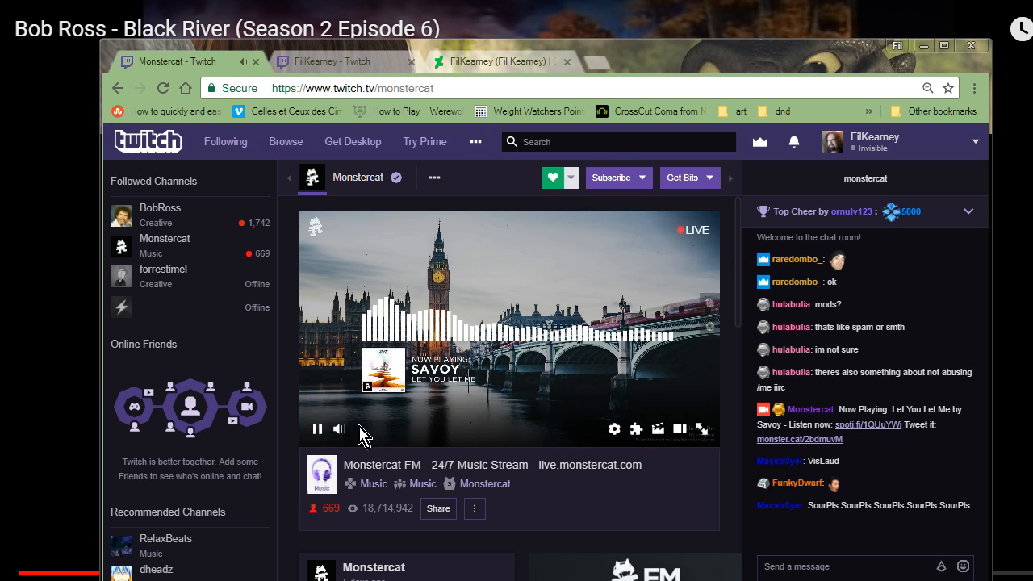
Switch to the Bob Ross Black River video, check its playback, and return to the Twitch browser window
{"action": "key", "text": "alt+Tab"}
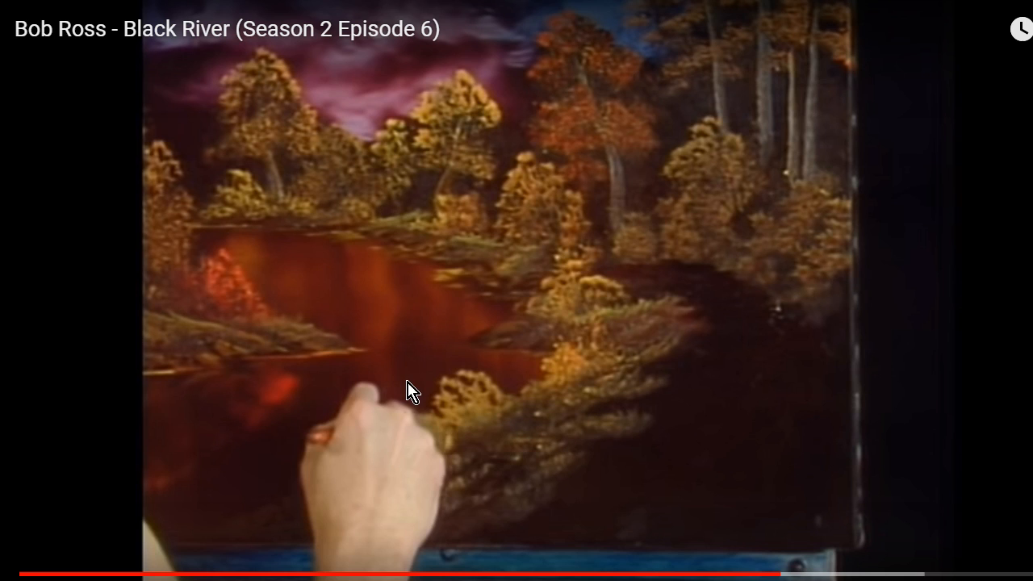
{"action": "left_click", "coordinate": [406, 392]}
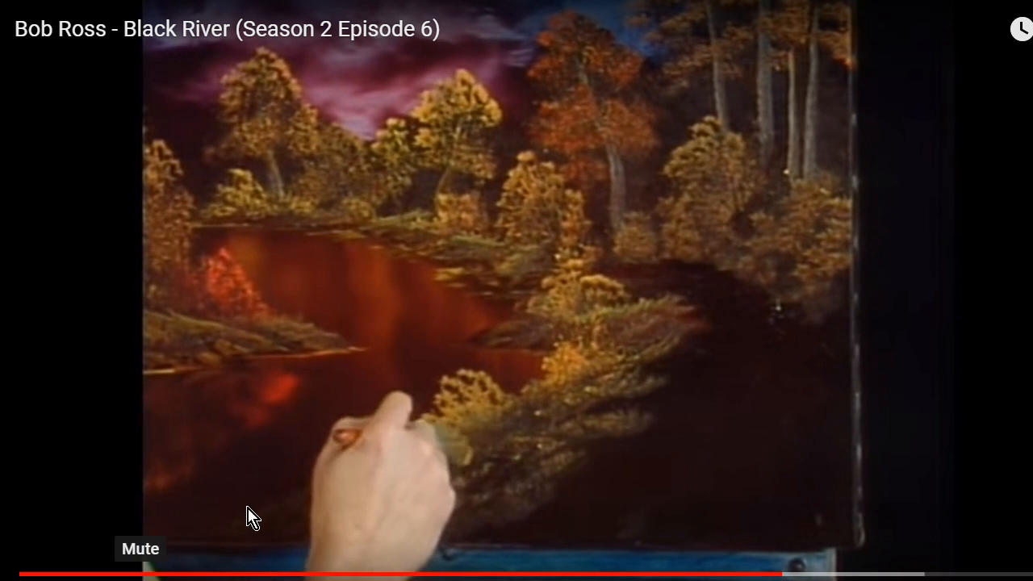
{"action": "left_click", "coordinate": [489, 374]}
{"action": "key", "text": "alt+Tab"}
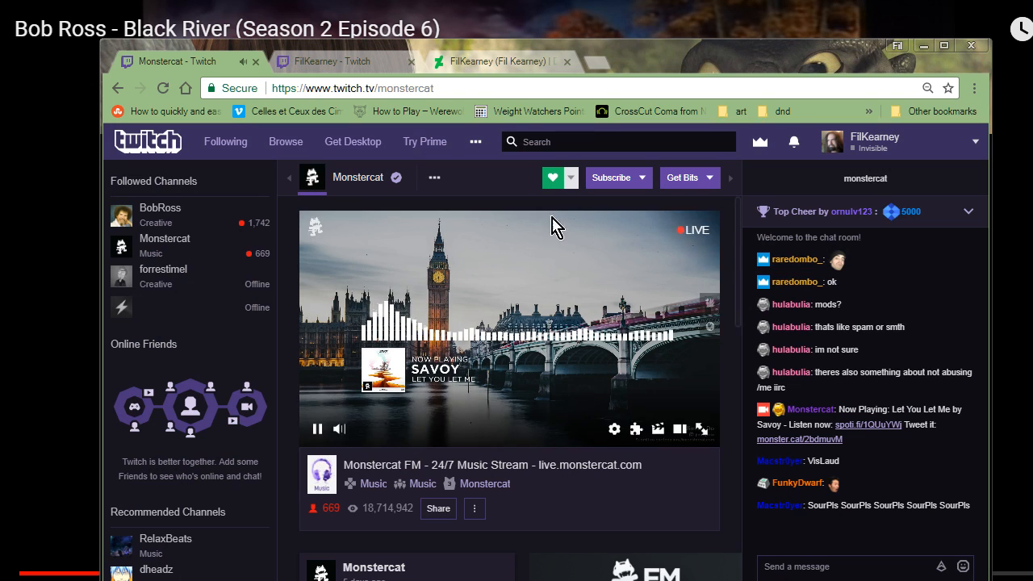
Reload the streamer's own Twitch channel page and post the prepared DeviantArt status announcing the Season 2 Episode 6 - Black River paint-along
{"action": "left_click", "coordinate": [465, 63]}
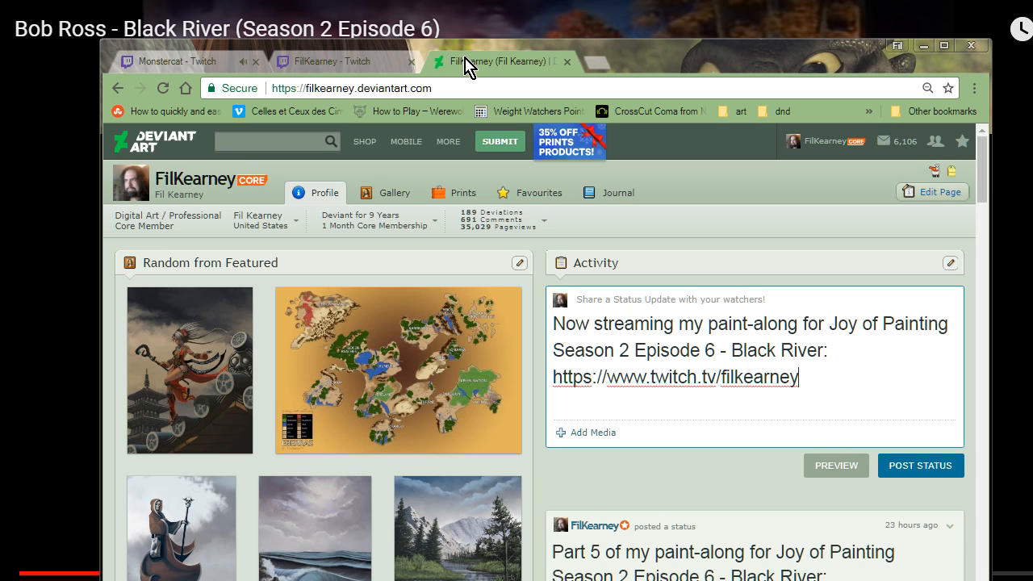
{"action": "left_click", "coordinate": [347, 63]}
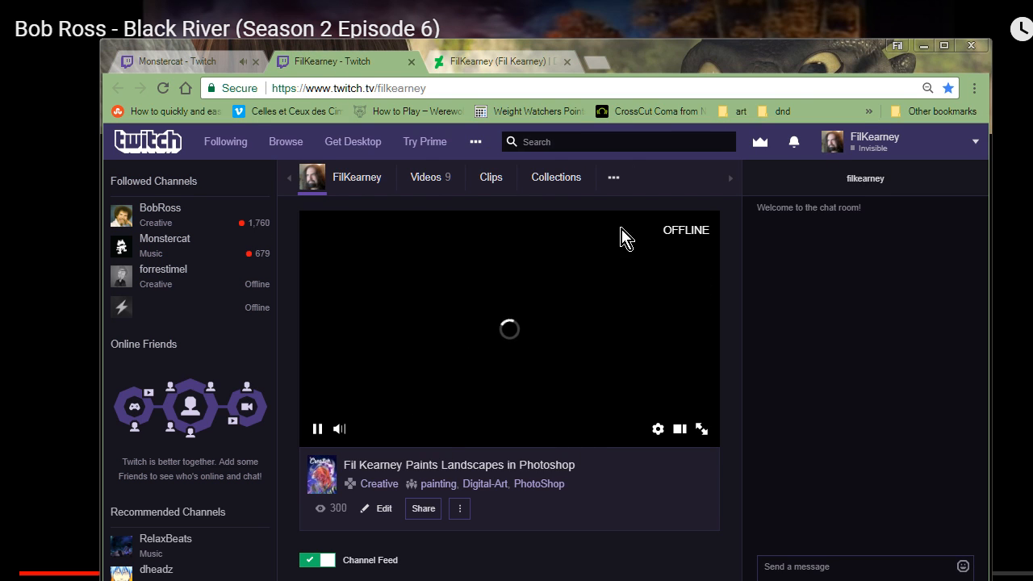
{"action": "left_click", "coordinate": [166, 89]}
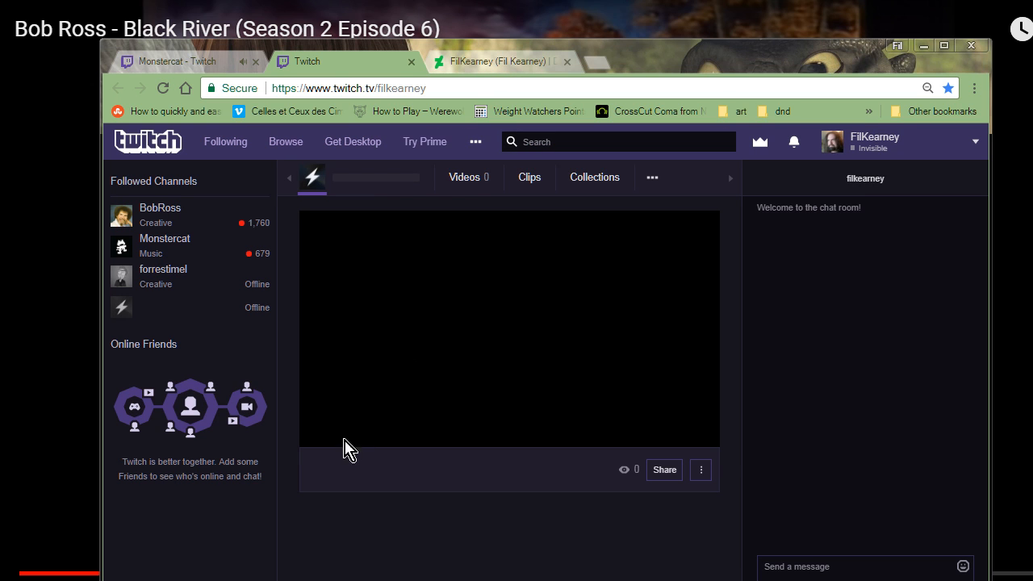
{"action": "left_click", "coordinate": [500, 63]}
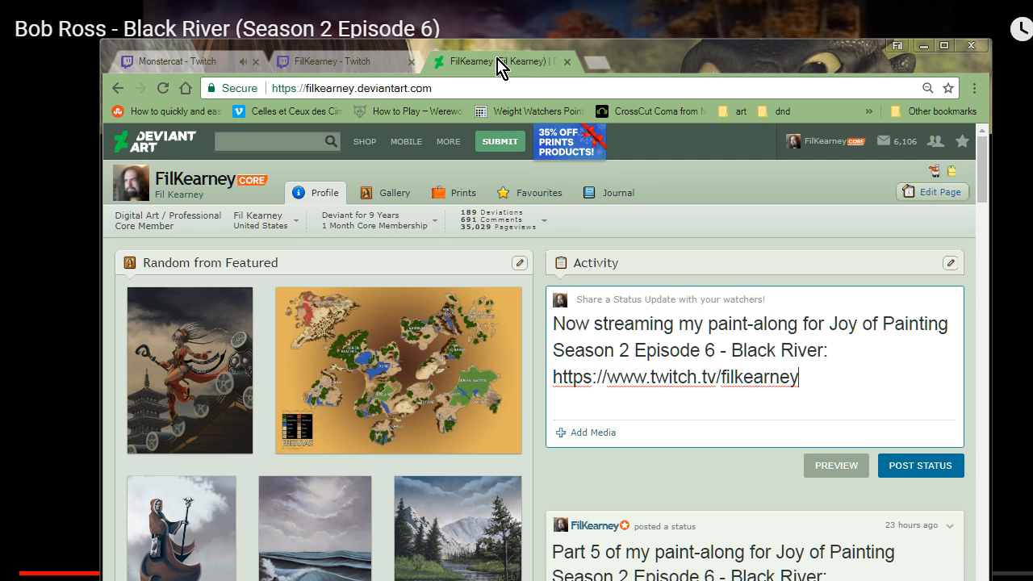
{"action": "left_click", "coordinate": [904, 473]}
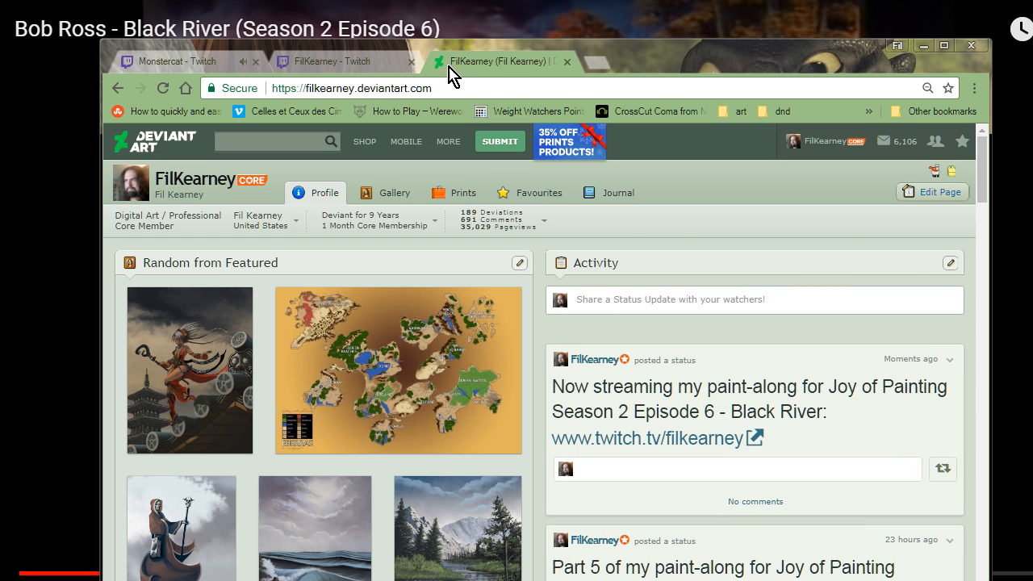
Check the streamer's own Twitch channel page, then switch to Photoshop with s02e06 Black River.psd enlarged to 6.62%
{"action": "left_click", "coordinate": [325, 71]}
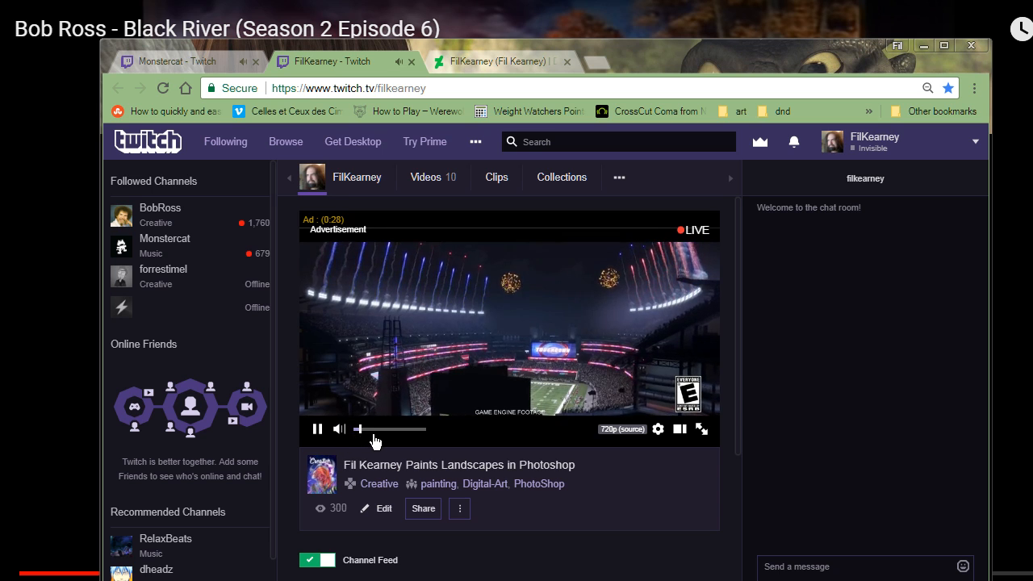
{"action": "key", "text": "alt+Tab"}
{"action": "key", "text": "alt+Tab"}
{"action": "key", "text": "alt+Tab"}
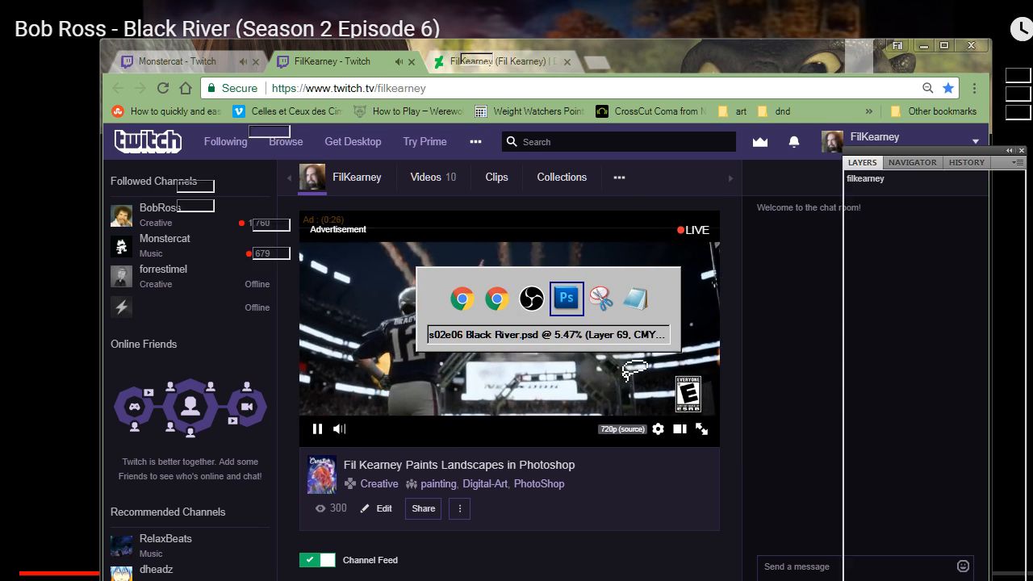
{"action": "scroll", "coordinate": [339, 149], "scroll_direction": "up", "scroll_amount": 1, "text": "alt"}
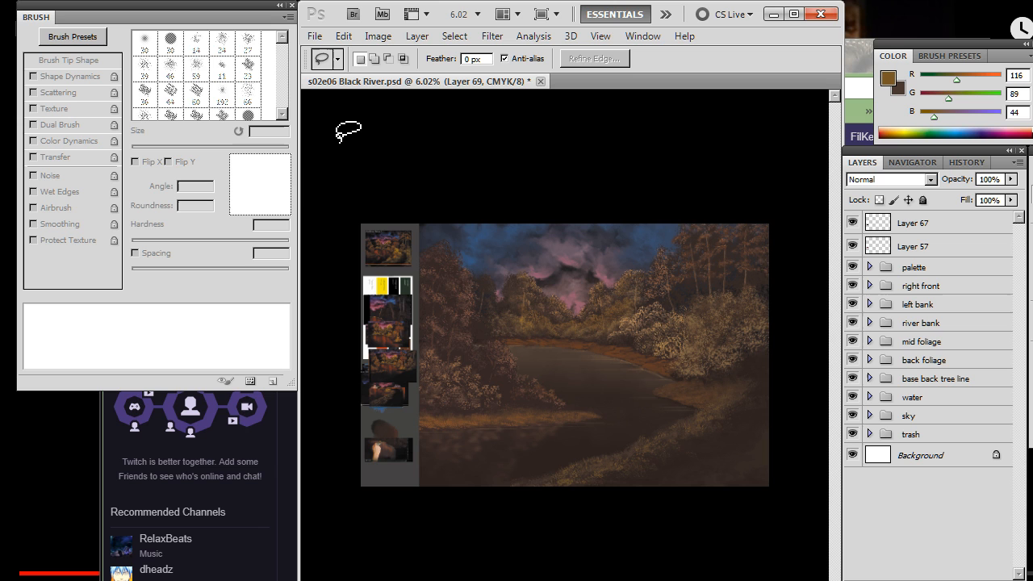
{"action": "scroll", "coordinate": [351, 148], "scroll_direction": "up", "scroll_amount": 1}
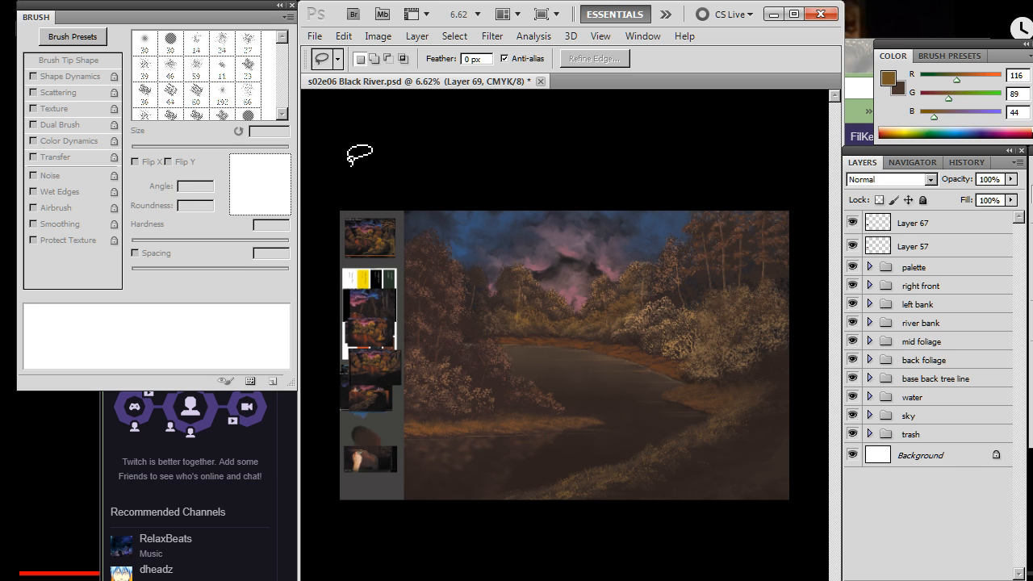
Mute the live stream player on the streamer's own Twitch channel page and return to the painting in Photoshop
{"action": "key", "text": "alt+Tab"}
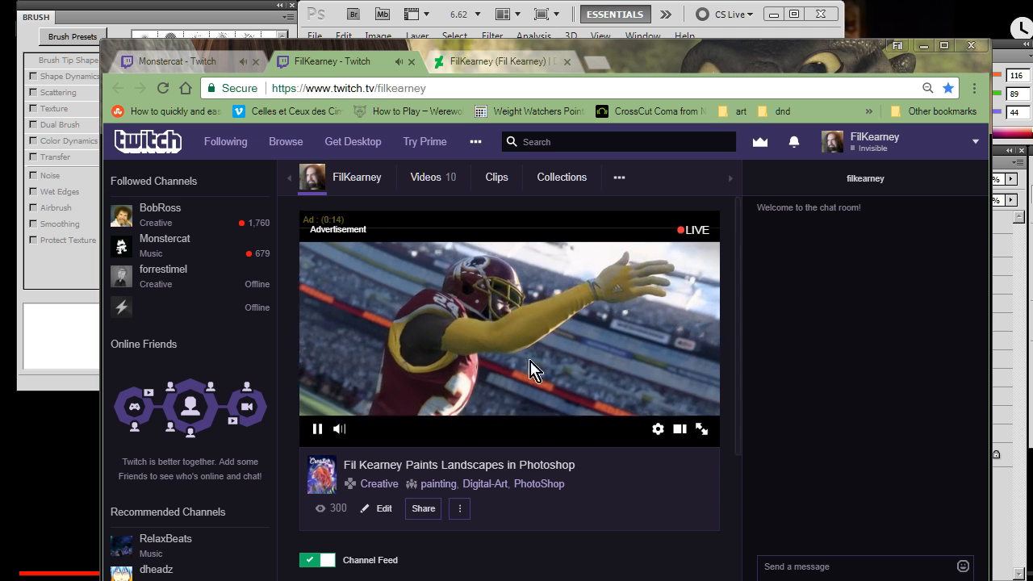
{"action": "key", "text": "alt+Tab"}
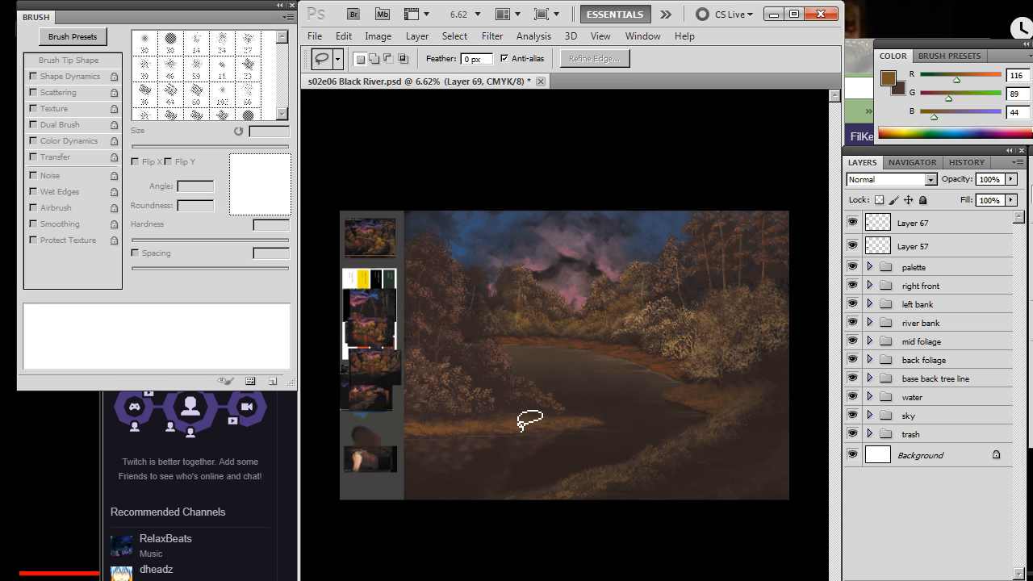
{"action": "key", "text": "alt+Tab"}
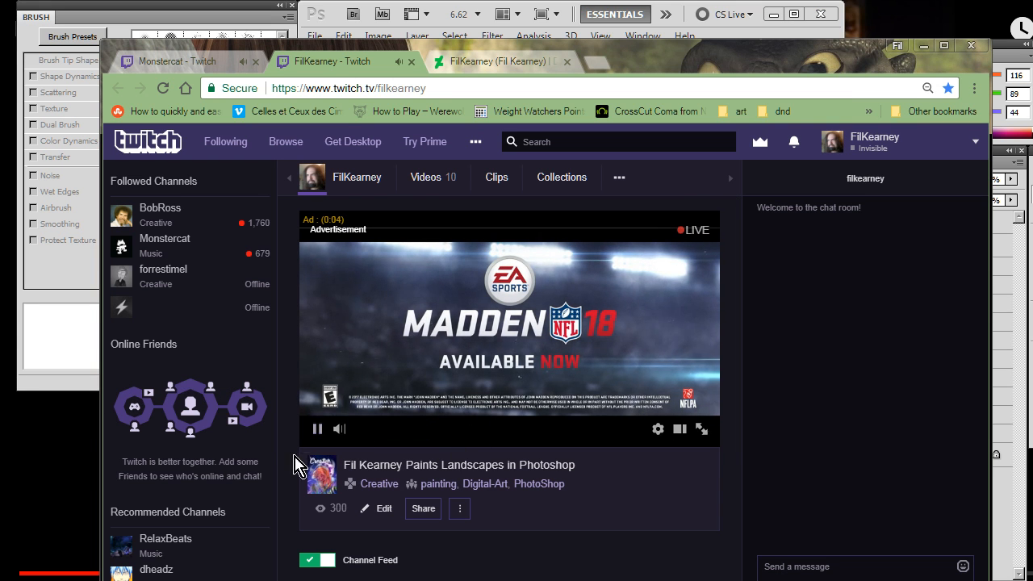
{"action": "mouse_move", "coordinate": [341, 428]}
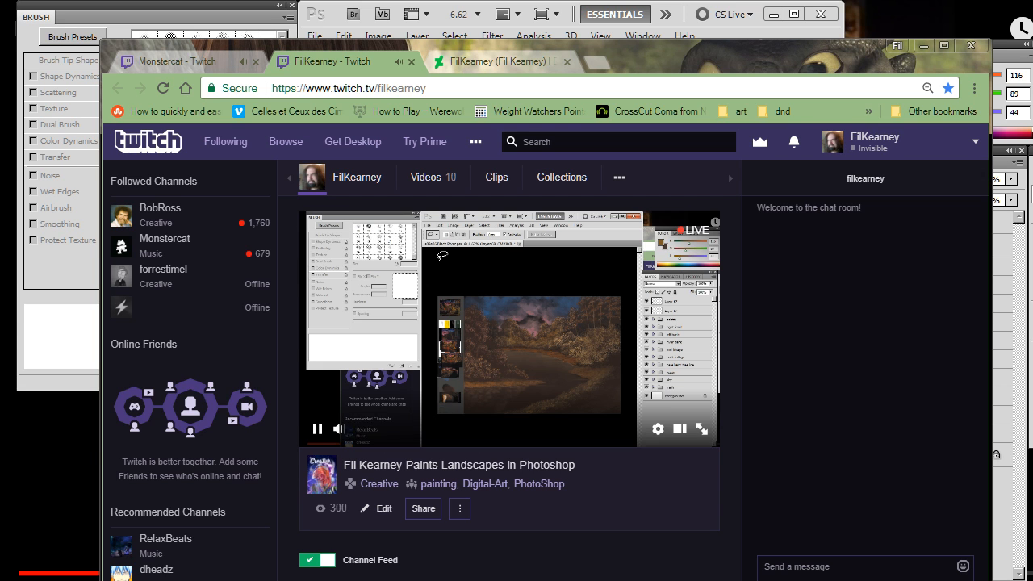
{"action": "left_click", "coordinate": [340, 429]}
{"action": "key", "text": "alt+Tab"}
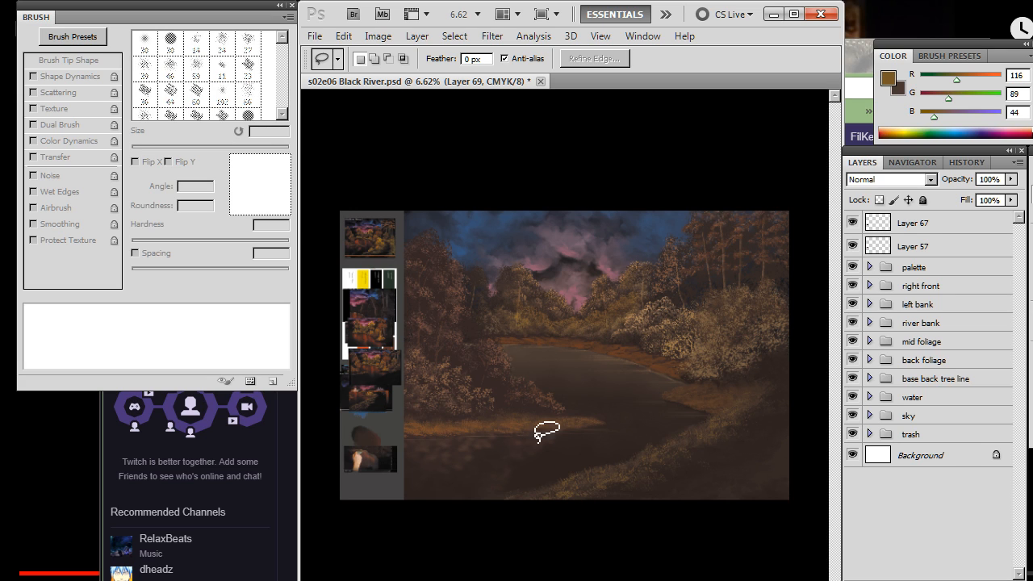
Toggle the visibility of the left bank group to compare the painting with and without it, leaving it shown
{"action": "key", "text": "alt"}
{"action": "left_click", "coordinate": [851, 305]}
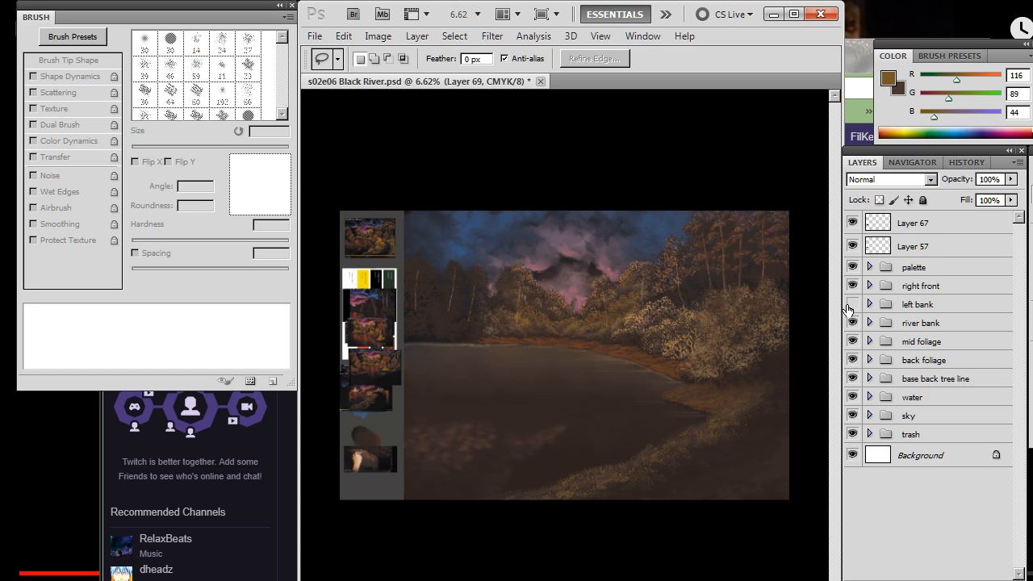
{"action": "left_click", "coordinate": [851, 305]}
{"action": "left_click", "coordinate": [851, 305]}
{"action": "left_click", "coordinate": [851, 305]}
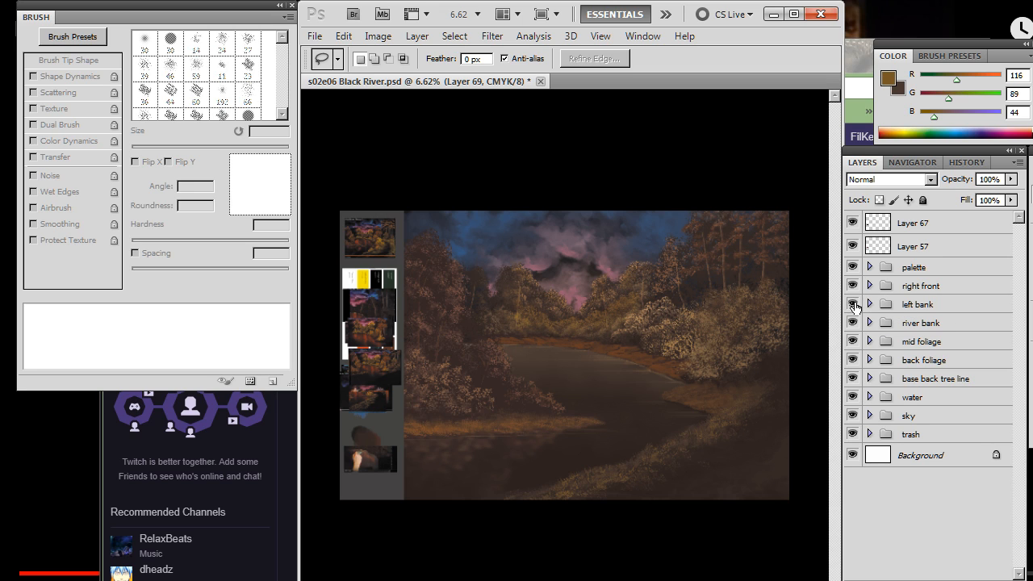
{"action": "left_click", "coordinate": [852, 305]}
{"action": "left_click", "coordinate": [852, 305]}
{"action": "left_click", "coordinate": [853, 305]}
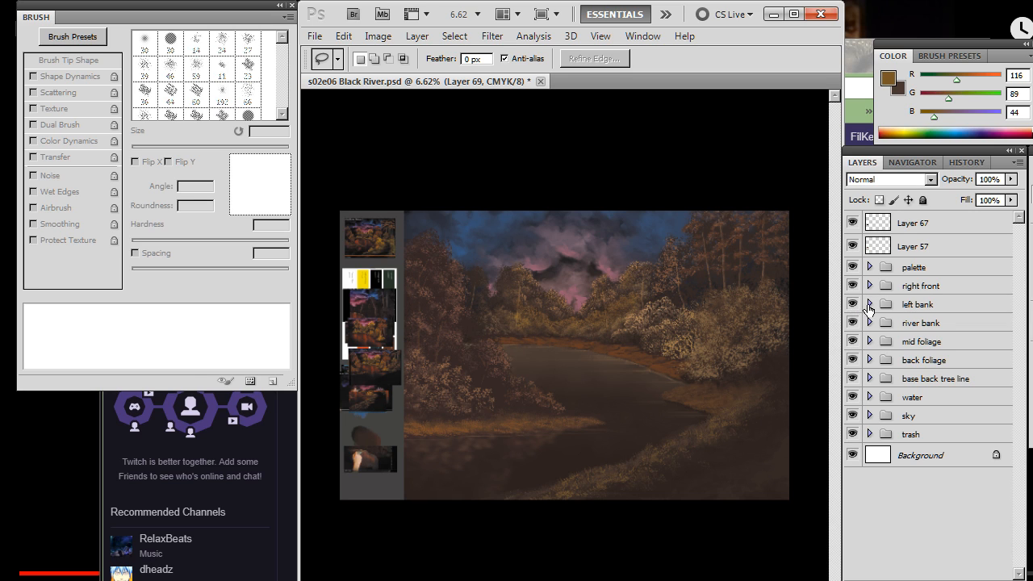
Free Transform the left bank group, raising its lower edge to squash the height to 91.51%
{"action": "left_click", "coordinate": [926, 307]}
{"action": "right_click", "coordinate": [616, 368]}
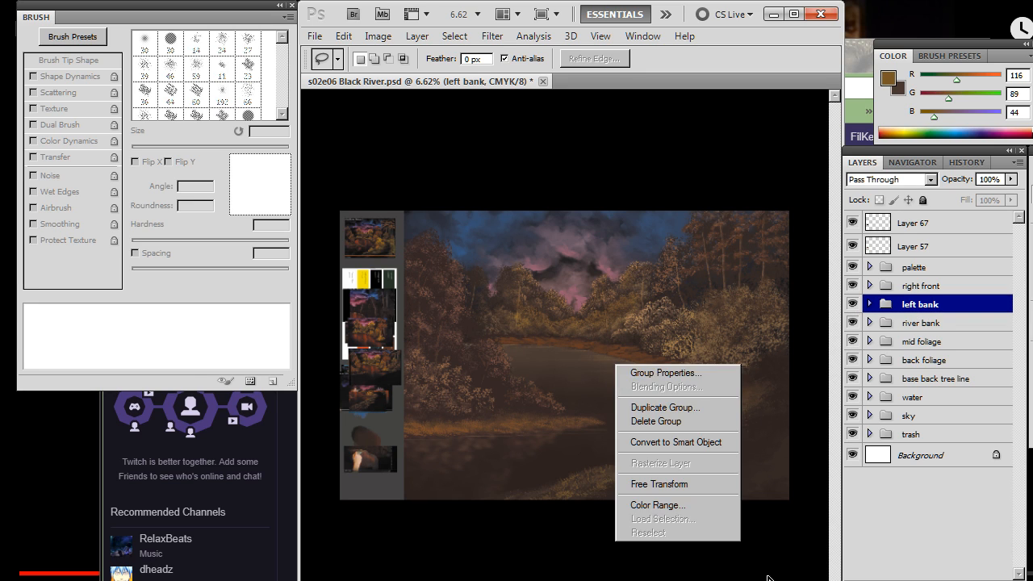
{"action": "key", "text": "Escape"}
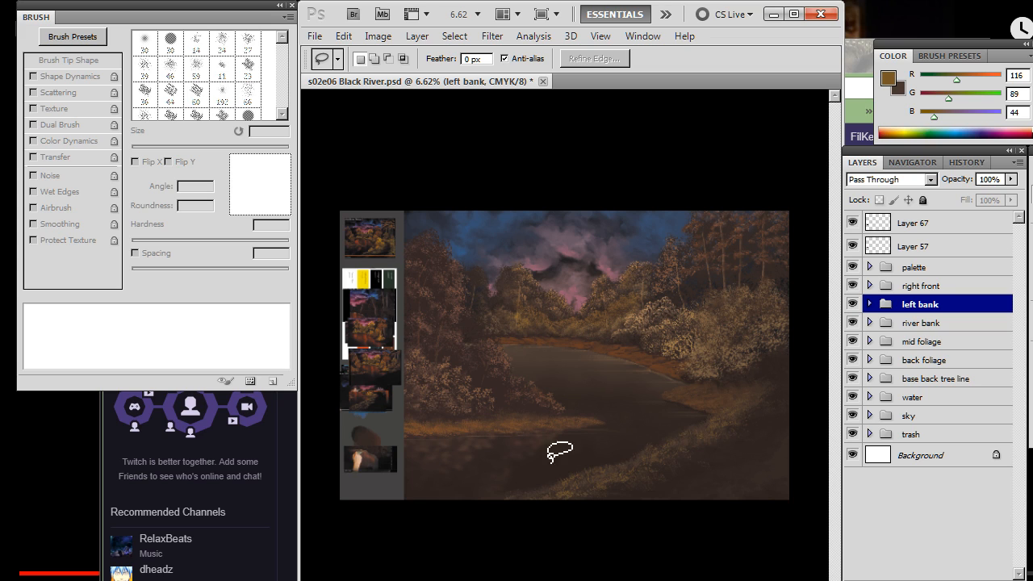
{"action": "right_click", "coordinate": [521, 364]}
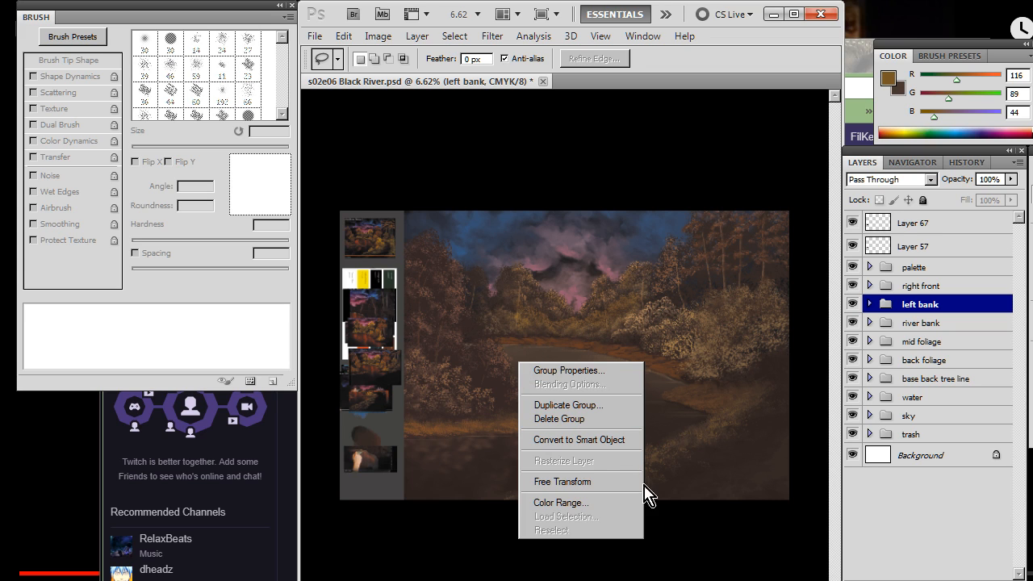
{"action": "left_click", "coordinate": [563, 482]}
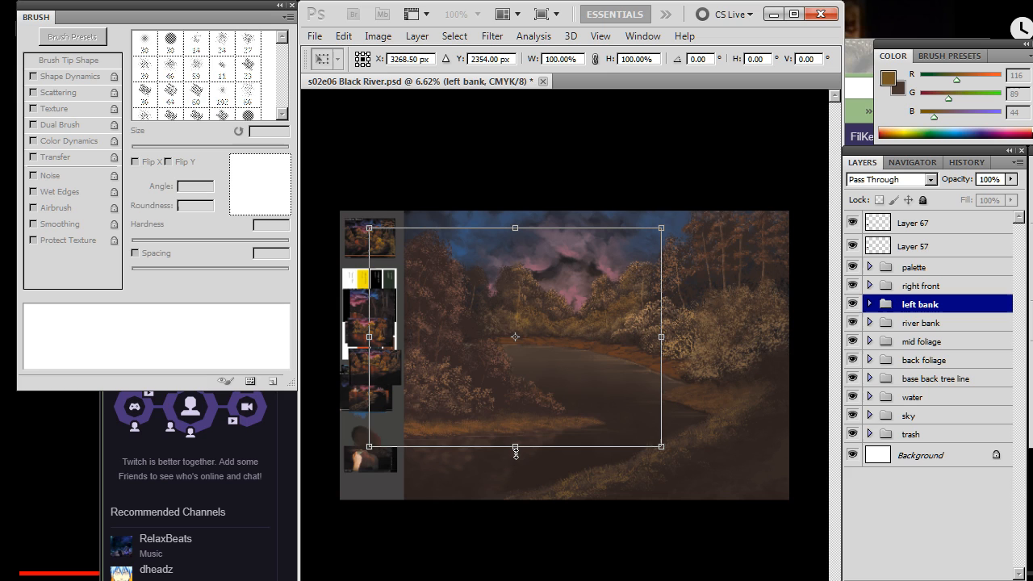
{"action": "mouse_move", "coordinate": [517, 454]}
{"action": "left_mouse_down"}
{"action": "mouse_move", "coordinate": [510, 431]}
{"action": "mouse_move", "coordinate": [518, 435]}
{"action": "left_mouse_up"}
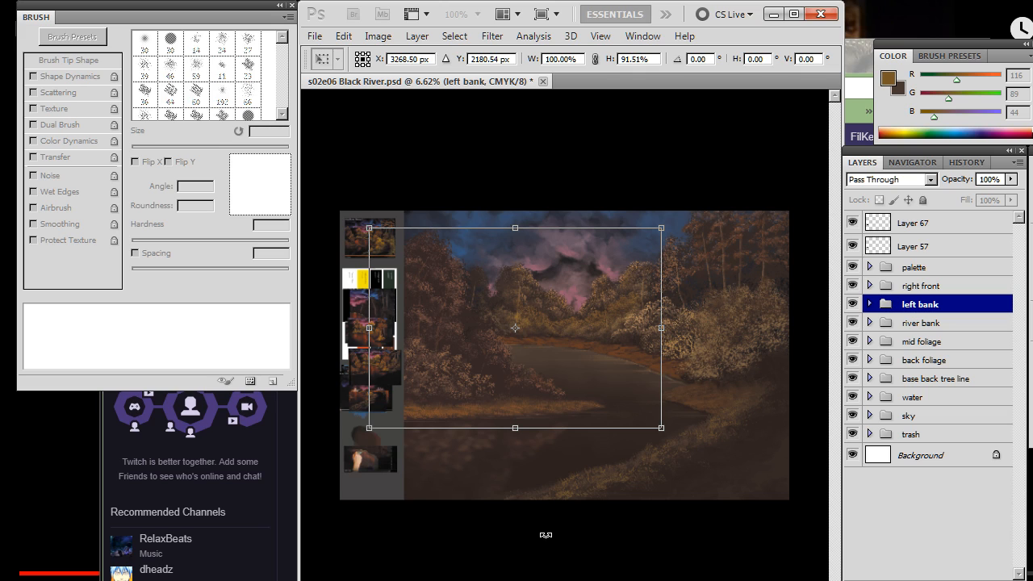
{"action": "key", "text": "Return"}
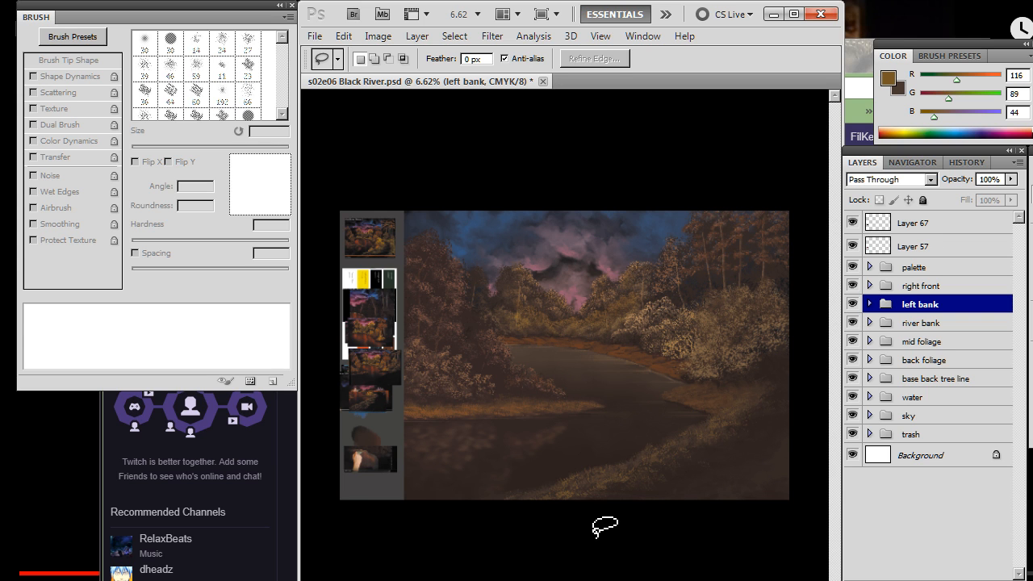
Switch from Photoshop to the Bob Ross Black River video and play it, checking the Twitch stream page on the way
{"action": "key", "text": "alt+Tab"}
{"action": "key", "text": "alt+Tab"}
{"action": "key", "text": "alt+Tab"}
{"action": "key", "text": "Tab"}
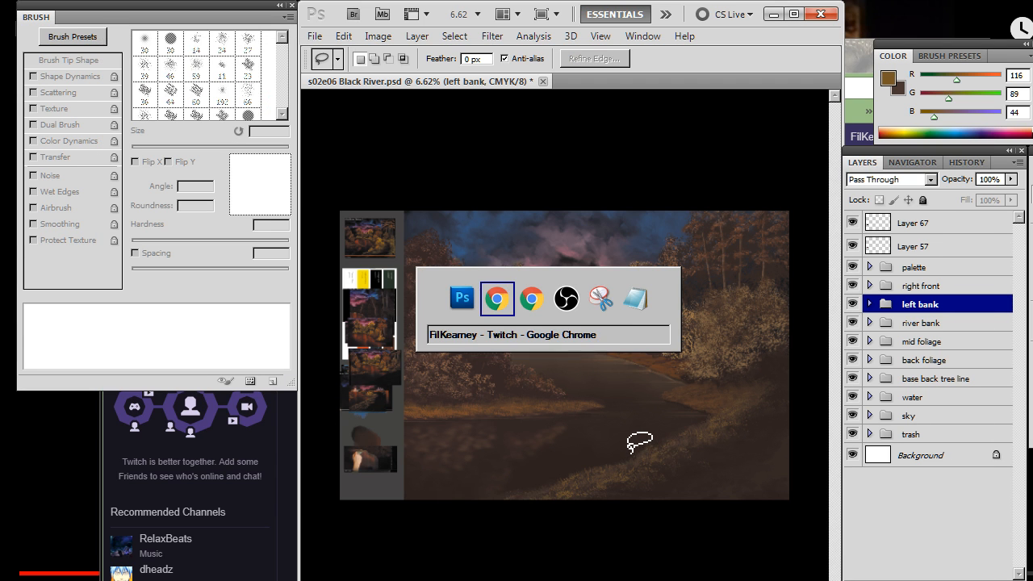
{"action": "key", "text": "alt+Tab"}
{"action": "key", "text": "Escape"}
{"action": "key", "text": "alt+Tab"}
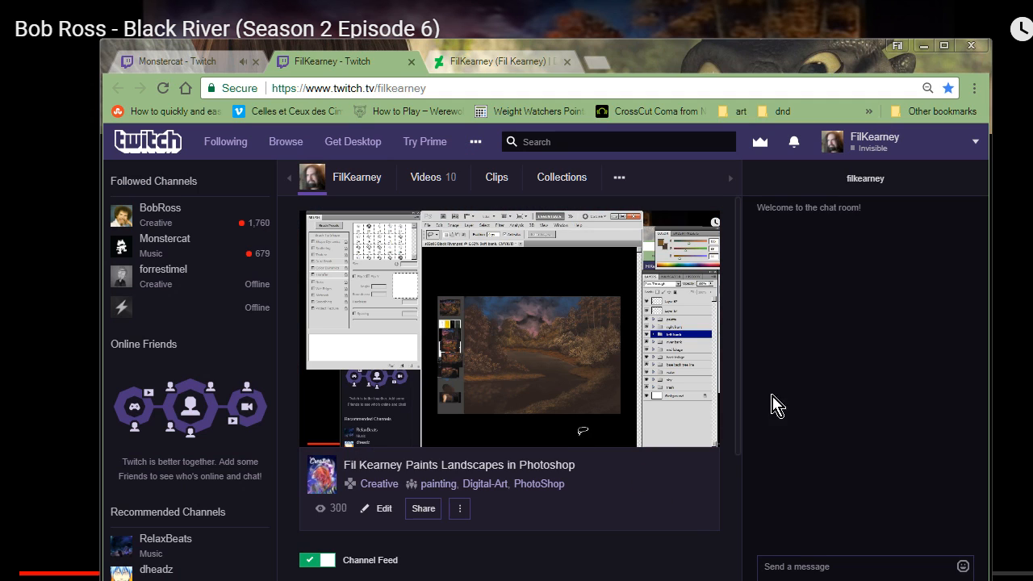
{"action": "key", "text": "alt+Tab"}
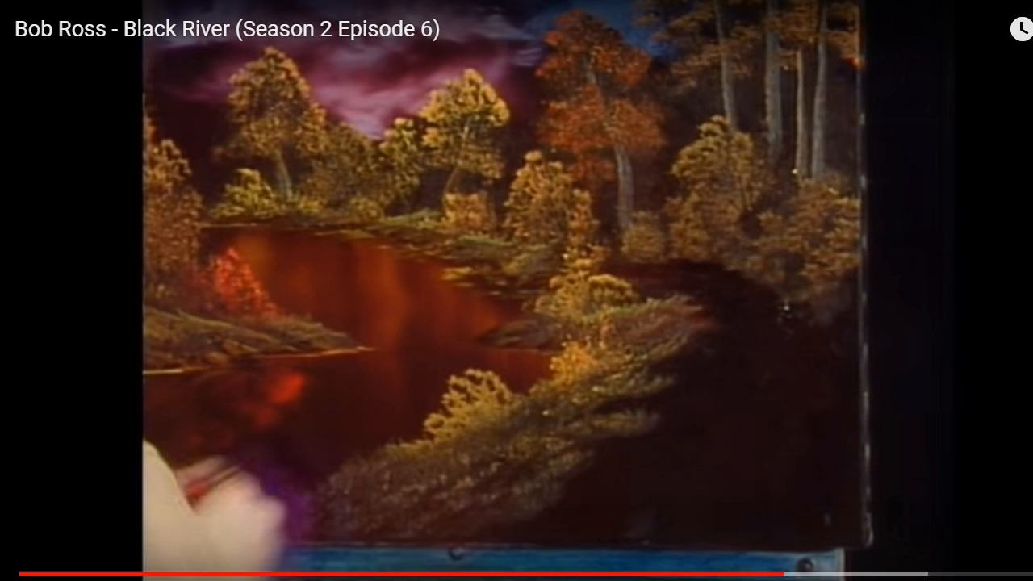
{"action": "left_click", "coordinate": [540, 427]}
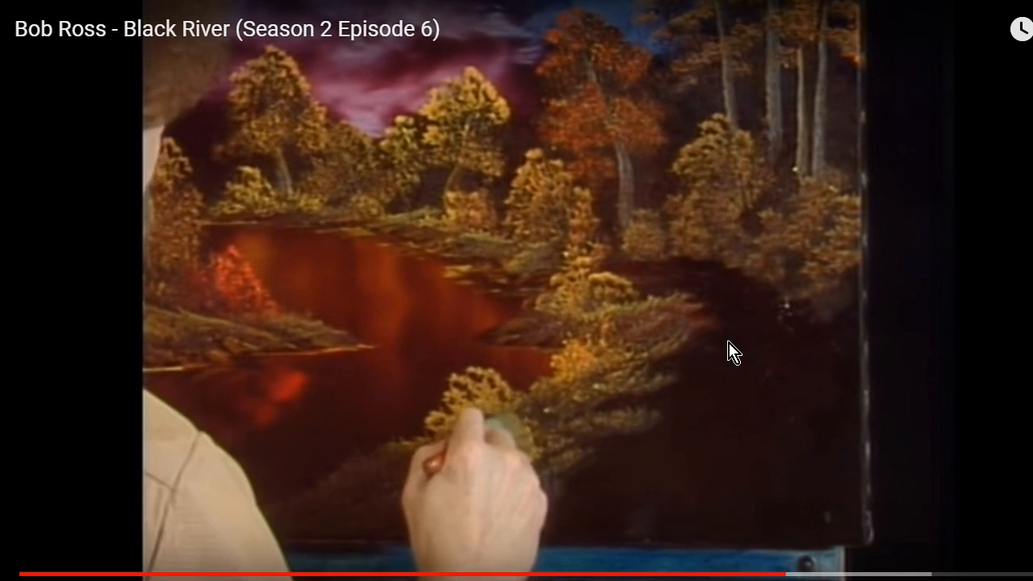
Rewind the Black River video in repeated 5-second jumps to rewatch the foreground grassy bank being painted
{"action": "key", "text": "Left"}
{"action": "key", "text": "Left"}
{"action": "key", "text": "Left"}
{"action": "key", "text": "Left"}
{"action": "key", "text": "Left"}
{"action": "key", "text": "Left"}
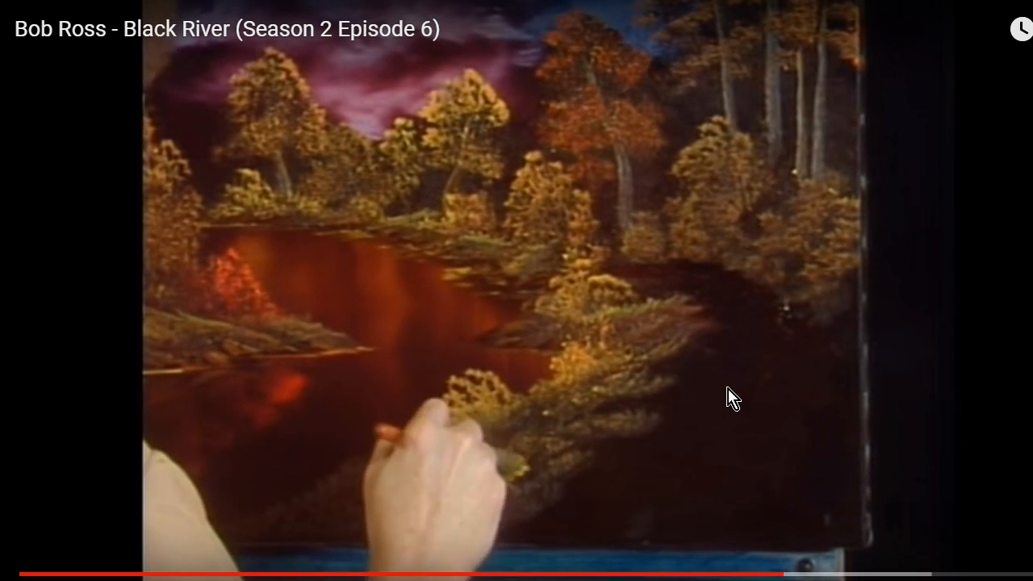
{"action": "left_click", "coordinate": [728, 390]}
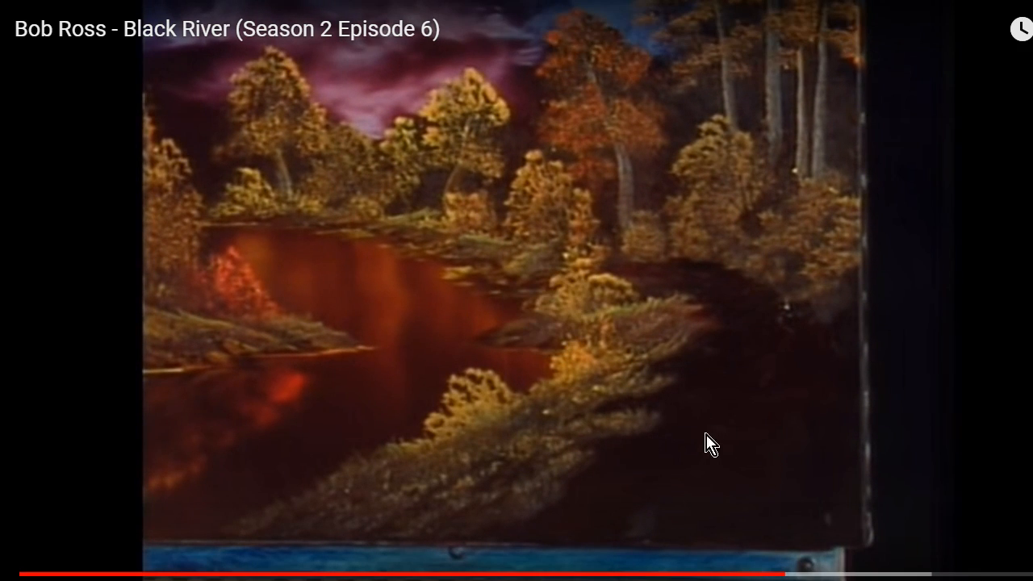
Play the video a little further and jump back 5 seconds to study the finished foreground bank again
{"action": "left_click", "coordinate": [679, 334]}
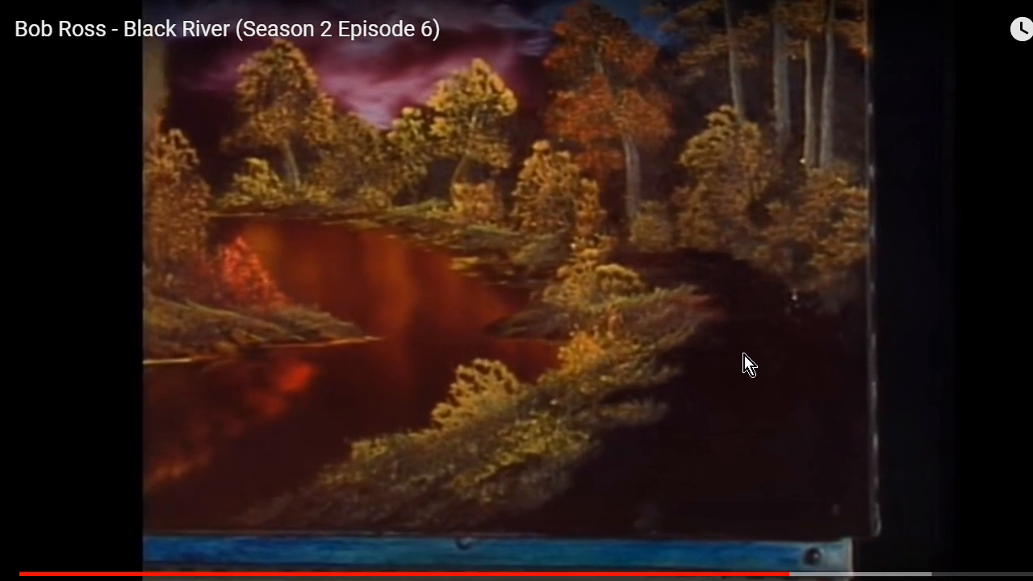
{"action": "left_click", "coordinate": [748, 363]}
{"action": "key", "text": "Left"}
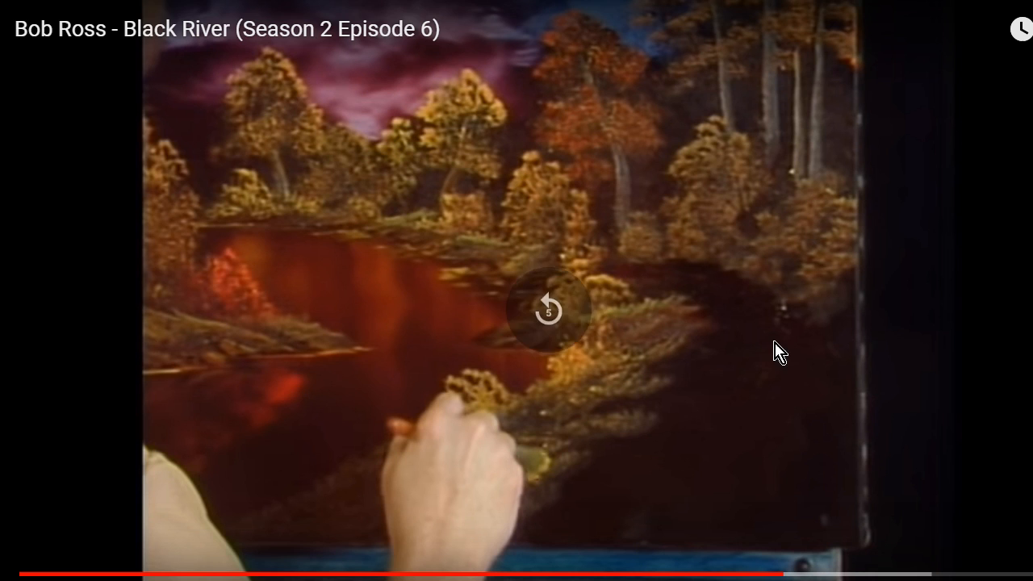
{"action": "left_click", "coordinate": [662, 398]}
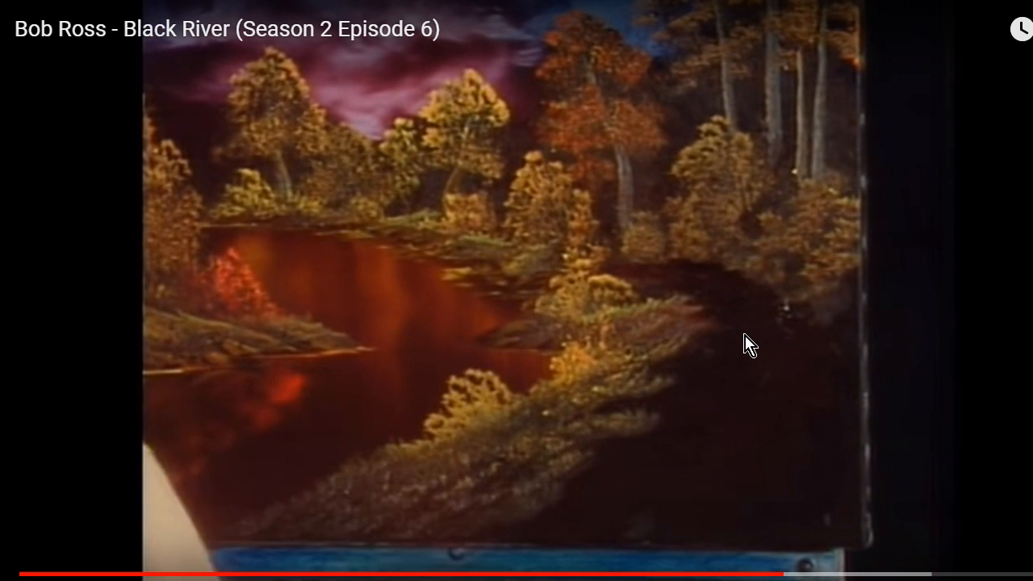
Pause the Black River video and capture a new Snipping Tool snip of the foreground grassy bank and its bushes
{"action": "left_click", "coordinate": [747, 343]}
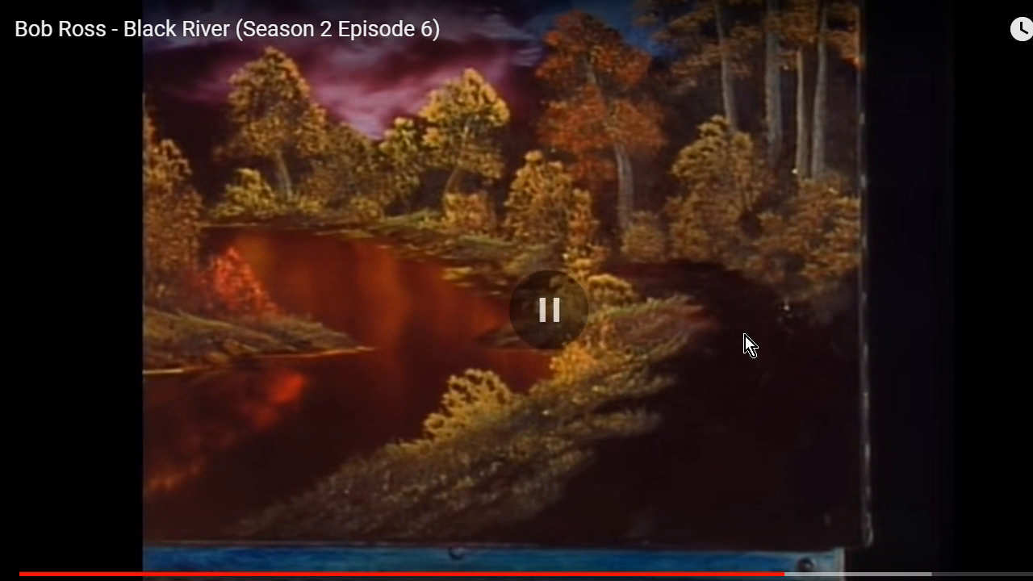
{"action": "key", "text": "alt+Tab"}
{"action": "key", "text": "alt+Tab"}
{"action": "key", "text": "alt+Tab"}
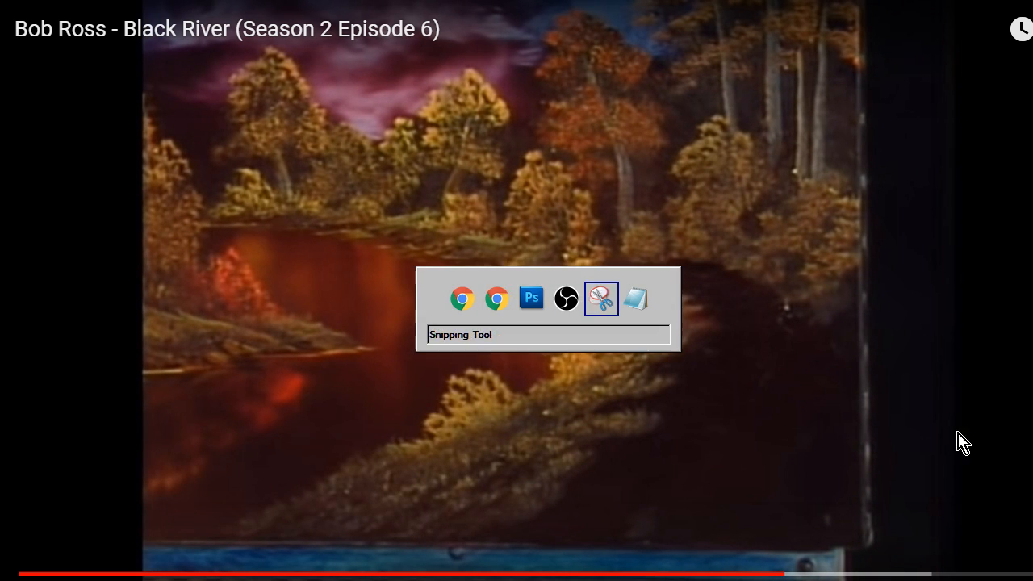
{"action": "left_click", "coordinate": [40, 93]}
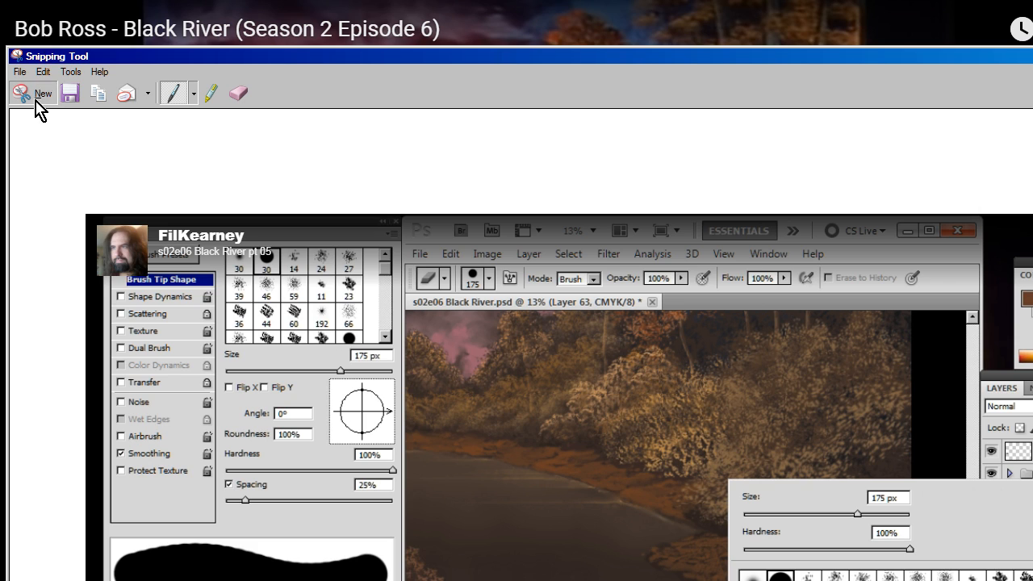
{"action": "left_click_drag", "start_coordinate": [773, 268], "coordinate": [224, 539]}
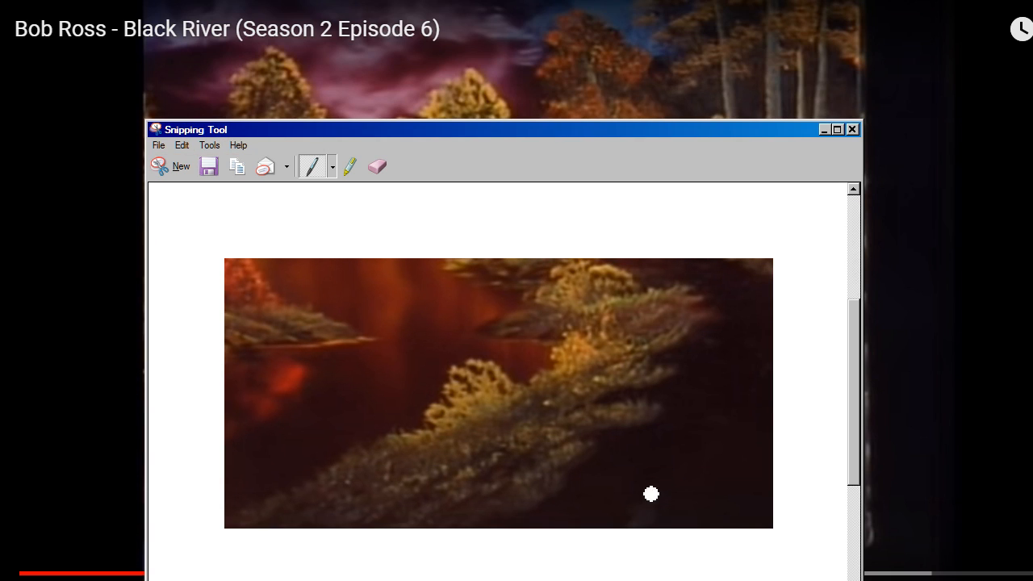
Switch to Photoshop, paste the snip as a new layer above Layer 67, and place it below the earlier bank reference snip
{"action": "key", "text": "alt+Tab"}
{"action": "key", "text": "alt+Tab"}
{"action": "key", "text": "alt+Tab"}
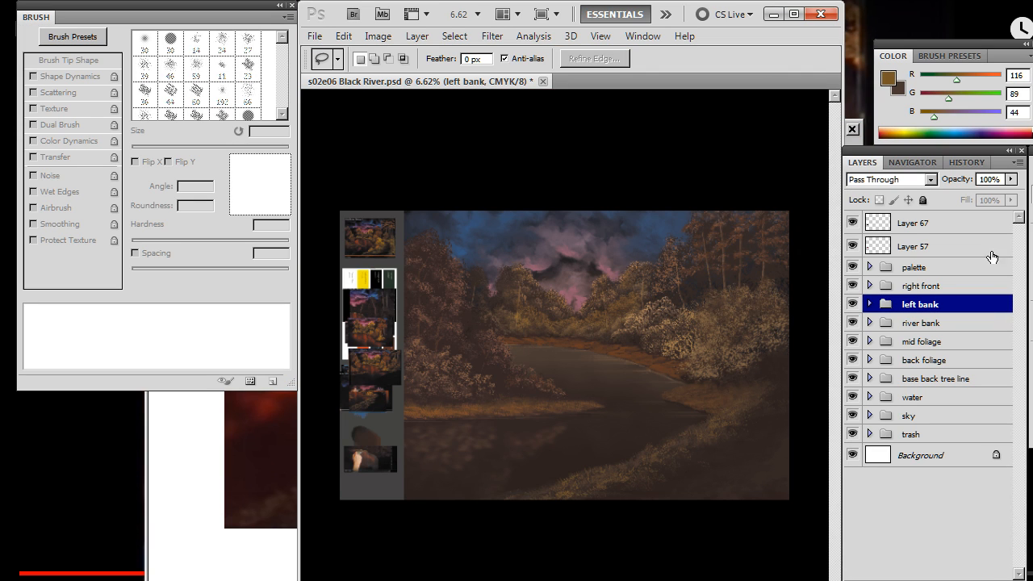
{"action": "scroll", "coordinate": [957, 246], "scroll_direction": "up", "scroll_amount": 5}
{"action": "left_click", "coordinate": [941, 229]}
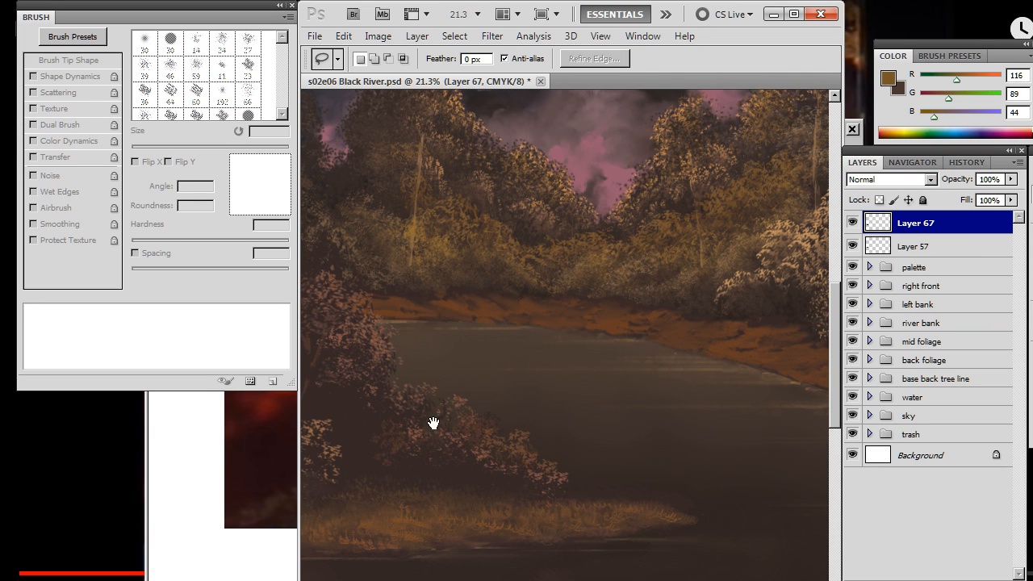
{"action": "mouse_move", "coordinate": [433, 424]}
{"action": "left_mouse_down"}
{"action": "mouse_move", "coordinate": [727, 422]}
{"action": "mouse_move", "coordinate": [625, 339]}
{"action": "left_mouse_up"}
{"action": "key", "text": "ctrl+v"}
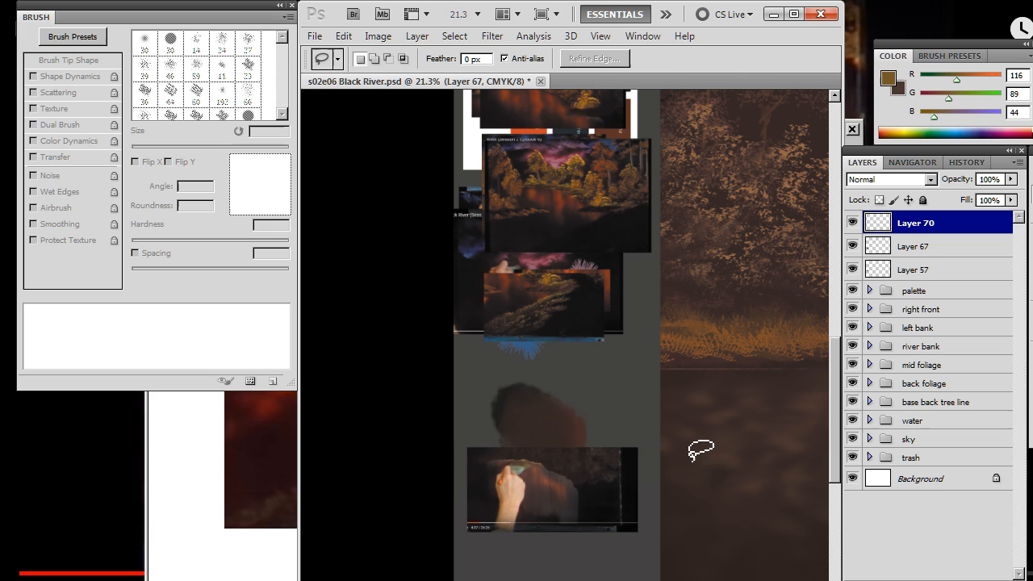
{"action": "key", "text": "v"}
{"action": "left_click_drag", "start_coordinate": [618, 411], "coordinate": [598, 418]}
Sample the orange bush highlight in the snip as background colour and its darker orange-brown, RGB 144, 91, 38, as foreground colour
{"action": "left_click_drag", "start_coordinate": [635, 388], "coordinate": [816, 352]}
{"action": "left_click_drag", "start_coordinate": [418, 357], "coordinate": [816, 576]}
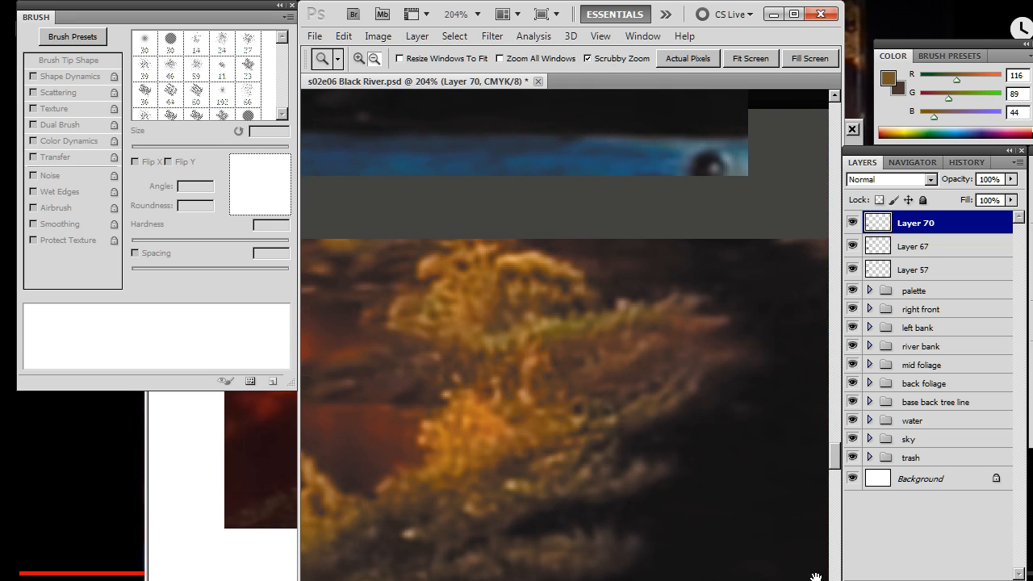
{"action": "key", "text": "b"}
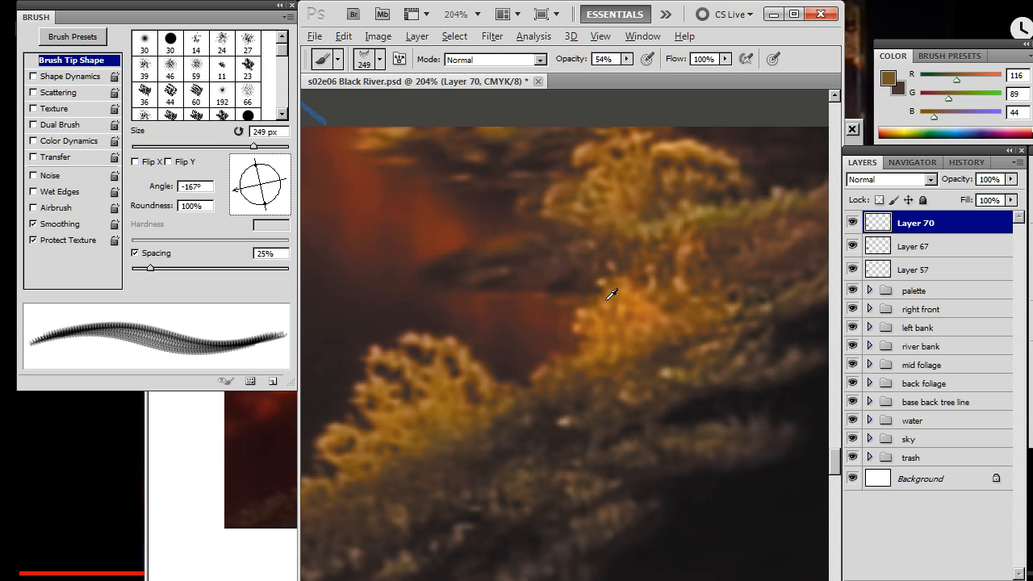
{"action": "left_click", "coordinate": [588, 313], "text": "alt"}
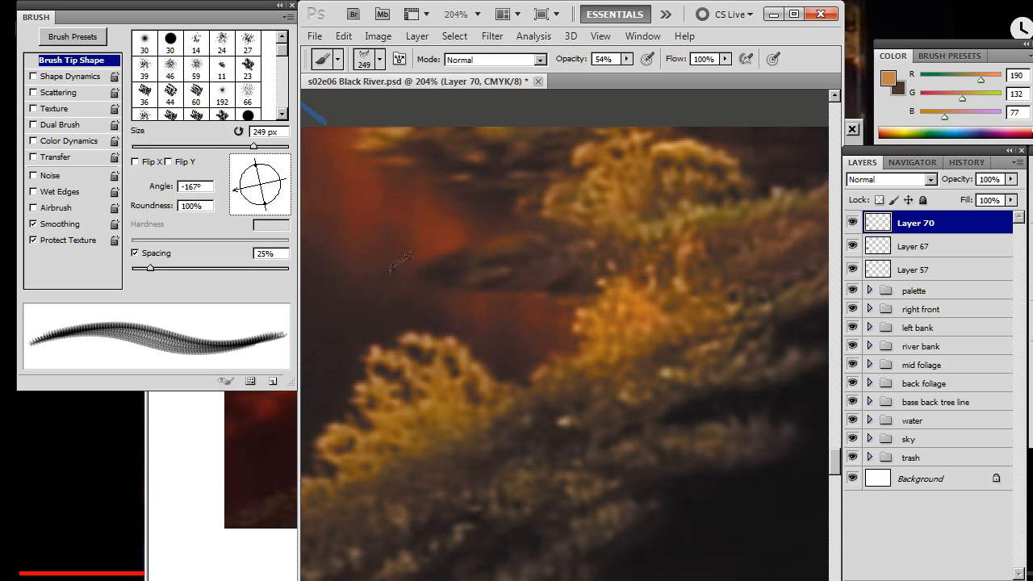
{"action": "key", "text": "x"}
{"action": "left_click", "coordinate": [415, 328], "text": "alt"}
{"action": "left_click", "coordinate": [577, 312], "text": "alt"}
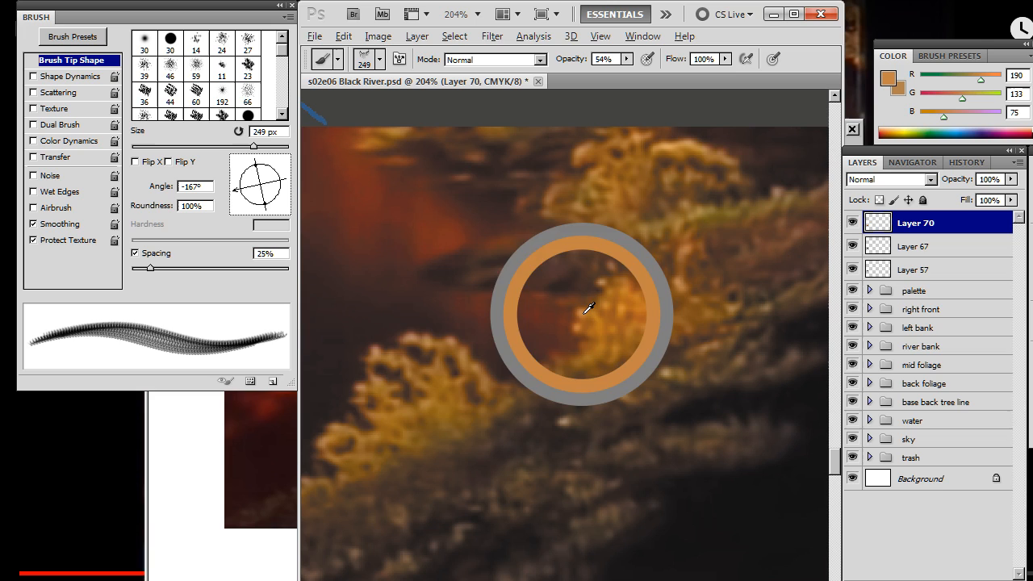
{"action": "left_click", "coordinate": [612, 336], "text": "alt"}
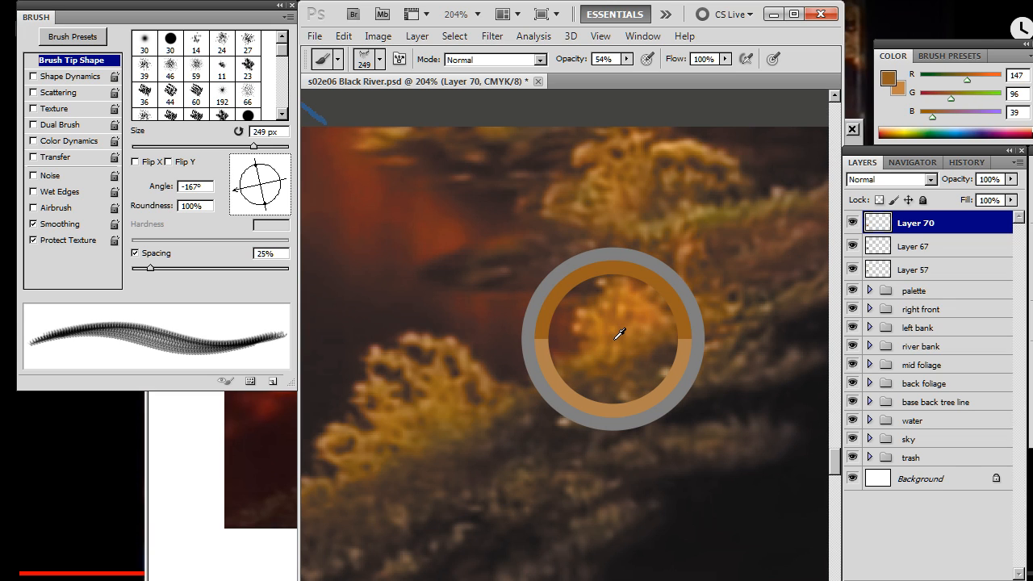
{"action": "left_click_drag", "start_coordinate": [619, 334], "coordinate": [624, 326]}
Review the whole painting, toggle the left bank group off and on, and expand that group to list its layers
{"action": "left_click_drag", "start_coordinate": [665, 429], "coordinate": [599, 410]}
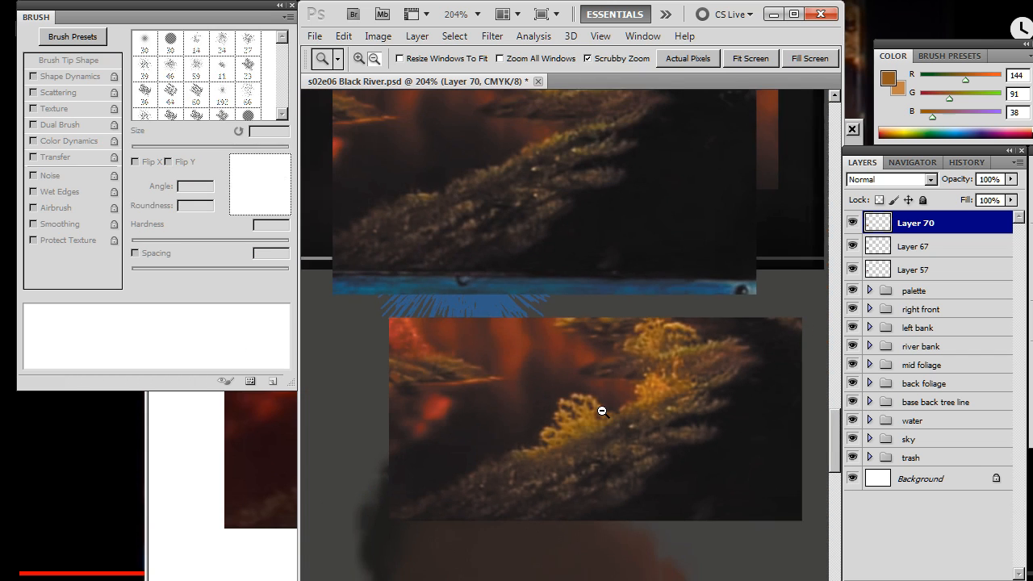
{"action": "left_click_drag", "start_coordinate": [736, 456], "coordinate": [669, 445]}
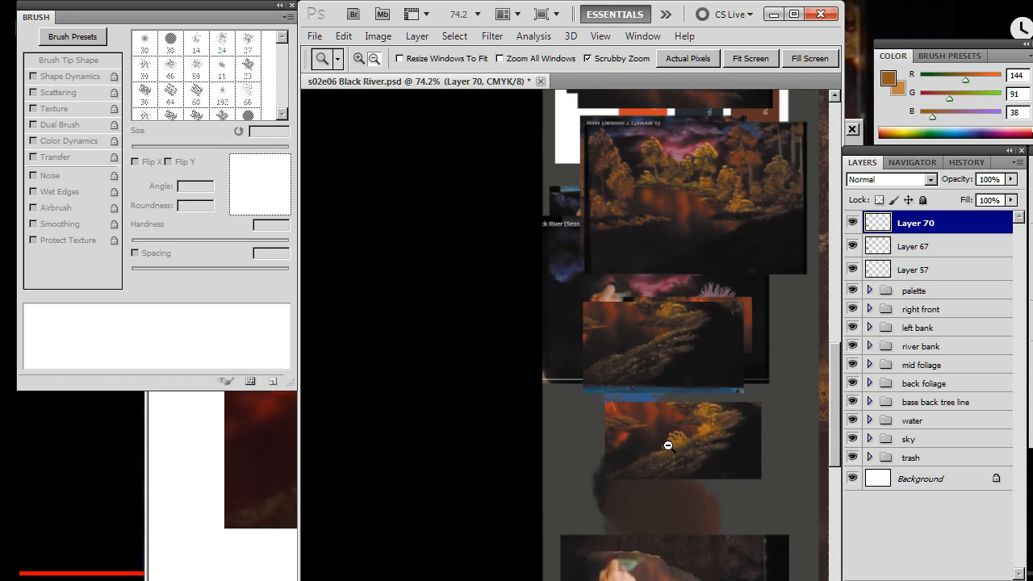
{"action": "left_click_drag", "start_coordinate": [704, 362], "coordinate": [321, 307]}
{"action": "left_click_drag", "start_coordinate": [654, 410], "coordinate": [399, 316]}
{"action": "left_click_drag", "start_coordinate": [631, 363], "coordinate": [510, 276]}
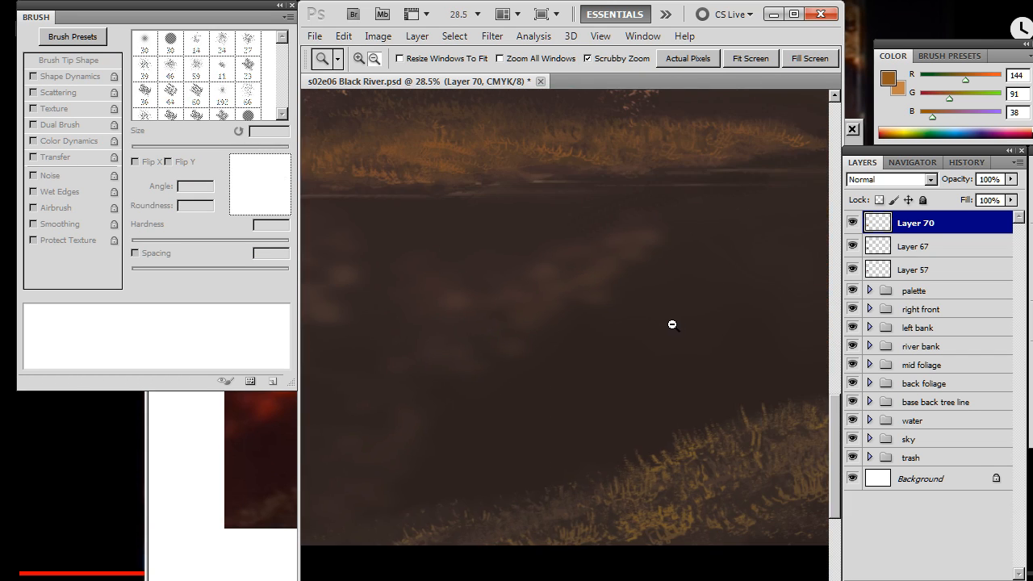
{"action": "left_click_drag", "start_coordinate": [672, 325], "coordinate": [493, 334]}
{"action": "mouse_move", "coordinate": [584, 307]}
{"action": "left_mouse_down"}
{"action": "mouse_move", "coordinate": [474, 312]}
{"action": "mouse_move", "coordinate": [537, 330]}
{"action": "mouse_move", "coordinate": [556, 361]}
{"action": "left_mouse_up"}
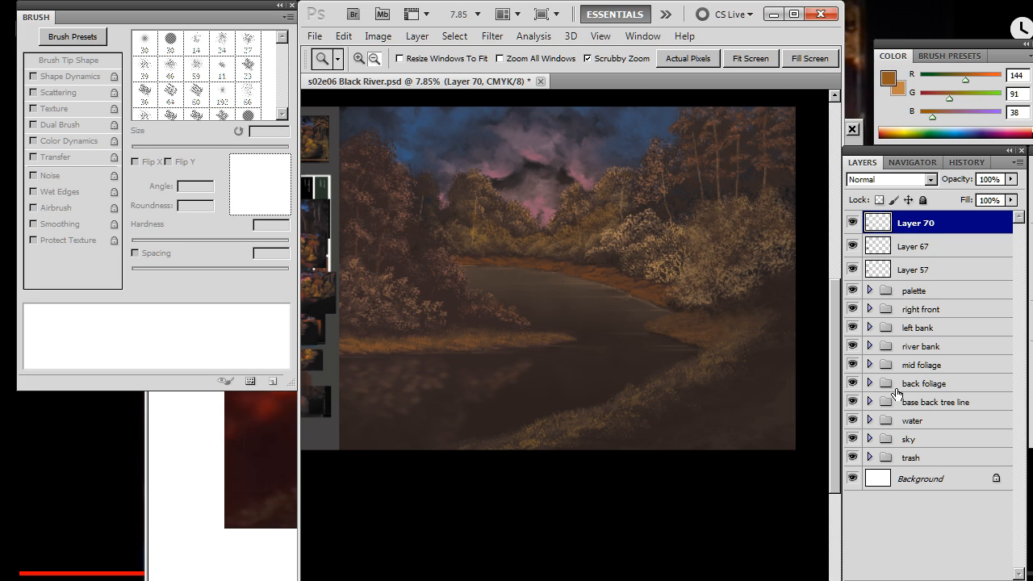
{"action": "left_click", "coordinate": [852, 327]}
{"action": "left_click", "coordinate": [852, 327]}
{"action": "left_click", "coordinate": [878, 331]}
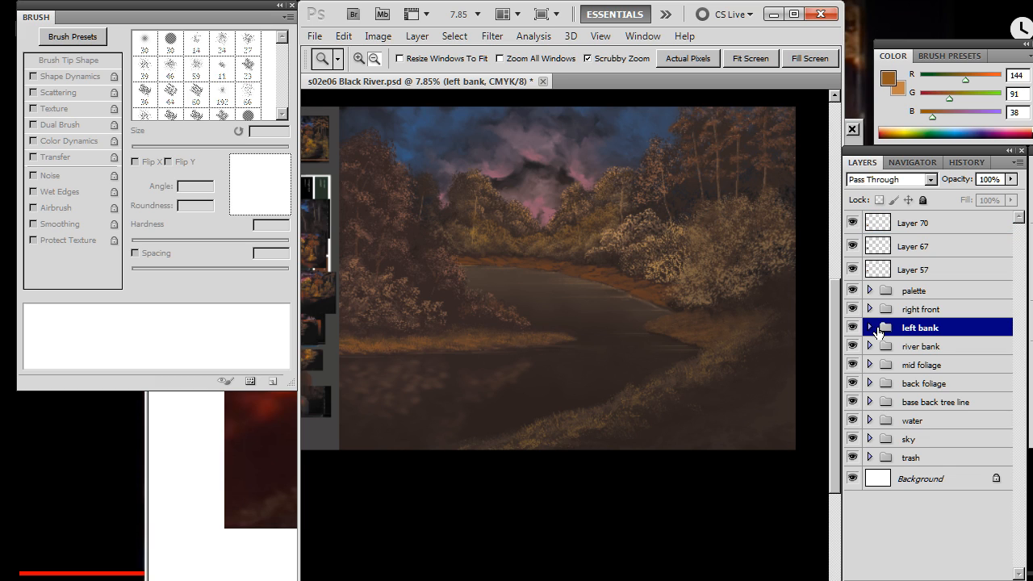
{"action": "left_click", "coordinate": [870, 327]}
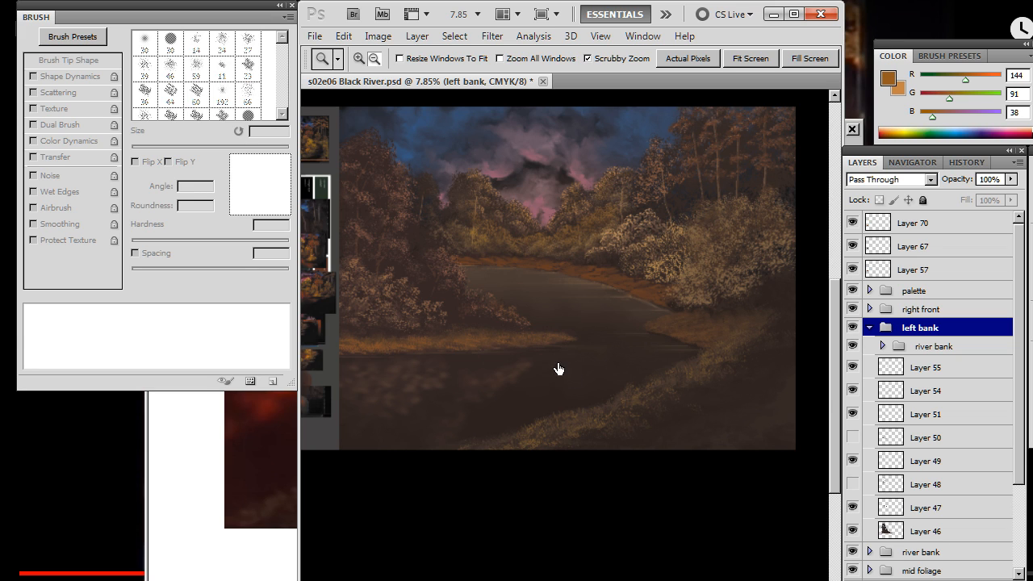
Toggle Layer 55 and Layer 54 off and on to check what each contributes to the left bank
{"action": "left_click_drag", "start_coordinate": [559, 369], "coordinate": [627, 371]}
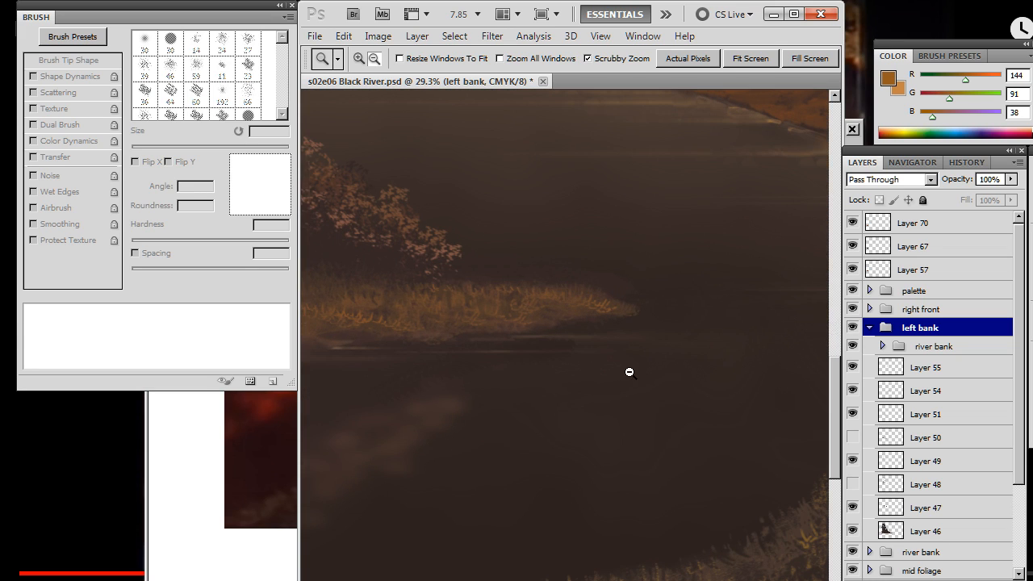
{"action": "left_click", "coordinate": [853, 368]}
{"action": "left_click", "coordinate": [854, 369]}
{"action": "left_click", "coordinate": [853, 391]}
{"action": "left_click", "coordinate": [853, 390]}
Expand the river bank subgroup inside left bank, toggle Layer 52 to check it, and select that layer with the Eraser
{"action": "left_click", "coordinate": [883, 346]}
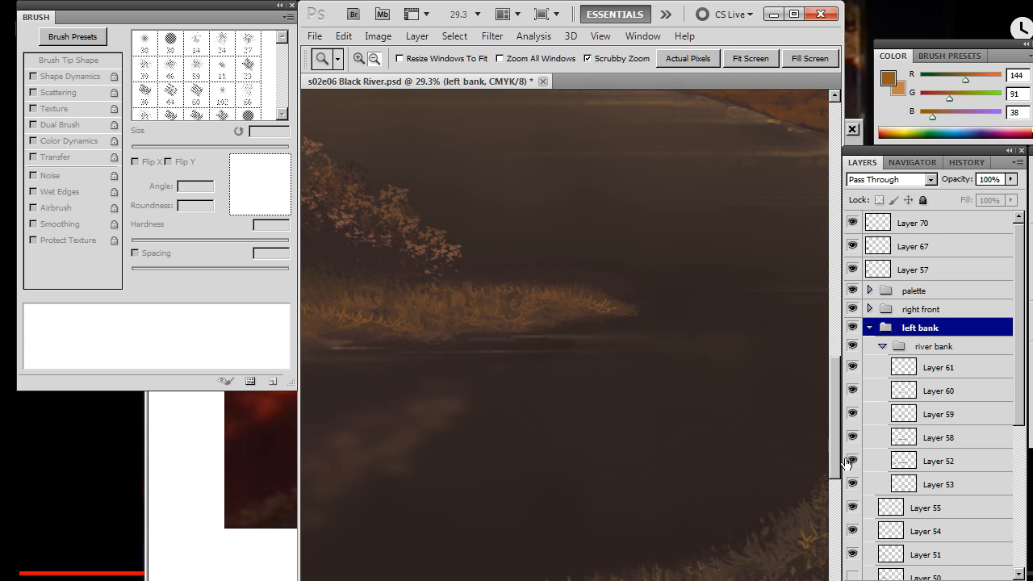
{"action": "left_click", "coordinate": [854, 461]}
{"action": "left_click", "coordinate": [853, 460]}
{"action": "left_click", "coordinate": [854, 461]}
{"action": "left_click", "coordinate": [854, 461]}
{"action": "left_click", "coordinate": [944, 463]}
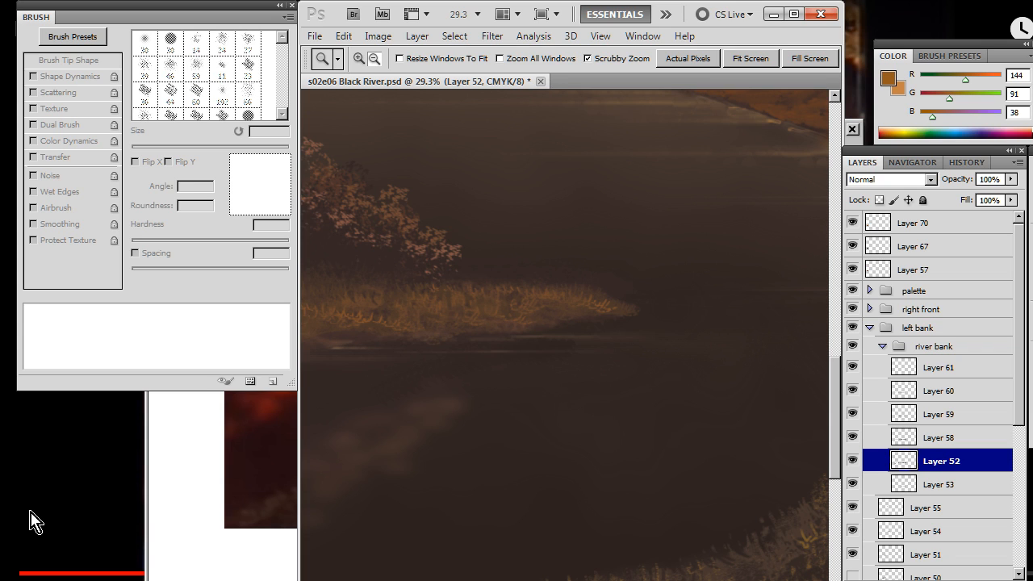
{"action": "key", "text": "e"}
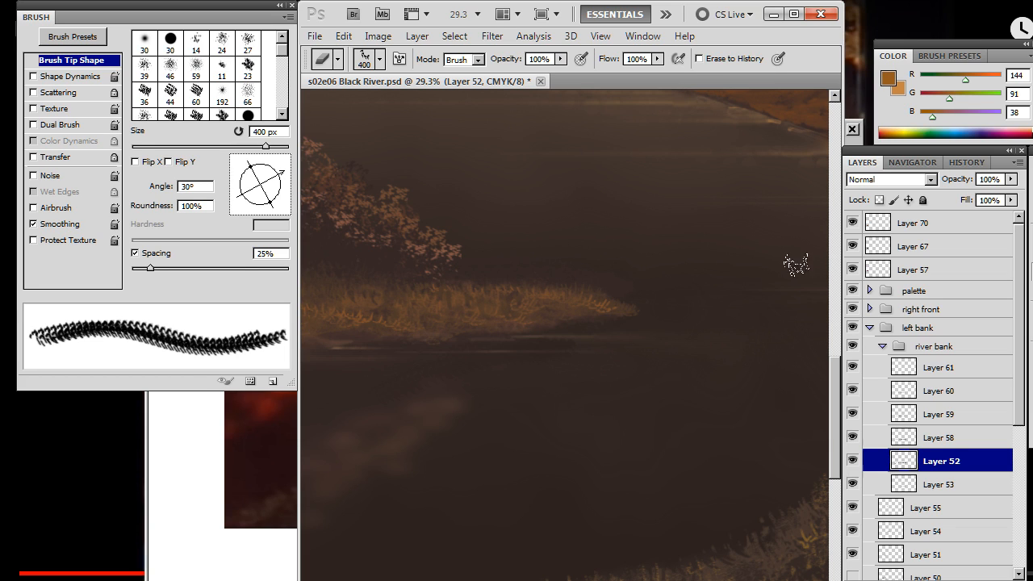
Toggle Layers 53, 59, 60 and 61 off and on to identify their strokes on the left bank
{"action": "left_click", "coordinate": [853, 485]}
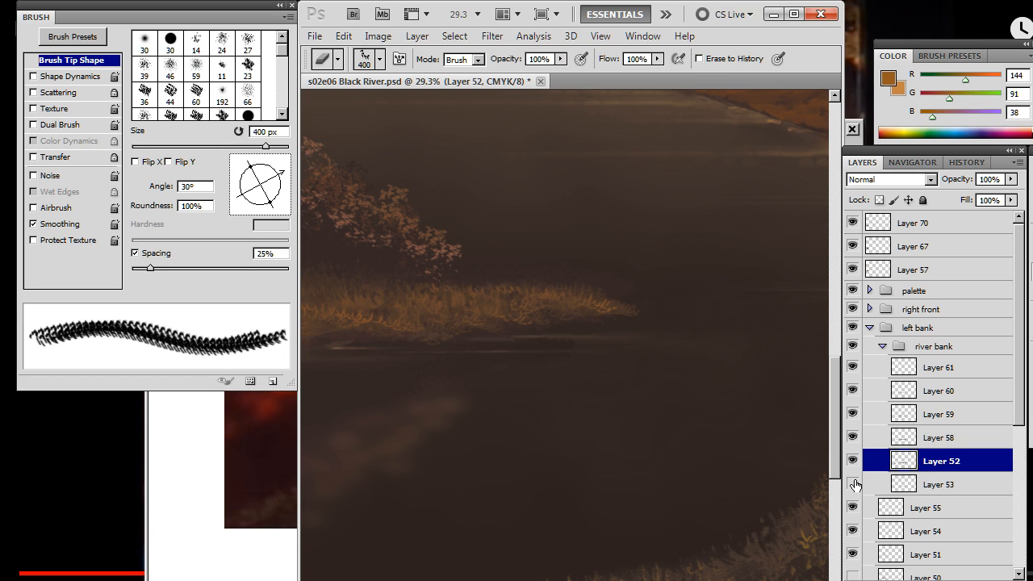
{"action": "left_click", "coordinate": [853, 483]}
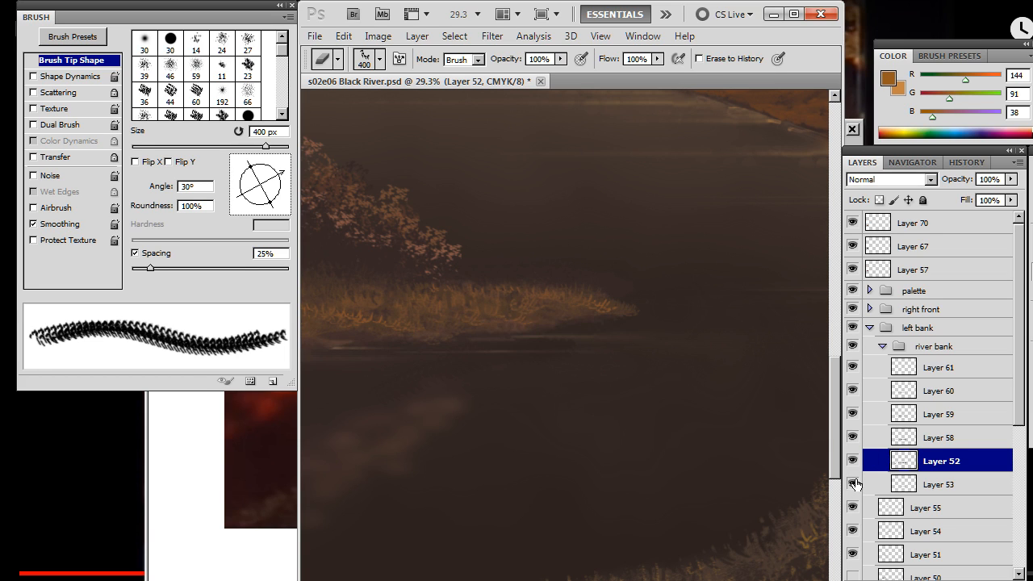
{"action": "left_click", "coordinate": [854, 415]}
{"action": "left_click", "coordinate": [854, 416]}
{"action": "left_click", "coordinate": [853, 392]}
{"action": "left_click", "coordinate": [854, 392]}
{"action": "left_click", "coordinate": [853, 368]}
{"action": "left_click", "coordinate": [853, 368]}
Hide the water and sky groups to isolate the bank strokes against the white background
{"action": "left_click_drag", "start_coordinate": [1021, 411], "coordinate": [1018, 547]}
{"action": "left_click", "coordinate": [852, 546]}
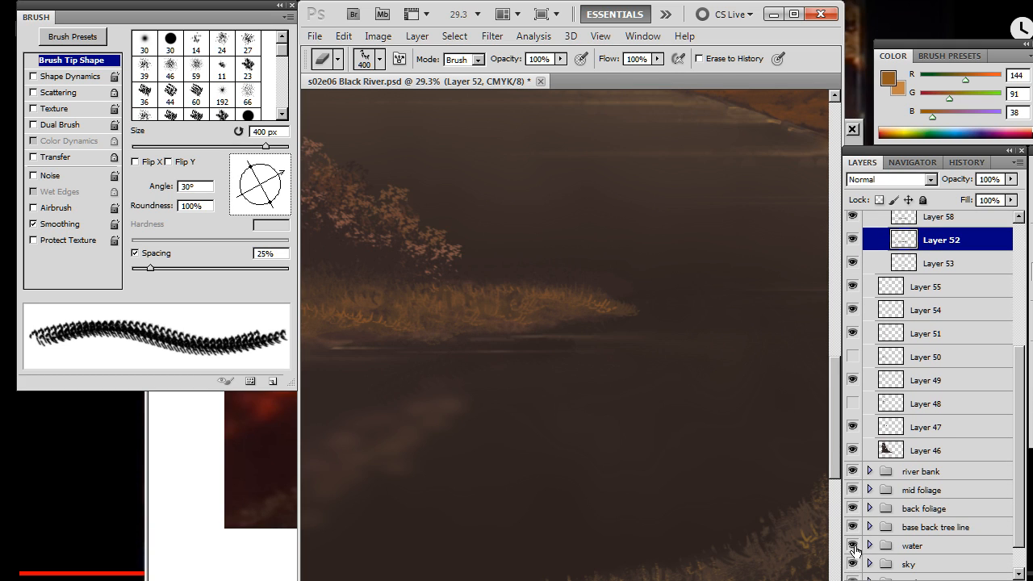
{"action": "left_click", "coordinate": [852, 547]}
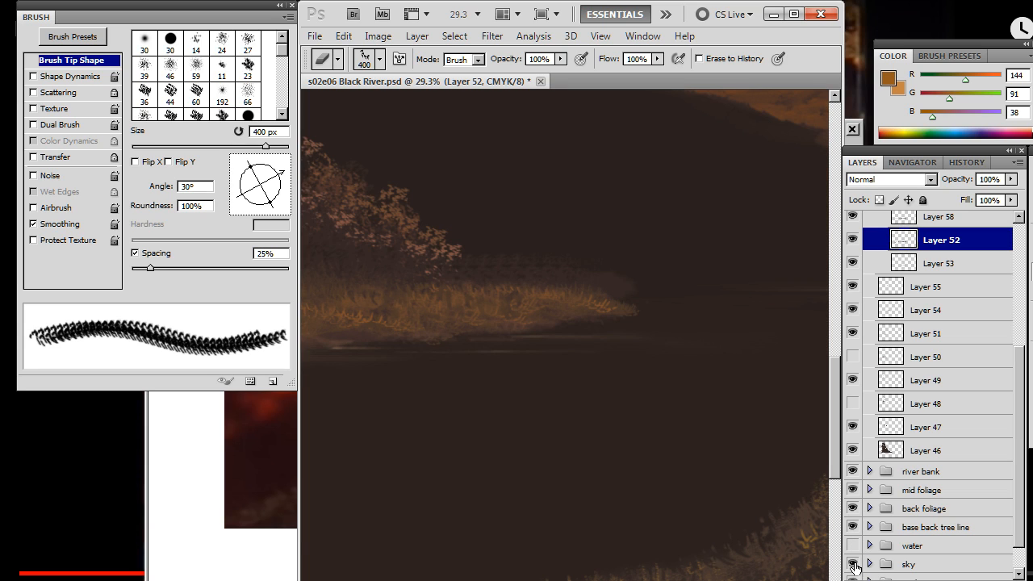
{"action": "left_click", "coordinate": [852, 564]}
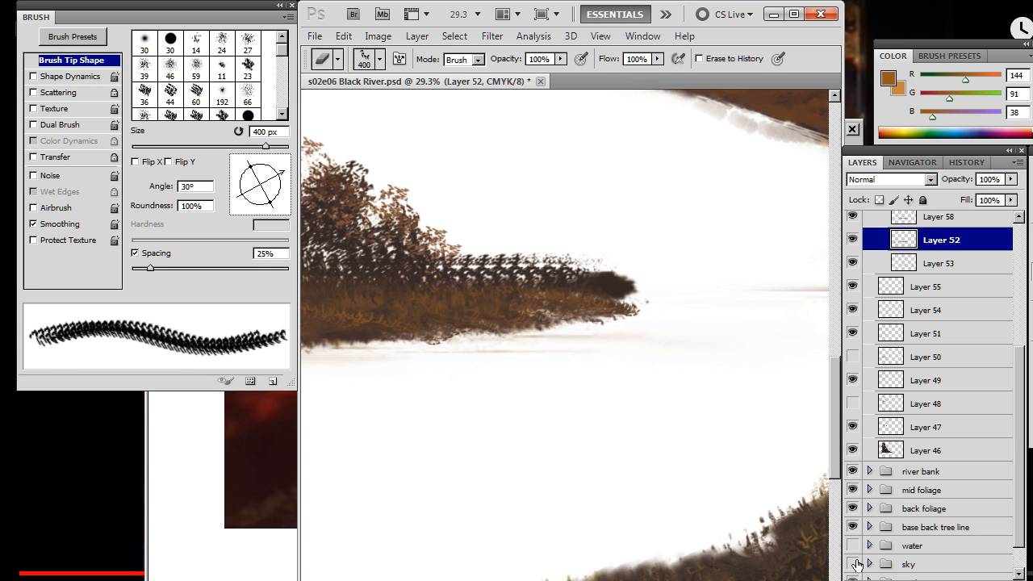
Toggle the river bank subgroup and its layers from 53 up to 61 against white to examine what each one contains
{"action": "left_click_drag", "start_coordinate": [1021, 517], "coordinate": [968, 391]}
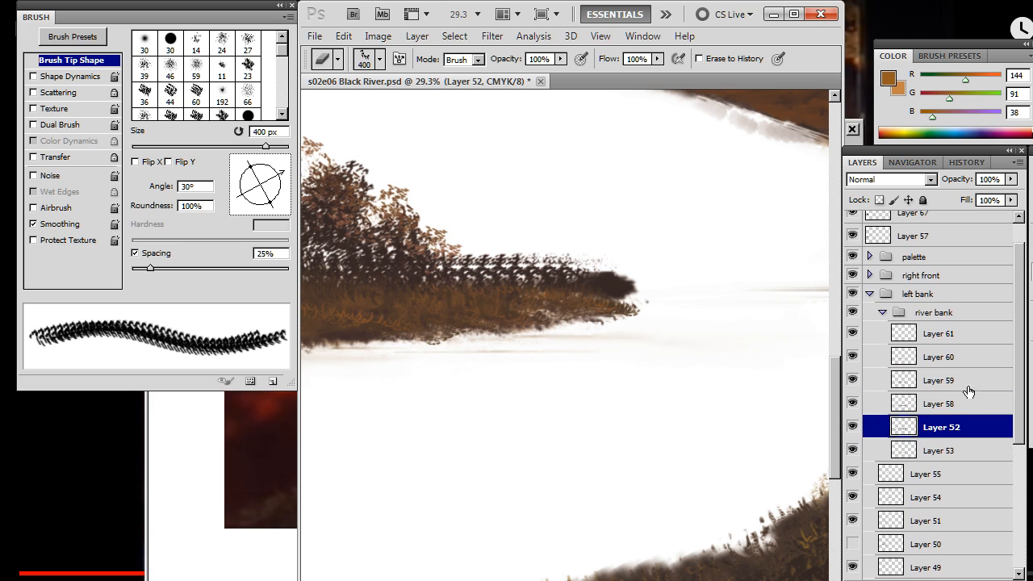
{"action": "left_click", "coordinate": [852, 451]}
{"action": "left_click", "coordinate": [852, 450]}
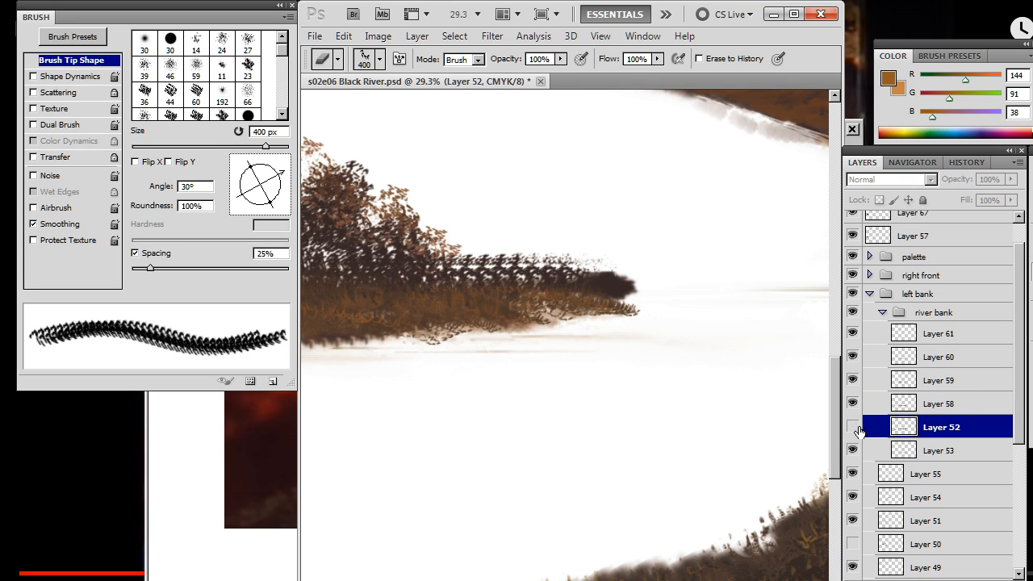
{"action": "left_click", "coordinate": [853, 427]}
{"action": "left_click", "coordinate": [853, 404]}
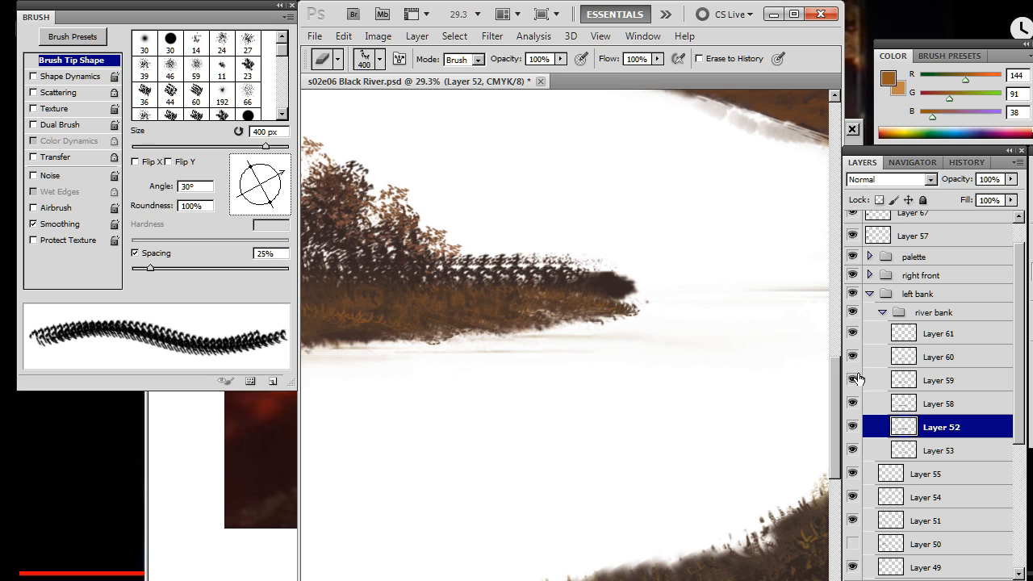
{"action": "left_click", "coordinate": [853, 380]}
{"action": "left_click", "coordinate": [853, 356]}
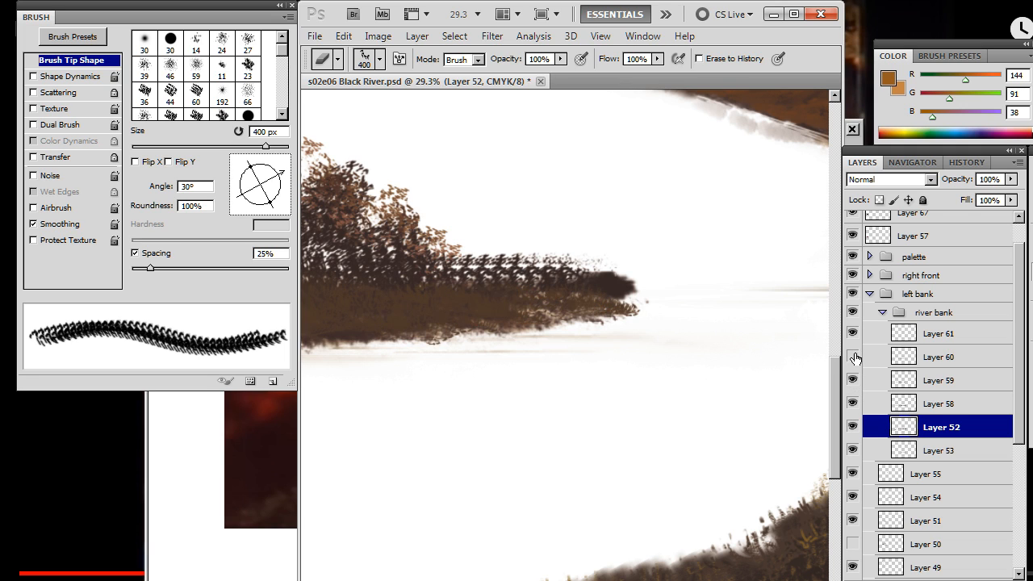
{"action": "left_click", "coordinate": [853, 357]}
{"action": "left_click", "coordinate": [853, 333]}
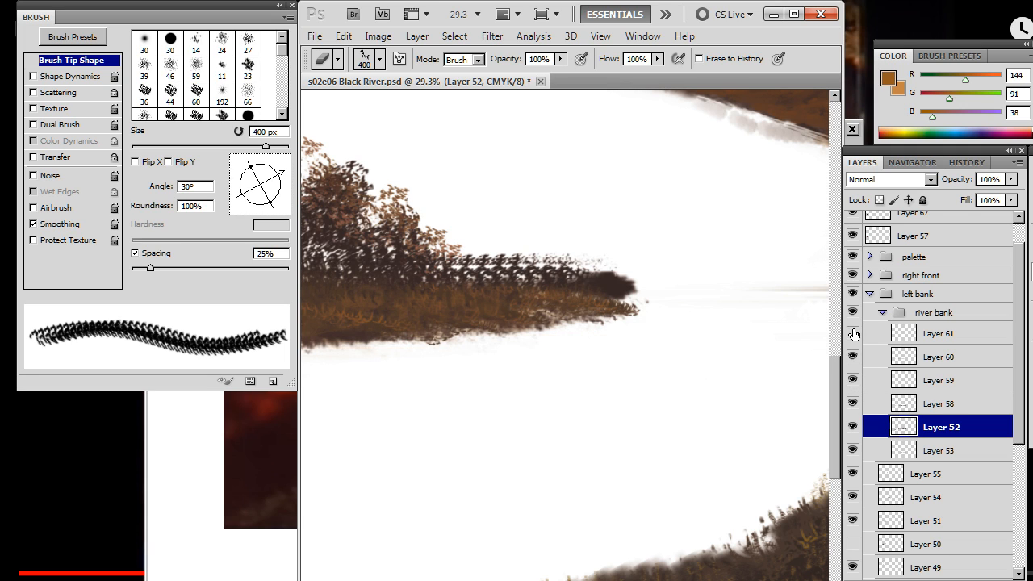
{"action": "left_click", "coordinate": [853, 334]}
{"action": "left_click", "coordinate": [853, 313]}
{"action": "left_click", "coordinate": [852, 315]}
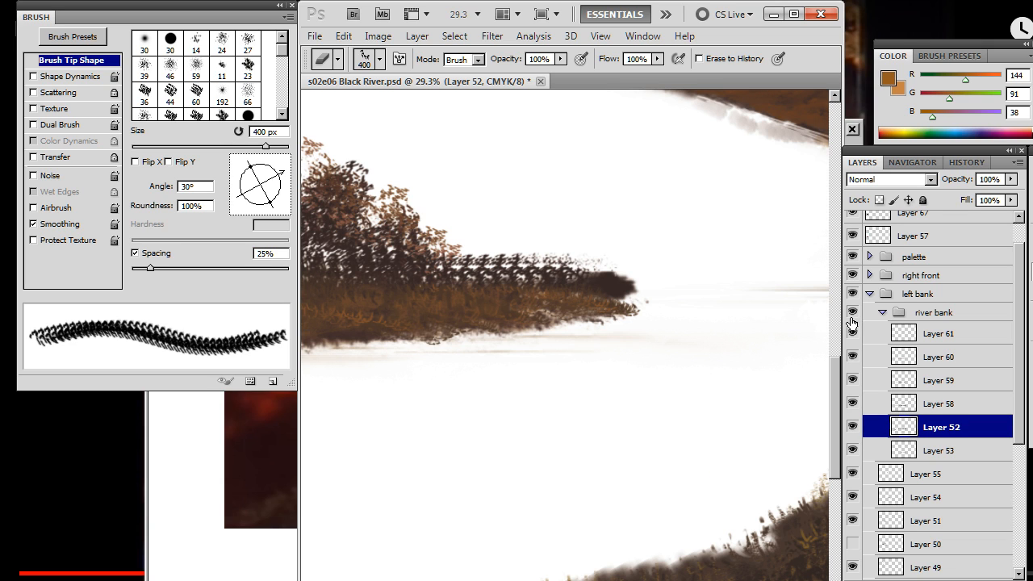
Collapse the river bank subgroup and toggle Layer 46 off and on to check its part of the left bank
{"action": "left_click", "coordinate": [884, 313]}
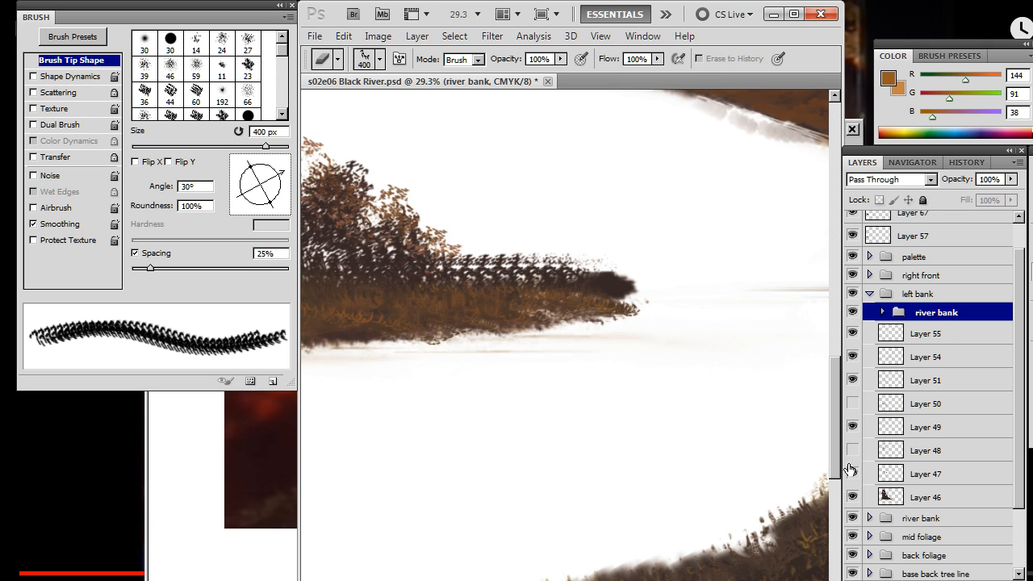
{"action": "left_click", "coordinate": [852, 497]}
{"action": "left_click", "coordinate": [852, 498]}
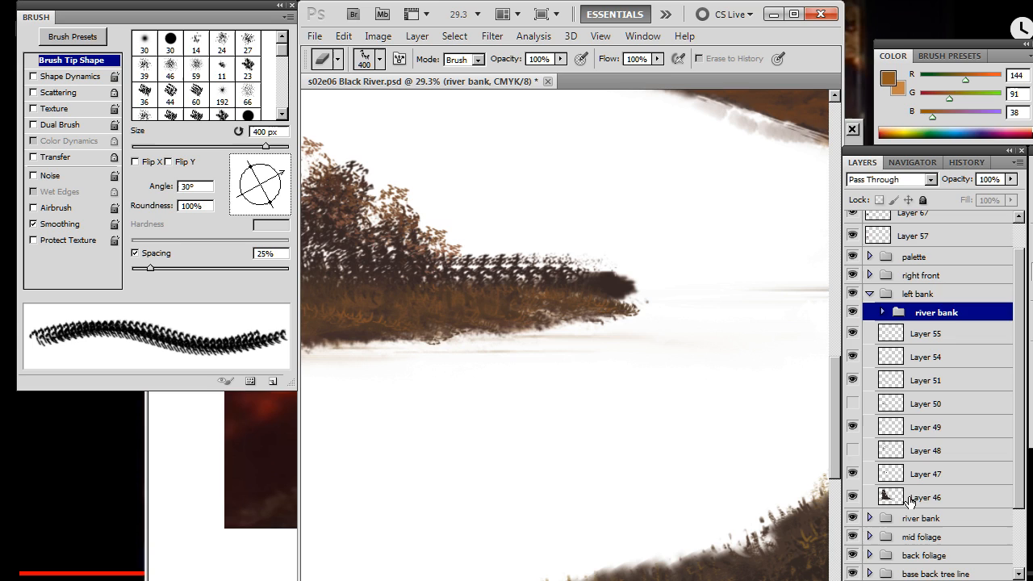
Erase the dark stray strokes above the tip of the left bank on Layer 46
{"action": "left_click", "coordinate": [920, 497]}
{"action": "mouse_move", "coordinate": [439, 212]}
{"action": "left_mouse_down"}
{"action": "mouse_move", "coordinate": [448, 240]}
{"action": "mouse_move", "coordinate": [520, 254]}
{"action": "mouse_move", "coordinate": [485, 248]}
{"action": "mouse_move", "coordinate": [543, 243]}
{"action": "mouse_move", "coordinate": [496, 232]}
{"action": "mouse_move", "coordinate": [472, 236]}
{"action": "mouse_move", "coordinate": [464, 242]}
{"action": "mouse_move", "coordinate": [480, 246]}
{"action": "mouse_move", "coordinate": [465, 253]}
{"action": "mouse_move", "coordinate": [559, 247]}
{"action": "mouse_move", "coordinate": [638, 260]}
{"action": "left_mouse_up"}
{"action": "mouse_move", "coordinate": [556, 231]}
{"action": "left_mouse_down"}
{"action": "mouse_move", "coordinate": [644, 262]}
{"action": "mouse_move", "coordinate": [590, 246]}
{"action": "mouse_move", "coordinate": [620, 264]}
{"action": "mouse_move", "coordinate": [649, 262]}
{"action": "mouse_move", "coordinate": [546, 240]}
{"action": "mouse_move", "coordinate": [567, 260]}
{"action": "mouse_move", "coordinate": [529, 246]}
{"action": "mouse_move", "coordinate": [630, 280]}
{"action": "mouse_move", "coordinate": [561, 251]}
{"action": "mouse_move", "coordinate": [600, 264]}
{"action": "mouse_move", "coordinate": [577, 254]}
{"action": "left_mouse_up"}
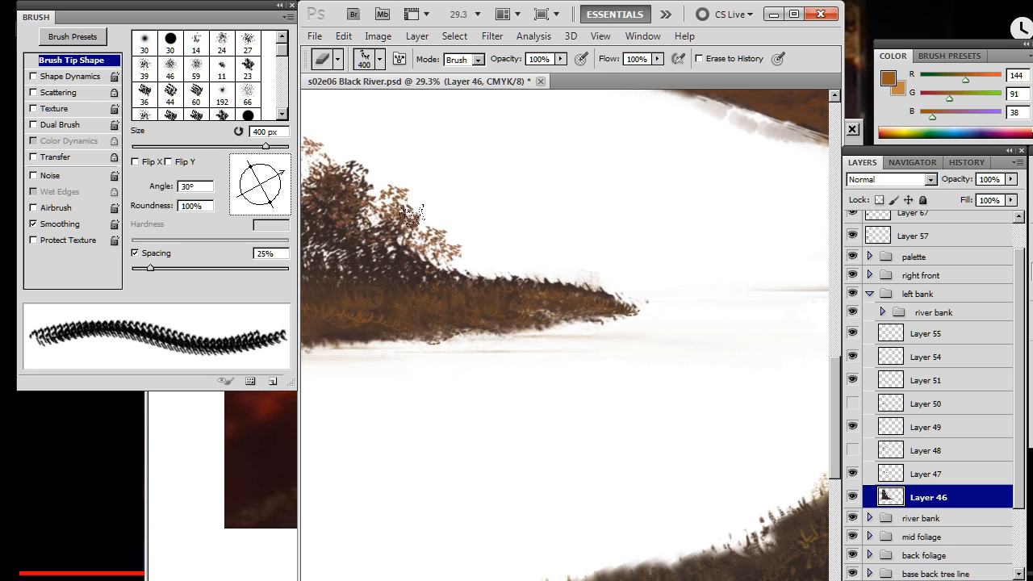
{"action": "left_click_drag", "start_coordinate": [451, 375], "coordinate": [611, 364]}
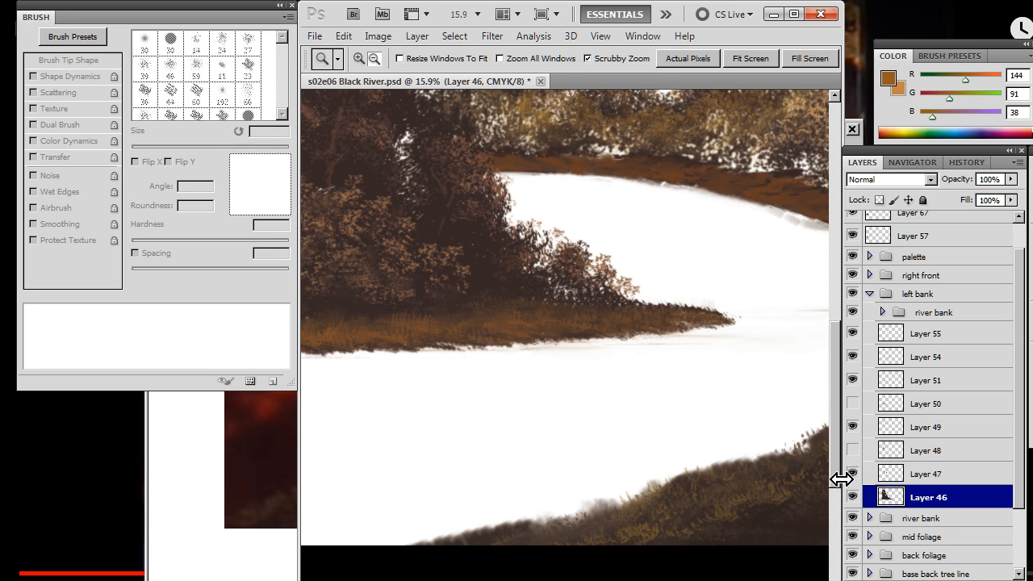
Collapse the left bank group and make the water and sky groups visible again
{"action": "left_click", "coordinate": [870, 296]}
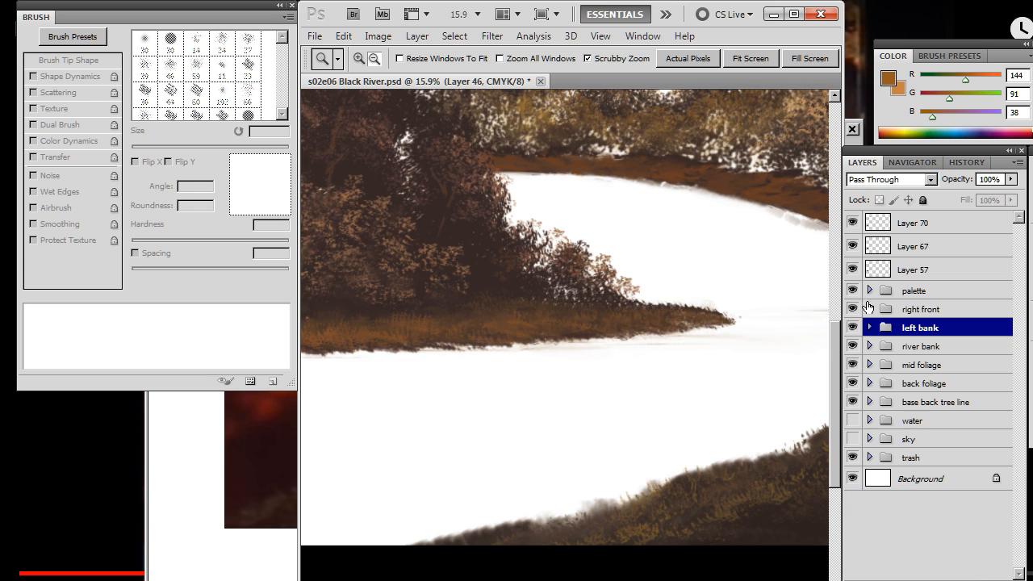
{"action": "left_click", "coordinate": [853, 421]}
{"action": "left_click", "coordinate": [853, 439]}
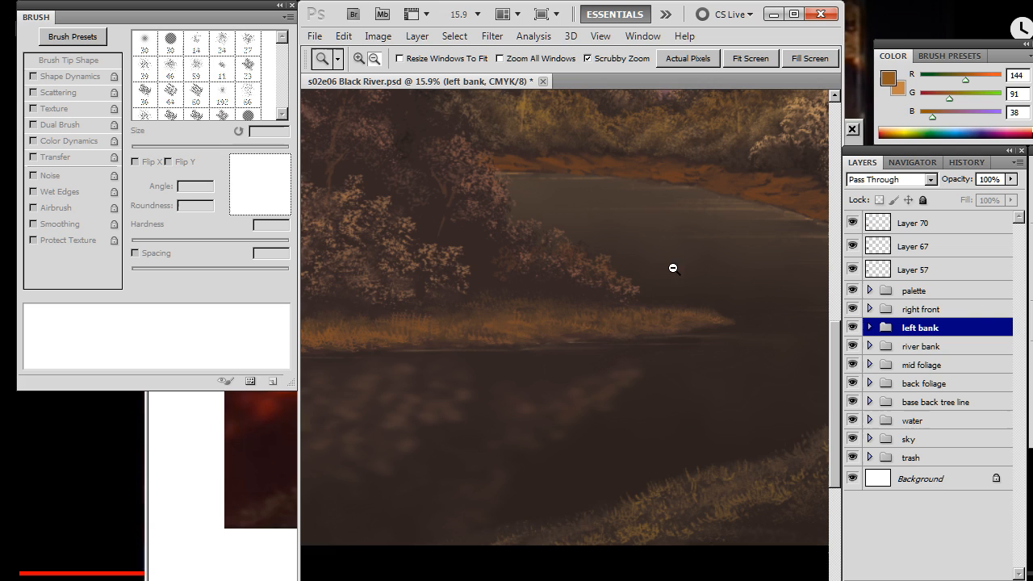
{"action": "left_click_drag", "start_coordinate": [700, 413], "coordinate": [662, 404]}
{"action": "left_click_drag", "start_coordinate": [722, 392], "coordinate": [642, 362]}
{"action": "left_click_drag", "start_coordinate": [702, 349], "coordinate": [713, 364]}
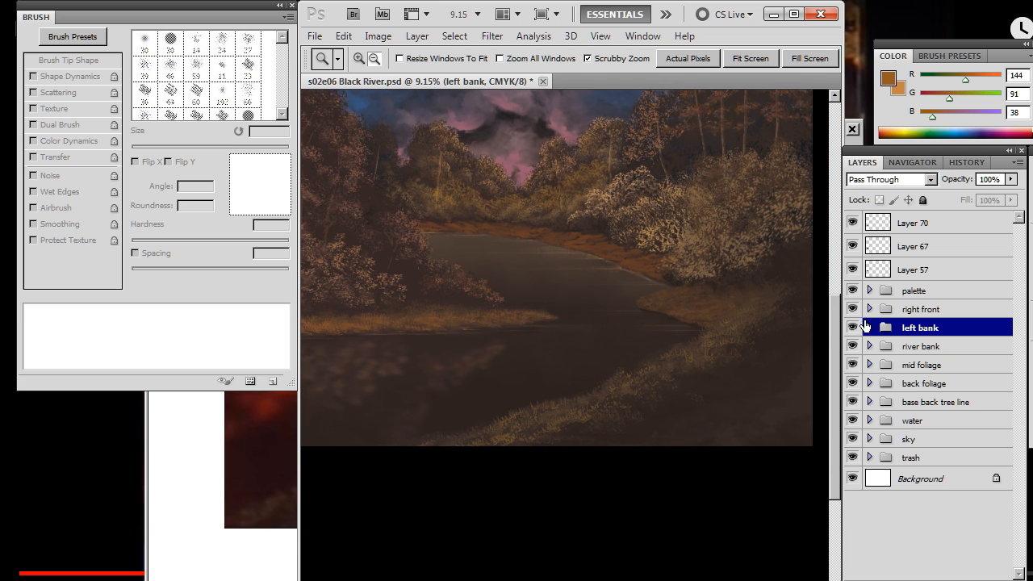
Toggle the right front group and its Layers 69 and 68 off and on to identify what each contains
{"action": "left_click", "coordinate": [852, 309]}
{"action": "left_click", "coordinate": [912, 311]}
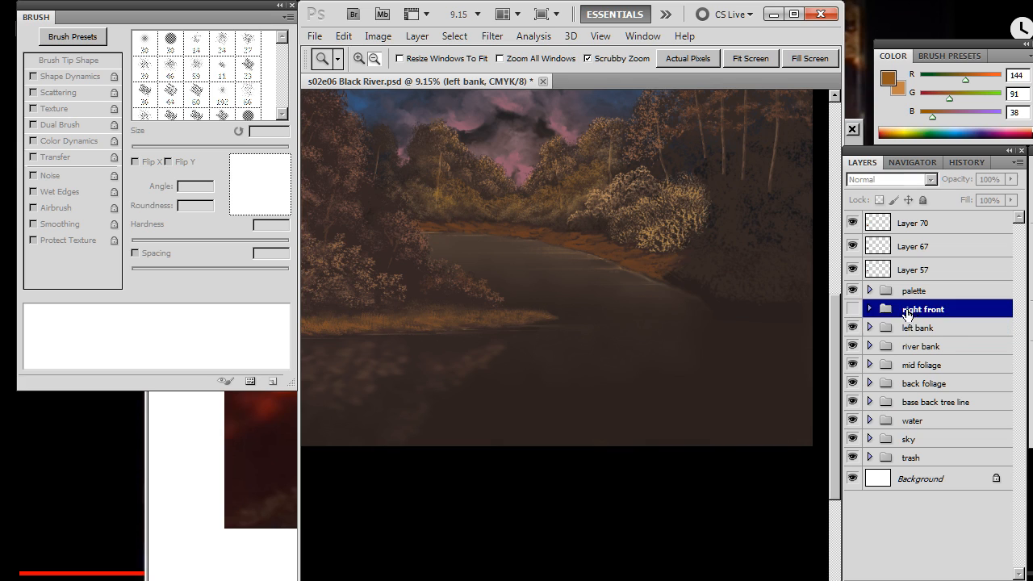
{"action": "left_click", "coordinate": [869, 309]}
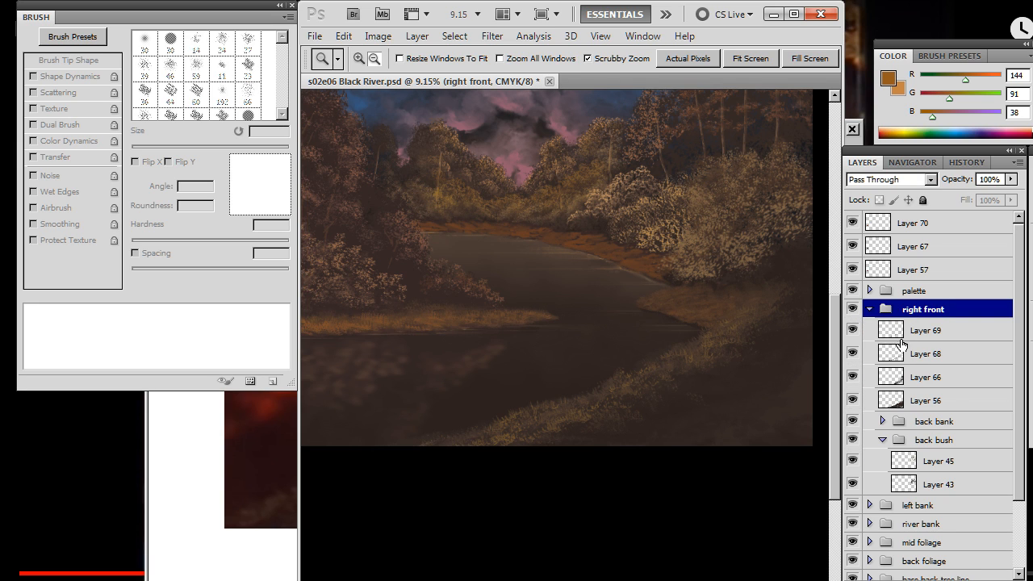
{"action": "left_click", "coordinate": [851, 331]}
{"action": "left_click", "coordinate": [852, 333]}
{"action": "left_click", "coordinate": [912, 334]}
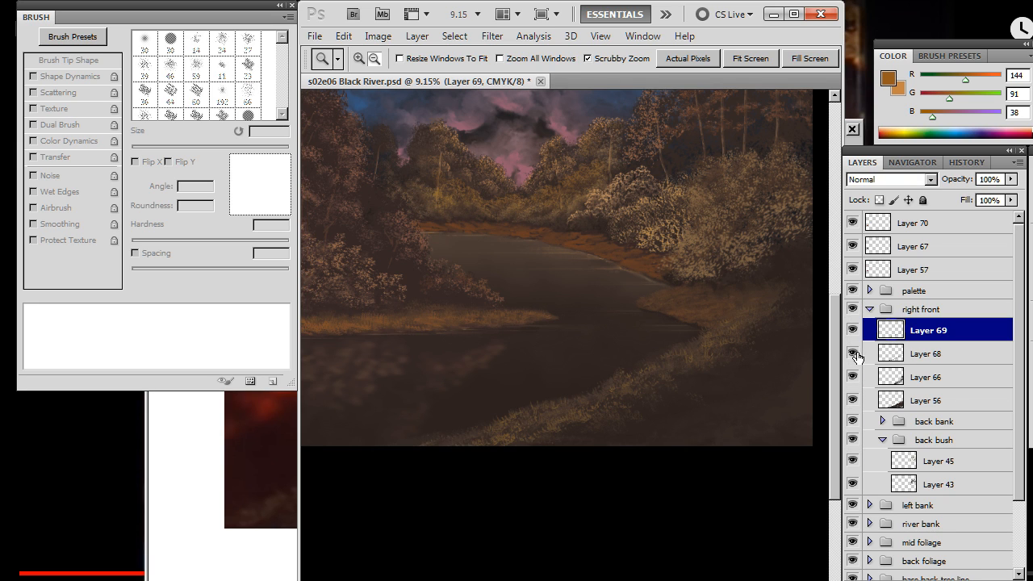
{"action": "left_click", "coordinate": [854, 353]}
{"action": "left_click", "coordinate": [854, 355]}
{"action": "left_click", "coordinate": [920, 385]}
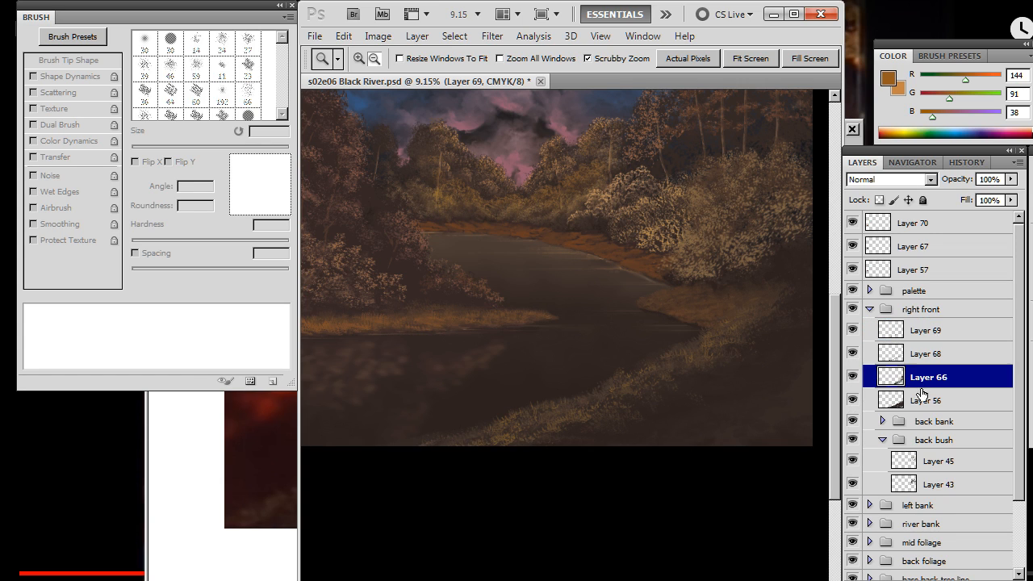
{"action": "left_click", "coordinate": [924, 400], "text": "shift"}
{"action": "left_click", "coordinate": [928, 352]}
{"action": "left_click", "coordinate": [926, 332], "text": "shift"}
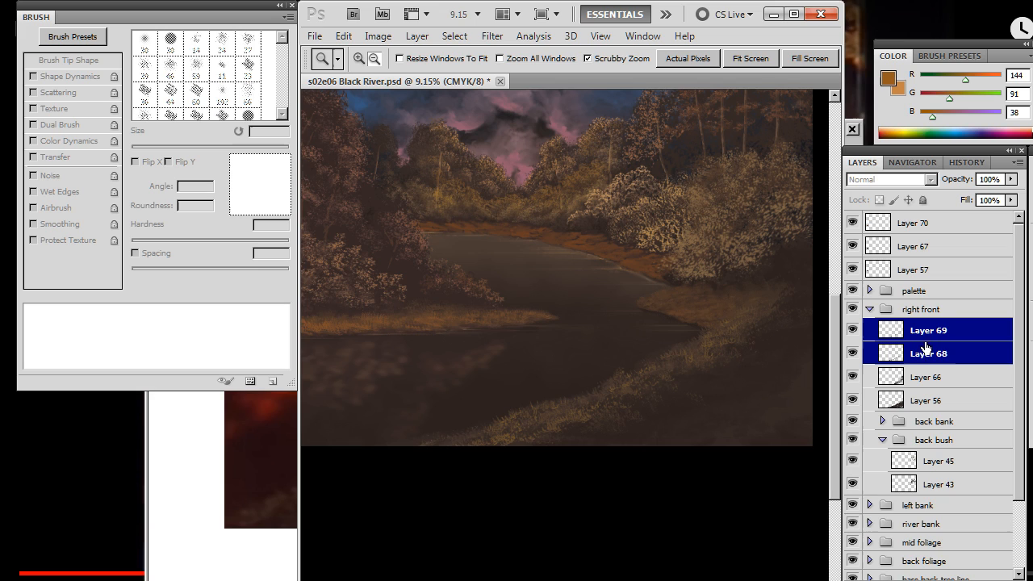
Add a new layer above Layer 69 in the right front group
{"action": "left_click", "coordinate": [929, 338]}
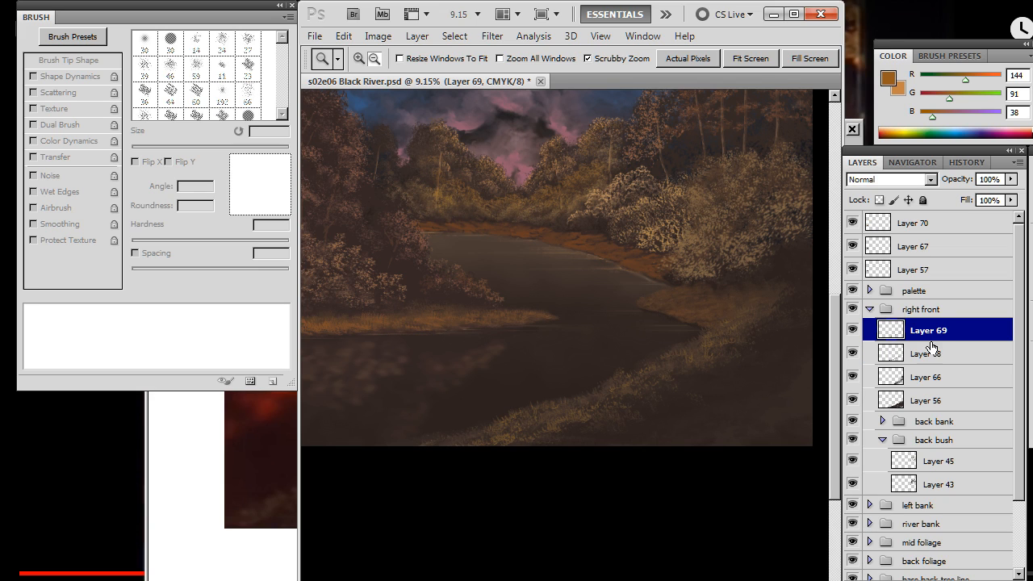
{"action": "key", "text": "ctrl+shift+alt+n"}
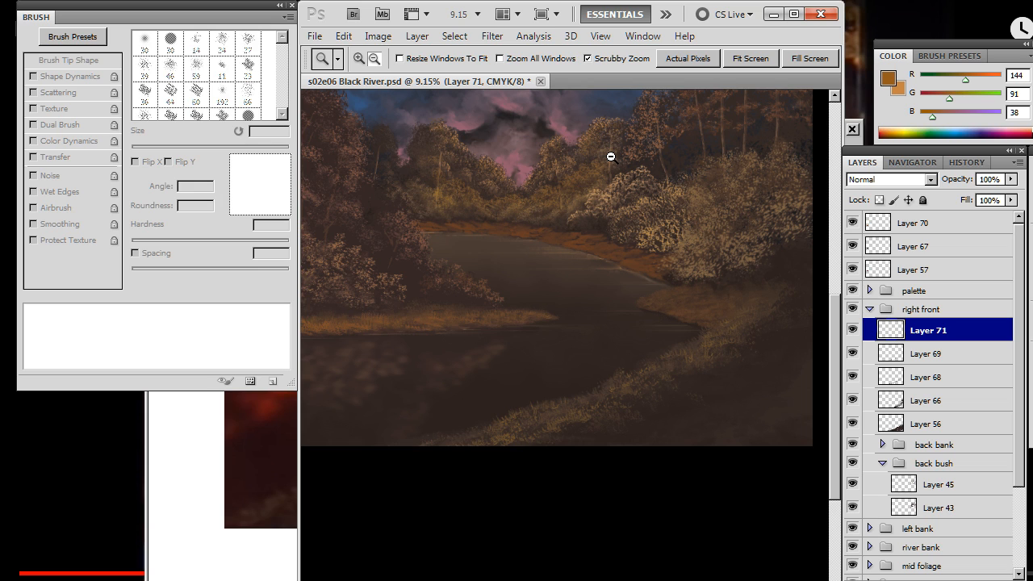
{"action": "key", "text": "b"}
{"action": "key", "text": "z"}
{"action": "right_click", "coordinate": [672, 341]}
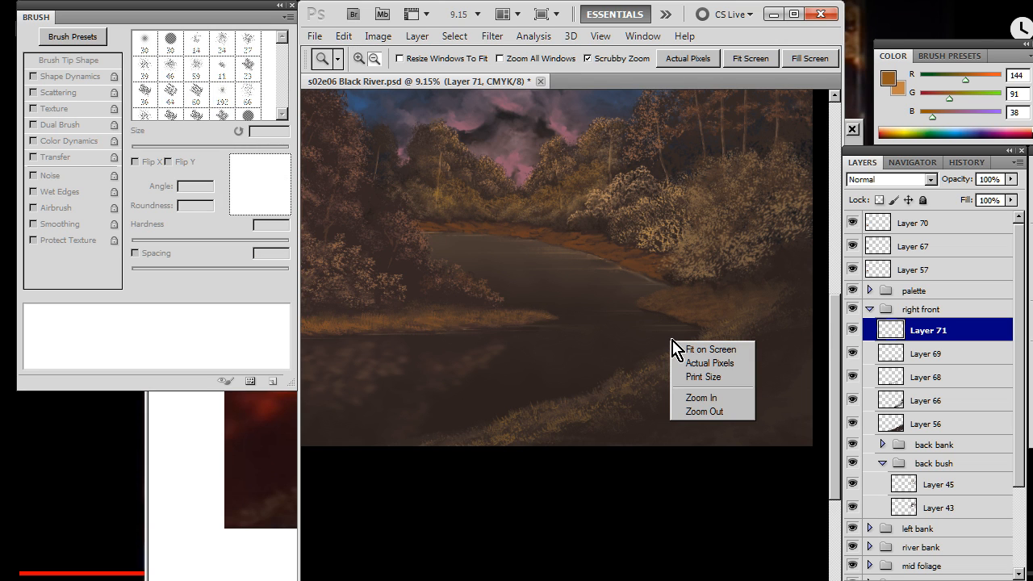
{"action": "key", "text": "Escape"}
Choose the 300 px scattered foliage brush and set its tip to a 15° angle and 44% roundness
{"action": "key", "text": "b"}
{"action": "right_click", "coordinate": [677, 339]}
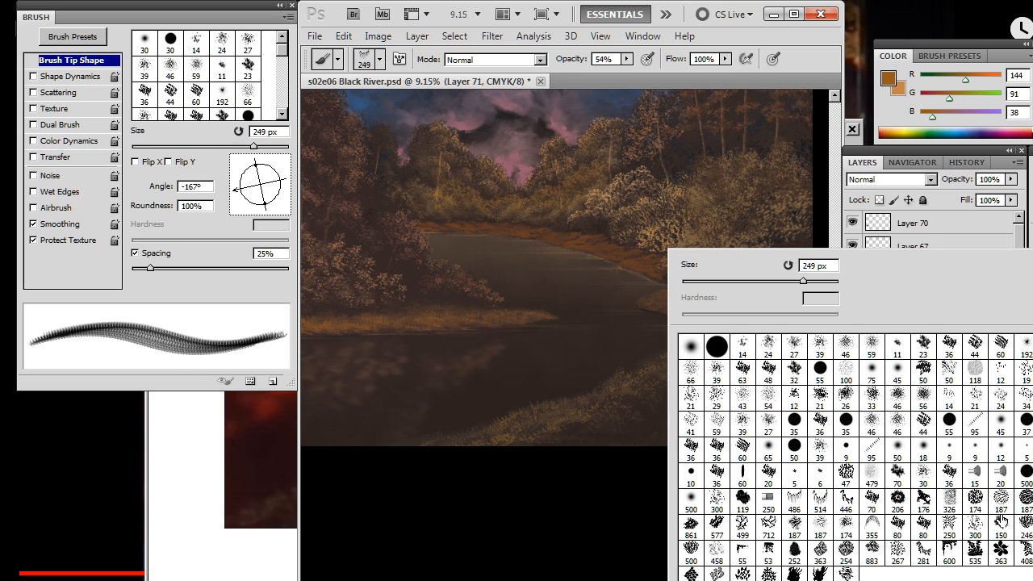
{"action": "left_click", "coordinate": [975, 525]}
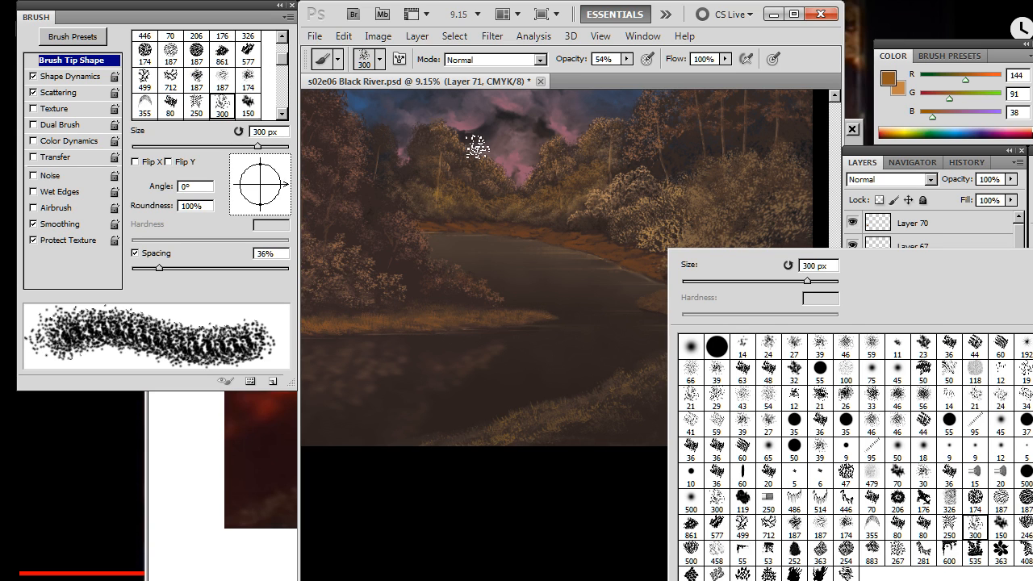
{"action": "left_click_drag", "start_coordinate": [259, 207], "coordinate": [289, 177]}
Resize the foliage brush to about 500 px and dab an ochre bush at the water's edge of the right foreground bank
{"action": "key", "text": "bracketright"}
{"action": "key", "text": "bracketright"}
{"action": "key", "text": "bracketright"}
{"action": "key", "text": "bracketright"}
{"action": "key", "text": "bracketright"}
{"action": "key", "text": "bracketright"}
{"action": "key", "text": "bracketright"}
{"action": "key", "text": "bracketright"}
{"action": "key", "text": "bracketright"}
{"action": "key", "text": "bracketright"}
{"action": "key", "text": "bracketright"}
{"action": "key", "text": "bracketright"}
{"action": "key", "text": "bracketright"}
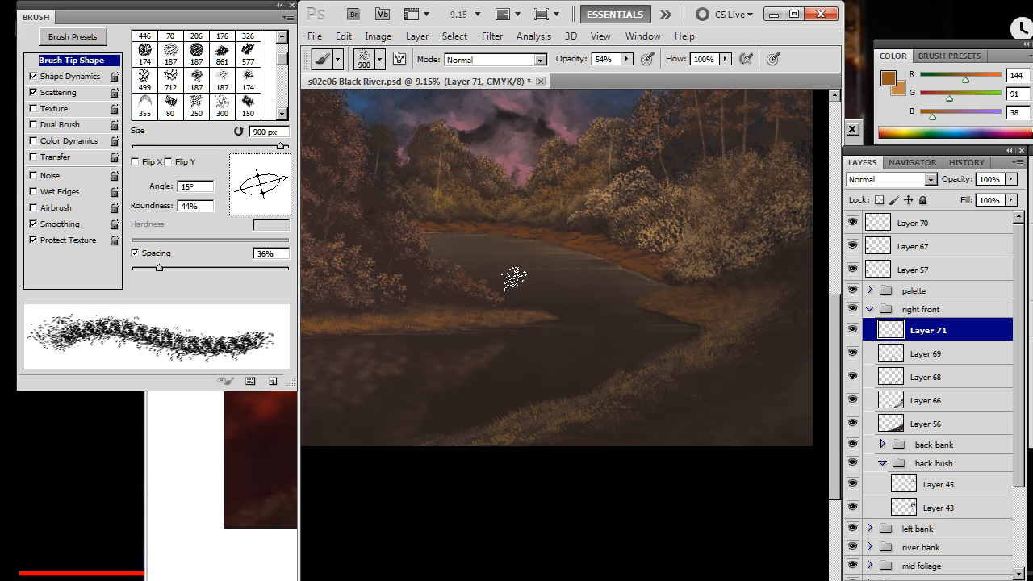
{"action": "key", "text": "bracketleft"}
{"action": "key", "text": "bracketleft"}
{"action": "key", "text": "bracketleft"}
{"action": "key", "text": "bracketleft"}
{"action": "key", "text": "bracketleft"}
{"action": "key", "text": "bracketleft"}
{"action": "key", "text": "bracketleft"}
{"action": "key", "text": "bracketleft"}
{"action": "key", "text": "bracketleft"}
{"action": "key", "text": "bracketleft"}
{"action": "key", "text": "bracketleft"}
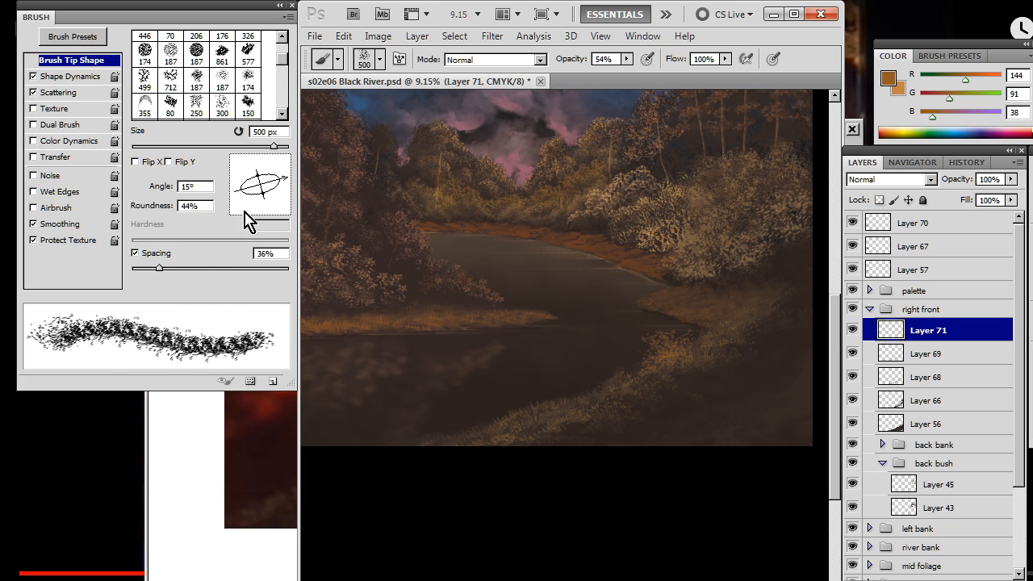
{"action": "left_click", "coordinate": [138, 254]}
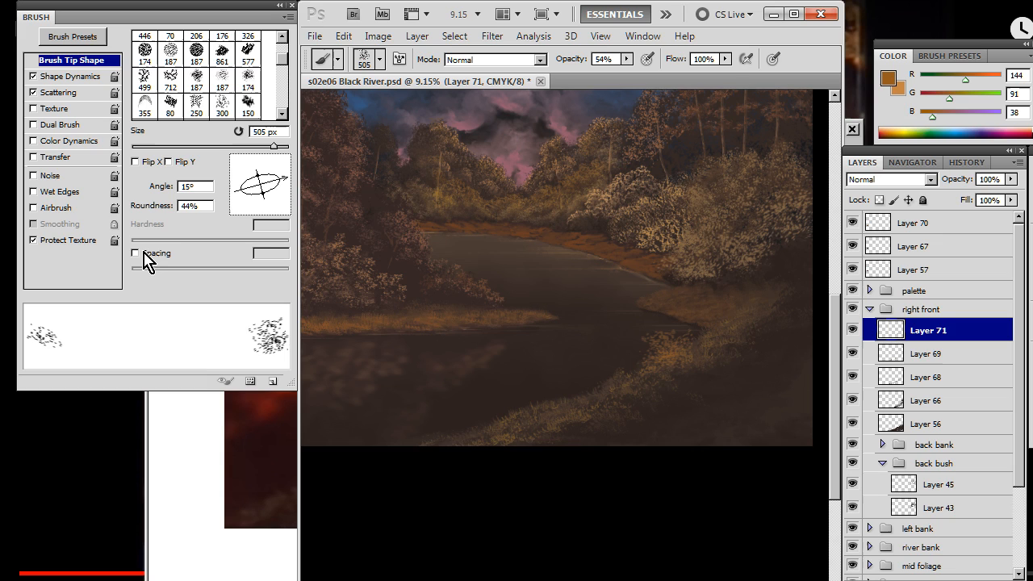
{"action": "left_click", "coordinate": [154, 254]}
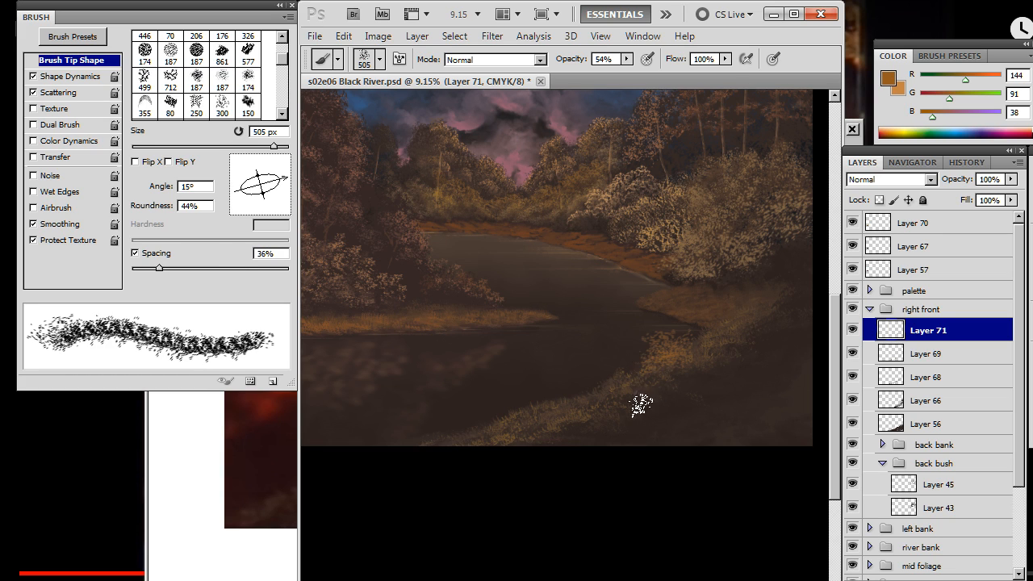
Trim the ochre bush with the 400 px eraser and rework its foliage with the 505 px brush
{"action": "key", "text": "e"}
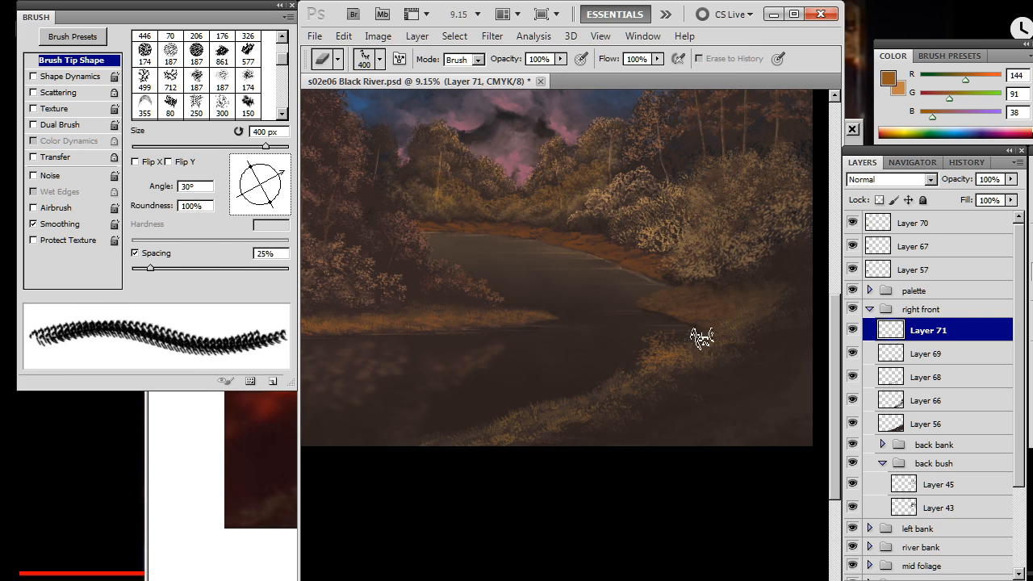
{"action": "key", "text": "b"}
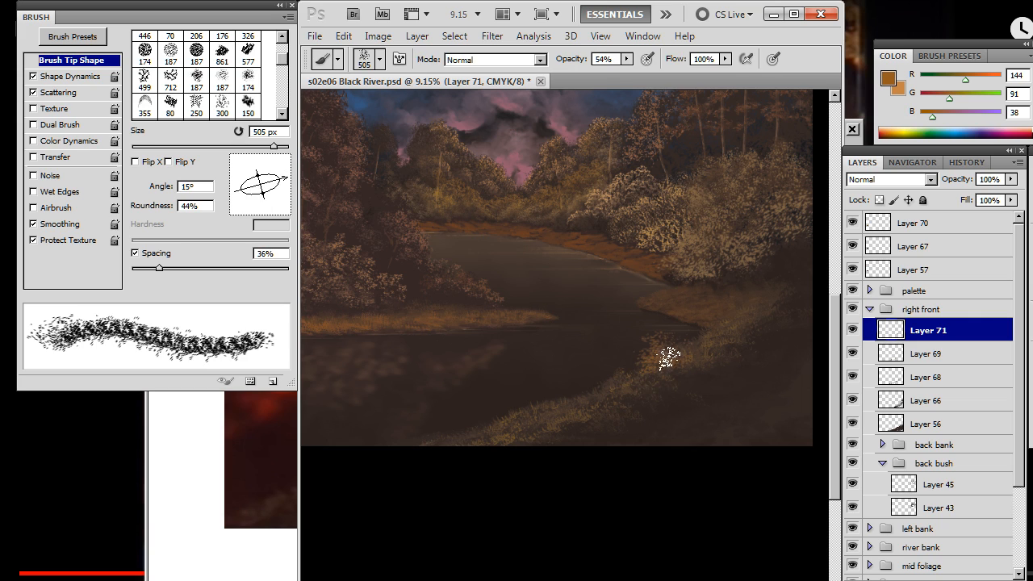
{"action": "key", "text": "e"}
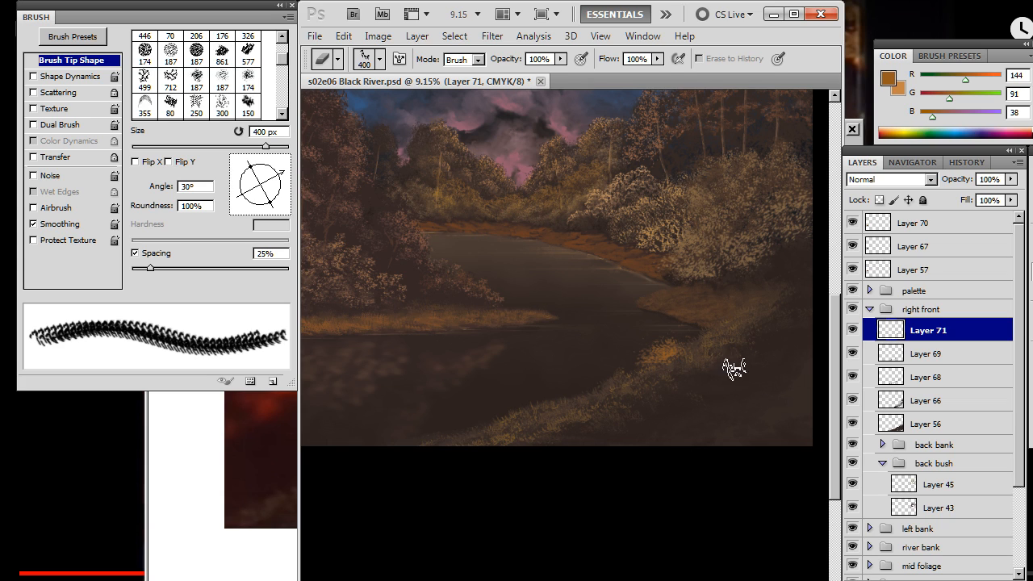
{"action": "key", "text": "b"}
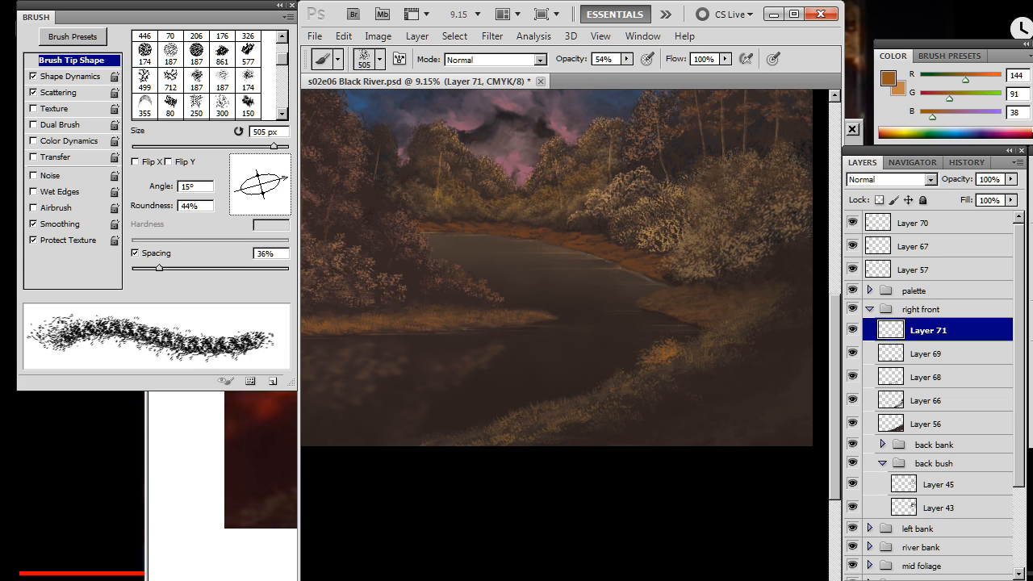
Try a 500 px foliage stroke beside the bush and undo the recent strokes
{"action": "key", "text": "bracketleft"}
{"action": "mouse_move", "coordinate": [599, 361]}
{"action": "left_mouse_down"}
{"action": "mouse_move", "coordinate": [572, 344]}
{"action": "mouse_move", "coordinate": [541, 368]}
{"action": "mouse_move", "coordinate": [504, 371]}
{"action": "mouse_move", "coordinate": [471, 354]}
{"action": "mouse_move", "coordinate": [417, 372]}
{"action": "mouse_move", "coordinate": [473, 407]}
{"action": "mouse_move", "coordinate": [503, 386]}
{"action": "mouse_move", "coordinate": [555, 394]}
{"action": "mouse_move", "coordinate": [504, 409]}
{"action": "mouse_move", "coordinate": [553, 389]}
{"action": "mouse_move", "coordinate": [578, 334]}
{"action": "left_mouse_up"}
{"action": "key", "text": "ctrl+alt+z"}
{"action": "key", "text": "ctrl+alt+z"}
{"action": "key", "text": "ctrl+alt+z"}
{"action": "key", "text": "ctrl+alt+z"}
{"action": "key", "text": "ctrl+alt+z"}
{"action": "key", "text": "ctrl+alt+z"}
{"action": "key", "text": "ctrl+alt+z"}
{"action": "key", "text": "ctrl+alt+z"}
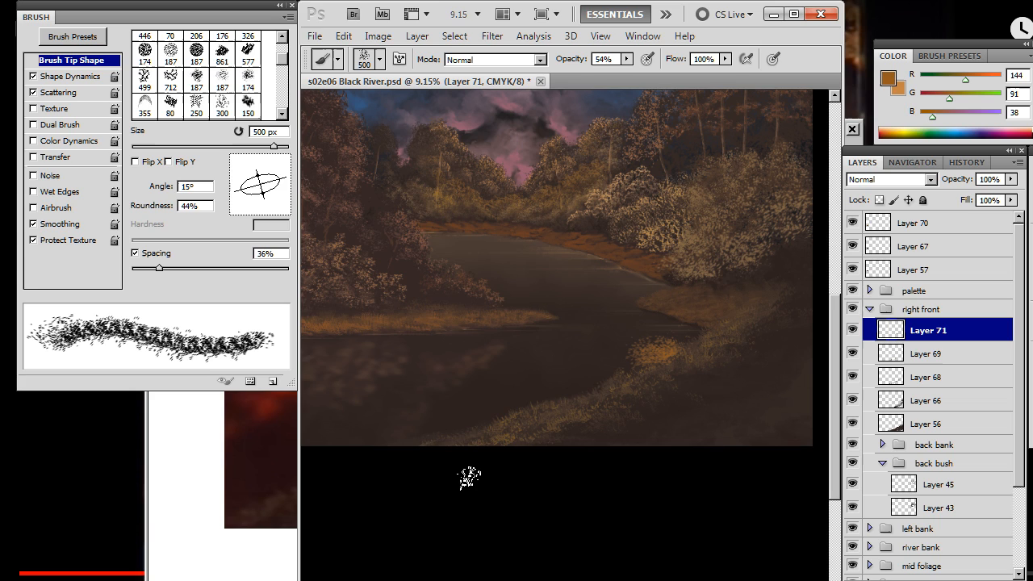
Shape the bush on Layer 71 by alternating 400 px eraser trims with 250 px ochre foliage strokes along the bank edge
{"action": "key", "text": "e"}
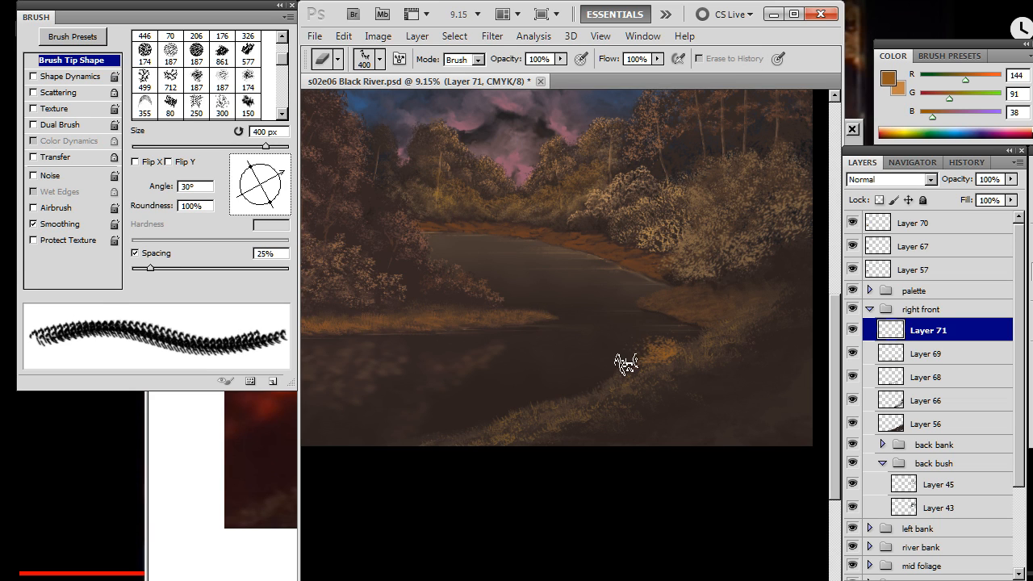
{"action": "key", "text": "b"}
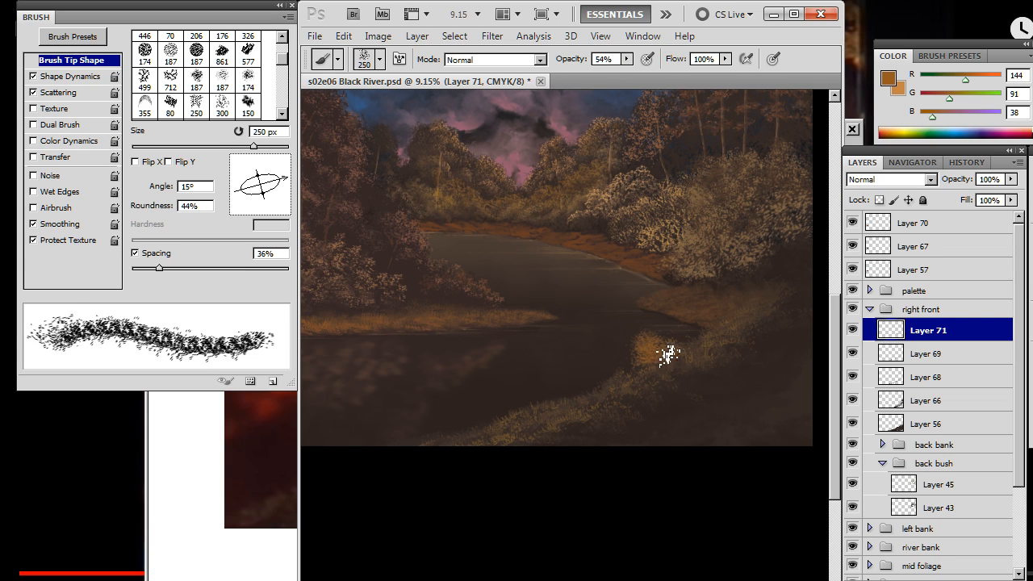
{"action": "mouse_move", "coordinate": [669, 355]}
{"action": "left_mouse_down"}
{"action": "mouse_move", "coordinate": [673, 346]}
{"action": "mouse_move", "coordinate": [645, 372]}
{"action": "left_mouse_up"}
{"action": "key", "text": "e"}
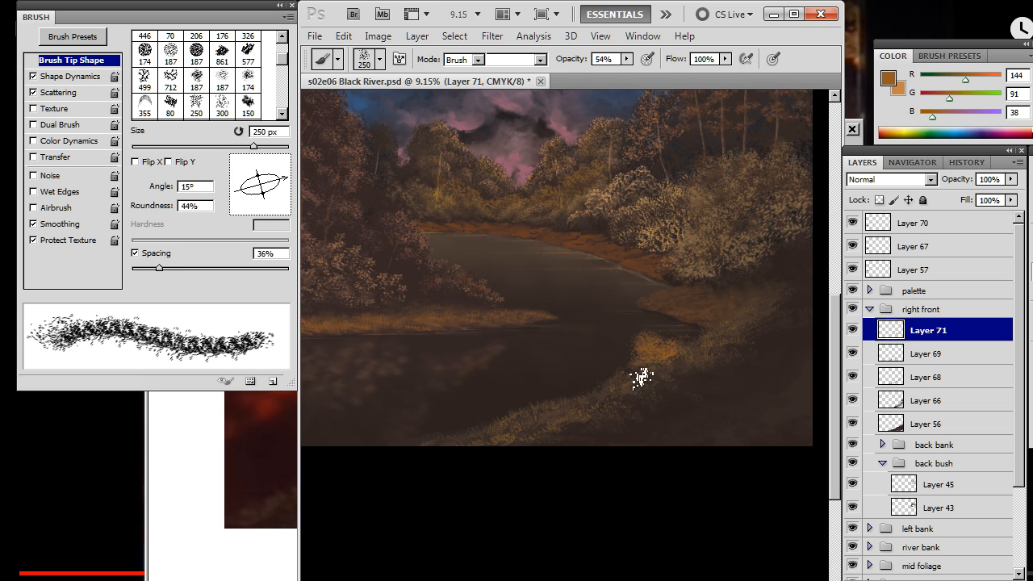
{"action": "mouse_move", "coordinate": [635, 371]}
{"action": "left_mouse_down"}
{"action": "mouse_move", "coordinate": [609, 386]}
{"action": "mouse_move", "coordinate": [629, 384]}
{"action": "mouse_move", "coordinate": [642, 363]}
{"action": "mouse_move", "coordinate": [631, 404]}
{"action": "mouse_move", "coordinate": [656, 389]}
{"action": "mouse_move", "coordinate": [643, 363]}
{"action": "left_mouse_up"}
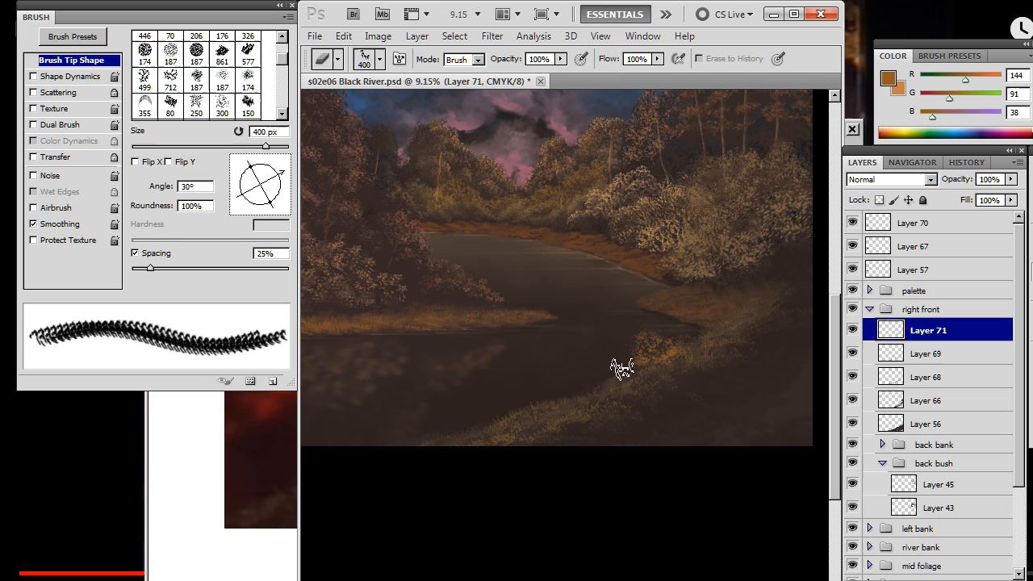
{"action": "key", "text": "b"}
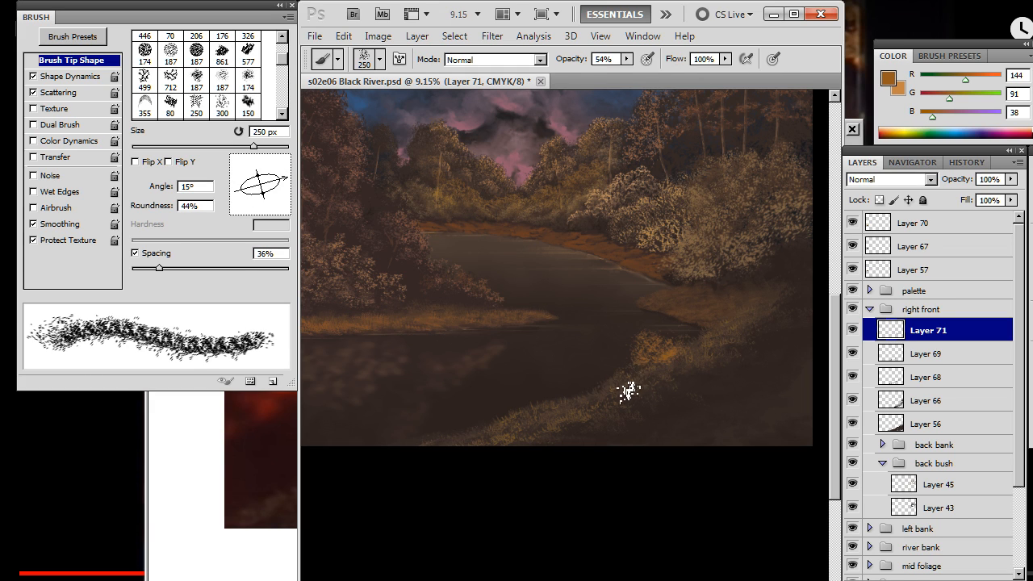
{"action": "key", "text": "e"}
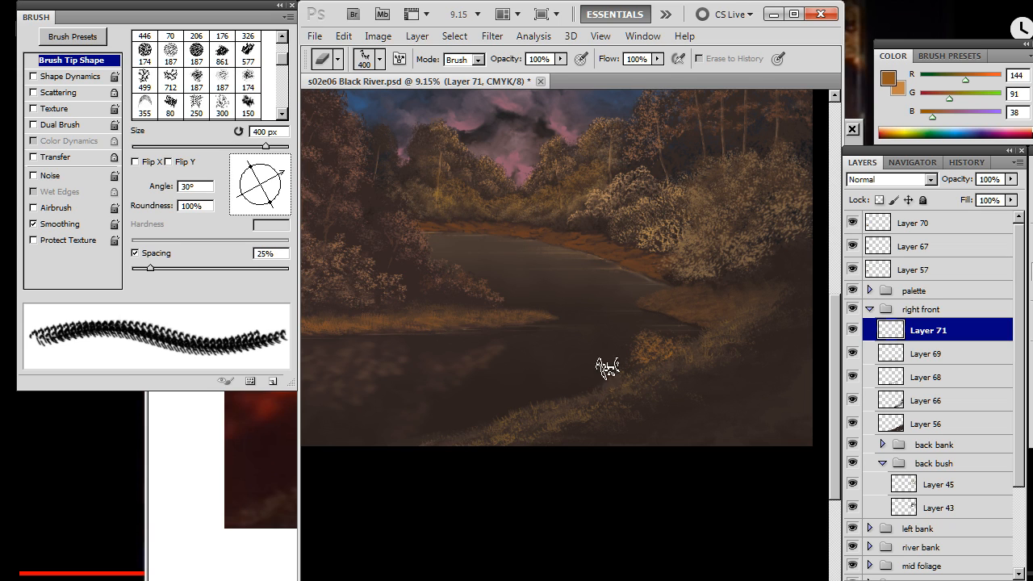
{"action": "key", "text": "b"}
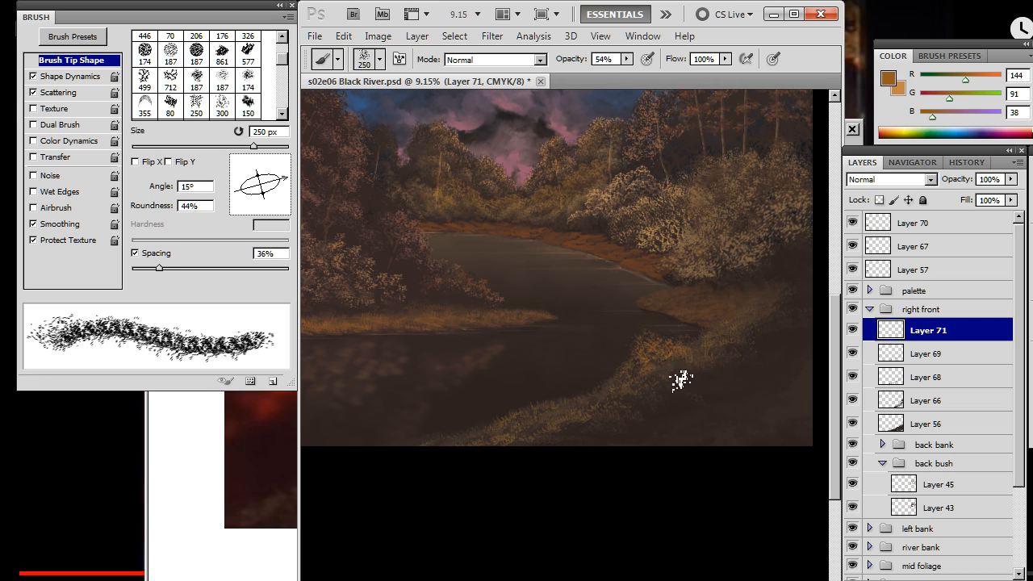
{"action": "key", "text": "e"}
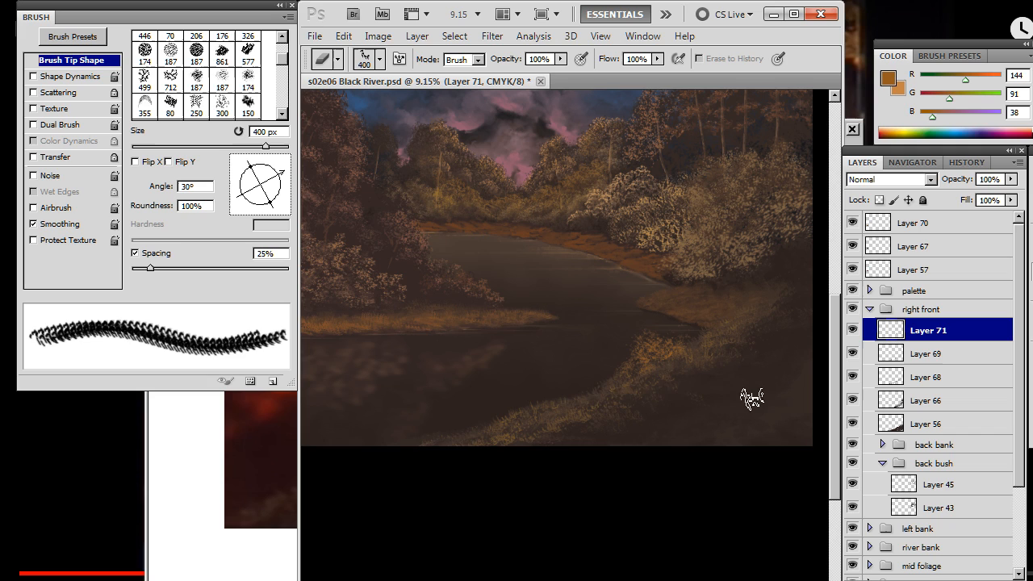
{"action": "key", "text": "b"}
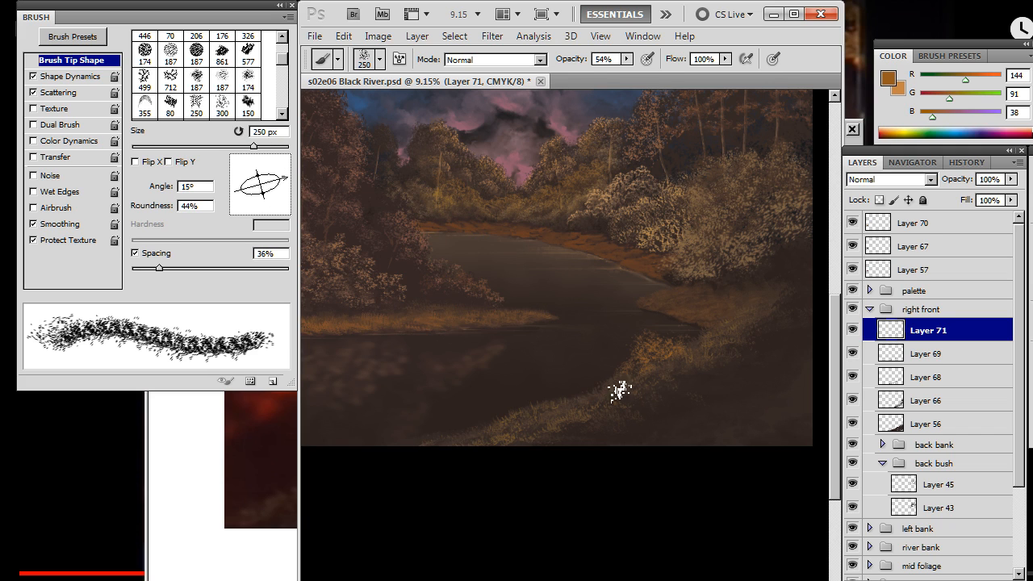
Swap to the lighter tan colour and add a new layer above Layer 71 for the bush highlights
{"action": "key", "text": "x"}
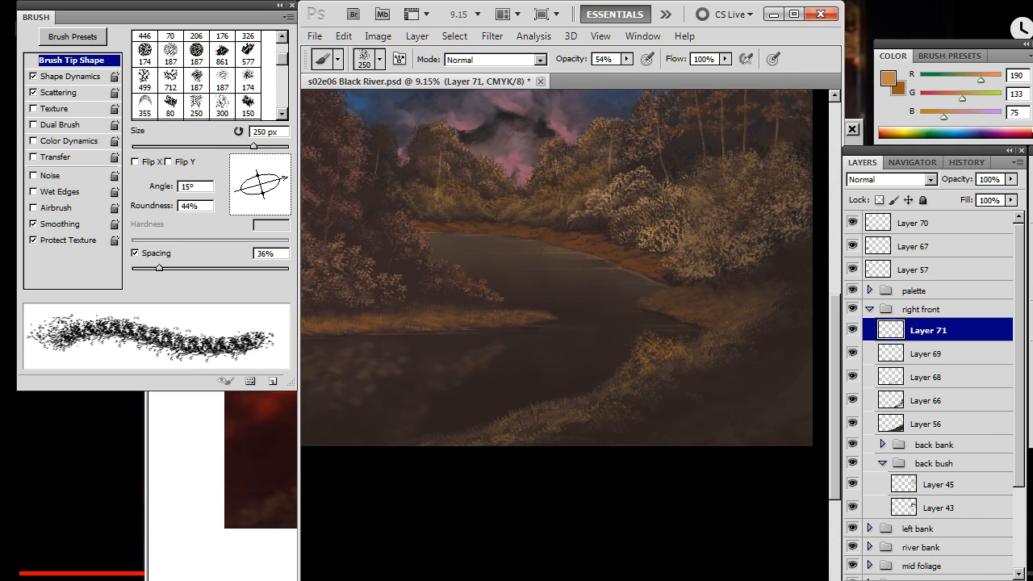
{"action": "key", "text": "ctrl+shift+alt+n"}
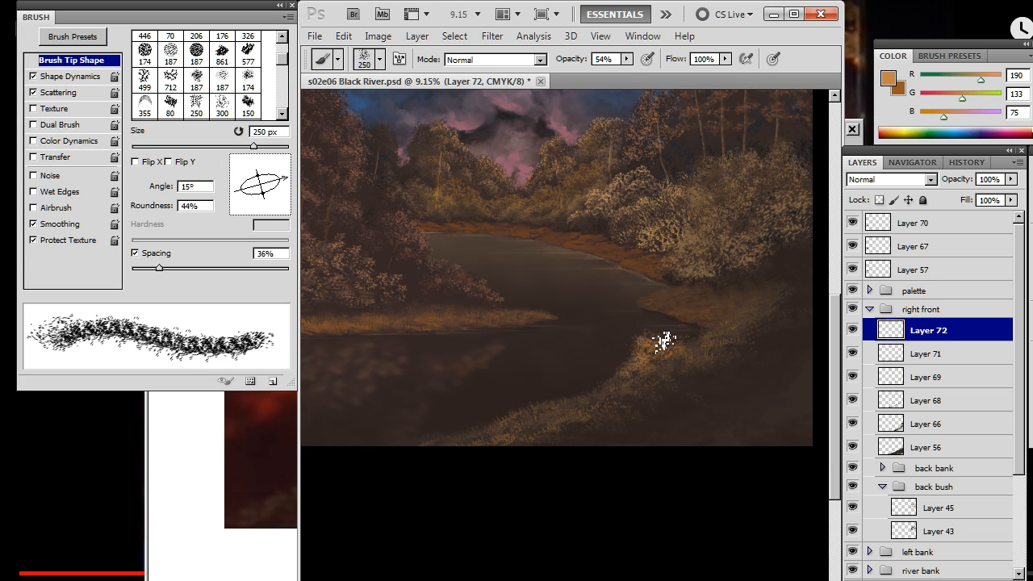
Paint tan highlights on the ochre bush on Layer 72 with the 250 px foliage brush, trimming them with the 400 px eraser
{"action": "mouse_move", "coordinate": [658, 349]}
{"action": "left_mouse_down"}
{"action": "mouse_move", "coordinate": [669, 357]}
{"action": "mouse_move", "coordinate": [646, 341]}
{"action": "mouse_move", "coordinate": [665, 368]}
{"action": "left_mouse_up"}
{"action": "key", "text": "e"}
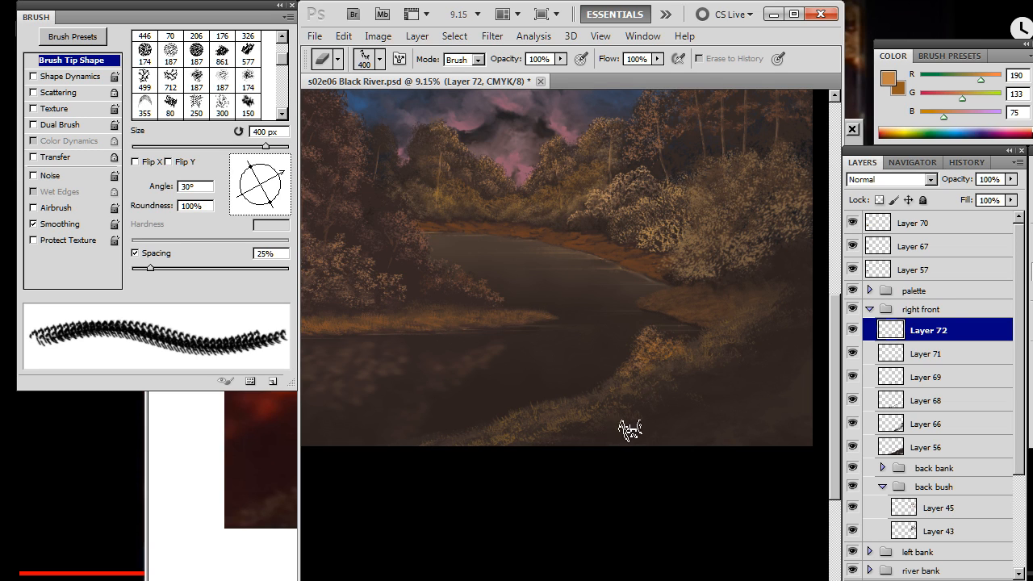
{"action": "key", "text": "b"}
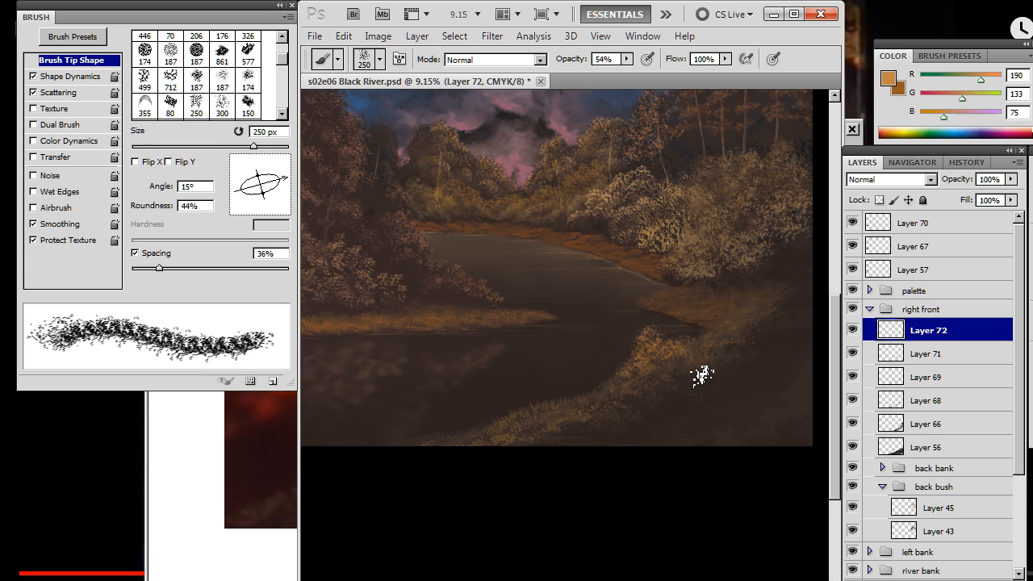
{"action": "key", "text": "e"}
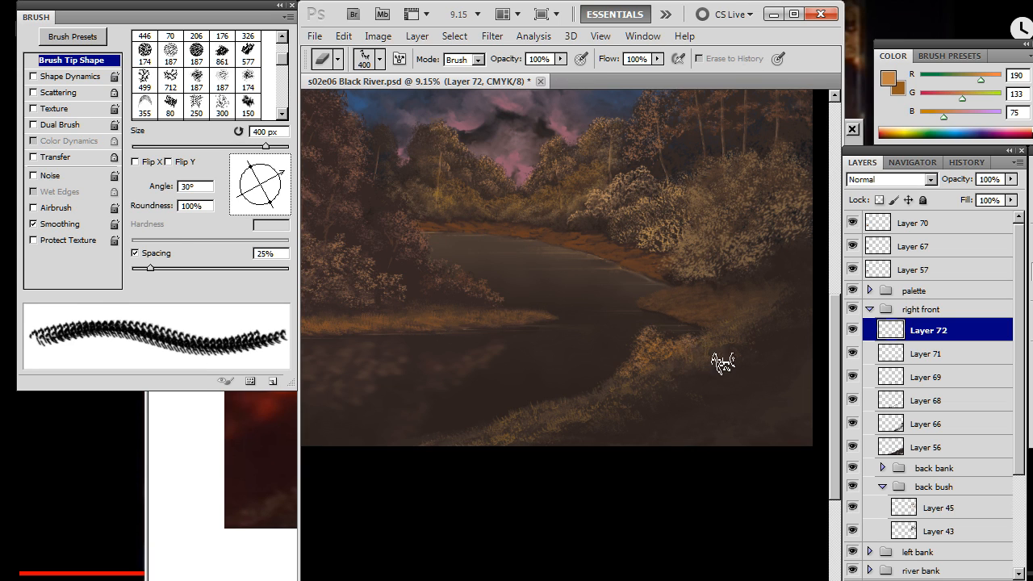
{"action": "key", "text": "b"}
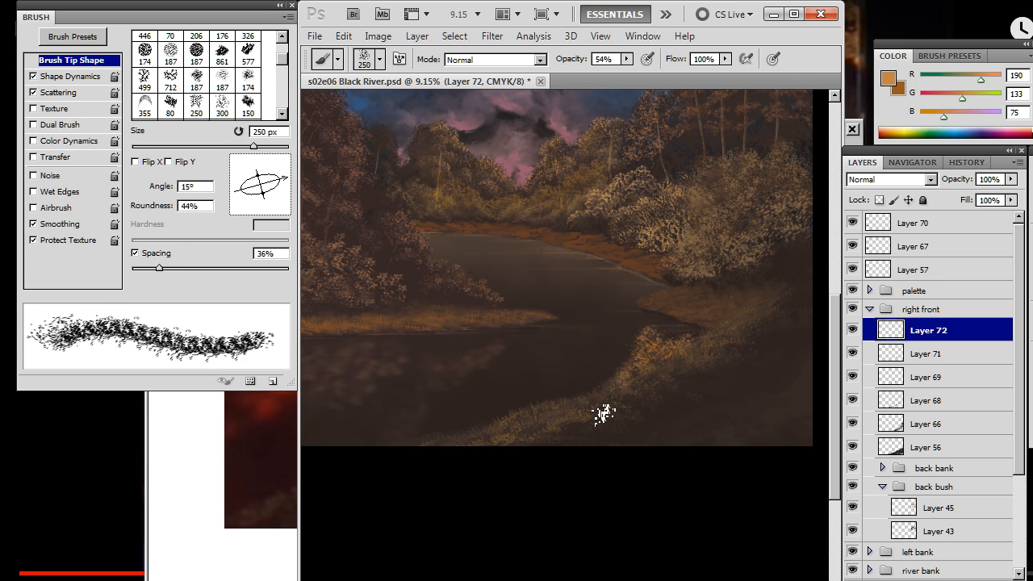
{"action": "key", "text": "e"}
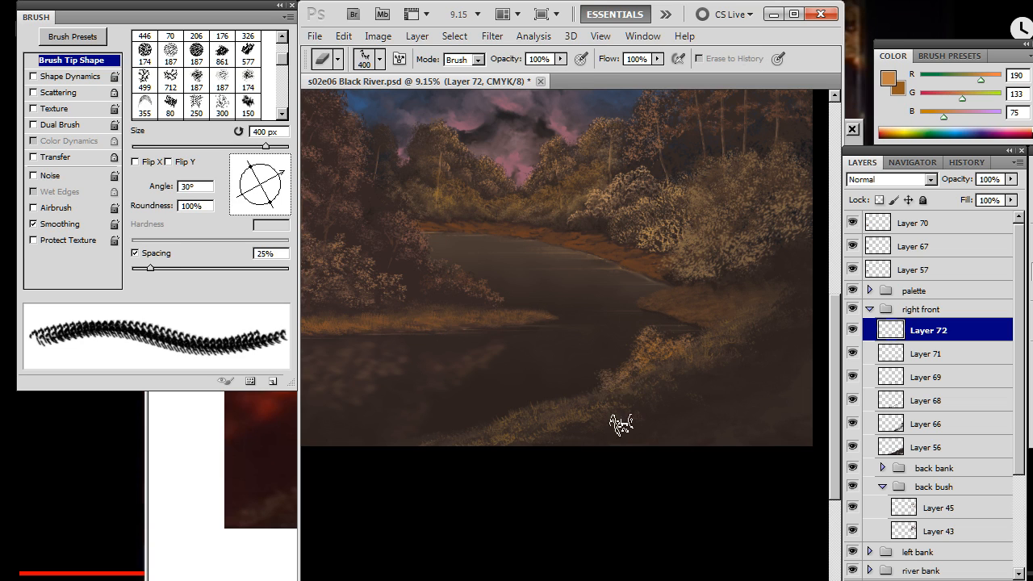
Continue the tan foliage highlights down the river edge below the bush, thinning their lower side with the 400 px eraser
{"action": "key", "text": "b"}
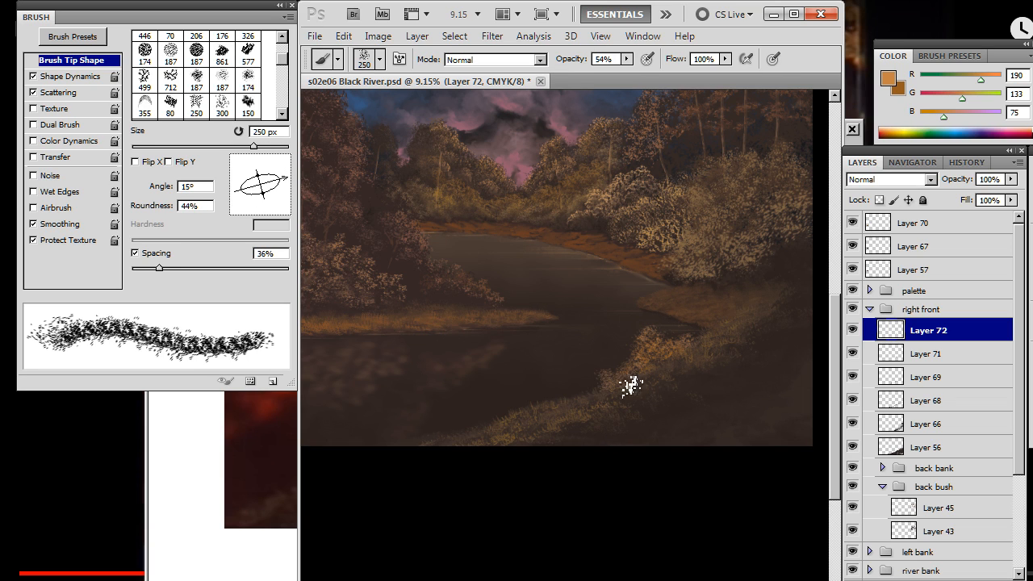
{"action": "key", "text": "e"}
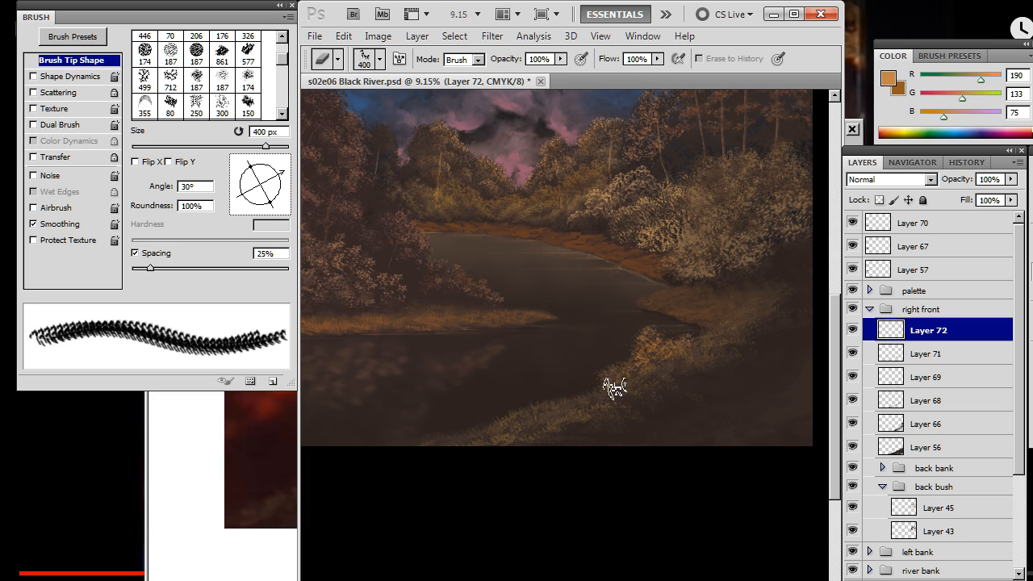
{"action": "key", "text": "b"}
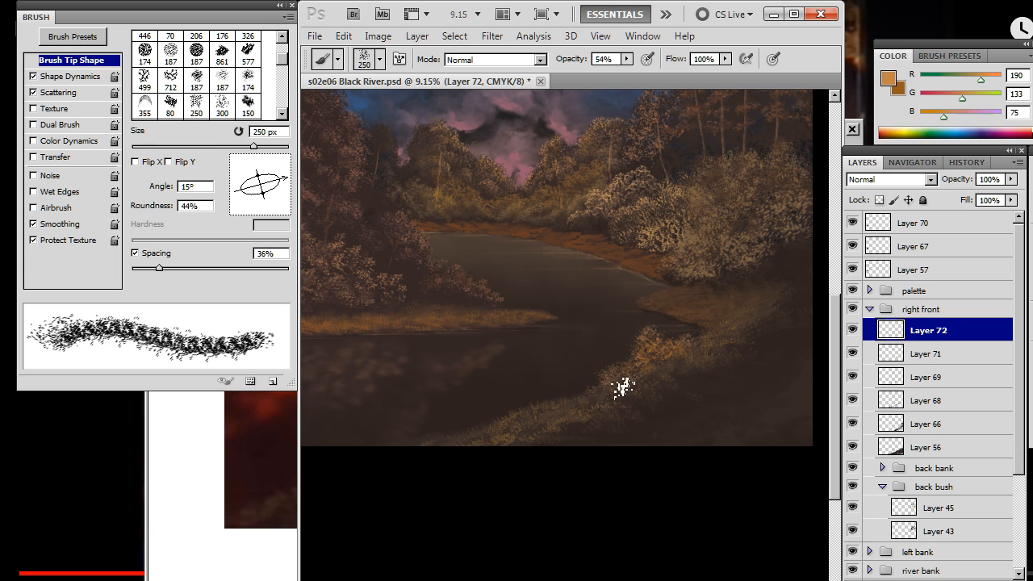
{"action": "key", "text": "e"}
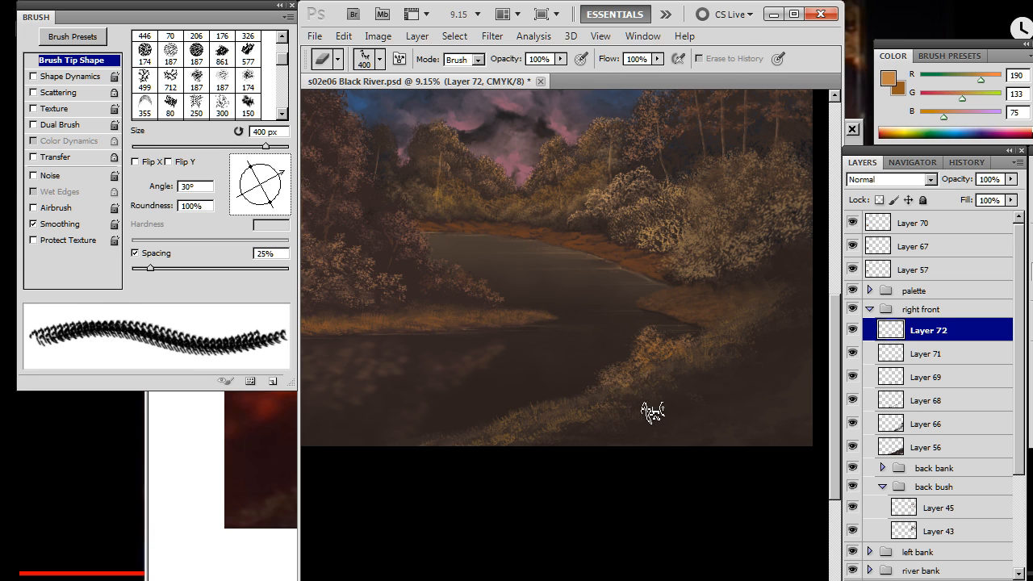
{"action": "key", "text": "b"}
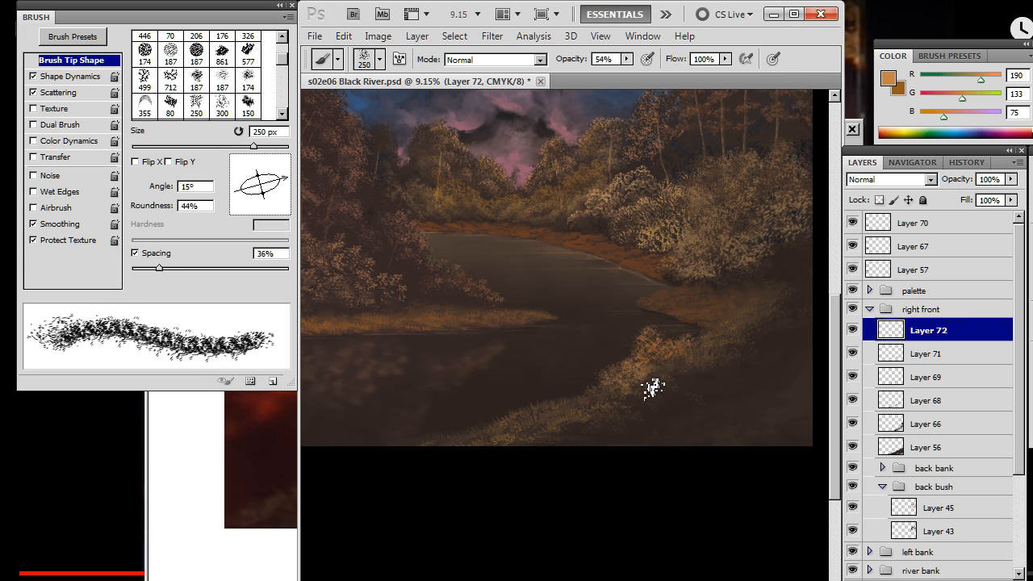
{"action": "key", "text": "e"}
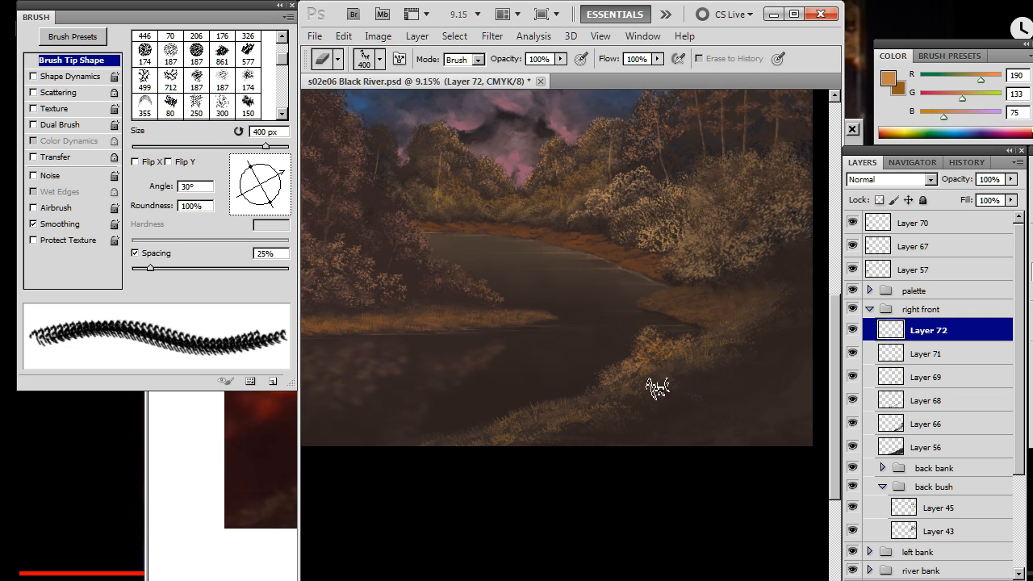
Swap back to the darker ochre colour (RGB 144, 91, 38) and select Layer 71 for more foliage
{"action": "left_click_drag", "start_coordinate": [645, 447], "coordinate": [669, 392]}
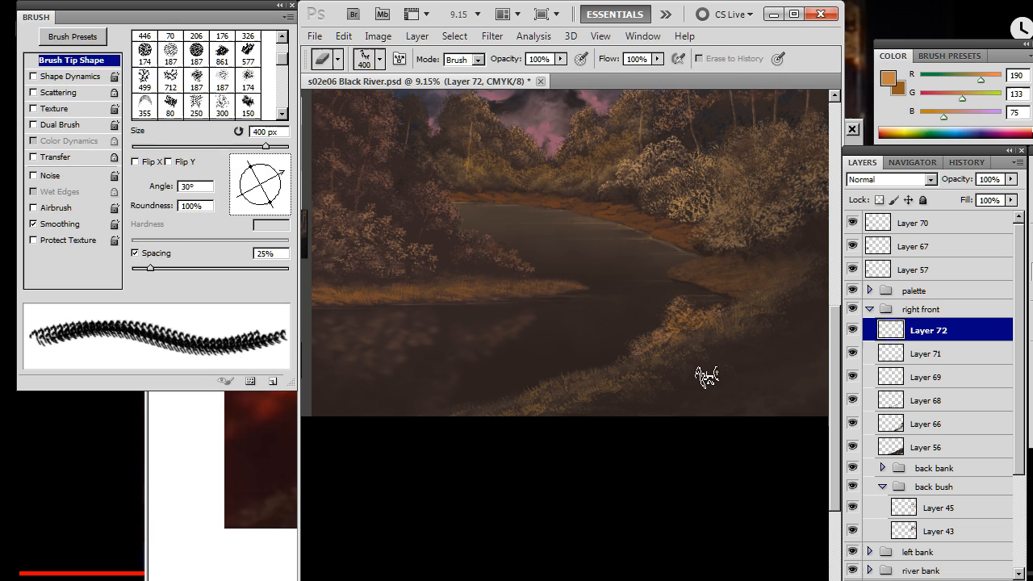
{"action": "key", "text": "v"}
{"action": "left_click_drag", "start_coordinate": [737, 369], "coordinate": [702, 410]}
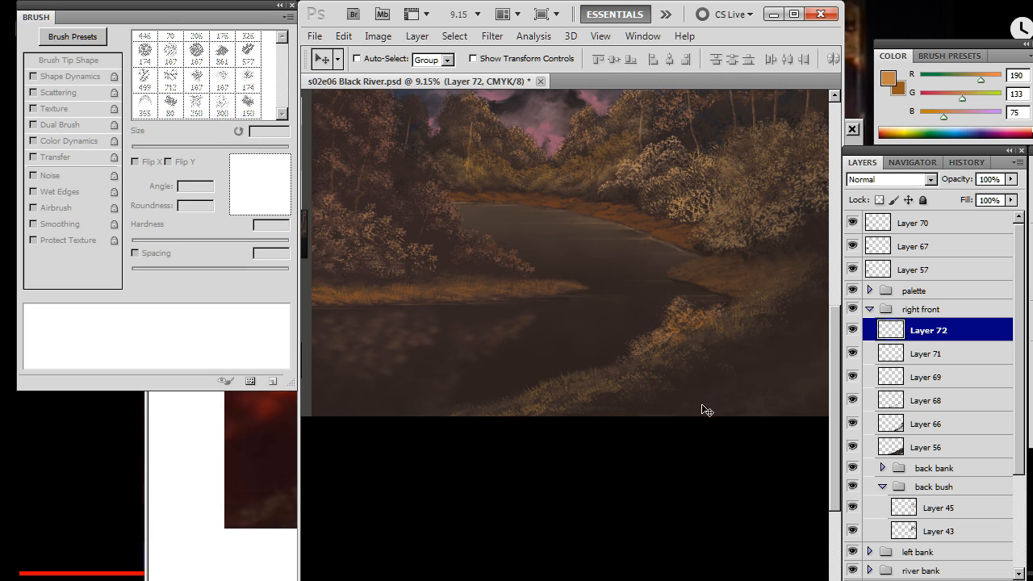
{"action": "left_click_drag", "start_coordinate": [731, 358], "coordinate": [674, 385]}
{"action": "key", "text": "b"}
{"action": "left_click", "coordinate": [721, 355], "text": "alt"}
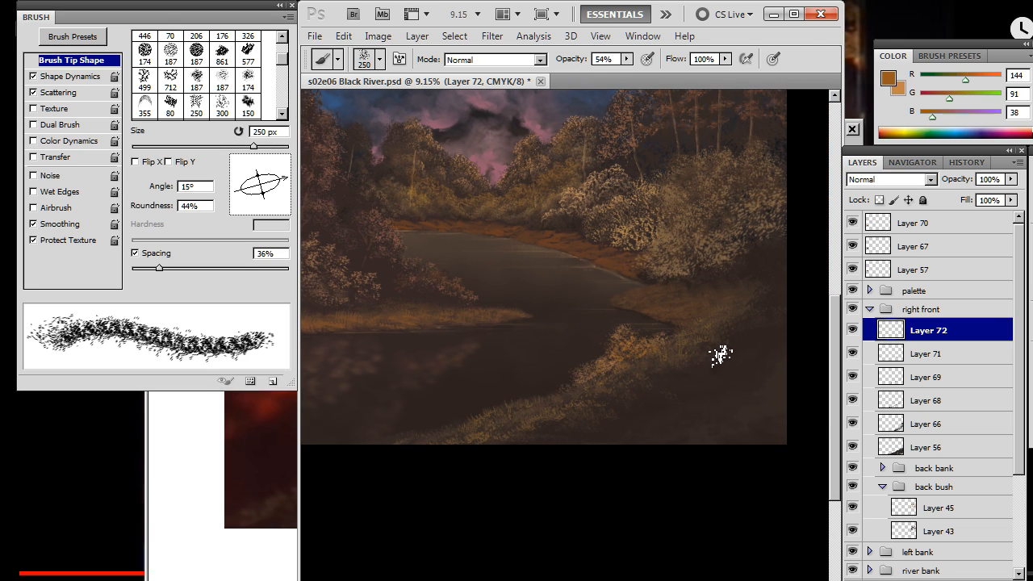
{"action": "left_click", "coordinate": [961, 362]}
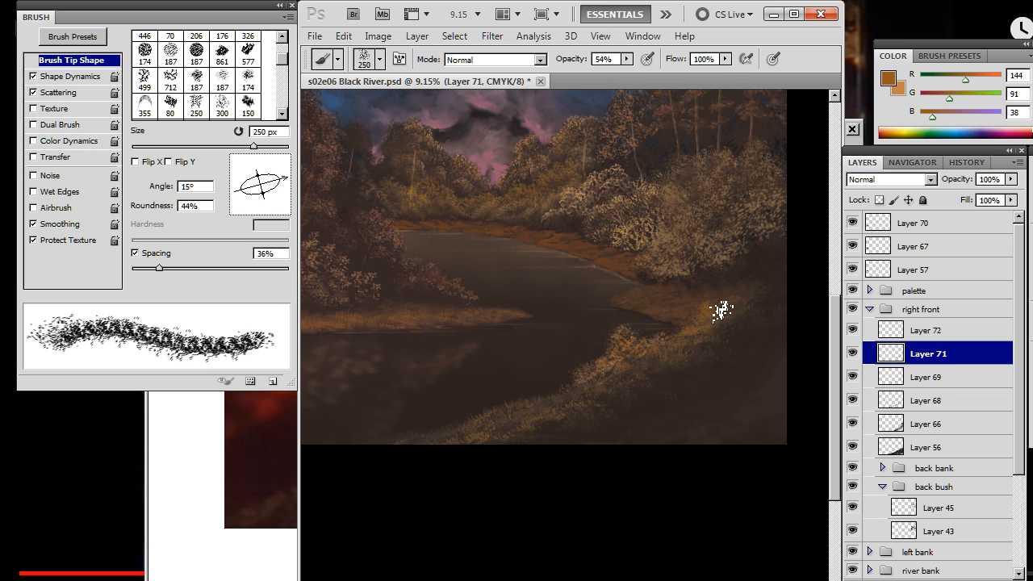
Extend ochre foliage up the right bank on Layer 71, alternating 250 px brush strokes with 400 px eraser trims
{"action": "key", "text": "e"}
{"action": "key", "text": "b"}
{"action": "key", "text": "e"}
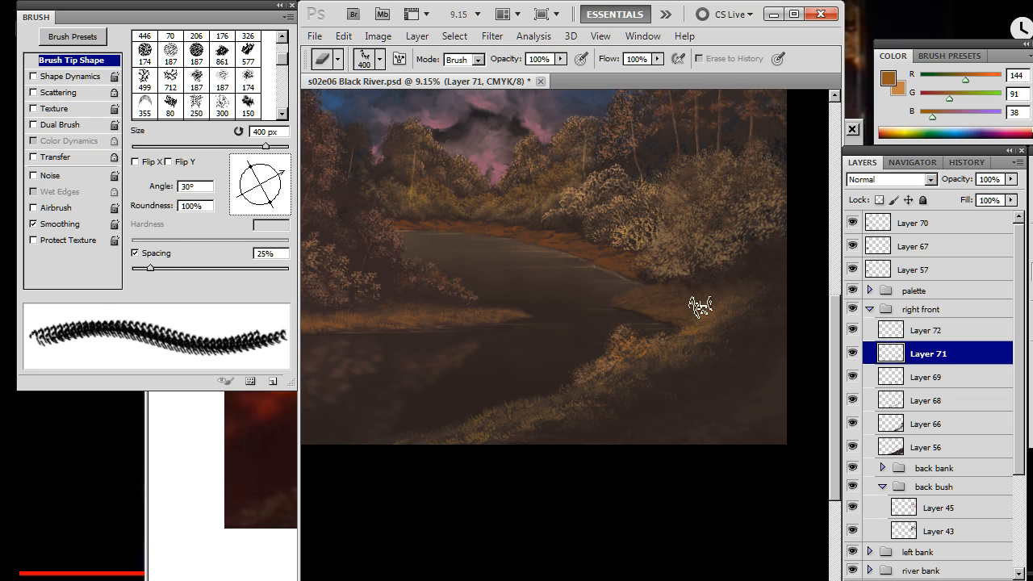
{"action": "key", "text": "b"}
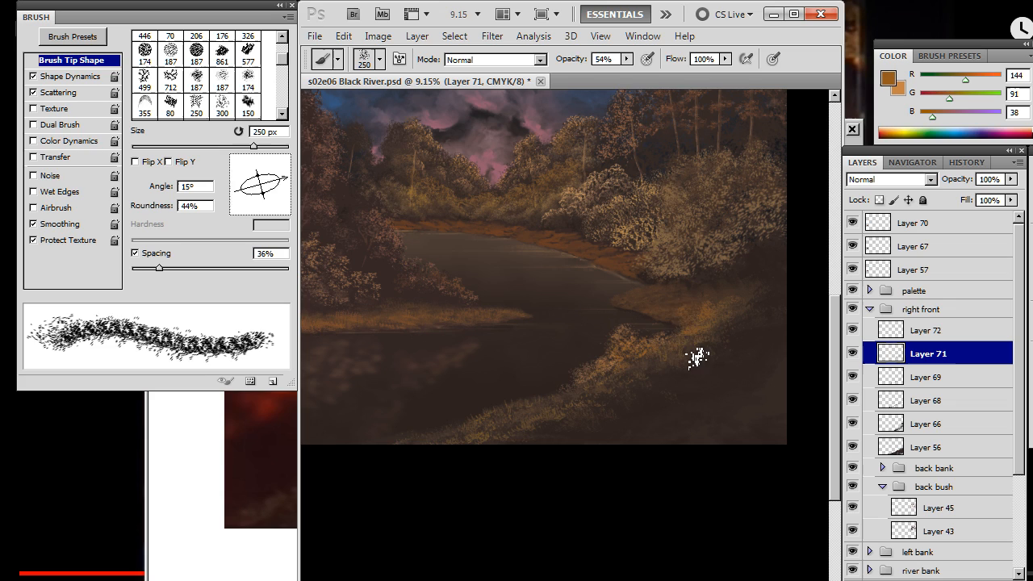
{"action": "key", "text": "e"}
{"action": "key", "text": "b"}
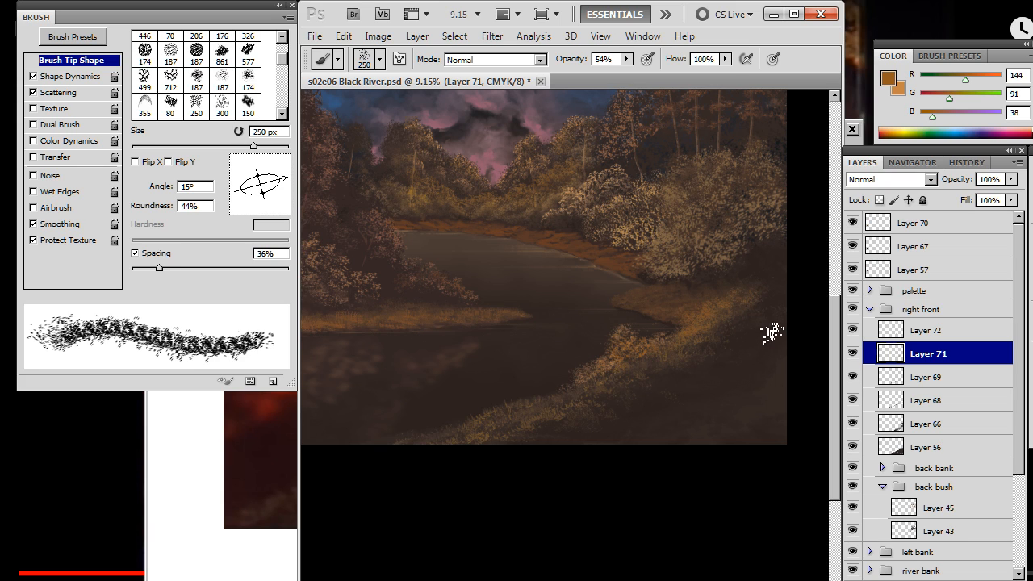
{"action": "key", "text": "e"}
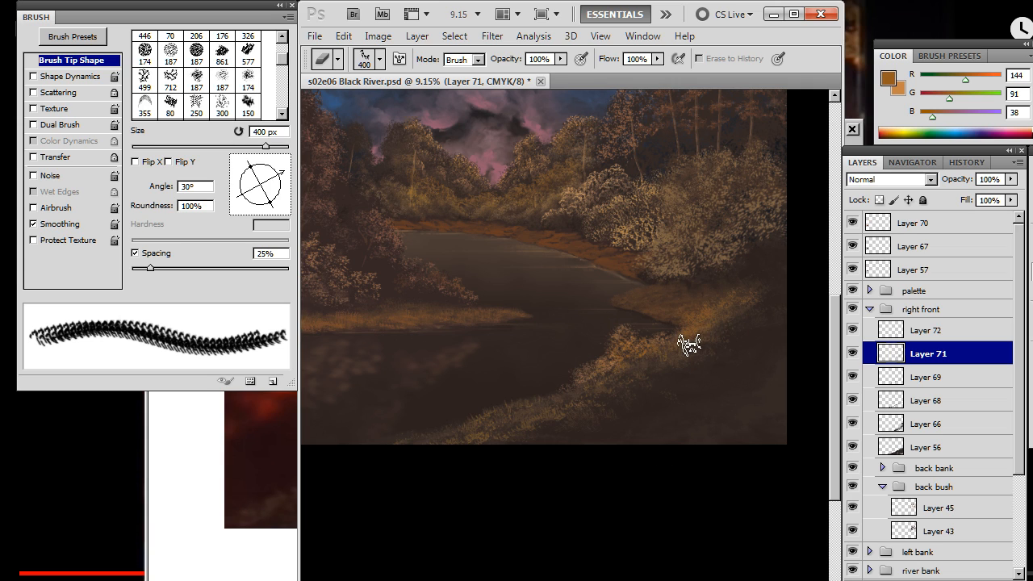
Set the brush opacity to 30% and blend softer ochre foliage into the upper part of the right bank
{"action": "key", "text": "3"}
{"action": "key", "text": "b"}
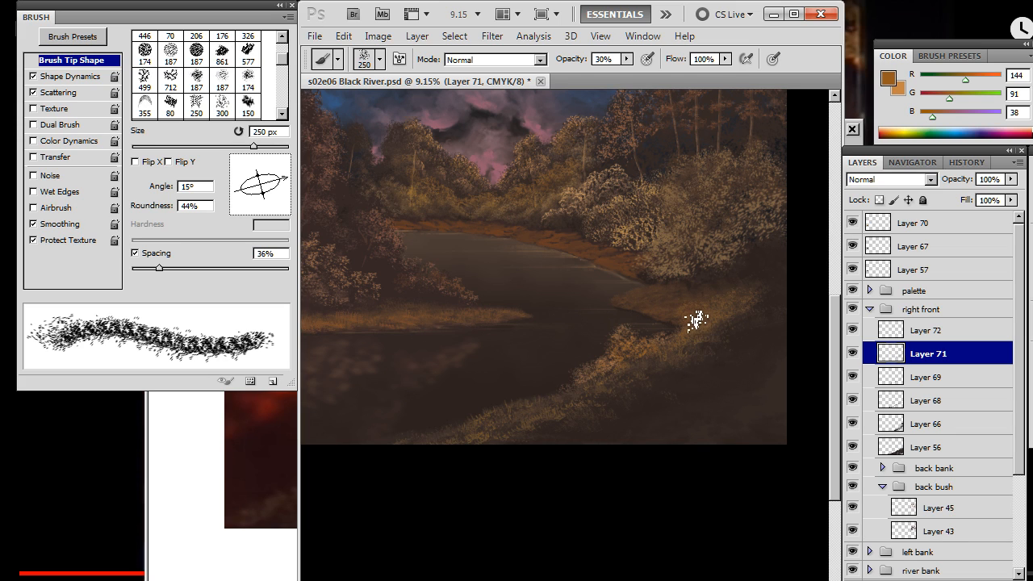
{"action": "key", "text": "e"}
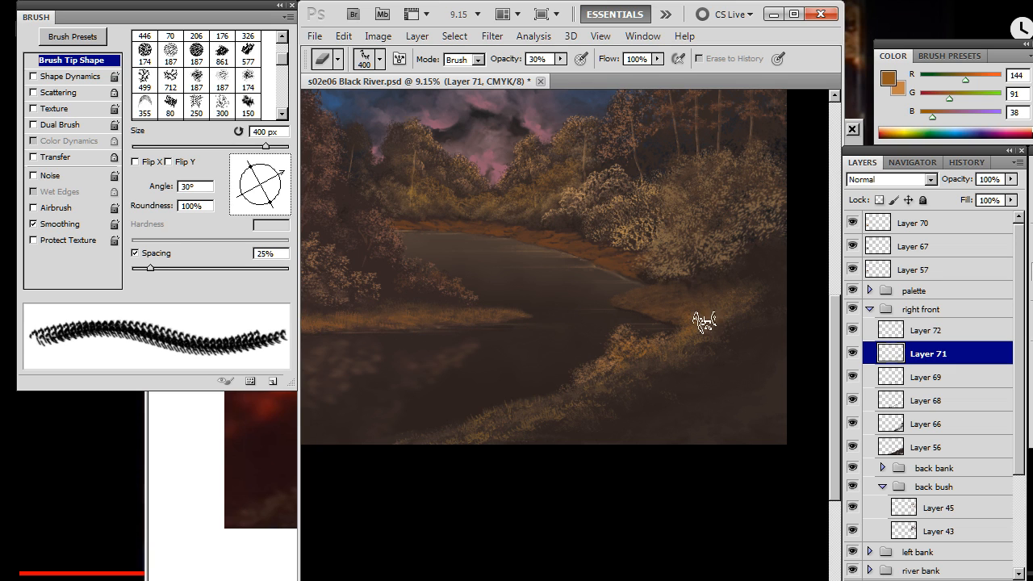
Add a new layer above Layer 72 in the right front group and get the foliage brush ready
{"action": "key", "text": "z"}
{"action": "left_click", "coordinate": [657, 347], "text": "alt"}
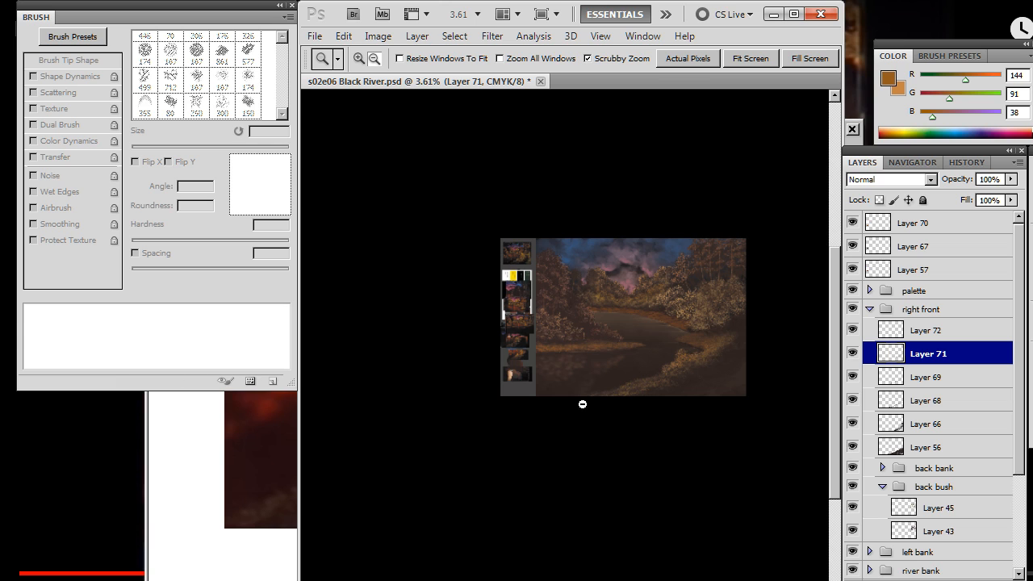
{"action": "mouse_move", "coordinate": [714, 342]}
{"action": "left_mouse_down"}
{"action": "mouse_move", "coordinate": [759, 339]}
{"action": "mouse_move", "coordinate": [748, 323]}
{"action": "left_mouse_up"}
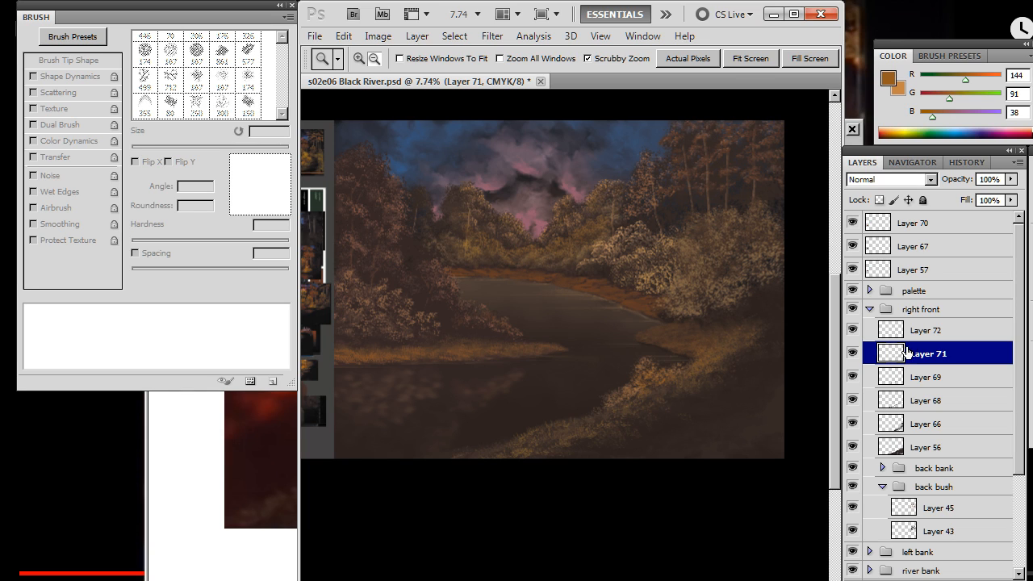
{"action": "left_click", "coordinate": [936, 338]}
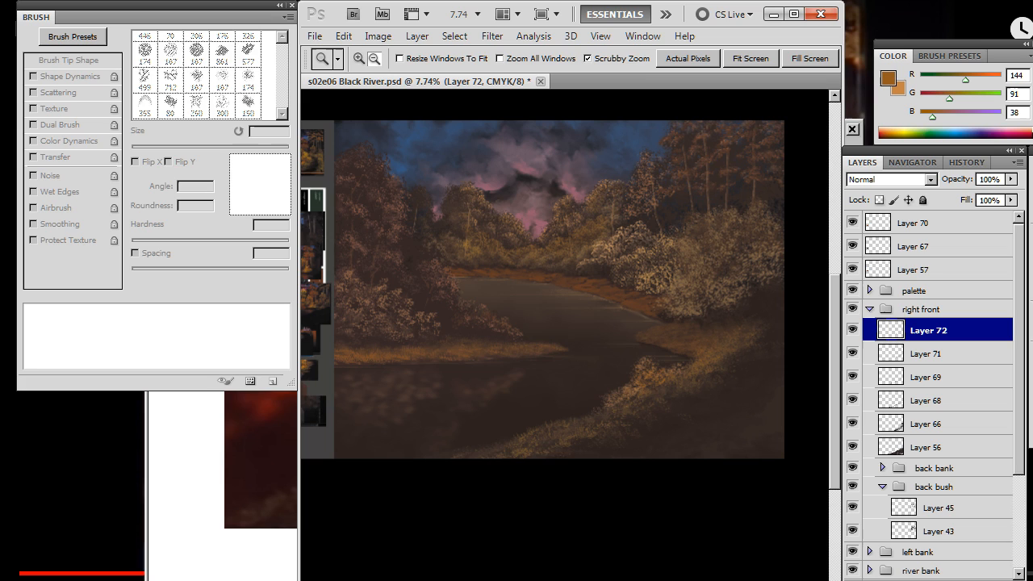
{"action": "key", "text": "ctrl+shift+alt+n"}
{"action": "key", "text": "b"}
{"action": "key", "text": "e"}
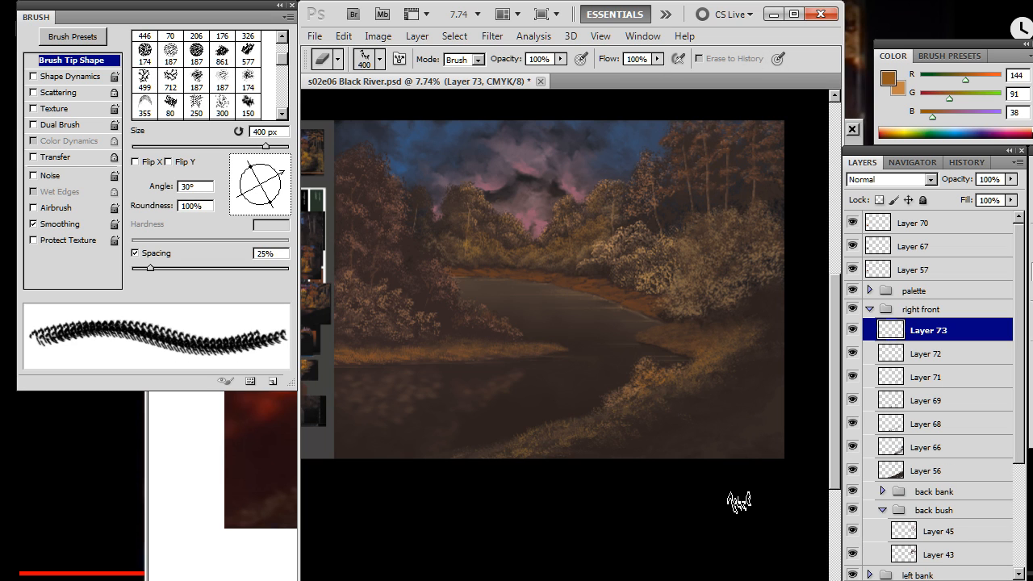
{"action": "key", "text": "b"}
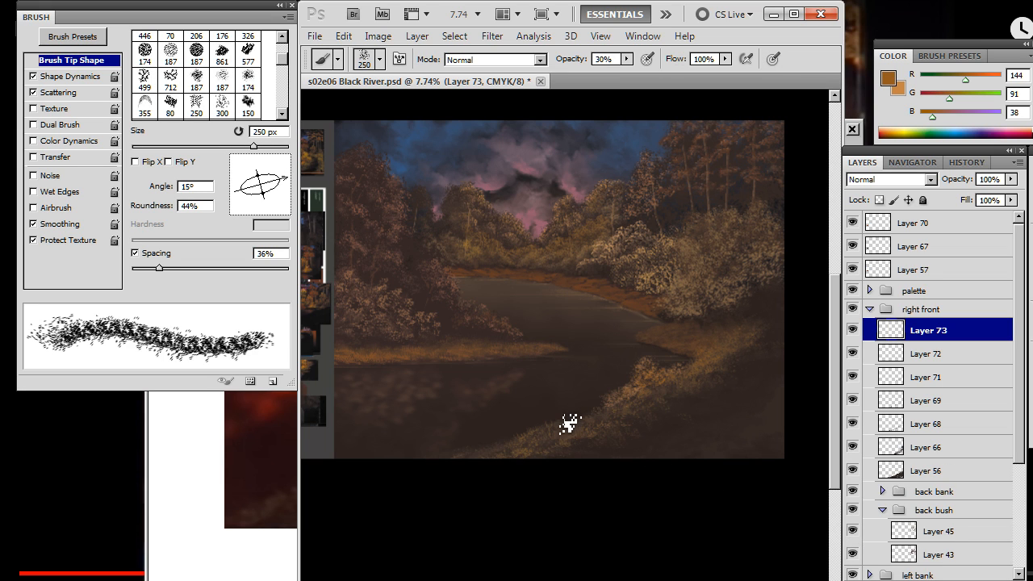
Examine the bush shapes in the Snipping Tool reference and in the reference pictures beside the painting
{"action": "key", "text": "bracketright"}
{"action": "right_click", "coordinate": [581, 422]}
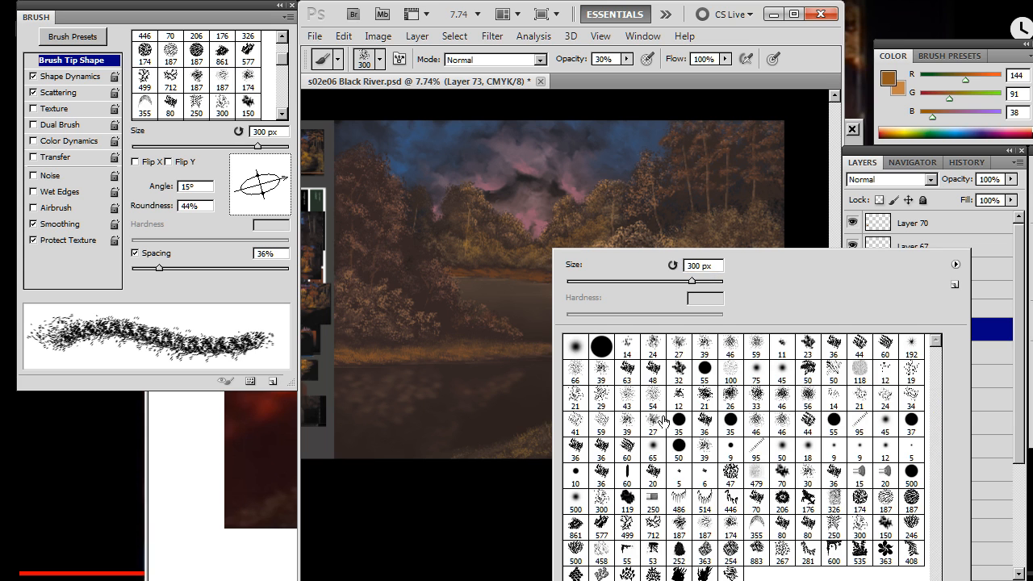
{"action": "key", "text": "alt+Tab"}
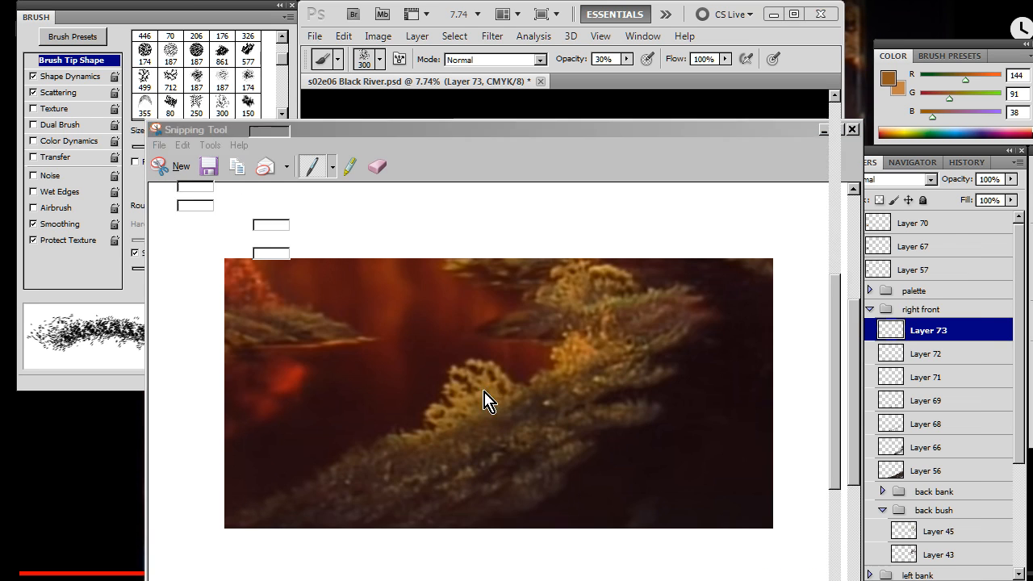
{"action": "key", "text": "alt+Tab"}
{"action": "key", "text": "z"}
{"action": "left_click_drag", "start_coordinate": [493, 326], "coordinate": [728, 344]}
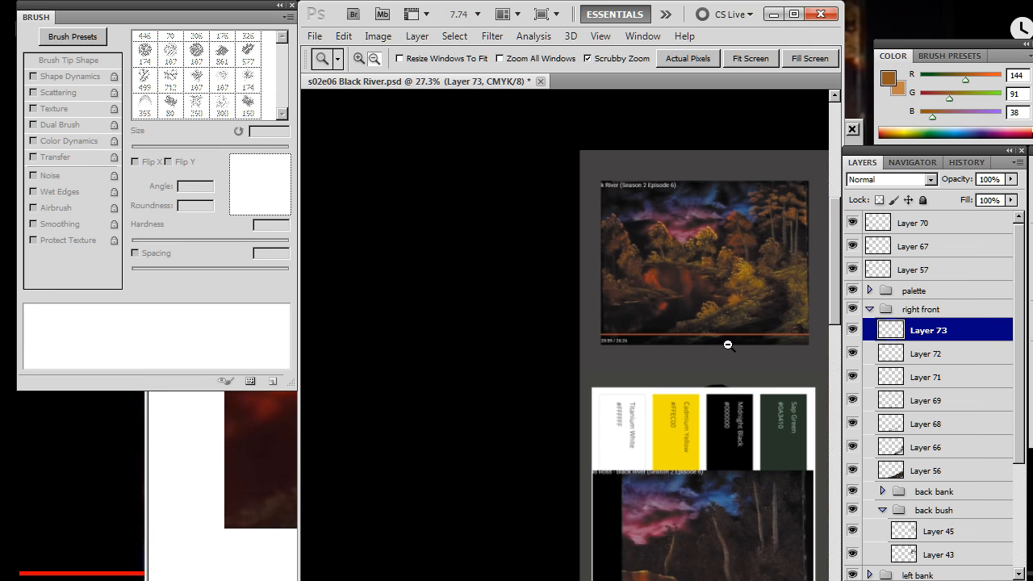
{"action": "left_click_drag", "start_coordinate": [707, 297], "coordinate": [753, 382]}
{"action": "mouse_move", "coordinate": [676, 393]}
{"action": "left_mouse_down"}
{"action": "mouse_move", "coordinate": [590, 412]}
{"action": "mouse_move", "coordinate": [595, 364]}
{"action": "left_mouse_up"}
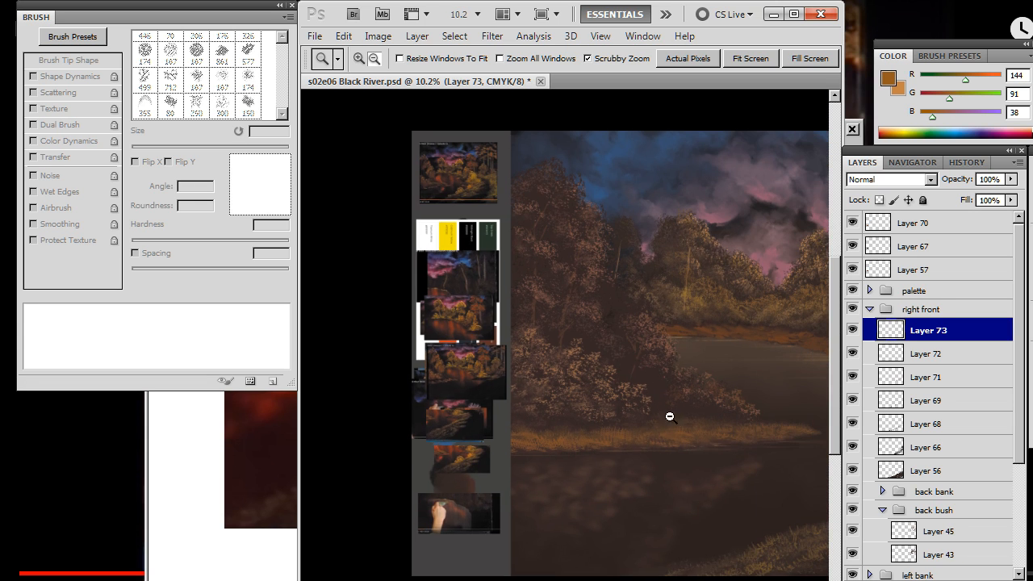
{"action": "left_click_drag", "start_coordinate": [708, 443], "coordinate": [484, 289]}
{"action": "mouse_move", "coordinate": [623, 412]}
{"action": "left_mouse_down"}
{"action": "mouse_move", "coordinate": [505, 373]}
{"action": "mouse_move", "coordinate": [654, 406]}
{"action": "mouse_move", "coordinate": [598, 385]}
{"action": "left_mouse_up"}
Choose the 267 px scattered-leaf brush tip with the ochre colour for a bush on the lower right bank
{"action": "key", "text": "b"}
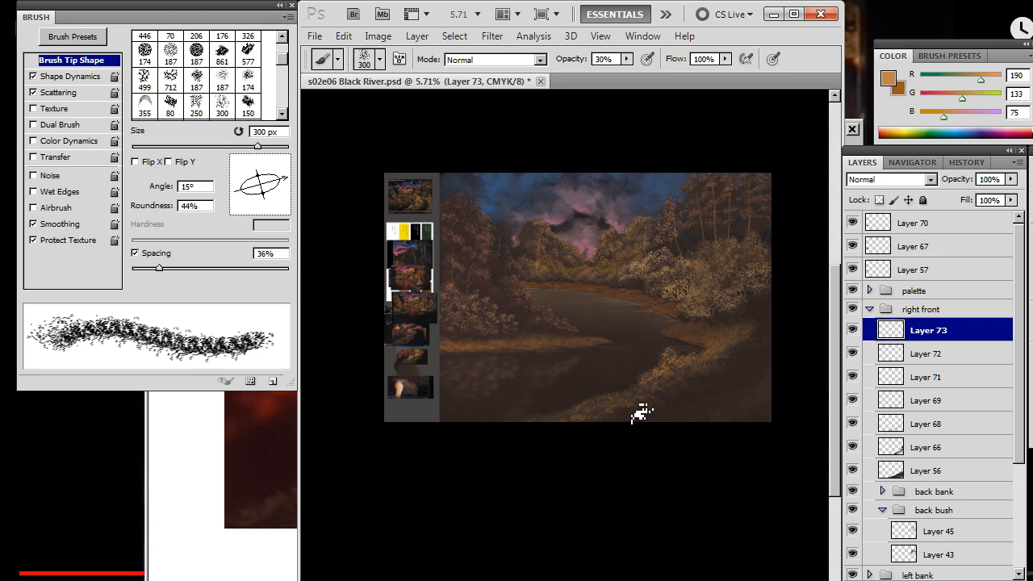
{"action": "left_click", "coordinate": [606, 406], "text": "alt"}
{"action": "key", "text": "z"}
{"action": "left_click", "coordinate": [572, 397]}
{"action": "key", "text": "b"}
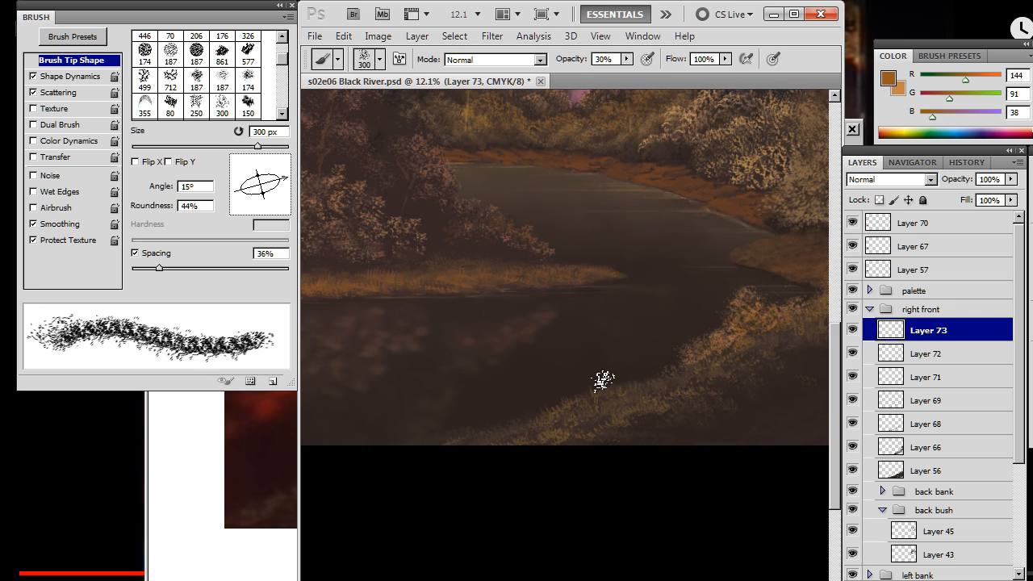
{"action": "right_click", "coordinate": [602, 381]}
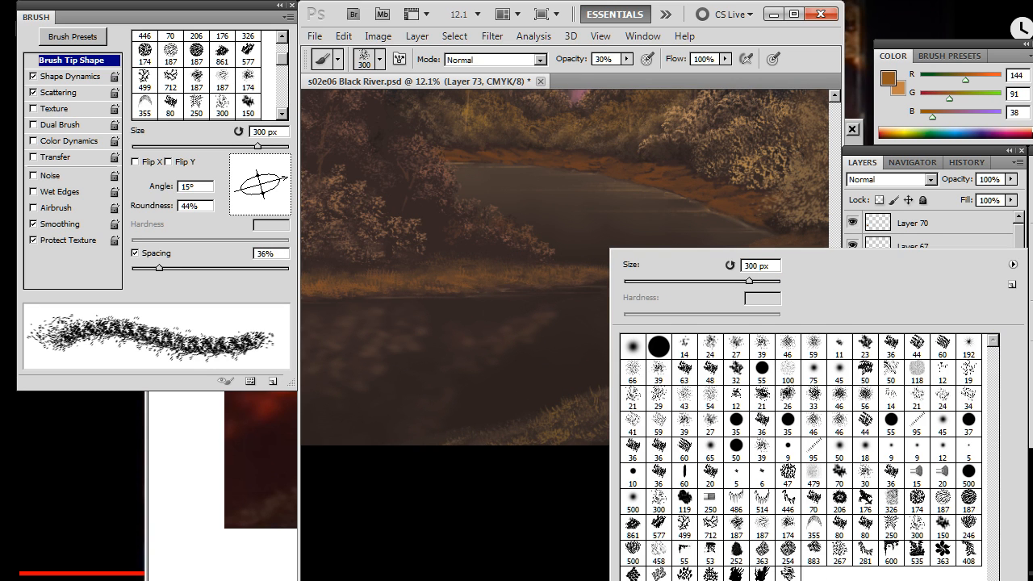
{"action": "left_click", "coordinate": [842, 565]}
{"action": "left_click", "coordinate": [496, 524]}
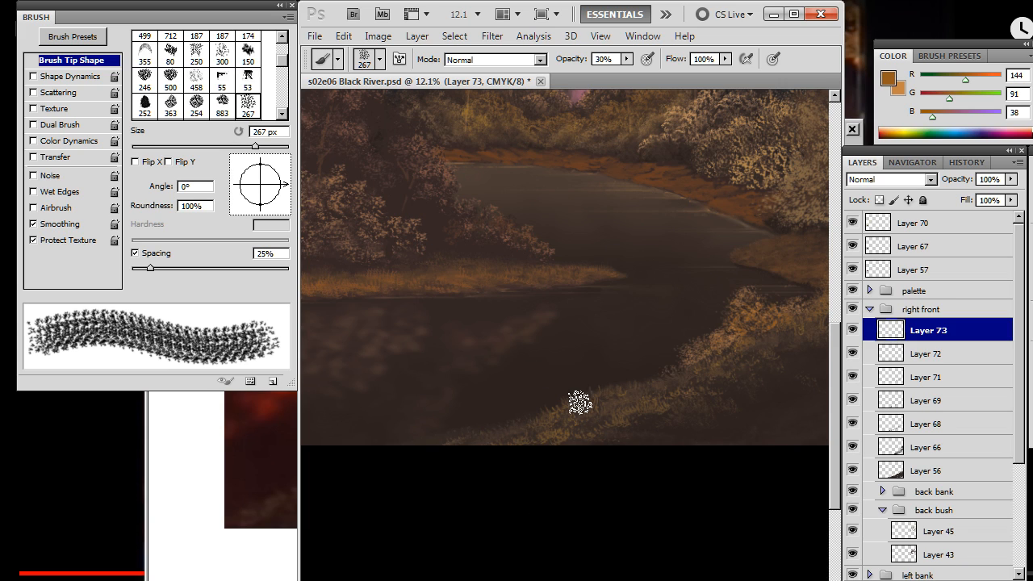
Enlarge the new leaf brush tip to 1600 px
{"action": "key", "text": "bracketright"}
{"action": "key", "text": "bracketright"}
{"action": "key", "text": "bracketright"}
{"action": "key", "text": "bracketright"}
{"action": "key", "text": "bracketright"}
{"action": "key", "text": "bracketright"}
{"action": "key", "text": "bracketright"}
{"action": "key", "text": "bracketright"}
{"action": "key", "text": "bracketright"}
{"action": "key", "text": "bracketright"}
{"action": "key", "text": "bracketright"}
{"action": "key", "text": "bracketright"}
{"action": "key", "text": "bracketright"}
{"action": "key", "text": "bracketright"}
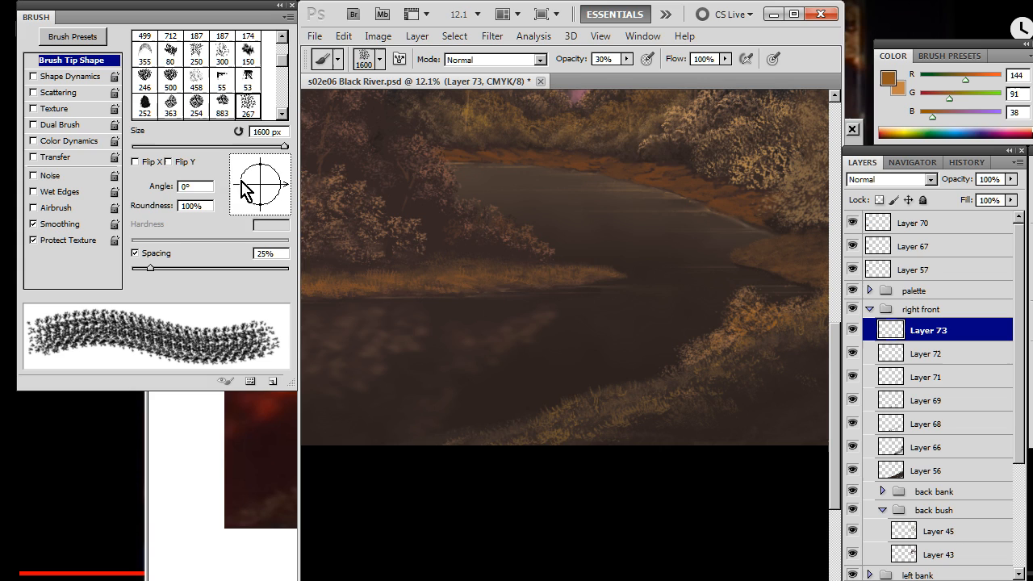
Try a large test stamp over the water with the leaf brush at 64% roundness and a 5° angle
{"action": "left_click_drag", "start_coordinate": [267, 208], "coordinate": [267, 196]}
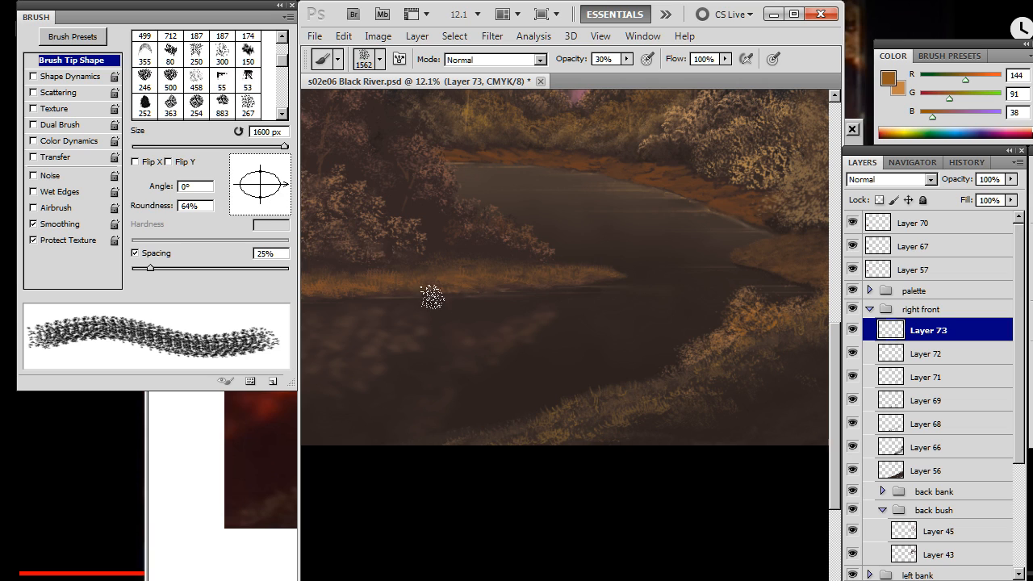
{"action": "left_click_drag", "start_coordinate": [290, 198], "coordinate": [291, 186]}
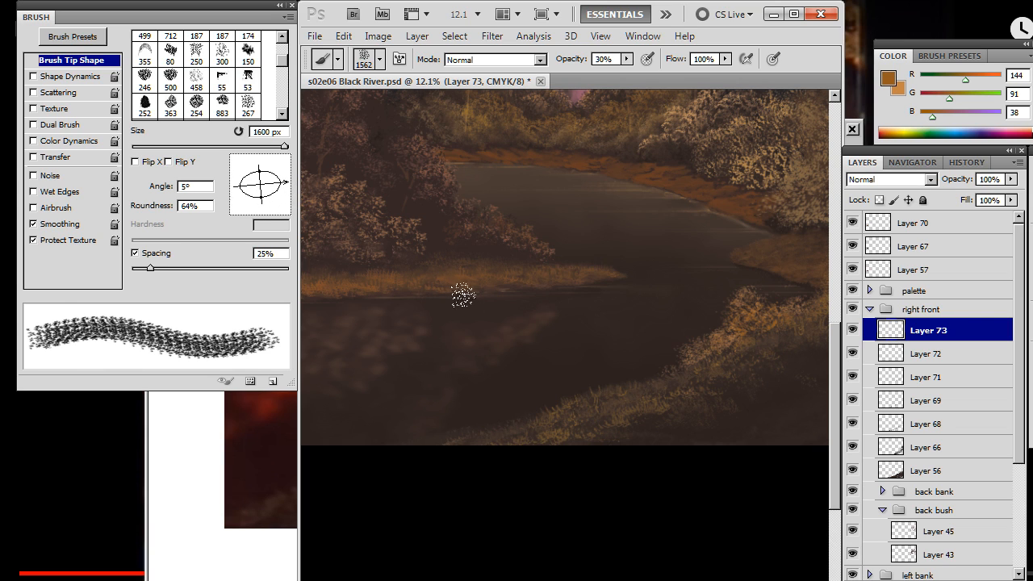
{"action": "left_click", "coordinate": [462, 296]}
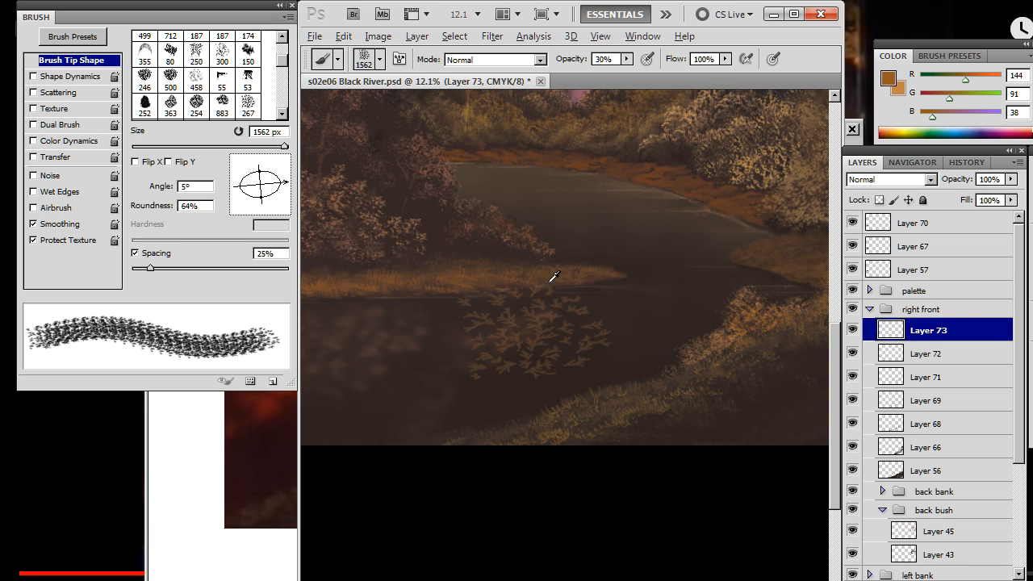
{"action": "key", "text": "alt"}
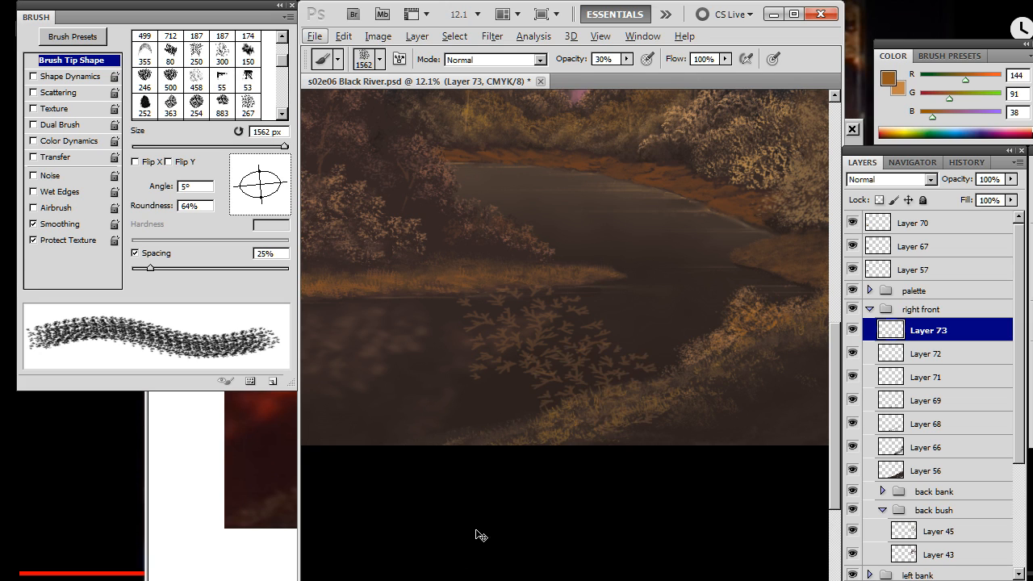
{"action": "key", "text": "alt"}
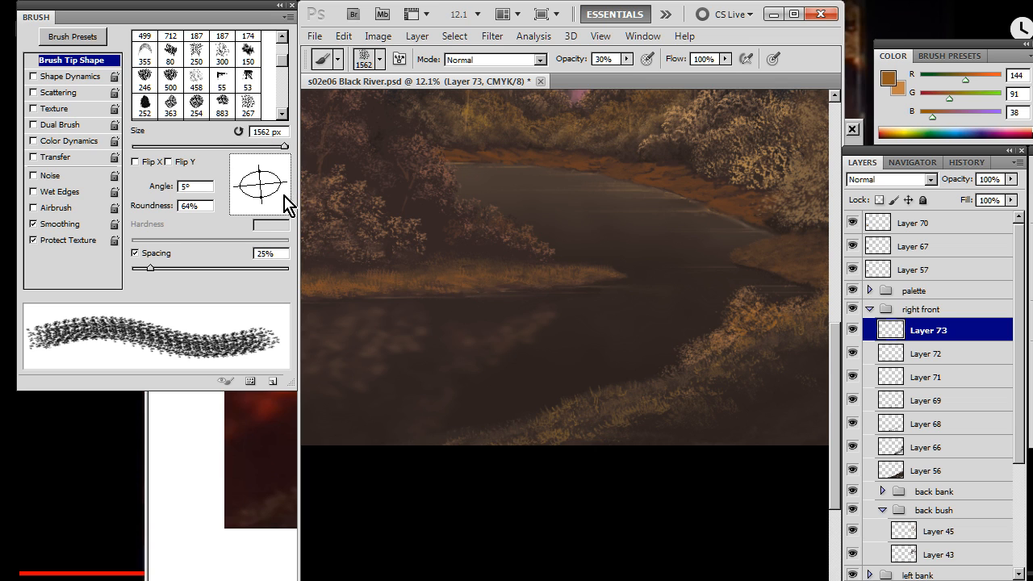
Set the leaf brush to a 55° angle, 100% roundness and 700 px, and paint an ochre bush on the lower right bank
{"action": "mouse_move", "coordinate": [263, 198]}
{"action": "left_mouse_down"}
{"action": "mouse_move", "coordinate": [270, 215]}
{"action": "mouse_move", "coordinate": [289, 165]}
{"action": "left_mouse_up"}
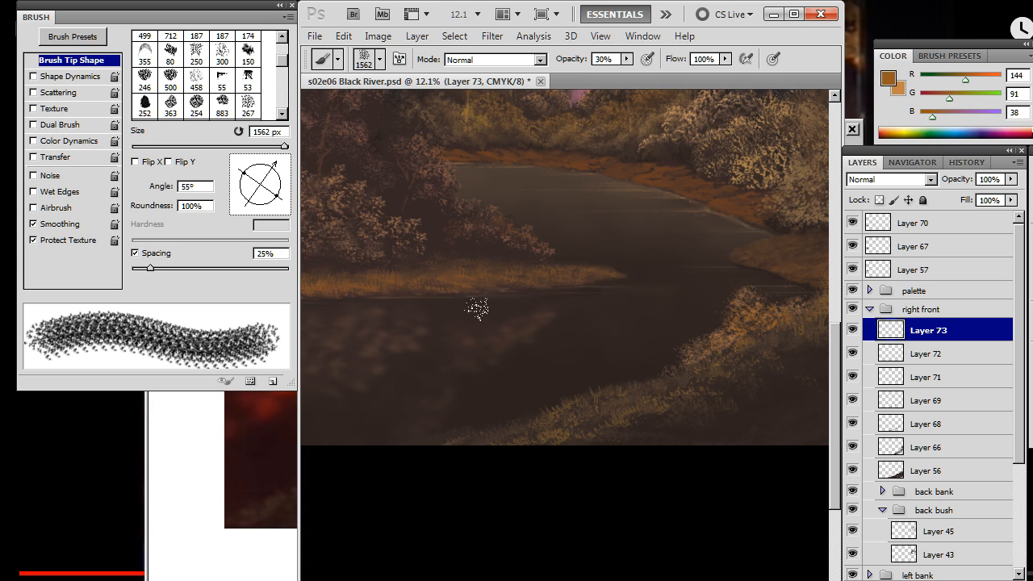
{"action": "key", "text": "bracketleft"}
{"action": "key", "text": "bracketleft"}
{"action": "key", "text": "bracketleft"}
{"action": "key", "text": "bracketleft"}
{"action": "key", "text": "bracketleft"}
{"action": "key", "text": "bracketleft"}
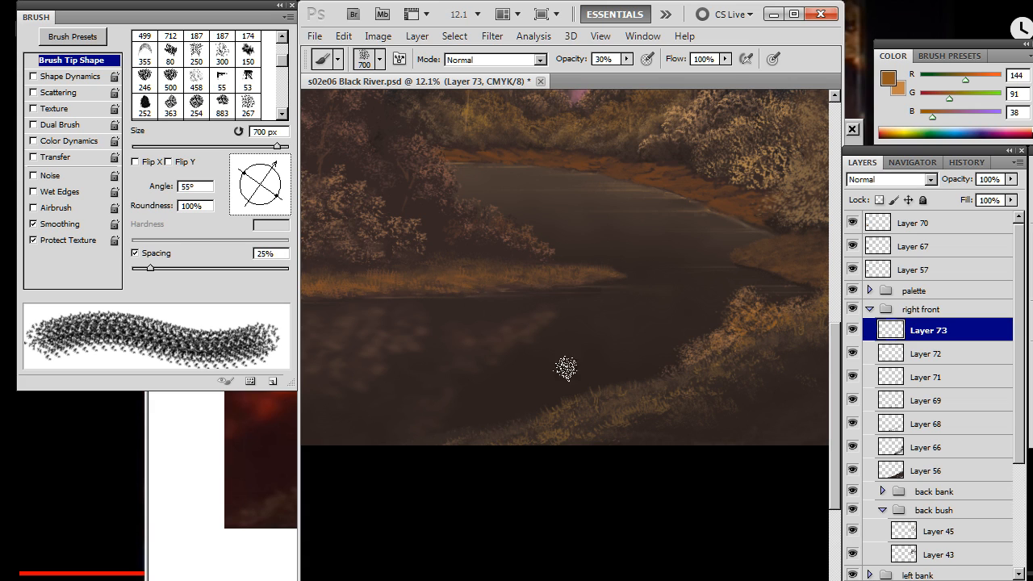
{"action": "mouse_move", "coordinate": [552, 375]}
{"action": "left_mouse_down"}
{"action": "mouse_move", "coordinate": [613, 408]}
{"action": "mouse_move", "coordinate": [591, 376]}
{"action": "mouse_move", "coordinate": [569, 370]}
{"action": "mouse_move", "coordinate": [574, 351]}
{"action": "mouse_move", "coordinate": [600, 369]}
{"action": "mouse_move", "coordinate": [604, 425]}
{"action": "mouse_move", "coordinate": [605, 373]}
{"action": "mouse_move", "coordinate": [647, 375]}
{"action": "mouse_move", "coordinate": [634, 413]}
{"action": "mouse_move", "coordinate": [617, 375]}
{"action": "mouse_move", "coordinate": [653, 377]}
{"action": "left_mouse_up"}
{"action": "key", "text": "e"}
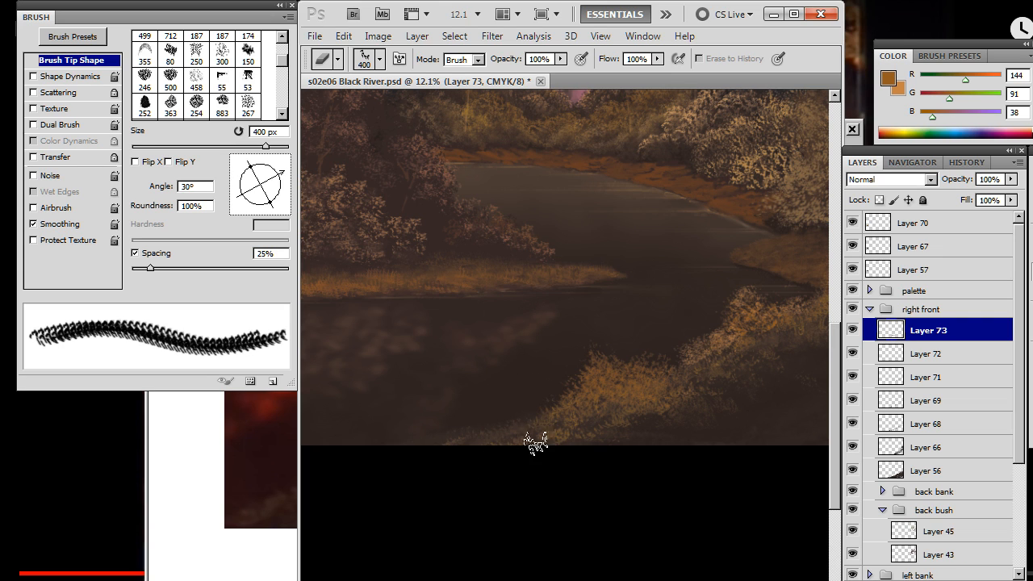
Examine the leaf texture of the left-bank bushes up close
{"action": "left_click_drag", "start_coordinate": [492, 276], "coordinate": [644, 373]}
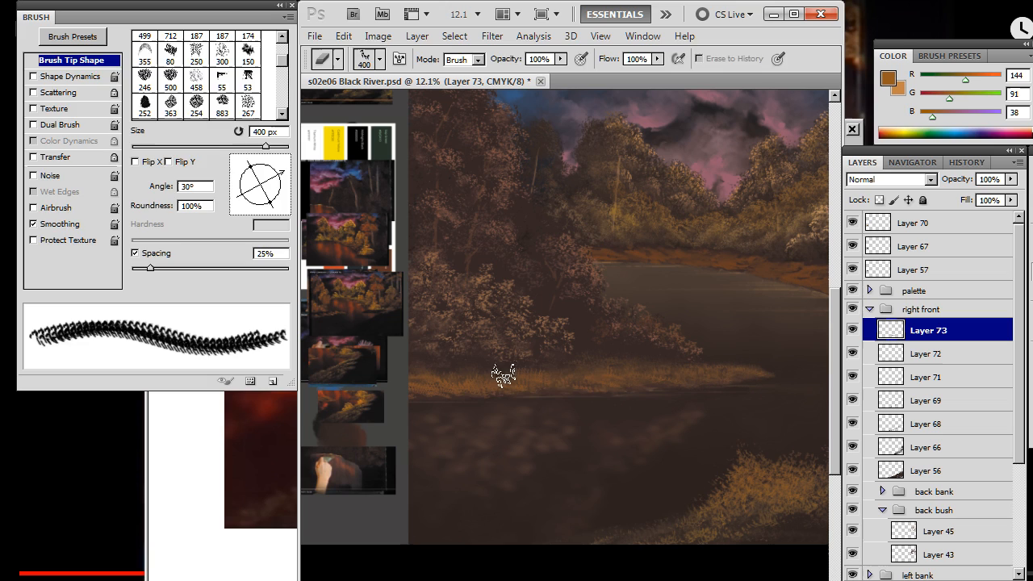
{"action": "key", "text": "z"}
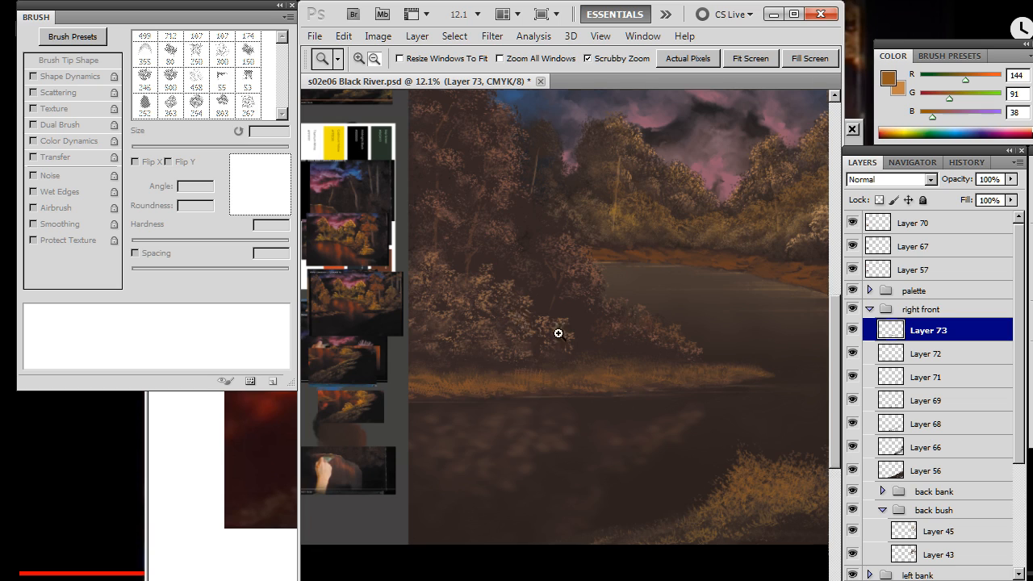
{"action": "mouse_move", "coordinate": [558, 334]}
{"action": "left_mouse_down"}
{"action": "mouse_move", "coordinate": [592, 362]}
{"action": "mouse_move", "coordinate": [521, 357]}
{"action": "mouse_move", "coordinate": [576, 403]}
{"action": "mouse_move", "coordinate": [668, 443]}
{"action": "mouse_move", "coordinate": [683, 431]}
{"action": "mouse_move", "coordinate": [586, 387]}
{"action": "mouse_move", "coordinate": [644, 395]}
{"action": "mouse_move", "coordinate": [684, 346]}
{"action": "mouse_move", "coordinate": [525, 376]}
{"action": "mouse_move", "coordinate": [560, 369]}
{"action": "mouse_move", "coordinate": [562, 288]}
{"action": "mouse_move", "coordinate": [616, 355]}
{"action": "mouse_move", "coordinate": [597, 281]}
{"action": "mouse_move", "coordinate": [566, 334]}
{"action": "left_mouse_up"}
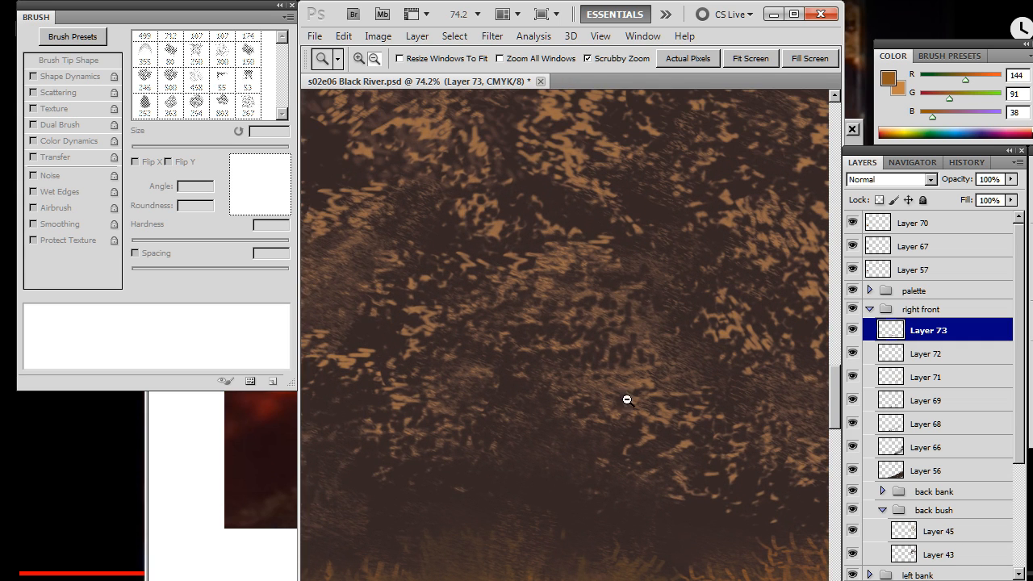
{"action": "left_click_drag", "start_coordinate": [707, 381], "coordinate": [661, 416]}
{"action": "mouse_move", "coordinate": [751, 424]}
{"action": "left_mouse_down"}
{"action": "mouse_move", "coordinate": [635, 434]}
{"action": "mouse_move", "coordinate": [664, 409]}
{"action": "mouse_move", "coordinate": [579, 372]}
{"action": "mouse_move", "coordinate": [669, 428]}
{"action": "mouse_move", "coordinate": [620, 366]}
{"action": "left_mouse_up"}
Set the leaf brush to a 134° angle and 56% roundness, and reshape the bush's upper left edge, trimming it with the Eraser
{"action": "key", "text": "e"}
{"action": "key", "text": "b"}
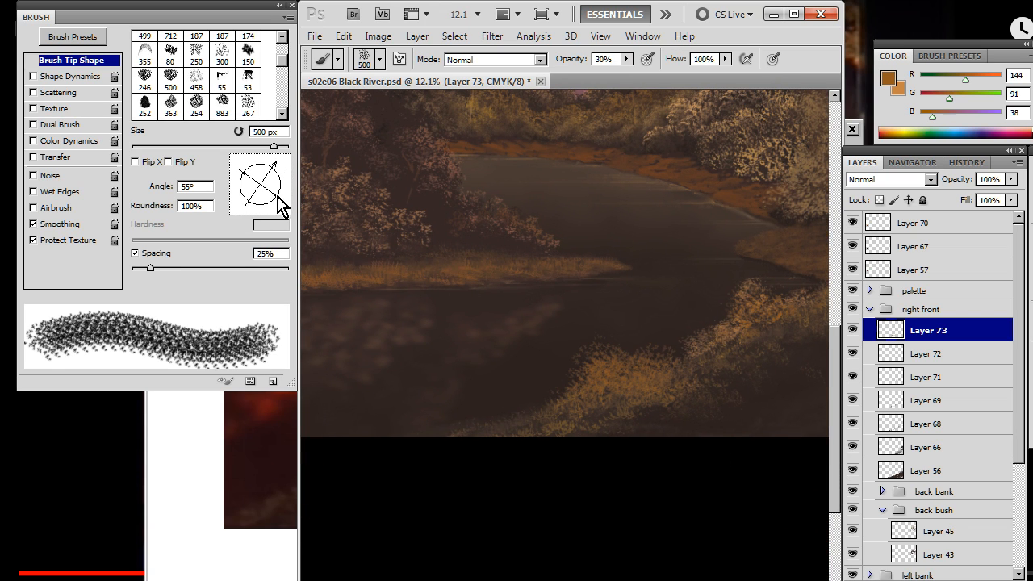
{"action": "mouse_move", "coordinate": [278, 205]}
{"action": "left_mouse_down"}
{"action": "mouse_move", "coordinate": [265, 185]}
{"action": "mouse_move", "coordinate": [229, 170]}
{"action": "mouse_move", "coordinate": [270, 179]}
{"action": "mouse_move", "coordinate": [266, 189]}
{"action": "mouse_move", "coordinate": [269, 177]}
{"action": "left_mouse_up"}
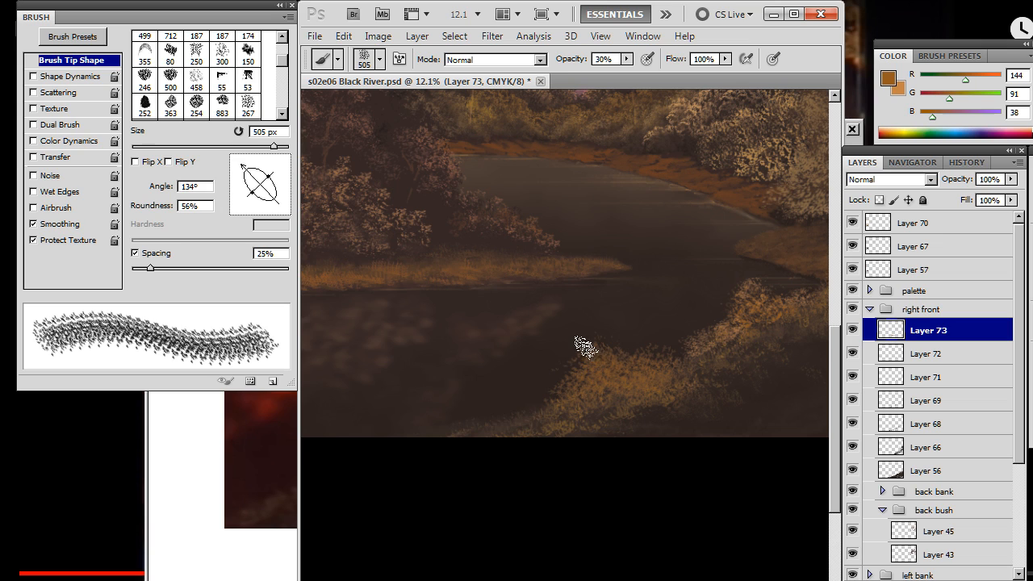
{"action": "key", "text": "e"}
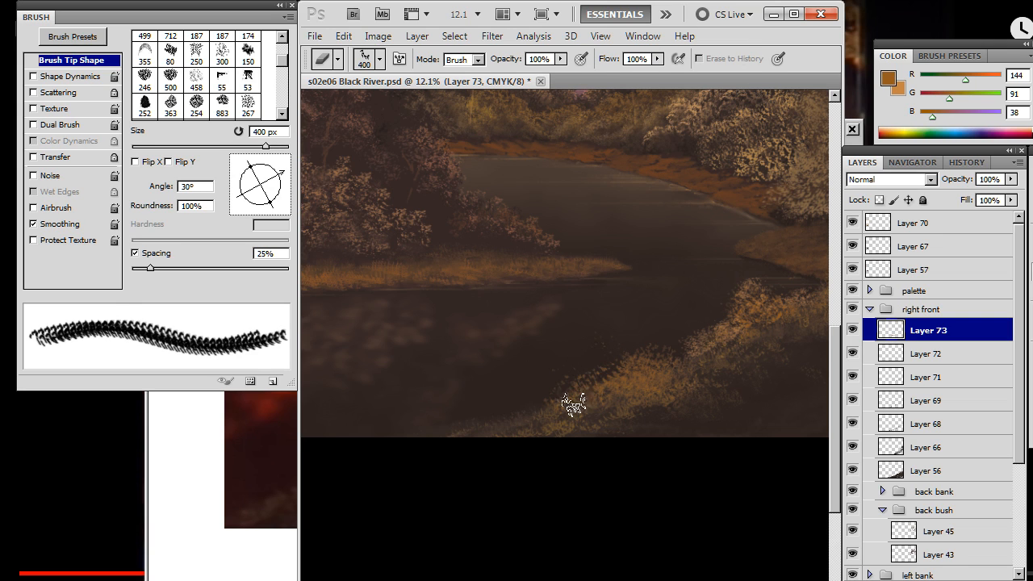
{"action": "key", "text": "b"}
{"action": "mouse_move", "coordinate": [588, 362]}
{"action": "left_mouse_down"}
{"action": "mouse_move", "coordinate": [618, 409]}
{"action": "mouse_move", "coordinate": [605, 407]}
{"action": "mouse_move", "coordinate": [565, 338]}
{"action": "mouse_move", "coordinate": [602, 401]}
{"action": "mouse_move", "coordinate": [606, 365]}
{"action": "left_mouse_up"}
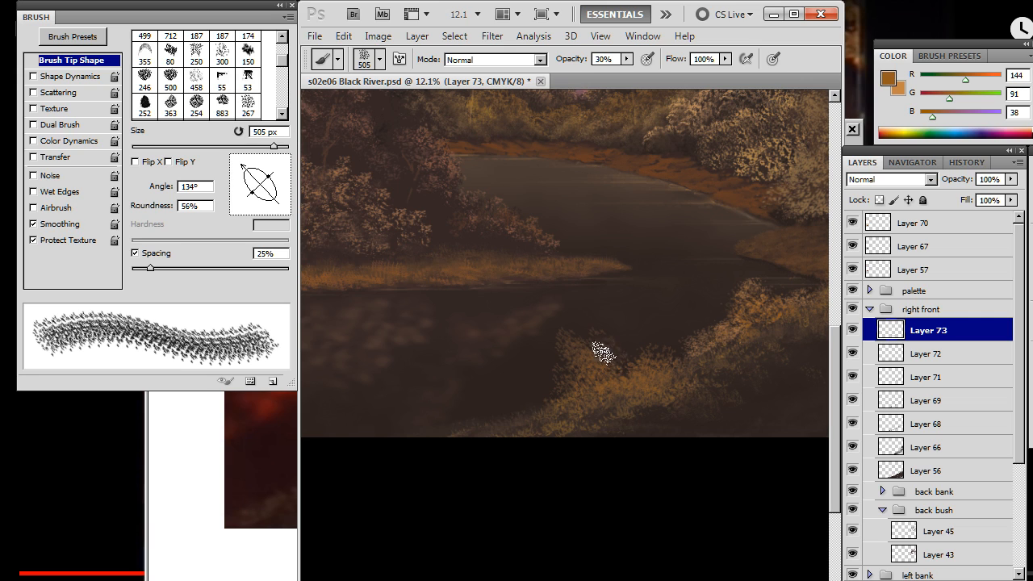
{"action": "key", "text": "e"}
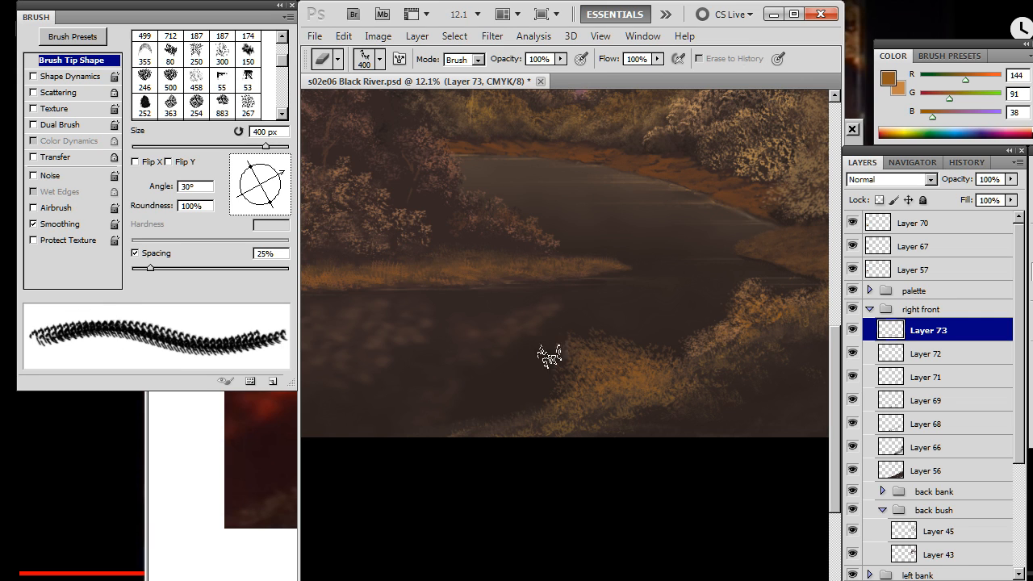
{"action": "key", "text": "b"}
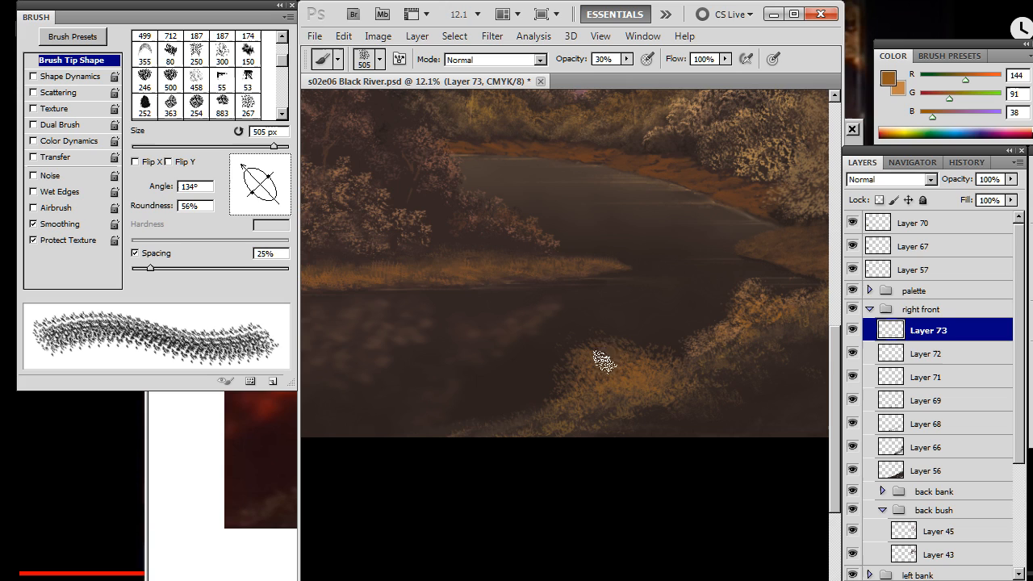
Reduce the leaf brush to 200 px, rotate it to 143° and add finer leaves to the bush
{"action": "key", "text": "bracketleft"}
{"action": "key", "text": "bracketleft"}
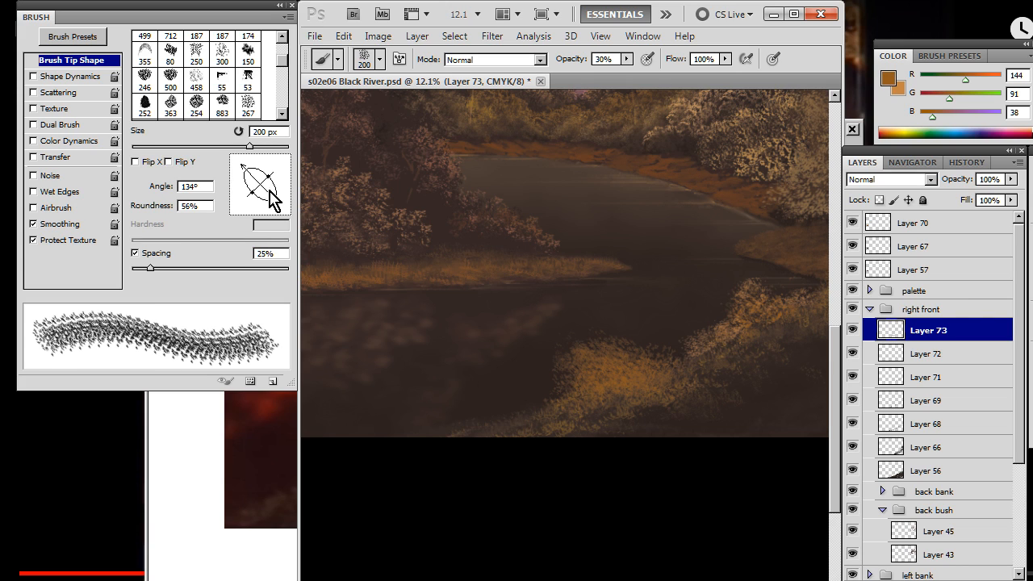
{"action": "left_click_drag", "start_coordinate": [273, 201], "coordinate": [266, 242]}
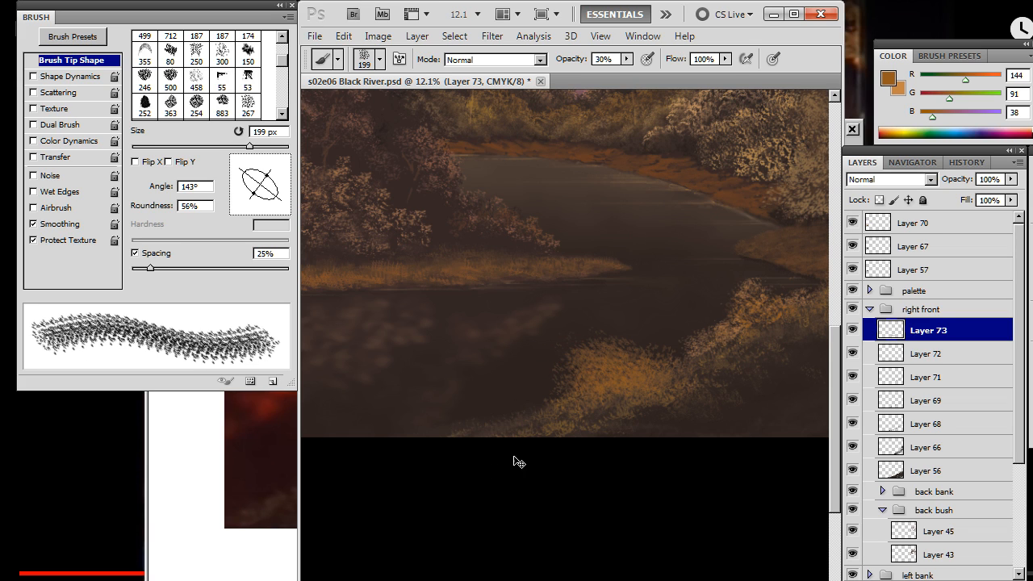
Compare the painting without the new bush, delete its Layer 73 and add an empty layer above Layer 72
{"action": "left_click", "coordinate": [853, 330]}
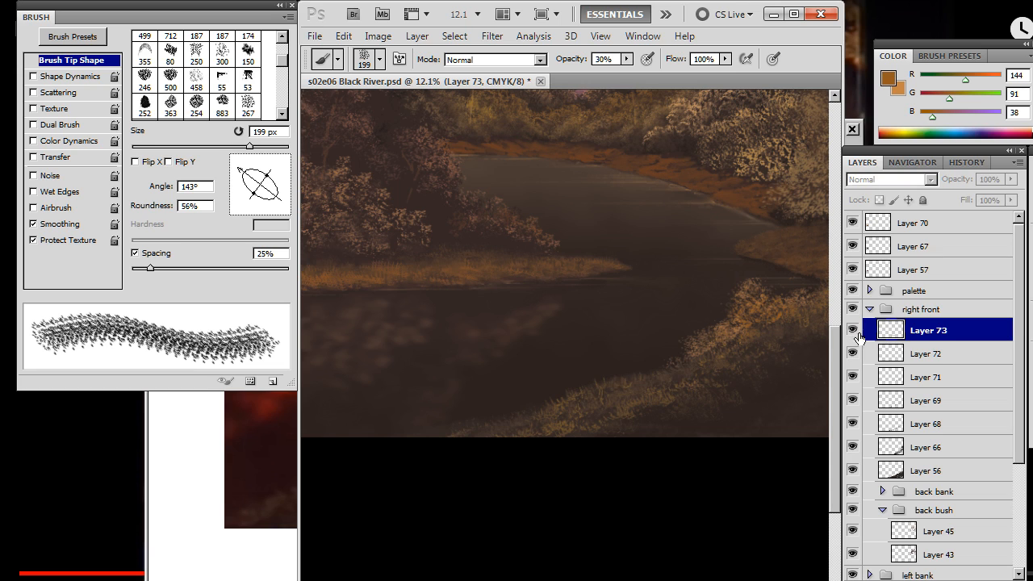
{"action": "left_click", "coordinate": [852, 330]}
{"action": "key", "text": "Delete"}
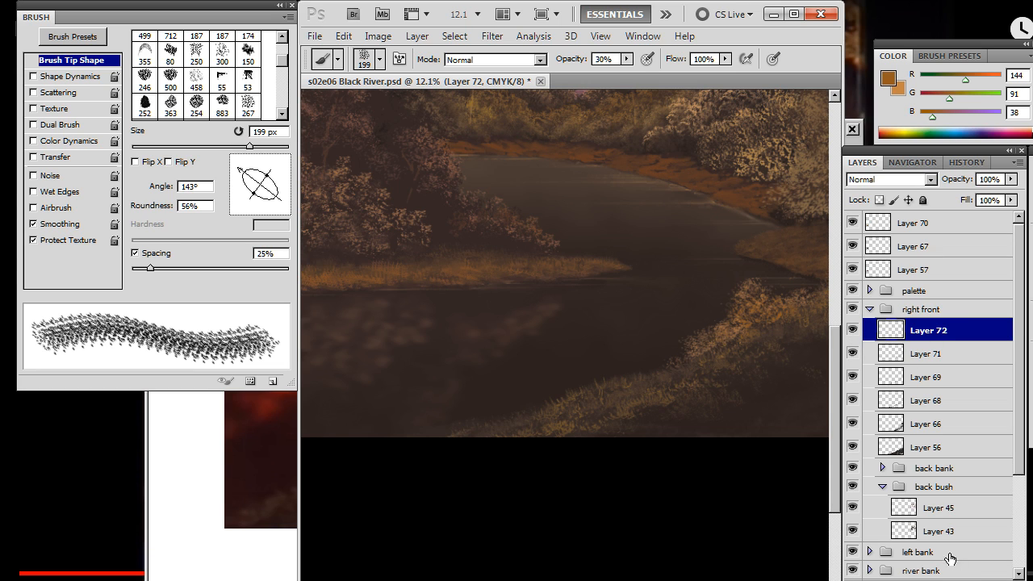
{"action": "key", "text": "ctrl+shift+alt+n"}
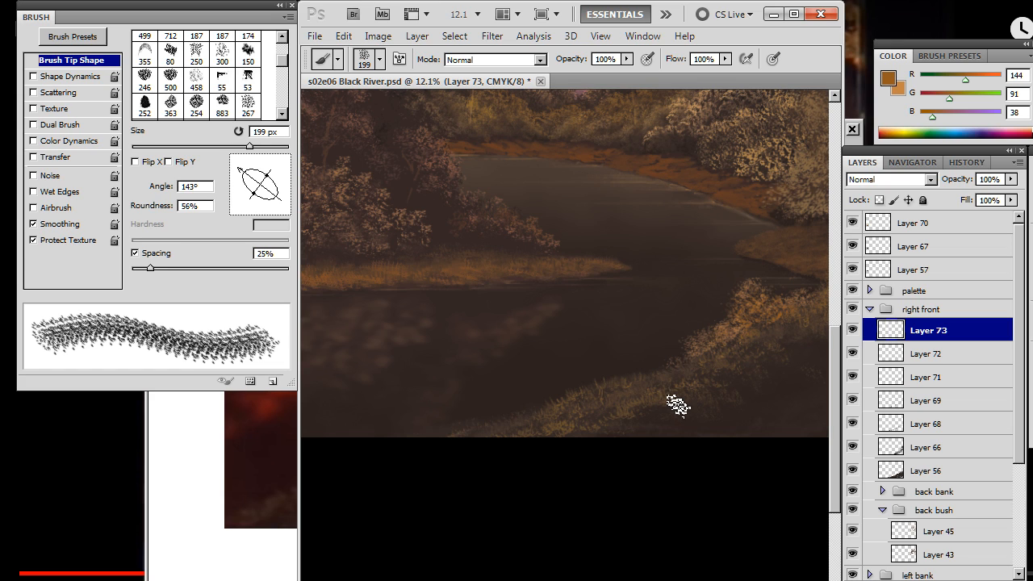
Paint two ochre leaf clumps on the lower right bank at 250 px and 100% opacity, rotating the tip to 121° for the second
{"action": "key", "text": "bracketright"}
{"action": "key", "text": "bracketright"}
{"action": "mouse_move", "coordinate": [577, 390]}
{"action": "left_mouse_down"}
{"action": "mouse_move", "coordinate": [560, 406]}
{"action": "mouse_move", "coordinate": [579, 398]}
{"action": "mouse_move", "coordinate": [573, 374]}
{"action": "mouse_move", "coordinate": [595, 406]}
{"action": "left_mouse_up"}
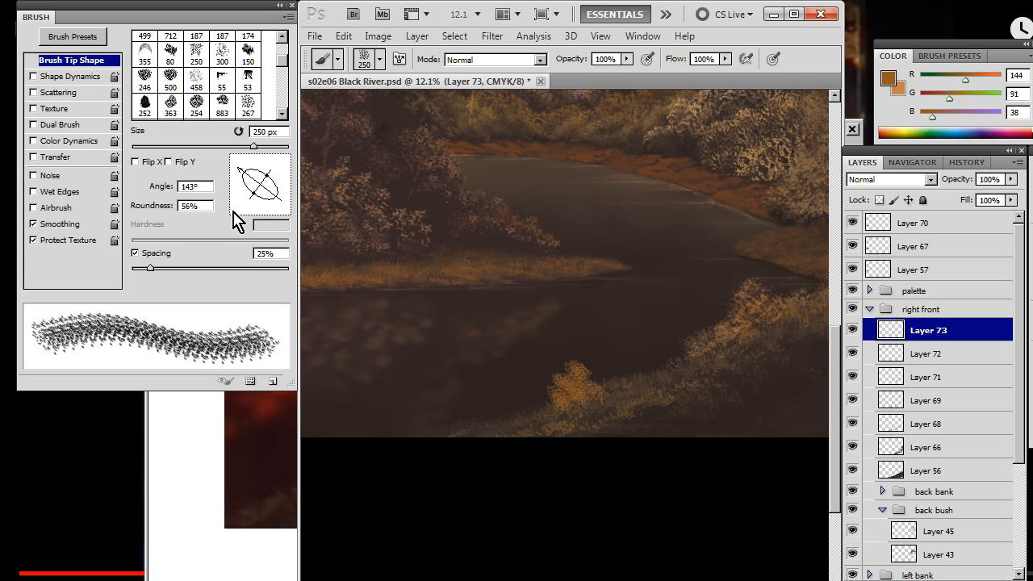
{"action": "left_click_drag", "start_coordinate": [251, 179], "coordinate": [251, 194]}
{"action": "mouse_move", "coordinate": [576, 358]}
{"action": "left_mouse_down"}
{"action": "mouse_move", "coordinate": [602, 383]}
{"action": "mouse_move", "coordinate": [614, 364]}
{"action": "mouse_move", "coordinate": [615, 381]}
{"action": "mouse_move", "coordinate": [589, 386]}
{"action": "mouse_move", "coordinate": [611, 385]}
{"action": "mouse_move", "coordinate": [615, 365]}
{"action": "mouse_move", "coordinate": [639, 380]}
{"action": "mouse_move", "coordinate": [608, 412]}
{"action": "left_mouse_up"}
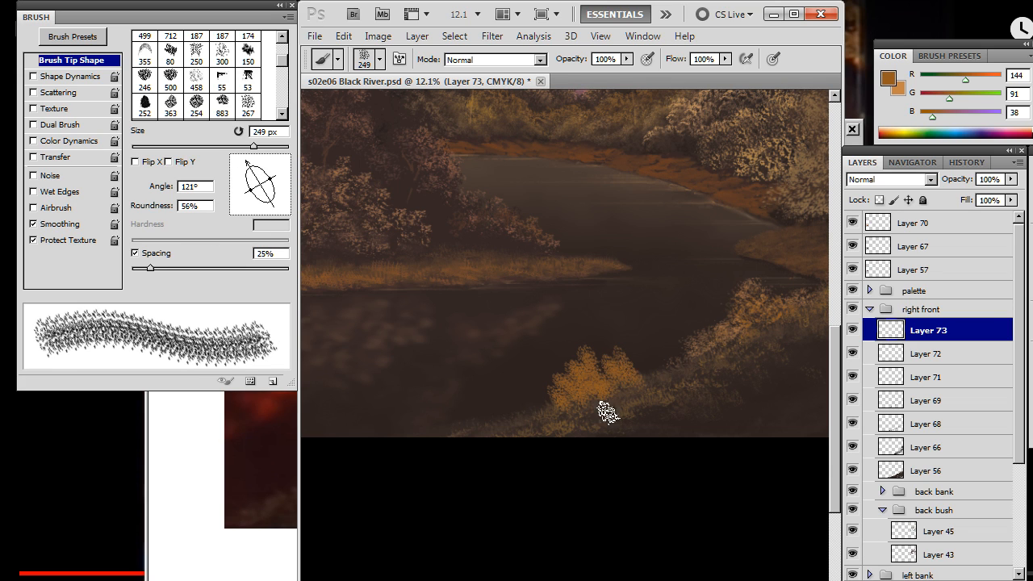
Thin the ochre clumps with the Eraser and add foliage on the bush's left side with the leaf tip at 140°
{"action": "key", "text": "e"}
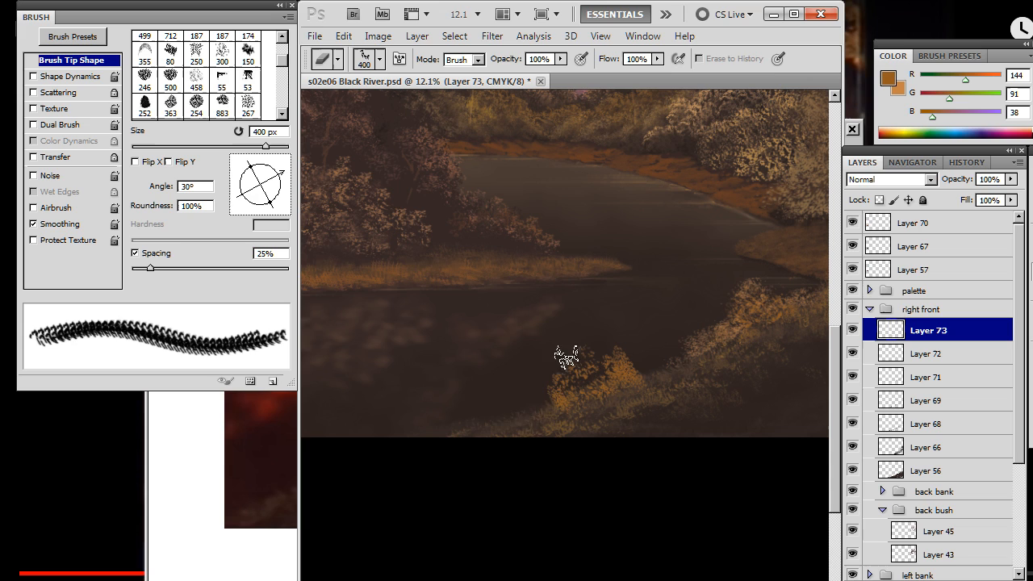
{"action": "key", "text": "b"}
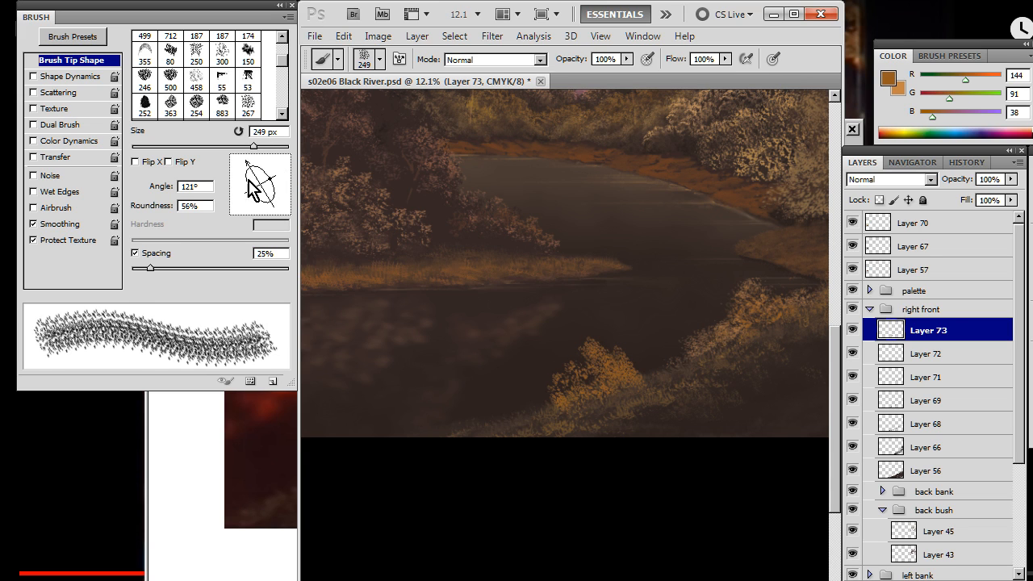
{"action": "left_click_drag", "start_coordinate": [253, 192], "coordinate": [241, 190]}
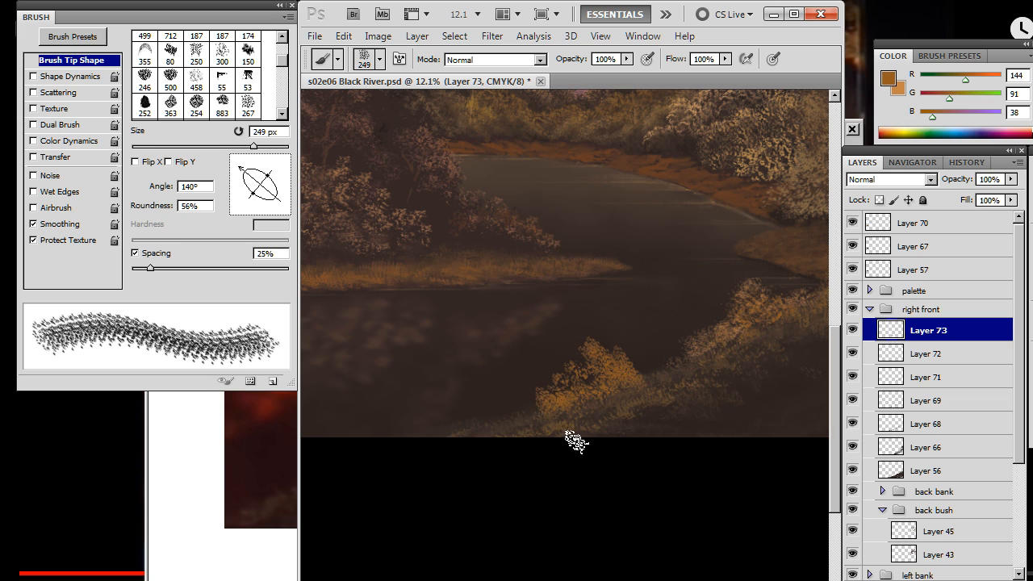
Erase gaps in the left foliage and extend the bush to the right with the leaf tip at 83°
{"action": "key", "text": "e"}
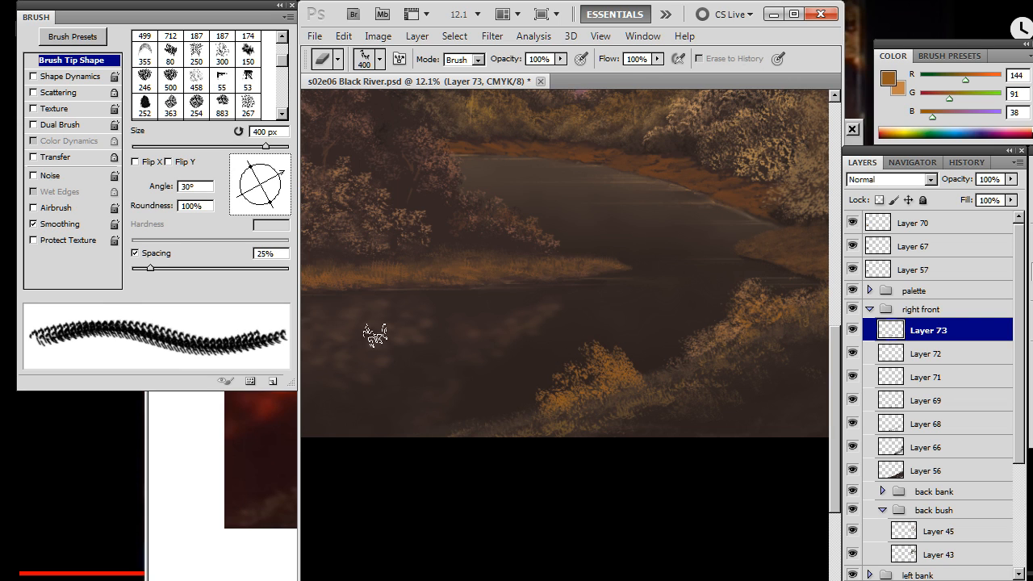
{"action": "key", "text": "b"}
{"action": "left_click_drag", "start_coordinate": [243, 198], "coordinate": [262, 174]}
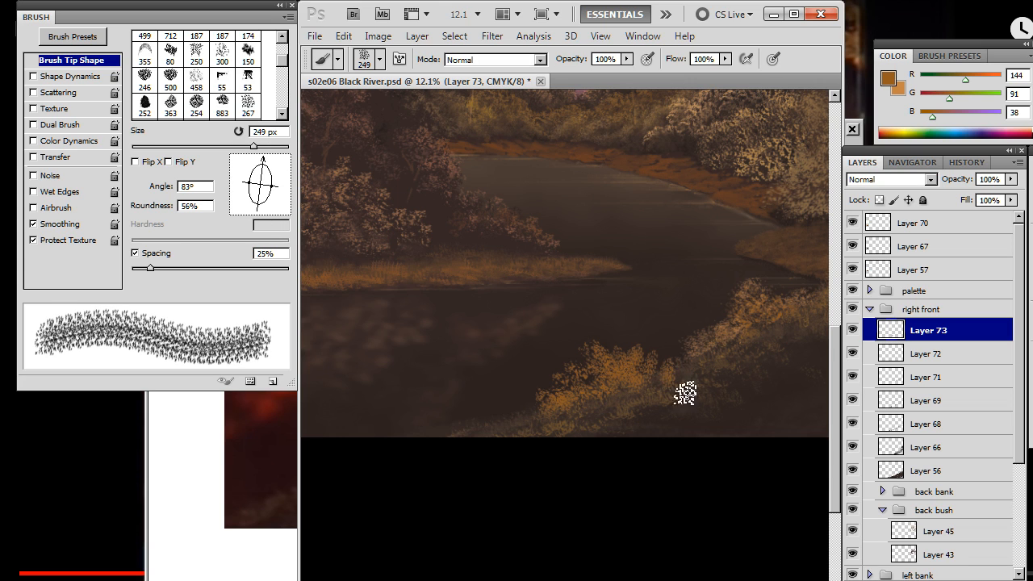
Thin the bush's leaves with the Eraser tip rotated to -9° and extend the ochre foliage farther right along the bank
{"action": "key", "text": "e"}
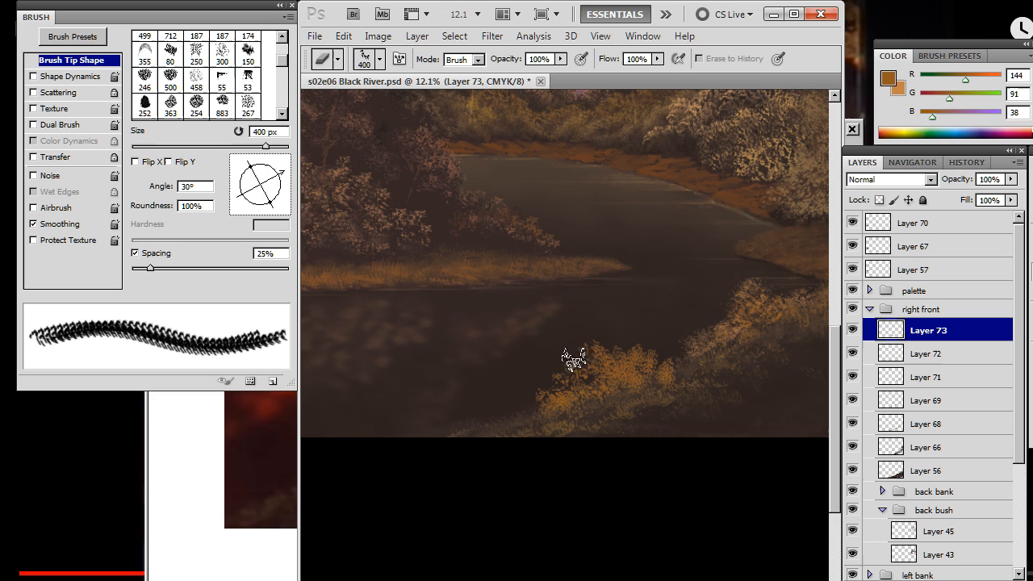
{"action": "left_click_drag", "start_coordinate": [273, 179], "coordinate": [287, 188]}
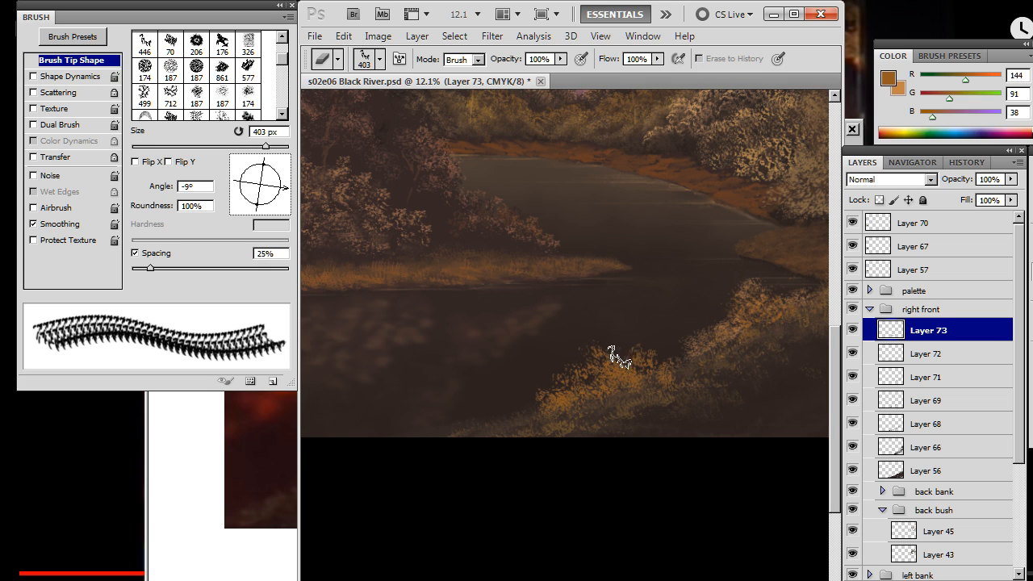
{"action": "key", "text": "b"}
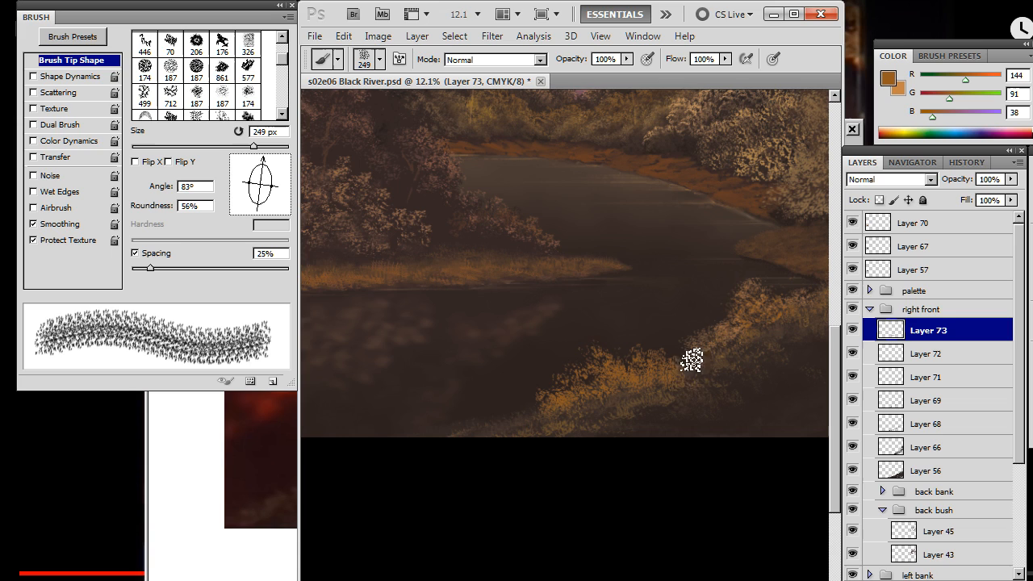
Rotate the Eraser tip to -117° and break up the bush's lower foliage and right extension
{"action": "key", "text": "e"}
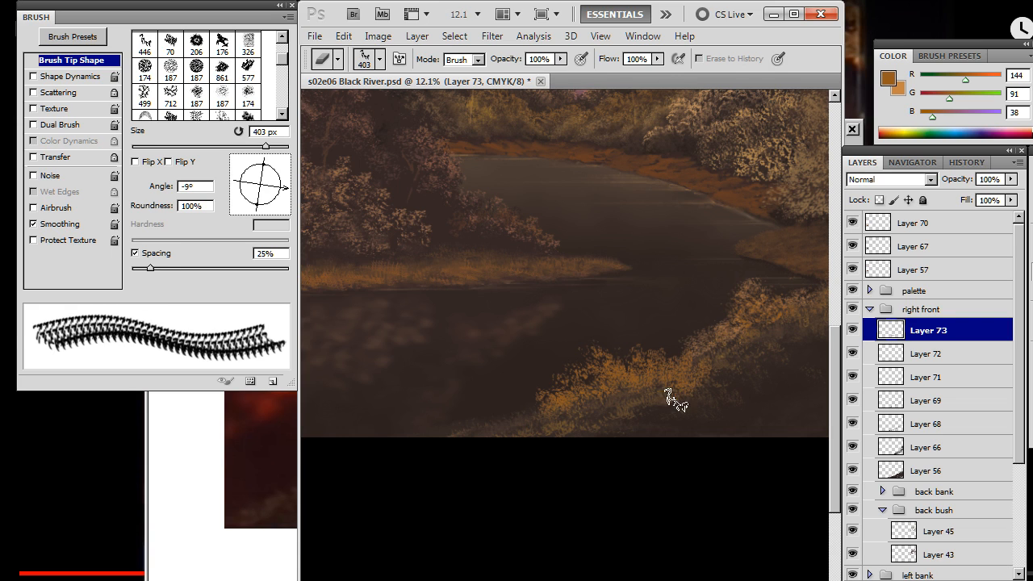
{"action": "left_click_drag", "start_coordinate": [286, 202], "coordinate": [249, 208]}
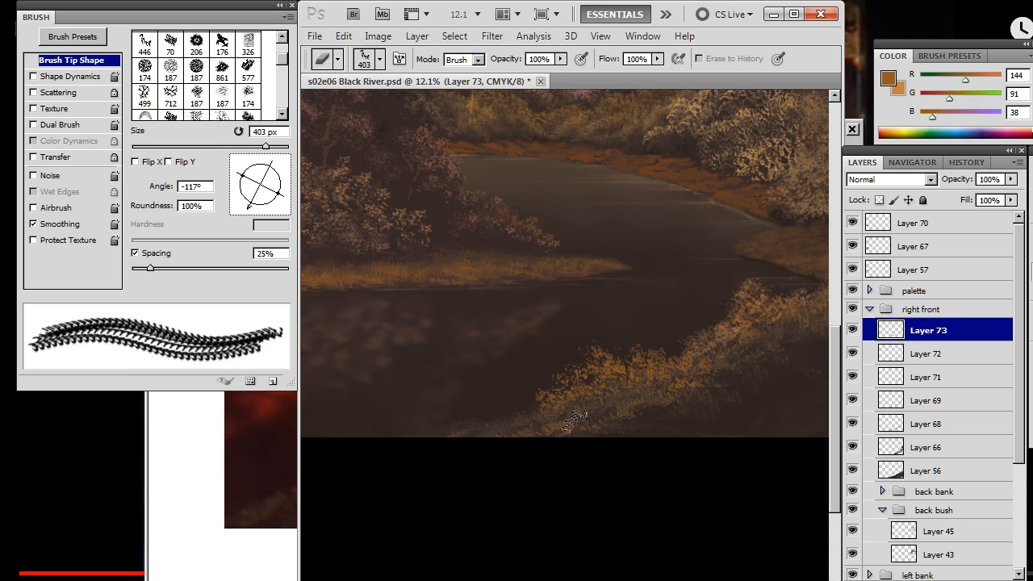
{"action": "key", "text": "b"}
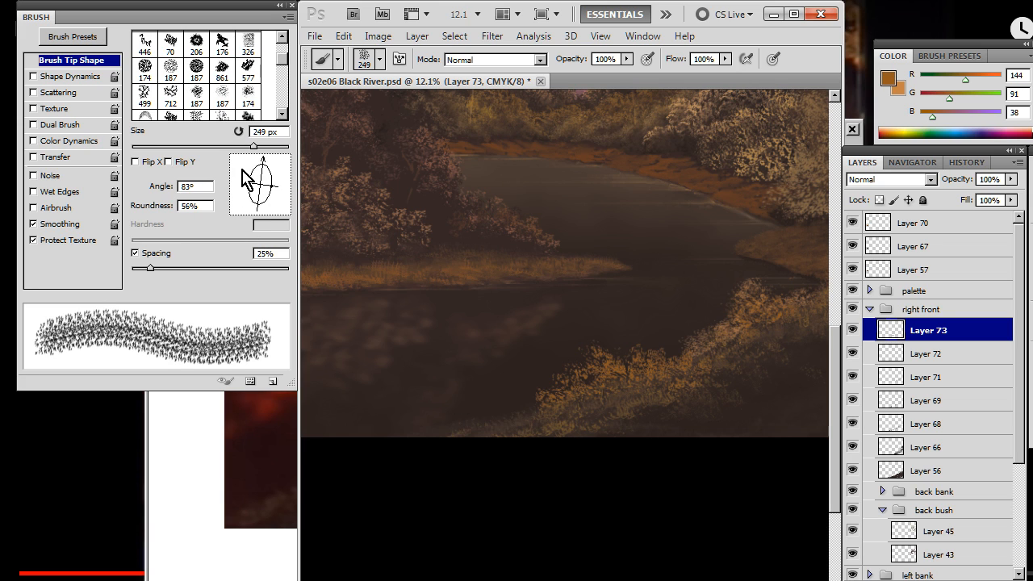
On a new layer, dab lighter ochre (RGB 190, 133, 75) onto the bush's left end with the leaf tip at 133°, and thin it with the Eraser
{"action": "left_click_drag", "start_coordinate": [243, 171], "coordinate": [236, 165]}
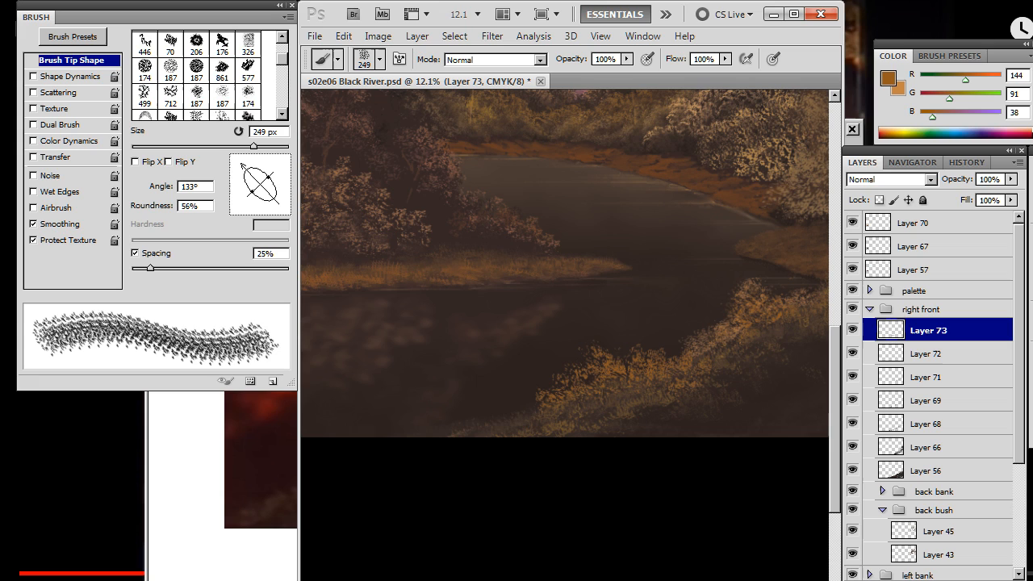
{"action": "key", "text": "ctrl+shift+alt+n"}
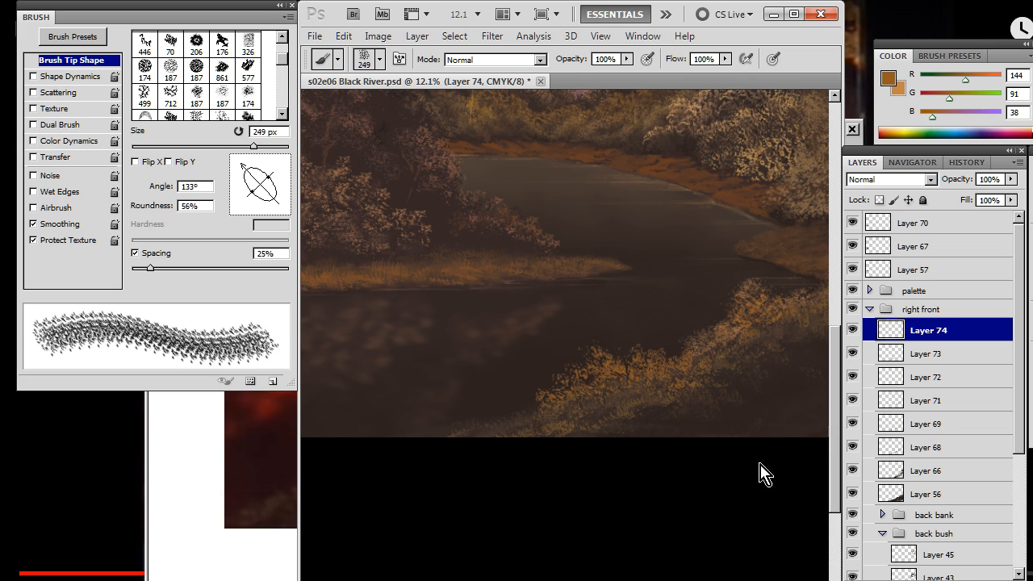
{"action": "left_click", "coordinate": [645, 347], "text": "alt"}
{"action": "mouse_move", "coordinate": [546, 406]}
{"action": "left_mouse_down"}
{"action": "mouse_move", "coordinate": [576, 410]}
{"action": "mouse_move", "coordinate": [572, 378]}
{"action": "mouse_move", "coordinate": [590, 385]}
{"action": "mouse_move", "coordinate": [567, 420]}
{"action": "left_mouse_up"}
{"action": "key", "text": "e"}
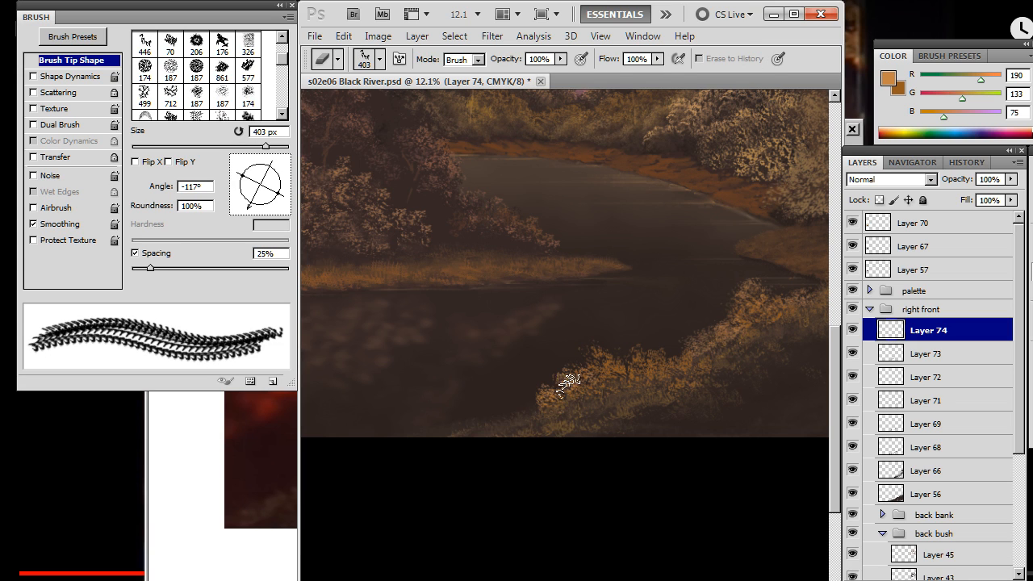
{"action": "scroll", "coordinate": [445, 310], "scroll_direction": "up", "scroll_amount": 2}
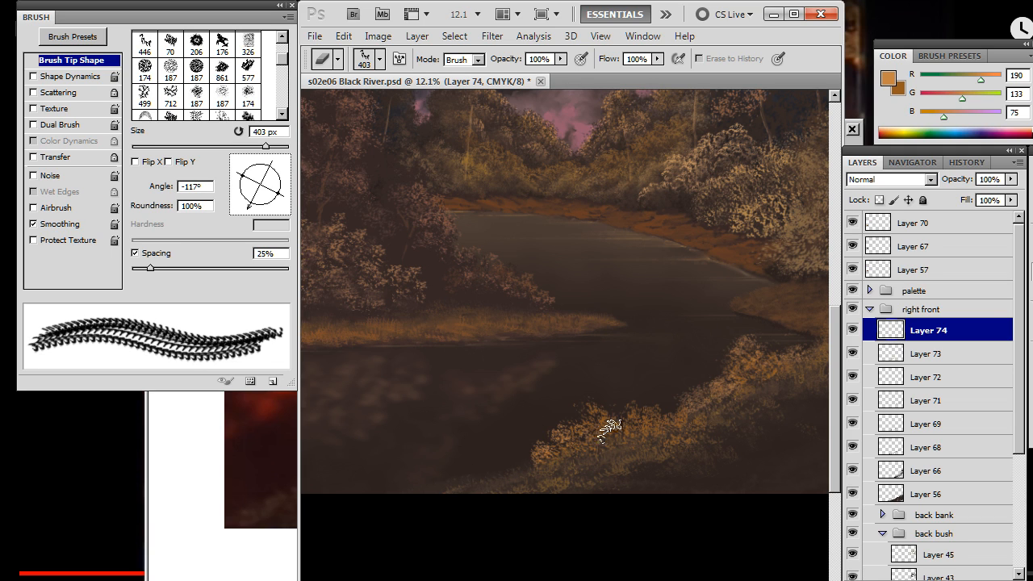
Paint lighter ochre leaves across the middle and lower part of the bush with the leaf tip at 73°, breaking them up with the Eraser
{"action": "key", "text": "b"}
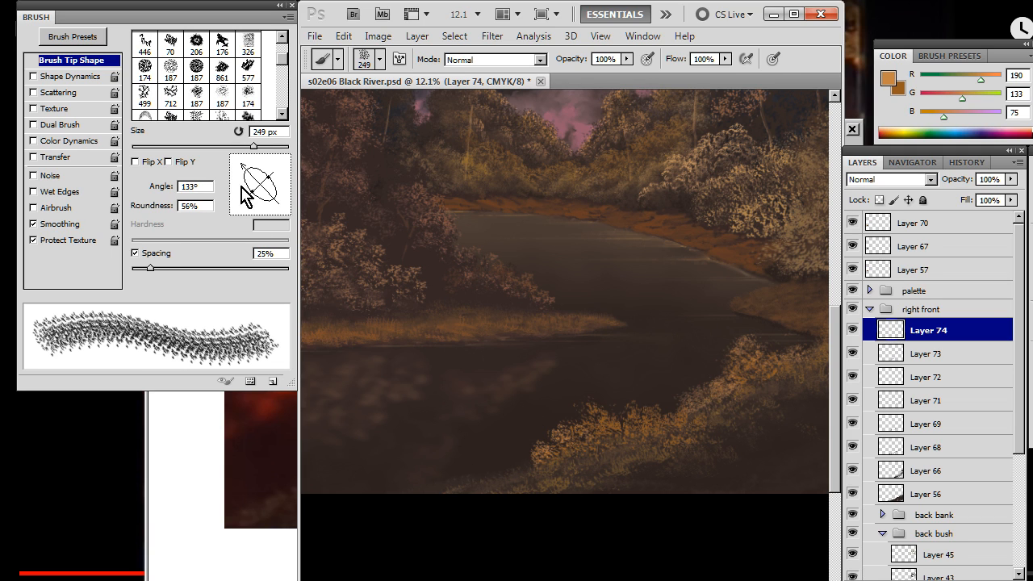
{"action": "left_click_drag", "start_coordinate": [249, 161], "coordinate": [267, 159]}
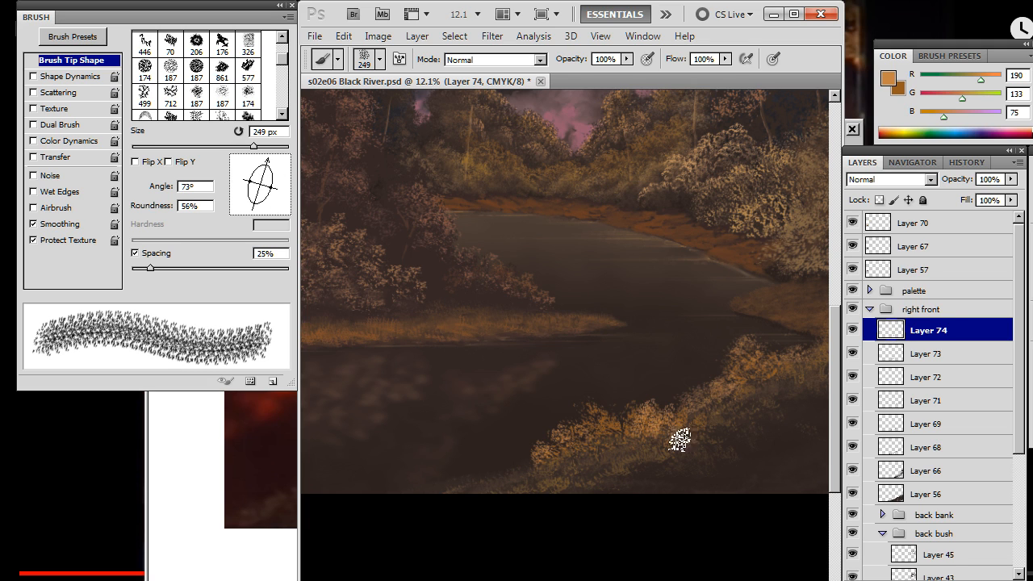
{"action": "key", "text": "e"}
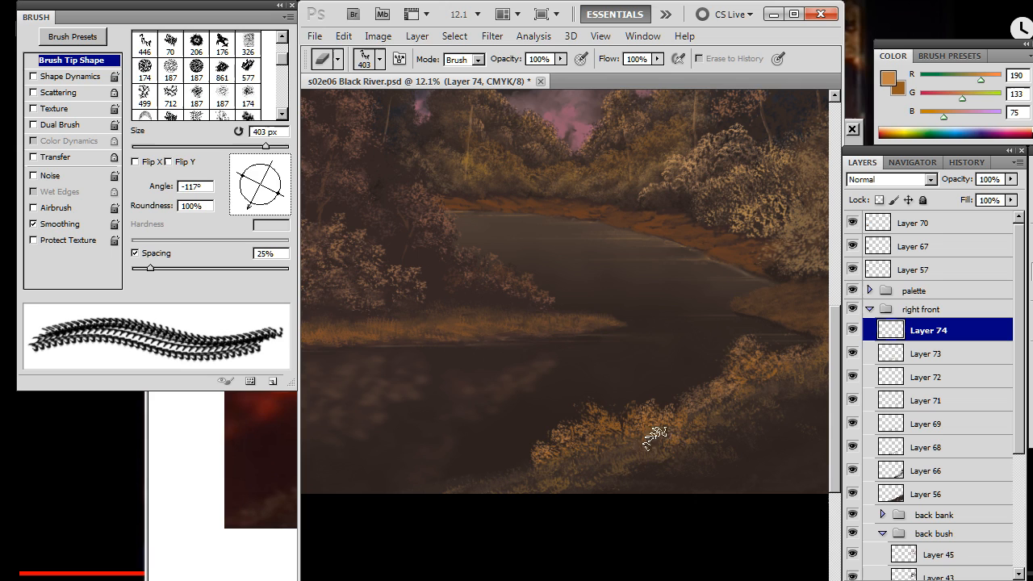
{"action": "key", "text": "b"}
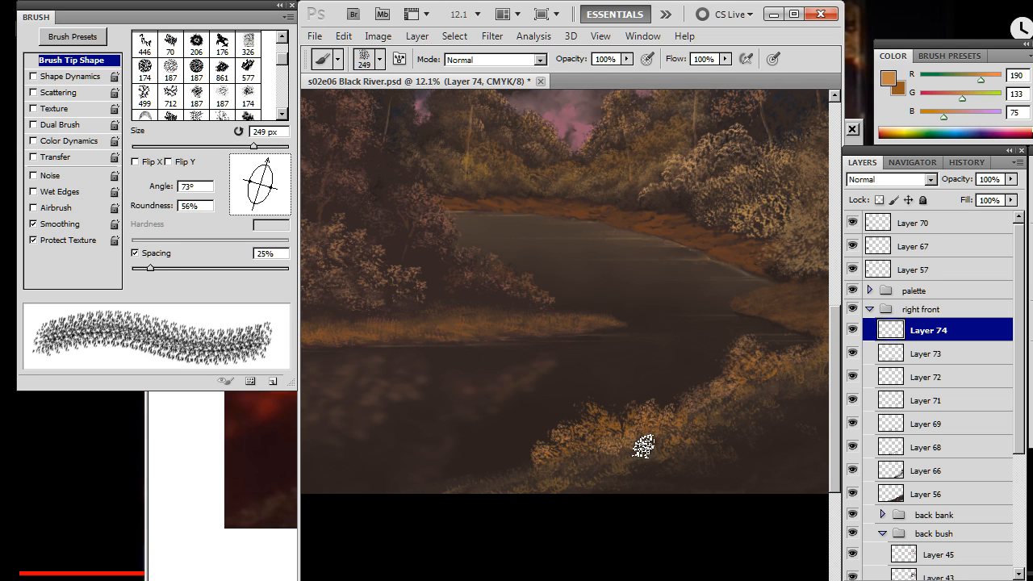
{"action": "key", "text": "e"}
{"action": "key", "text": "b"}
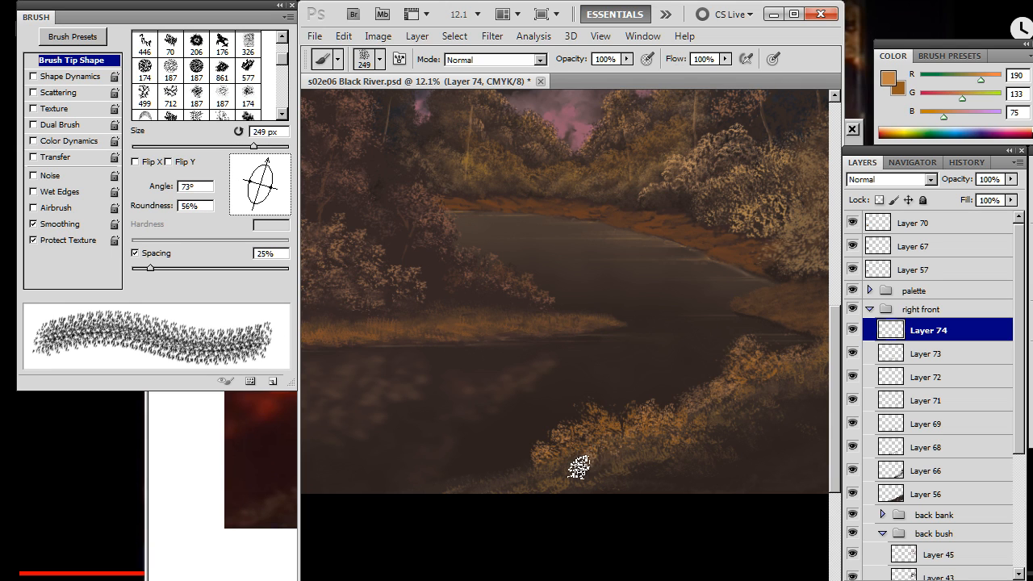
{"action": "key", "text": "e"}
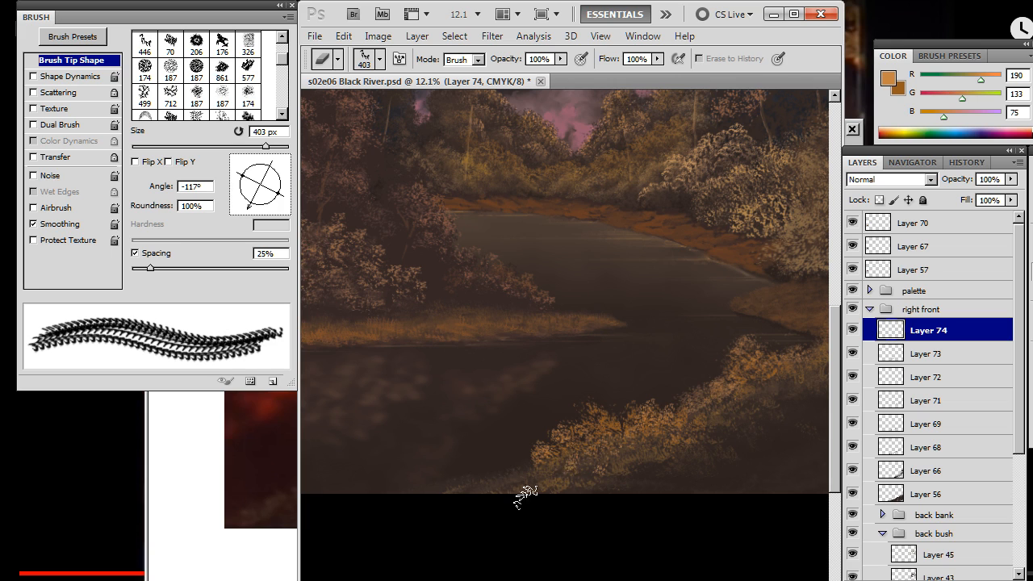
Extend the bush down-left toward the canvas's lower edge with the leaf tip at 155°, erasing gaps between the leaves
{"action": "key", "text": "b"}
{"action": "left_click_drag", "start_coordinate": [260, 167], "coordinate": [244, 194]}
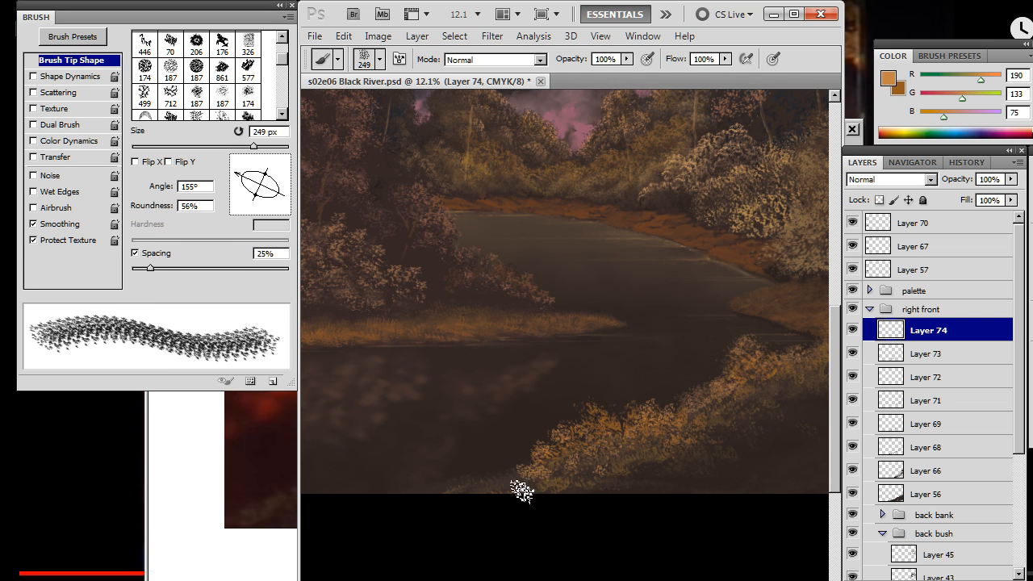
{"action": "key", "text": "e"}
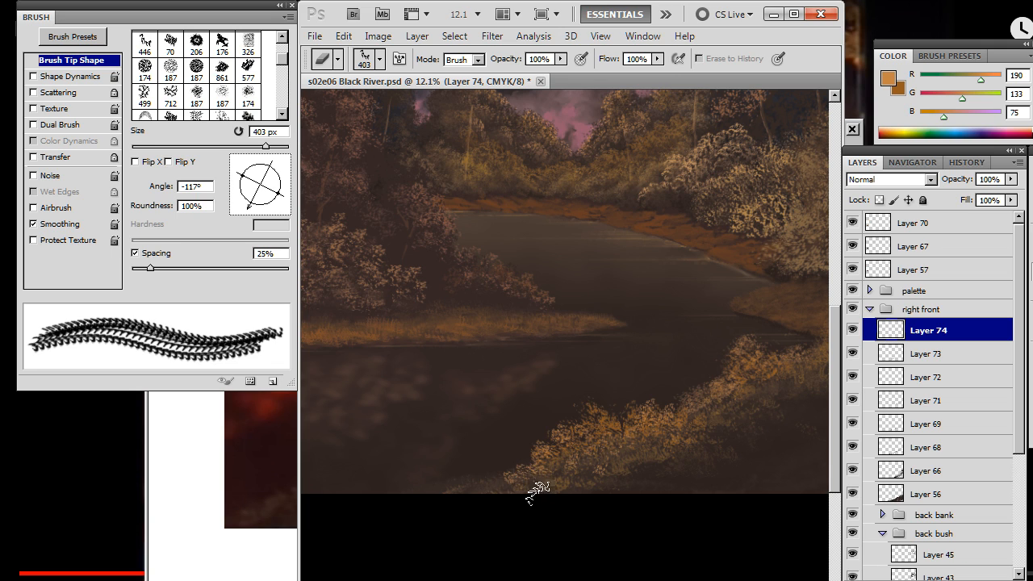
{"action": "key", "text": "b"}
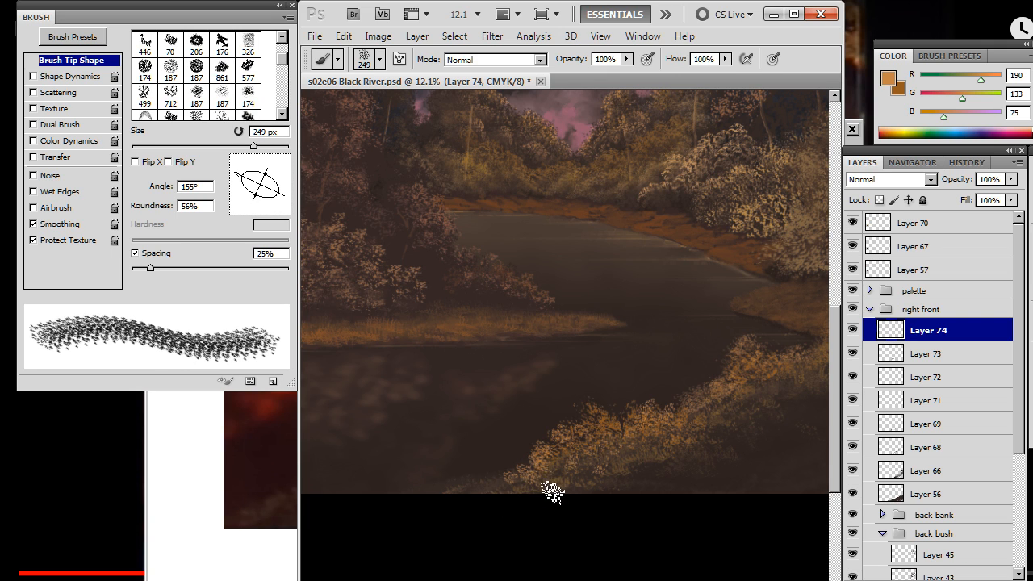
{"action": "key", "text": "e"}
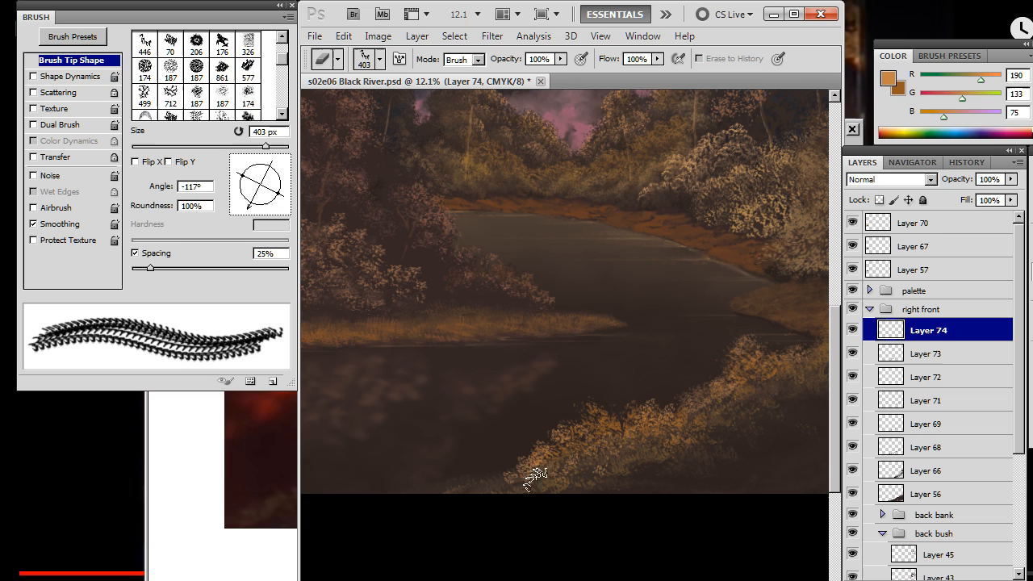
{"action": "key", "text": "b"}
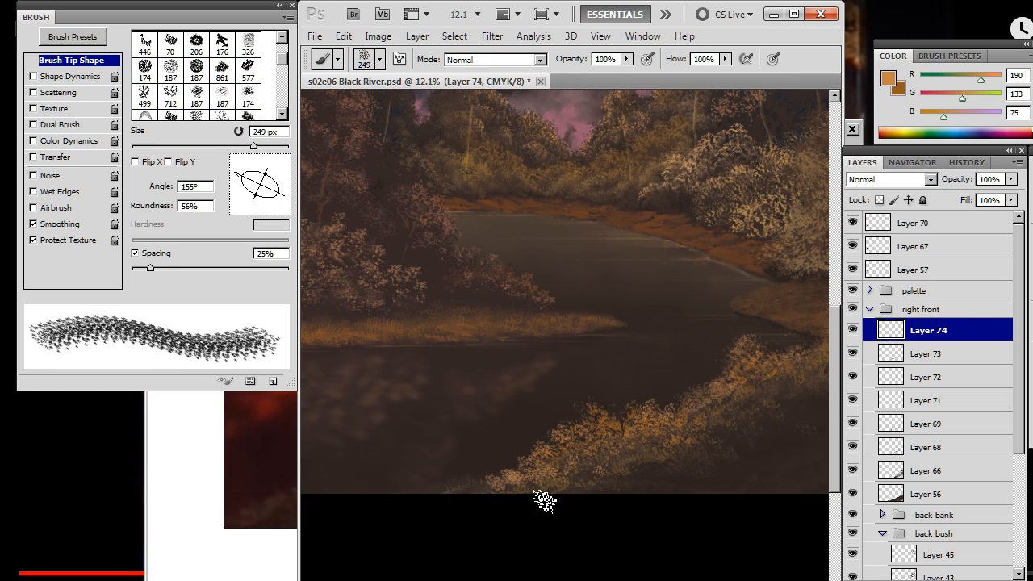
{"action": "key", "text": "e"}
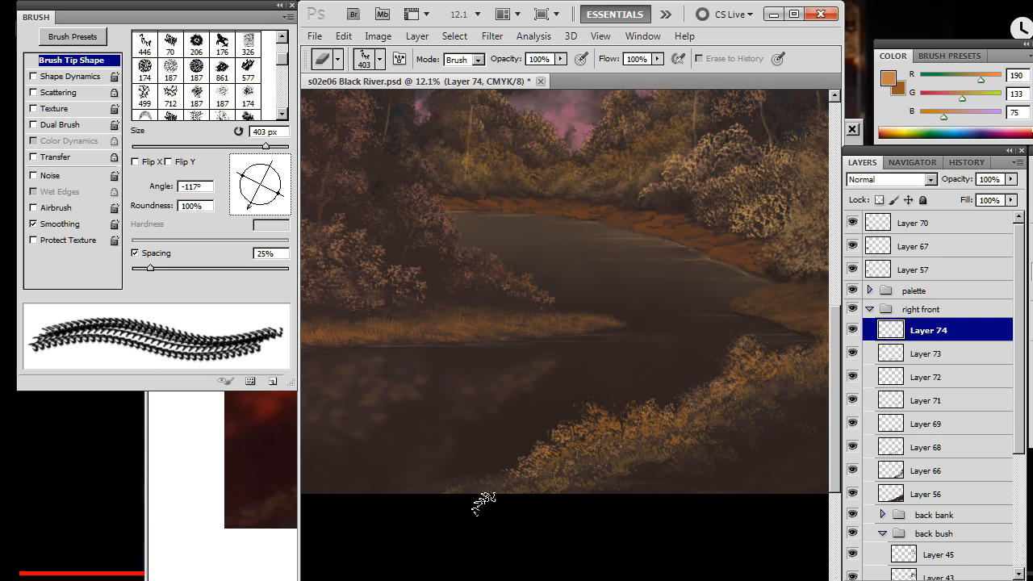
Paint a separate ochre clump left of the bush using a 400 px leaf tip at 133° and 60% roundness, and thin it with the Eraser
{"action": "key", "text": "b"}
{"action": "left_click_drag", "start_coordinate": [240, 203], "coordinate": [271, 177]}
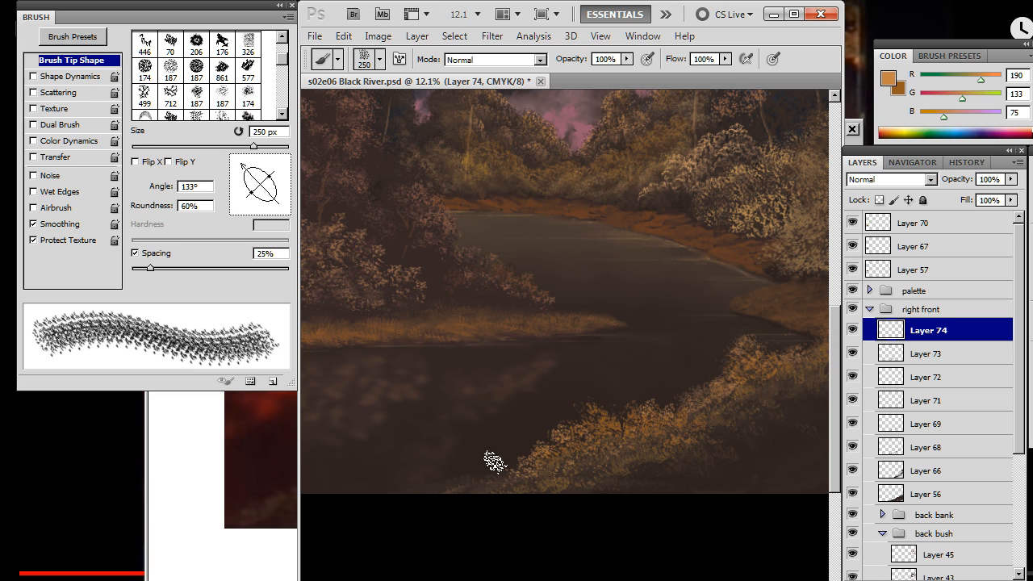
{"action": "key", "text": "bracketright"}
{"action": "key", "text": "bracketright"}
{"action": "key", "text": "bracketright"}
{"action": "left_click", "coordinate": [454, 483]}
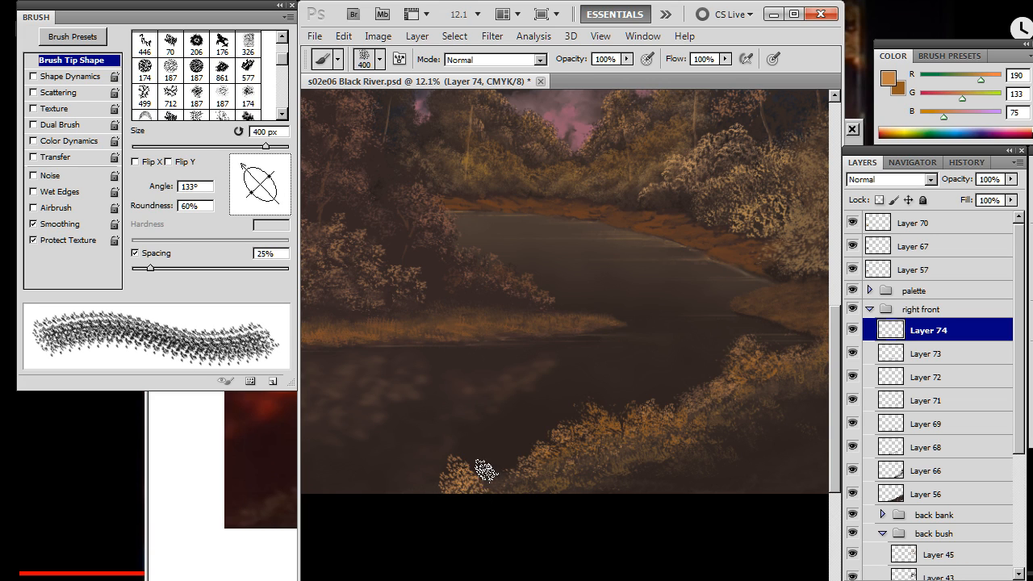
{"action": "key", "text": "e"}
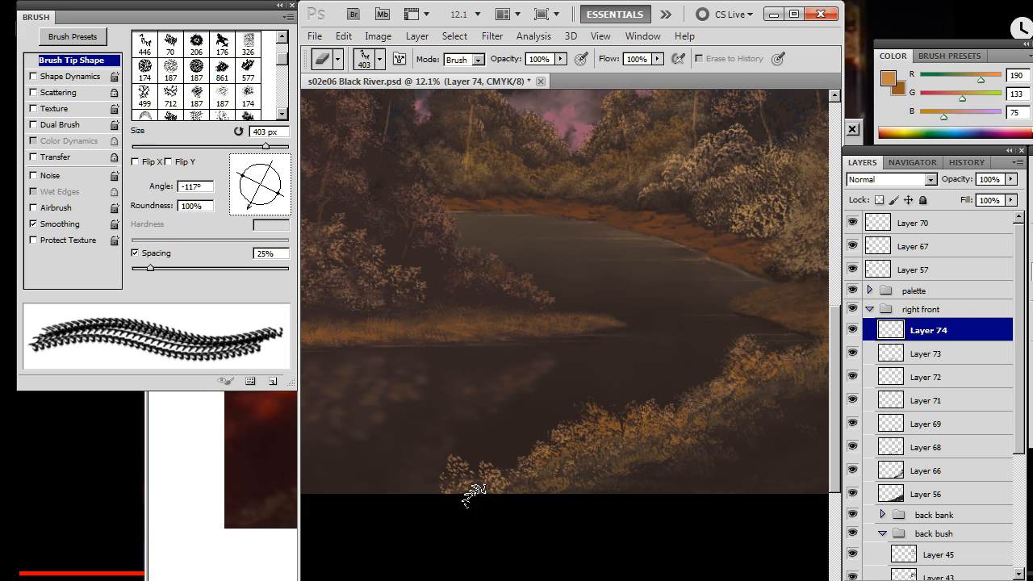
{"action": "key", "text": "b"}
{"action": "mouse_move", "coordinate": [461, 473]}
{"action": "left_mouse_down"}
{"action": "mouse_move", "coordinate": [455, 501]}
{"action": "mouse_move", "coordinate": [504, 483]}
{"action": "mouse_move", "coordinate": [507, 511]}
{"action": "left_mouse_up"}
{"action": "key", "text": "e"}
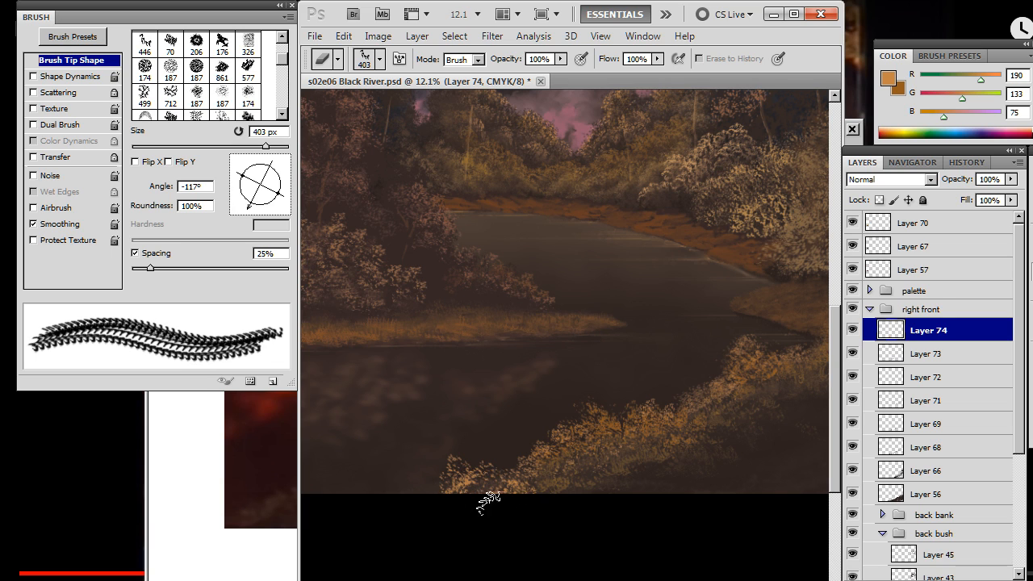
Fill the clump's base with the leaf tip at 86° and 88% roundness, widen its left side at 136° and 64%, and erase excess leaves
{"action": "key", "text": "b"}
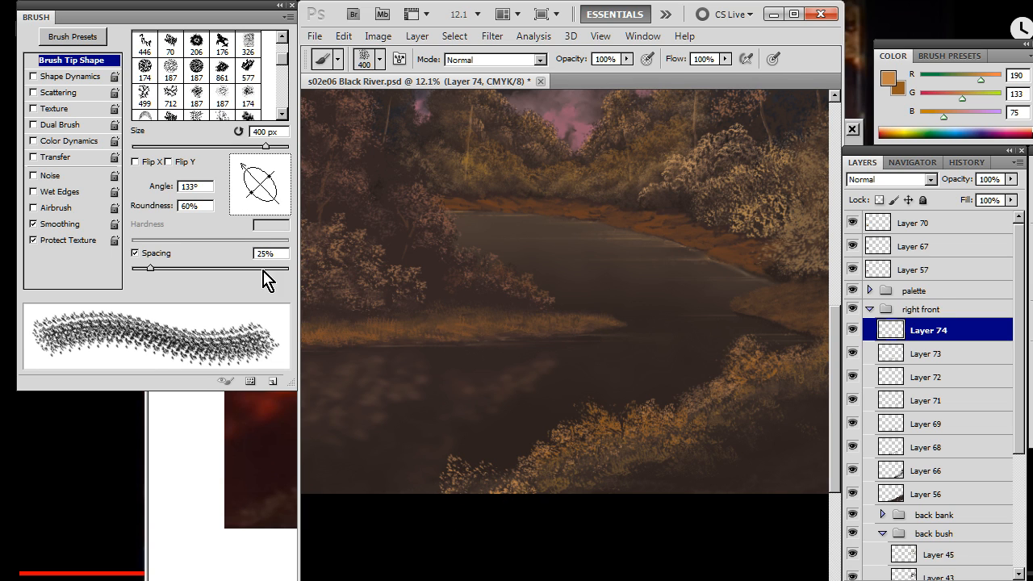
{"action": "left_click_drag", "start_coordinate": [270, 187], "coordinate": [262, 161]}
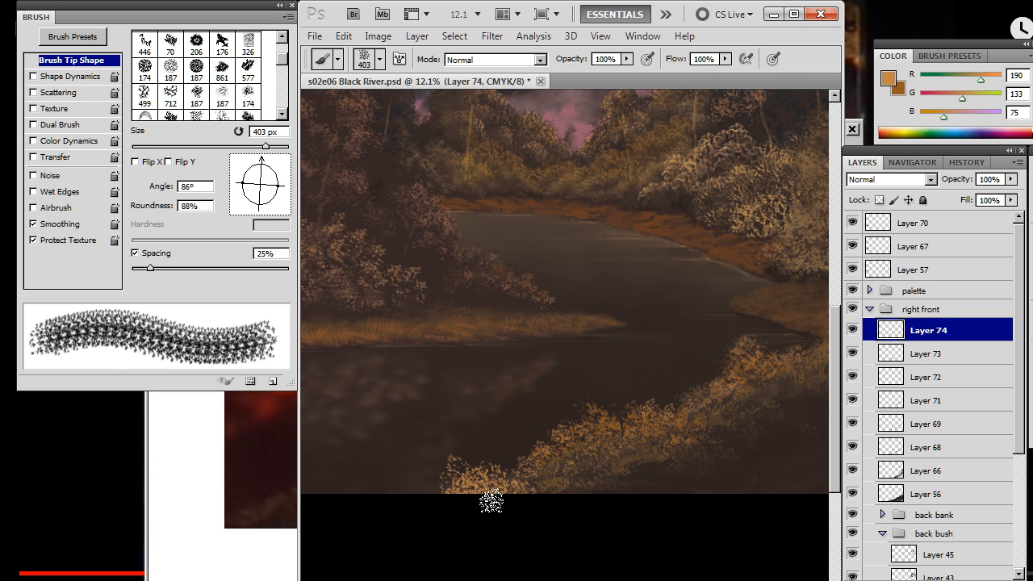
{"action": "key", "text": "e"}
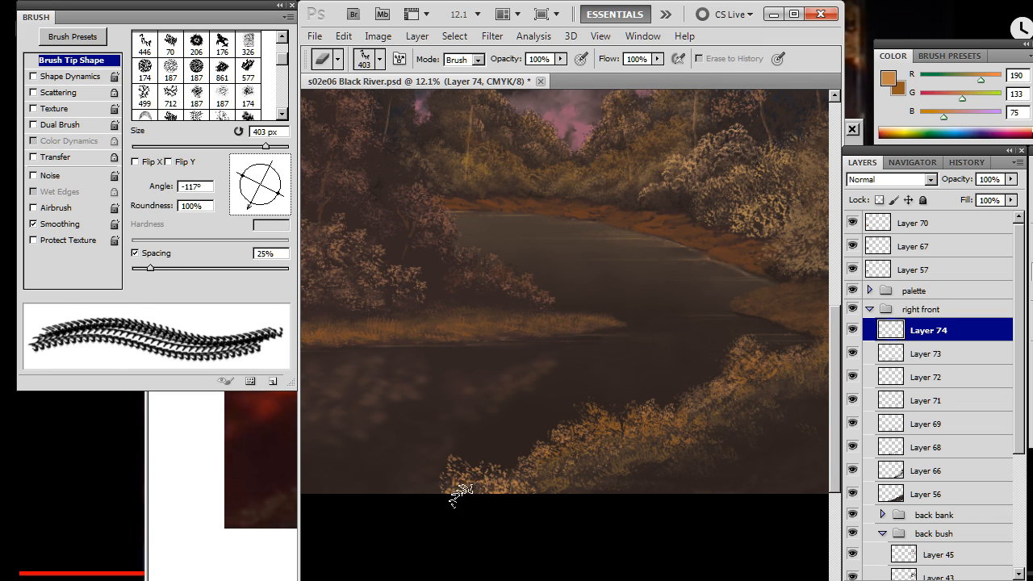
{"action": "key", "text": "b"}
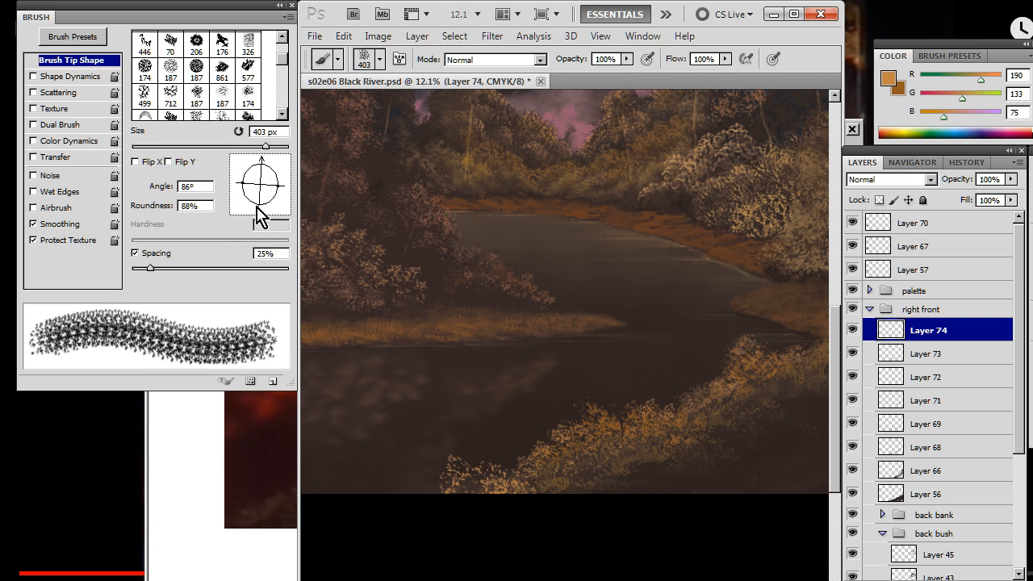
{"action": "mouse_move", "coordinate": [275, 185]}
{"action": "left_mouse_down"}
{"action": "mouse_move", "coordinate": [255, 179]}
{"action": "mouse_move", "coordinate": [272, 185]}
{"action": "left_mouse_up"}
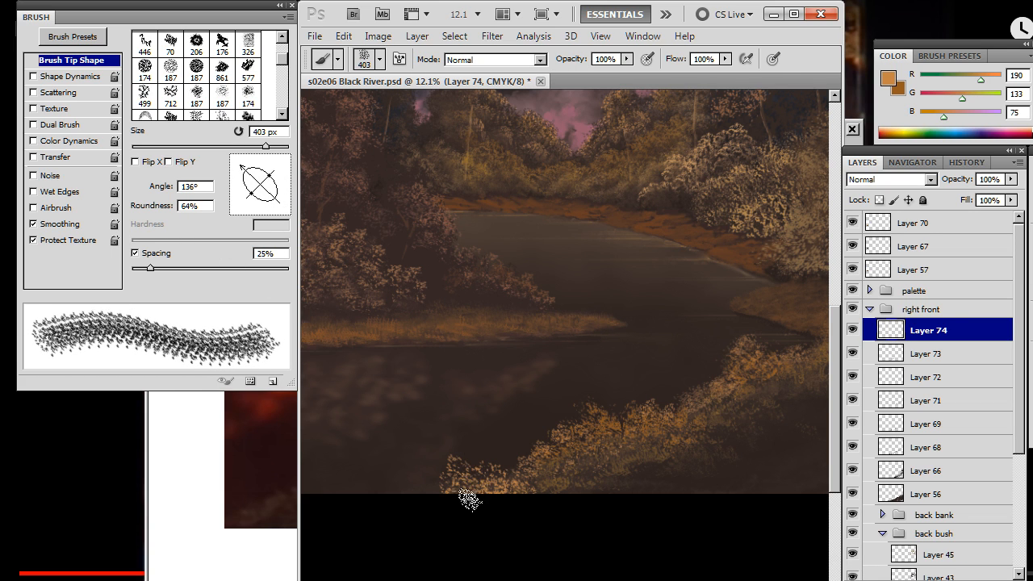
{"action": "key", "text": "e"}
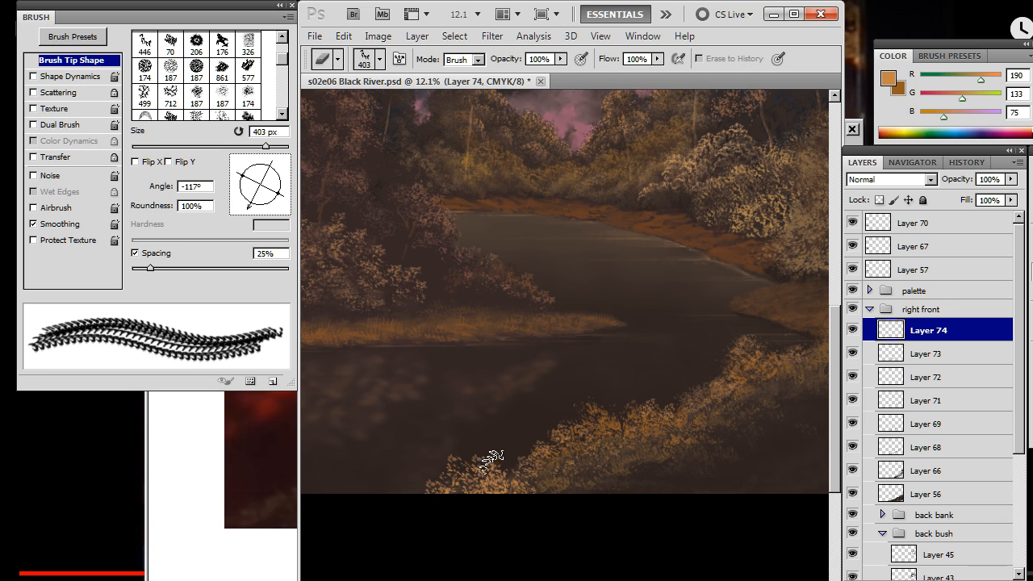
Build up the clump's right side and top with a 300 px leaf tip at 67°, thinning the leaves with the Eraser
{"action": "key", "text": "b"}
{"action": "left_click_drag", "start_coordinate": [249, 177], "coordinate": [269, 168]}
{"action": "key", "text": "bracketleft"}
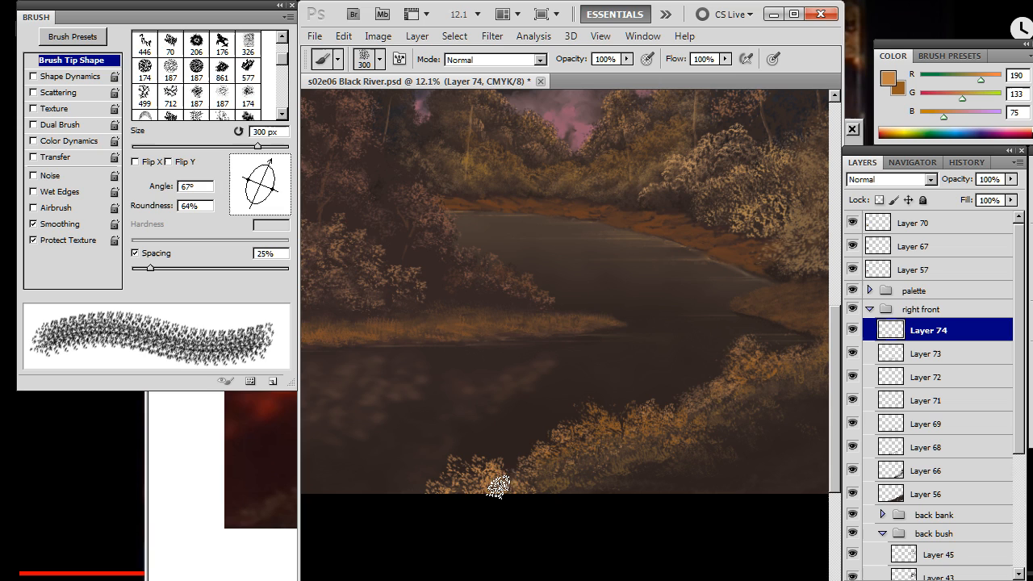
{"action": "key", "text": "e"}
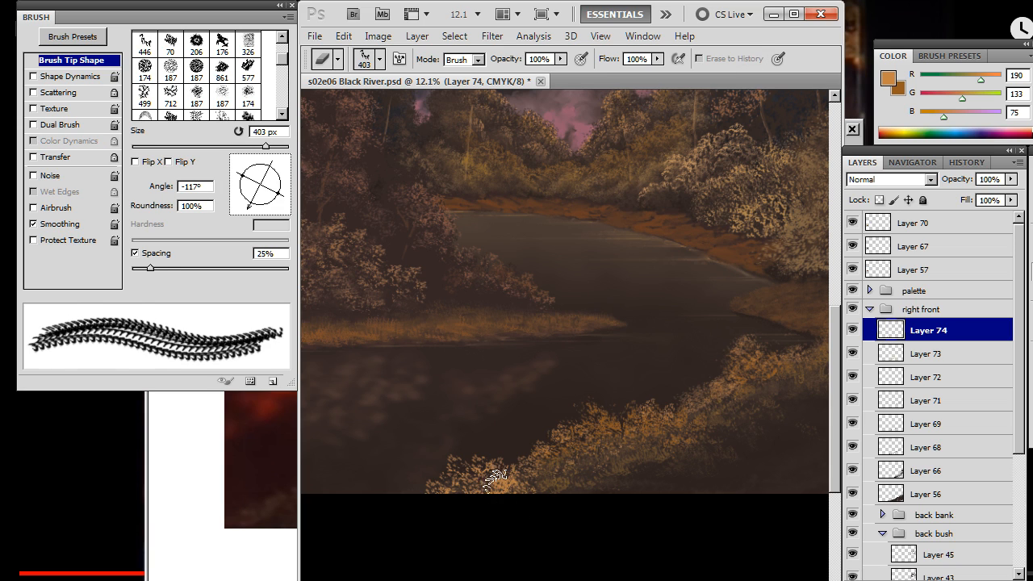
{"action": "key", "text": "b"}
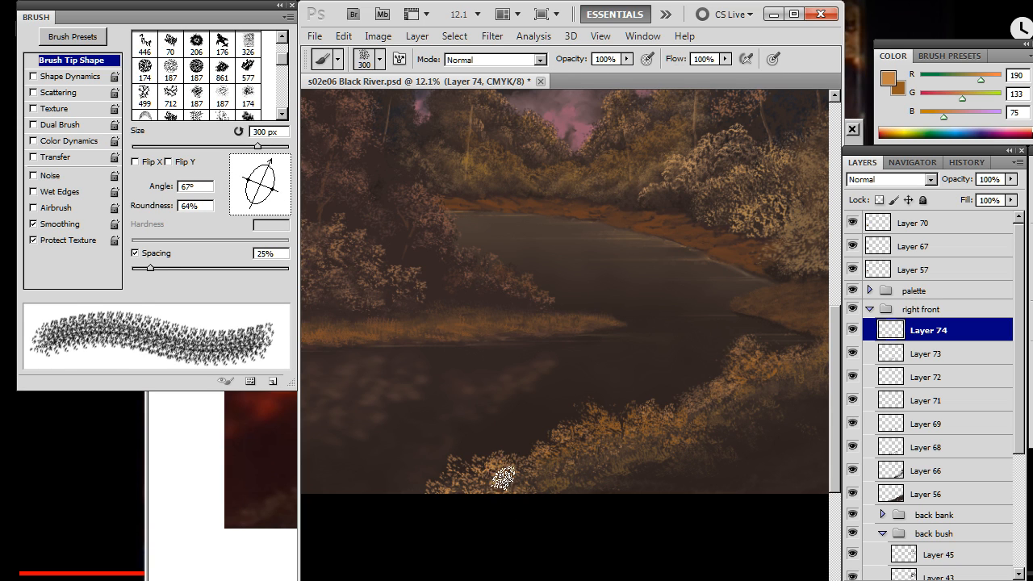
{"action": "key", "text": "e"}
{"action": "key", "text": "b"}
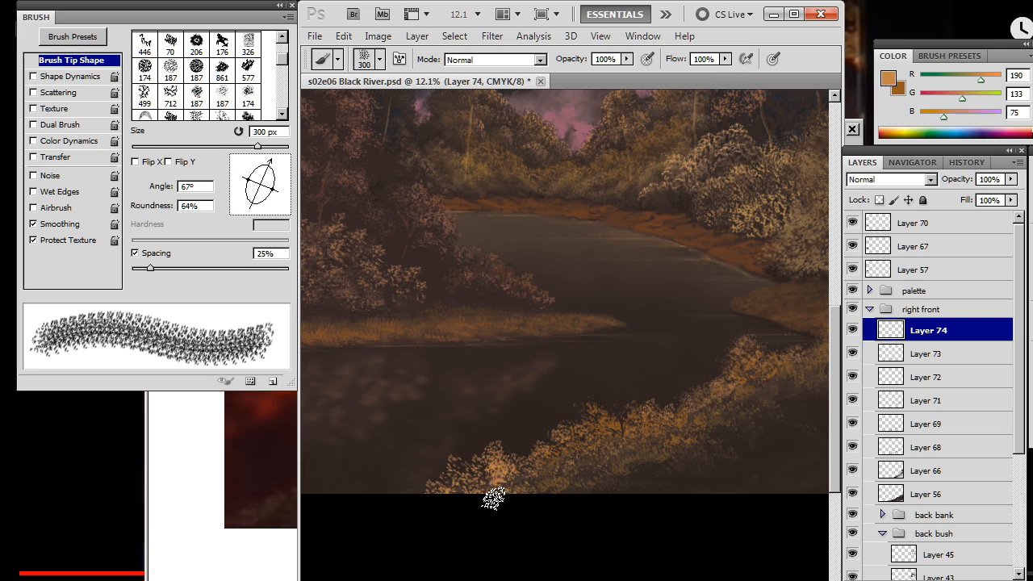
{"action": "key", "text": "e"}
{"action": "left_click_drag", "start_coordinate": [487, 482], "coordinate": [497, 485]}
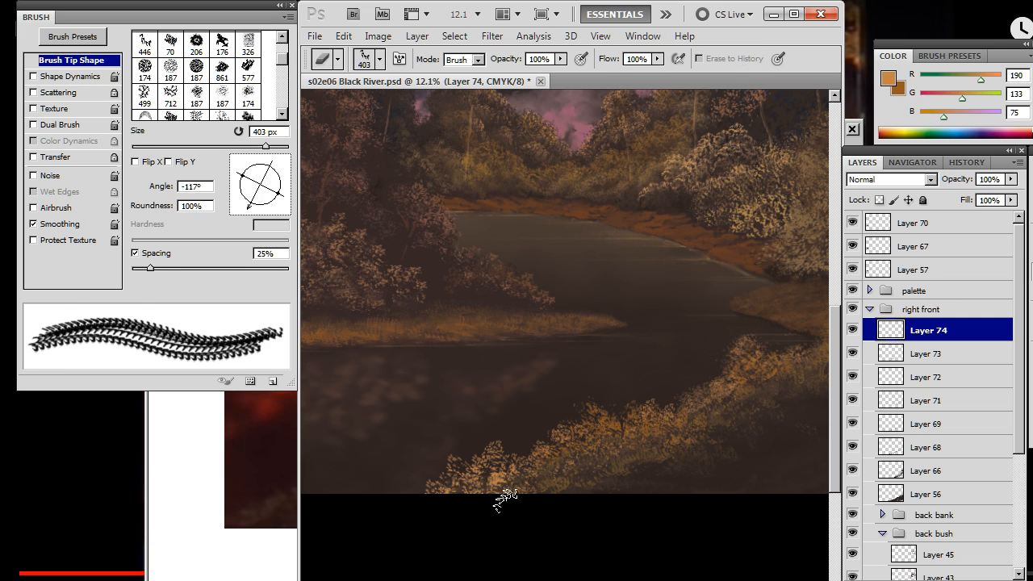
Extend the clump's left edge along the canvas's lower border with the leaf tip at 147° and erase gaps in it
{"action": "key", "text": "b"}
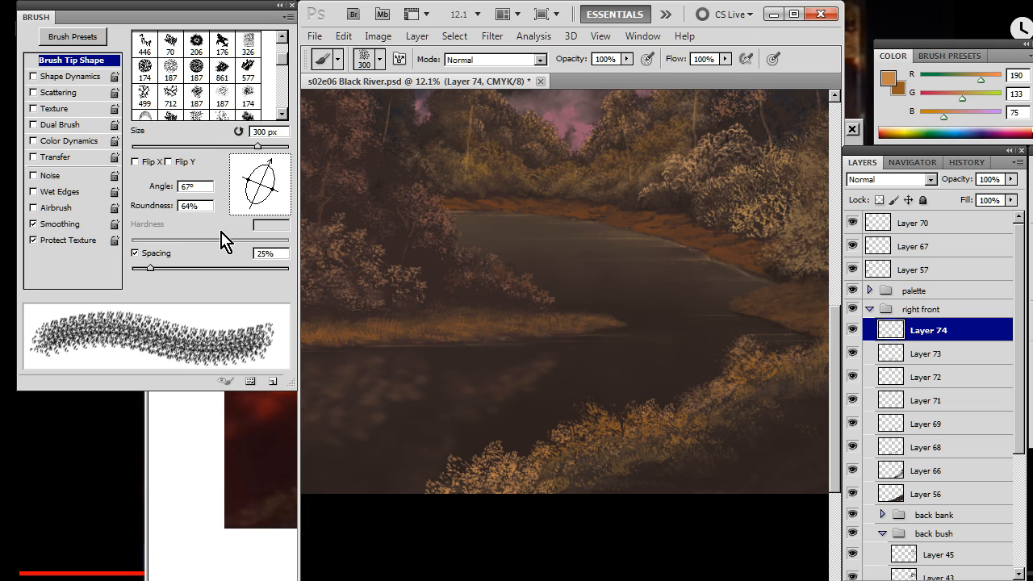
{"action": "left_click_drag", "start_coordinate": [262, 170], "coordinate": [243, 173]}
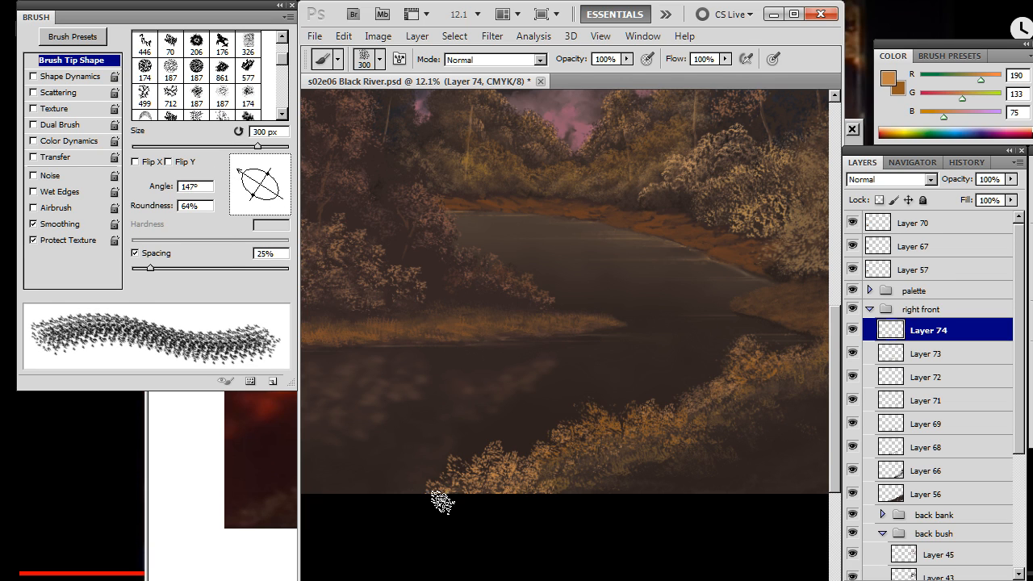
{"action": "key", "text": "e"}
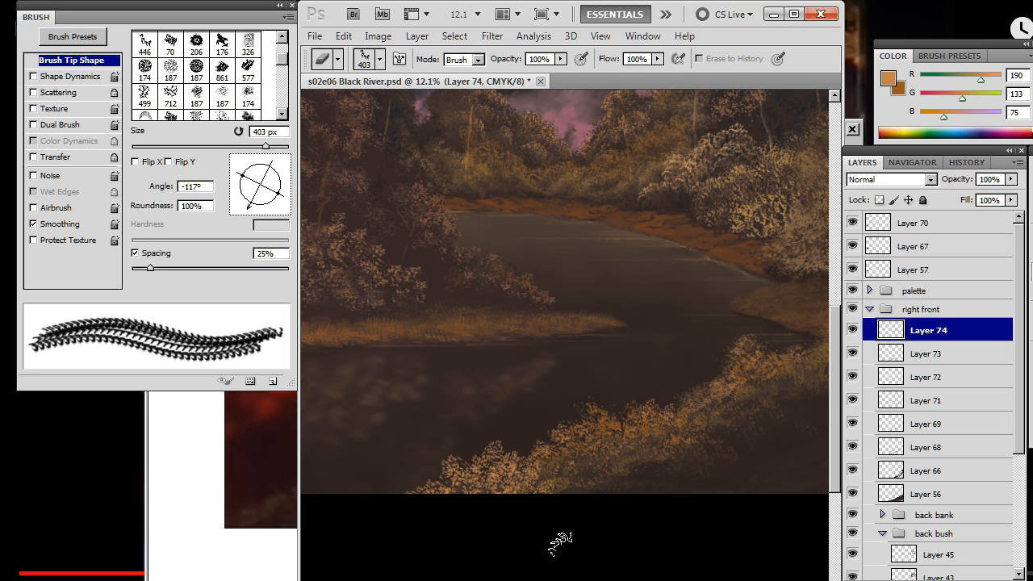
{"action": "key", "text": "z"}
{"action": "left_click", "coordinate": [621, 342], "text": "alt"}
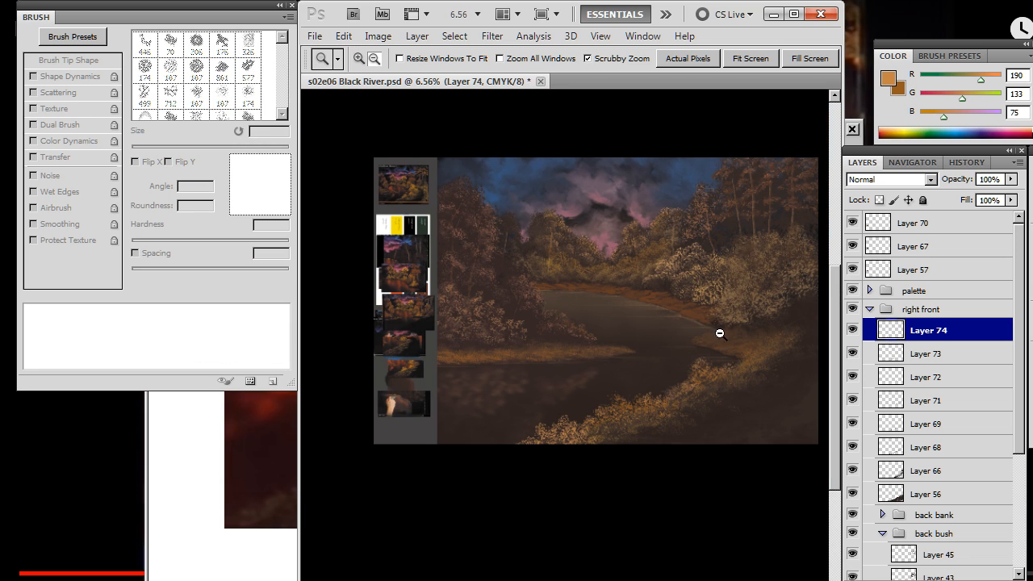
Switch to the Bob Ross Black River video, play it through the right-bank grass highlights, and pause it there
{"action": "left_click_drag", "start_coordinate": [686, 386], "coordinate": [658, 391]}
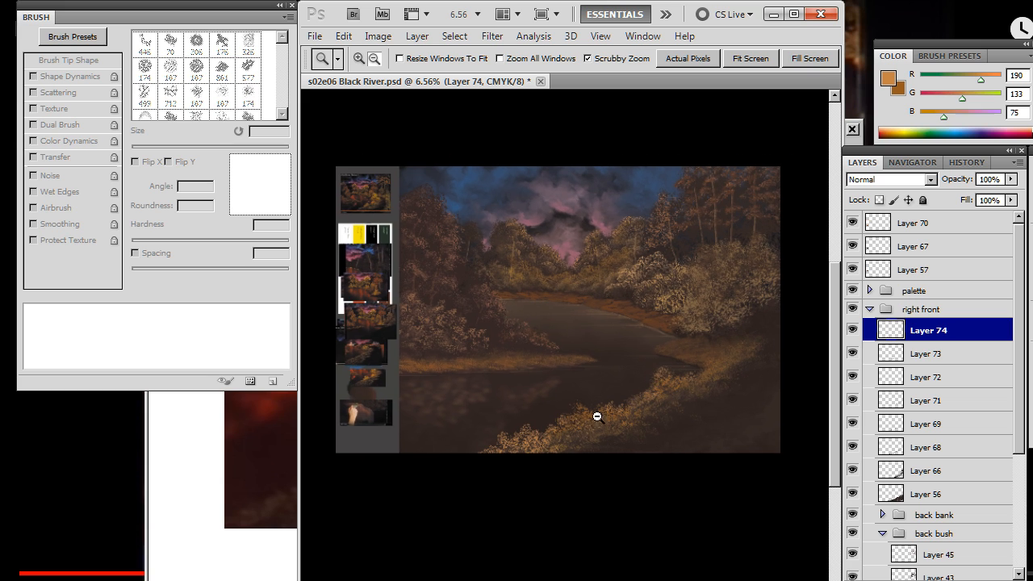
{"action": "key", "text": "alt+Tab"}
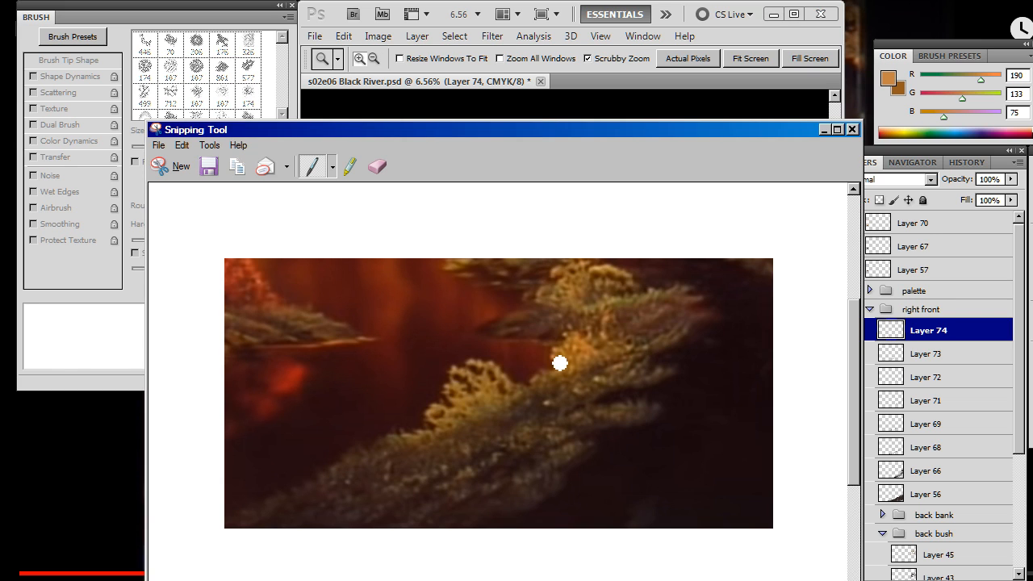
{"action": "key", "text": "alt+Tab"}
{"action": "key", "text": "alt+Tab"}
{"action": "key", "text": "Tab"}
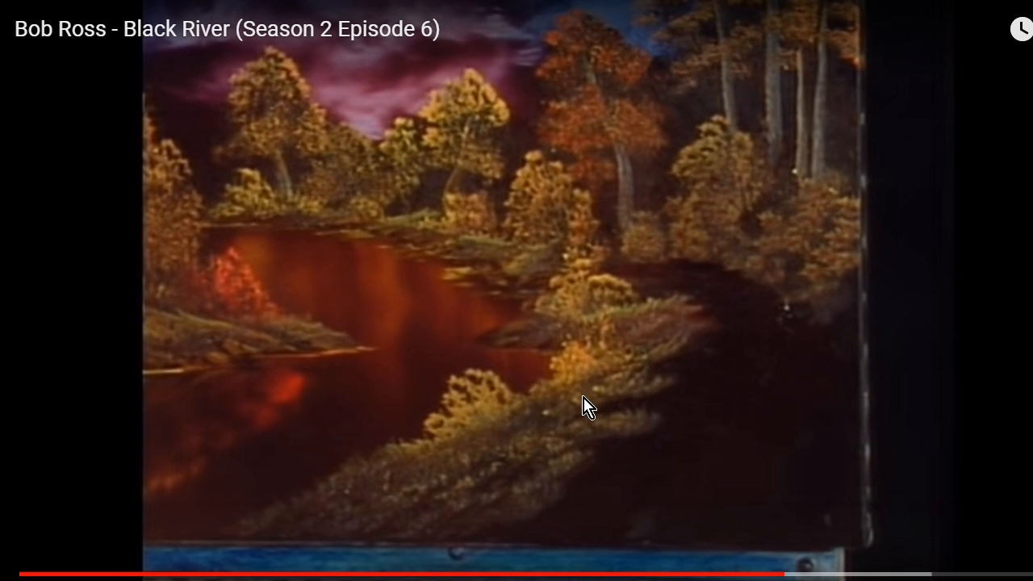
{"action": "left_click", "coordinate": [587, 408]}
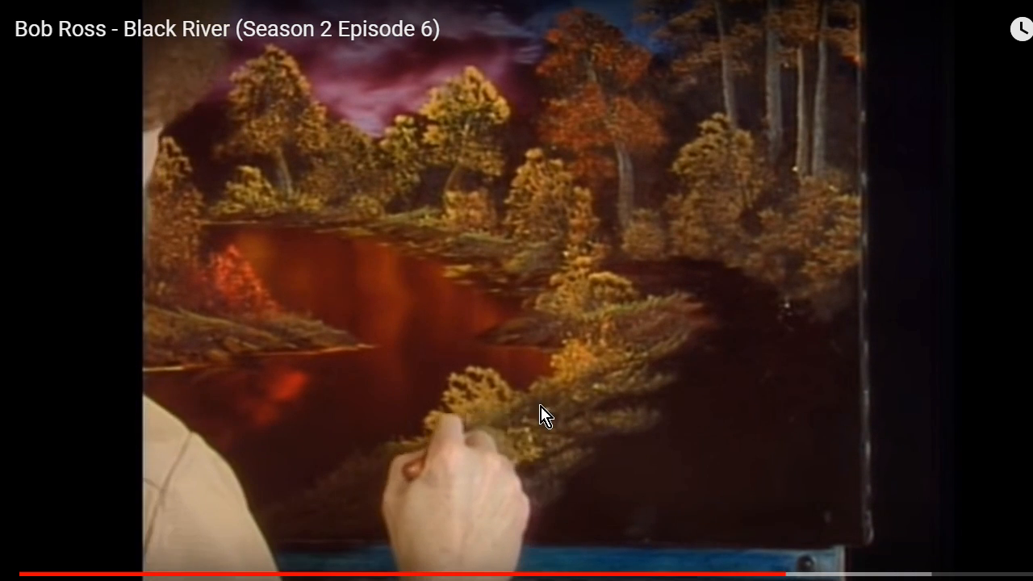
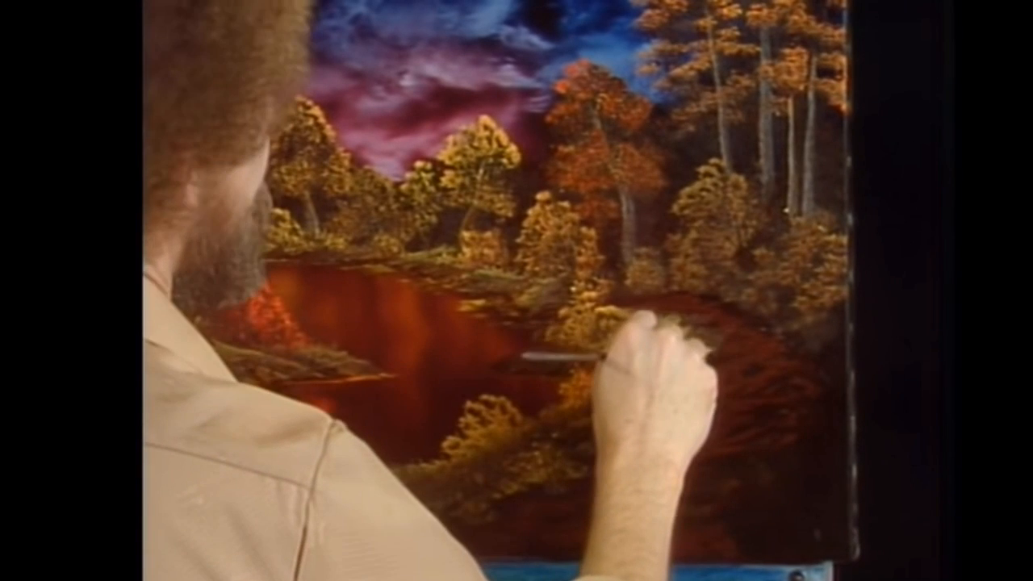
{"action": "mouse_move", "coordinate": [815, 235]}
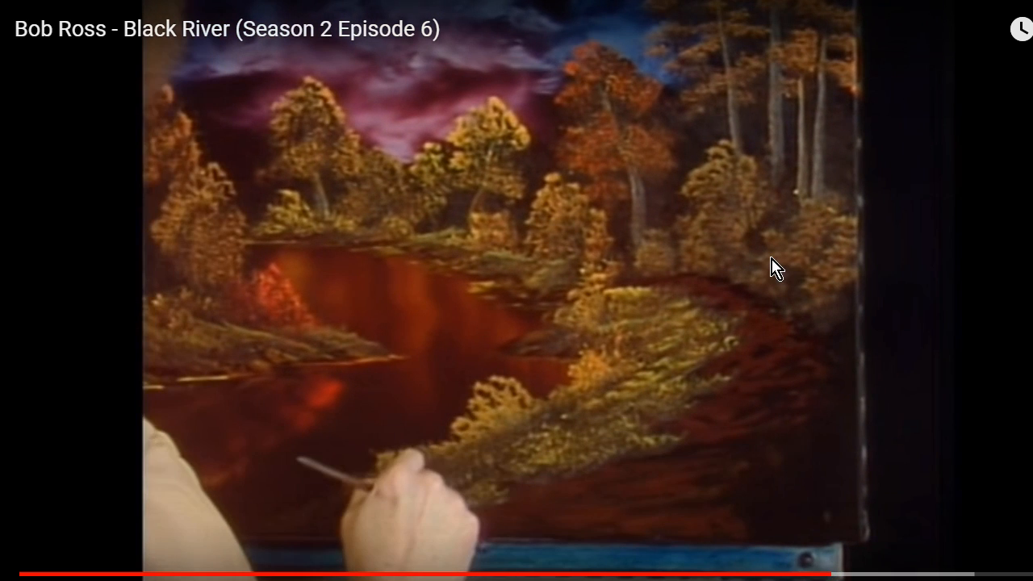
{"action": "left_click", "coordinate": [787, 284]}
Capture a new Snipping Tool snip of the paused video frame showing the highlighted right bank and dark foreground
{"action": "key", "text": "alt+Tab"}
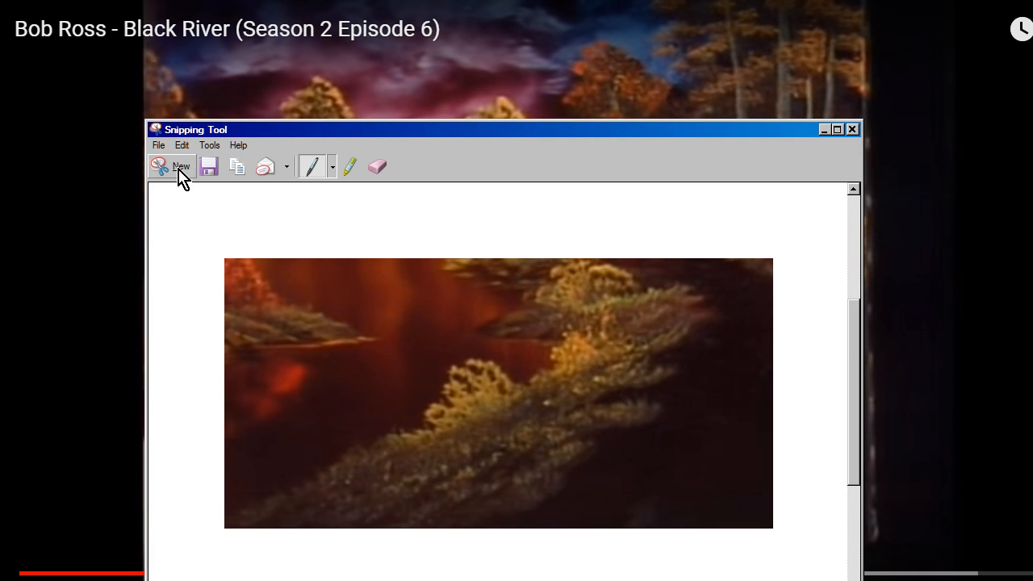
{"action": "left_click", "coordinate": [181, 167]}
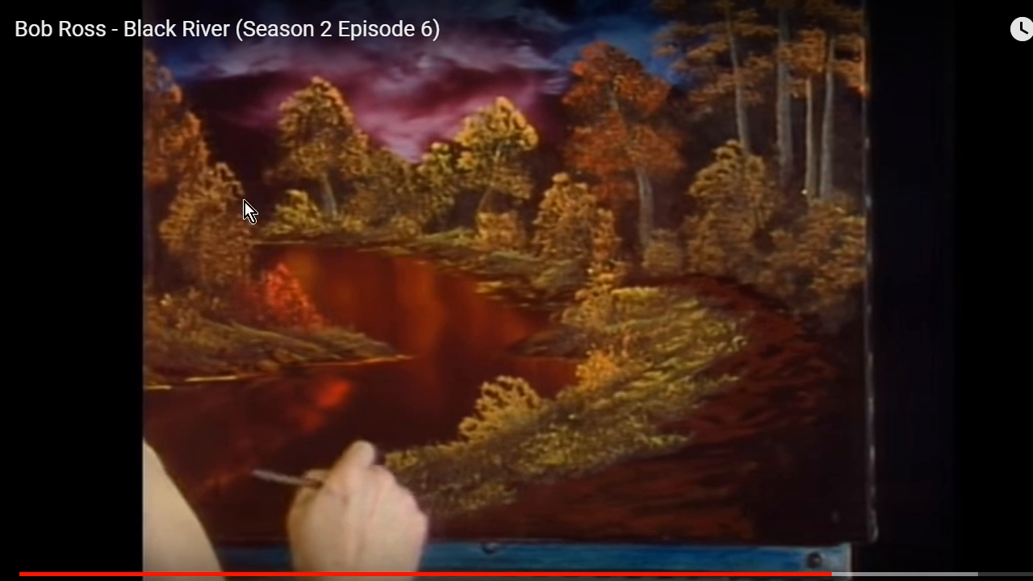
{"action": "left_click_drag", "start_coordinate": [393, 209], "coordinate": [974, 579]}
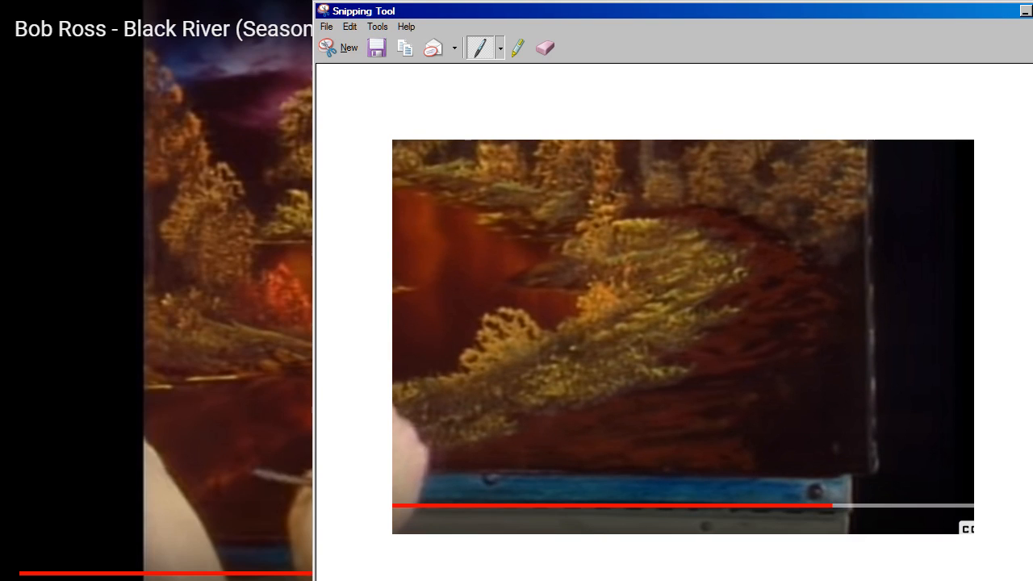
{"action": "key", "text": "alt+Tab"}
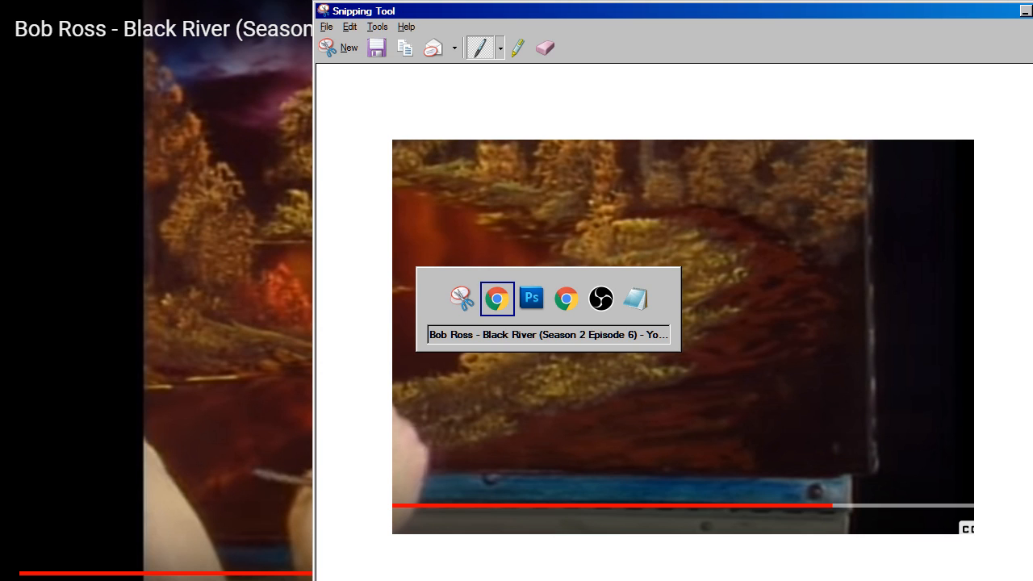
Return to Photoshop, paste the snip above Layer 70, and place it in the reference column below the previous bank snip
{"action": "key", "text": "alt+Tab"}
{"action": "left_click", "coordinate": [920, 222]}
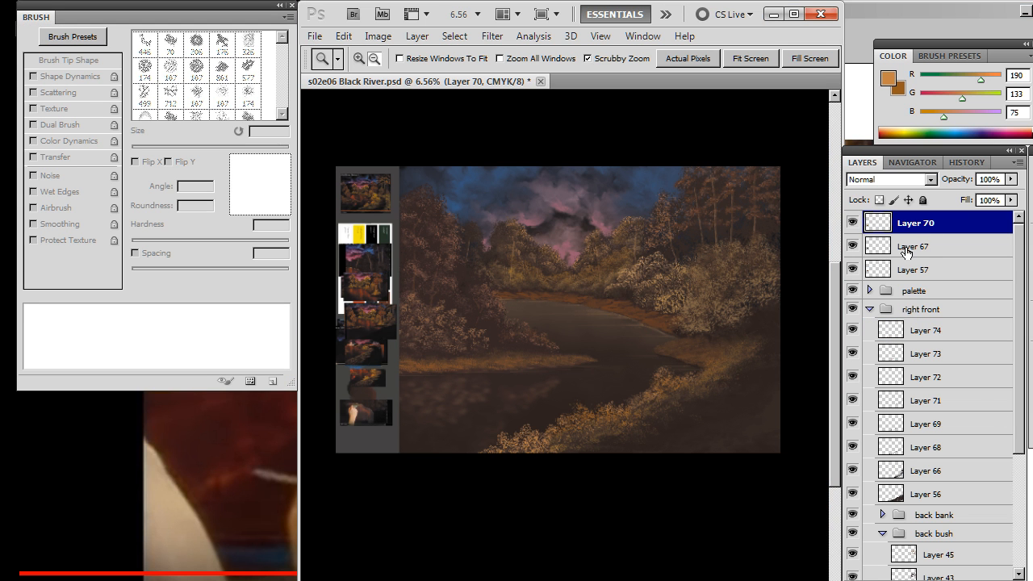
{"action": "left_click_drag", "start_coordinate": [526, 421], "coordinate": [581, 371]}
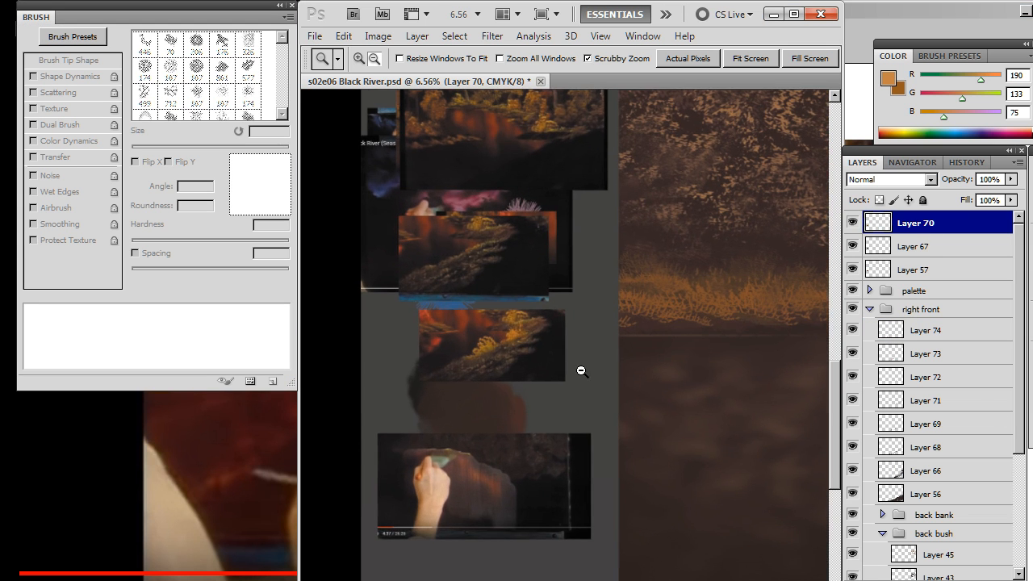
{"action": "key", "text": "ctrl+v"}
{"action": "key", "text": "v"}
{"action": "left_click_drag", "start_coordinate": [563, 476], "coordinate": [524, 492]}
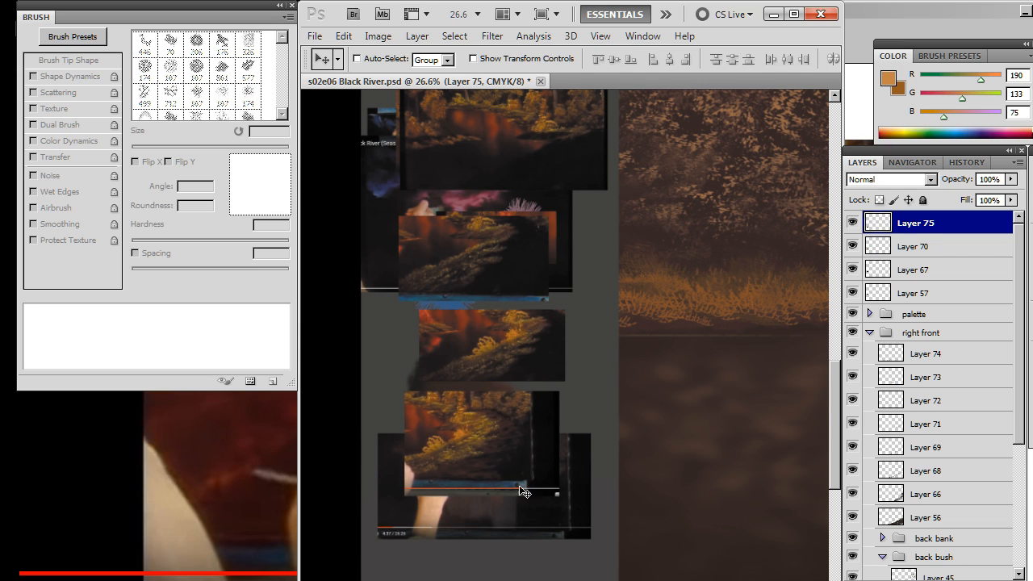
Add a new layer above Layer 74 in the right front group and sample dark brown (55, 40, 38) from the new reference
{"action": "left_click", "coordinate": [924, 356]}
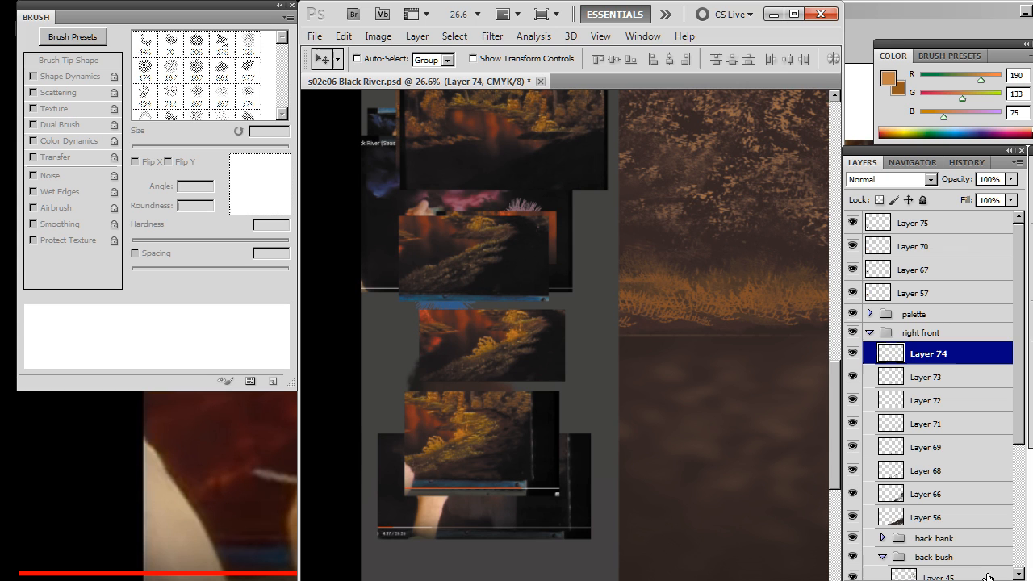
{"action": "key", "text": "ctrl+shift+alt+n"}
{"action": "key", "text": "z"}
{"action": "left_click", "coordinate": [782, 443], "text": "alt"}
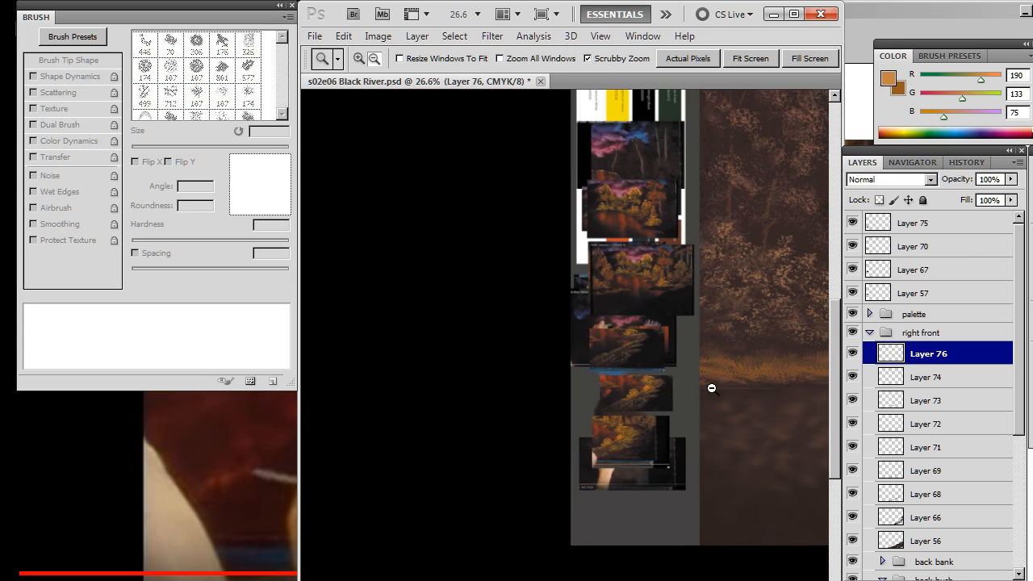
{"action": "mouse_move", "coordinate": [710, 388]}
{"action": "left_mouse_down"}
{"action": "mouse_move", "coordinate": [484, 295]}
{"action": "mouse_move", "coordinate": [503, 350]}
{"action": "mouse_move", "coordinate": [501, 438]}
{"action": "mouse_move", "coordinate": [578, 430]}
{"action": "mouse_move", "coordinate": [627, 410]}
{"action": "mouse_move", "coordinate": [608, 427]}
{"action": "mouse_move", "coordinate": [667, 468]}
{"action": "mouse_move", "coordinate": [623, 443]}
{"action": "mouse_move", "coordinate": [708, 422]}
{"action": "mouse_move", "coordinate": [484, 360]}
{"action": "mouse_move", "coordinate": [646, 370]}
{"action": "left_mouse_up"}
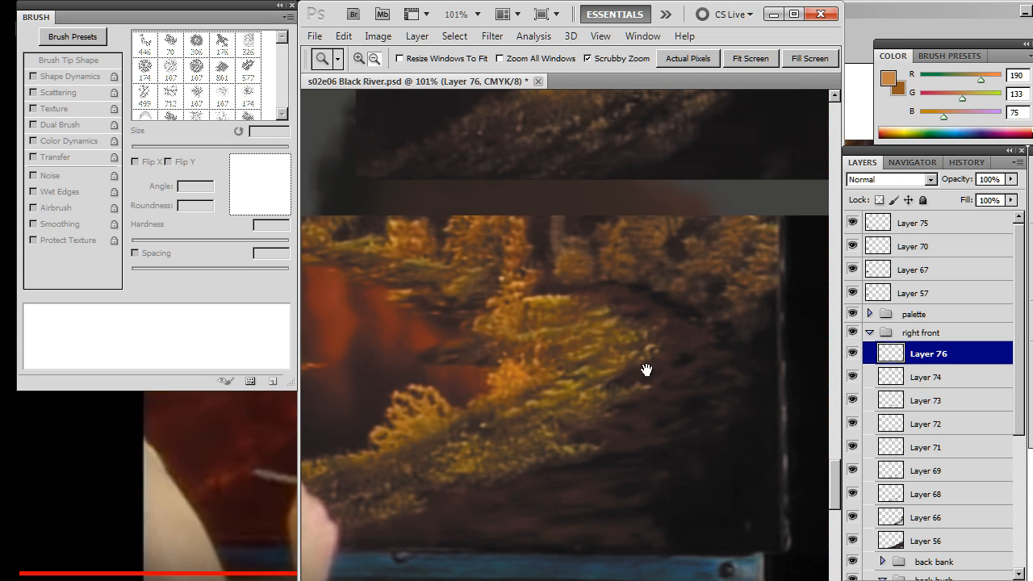
{"action": "key", "text": "b"}
{"action": "left_click", "coordinate": [524, 450], "text": "alt"}
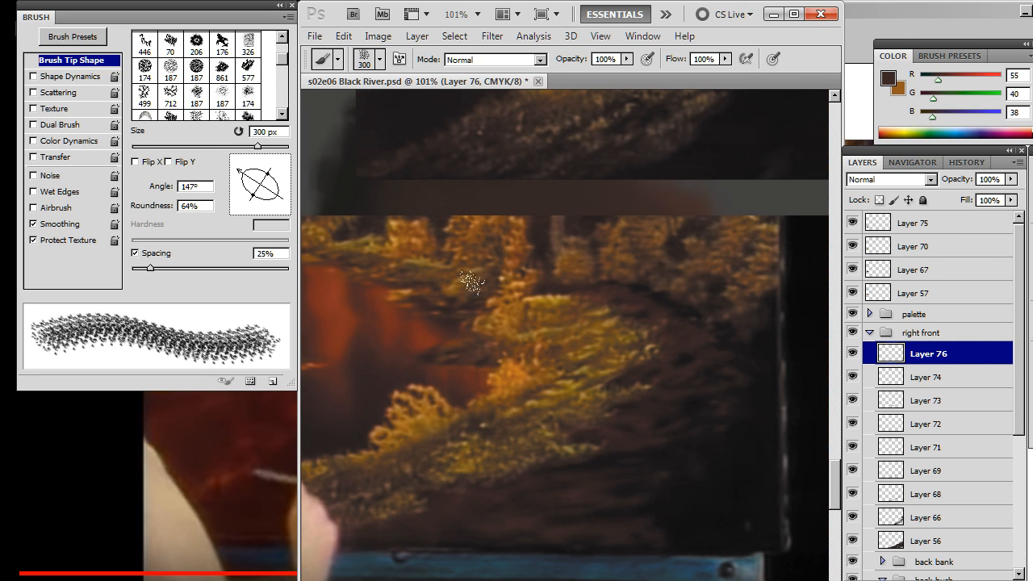
Choose the 70 px textured brush tip and rotate it to 20° for work on the right foreground bank
{"action": "right_click", "coordinate": [549, 279]}
{"action": "left_click", "coordinate": [795, 476]}
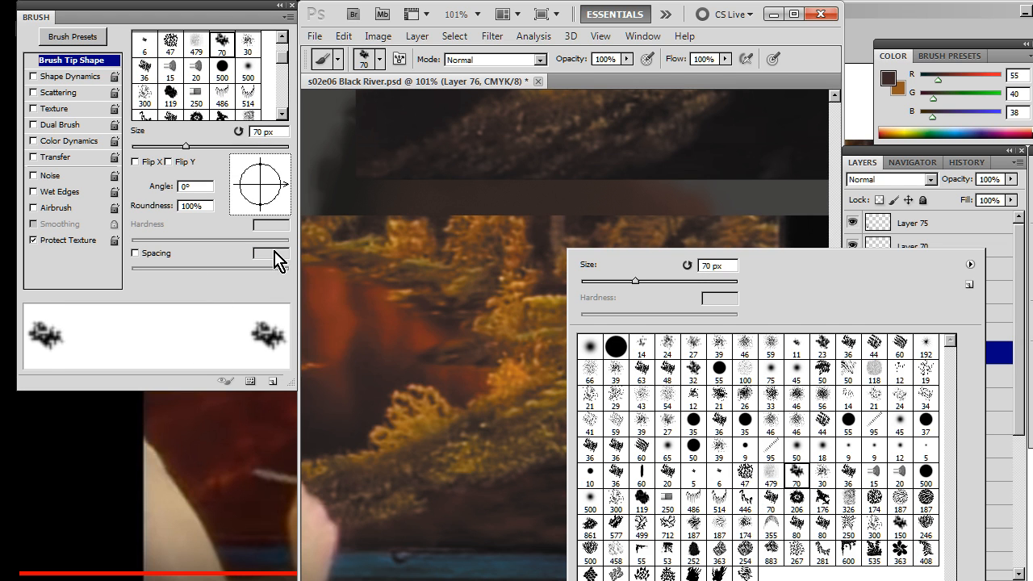
{"action": "key", "text": "Return"}
{"action": "key", "text": "z"}
{"action": "left_click", "coordinate": [601, 391], "text": "alt"}
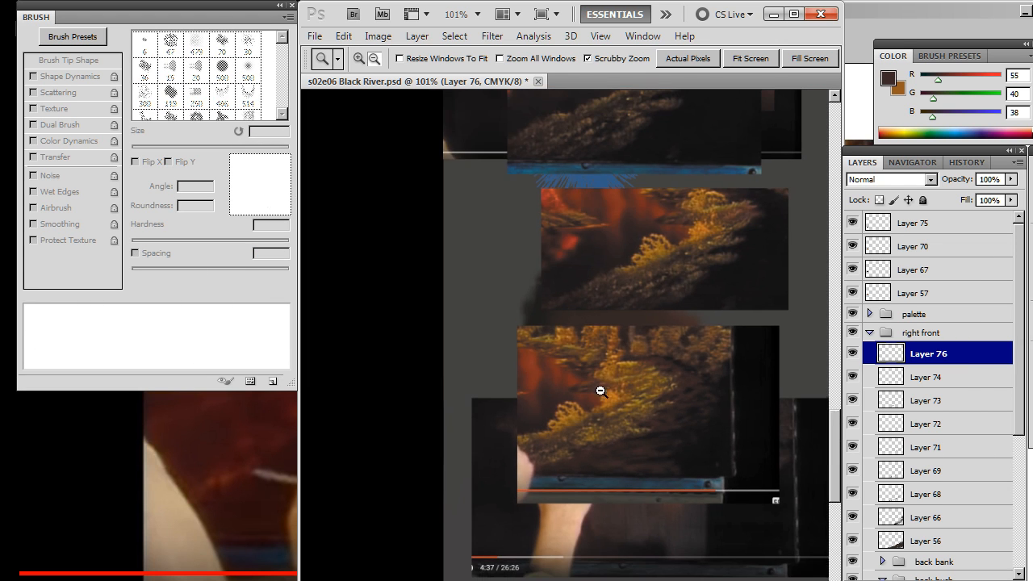
{"action": "mouse_move", "coordinate": [600, 391]}
{"action": "left_mouse_down"}
{"action": "mouse_move", "coordinate": [394, 322]}
{"action": "mouse_move", "coordinate": [244, 341]}
{"action": "mouse_move", "coordinate": [401, 267]}
{"action": "mouse_move", "coordinate": [621, 323]}
{"action": "mouse_move", "coordinate": [411, 332]}
{"action": "mouse_move", "coordinate": [465, 362]}
{"action": "mouse_move", "coordinate": [500, 347]}
{"action": "left_mouse_up"}
{"action": "key", "text": "b"}
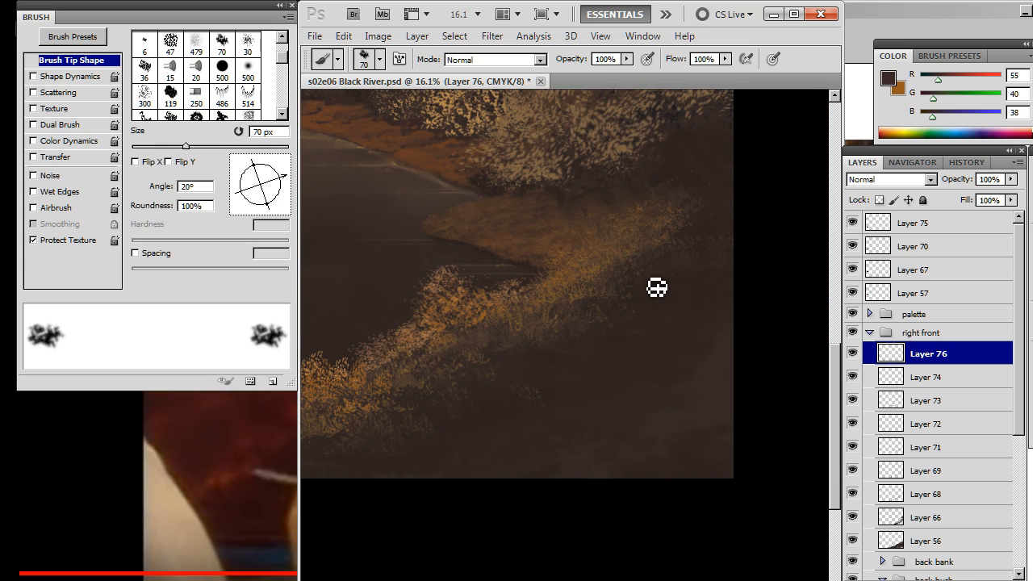
Sample dark brown (51, 41, 37) and paint the ground along the canvas's right edge with a 150 px tip at 24° and 60% roundness
{"action": "left_click", "coordinate": [686, 340], "text": "alt"}
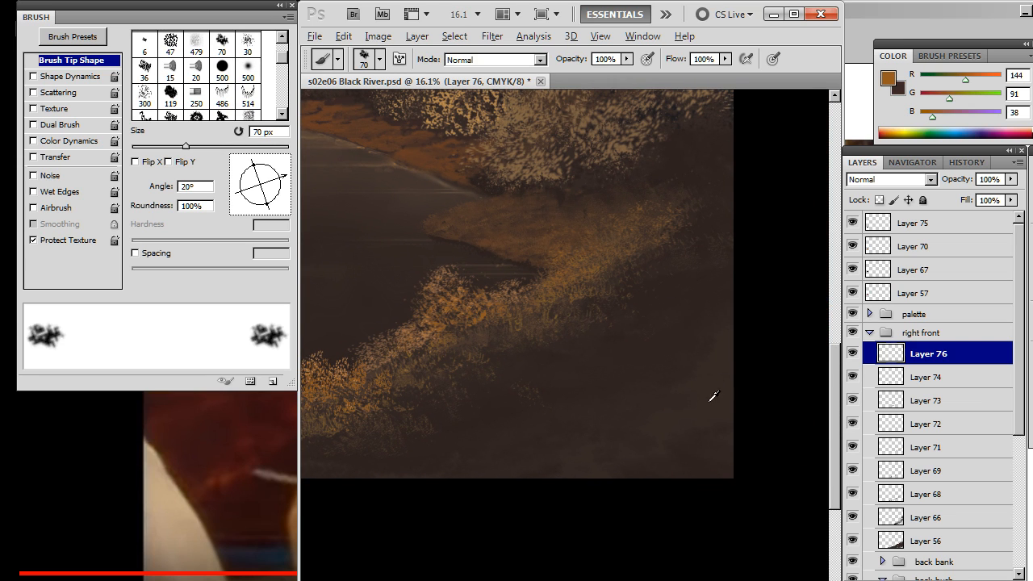
{"action": "left_click", "coordinate": [690, 362], "text": "alt"}
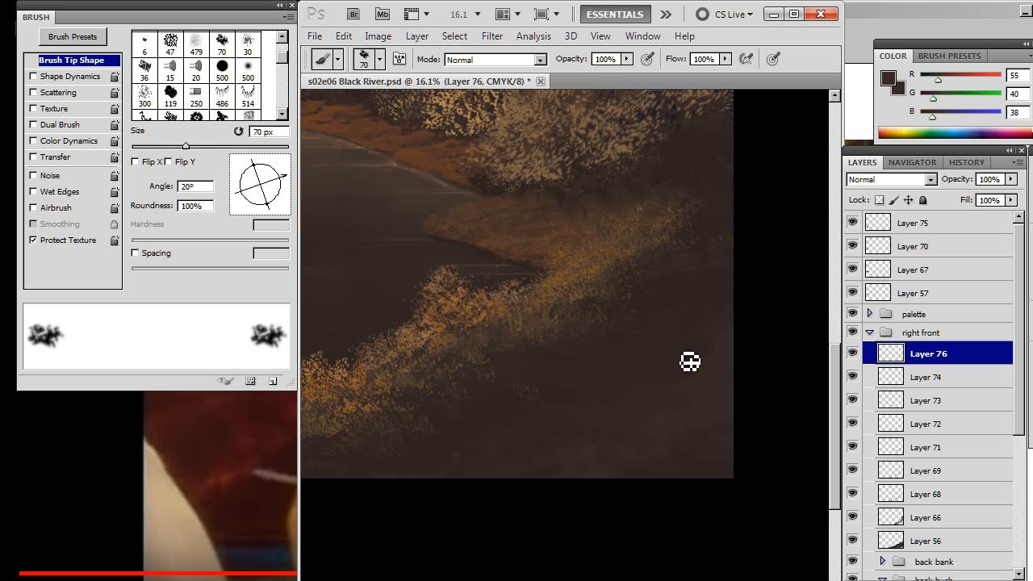
{"action": "mouse_move", "coordinate": [665, 339]}
{"action": "left_mouse_down"}
{"action": "mouse_move", "coordinate": [646, 344]}
{"action": "mouse_move", "coordinate": [663, 340]}
{"action": "left_mouse_up"}
{"action": "left_click", "coordinate": [713, 401], "text": "alt"}
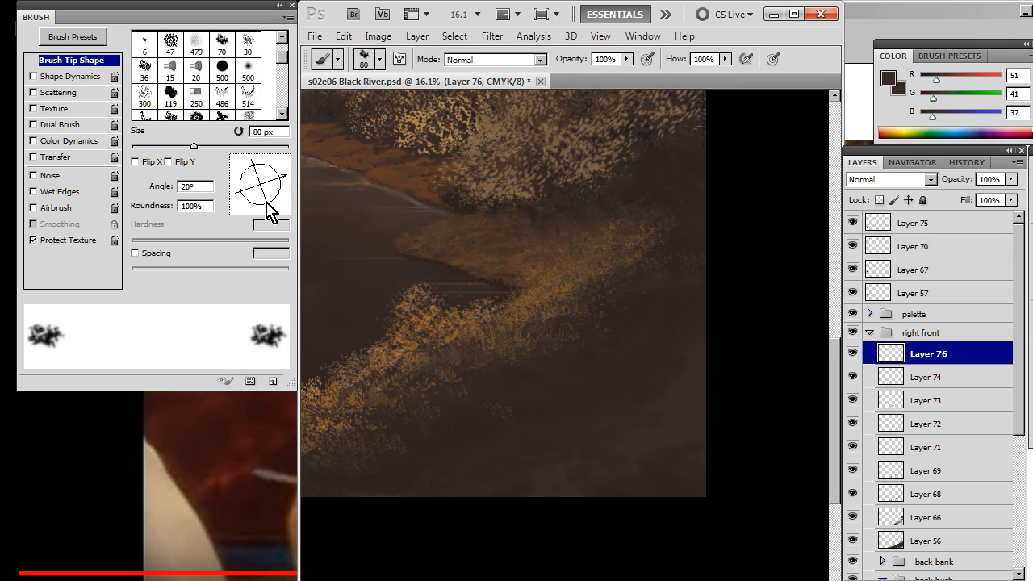
{"action": "left_click_drag", "start_coordinate": [269, 212], "coordinate": [289, 187]}
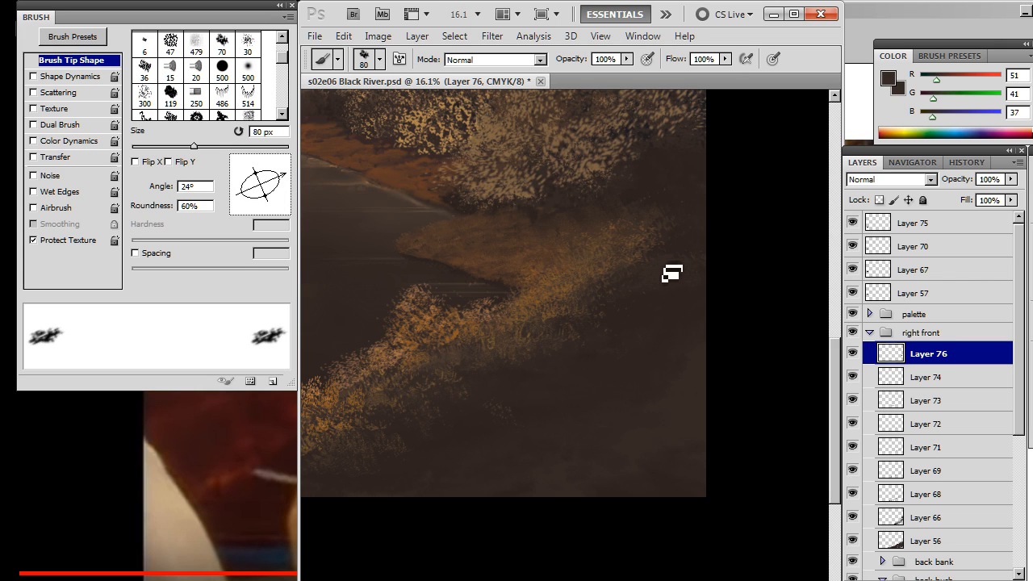
{"action": "key", "text": "bracketright"}
{"action": "key", "text": "bracketright"}
{"action": "key", "text": "bracketright"}
{"action": "key", "text": "bracketright"}
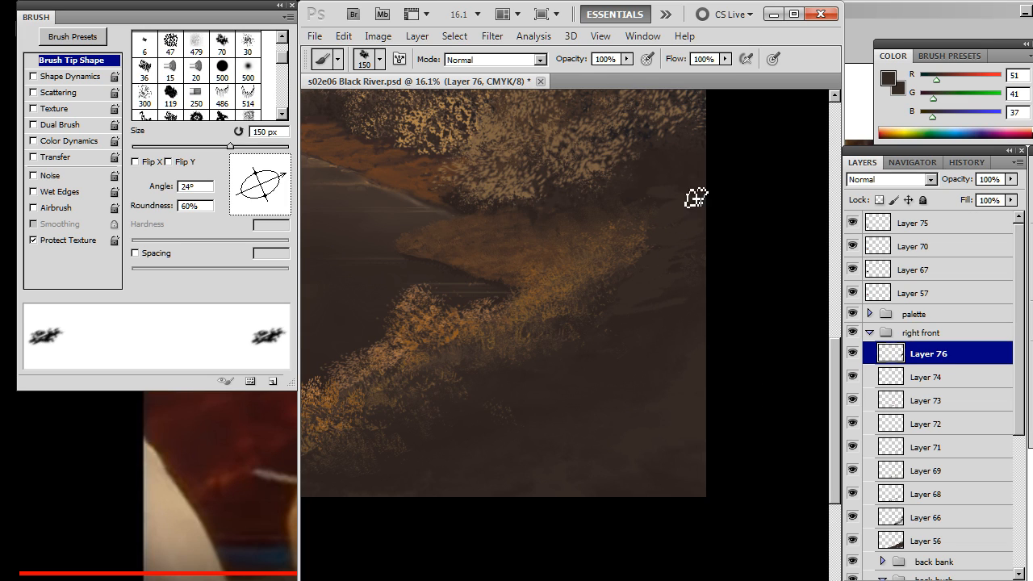
Smudge the dark ground right of the ochre bushes with the 70 px textured tip enlarged to 90 px
{"action": "key", "text": "r"}
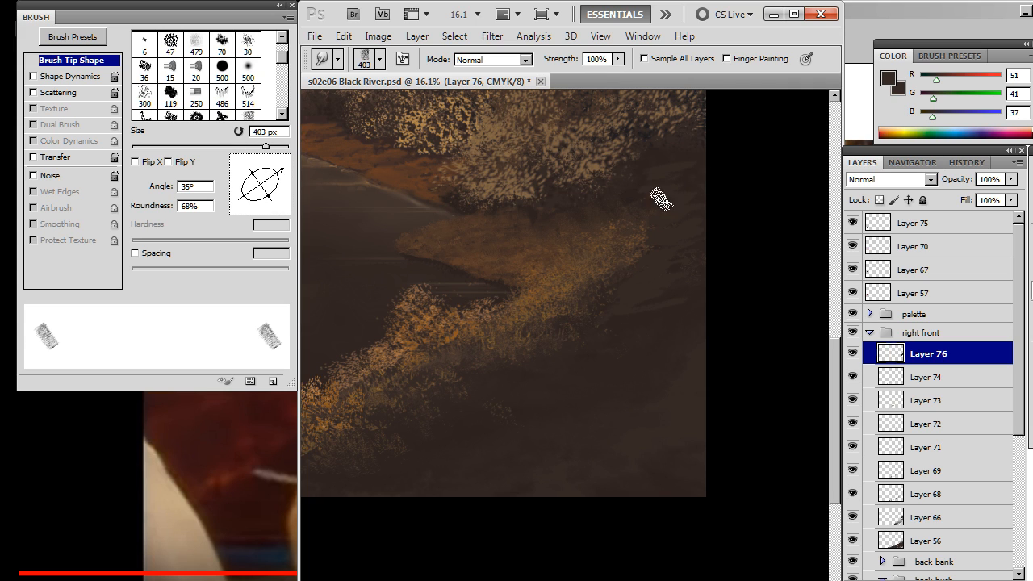
{"action": "right_click", "coordinate": [599, 215]}
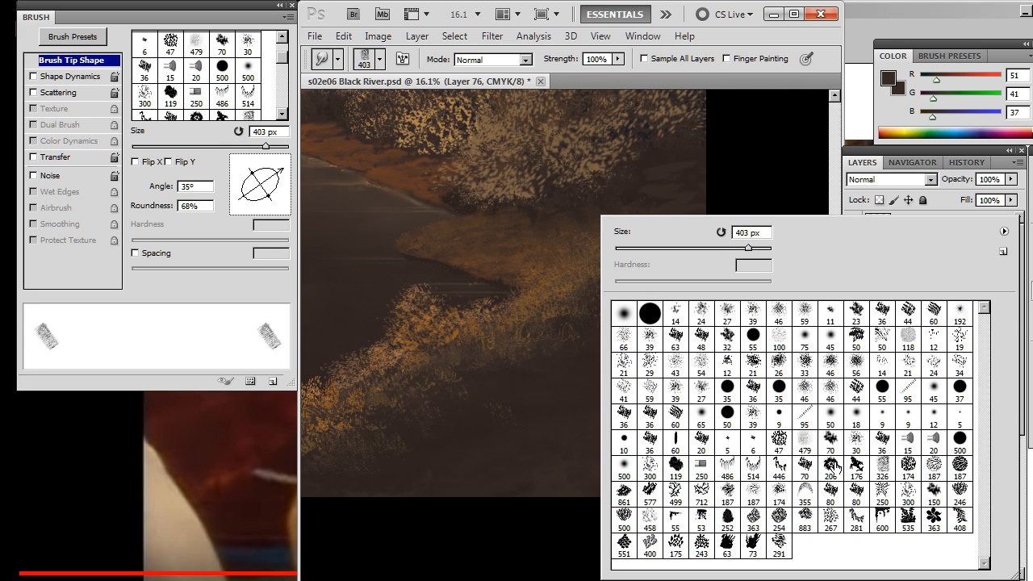
{"action": "left_click", "coordinate": [856, 466]}
{"action": "left_click", "coordinate": [830, 442]}
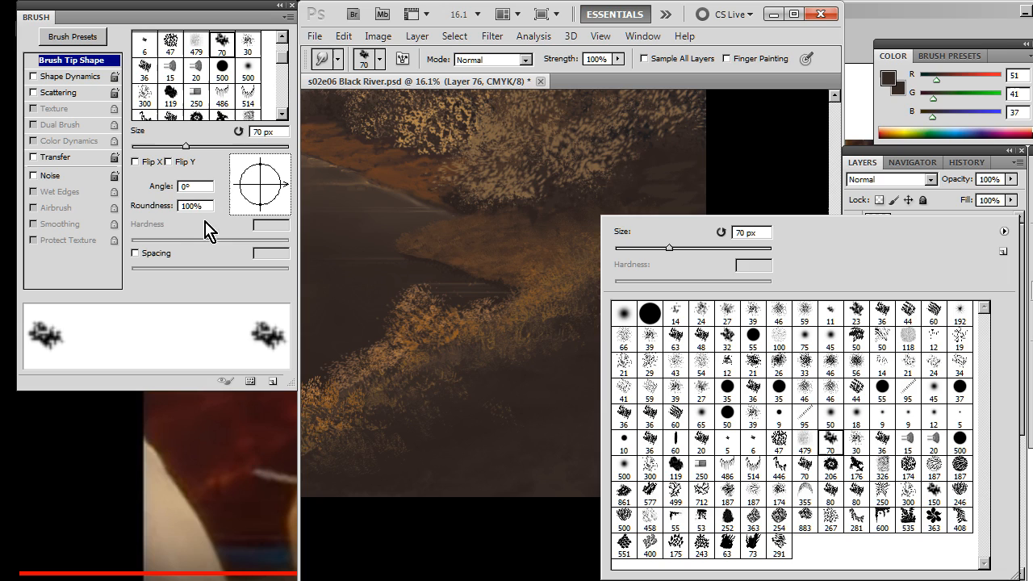
{"action": "key", "text": "Return"}
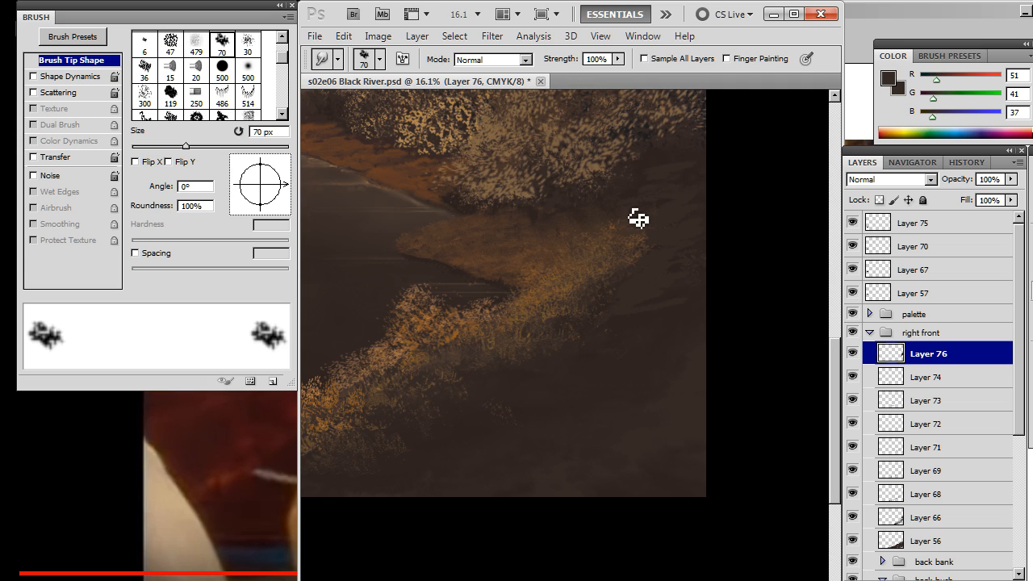
{"action": "key", "text": "bracketright"}
{"action": "key", "text": "bracketright"}
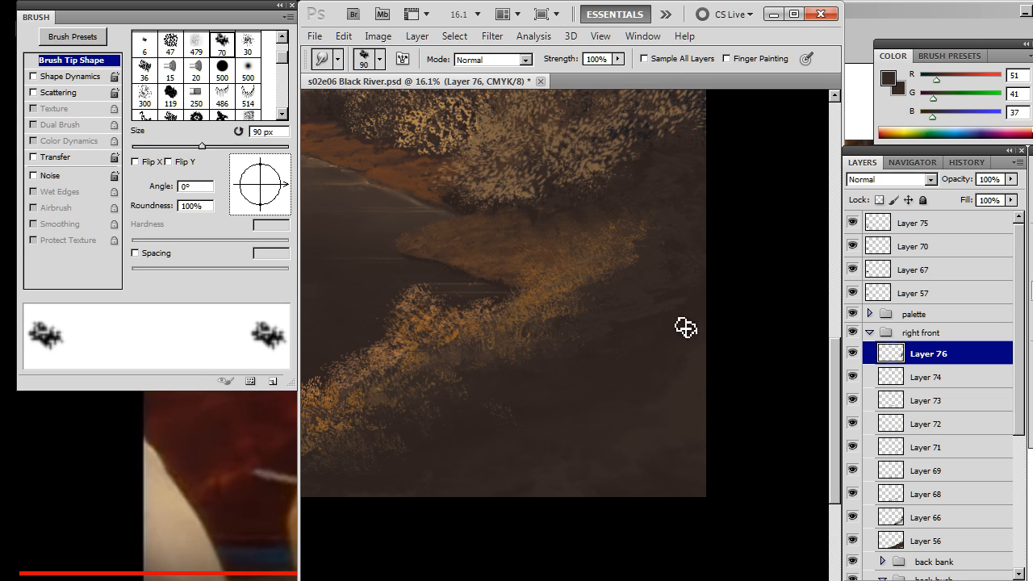
Refine the ground strokes between the ochre grass and the canvas's right edge with the 90 px Smudge tip
{"action": "key", "text": "z"}
{"action": "mouse_move", "coordinate": [700, 308]}
{"action": "left_mouse_down"}
{"action": "mouse_move", "coordinate": [778, 265]}
{"action": "mouse_move", "coordinate": [756, 256]}
{"action": "mouse_move", "coordinate": [638, 352]}
{"action": "mouse_move", "coordinate": [606, 358]}
{"action": "left_mouse_up"}
{"action": "key", "text": "r"}
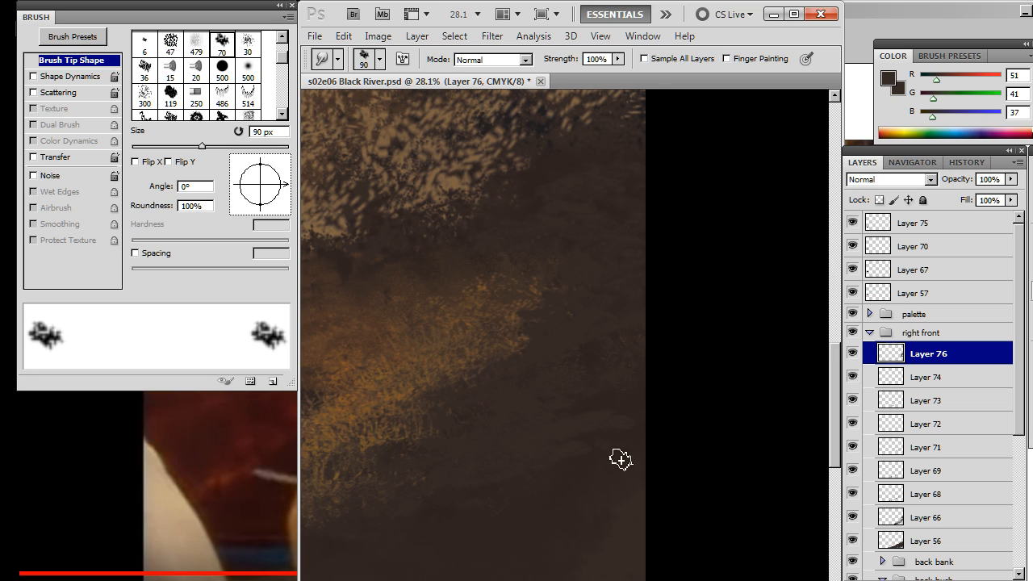
{"action": "left_click_drag", "start_coordinate": [563, 374], "coordinate": [509, 444]}
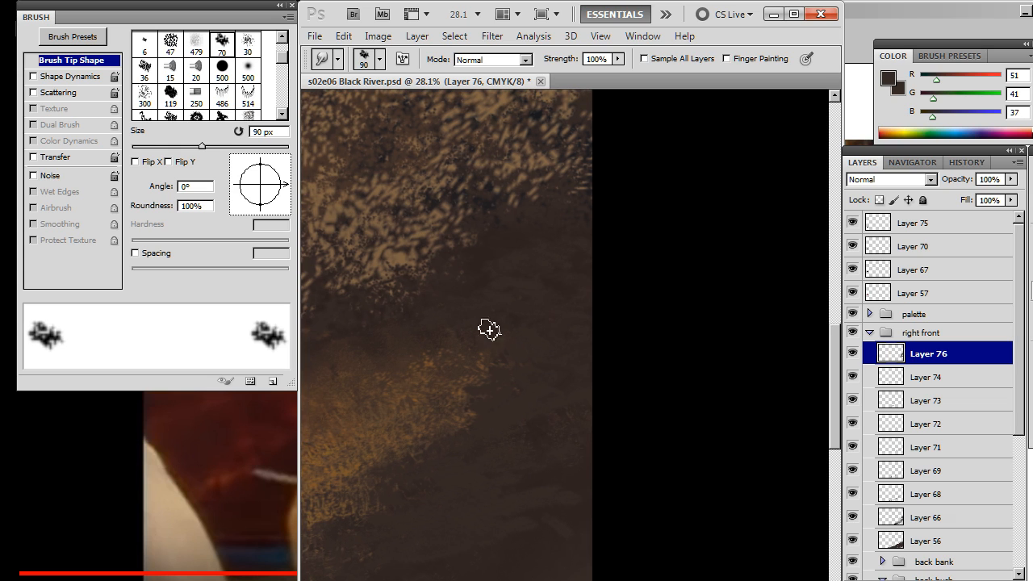
Soften the ground strokes near the canvas's right edge with the Eraser at 20% opacity, using a 250 px leaf tip at -117°
{"action": "key", "text": "e"}
{"action": "right_click", "coordinate": [490, 261]}
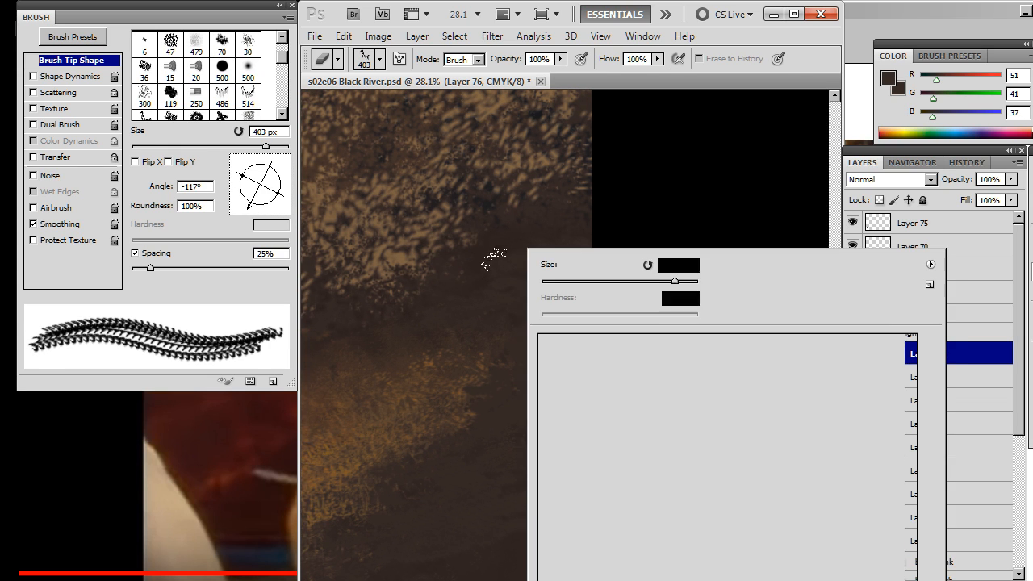
{"action": "key", "text": "Escape"}
{"action": "key", "text": "bracketleft"}
{"action": "key", "text": "bracketleft"}
{"action": "key", "text": "bracketleft"}
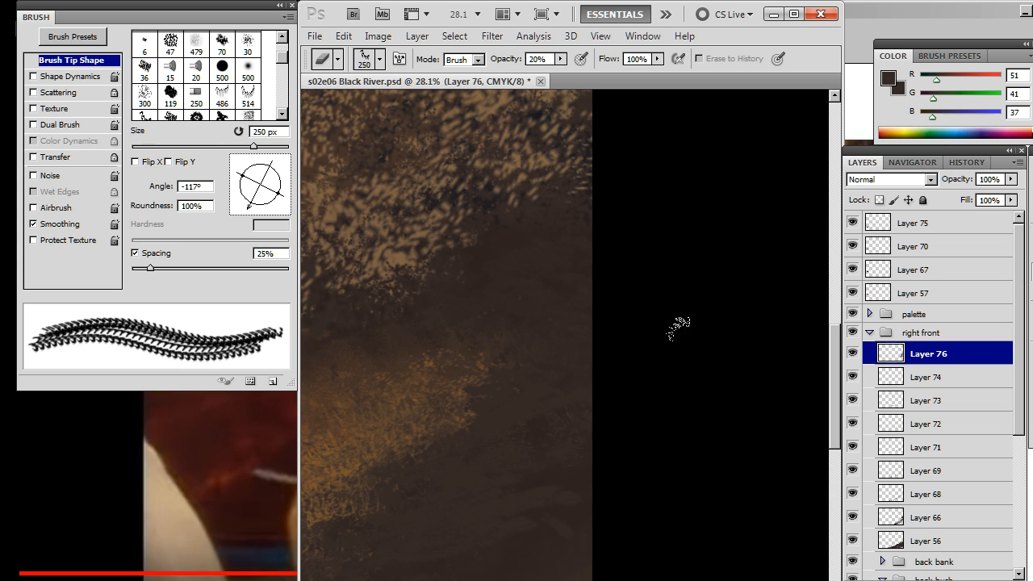
{"action": "left_click_drag", "start_coordinate": [667, 288], "coordinate": [662, 286]}
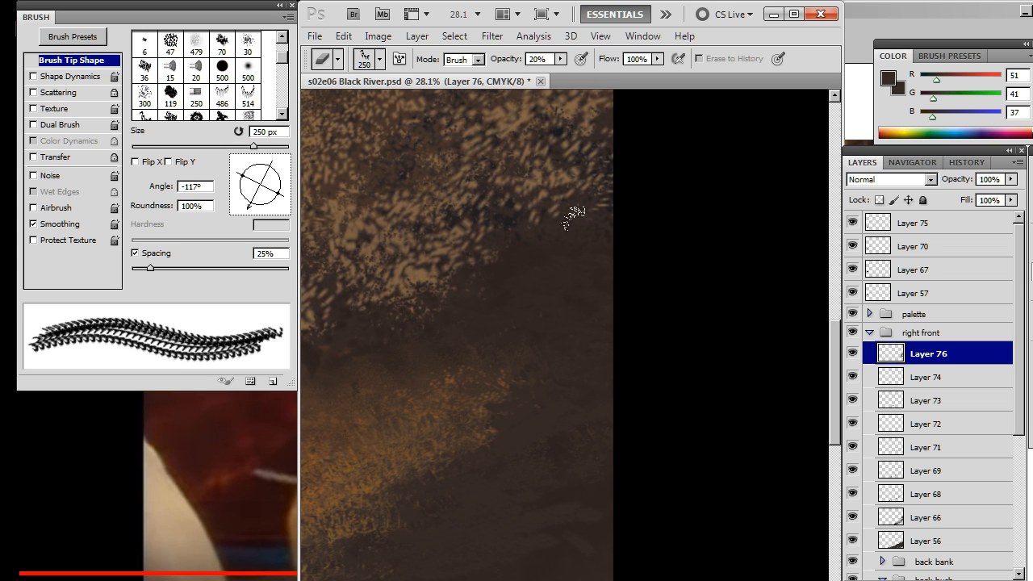
Smudge the dark ground below the ochre grass at 100% strength with the 90 px textured tip
{"action": "left_click", "coordinate": [623, 297], "text": "alt"}
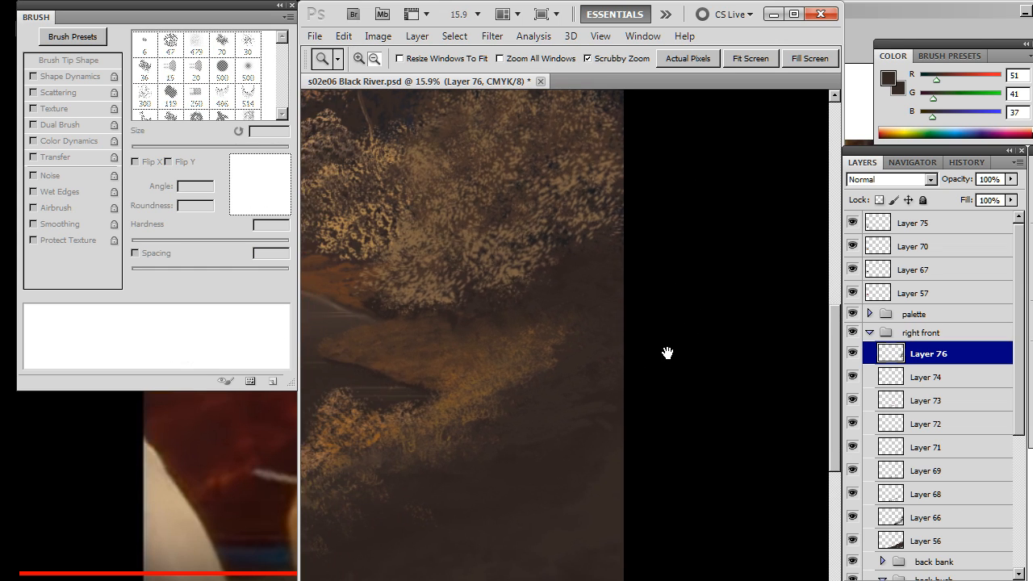
{"action": "left_click", "coordinate": [683, 360], "text": "alt"}
{"action": "left_click_drag", "start_coordinate": [519, 390], "coordinate": [643, 411]}
{"action": "key", "text": "r"}
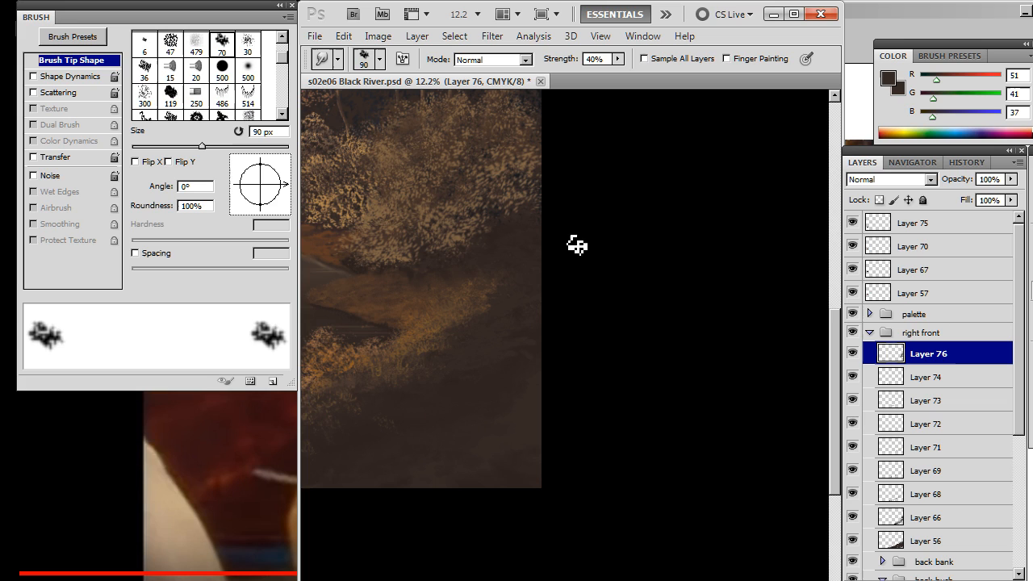
{"action": "key", "text": "0"}
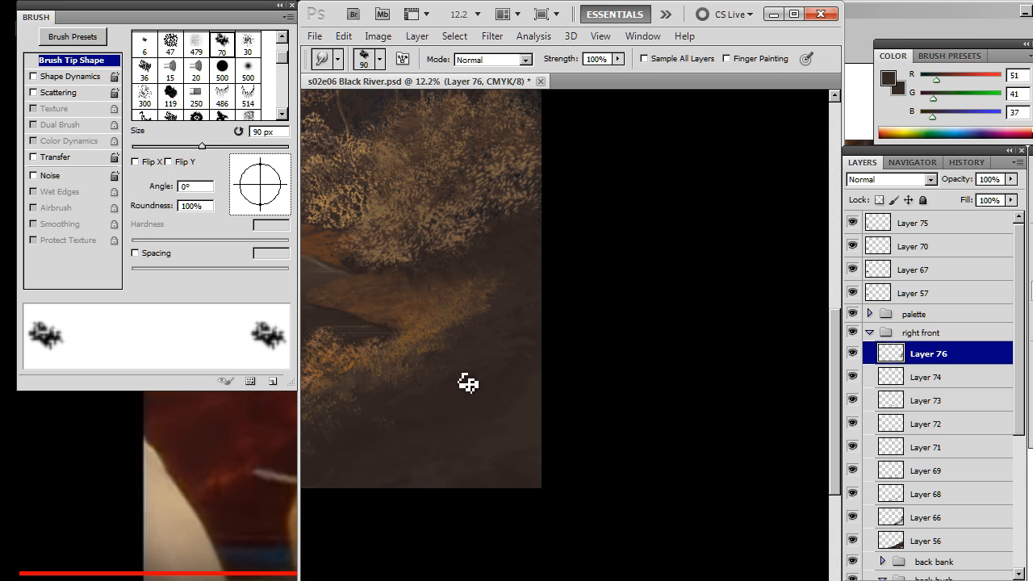
Paint dark brown ground along the lower edge of the ochre grass, enlarging the brush tip to 250 px and rotating it to 2°
{"action": "key", "text": "b"}
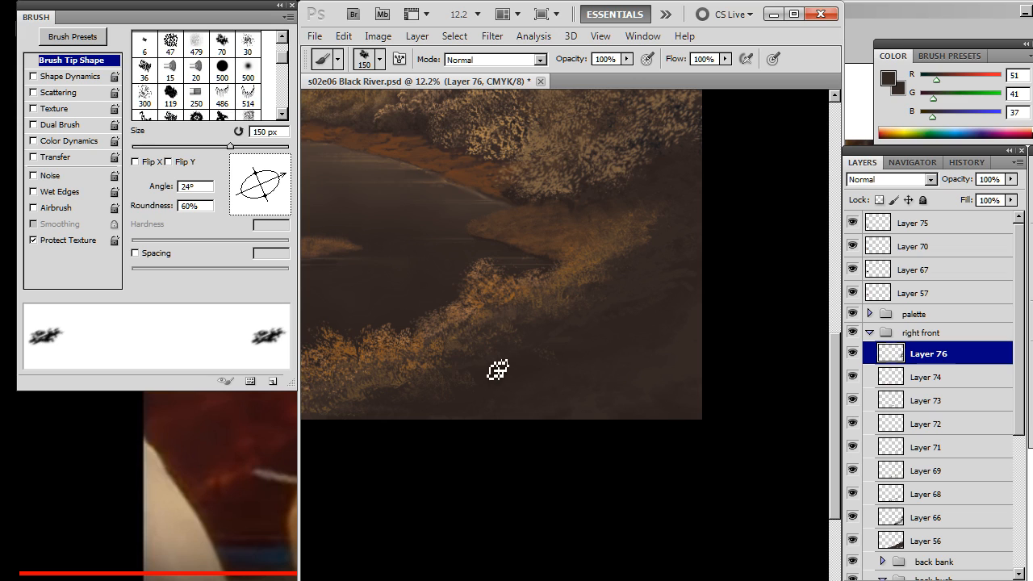
{"action": "left_click_drag", "start_coordinate": [520, 363], "coordinate": [445, 376]}
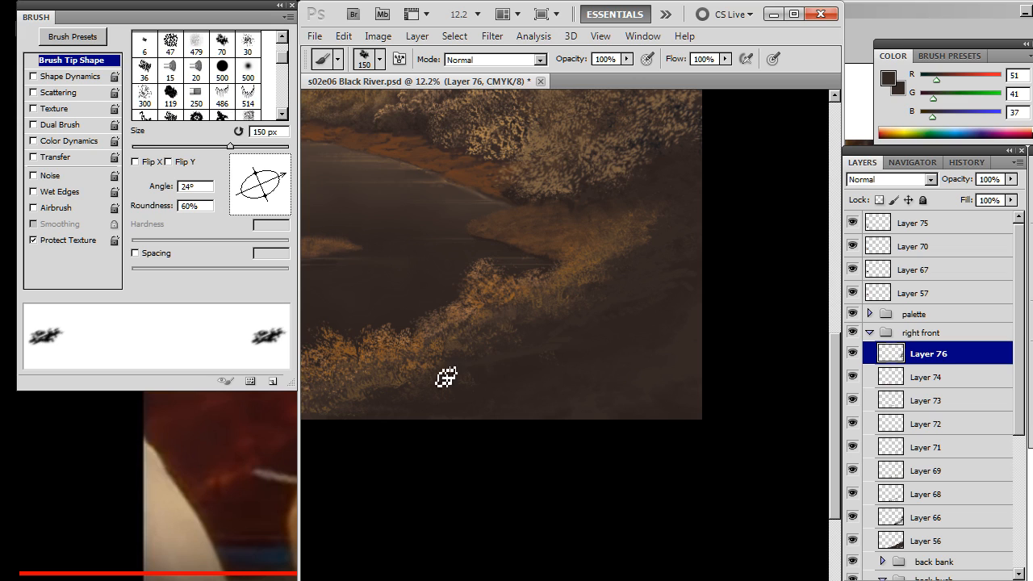
{"action": "key", "text": "bracketright"}
{"action": "key", "text": "bracketright"}
{"action": "key", "text": "bracketright"}
{"action": "left_click_drag", "start_coordinate": [285, 173], "coordinate": [285, 183]}
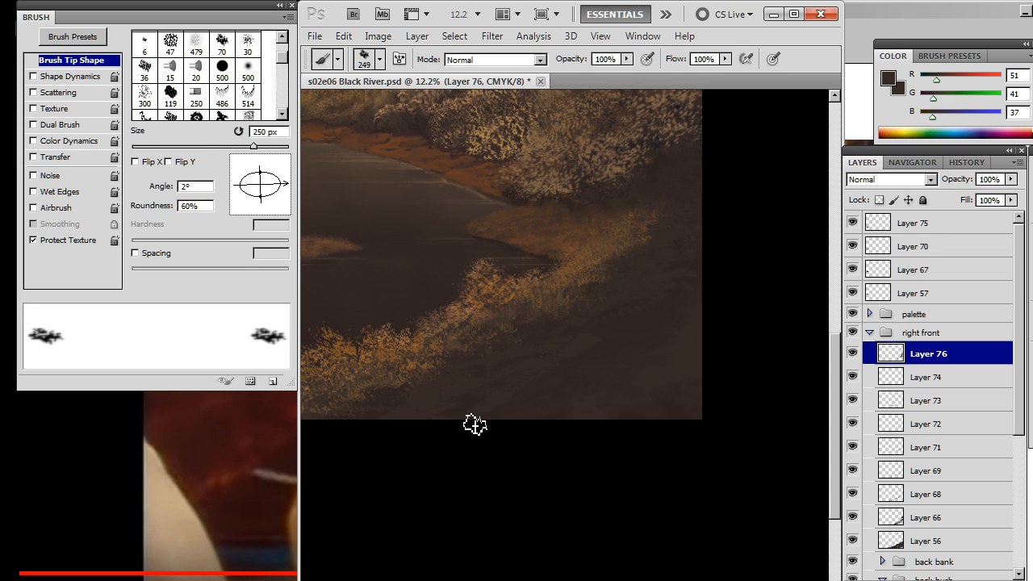
Smudge the new ground strokes with a 150 px tip at -24°, and paint more dark brown across the lower right ground
{"action": "key", "text": "r"}
{"action": "left_click_drag", "start_coordinate": [286, 193], "coordinate": [293, 199]}
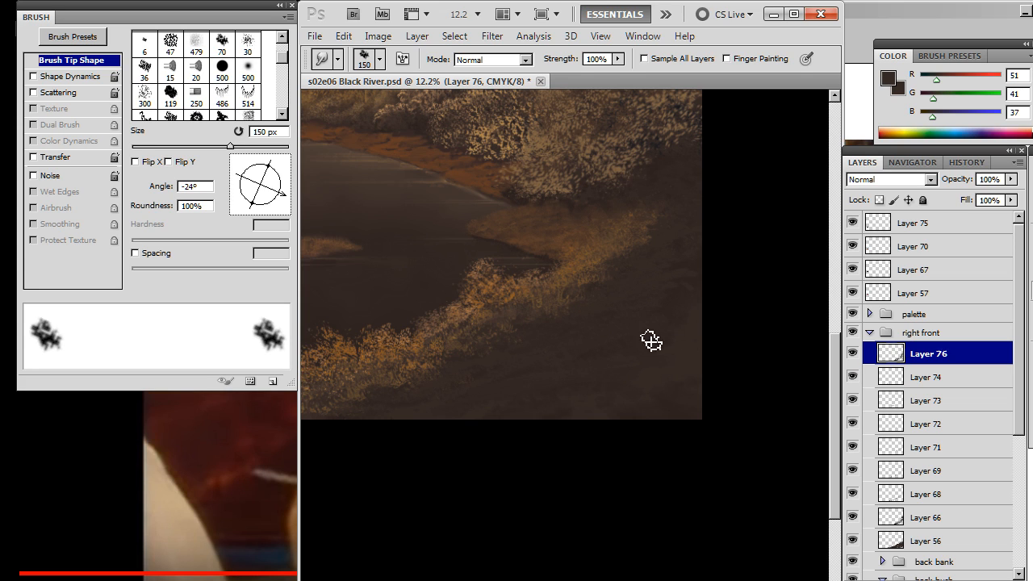
{"action": "key", "text": "b"}
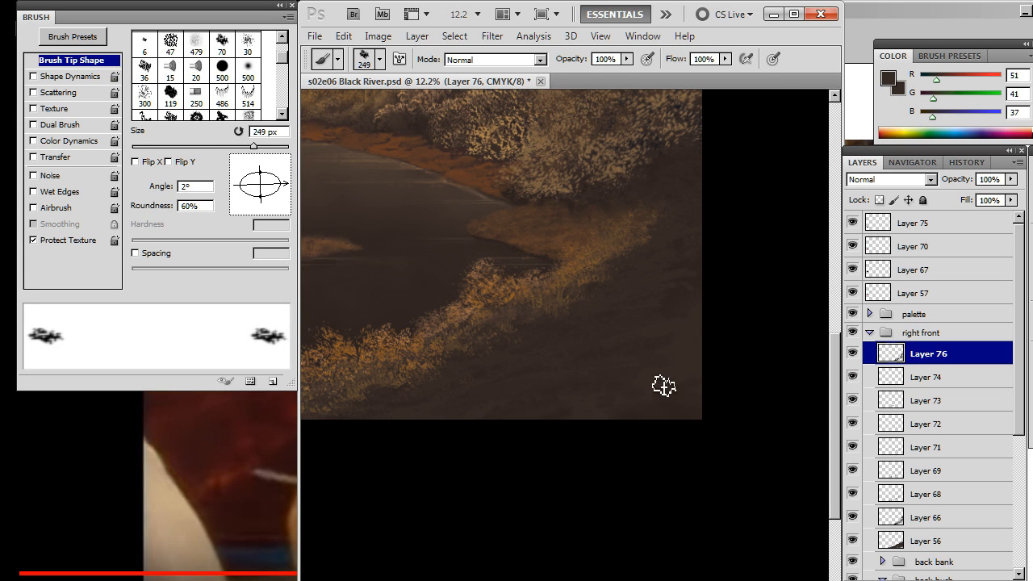
Blend the ground in the canvas's lower right corner with the Smudge tool, enlarging its tip to 300 px and lowering strength to 30%
{"action": "key", "text": "r"}
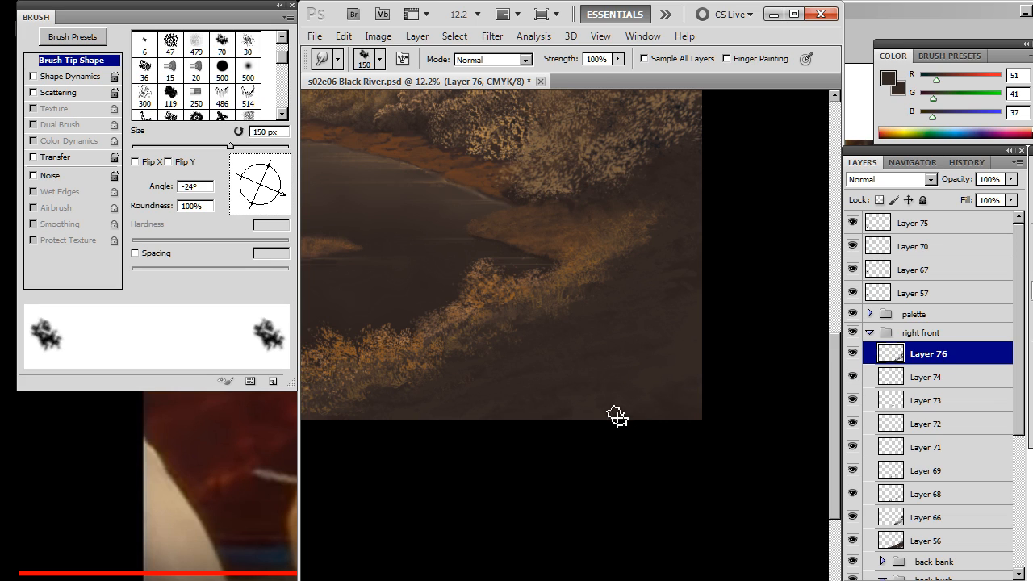
{"action": "key", "text": "bracketright"}
{"action": "key", "text": "bracketright"}
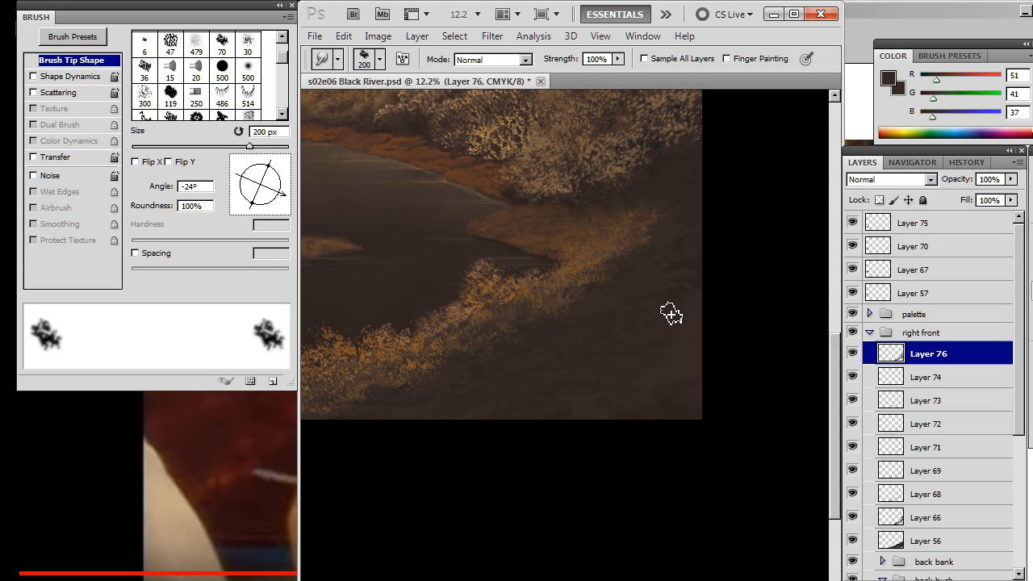
{"action": "key", "text": "3"}
{"action": "key", "text": "bracketright"}
{"action": "key", "text": "bracketright"}
{"action": "key", "text": "alt+space"}
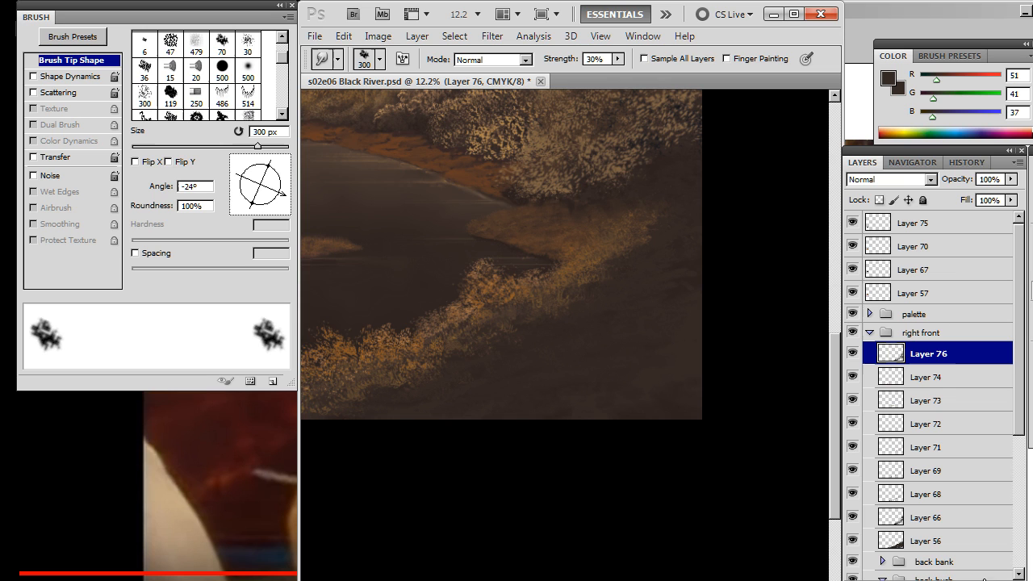
Add a new layer above Layer 76 and sample brown (103, 71, 55) from the bank in the reference picture
{"action": "key", "text": "ctrl+shift+alt+n"}
{"action": "left_click_drag", "start_coordinate": [480, 370], "coordinate": [831, 403]}
{"action": "left_click_drag", "start_coordinate": [482, 443], "coordinate": [723, 393]}
{"action": "key", "text": "ctrl+space"}
{"action": "mouse_move", "coordinate": [504, 301]}
{"action": "left_mouse_down"}
{"action": "mouse_move", "coordinate": [612, 310]}
{"action": "mouse_move", "coordinate": [560, 330]}
{"action": "mouse_move", "coordinate": [595, 339]}
{"action": "left_mouse_up"}
{"action": "key", "text": "b"}
{"action": "left_click", "coordinate": [537, 266], "text": "alt"}
{"action": "left_click_drag", "start_coordinate": [537, 266], "coordinate": [507, 258]}
{"action": "left_click", "coordinate": [384, 192], "text": "alt"}
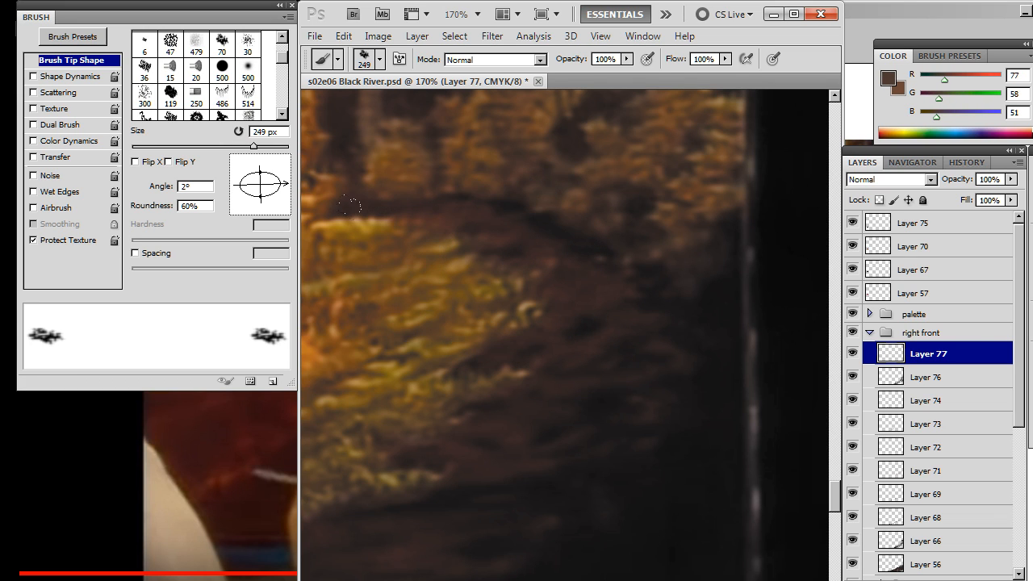
{"action": "left_click", "coordinate": [349, 205], "text": "alt"}
Choose the 446 px leaf tip for the Brush and shape it to 32% roundness at 177°
{"action": "key", "text": "z"}
{"action": "mouse_move", "coordinate": [726, 350]}
{"action": "left_mouse_down"}
{"action": "mouse_move", "coordinate": [465, 227]}
{"action": "mouse_move", "coordinate": [715, 299]}
{"action": "mouse_move", "coordinate": [507, 266]}
{"action": "mouse_move", "coordinate": [554, 277]}
{"action": "mouse_move", "coordinate": [485, 290]}
{"action": "mouse_move", "coordinate": [512, 341]}
{"action": "left_mouse_up"}
{"action": "key", "text": "b"}
{"action": "right_click", "coordinate": [597, 249]}
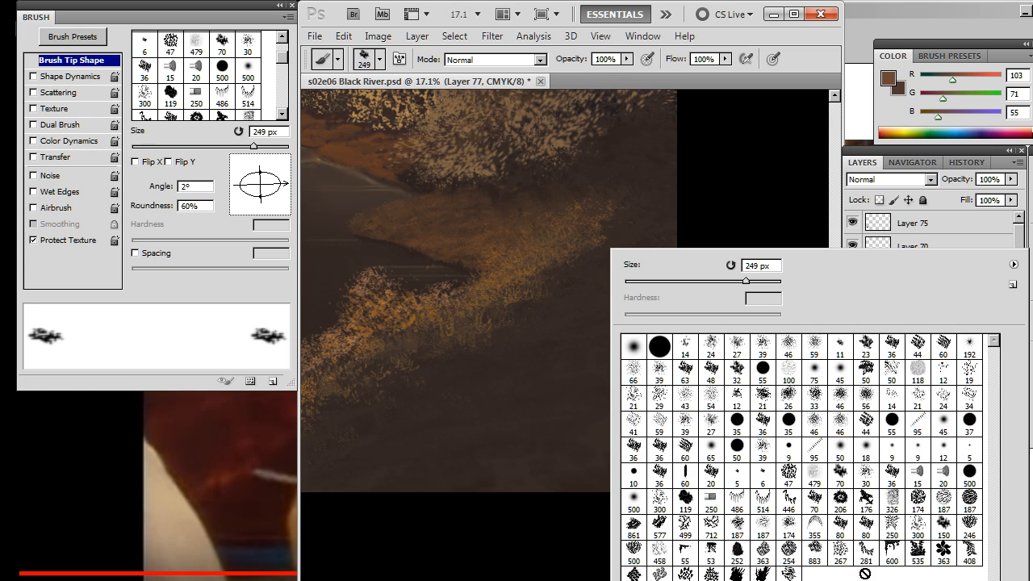
{"action": "left_click", "coordinate": [790, 497]}
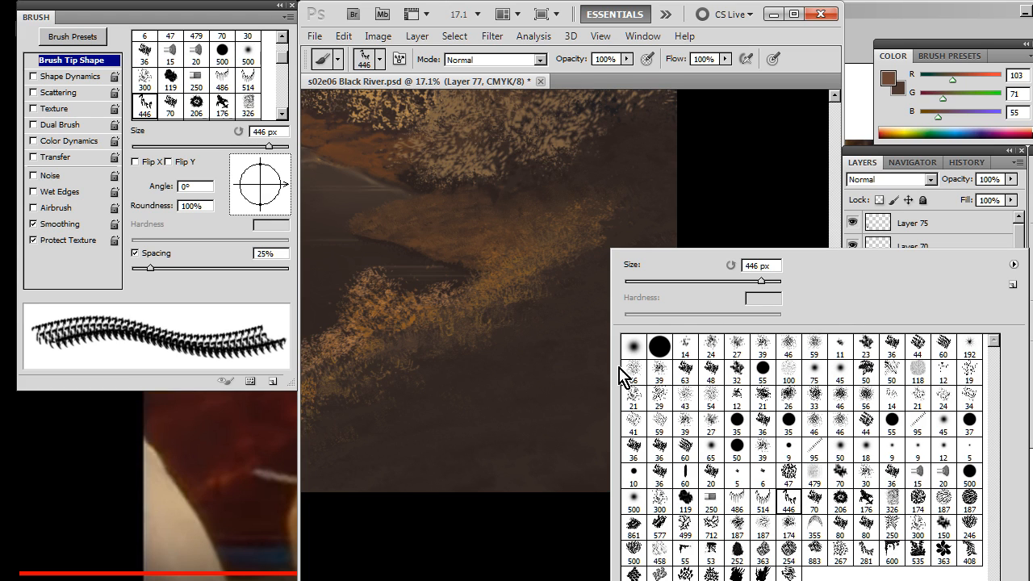
{"action": "left_click", "coordinate": [258, 214]}
{"action": "mouse_move", "coordinate": [258, 214]}
{"action": "left_mouse_down"}
{"action": "mouse_move", "coordinate": [260, 194]}
{"action": "mouse_move", "coordinate": [242, 183]}
{"action": "mouse_move", "coordinate": [247, 191]}
{"action": "left_mouse_up"}
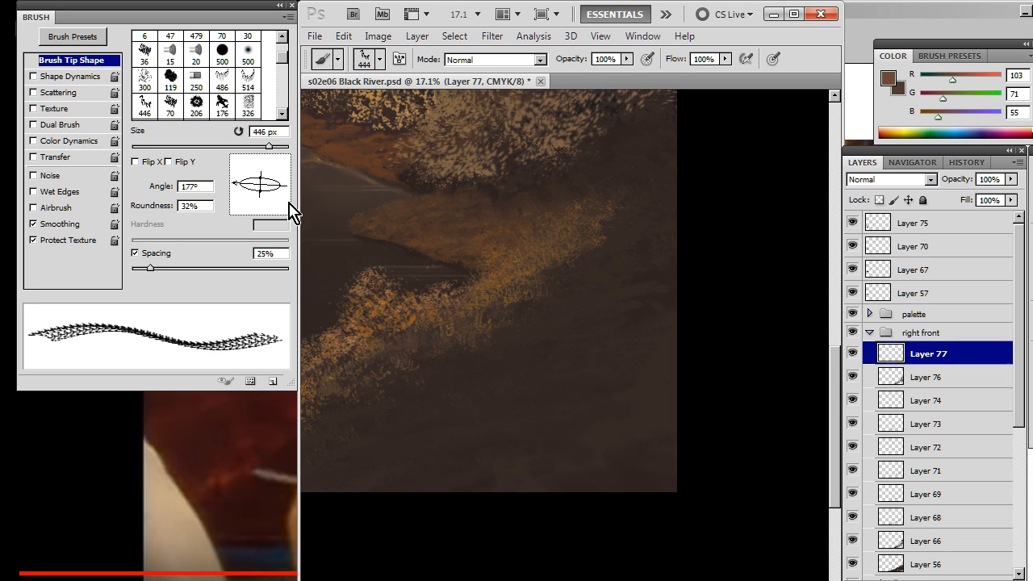
Rotate the leaf tip to -155° and paint brown grass at the right end of the ochre grass
{"action": "key", "text": "e"}
{"action": "key", "text": "b"}
{"action": "left_click_drag", "start_coordinate": [247, 198], "coordinate": [235, 197]}
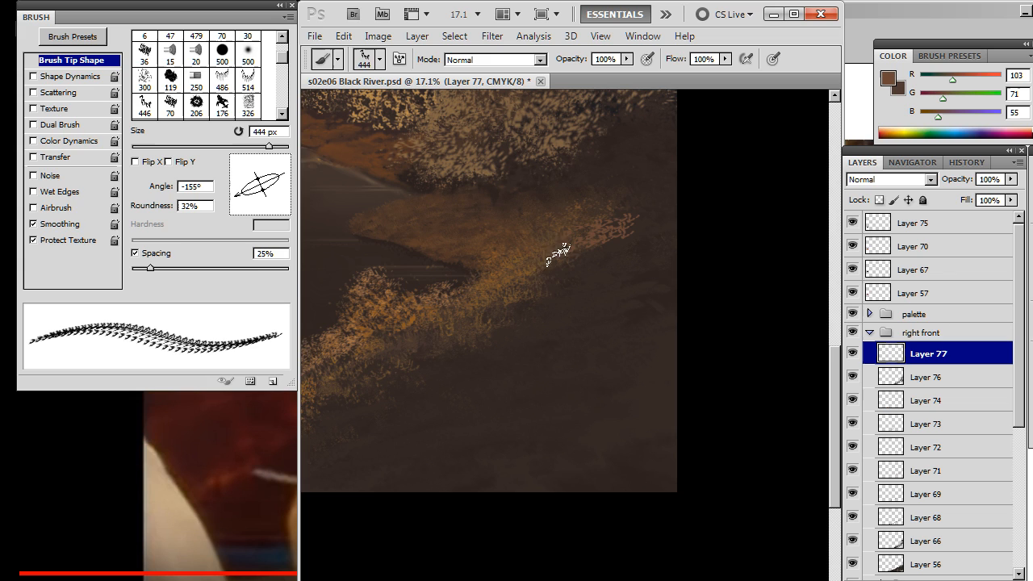
Smudge the brown grass with the 326 px tip at 20°, 52% roundness and spacing off, trimming it with the 250 px Eraser at 100% opacity
{"action": "key", "text": "r"}
{"action": "right_click", "coordinate": [546, 242]}
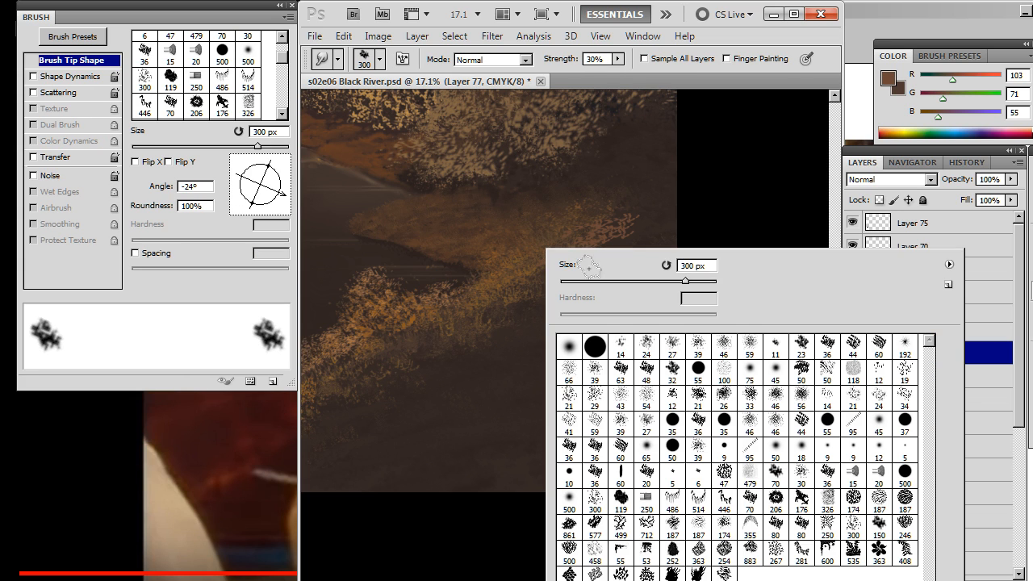
{"action": "left_click", "coordinate": [827, 502]}
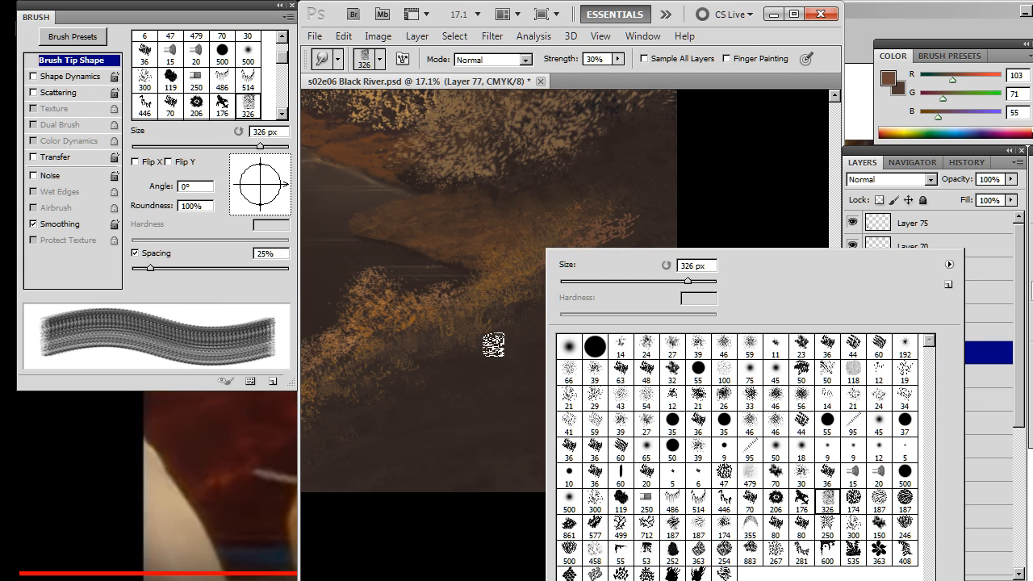
{"action": "left_click_drag", "start_coordinate": [262, 210], "coordinate": [260, 199]}
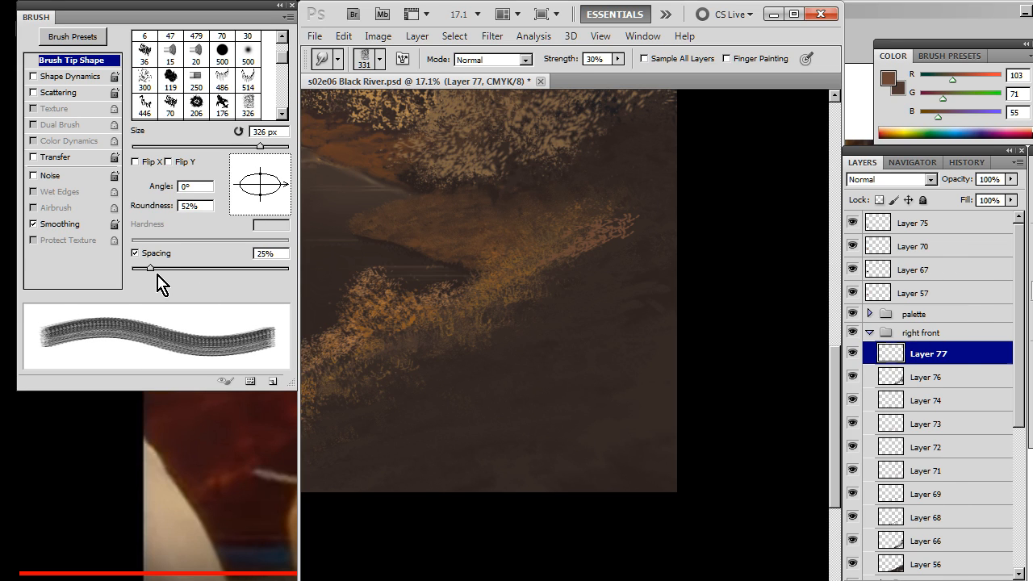
{"action": "left_click", "coordinate": [135, 253]}
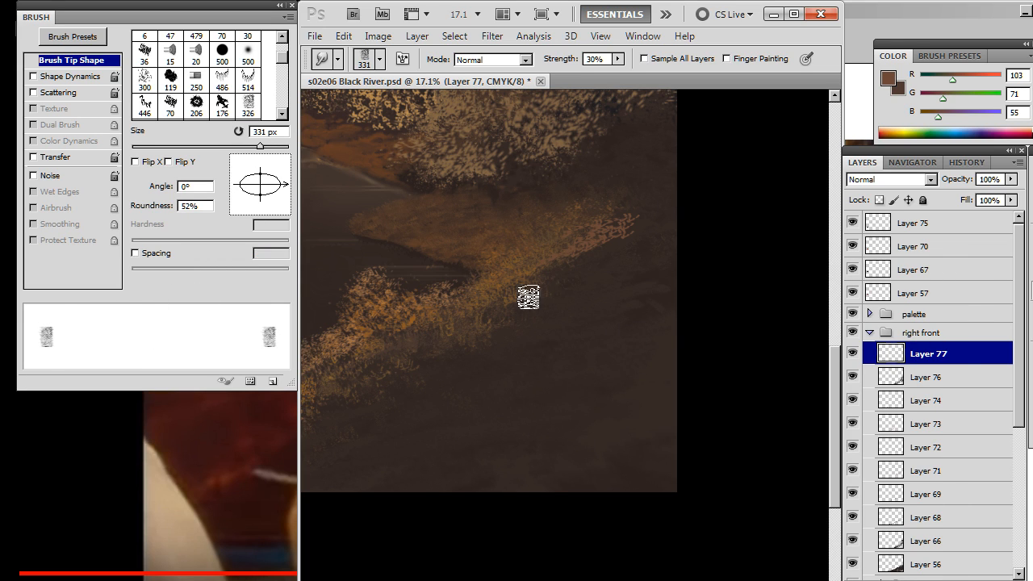
{"action": "left_click_drag", "start_coordinate": [290, 186], "coordinate": [289, 175]}
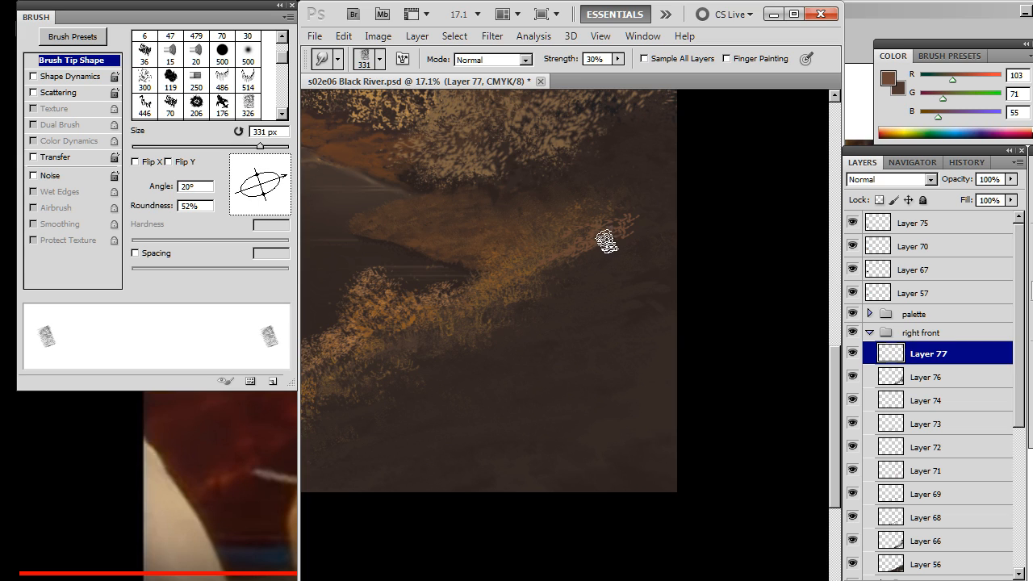
{"action": "key", "text": "e"}
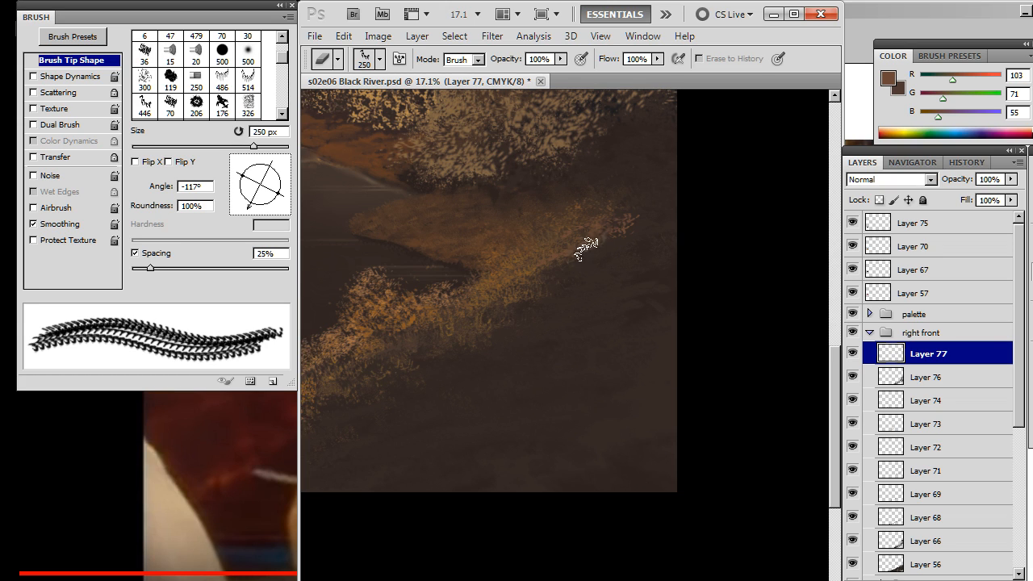
{"action": "key", "text": "r"}
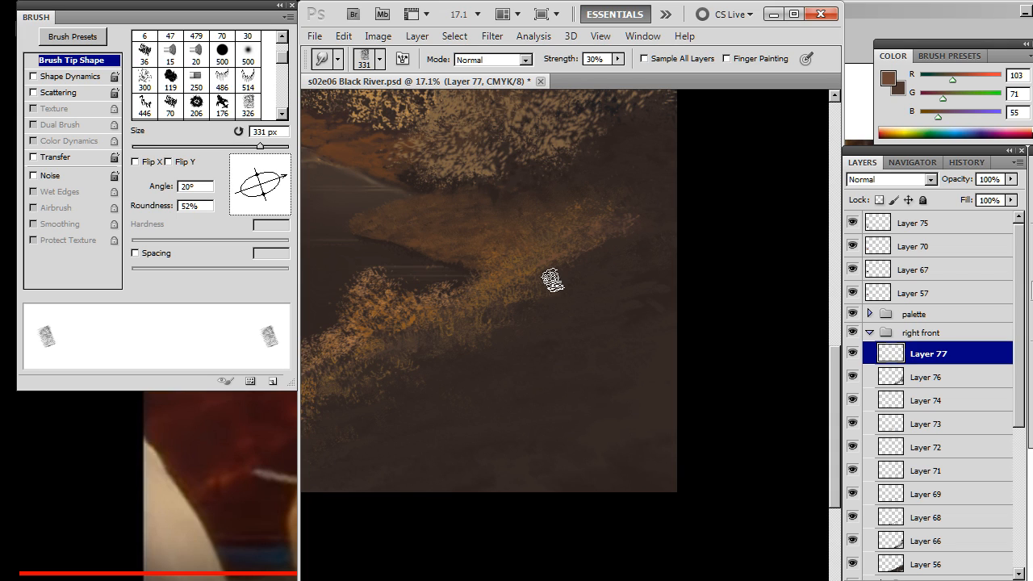
Paint a second row of brown grass below the ochre grass with the 444 px leaf tip, and soften it with Smudge and Eraser
{"action": "key", "text": "b"}
{"action": "left_click_drag", "start_coordinate": [589, 264], "coordinate": [508, 289]}
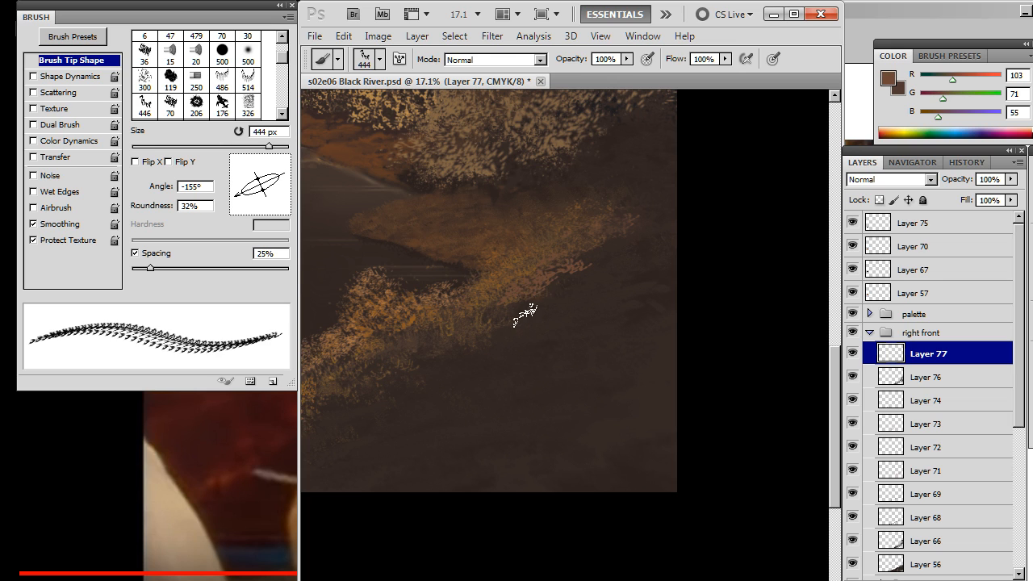
{"action": "key", "text": "r"}
{"action": "key", "text": "e"}
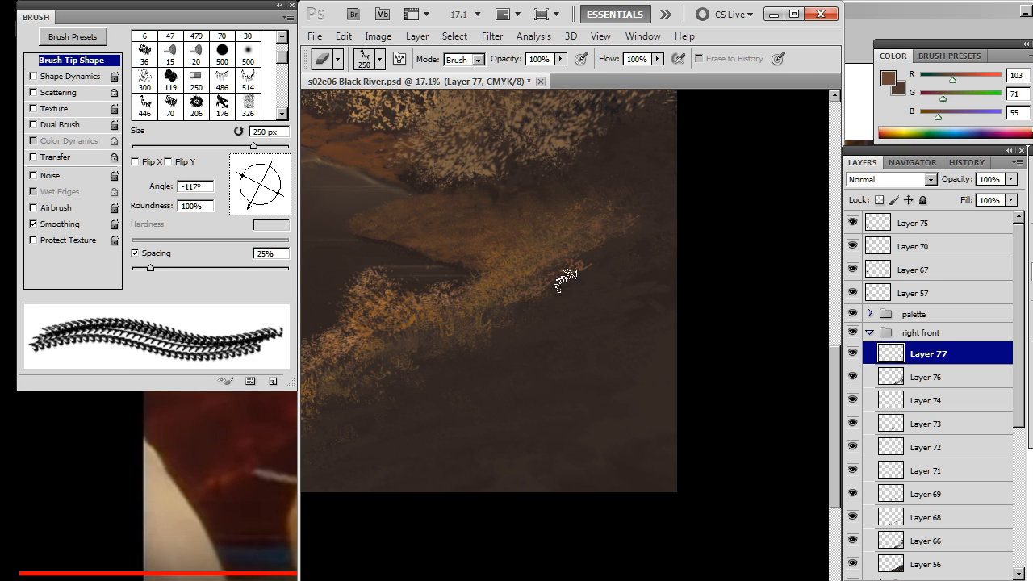
{"action": "key", "text": "r"}
Add further brown tufts along the ochre grass's lower edge, and erase and smudge them into the dark ground
{"action": "key", "text": "b"}
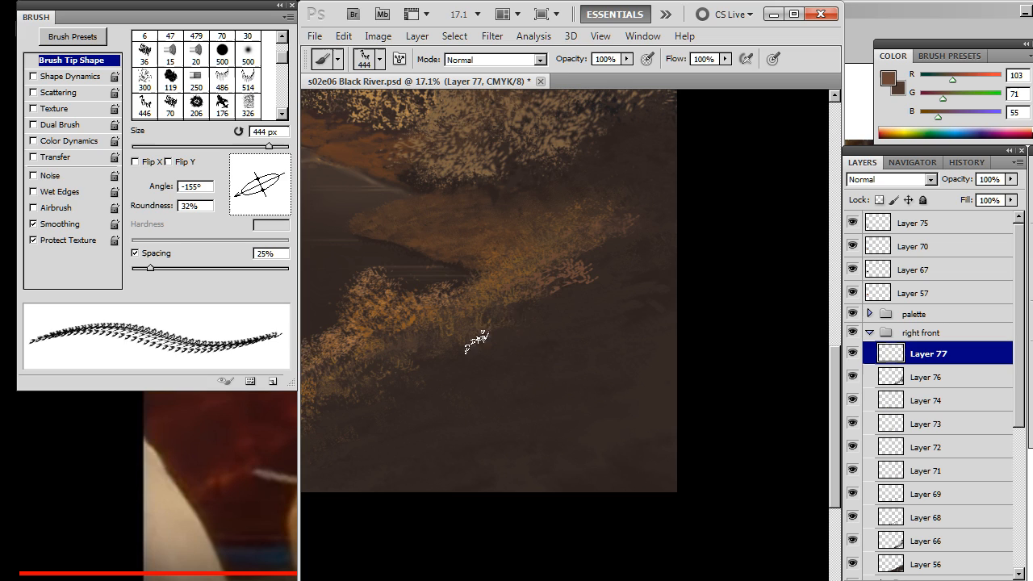
{"action": "key", "text": "e"}
{"action": "key", "text": "r"}
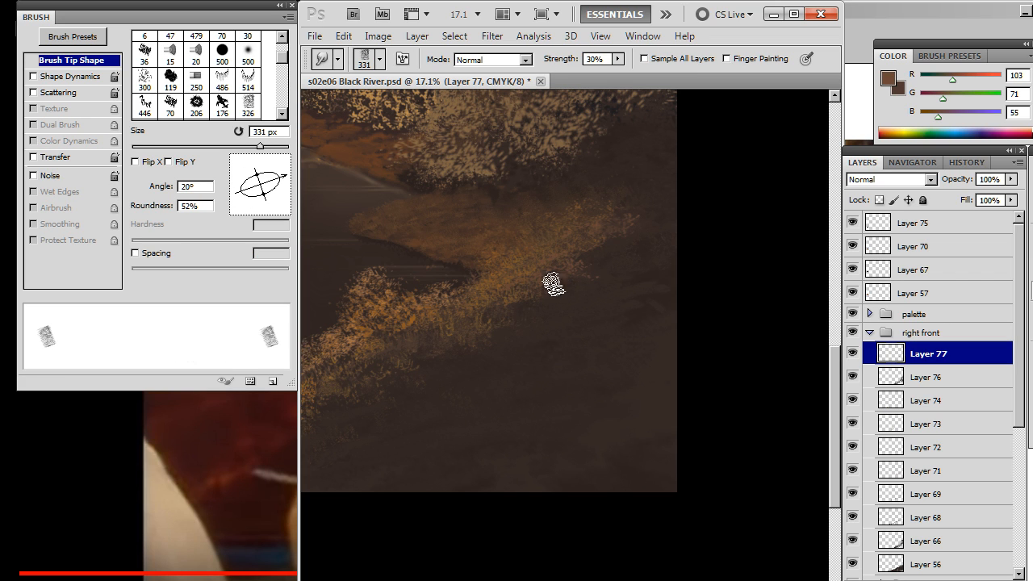
{"action": "key", "text": "b"}
{"action": "key", "text": "r"}
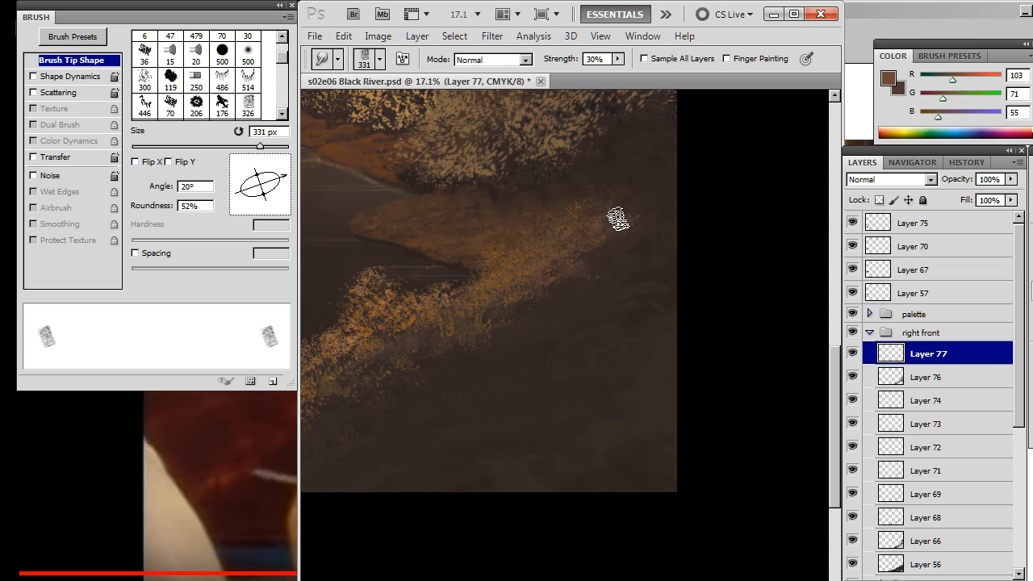
Paint brown touches near the ochre grass's right end, and blend them with the Eraser and the 331 px Smudge tip
{"action": "key", "text": "b"}
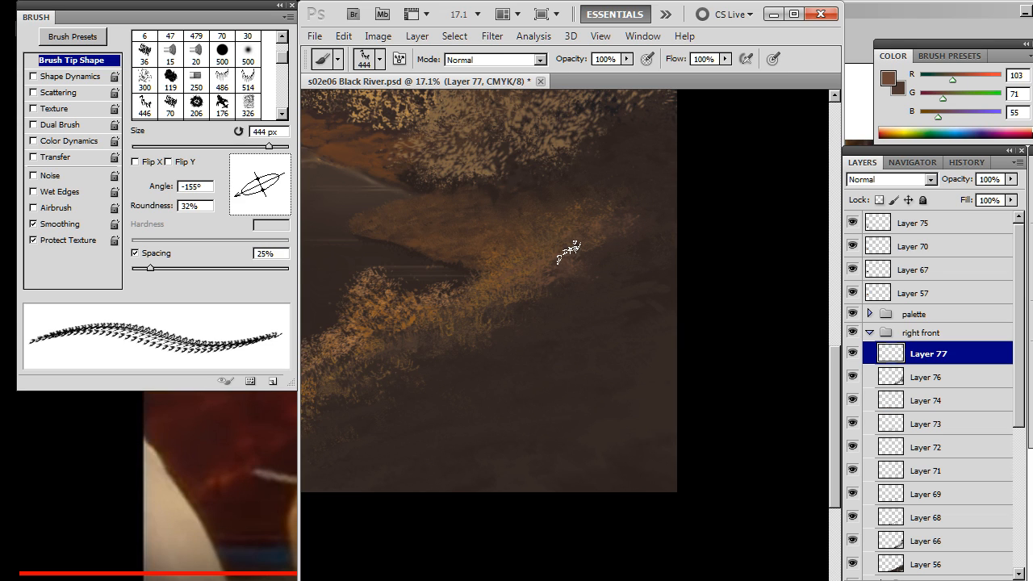
{"action": "key", "text": "e"}
{"action": "key", "text": "r"}
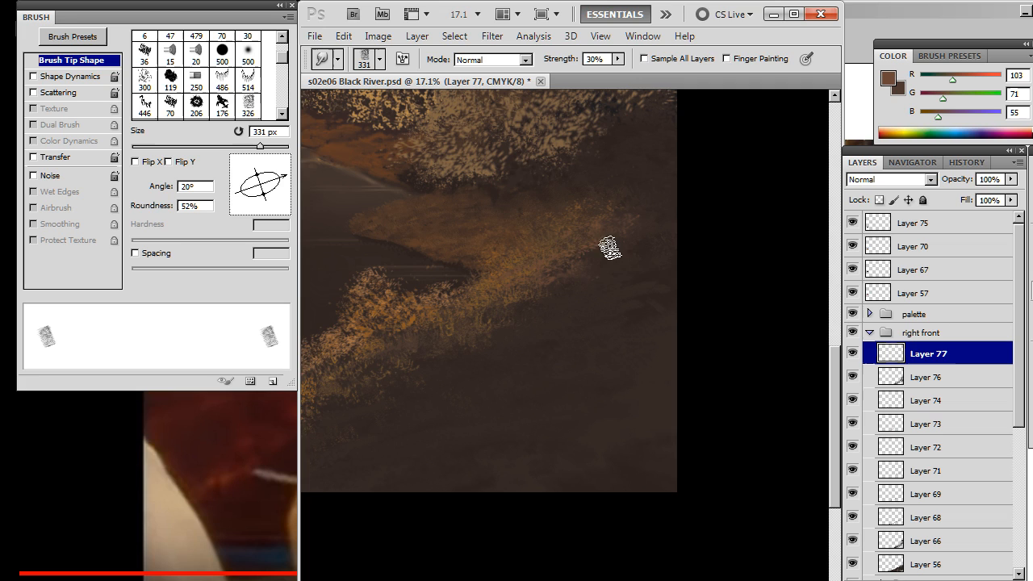
Turn the 444 px leaf tip to -171° and paint brown touches at the ochre grass's right end, blending them with Eraser and Smudge
{"action": "key", "text": "b"}
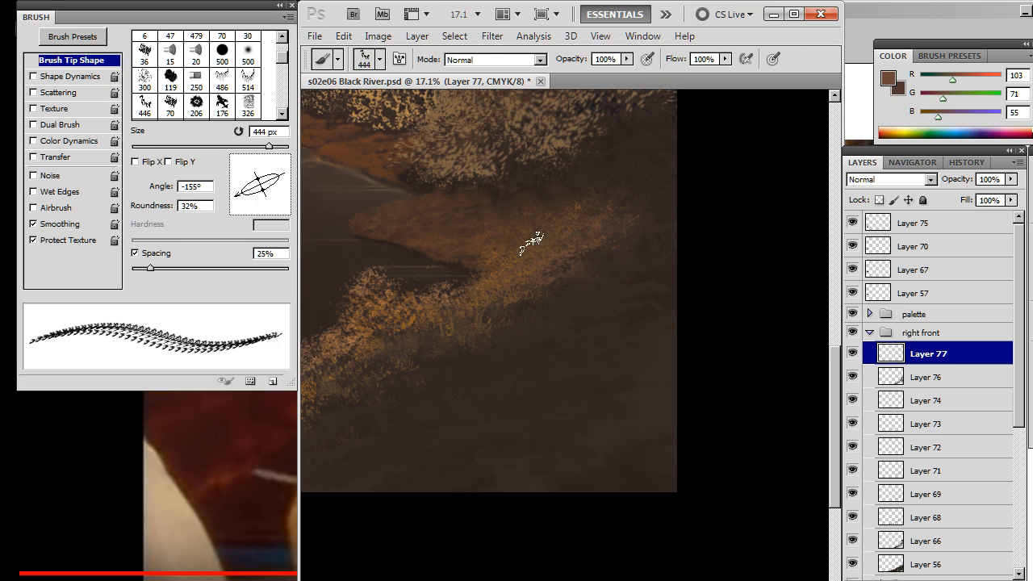
{"action": "left_click_drag", "start_coordinate": [241, 209], "coordinate": [237, 207]}
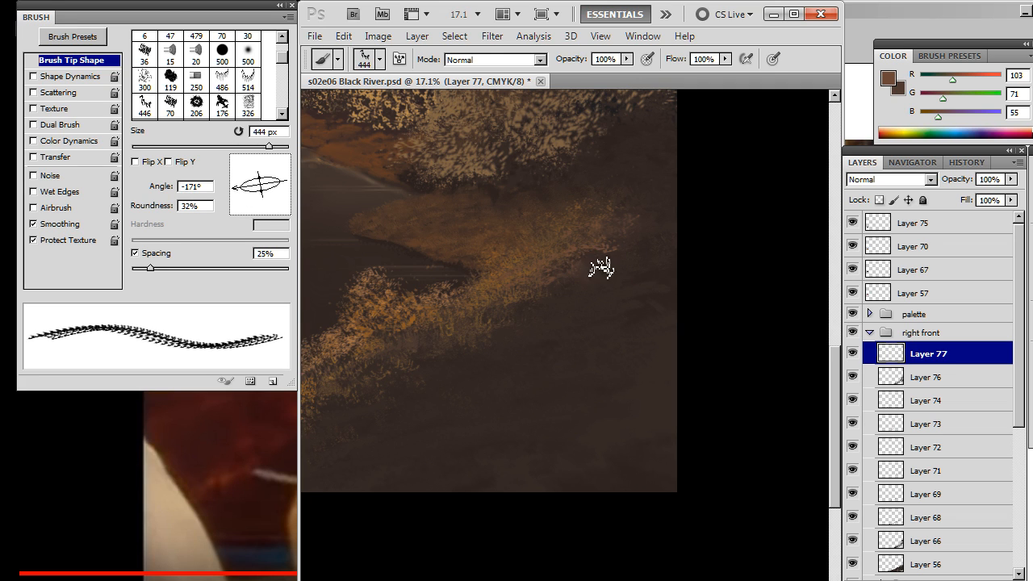
{"action": "key", "text": "e"}
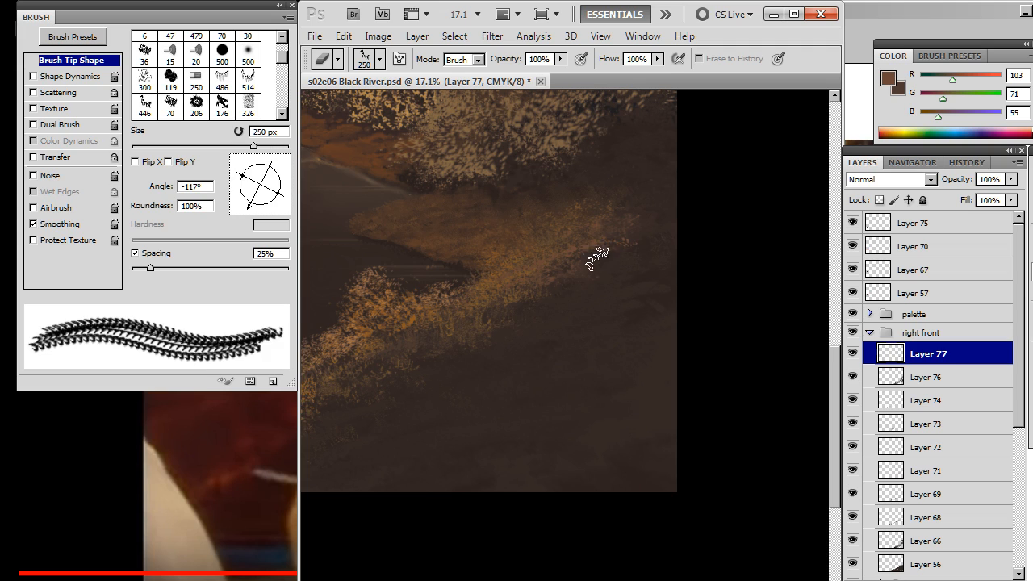
{"action": "key", "text": "r"}
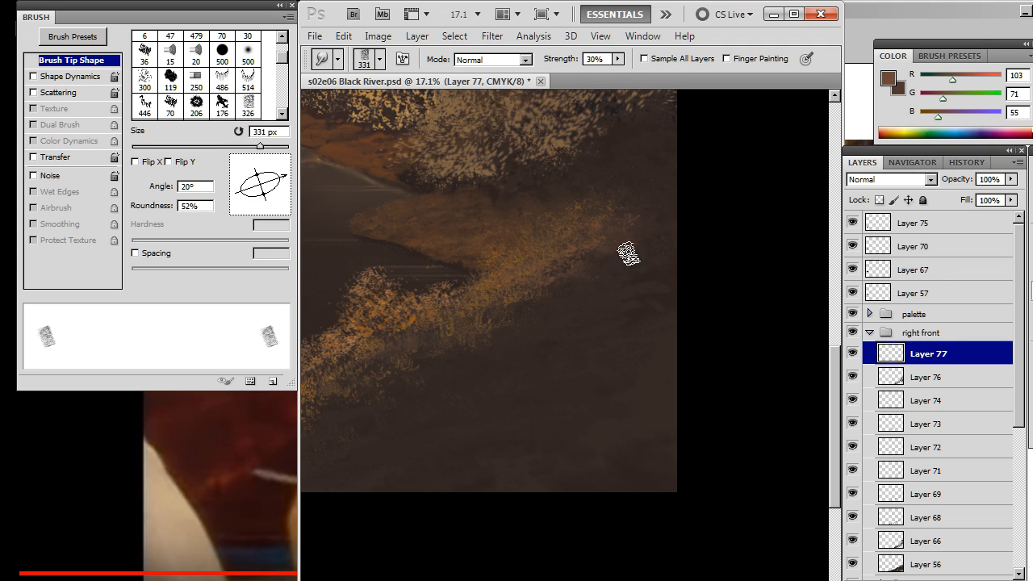
Add smaller brown touches at the ochre grass's right tip with the 300 px leaf tip, softening them with the 300 px Smudge tip and Eraser
{"action": "key", "text": "b"}
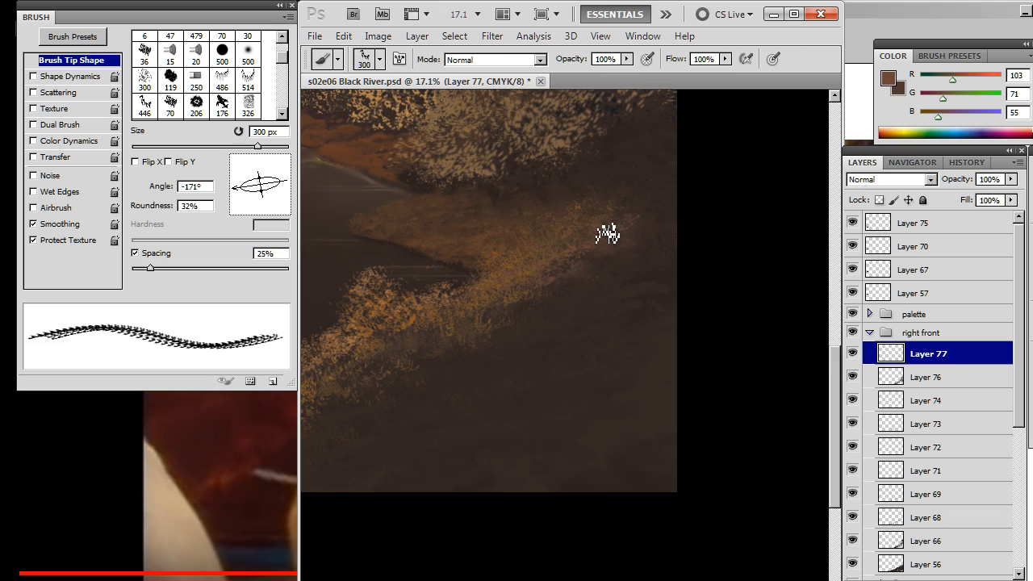
{"action": "key", "text": "r"}
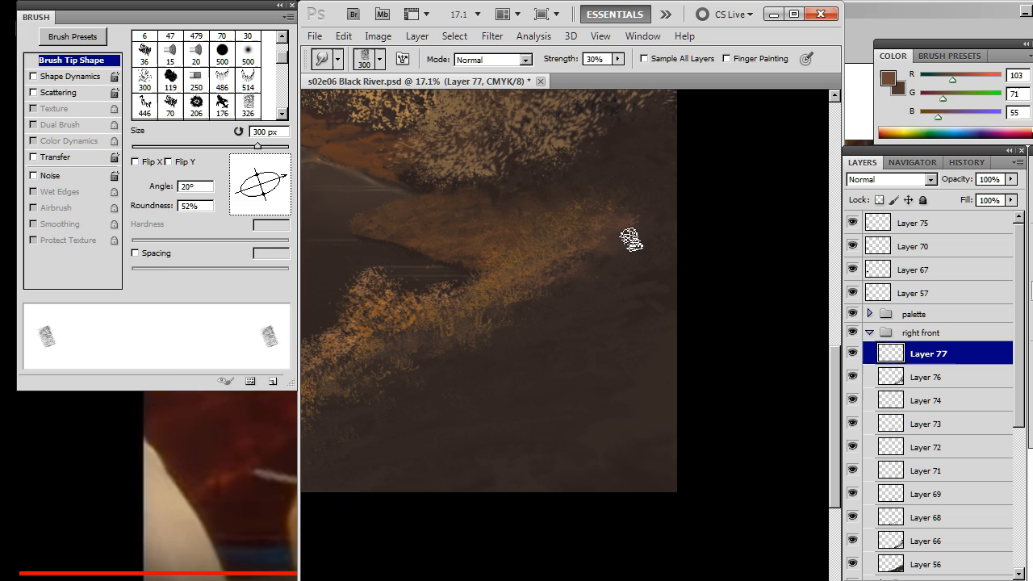
{"action": "key", "text": "e"}
{"action": "key", "text": "r"}
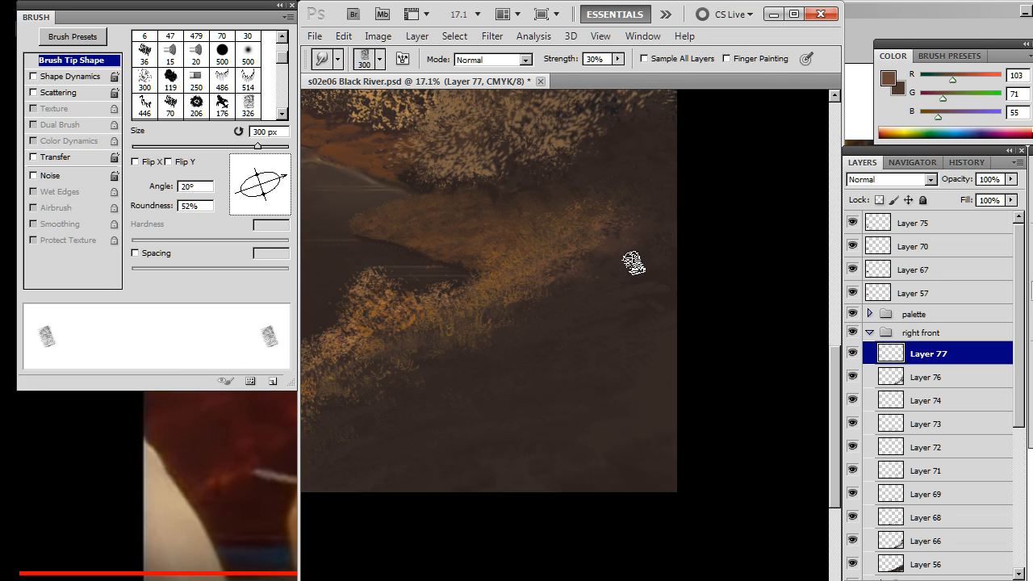
{"action": "key", "text": "b"}
{"action": "key", "text": "e"}
{"action": "key", "text": "r"}
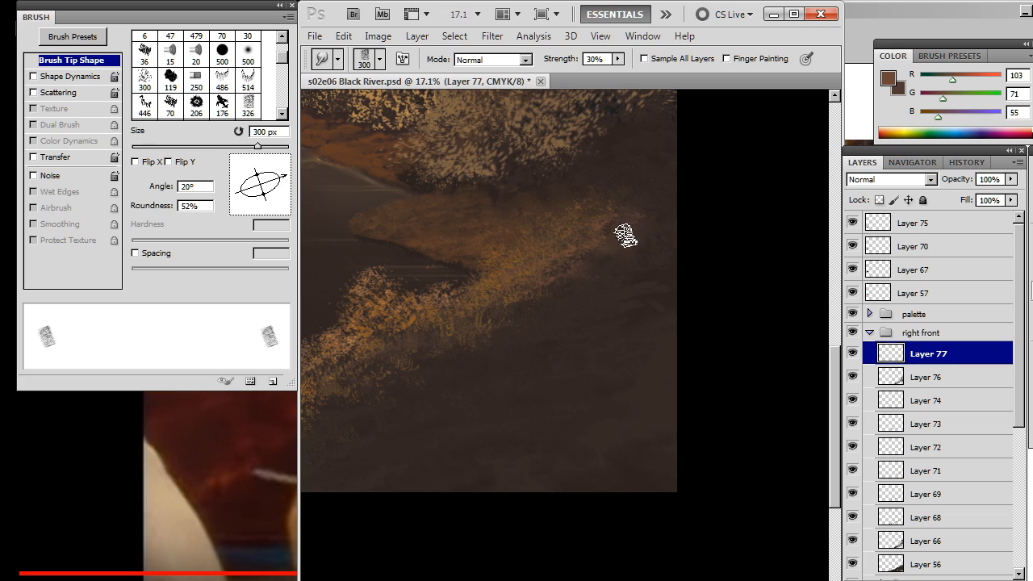
Paint brown tufts below the middle of the ochre grass, and blend them into the dark ground with the Eraser and 400 px Smudge tip
{"action": "key", "text": "b"}
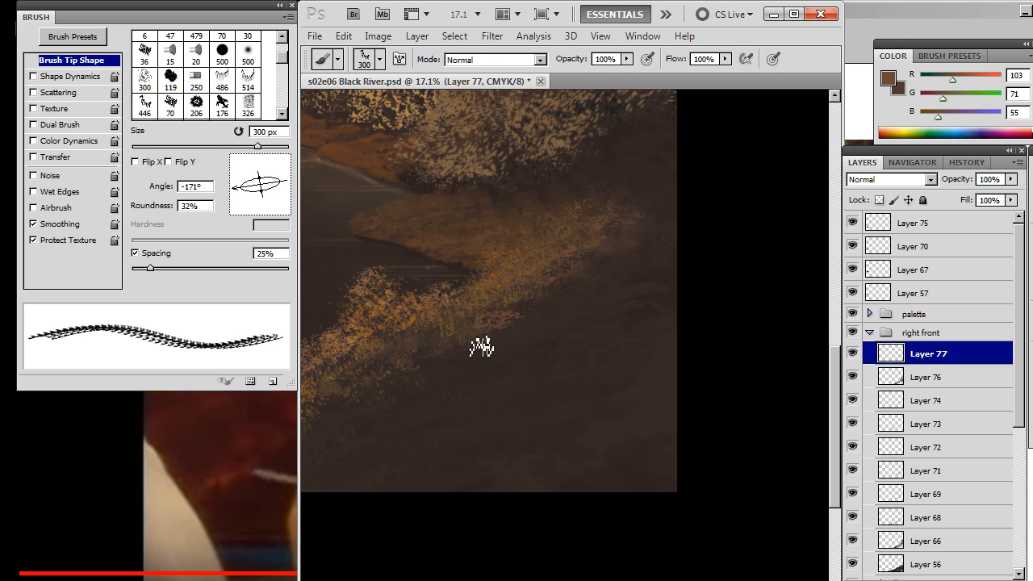
{"action": "key", "text": "r"}
{"action": "key", "text": "e"}
{"action": "key", "text": "r"}
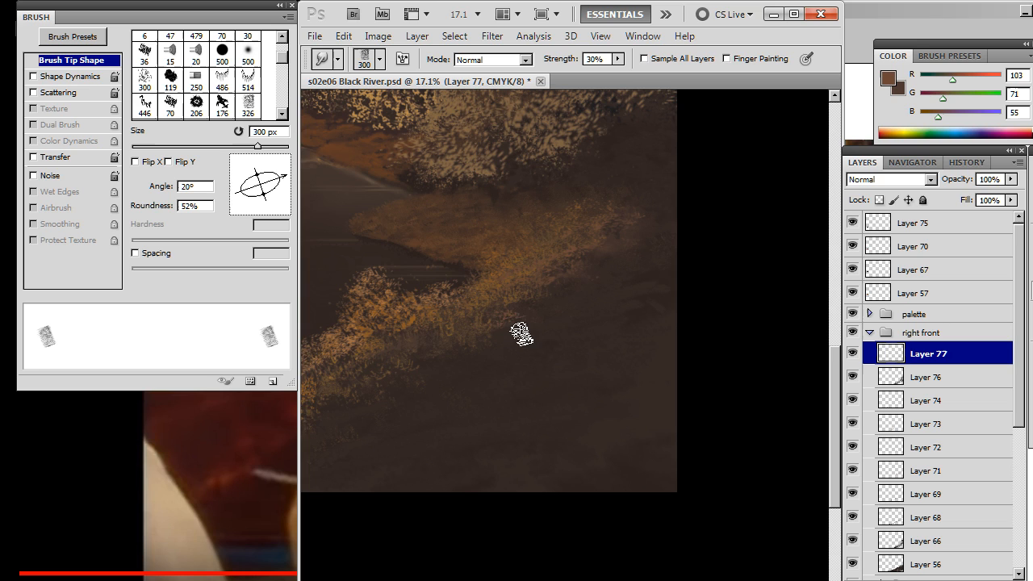
{"action": "key", "text": "bracketright"}
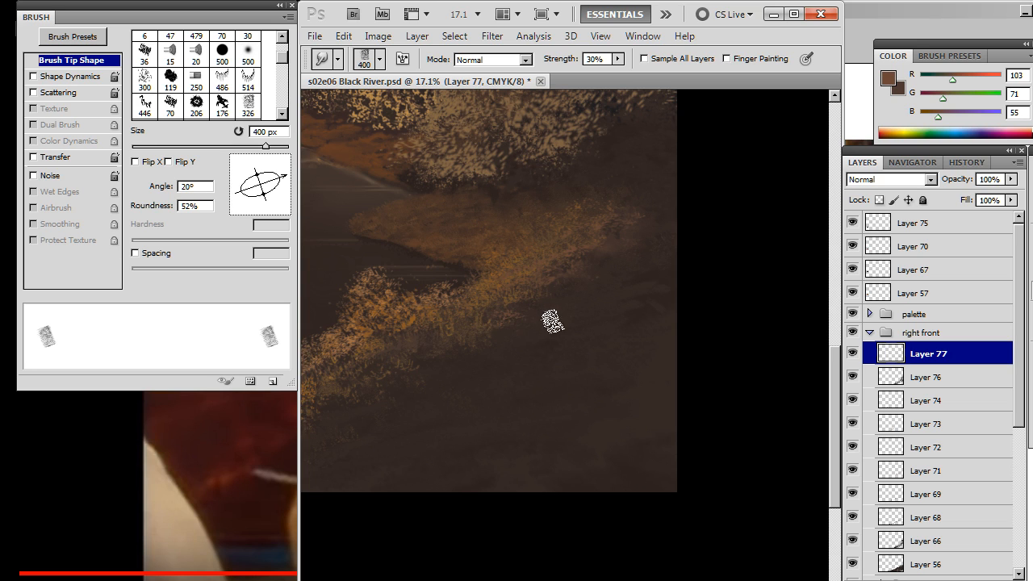
{"action": "key", "text": "e"}
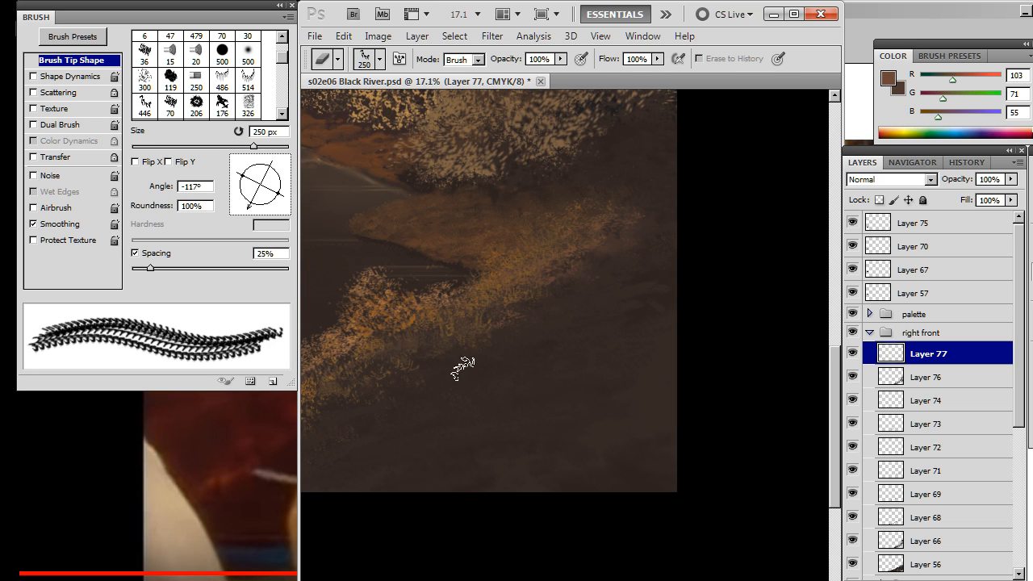
{"action": "key", "text": "b"}
{"action": "key", "text": "r"}
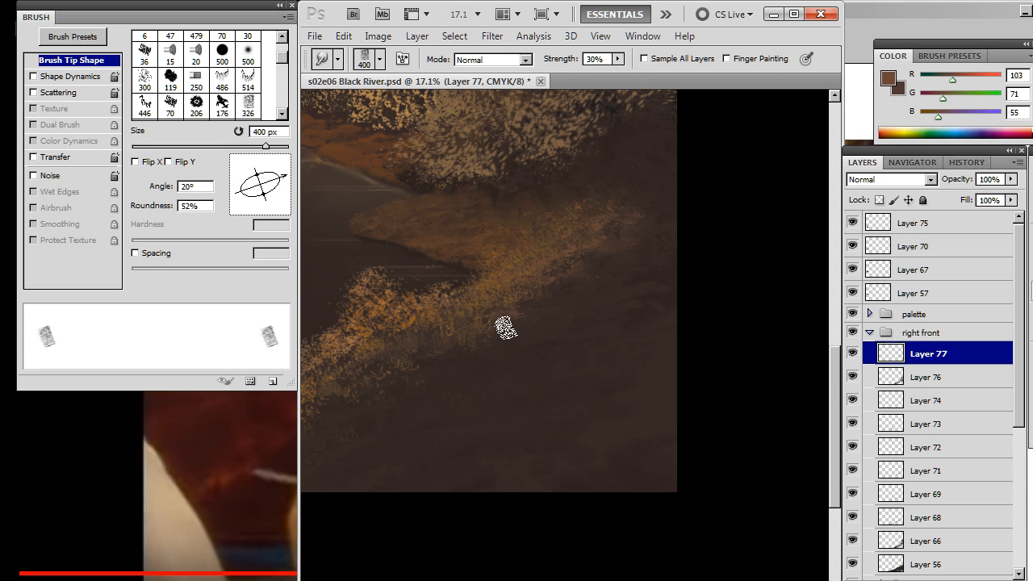
Extend the brown tufts a little farther right along the grass's lower edge, and erase and smudge the new touches
{"action": "key", "text": "b"}
{"action": "key", "text": "r"}
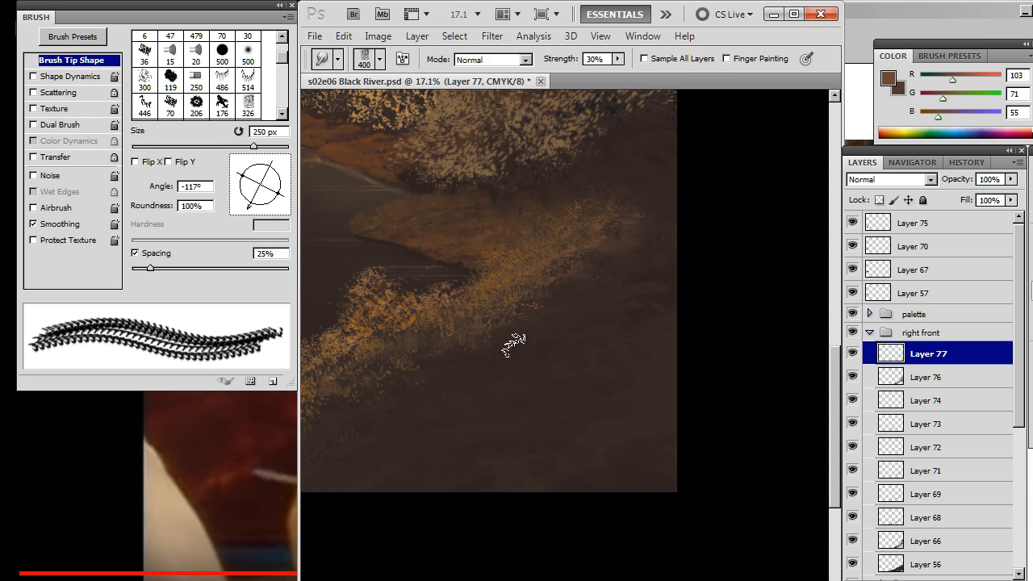
{"action": "key", "text": "b"}
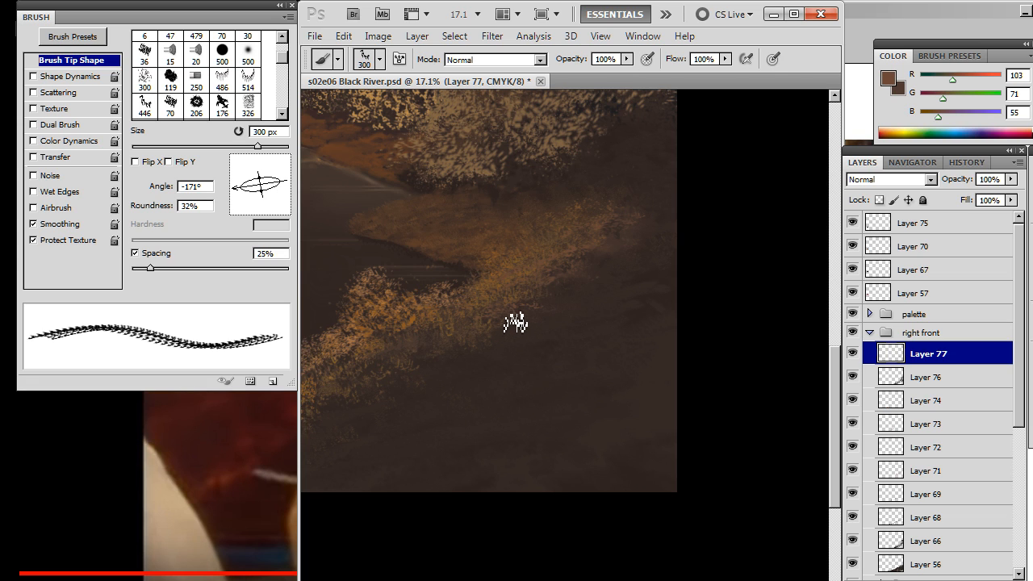
{"action": "key", "text": "r"}
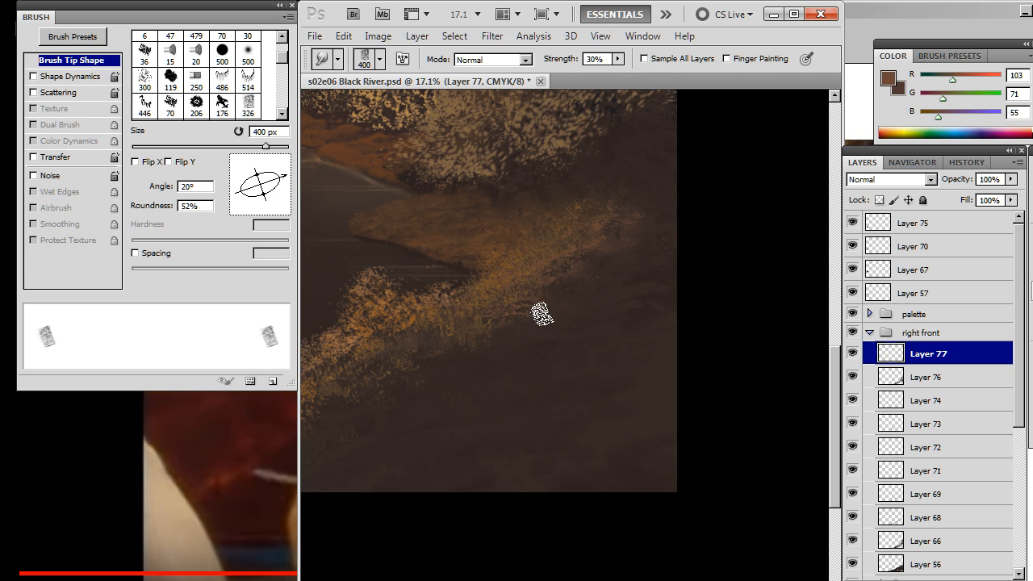
{"action": "key", "text": "e"}
{"action": "key", "text": "r"}
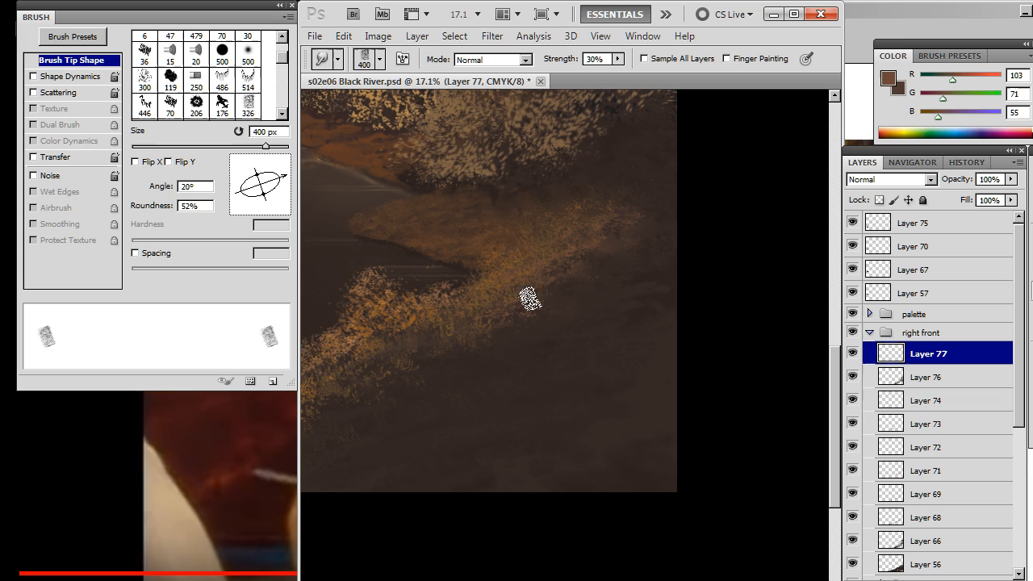
Fill the grass's lower edge toward its right end with more 300 px brown touches, trimming and smudging each one
{"action": "key", "text": "b"}
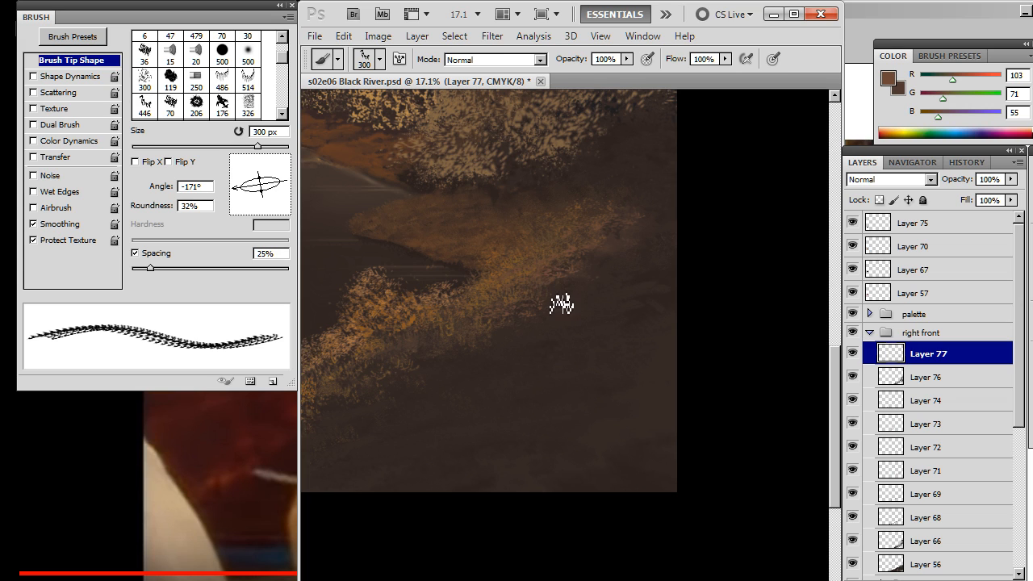
{"action": "key", "text": "r"}
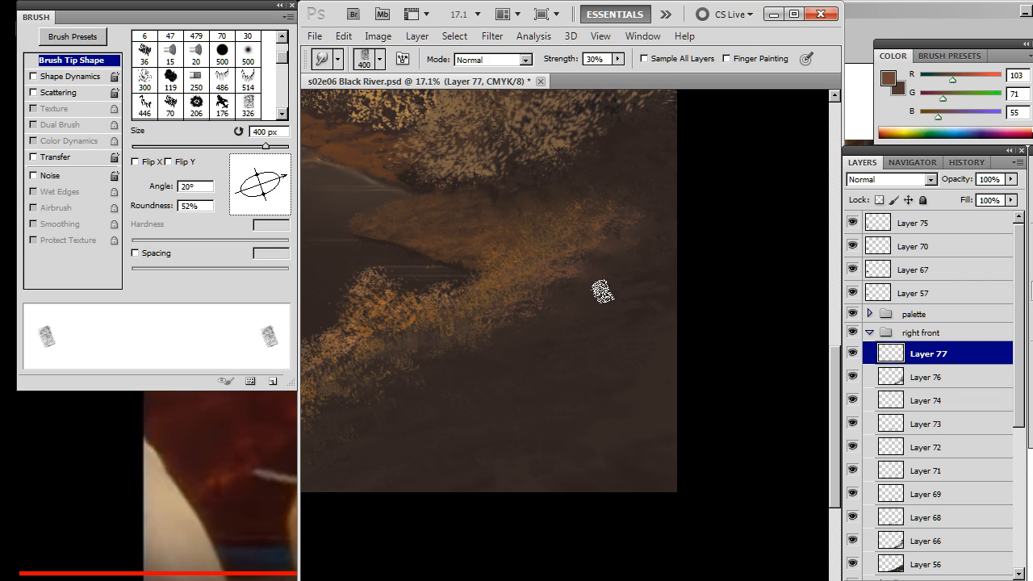
{"action": "key", "text": "e"}
{"action": "key", "text": "b"}
{"action": "key", "text": "r"}
{"action": "key", "text": "e"}
{"action": "key", "text": "b"}
{"action": "key", "text": "r"}
Paint a new brown grass stroke on the dark bank below the ochre grass, and smudge it at 100% strength with the tip enlarged to 700 px
{"action": "mouse_move", "coordinate": [494, 350]}
{"action": "left_mouse_down"}
{"action": "mouse_move", "coordinate": [495, 362]}
{"action": "mouse_move", "coordinate": [554, 325]}
{"action": "left_mouse_up"}
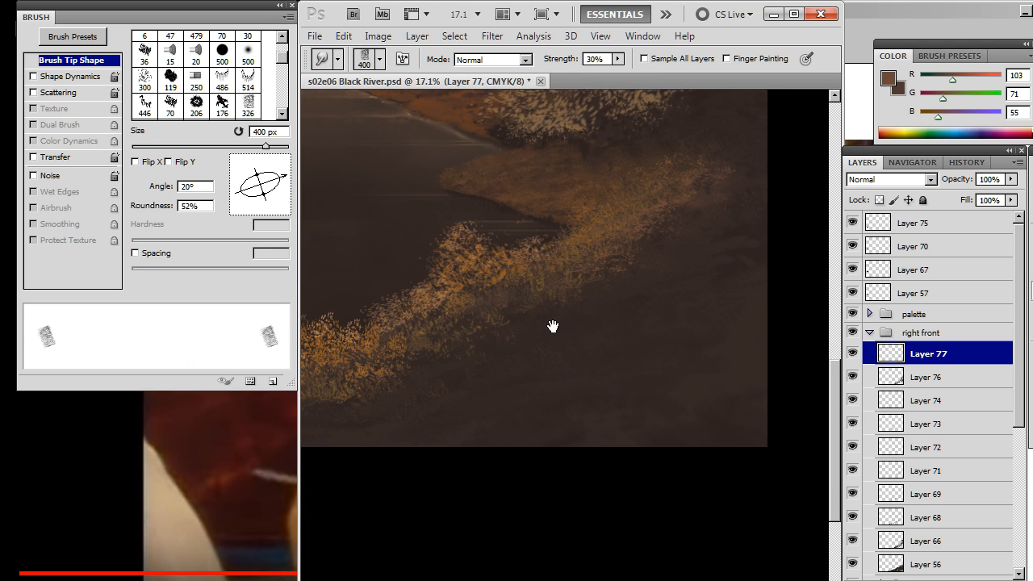
{"action": "key", "text": "b"}
{"action": "left_click_drag", "start_coordinate": [469, 359], "coordinate": [525, 345]}
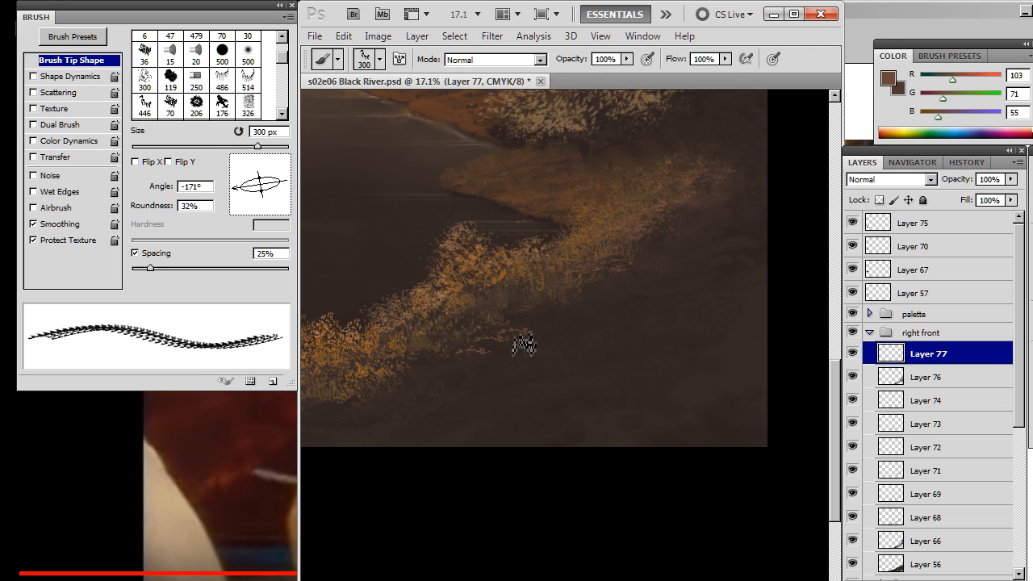
{"action": "key", "text": "r"}
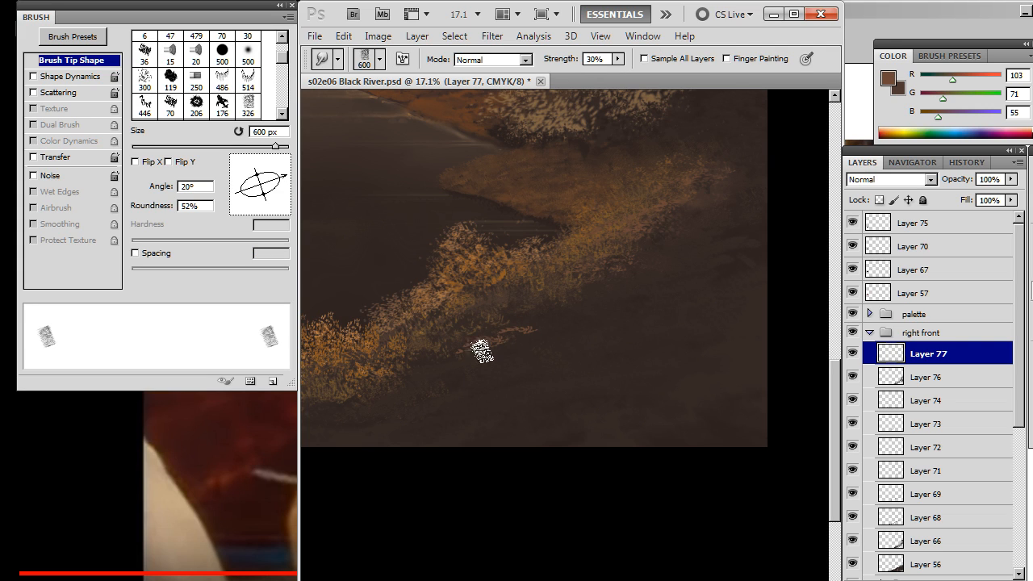
{"action": "key", "text": "6"}
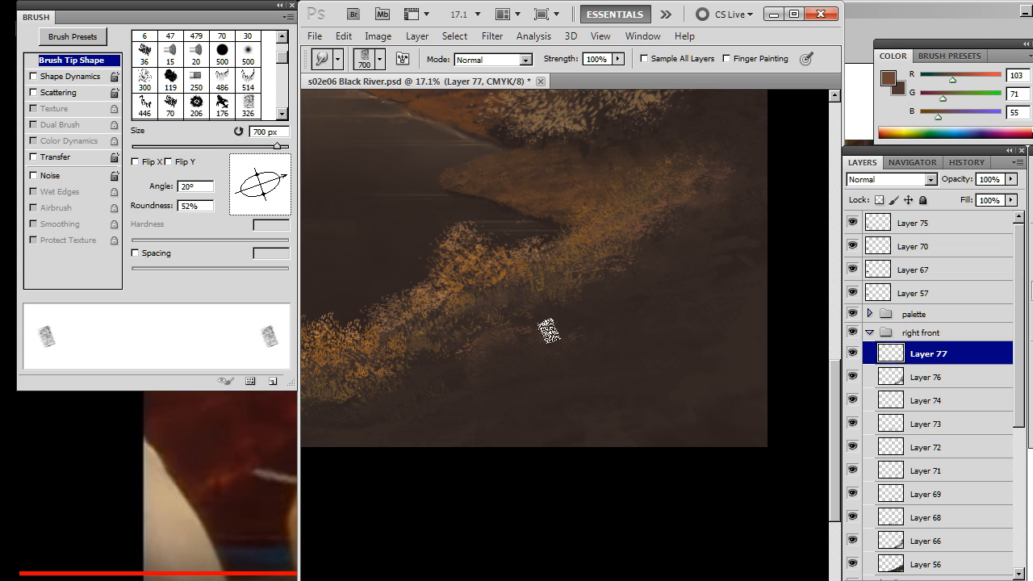
Extend the lower brown grass row up the bank with the leaf tip at 500 px and -165°, and smudge it, reducing the Smudge tip to 500 px
{"action": "key", "text": "b"}
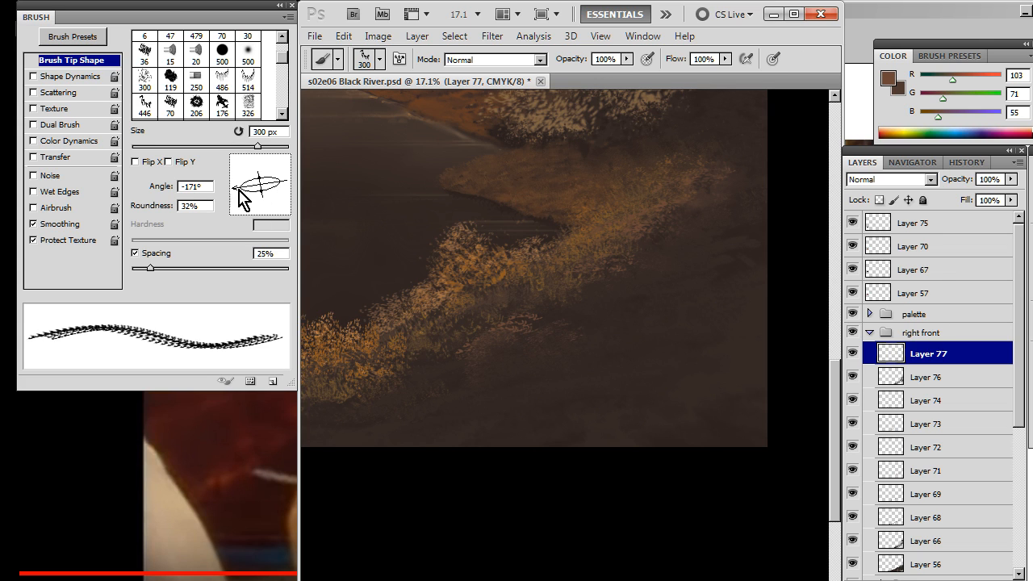
{"action": "left_click_drag", "start_coordinate": [240, 190], "coordinate": [236, 192]}
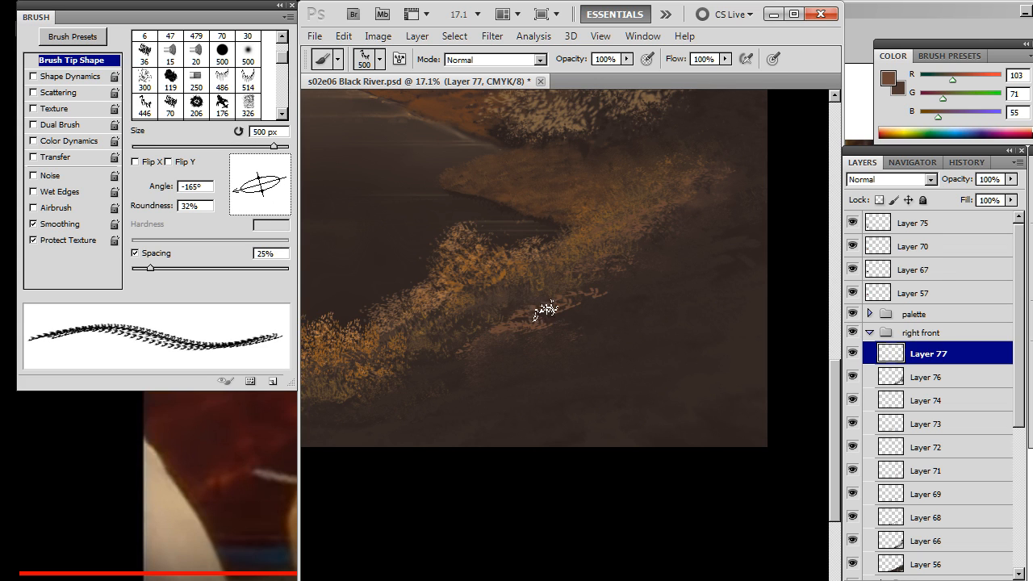
{"action": "key", "text": "r"}
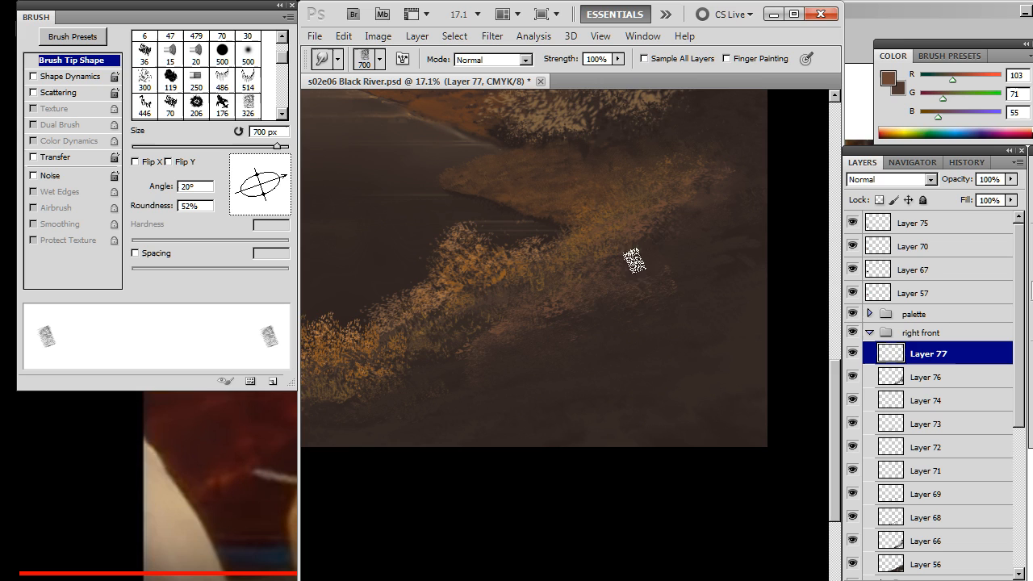
{"action": "key", "text": "bracketleft"}
{"action": "key", "text": "bracketleft"}
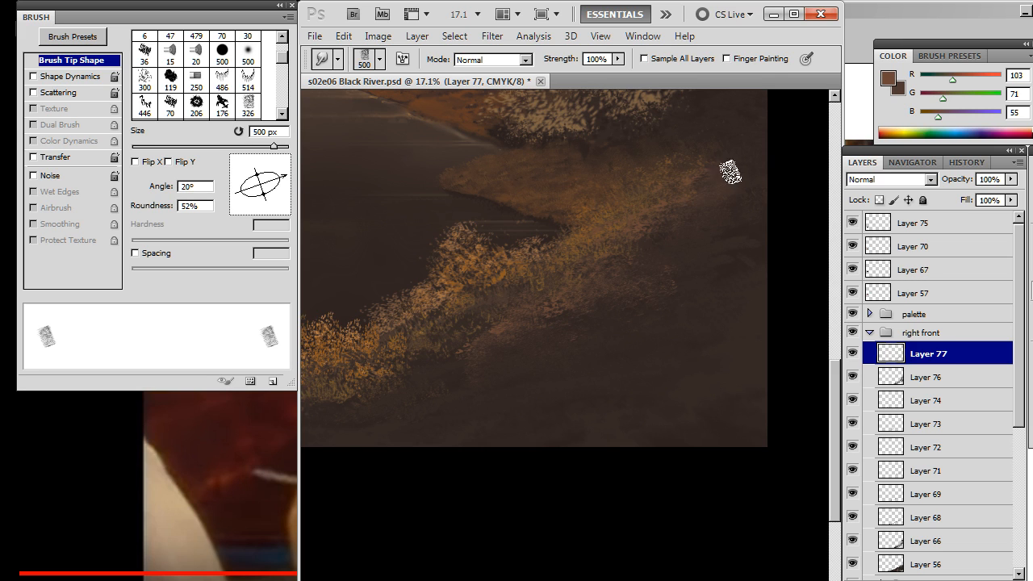
Paint brown touches over the upper grass row's right end, and blend them using the 500 px Smudge tip and 250 px Eraser
{"action": "key", "text": "b"}
{"action": "key", "text": "r"}
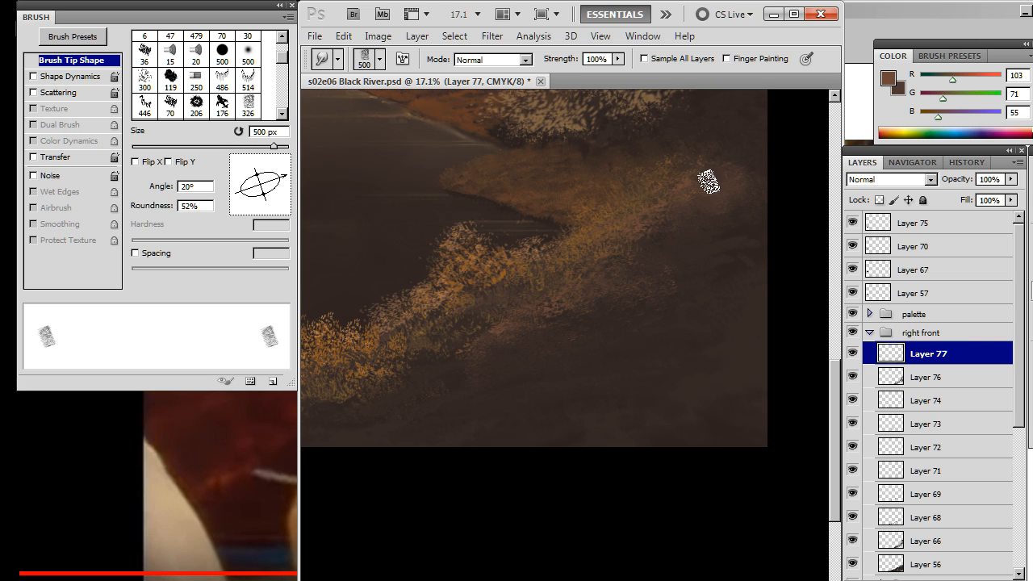
{"action": "key", "text": "e"}
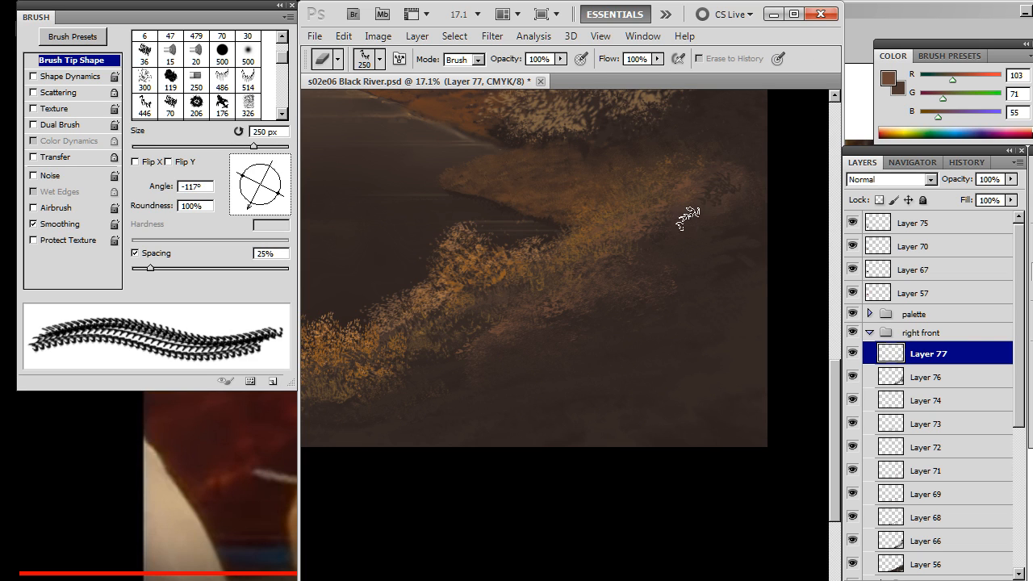
{"action": "key", "text": "r"}
{"action": "key", "text": "e"}
{"action": "key", "text": "b"}
{"action": "key", "text": "r"}
{"action": "key", "text": "b"}
{"action": "key", "text": "r"}
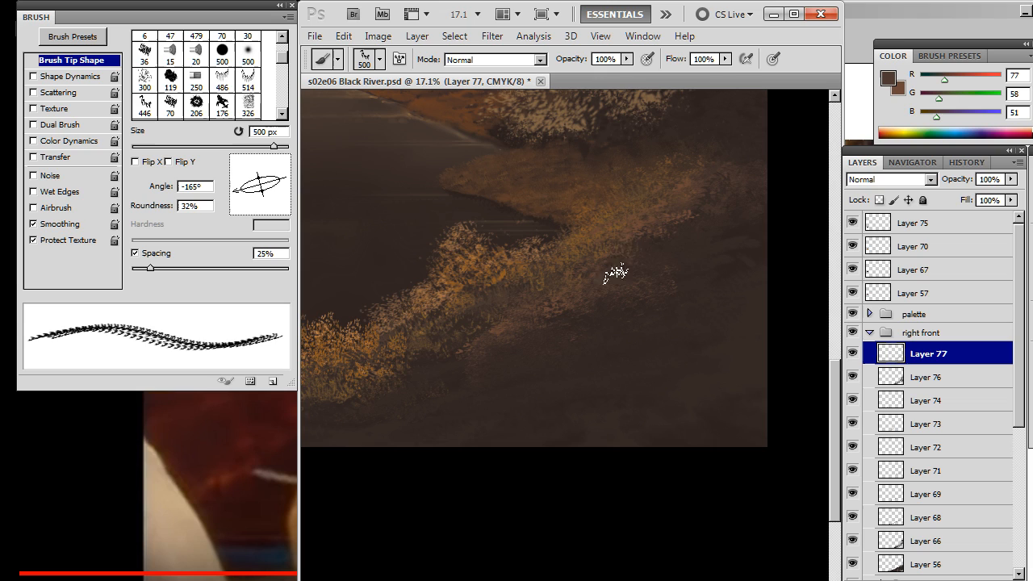
Switch to dark brown RGB 77, 58, 51, set the leaf tip to 505 px at -162°, and add a new layer beneath Layer 77
{"action": "key", "text": "b"}
{"action": "left_click", "coordinate": [616, 269], "text": "alt"}
{"action": "left_click_drag", "start_coordinate": [238, 200], "coordinate": [240, 204]}
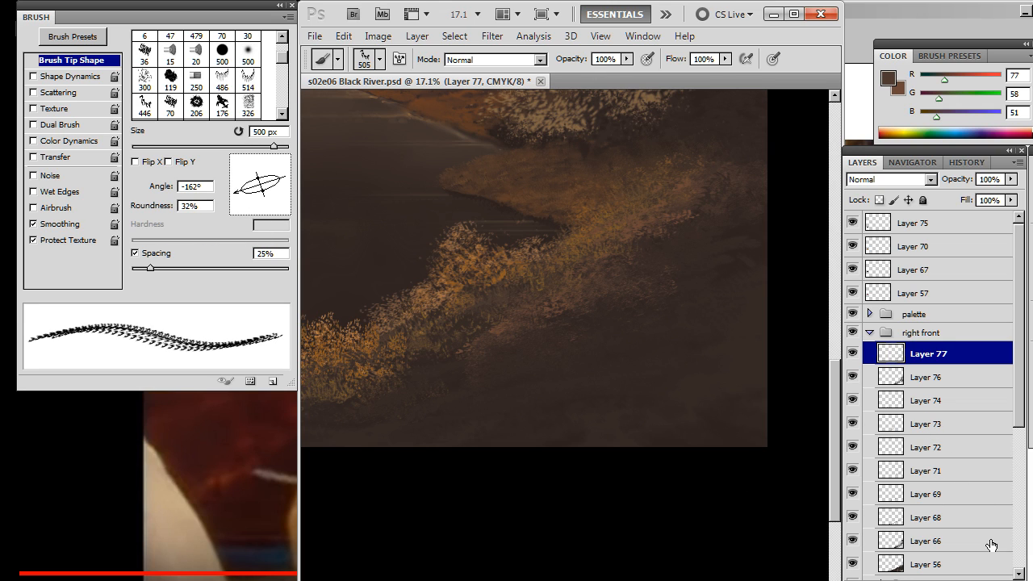
{"action": "key", "text": "alt+bracketleft"}
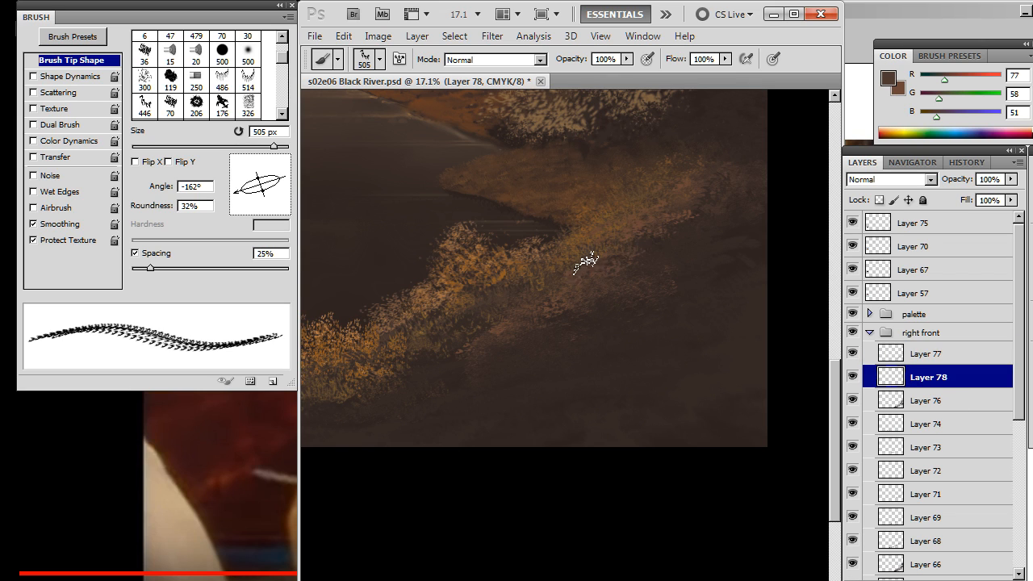
Enlarge the leaf tip to 600 px, paint dark brown touches beneath the brown grass row, and smudge them with the 500 px tip
{"action": "key", "text": "e"}
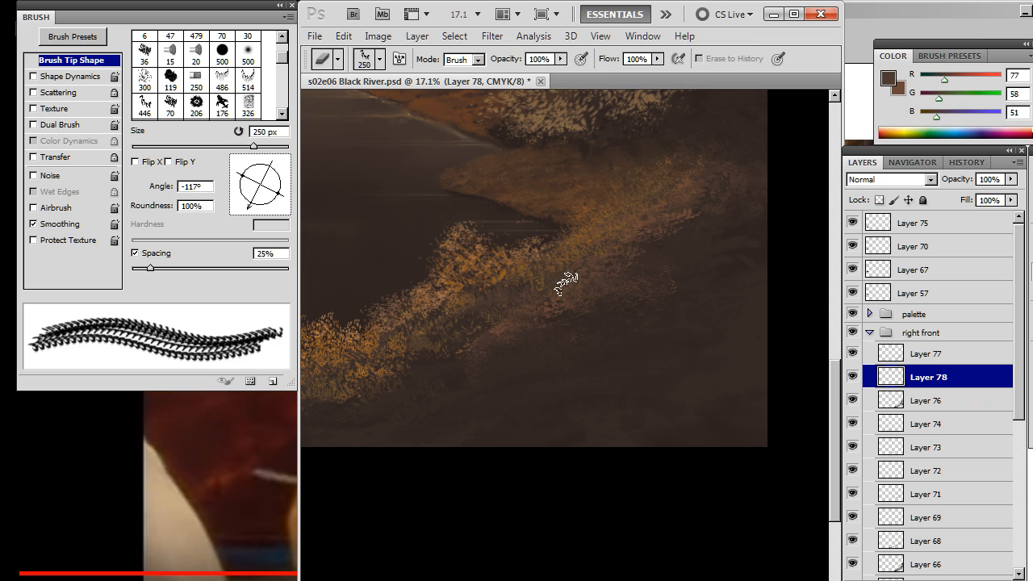
{"action": "key", "text": "r"}
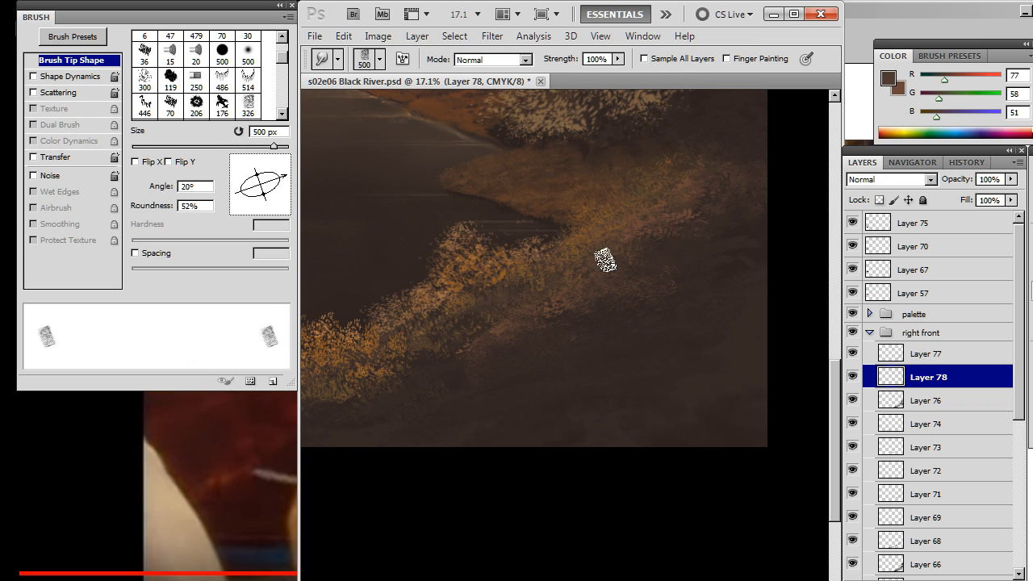
{"action": "key", "text": "b"}
{"action": "left_click_drag", "start_coordinate": [547, 362], "coordinate": [615, 293]}
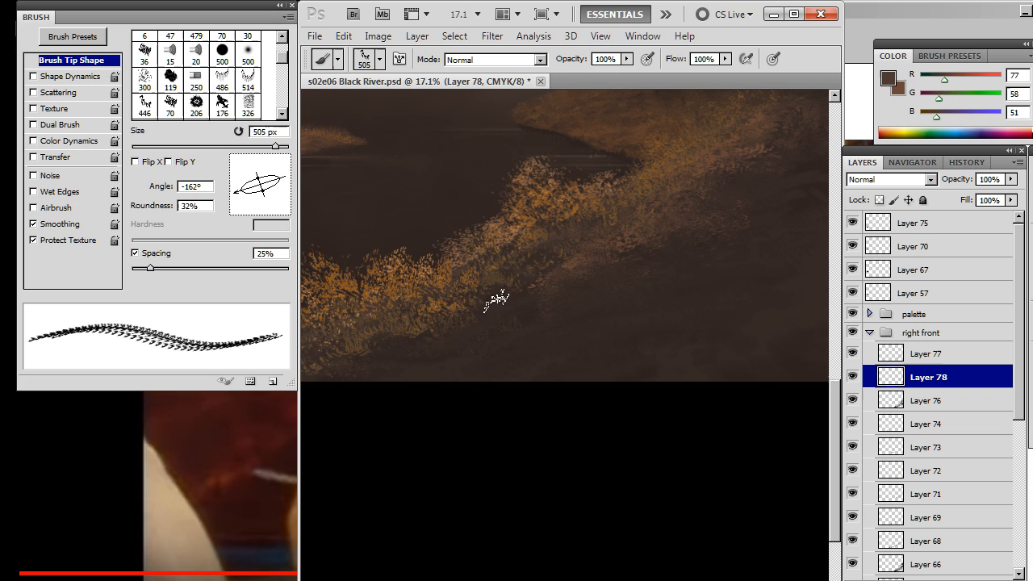
{"action": "key", "text": "bracketright"}
{"action": "key", "text": "r"}
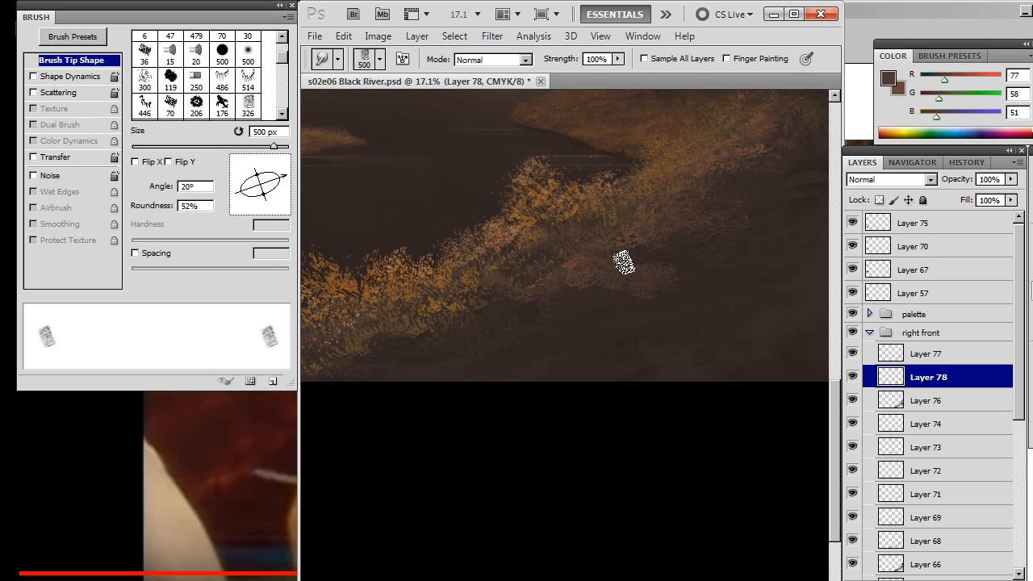
{"action": "key", "text": "b"}
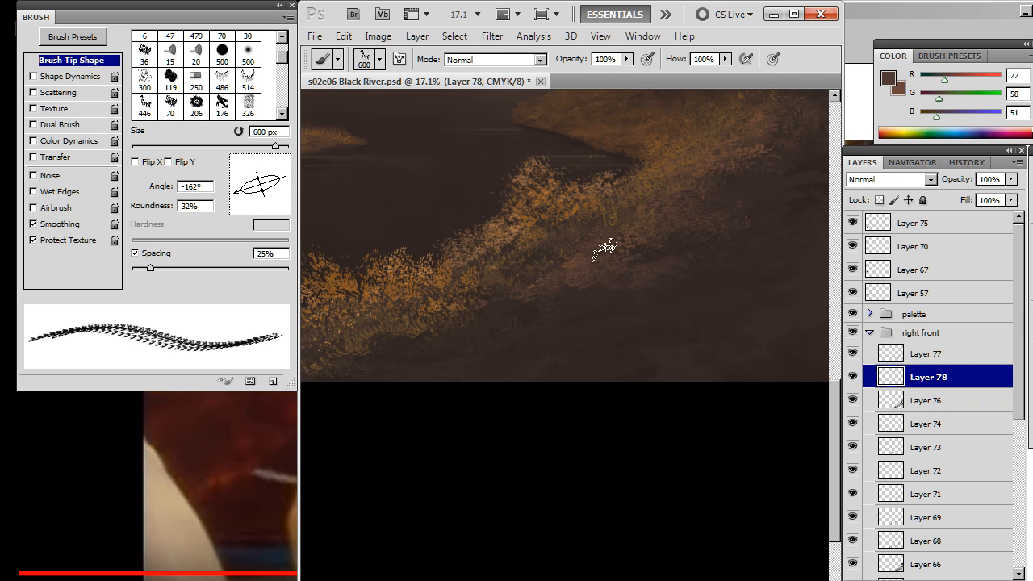
{"action": "key", "text": "r"}
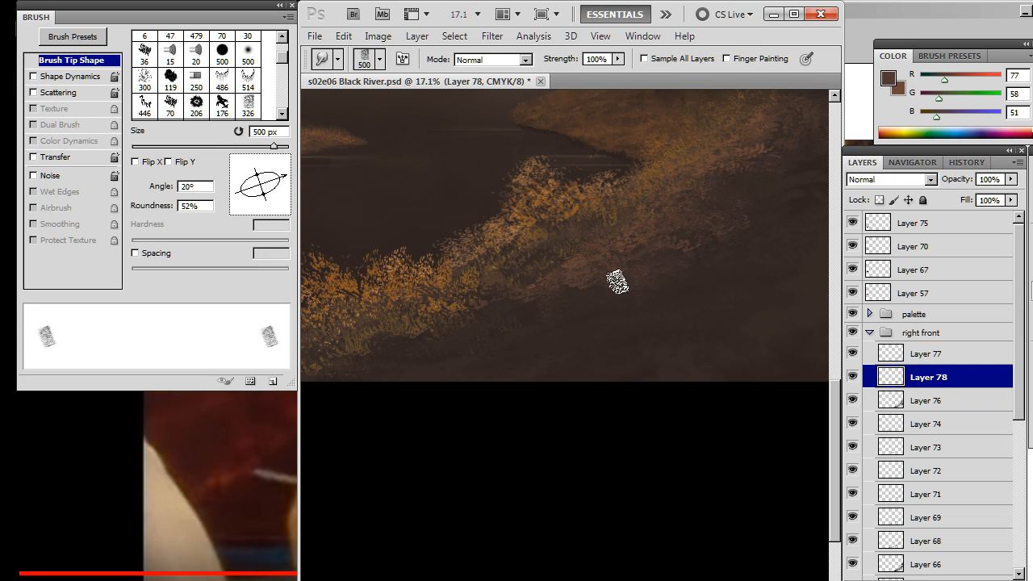
Extend the dark brown grass down the slope toward the ochre grass, and soften it using the Smudge tool and 250 px Eraser
{"action": "left_click_drag", "start_coordinate": [533, 362], "coordinate": [581, 337]}
{"action": "key", "text": "b"}
{"action": "mouse_move", "coordinate": [511, 296]}
{"action": "left_mouse_down"}
{"action": "mouse_move", "coordinate": [539, 272]}
{"action": "mouse_move", "coordinate": [601, 271]}
{"action": "left_mouse_up"}
{"action": "key", "text": "r"}
{"action": "key", "text": "e"}
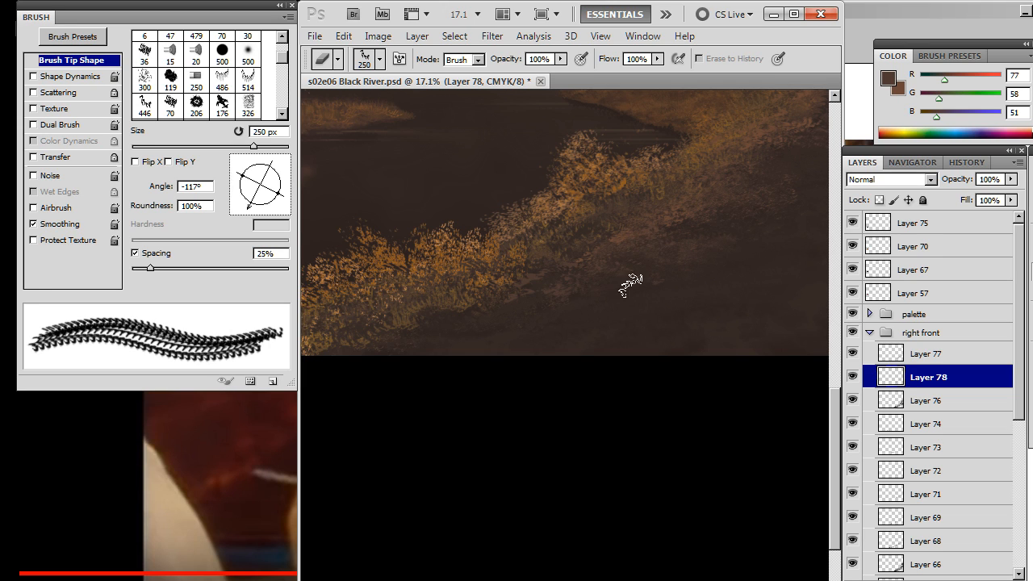
Paint more dark brown grass with the 600 px leaf tip along the ochre grass's lower edge, smudging between strokes
{"action": "key", "text": "b"}
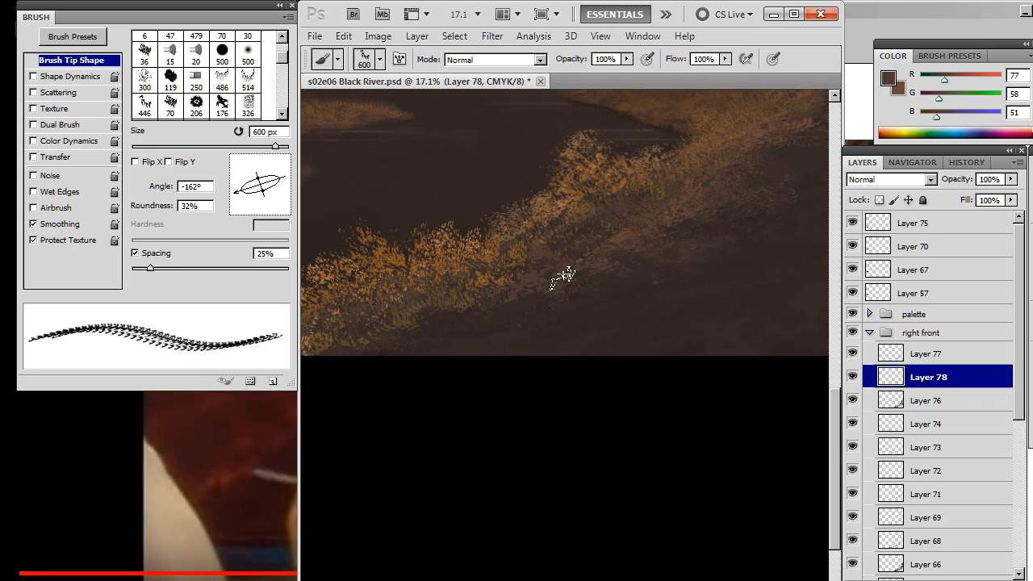
{"action": "key", "text": "r"}
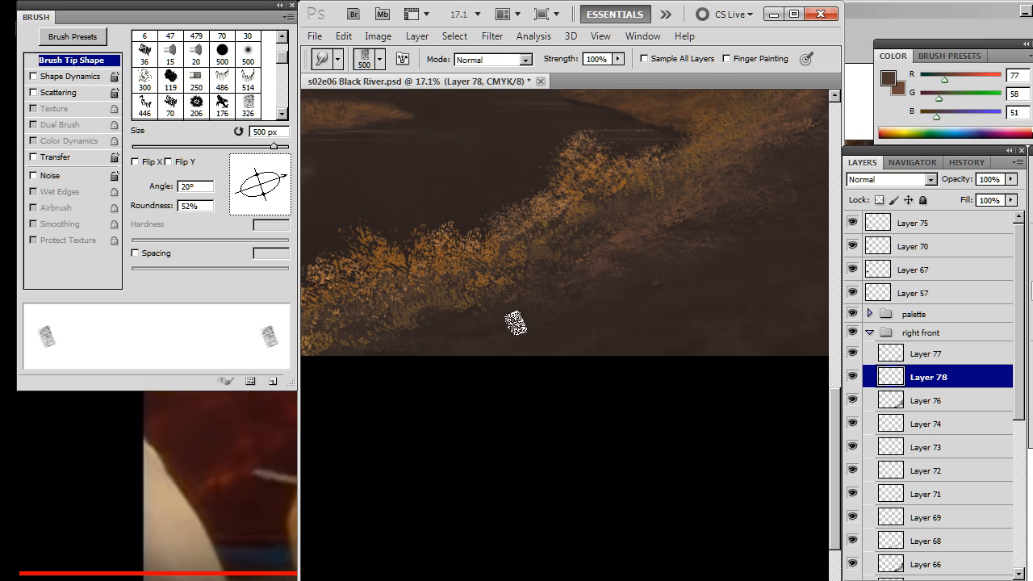
{"action": "key", "text": "b"}
{"action": "key", "text": "r"}
{"action": "key", "text": "b"}
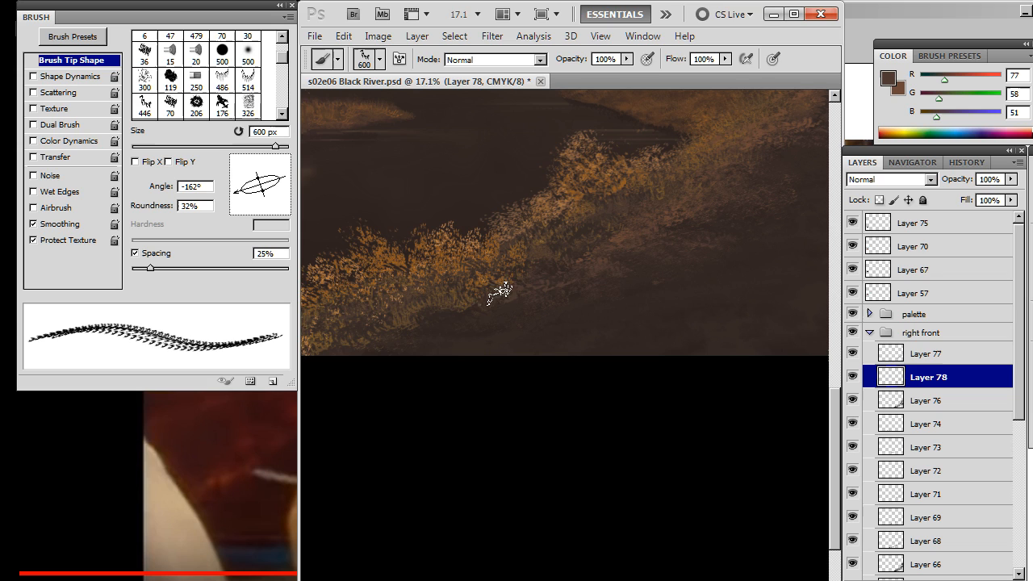
Set the leaf tip to 622 px at 174°, paint dark brown texture along the bank's lower edge, and smudge it at 505 px and 8°
{"action": "left_click_drag", "start_coordinate": [242, 197], "coordinate": [236, 184]}
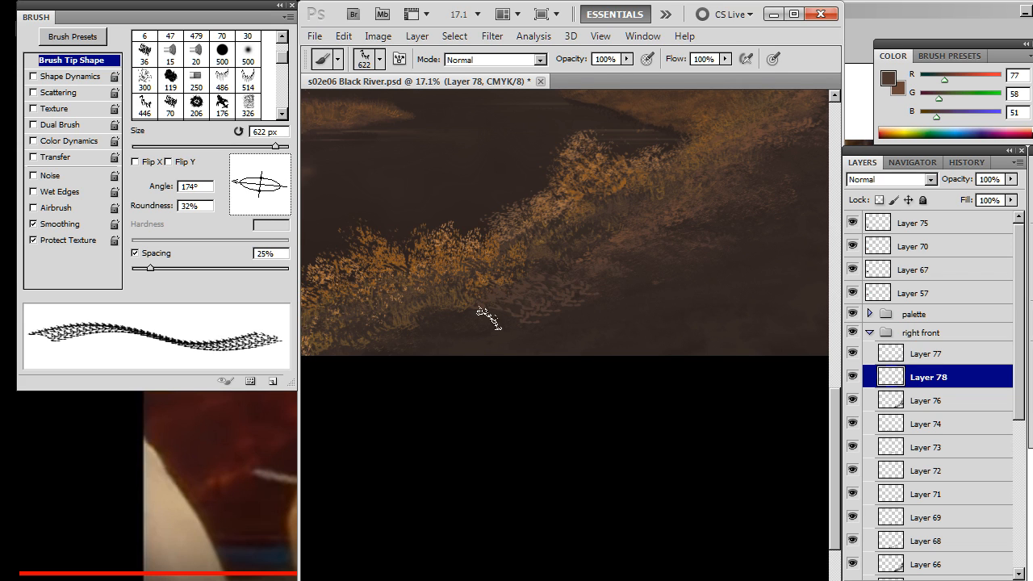
{"action": "key", "text": "r"}
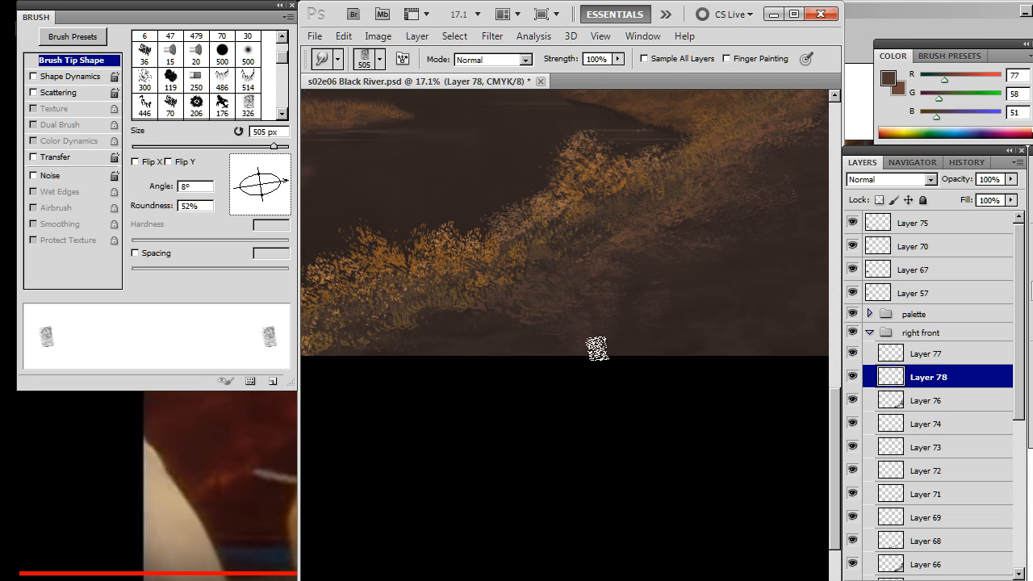
{"action": "key", "text": "b"}
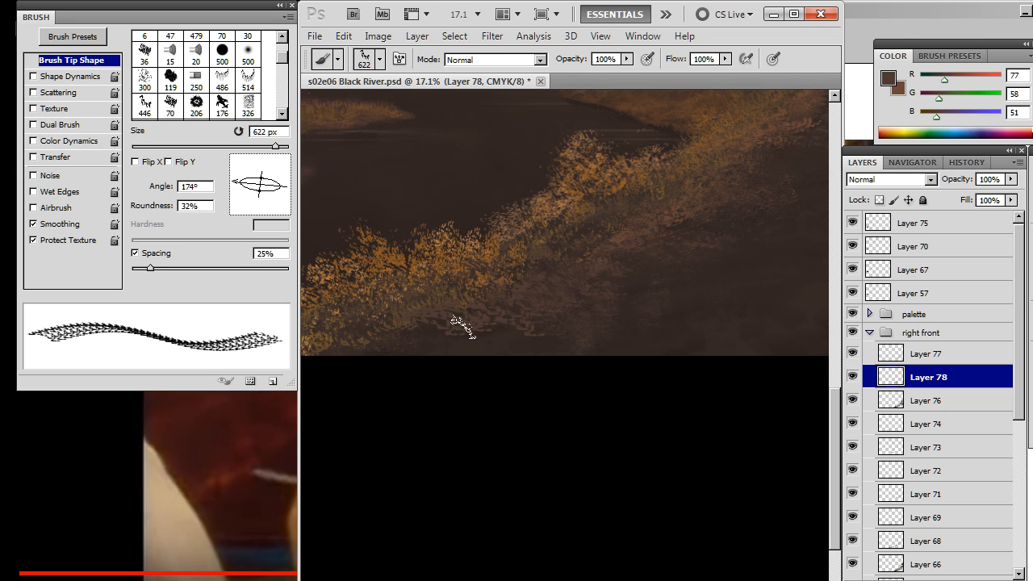
{"action": "key", "text": "r"}
{"action": "key", "text": "e"}
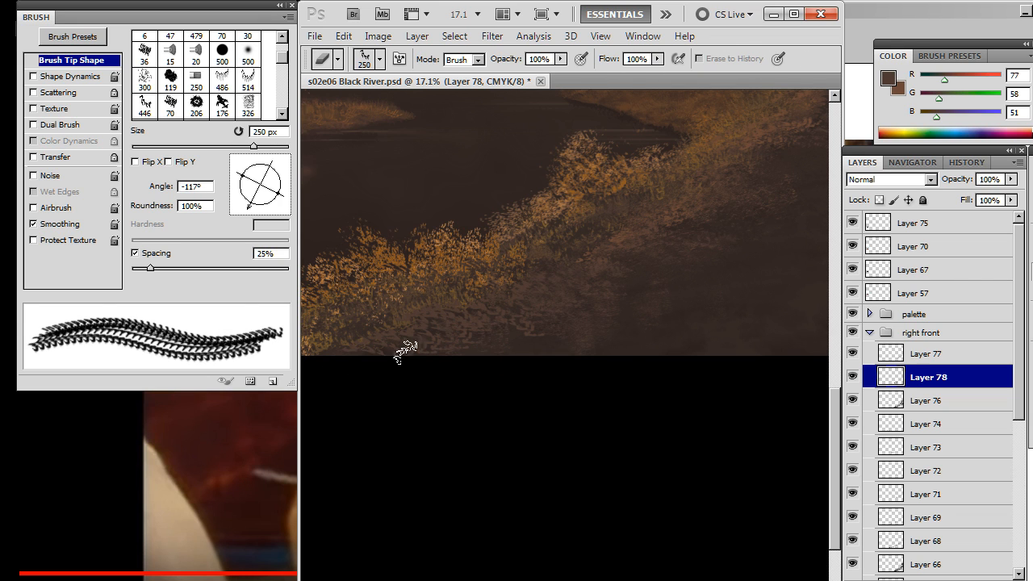
{"action": "key", "text": "r"}
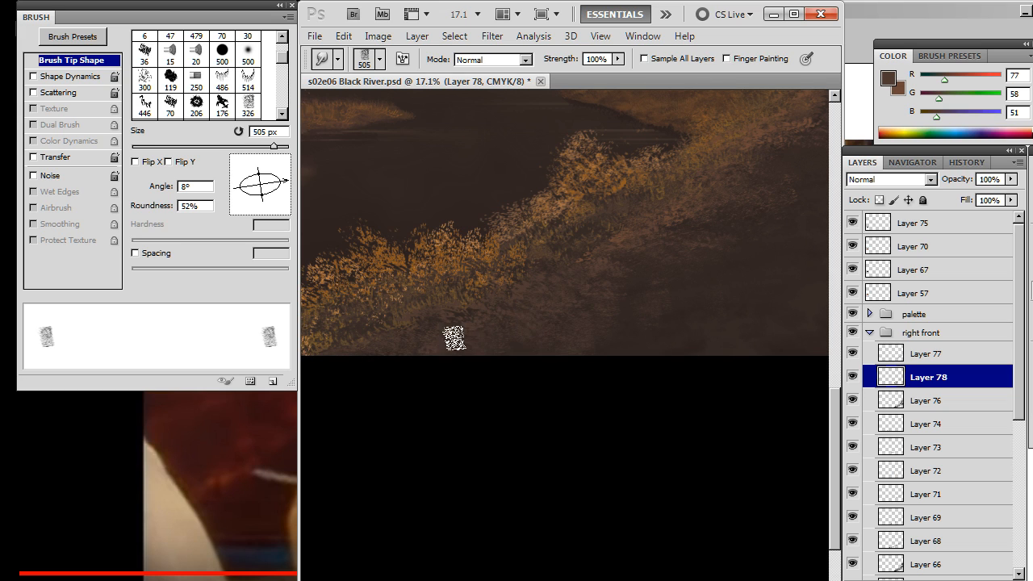
Rotate the 622 px leaf tip to -177°, add dark brown touches at mid-bank, and blend them with the 505 px Smudge tip
{"action": "key", "text": "b"}
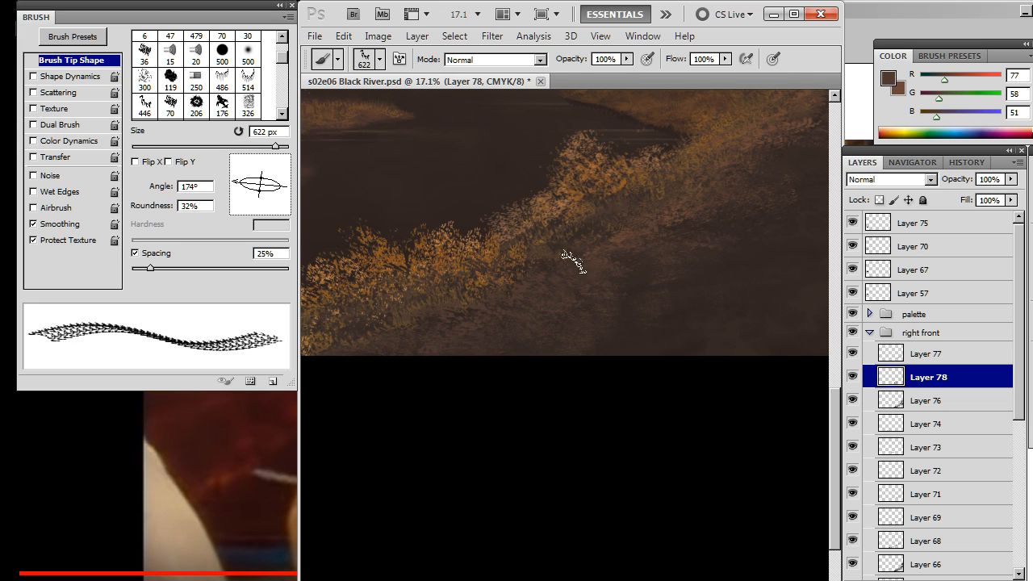
{"action": "left_click_drag", "start_coordinate": [223, 196], "coordinate": [233, 196]}
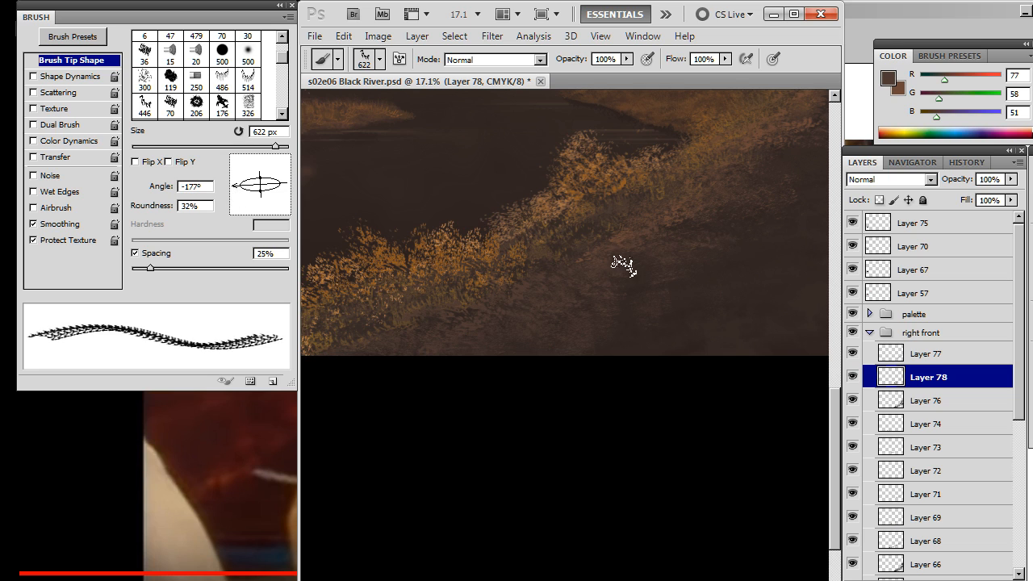
{"action": "key", "text": "r"}
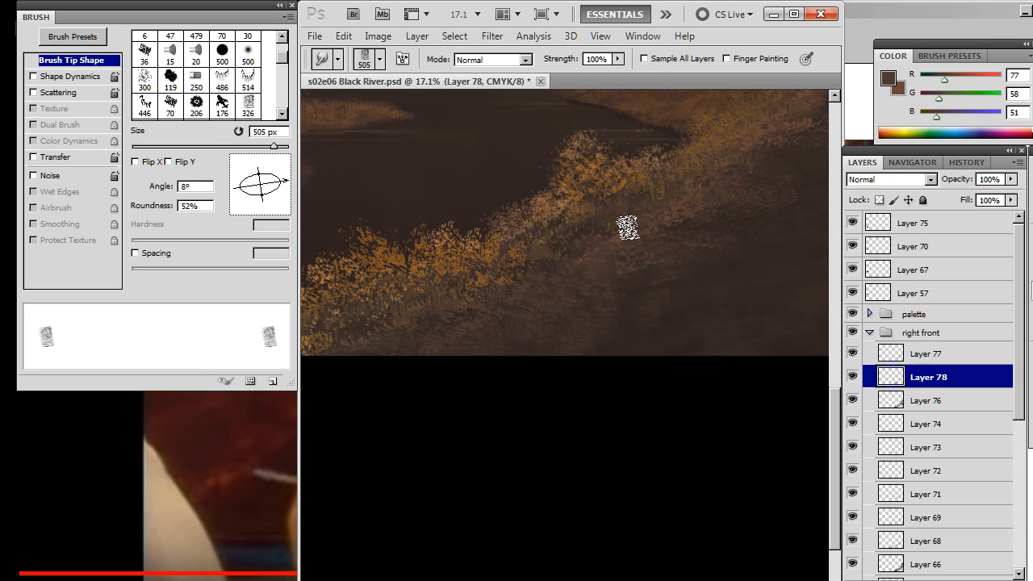
{"action": "left_click_drag", "start_coordinate": [597, 324], "coordinate": [535, 376]}
{"action": "key", "text": "e"}
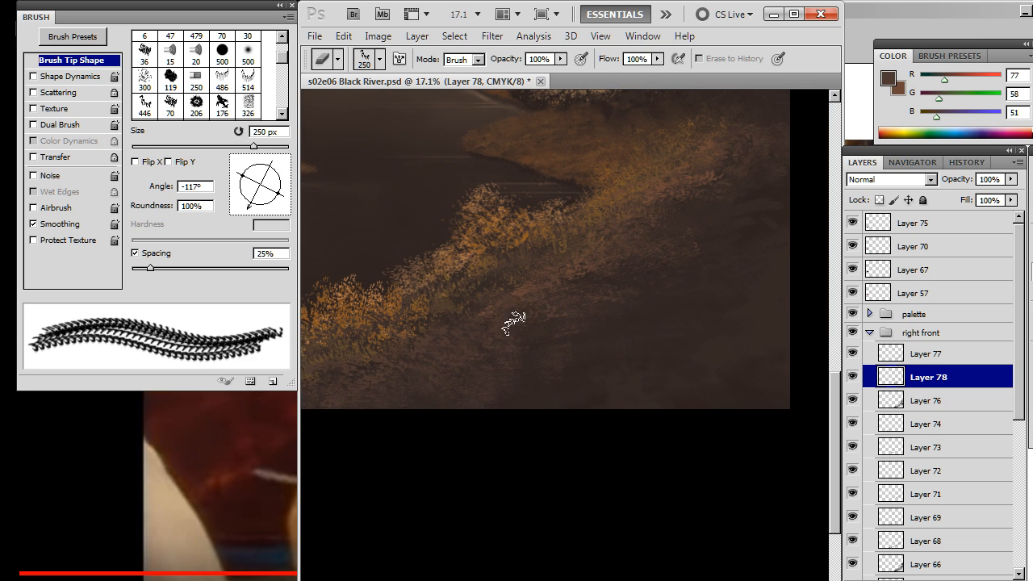
Rotate the Eraser's tip to -136° and the Brush's tip to -176°
{"action": "left_click_drag", "start_coordinate": [249, 216], "coordinate": [241, 207]}
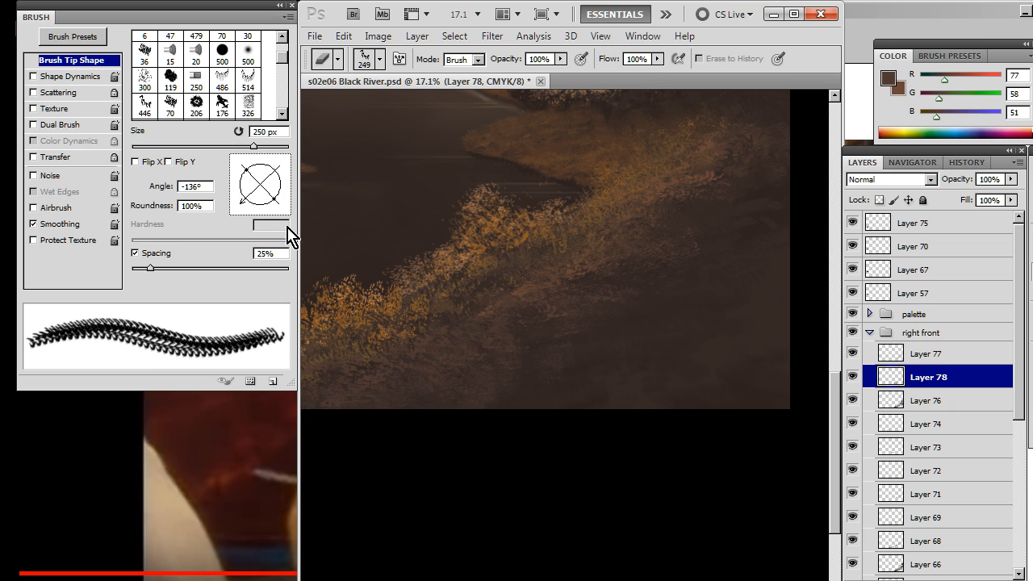
{"action": "key", "text": "b"}
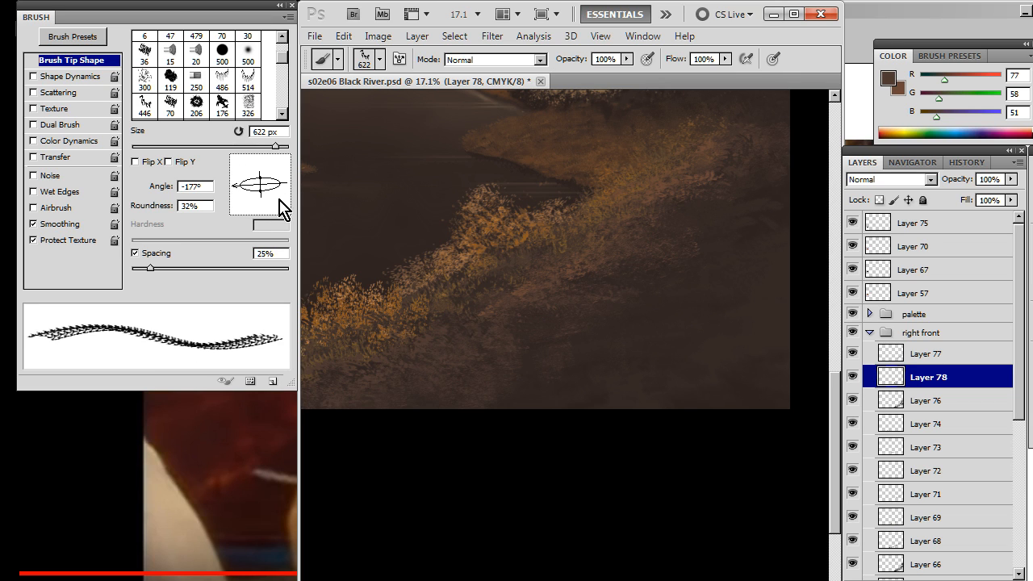
Switch to the Chrome window with Twitch and check which track is playing on the Monstercat stream
{"action": "key", "text": "alt+Tab"}
{"action": "key", "text": "alt+Tab"}
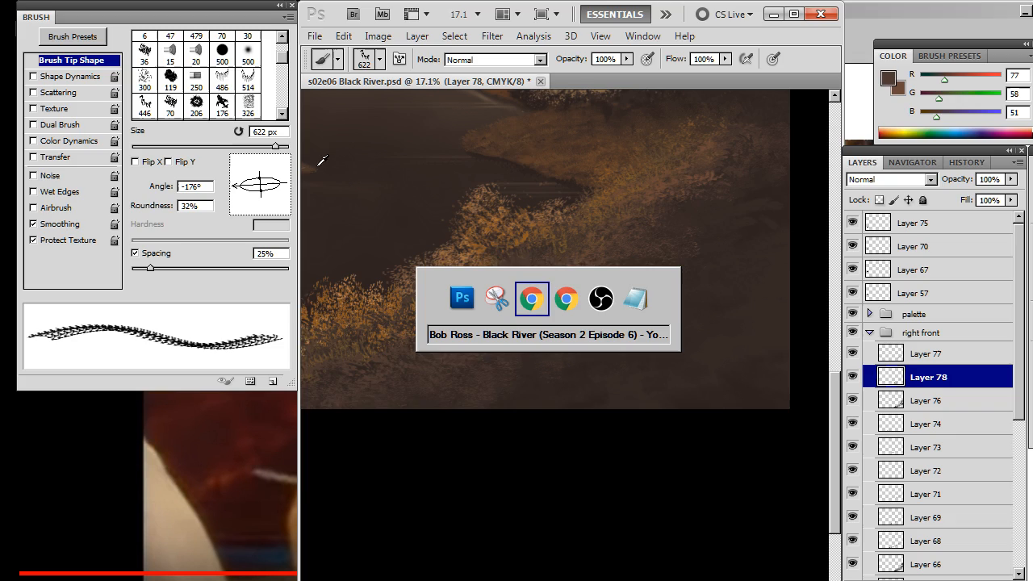
{"action": "key", "text": "alt+Tab"}
{"action": "key", "text": "alt+Tab"}
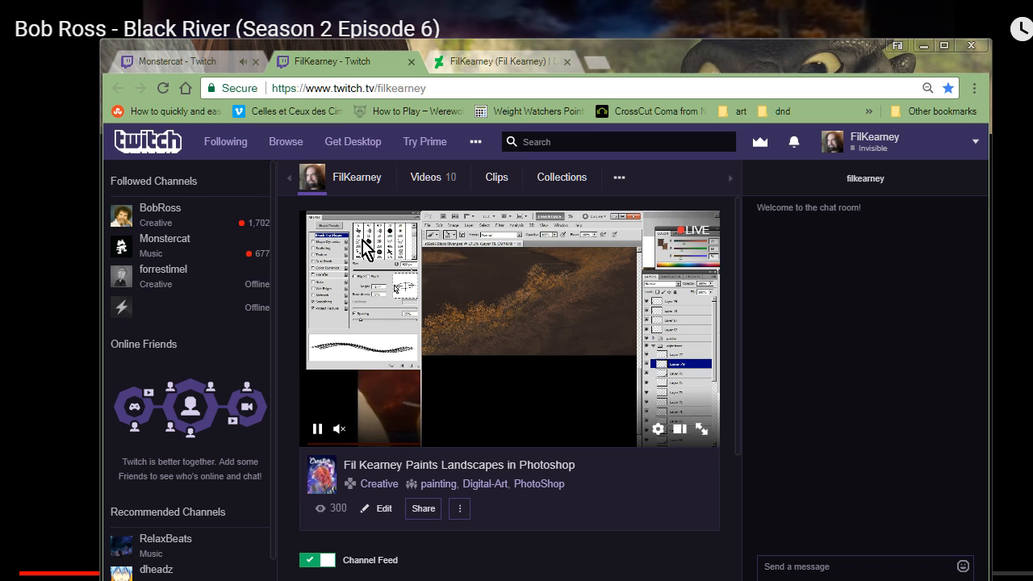
{"action": "left_click", "coordinate": [197, 63]}
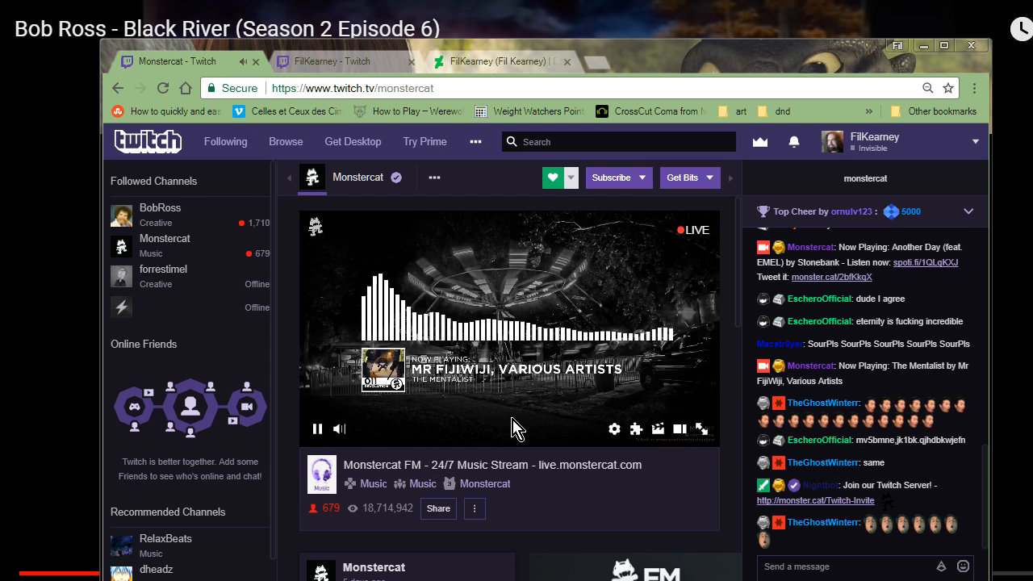
{"action": "mouse_move", "coordinate": [549, 379]}
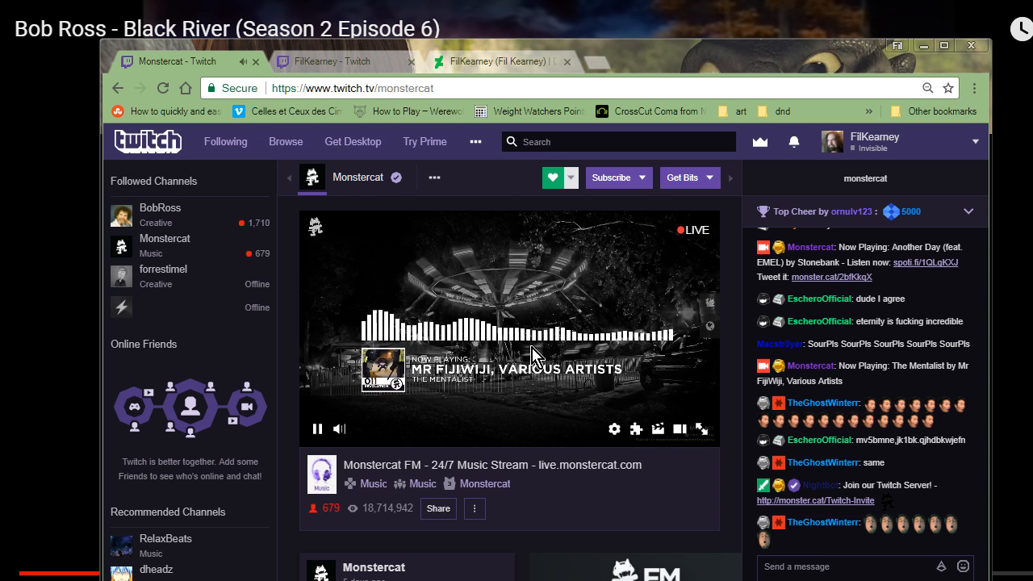
Switch to Notepad and add "mr fijiwiji - the mentalist" below the song list
{"action": "key", "text": "alt+Tab"}
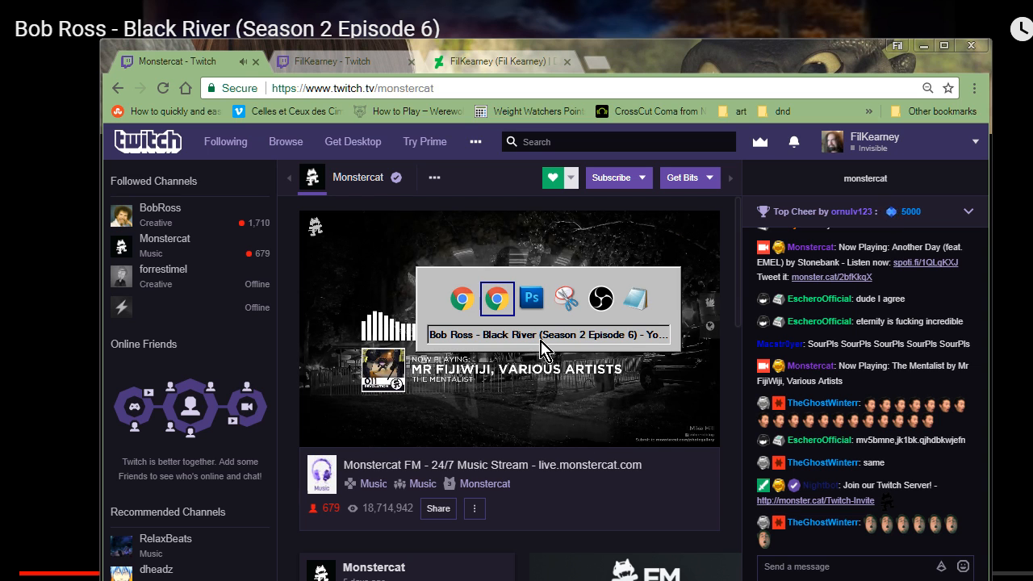
{"action": "key", "text": "alt+Tab"}
{"action": "key", "text": "alt+Tab"}
{"action": "key", "text": "alt+Tab"}
{"action": "key", "text": "alt+Tab"}
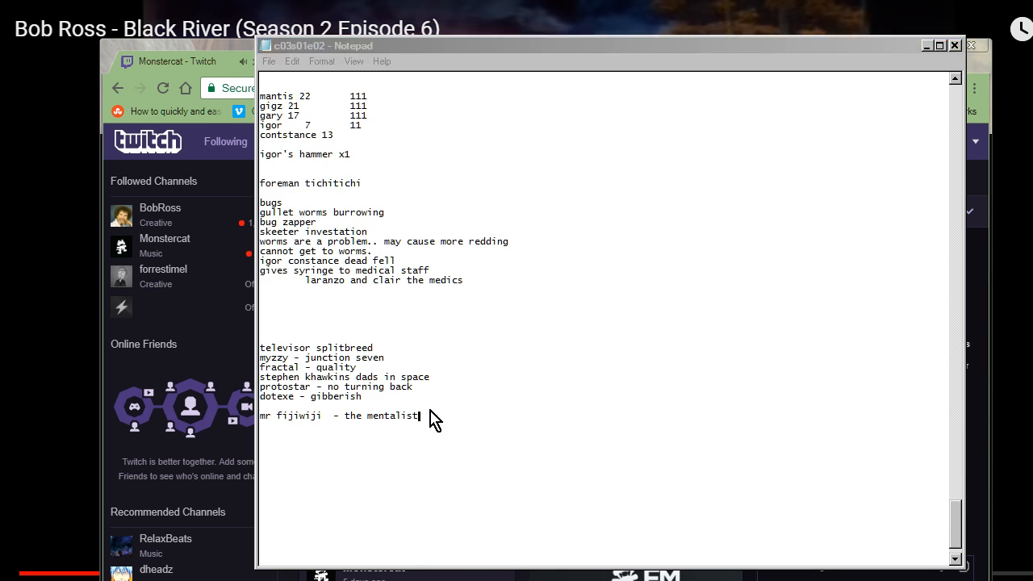
Check the painter's own Twitch channel and the Bob Ross Black River reference video, then return to Photoshop
{"action": "key", "text": "alt+Tab"}
{"action": "key", "text": "alt+Tab"}
{"action": "key", "text": "alt+shift+Tab"}
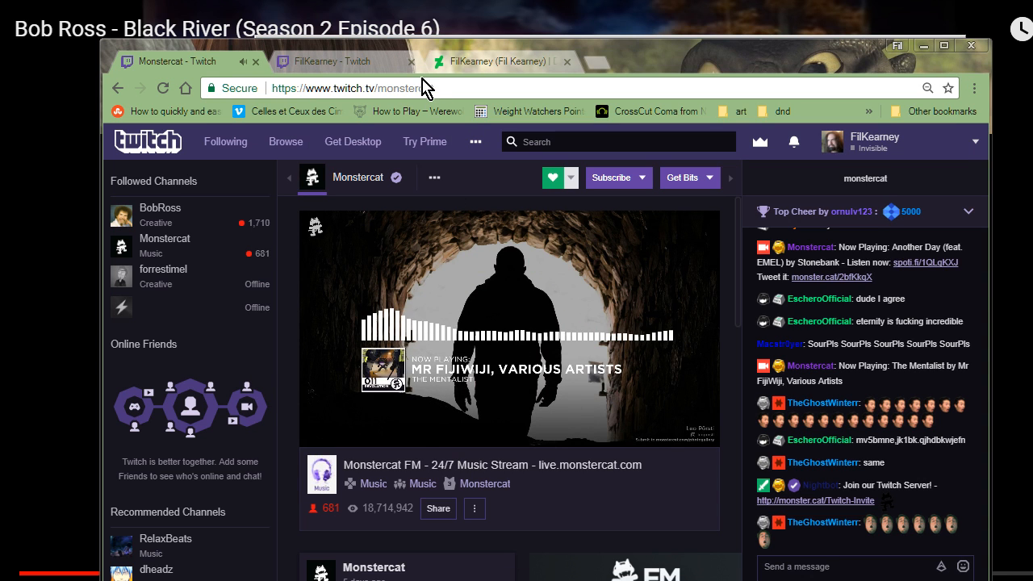
{"action": "left_click", "coordinate": [334, 61]}
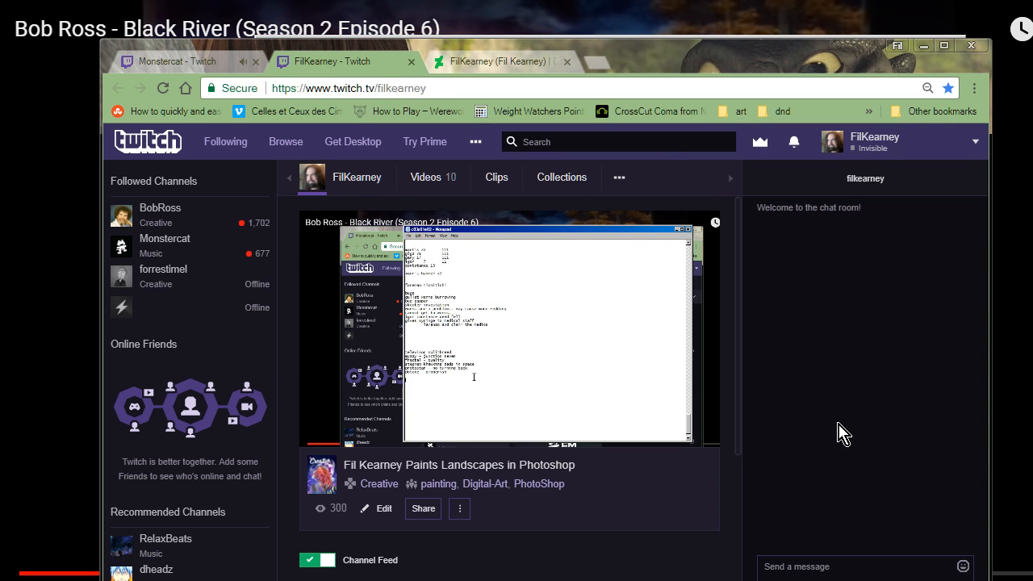
{"action": "key", "text": "alt+Tab"}
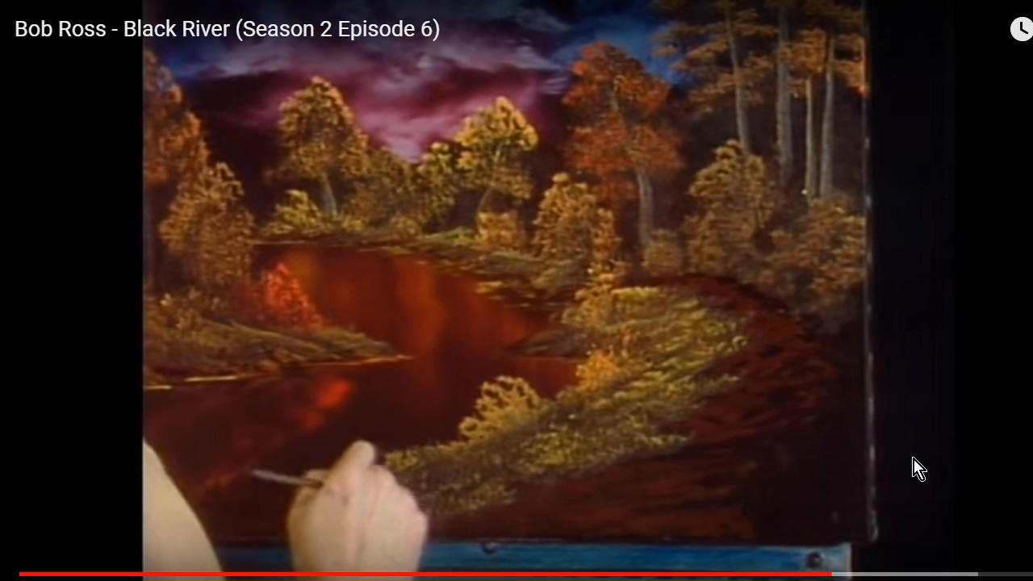
{"action": "key", "text": "alt+Tab"}
{"action": "key", "text": "Tab"}
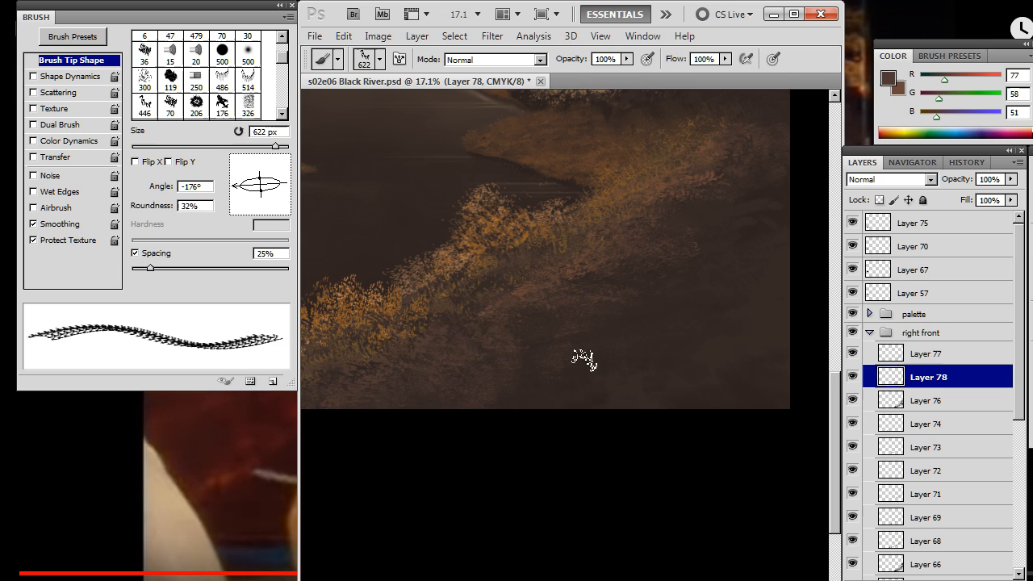
On Layer 77, paint brown (103, 71, 55) foliage strokes along the lower edge of the golden bank and smudge them in
{"action": "left_click", "coordinate": [928, 363]}
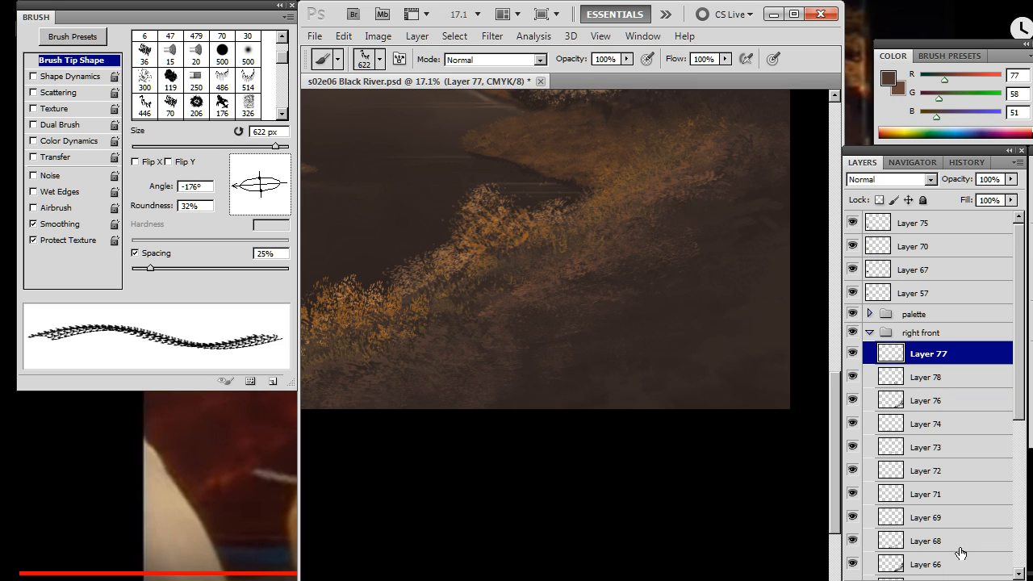
{"action": "left_click", "coordinate": [596, 348], "text": "alt"}
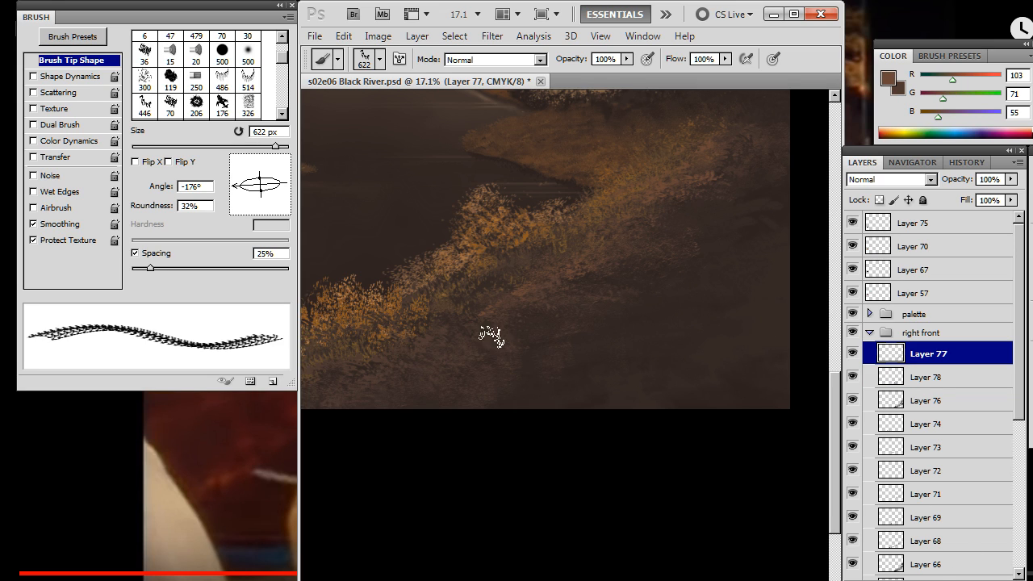
{"action": "left_click_drag", "start_coordinate": [460, 337], "coordinate": [537, 314]}
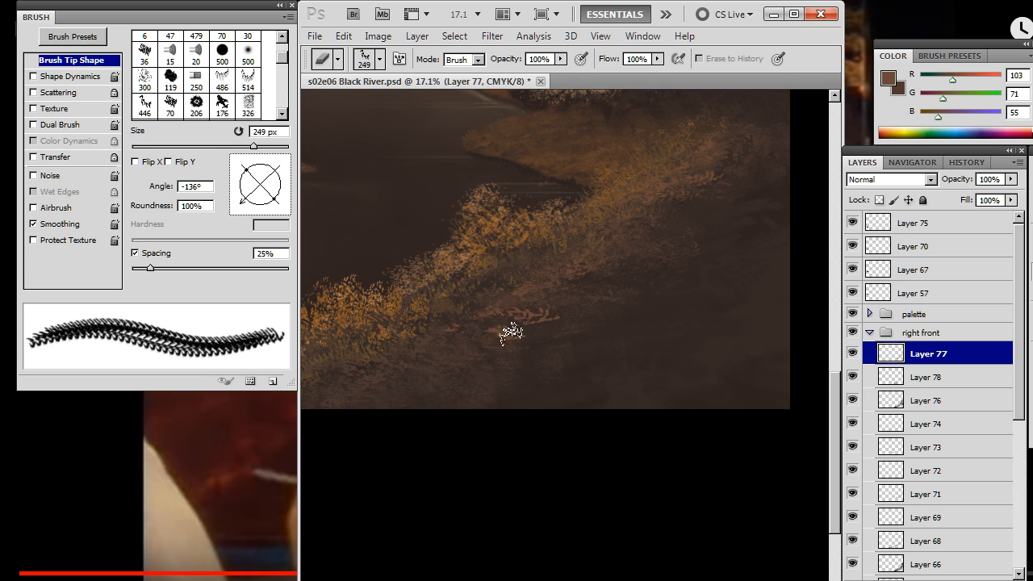
{"action": "key", "text": "r"}
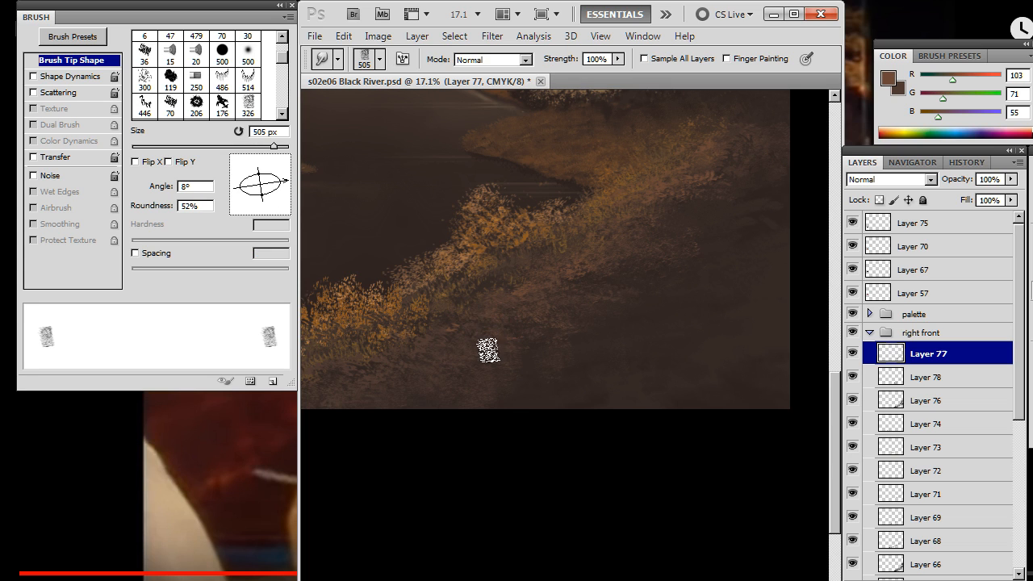
Add more brown foliage strokes on the slope beneath the golden bushes, then soften them with the Smudge tool and Eraser
{"action": "left_click_drag", "start_coordinate": [479, 392], "coordinate": [548, 318]}
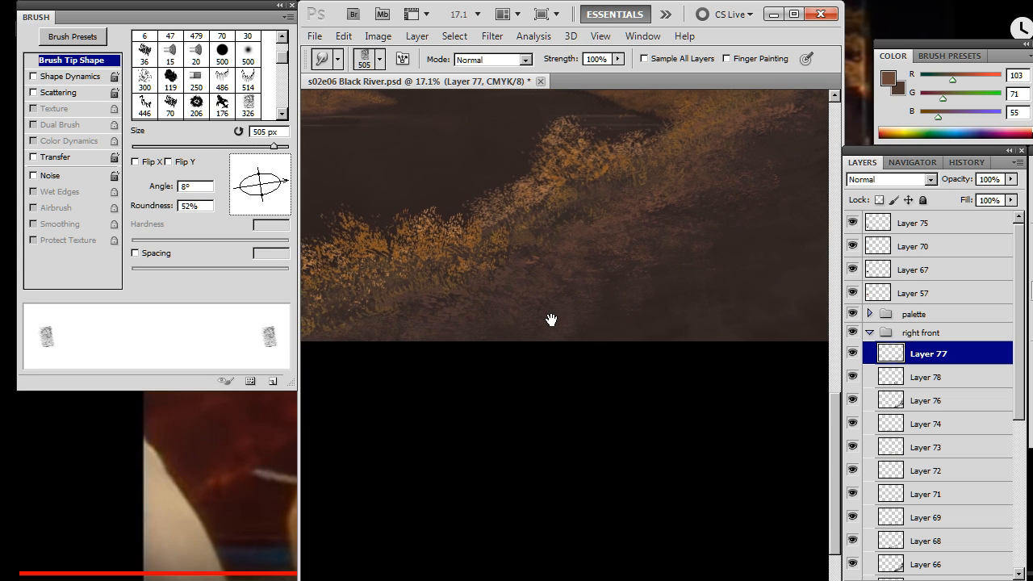
{"action": "key", "text": "b"}
{"action": "key", "text": "r"}
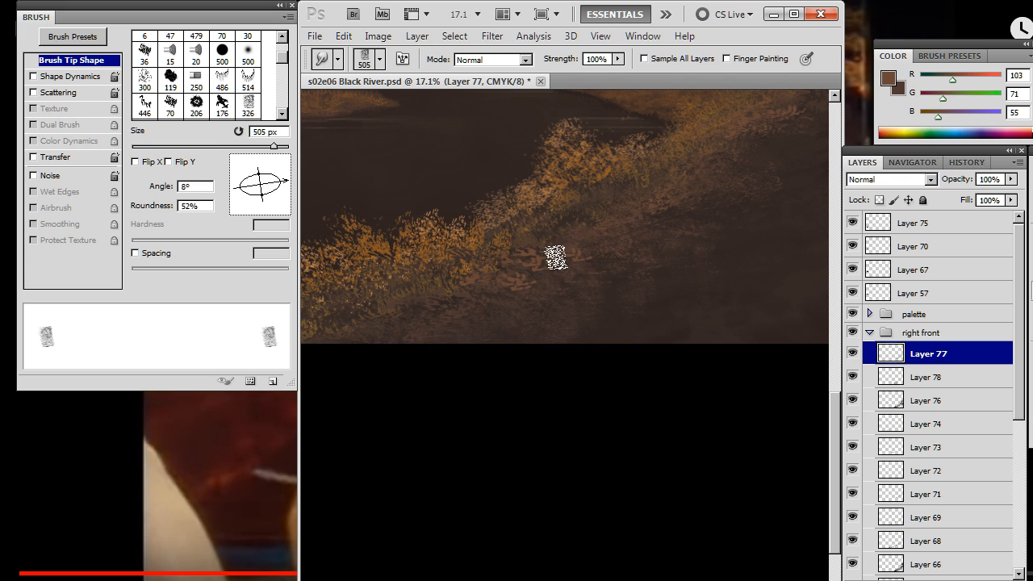
{"action": "key", "text": "e"}
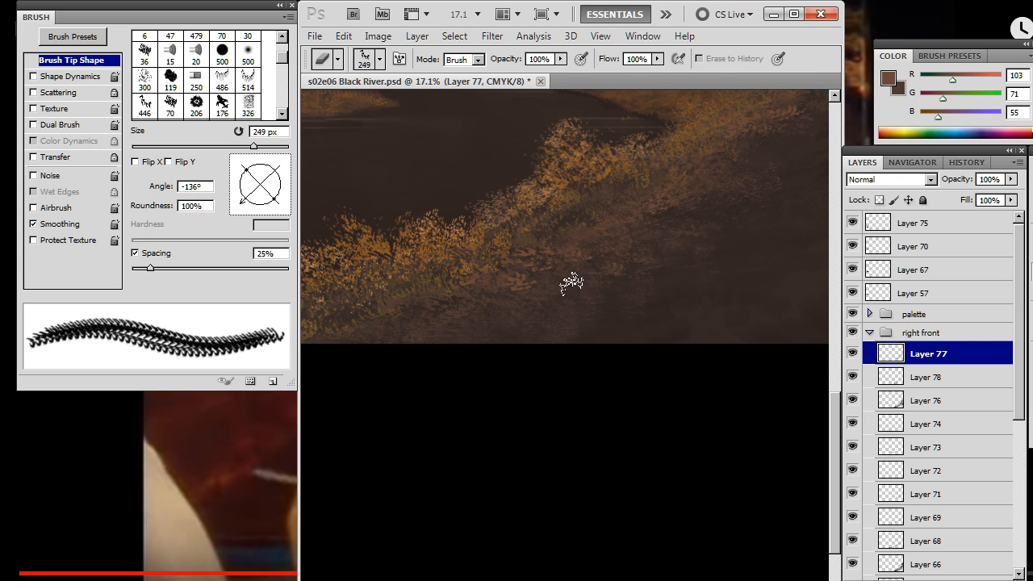
{"action": "key", "text": "r"}
Extend the brown ground texture to the canvas's bottom edge below the golden grass, alternating Brush strokes with smudging
{"action": "left_click_drag", "start_coordinate": [481, 331], "coordinate": [531, 302]}
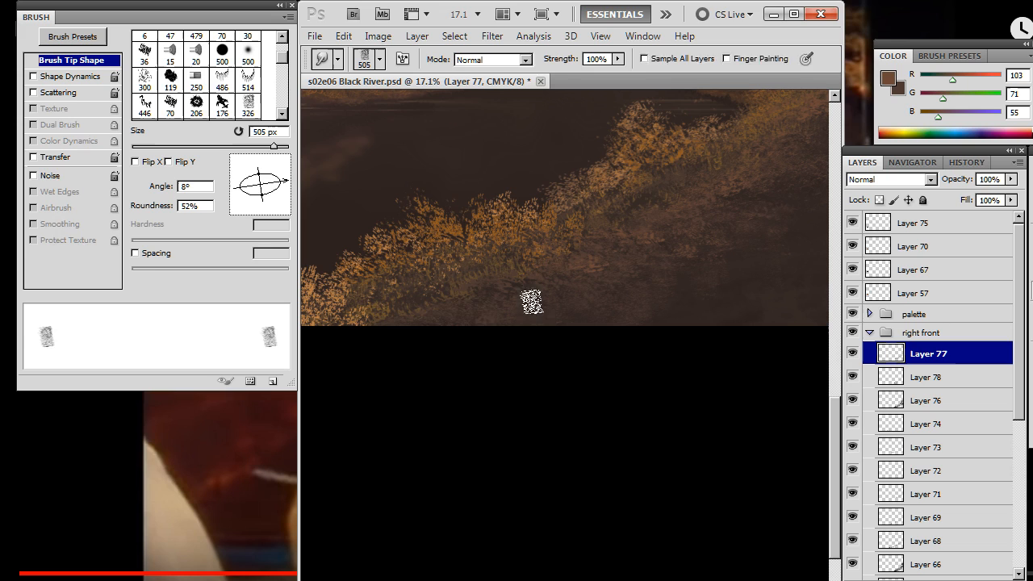
{"action": "key", "text": "b"}
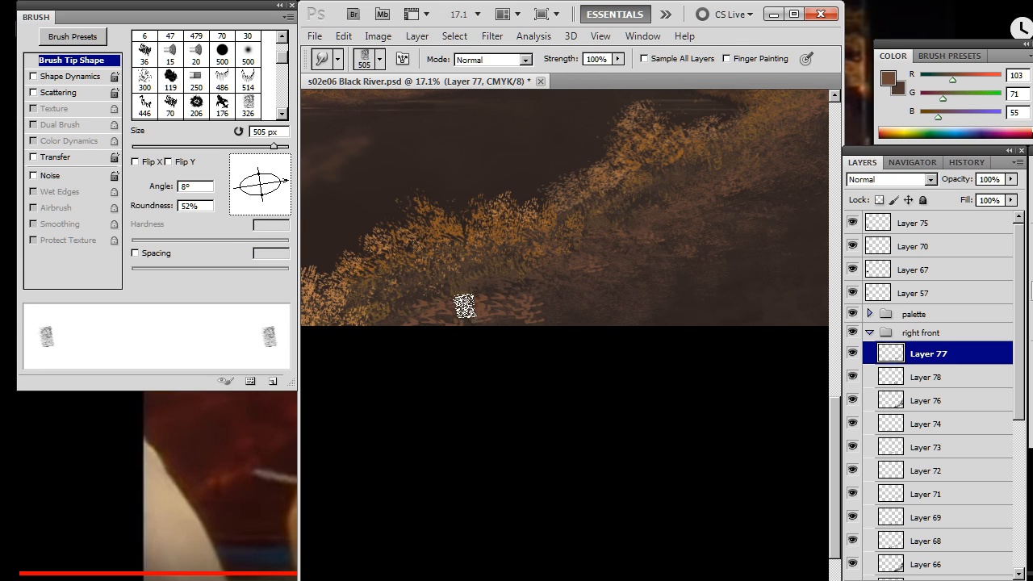
{"action": "key", "text": "r"}
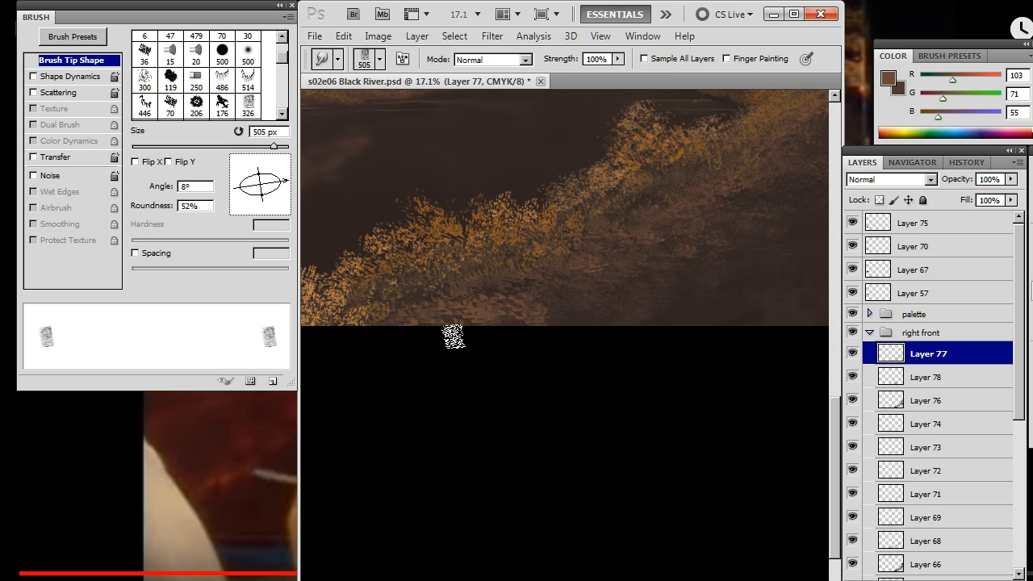
{"action": "key", "text": "b"}
{"action": "key", "text": "r"}
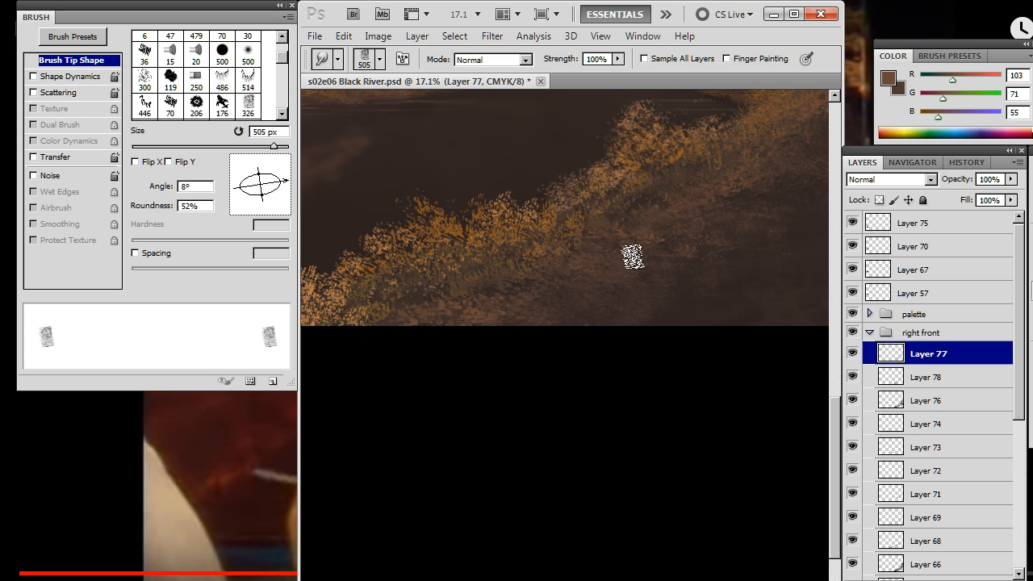
Paint another patch of brown strokes near the canvas's bottom edge, thin it with the Eraser and smudge it into the slope
{"action": "key", "text": "b"}
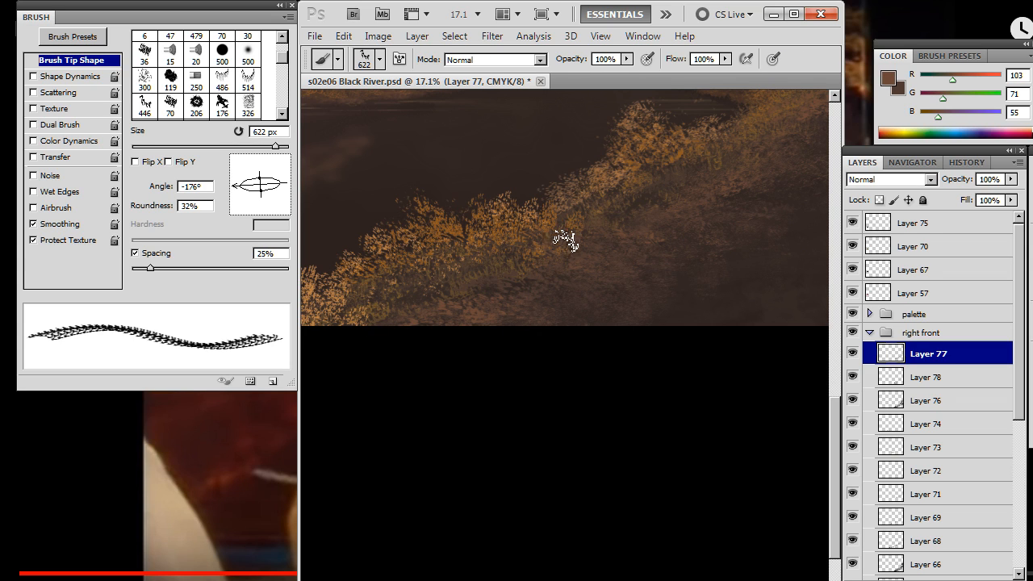
{"action": "mouse_move", "coordinate": [480, 296]}
{"action": "left_mouse_down"}
{"action": "mouse_move", "coordinate": [521, 311]}
{"action": "mouse_move", "coordinate": [515, 291]}
{"action": "mouse_move", "coordinate": [514, 317]}
{"action": "left_mouse_up"}
{"action": "key", "text": "e"}
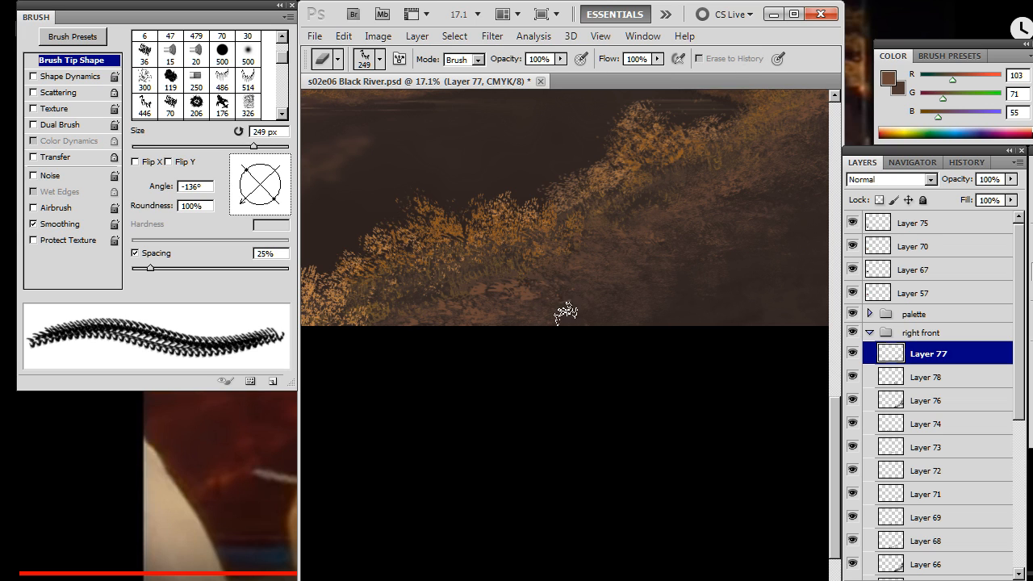
{"action": "key", "text": "r"}
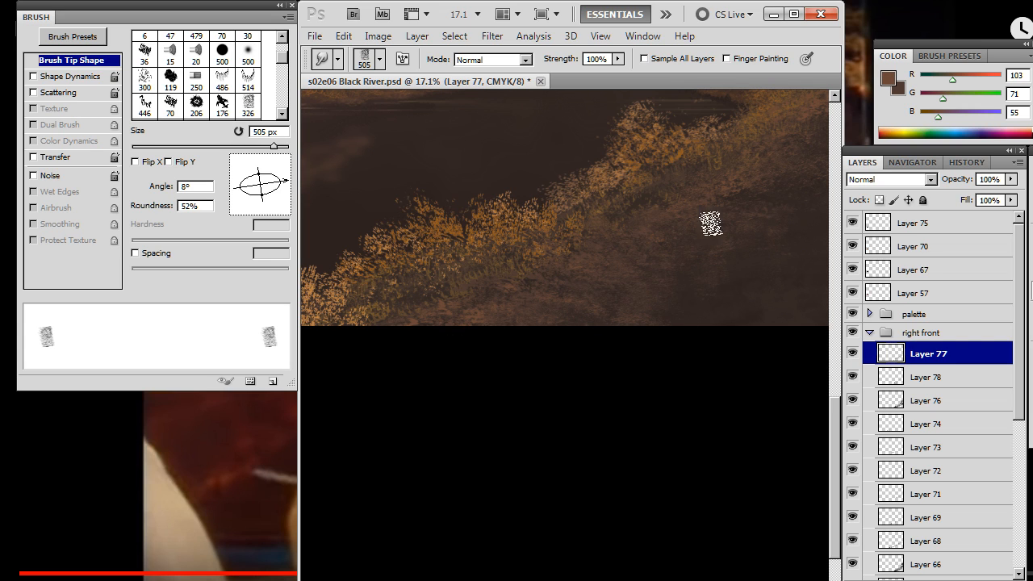
On Layer 78, paint dark brown (77, 58, 51) strokes at 300 px over the bank's far right foliage, then erase and smudge them
{"action": "left_click_drag", "start_coordinate": [726, 272], "coordinate": [591, 353]}
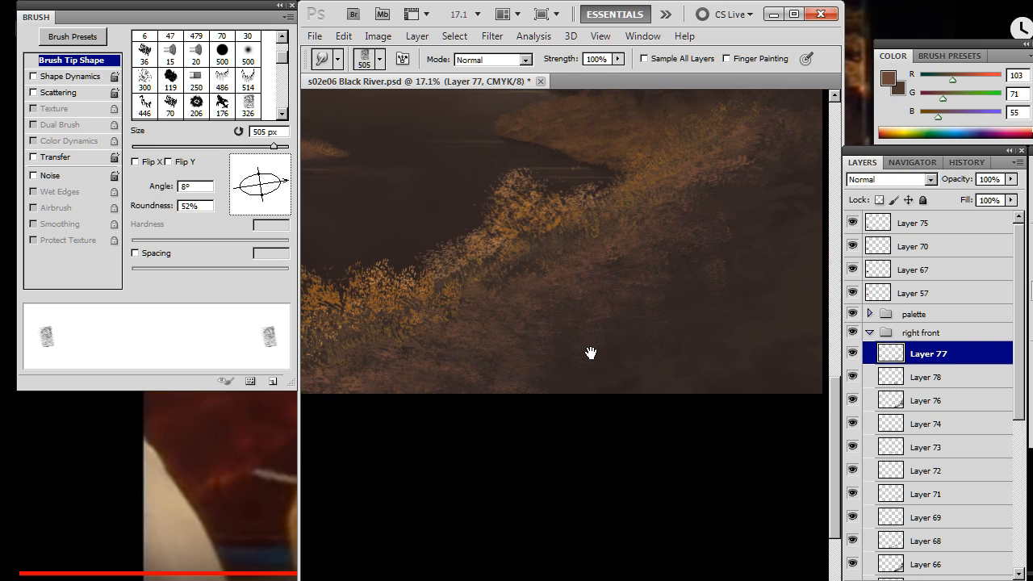
{"action": "key", "text": "b"}
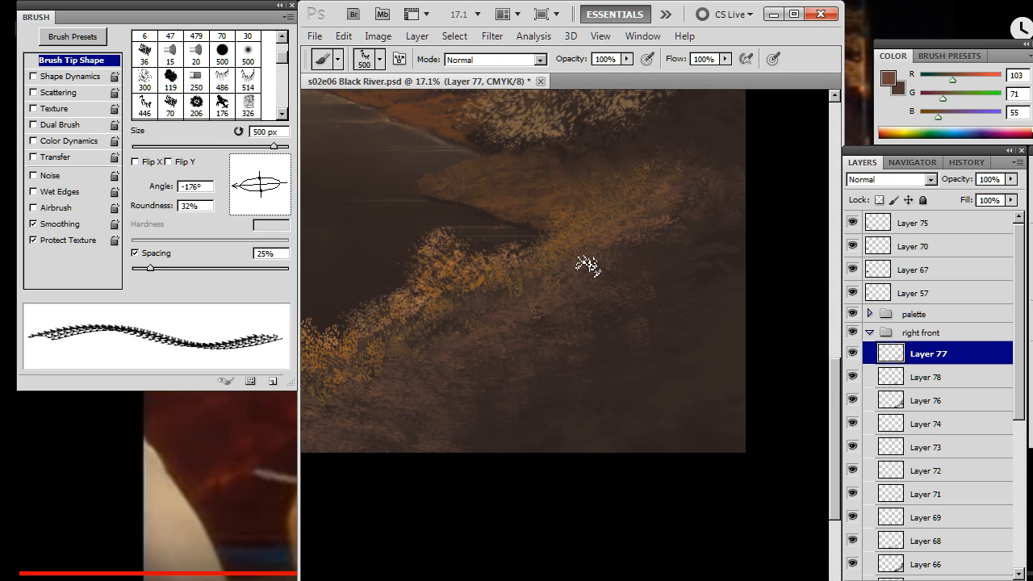
{"action": "left_click", "coordinate": [618, 304], "text": "alt"}
{"action": "left_click", "coordinate": [928, 377]}
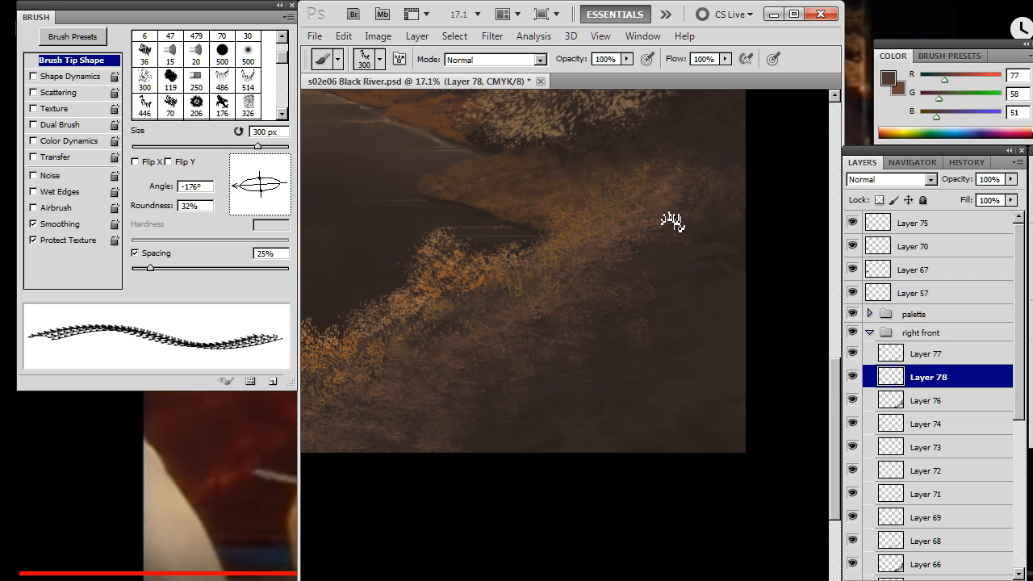
{"action": "key", "text": "e"}
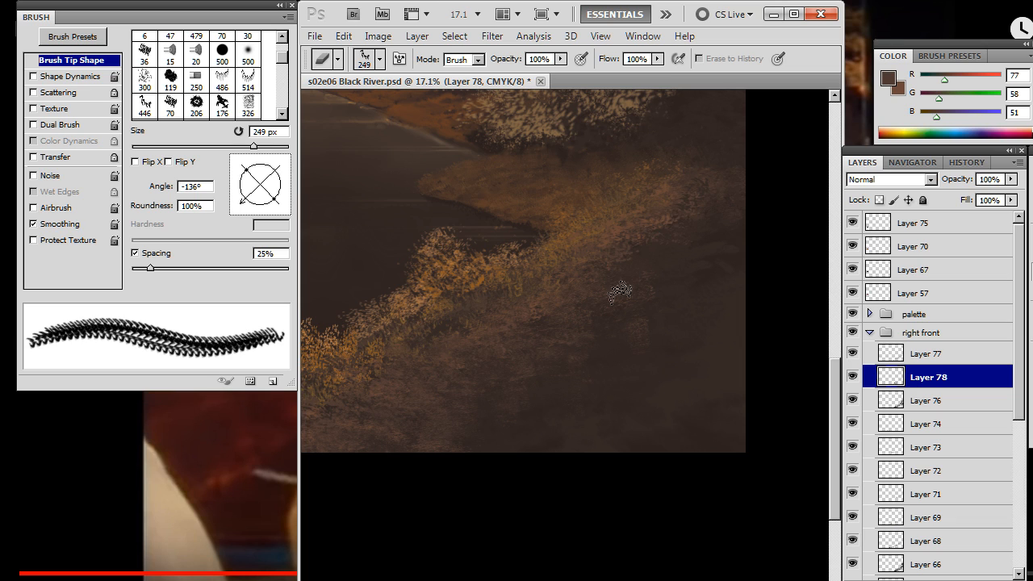
{"action": "key", "text": "r"}
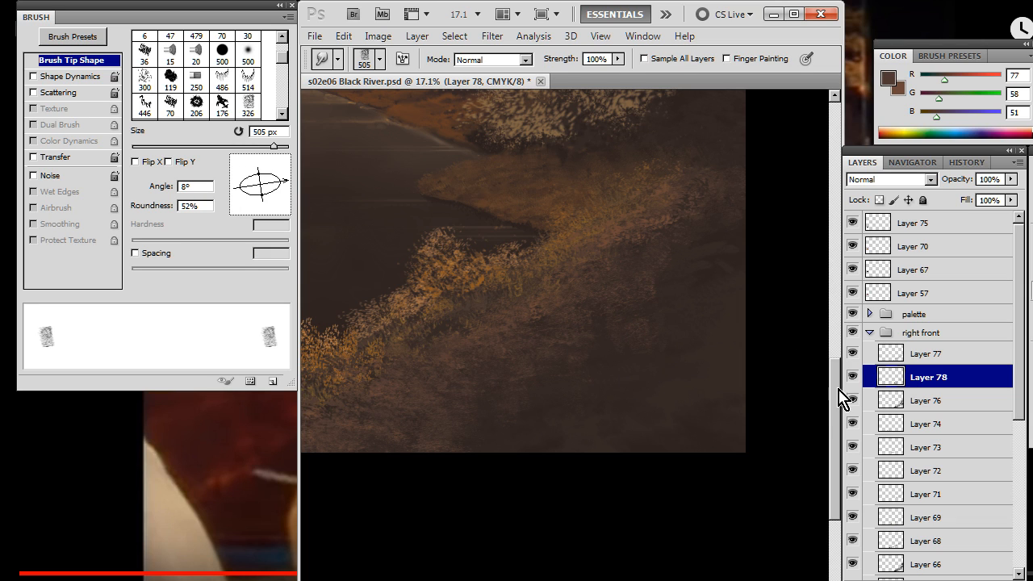
{"action": "key", "text": "e"}
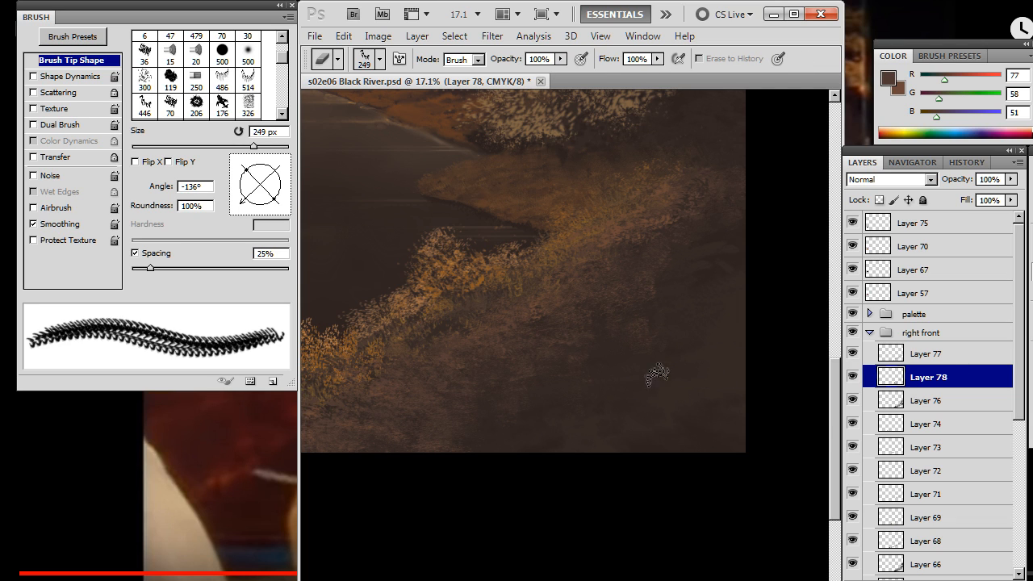
On Layer 77, blend the brown foliage along the right bank's shadowed slope with the Eraser and Smudge tool
{"action": "left_click", "coordinate": [920, 355]}
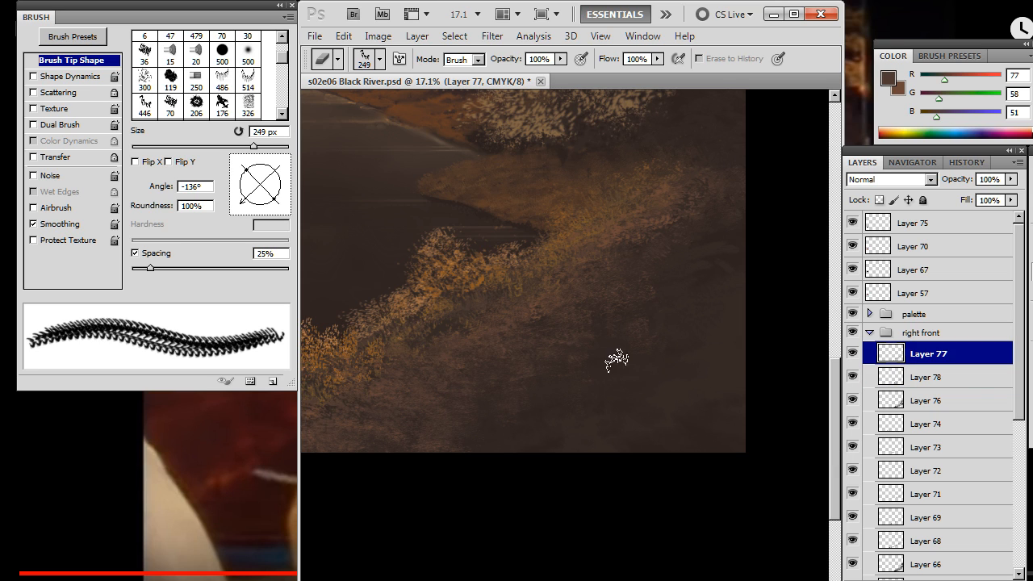
{"action": "key", "text": "r"}
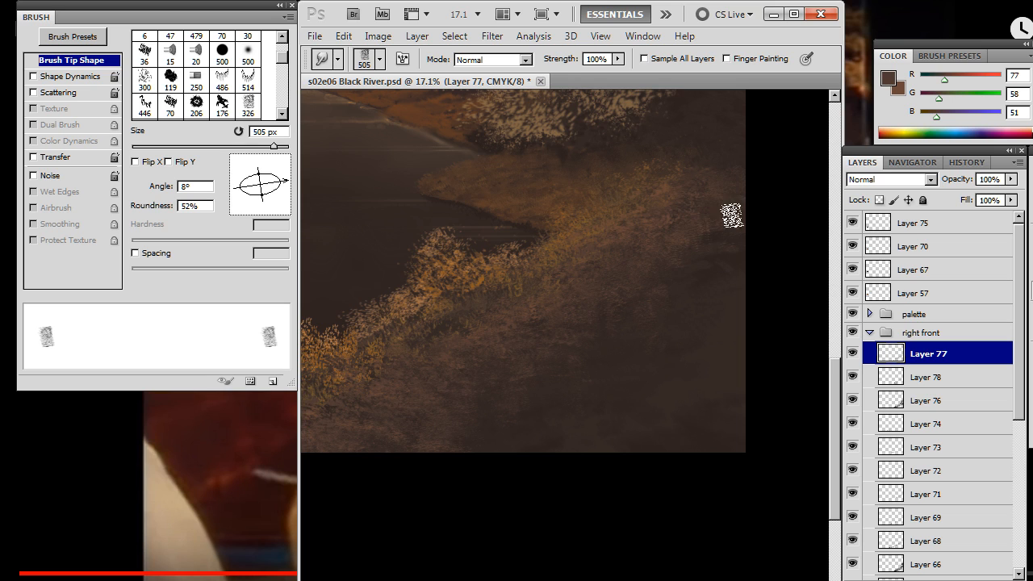
{"action": "key", "text": "e"}
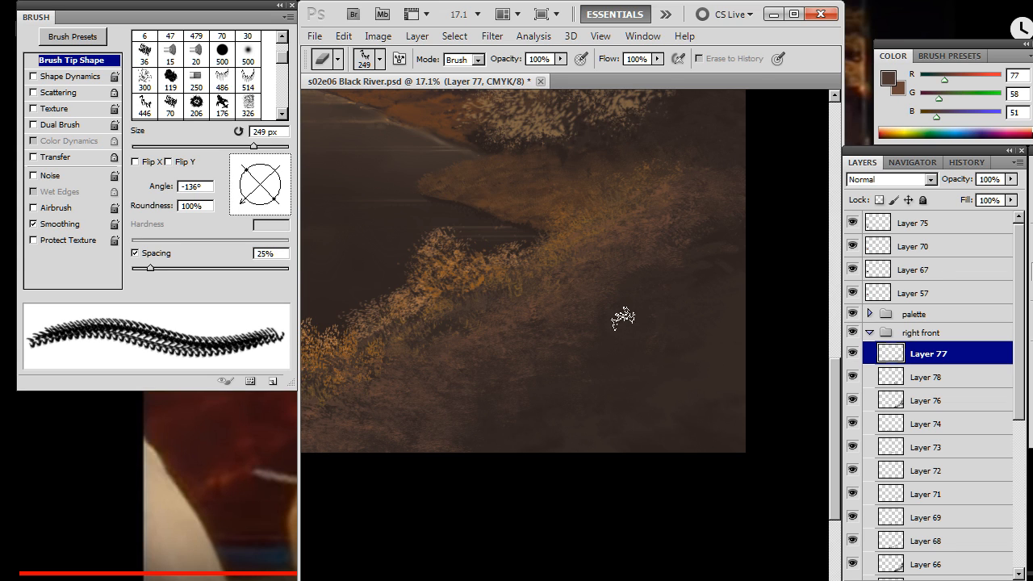
Soften the dark brown ground at the far right of the bank on Layer 77, alternating Smudge and Eraser strokes
{"action": "key", "text": "b"}
{"action": "key", "text": "r"}
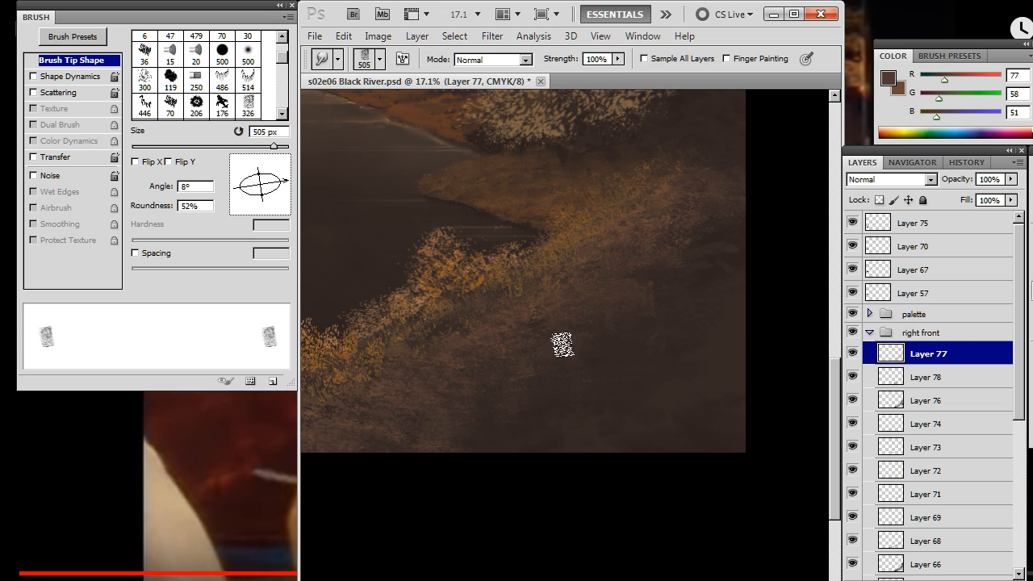
{"action": "key", "text": "e"}
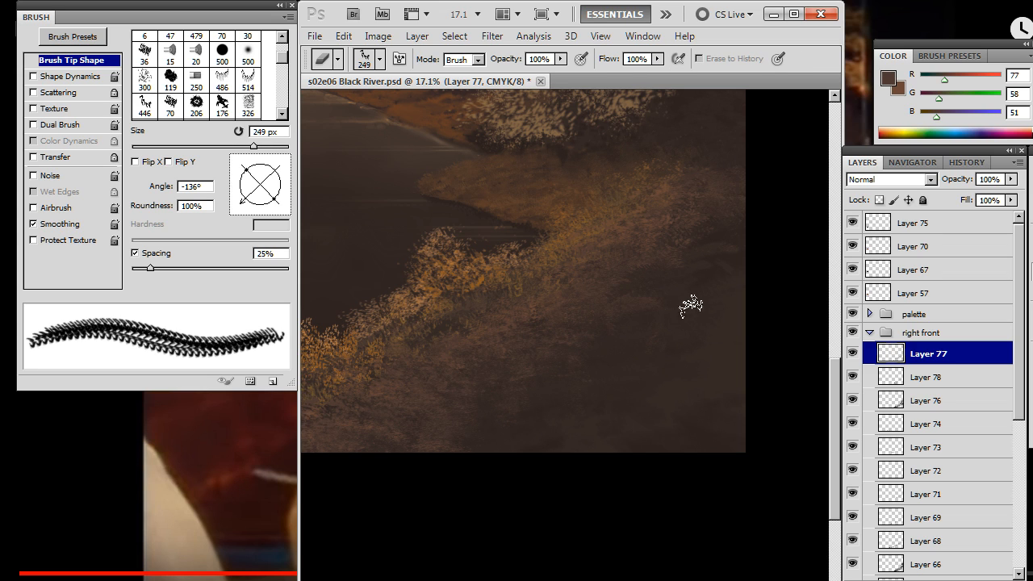
{"action": "key", "text": "r"}
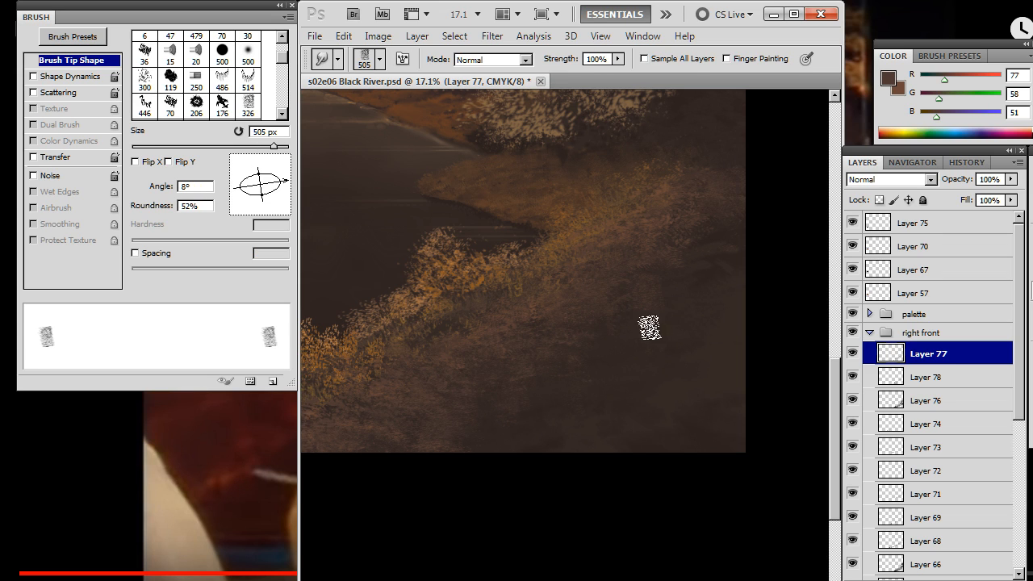
{"action": "key", "text": "e"}
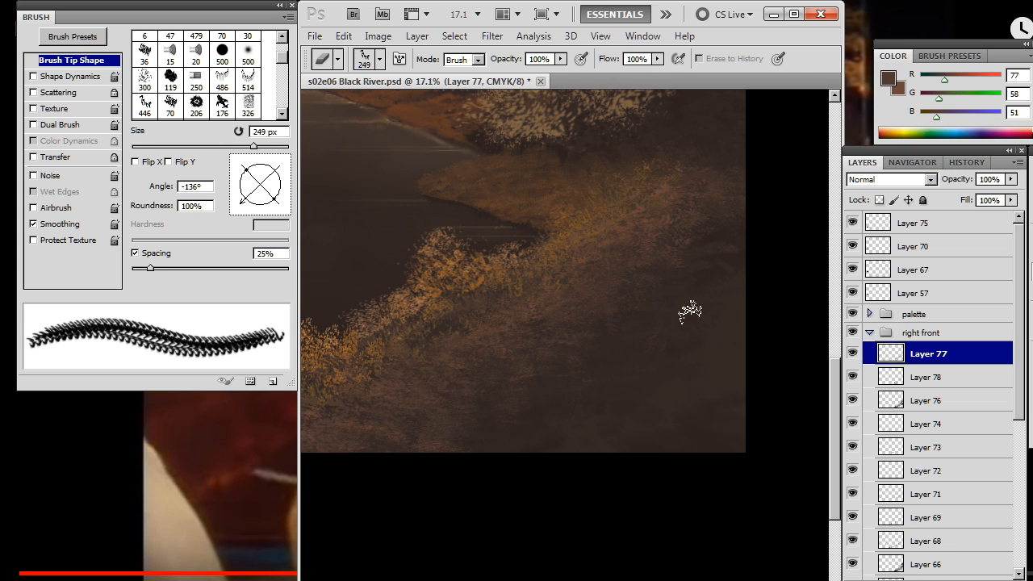
{"action": "key", "text": "r"}
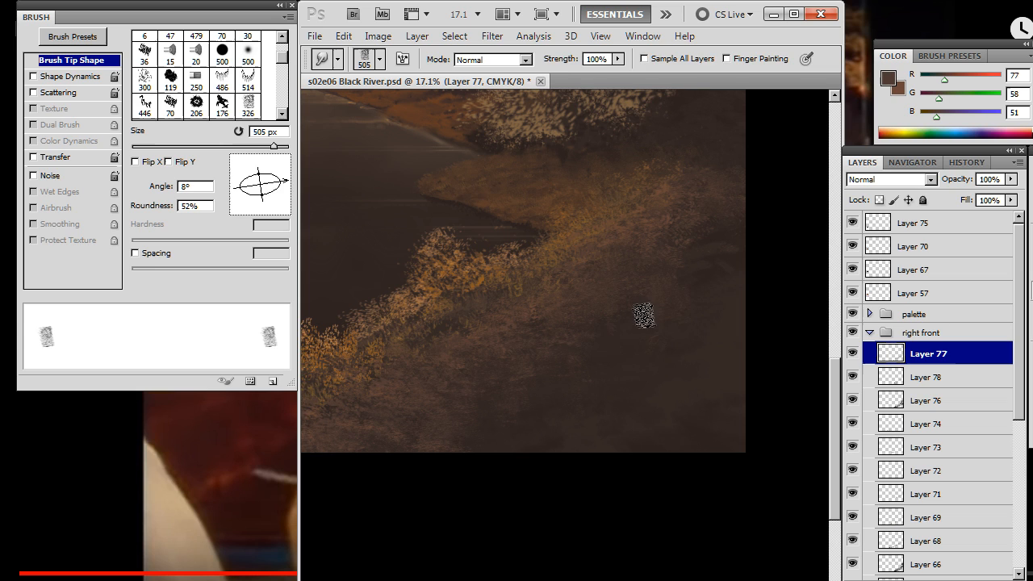
{"action": "key", "text": "e"}
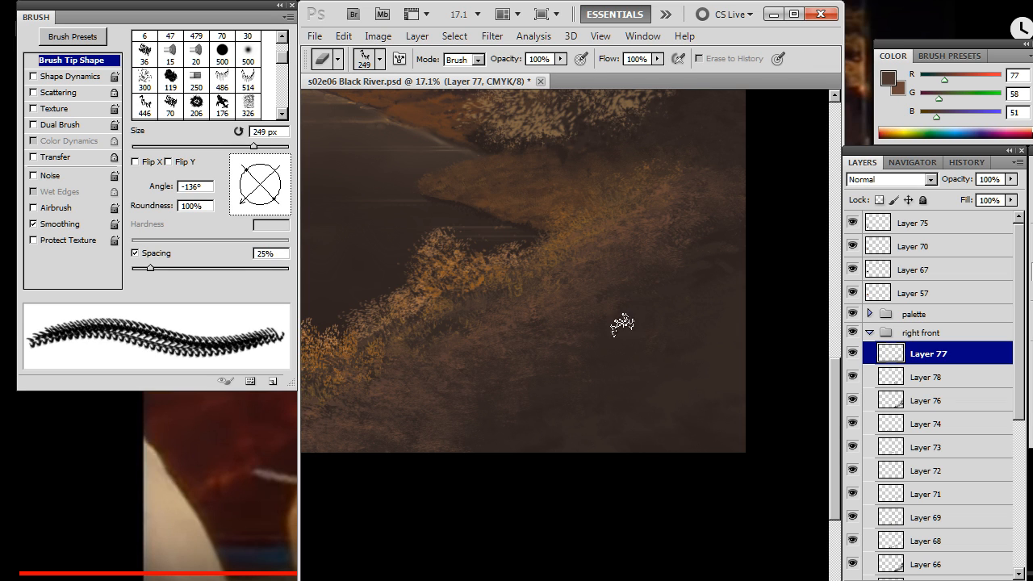
Set the Smudge tip to 800 px, angle -77° and 68% roundness, and smudge the brown slope near the canvas's bottom edge
{"action": "key", "text": "z"}
{"action": "left_click_drag", "start_coordinate": [647, 358], "coordinate": [558, 340]}
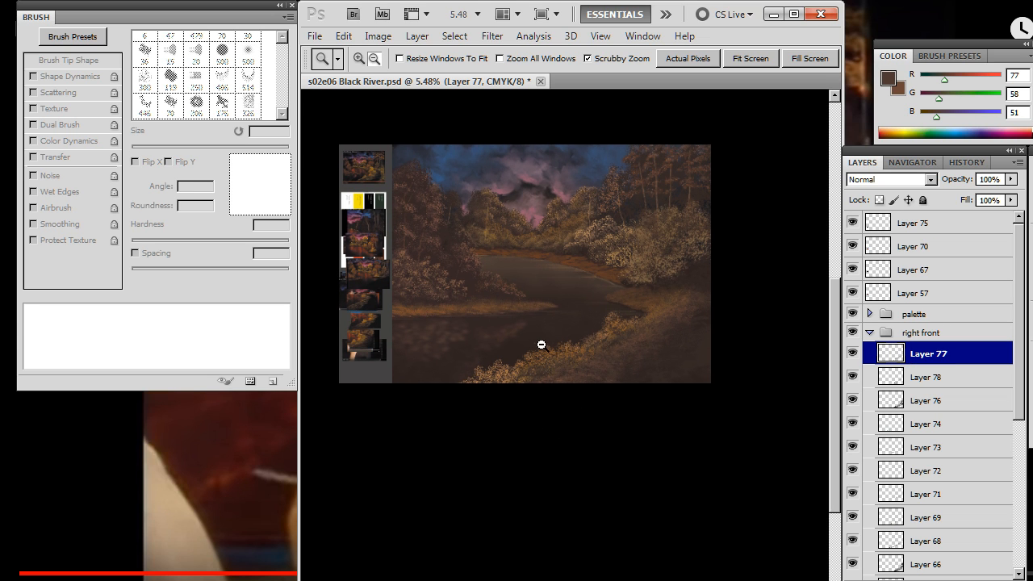
{"action": "left_click_drag", "start_coordinate": [641, 368], "coordinate": [673, 382]}
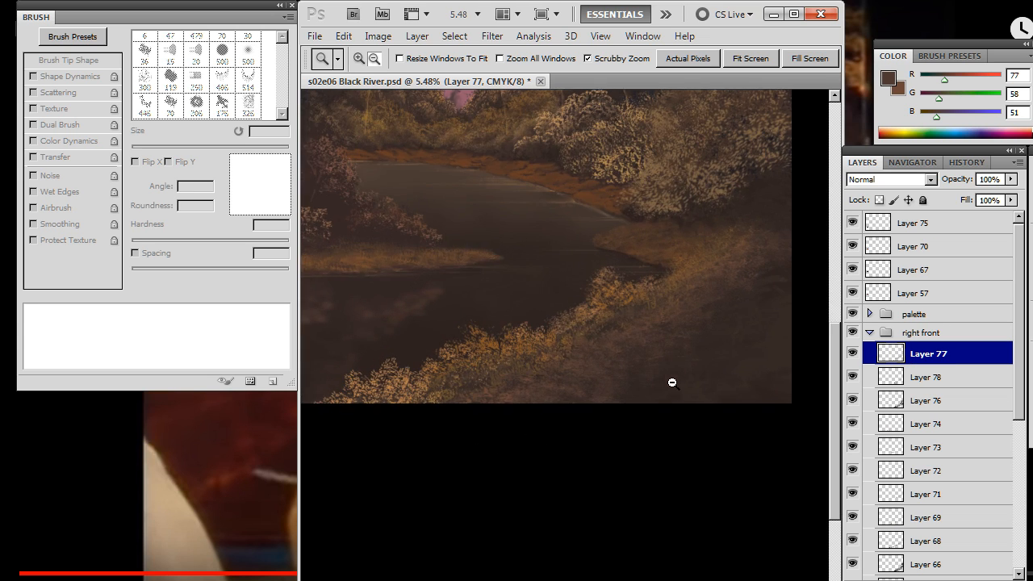
{"action": "key", "text": "r"}
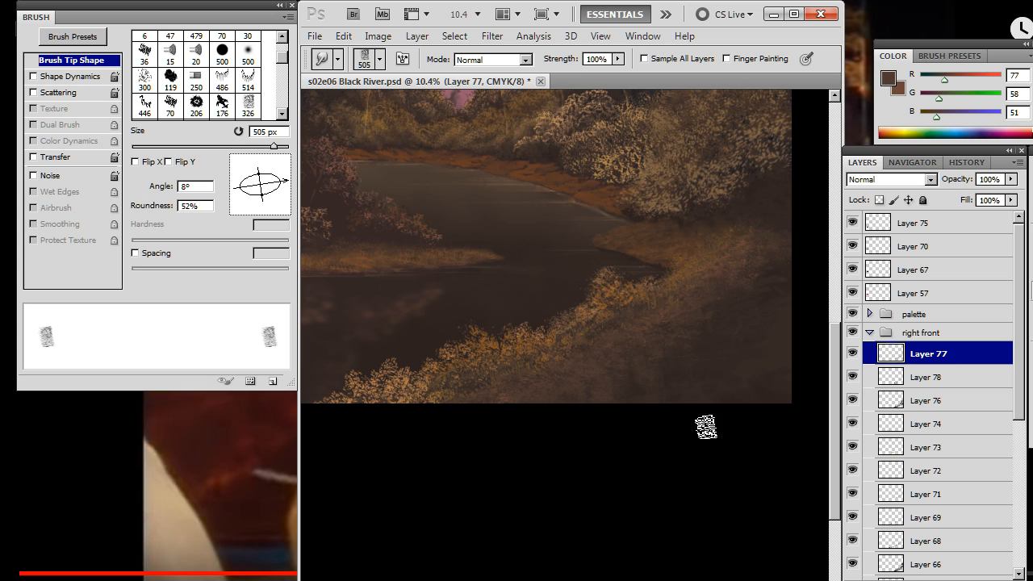
{"action": "key", "text": "z"}
{"action": "mouse_move", "coordinate": [705, 427]}
{"action": "left_mouse_down"}
{"action": "mouse_move", "coordinate": [673, 387]}
{"action": "mouse_move", "coordinate": [680, 399]}
{"action": "mouse_move", "coordinate": [622, 383]}
{"action": "mouse_move", "coordinate": [685, 441]}
{"action": "mouse_move", "coordinate": [634, 426]}
{"action": "mouse_move", "coordinate": [605, 461]}
{"action": "mouse_move", "coordinate": [565, 399]}
{"action": "mouse_move", "coordinate": [646, 368]}
{"action": "left_mouse_up"}
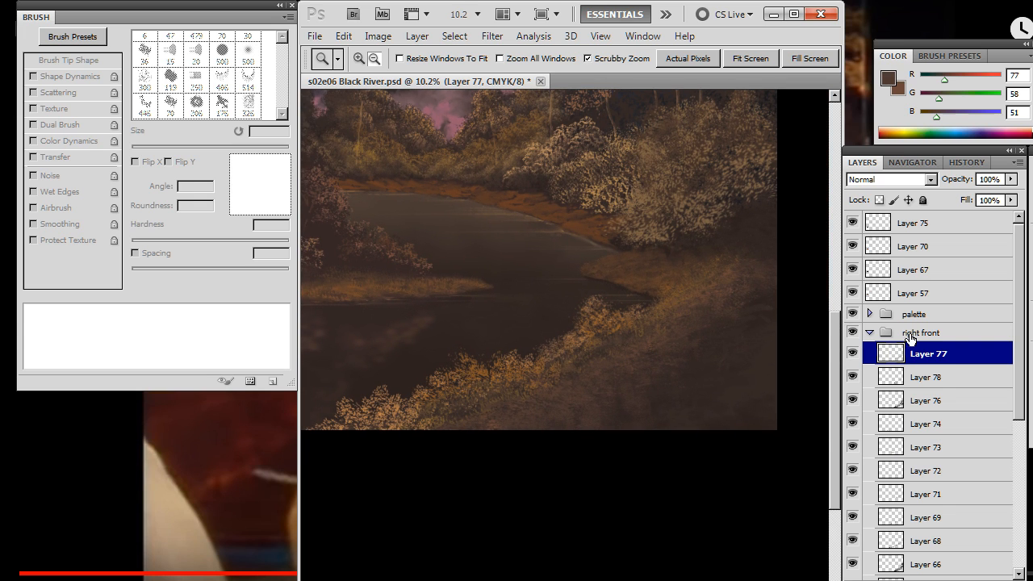
{"action": "key", "text": "r"}
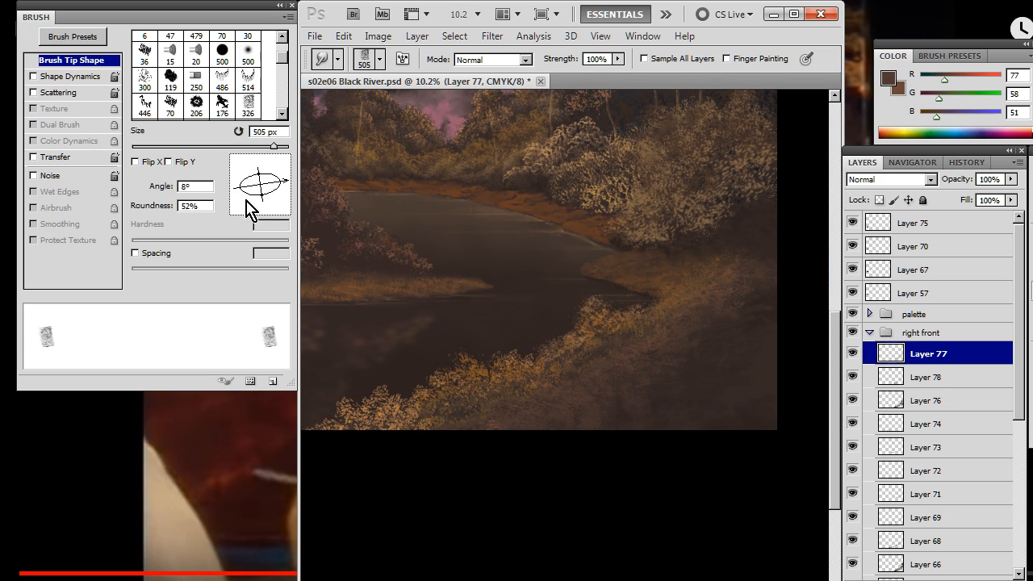
{"action": "mouse_move", "coordinate": [288, 192]}
{"action": "left_mouse_down"}
{"action": "mouse_move", "coordinate": [266, 222]}
{"action": "mouse_move", "coordinate": [249, 188]}
{"action": "left_mouse_up"}
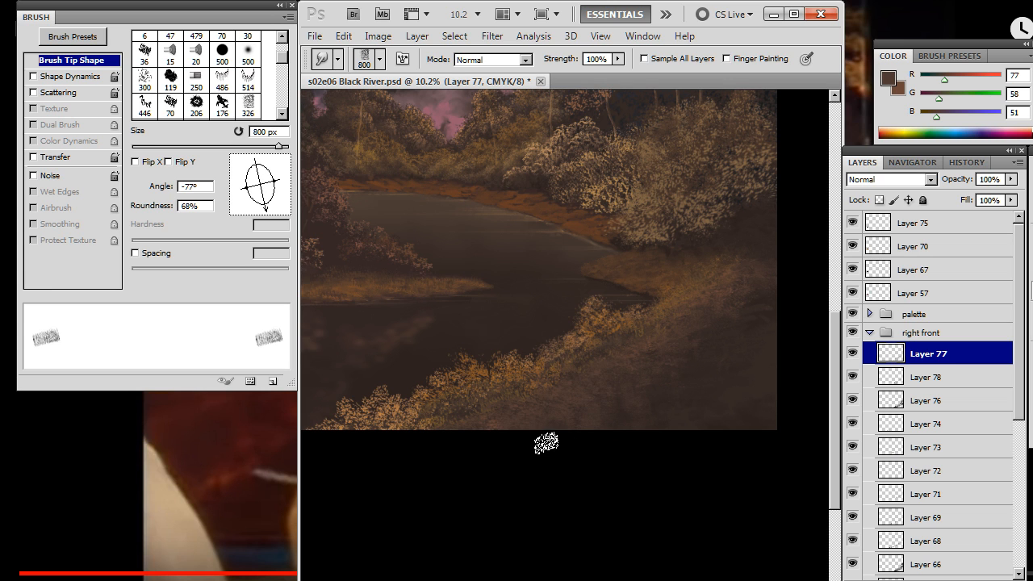
{"action": "key", "text": "z"}
{"action": "left_click_drag", "start_coordinate": [570, 390], "coordinate": [635, 389]}
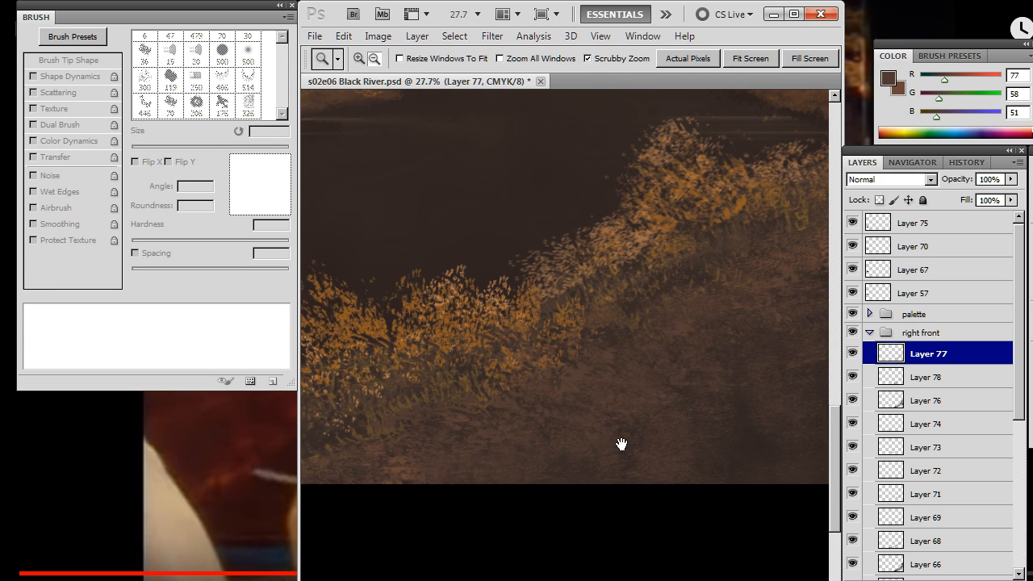
{"action": "left_click_drag", "start_coordinate": [621, 444], "coordinate": [561, 410]}
{"action": "key", "text": "r"}
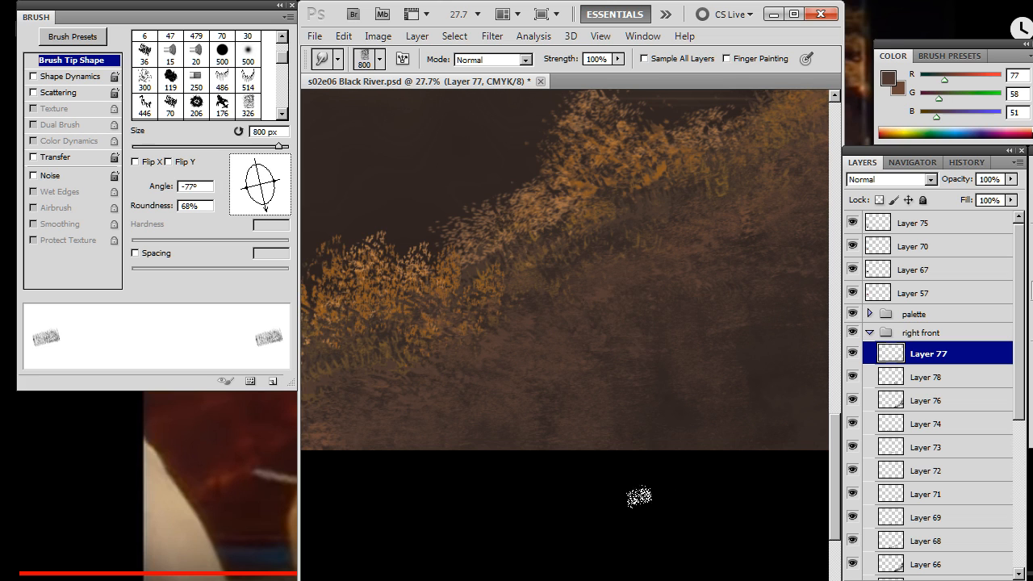
{"action": "left_click_drag", "start_coordinate": [639, 496], "coordinate": [585, 410]}
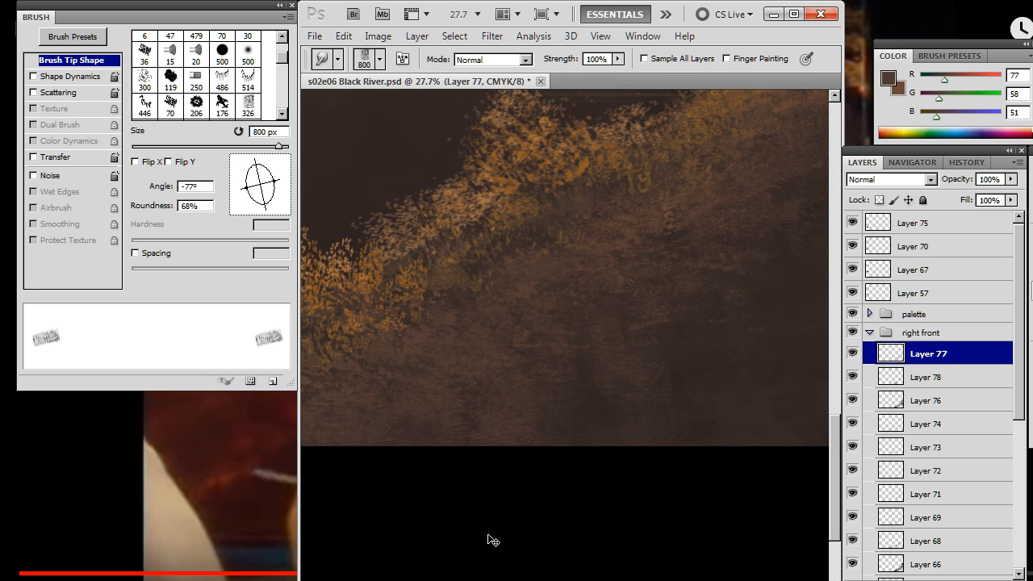
Check Layer 77's contribution by toggling its visibility, and set the Smudge tip to angle 7° and 24% roundness
{"action": "key", "text": "z"}
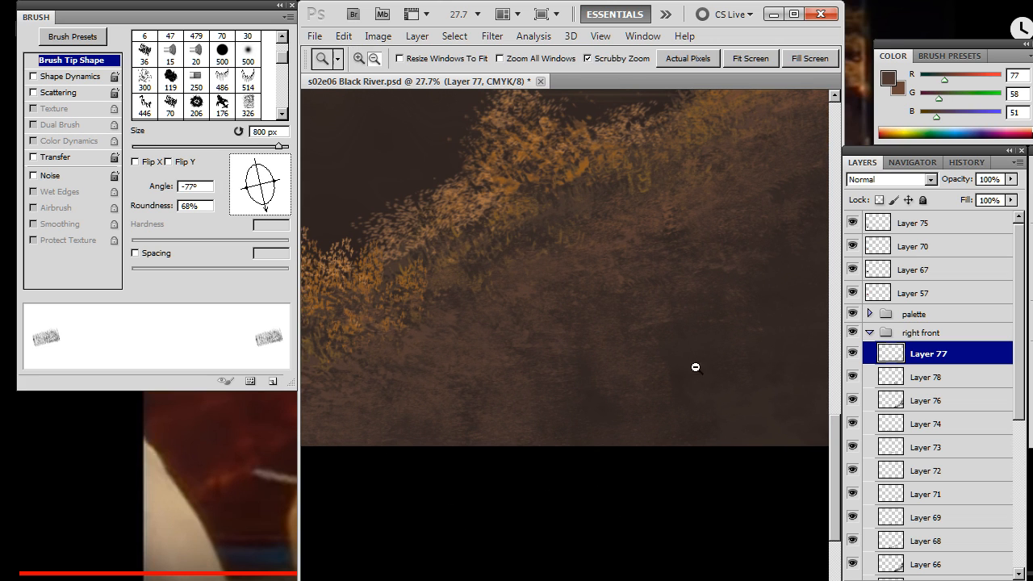
{"action": "left_click_drag", "start_coordinate": [694, 364], "coordinate": [640, 365]}
{"action": "left_click_drag", "start_coordinate": [629, 432], "coordinate": [617, 443]}
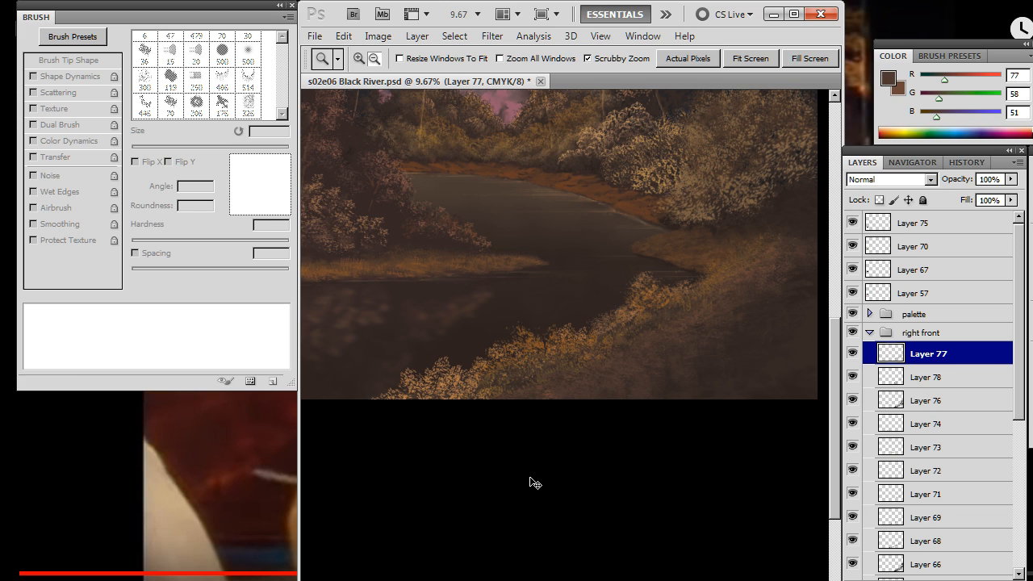
{"action": "left_click", "coordinate": [851, 355]}
{"action": "mouse_move", "coordinate": [694, 418]}
{"action": "left_mouse_down"}
{"action": "mouse_move", "coordinate": [627, 395]}
{"action": "mouse_move", "coordinate": [533, 321]}
{"action": "left_mouse_up"}
{"action": "key", "text": "r"}
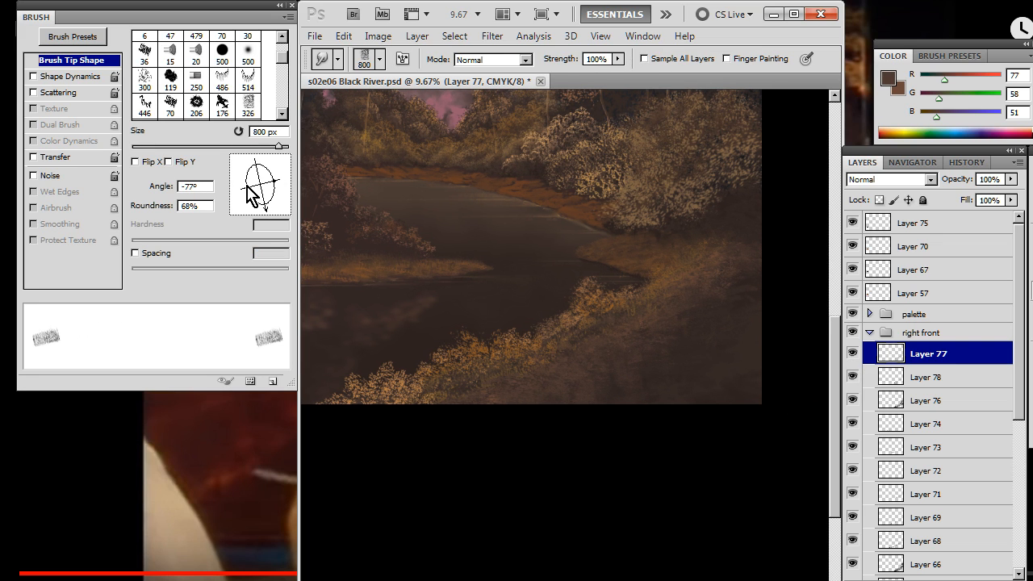
{"action": "left_click_drag", "start_coordinate": [246, 185], "coordinate": [286, 181]}
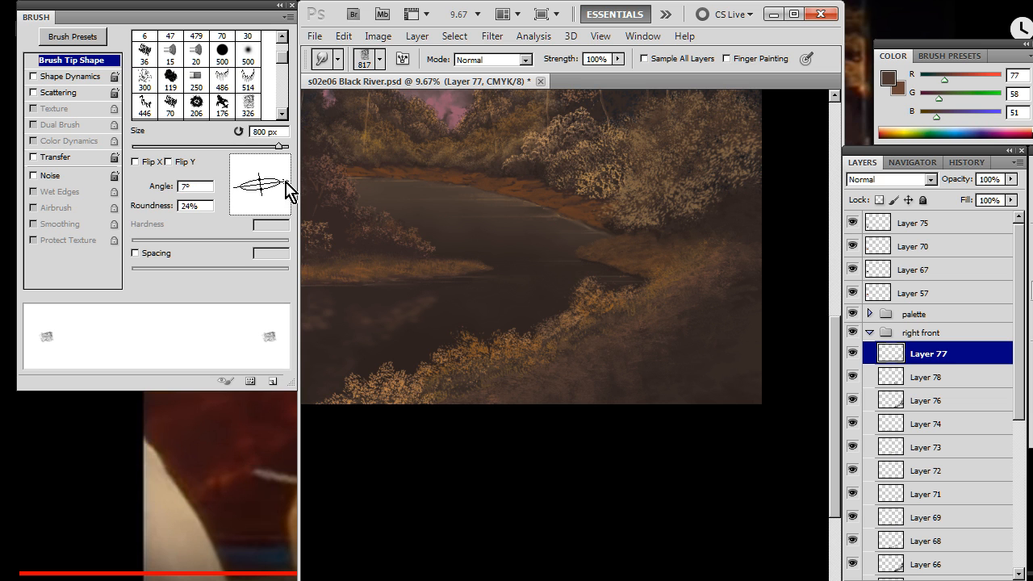
Switch to the Bob Ross Black River video and play it on to compare its right bank with the painting
{"action": "key", "text": "alt+Tab"}
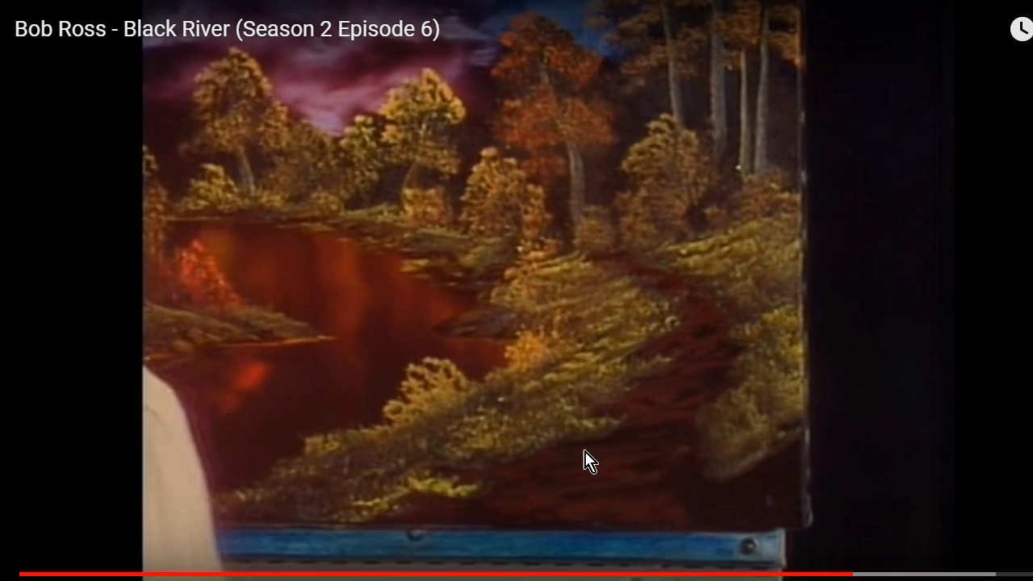
{"action": "left_click", "coordinate": [641, 453]}
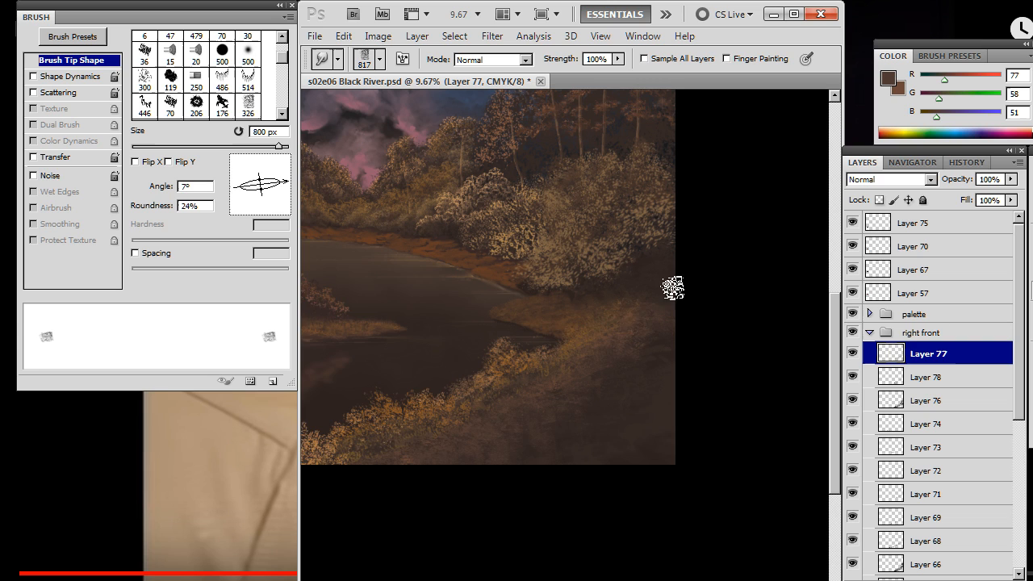
{"action": "left_click_drag", "start_coordinate": [585, 340], "coordinate": [699, 299]}
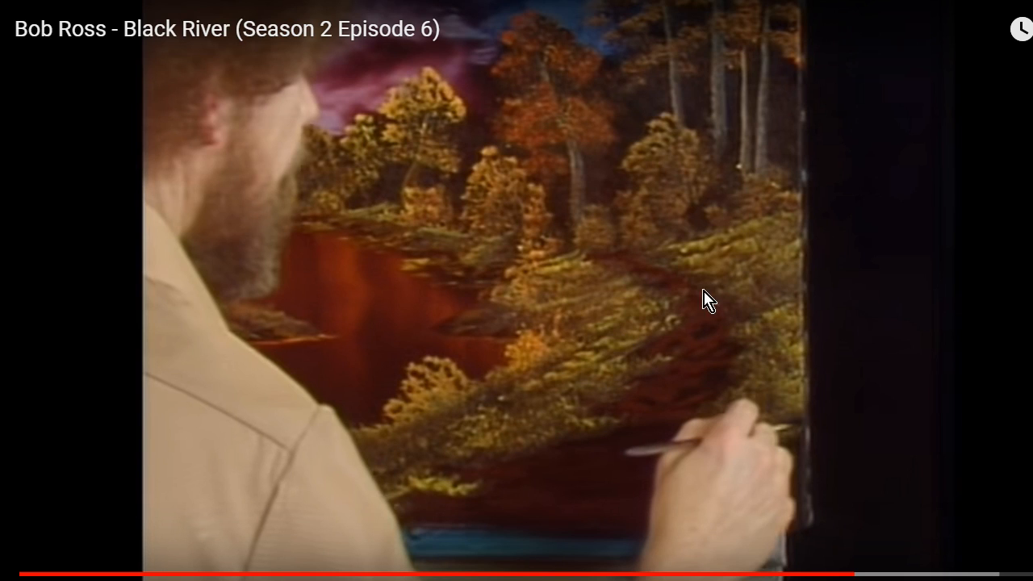
Switch to the Snipping Tool and capture a new snip of the right bank and path from the video
{"action": "key", "text": "alt+Tab"}
{"action": "key", "text": "Tab"}
{"action": "key", "text": "Tab"}
{"action": "key", "text": "Tab"}
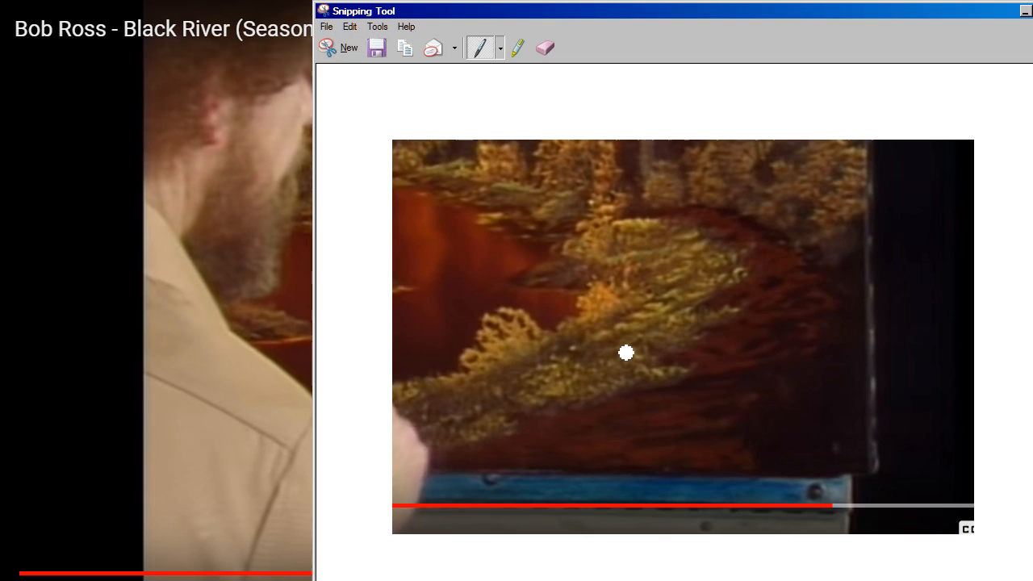
{"action": "left_click", "coordinate": [344, 49]}
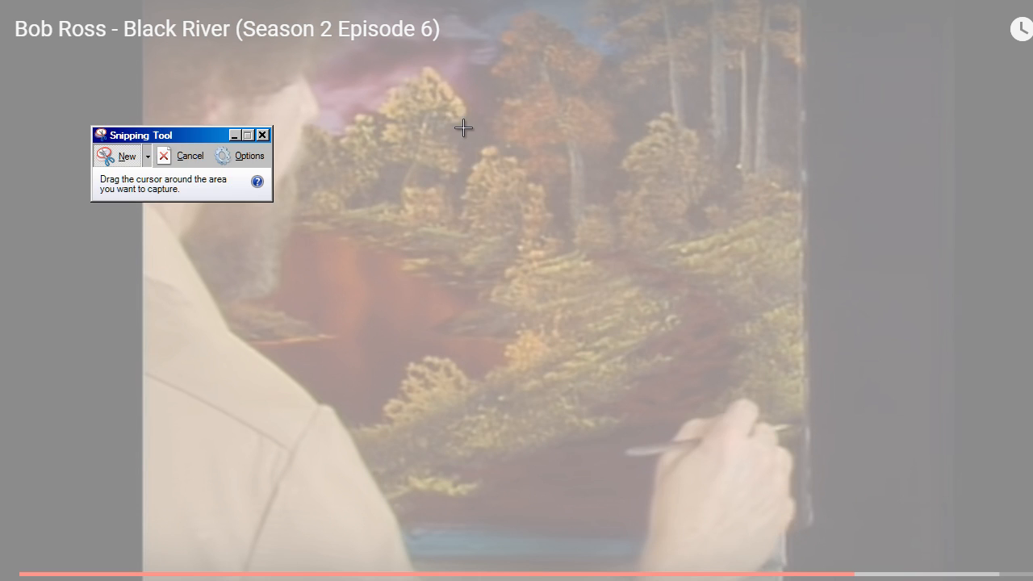
{"action": "mouse_move", "coordinate": [429, 102]}
{"action": "left_mouse_down"}
{"action": "mouse_move", "coordinate": [549, 148]}
{"action": "mouse_move", "coordinate": [812, 579]}
{"action": "mouse_move", "coordinate": [867, 580]}
{"action": "left_mouse_up"}
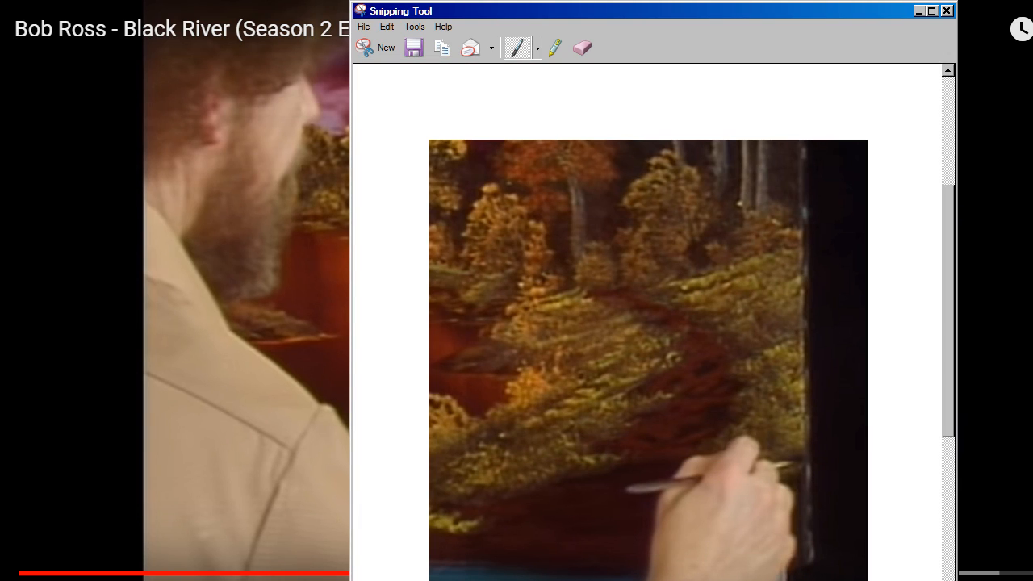
Switch to Photoshop, paste the snip above Layer 75 and move it to the lower end of the reference strip
{"action": "key", "text": "alt+Tab"}
{"action": "key", "text": "Tab"}
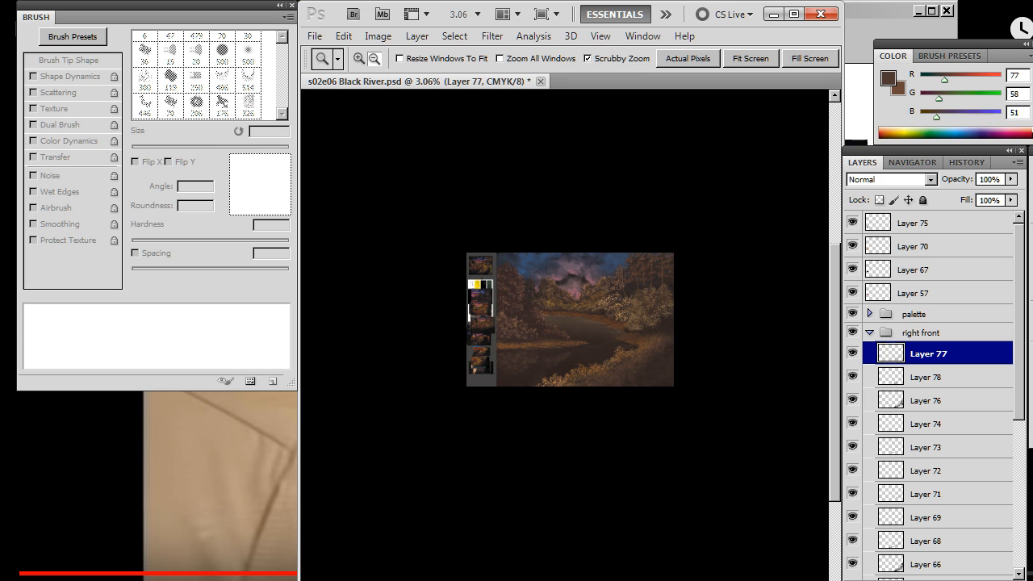
{"action": "left_click", "coordinate": [935, 225]}
{"action": "key", "text": "ctrl+v"}
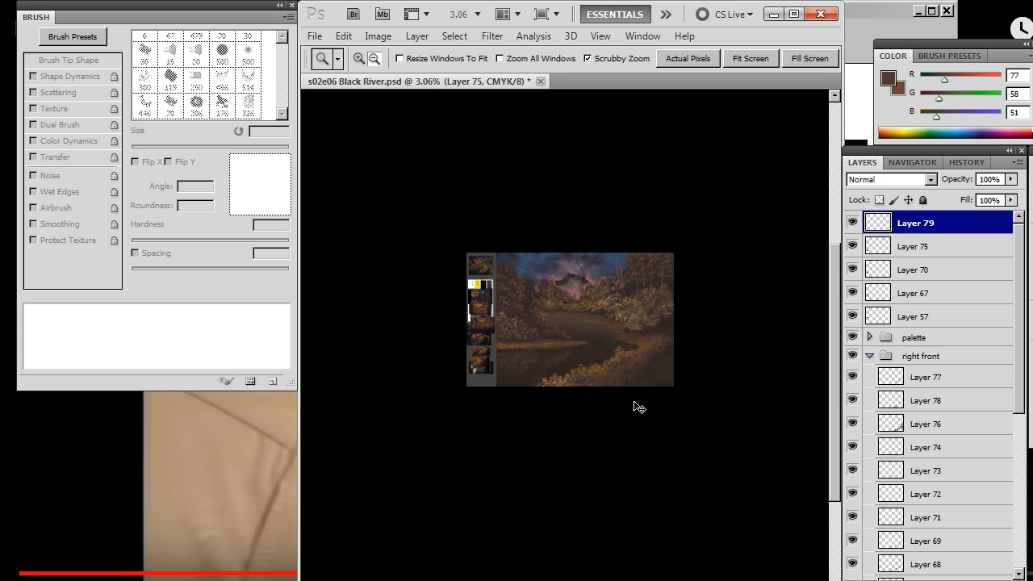
{"action": "left_click_drag", "start_coordinate": [531, 354], "coordinate": [429, 347]}
{"action": "key", "text": "v"}
{"action": "left_click_drag", "start_coordinate": [434, 427], "coordinate": [700, 408]}
{"action": "mouse_move", "coordinate": [714, 344]}
{"action": "left_mouse_down"}
{"action": "mouse_move", "coordinate": [525, 456]}
{"action": "mouse_move", "coordinate": [618, 431]}
{"action": "mouse_move", "coordinate": [586, 382]}
{"action": "mouse_move", "coordinate": [697, 353]}
{"action": "left_mouse_up"}
Sample brown (103, 77, 42) and olive (130, 103, 45) from the grassy right bank in the pasted reference
{"action": "key", "text": "z"}
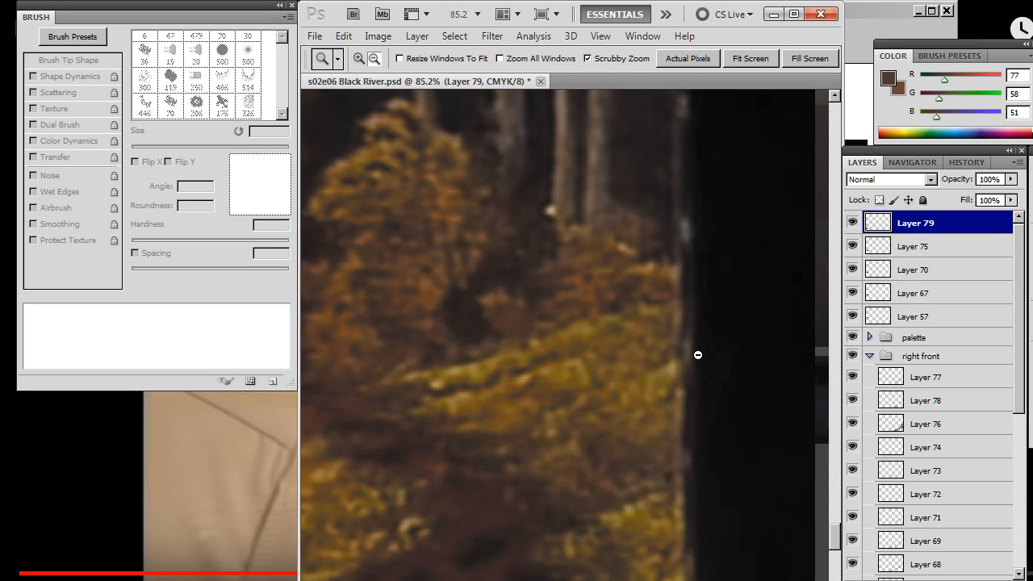
{"action": "key", "text": "b"}
{"action": "left_click", "coordinate": [611, 343], "text": "alt"}
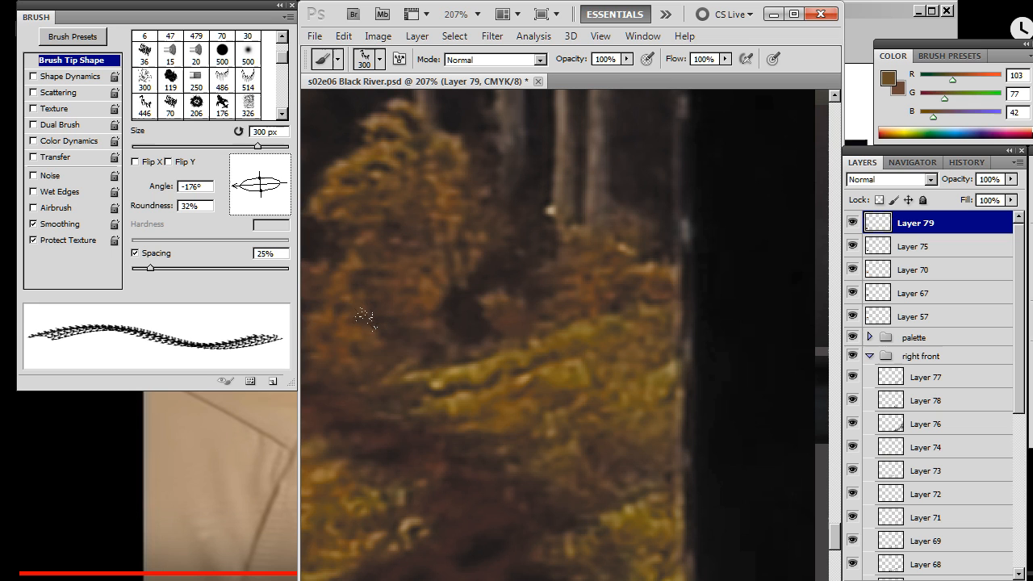
{"action": "left_click", "coordinate": [478, 370], "text": "alt"}
Examine the pasted reference's grassy bank, the painting's right bank and the overall composition to compare them
{"action": "key", "text": "z"}
{"action": "left_click", "coordinate": [551, 364], "text": "alt"}
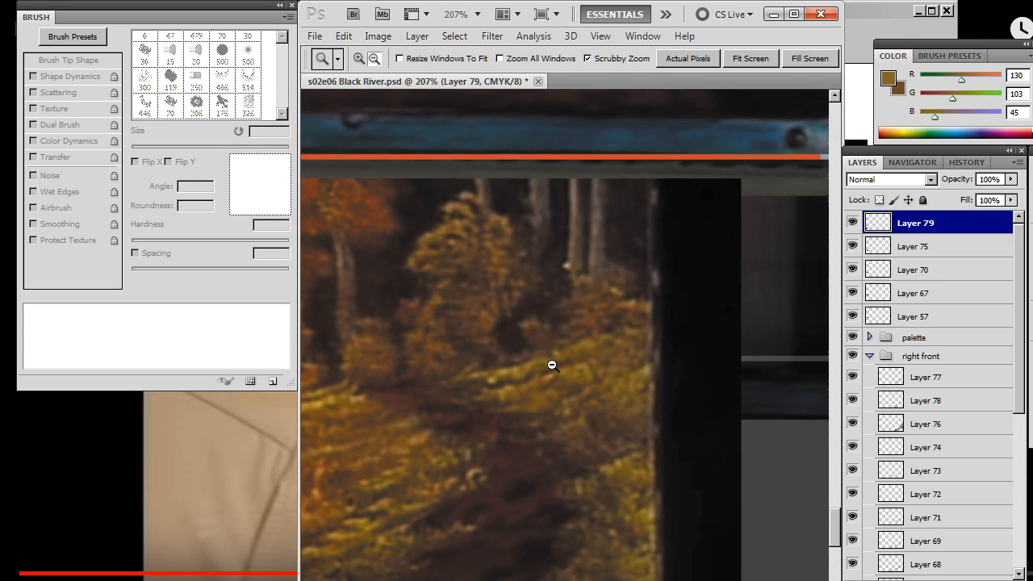
{"action": "left_click", "coordinate": [552, 386], "text": "alt"}
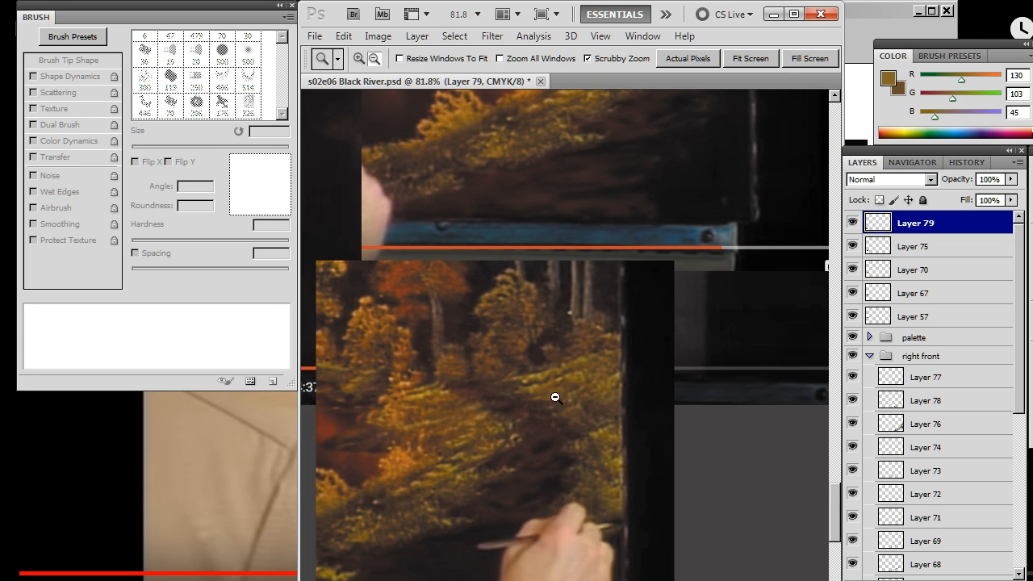
{"action": "left_click", "coordinate": [595, 381], "text": "alt"}
{"action": "left_click", "coordinate": [710, 349], "text": "alt"}
{"action": "left_click", "coordinate": [753, 357], "text": "alt"}
{"action": "left_click", "coordinate": [756, 307], "text": "alt"}
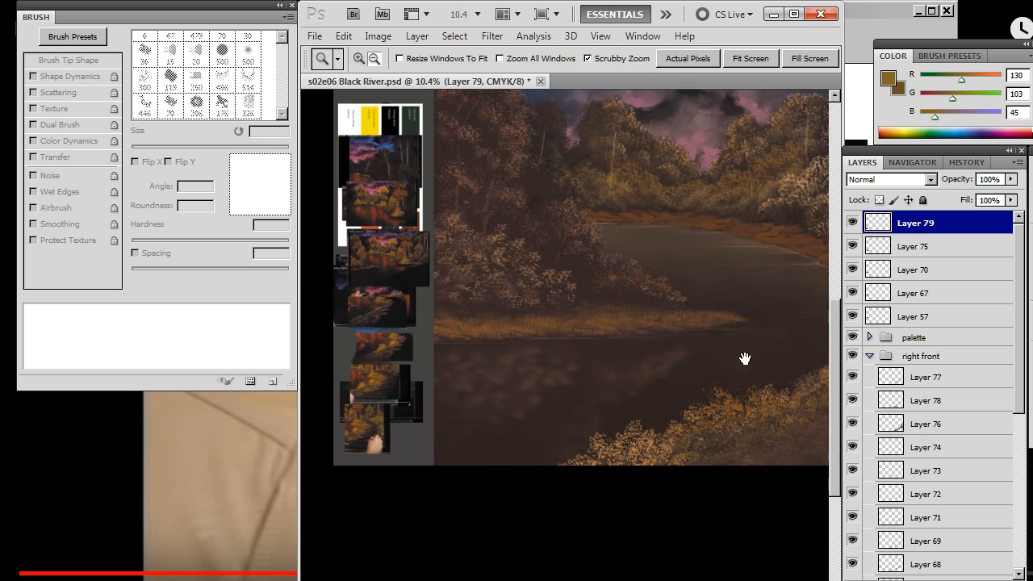
{"action": "mouse_move", "coordinate": [744, 358]}
{"action": "left_mouse_down"}
{"action": "mouse_move", "coordinate": [706, 337]}
{"action": "mouse_move", "coordinate": [669, 345]}
{"action": "left_mouse_up"}
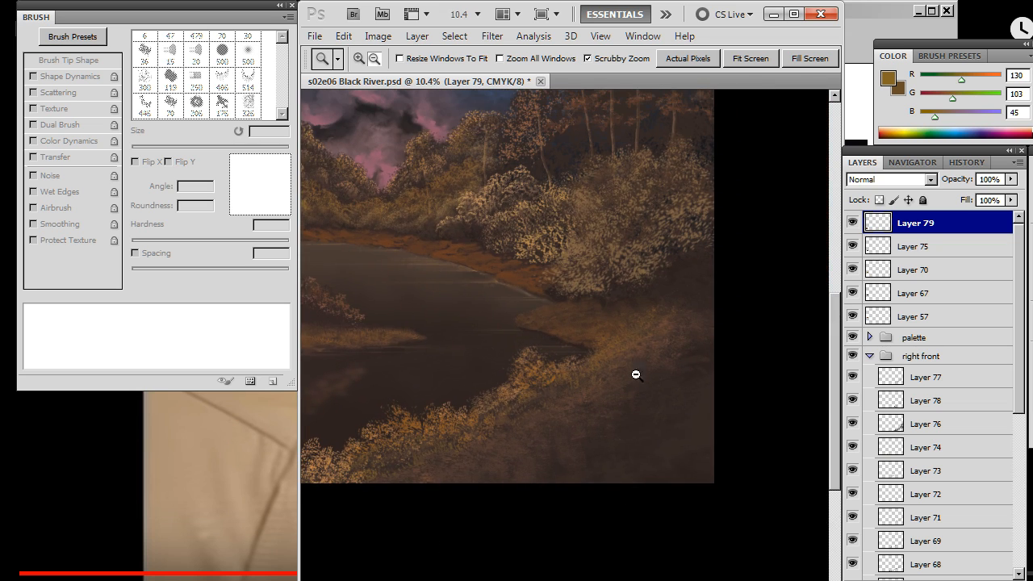
{"action": "left_click_drag", "start_coordinate": [636, 374], "coordinate": [693, 338]}
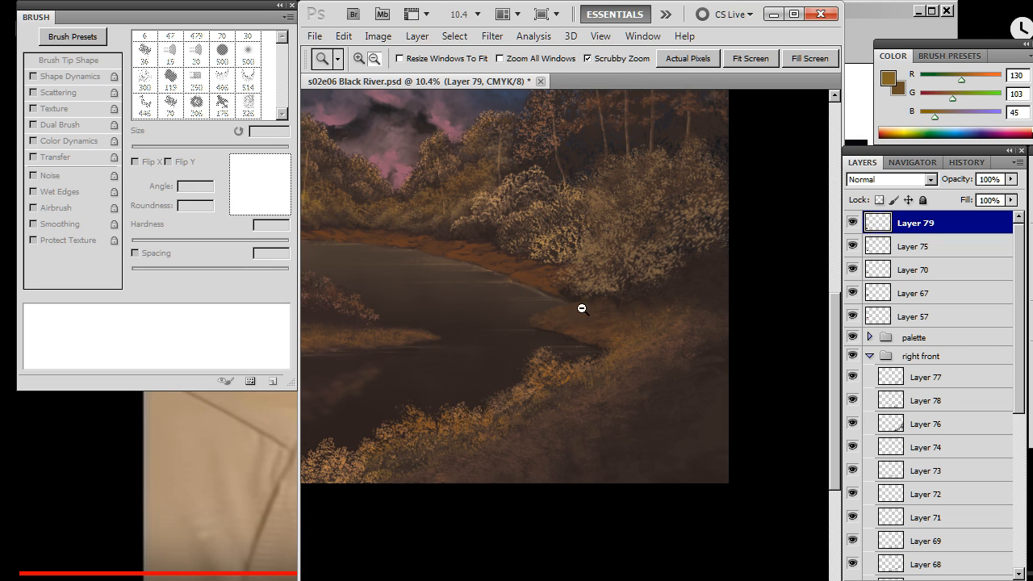
{"action": "mouse_move", "coordinate": [582, 309]}
{"action": "left_mouse_down"}
{"action": "mouse_move", "coordinate": [605, 376]}
{"action": "mouse_move", "coordinate": [662, 388]}
{"action": "left_mouse_up"}
{"action": "left_click", "coordinate": [574, 363]}
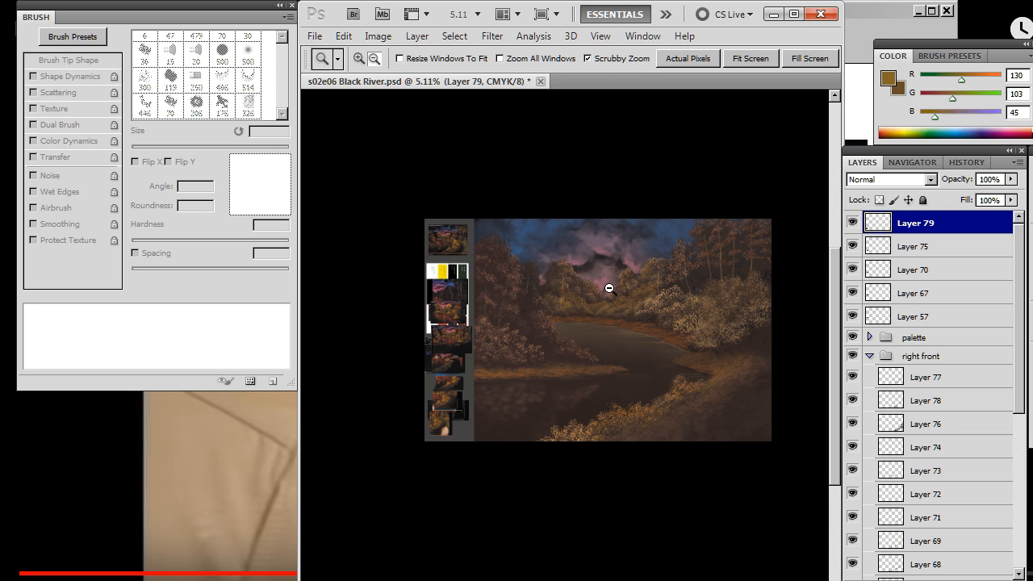
Check Layer 77's content on the right bank and add a new layer above it in the right front group
{"action": "mouse_move", "coordinate": [790, 355]}
{"action": "left_mouse_down"}
{"action": "mouse_move", "coordinate": [740, 373]}
{"action": "mouse_move", "coordinate": [724, 357]}
{"action": "left_mouse_up"}
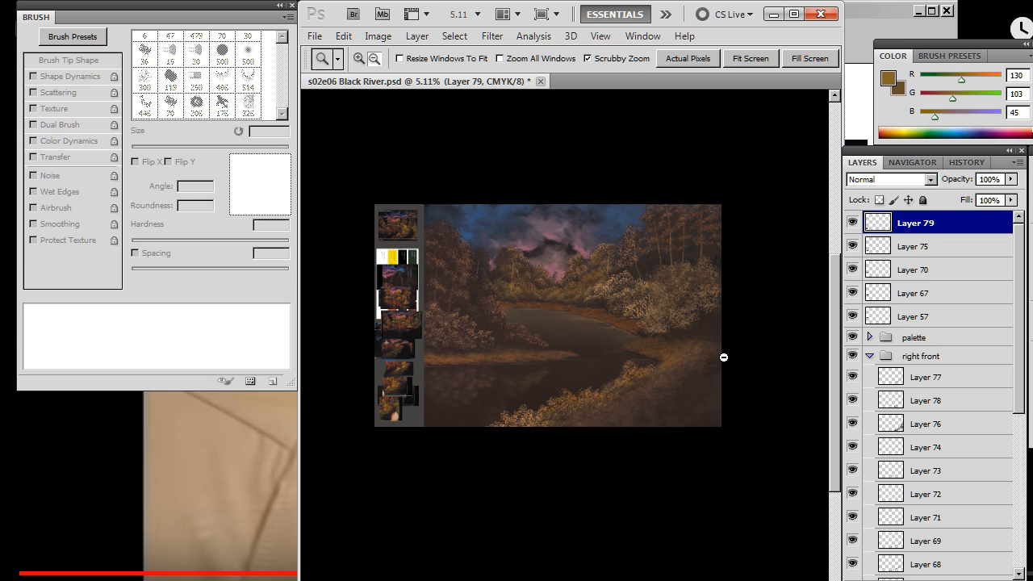
{"action": "left_click", "coordinate": [680, 386], "text": "alt"}
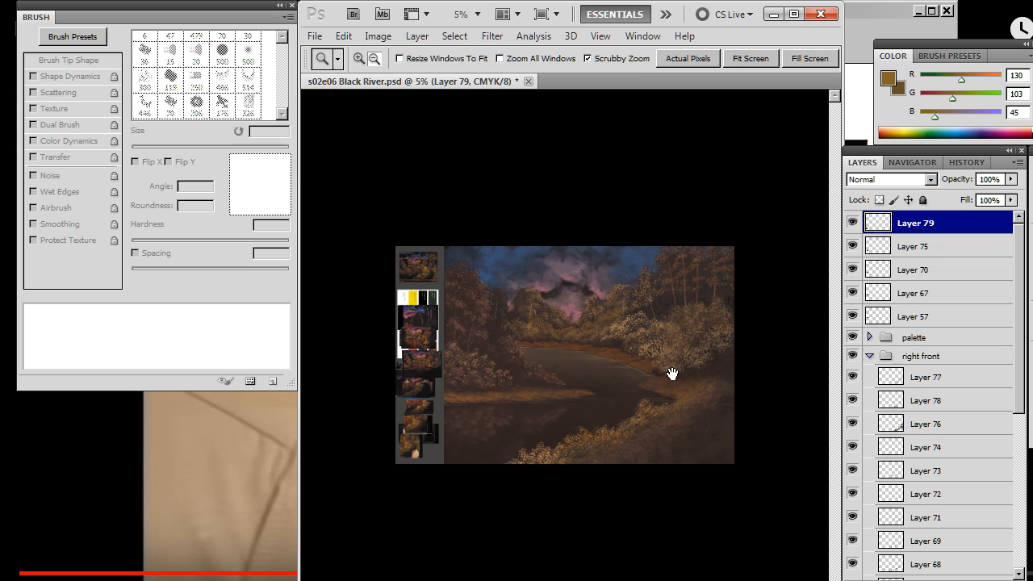
{"action": "left_click_drag", "start_coordinate": [607, 406], "coordinate": [345, 440]}
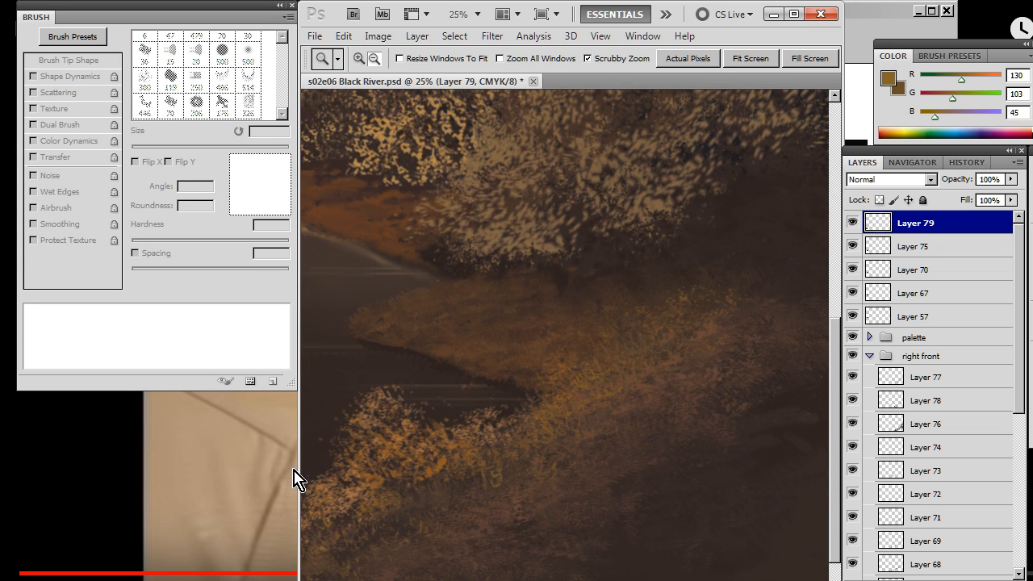
{"action": "mouse_move", "coordinate": [570, 443]}
{"action": "left_mouse_down"}
{"action": "mouse_move", "coordinate": [535, 387]}
{"action": "mouse_move", "coordinate": [608, 412]}
{"action": "left_mouse_up"}
{"action": "left_click_drag", "start_coordinate": [671, 365], "coordinate": [705, 379]}
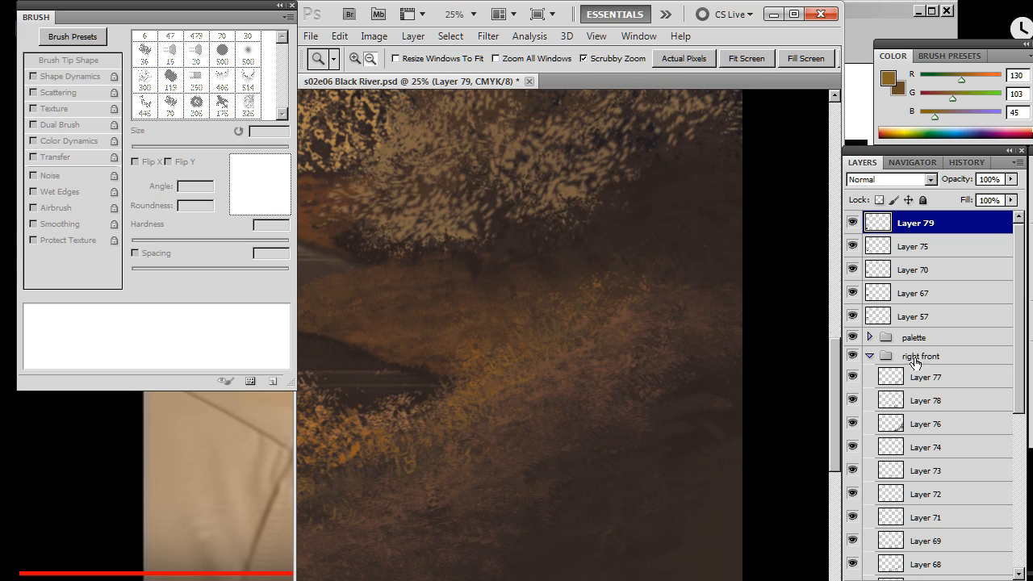
{"action": "left_click", "coordinate": [849, 379]}
{"action": "left_click", "coordinate": [849, 379]}
{"action": "left_click", "coordinate": [948, 376]}
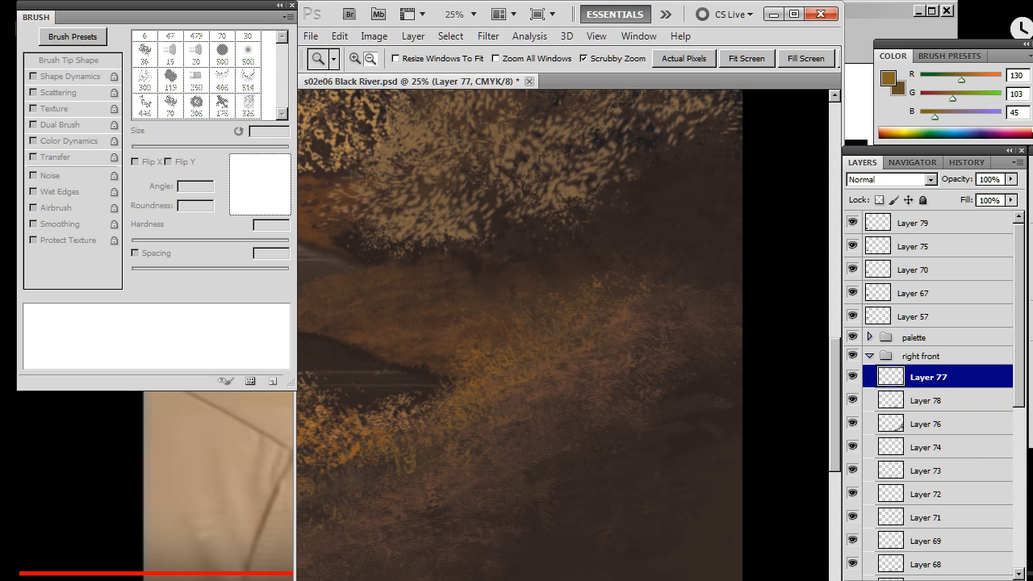
{"action": "mouse_move", "coordinate": [671, 450]}
{"action": "left_mouse_down"}
{"action": "mouse_move", "coordinate": [509, 320]}
{"action": "mouse_move", "coordinate": [528, 376]}
{"action": "mouse_move", "coordinate": [548, 388]}
{"action": "mouse_move", "coordinate": [525, 353]}
{"action": "mouse_move", "coordinate": [691, 261]}
{"action": "left_mouse_up"}
{"action": "left_click_drag", "start_coordinate": [679, 394], "coordinate": [593, 381]}
{"action": "left_click_drag", "start_coordinate": [552, 410], "coordinate": [593, 375]}
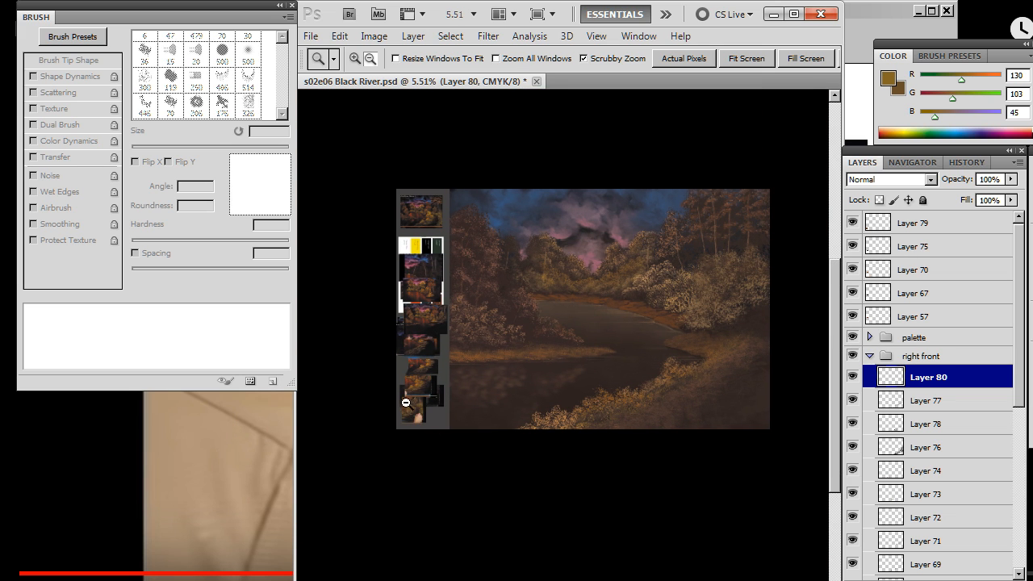
Examine the grassy bank in the lowest reference image and make brown (103, 77, 42) the foreground color
{"action": "left_click_drag", "start_coordinate": [406, 402], "coordinate": [578, 411]}
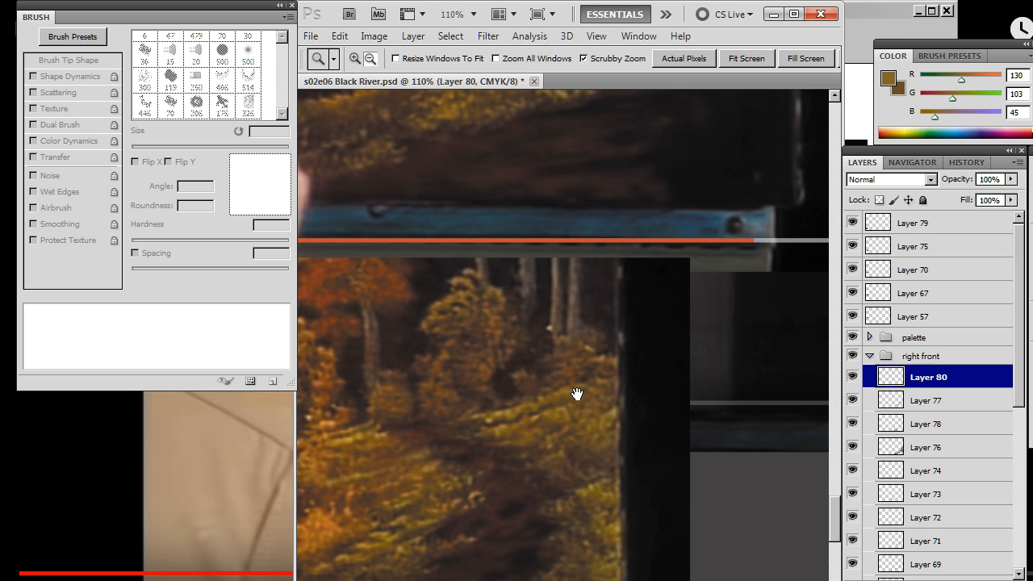
{"action": "left_click", "coordinate": [576, 393], "text": "alt"}
{"action": "left_click_drag", "start_coordinate": [740, 436], "coordinate": [648, 436]}
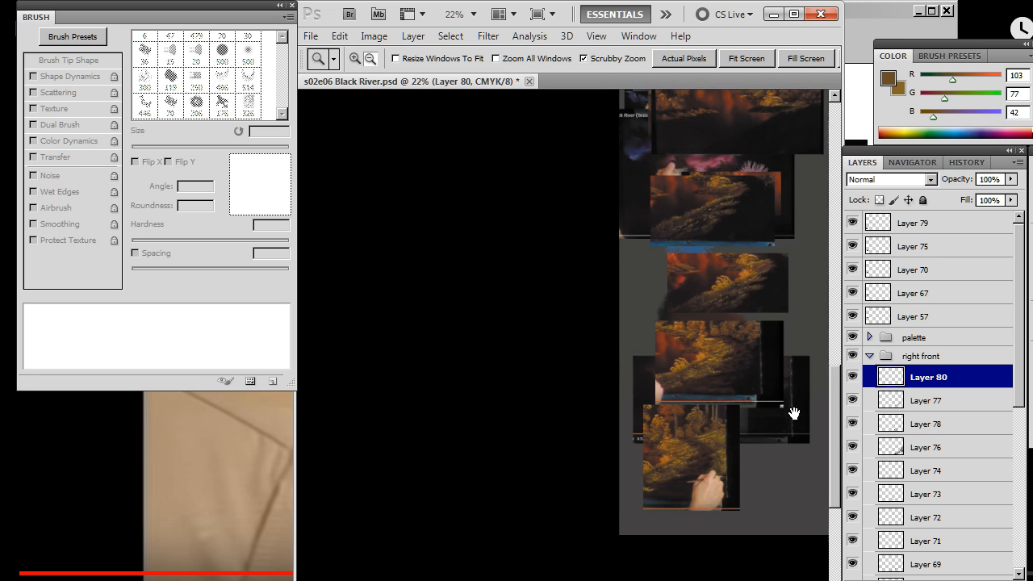
{"action": "left_click_drag", "start_coordinate": [793, 414], "coordinate": [475, 292]}
{"action": "left_click_drag", "start_coordinate": [770, 315], "coordinate": [328, 348]}
{"action": "left_click_drag", "start_coordinate": [727, 352], "coordinate": [286, 355]}
{"action": "mouse_move", "coordinate": [692, 327]}
{"action": "left_mouse_down"}
{"action": "mouse_move", "coordinate": [565, 328]}
{"action": "mouse_move", "coordinate": [600, 353]}
{"action": "left_mouse_up"}
Set up the Brush with the 486 px grass tip at 400 px, angle -164° and roundness 88%
{"action": "key", "text": "b"}
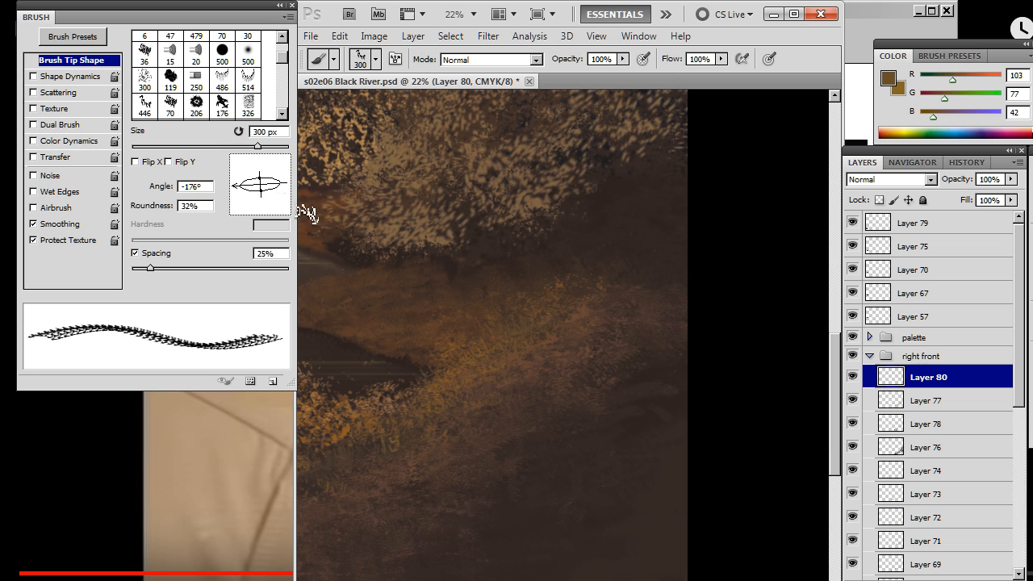
{"action": "right_click", "coordinate": [532, 255]}
{"action": "left_click", "coordinate": [690, 502]}
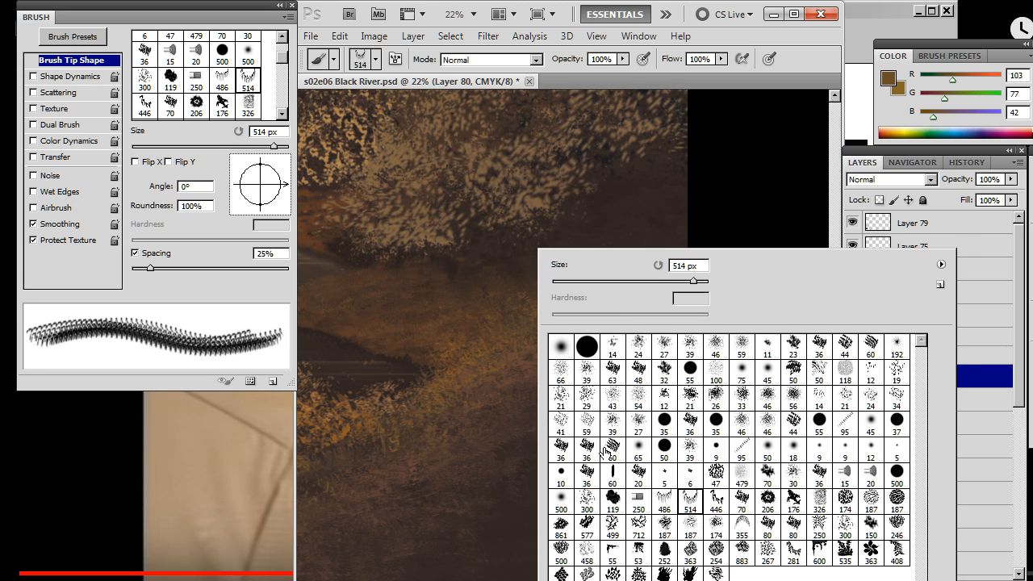
{"action": "left_click", "coordinate": [665, 503]}
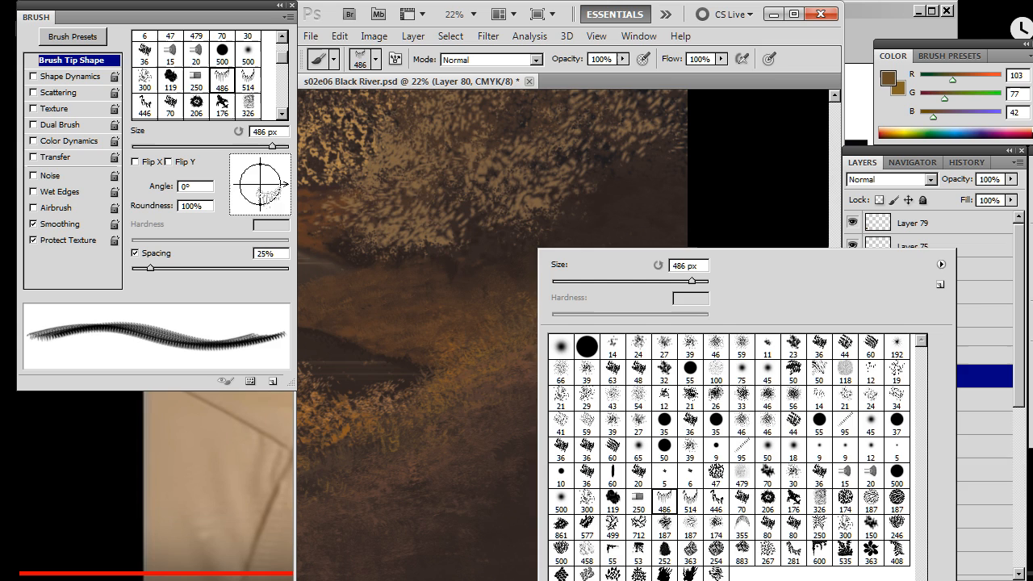
{"action": "mouse_move", "coordinate": [282, 187]}
{"action": "left_mouse_down"}
{"action": "mouse_move", "coordinate": [236, 208]}
{"action": "mouse_move", "coordinate": [256, 203]}
{"action": "left_mouse_up"}
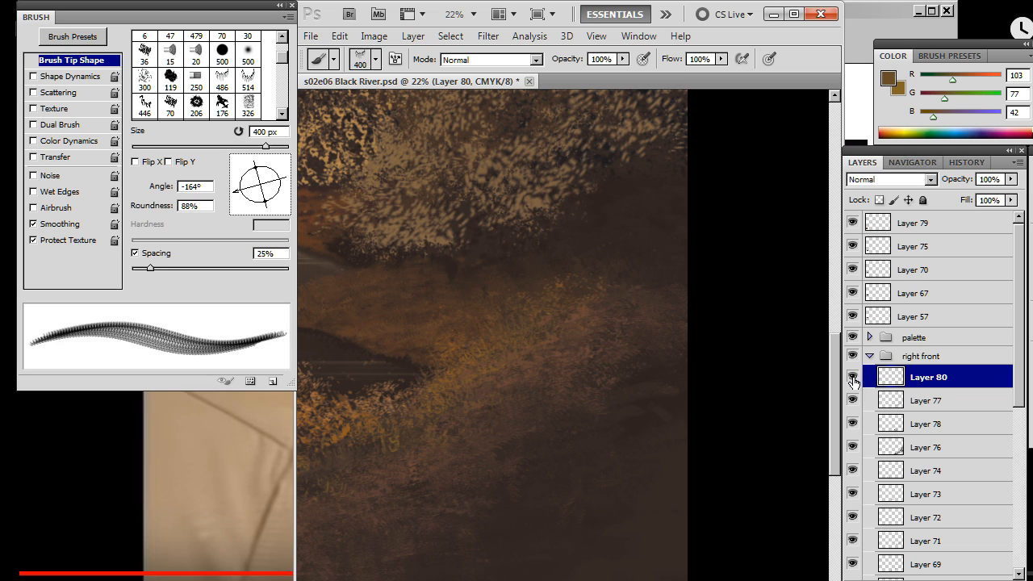
Paint short grass strokes on Layer 80 at the painting's right edge below the tan bushes and break them up with the Eraser
{"action": "left_click_drag", "start_coordinate": [673, 223], "coordinate": [618, 234]}
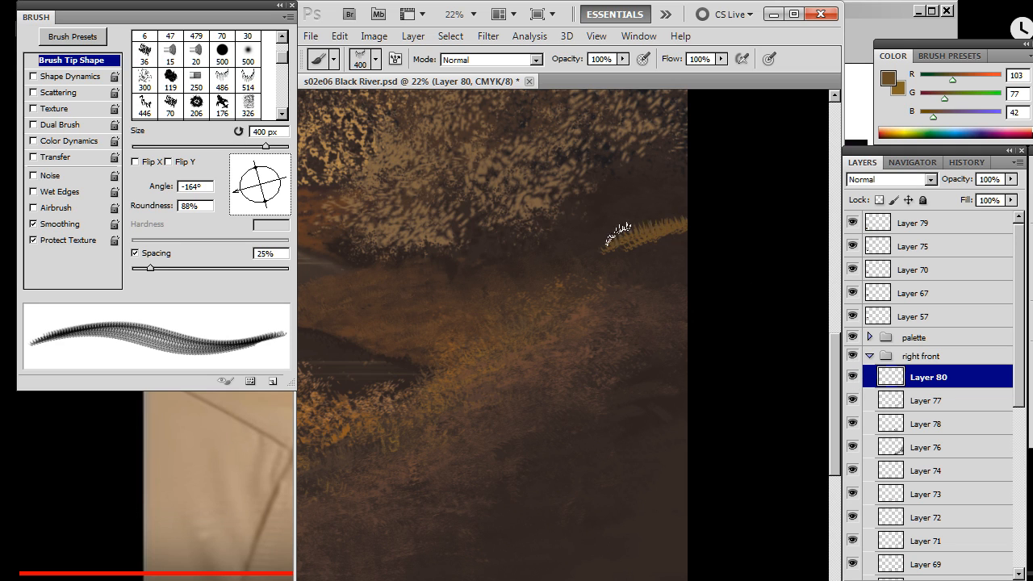
{"action": "left_click_drag", "start_coordinate": [670, 197], "coordinate": [641, 210]}
{"action": "key", "text": "e"}
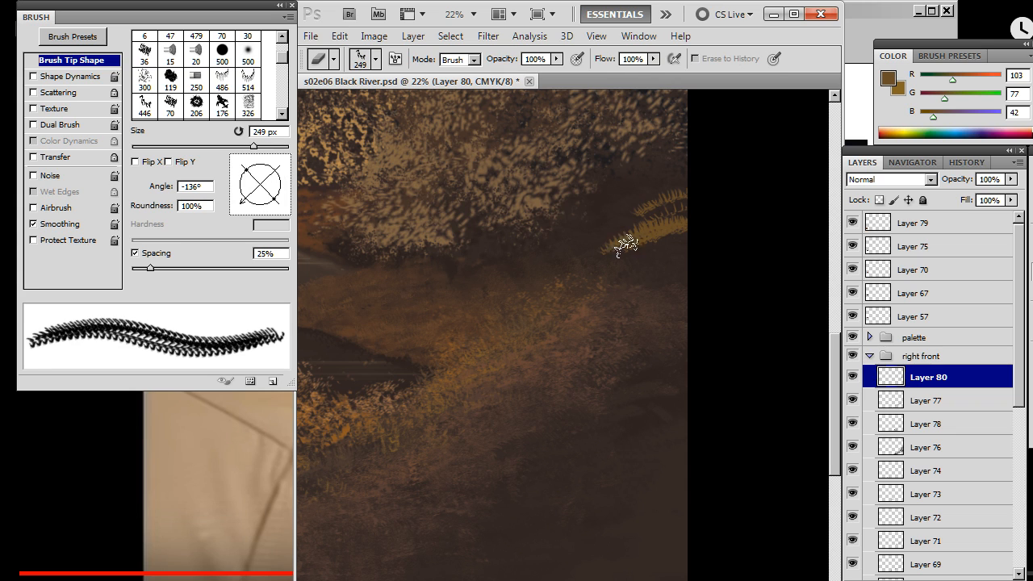
Reduce the Smudge brush to 400 px and blend the new grass strokes down along the right bank
{"action": "key", "text": "r"}
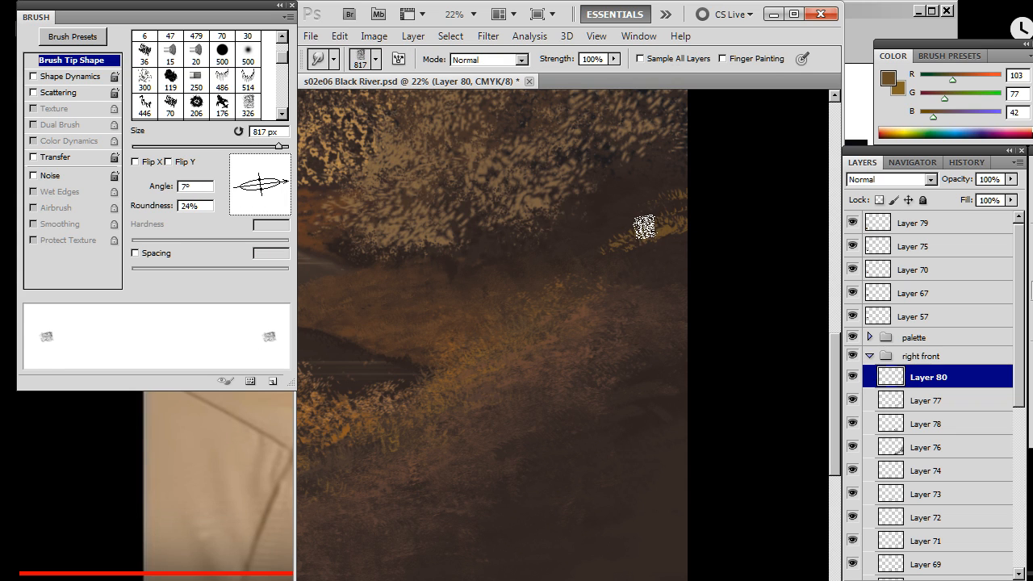
{"action": "key", "text": "bracketleft"}
{"action": "key", "text": "bracketleft"}
{"action": "key", "text": "bracketleft"}
{"action": "key", "text": "bracketleft"}
{"action": "key", "text": "bracketleft"}
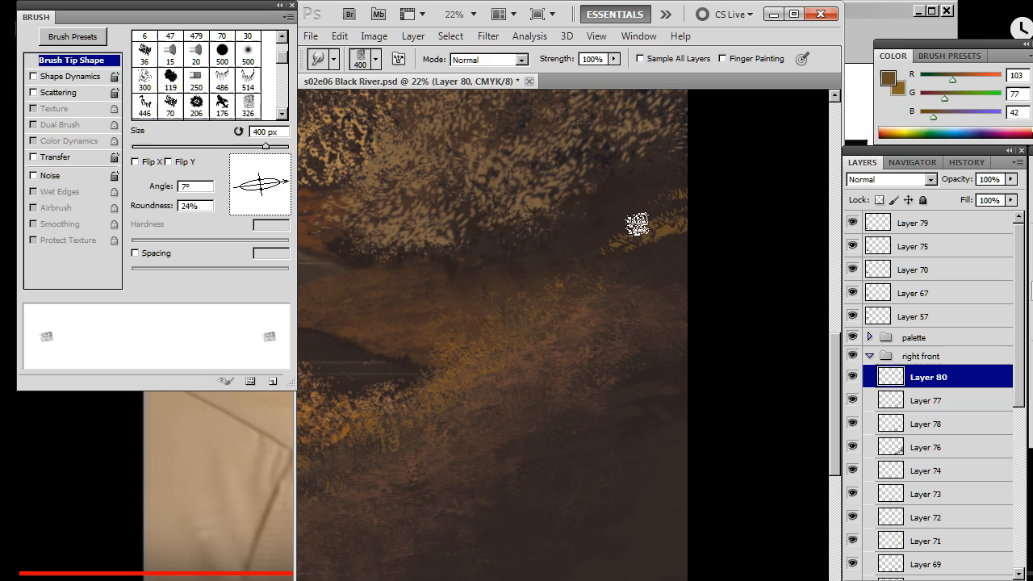
{"action": "mouse_move", "coordinate": [585, 255]}
{"action": "left_mouse_down"}
{"action": "mouse_move", "coordinate": [687, 204]}
{"action": "mouse_move", "coordinate": [664, 236]}
{"action": "mouse_move", "coordinate": [633, 220]}
{"action": "mouse_move", "coordinate": [599, 231]}
{"action": "mouse_move", "coordinate": [639, 251]}
{"action": "left_mouse_up"}
{"action": "mouse_move", "coordinate": [695, 204]}
{"action": "left_mouse_down"}
{"action": "mouse_move", "coordinate": [624, 245]}
{"action": "mouse_move", "coordinate": [619, 215]}
{"action": "mouse_move", "coordinate": [669, 245]}
{"action": "mouse_move", "coordinate": [701, 188]}
{"action": "left_mouse_up"}
Paint and smudge more grass tufts along the right edge, rotating the Smudge tip to 35°
{"action": "key", "text": "b"}
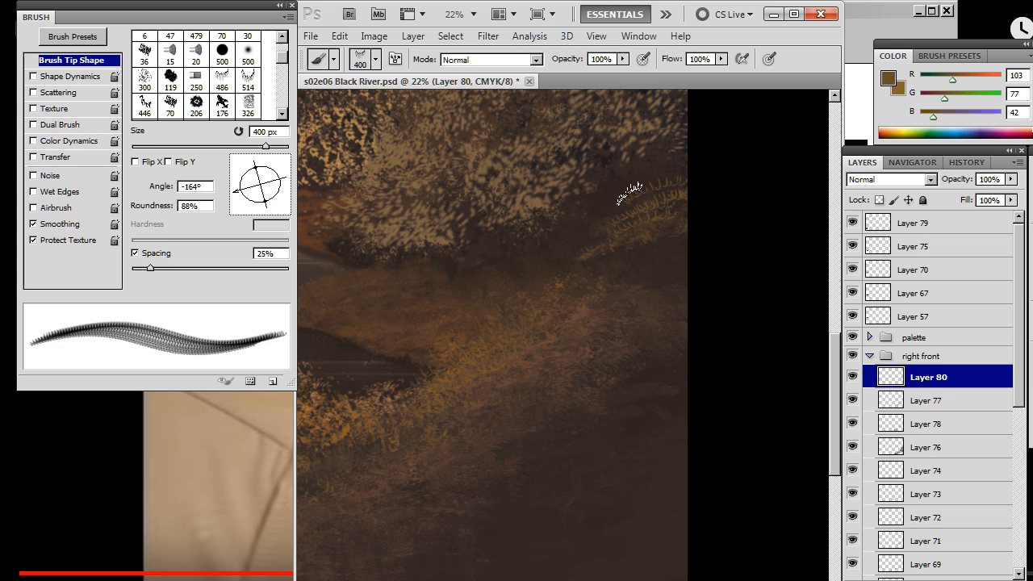
{"action": "key", "text": "r"}
{"action": "mouse_move", "coordinate": [677, 193]}
{"action": "left_mouse_down"}
{"action": "mouse_move", "coordinate": [613, 210]}
{"action": "mouse_move", "coordinate": [719, 167]}
{"action": "mouse_move", "coordinate": [661, 189]}
{"action": "mouse_move", "coordinate": [583, 246]}
{"action": "mouse_move", "coordinate": [632, 192]}
{"action": "mouse_move", "coordinate": [584, 226]}
{"action": "mouse_move", "coordinate": [631, 201]}
{"action": "mouse_move", "coordinate": [694, 240]}
{"action": "mouse_move", "coordinate": [670, 191]}
{"action": "mouse_move", "coordinate": [635, 223]}
{"action": "mouse_move", "coordinate": [591, 214]}
{"action": "mouse_move", "coordinate": [639, 194]}
{"action": "mouse_move", "coordinate": [664, 165]}
{"action": "mouse_move", "coordinate": [635, 175]}
{"action": "mouse_move", "coordinate": [566, 245]}
{"action": "mouse_move", "coordinate": [619, 173]}
{"action": "mouse_move", "coordinate": [653, 185]}
{"action": "mouse_move", "coordinate": [627, 229]}
{"action": "mouse_move", "coordinate": [703, 200]}
{"action": "mouse_move", "coordinate": [686, 252]}
{"action": "mouse_move", "coordinate": [656, 229]}
{"action": "mouse_move", "coordinate": [584, 252]}
{"action": "mouse_move", "coordinate": [627, 253]}
{"action": "mouse_move", "coordinate": [619, 235]}
{"action": "mouse_move", "coordinate": [613, 275]}
{"action": "left_mouse_up"}
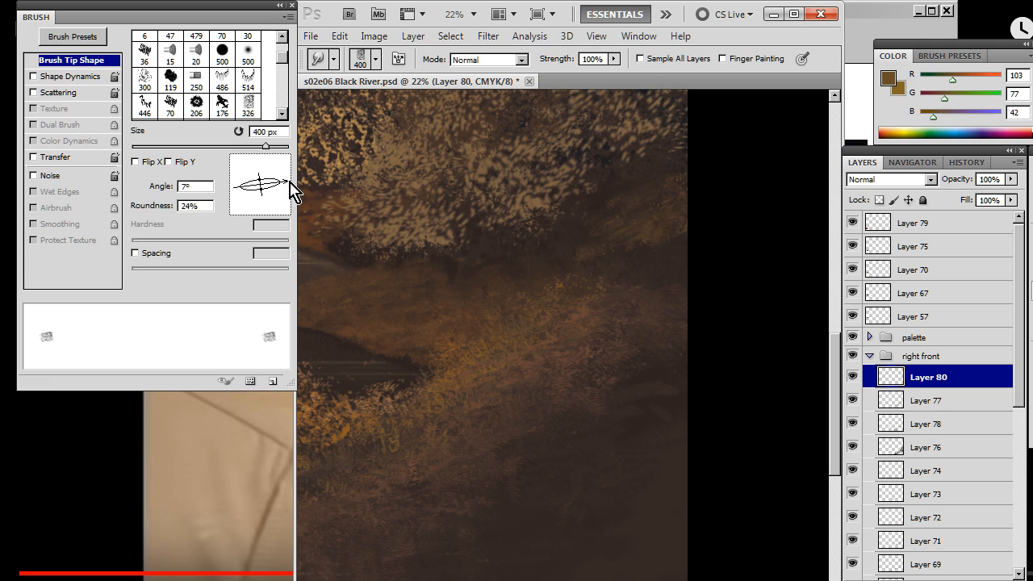
{"action": "left_click_drag", "start_coordinate": [277, 194], "coordinate": [283, 171]}
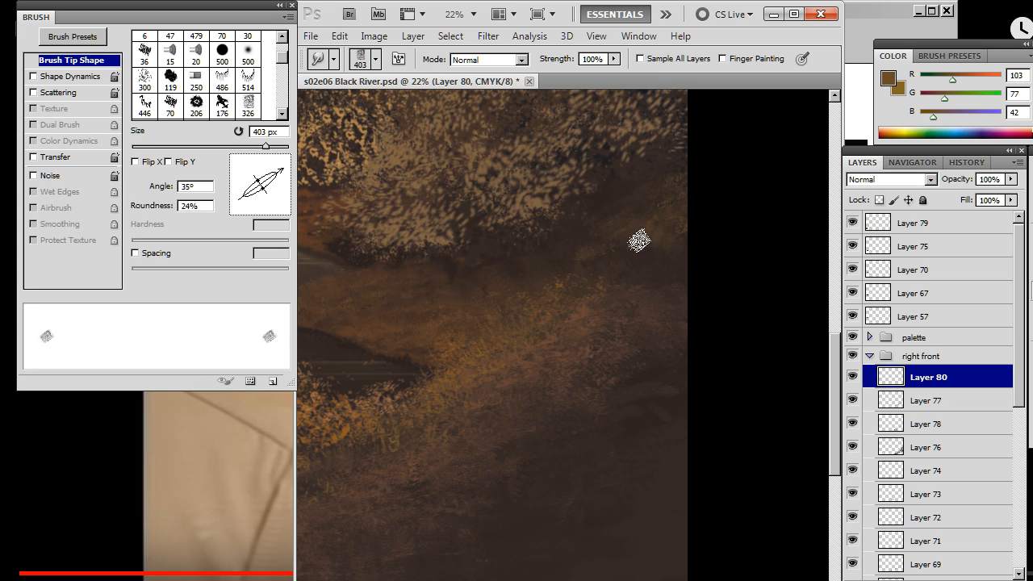
{"action": "key", "text": "b"}
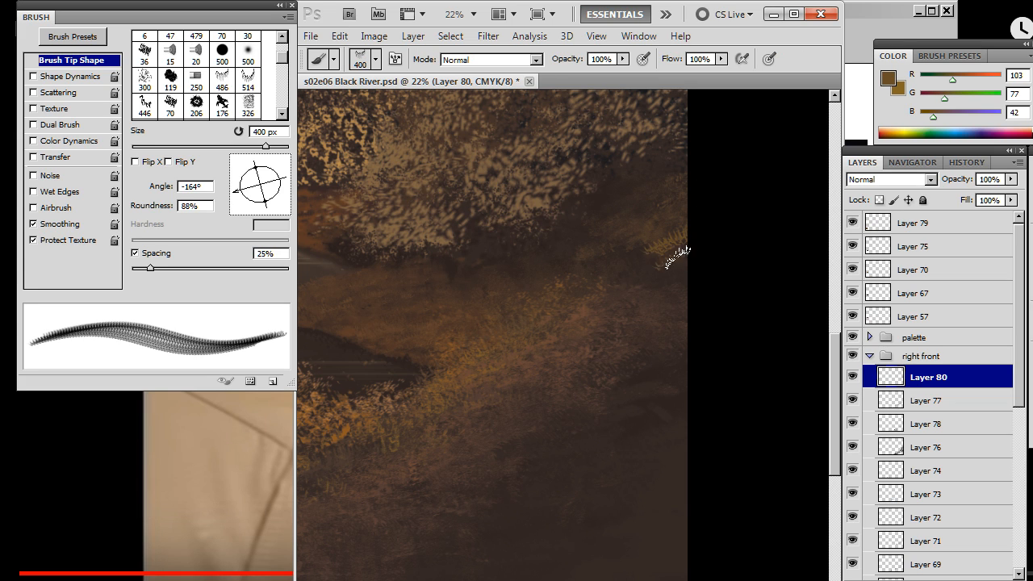
{"action": "key", "text": "r"}
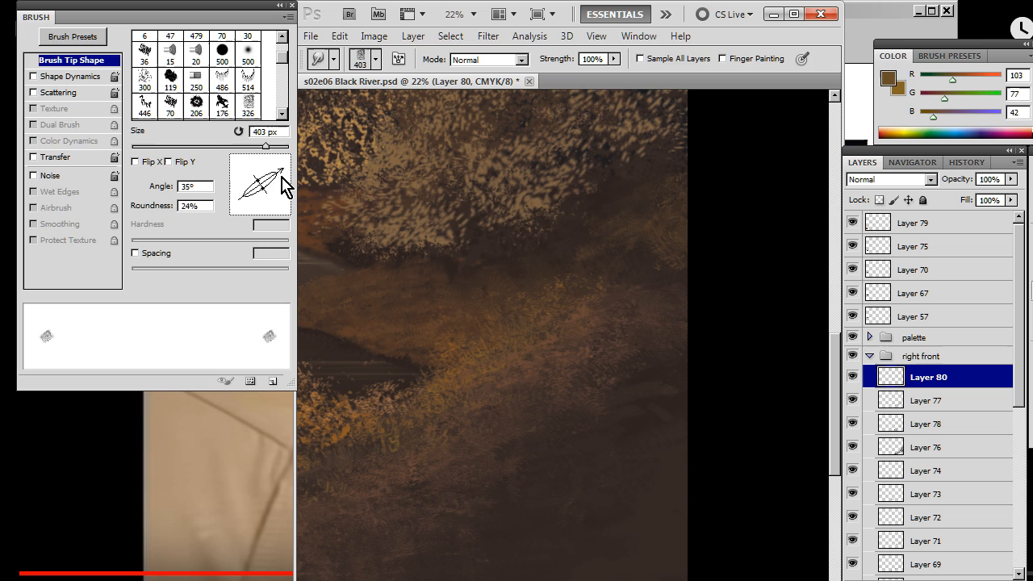
Paint lower grass with the Brush at 250 px and 180°, then blend it with the Smudge tip at 28°
{"action": "key", "text": "b"}
{"action": "left_click_drag", "start_coordinate": [241, 192], "coordinate": [239, 193]}
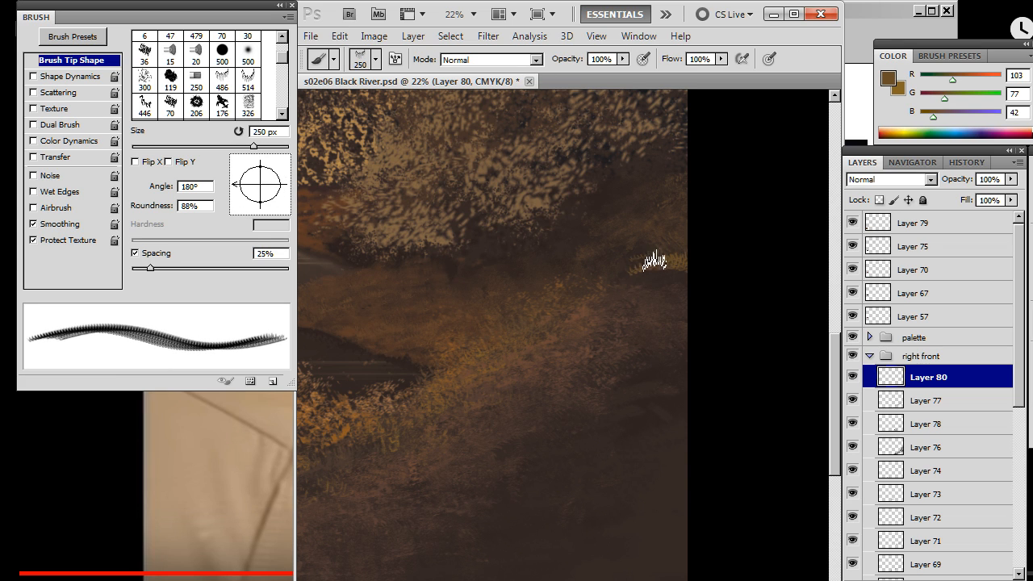
{"action": "key", "text": "r"}
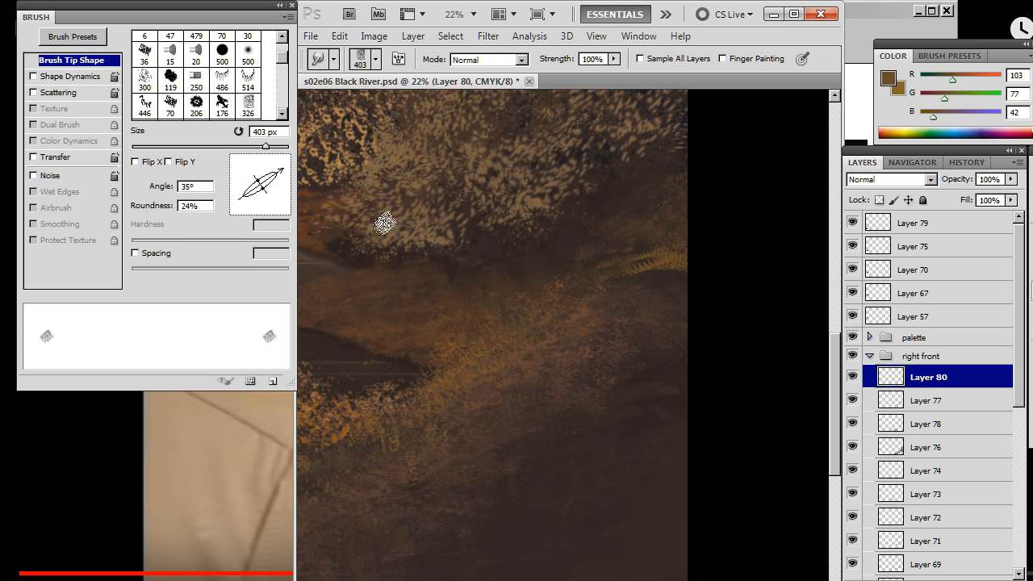
{"action": "left_click_drag", "start_coordinate": [279, 184], "coordinate": [281, 182]}
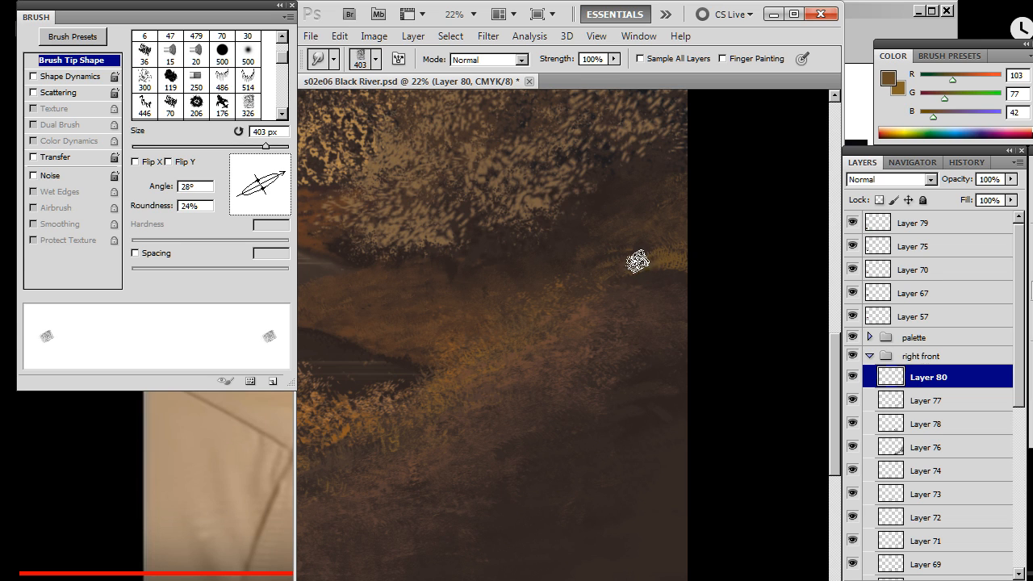
{"action": "mouse_move", "coordinate": [611, 275]}
{"action": "left_mouse_down"}
{"action": "mouse_move", "coordinate": [674, 257]}
{"action": "mouse_move", "coordinate": [684, 264]}
{"action": "mouse_move", "coordinate": [642, 250]}
{"action": "mouse_move", "coordinate": [592, 272]}
{"action": "mouse_move", "coordinate": [691, 265]}
{"action": "mouse_move", "coordinate": [630, 275]}
{"action": "mouse_move", "coordinate": [649, 251]}
{"action": "mouse_move", "coordinate": [637, 241]}
{"action": "mouse_move", "coordinate": [653, 270]}
{"action": "mouse_move", "coordinate": [648, 254]}
{"action": "mouse_move", "coordinate": [697, 268]}
{"action": "mouse_move", "coordinate": [680, 252]}
{"action": "mouse_move", "coordinate": [649, 253]}
{"action": "mouse_move", "coordinate": [657, 286]}
{"action": "mouse_move", "coordinate": [648, 249]}
{"action": "mouse_move", "coordinate": [637, 268]}
{"action": "mouse_move", "coordinate": [612, 265]}
{"action": "mouse_move", "coordinate": [675, 247]}
{"action": "mouse_move", "coordinate": [686, 254]}
{"action": "mouse_move", "coordinate": [617, 292]}
{"action": "left_mouse_up"}
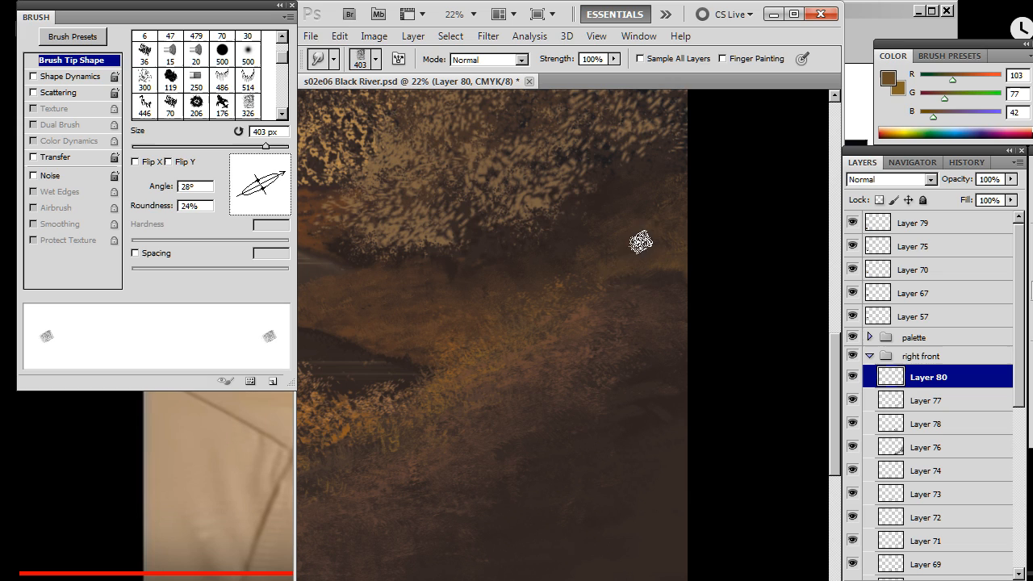
Paint further small grass rows on the right bank's slope, blend them and soften their upper edge with the Eraser
{"action": "key", "text": "b"}
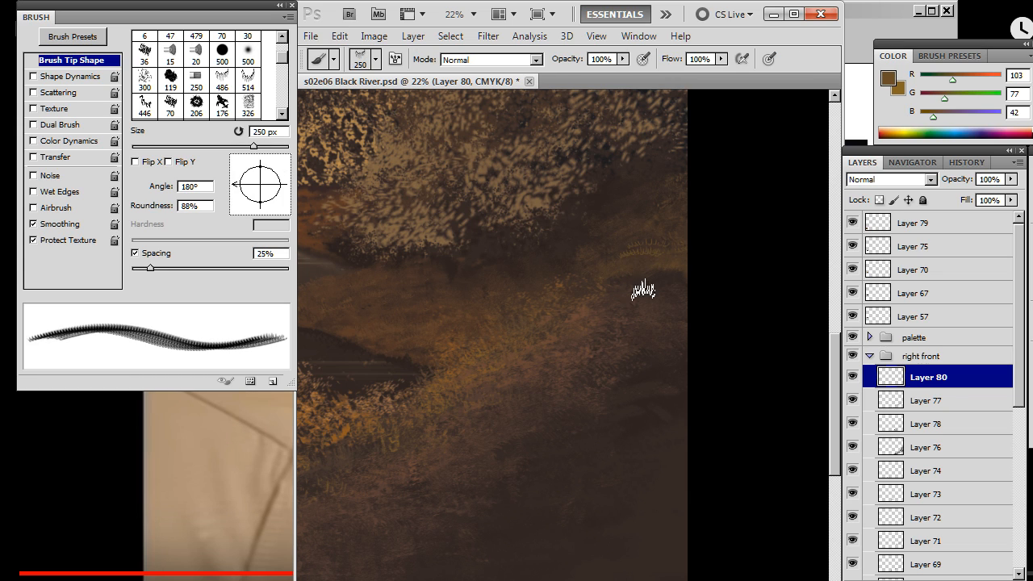
{"action": "key", "text": "r"}
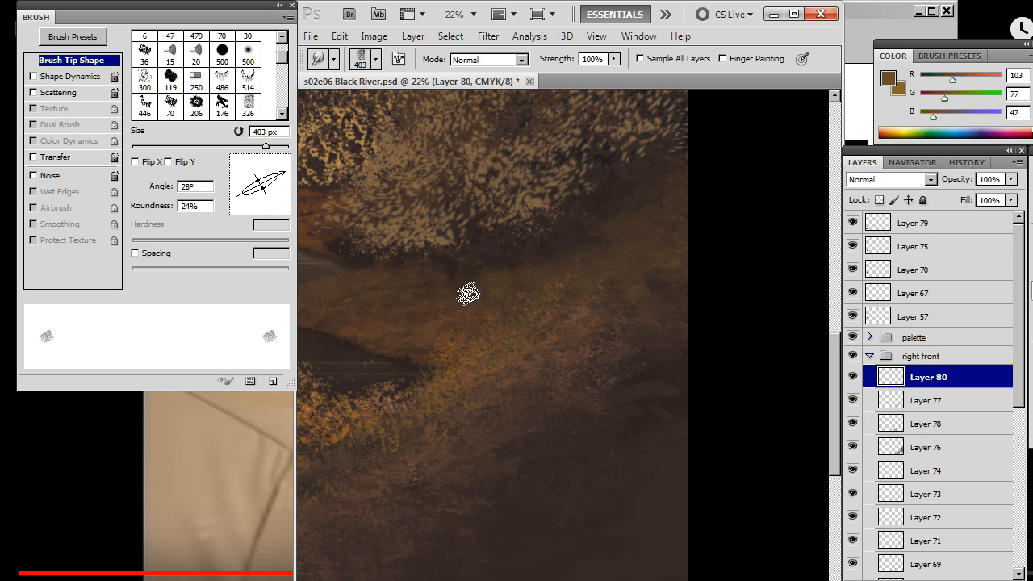
{"action": "key", "text": "b"}
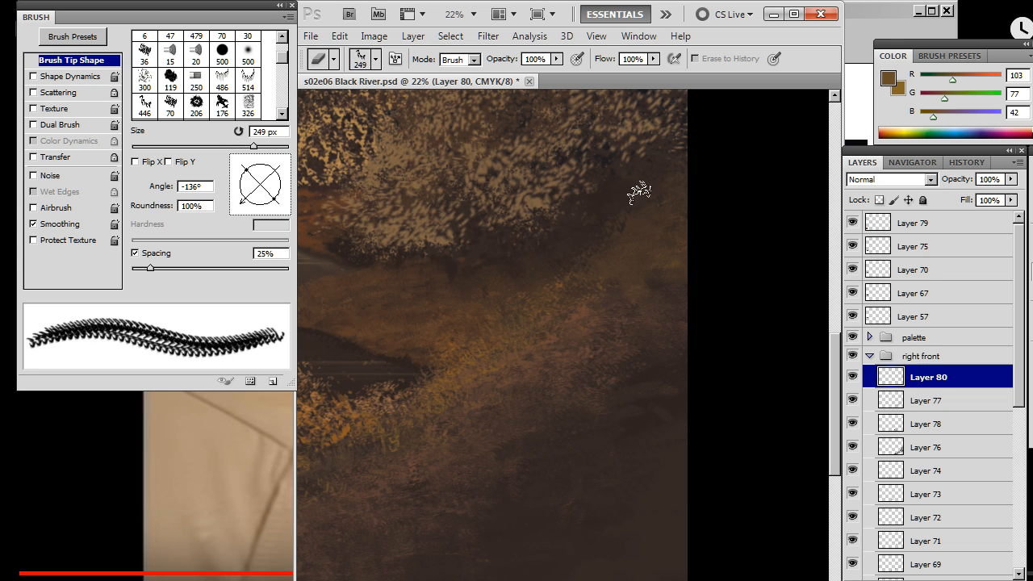
{"action": "key", "text": "r"}
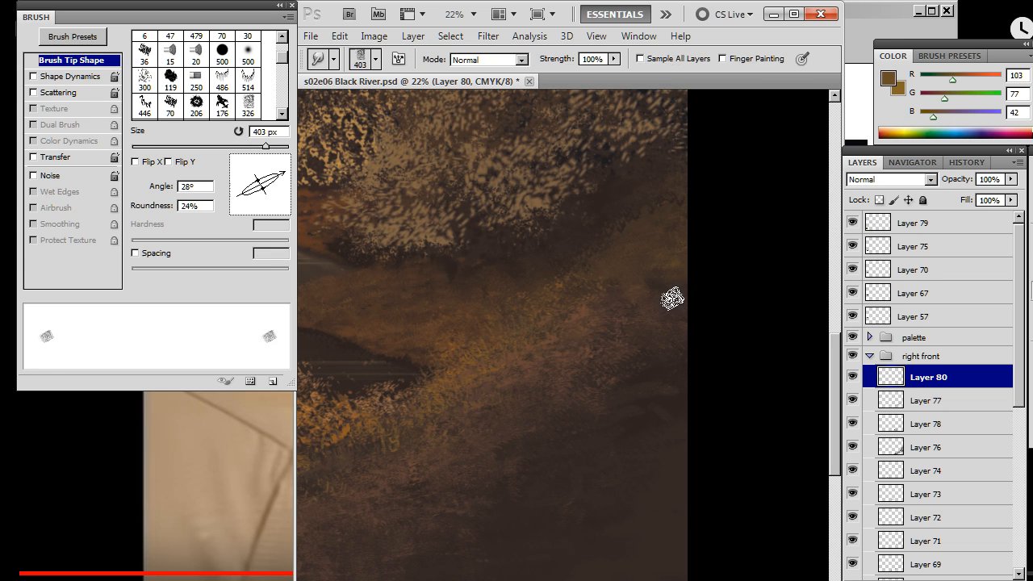
Paint another grass tuft beside the right edge and blend it with the Smudge brush enlarged to 500 px
{"action": "key", "text": "b"}
{"action": "left_click", "coordinate": [664, 284]}
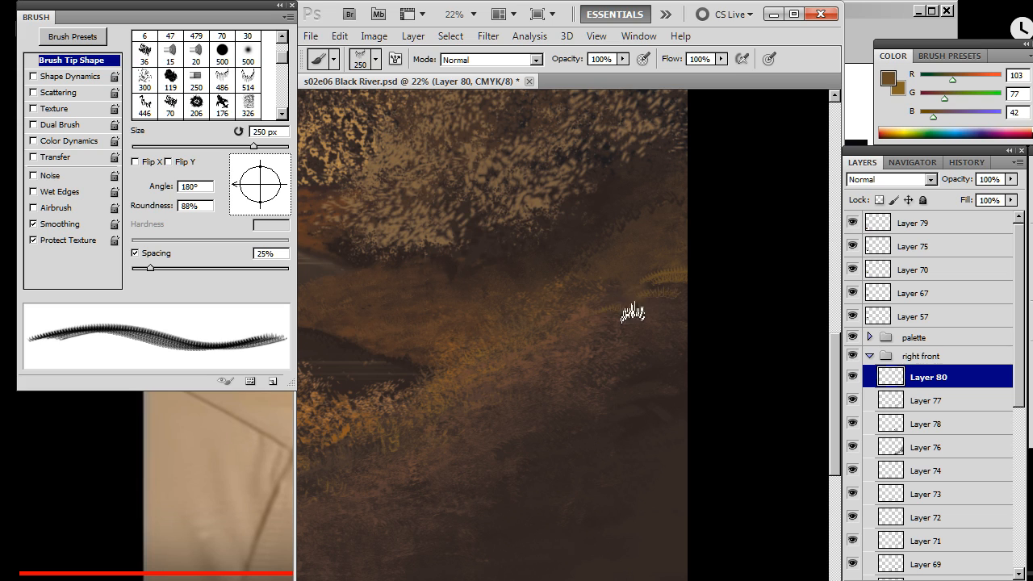
{"action": "key", "text": "r"}
{"action": "key", "text": "bracketright"}
{"action": "mouse_move", "coordinate": [678, 284]}
{"action": "left_mouse_down"}
{"action": "mouse_move", "coordinate": [651, 283]}
{"action": "mouse_move", "coordinate": [679, 293]}
{"action": "mouse_move", "coordinate": [673, 272]}
{"action": "mouse_move", "coordinate": [641, 319]}
{"action": "mouse_move", "coordinate": [640, 273]}
{"action": "left_mouse_up"}
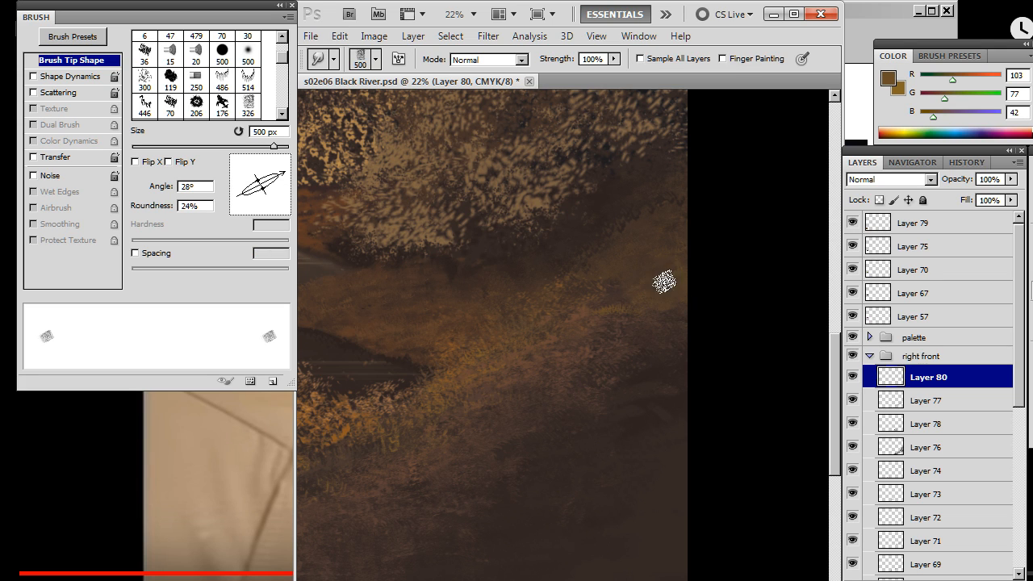
Erase and smudge the upper edge of the blended grass to form the dark hollow beneath the bushes
{"action": "key", "text": "e"}
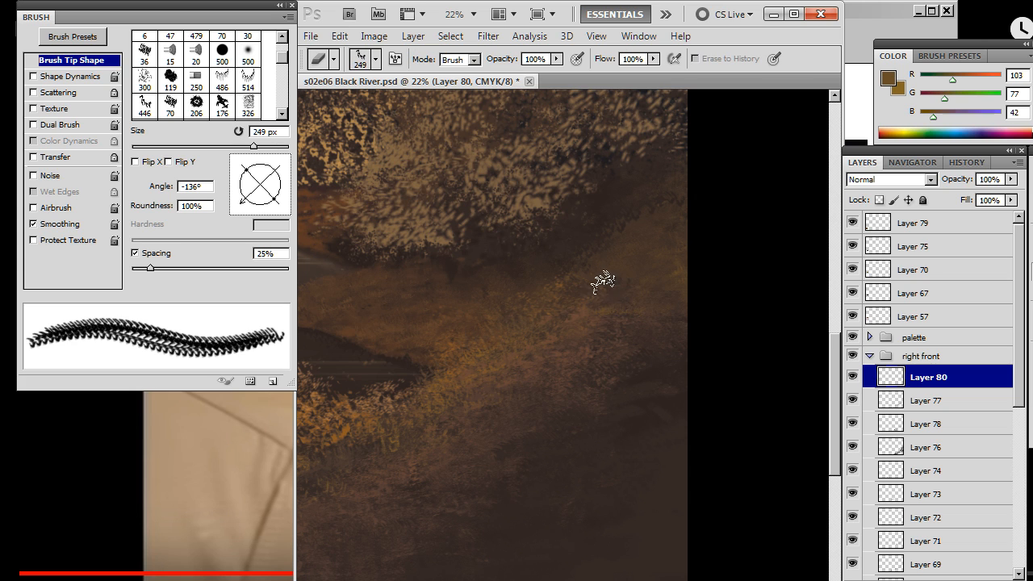
{"action": "key", "text": "r"}
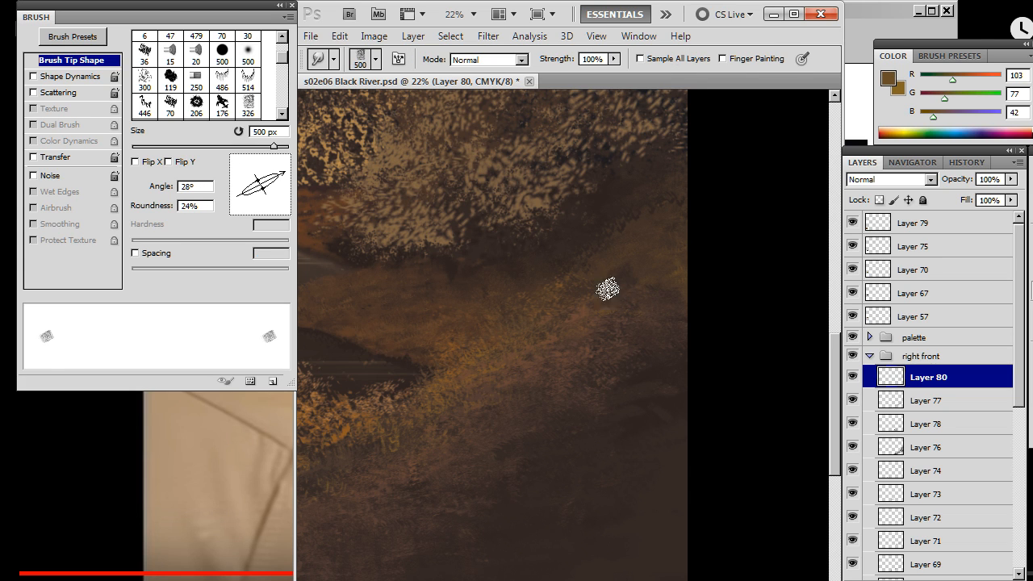
{"action": "key", "text": "e"}
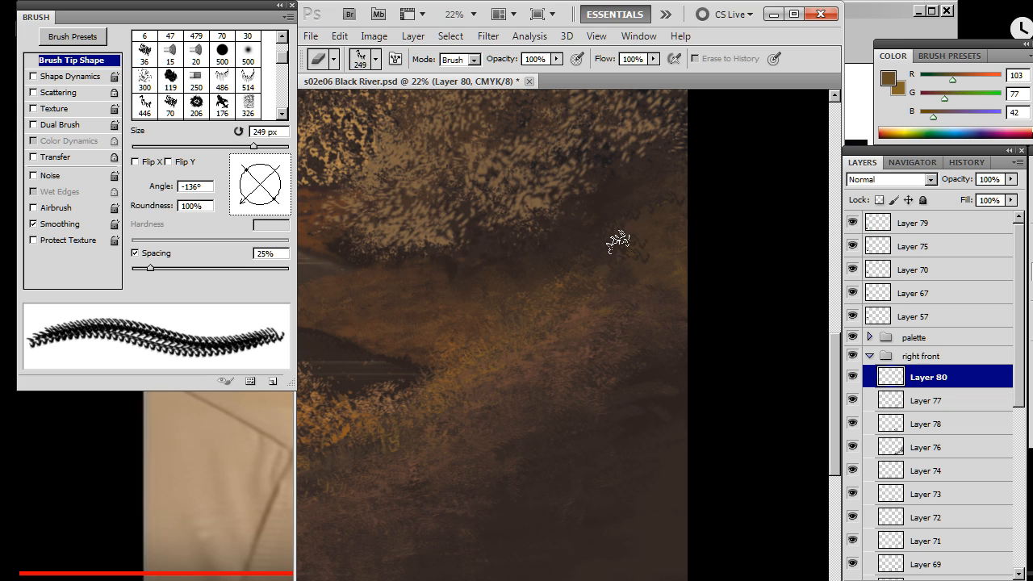
{"action": "key", "text": "r"}
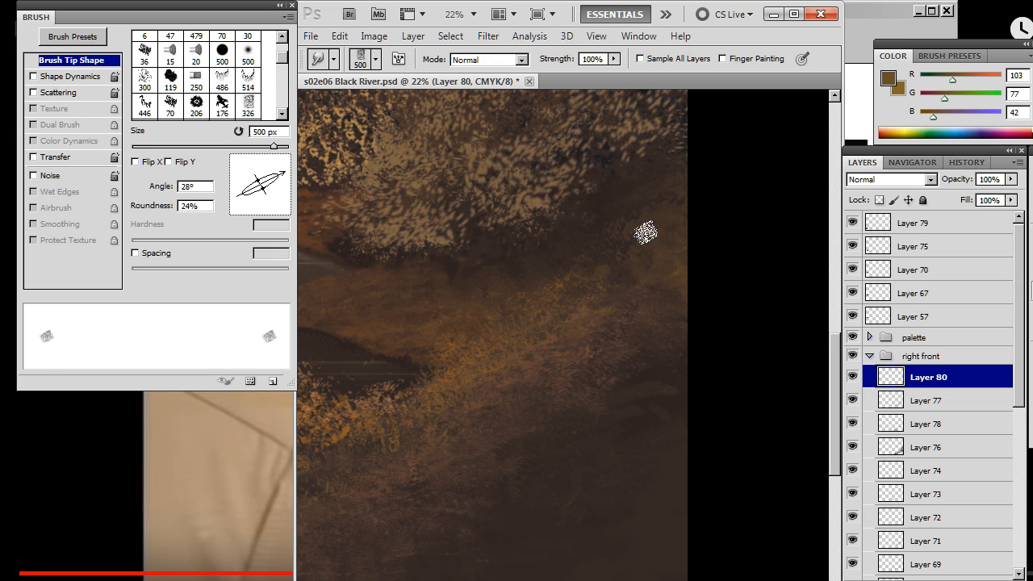
Paint more grass along the right bank's upper slope with the Brush at 400 px and -168°, then erase and smudge it into the ground
{"action": "left_click", "coordinate": [573, 313], "text": "alt"}
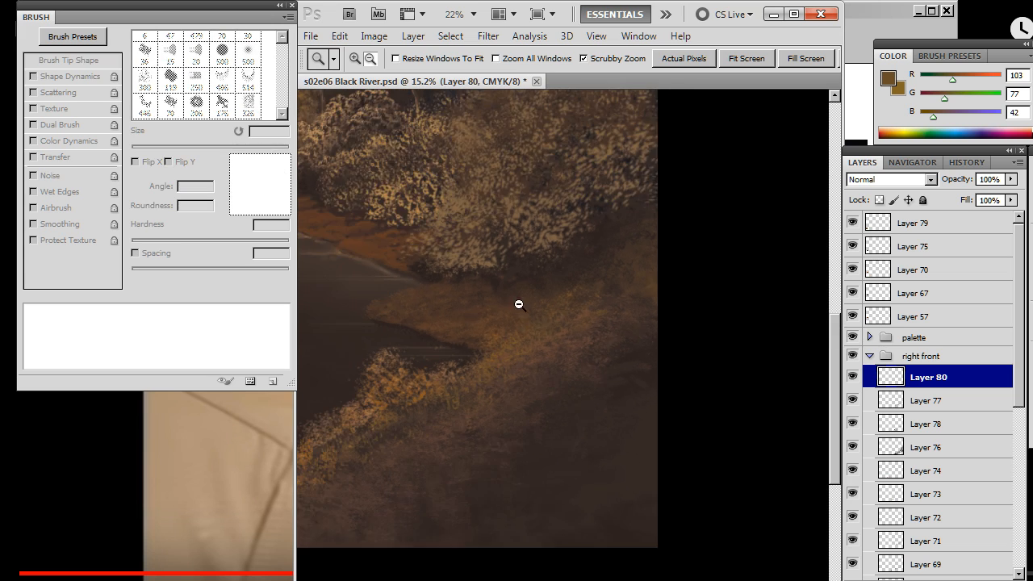
{"action": "left_click", "coordinate": [506, 320], "text": "alt"}
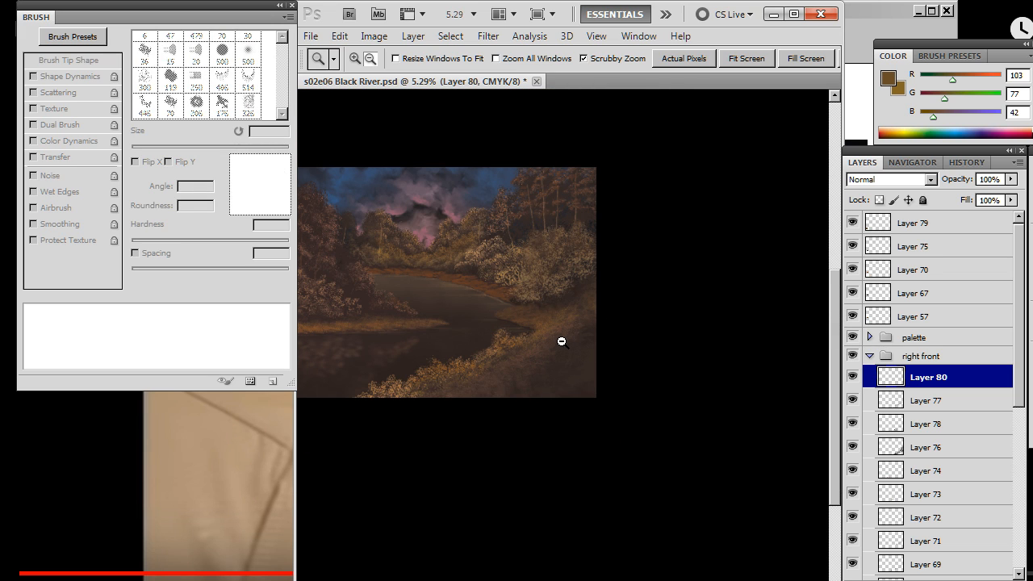
{"action": "mouse_move", "coordinate": [506, 398]}
{"action": "left_mouse_down"}
{"action": "mouse_move", "coordinate": [533, 358]}
{"action": "mouse_move", "coordinate": [519, 370]}
{"action": "mouse_move", "coordinate": [691, 280]}
{"action": "left_mouse_up"}
{"action": "key", "text": "b"}
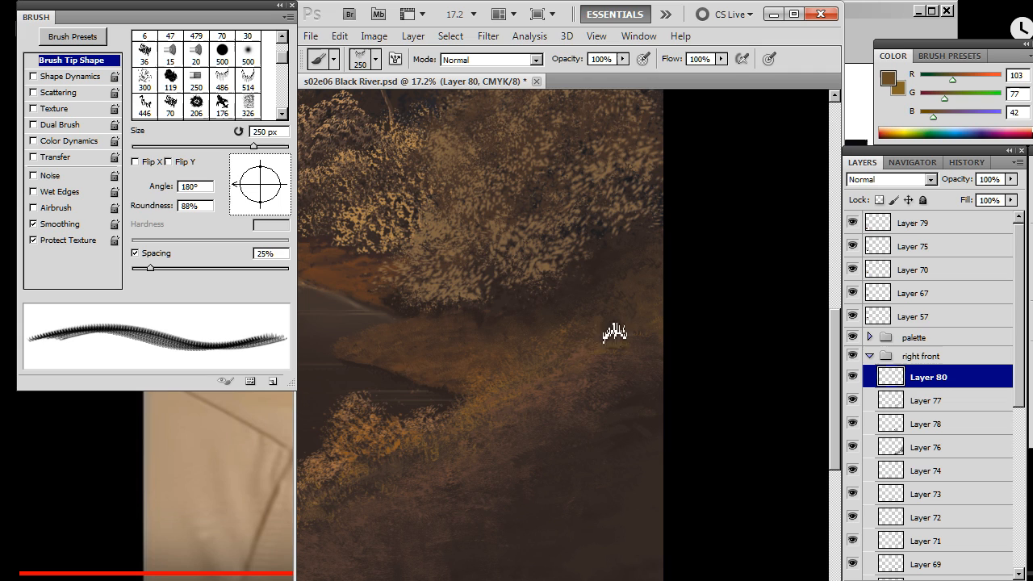
{"action": "left_click_drag", "start_coordinate": [234, 190], "coordinate": [235, 193]}
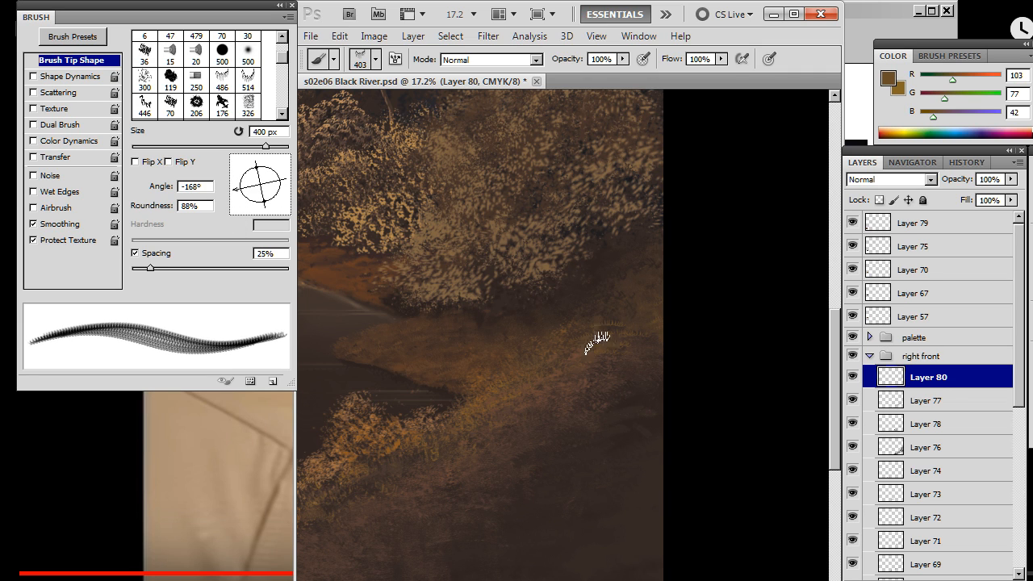
{"action": "key", "text": "e"}
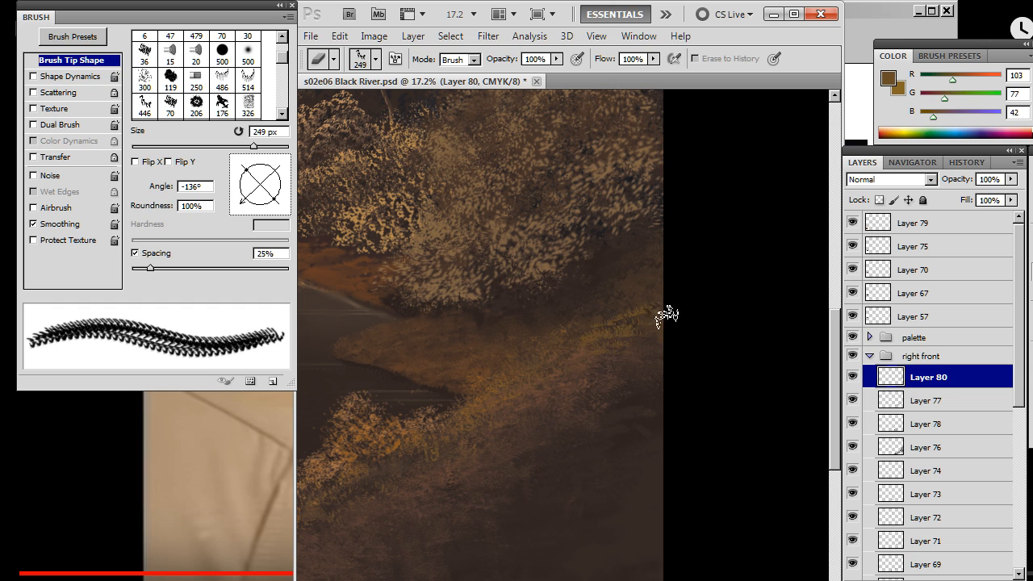
{"action": "key", "text": "r"}
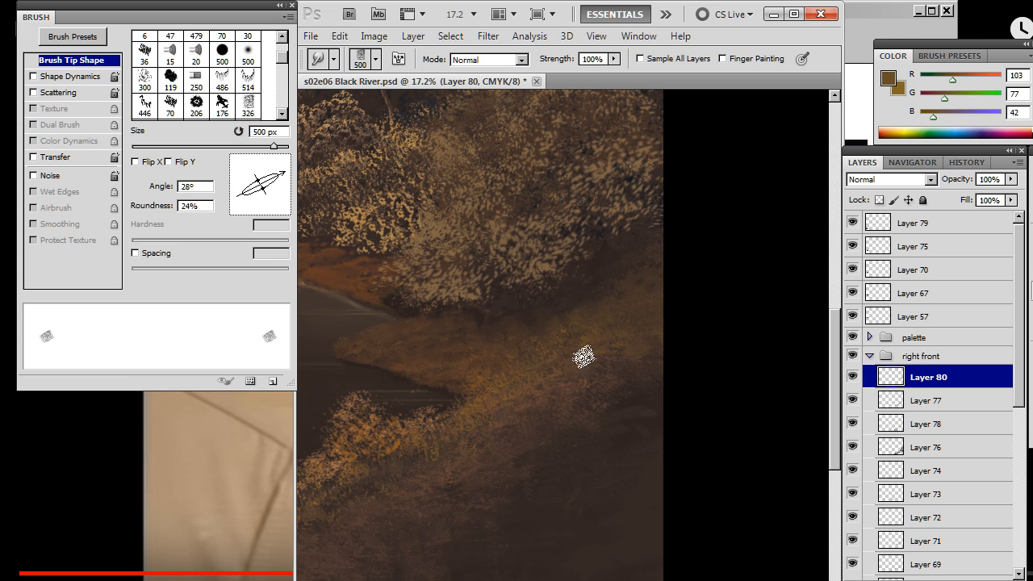
Paint rows of ochre grass in the canvas's lower right corner with the Brush at 600 px and -174°
{"action": "mouse_move", "coordinate": [581, 421]}
{"action": "left_mouse_down"}
{"action": "mouse_move", "coordinate": [595, 374]}
{"action": "mouse_move", "coordinate": [640, 299]}
{"action": "left_mouse_up"}
{"action": "key", "text": "b"}
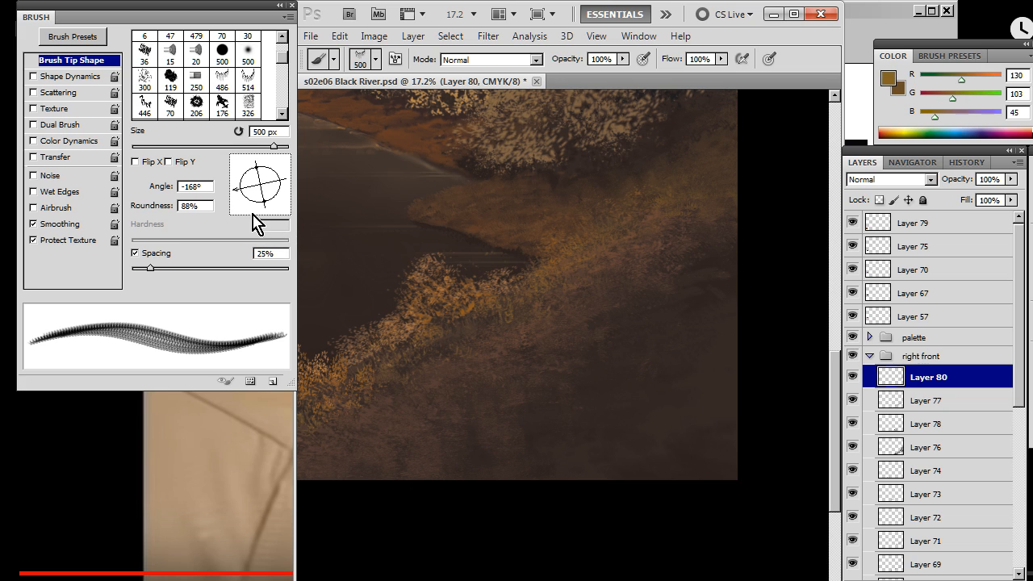
{"action": "left_click_drag", "start_coordinate": [254, 219], "coordinate": [246, 196]}
{"action": "key", "text": "]"}
{"action": "mouse_move", "coordinate": [725, 459]}
{"action": "left_mouse_down"}
{"action": "mouse_move", "coordinate": [660, 472]}
{"action": "mouse_move", "coordinate": [683, 452]}
{"action": "left_mouse_up"}
Add larger grass tufts to the lower right corner with the 446 brush tip at 700 px and -149°, then smudge and erase their hard edges
{"action": "right_click", "coordinate": [683, 448]}
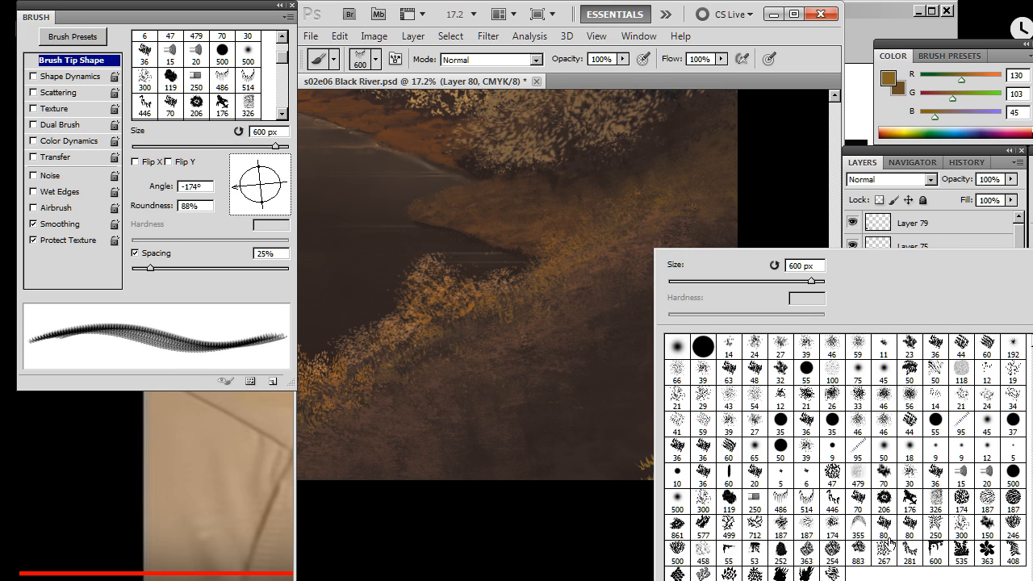
{"action": "left_click", "coordinate": [829, 502]}
{"action": "left_click_drag", "start_coordinate": [283, 180], "coordinate": [242, 194]}
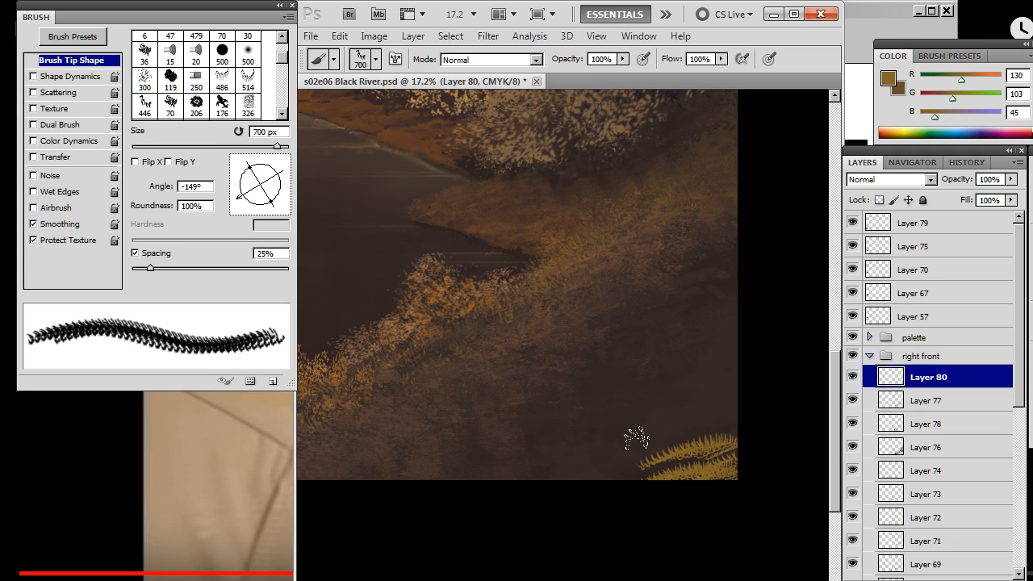
{"action": "mouse_move", "coordinate": [688, 414]}
{"action": "left_mouse_down"}
{"action": "mouse_move", "coordinate": [690, 441]}
{"action": "mouse_move", "coordinate": [719, 440]}
{"action": "mouse_move", "coordinate": [682, 443]}
{"action": "mouse_move", "coordinate": [699, 427]}
{"action": "mouse_move", "coordinate": [670, 434]}
{"action": "left_mouse_up"}
{"action": "key", "text": "r"}
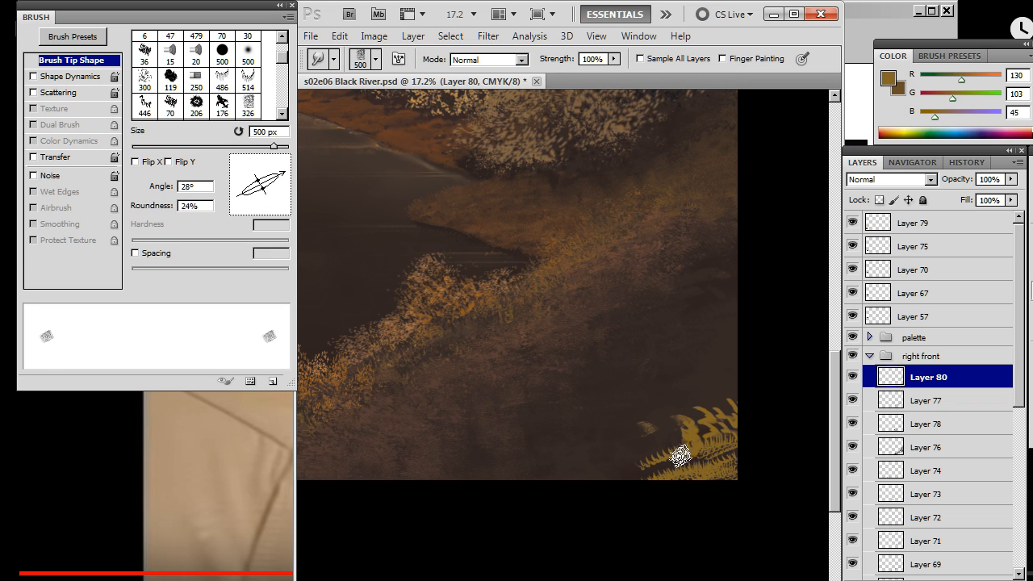
{"action": "key", "text": "b"}
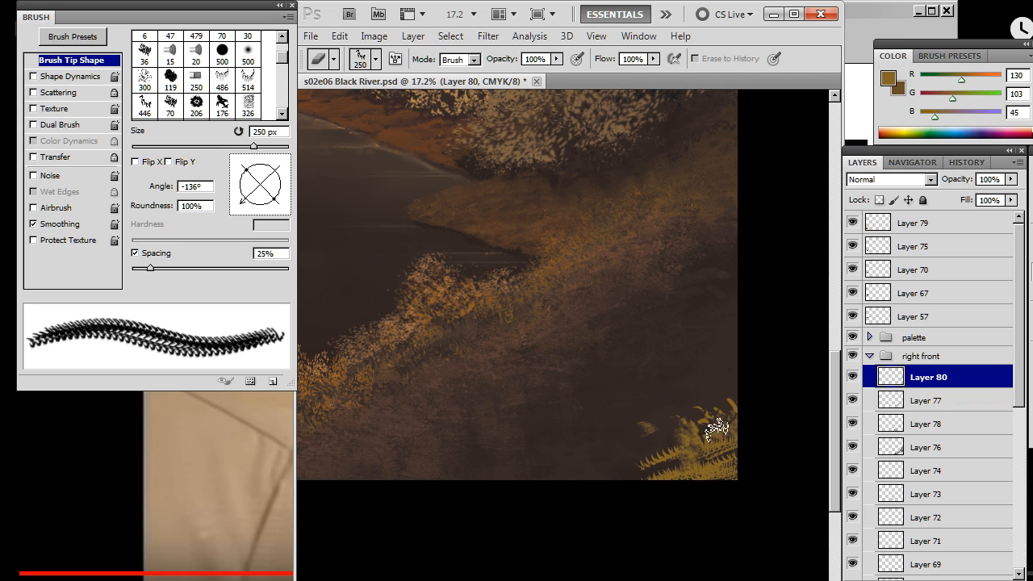
{"action": "mouse_move", "coordinate": [646, 440]}
{"action": "left_mouse_down"}
{"action": "mouse_move", "coordinate": [667, 461]}
{"action": "mouse_move", "coordinate": [633, 461]}
{"action": "mouse_move", "coordinate": [693, 462]}
{"action": "mouse_move", "coordinate": [724, 478]}
{"action": "left_mouse_up"}
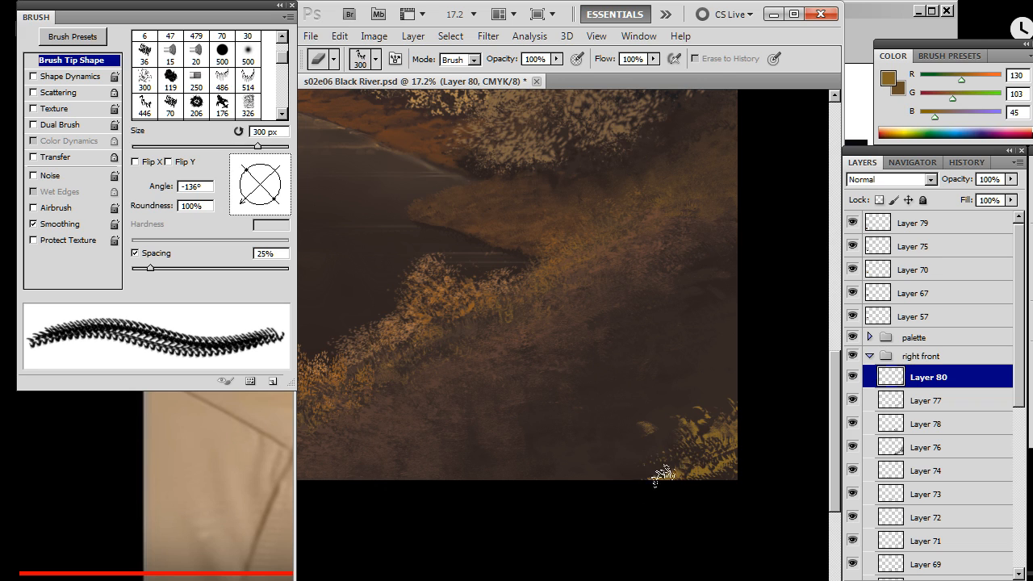
Extend the corner grass along the canvas's lower edge with the Brush at 400 px, changing the tip to -159° and 60% roundness
{"action": "key", "text": "b"}
{"action": "left_click_drag", "start_coordinate": [662, 475], "coordinate": [613, 476]}
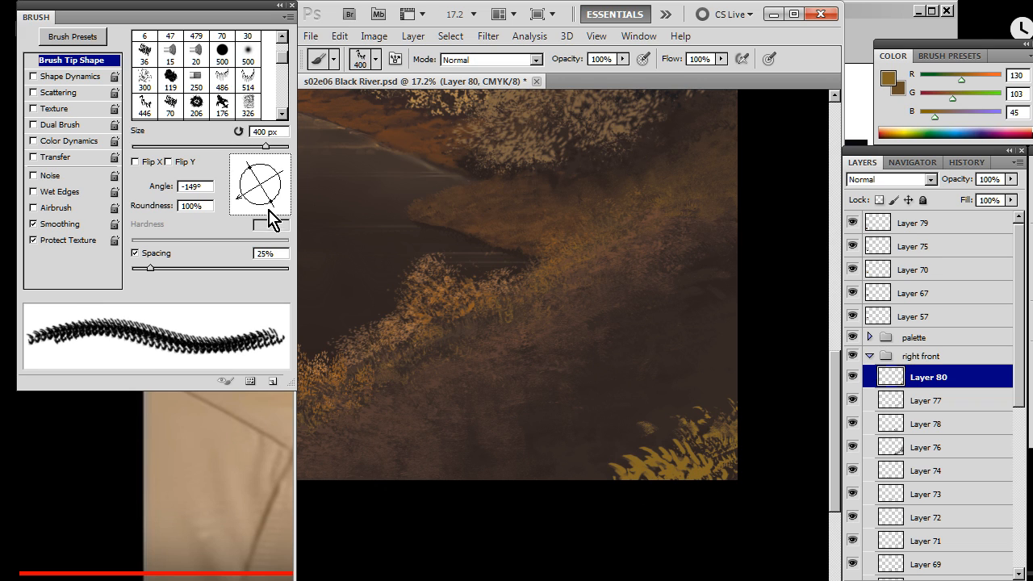
{"action": "mouse_move", "coordinate": [274, 212]}
{"action": "left_mouse_down"}
{"action": "mouse_move", "coordinate": [267, 200]}
{"action": "mouse_move", "coordinate": [237, 202]}
{"action": "left_mouse_up"}
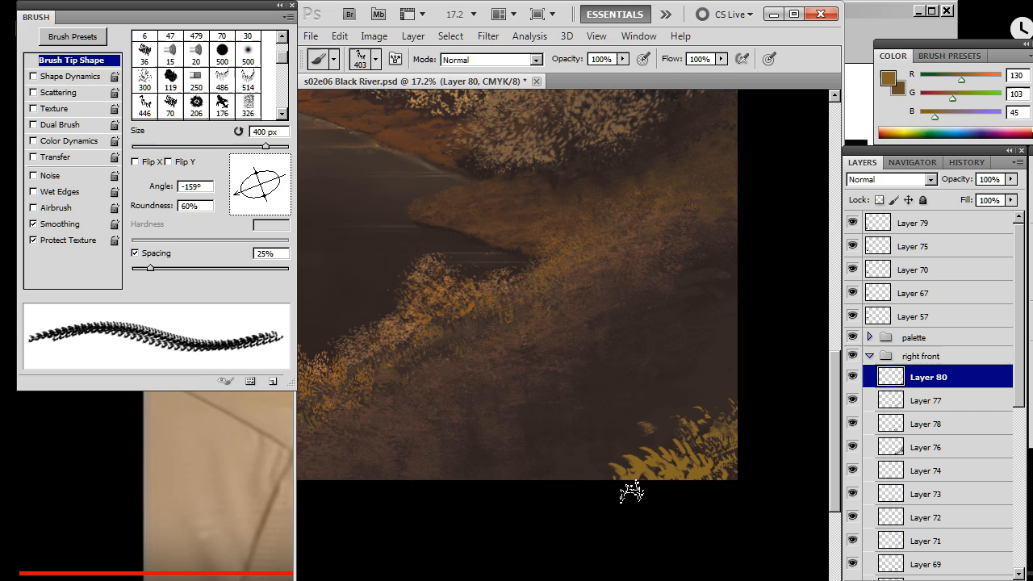
{"action": "key", "text": "e"}
{"action": "mouse_move", "coordinate": [652, 455]}
{"action": "left_mouse_down"}
{"action": "mouse_move", "coordinate": [664, 478]}
{"action": "mouse_move", "coordinate": [695, 476]}
{"action": "mouse_move", "coordinate": [571, 479]}
{"action": "mouse_move", "coordinate": [610, 488]}
{"action": "mouse_move", "coordinate": [635, 478]}
{"action": "mouse_move", "coordinate": [583, 480]}
{"action": "mouse_move", "coordinate": [684, 473]}
{"action": "mouse_move", "coordinate": [660, 455]}
{"action": "mouse_move", "coordinate": [624, 461]}
{"action": "mouse_move", "coordinate": [678, 437]}
{"action": "left_mouse_up"}
{"action": "key", "text": "b"}
{"action": "key", "text": "e"}
Blend the ochre corner grass into the dark ground with the Smudge tip at 500 px and 28°, touching it up with the Eraser
{"action": "key", "text": "r"}
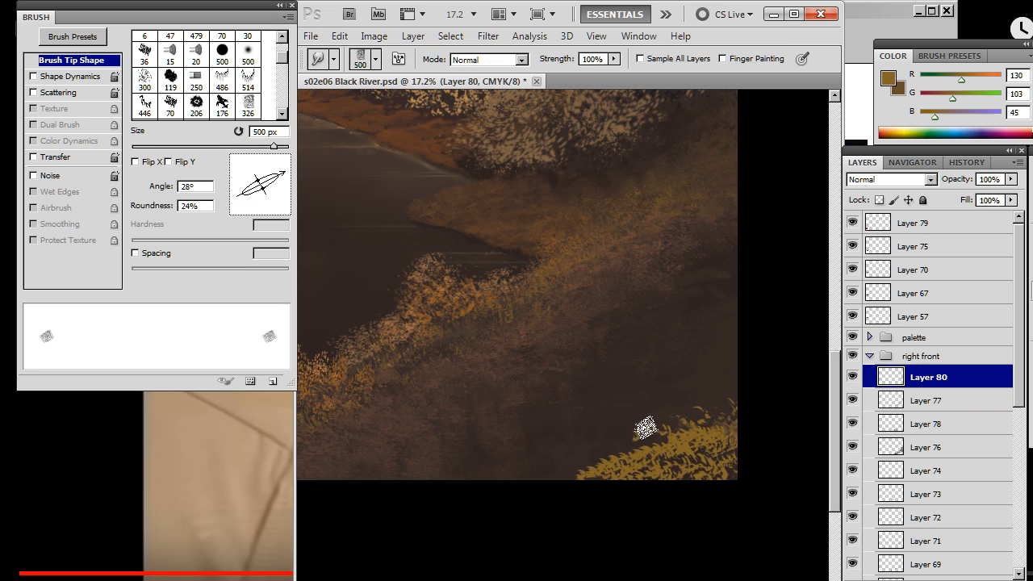
{"action": "mouse_move", "coordinate": [576, 468]}
{"action": "left_mouse_down"}
{"action": "mouse_move", "coordinate": [598, 482]}
{"action": "mouse_move", "coordinate": [596, 463]}
{"action": "mouse_move", "coordinate": [618, 469]}
{"action": "mouse_move", "coordinate": [549, 479]}
{"action": "mouse_move", "coordinate": [643, 460]}
{"action": "mouse_move", "coordinate": [566, 466]}
{"action": "mouse_move", "coordinate": [540, 482]}
{"action": "mouse_move", "coordinate": [628, 450]}
{"action": "mouse_move", "coordinate": [638, 434]}
{"action": "mouse_move", "coordinate": [693, 440]}
{"action": "mouse_move", "coordinate": [627, 446]}
{"action": "mouse_move", "coordinate": [708, 451]}
{"action": "mouse_move", "coordinate": [644, 446]}
{"action": "mouse_move", "coordinate": [653, 416]}
{"action": "mouse_move", "coordinate": [646, 427]}
{"action": "mouse_move", "coordinate": [745, 448]}
{"action": "mouse_move", "coordinate": [713, 456]}
{"action": "mouse_move", "coordinate": [699, 437]}
{"action": "mouse_move", "coordinate": [658, 451]}
{"action": "mouse_move", "coordinate": [732, 448]}
{"action": "mouse_move", "coordinate": [727, 405]}
{"action": "mouse_move", "coordinate": [692, 413]}
{"action": "mouse_move", "coordinate": [690, 430]}
{"action": "mouse_move", "coordinate": [756, 409]}
{"action": "mouse_move", "coordinate": [714, 446]}
{"action": "mouse_move", "coordinate": [734, 418]}
{"action": "mouse_move", "coordinate": [717, 451]}
{"action": "mouse_move", "coordinate": [696, 431]}
{"action": "mouse_move", "coordinate": [711, 469]}
{"action": "mouse_move", "coordinate": [710, 449]}
{"action": "mouse_move", "coordinate": [747, 403]}
{"action": "mouse_move", "coordinate": [711, 469]}
{"action": "mouse_move", "coordinate": [676, 445]}
{"action": "mouse_move", "coordinate": [678, 461]}
{"action": "mouse_move", "coordinate": [727, 427]}
{"action": "mouse_move", "coordinate": [699, 420]}
{"action": "mouse_move", "coordinate": [731, 423]}
{"action": "mouse_move", "coordinate": [747, 458]}
{"action": "mouse_move", "coordinate": [702, 455]}
{"action": "mouse_move", "coordinate": [712, 427]}
{"action": "mouse_move", "coordinate": [717, 460]}
{"action": "mouse_move", "coordinate": [699, 418]}
{"action": "mouse_move", "coordinate": [731, 434]}
{"action": "mouse_move", "coordinate": [760, 404]}
{"action": "mouse_move", "coordinate": [715, 469]}
{"action": "mouse_move", "coordinate": [737, 422]}
{"action": "mouse_move", "coordinate": [662, 472]}
{"action": "mouse_move", "coordinate": [609, 467]}
{"action": "mouse_move", "coordinate": [595, 482]}
{"action": "mouse_move", "coordinate": [605, 486]}
{"action": "mouse_move", "coordinate": [590, 479]}
{"action": "mouse_move", "coordinate": [616, 464]}
{"action": "mouse_move", "coordinate": [593, 451]}
{"action": "mouse_move", "coordinate": [576, 474]}
{"action": "mouse_move", "coordinate": [629, 480]}
{"action": "mouse_move", "coordinate": [610, 463]}
{"action": "mouse_move", "coordinate": [644, 466]}
{"action": "mouse_move", "coordinate": [594, 466]}
{"action": "mouse_move", "coordinate": [623, 466]}
{"action": "mouse_move", "coordinate": [614, 433]}
{"action": "mouse_move", "coordinate": [560, 445]}
{"action": "mouse_move", "coordinate": [613, 468]}
{"action": "mouse_move", "coordinate": [703, 475]}
{"action": "mouse_move", "coordinate": [611, 479]}
{"action": "mouse_move", "coordinate": [724, 455]}
{"action": "left_mouse_up"}
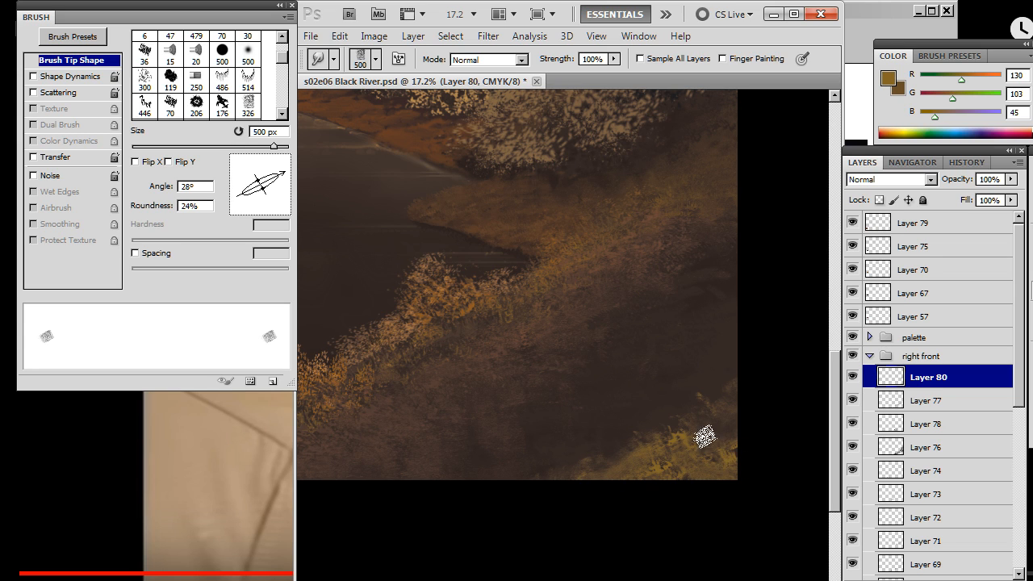
{"action": "key", "text": "e"}
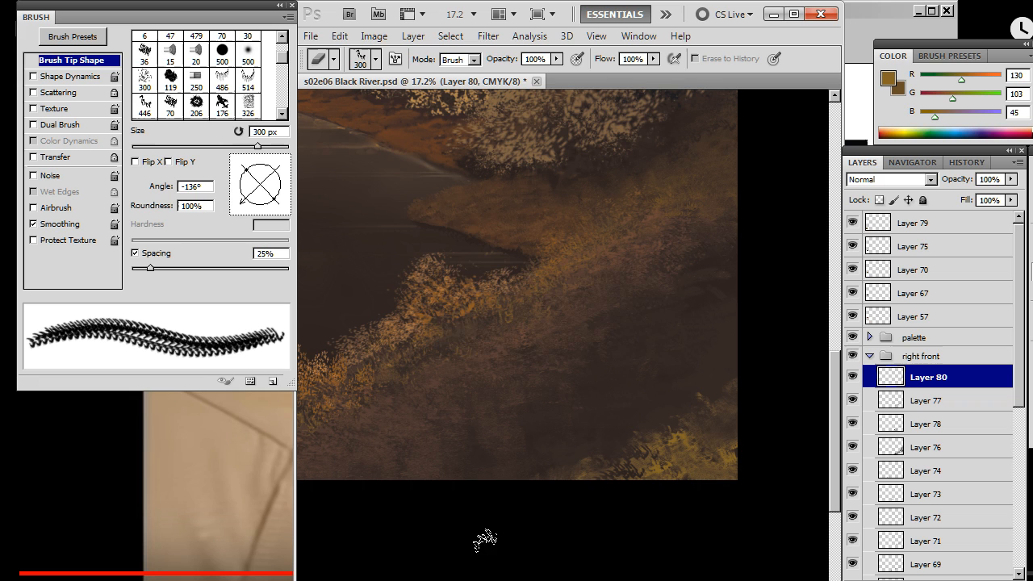
Switch to the Twitch channel page in Chrome to check the live stream, and return to the Photoshop painting
{"action": "key", "text": "alt+Tab"}
{"action": "key", "text": "Tab"}
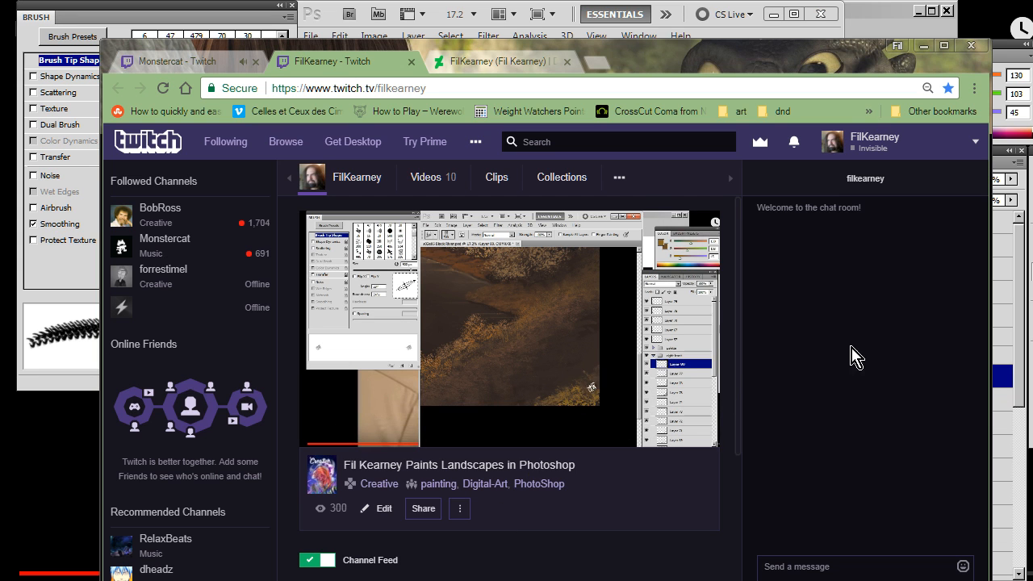
{"action": "key", "text": "alt+Tab"}
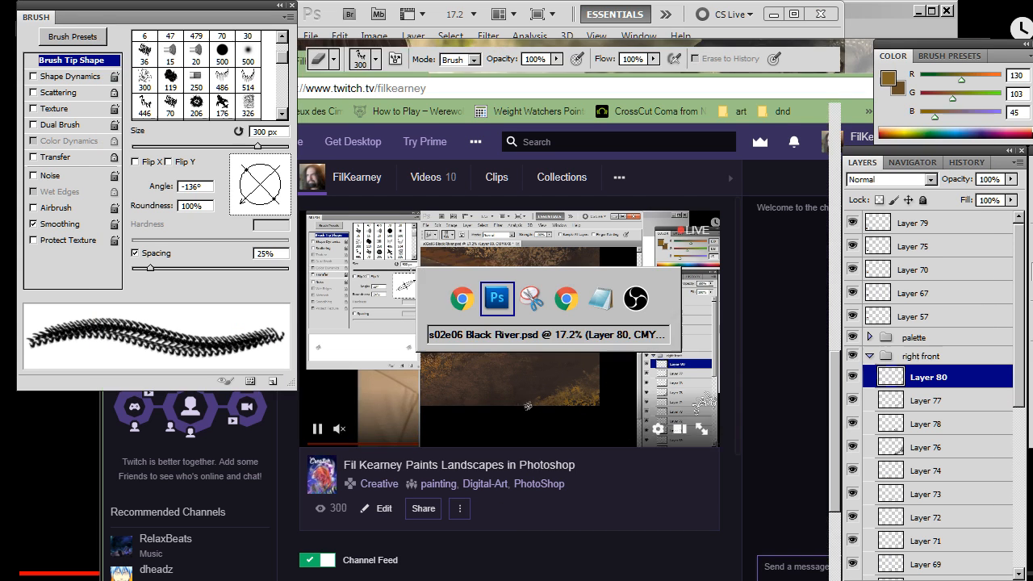
Soften and darken the corner grass with alternating Smudge and Eraser strokes, reducing the Eraser to 200 px
{"action": "key", "text": "r"}
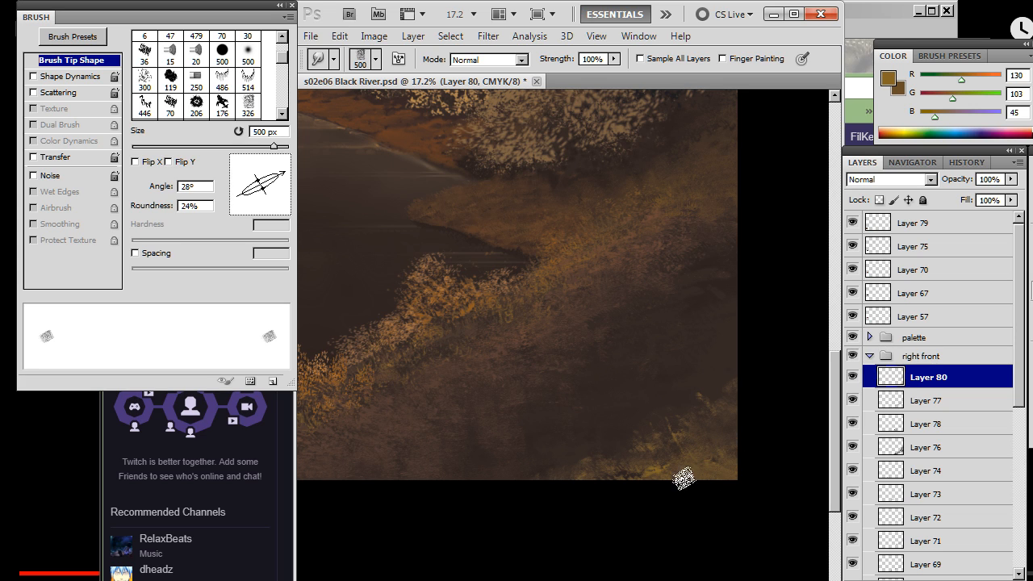
{"action": "key", "text": "b"}
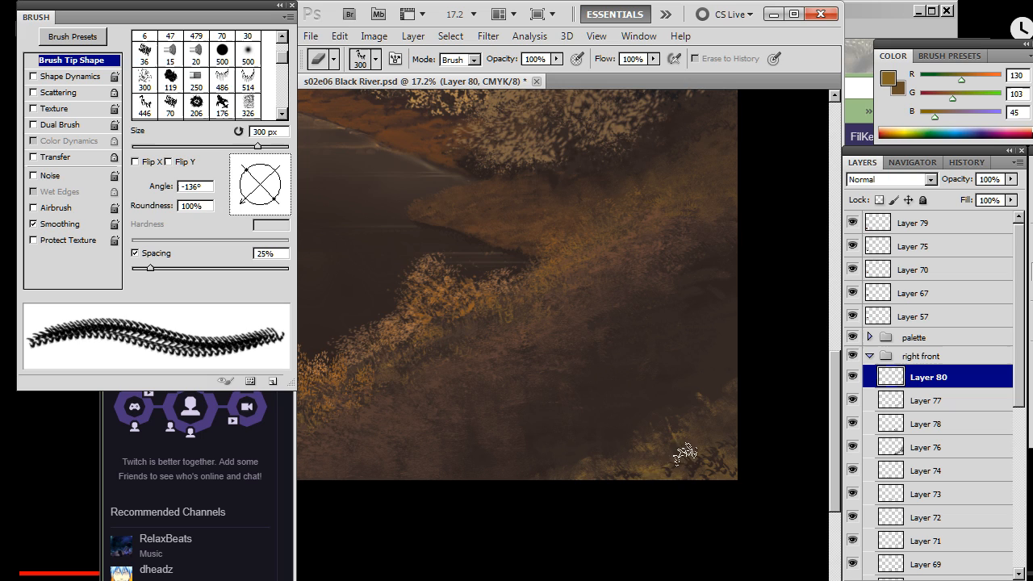
{"action": "key", "text": "r"}
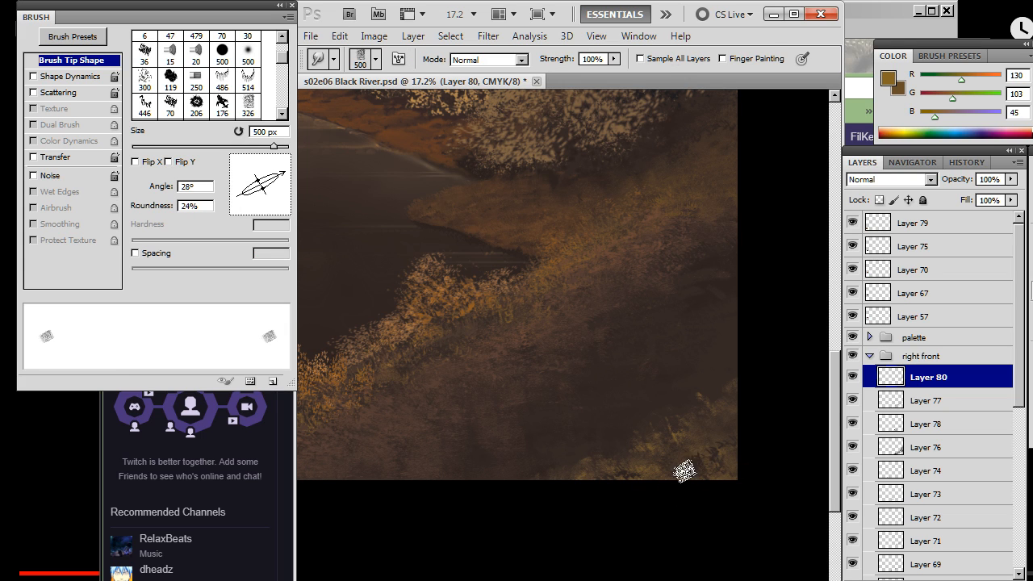
{"action": "key", "text": "e"}
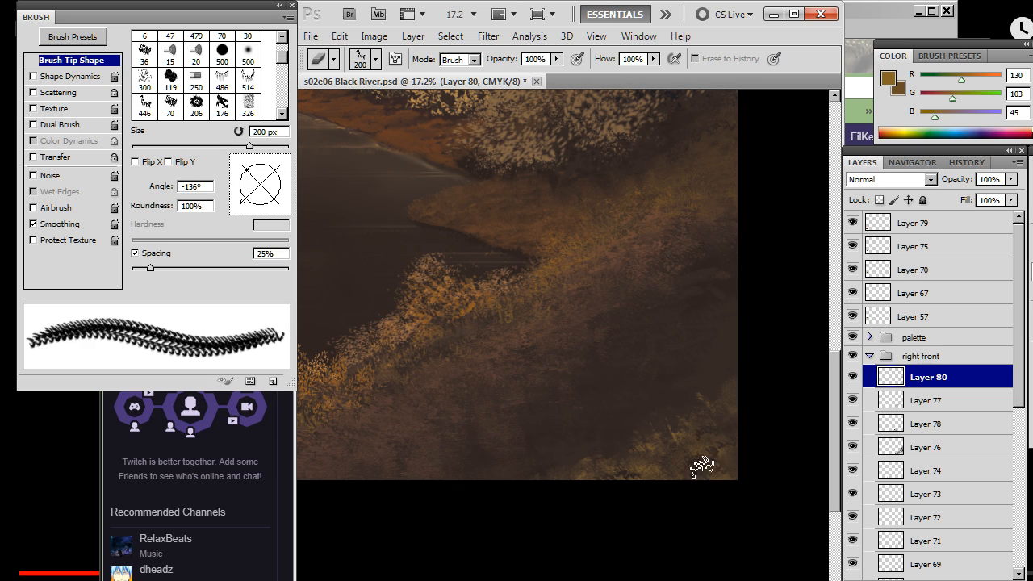
{"action": "key", "text": "r"}
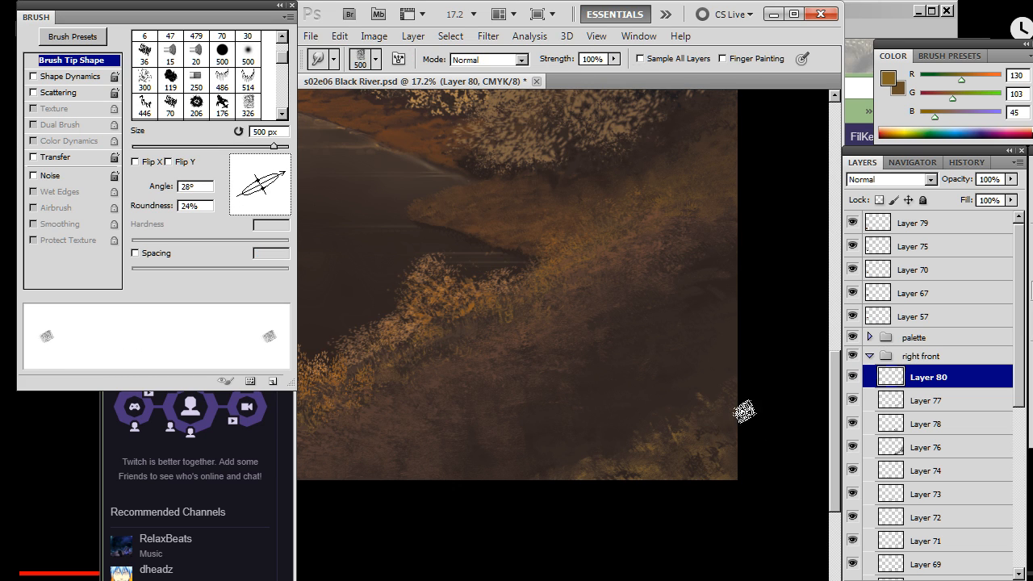
{"action": "key", "text": "e"}
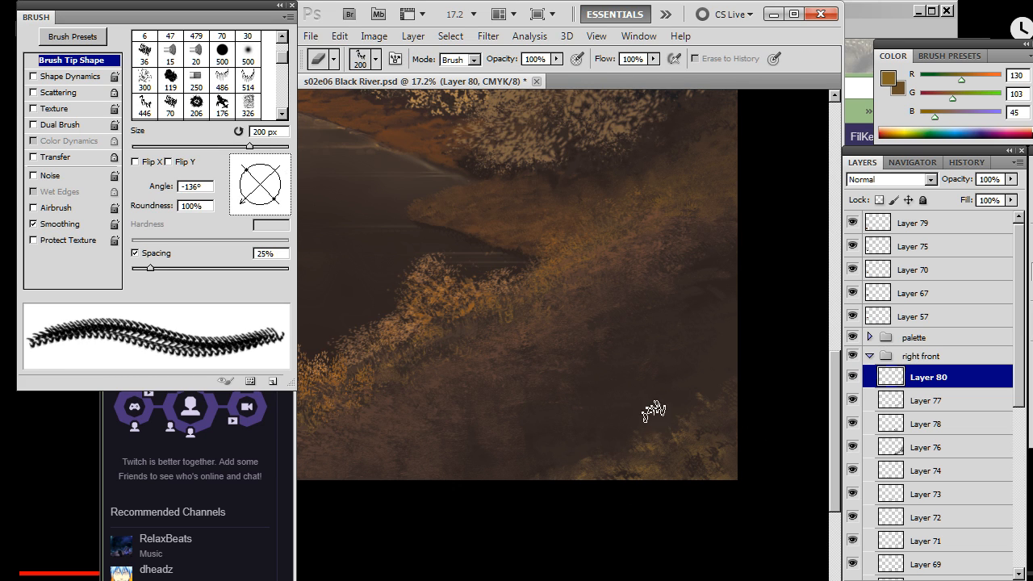
{"action": "key", "text": "r"}
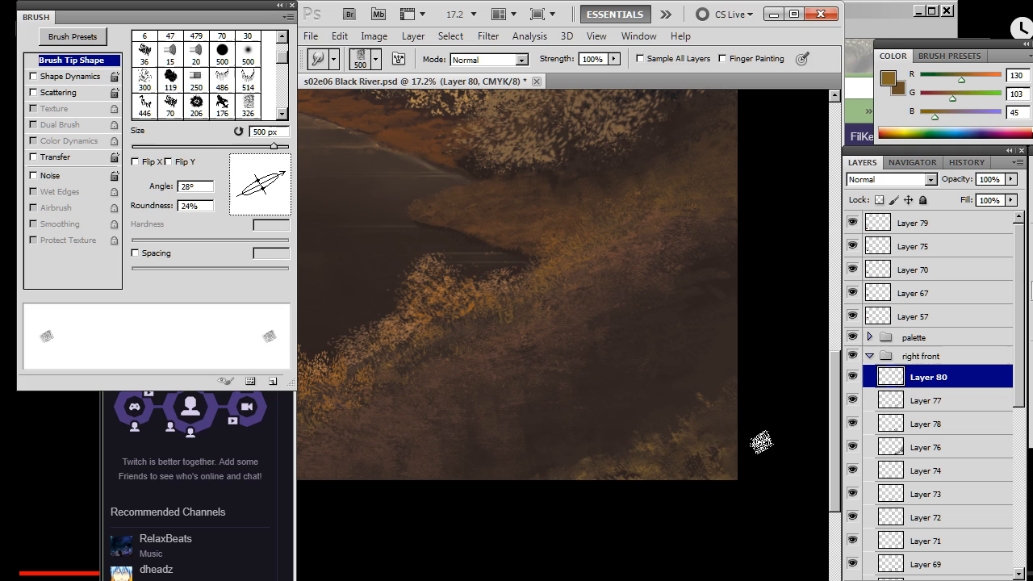
Paint a small grass tuft at the canvas's right edge above the corner grass, and blend it with the Smudge tool and Eraser
{"action": "key", "text": "b"}
{"action": "key", "text": "r"}
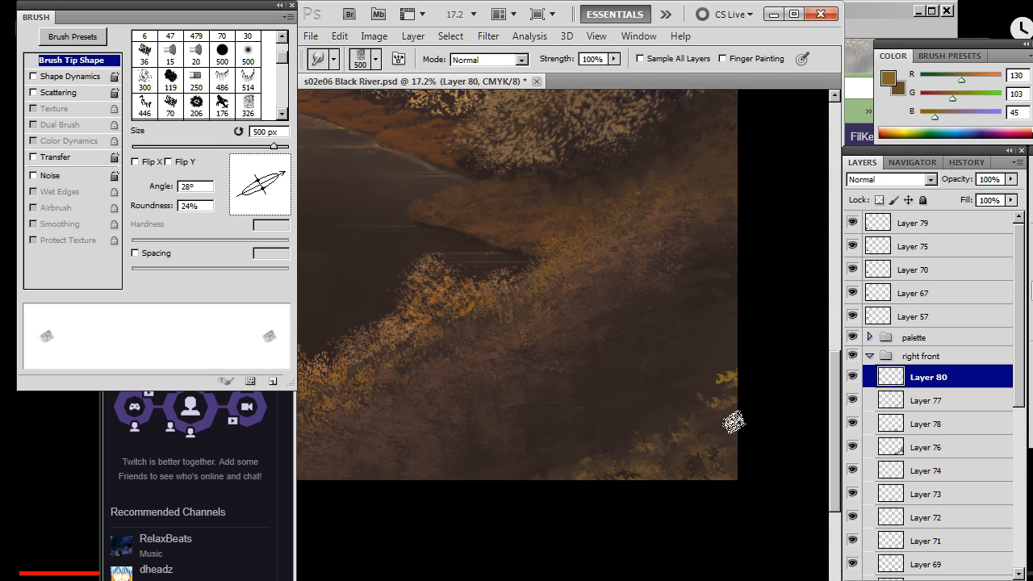
{"action": "key", "text": "e"}
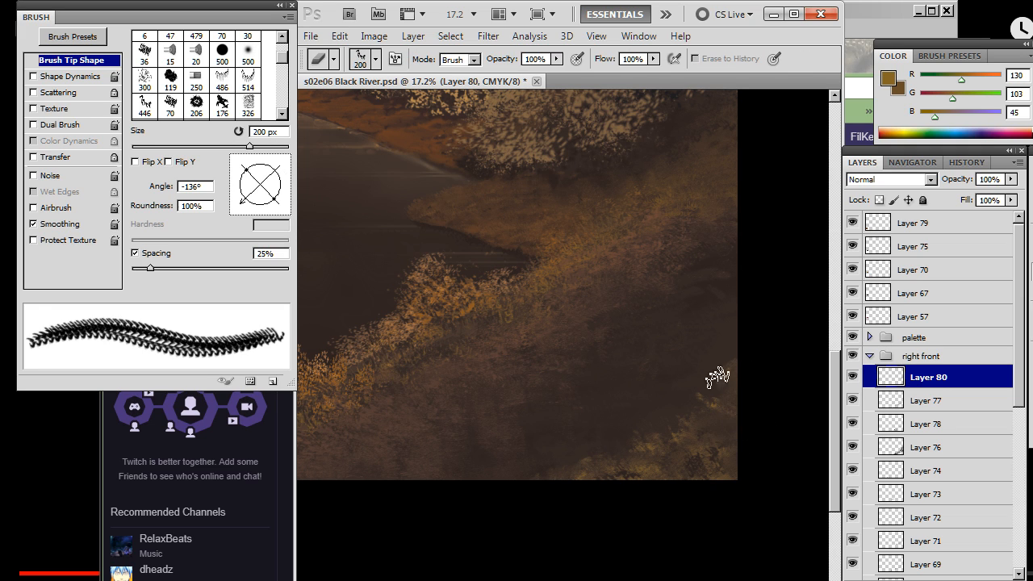
{"action": "key", "text": "r"}
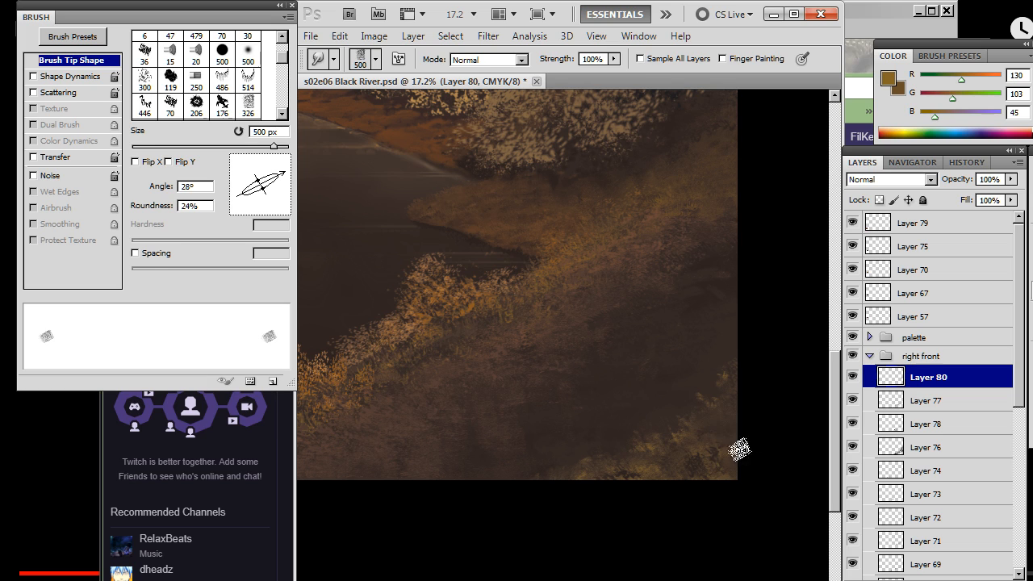
{"action": "key", "text": "e"}
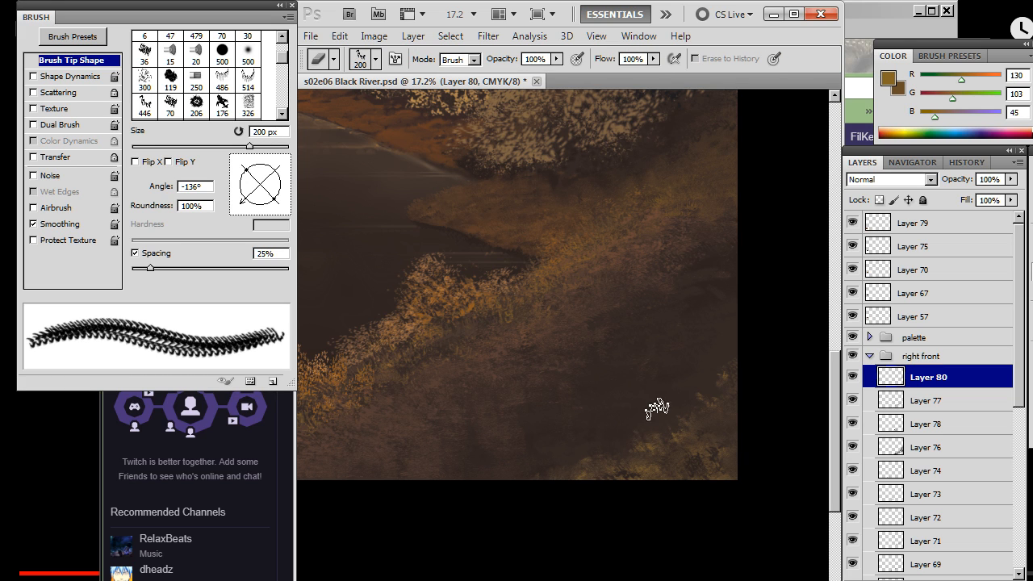
{"action": "key", "text": "r"}
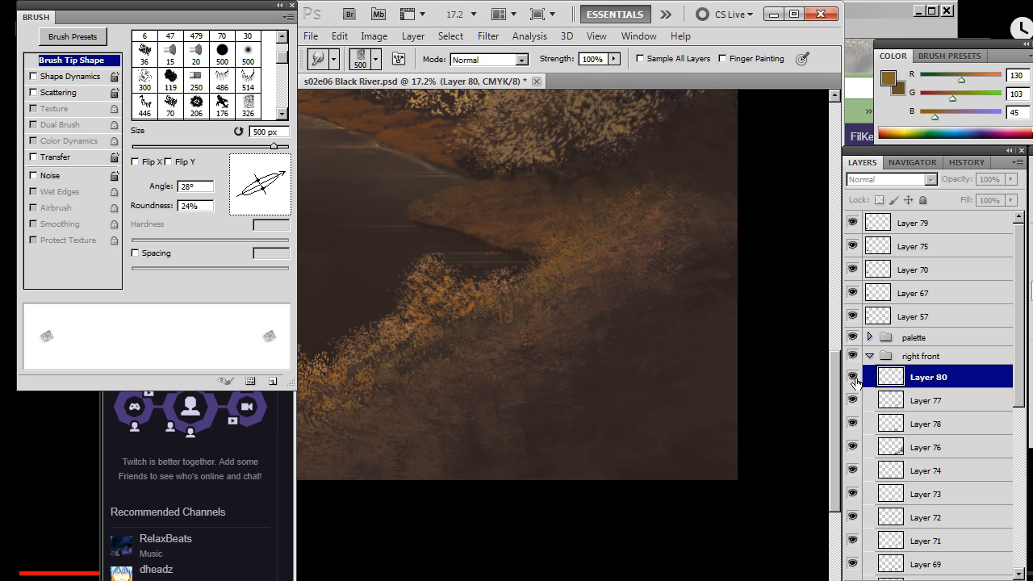
Lasso the grass in the lower right corner and separate it onto its own layer above Layer 80
{"action": "key", "text": "l"}
{"action": "left_click_drag", "start_coordinate": [571, 397], "coordinate": [489, 505]}
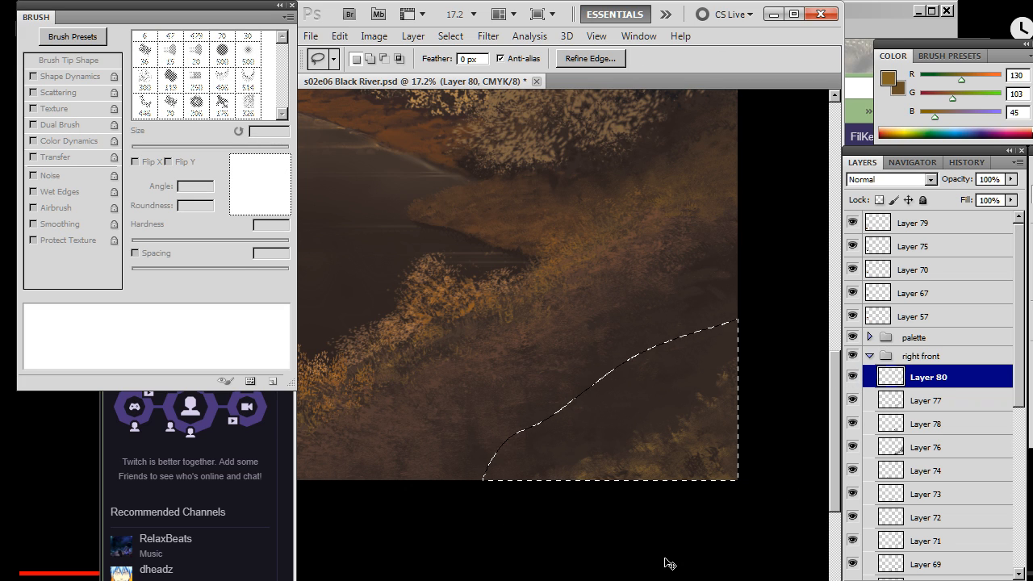
{"action": "key", "text": "Delete"}
{"action": "key", "text": "ctrl+d"}
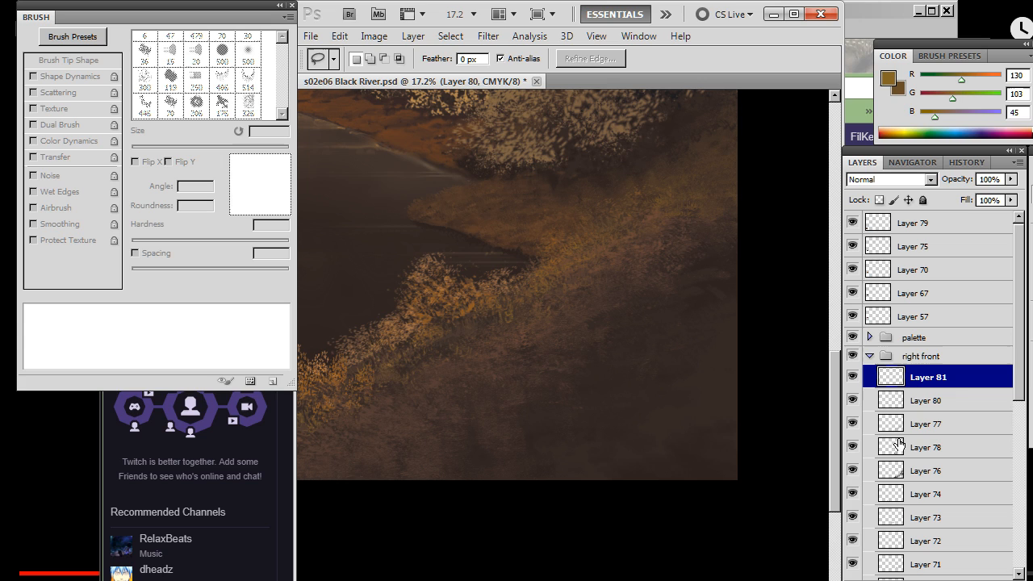
Add a new layer directly above Layer 80 and ready the Brush with the darker brown, RGB 103, 77, 42
{"action": "key", "text": "ctrl+alt+z"}
{"action": "key", "text": "ctrl+alt+z"}
{"action": "key", "text": "ctrl+alt+shift+n"}
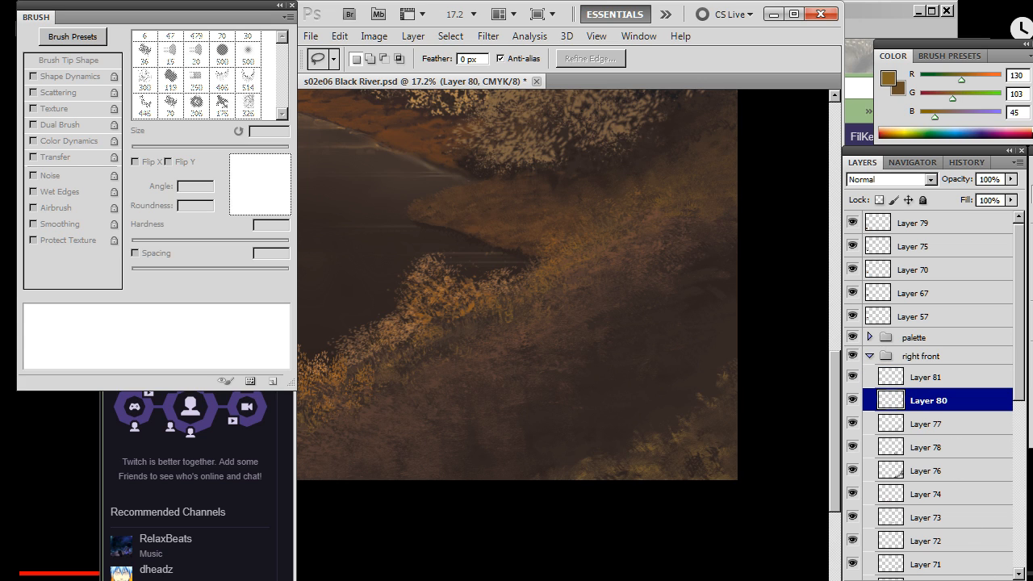
{"action": "key", "text": "b"}
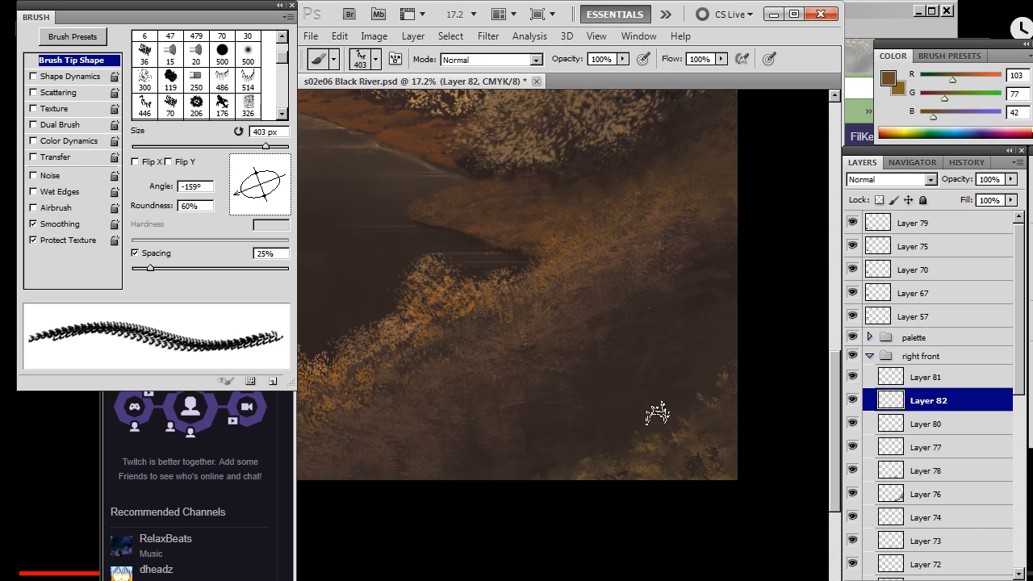
Paint a grass clump above the lower right corner grass with the 403 px Brush, and blend it with the Smudge tool and Eraser
{"action": "mouse_move", "coordinate": [656, 397]}
{"action": "left_mouse_down"}
{"action": "mouse_move", "coordinate": [695, 401]}
{"action": "mouse_move", "coordinate": [677, 402]}
{"action": "mouse_move", "coordinate": [662, 385]}
{"action": "mouse_move", "coordinate": [657, 414]}
{"action": "mouse_move", "coordinate": [679, 425]}
{"action": "mouse_move", "coordinate": [692, 359]}
{"action": "mouse_move", "coordinate": [672, 363]}
{"action": "mouse_move", "coordinate": [683, 392]}
{"action": "mouse_move", "coordinate": [704, 368]}
{"action": "mouse_move", "coordinate": [709, 388]}
{"action": "mouse_move", "coordinate": [686, 430]}
{"action": "mouse_move", "coordinate": [664, 367]}
{"action": "mouse_move", "coordinate": [644, 368]}
{"action": "mouse_move", "coordinate": [713, 410]}
{"action": "mouse_move", "coordinate": [733, 382]}
{"action": "mouse_move", "coordinate": [720, 421]}
{"action": "mouse_move", "coordinate": [709, 415]}
{"action": "mouse_move", "coordinate": [737, 353]}
{"action": "mouse_move", "coordinate": [731, 402]}
{"action": "mouse_move", "coordinate": [713, 405]}
{"action": "mouse_move", "coordinate": [735, 354]}
{"action": "mouse_move", "coordinate": [685, 421]}
{"action": "mouse_move", "coordinate": [654, 422]}
{"action": "mouse_move", "coordinate": [618, 410]}
{"action": "mouse_move", "coordinate": [626, 413]}
{"action": "mouse_move", "coordinate": [630, 355]}
{"action": "mouse_move", "coordinate": [599, 416]}
{"action": "mouse_move", "coordinate": [655, 437]}
{"action": "left_mouse_up"}
{"action": "key", "text": "e"}
{"action": "key", "text": "r"}
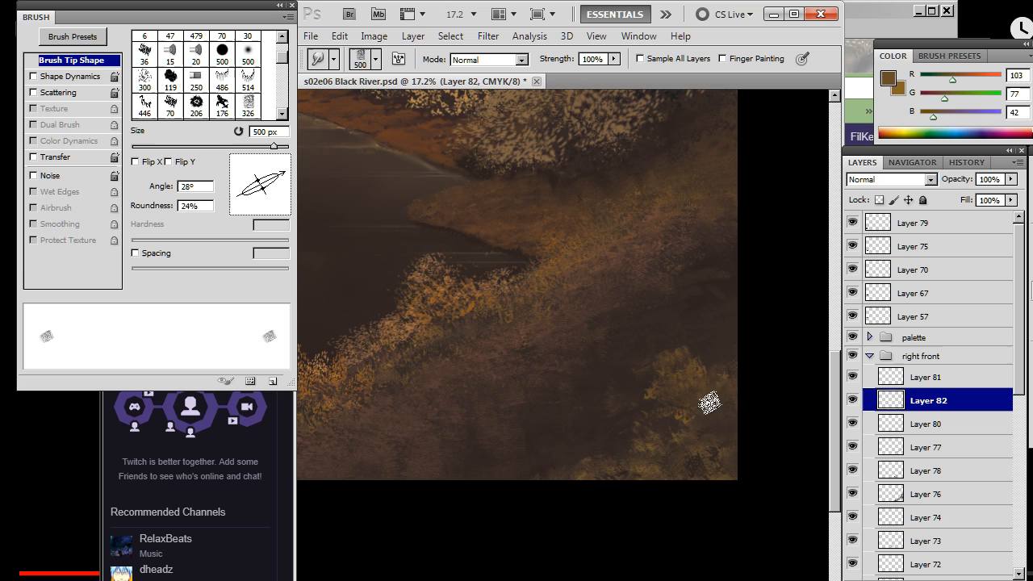
{"action": "key", "text": "e"}
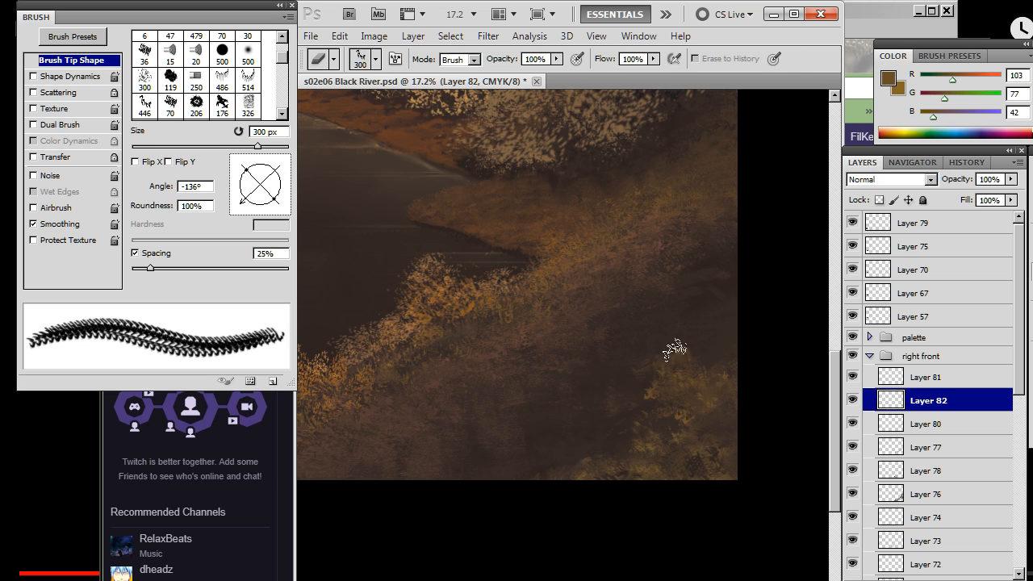
{"action": "key", "text": "r"}
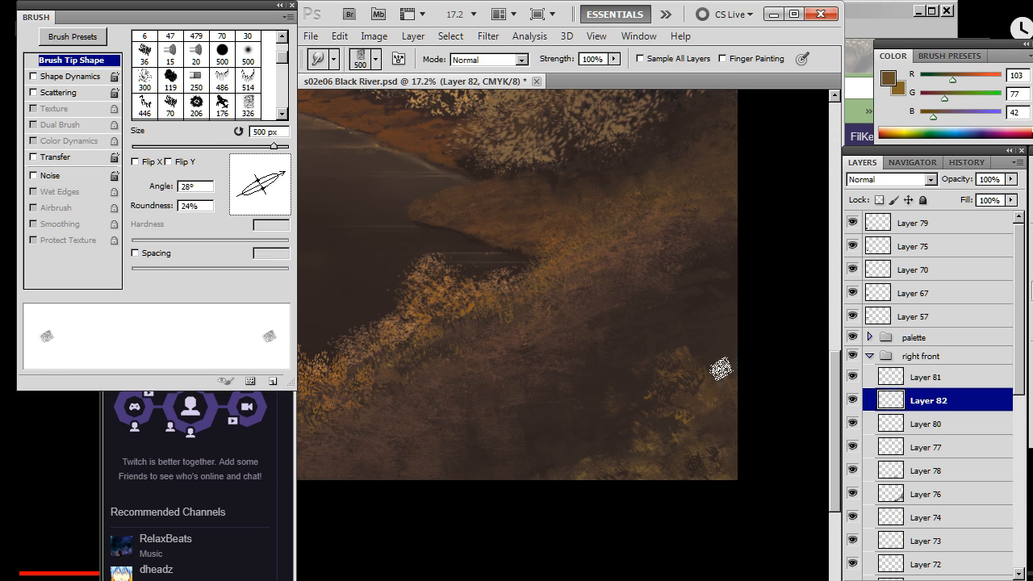
{"action": "key", "text": "e"}
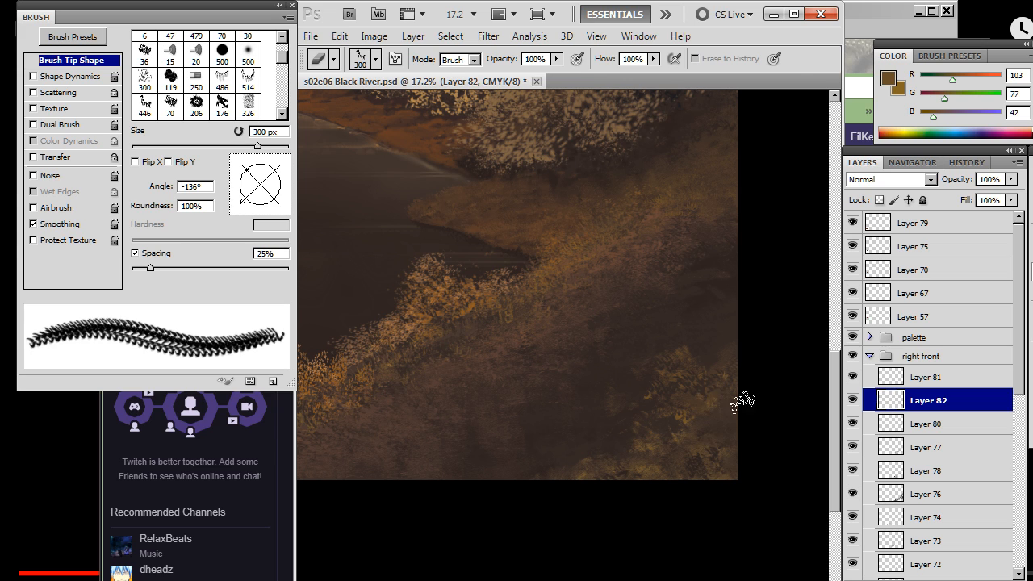
{"action": "key", "text": "r"}
Extend the clump upward with a small tuft at the canvas's right edge, and smudge its edges into the dark slope
{"action": "key", "text": "b"}
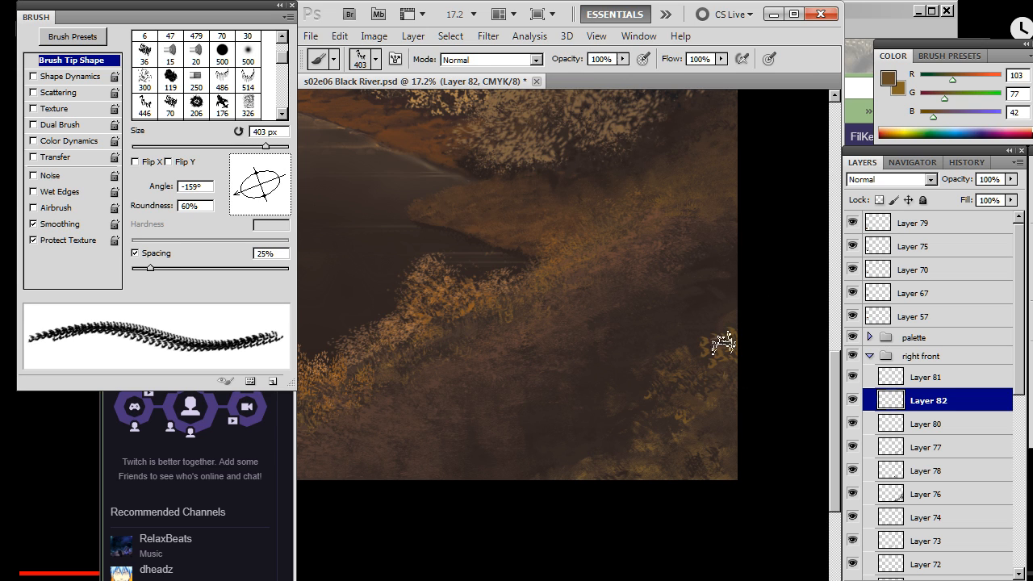
{"action": "key", "text": "e"}
{"action": "key", "text": "r"}
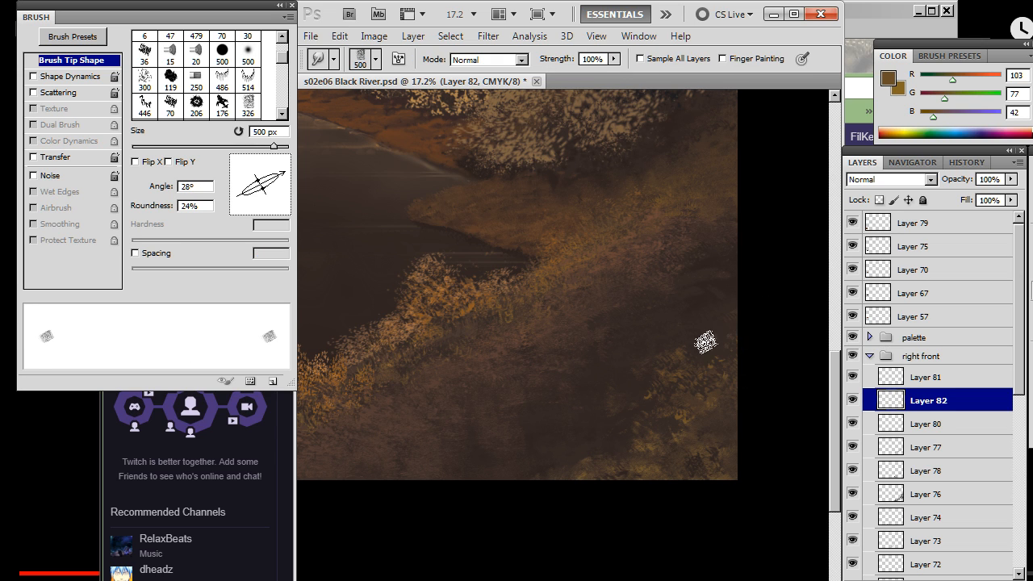
{"action": "key", "text": "b"}
{"action": "key", "text": "r"}
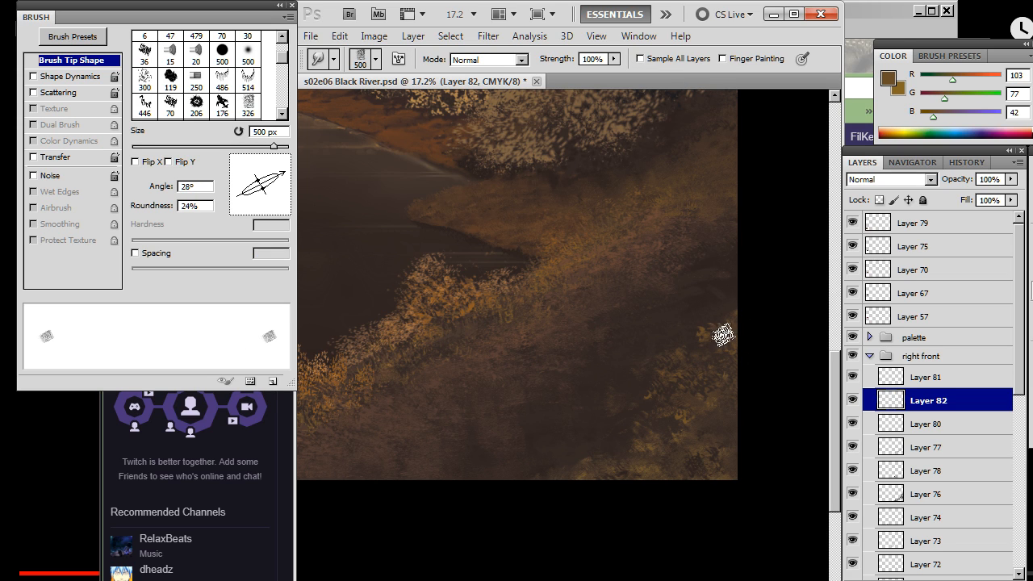
{"action": "key", "text": "b"}
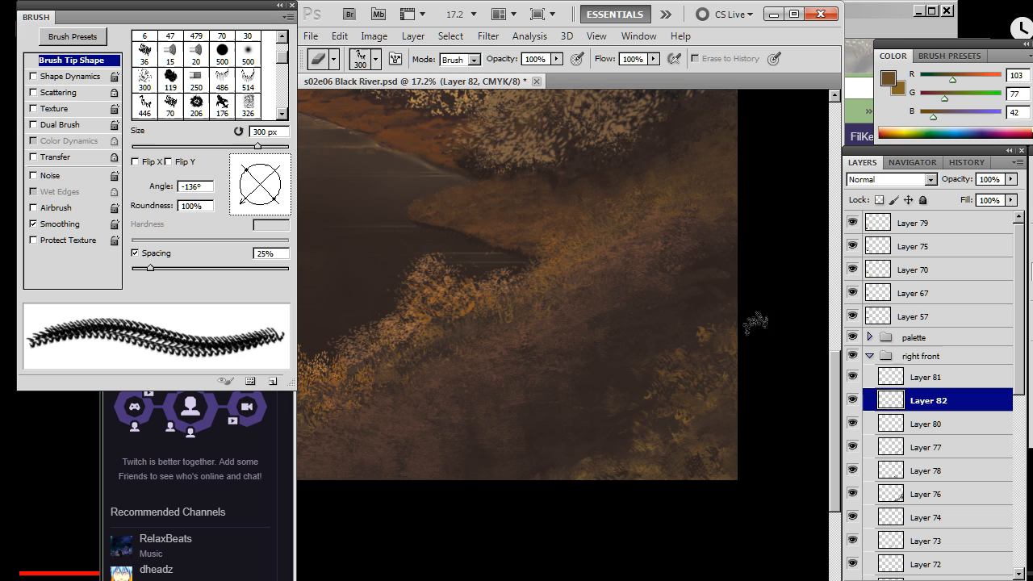
Add strokes of the lighter olive brown, RGB 130, 103, 45, to the corner grass and blend them with the Smudge tool
{"action": "key", "text": "z"}
{"action": "mouse_move", "coordinate": [728, 457]}
{"action": "left_mouse_down"}
{"action": "mouse_move", "coordinate": [654, 392]}
{"action": "mouse_move", "coordinate": [695, 509]}
{"action": "mouse_move", "coordinate": [780, 452]}
{"action": "left_mouse_up"}
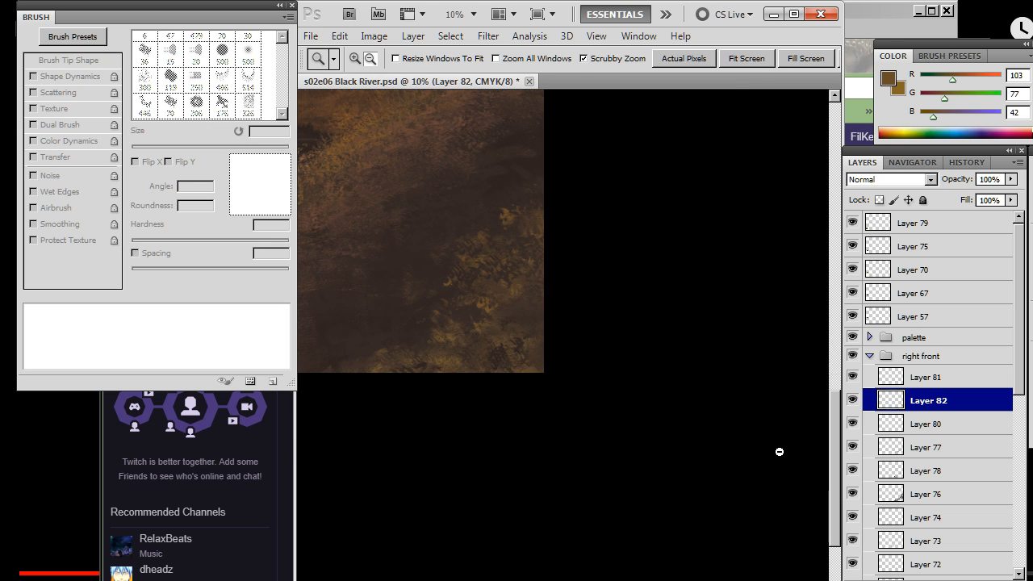
{"action": "key", "text": "b"}
{"action": "key", "text": "r"}
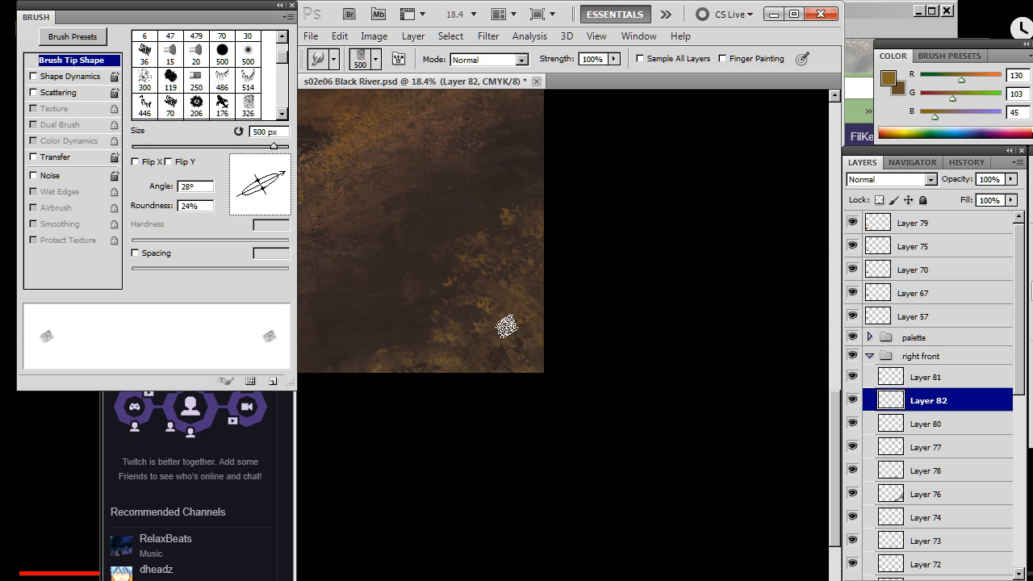
{"action": "key", "text": "b"}
{"action": "key", "text": "r"}
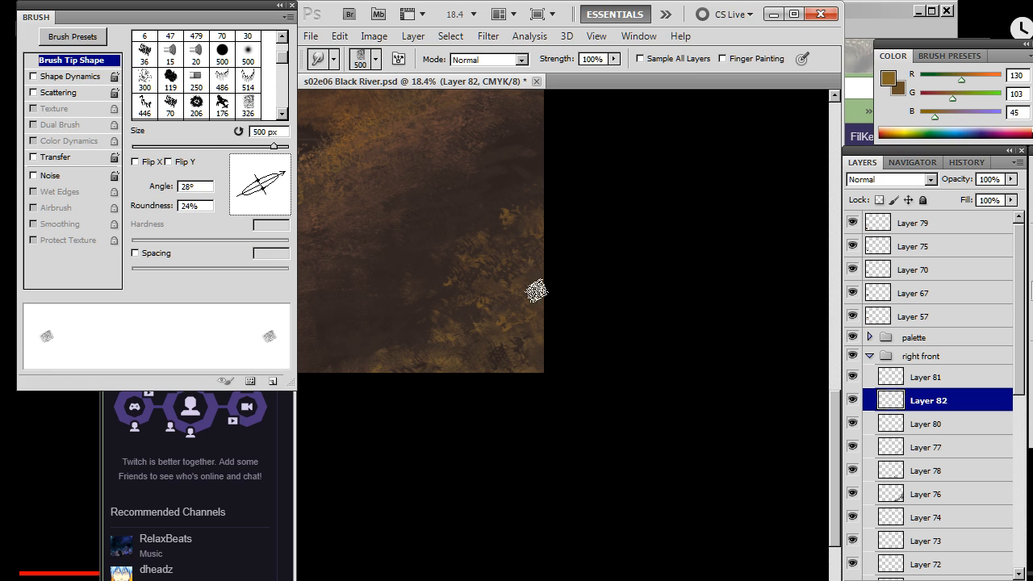
Paint faint tufts higher along the canvas's right edge with the 300 px Brush at 40% opacity, and smudge each into the slope
{"action": "left_click_drag", "start_coordinate": [557, 393], "coordinate": [600, 403]}
{"action": "key", "text": "b"}
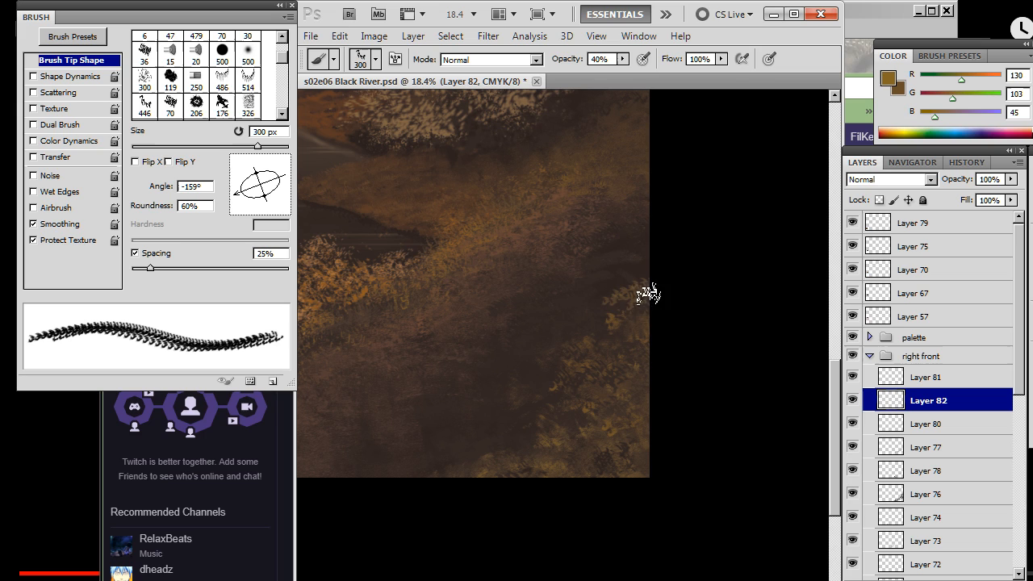
{"action": "key", "text": "r"}
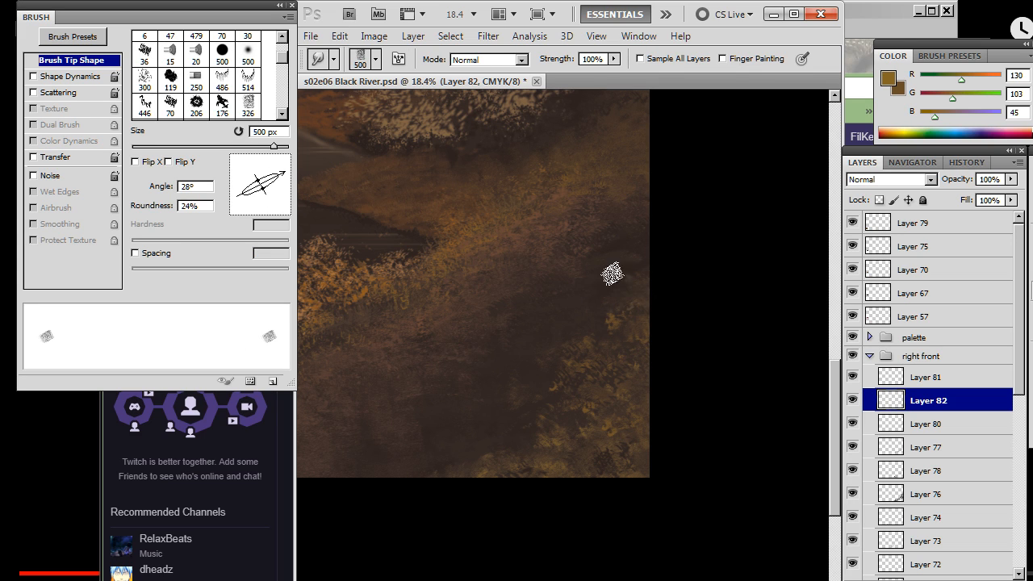
{"action": "key", "text": "b"}
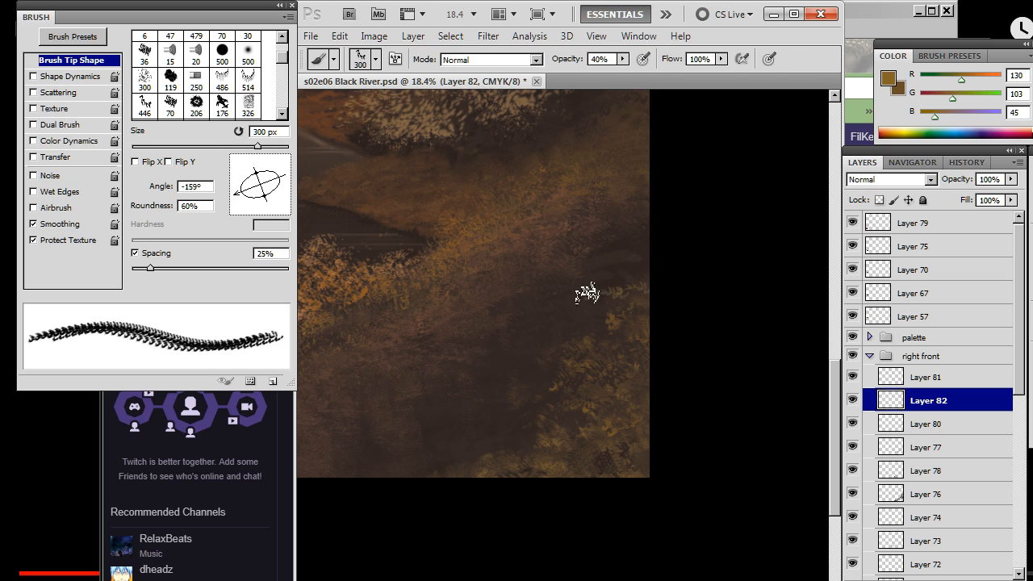
{"action": "key", "text": "r"}
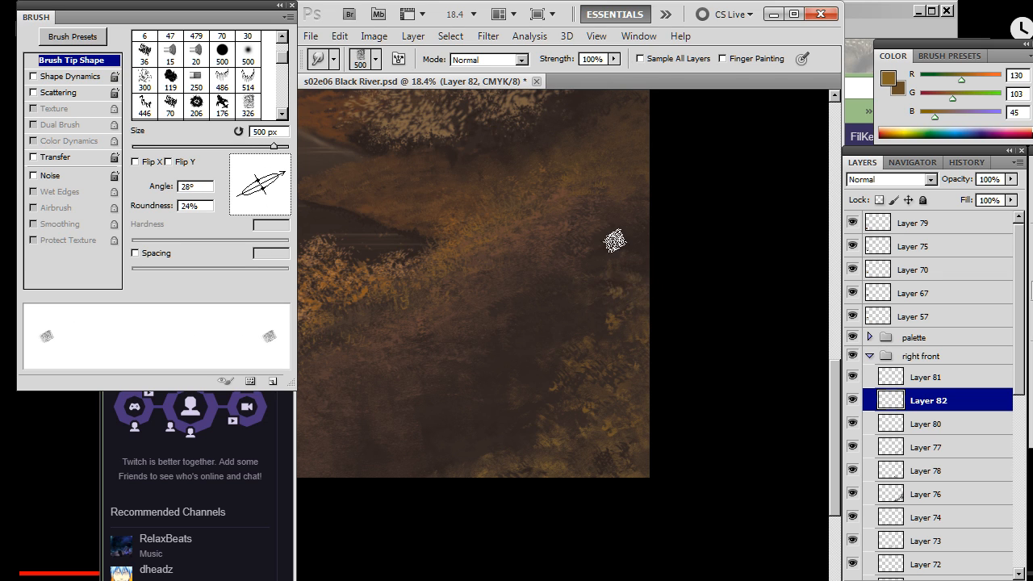
{"action": "key", "text": "b"}
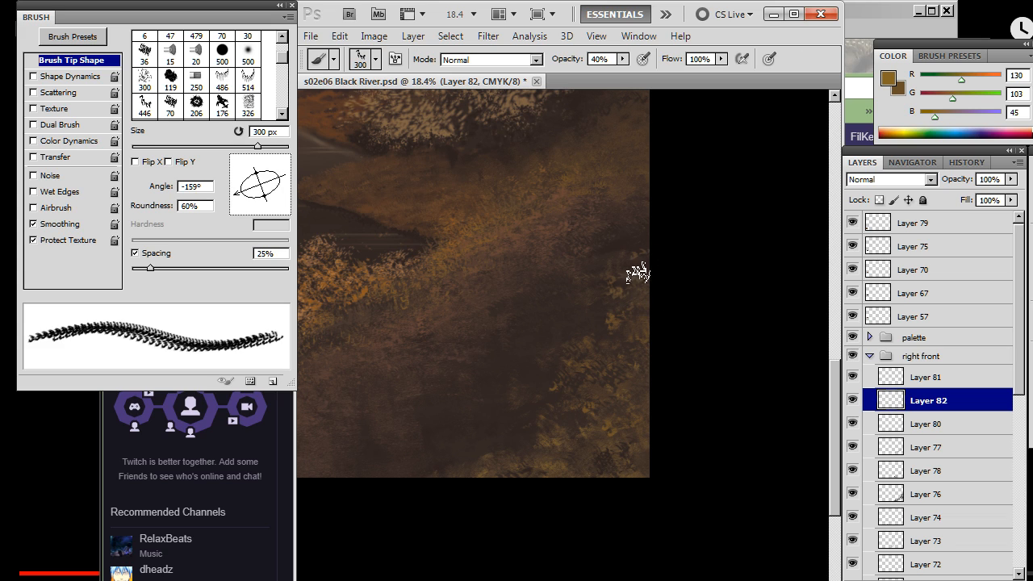
{"action": "key", "text": "r"}
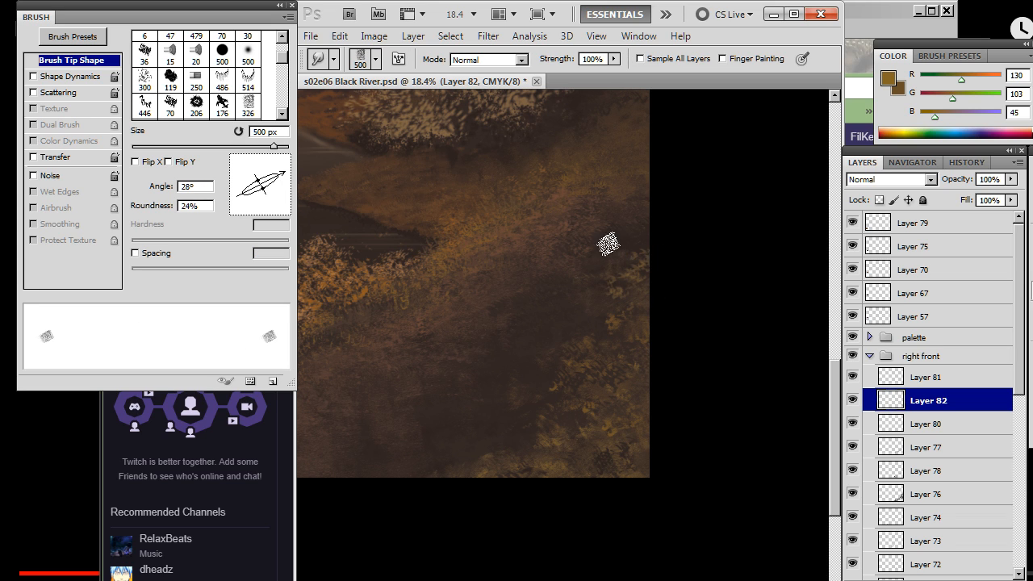
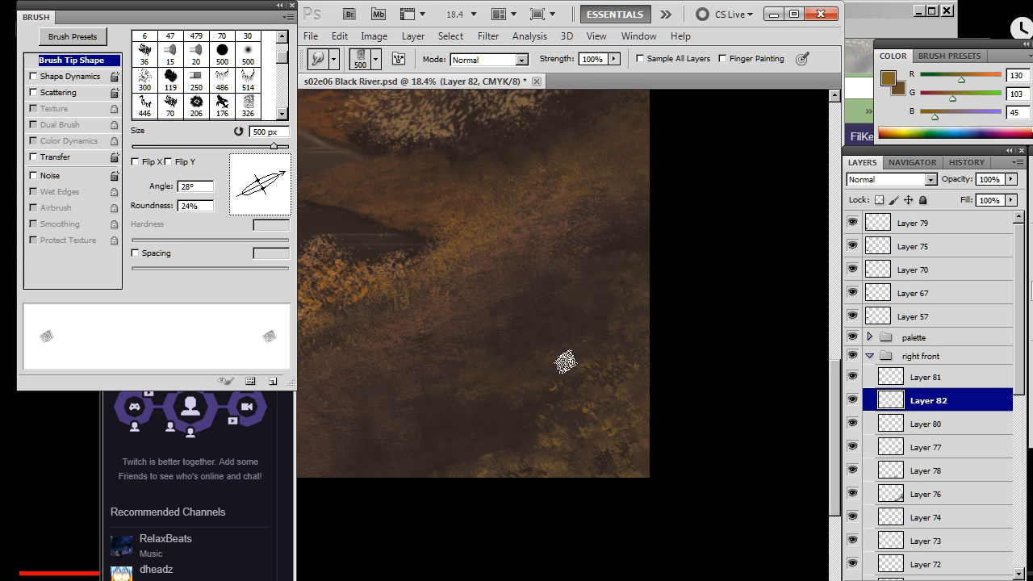
Soften the faint grass across the dark slope above the corner grass with alternating 300 px Eraser and 500 px Smudge strokes
{"action": "key", "text": "b"}
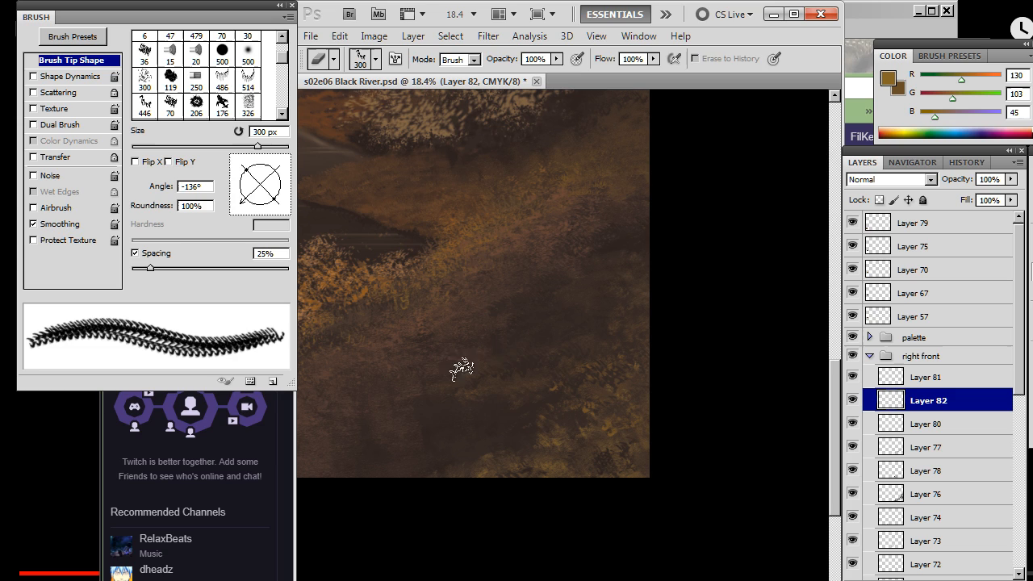
{"action": "key", "text": "r"}
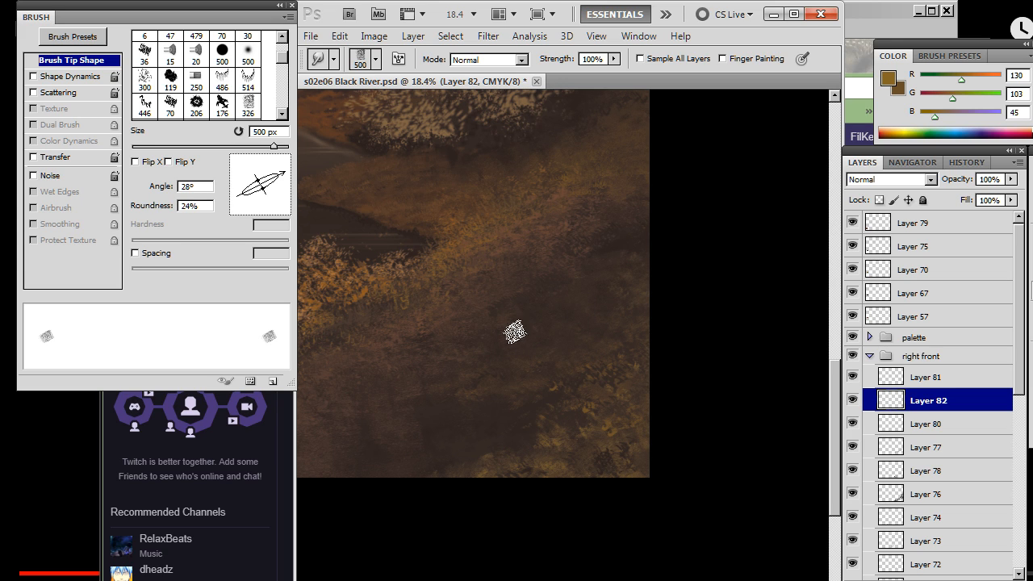
{"action": "key", "text": "e"}
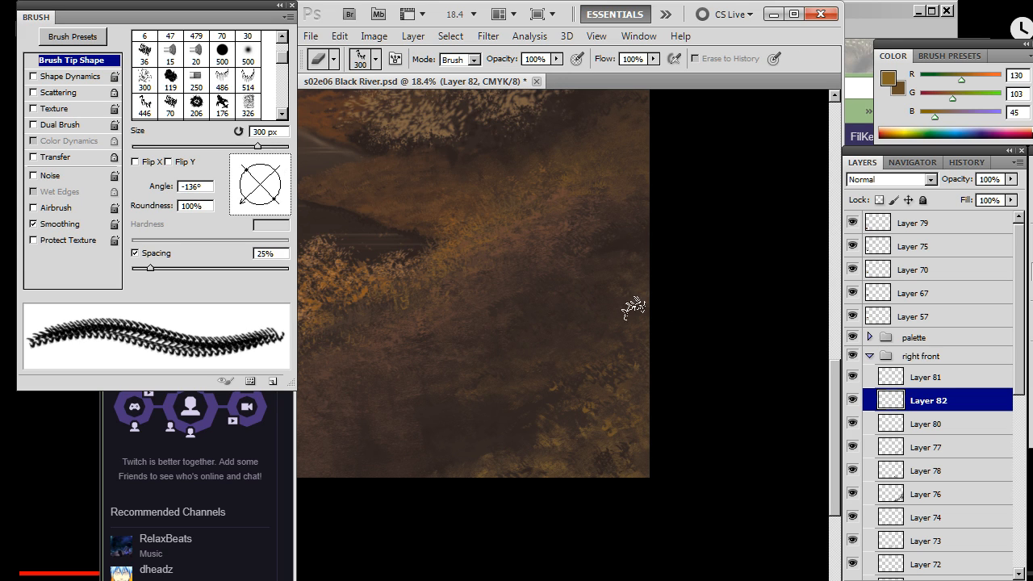
{"action": "key", "text": "r"}
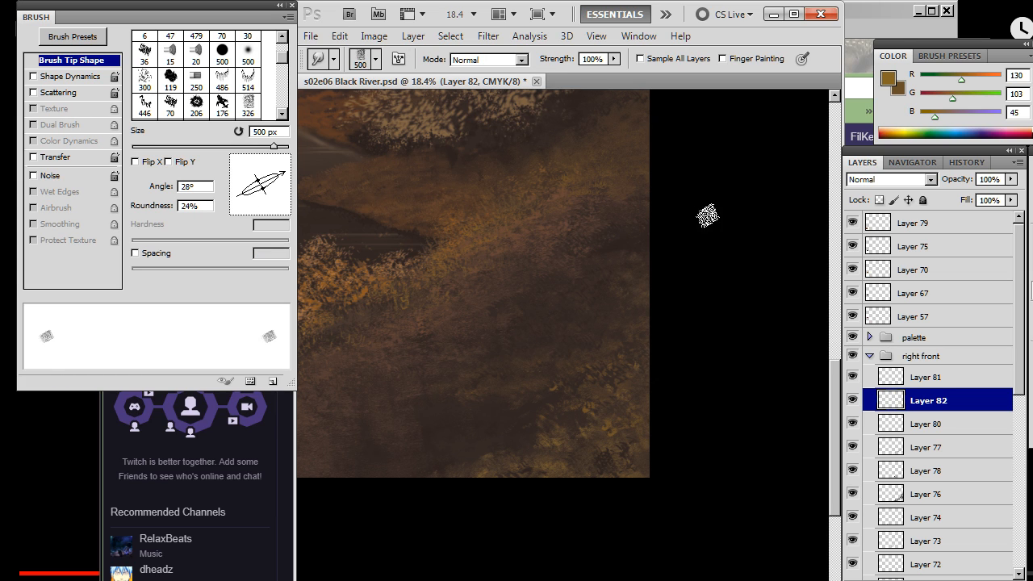
{"action": "key", "text": "e"}
{"action": "key", "text": "r"}
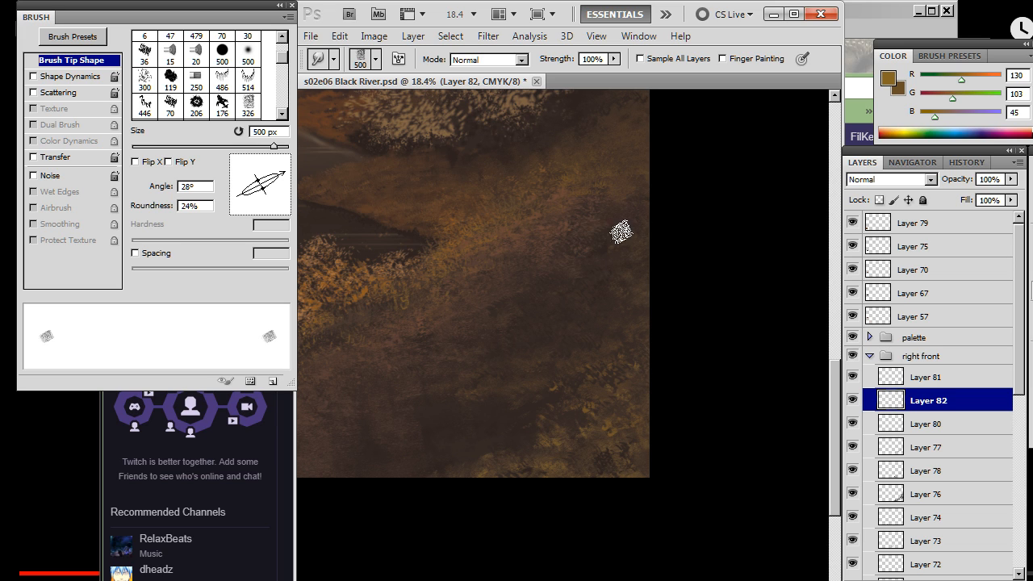
{"action": "key", "text": "e"}
{"action": "key", "text": "r"}
Return the Brush to the darker brown, RGB 103, 77, 42, and paint and smudge faint grass over the upper part of the slope
{"action": "key", "text": "b"}
{"action": "left_click", "coordinate": [619, 267], "text": "alt"}
{"action": "key", "text": "r"}
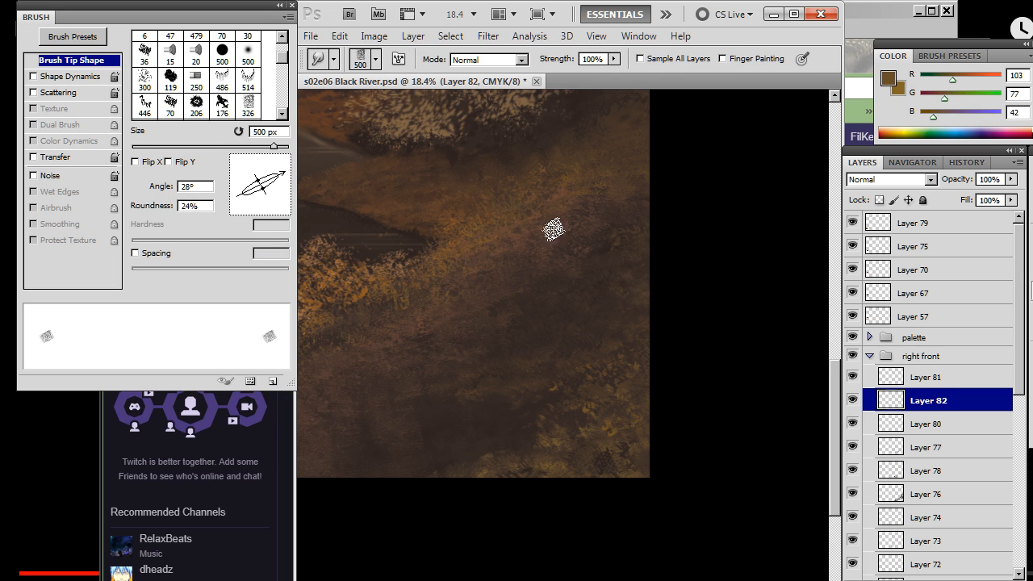
{"action": "key", "text": "b"}
{"action": "key", "text": "r"}
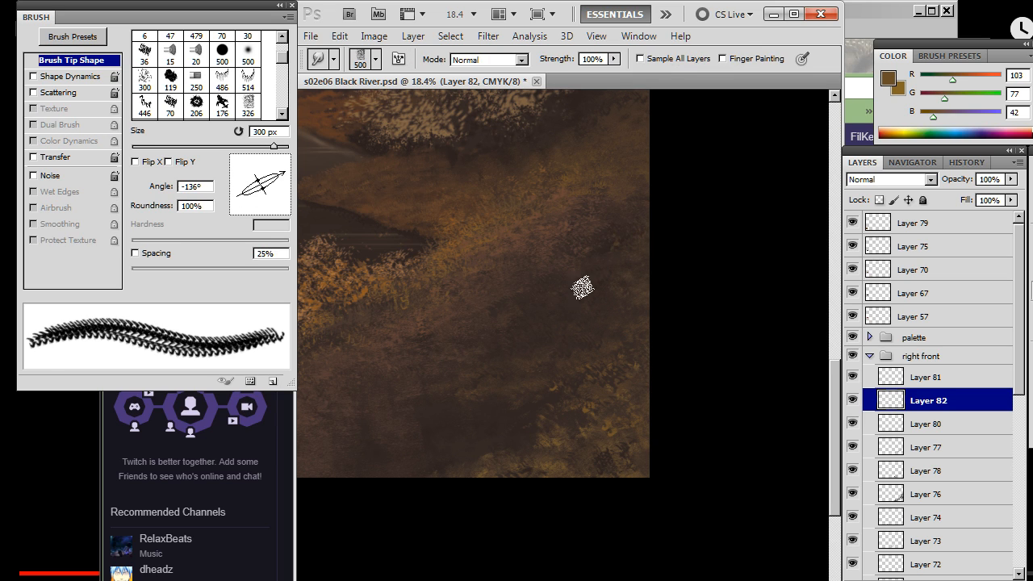
{"action": "key", "text": "b"}
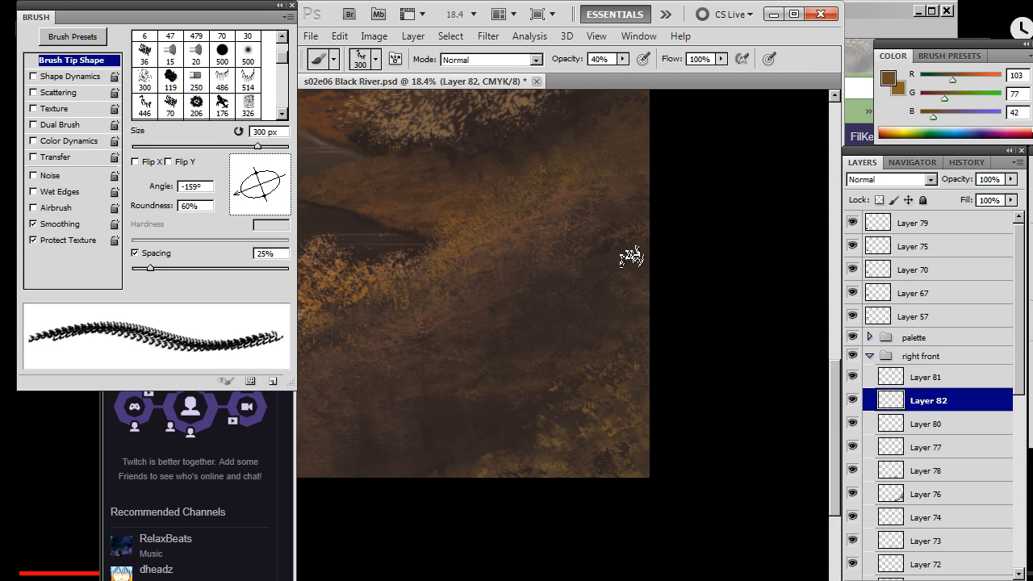
{"action": "key", "text": "r"}
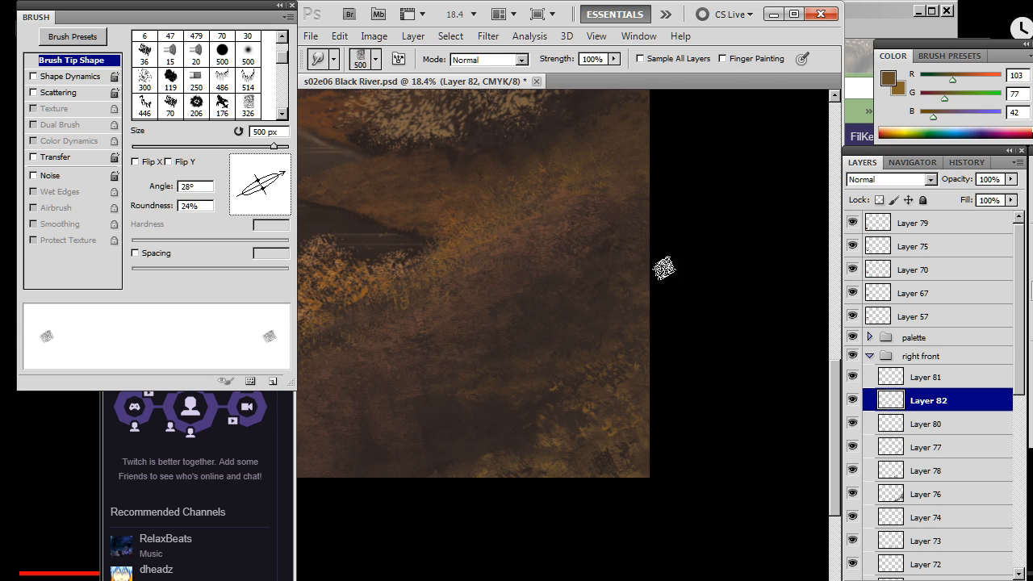
Layer more 40% opacity brown grass where the dark slope meets the lit bank, smudging after each set of strokes
{"action": "key", "text": "b"}
{"action": "key", "text": "r"}
{"action": "key", "text": "b"}
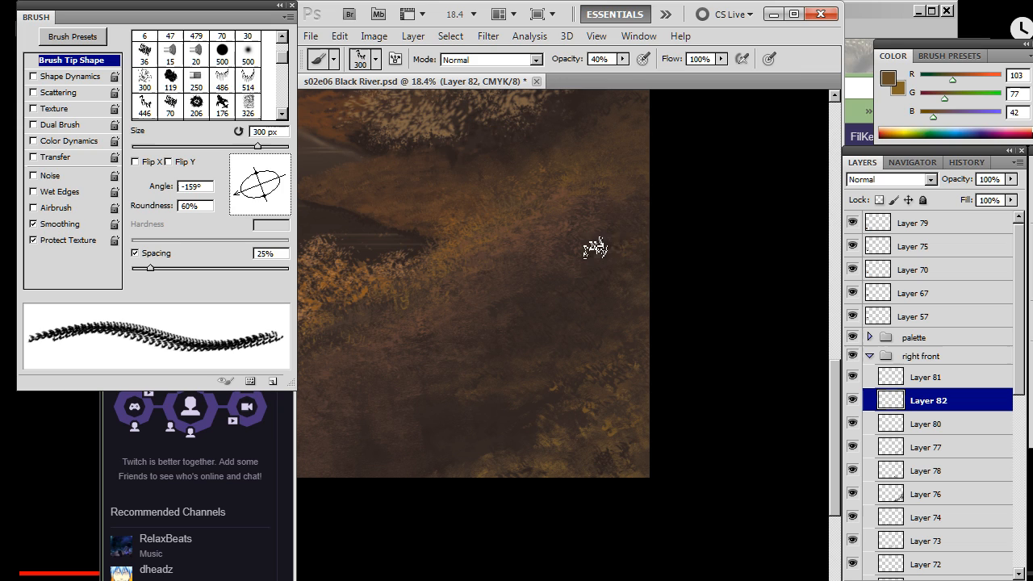
{"action": "key", "text": "r"}
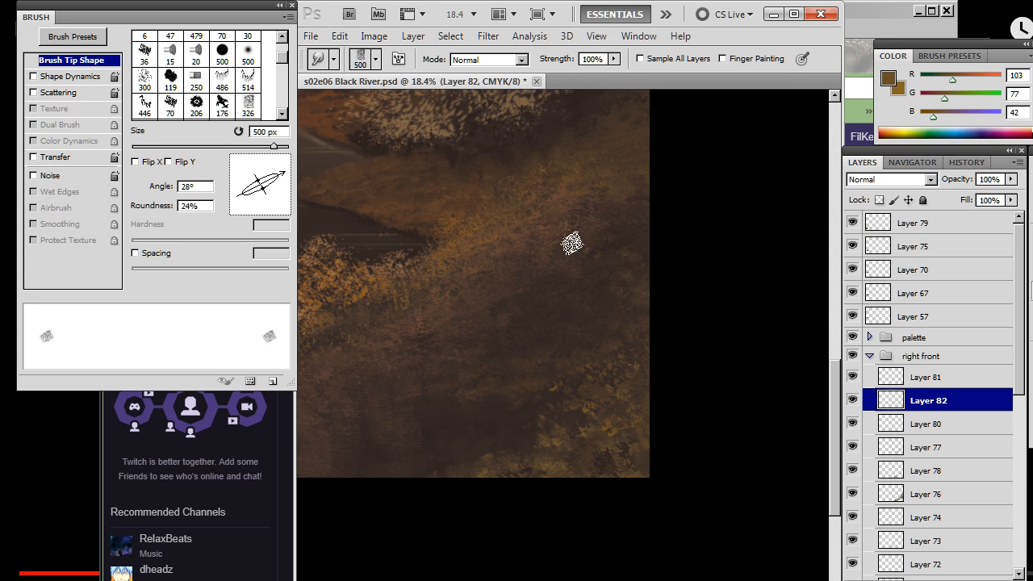
{"action": "key", "text": "b"}
{"action": "key", "text": "r"}
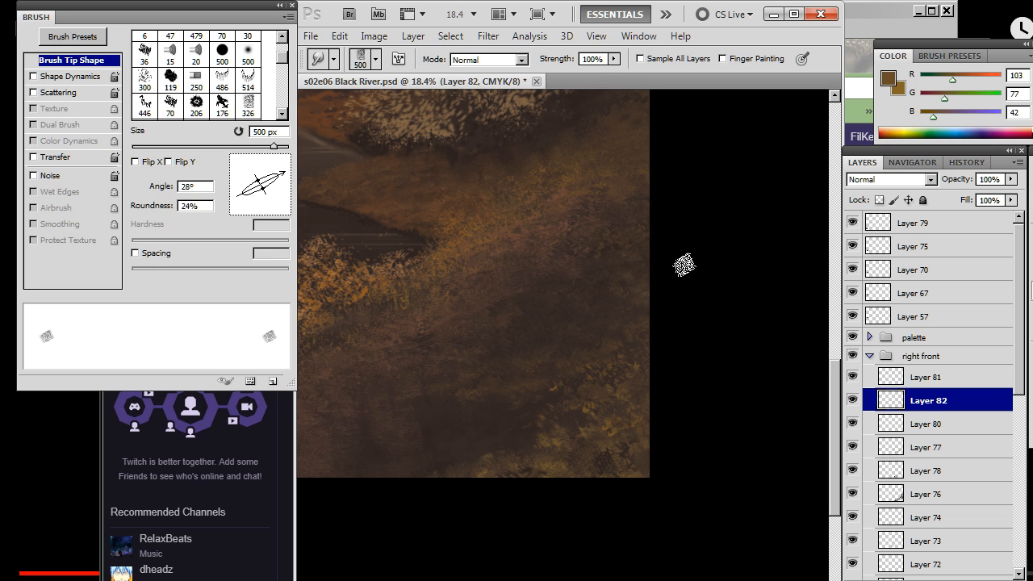
Refine the upper slope's grass at the canvas's right edge with further Brush strokes, blending them with the Smudge tool and Eraser
{"action": "key", "text": "e"}
{"action": "key", "text": "r"}
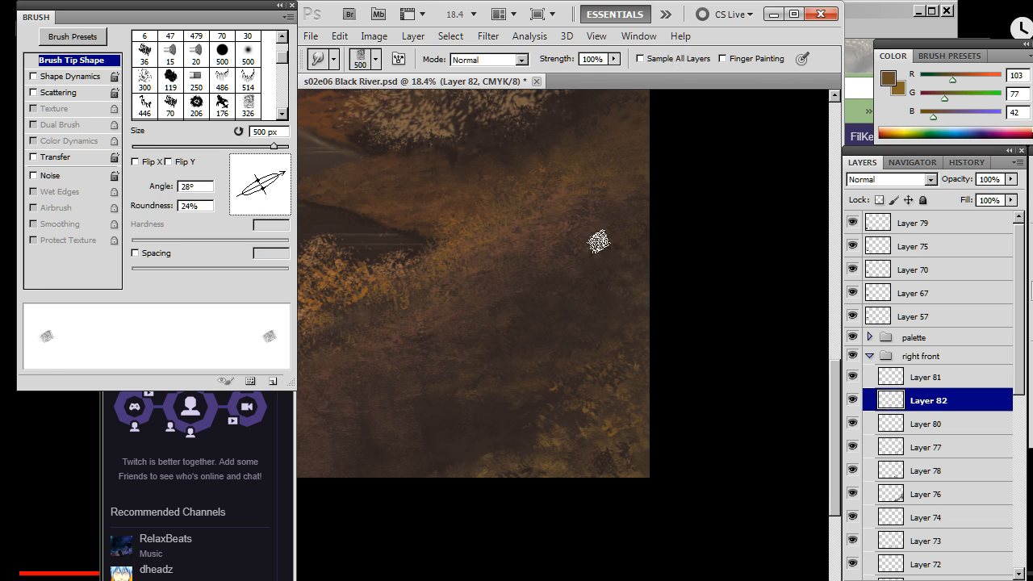
{"action": "key", "text": "b"}
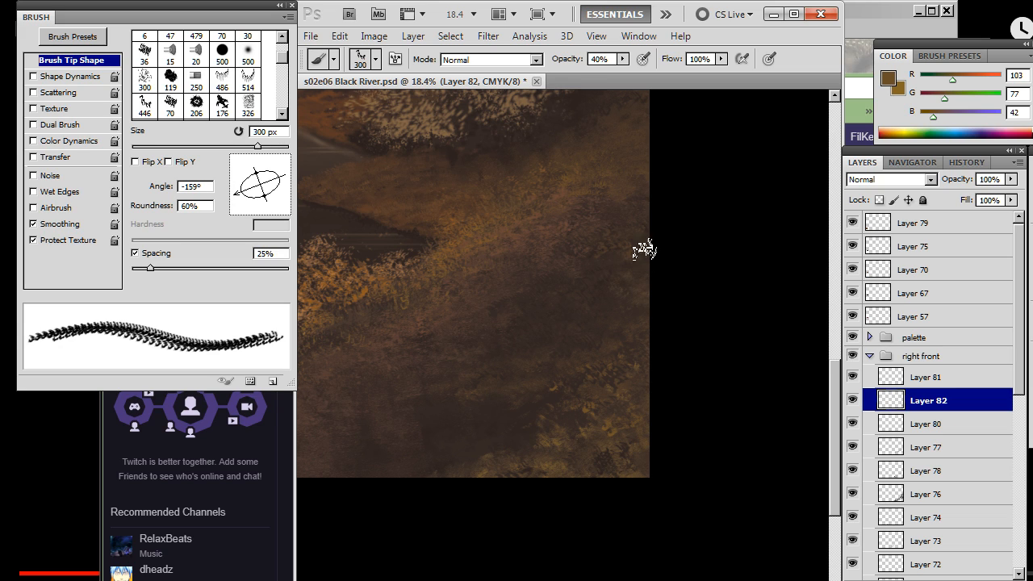
{"action": "key", "text": "r"}
{"action": "key", "text": "b"}
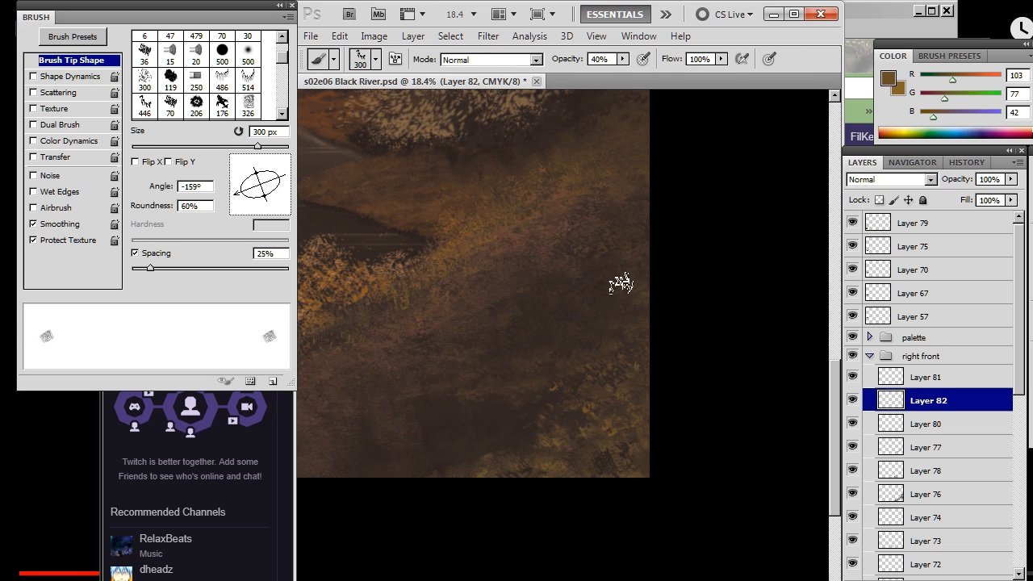
{"action": "key", "text": "r"}
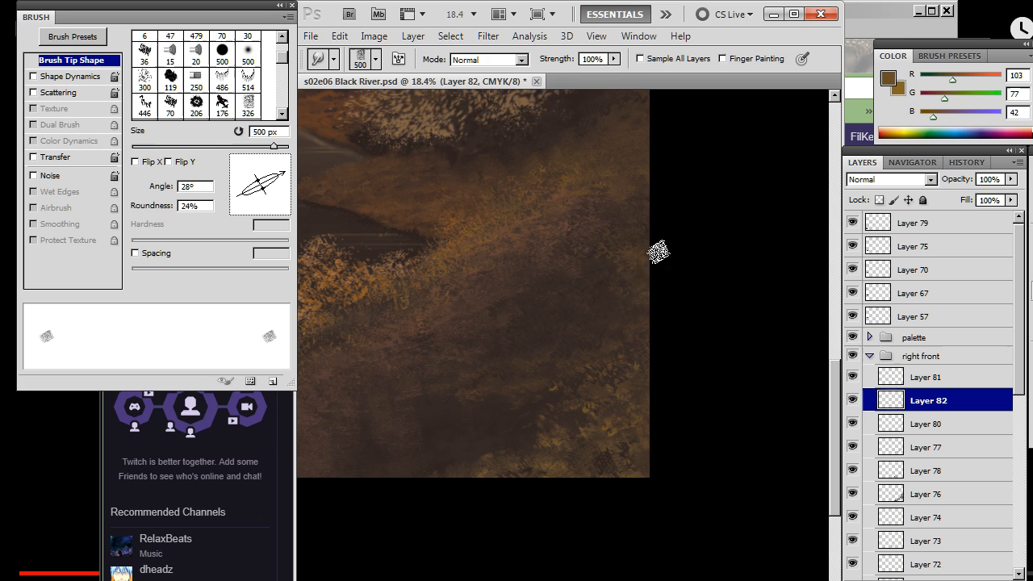
{"action": "key", "text": "e"}
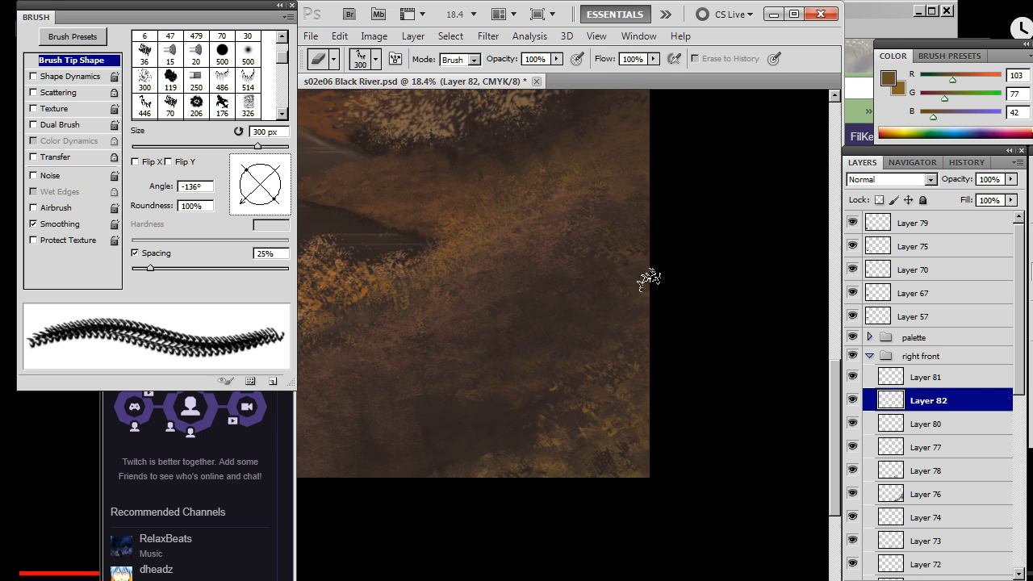
Change the Brush color to RGB 130, 103, 45 and paint faint 40% opacity grass across the dark slope, smudging between strokes
{"action": "key", "text": "r"}
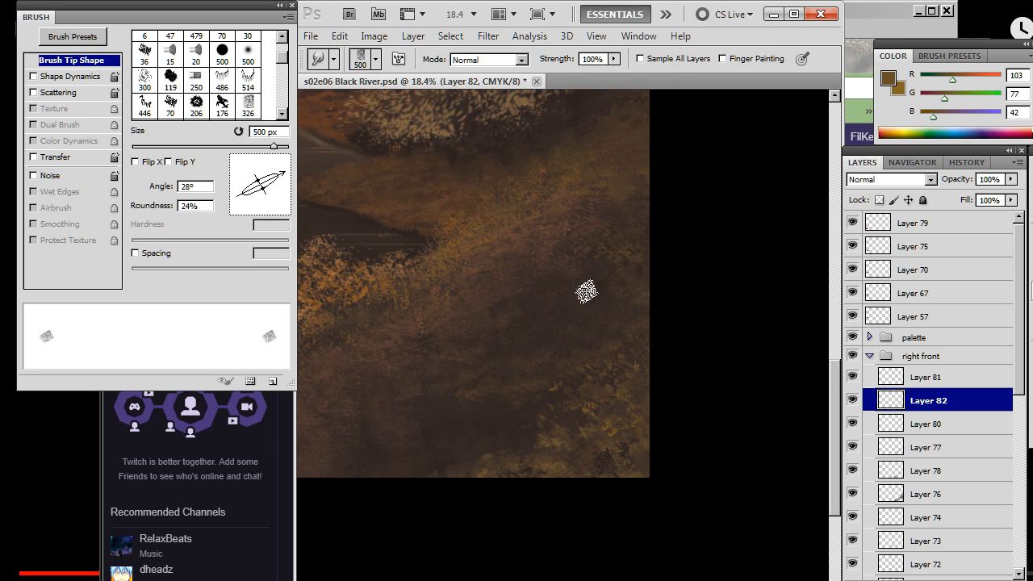
{"action": "key", "text": "b"}
{"action": "left_click", "coordinate": [638, 286], "text": "alt"}
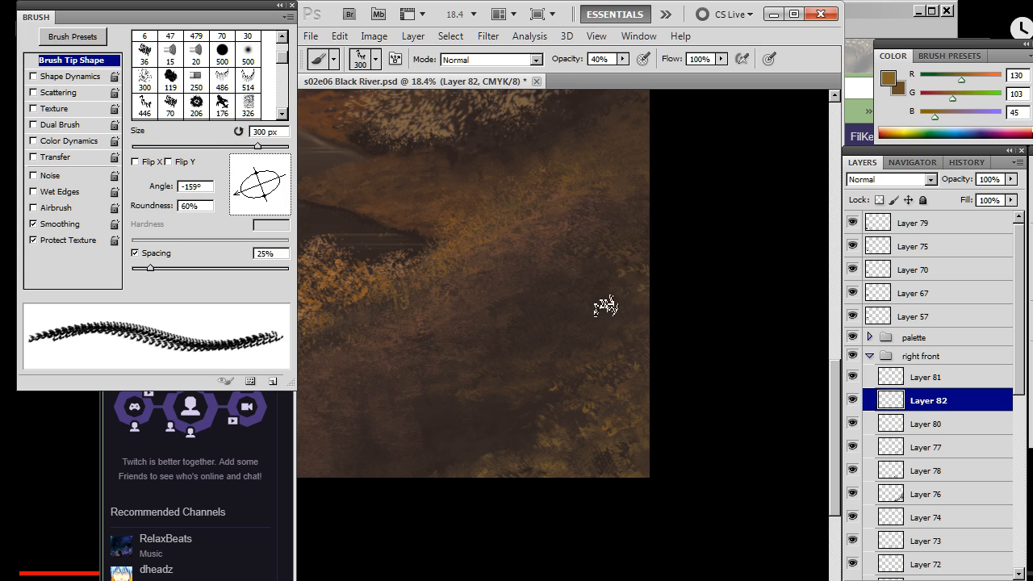
{"action": "key", "text": "r"}
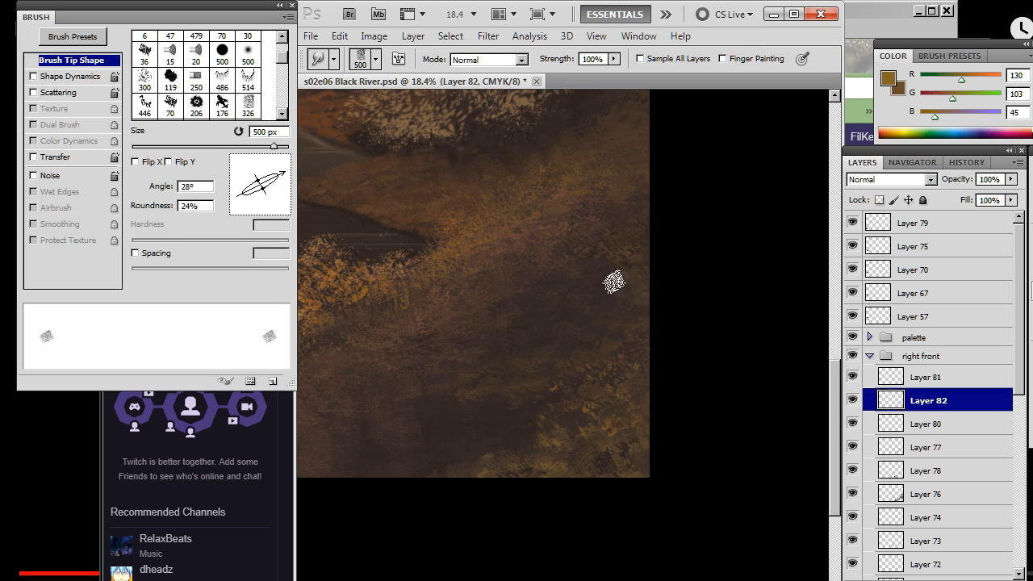
{"action": "key", "text": "b"}
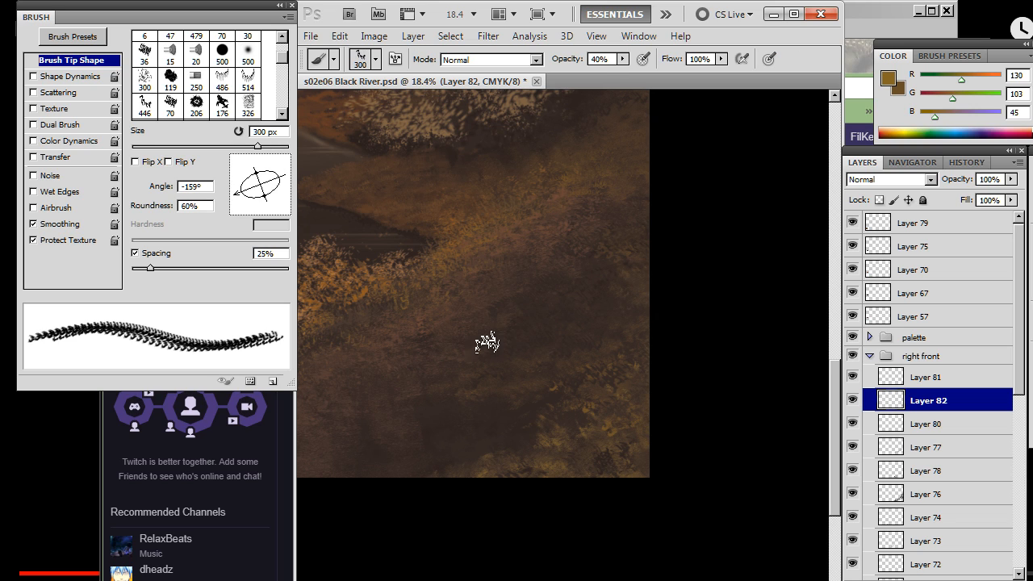
{"action": "key", "text": "r"}
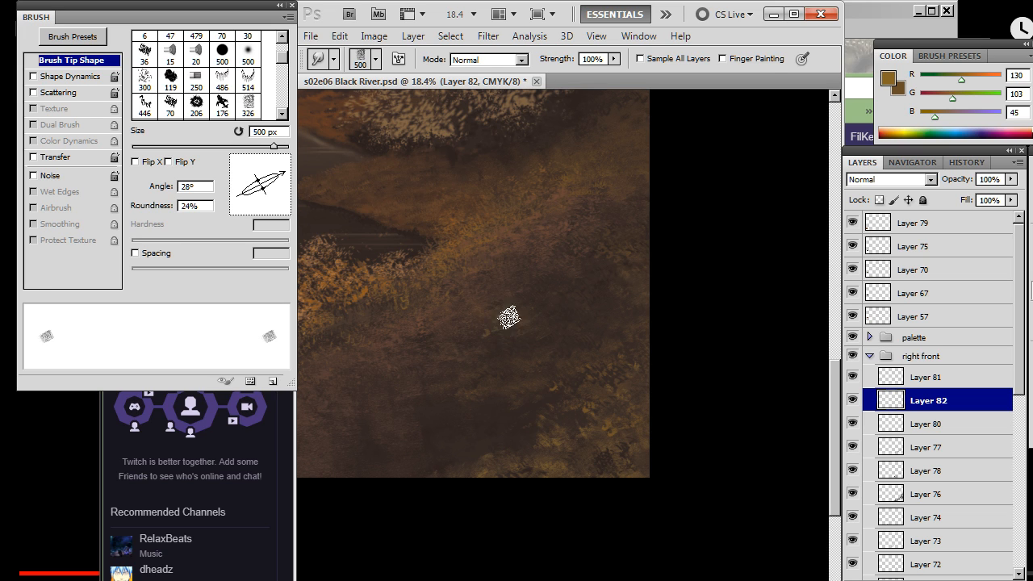
Thin and soften the new grass across the middle of the dark slope with alternating 300 px Eraser and 500 px Smudge strokes
{"action": "key", "text": "e"}
{"action": "key", "text": "r"}
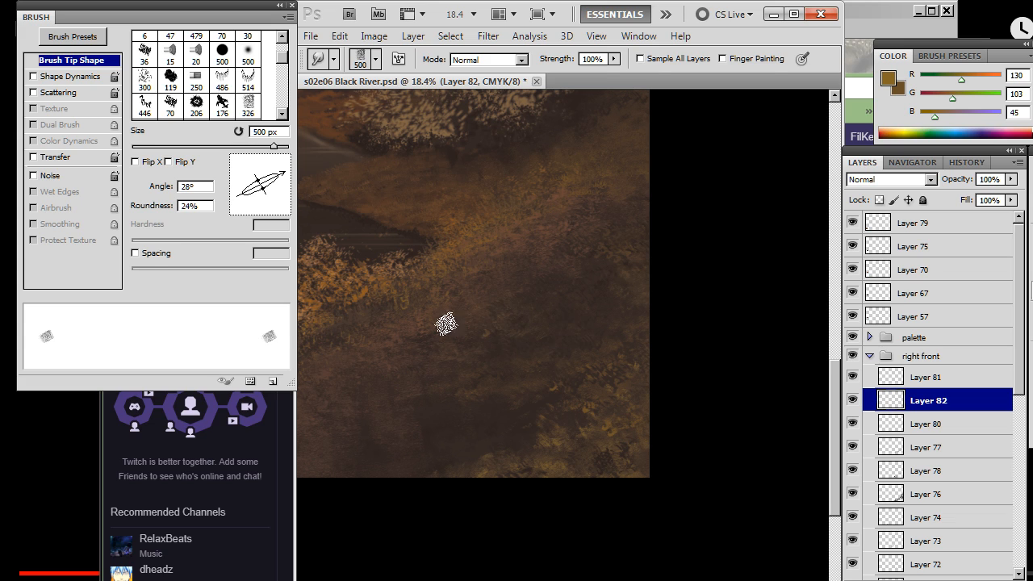
{"action": "key", "text": "e"}
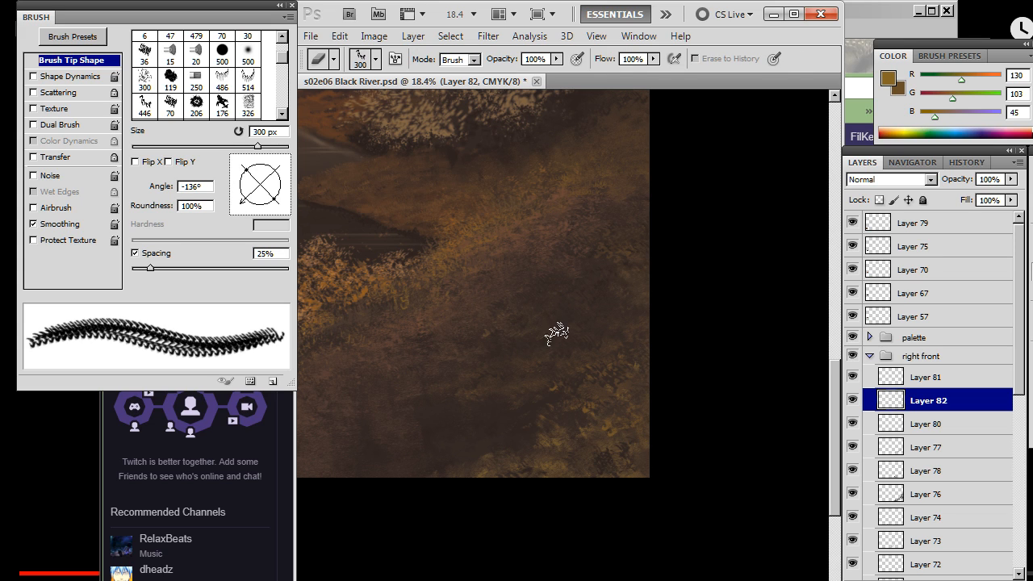
{"action": "key", "text": "r"}
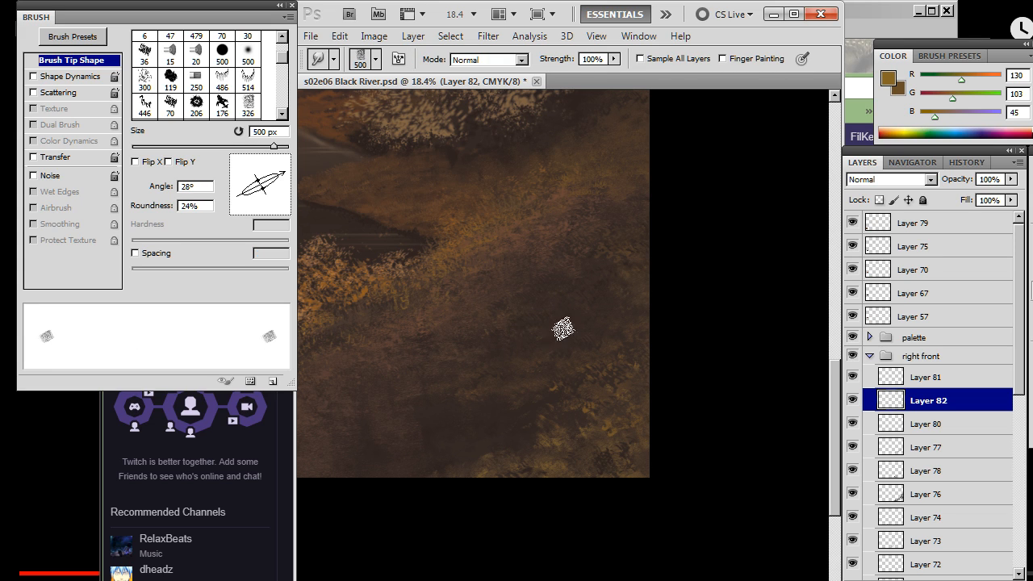
{"action": "key", "text": "e"}
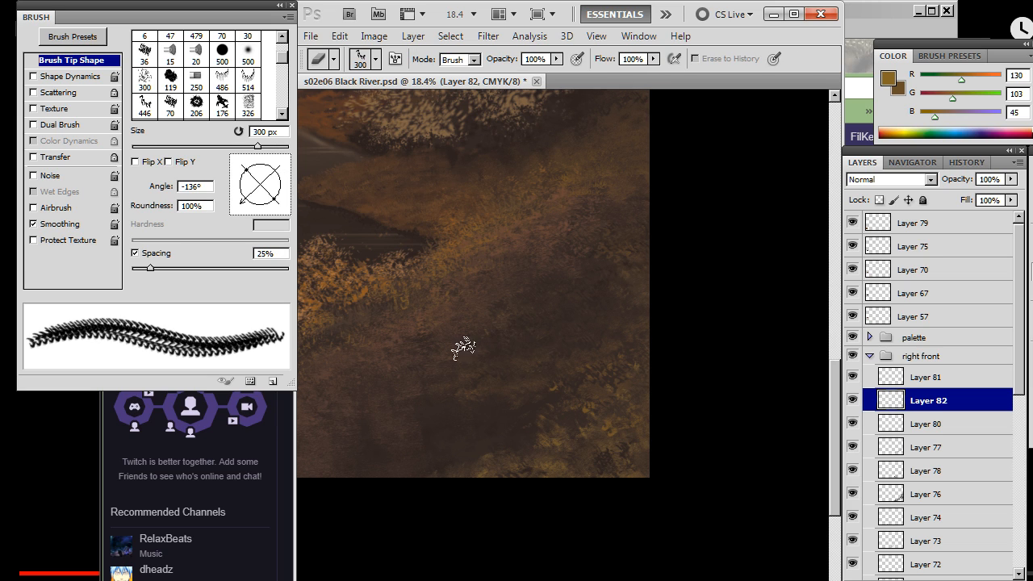
{"action": "key", "text": "r"}
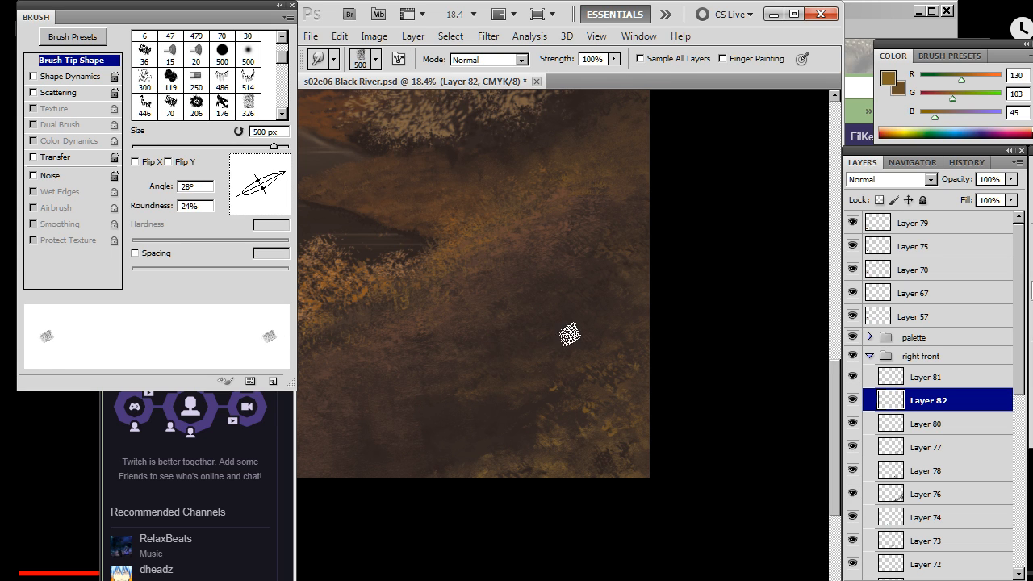
{"action": "key", "text": "e"}
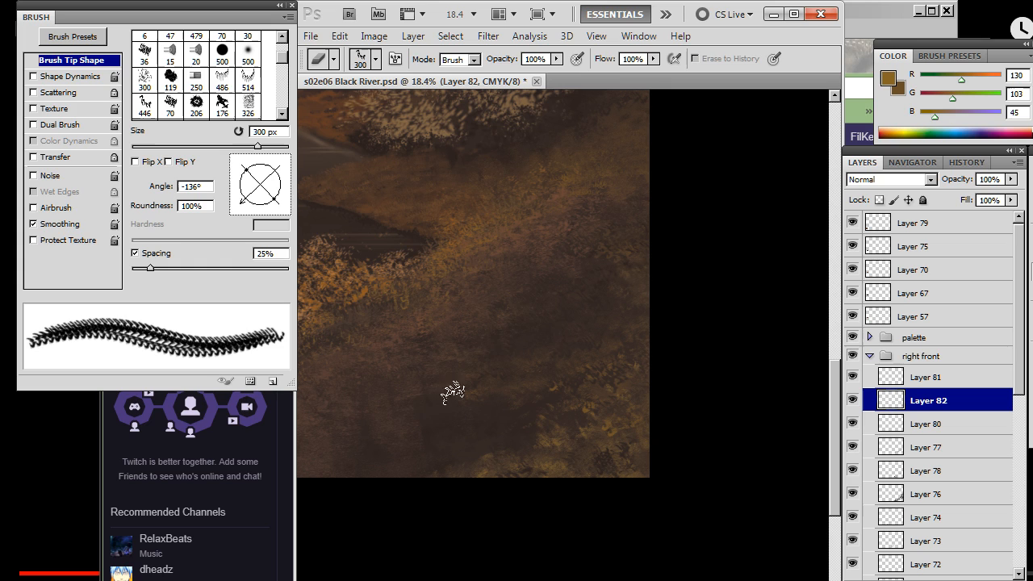
{"action": "key", "text": "r"}
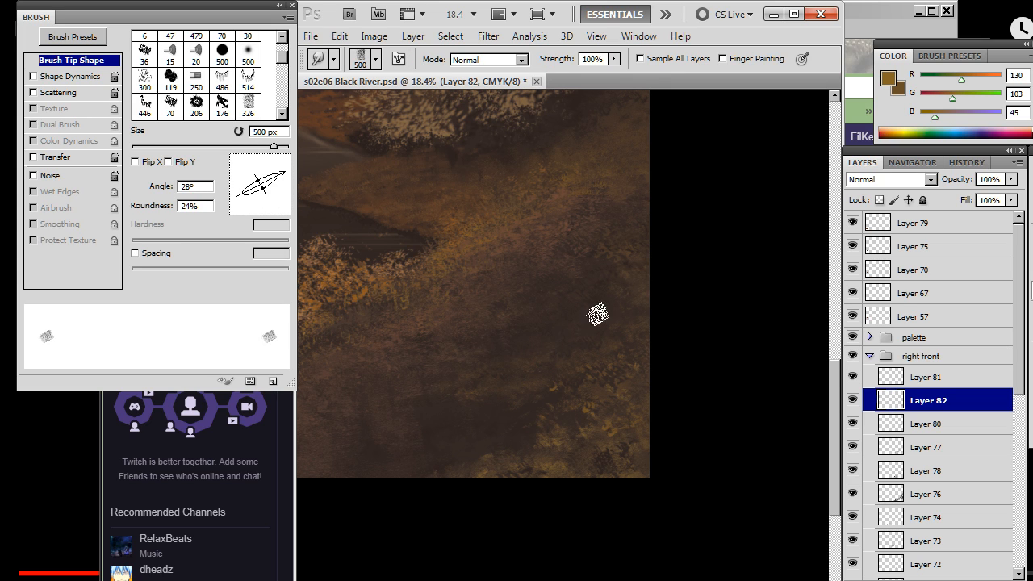
Add faint brown grass to the lower part of the dark slope and blend it with the Smudge tool and Eraser
{"action": "left_click_drag", "start_coordinate": [487, 380], "coordinate": [496, 335]}
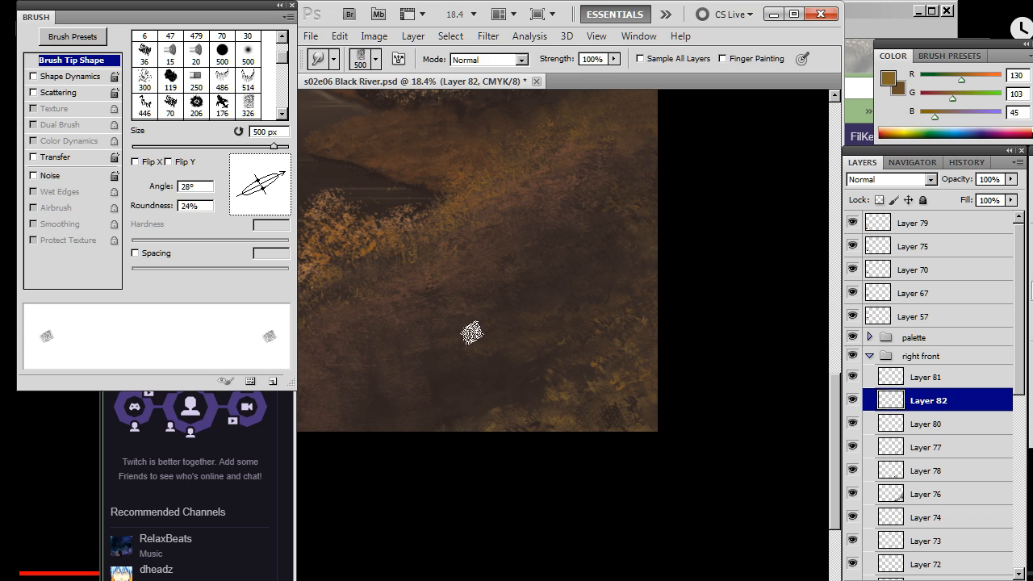
{"action": "key", "text": "e"}
{"action": "key", "text": "r"}
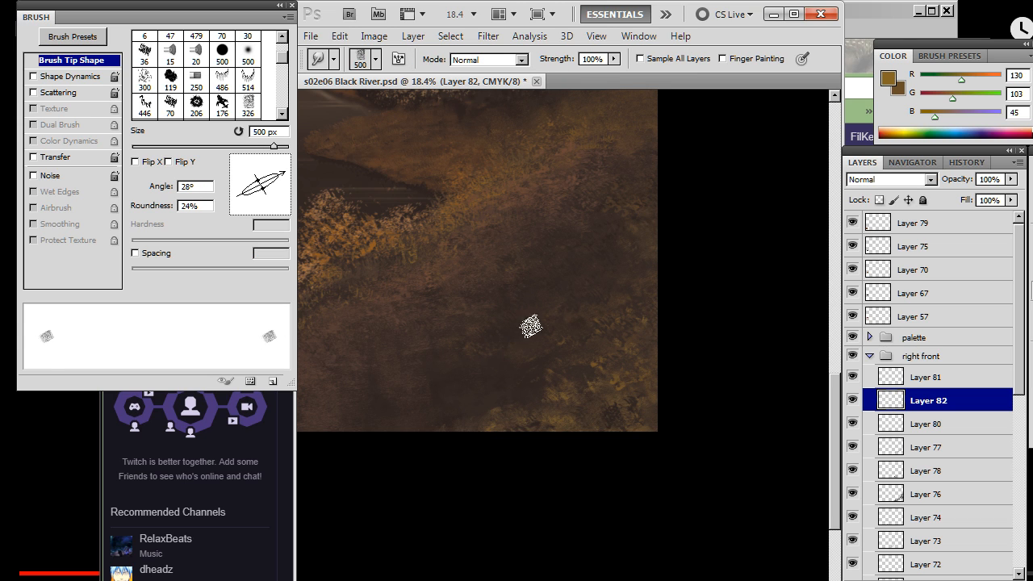
{"action": "left_click_drag", "start_coordinate": [434, 387], "coordinate": [474, 351]}
{"action": "key", "text": "b"}
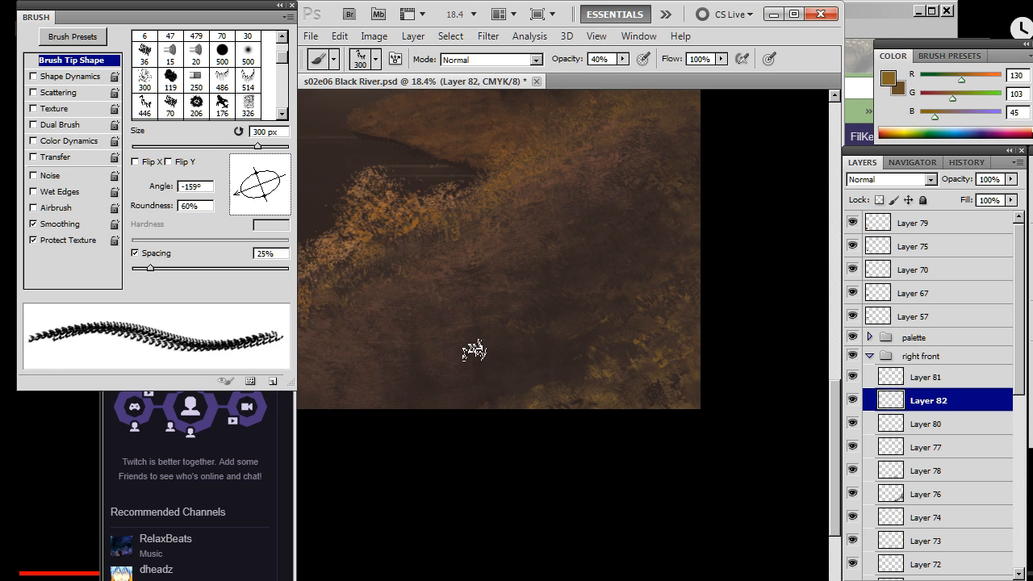
{"action": "key", "text": "r"}
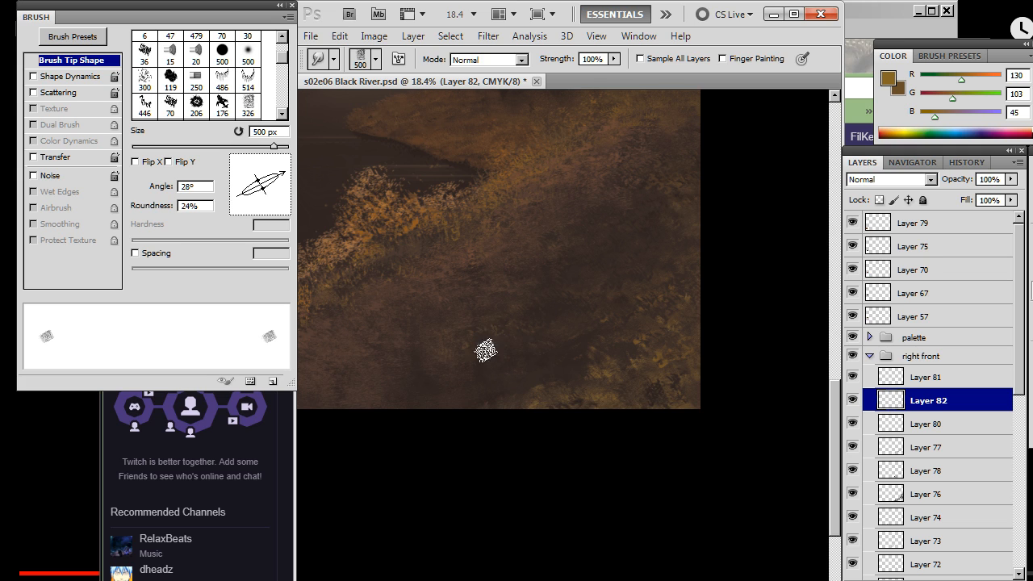
{"action": "key", "text": "e"}
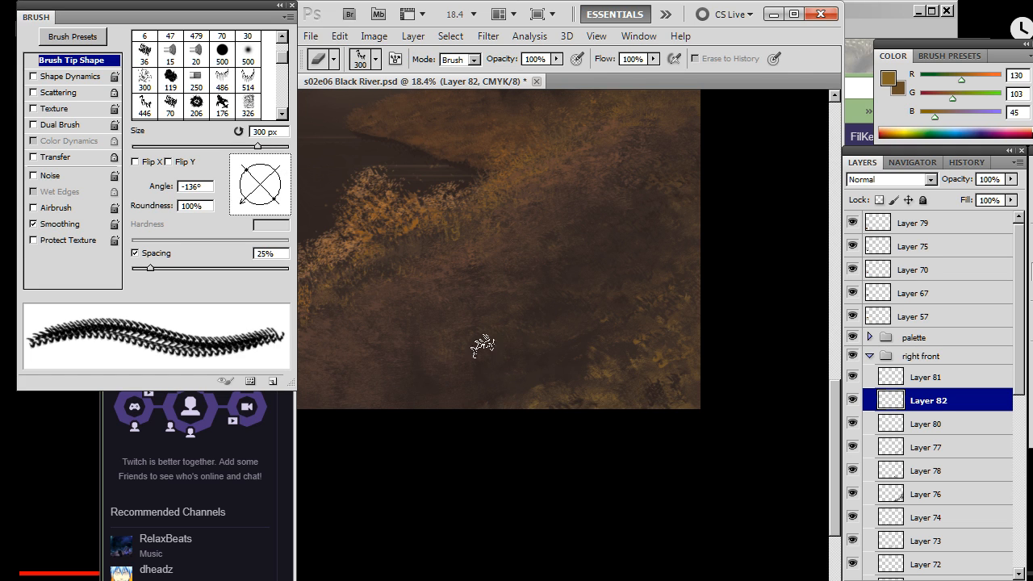
{"action": "key", "text": "r"}
Build up 300 px Brush grass beside the corner grass at the canvas's bottom edge, smudging it into the slope
{"action": "key", "text": "b"}
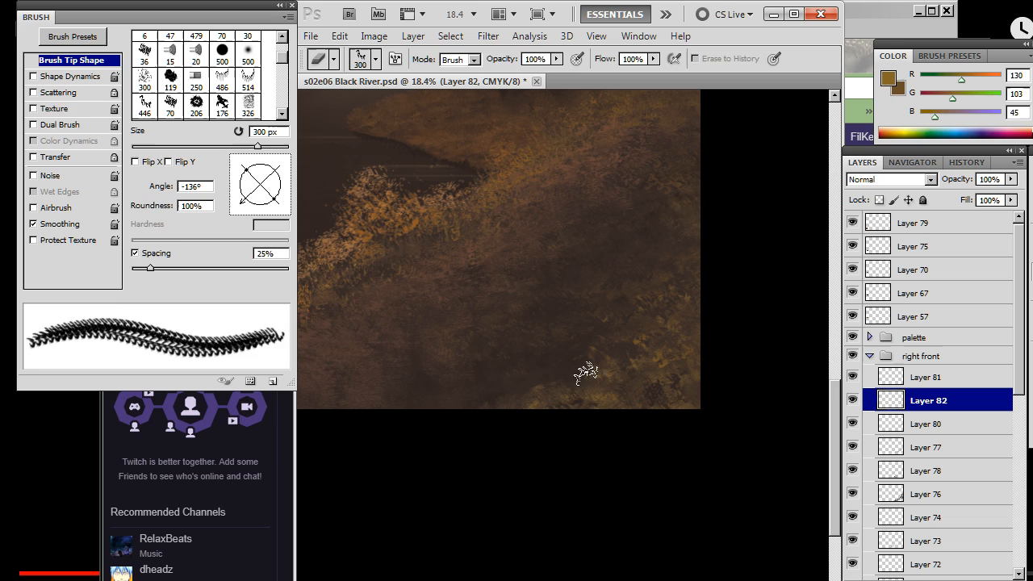
{"action": "key", "text": "r"}
{"action": "key", "text": "b"}
{"action": "key", "text": "r"}
{"action": "key", "text": "b"}
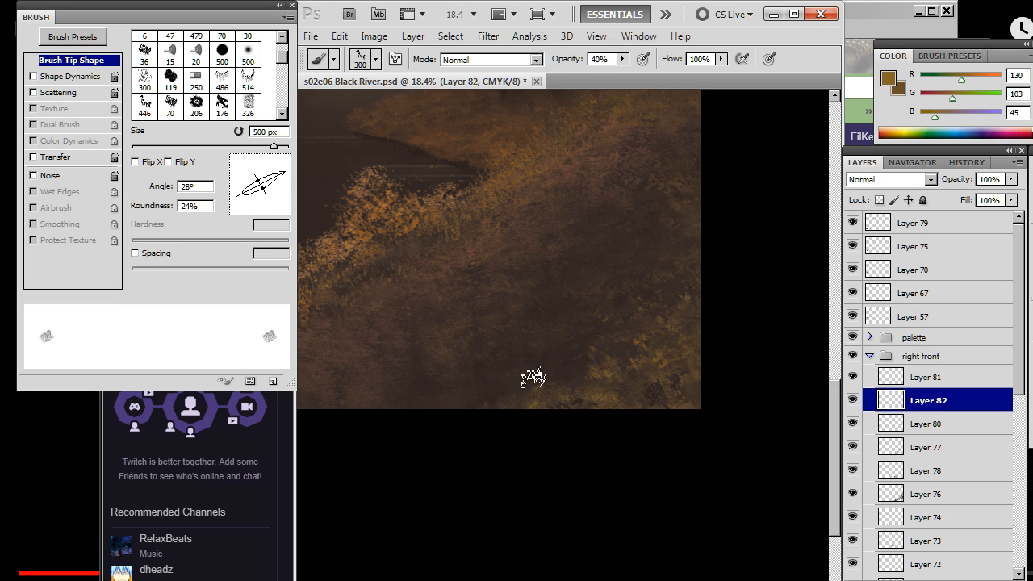
{"action": "key", "text": "r"}
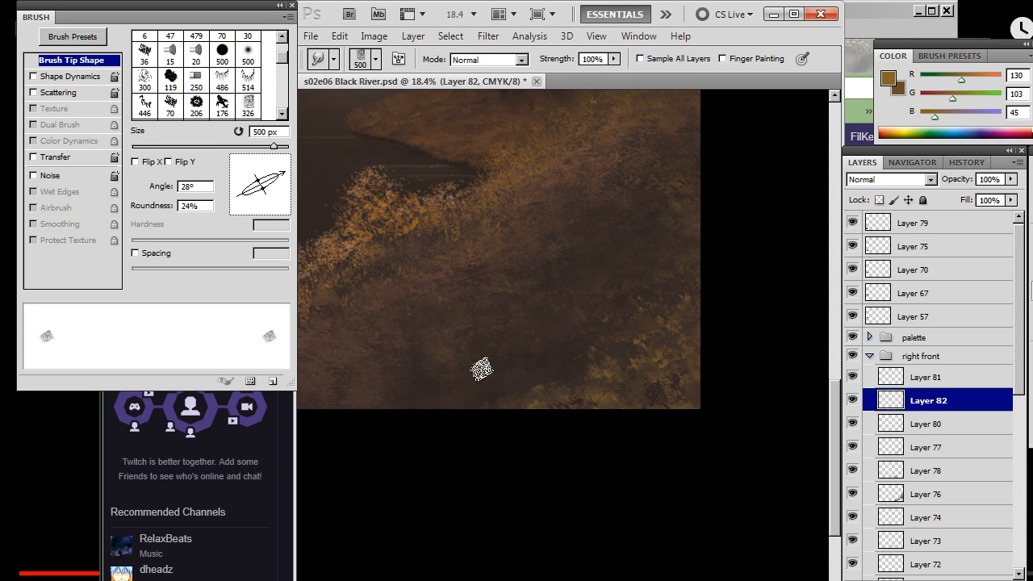
Set the Brush tip angle to 180° and the Smudge tip to 49° and 505 px, painting and smudging grass along the slope's bottom edge
{"action": "key", "text": "z"}
{"action": "mouse_move", "coordinate": [531, 328]}
{"action": "left_mouse_down"}
{"action": "mouse_move", "coordinate": [477, 336]}
{"action": "mouse_move", "coordinate": [476, 406]}
{"action": "mouse_move", "coordinate": [598, 321]}
{"action": "mouse_move", "coordinate": [665, 391]}
{"action": "mouse_move", "coordinate": [730, 407]}
{"action": "left_mouse_up"}
{"action": "key", "text": "b"}
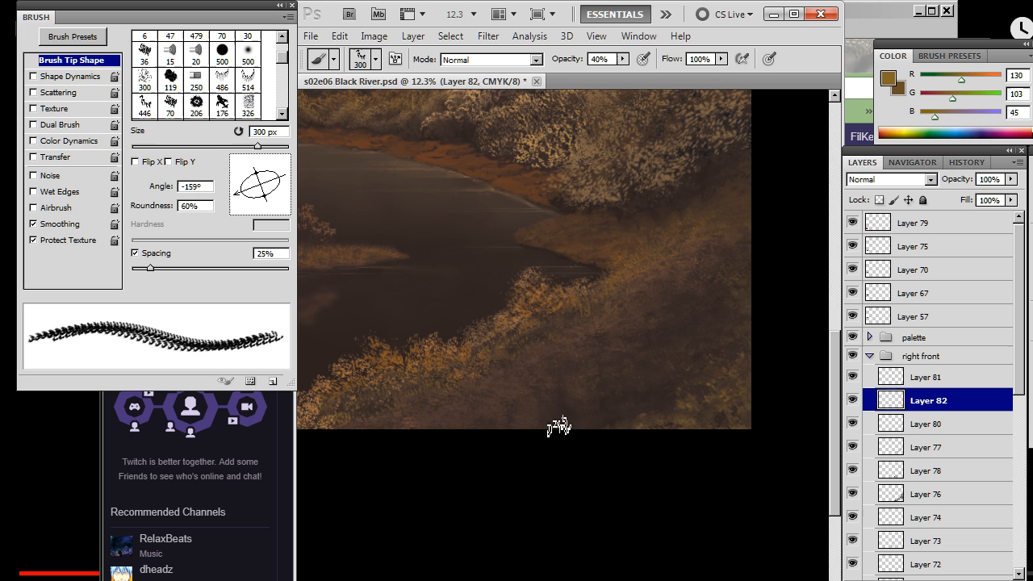
{"action": "left_click_drag", "start_coordinate": [247, 205], "coordinate": [236, 184]}
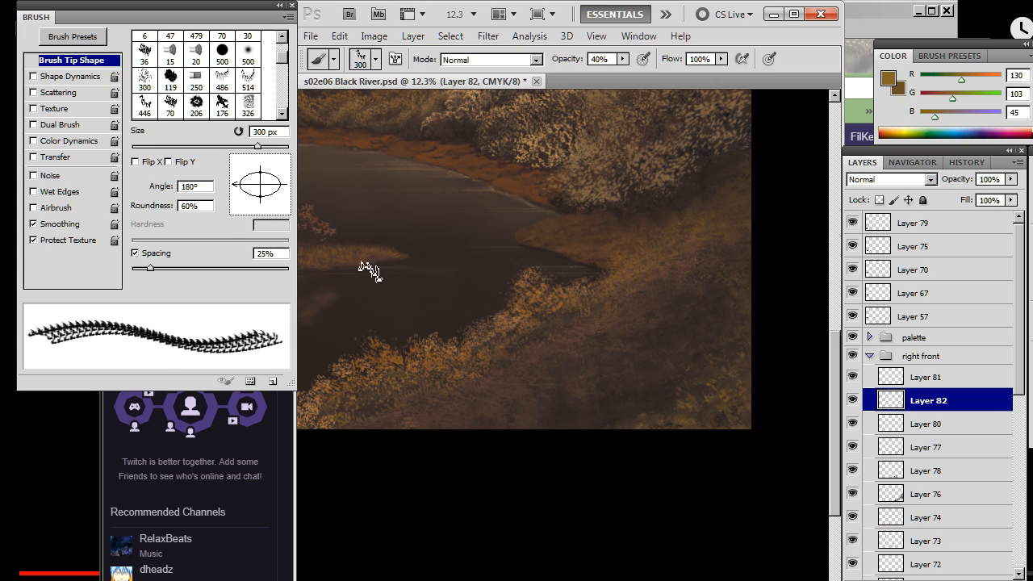
{"action": "key", "text": "r"}
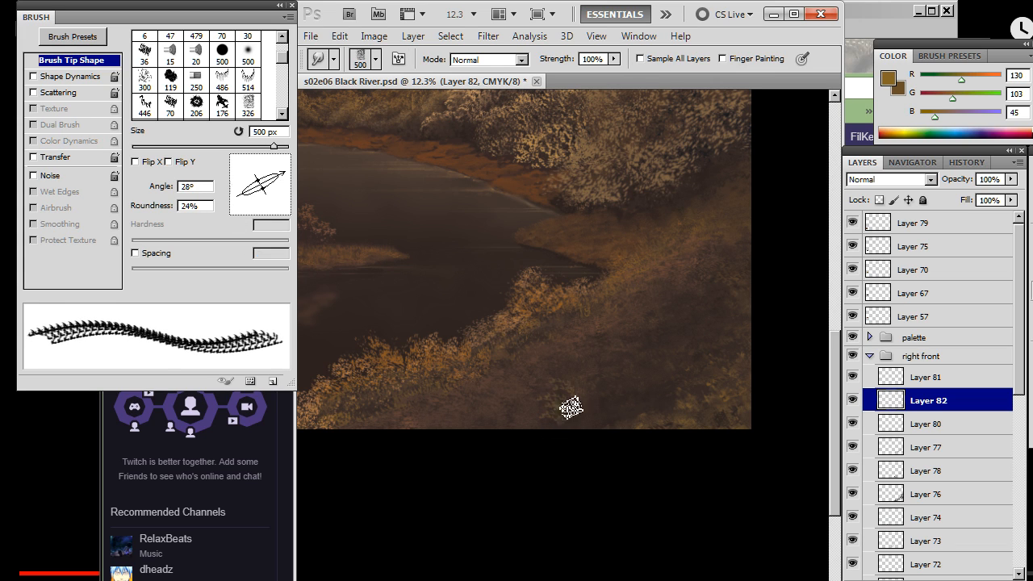
{"action": "left_click_drag", "start_coordinate": [253, 193], "coordinate": [275, 169]}
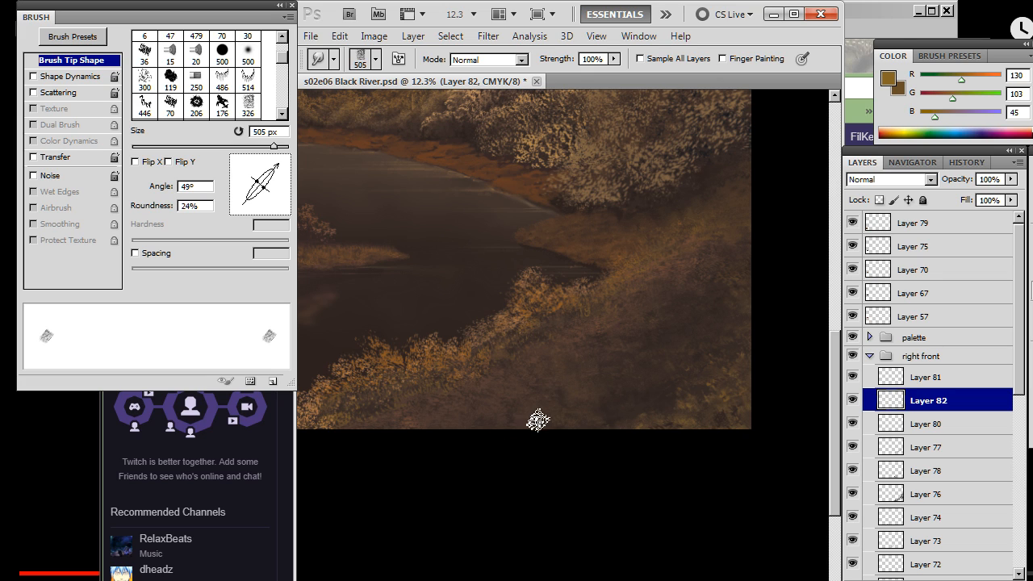
Extend the faint grass along the canvas's bottom edge toward the lit bank, alternating 300 px Brush and 505 px Smudge strokes
{"action": "key", "text": "b"}
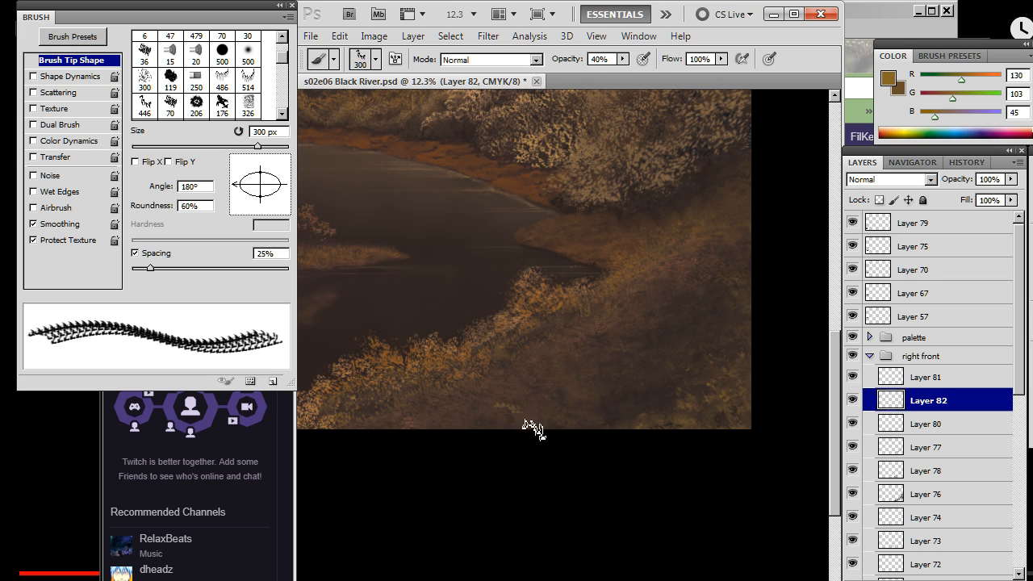
{"action": "key", "text": "r"}
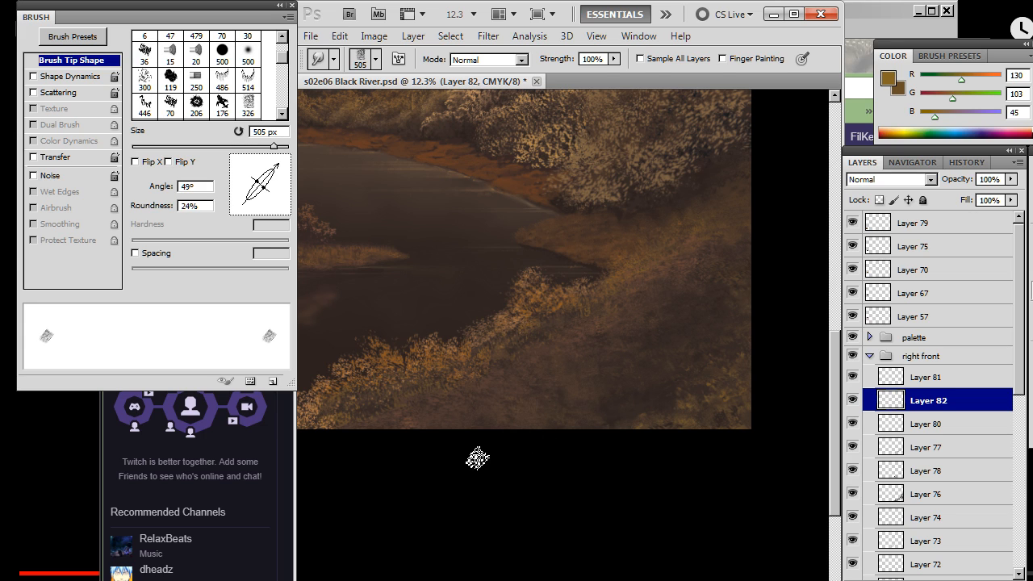
{"action": "key", "text": "b"}
{"action": "key", "text": "r"}
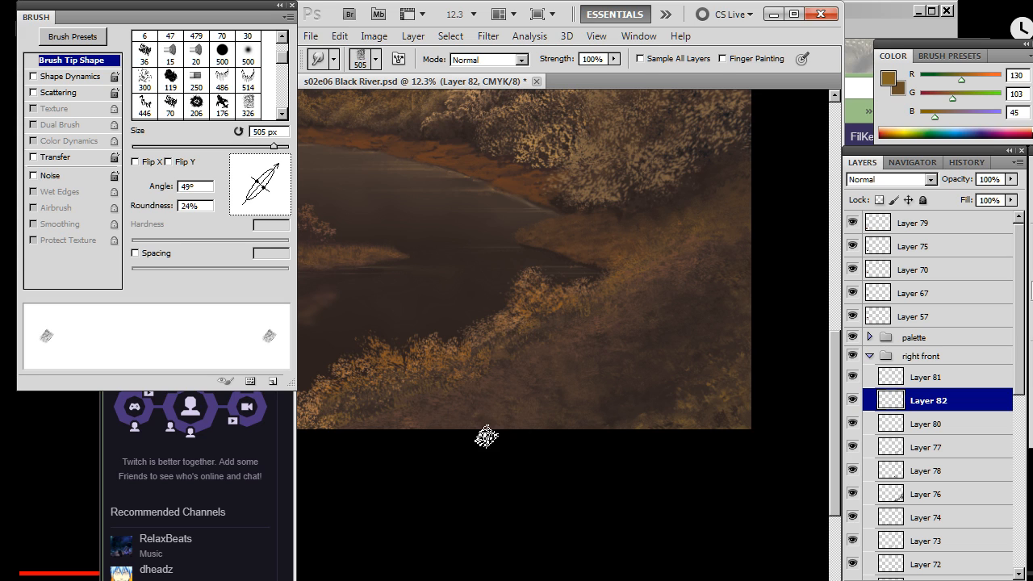
{"action": "key", "text": "b"}
{"action": "key", "text": "r"}
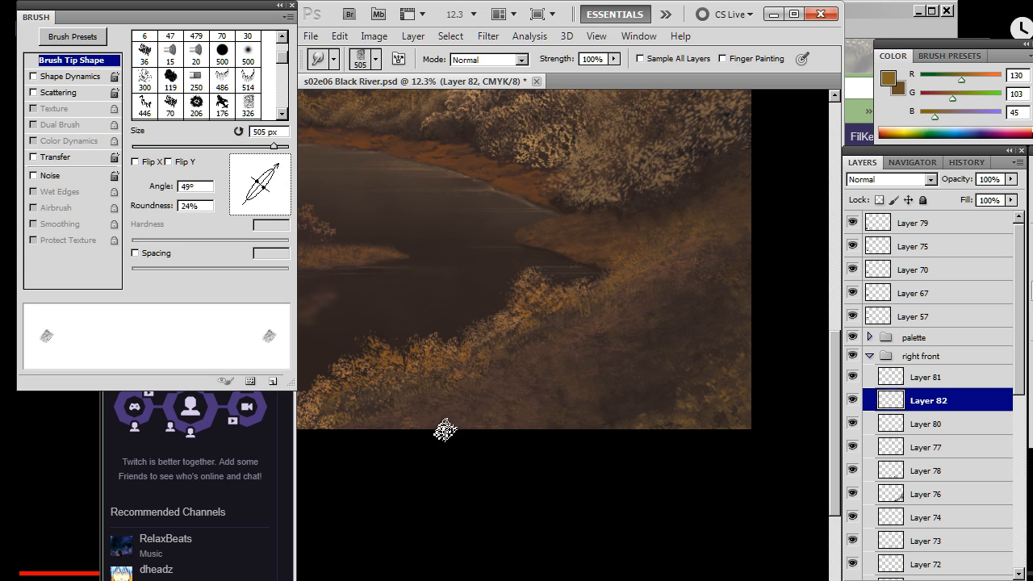
{"action": "key", "text": "b"}
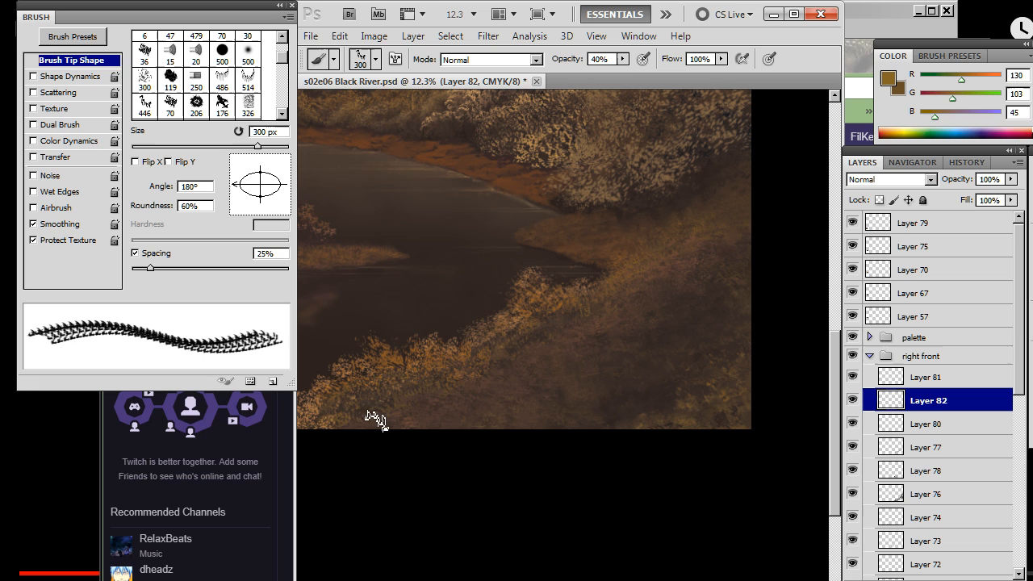
{"action": "key", "text": "r"}
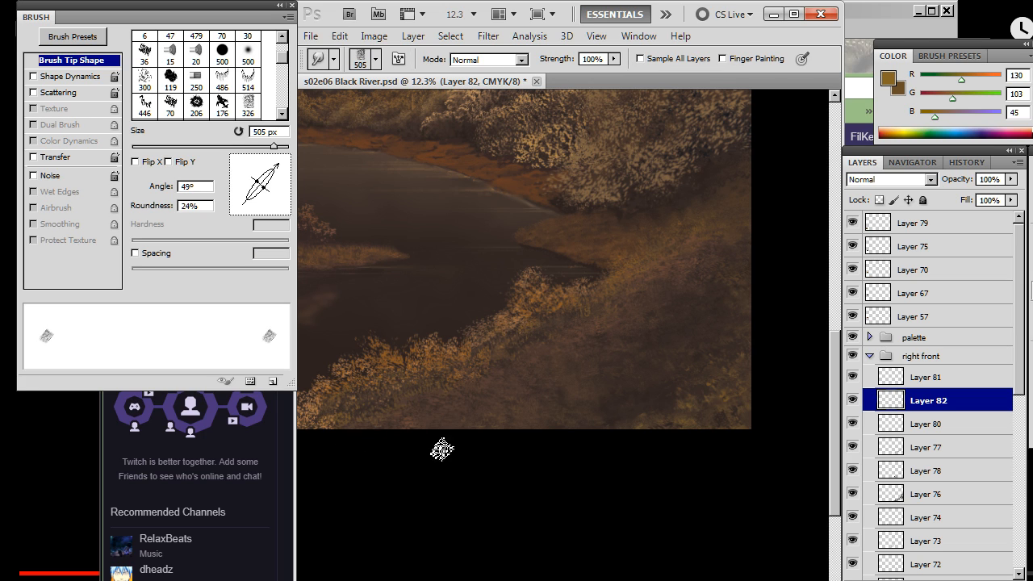
{"action": "key", "text": "b"}
{"action": "key", "text": "r"}
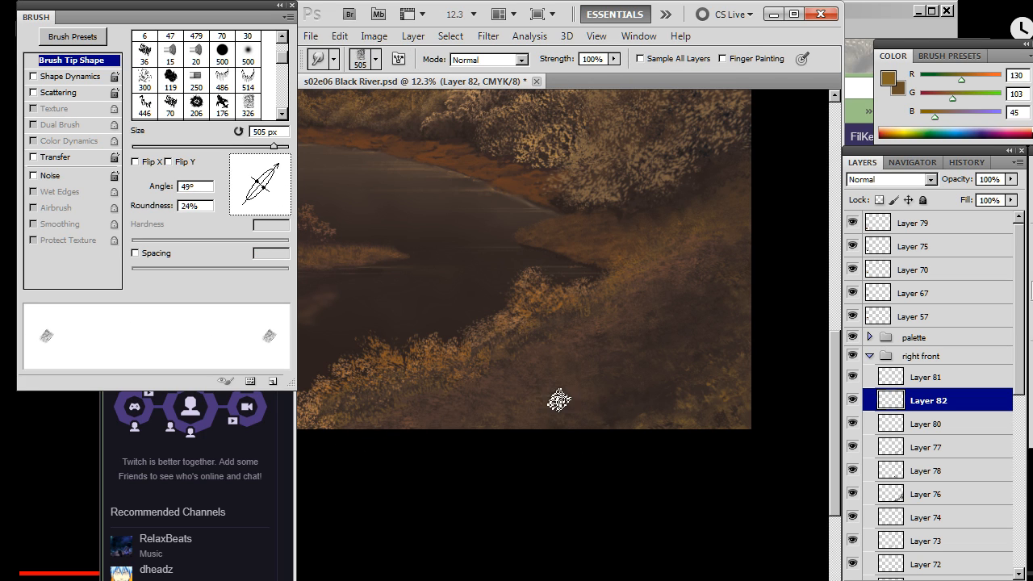
Paint darker RGB 103, 77, 42 grass mid-slope with the Brush at -172° and 505 px, blending it with a 700 px Smudge tip
{"action": "key", "text": "b"}
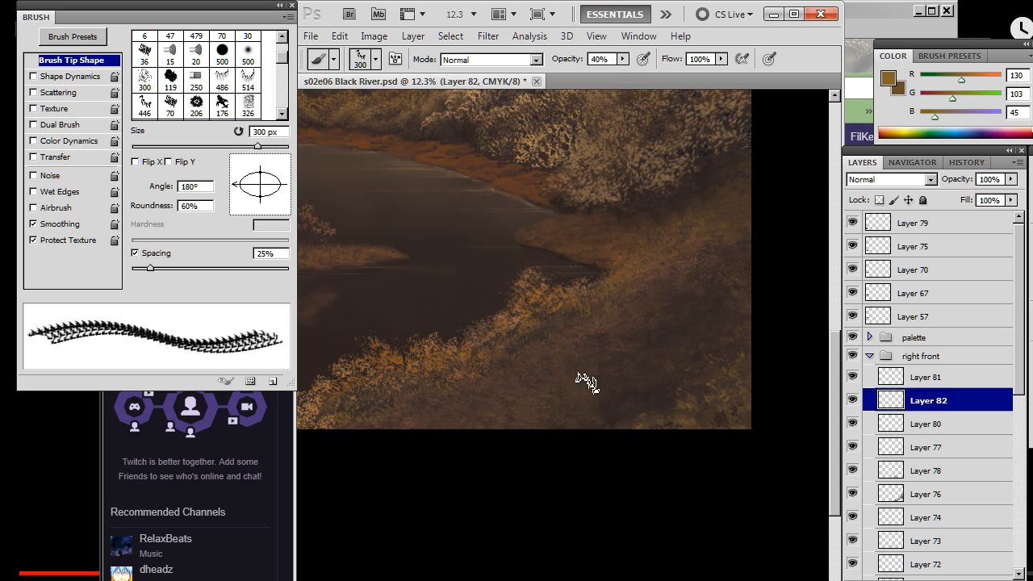
{"action": "left_click_drag", "start_coordinate": [264, 194], "coordinate": [242, 196]}
{"action": "left_click", "coordinate": [534, 343], "text": "alt"}
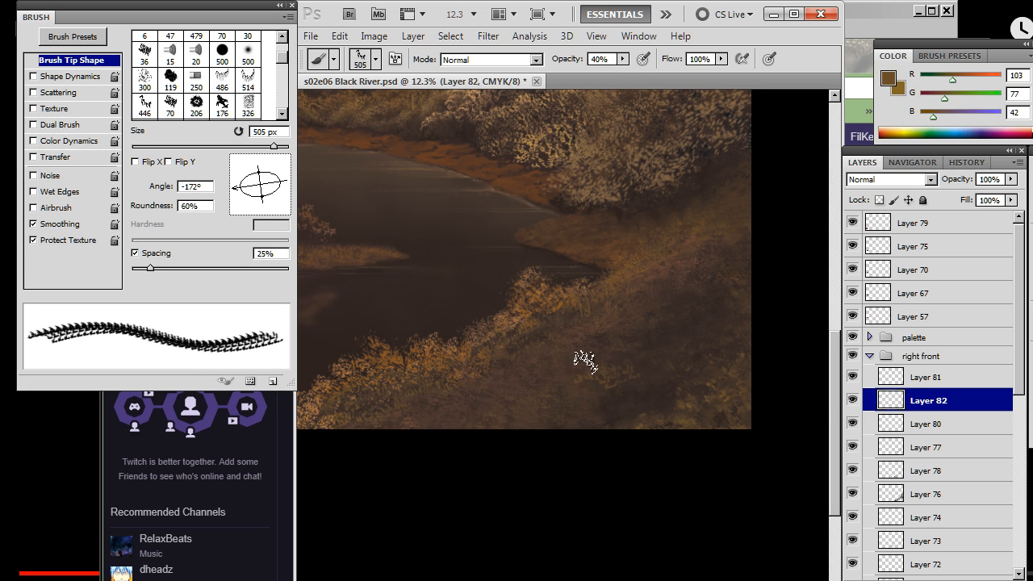
{"action": "key", "text": "r"}
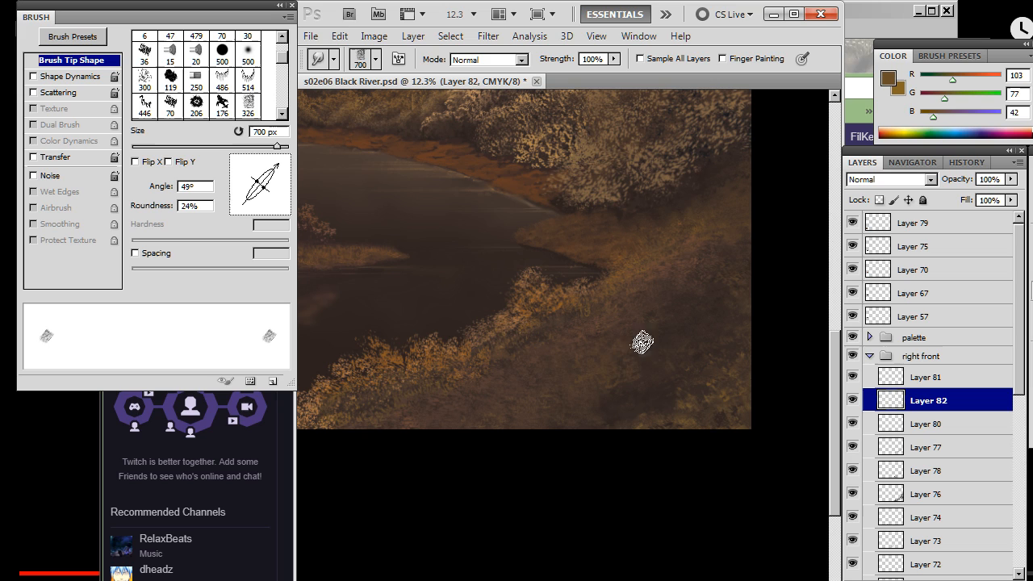
{"action": "key", "text": "b"}
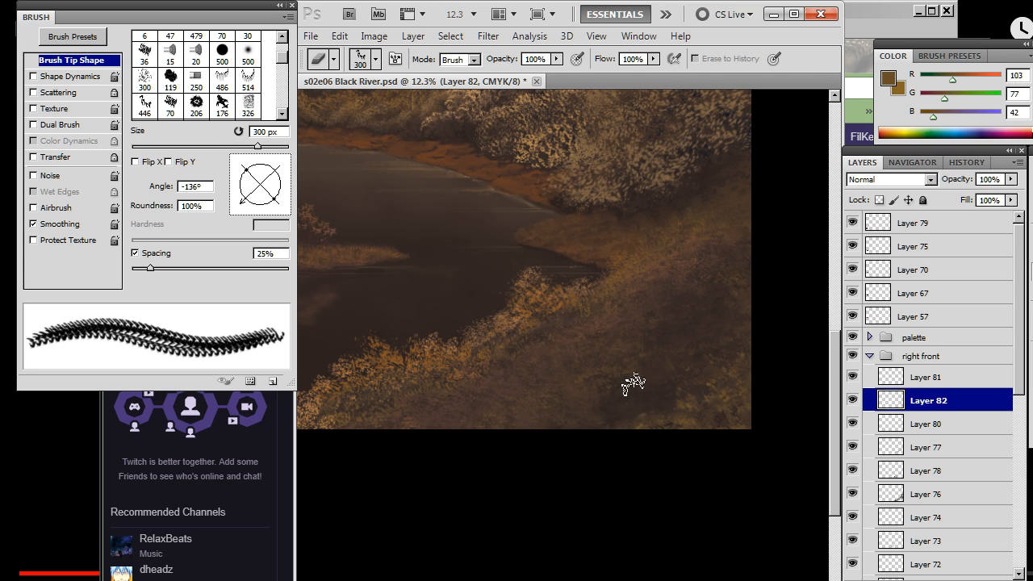
Extend the dark RGB 103, 77, 42 grass up the middle slope with the 505 px Brush, blending with the 700 px Smudge tip
{"action": "key", "text": "r"}
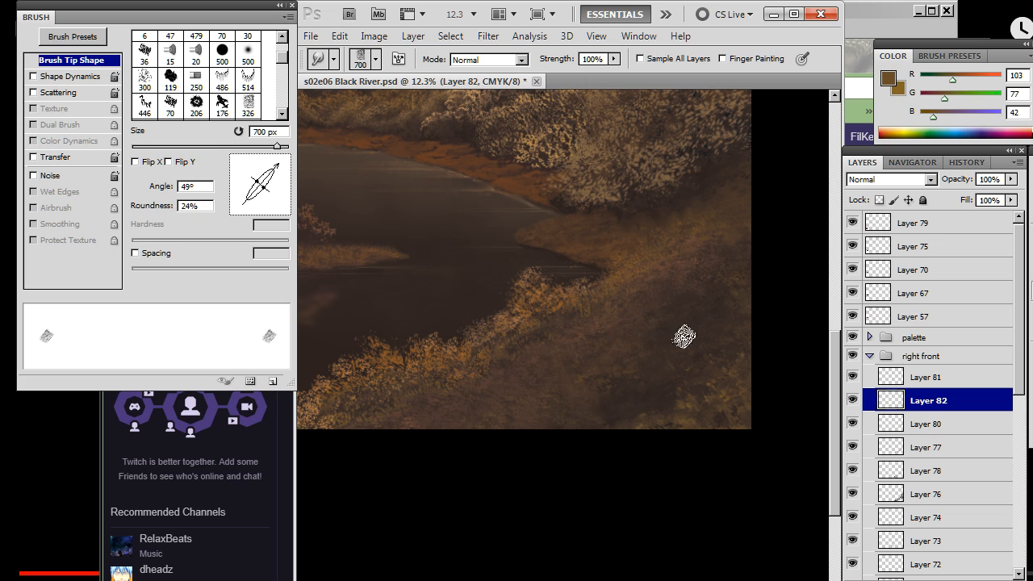
{"action": "key", "text": "b"}
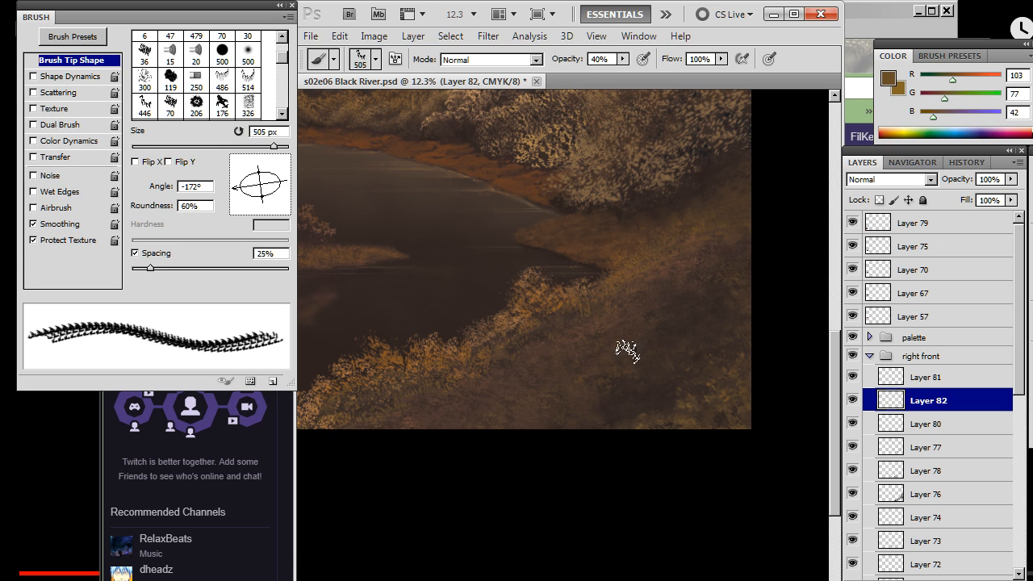
{"action": "key", "text": "r"}
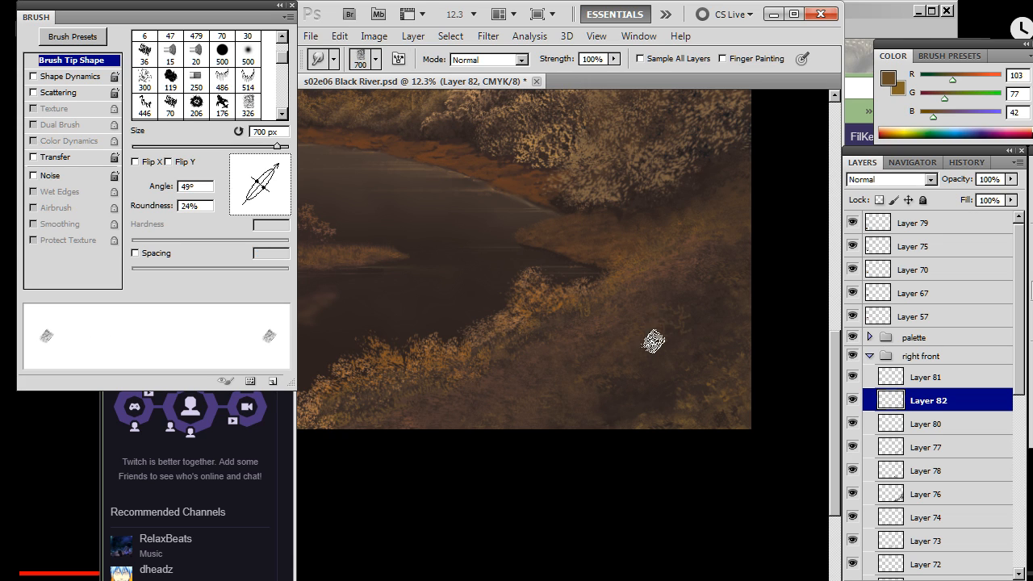
{"action": "key", "text": "b"}
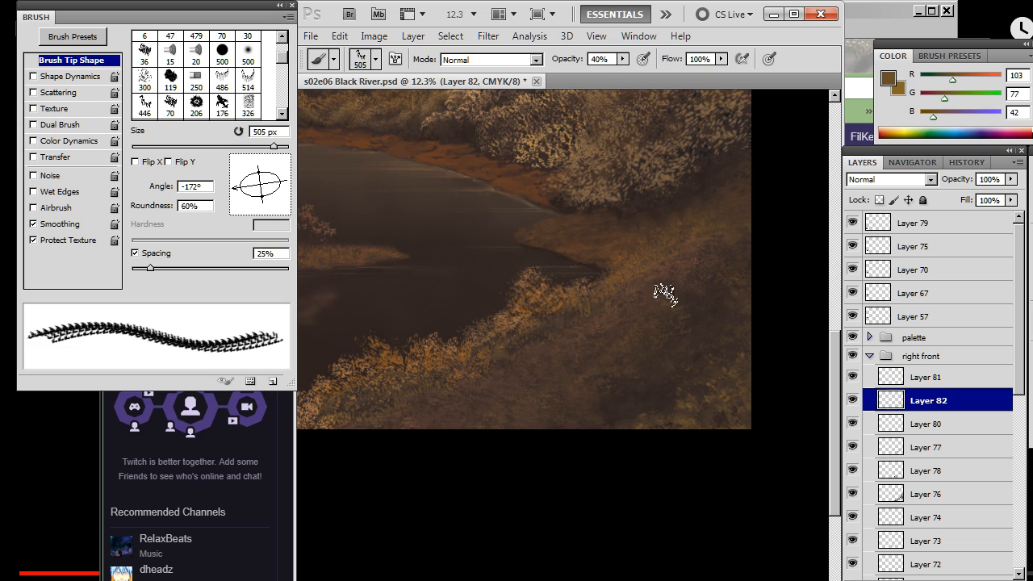
{"action": "key", "text": "r"}
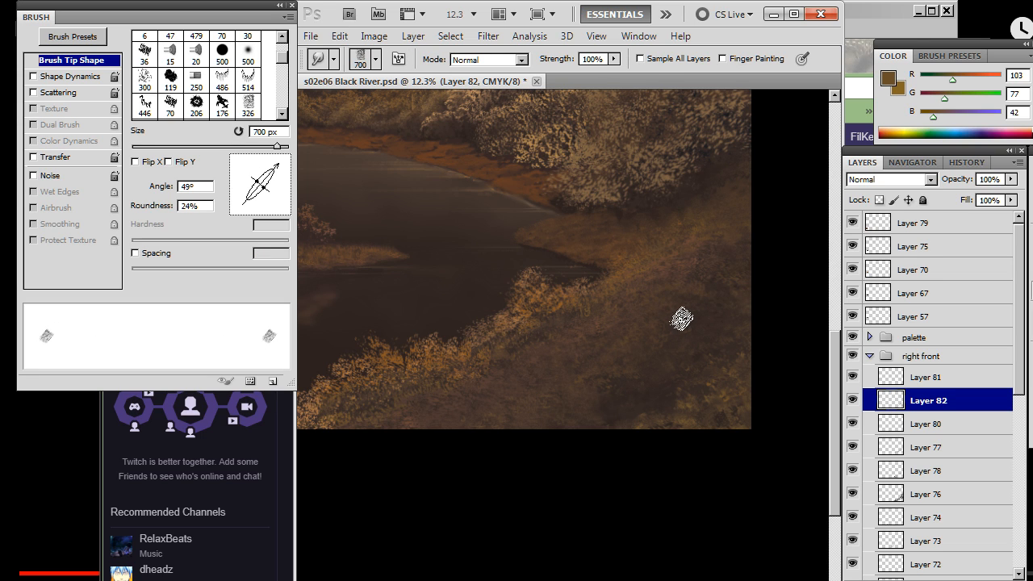
Set the Brush tip to 180° and 40% roundness, painting and smudging flatter grass on the slope near the canvas's right edge
{"action": "key", "text": "b"}
{"action": "mouse_move", "coordinate": [269, 214]}
{"action": "left_mouse_down"}
{"action": "mouse_move", "coordinate": [257, 200]}
{"action": "mouse_move", "coordinate": [274, 211]}
{"action": "mouse_move", "coordinate": [286, 200]}
{"action": "mouse_move", "coordinate": [249, 195]}
{"action": "mouse_move", "coordinate": [258, 190]}
{"action": "left_mouse_up"}
{"action": "mouse_move", "coordinate": [255, 198]}
{"action": "left_mouse_down"}
{"action": "mouse_move", "coordinate": [244, 187]}
{"action": "mouse_move", "coordinate": [307, 194]}
{"action": "left_mouse_up"}
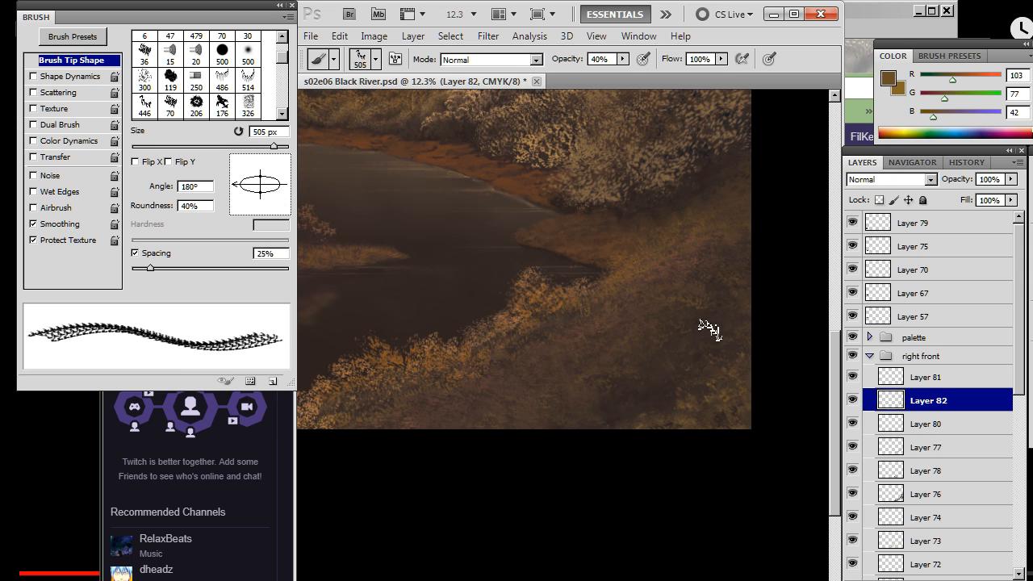
{"action": "key", "text": "r"}
Set the Brush angle to -172° and build up grass on the upper slope below the bushes, smudging between strokes
{"action": "key", "text": "b"}
{"action": "left_click_drag", "start_coordinate": [246, 198], "coordinate": [239, 193]}
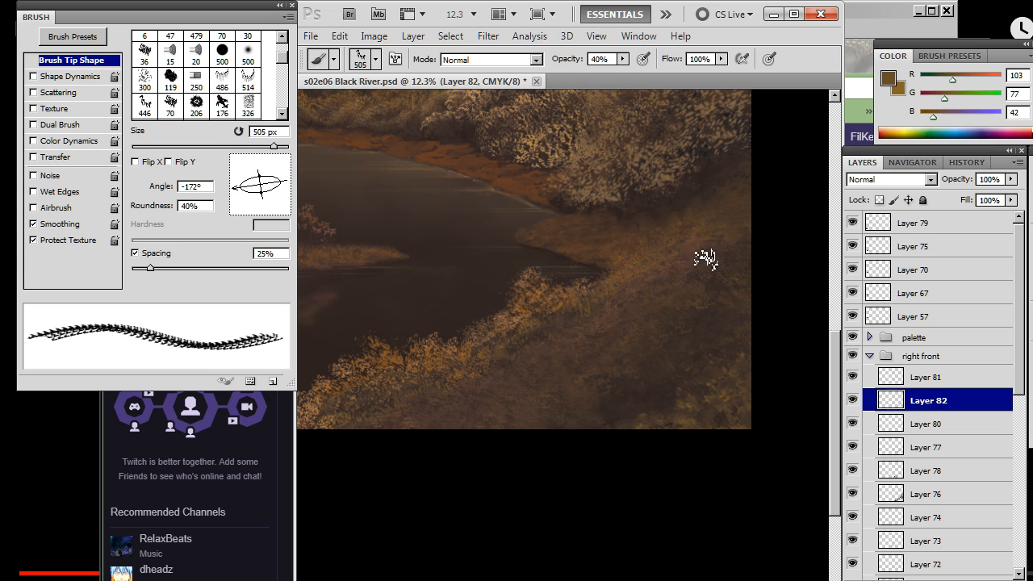
{"action": "key", "text": "r"}
{"action": "key", "text": "b"}
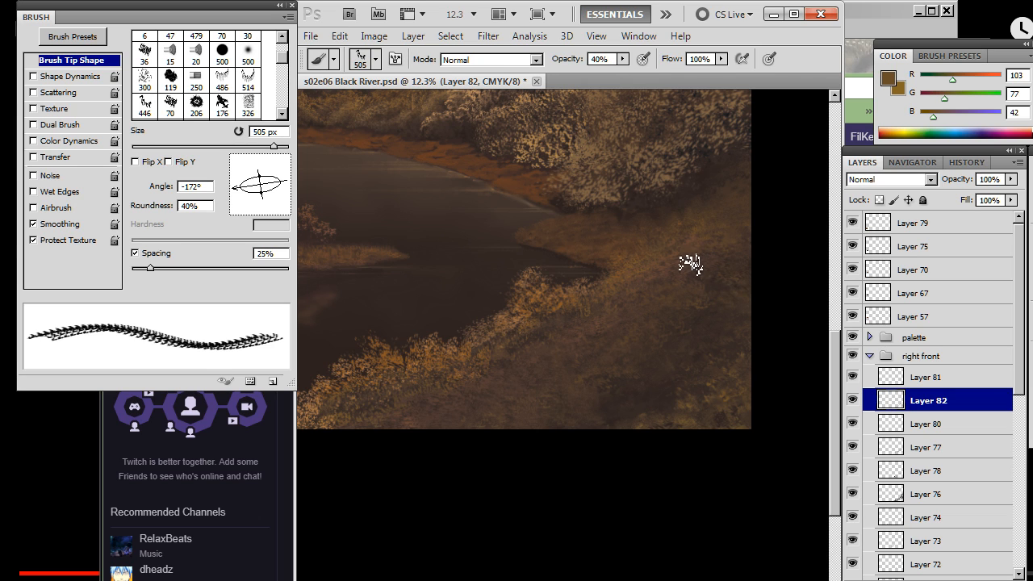
{"action": "key", "text": "r"}
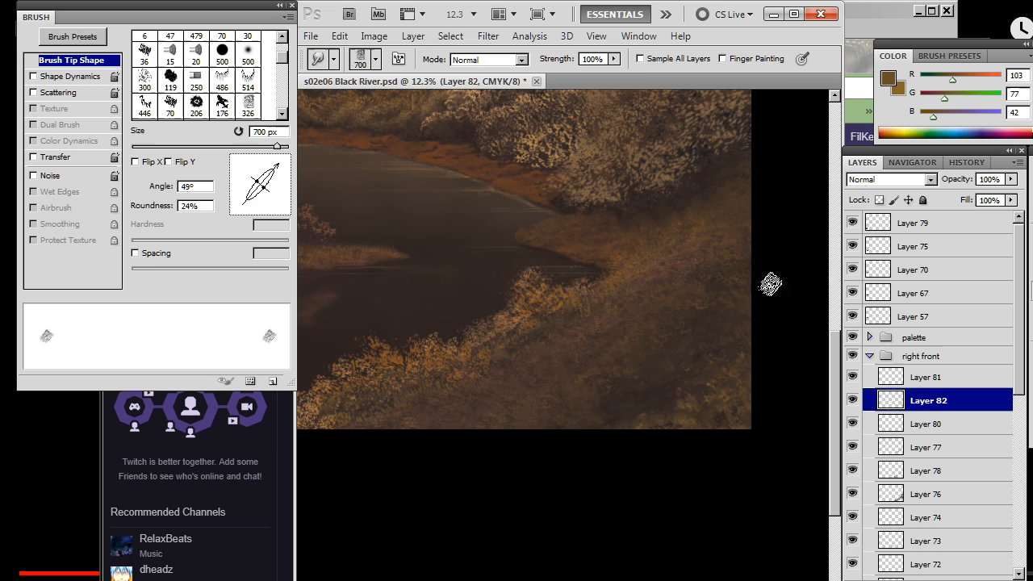
{"action": "key", "text": "b"}
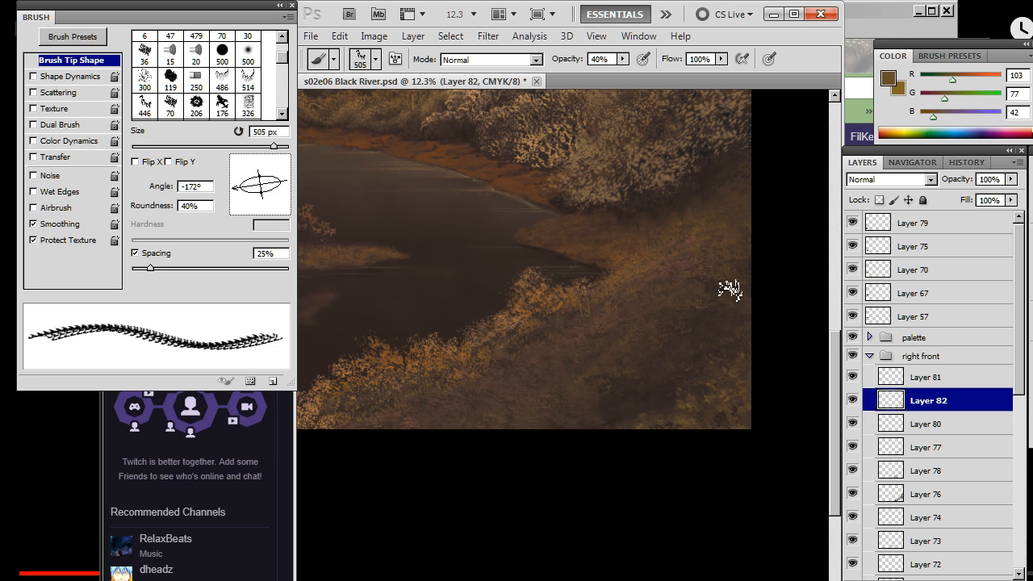
{"action": "key", "text": "r"}
{"action": "key", "text": "b"}
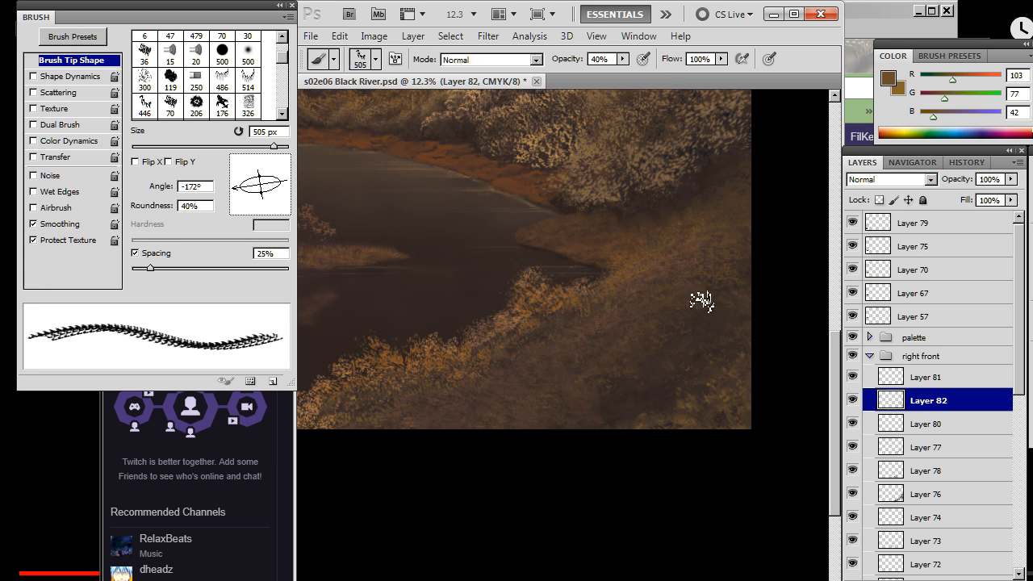
{"action": "key", "text": "r"}
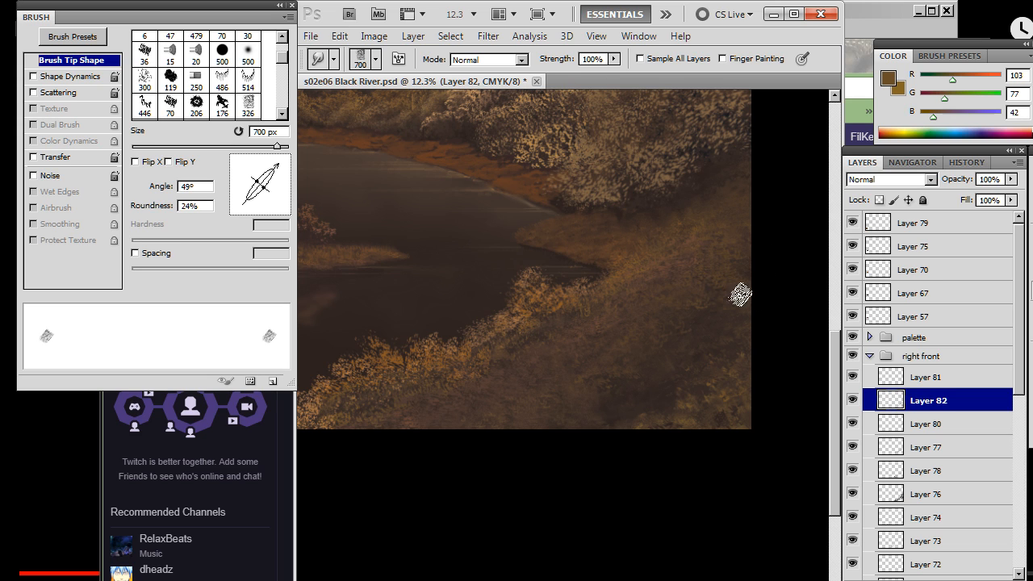
Layer more 505 px Brush grass from the canvas's right edge into the middle slope, blending it with the 700 px Smudge tip
{"action": "key", "text": "b"}
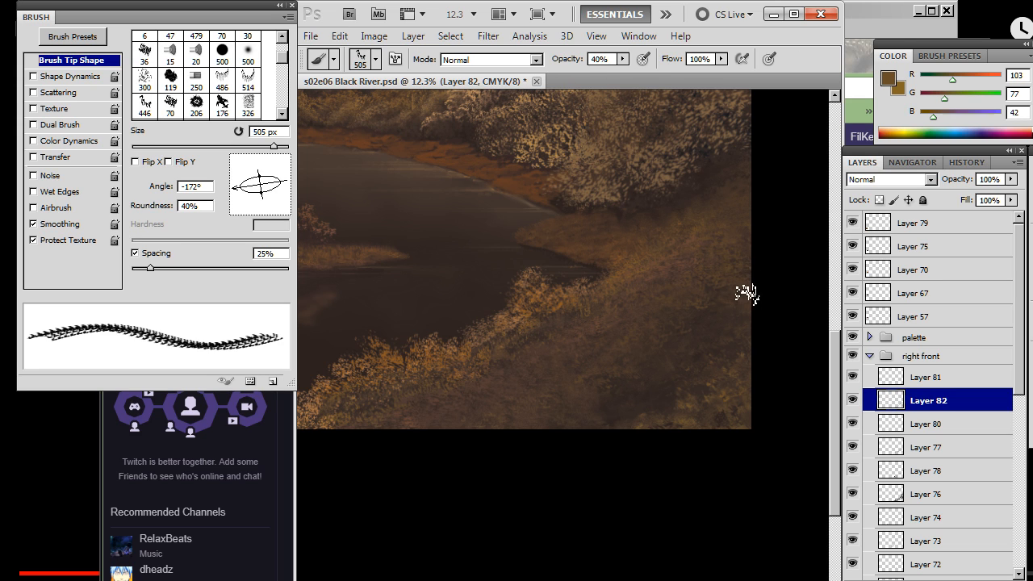
{"action": "key", "text": "r"}
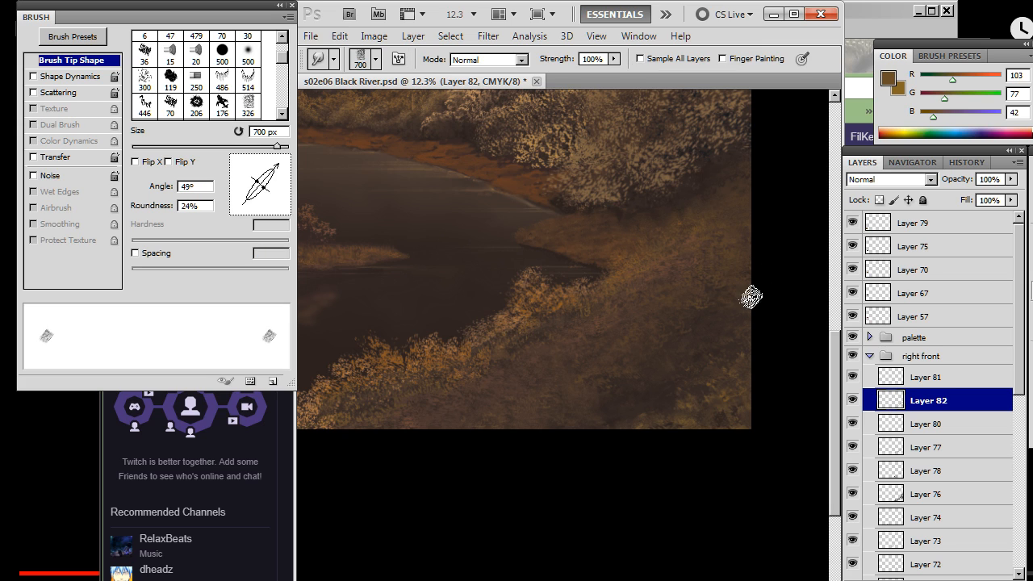
{"action": "key", "text": "b"}
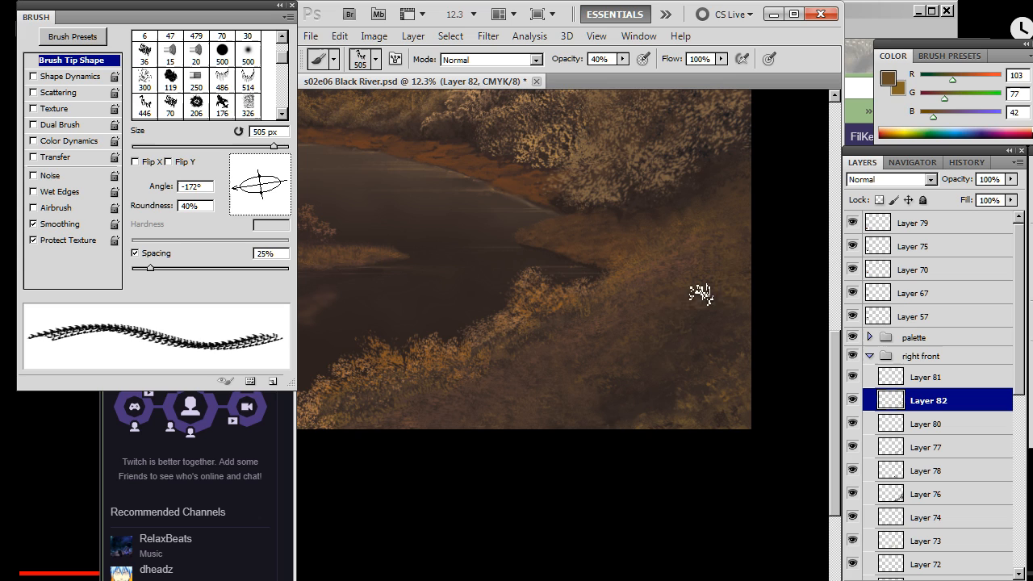
{"action": "key", "text": "r"}
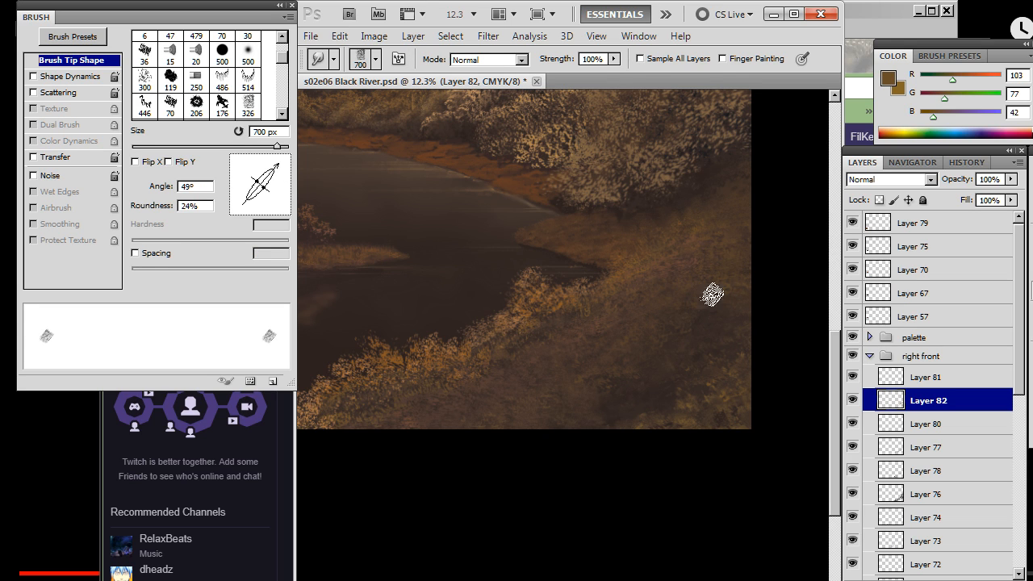
{"action": "key", "text": "b"}
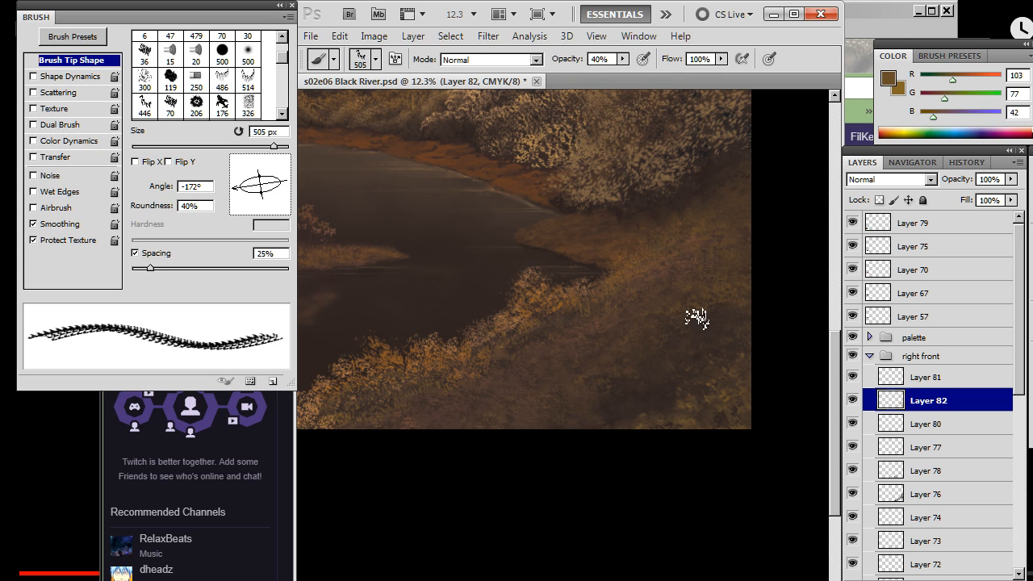
{"action": "key", "text": "r"}
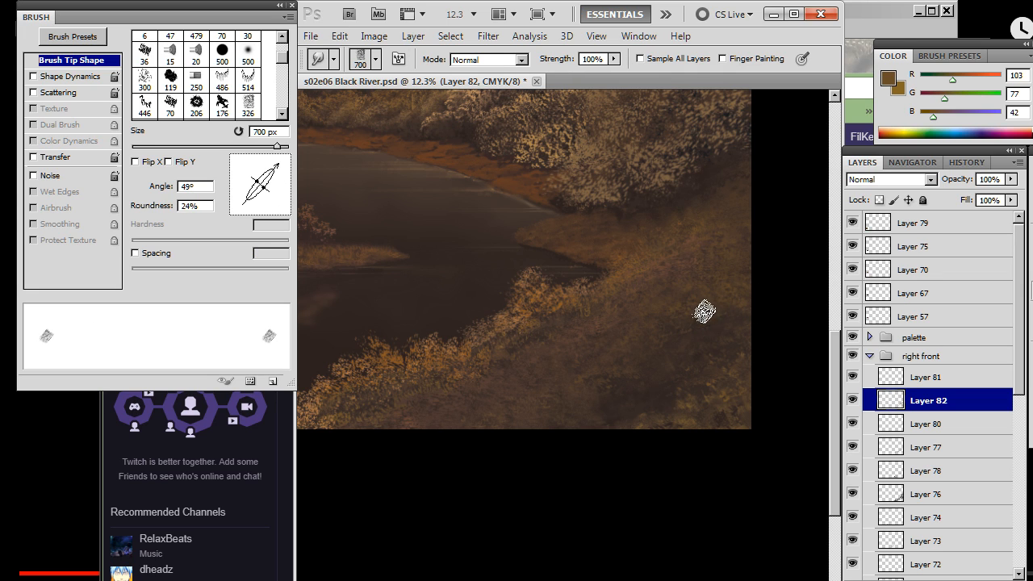
Thin the new grass near the canvas's right edge with the 300 px Eraser, softening the remaining strokes with the 700 px Smudge tip
{"action": "key", "text": "e"}
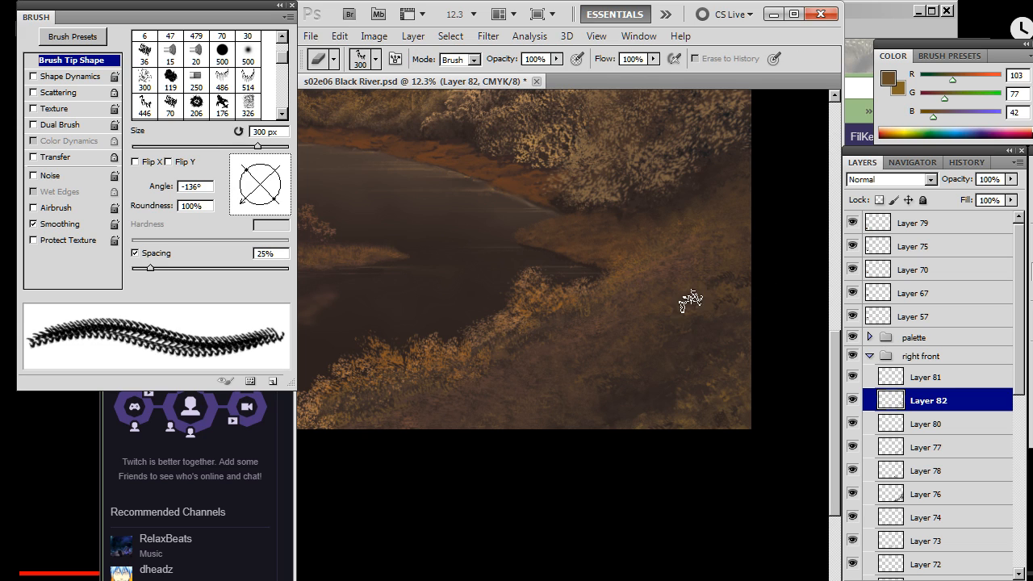
{"action": "key", "text": "r"}
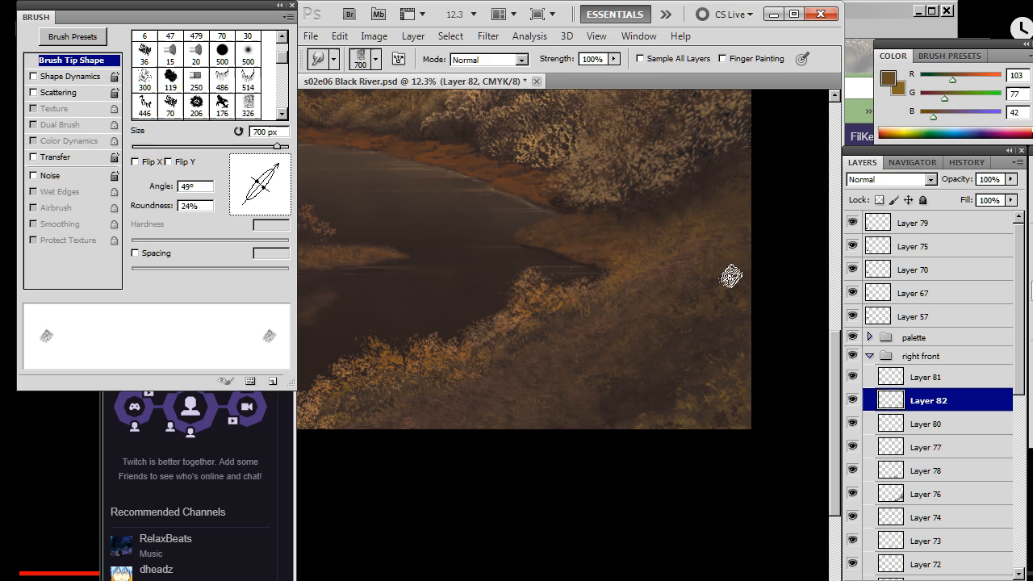
{"action": "key", "text": "e"}
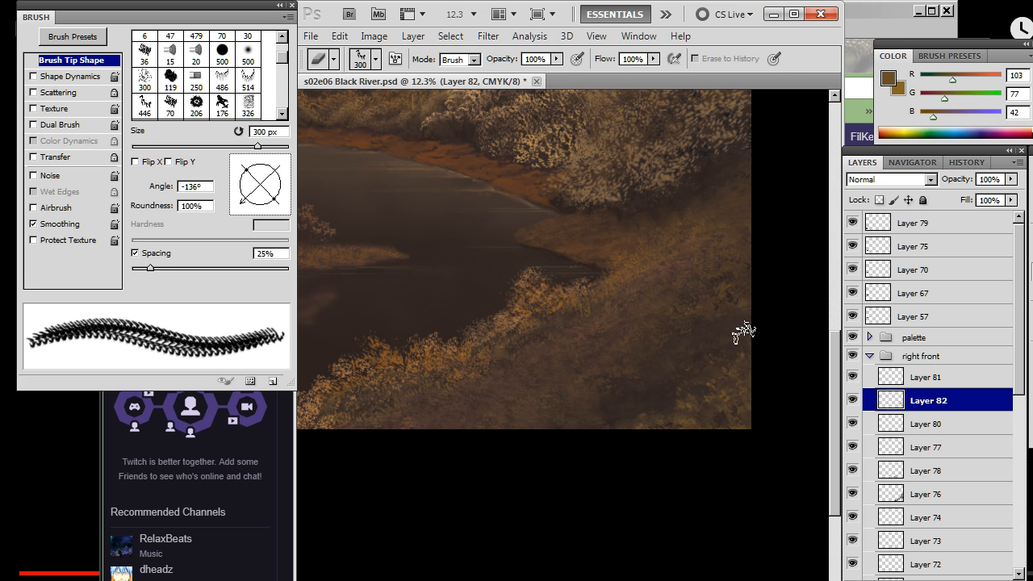
{"action": "key", "text": "b"}
{"action": "key", "text": "s"}
{"action": "key", "text": "r"}
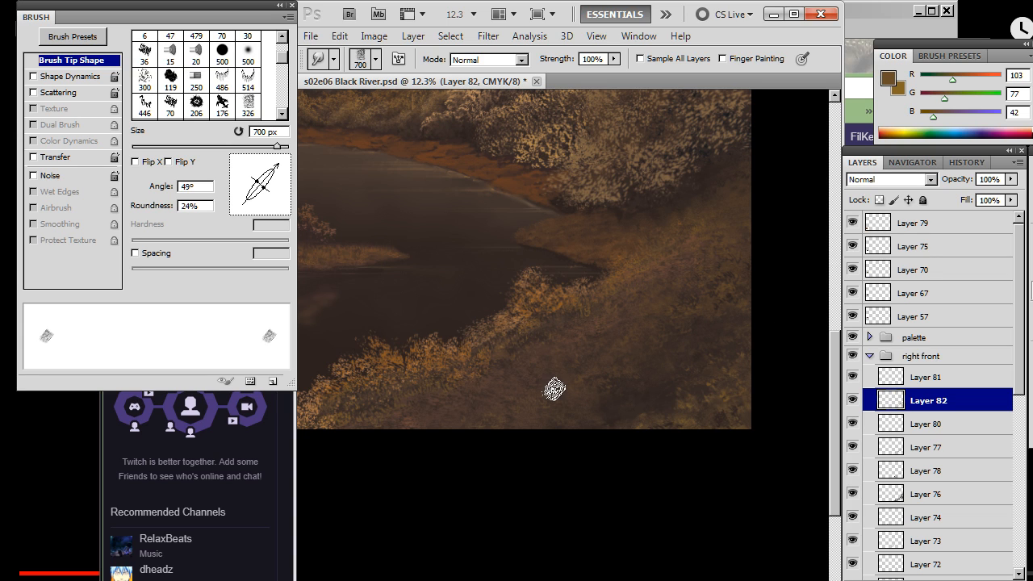
Sample olive RGB 130, 103, 45, set the Brush angle to 180°, and paint and smudge lighter grass across the slope's right side
{"action": "key", "text": "b"}
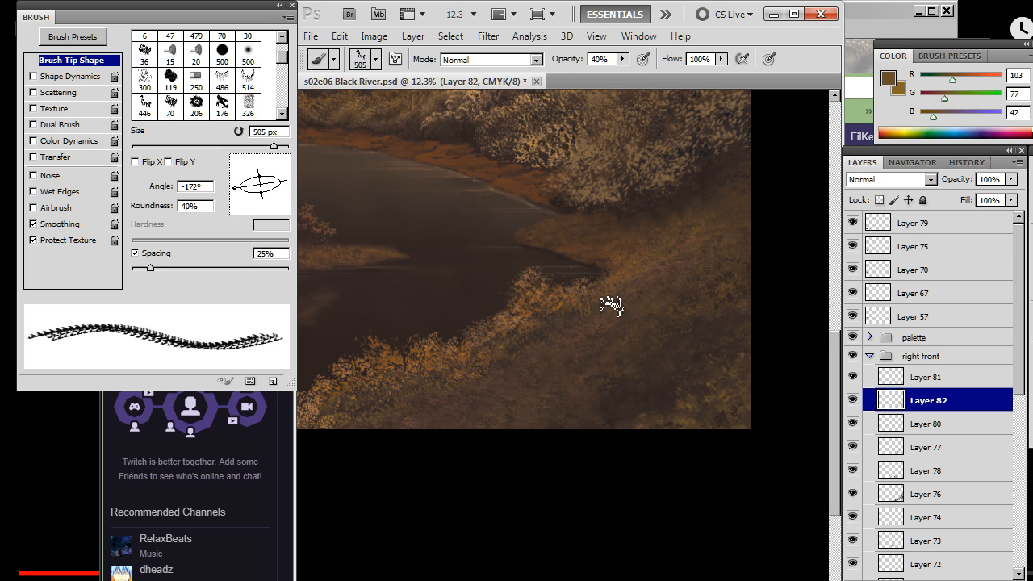
{"action": "left_click", "coordinate": [560, 257], "text": "alt"}
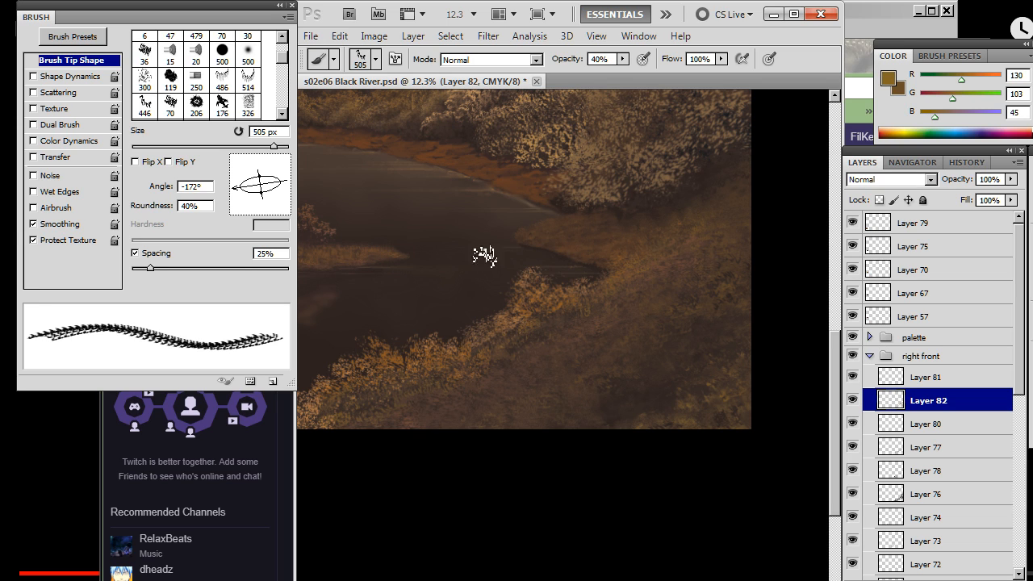
{"action": "left_click_drag", "start_coordinate": [247, 194], "coordinate": [237, 190]}
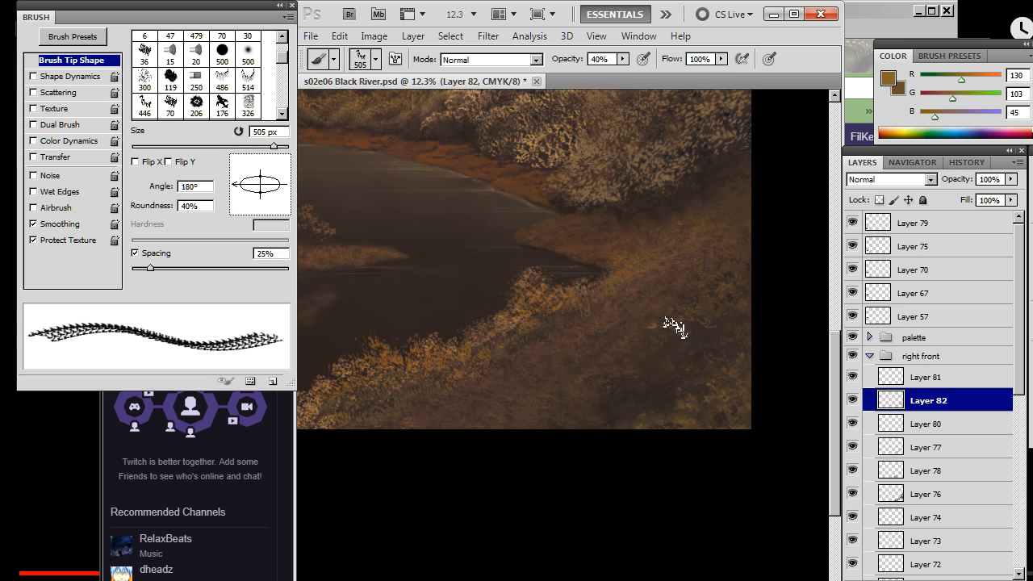
{"action": "key", "text": "r"}
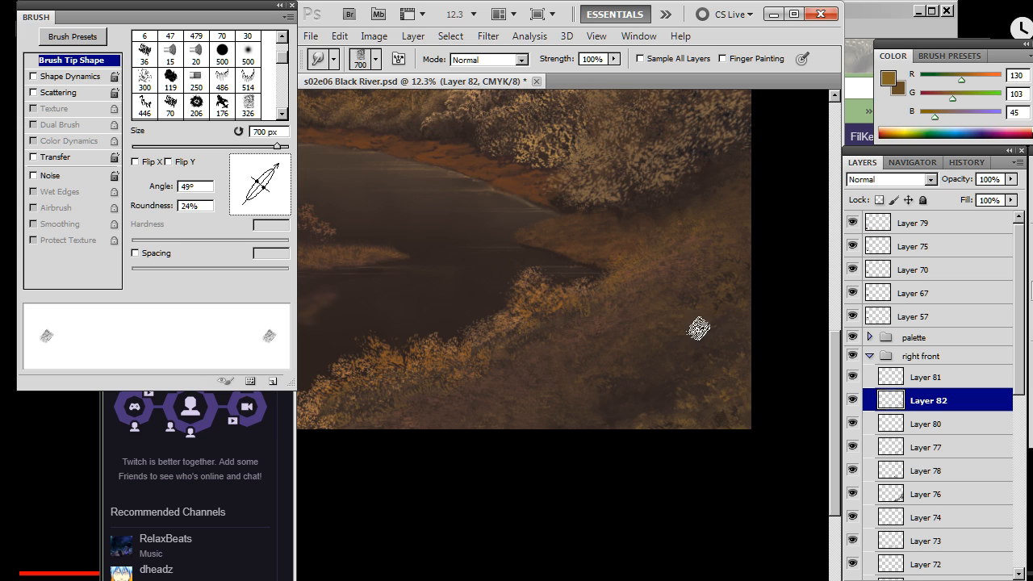
{"action": "key", "text": "b"}
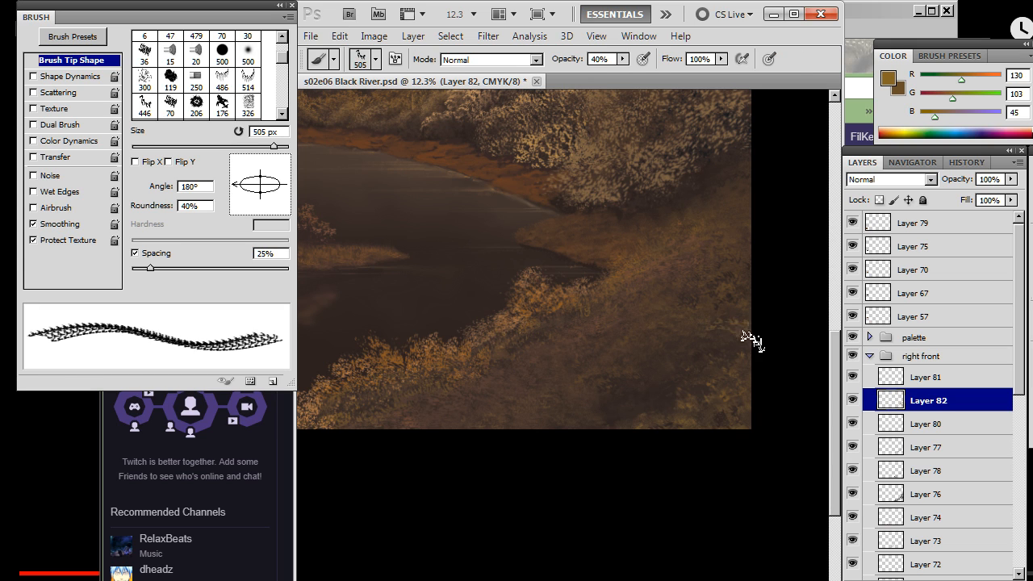
{"action": "key", "text": "r"}
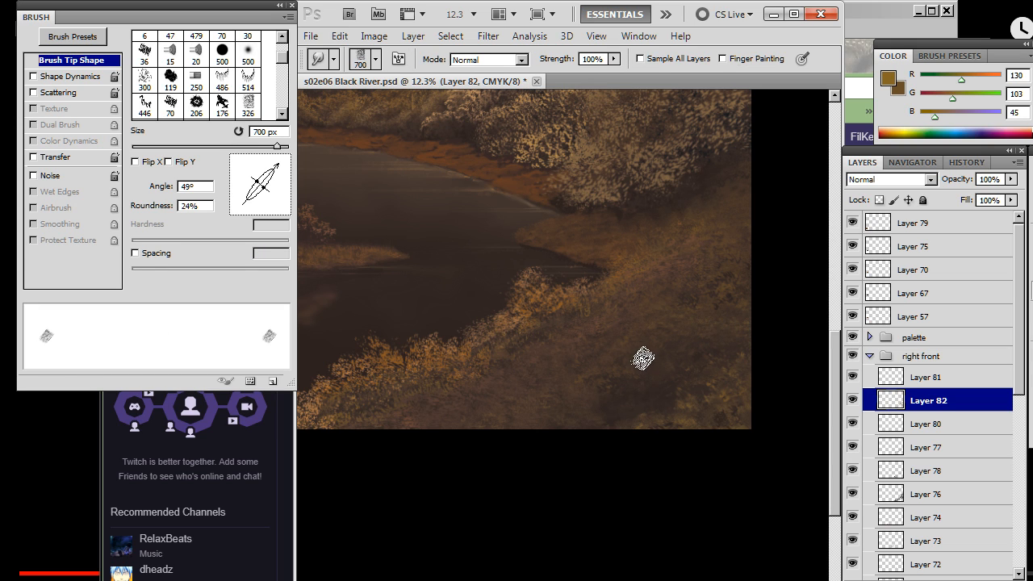
Extend the olive grass down through the middle slope toward the canvas's bottom edge, alternating 505 px Brush and 700 px Smudge strokes
{"action": "key", "text": "b"}
{"action": "key", "text": "r"}
{"action": "key", "text": "b"}
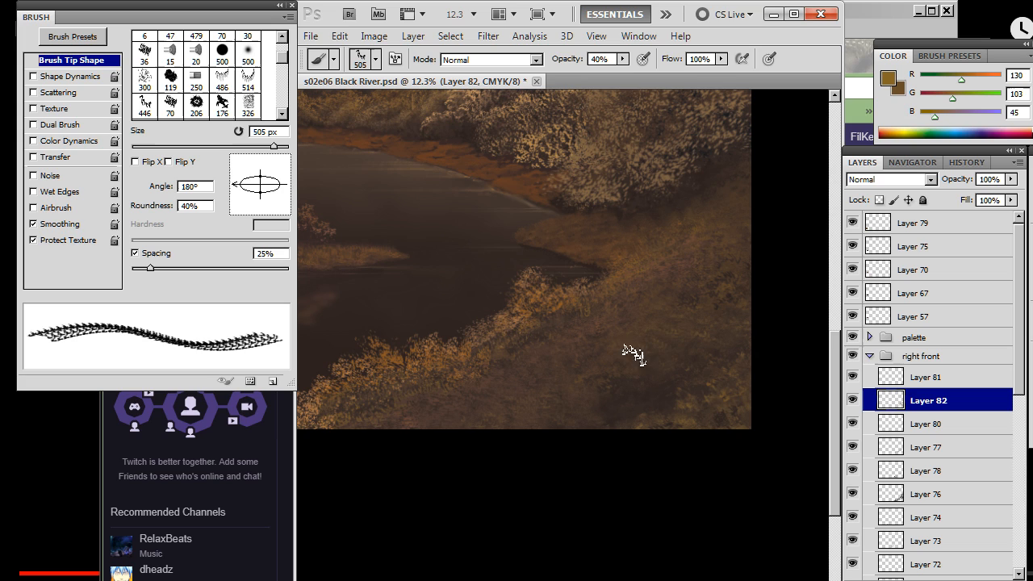
{"action": "key", "text": "r"}
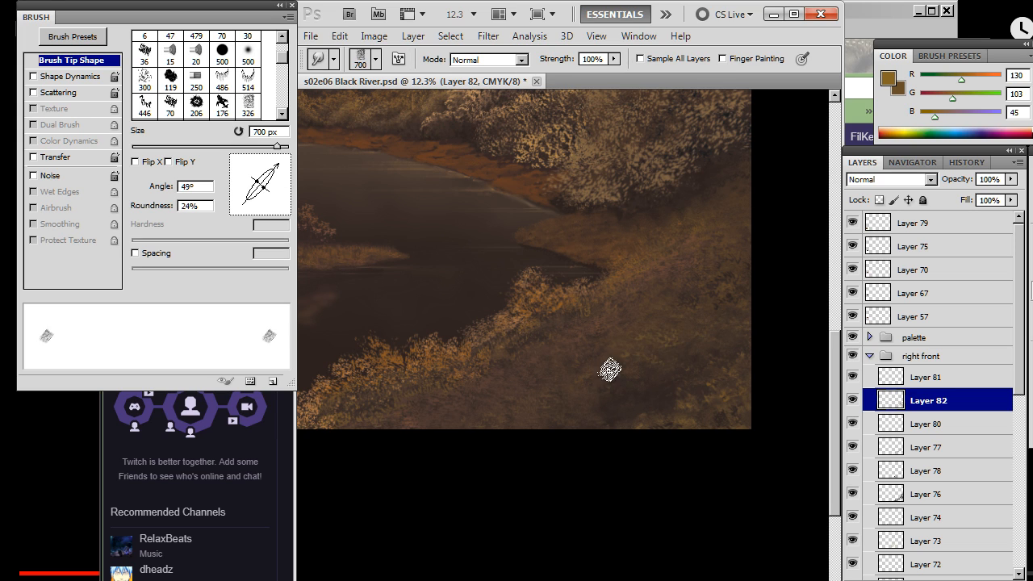
{"action": "key", "text": "b"}
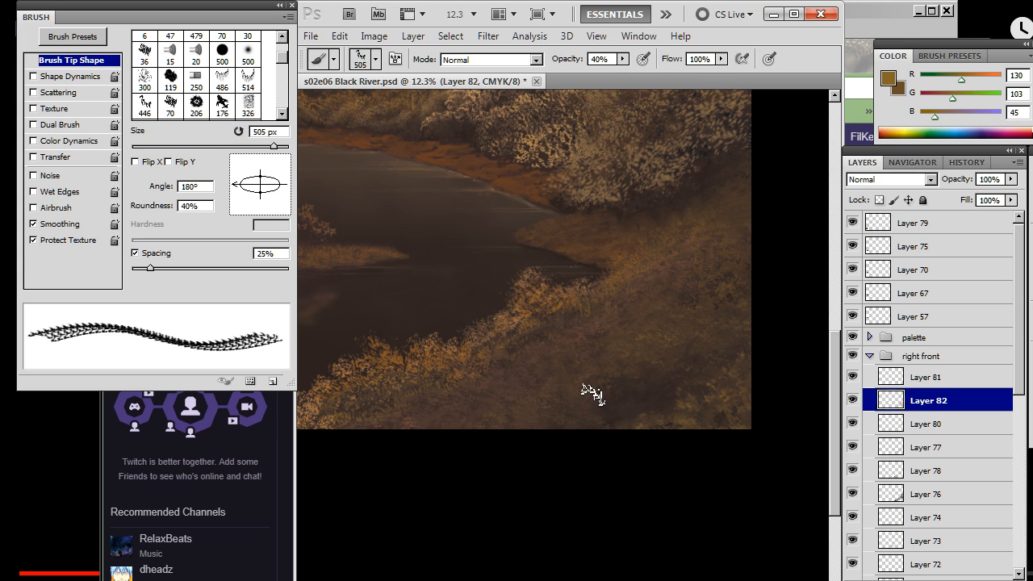
{"action": "key", "text": "r"}
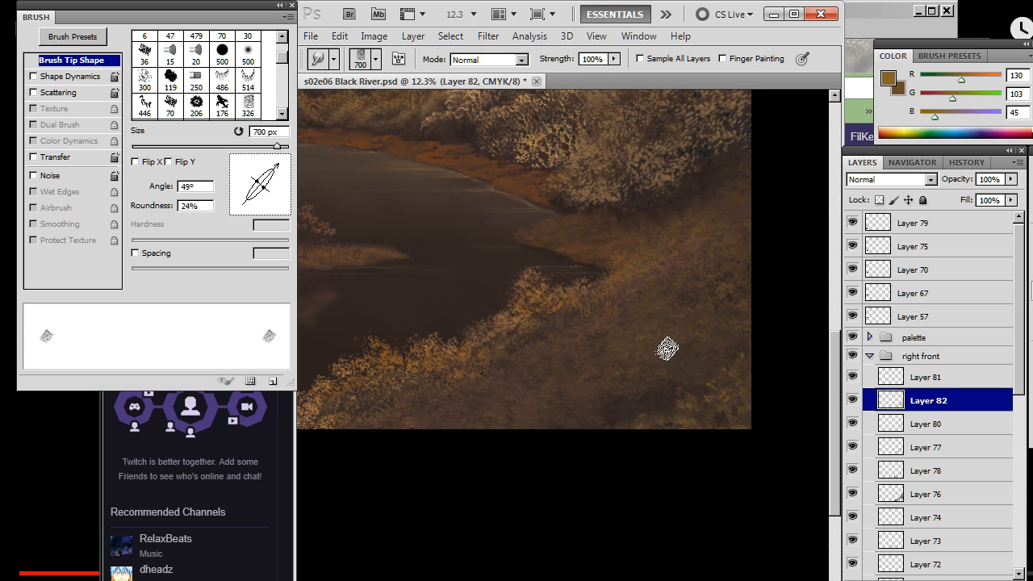
{"action": "key", "text": "b"}
{"action": "key", "text": "r"}
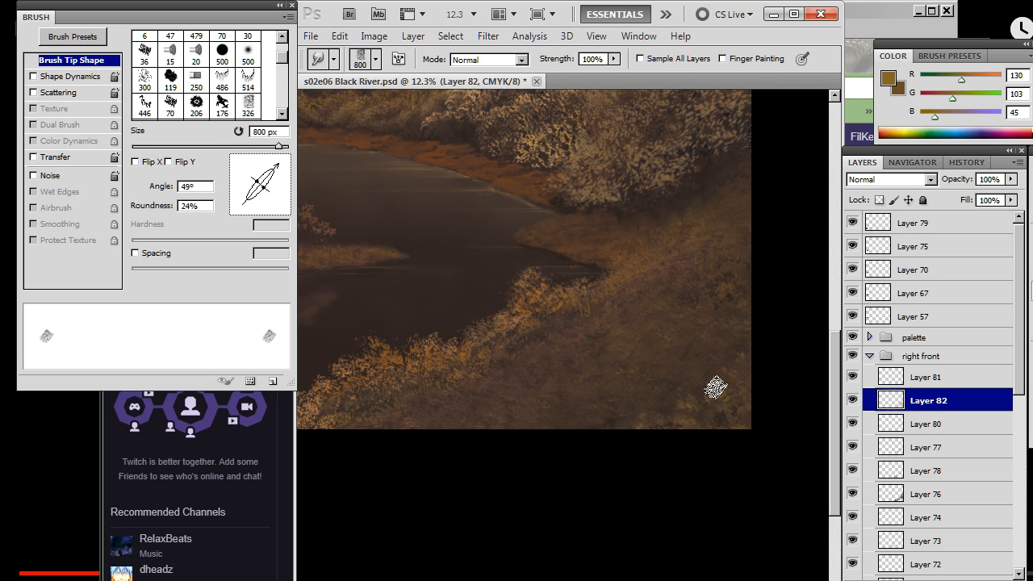
Enlarge the Smudge tip to 900 px, select Layer 81, and soften the lower-right grass with the tip increased to 1100 px
{"action": "key", "text": "bracketright"}
{"action": "key", "text": "bracketright"}
{"action": "left_click", "coordinate": [918, 386]}
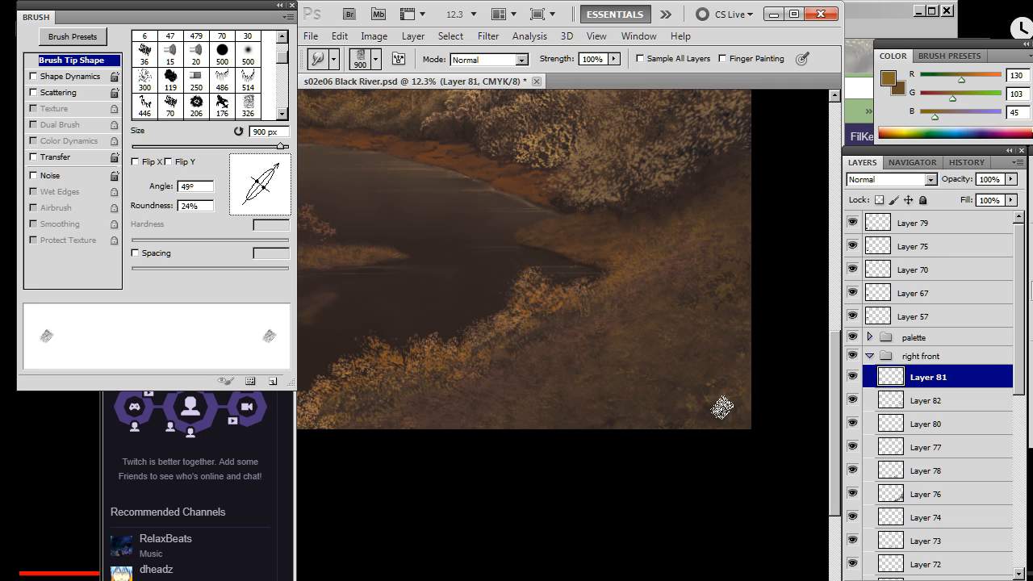
{"action": "key", "text": "bracketright"}
{"action": "key", "text": "bracketright"}
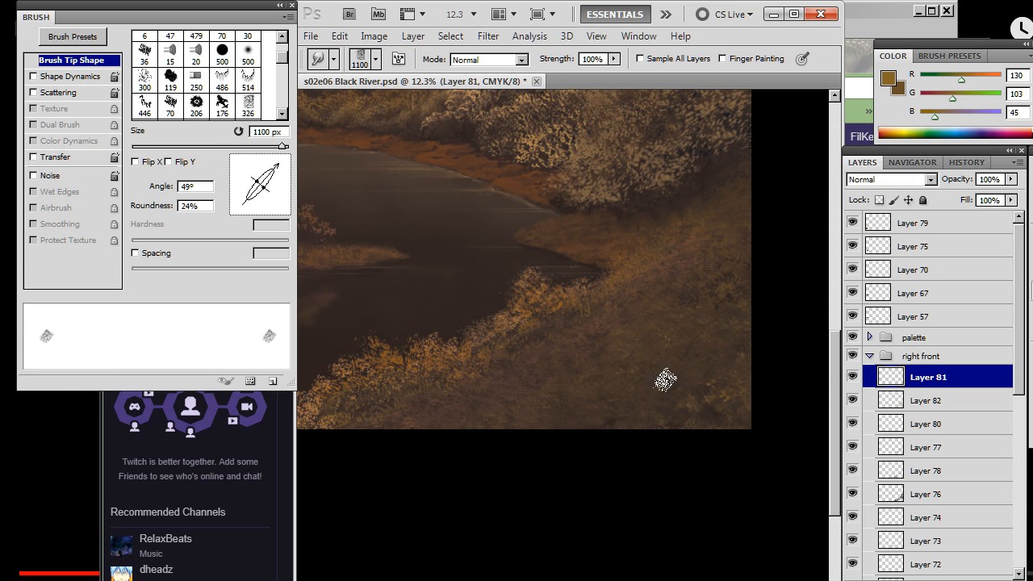
Thin and blend the lower-right grass on Layer 81, alternating the 300 px Eraser and the 1100 px Smudge tip
{"action": "key", "text": "b"}
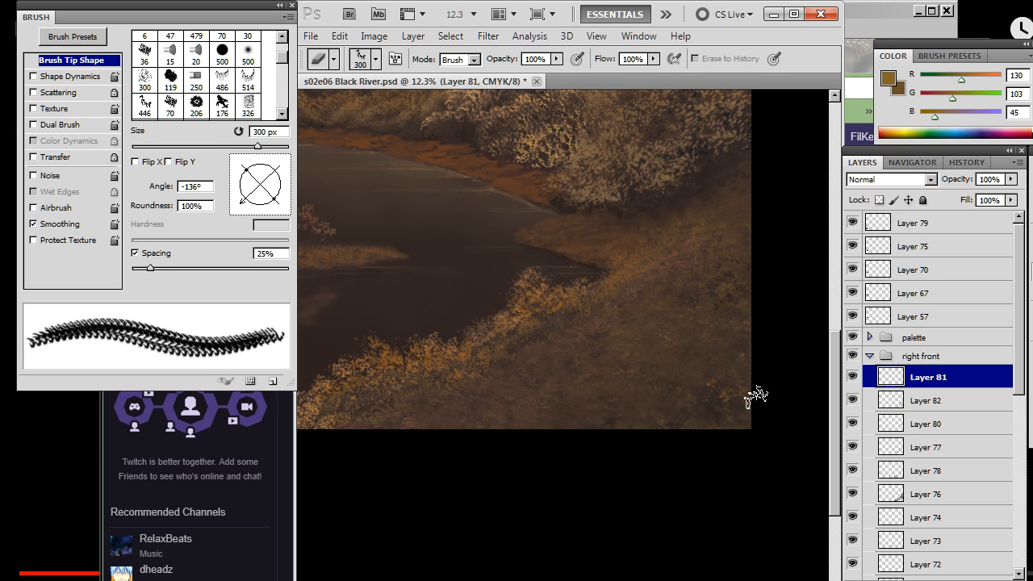
{"action": "key", "text": "r"}
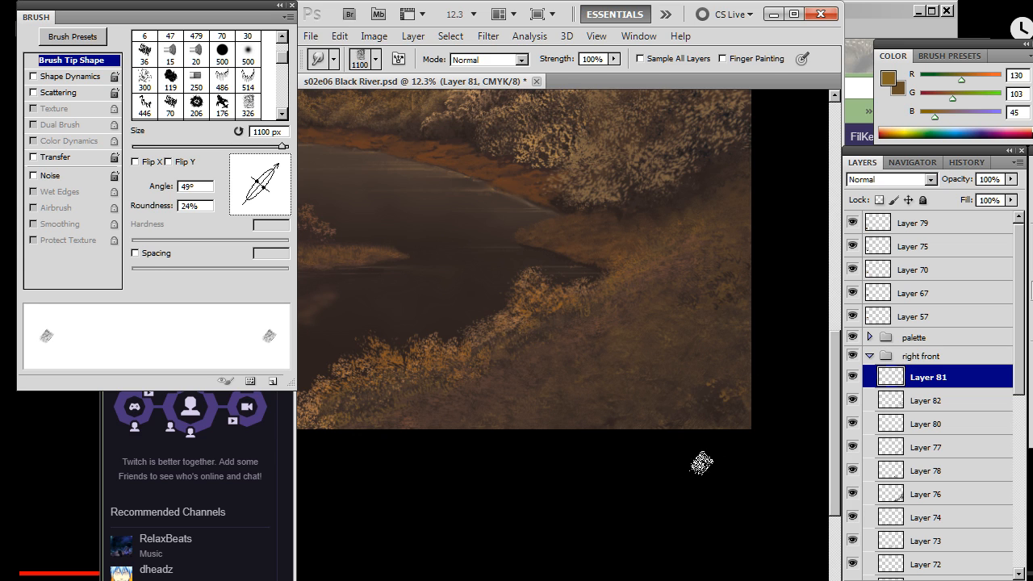
{"action": "key", "text": "e"}
Identify Layer 82's grass by toggling its visibility, smudge and erase it near the lower-right corner, and return to Layer 81
{"action": "left_click", "coordinate": [857, 401]}
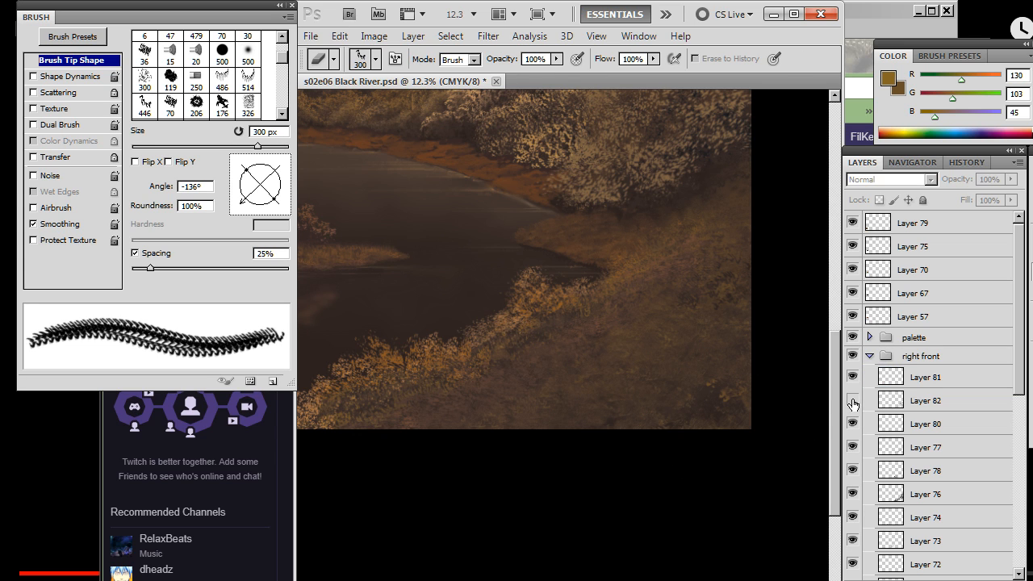
{"action": "left_click", "coordinate": [852, 400]}
{"action": "left_click", "coordinate": [852, 399]}
{"action": "key", "text": "r"}
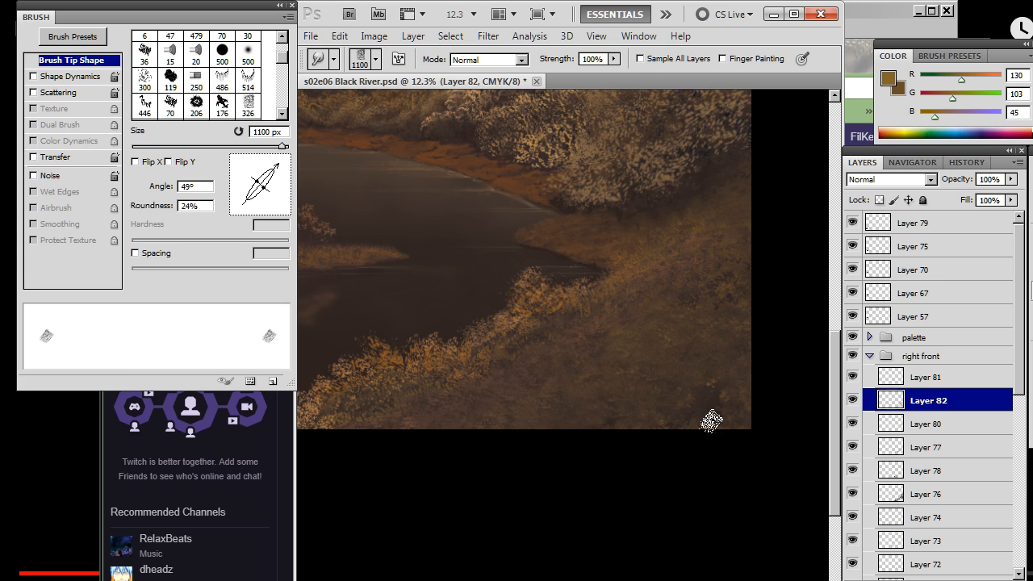
{"action": "key", "text": "e"}
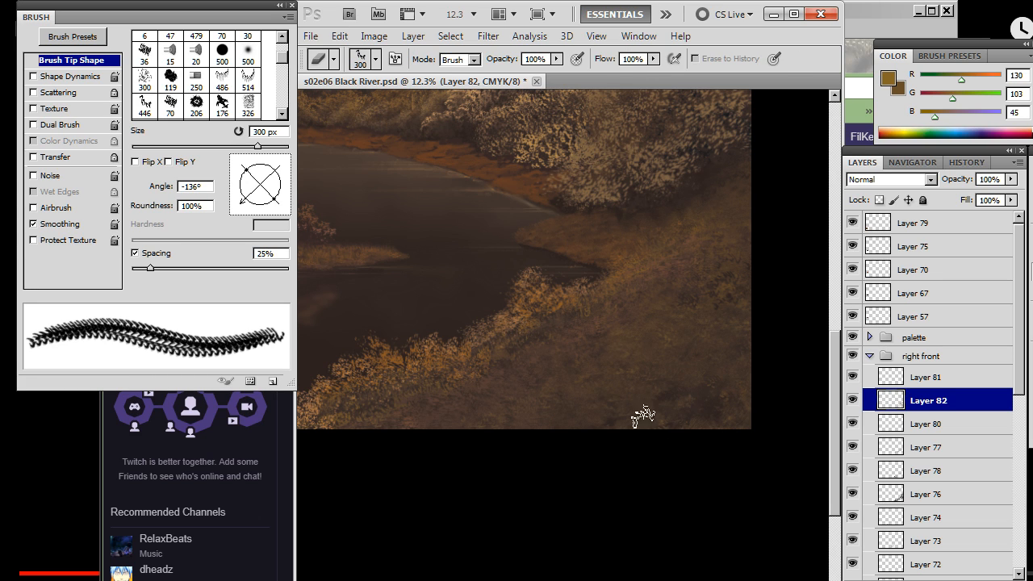
{"action": "key", "text": "r"}
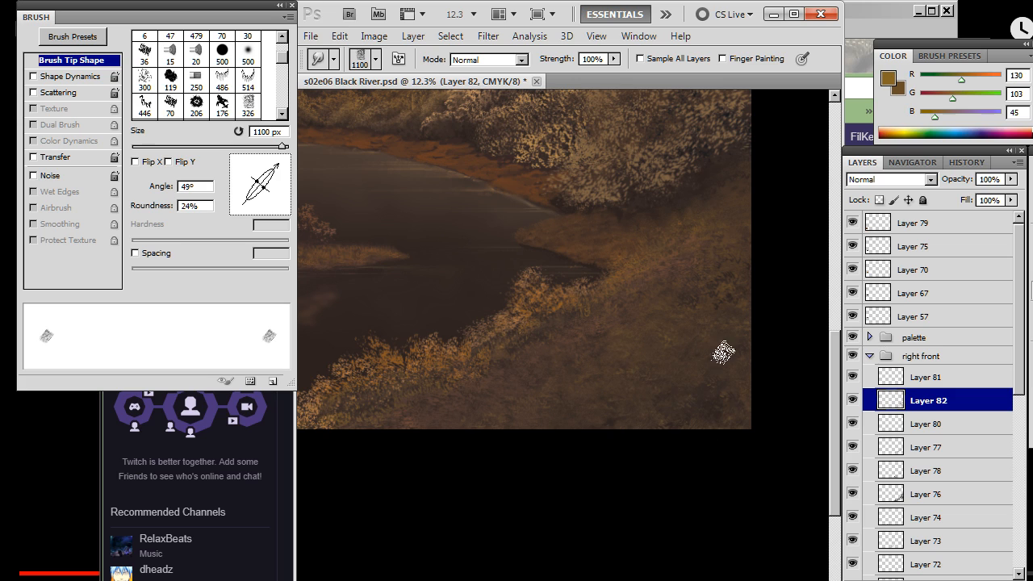
{"action": "key", "text": "e"}
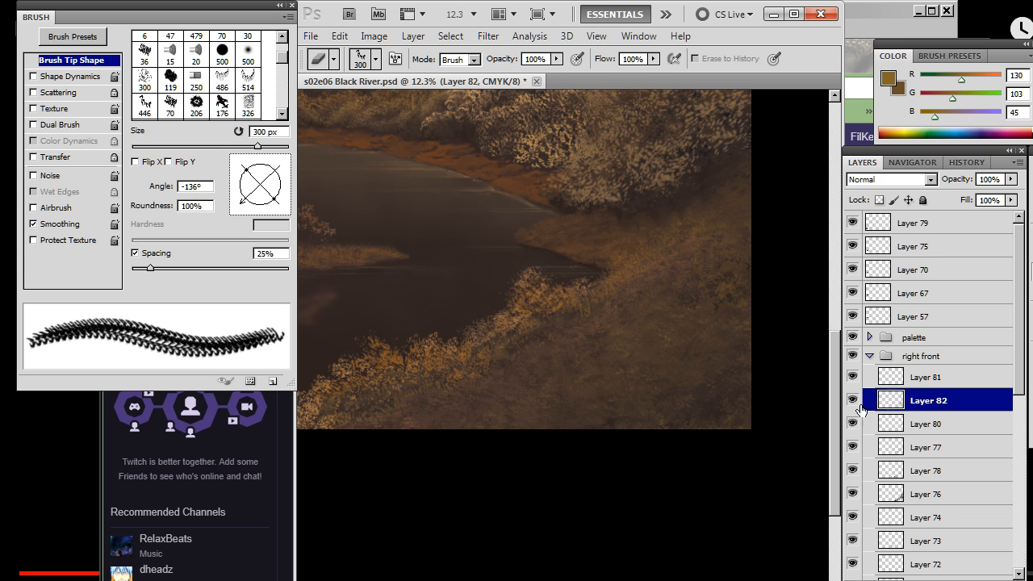
{"action": "left_click", "coordinate": [911, 379]}
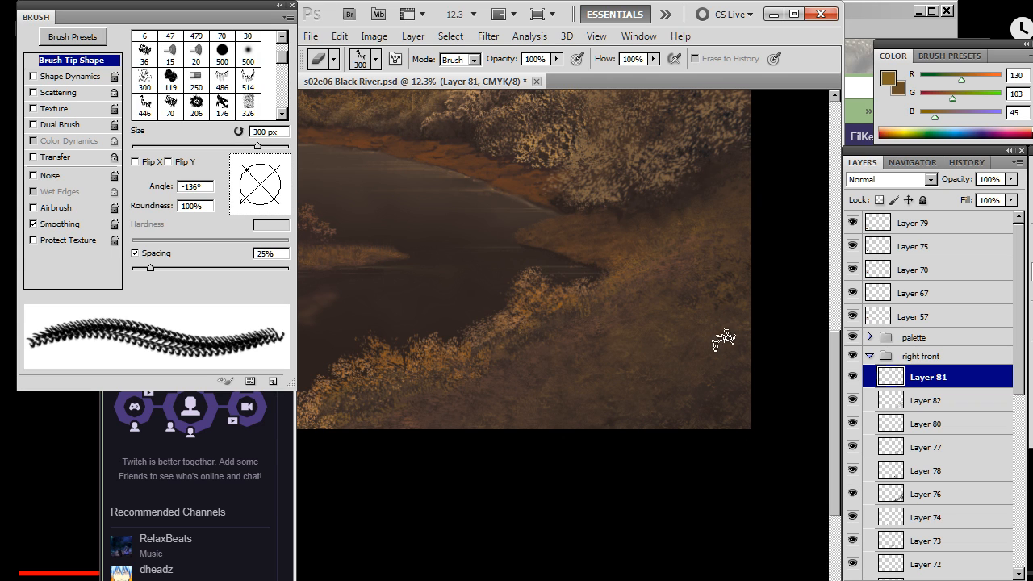
Zoom out to the whole painting and switch to the Black River video in the browser to compare the two
{"action": "key", "text": "z"}
{"action": "left_click_drag", "start_coordinate": [680, 414], "coordinate": [593, 419]}
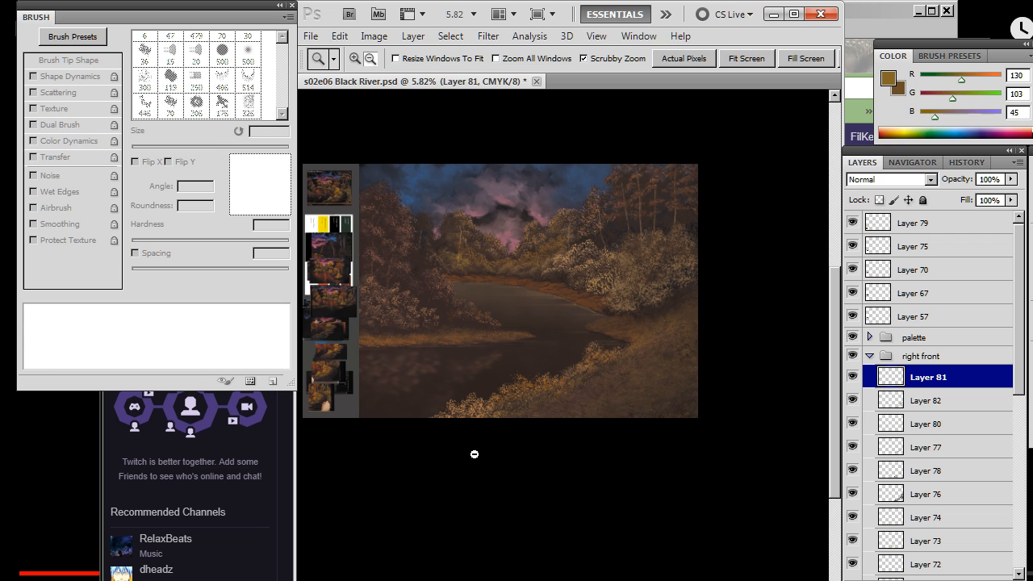
{"action": "key", "text": "alt+Tab"}
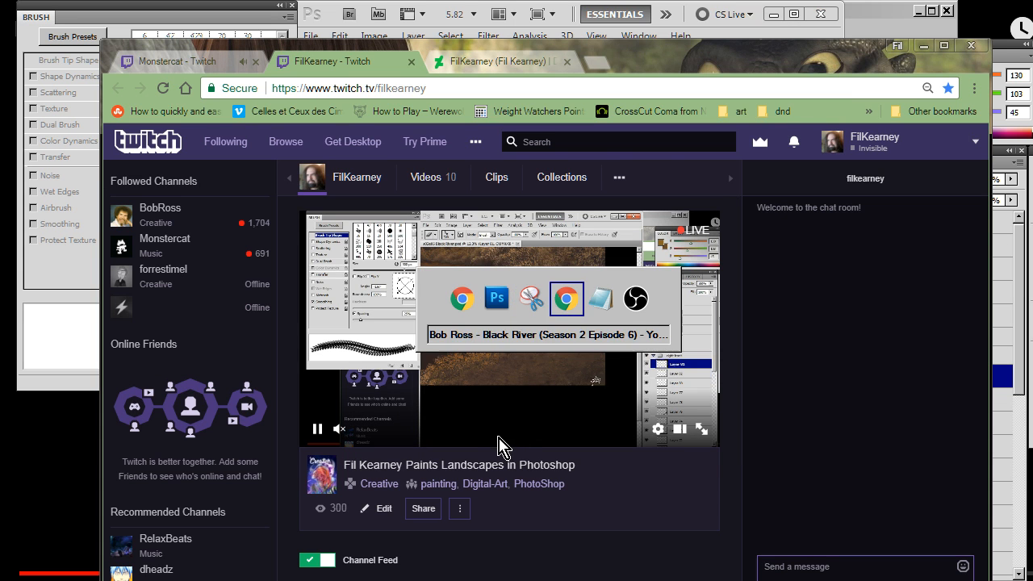
{"action": "key", "text": "alt+Tab"}
{"action": "left_click", "coordinate": [560, 330]}
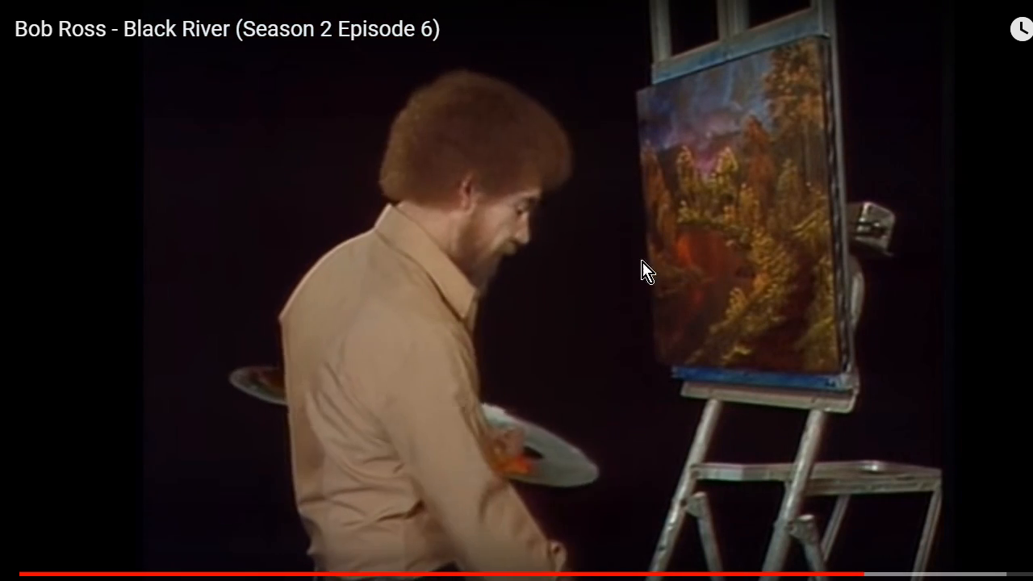
{"action": "key", "text": "alt+Tab"}
{"action": "key", "text": "alt+Tab"}
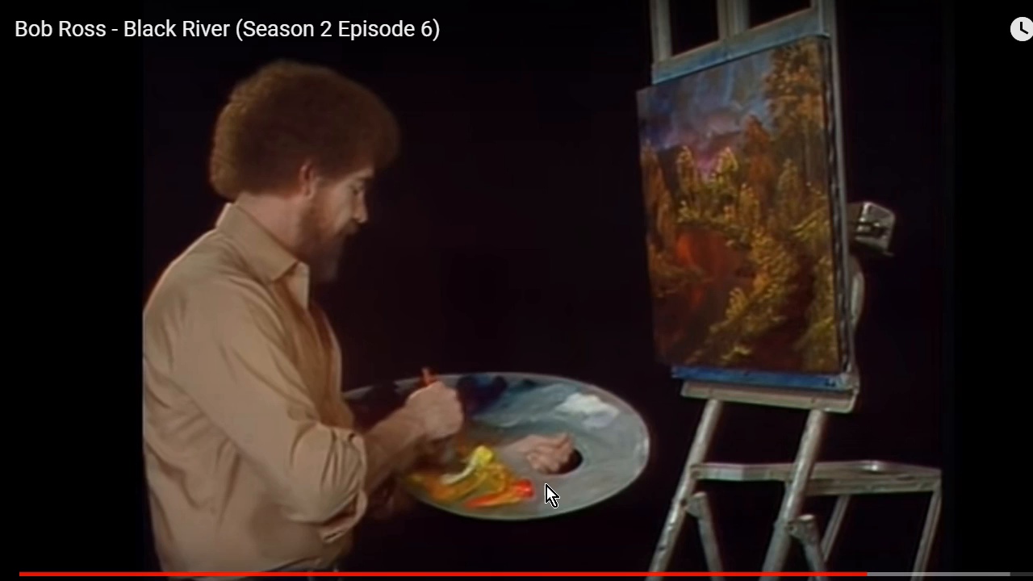
{"action": "key", "text": "alt+Tab"}
{"action": "key", "text": "alt+Tab"}
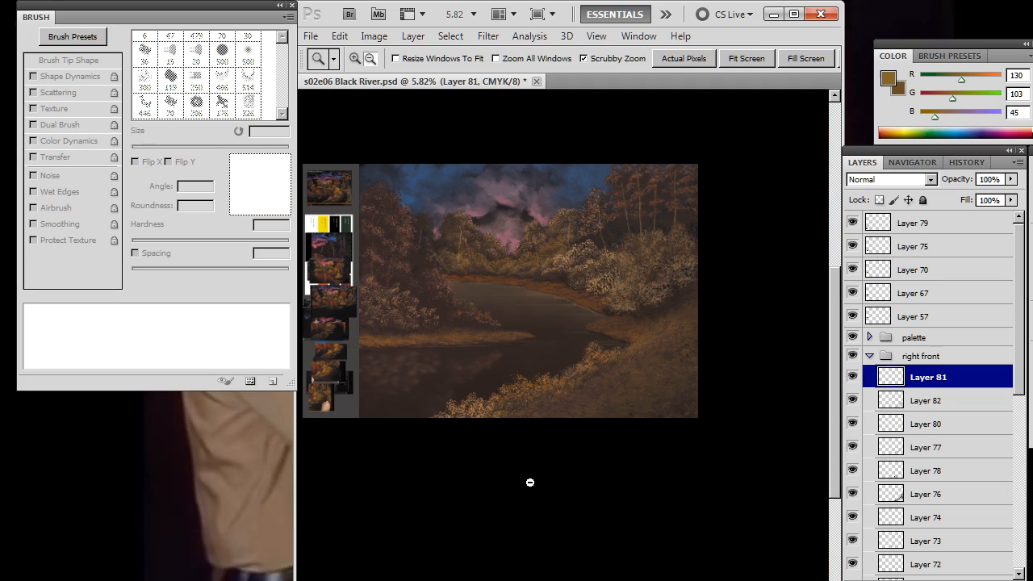
{"action": "key", "text": "alt+Tab"}
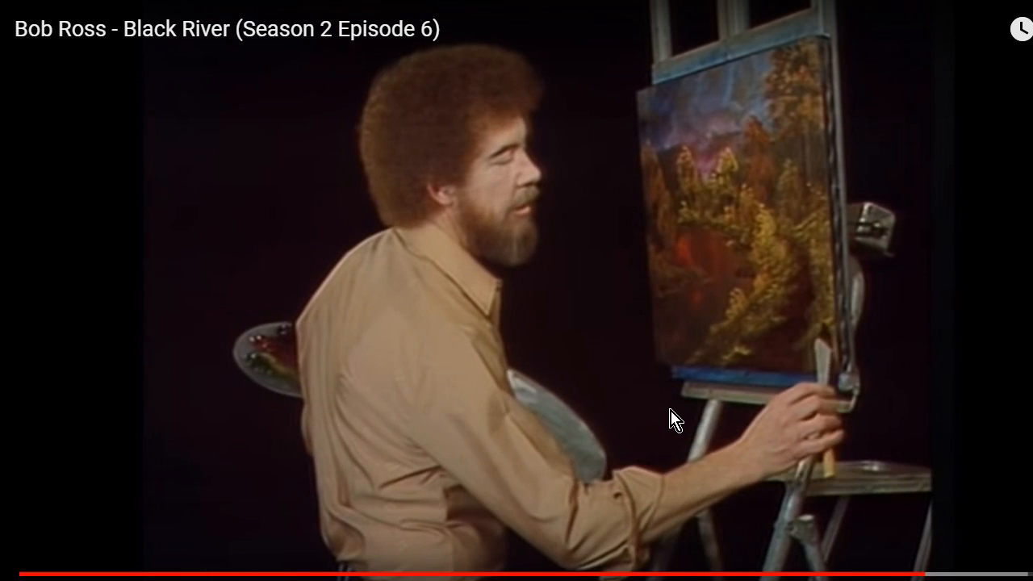
Skip ahead through the Black River video to study the right foreground bank, the path and the finished painting
{"action": "key", "text": "Right"}
{"action": "key", "text": "Right"}
{"action": "key", "text": "Right"}
{"action": "key", "text": "Right"}
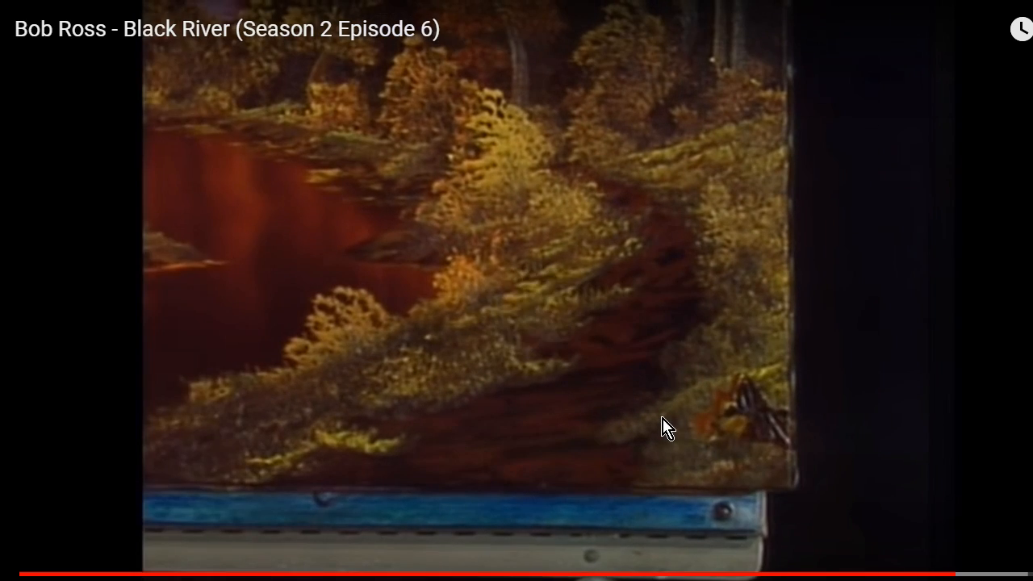
{"action": "key", "text": "Right"}
{"action": "key", "text": "Right"}
{"action": "key", "text": "Right"}
{"action": "key", "text": "Right"}
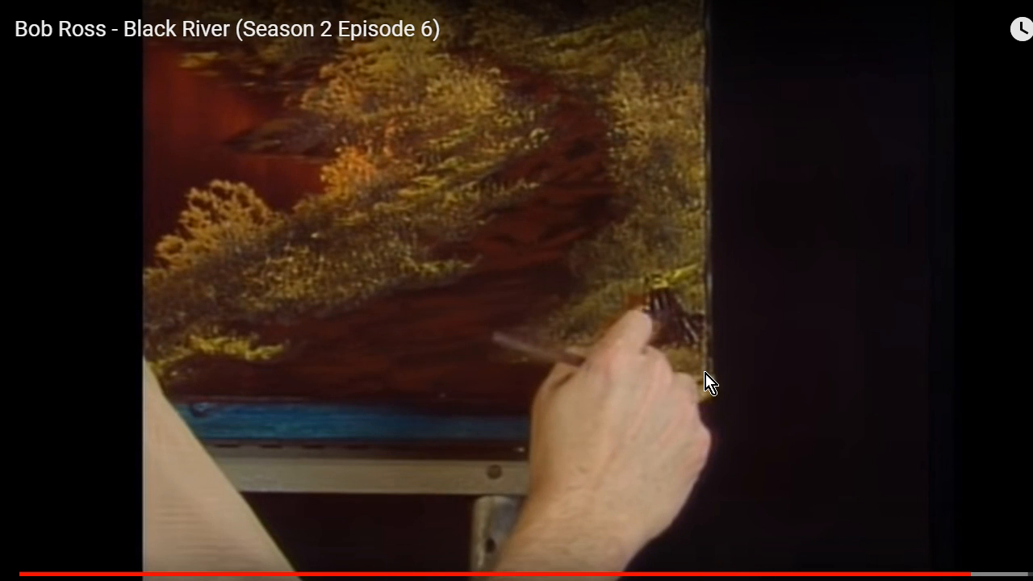
{"action": "key", "text": "space"}
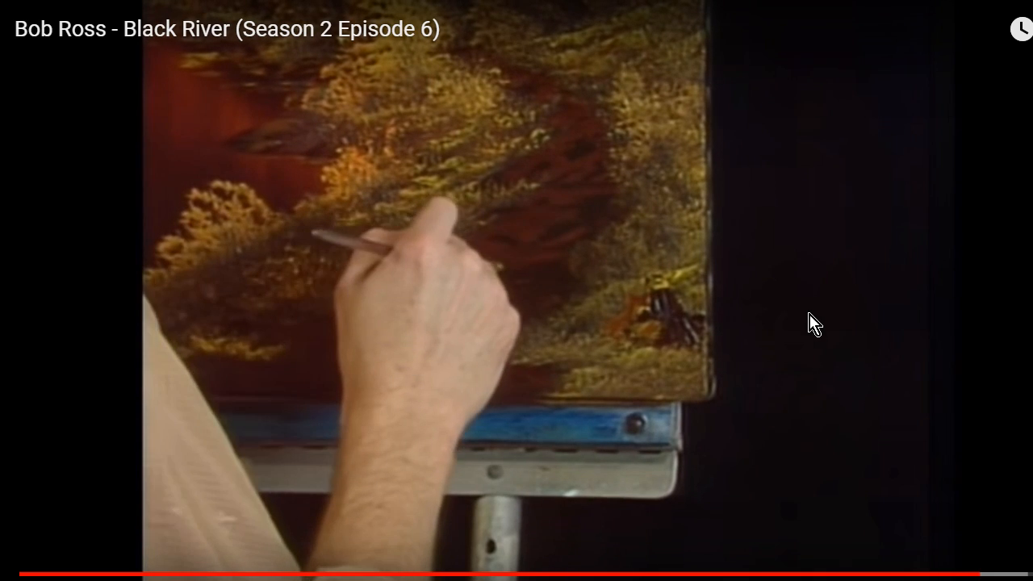
{"action": "key", "text": "Right"}
{"action": "key", "text": "Right"}
{"action": "key", "text": "Right"}
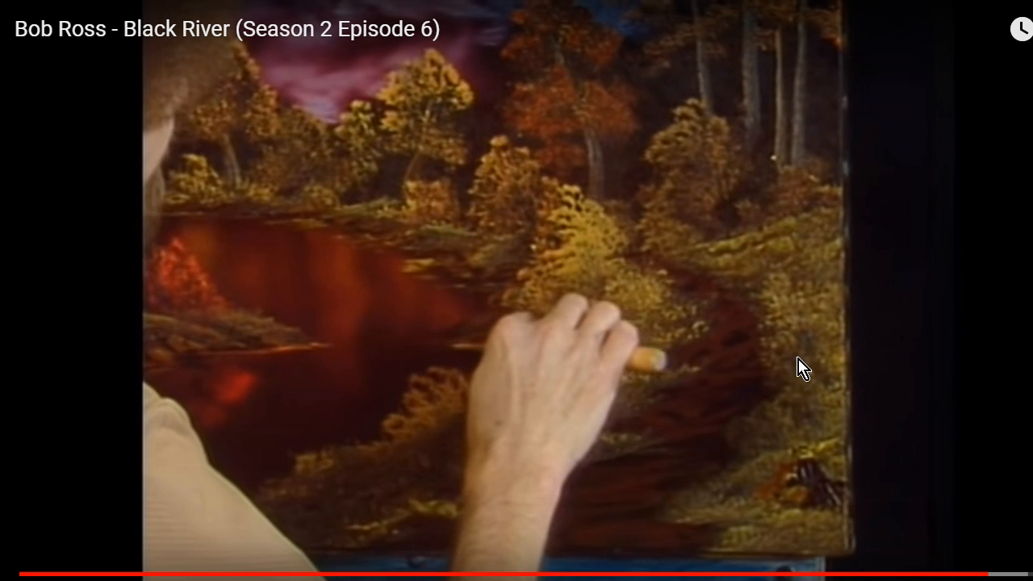
{"action": "key", "text": "Right"}
{"action": "key", "text": "Right"}
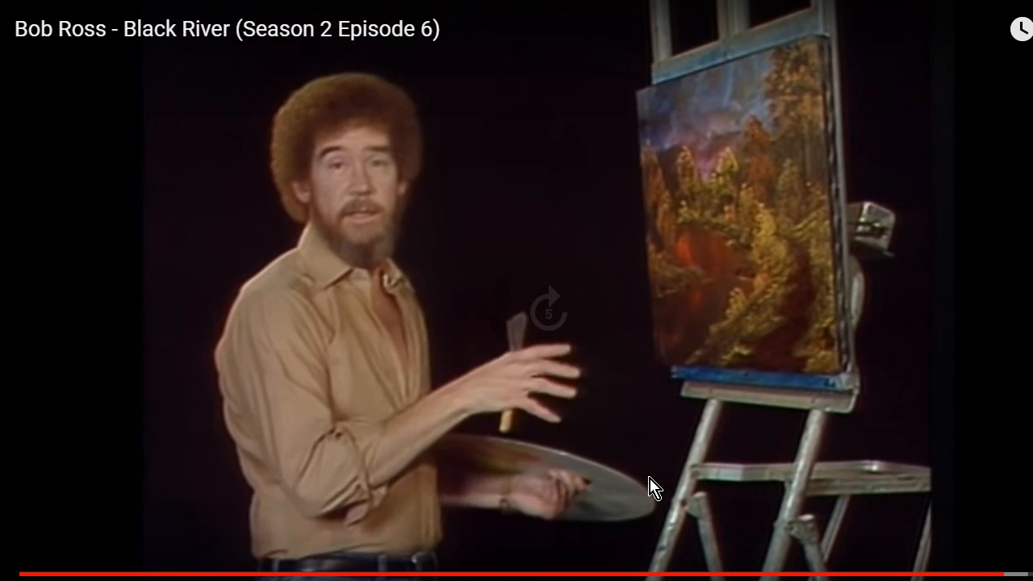
{"action": "key", "text": "Right"}
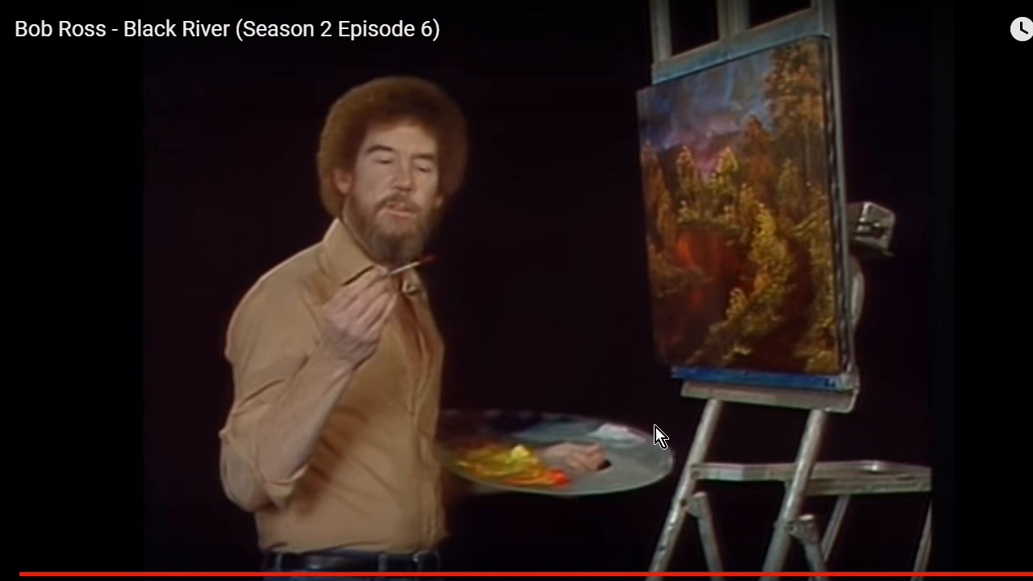
{"action": "key", "text": "Right"}
{"action": "left_click", "coordinate": [711, 385]}
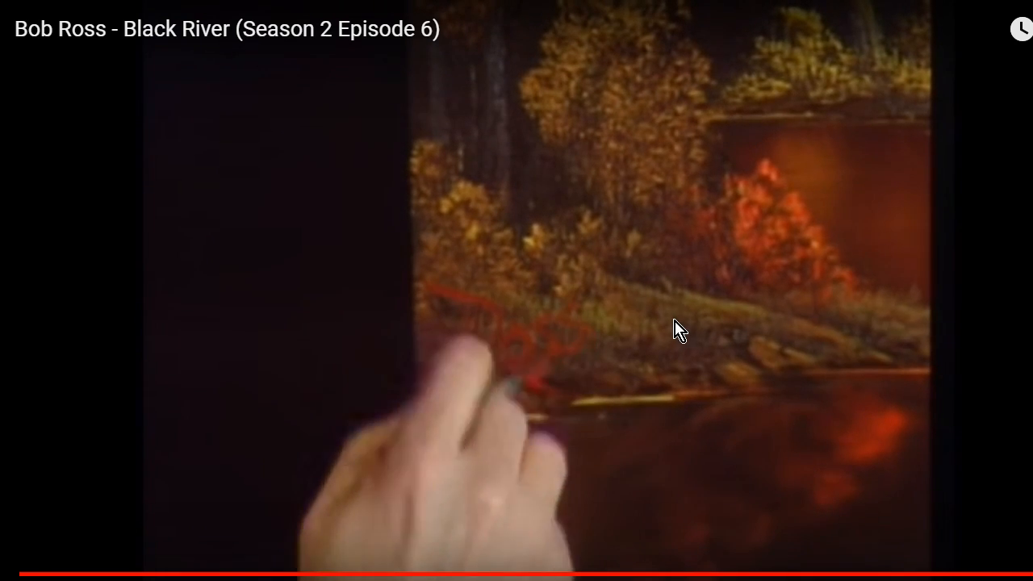
{"action": "key", "text": "Right"}
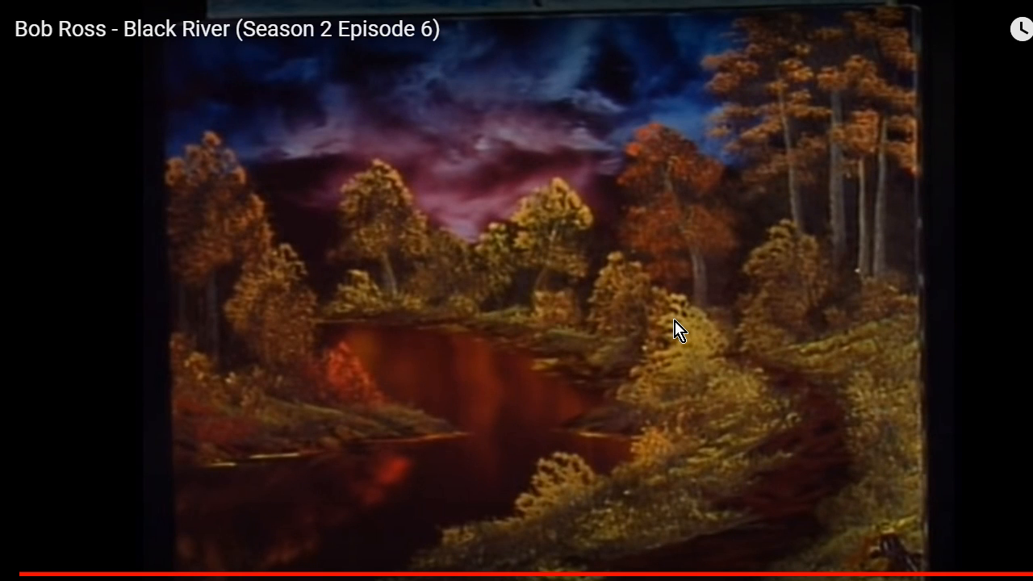
Return to Photoshop and toggle Layers 82, 80 and 77 to examine what each adds to the slope
{"action": "key", "text": "alt+Tab"}
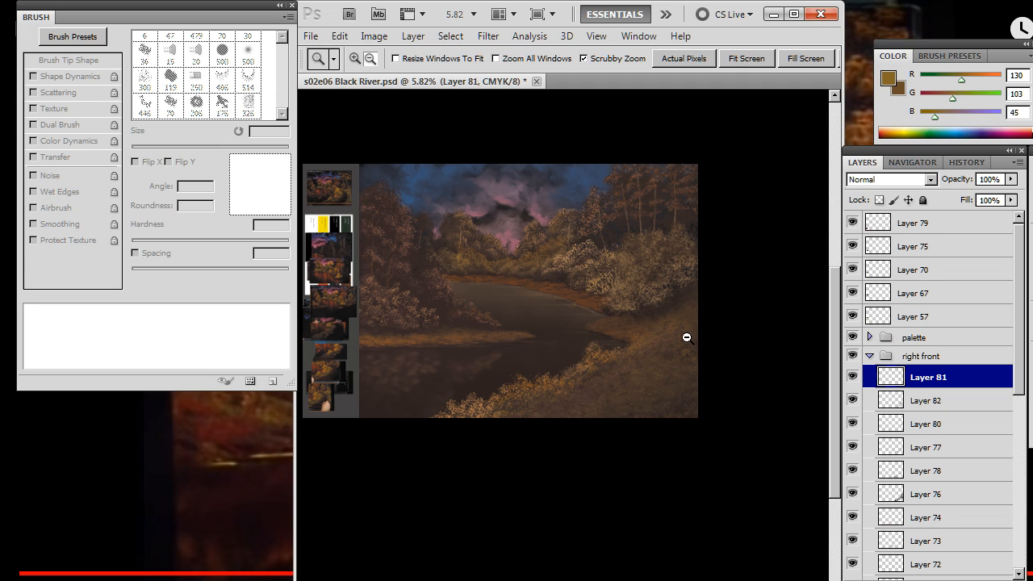
{"action": "left_click", "coordinate": [852, 399]}
{"action": "left_click", "coordinate": [852, 401]}
{"action": "left_click", "coordinate": [853, 424]}
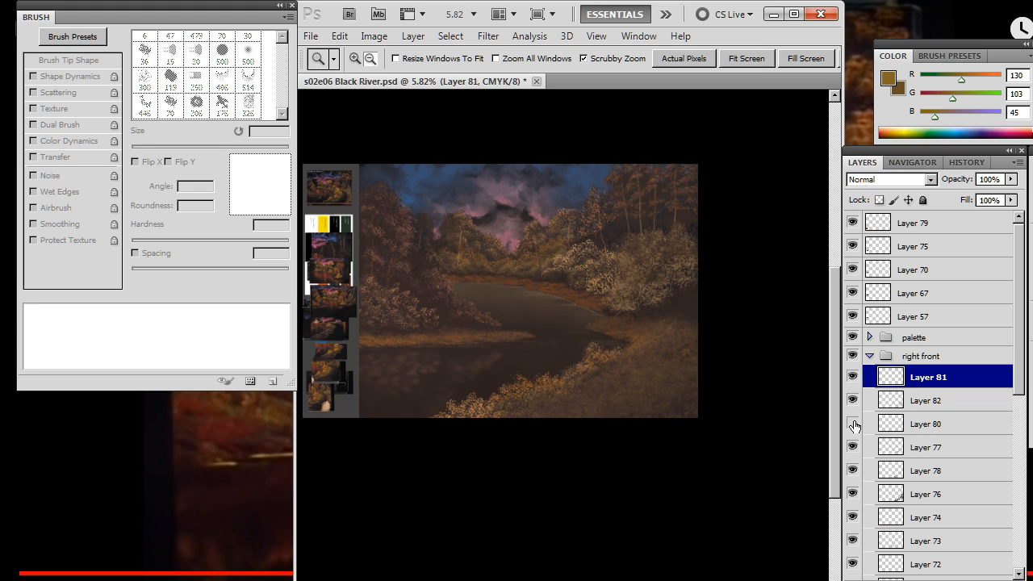
{"action": "left_click", "coordinate": [854, 425]}
{"action": "left_click", "coordinate": [853, 448]}
{"action": "left_click", "coordinate": [853, 448]}
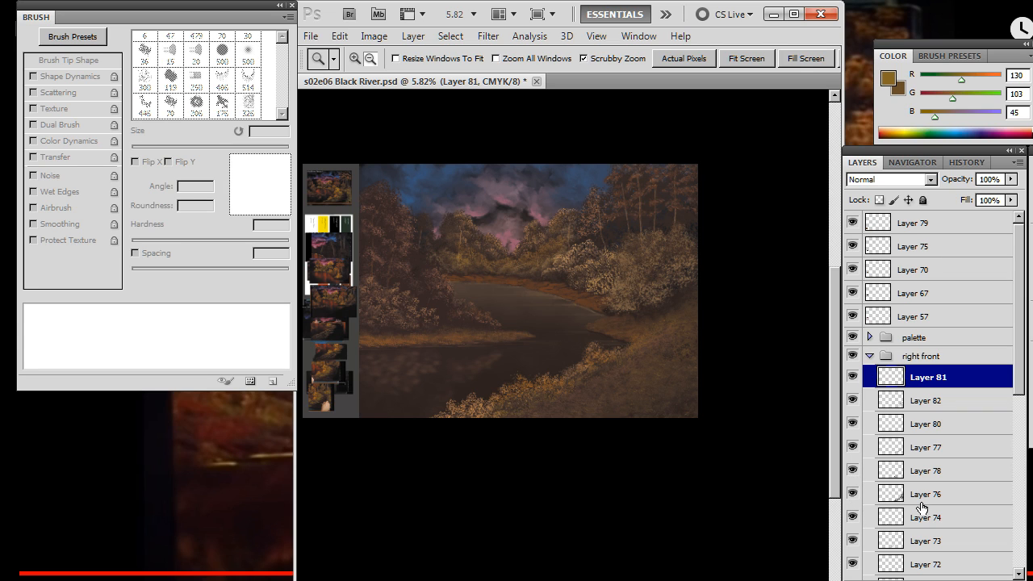
Check Layer 76's contents by toggling its visibility and move it above Layer 81 in the right front group
{"action": "left_click", "coordinate": [872, 495]}
{"action": "left_click", "coordinate": [853, 494]}
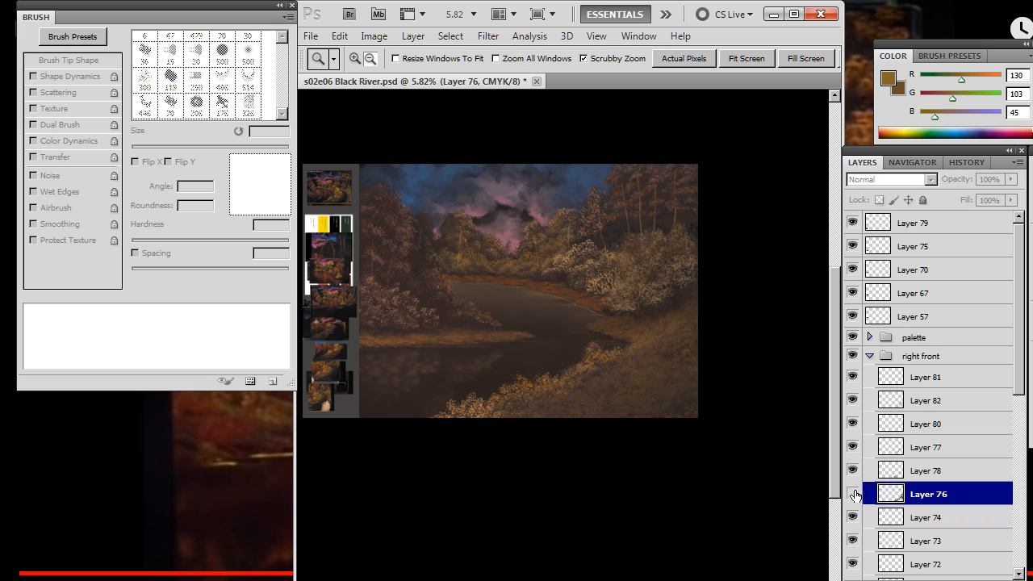
{"action": "left_click", "coordinate": [853, 494]}
{"action": "left_click_drag", "start_coordinate": [913, 501], "coordinate": [933, 391]}
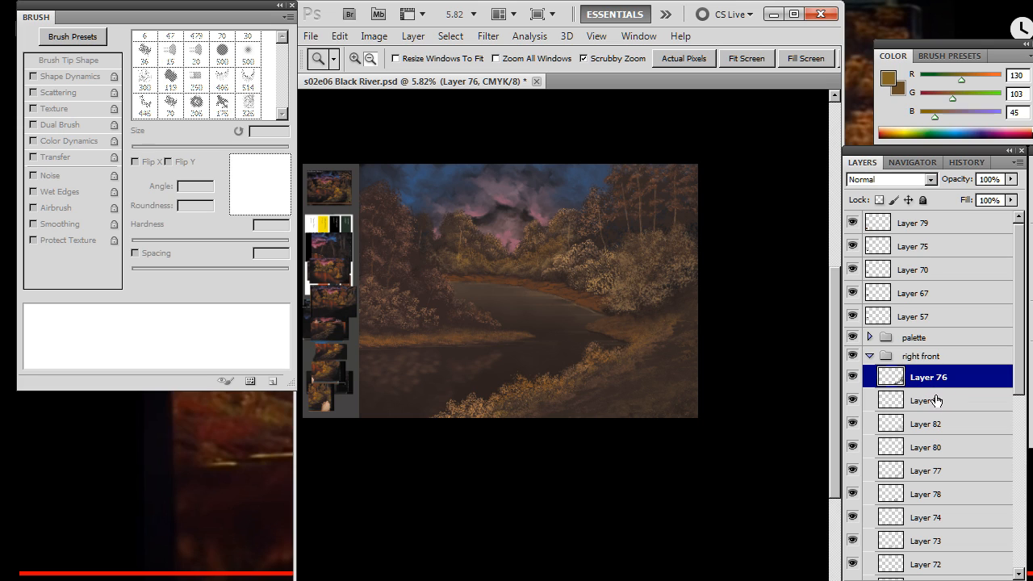
Check Layers 73, 74 and 78 by toggling them, and group Layers 81, 82, 80, 77 and 78 together
{"action": "left_click", "coordinate": [851, 541]}
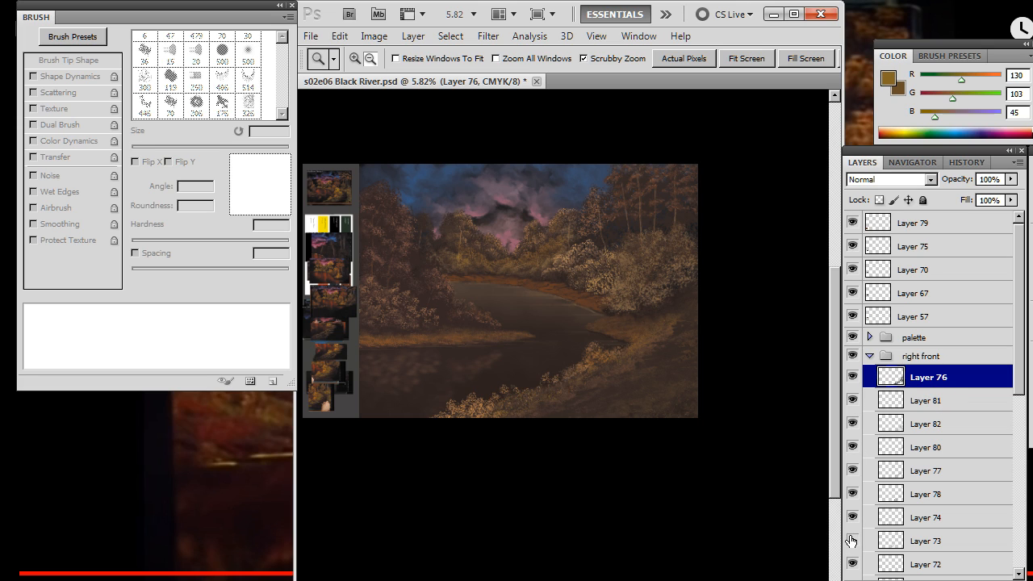
{"action": "left_click", "coordinate": [851, 541]}
{"action": "left_click", "coordinate": [853, 517]}
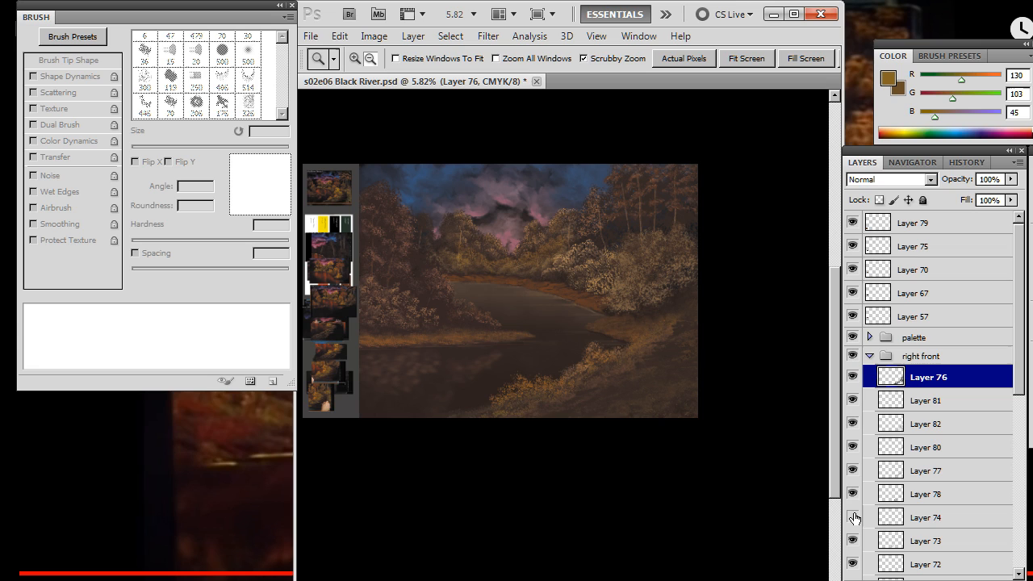
{"action": "left_click", "coordinate": [853, 518]}
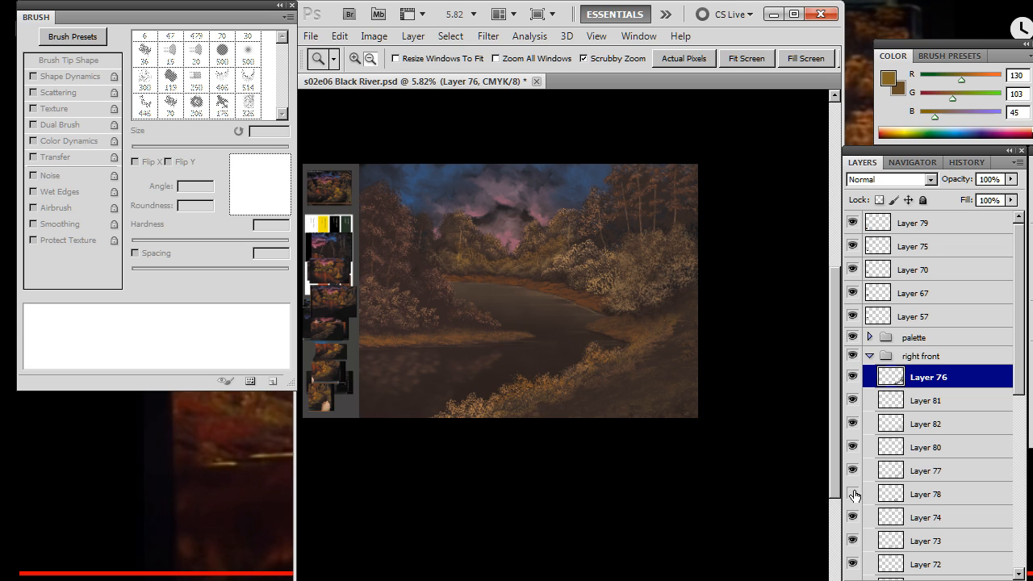
{"action": "left_click", "coordinate": [927, 494]}
{"action": "left_click", "coordinate": [946, 408], "text": "shift"}
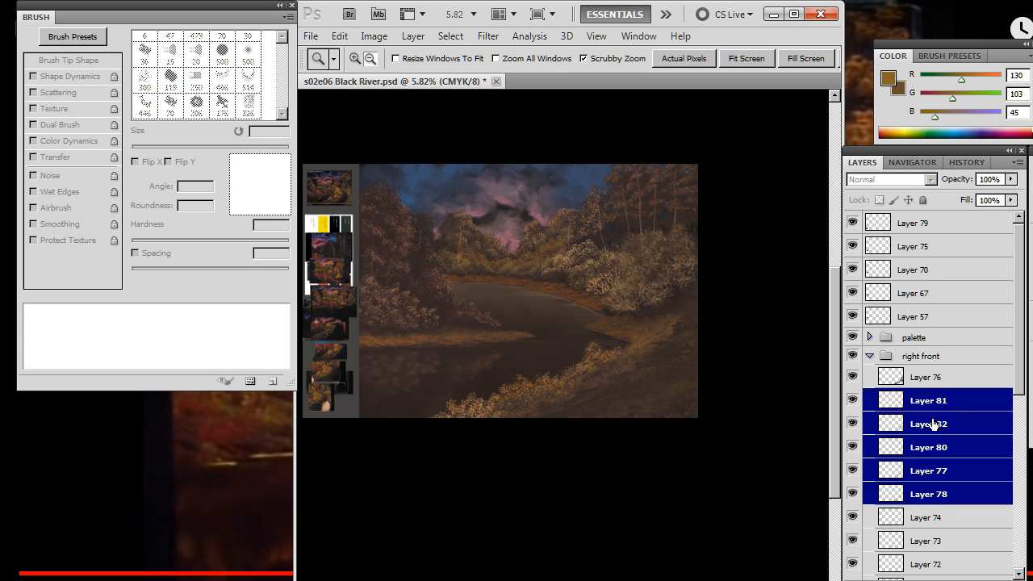
{"action": "key", "text": "ctrl+g"}
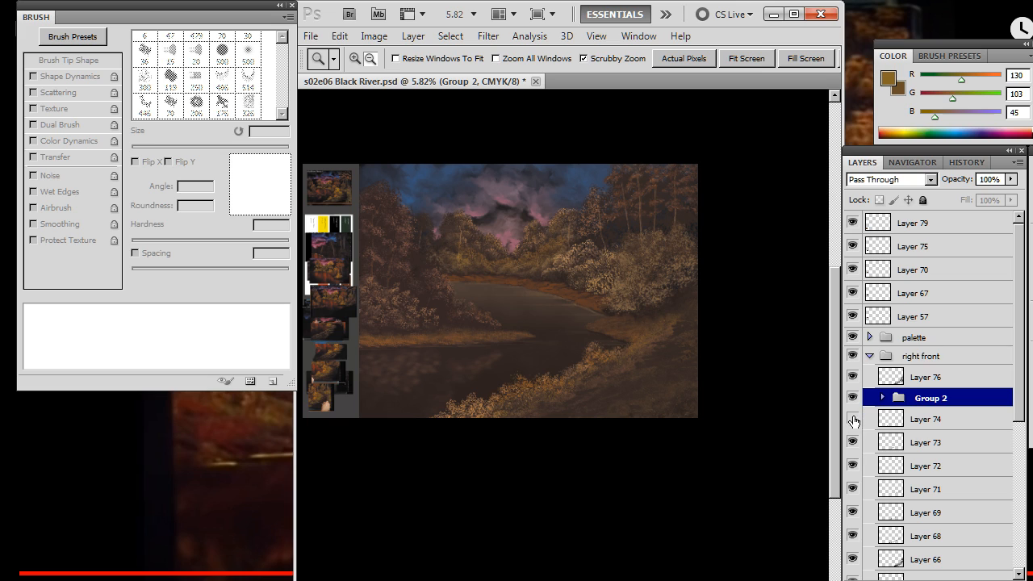
Toggle Layers 74, 73, 71 and 69 to examine which foreground bank grass each one holds
{"action": "left_click", "coordinate": [853, 419]}
{"action": "left_click", "coordinate": [853, 420]}
{"action": "left_click", "coordinate": [853, 443]}
{"action": "left_click", "coordinate": [853, 443]}
{"action": "left_click", "coordinate": [852, 491]}
{"action": "left_click", "coordinate": [852, 491]}
{"action": "left_click", "coordinate": [852, 514]}
Activate the 505 px Brush, sample a colour from the dark slope, and make dark brown RGB 55, 43, 39 the foreground colour
{"action": "key", "text": "b"}
{"action": "left_click", "coordinate": [662, 350], "text": "alt"}
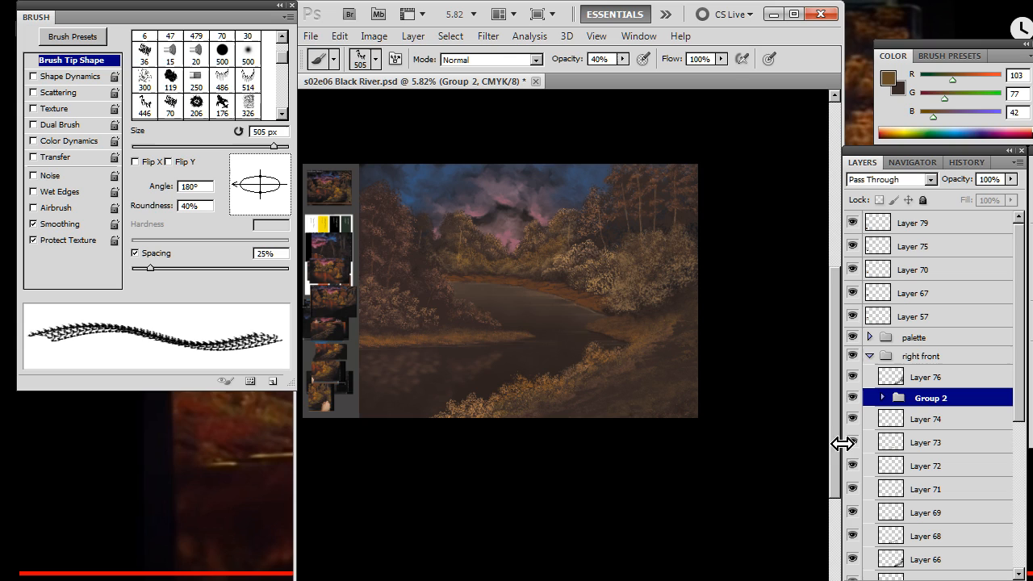
{"action": "key", "text": "x"}
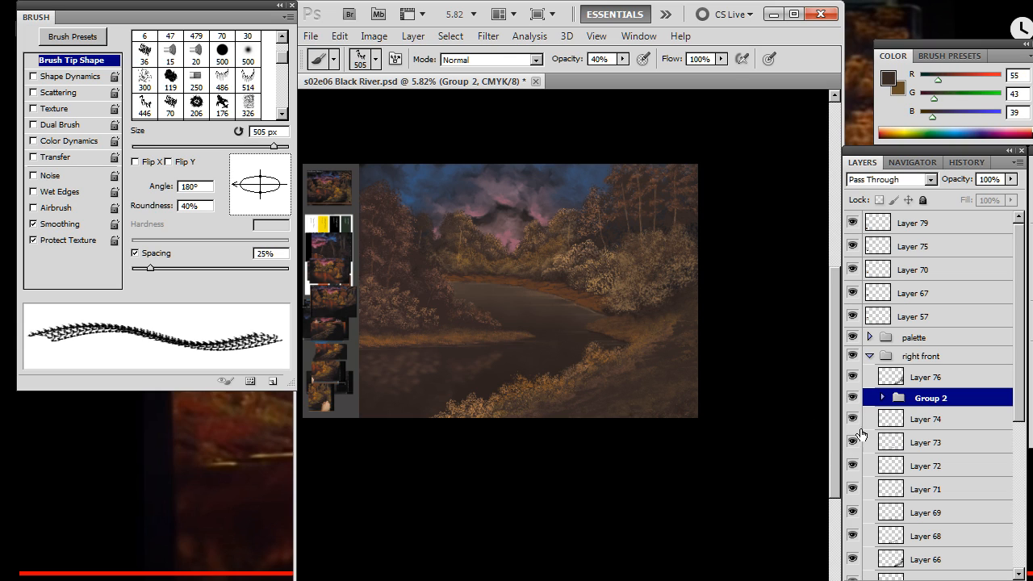
Toggle Layers 71, 72 and 74 off and on to examine which bank grass each one holds
{"action": "left_click", "coordinate": [852, 489]}
{"action": "left_click", "coordinate": [851, 489]}
{"action": "left_click", "coordinate": [853, 466]}
{"action": "left_click", "coordinate": [853, 468]}
{"action": "left_click_drag", "start_coordinate": [1029, 414], "coordinate": [1018, 446]}
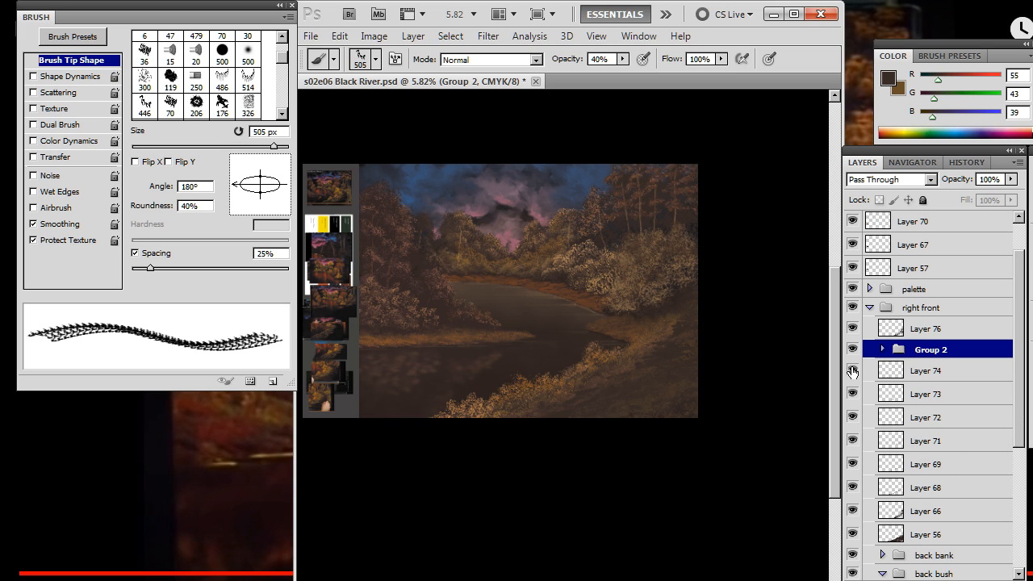
{"action": "left_click", "coordinate": [853, 372]}
{"action": "left_click", "coordinate": [853, 372]}
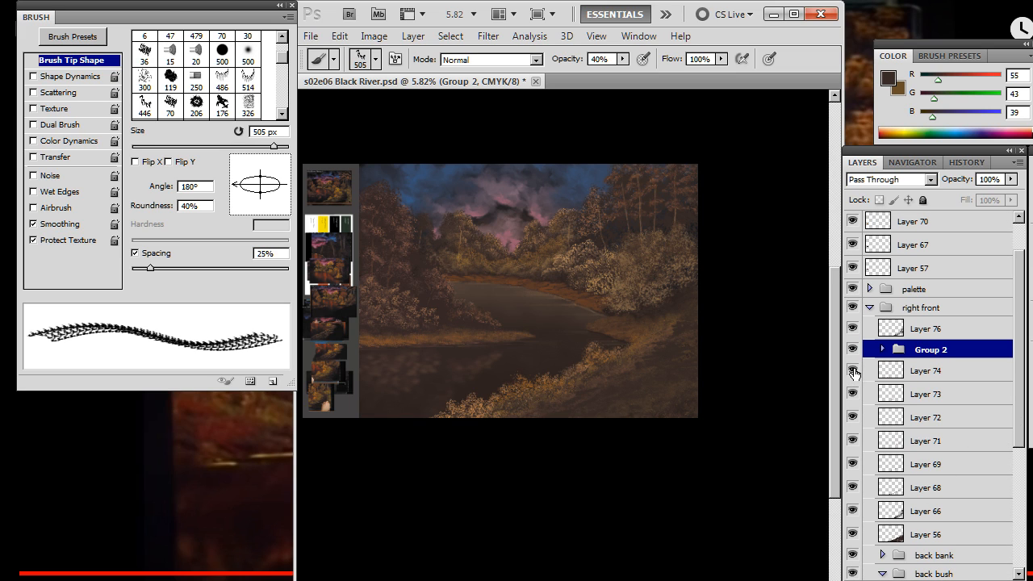
Select Layer 76 and give the Brush the 70 px leafy tip, tilted to 54° with 60% roundness
{"action": "left_click", "coordinate": [928, 334]}
{"action": "key", "text": "ctrl+space"}
{"action": "left_click_drag", "start_coordinate": [646, 341], "coordinate": [701, 341]}
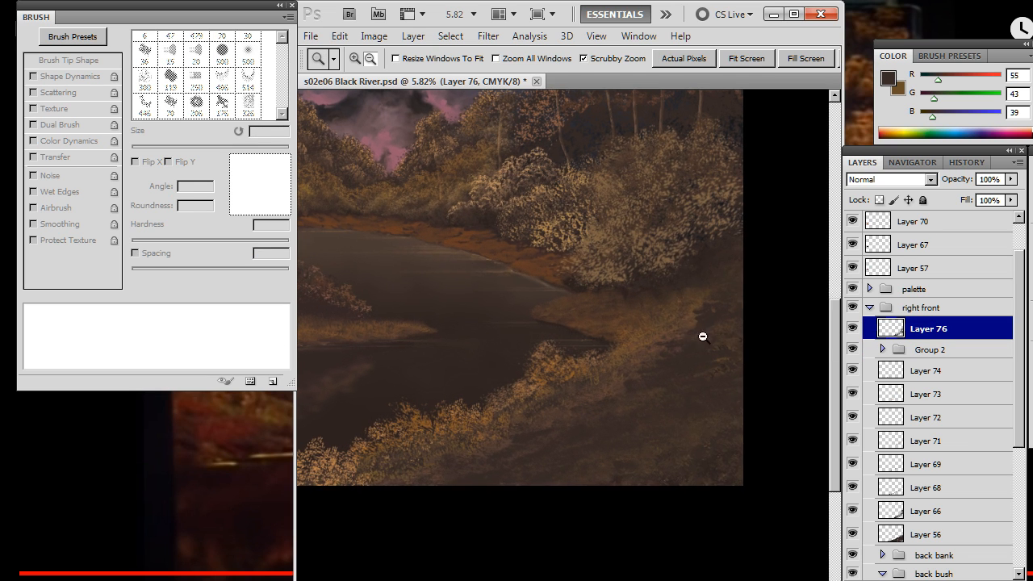
{"action": "right_click", "coordinate": [747, 345]}
{"action": "left_click", "coordinate": [902, 474]}
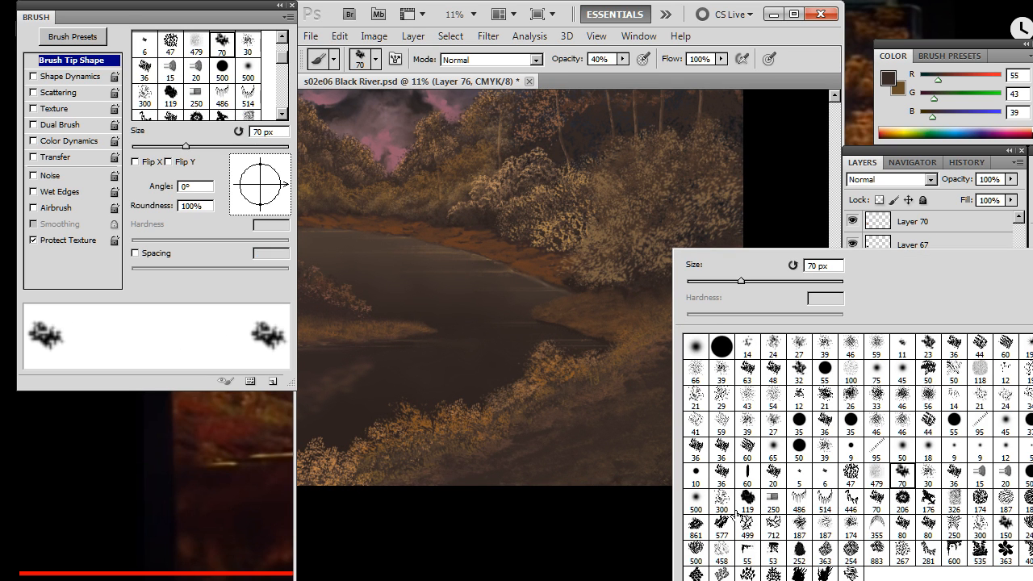
{"action": "left_click", "coordinate": [299, 200]}
{"action": "left_click_drag", "start_coordinate": [286, 184], "coordinate": [272, 199]}
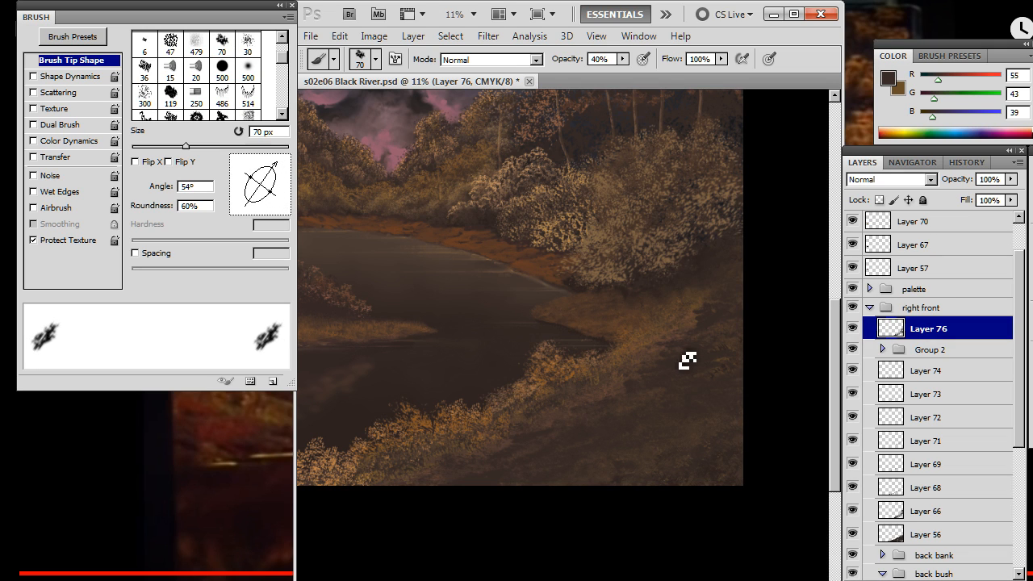
Give the Smudge tool the same 70 px leafy tip, angled at 37° with 60% roundness
{"action": "key", "text": "r"}
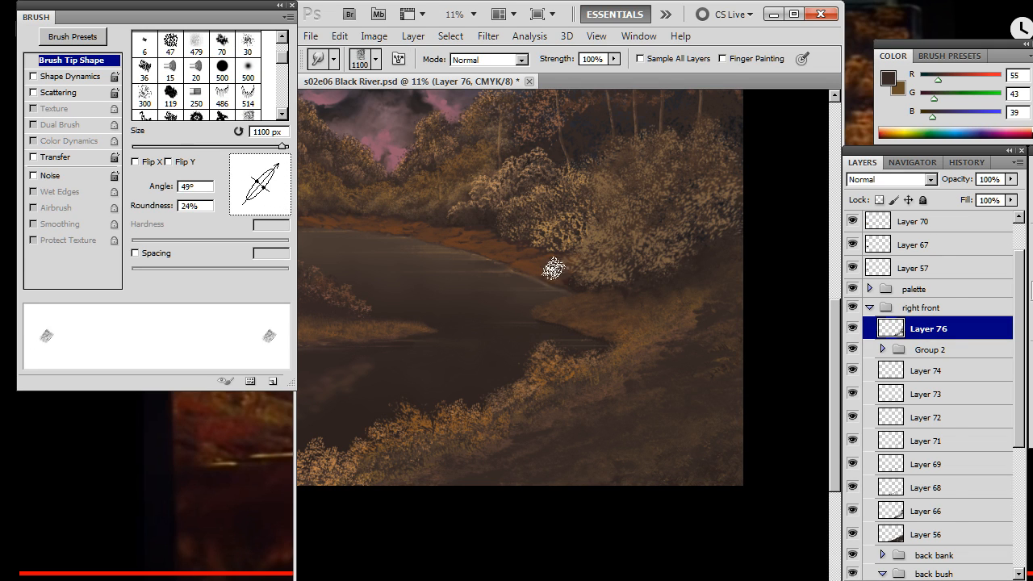
{"action": "right_click", "coordinate": [549, 258]}
{"action": "left_click", "coordinate": [815, 477]}
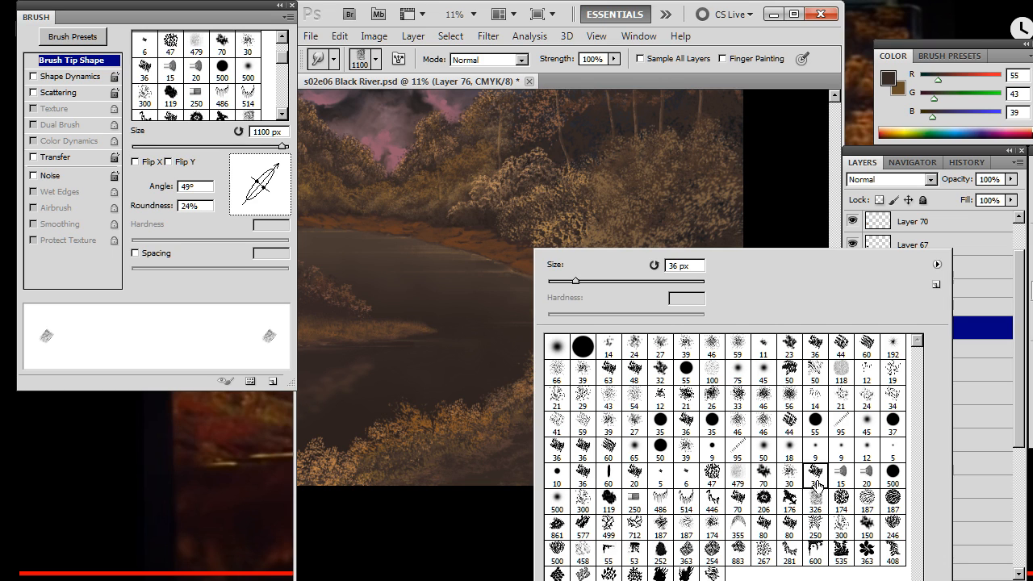
{"action": "left_click", "coordinate": [763, 473]}
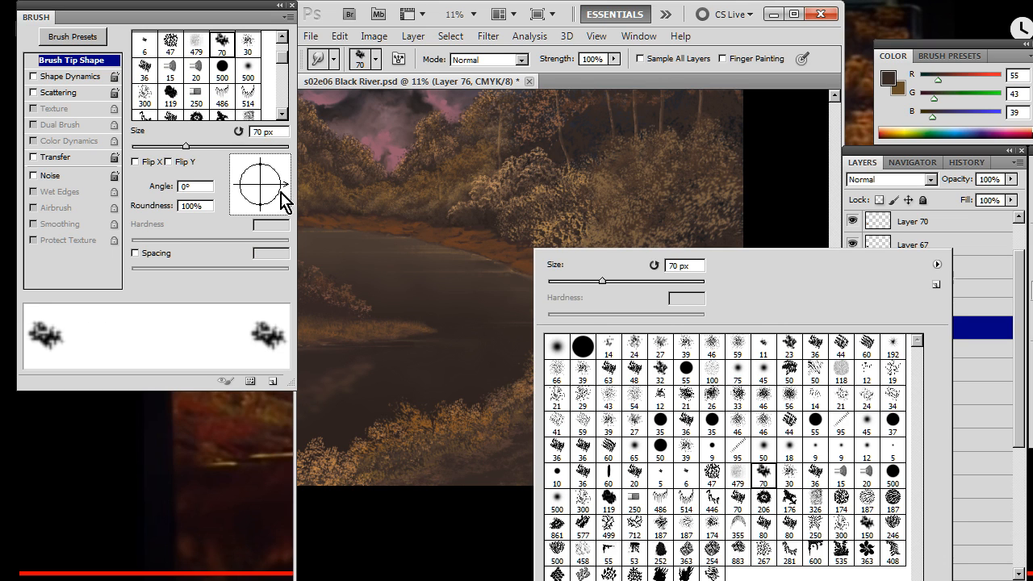
{"action": "mouse_move", "coordinate": [279, 201]}
{"action": "left_mouse_down"}
{"action": "mouse_move", "coordinate": [283, 175]}
{"action": "mouse_move", "coordinate": [268, 194]}
{"action": "left_mouse_up"}
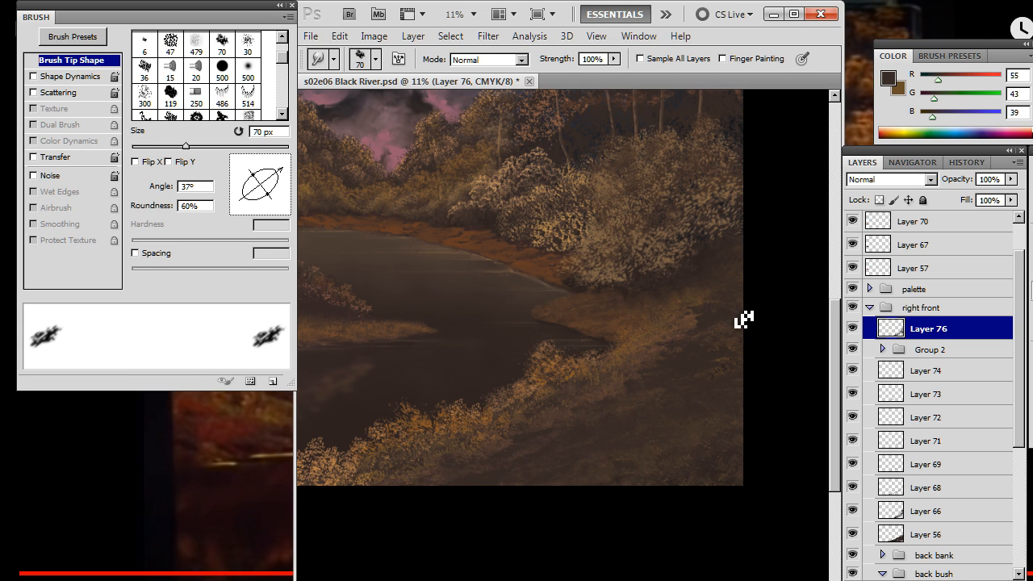
Give the Eraser the 70 px leafy tip and enlarge it to 150 px
{"action": "key", "text": "e"}
{"action": "right_click", "coordinate": [684, 336]}
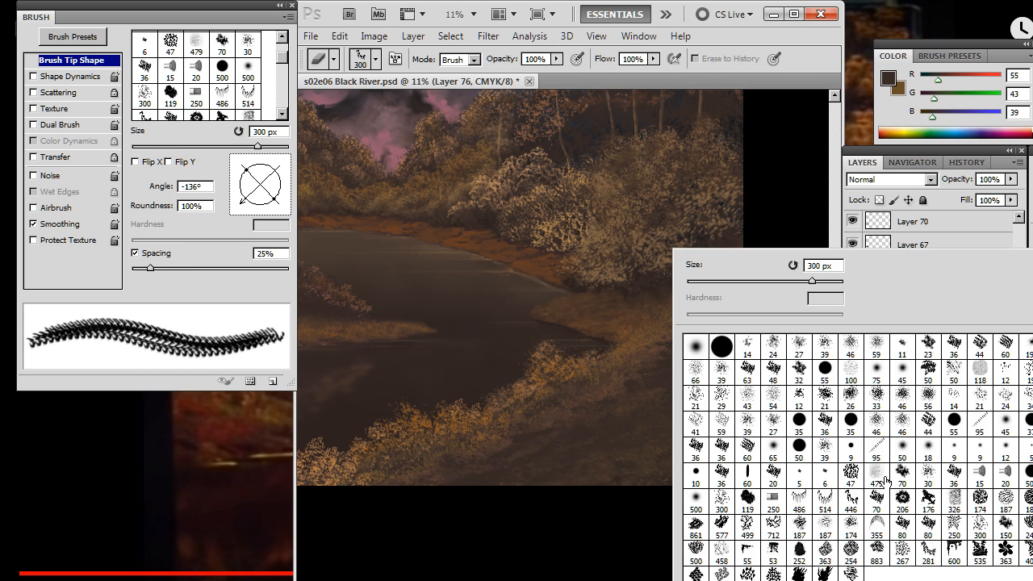
{"action": "left_click", "coordinate": [902, 474]}
{"action": "left_click", "coordinate": [635, 538]}
{"action": "key", "text": "bracketright"}
{"action": "key", "text": "bracketright"}
{"action": "key", "text": "bracketright"}
{"action": "key", "text": "bracketright"}
{"action": "key", "text": "bracketright"}
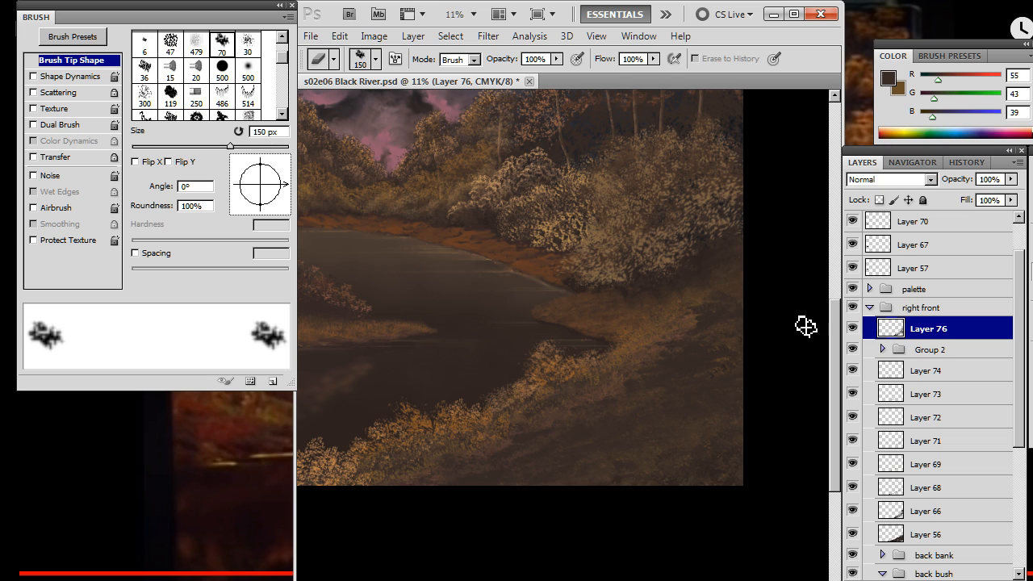
Return to the Brush, sample dark brown RGB 48, 38, 34 beneath the right bush, and raise the opacity to 100%
{"action": "key", "text": "r"}
{"action": "key", "text": "b"}
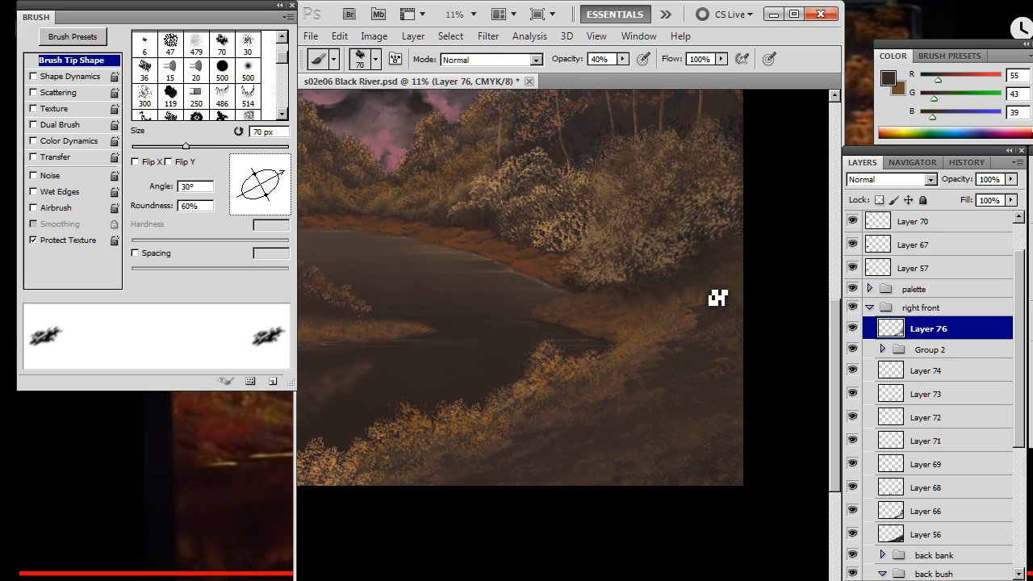
{"action": "left_click", "coordinate": [713, 301], "text": "alt"}
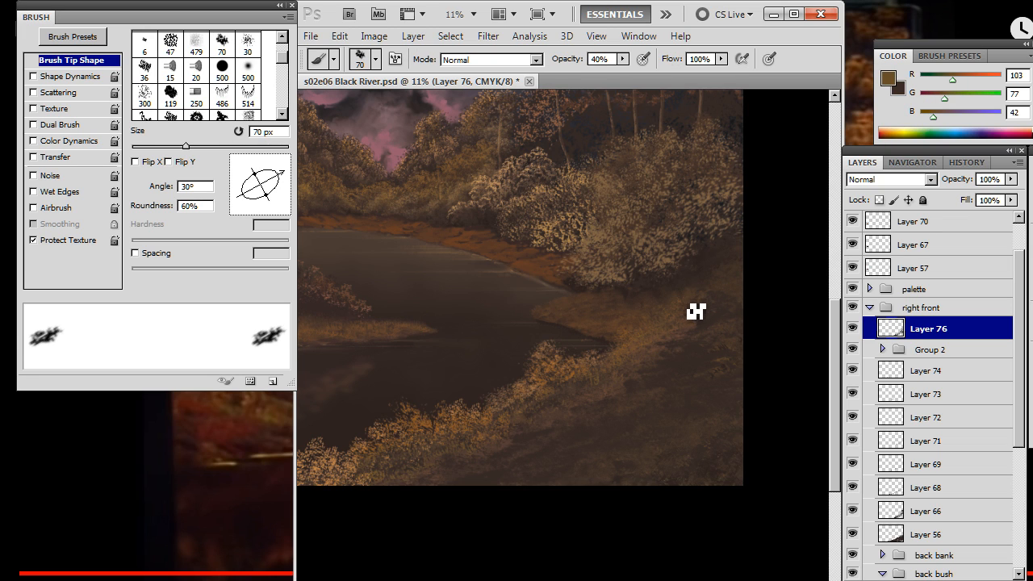
{"action": "key", "text": "x"}
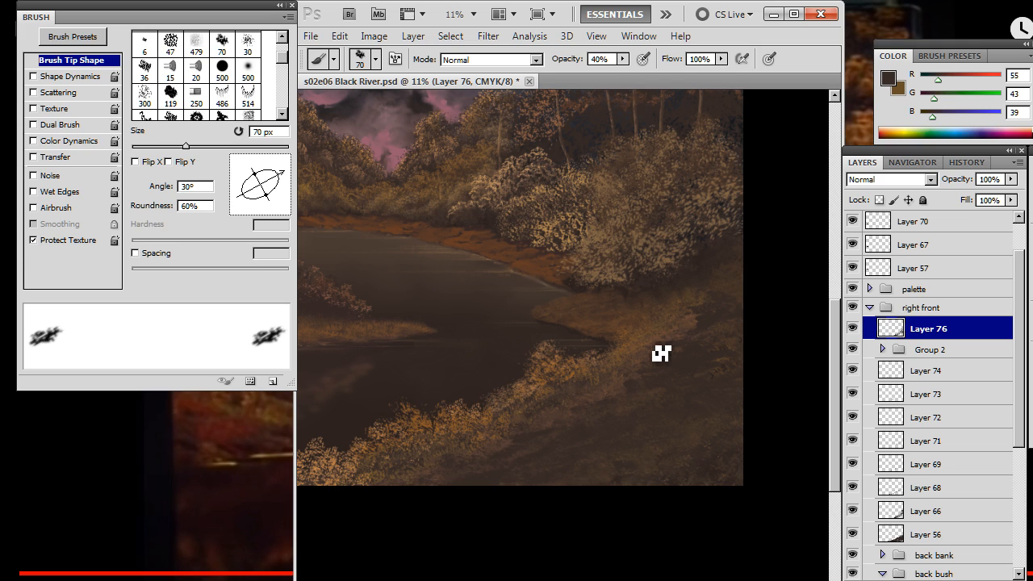
{"action": "left_click", "coordinate": [712, 267], "text": "alt"}
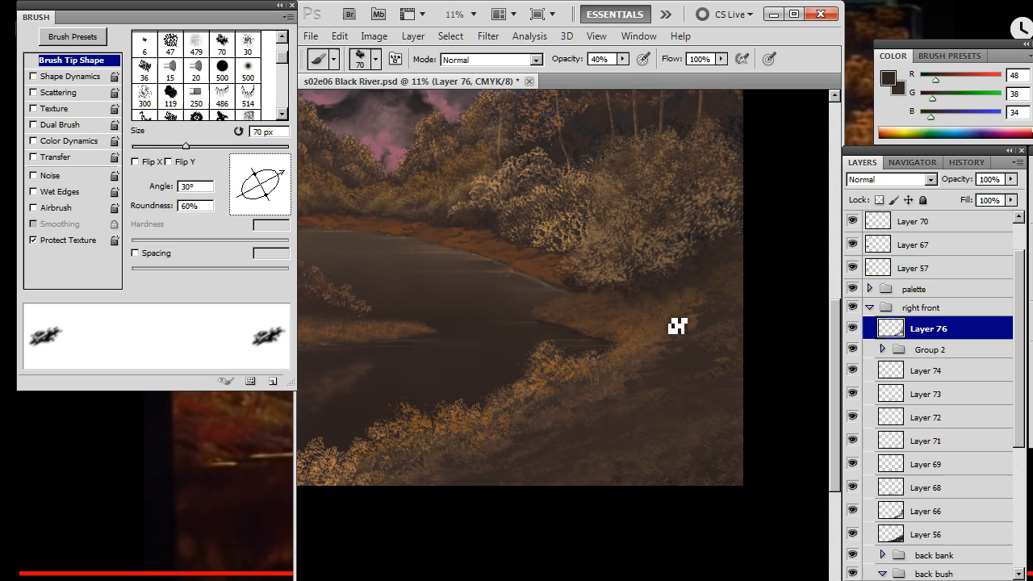
{"action": "key", "text": "0"}
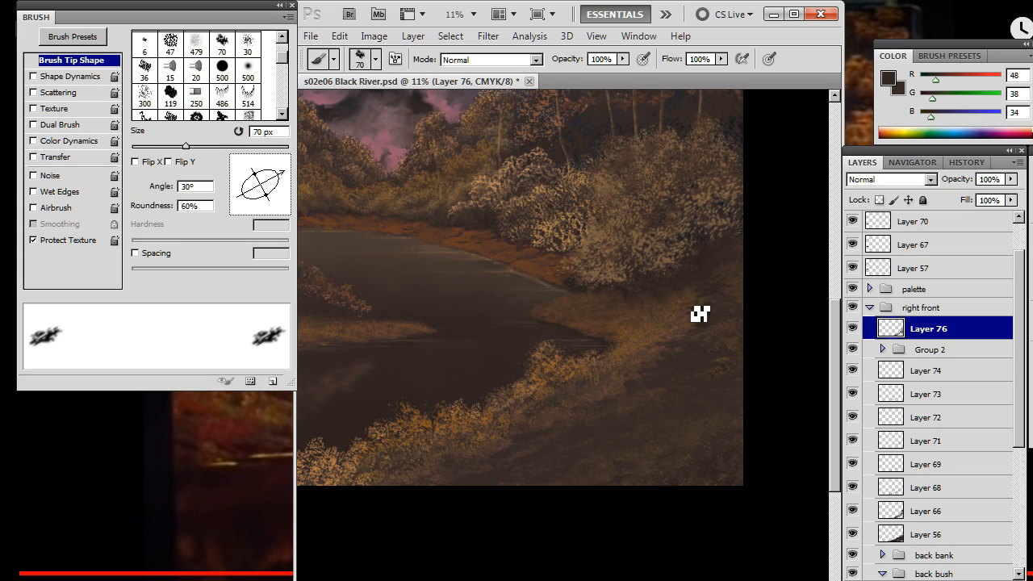
Sample RGB 47, 37, 34 and paint a dark opening into the lower right bush, enlarging the Brush to 100 px
{"action": "left_click", "coordinate": [701, 274], "text": "alt"}
{"action": "mouse_move", "coordinate": [677, 242]}
{"action": "left_mouse_down"}
{"action": "mouse_move", "coordinate": [657, 234]}
{"action": "mouse_move", "coordinate": [696, 251]}
{"action": "mouse_move", "coordinate": [702, 260]}
{"action": "mouse_move", "coordinate": [680, 277]}
{"action": "mouse_move", "coordinate": [685, 260]}
{"action": "mouse_move", "coordinate": [691, 271]}
{"action": "left_mouse_up"}
{"action": "key", "text": "e"}
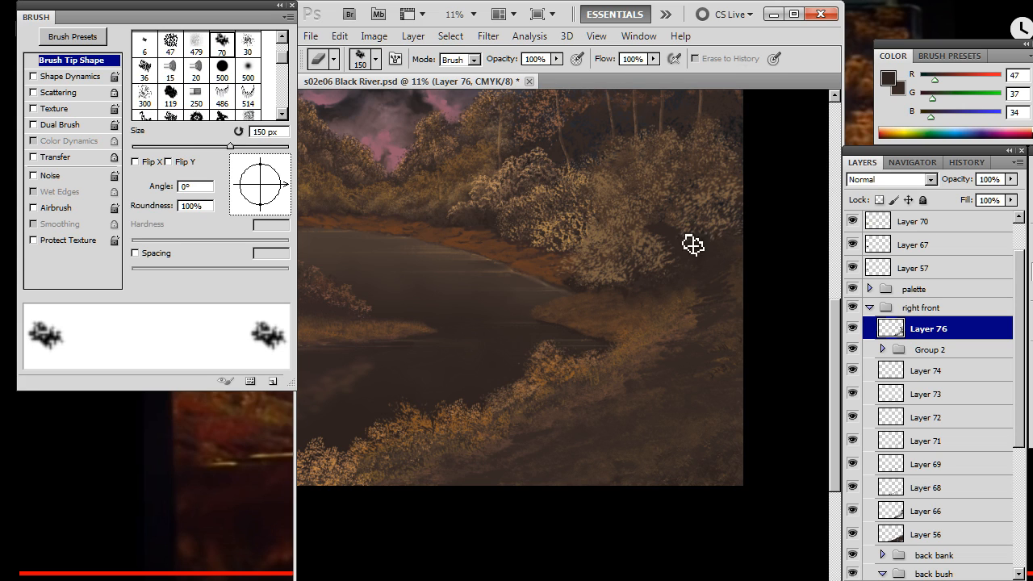
{"action": "key", "text": "b"}
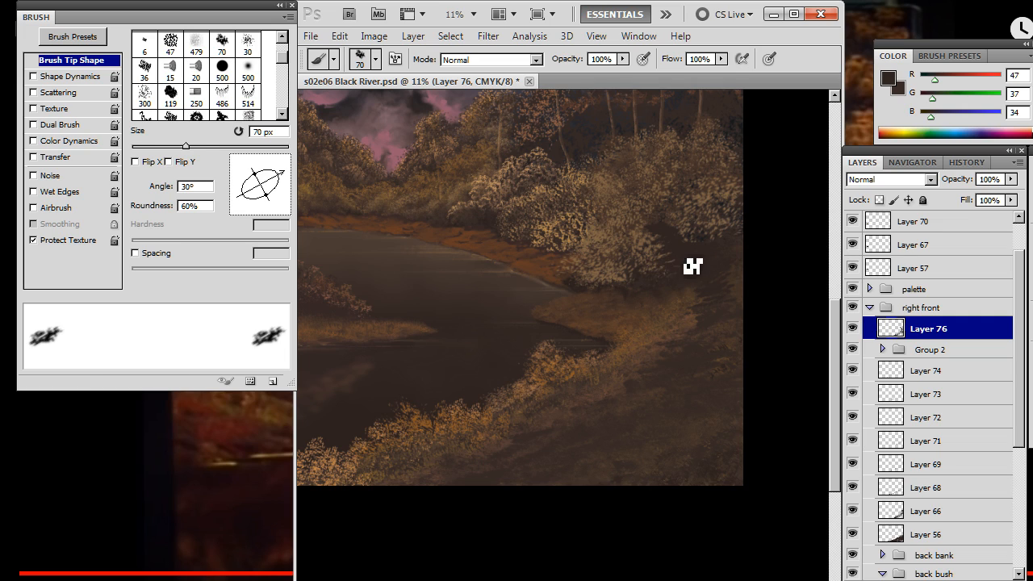
{"action": "key", "text": "bracketright"}
{"action": "key", "text": "bracketright"}
{"action": "key", "text": "bracketright"}
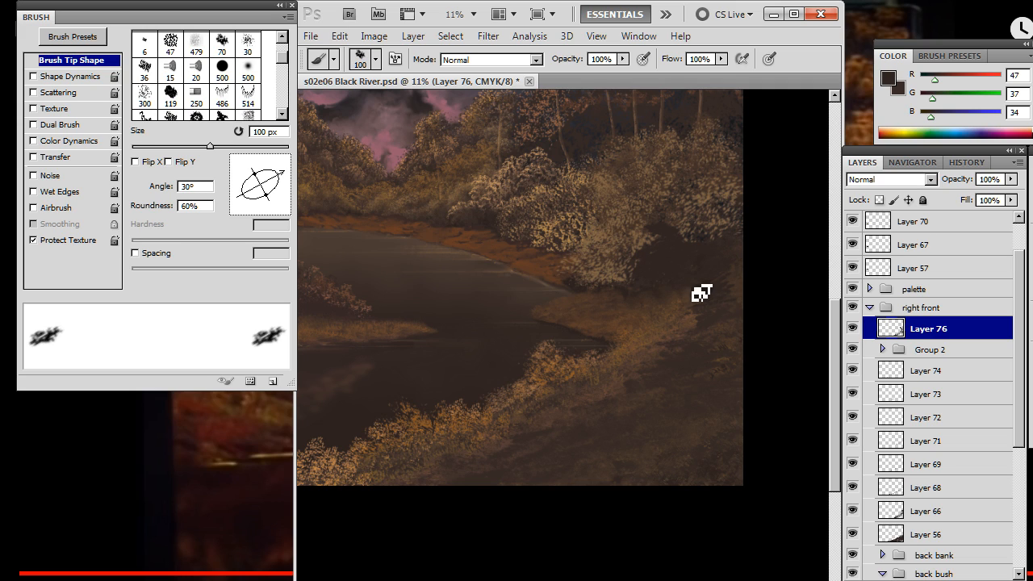
Enlarge the Brush to 150 px and paint a dark path curving from beneath the bush down the right bank
{"action": "key", "text": "bracketright"}
{"action": "key", "text": "bracketright"}
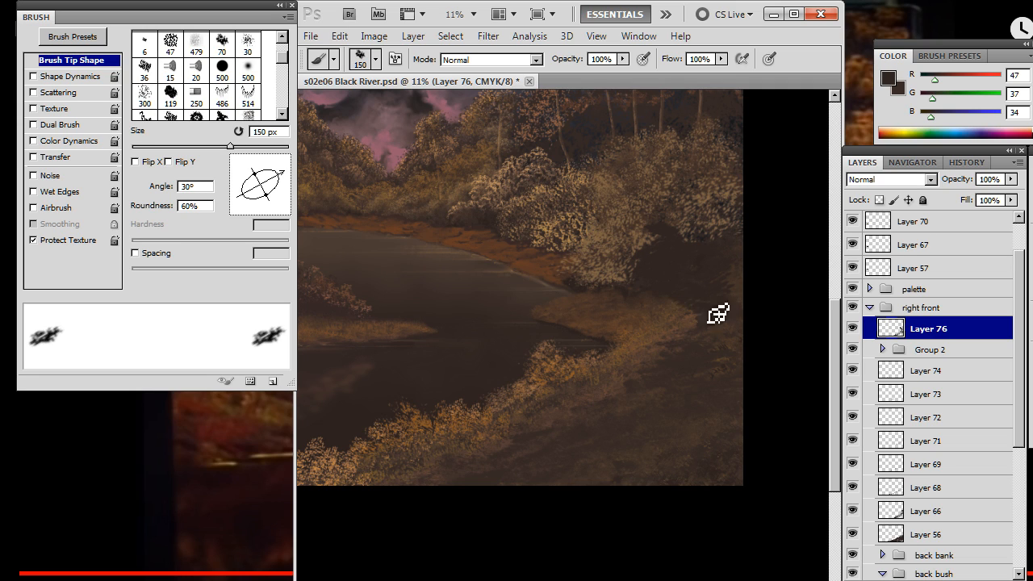
{"action": "mouse_move", "coordinate": [714, 328]}
{"action": "left_mouse_down"}
{"action": "mouse_move", "coordinate": [689, 355]}
{"action": "mouse_move", "coordinate": [705, 301]}
{"action": "mouse_move", "coordinate": [665, 290]}
{"action": "mouse_move", "coordinate": [722, 352]}
{"action": "mouse_move", "coordinate": [703, 395]}
{"action": "mouse_move", "coordinate": [642, 394]}
{"action": "mouse_move", "coordinate": [680, 377]}
{"action": "mouse_move", "coordinate": [656, 392]}
{"action": "mouse_move", "coordinate": [673, 366]}
{"action": "mouse_move", "coordinate": [560, 463]}
{"action": "mouse_move", "coordinate": [501, 473]}
{"action": "left_mouse_up"}
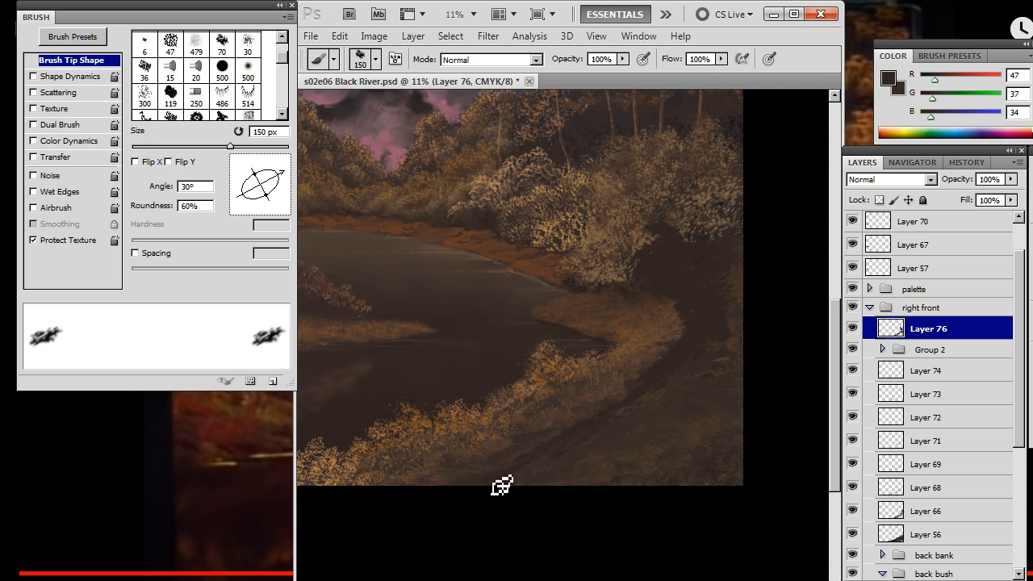
Widen the dark path with the Brush at 250 px and trim stray paint along it with the Eraser
{"action": "key", "text": "bracketright"}
{"action": "key", "text": "bracketright"}
{"action": "key", "text": "bracketright"}
{"action": "key", "text": "e"}
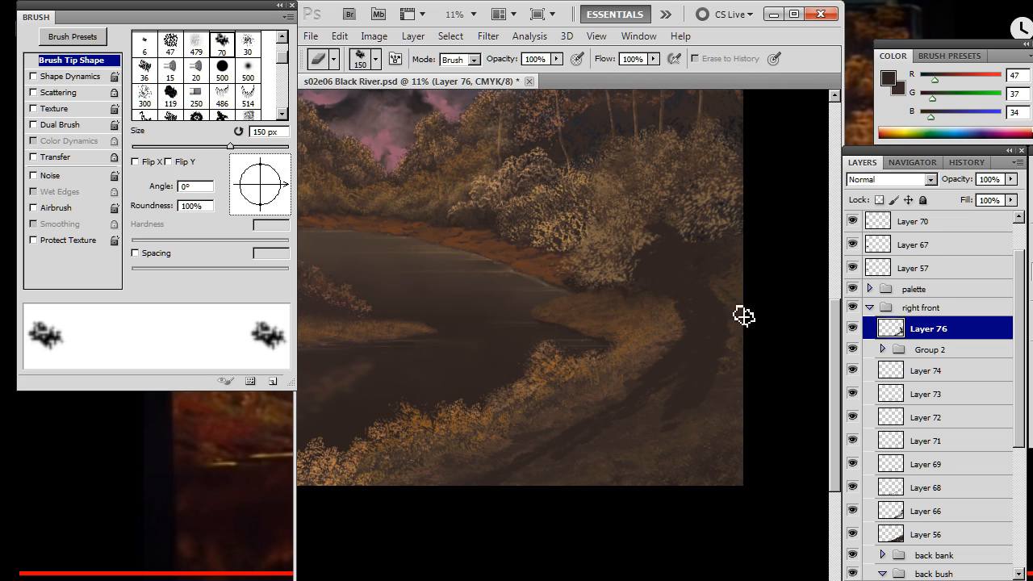
{"action": "key", "text": "b"}
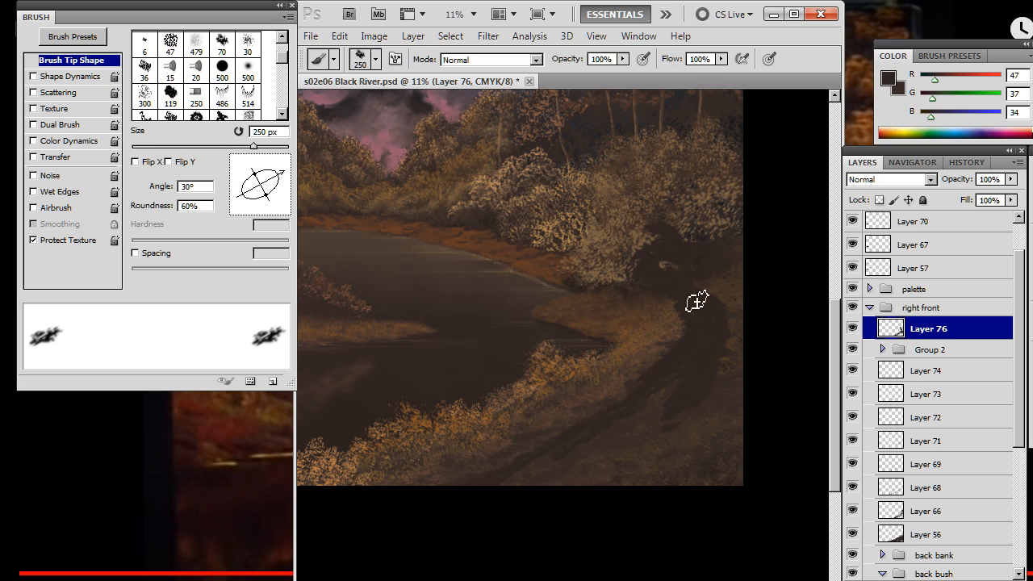
Darken the lower path with the 300 px Brush and smudge its edges into the slope with a tip up to 175 px
{"action": "key", "text": "r"}
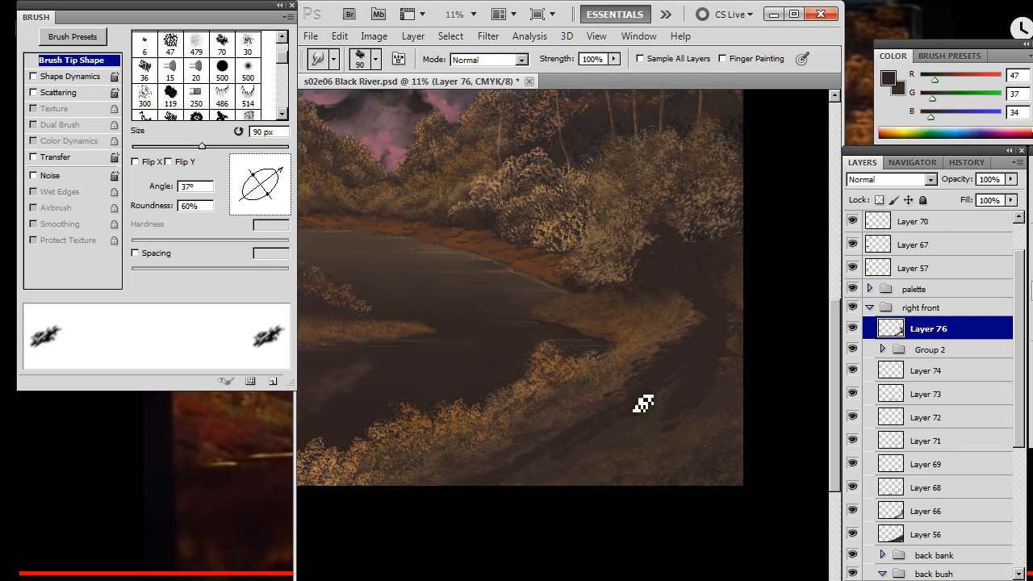
{"action": "key", "text": "bracketright"}
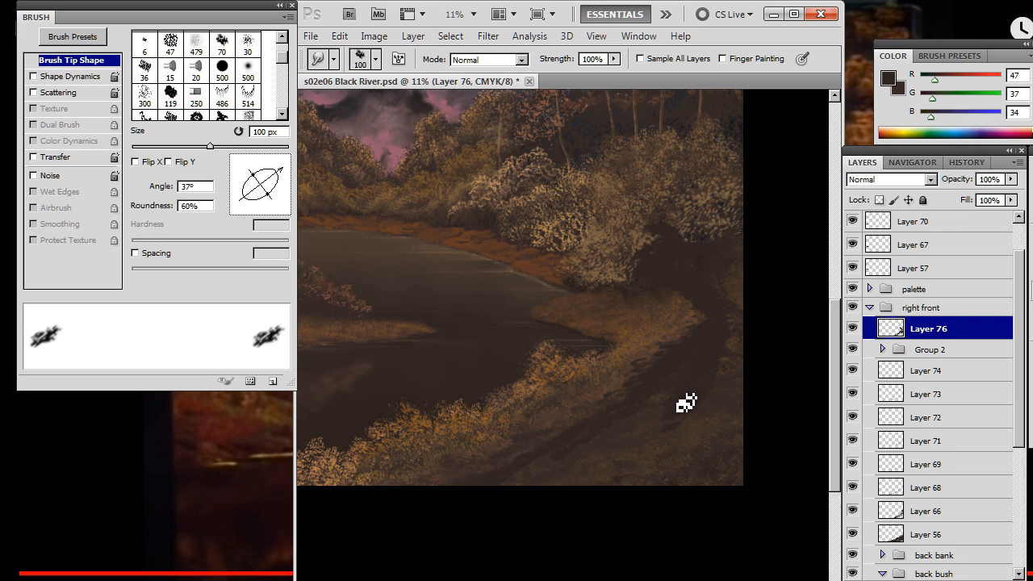
{"action": "key", "text": "b"}
{"action": "key", "text": "bracketright"}
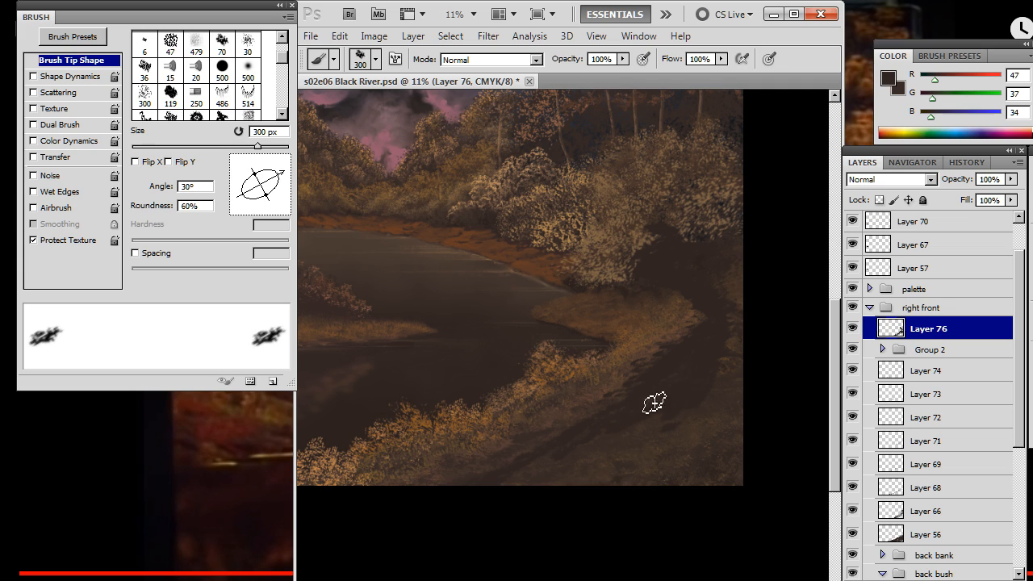
{"action": "key", "text": "r"}
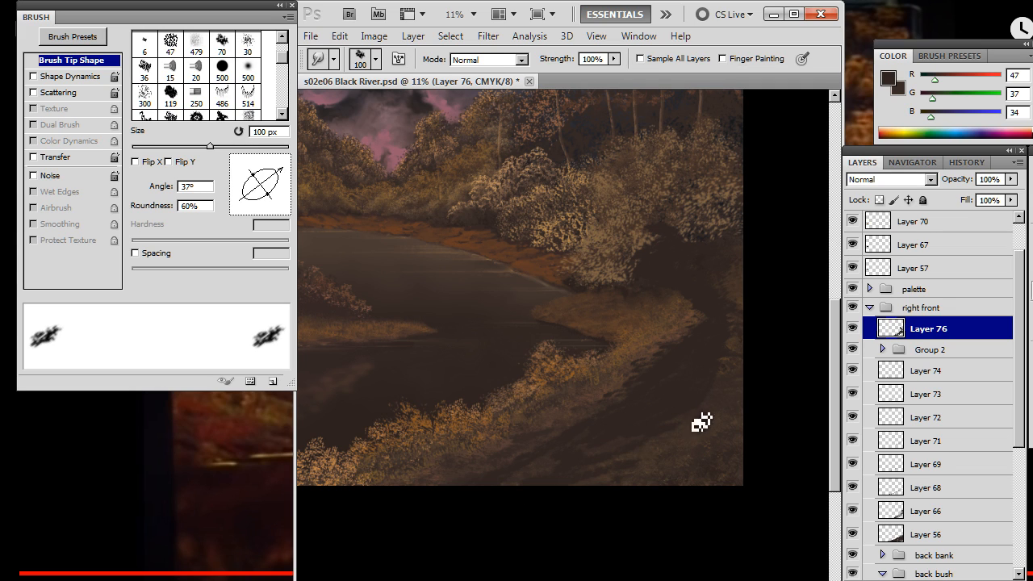
{"action": "mouse_move", "coordinate": [585, 432]}
{"action": "left_mouse_down"}
{"action": "mouse_move", "coordinate": [637, 429]}
{"action": "mouse_move", "coordinate": [574, 440]}
{"action": "mouse_move", "coordinate": [643, 417]}
{"action": "mouse_move", "coordinate": [577, 434]}
{"action": "mouse_move", "coordinate": [635, 422]}
{"action": "mouse_move", "coordinate": [670, 426]}
{"action": "left_mouse_up"}
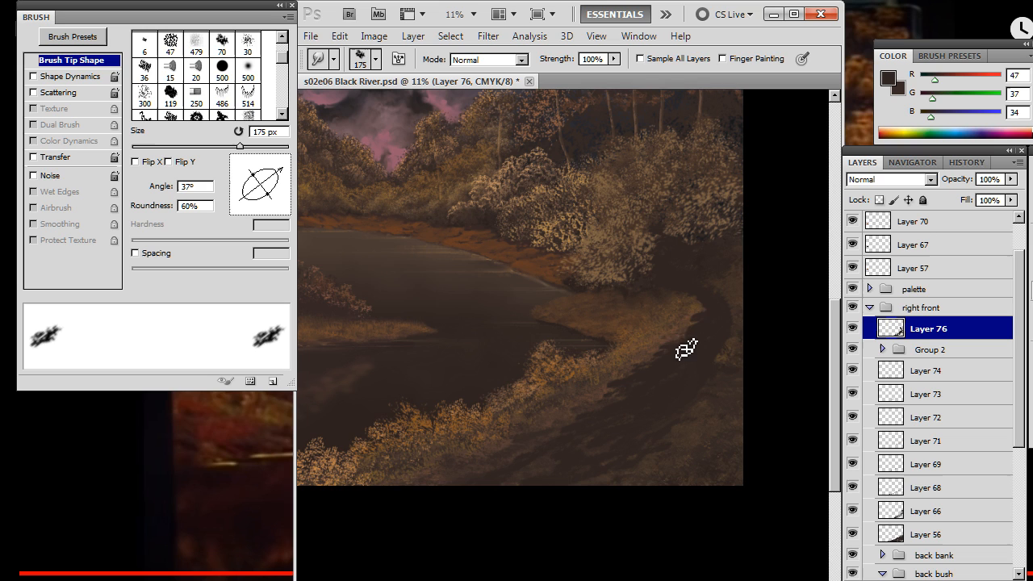
{"action": "left_click_drag", "start_coordinate": [656, 392], "coordinate": [616, 423]}
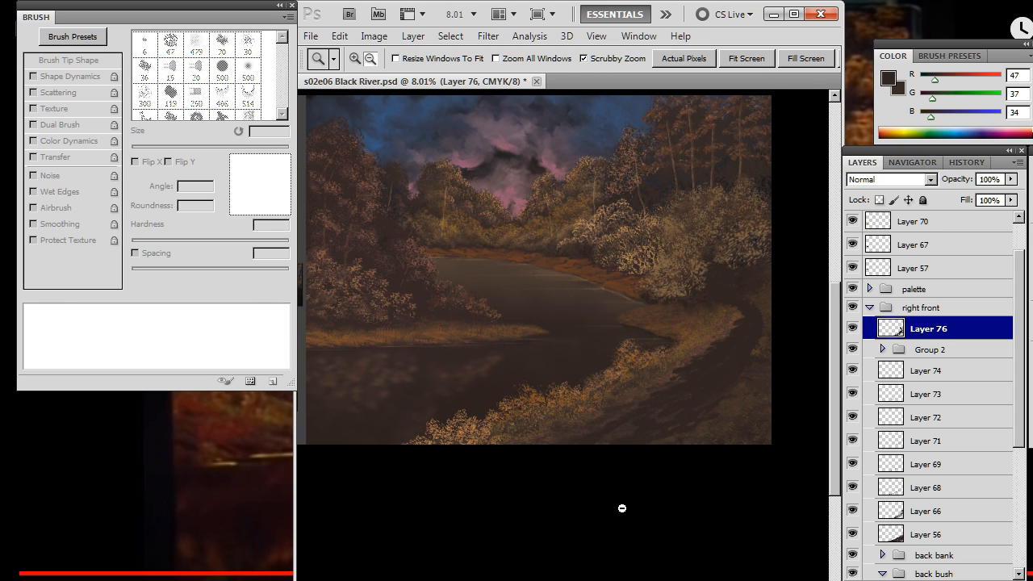
Smudge the path's edge beside the bank grass at 175 px, and undo the dark vertical streak over the grass
{"action": "key", "text": "r"}
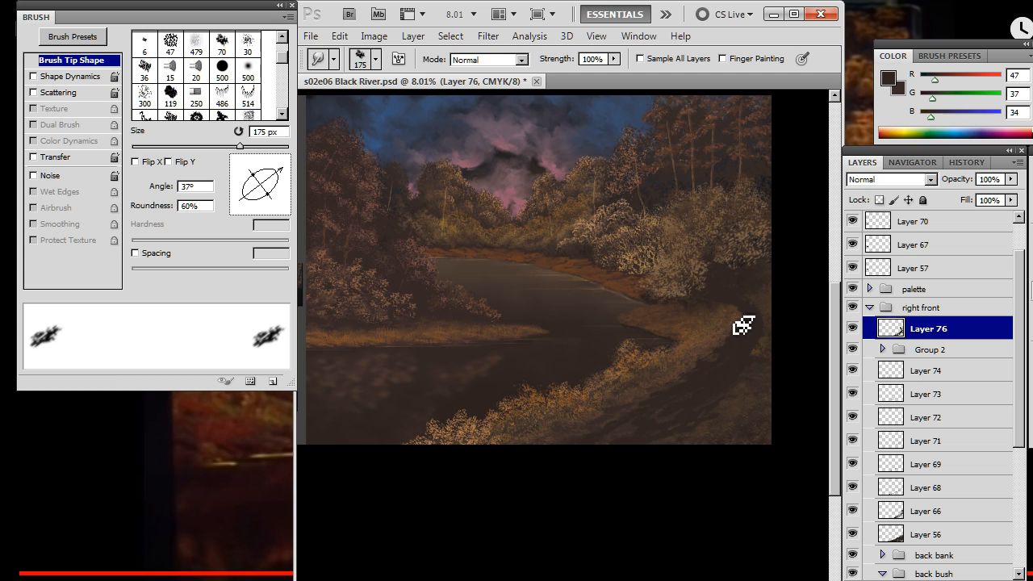
{"action": "mouse_move", "coordinate": [738, 325]}
{"action": "left_mouse_down"}
{"action": "mouse_move", "coordinate": [719, 365]}
{"action": "mouse_move", "coordinate": [732, 347]}
{"action": "mouse_move", "coordinate": [734, 357]}
{"action": "mouse_move", "coordinate": [708, 370]}
{"action": "left_mouse_up"}
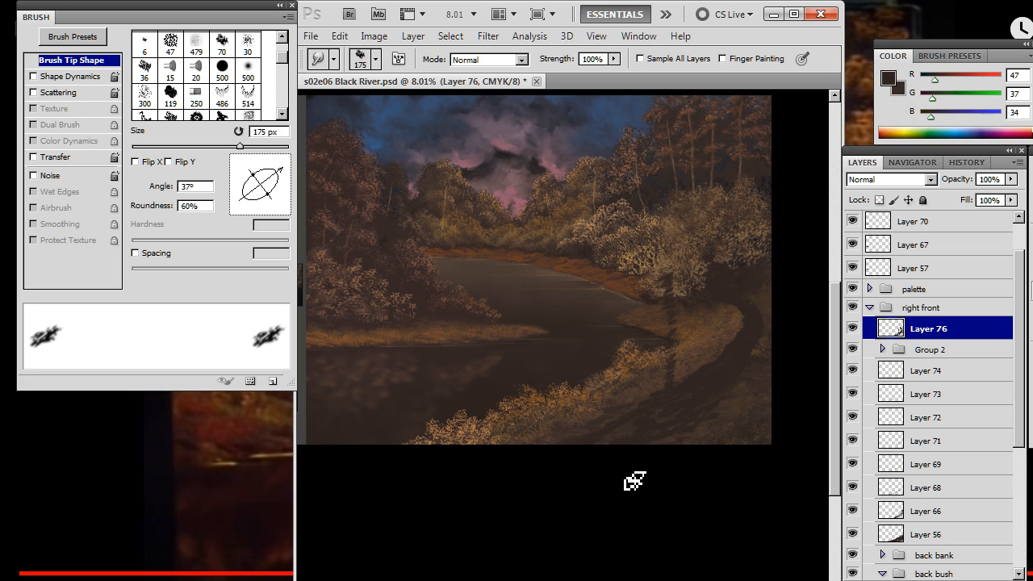
{"action": "left_click_drag", "start_coordinate": [689, 393], "coordinate": [685, 396]}
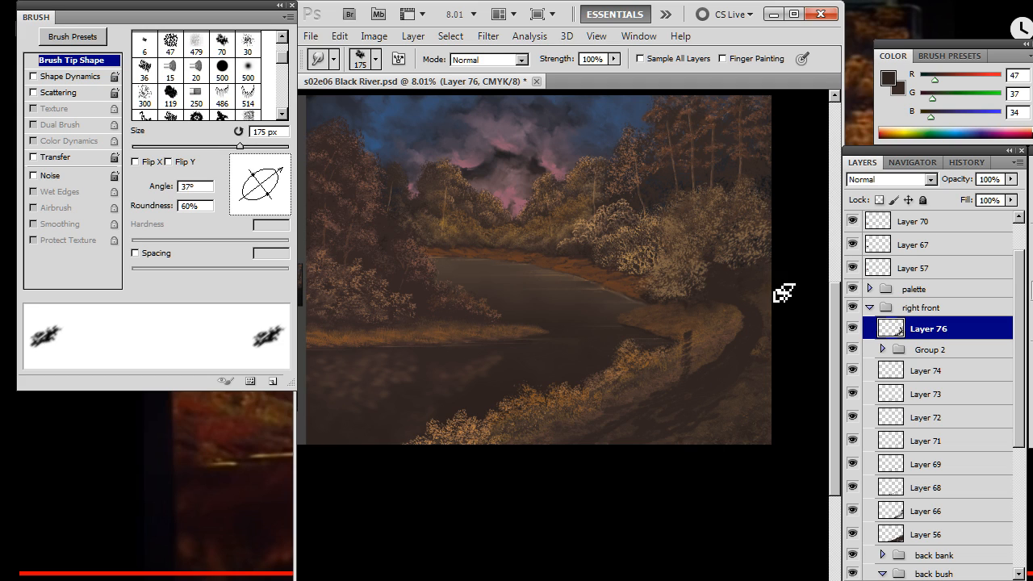
{"action": "key", "text": "ctrl+z"}
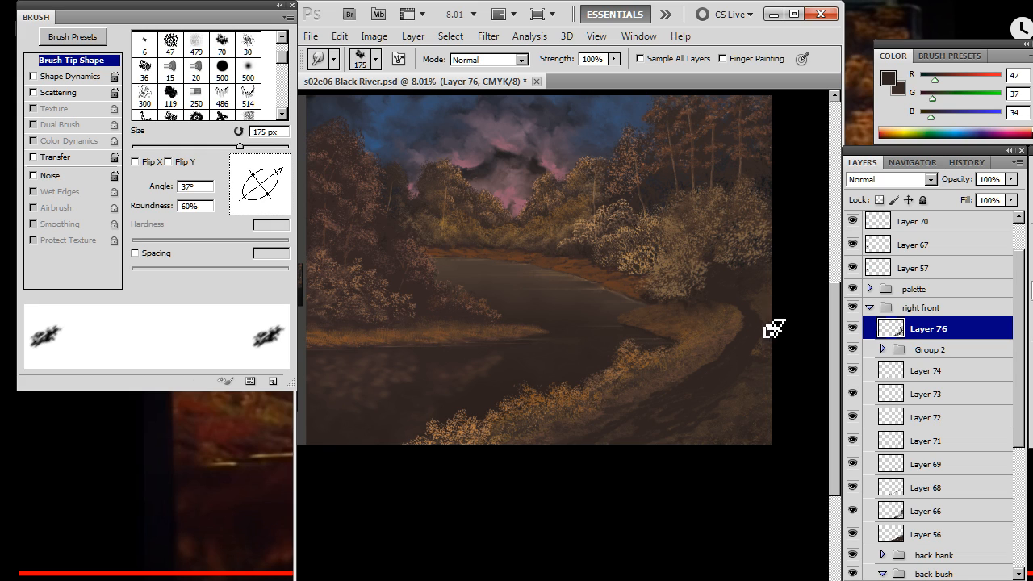
Reduce the Smudge tip to 126 px and flatten its angle to 11°
{"action": "key", "text": "bracketleft"}
{"action": "key", "text": "bracketleft"}
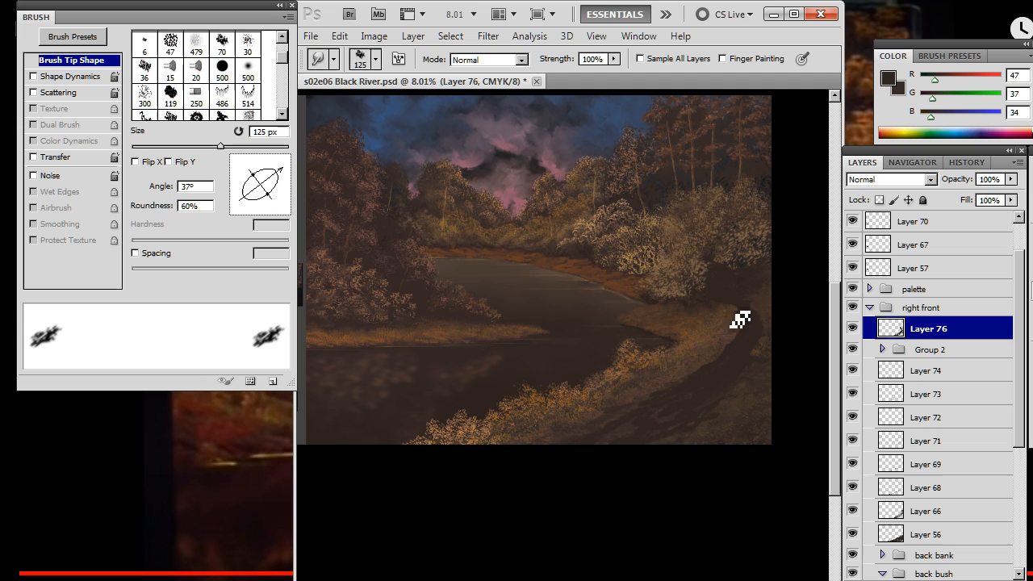
{"action": "left_click_drag", "start_coordinate": [272, 176], "coordinate": [285, 179]}
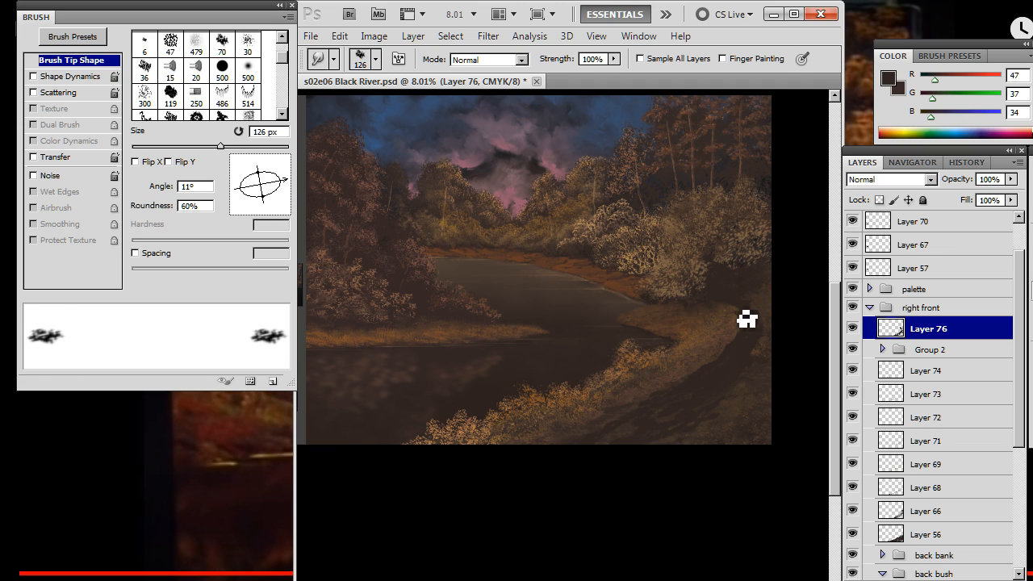
Smudge the upper bend of the dark path and its edge down the slope with the 126 px tip at 11°
{"action": "mouse_move", "coordinate": [746, 320]}
{"action": "left_mouse_down"}
{"action": "mouse_move", "coordinate": [718, 328]}
{"action": "mouse_move", "coordinate": [737, 321]}
{"action": "mouse_move", "coordinate": [717, 316]}
{"action": "mouse_move", "coordinate": [741, 332]}
{"action": "mouse_move", "coordinate": [744, 316]}
{"action": "mouse_move", "coordinate": [732, 315]}
{"action": "mouse_move", "coordinate": [753, 337]}
{"action": "left_mouse_up"}
{"action": "mouse_move", "coordinate": [751, 338]}
{"action": "left_mouse_down"}
{"action": "mouse_move", "coordinate": [737, 318]}
{"action": "mouse_move", "coordinate": [737, 336]}
{"action": "mouse_move", "coordinate": [744, 330]}
{"action": "mouse_move", "coordinate": [724, 357]}
{"action": "mouse_move", "coordinate": [736, 363]}
{"action": "mouse_move", "coordinate": [727, 354]}
{"action": "left_mouse_up"}
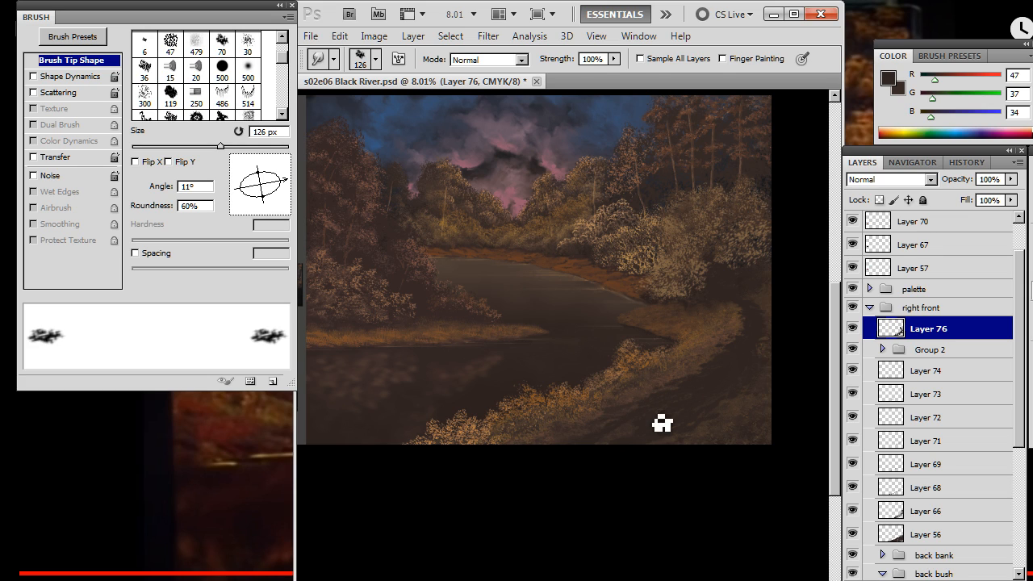
{"action": "key", "text": "b"}
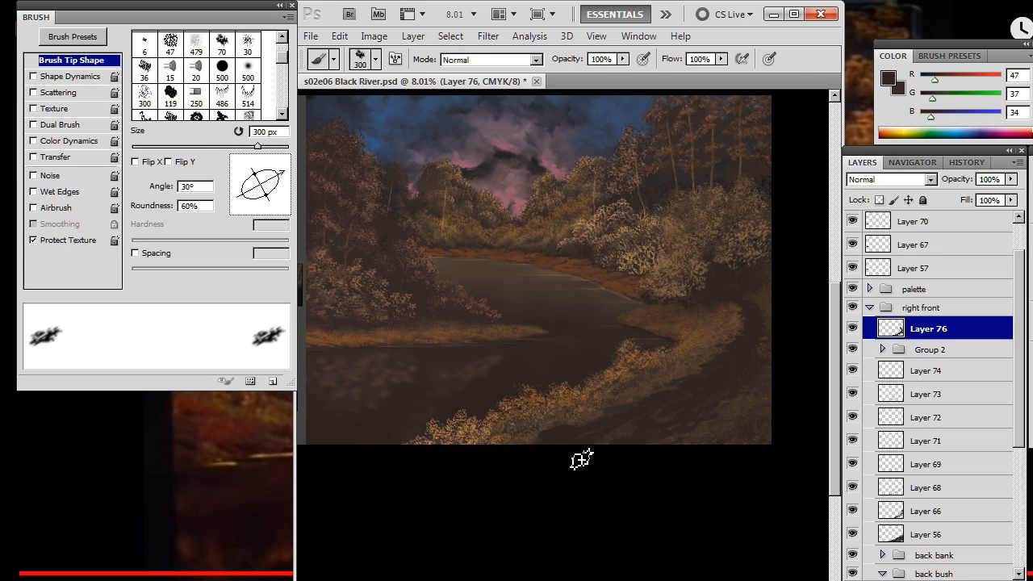
{"action": "key", "text": "r"}
Trim the slope beside the path with the 150 px Eraser, and smudge the canvas-edge slope and lower path at 126 px
{"action": "key", "text": "e"}
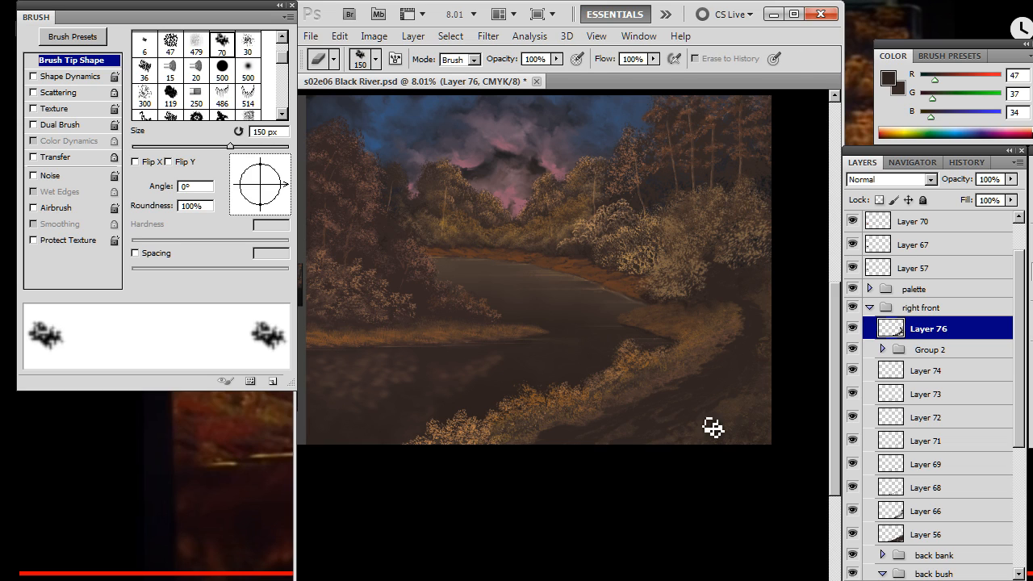
{"action": "key", "text": "r"}
{"action": "key", "text": "e"}
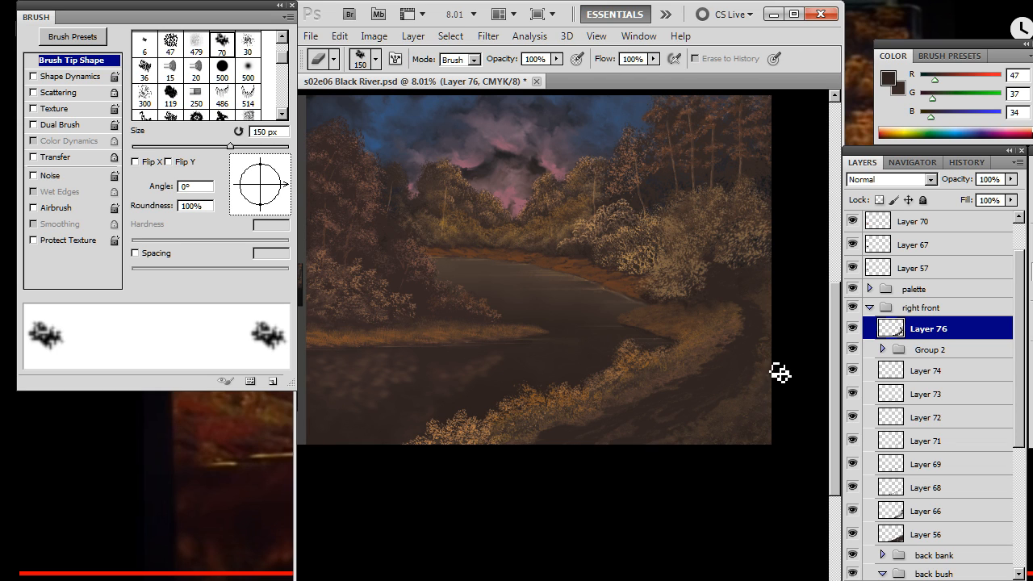
{"action": "key", "text": "r"}
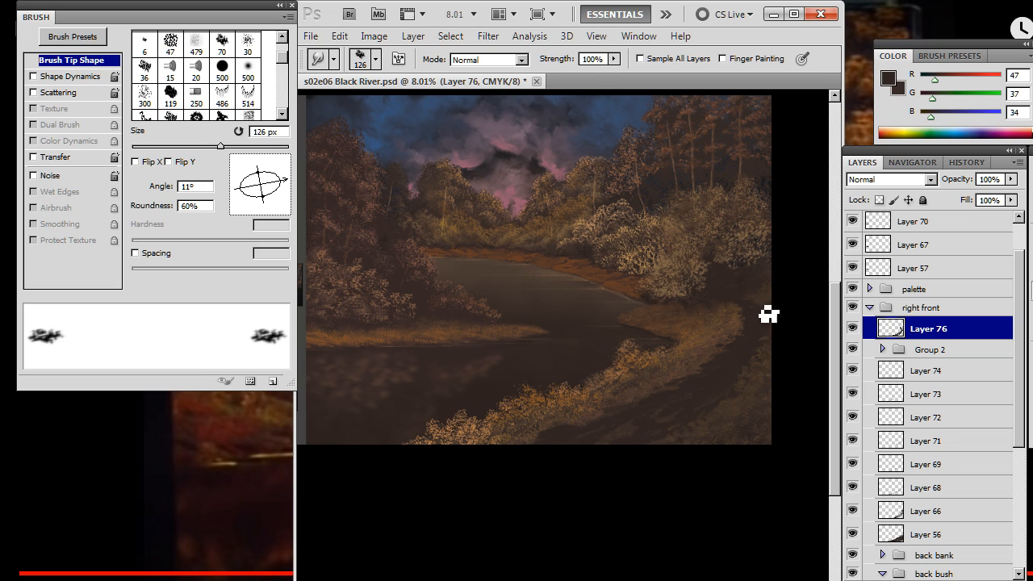
{"action": "mouse_move", "coordinate": [768, 314]}
{"action": "left_mouse_down"}
{"action": "mouse_move", "coordinate": [784, 353]}
{"action": "mouse_move", "coordinate": [773, 325]}
{"action": "mouse_move", "coordinate": [777, 344]}
{"action": "left_mouse_up"}
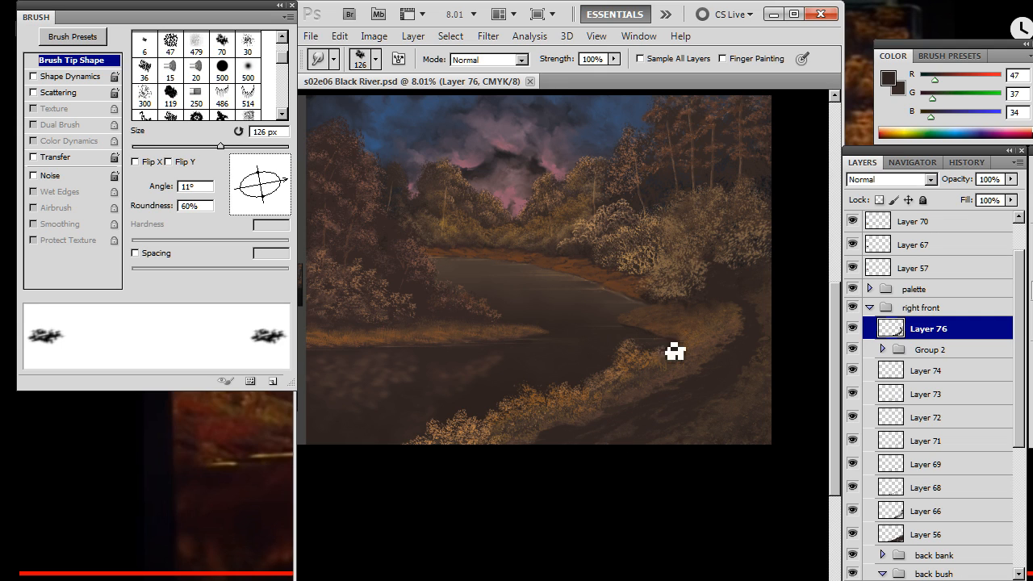
{"action": "left_click_drag", "start_coordinate": [660, 433], "coordinate": [652, 412]}
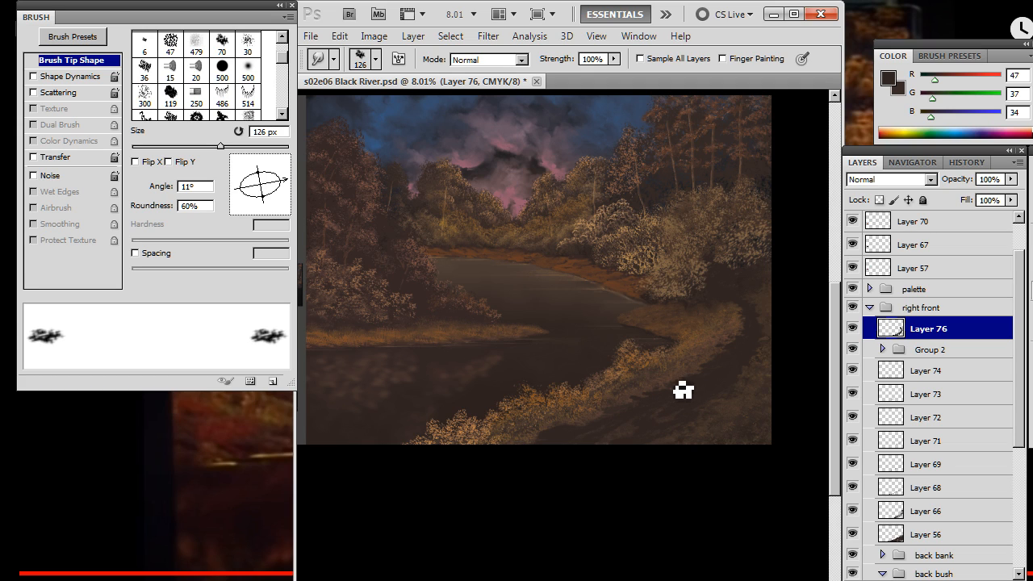
Soften the path's edges with the 200 px Eraser at 20% opacity, and raise the opacity to 60%
{"action": "key", "text": "e"}
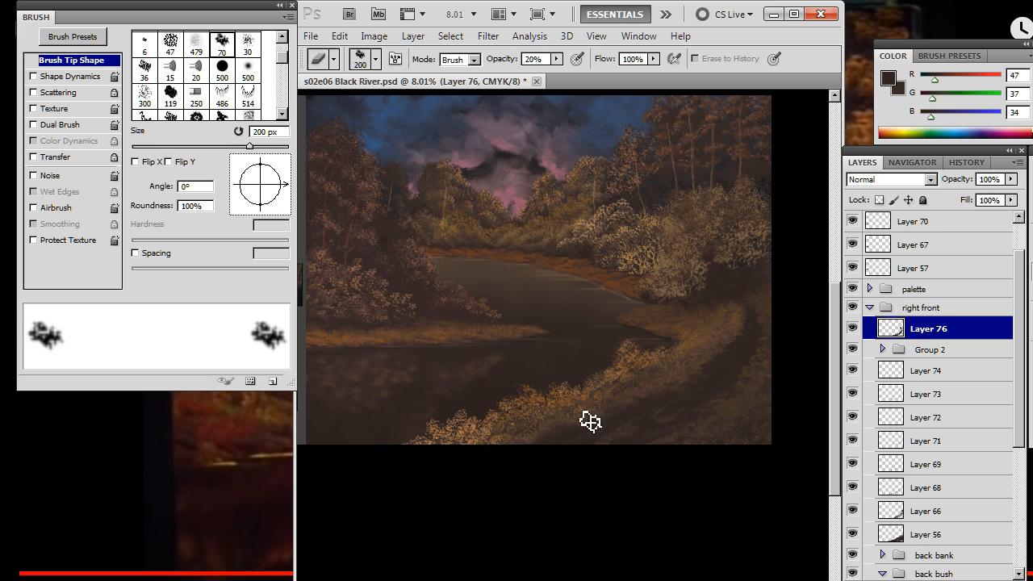
{"action": "key", "text": "6"}
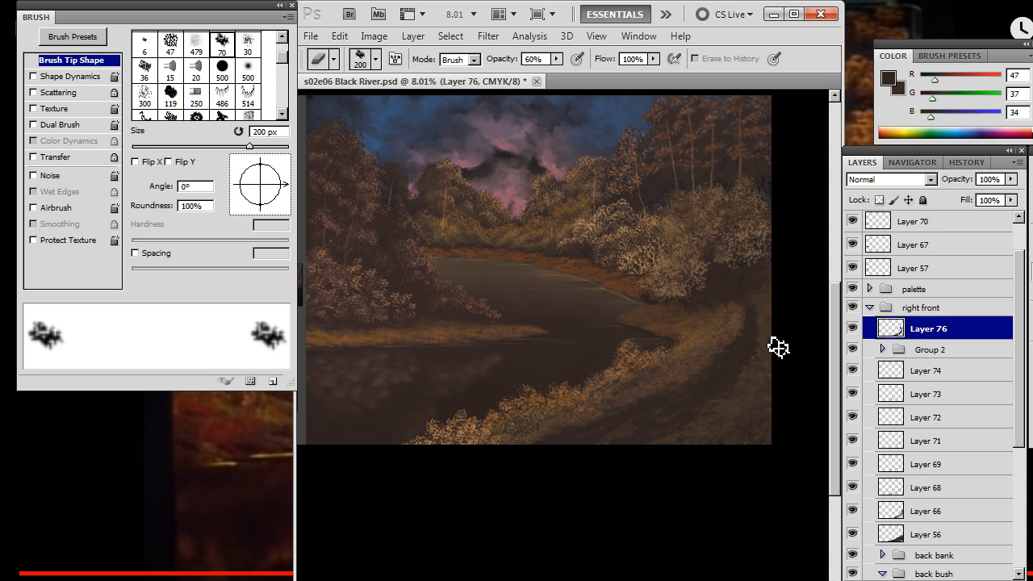
Blend the path's far end into the shadow beneath the right bush, alternating the 126 px Smudge tool and the 200 px Eraser at 60% opacity
{"action": "key", "text": "r"}
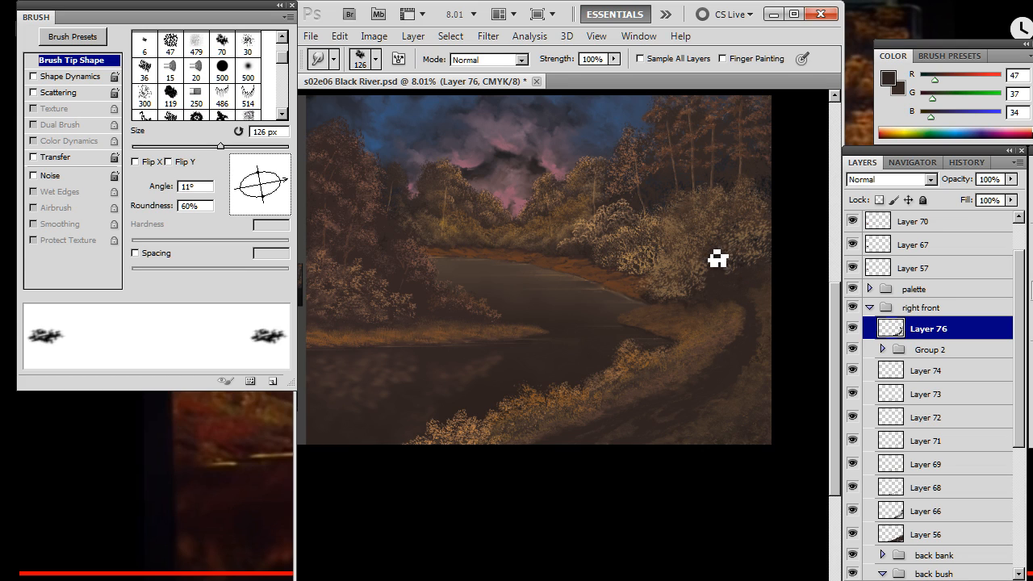
{"action": "mouse_move", "coordinate": [741, 235]}
{"action": "left_mouse_down"}
{"action": "mouse_move", "coordinate": [747, 289]}
{"action": "mouse_move", "coordinate": [718, 265]}
{"action": "left_mouse_up"}
{"action": "key", "text": "e"}
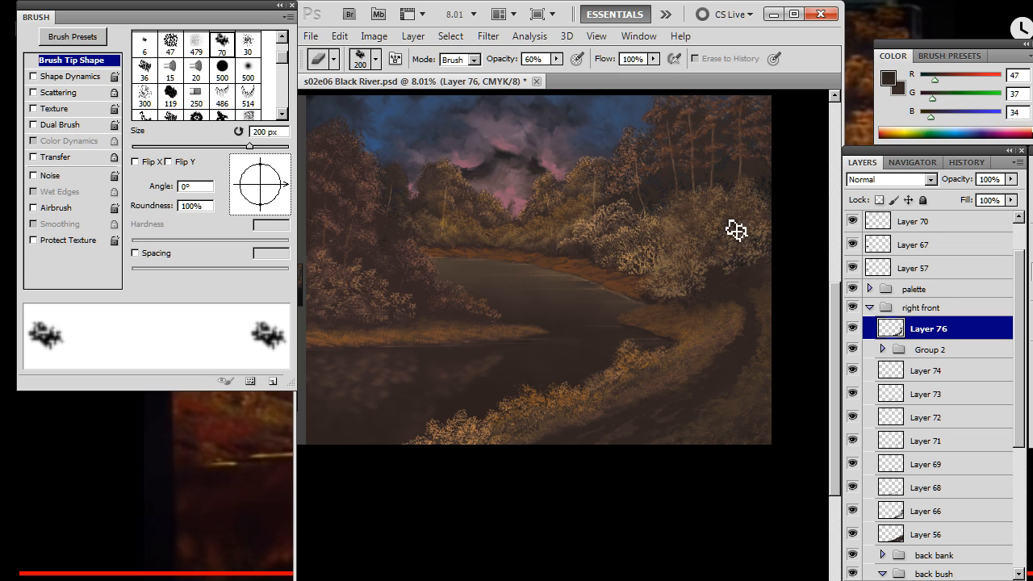
{"action": "key", "text": "r"}
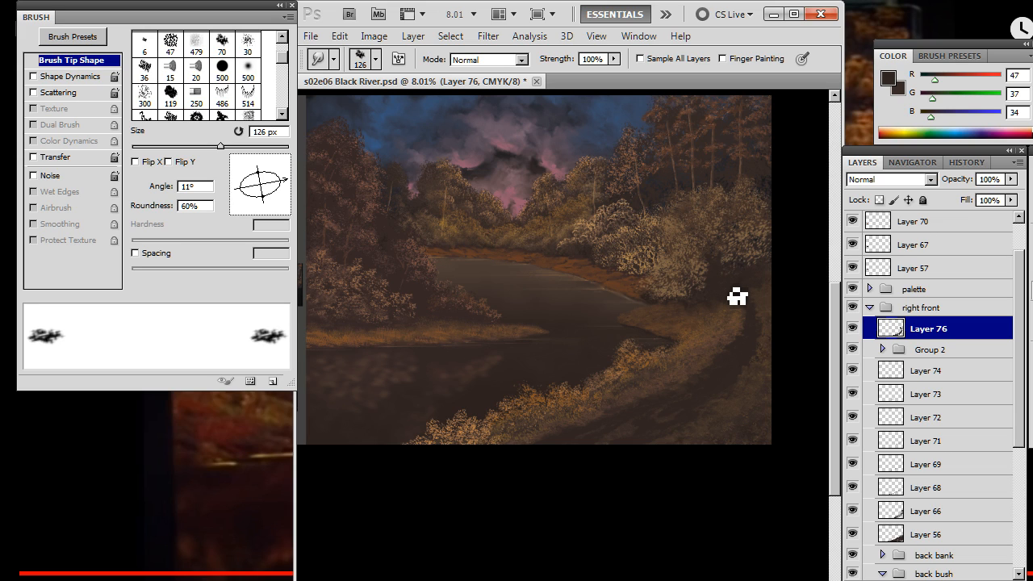
{"action": "key", "text": "e"}
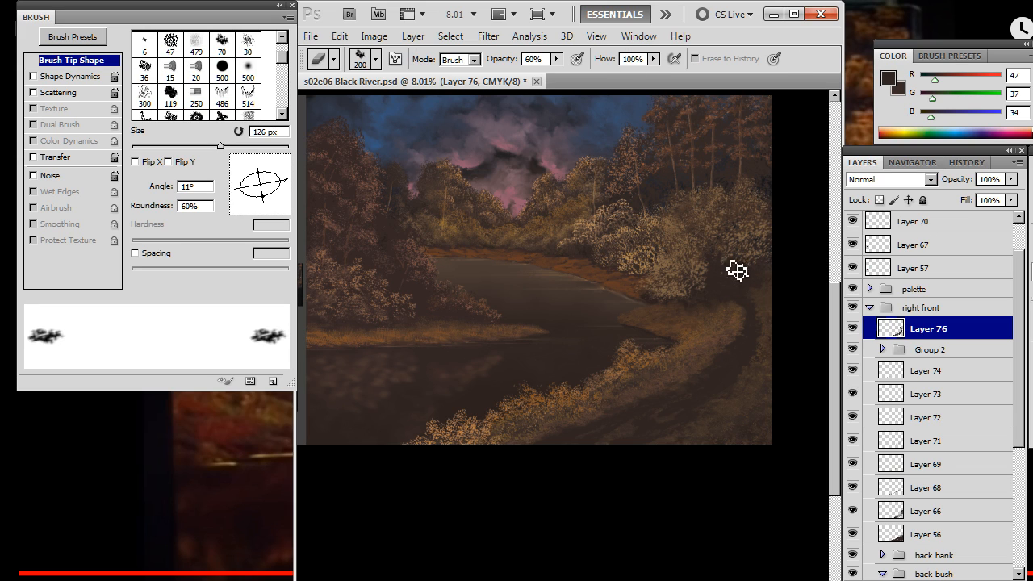
Give the Eraser the 446 px scattered grass-like tip and soften the paint along the dirt path's upper edge on Layer 76
{"action": "key", "text": "r"}
{"action": "key", "text": "e"}
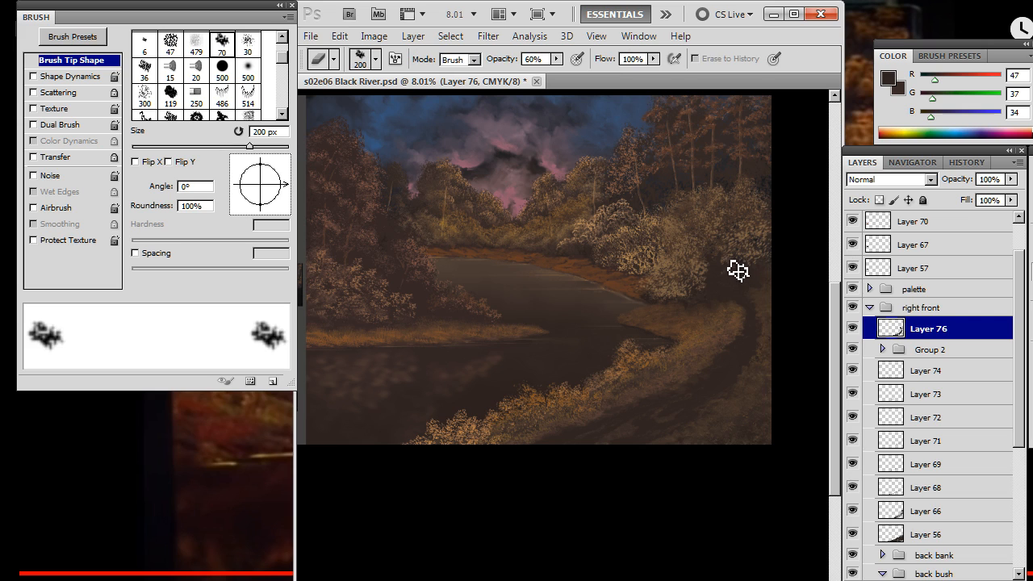
{"action": "right_click", "coordinate": [736, 271]}
{"action": "double_click", "coordinate": [851, 493]}
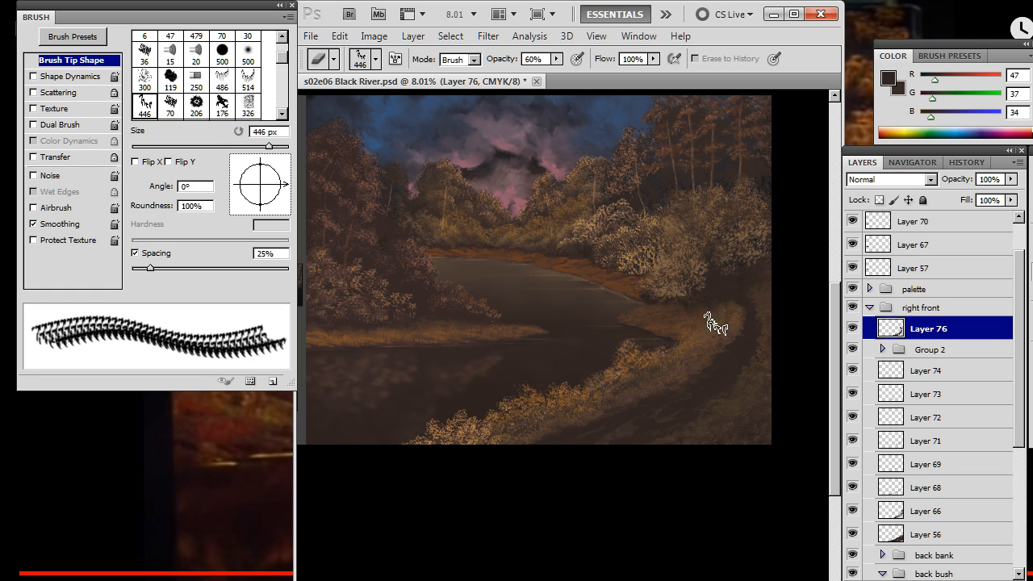
Sample brown RGB 60, 47, 42 near the path's lower end, paint highlights there with a 200 px brush, and smudge them
{"action": "key", "text": "r"}
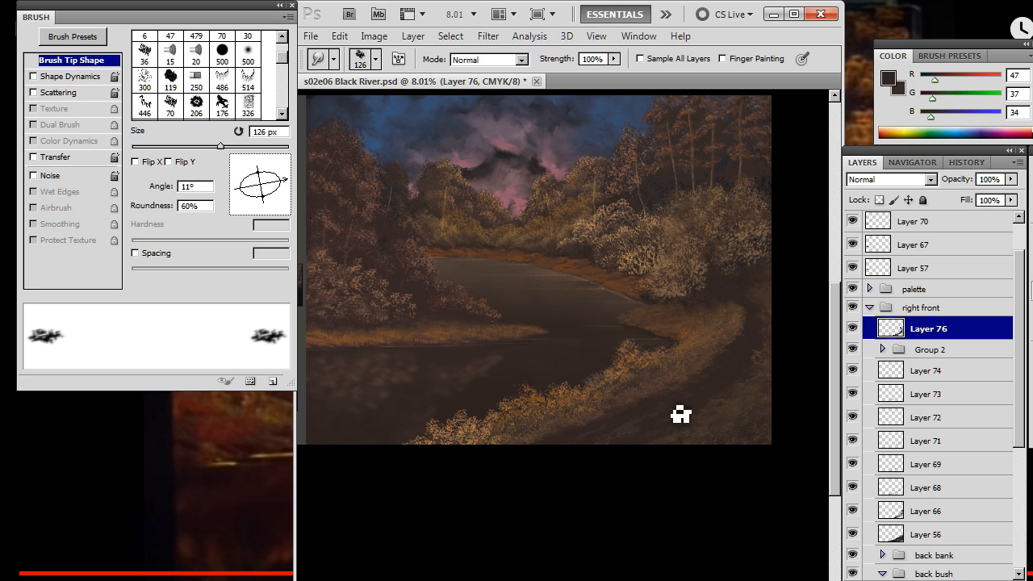
{"action": "key", "text": "b"}
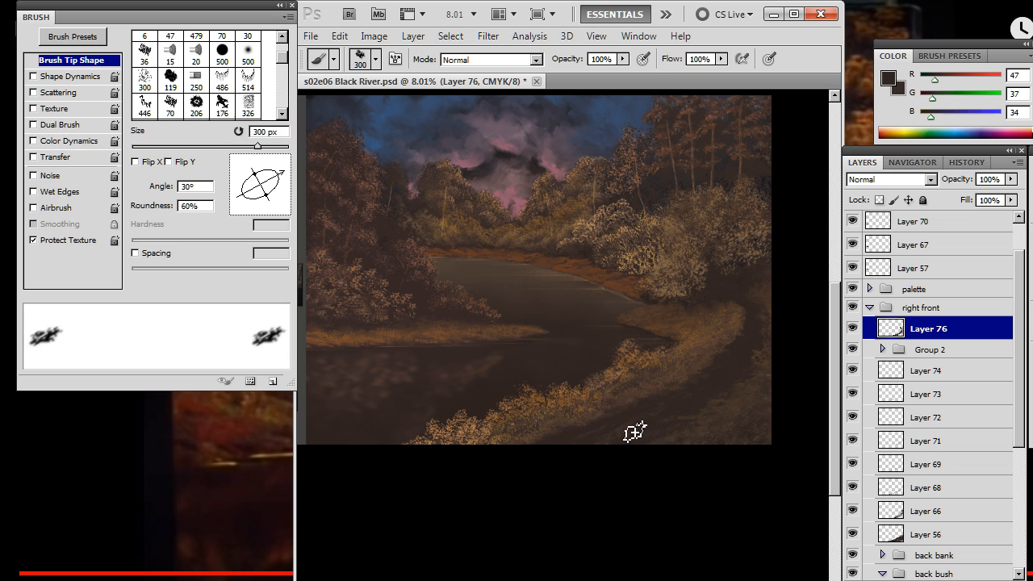
{"action": "left_click", "coordinate": [626, 430], "text": "alt"}
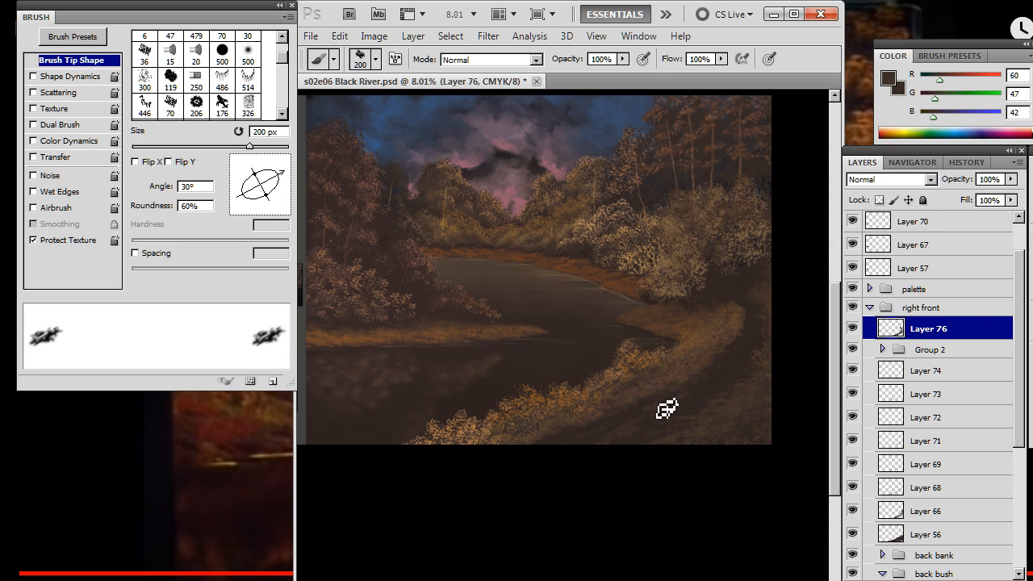
{"action": "key", "text": "r"}
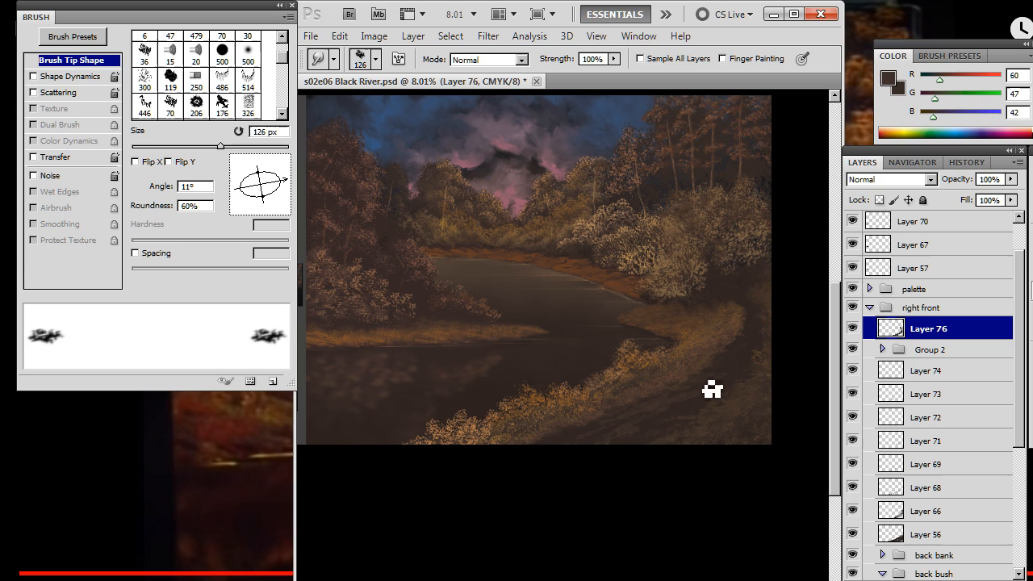
Reduce the brush to 150 px, then paint and smudge small brown strokes around the path's upper bend
{"action": "key", "text": "b"}
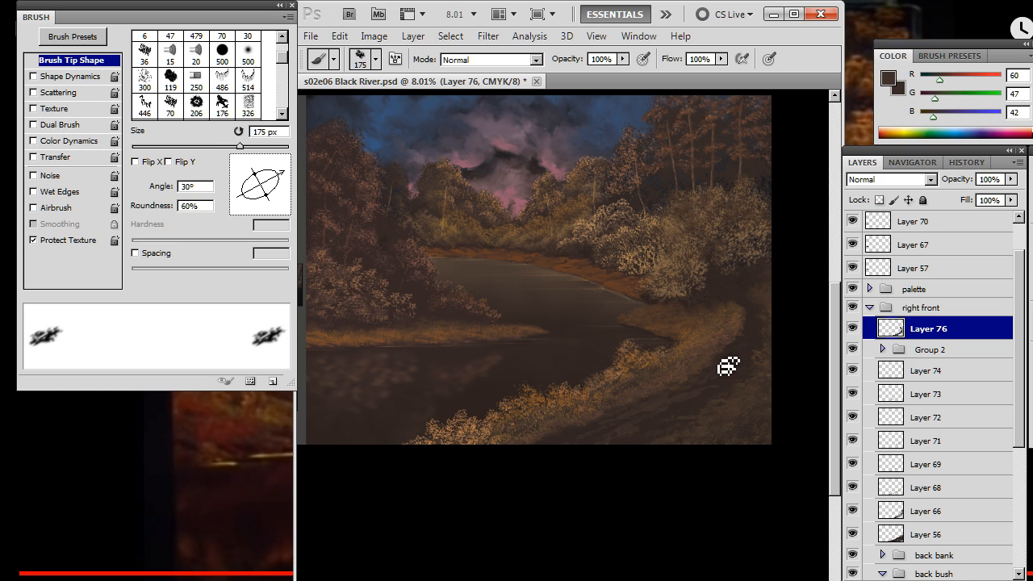
{"action": "key", "text": "bracketleft"}
{"action": "key", "text": "r"}
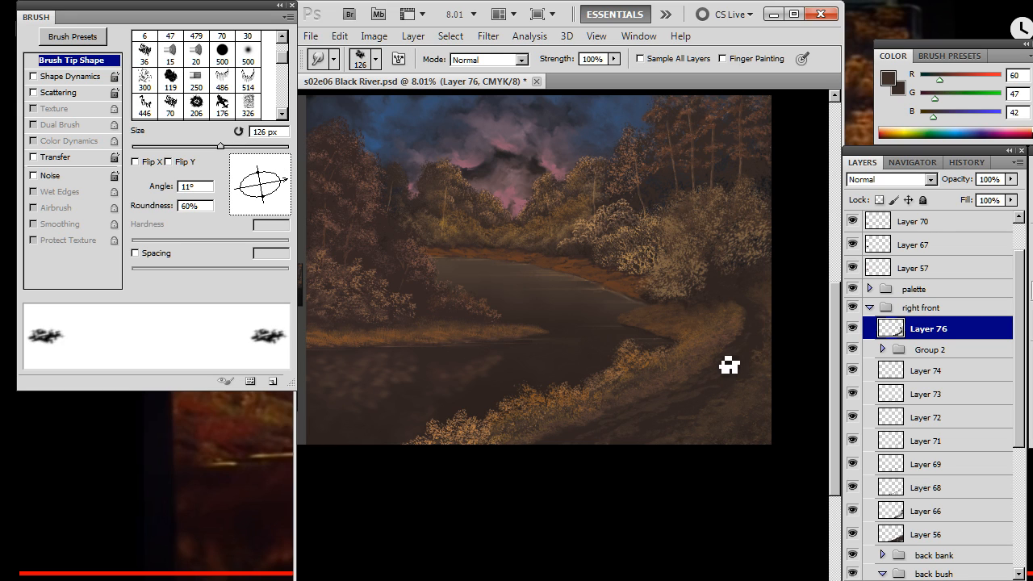
{"action": "key", "text": "b"}
{"action": "key", "text": "r"}
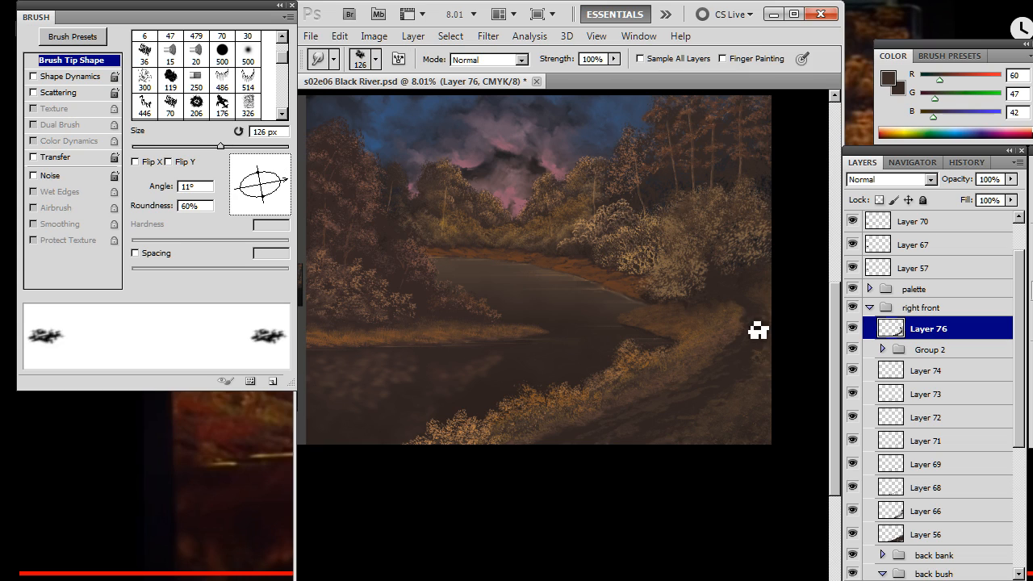
{"action": "key", "text": "b"}
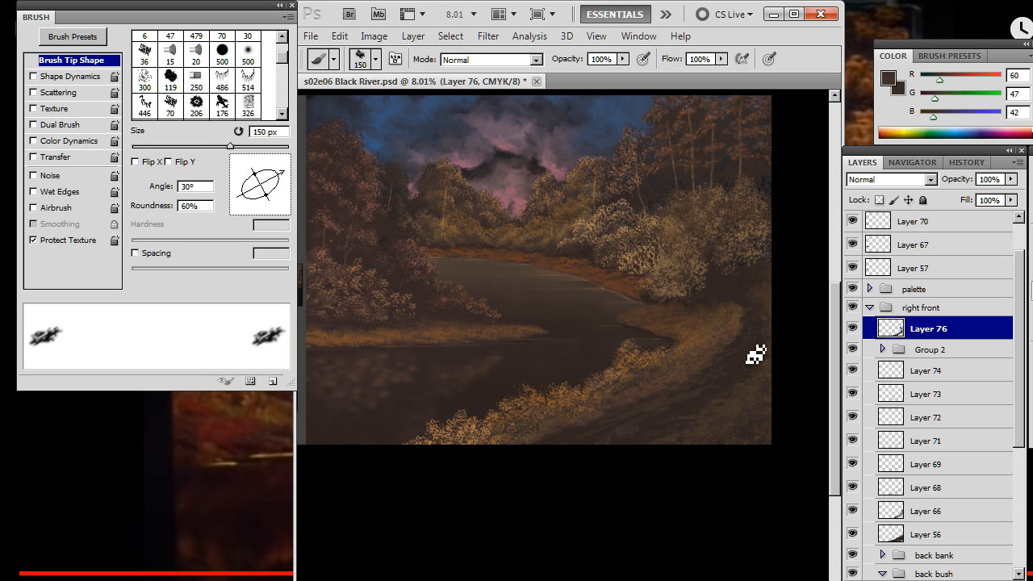
Alternate 150 px brush strokes with 126 px smudging to work brown ground texture down the path to the canvas's lower edge
{"action": "key", "text": "r"}
{"action": "key", "text": "b"}
{"action": "key", "text": "r"}
{"action": "key", "text": "b"}
{"action": "key", "text": "r"}
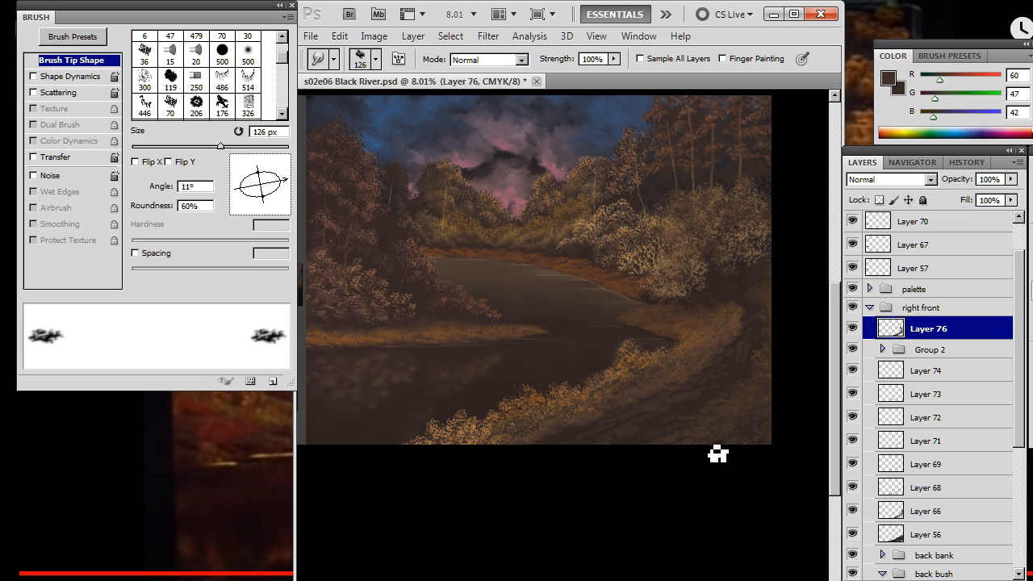
Thin the path paint with the 446 px Eraser, then add and smudge 150 px strokes of RGB 55, 43, 39 brown
{"action": "key", "text": "b"}
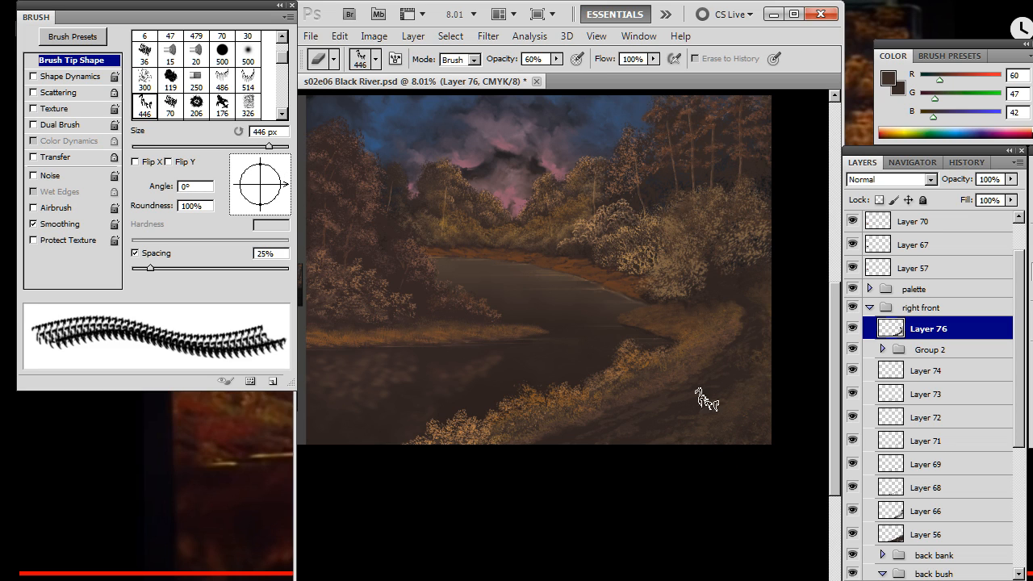
{"action": "key", "text": "r"}
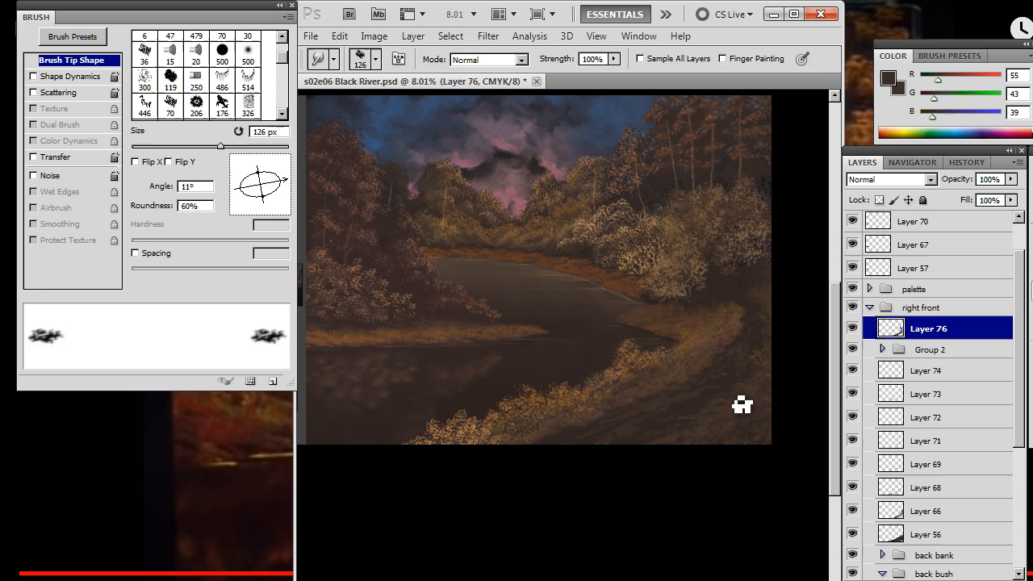
{"action": "key", "text": "b"}
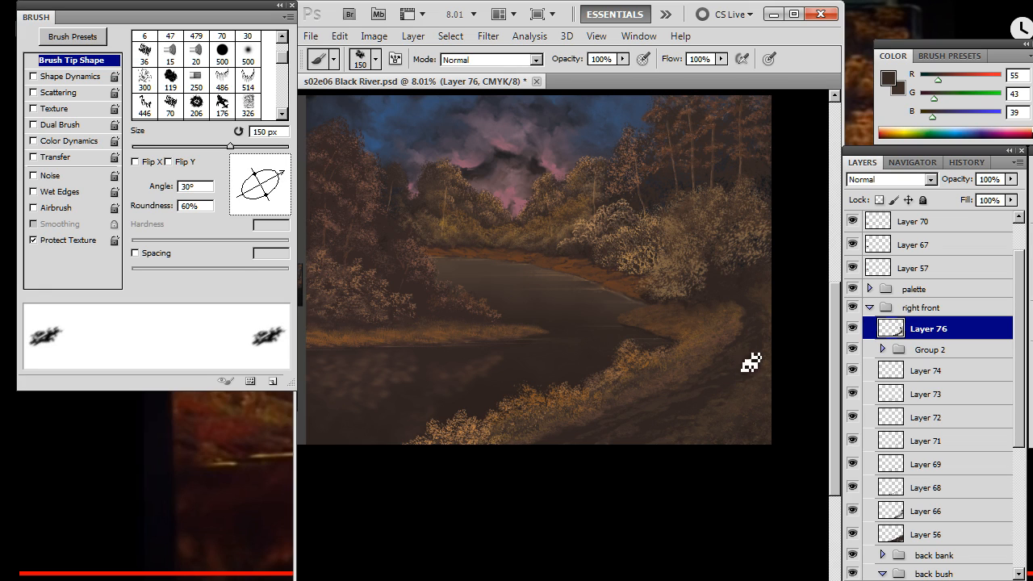
{"action": "key", "text": "r"}
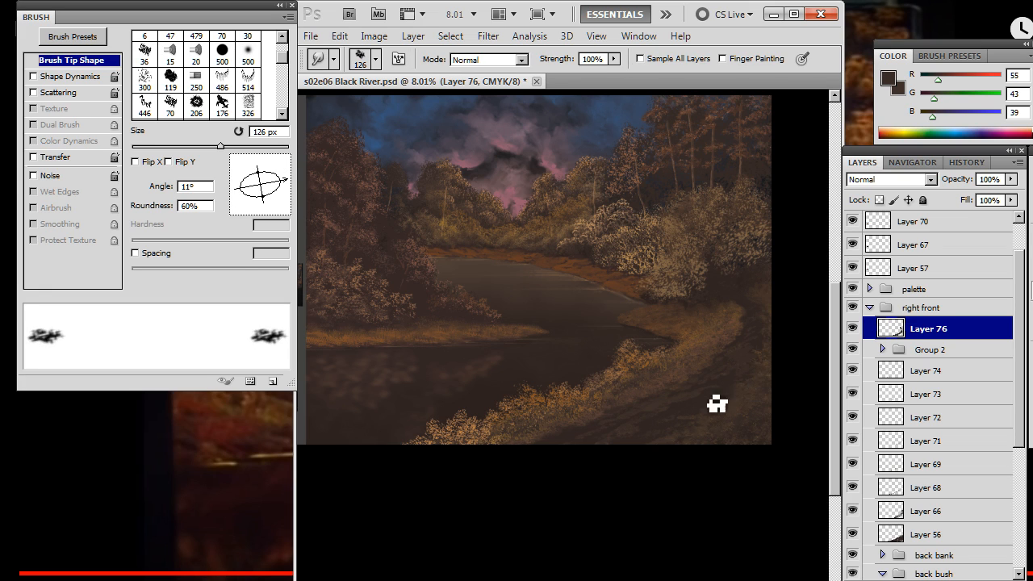
{"action": "key", "text": "b"}
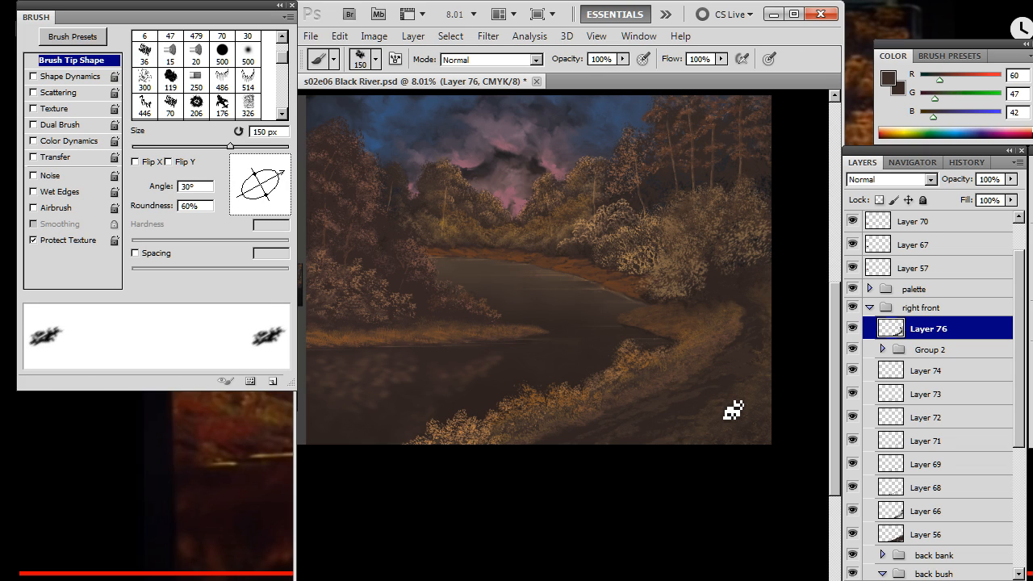
Sample darker brown RGB 47, 37, 34 from the path and paint and smudge it into the path's right side
{"action": "left_click", "coordinate": [700, 401], "text": "alt"}
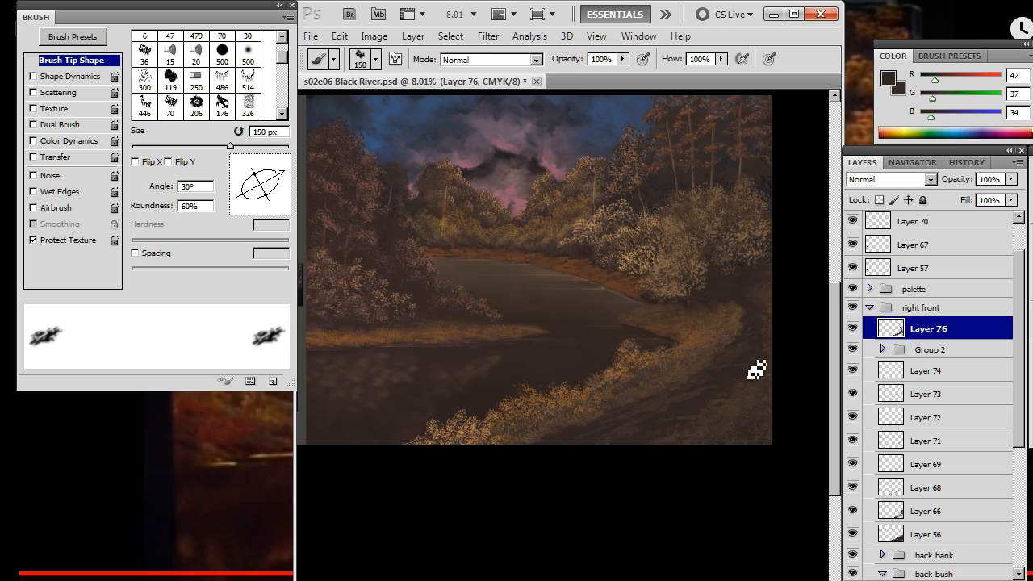
{"action": "key", "text": "r"}
{"action": "key", "text": "b"}
{"action": "key", "text": "r"}
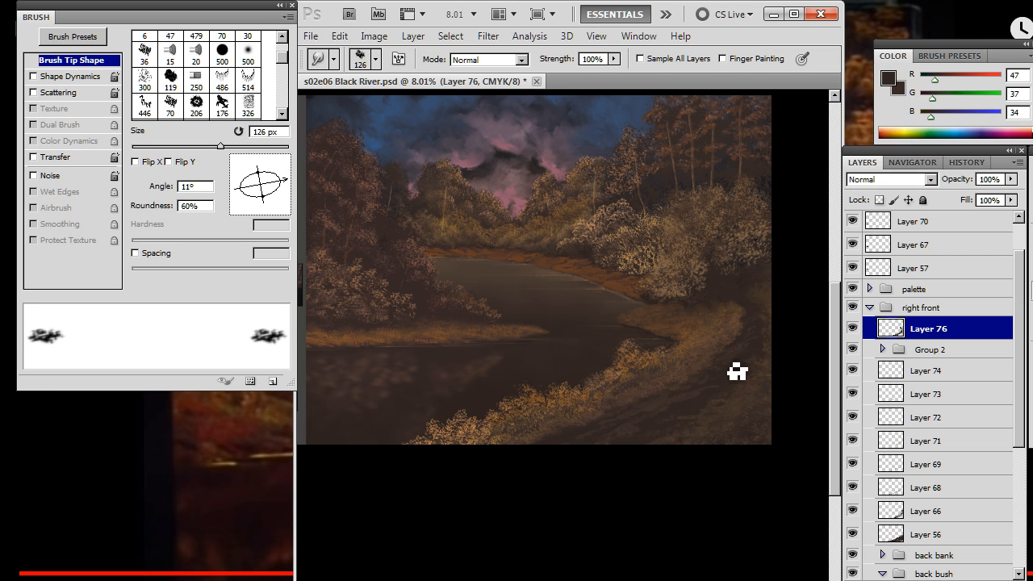
{"action": "key", "text": "b"}
{"action": "key", "text": "r"}
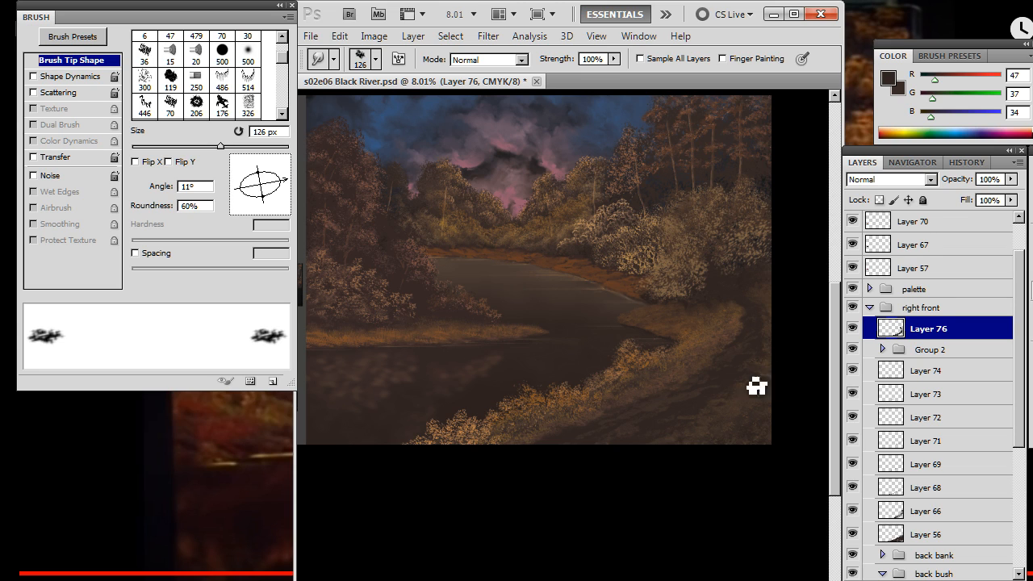
Break up the ground beside the canvas's right edge with the textured Eraser, adding and smudging 150 px dark brown strokes
{"action": "key", "text": "e"}
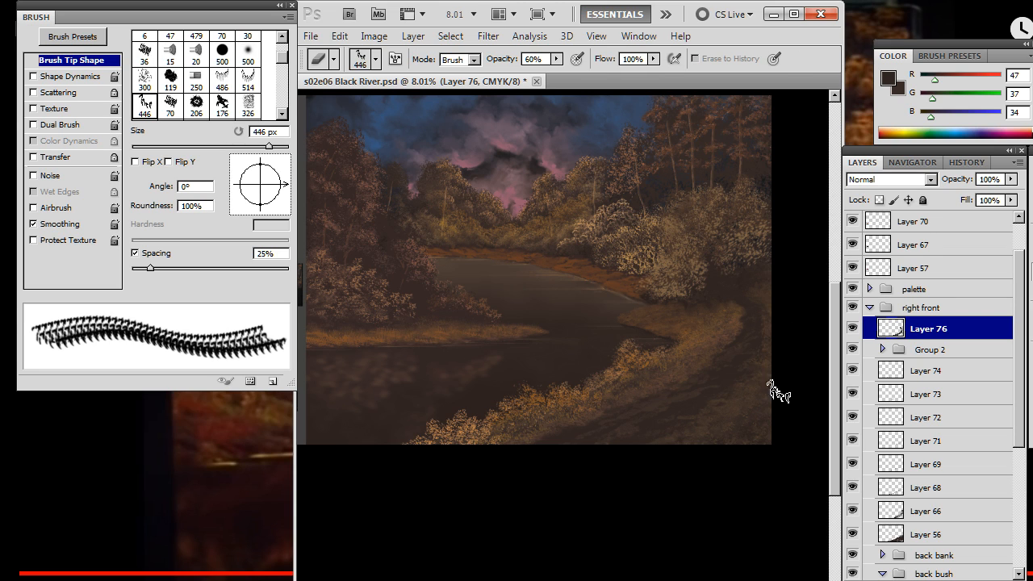
{"action": "key", "text": "r"}
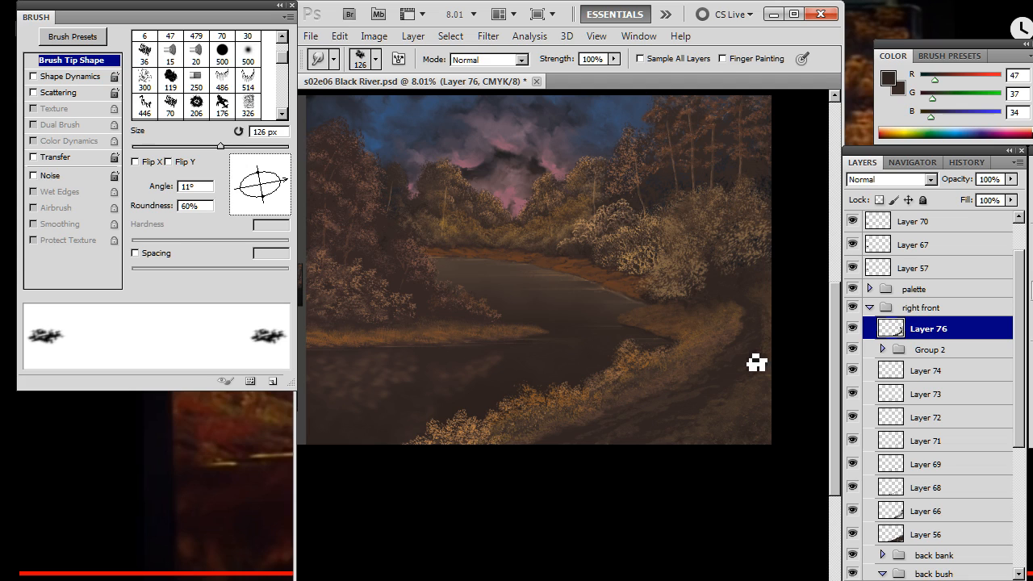
{"action": "key", "text": "b"}
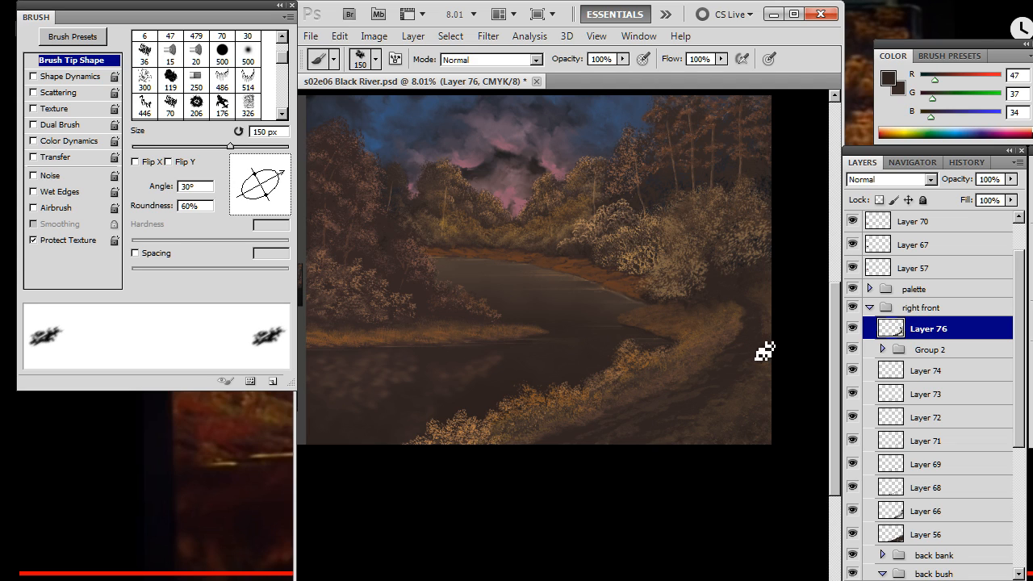
{"action": "key", "text": "r"}
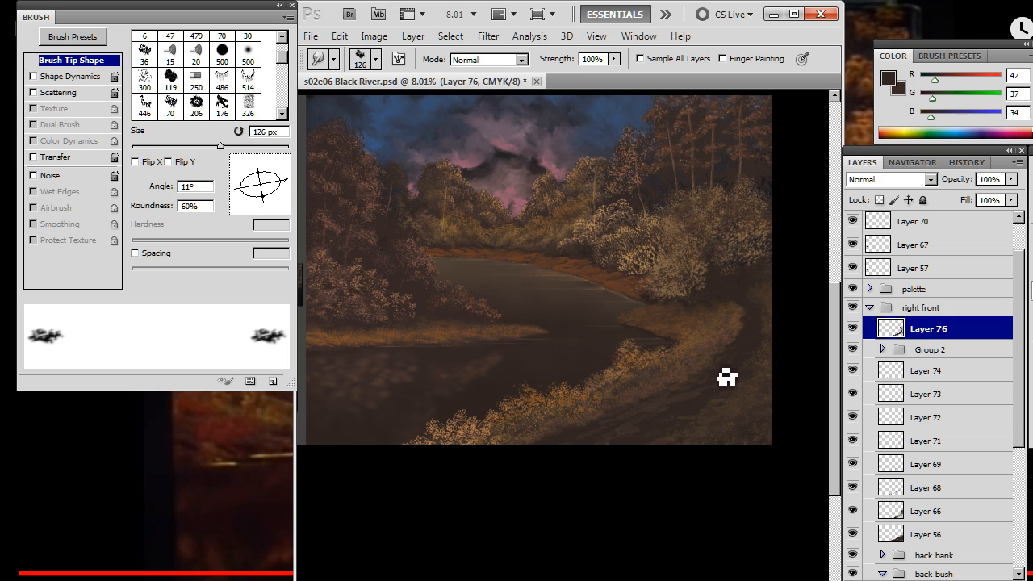
{"action": "key", "text": "e"}
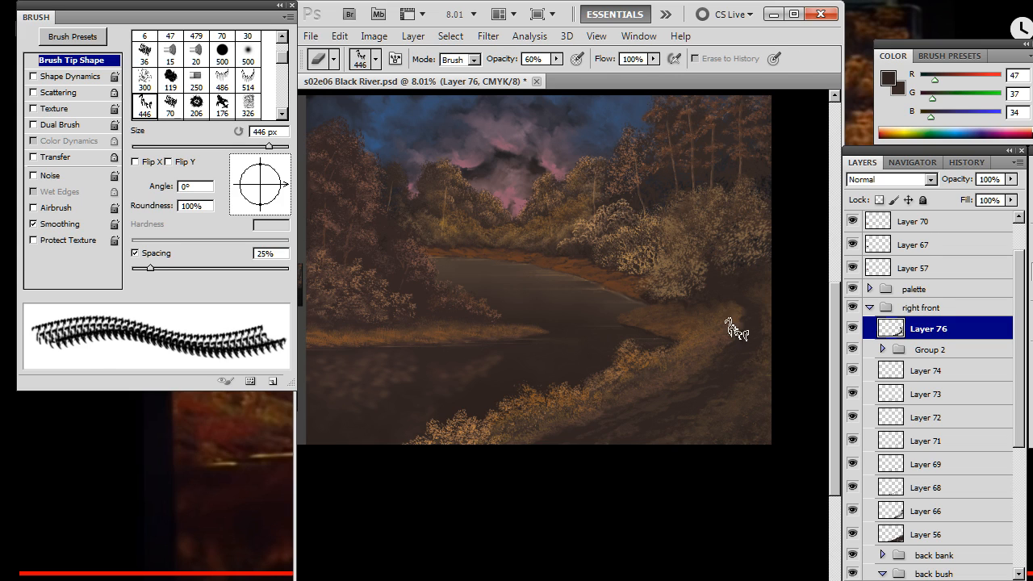
Sample brown RGB 49, 38, 35 from the shadow beside the path, paint at 10% opacity, and soften with the 446 px Eraser
{"action": "key", "text": "r"}
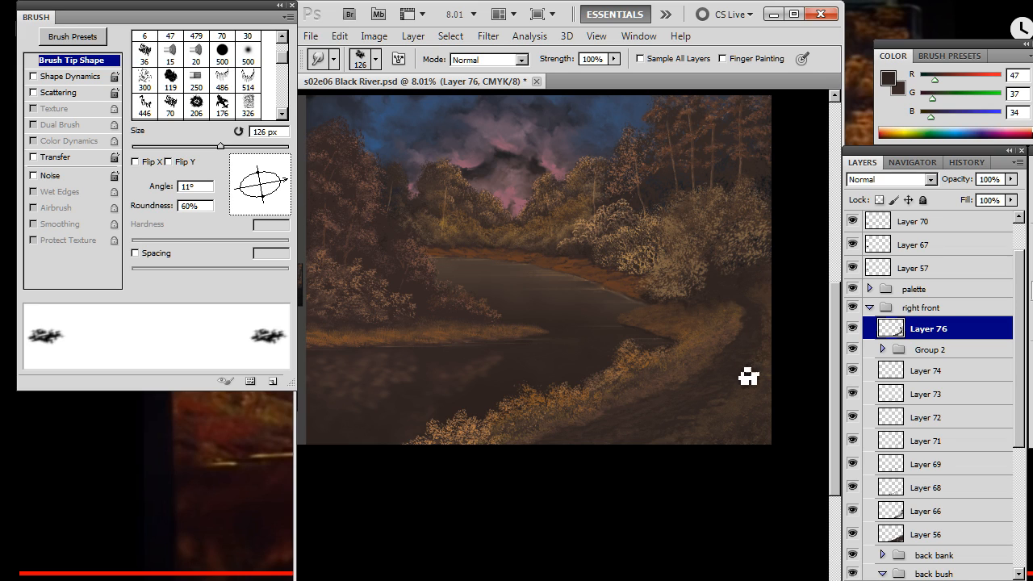
{"action": "key", "text": "b"}
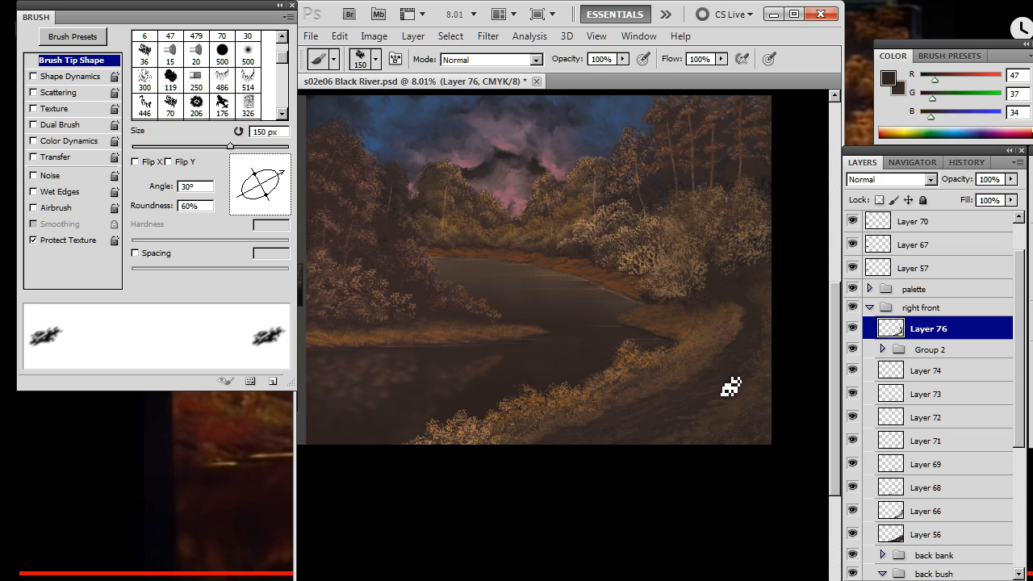
{"action": "left_click", "coordinate": [726, 395], "text": "alt"}
{"action": "left_click", "coordinate": [759, 308], "text": "alt"}
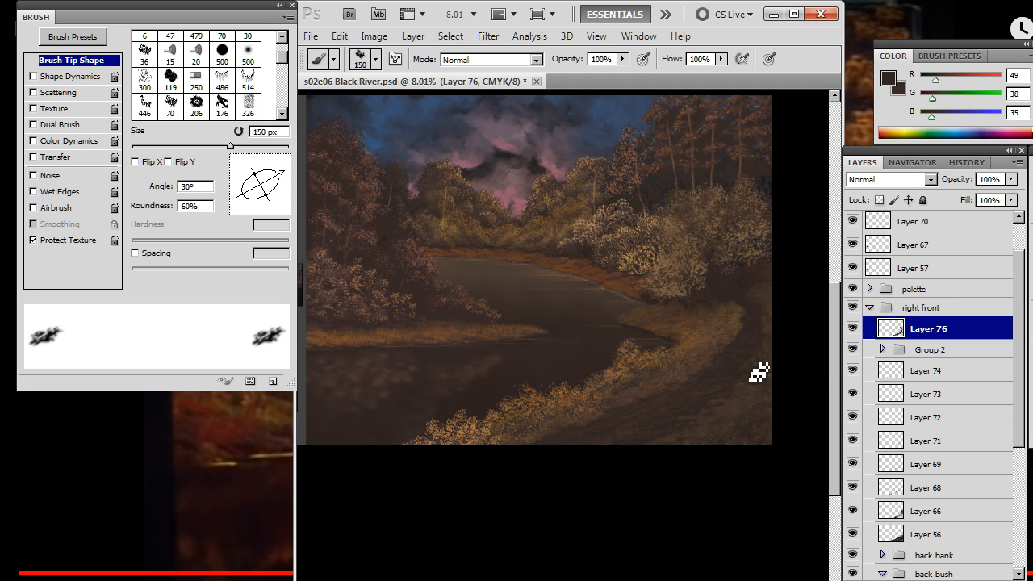
{"action": "key", "text": "1"}
{"action": "key", "text": "e"}
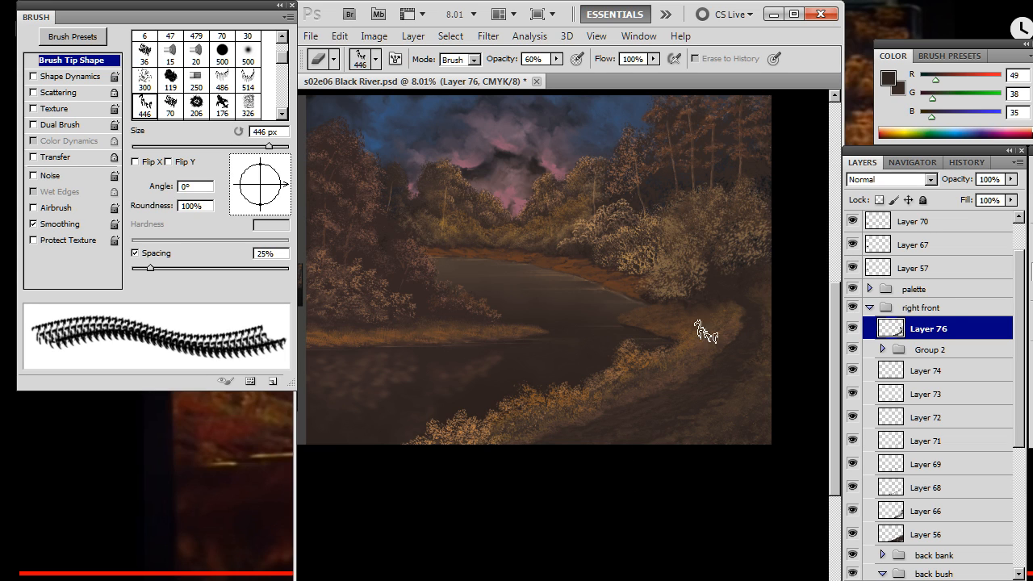
Shade the path down to its lower end with a 250 px brush at 10% opacity, smudging the strokes into the ground
{"action": "key", "text": "b"}
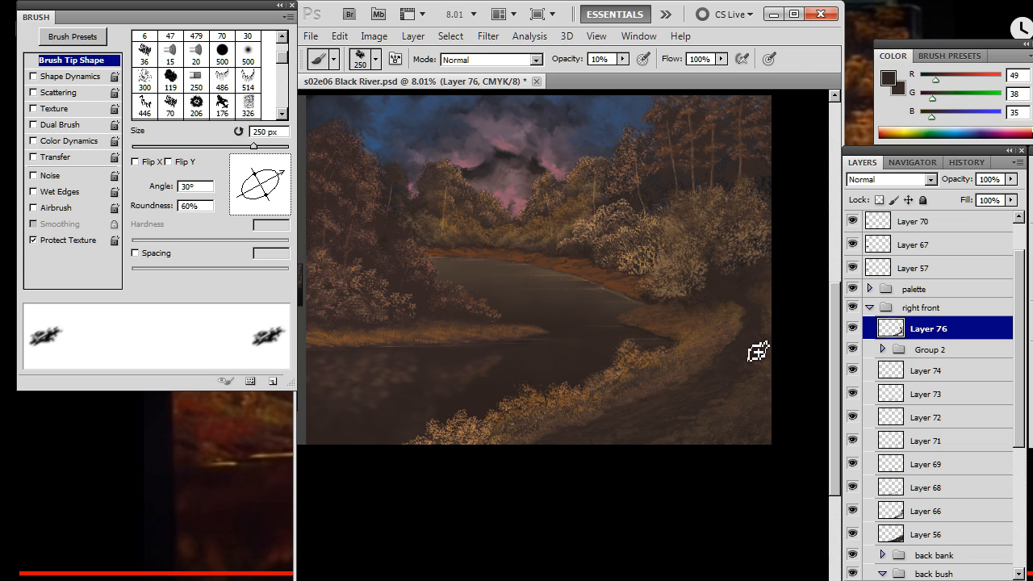
{"action": "key", "text": "r"}
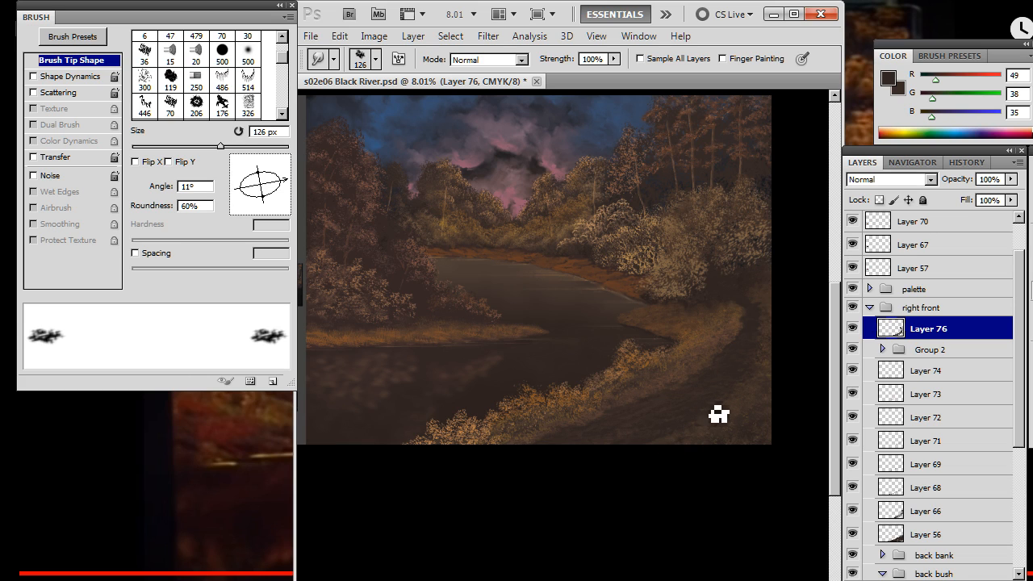
{"action": "key", "text": "b"}
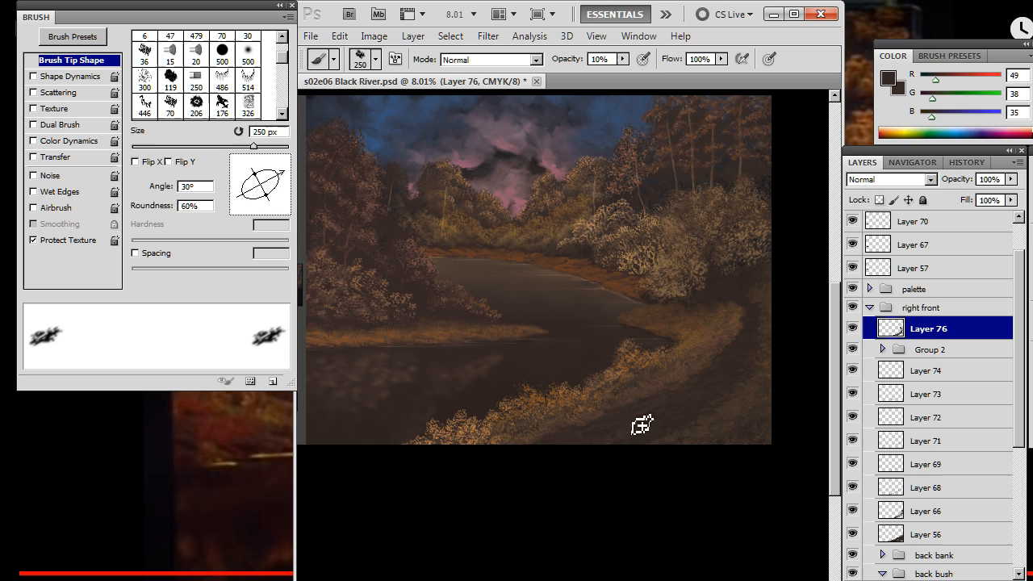
{"action": "key", "text": "r"}
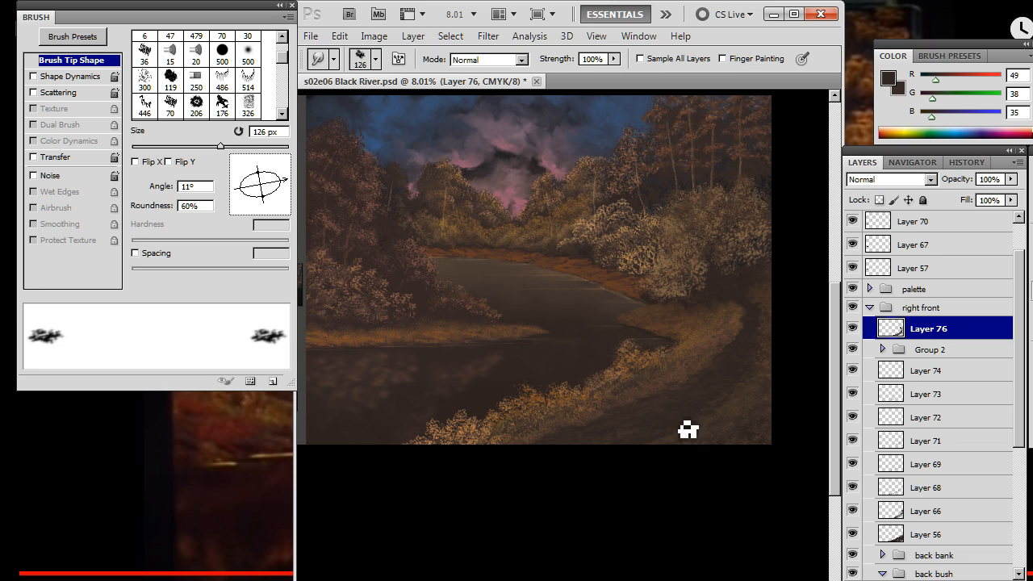
Paint the path's lower end with a 300 px brush at 70% opacity, then smudge along the path from its upper bend downward
{"action": "key", "text": "b"}
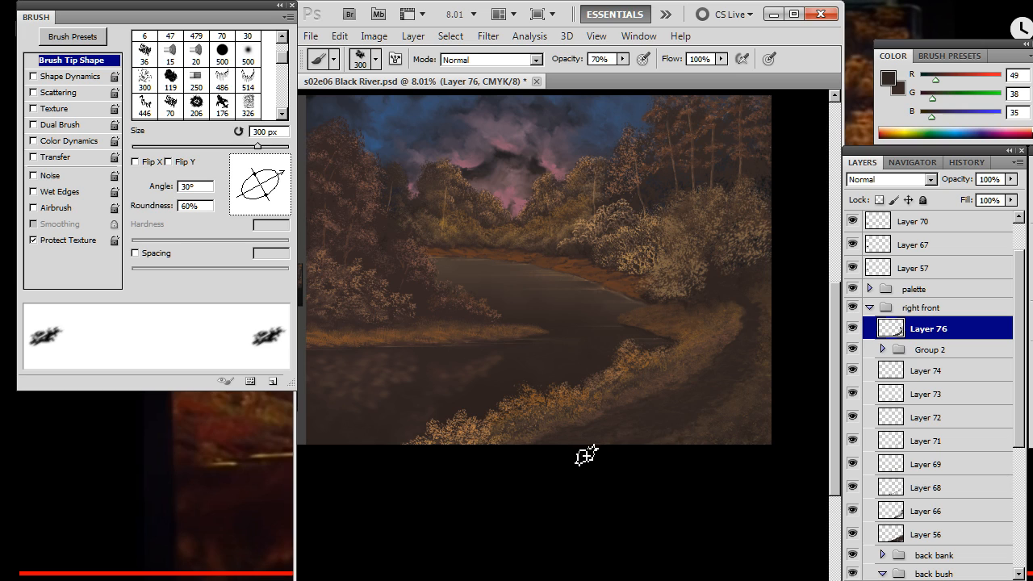
{"action": "key", "text": "r"}
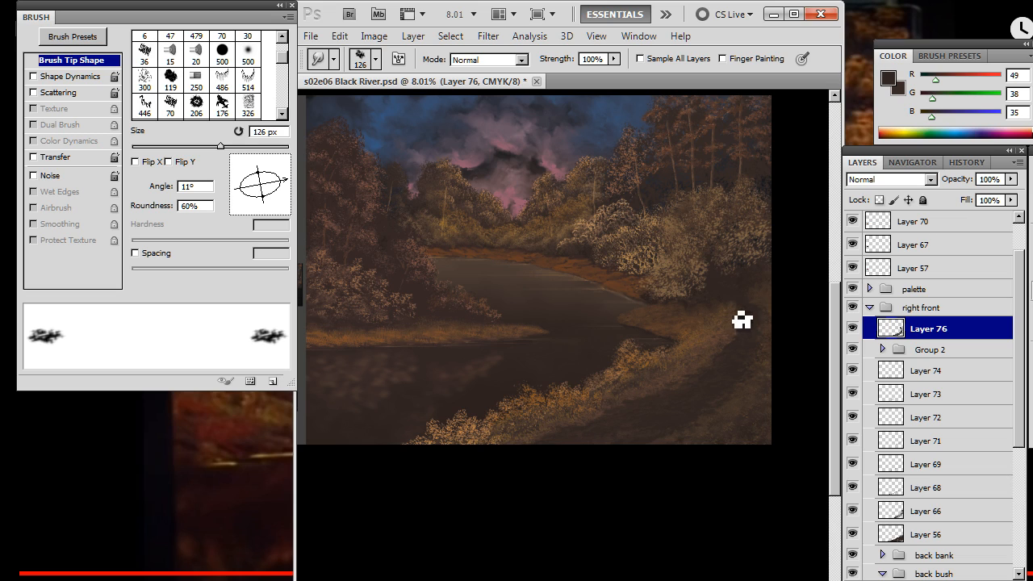
{"action": "mouse_move", "coordinate": [740, 321]}
{"action": "left_mouse_down"}
{"action": "mouse_move", "coordinate": [742, 342]}
{"action": "mouse_move", "coordinate": [715, 369]}
{"action": "left_mouse_up"}
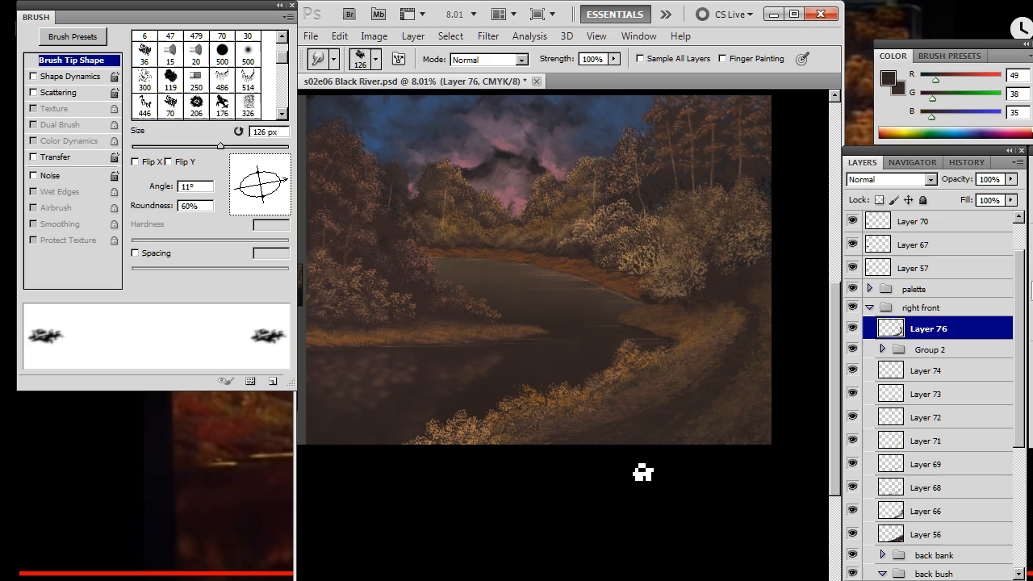
Smudge the path's lower end with a 200 px tip, then a 250 px tip, lowering the strength to 30%
{"action": "key", "text": "bracketright"}
{"action": "key", "text": "bracketright"}
{"action": "key", "text": "bracketright"}
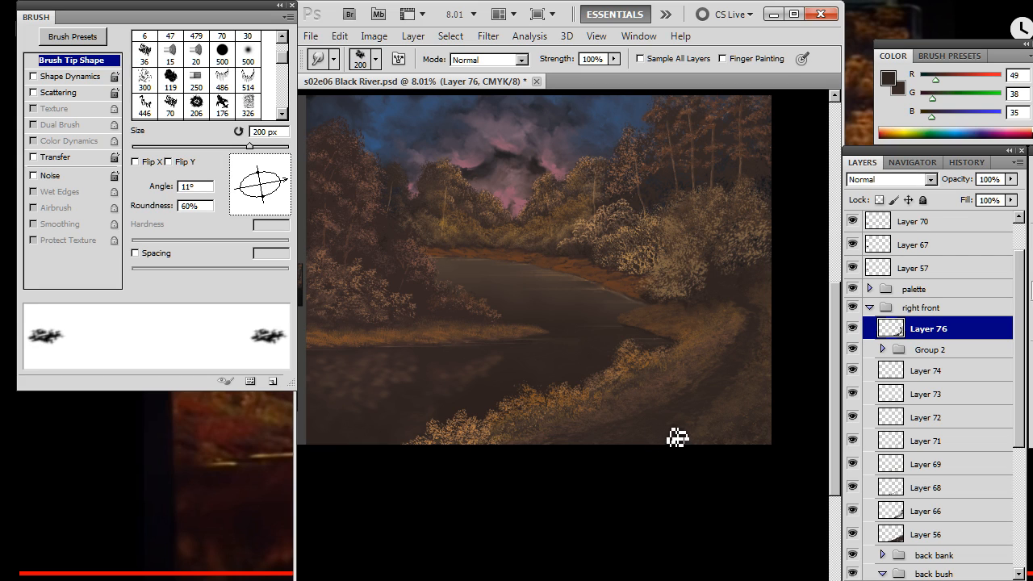
{"action": "key", "text": "bracketright"}
{"action": "key", "text": "bracketright"}
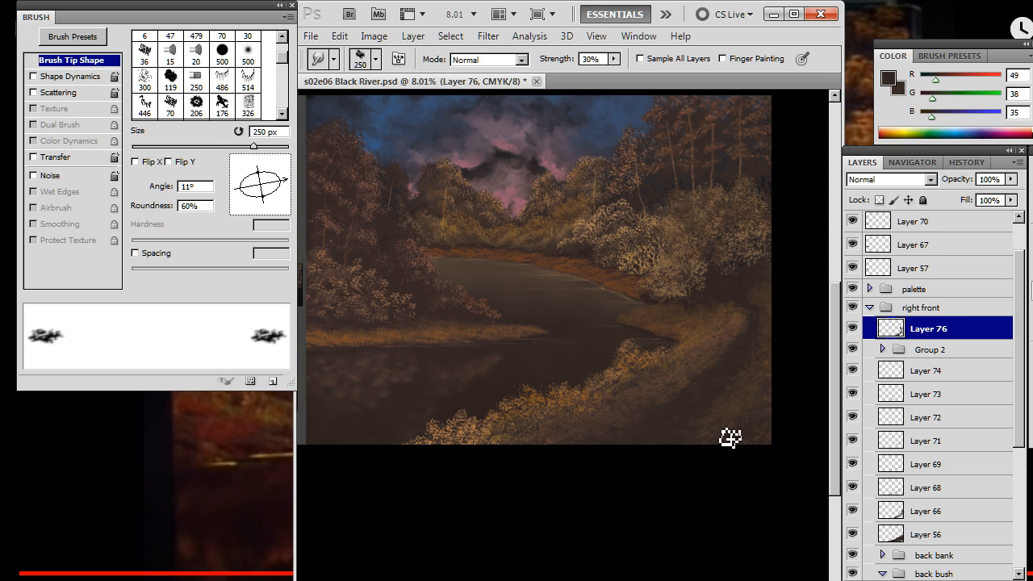
Sample brown RGB 109, 79, 47 from the grassy bank and add a new layer above Layer 76
{"action": "key", "text": "z"}
{"action": "left_click_drag", "start_coordinate": [691, 382], "coordinate": [592, 398]}
{"action": "left_click_drag", "start_coordinate": [676, 390], "coordinate": [814, 316]}
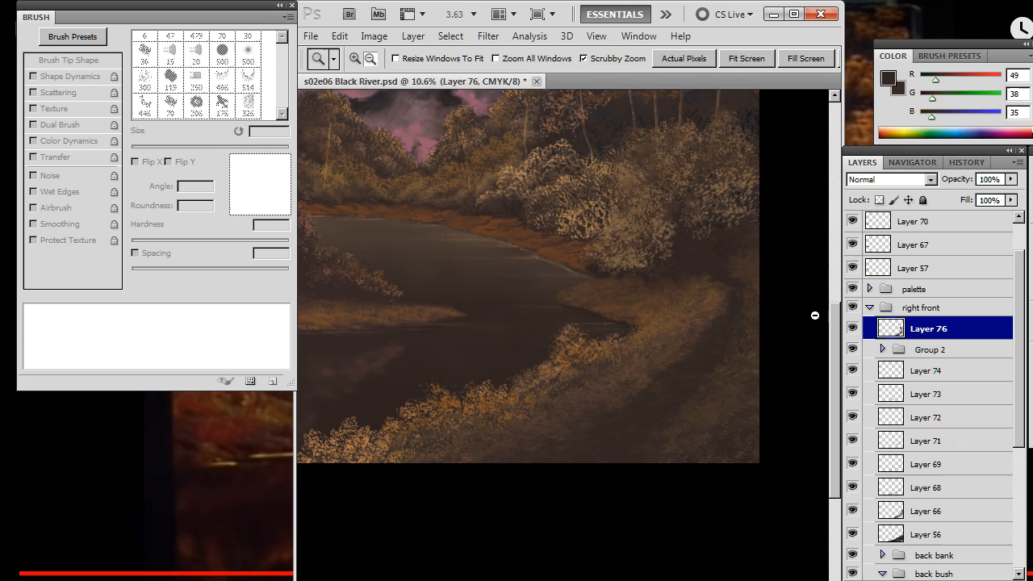
{"action": "key", "text": "b"}
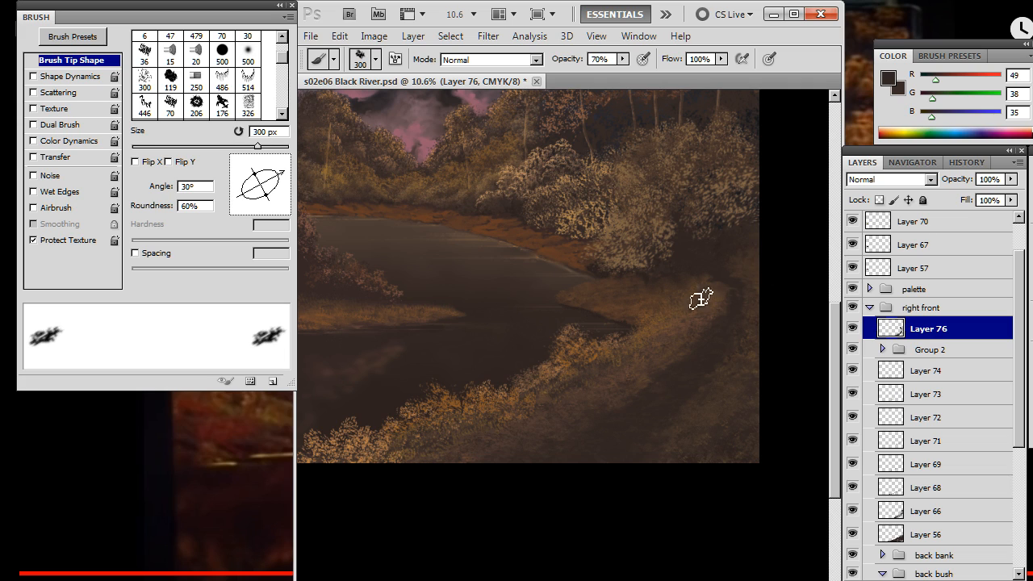
{"action": "left_click_drag", "start_coordinate": [657, 321], "coordinate": [655, 327], "text": "alt"}
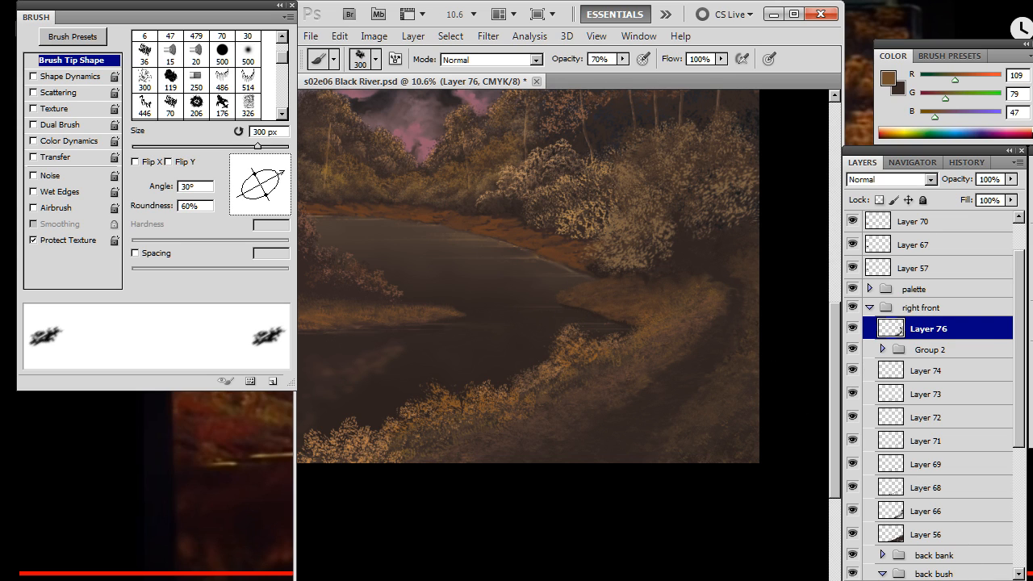
{"action": "key", "text": "ctrl+shift+alt+n"}
Choose the 486 px grass tip and paint 485 px grass at 70% opacity beside the path, angled -148° and then -162°
{"action": "right_click", "coordinate": [601, 292]}
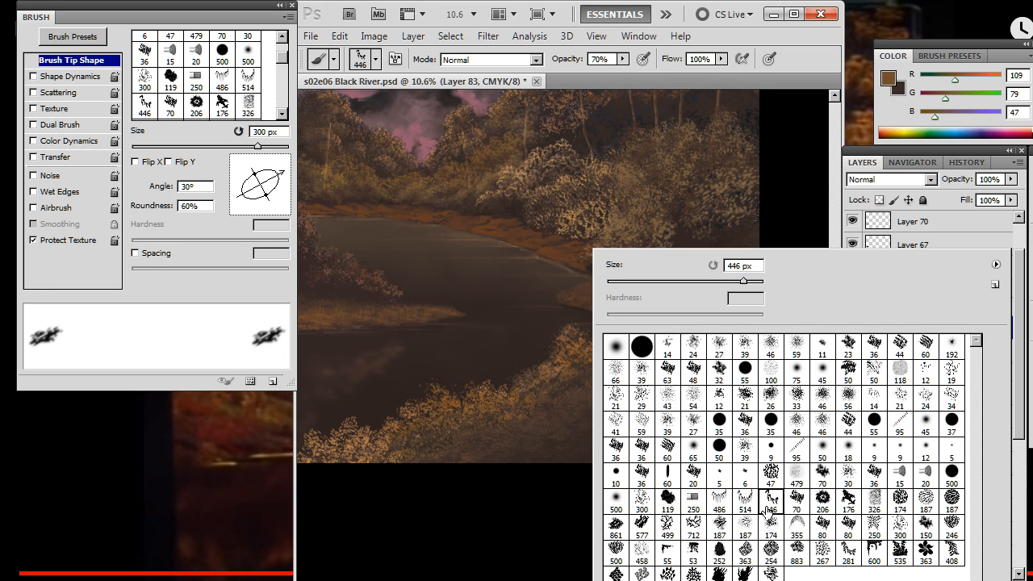
{"action": "left_click", "coordinate": [747, 505]}
{"action": "left_click", "coordinate": [717, 505]}
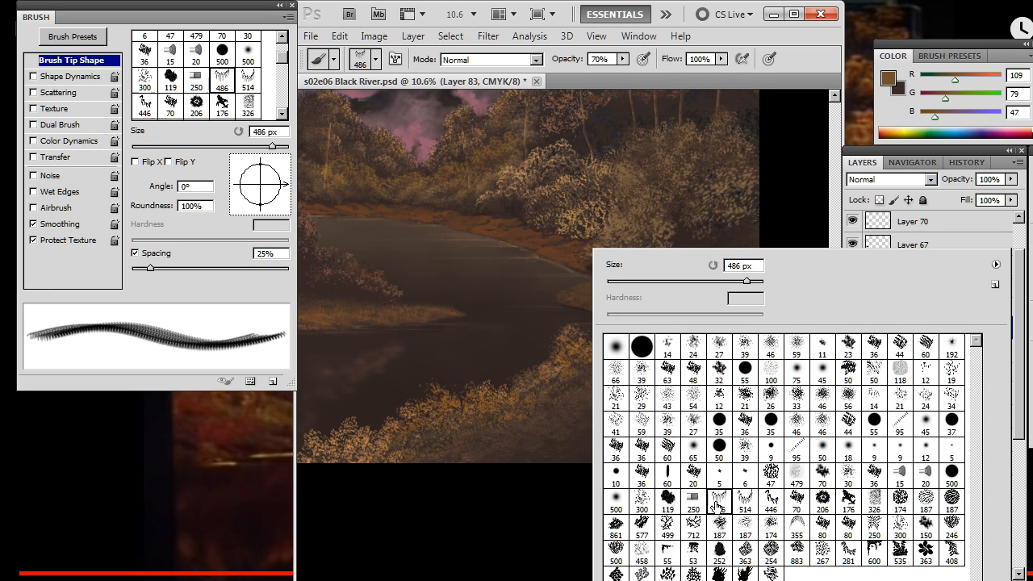
{"action": "left_click", "coordinate": [275, 201]}
{"action": "mouse_move", "coordinate": [274, 212]}
{"action": "left_mouse_down"}
{"action": "mouse_move", "coordinate": [251, 218]}
{"action": "mouse_move", "coordinate": [236, 199]}
{"action": "left_mouse_up"}
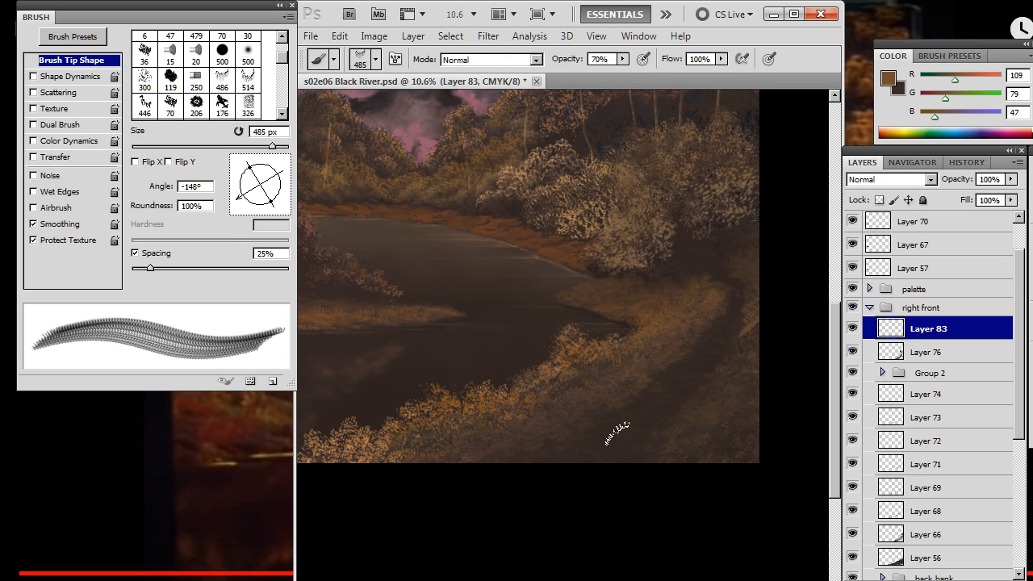
{"action": "left_click_drag", "start_coordinate": [239, 206], "coordinate": [239, 215]}
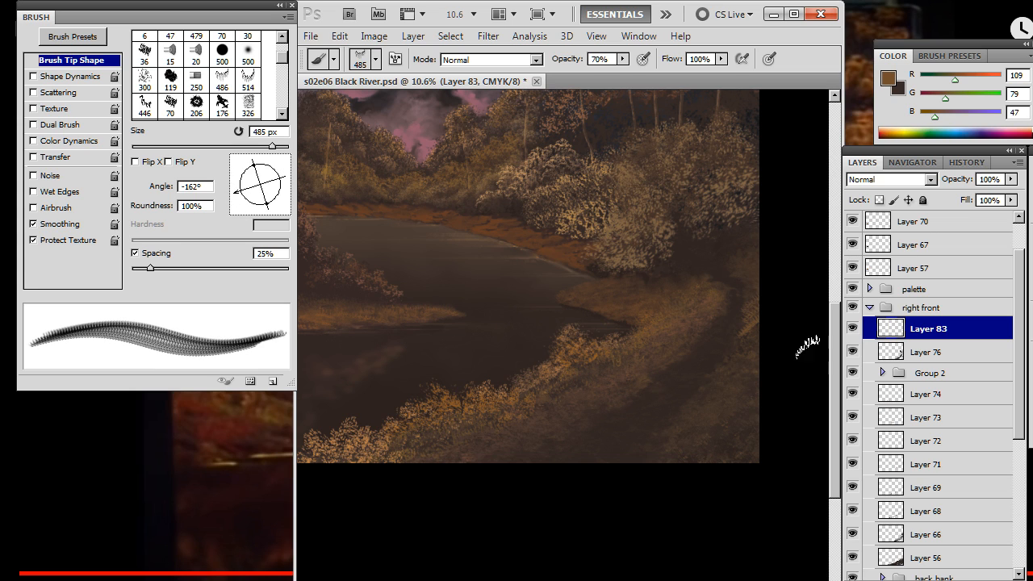
Give the Smudge tool the 326 px textured tip at 18° angle and 48% roundness, smudge the grass, and disable its spacing
{"action": "key", "text": "r"}
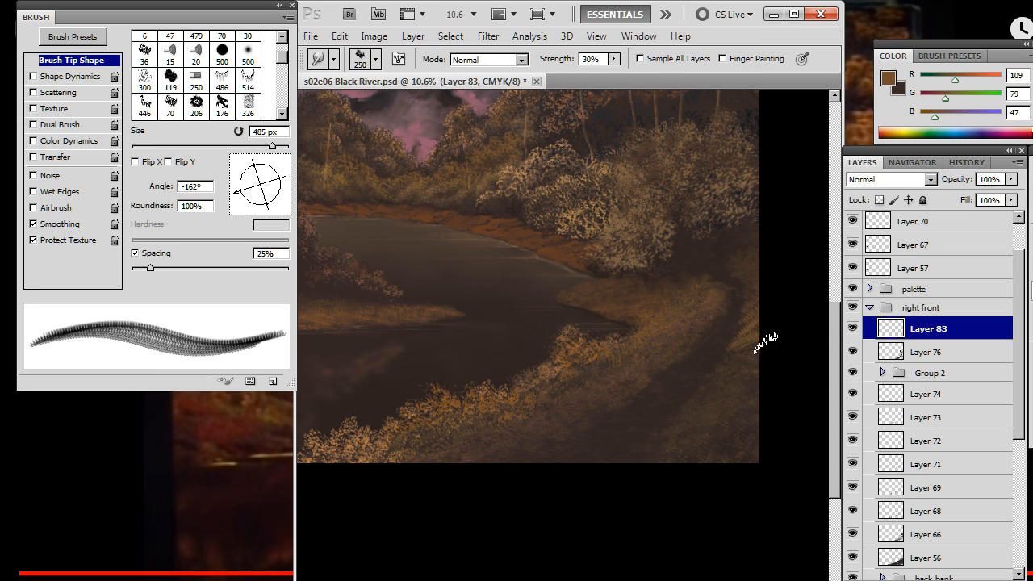
{"action": "right_click", "coordinate": [739, 347]}
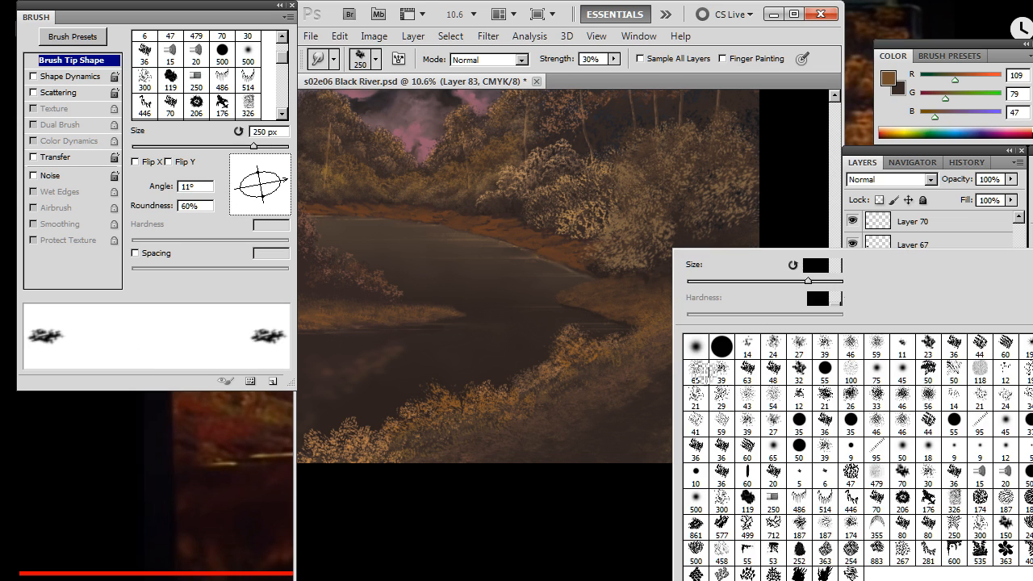
{"action": "left_click", "coordinate": [954, 500]}
{"action": "left_click", "coordinate": [263, 214]}
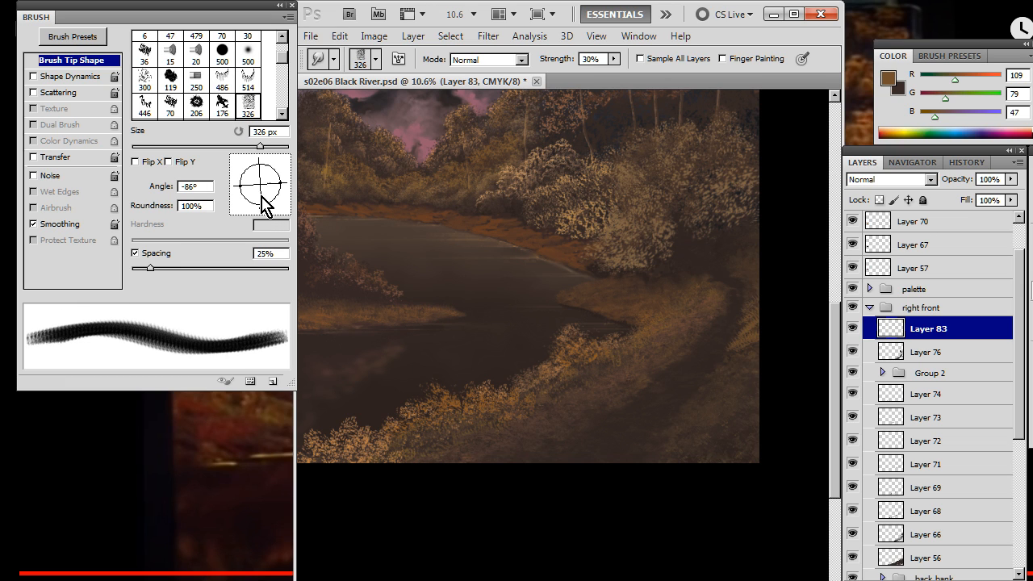
{"action": "left_click_drag", "start_coordinate": [263, 212], "coordinate": [296, 181]}
{"action": "mouse_move", "coordinate": [755, 339]}
{"action": "left_mouse_down"}
{"action": "mouse_move", "coordinate": [743, 350]}
{"action": "mouse_move", "coordinate": [756, 334]}
{"action": "mouse_move", "coordinate": [752, 360]}
{"action": "left_mouse_up"}
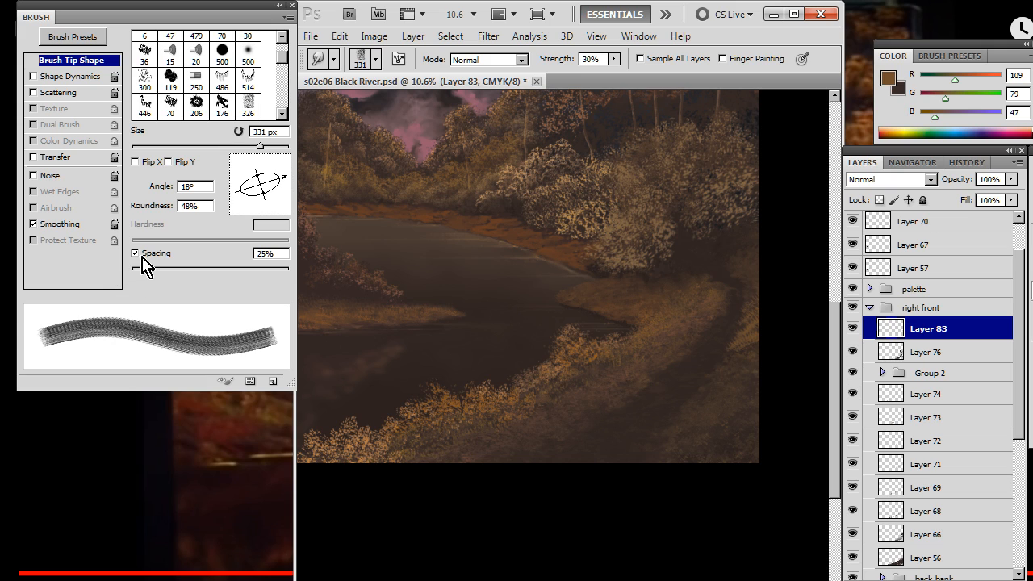
{"action": "left_click", "coordinate": [135, 254]}
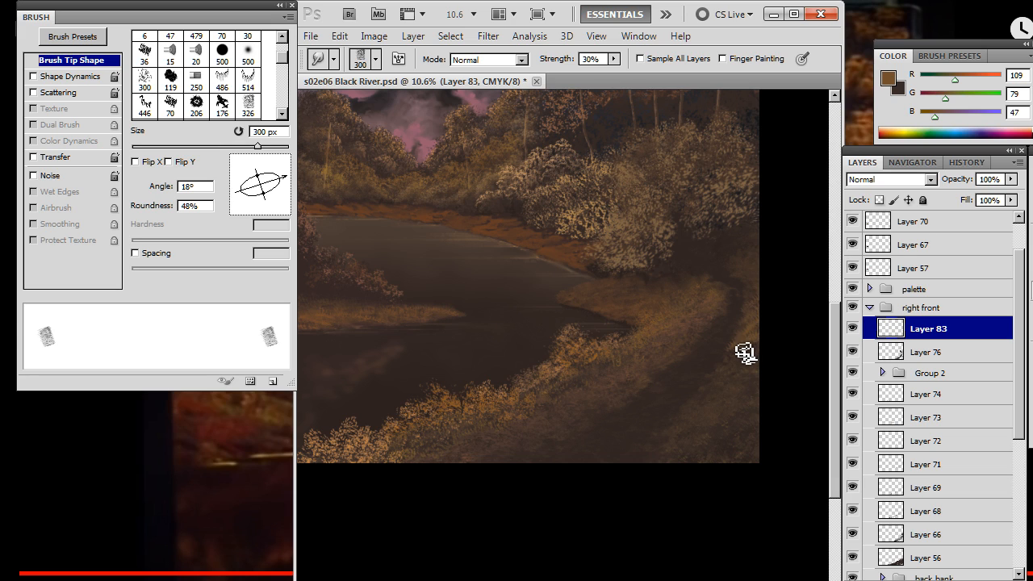
Smudge the grass at 100% strength with a 250 px tip, then soften it with the 250 px Eraser angled -167°
{"action": "key", "text": "0"}
{"action": "key", "text": "bracketleft"}
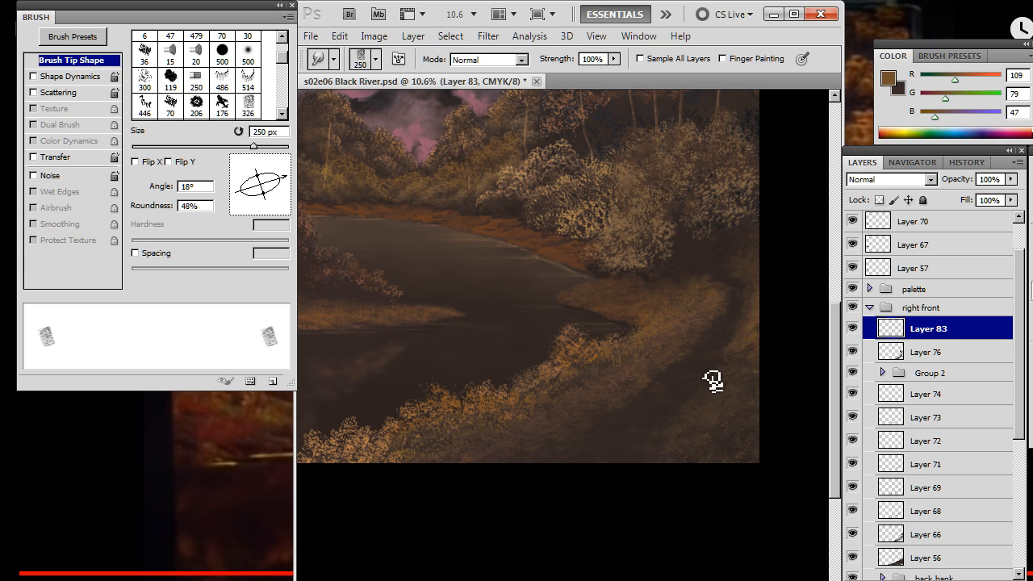
{"action": "key", "text": "e"}
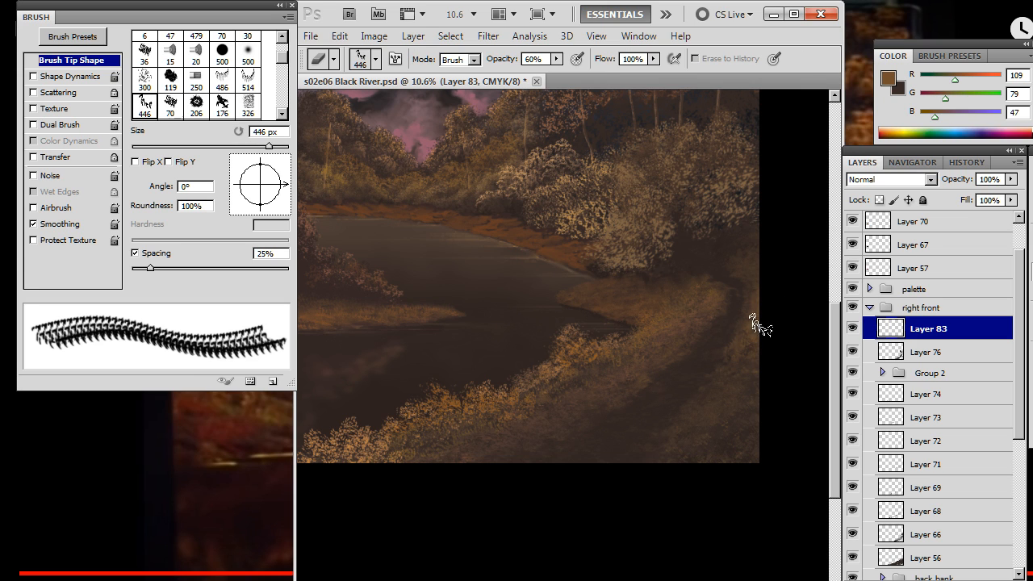
{"action": "left_click_drag", "start_coordinate": [286, 184], "coordinate": [237, 189]}
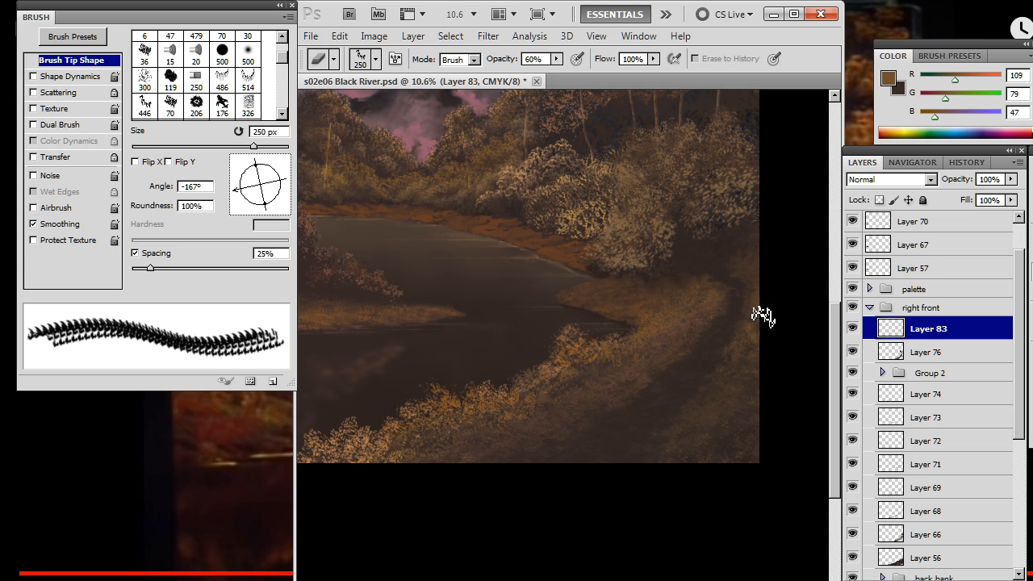
Paint more grass beside the canvas's right edge with the 485 px brush, smudging it with a 250 px to 400 px tip
{"action": "key", "text": "r"}
{"action": "key", "text": "b"}
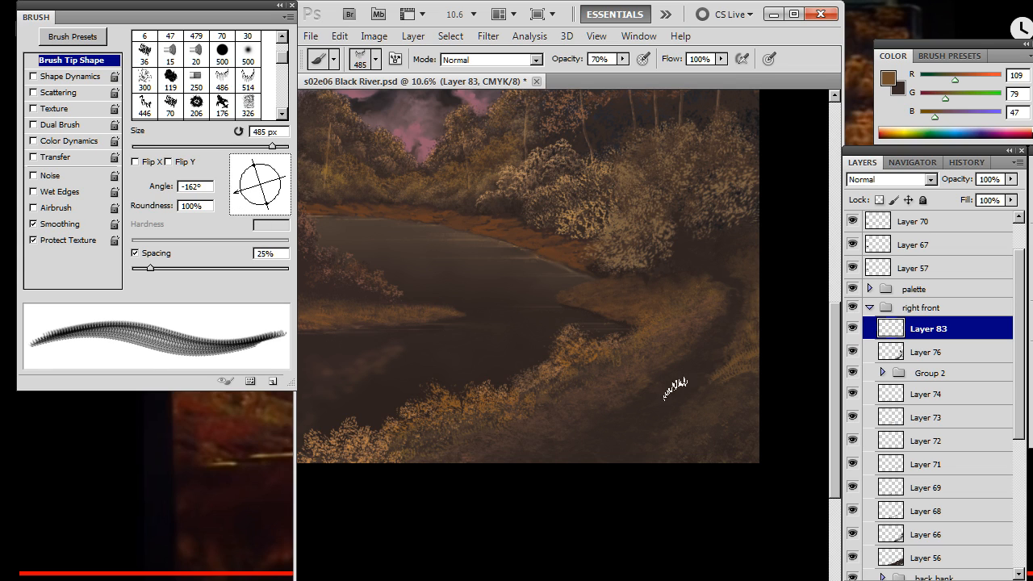
{"action": "key", "text": "r"}
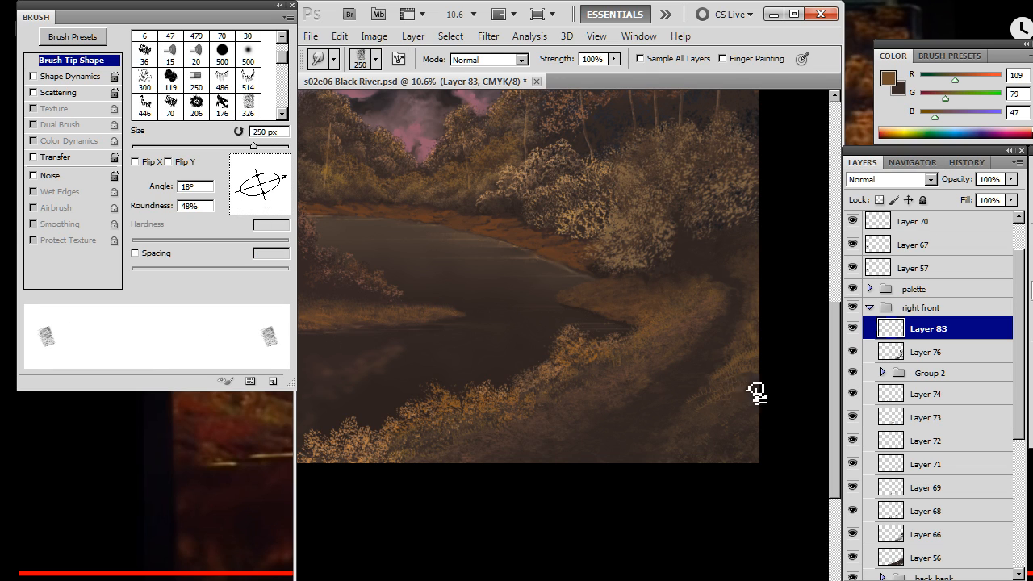
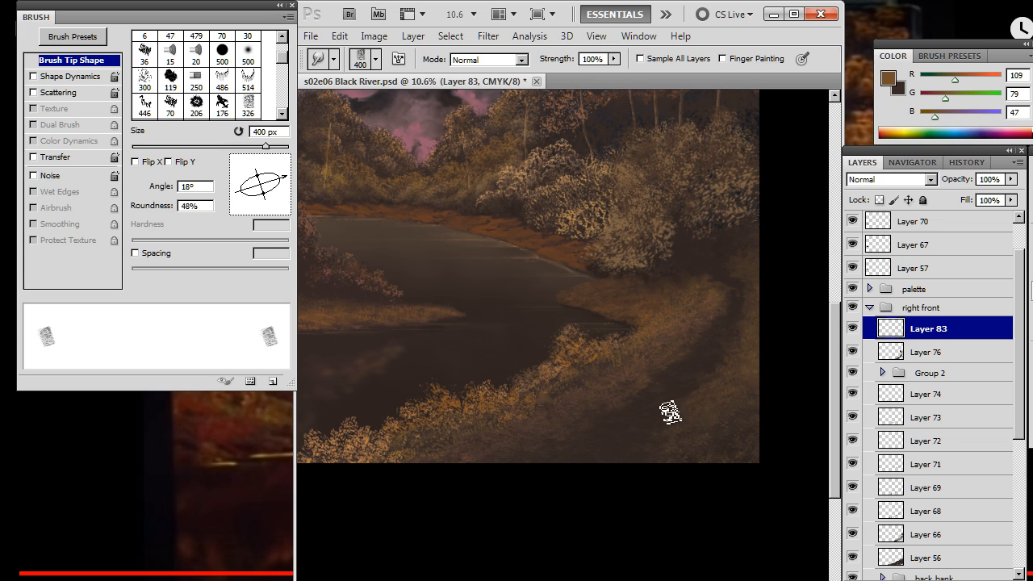
Paint larger grass farther down the path's right side with the 600 px brush at -165°, then smudge it at 600 px
{"action": "key", "text": "b"}
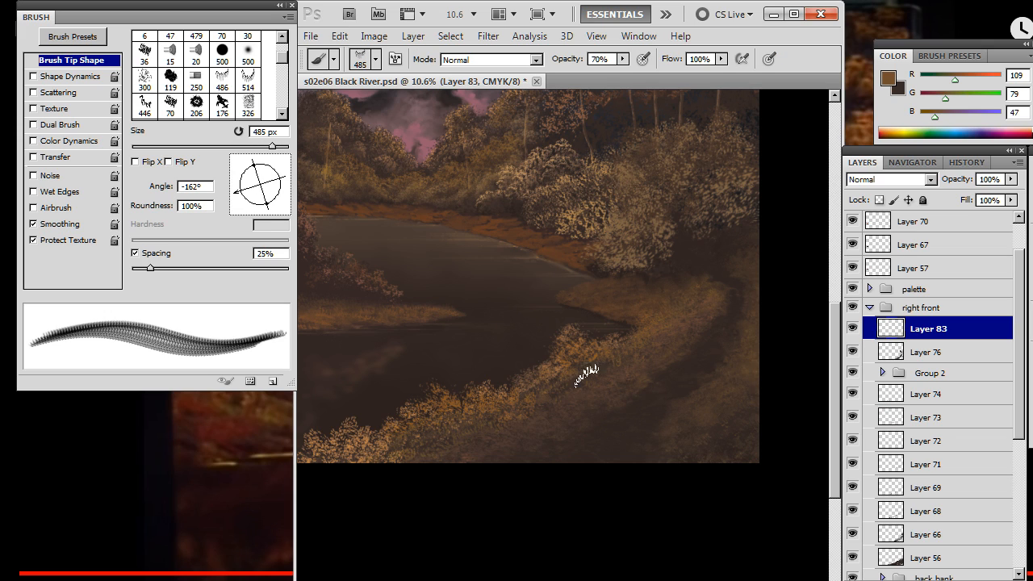
{"action": "left_click_drag", "start_coordinate": [255, 202], "coordinate": [242, 194]}
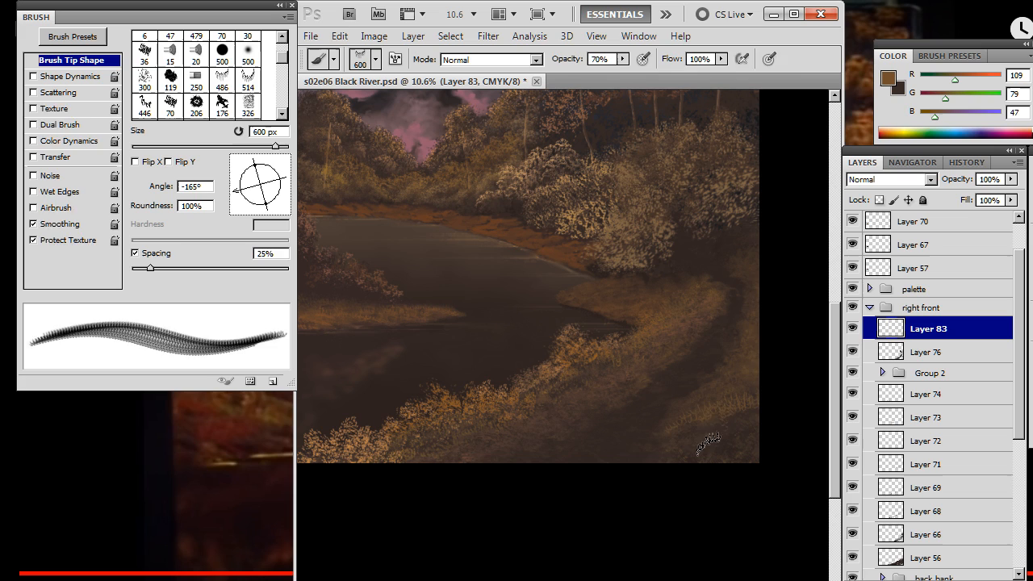
{"action": "key", "text": "r"}
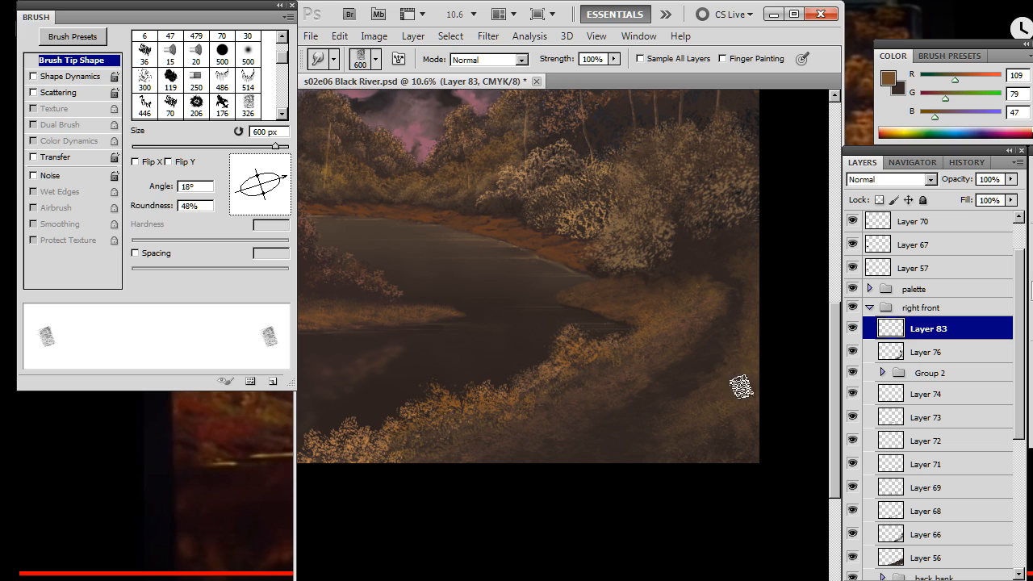
Sample lighter brown RGB 147, 103, 60, paint grass in the canvas's lower right corner at -169°, and smudge it at 600 px
{"action": "key", "text": "b"}
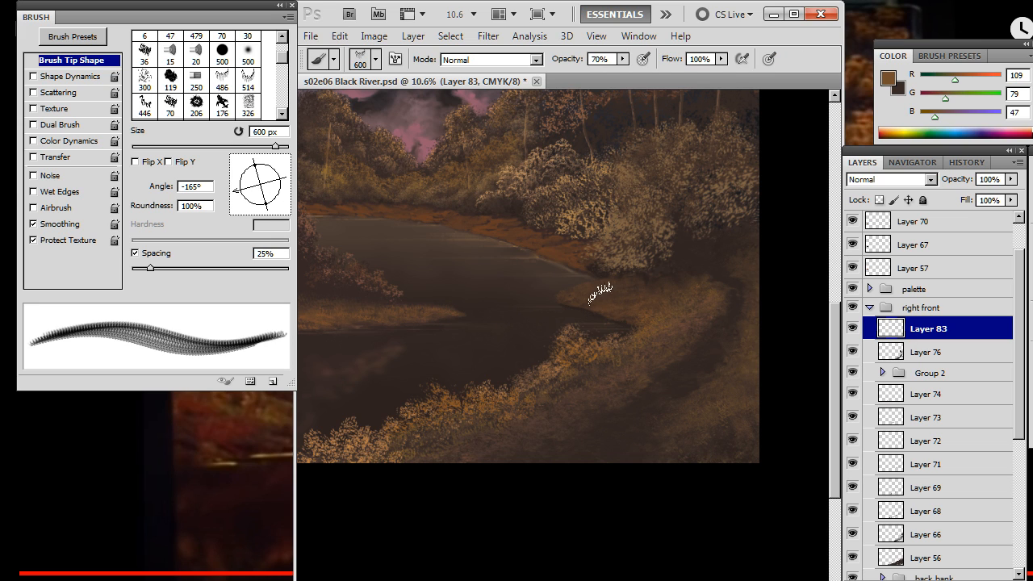
{"action": "left_click_drag", "start_coordinate": [563, 364], "coordinate": [552, 365]}
{"action": "left_click_drag", "start_coordinate": [240, 199], "coordinate": [234, 202]}
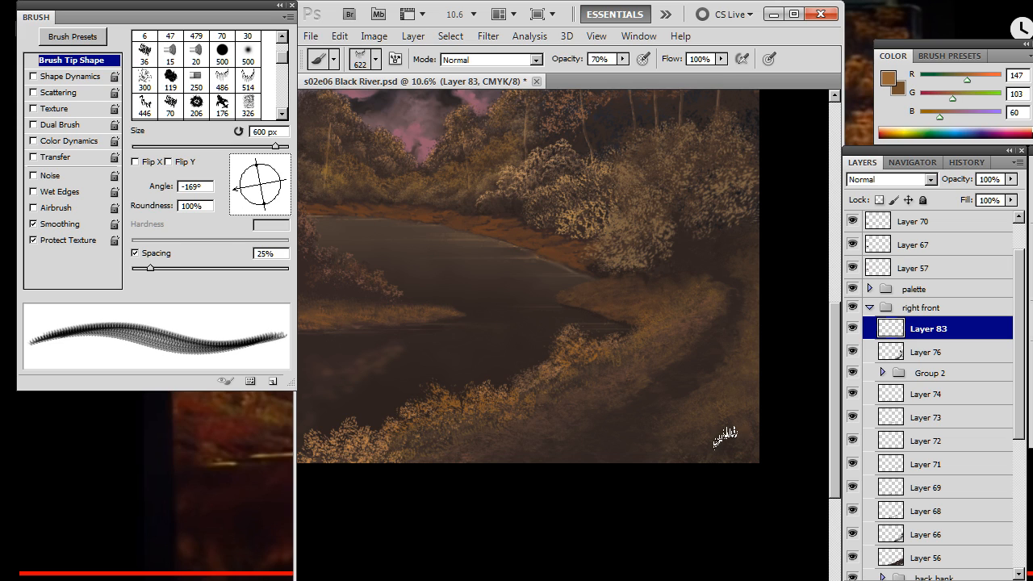
{"action": "key", "text": "r"}
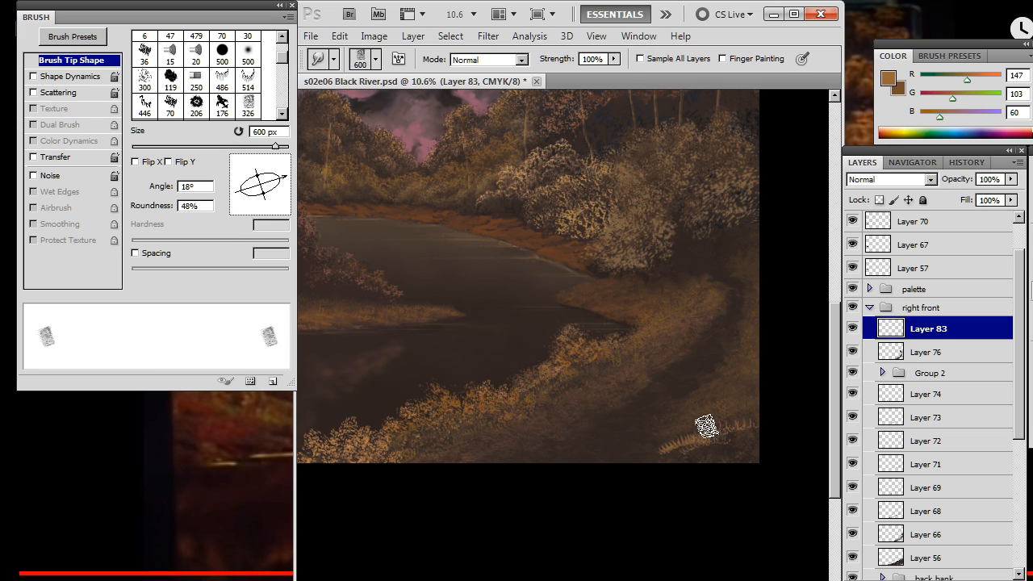
{"action": "mouse_move", "coordinate": [711, 459]}
{"action": "left_mouse_down"}
{"action": "mouse_move", "coordinate": [659, 467]}
{"action": "mouse_move", "coordinate": [694, 444]}
{"action": "mouse_move", "coordinate": [724, 440]}
{"action": "mouse_move", "coordinate": [677, 439]}
{"action": "mouse_move", "coordinate": [725, 431]}
{"action": "left_mouse_up"}
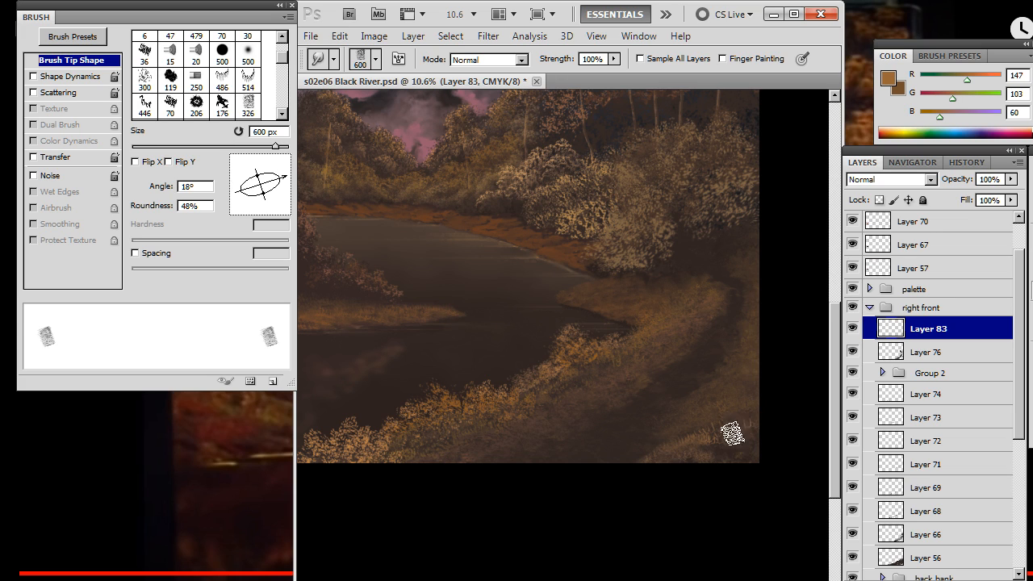
Layer 700 px grass strokes over the lower right corner, smudging them into the ground with 600 px and 400 px tips
{"action": "key", "text": "b"}
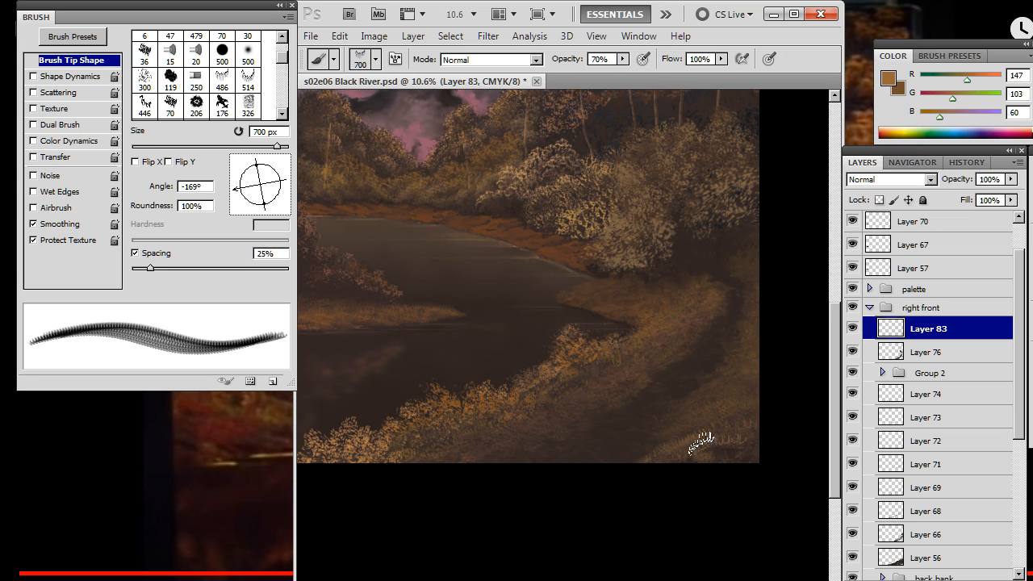
{"action": "key", "text": "r"}
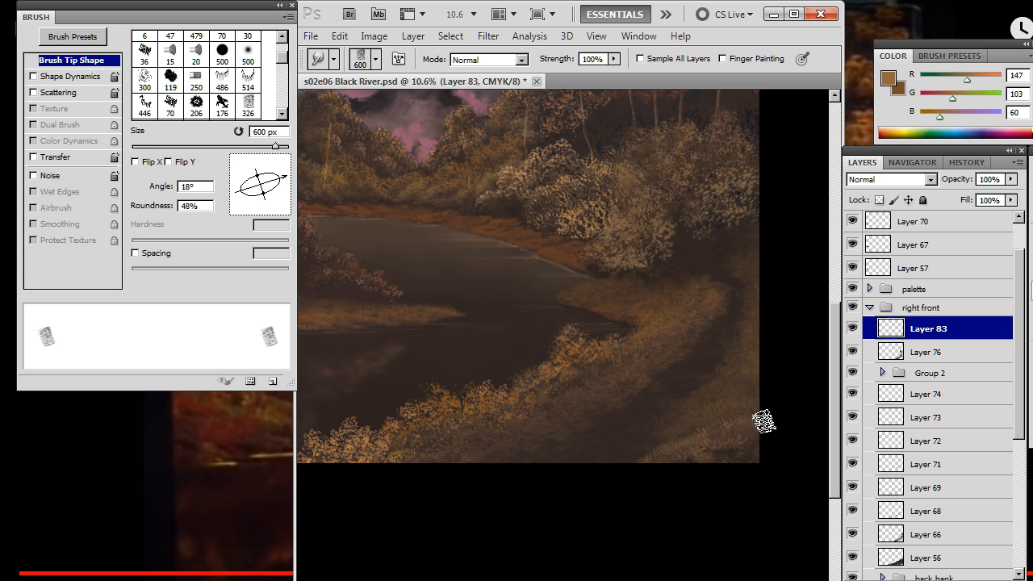
{"action": "key", "text": "b"}
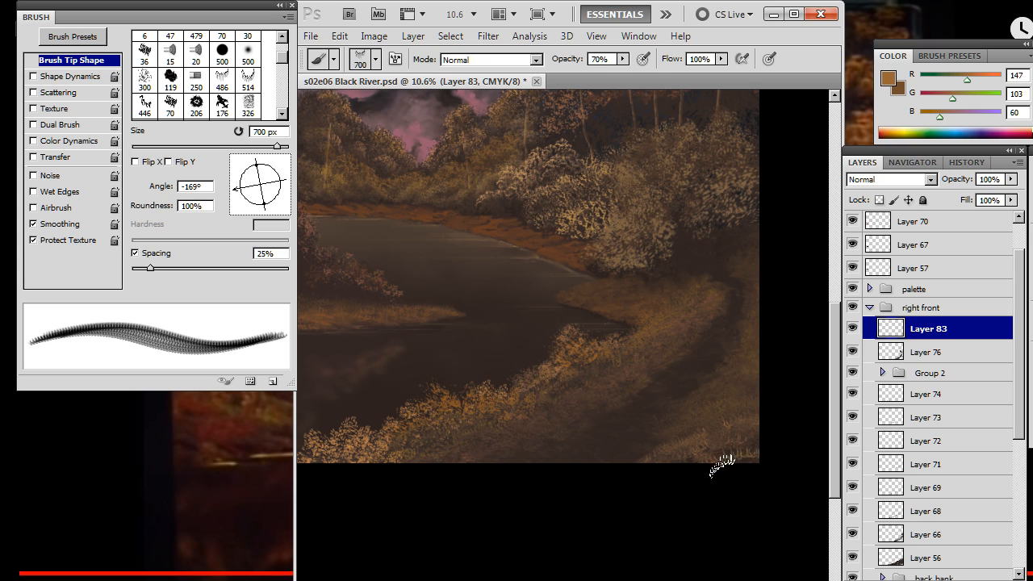
{"action": "key", "text": "r"}
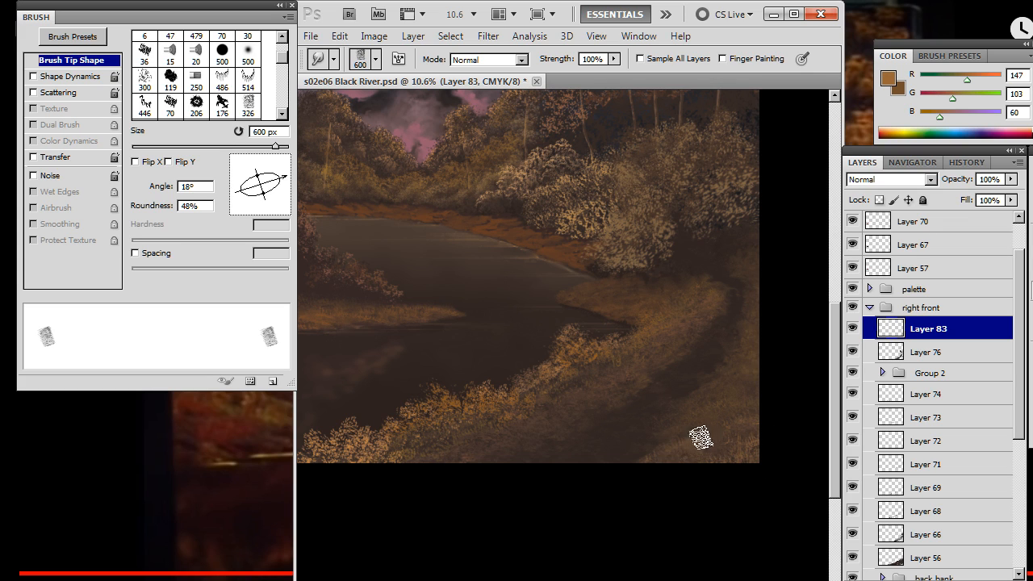
{"action": "key", "text": "bracketleft"}
{"action": "key", "text": "bracketleft"}
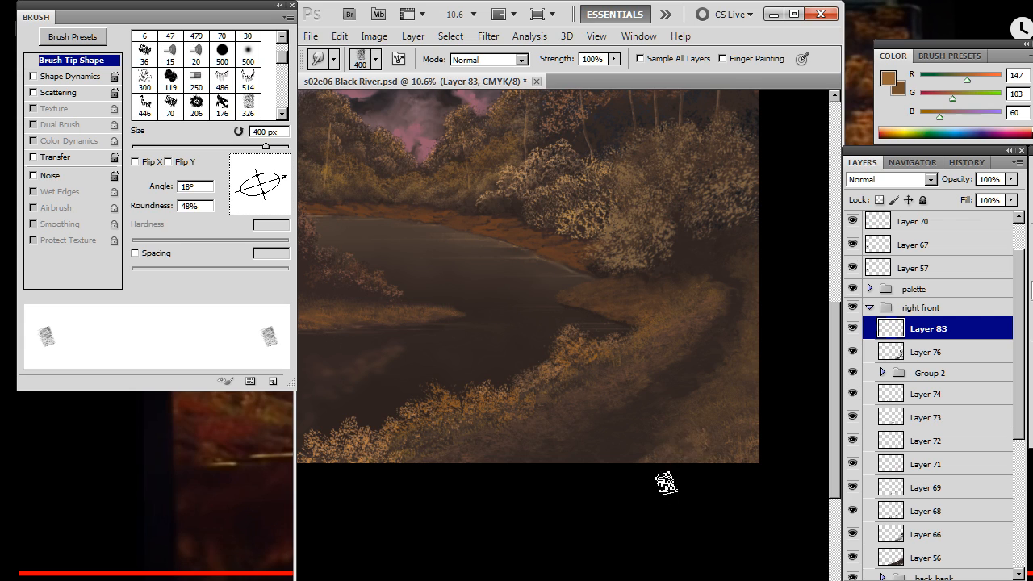
Soften the grass in the lower right corner with the 60% opacity Eraser enlarged to 600 px and angled -132°
{"action": "key", "text": "b"}
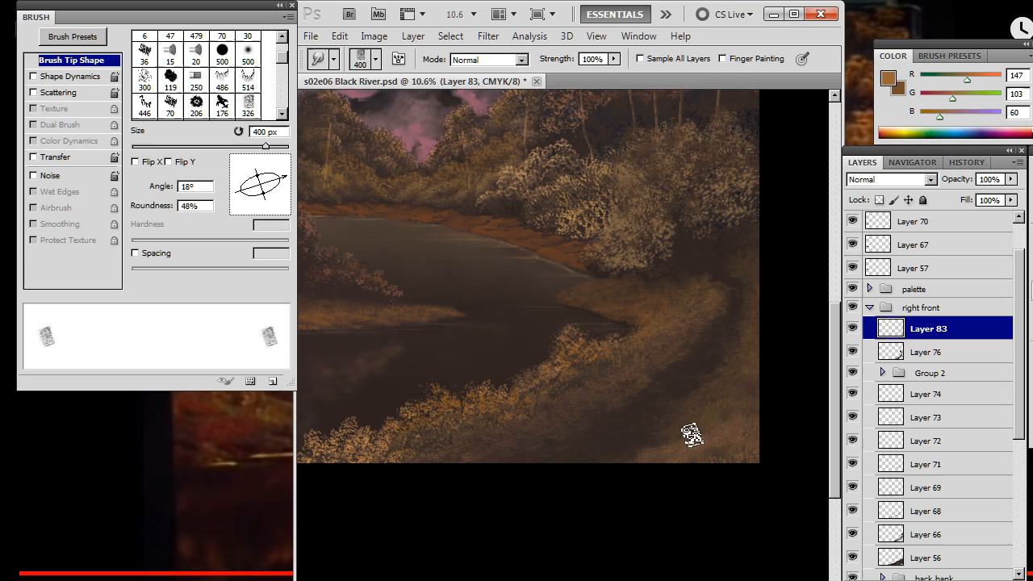
{"action": "key", "text": "e"}
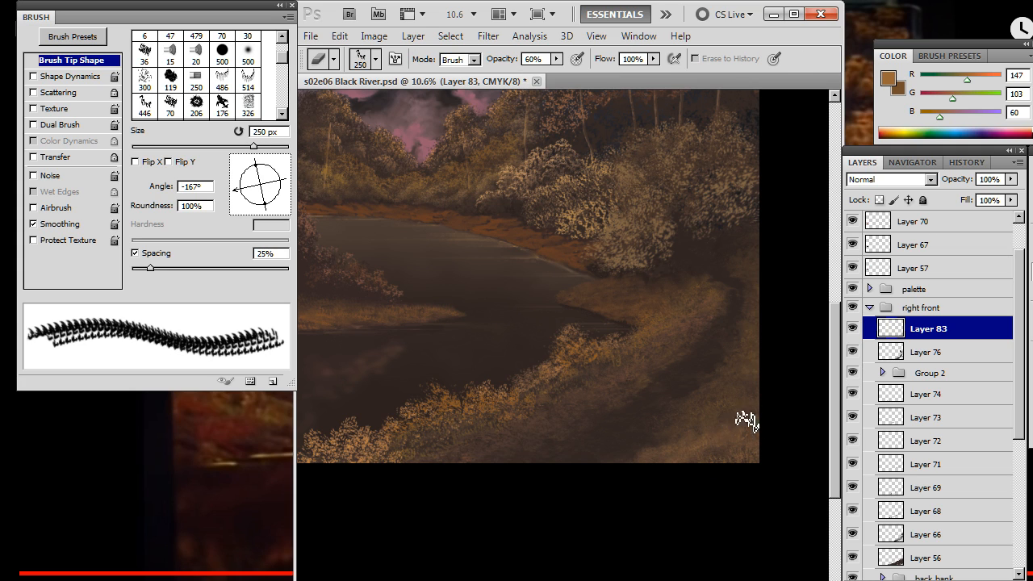
{"action": "key", "text": "bracketright"}
{"action": "key", "text": "bracketright"}
{"action": "left_click_drag", "start_coordinate": [240, 190], "coordinate": [264, 203]}
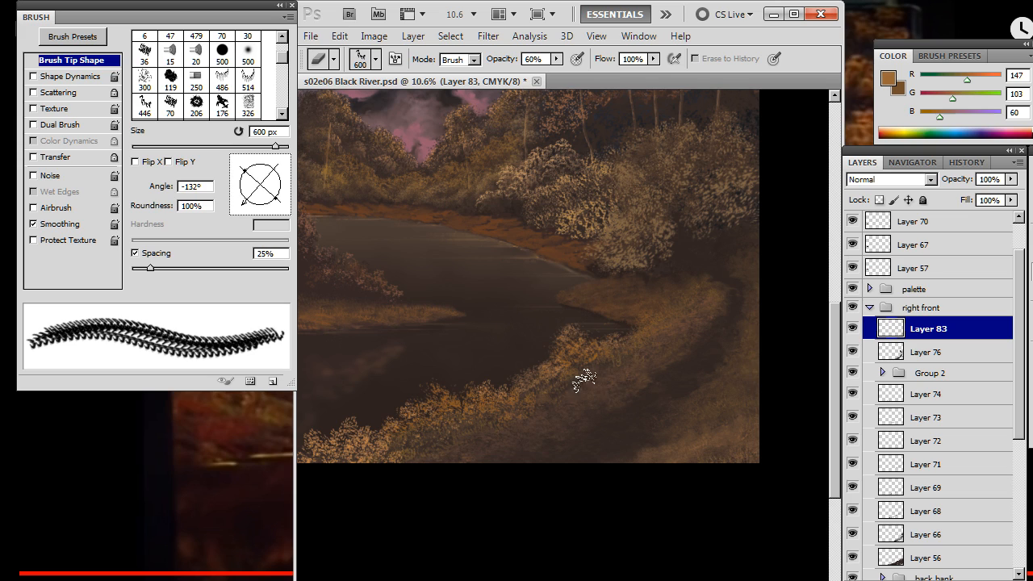
Blend the grass in the lower right corner, alternating the 400 px Smudge tool with the 400 px Eraser at 100% opacity
{"action": "key", "text": "0"}
{"action": "key", "text": "r"}
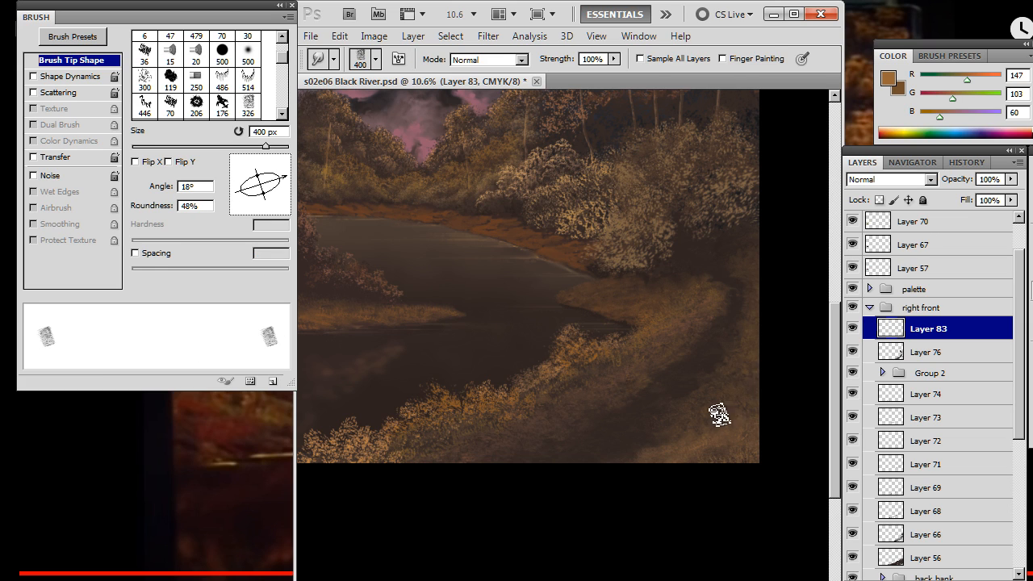
{"action": "key", "text": "e"}
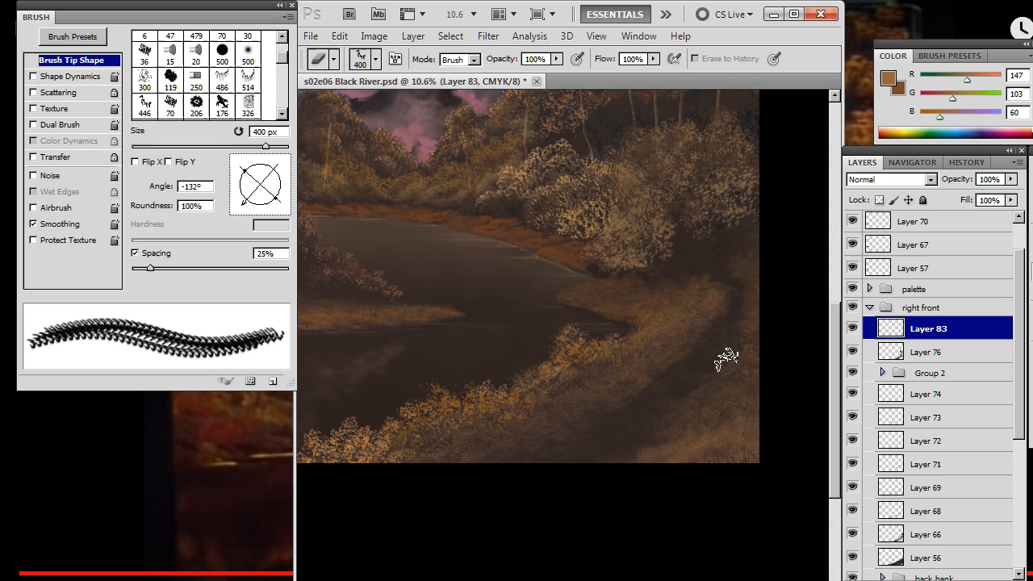
{"action": "key", "text": "r"}
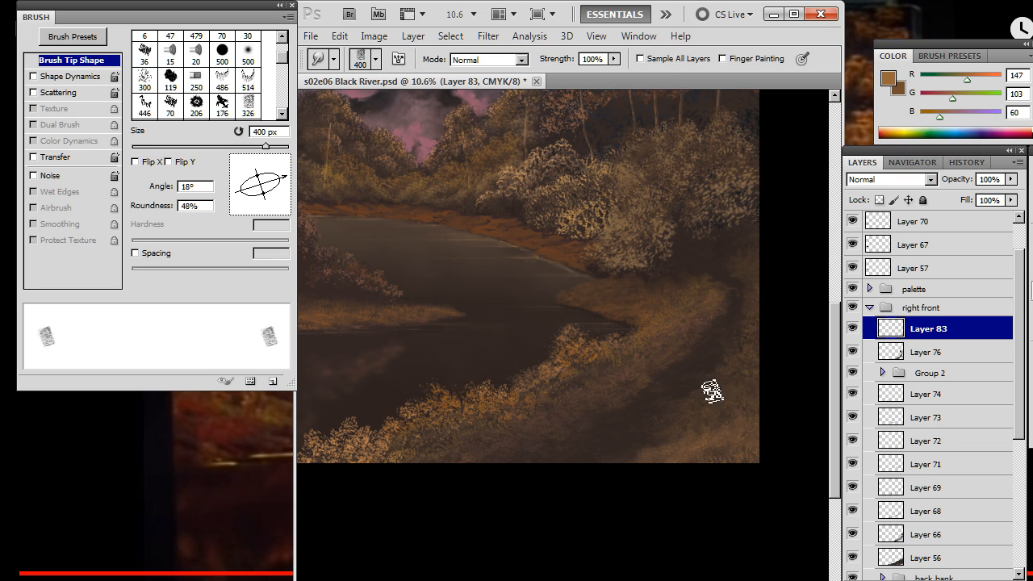
{"action": "key", "text": "e"}
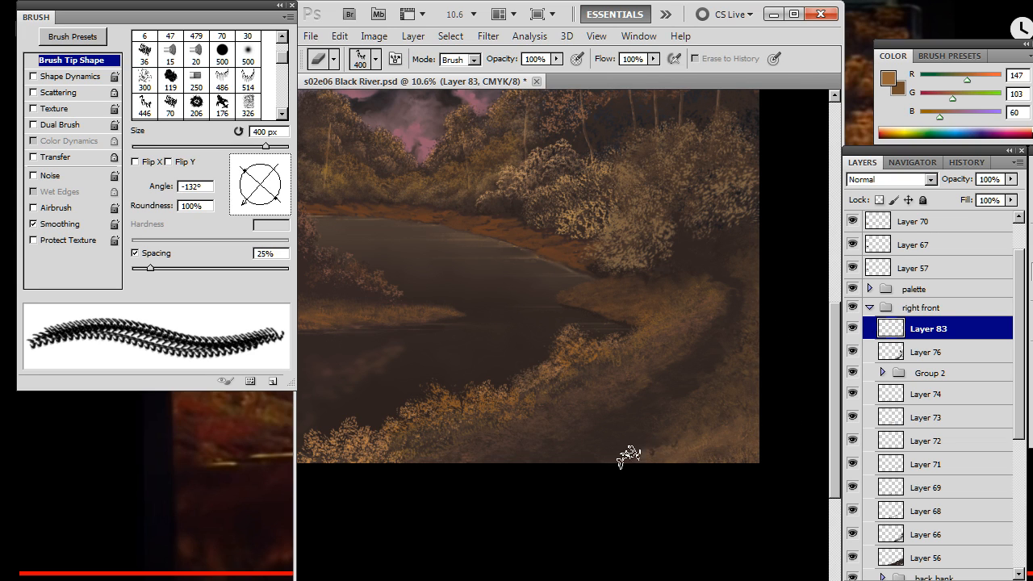
{"action": "key", "text": "r"}
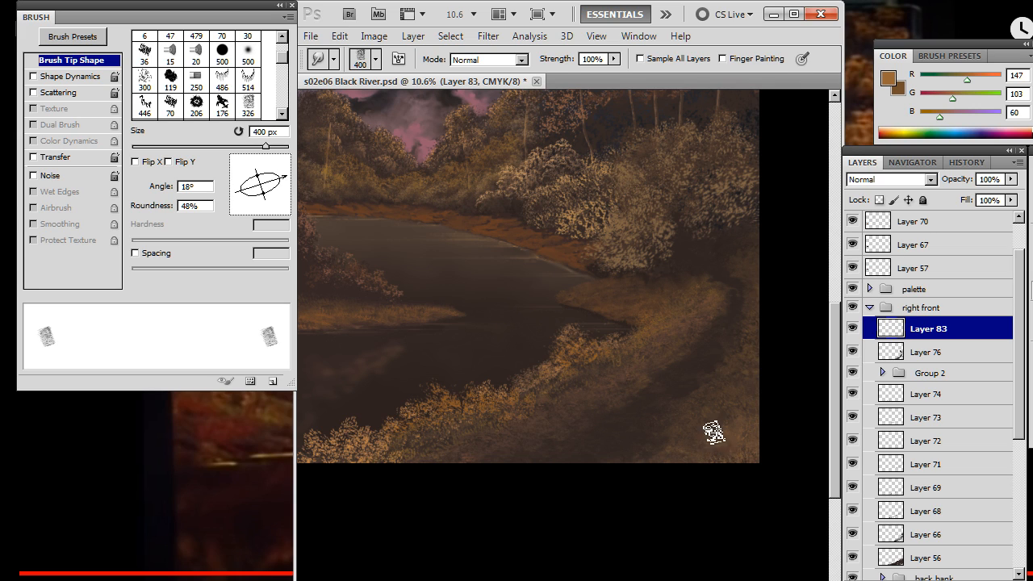
Trim and soften the grass edge beside the path with the Smudge tool and the 403 px Eraser set to -147° and 88% roundness
{"action": "key", "text": "e"}
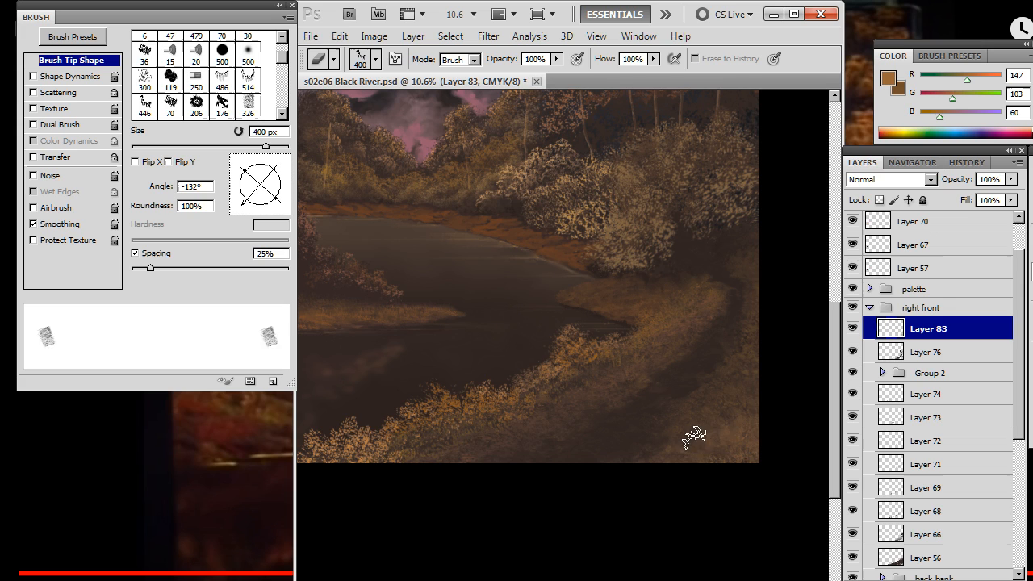
{"action": "key", "text": "r"}
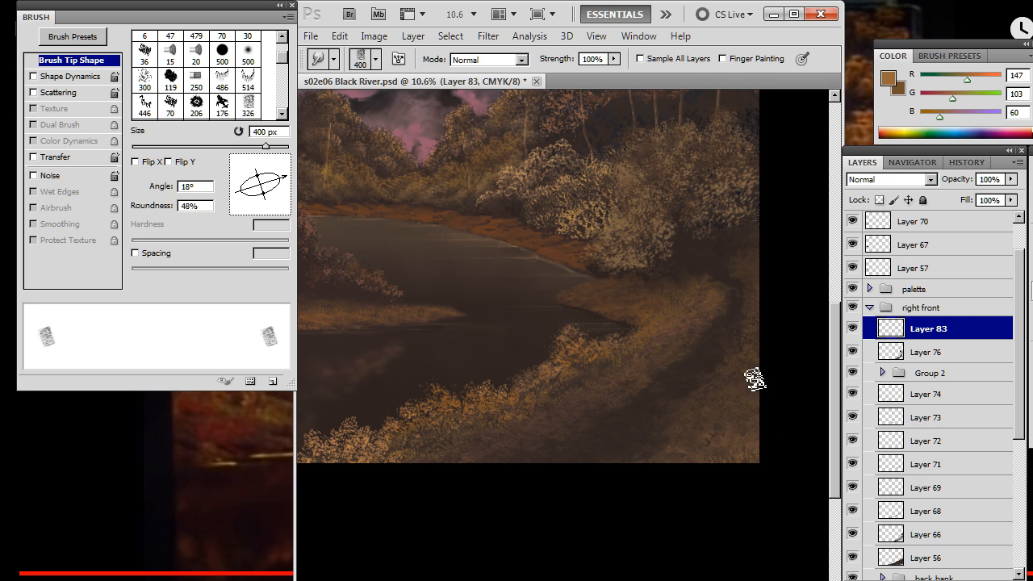
{"action": "key", "text": "e"}
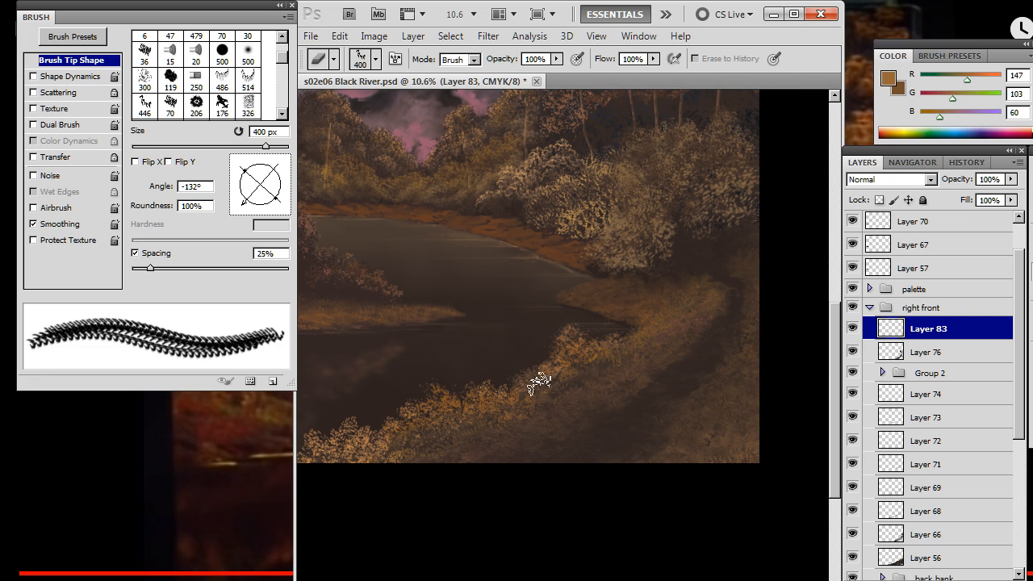
{"action": "left_click_drag", "start_coordinate": [282, 208], "coordinate": [241, 212]}
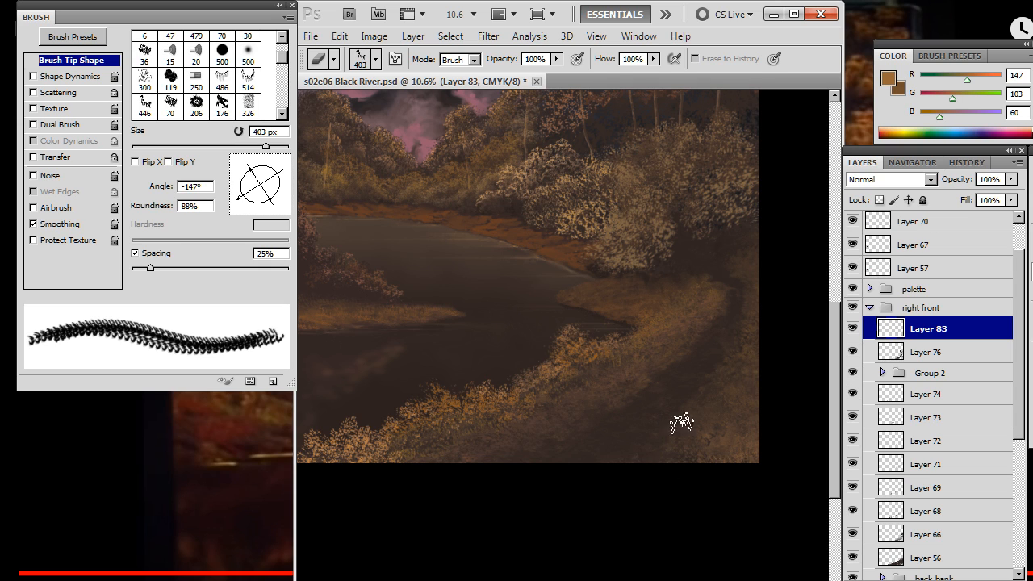
Paint grass above the lower right corner with the 914 px brush at -178°, smudging it into the ground with the 400 px tip
{"action": "key", "text": "b"}
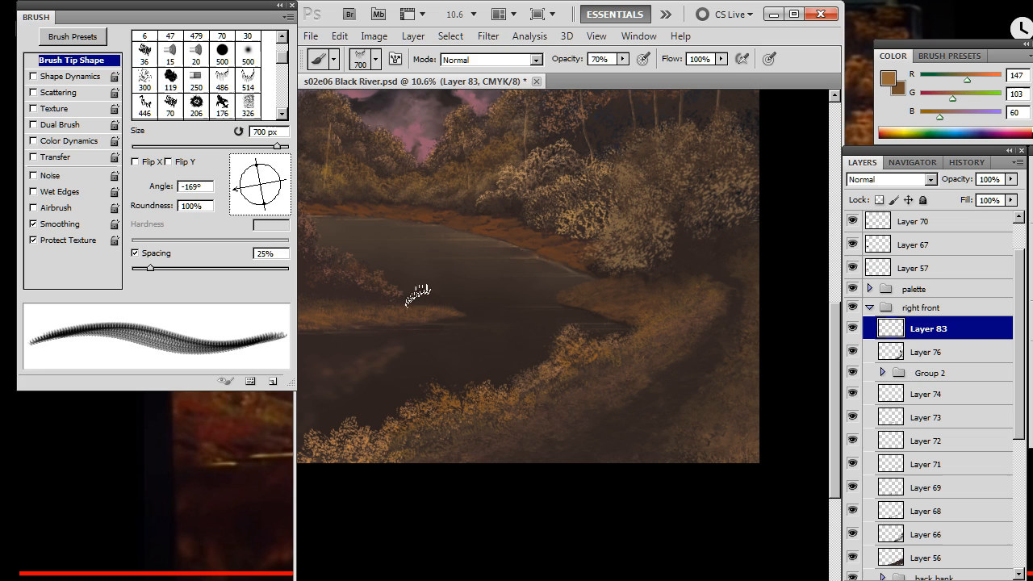
{"action": "left_click", "coordinate": [237, 186]}
{"action": "key", "text": "]"}
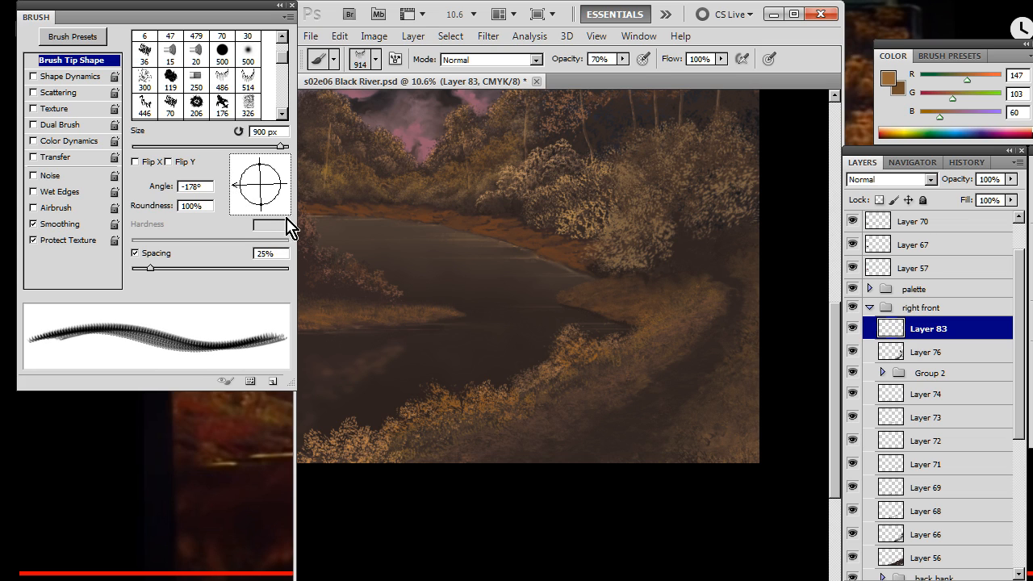
{"action": "left_click_drag", "start_coordinate": [689, 418], "coordinate": [731, 412]}
{"action": "key", "text": "r"}
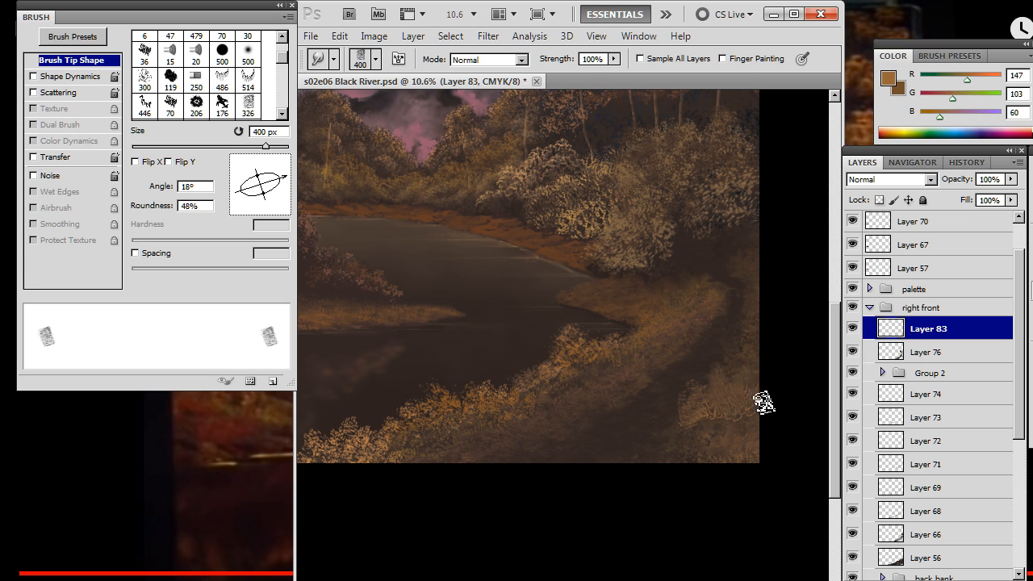
{"action": "key", "text": "b"}
{"action": "key", "text": "r"}
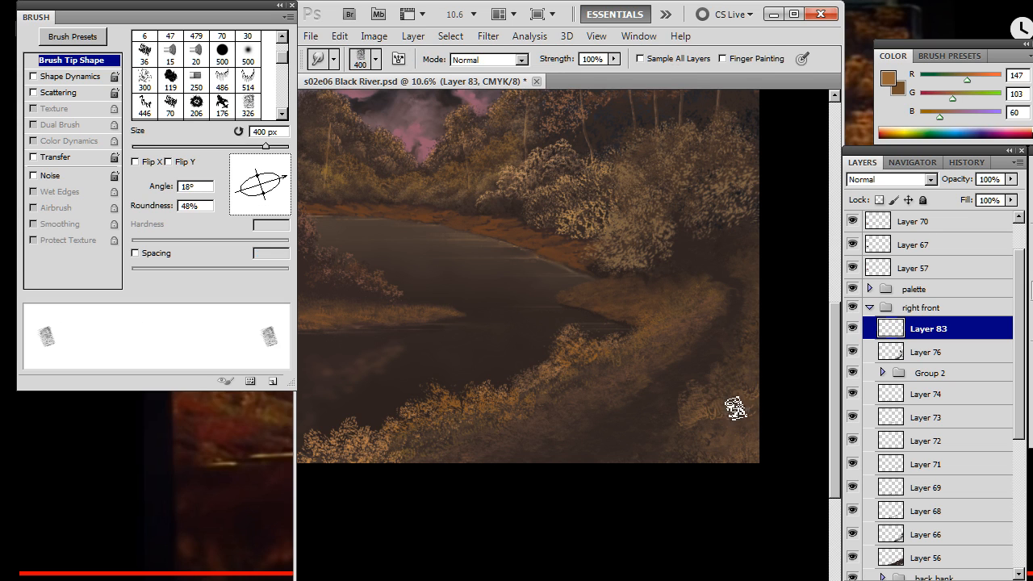
{"action": "key", "text": "b"}
{"action": "key", "text": "r"}
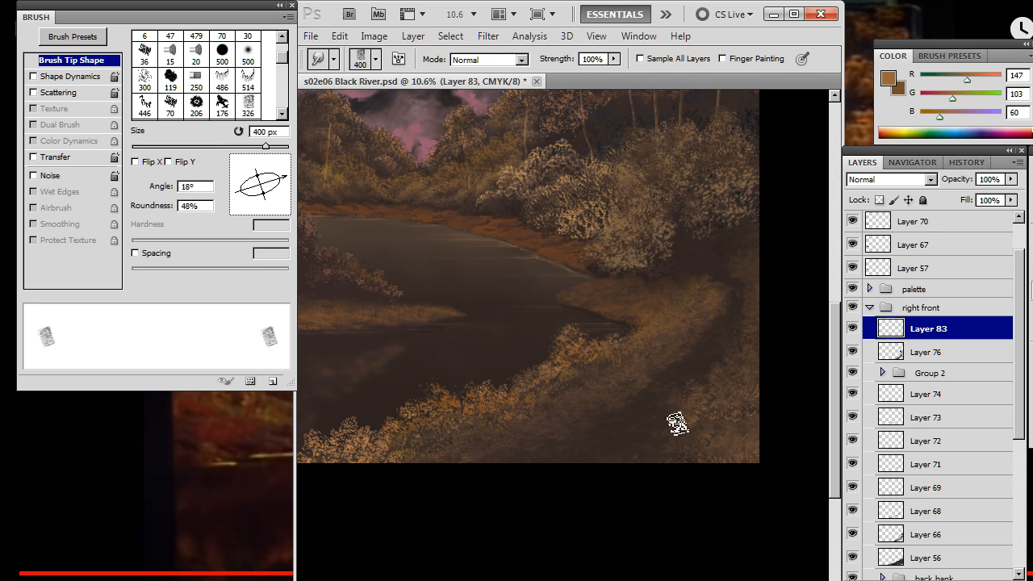
Soften the new grass beside the path with the Smudge tool angled 55° and the 403 px Eraser angled -113°
{"action": "left_click_drag", "start_coordinate": [282, 201], "coordinate": [280, 166]}
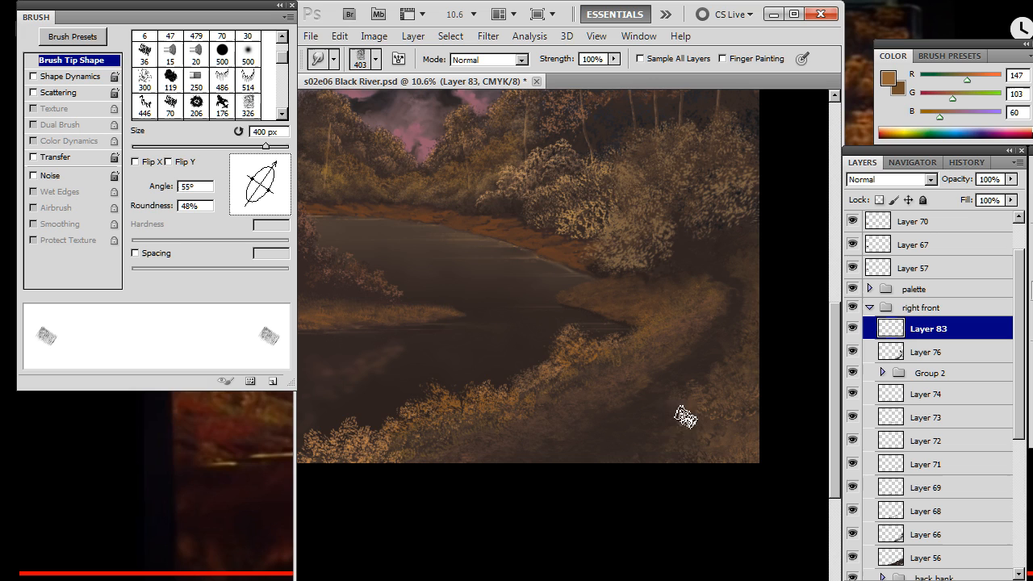
{"action": "key", "text": "b"}
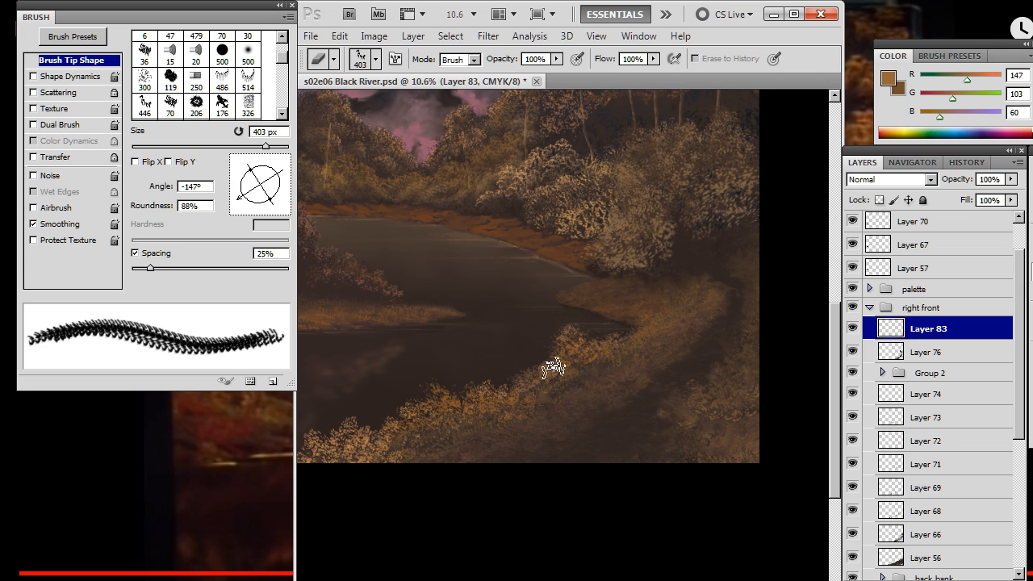
{"action": "left_click_drag", "start_coordinate": [246, 208], "coordinate": [255, 218]}
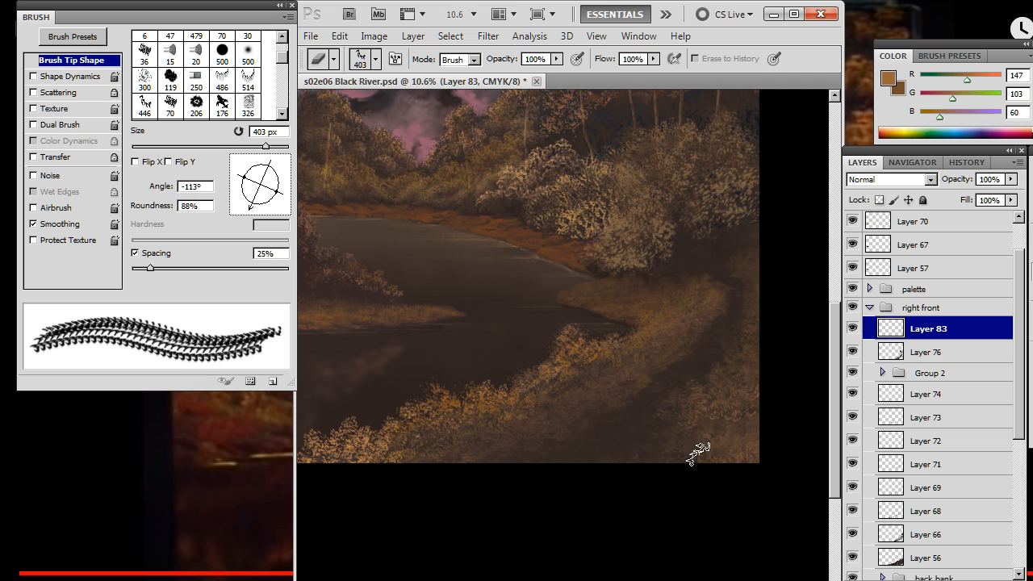
{"action": "key", "text": "r"}
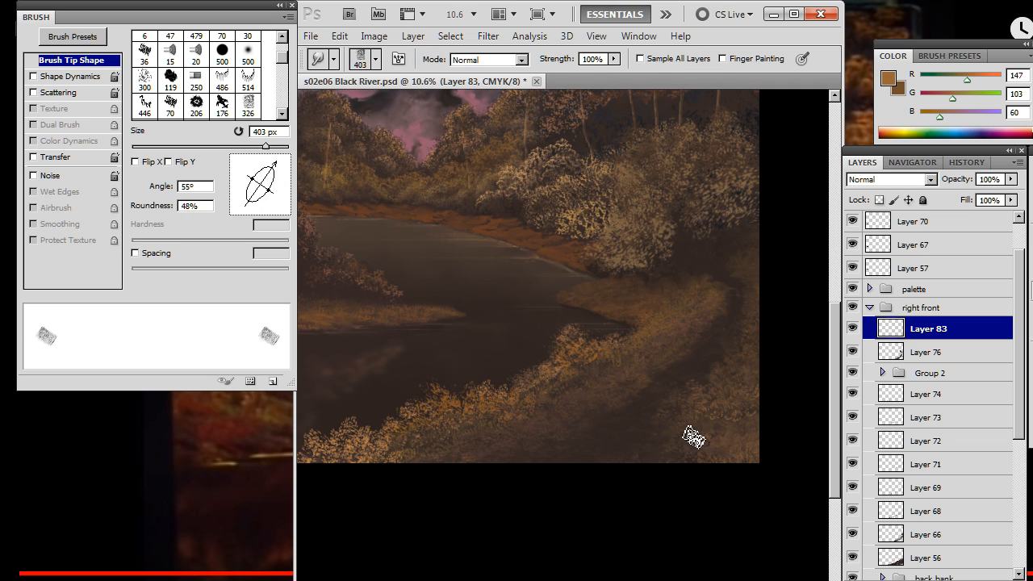
On a new layer, paint grass in the lower right corner with the 817 px brush at -152° and smudge it at 600 px
{"action": "key", "text": "b"}
{"action": "left_click_drag", "start_coordinate": [258, 202], "coordinate": [239, 197]}
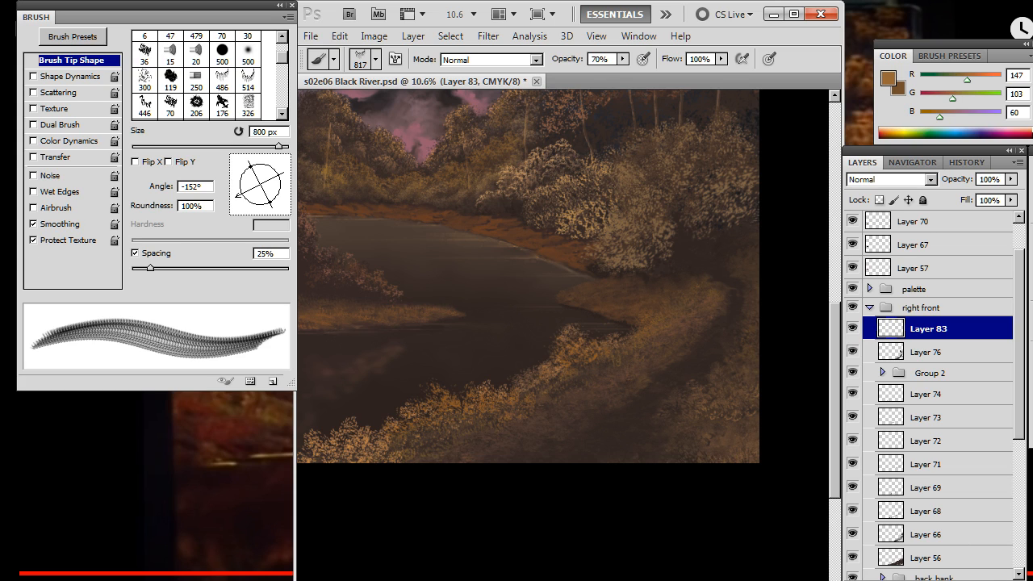
{"action": "key", "text": "ctrl+shift+alt+n"}
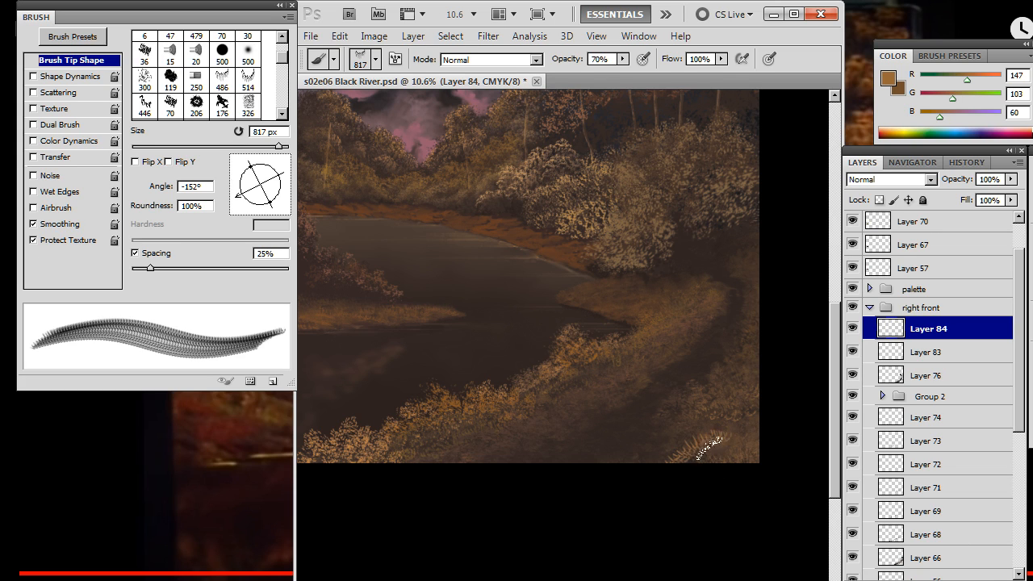
{"action": "key", "text": "r"}
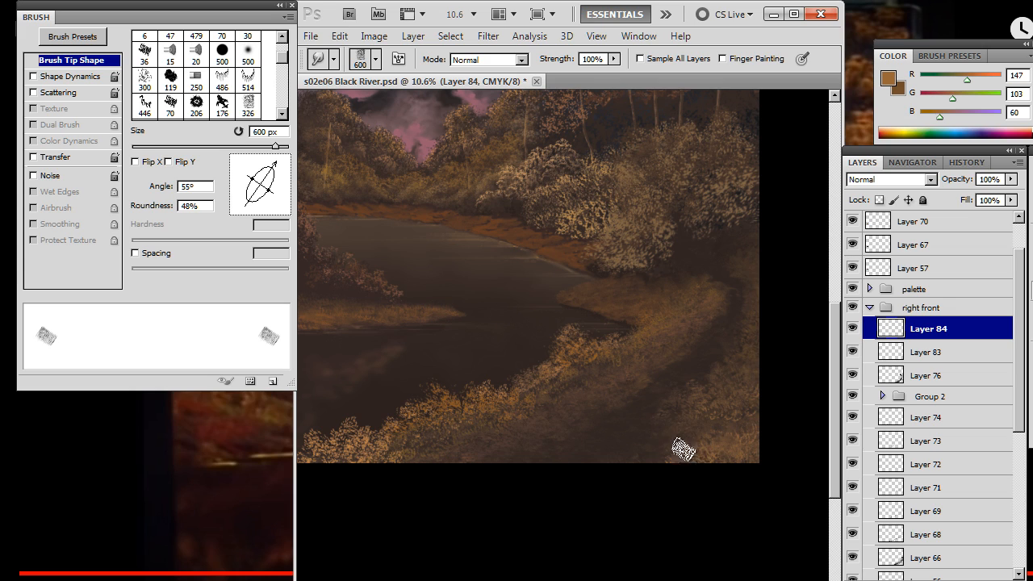
{"action": "key", "text": "b"}
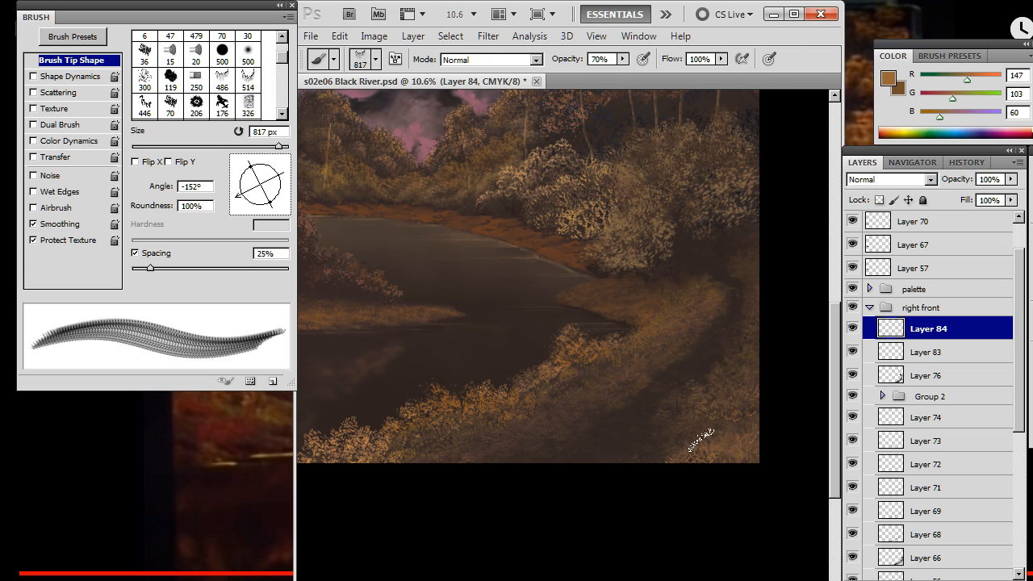
{"action": "key", "text": "r"}
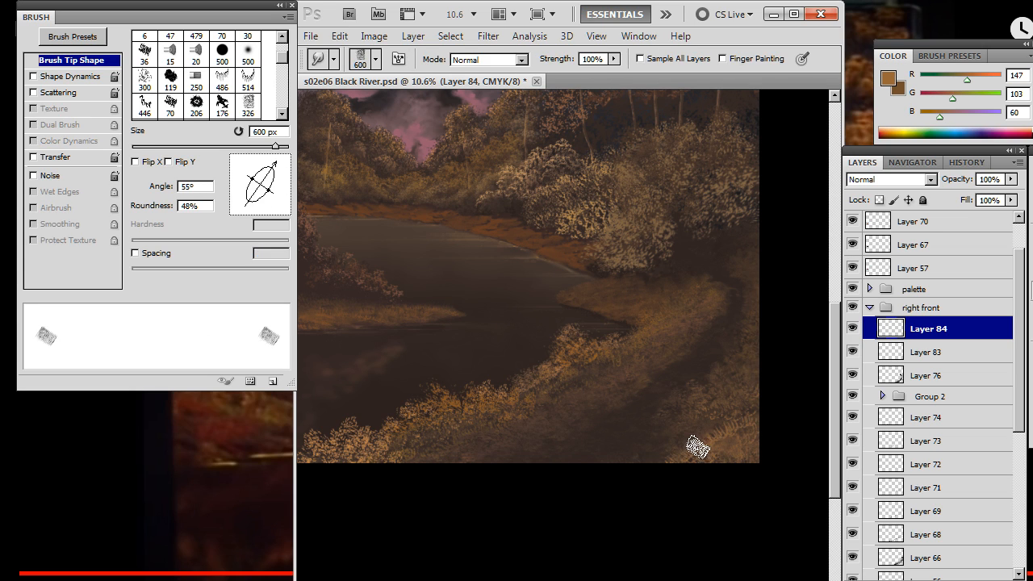
Smudge the corner grass down toward the path with the tip enlarged to 719 px and angled 27°
{"action": "key", "text": "bracketright"}
{"action": "left_click_drag", "start_coordinate": [275, 163], "coordinate": [283, 173]}
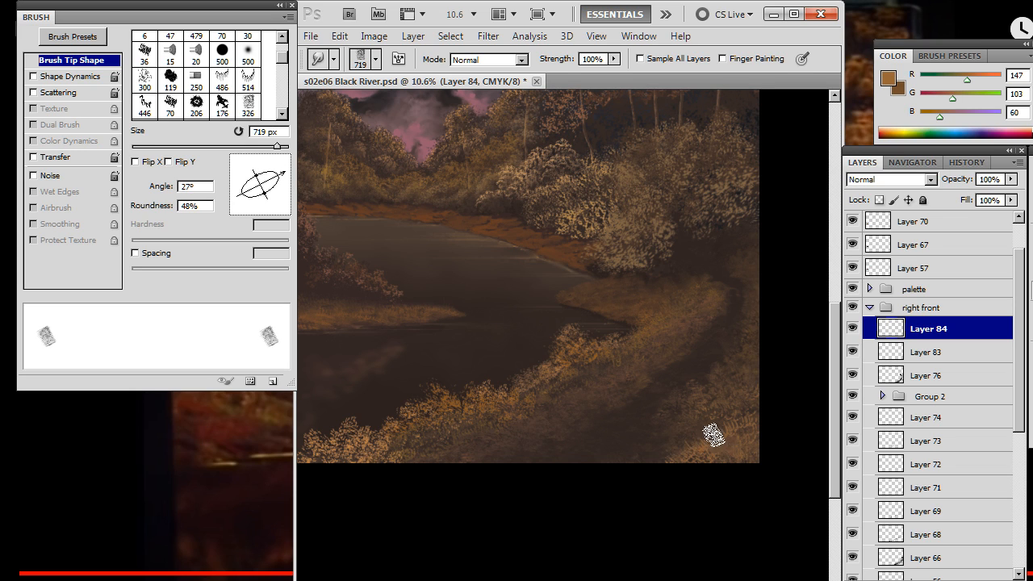
{"action": "mouse_move", "coordinate": [736, 393]}
{"action": "left_mouse_down"}
{"action": "mouse_move", "coordinate": [735, 437]}
{"action": "mouse_move", "coordinate": [706, 419]}
{"action": "mouse_move", "coordinate": [683, 426]}
{"action": "mouse_move", "coordinate": [761, 423]}
{"action": "mouse_move", "coordinate": [733, 446]}
{"action": "mouse_move", "coordinate": [687, 424]}
{"action": "mouse_move", "coordinate": [673, 444]}
{"action": "mouse_move", "coordinate": [664, 400]}
{"action": "mouse_move", "coordinate": [702, 464]}
{"action": "mouse_move", "coordinate": [663, 391]}
{"action": "mouse_move", "coordinate": [638, 439]}
{"action": "mouse_move", "coordinate": [672, 478]}
{"action": "mouse_move", "coordinate": [687, 452]}
{"action": "mouse_move", "coordinate": [681, 432]}
{"action": "mouse_move", "coordinate": [669, 437]}
{"action": "mouse_move", "coordinate": [675, 466]}
{"action": "mouse_move", "coordinate": [703, 445]}
{"action": "mouse_move", "coordinate": [661, 413]}
{"action": "mouse_move", "coordinate": [678, 466]}
{"action": "mouse_move", "coordinate": [712, 450]}
{"action": "mouse_move", "coordinate": [661, 448]}
{"action": "mouse_move", "coordinate": [722, 437]}
{"action": "mouse_move", "coordinate": [673, 451]}
{"action": "mouse_move", "coordinate": [716, 424]}
{"action": "mouse_move", "coordinate": [700, 426]}
{"action": "mouse_move", "coordinate": [729, 402]}
{"action": "mouse_move", "coordinate": [724, 425]}
{"action": "mouse_move", "coordinate": [704, 406]}
{"action": "mouse_move", "coordinate": [720, 448]}
{"action": "mouse_move", "coordinate": [711, 428]}
{"action": "mouse_move", "coordinate": [747, 421]}
{"action": "mouse_move", "coordinate": [633, 451]}
{"action": "mouse_move", "coordinate": [683, 462]}
{"action": "mouse_move", "coordinate": [687, 428]}
{"action": "mouse_move", "coordinate": [670, 452]}
{"action": "mouse_move", "coordinate": [639, 443]}
{"action": "mouse_move", "coordinate": [650, 448]}
{"action": "mouse_move", "coordinate": [640, 471]}
{"action": "mouse_move", "coordinate": [657, 448]}
{"action": "left_mouse_up"}
{"action": "key", "text": "b"}
{"action": "key", "text": "r"}
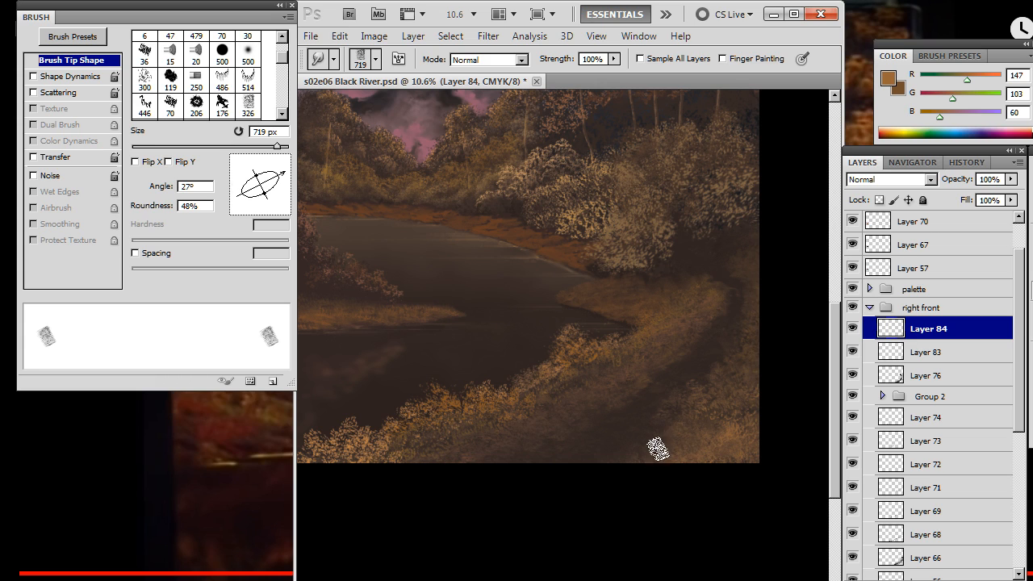
Thin out the corner grass with the 500 px Eraser at -113° and blend it with the 719 px Smudge tool
{"action": "key", "text": "b"}
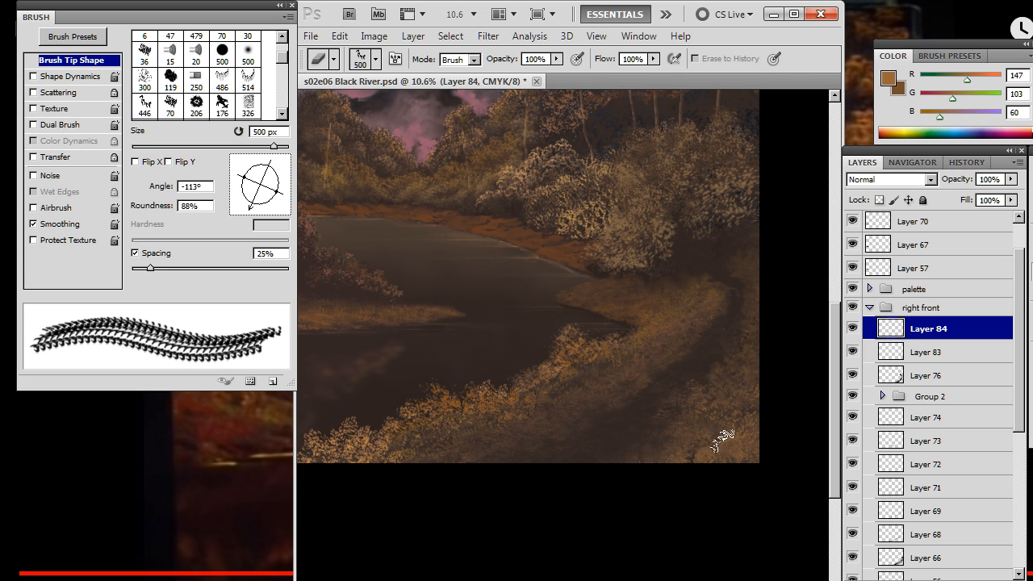
{"action": "key", "text": "r"}
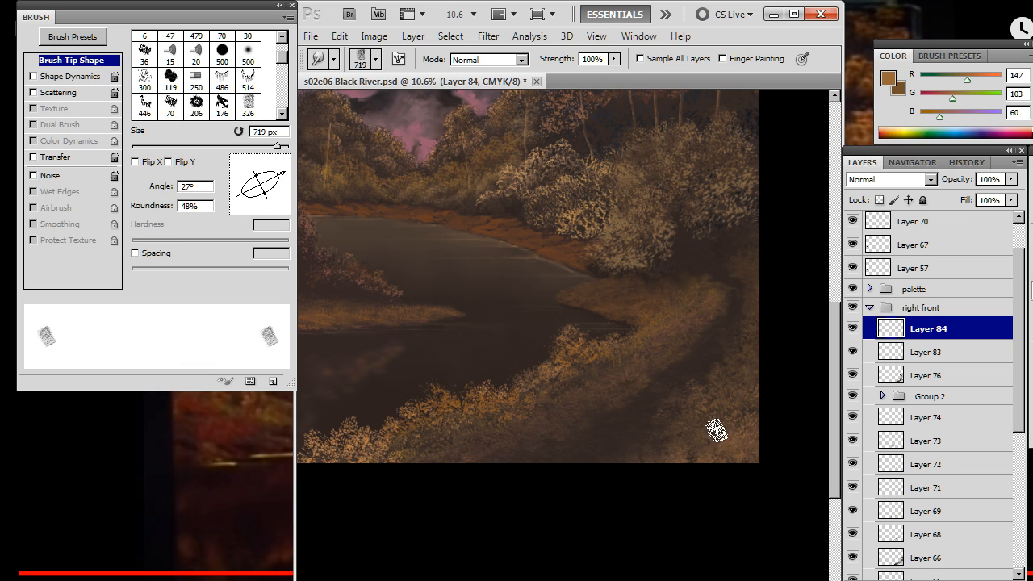
{"action": "key", "text": "b"}
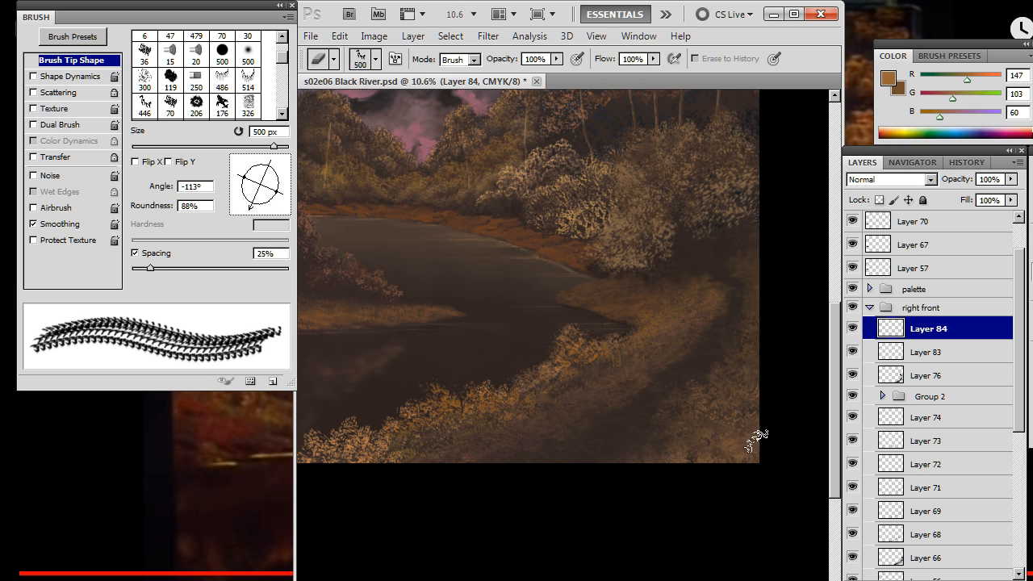
{"action": "key", "text": "r"}
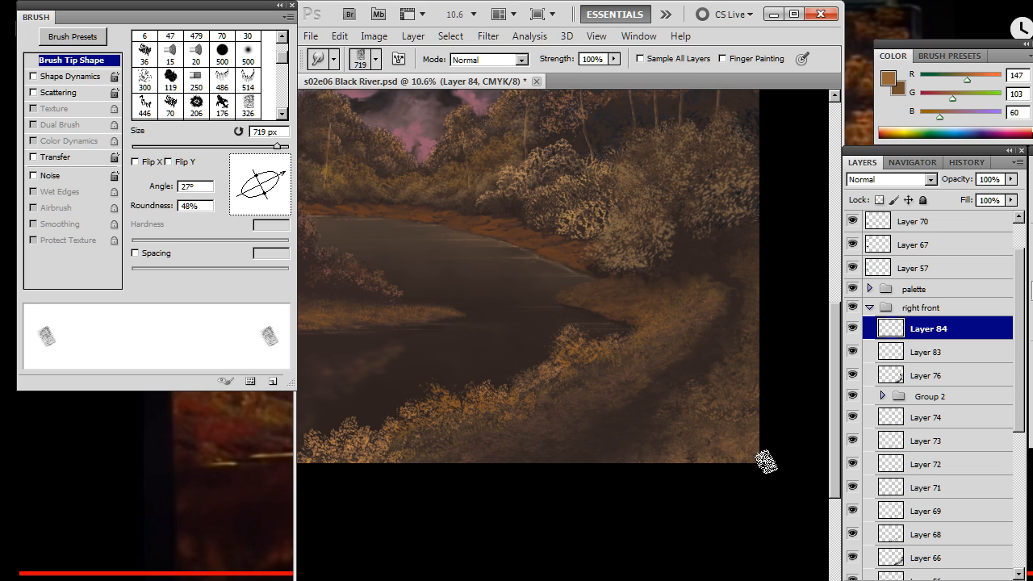
On another new layer, sample brown RGB 164, 117, 72 and paint grass along the canvas's lower right corner with the 817 px brush at -159°
{"action": "key", "text": "b"}
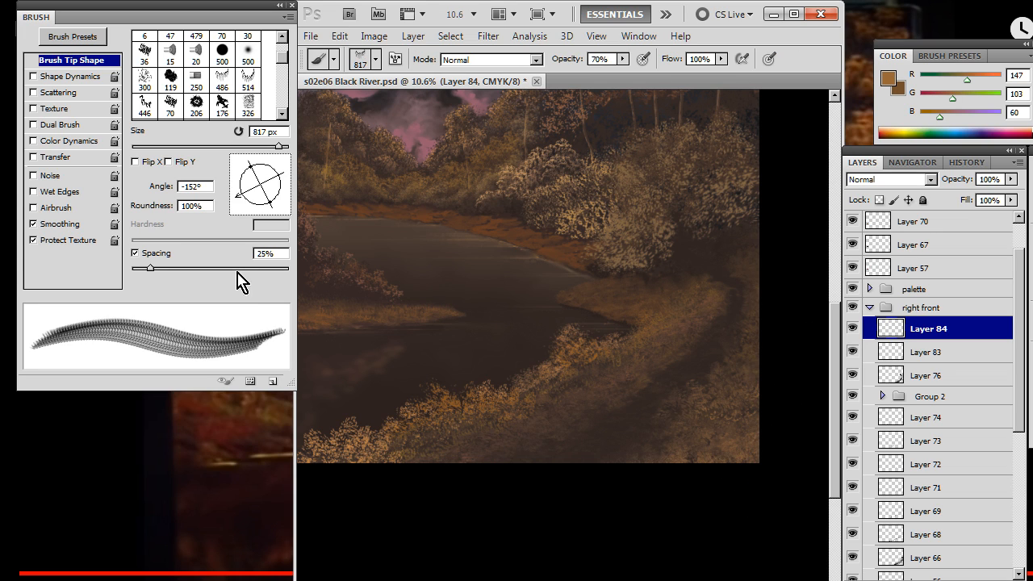
{"action": "key", "text": "ctrl+shift+alt+n"}
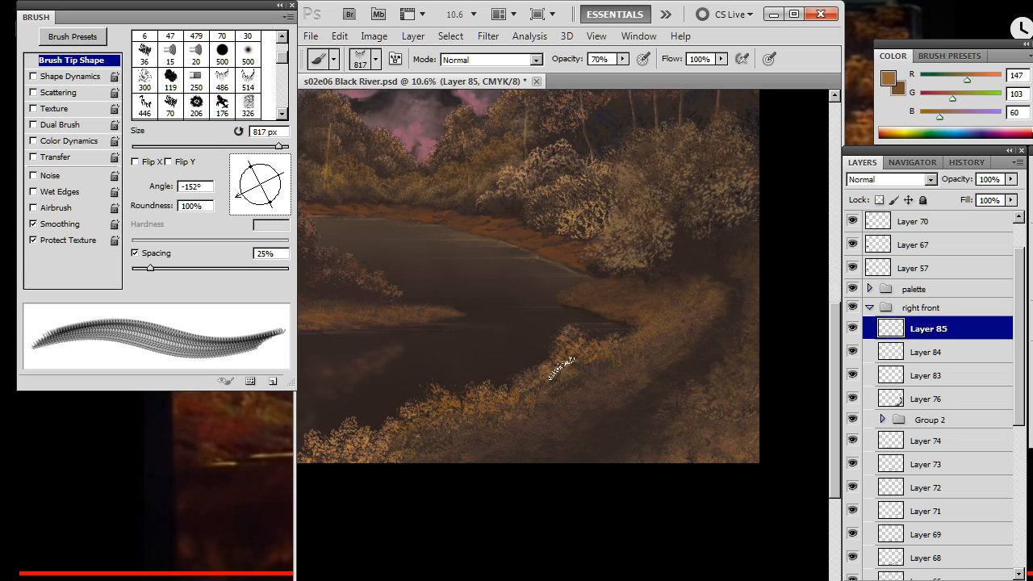
{"action": "left_click_drag", "start_coordinate": [388, 434], "coordinate": [365, 436]}
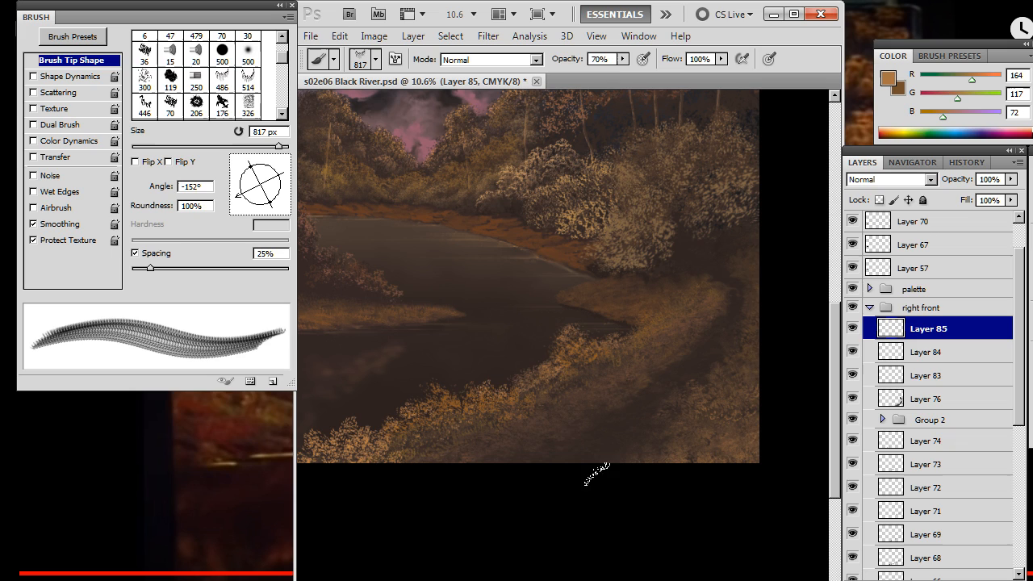
{"action": "left_click_drag", "start_coordinate": [249, 198], "coordinate": [241, 192]}
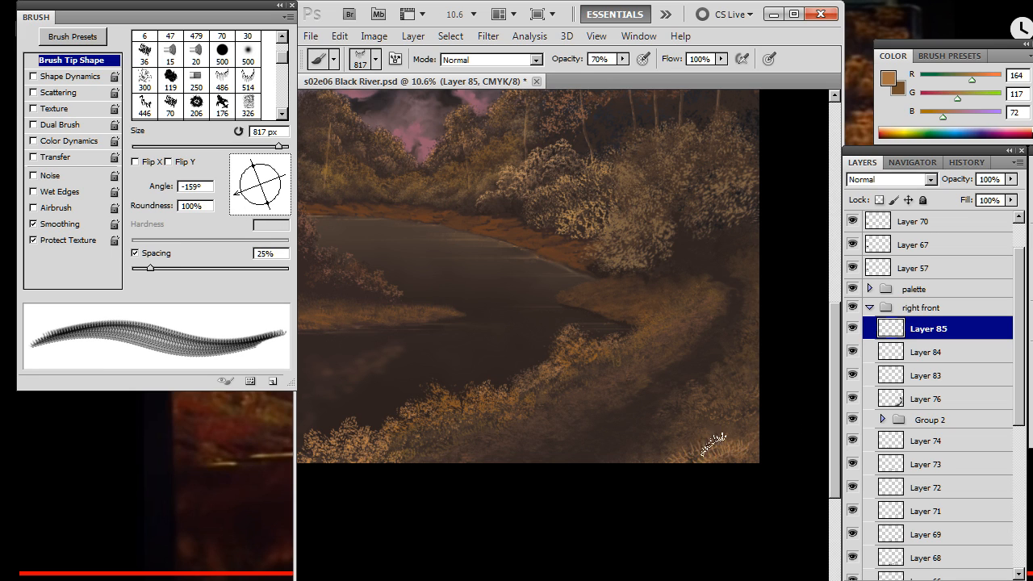
Smudge the base of the lighter corner grass into the ground at 600 px, refining it with a 400 px tip
{"action": "key", "text": "r"}
{"action": "key", "text": "bracketleft"}
{"action": "key", "text": "bracketleft"}
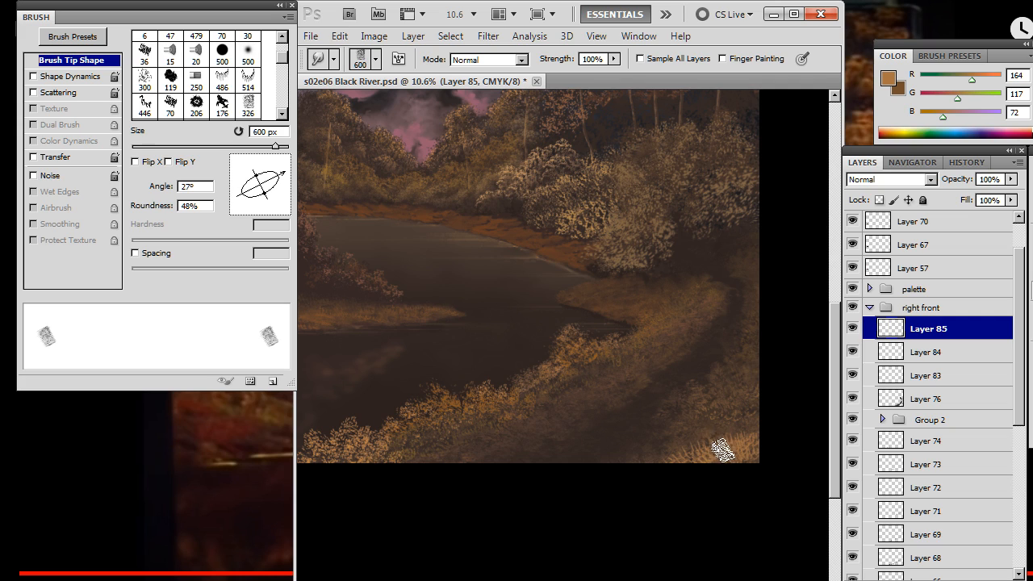
{"action": "key", "text": "bracketleft"}
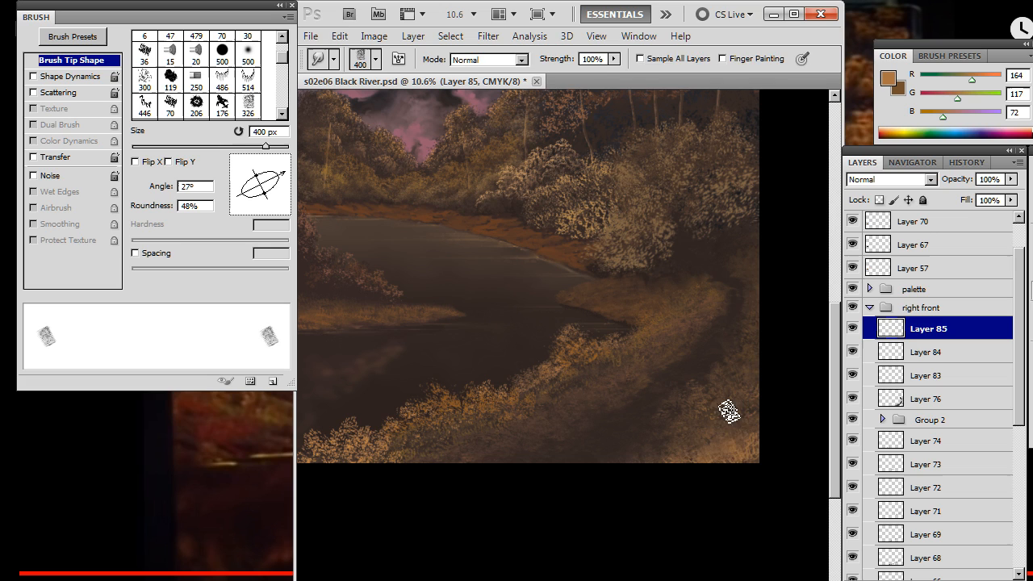
Add grass strokes to the canvas's lower right corner with the 800 px brush and thin them with the 500 px Eraser
{"action": "key", "text": "b"}
{"action": "key", "text": "r"}
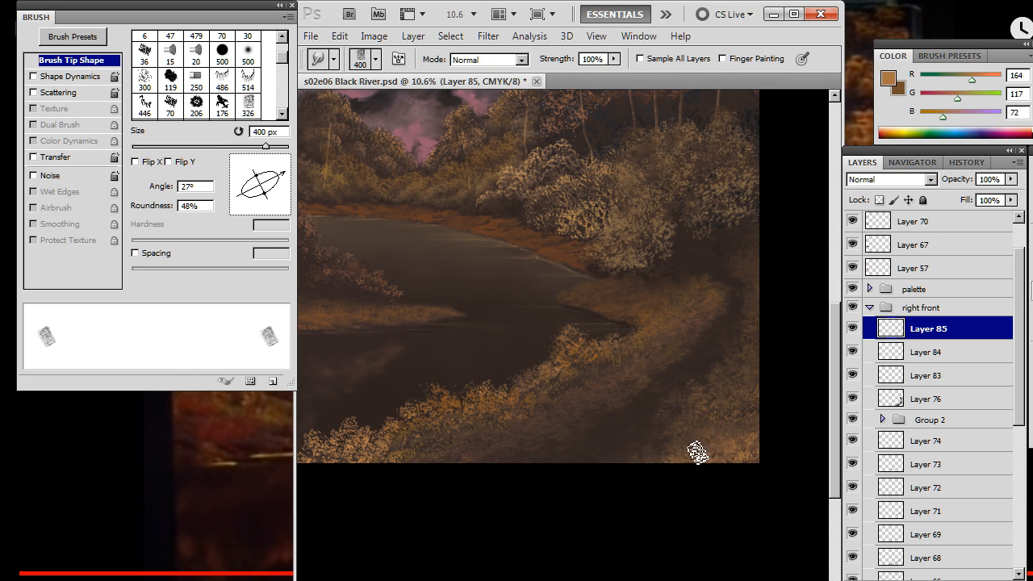
{"action": "key", "text": "e"}
{"action": "key", "text": "b"}
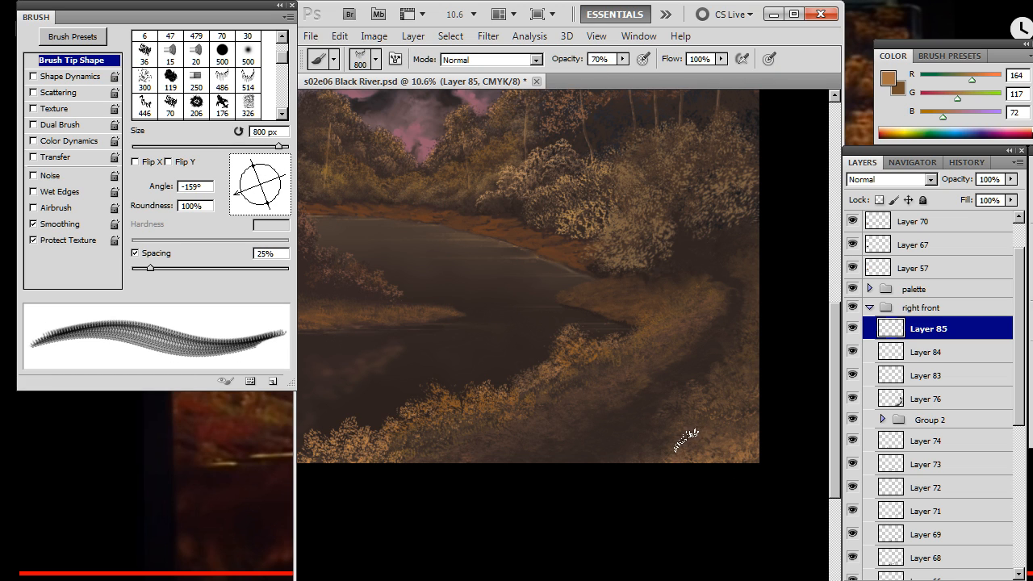
{"action": "key", "text": "e"}
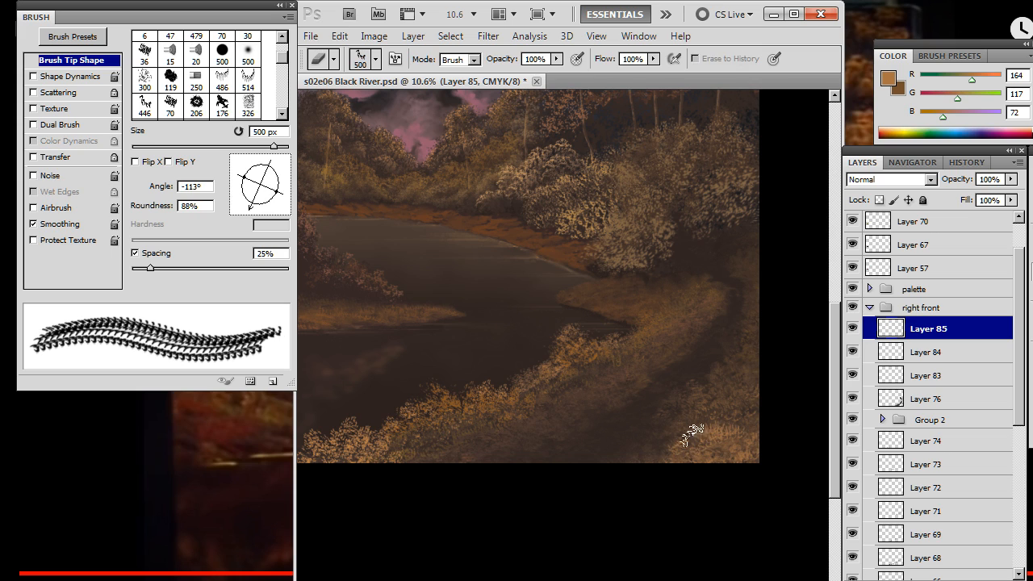
{"action": "key", "text": "r"}
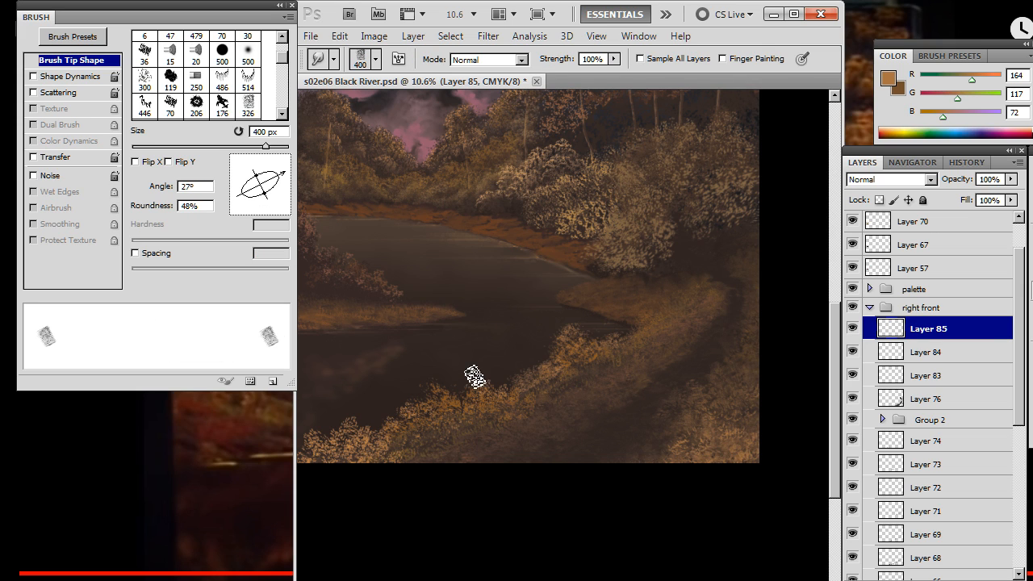
Smudge the corner grass's edge beside the path with the 403 px tip at 60°, then rotate the tip to -70°
{"action": "left_click_drag", "start_coordinate": [259, 202], "coordinate": [275, 175]}
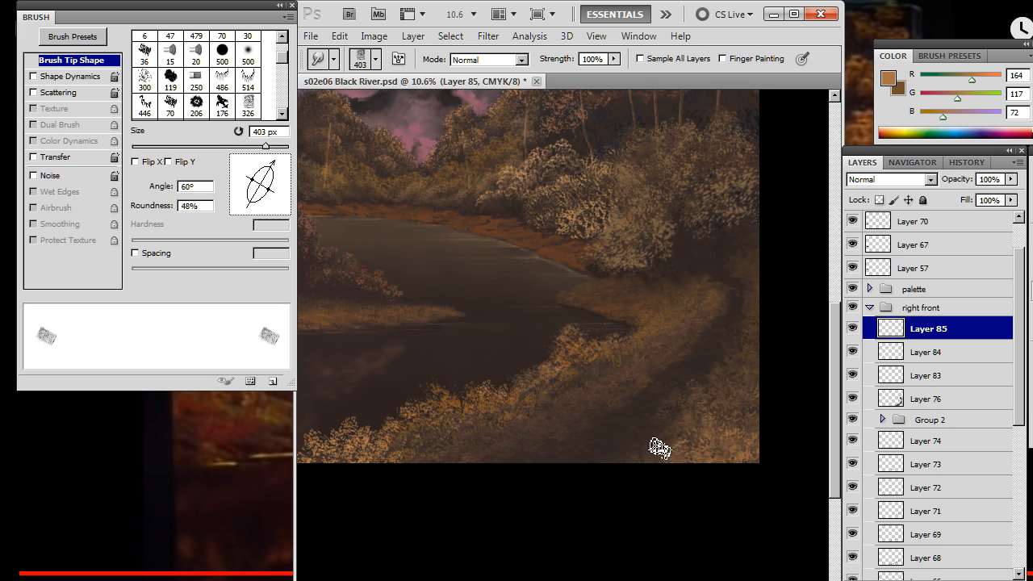
{"action": "mouse_move", "coordinate": [678, 442]}
{"action": "left_mouse_down"}
{"action": "mouse_move", "coordinate": [720, 446]}
{"action": "mouse_move", "coordinate": [651, 456]}
{"action": "mouse_move", "coordinate": [687, 454]}
{"action": "left_mouse_up"}
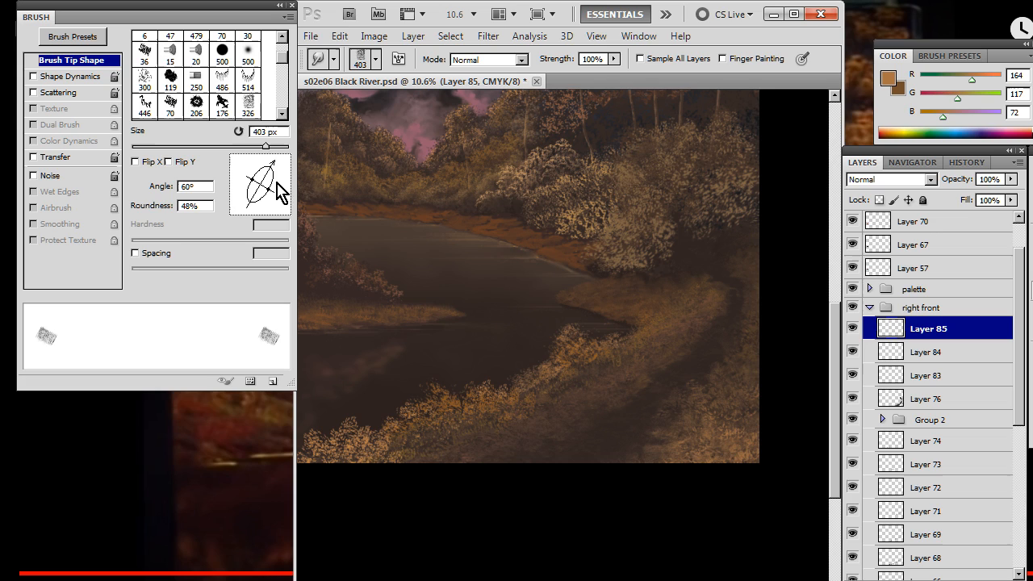
{"action": "left_click_drag", "start_coordinate": [273, 171], "coordinate": [270, 208]}
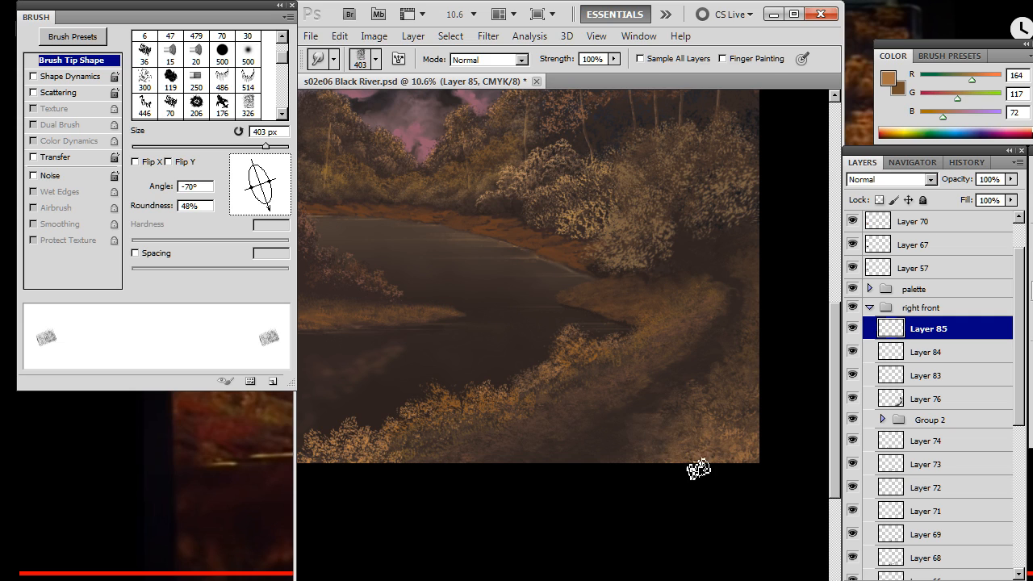
Refine the corner grass where it meets the path, alternating the 500 px Eraser with the 403 px Smudge tip at -70°
{"action": "key", "text": "e"}
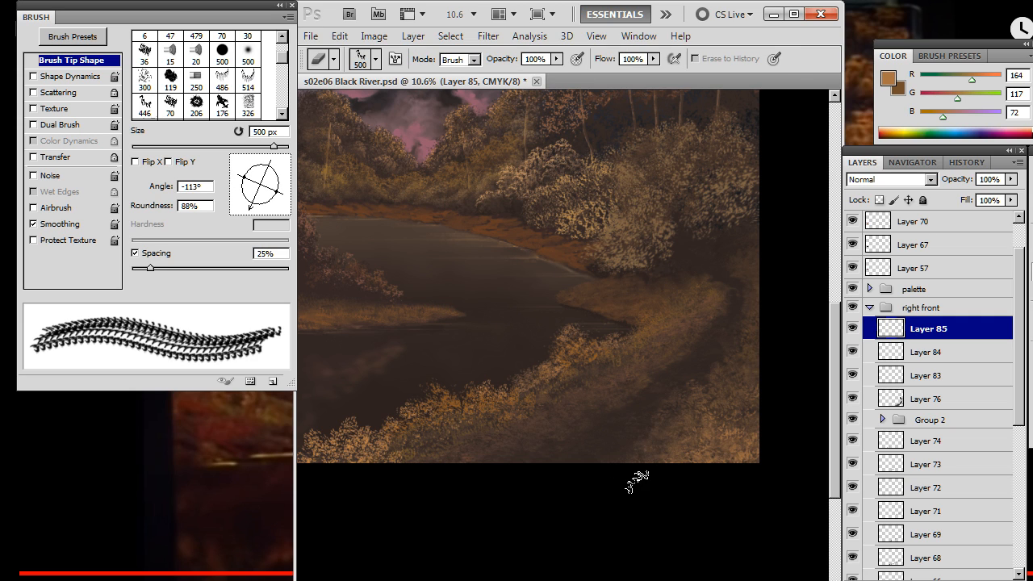
{"action": "key", "text": "r"}
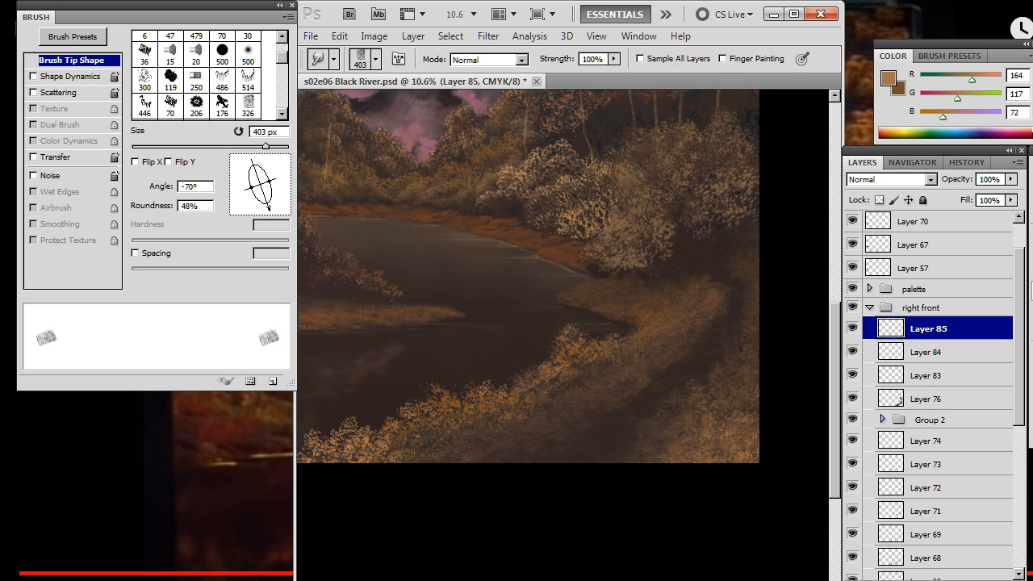
{"action": "key", "text": "b"}
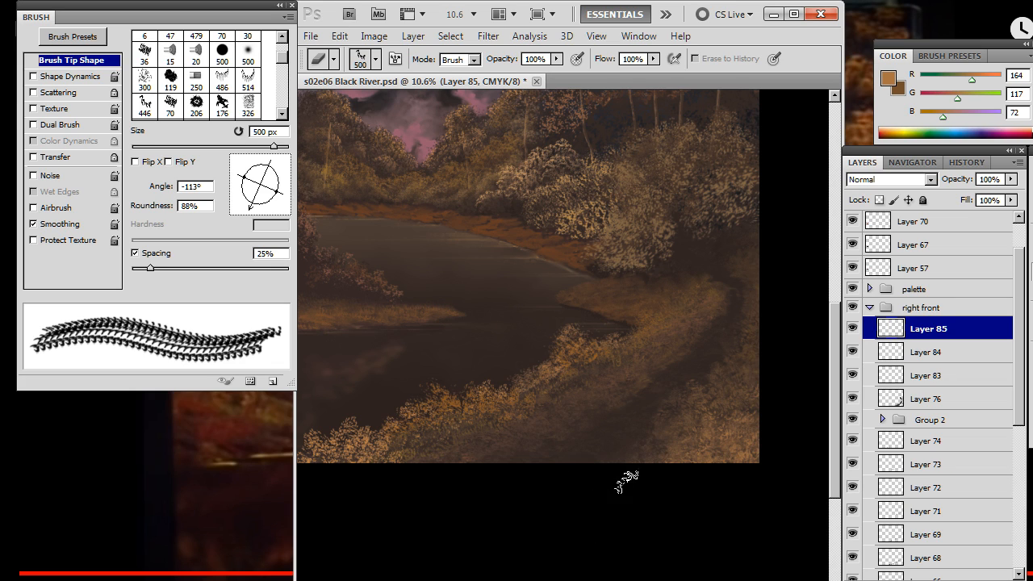
{"action": "key", "text": "r"}
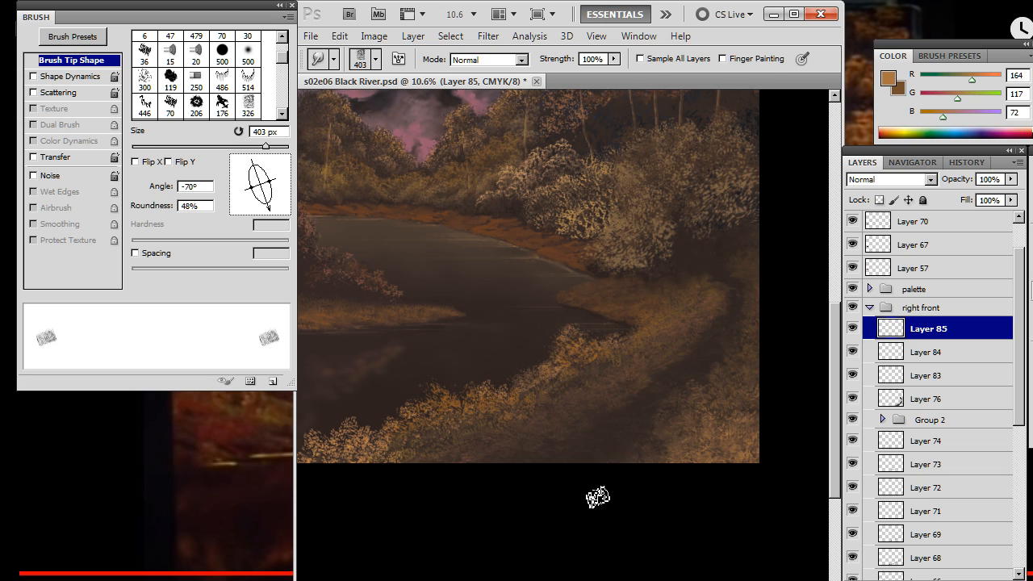
{"action": "key", "text": "e"}
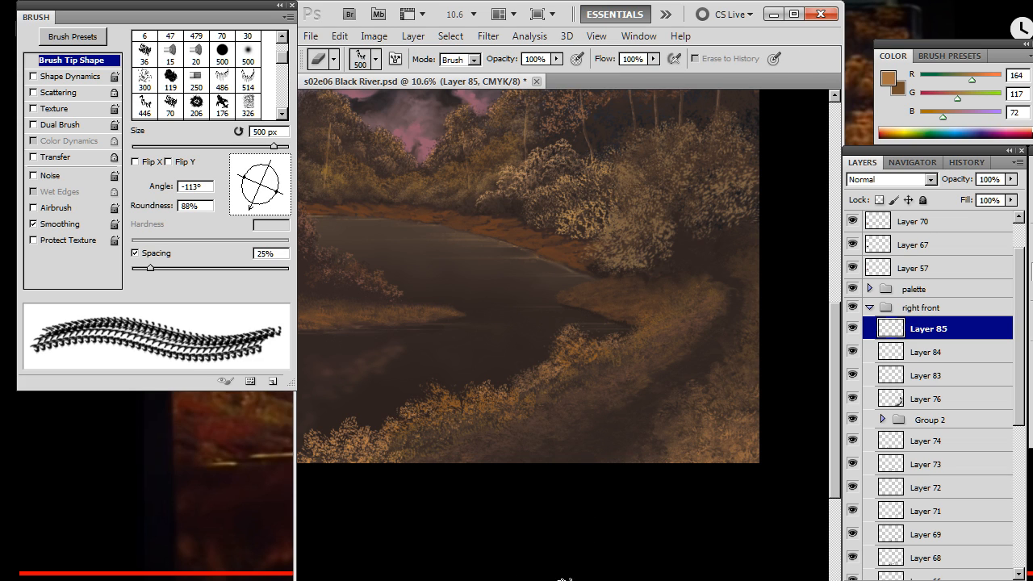
Paint grass at the canvas's lower edge on the river side of the path at 700 px and smudge it at 19°
{"action": "key", "text": "z"}
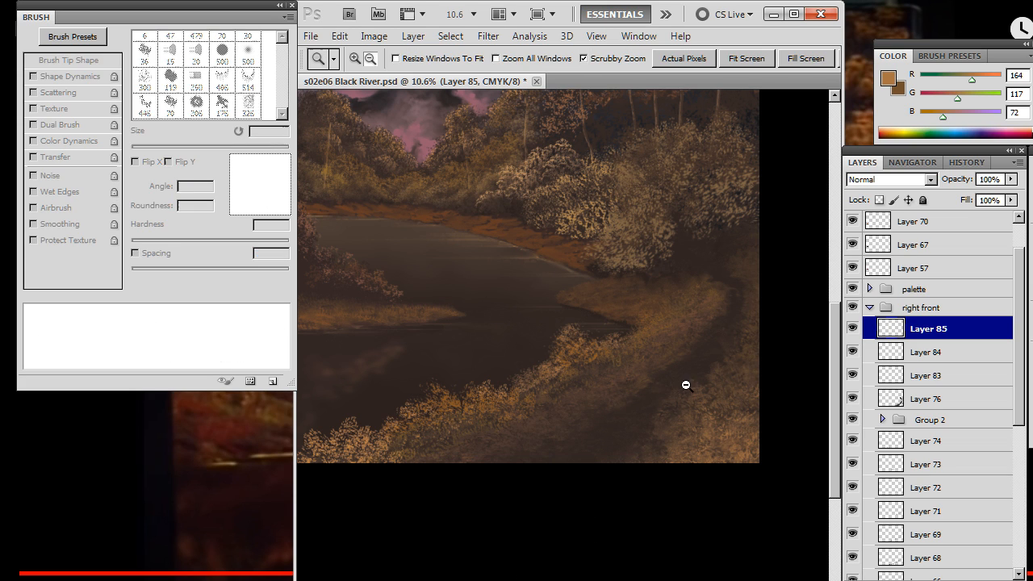
{"action": "left_click_drag", "start_coordinate": [686, 383], "coordinate": [586, 376]}
{"action": "key", "text": "b"}
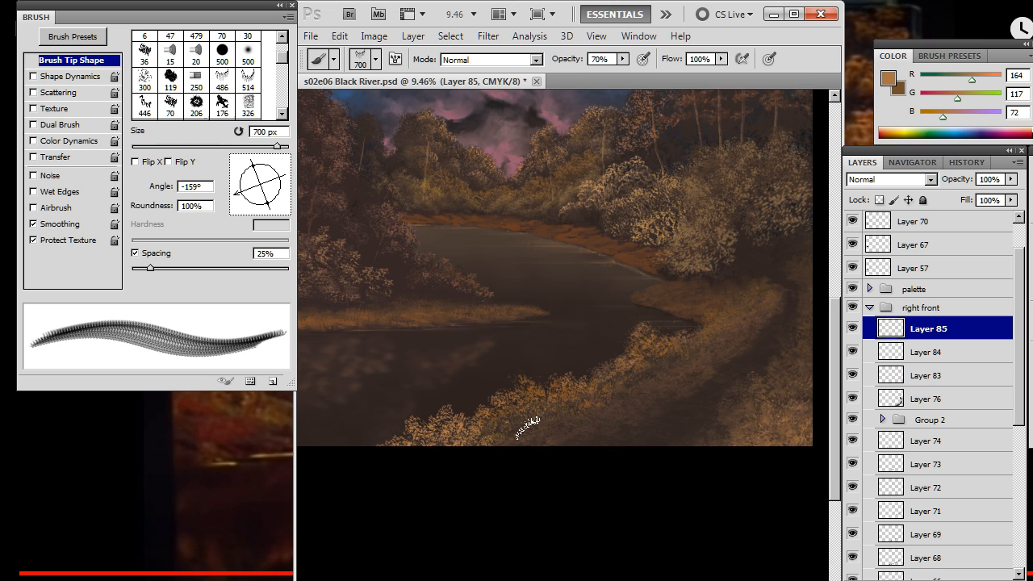
{"action": "mouse_move", "coordinate": [507, 443]}
{"action": "left_mouse_down"}
{"action": "mouse_move", "coordinate": [539, 446]}
{"action": "mouse_move", "coordinate": [529, 453]}
{"action": "mouse_move", "coordinate": [511, 432]}
{"action": "mouse_move", "coordinate": [538, 448]}
{"action": "mouse_move", "coordinate": [567, 432]}
{"action": "mouse_move", "coordinate": [562, 442]}
{"action": "mouse_move", "coordinate": [592, 447]}
{"action": "mouse_move", "coordinate": [557, 447]}
{"action": "mouse_move", "coordinate": [566, 425]}
{"action": "mouse_move", "coordinate": [553, 441]}
{"action": "mouse_move", "coordinate": [482, 409]}
{"action": "left_mouse_up"}
{"action": "key", "text": "r"}
{"action": "left_click_drag", "start_coordinate": [268, 211], "coordinate": [286, 175]}
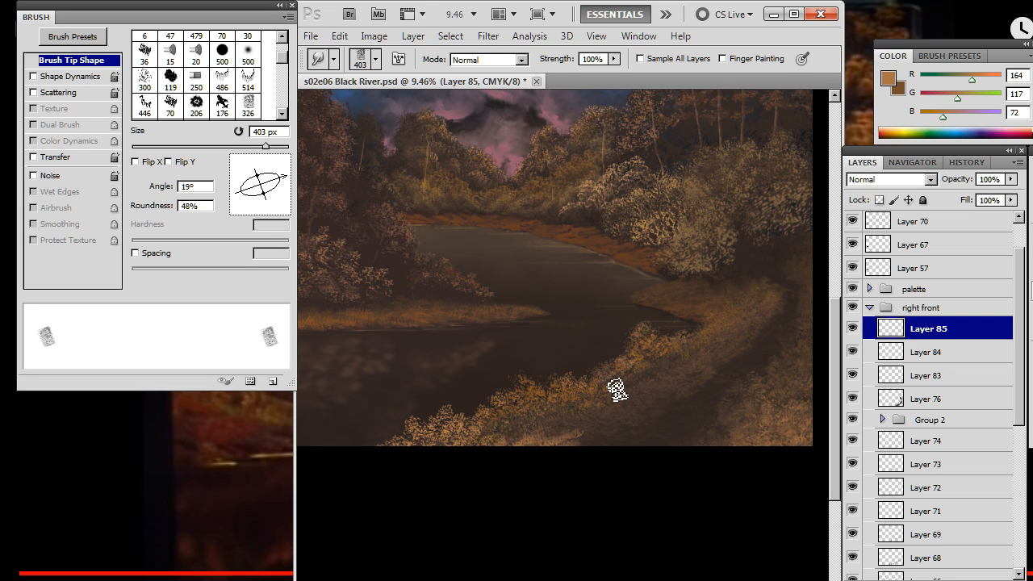
{"action": "mouse_move", "coordinate": [538, 430]}
{"action": "left_mouse_down"}
{"action": "mouse_move", "coordinate": [508, 434]}
{"action": "mouse_move", "coordinate": [552, 437]}
{"action": "left_mouse_up"}
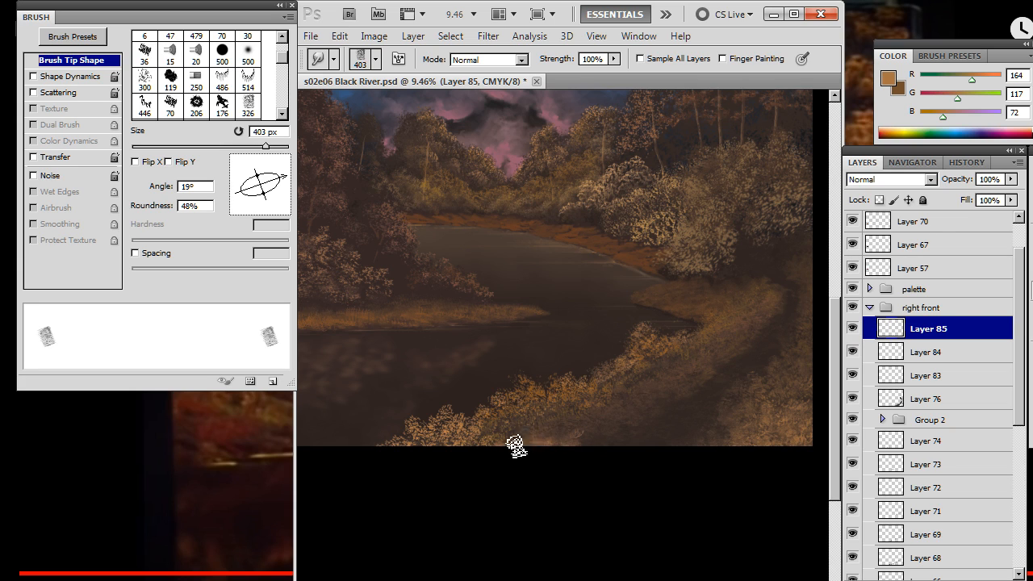
Paint more grass beside the lower riverbank bushes and smudge it with the tip enlarged to 600 px at -74°
{"action": "key", "text": "b"}
{"action": "key", "text": "r"}
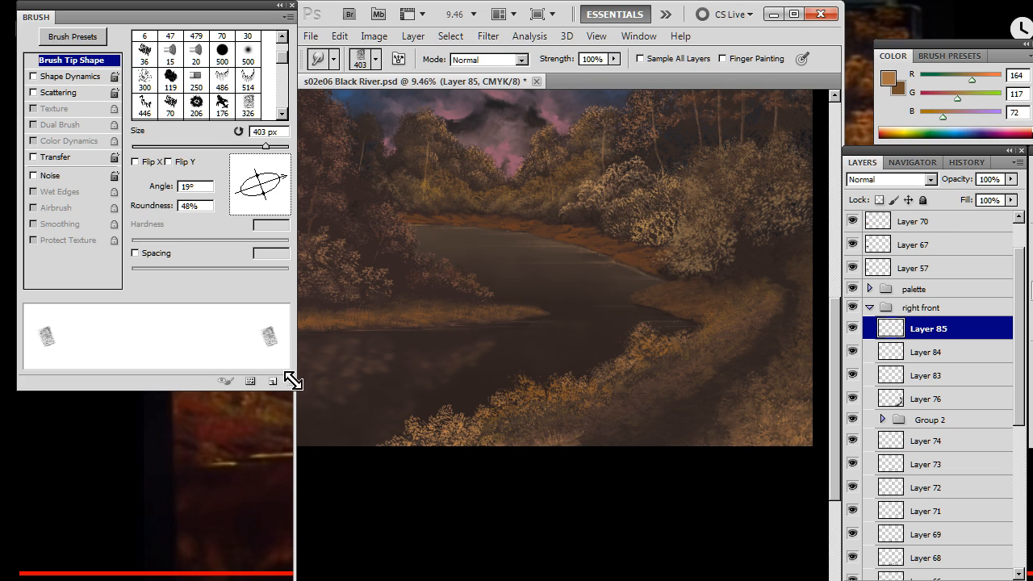
{"action": "left_click_drag", "start_coordinate": [283, 187], "coordinate": [266, 212]}
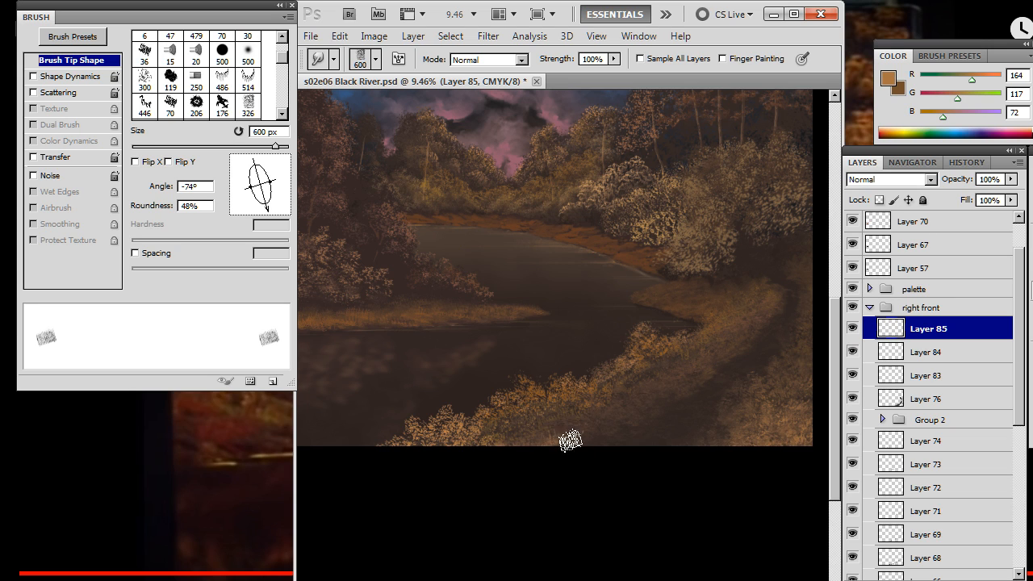
Paint grass below the riverbank bushes with the brush at 719 px and -172°, blending it with the Smudge tool and Eraser
{"action": "key", "text": "b"}
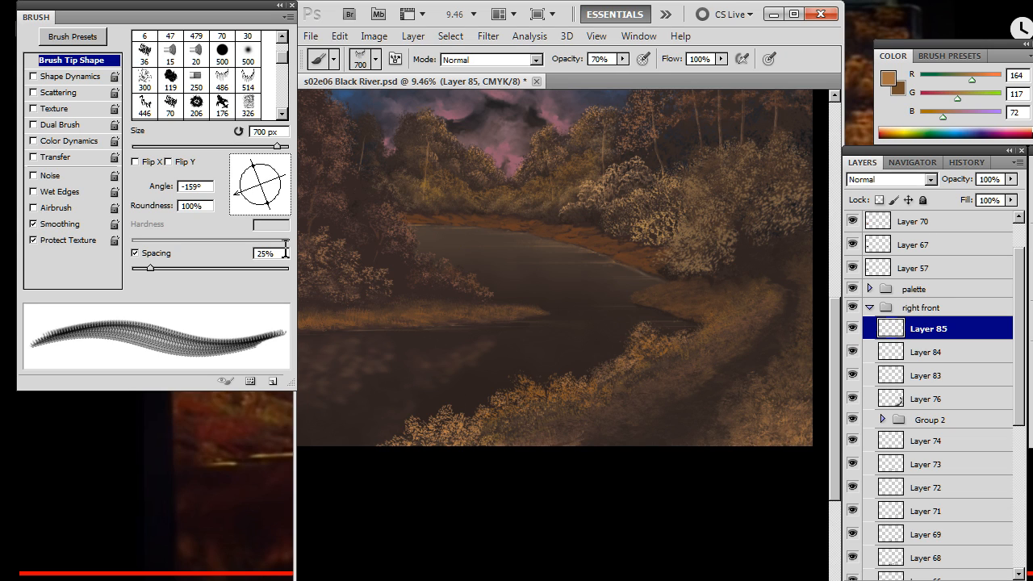
{"action": "left_click_drag", "start_coordinate": [249, 199], "coordinate": [243, 184]}
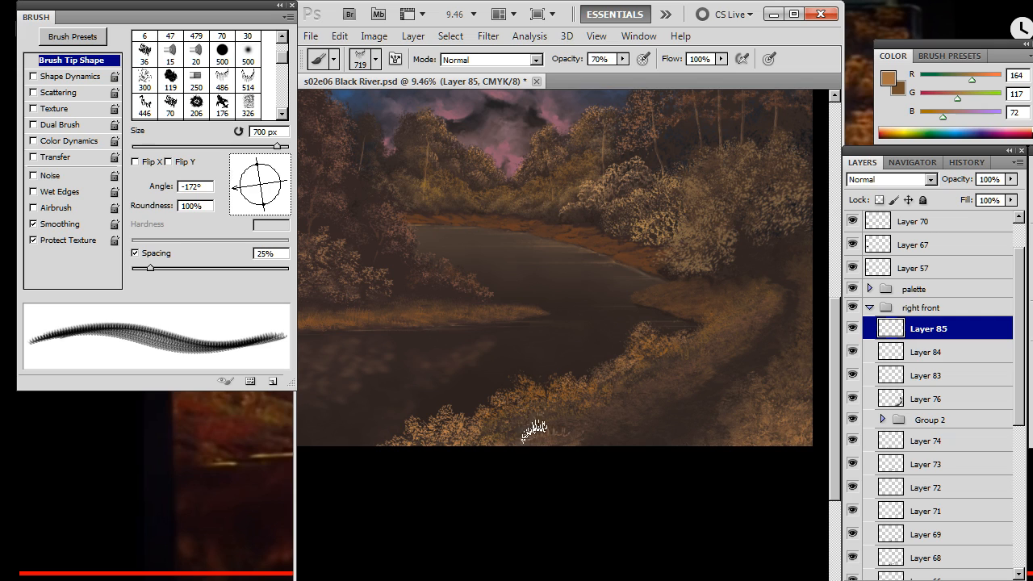
{"action": "key", "text": "r"}
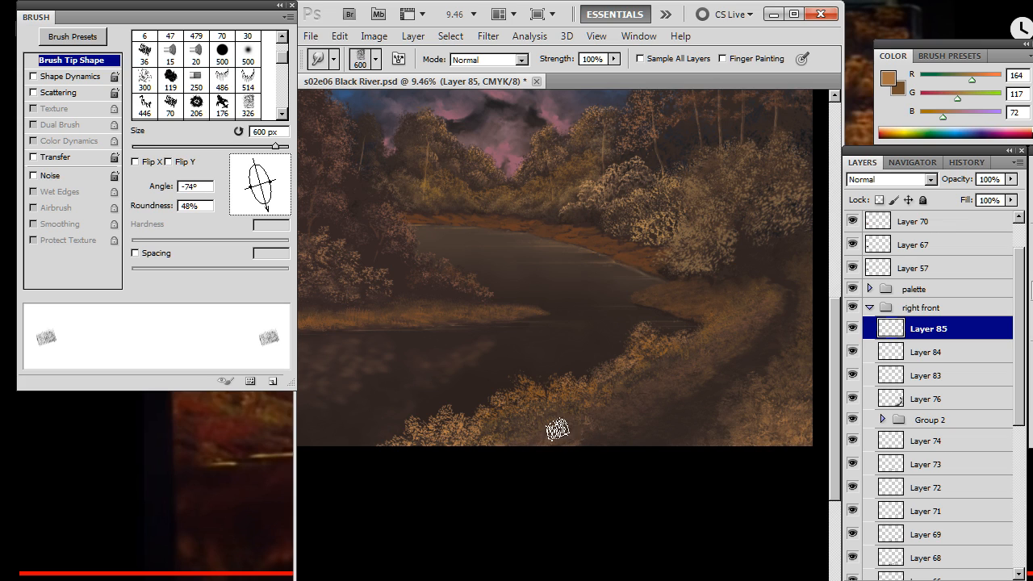
{"action": "key", "text": "e"}
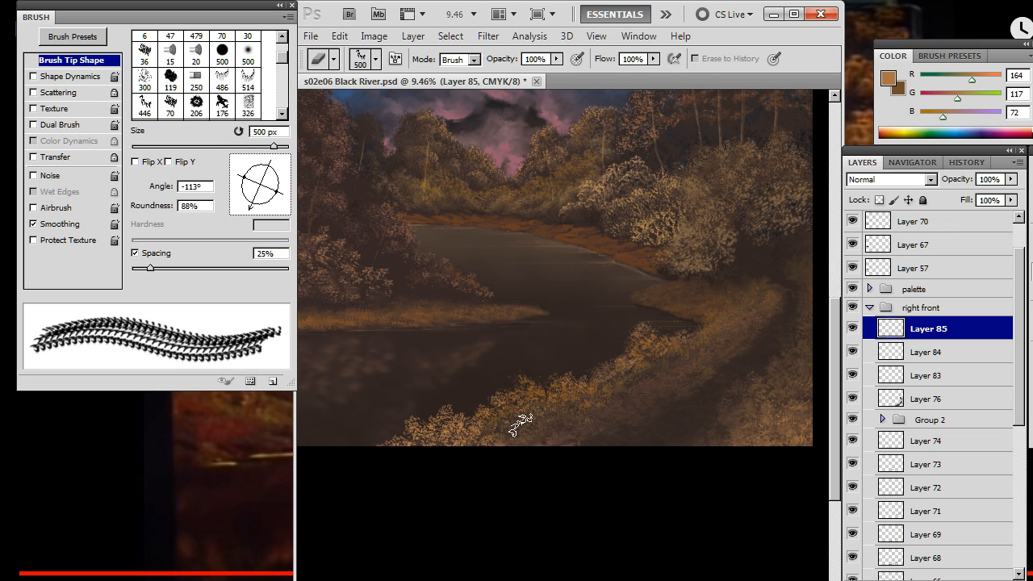
{"action": "key", "text": "r"}
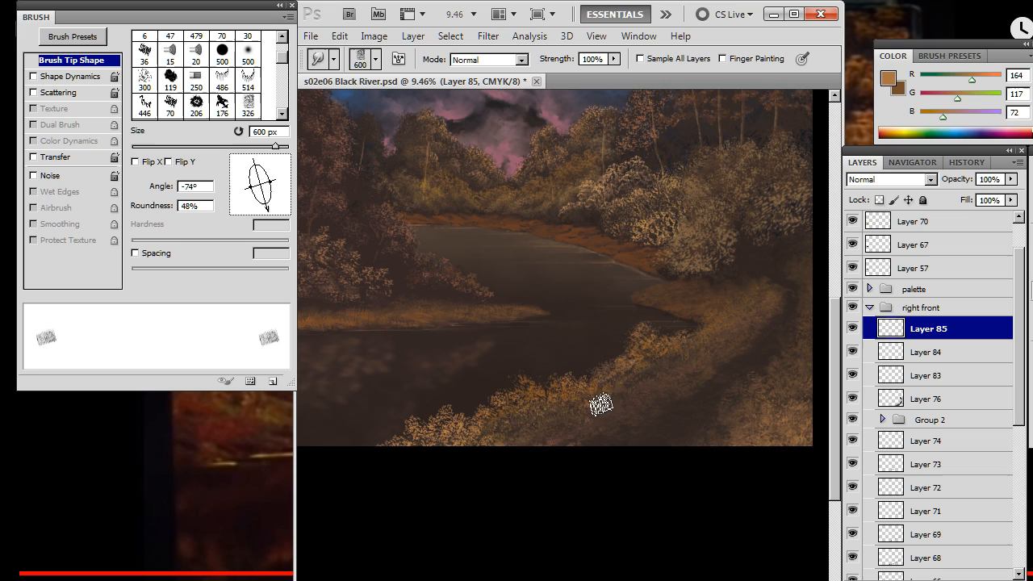
Add another row of grass between the bushes and the path, thin it with the 500 px Eraser and smudge its base
{"action": "key", "text": "b"}
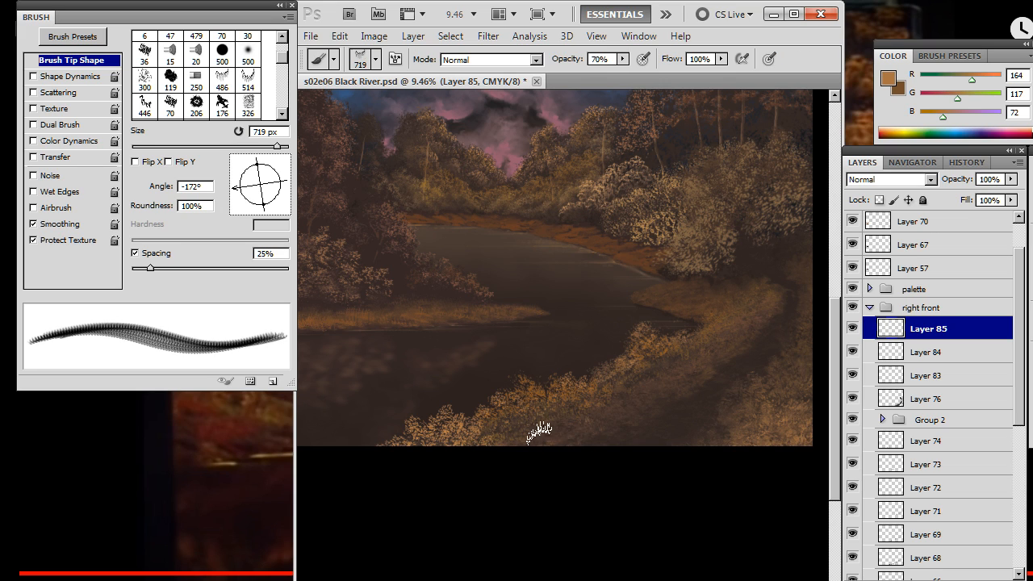
{"action": "key", "text": "r"}
{"action": "key", "text": "e"}
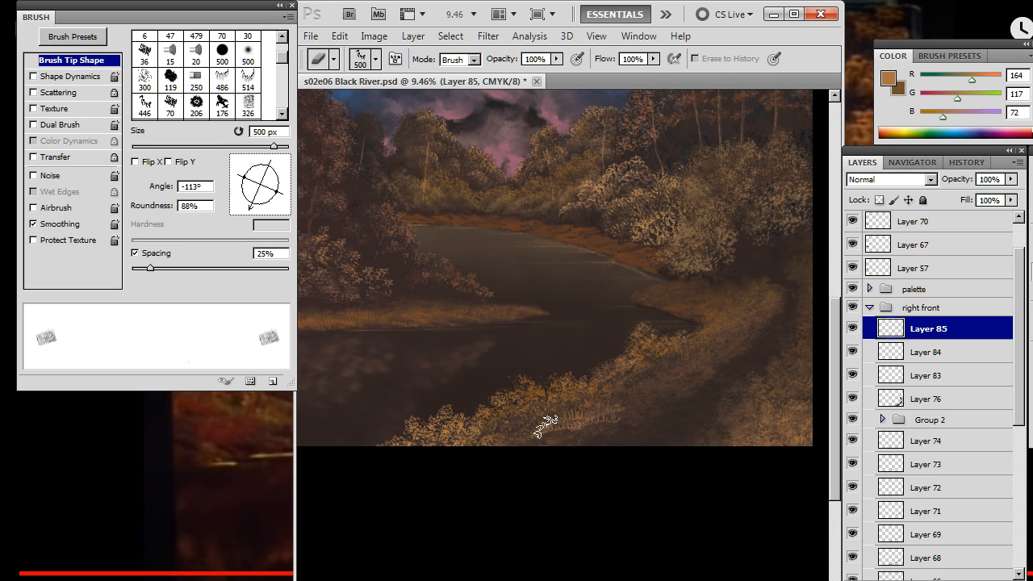
{"action": "key", "text": "r"}
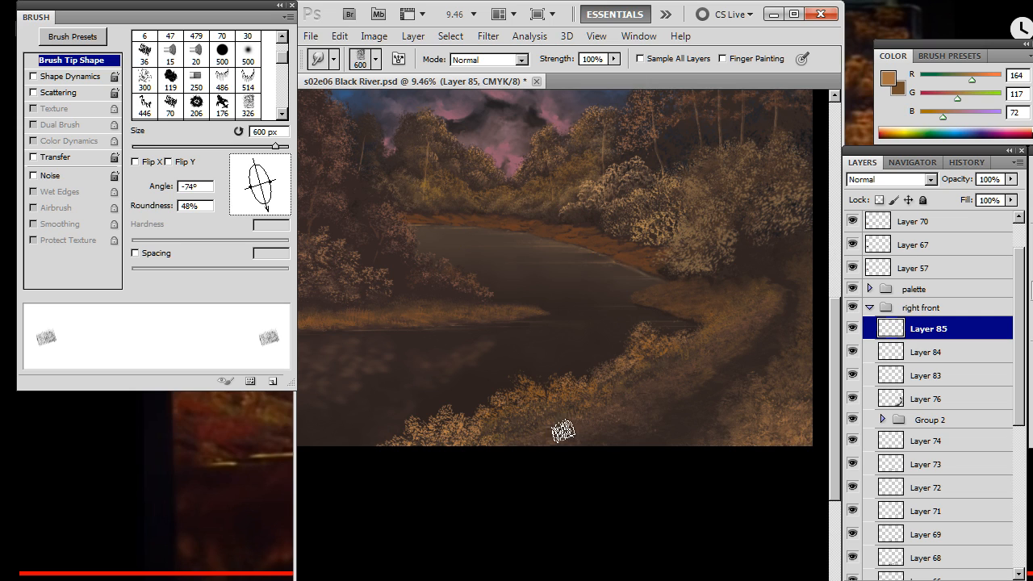
Layer further 719 px grass strokes across the lower bank toward the path, smudging each row at 600 px
{"action": "key", "text": "b"}
{"action": "key", "text": "r"}
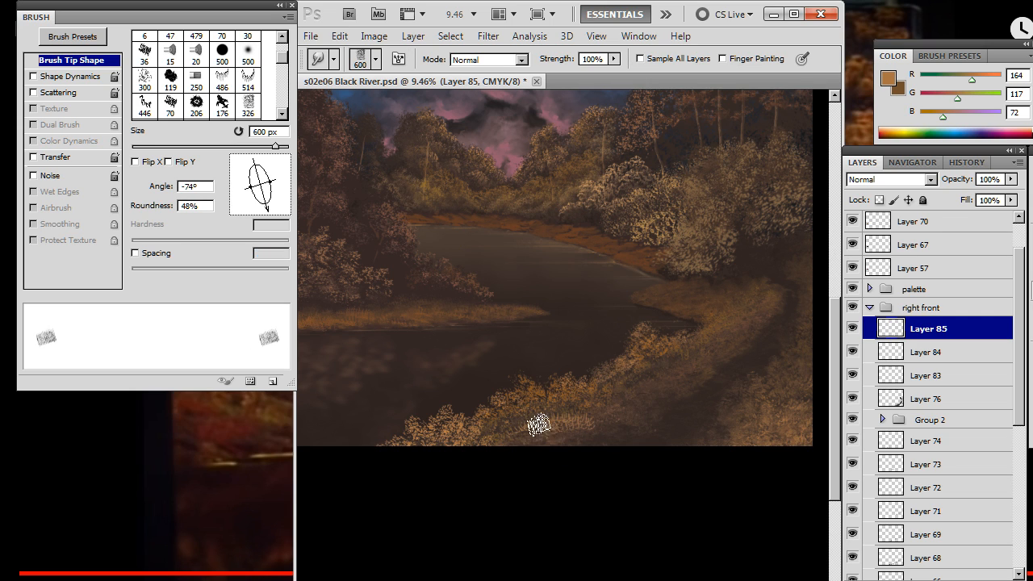
{"action": "key", "text": "b"}
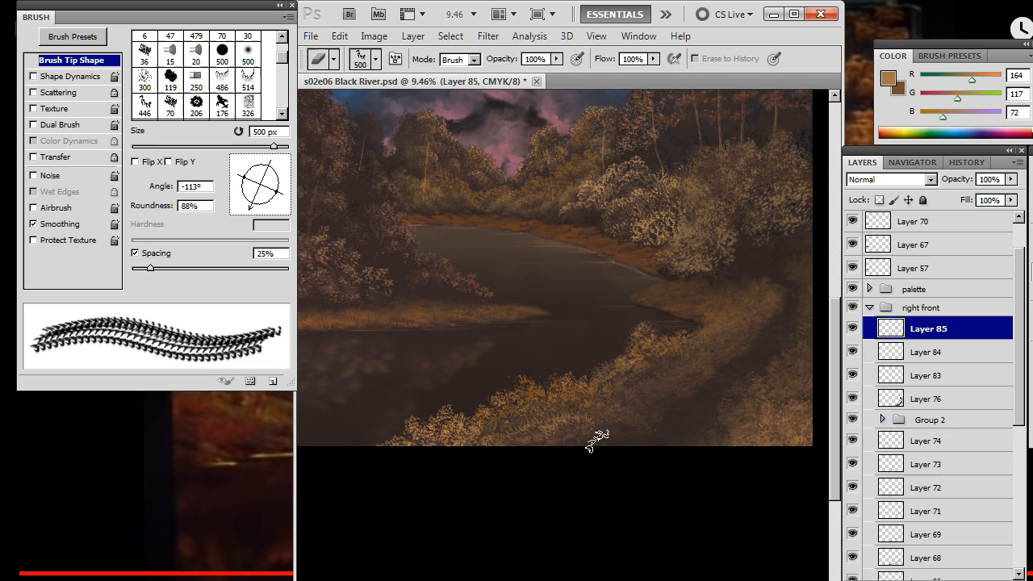
{"action": "key", "text": "r"}
{"action": "key", "text": "b"}
{"action": "key", "text": "r"}
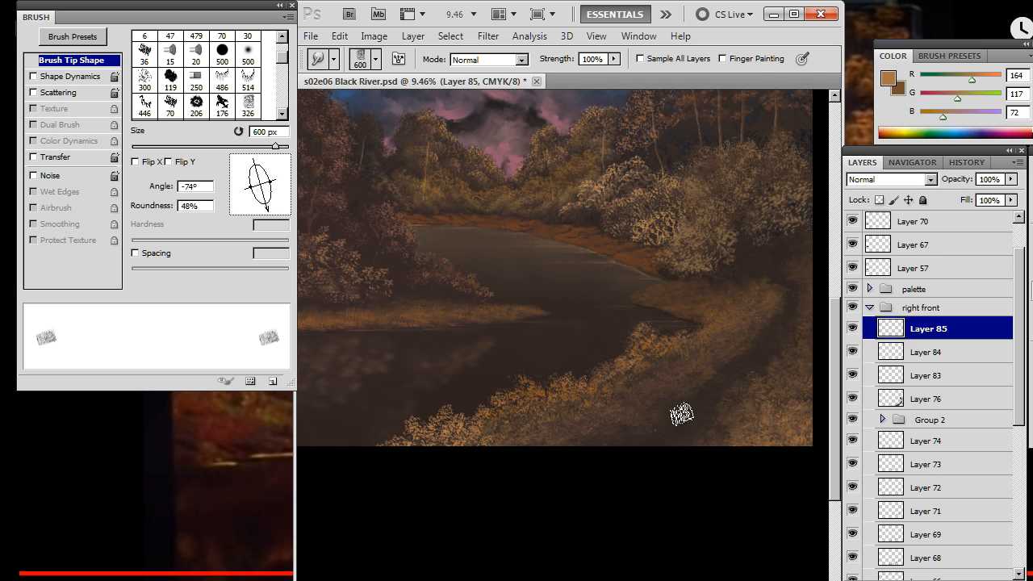
Thin the grass along the path's river side, then paint and smudge new strokes farther up the bank
{"action": "key", "text": "e"}
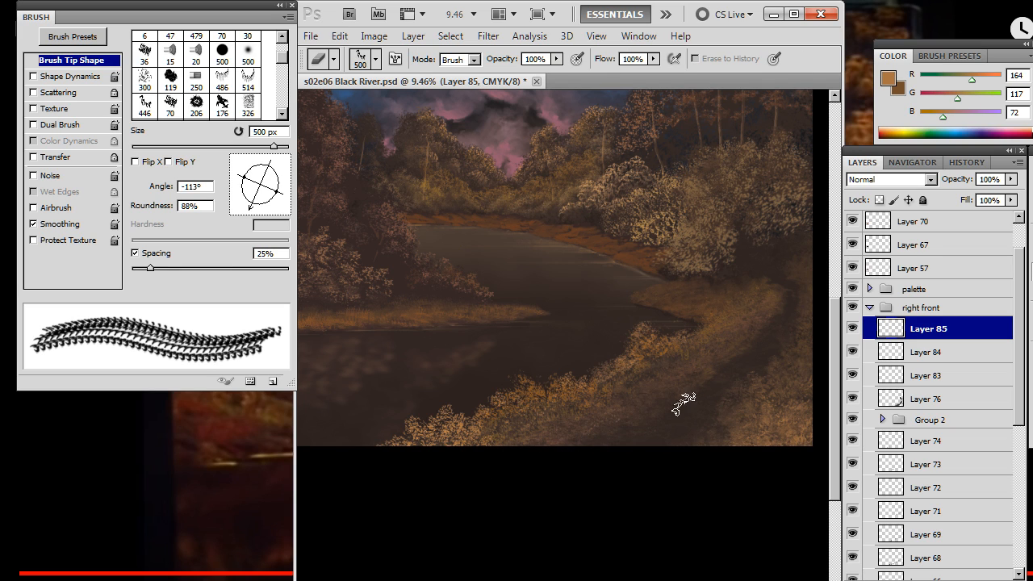
{"action": "key", "text": "b"}
{"action": "key", "text": "r"}
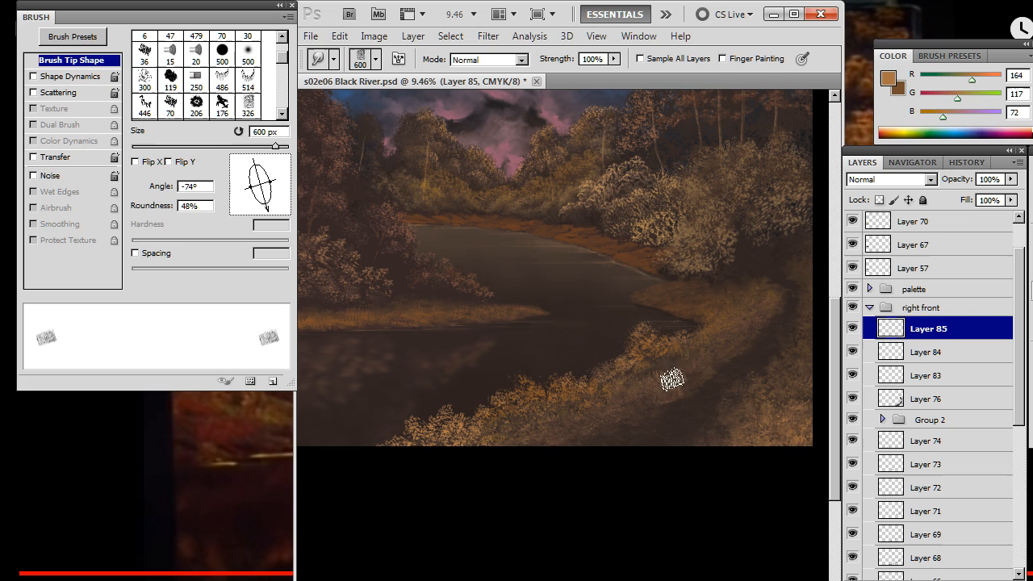
Thin the bank grass with the Eraser at -147°, then paint a new 719 px grass row below the bushes and smudge its base at 600 px
{"action": "key", "text": "e"}
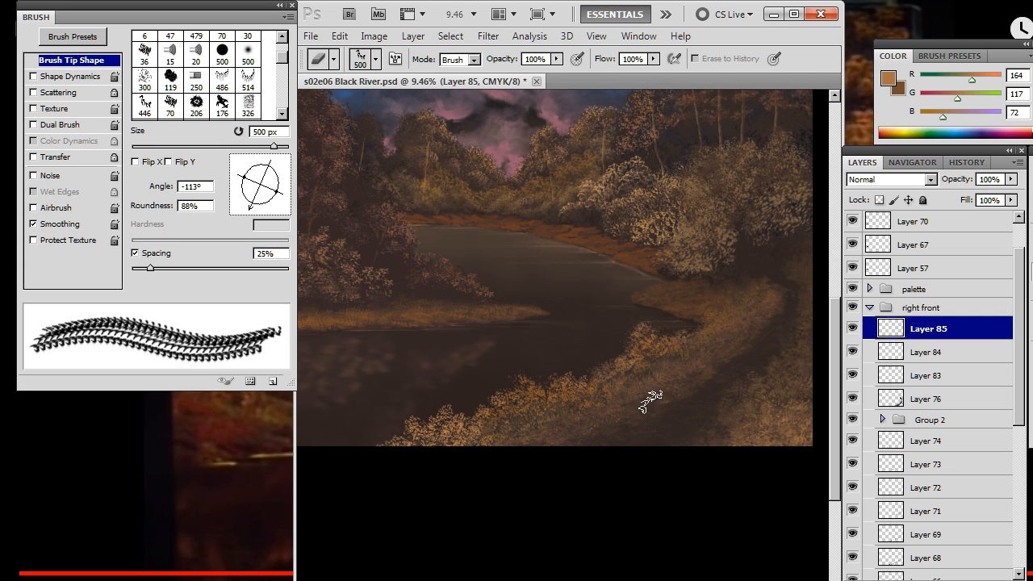
{"action": "left_click_drag", "start_coordinate": [250, 226], "coordinate": [240, 200]}
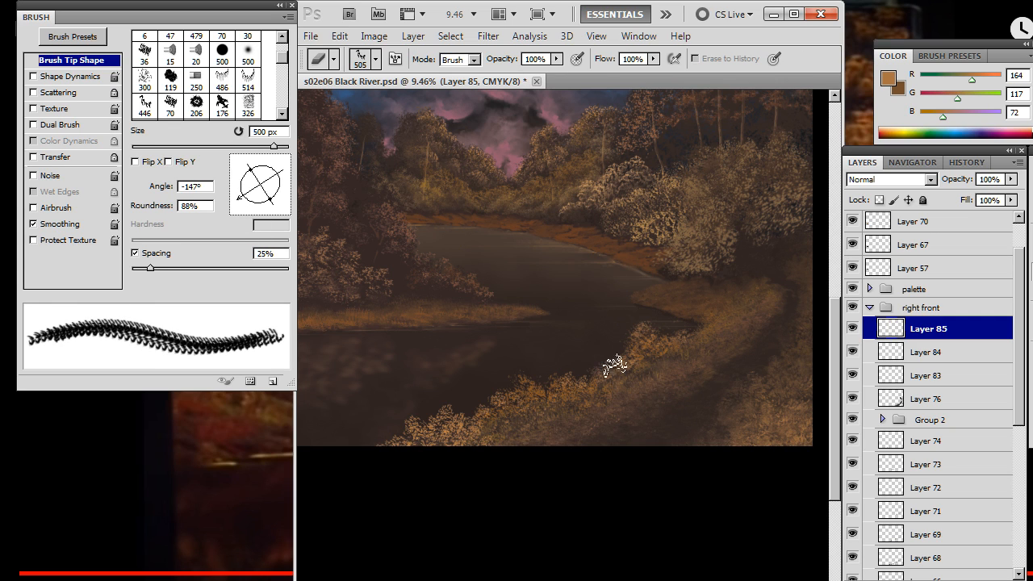
{"action": "key", "text": "r"}
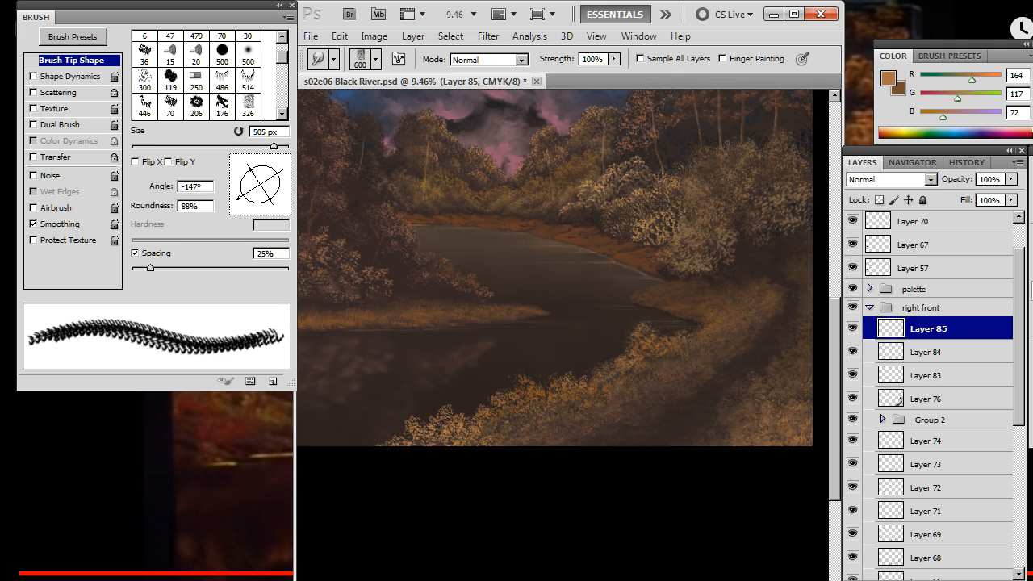
{"action": "key", "text": "b"}
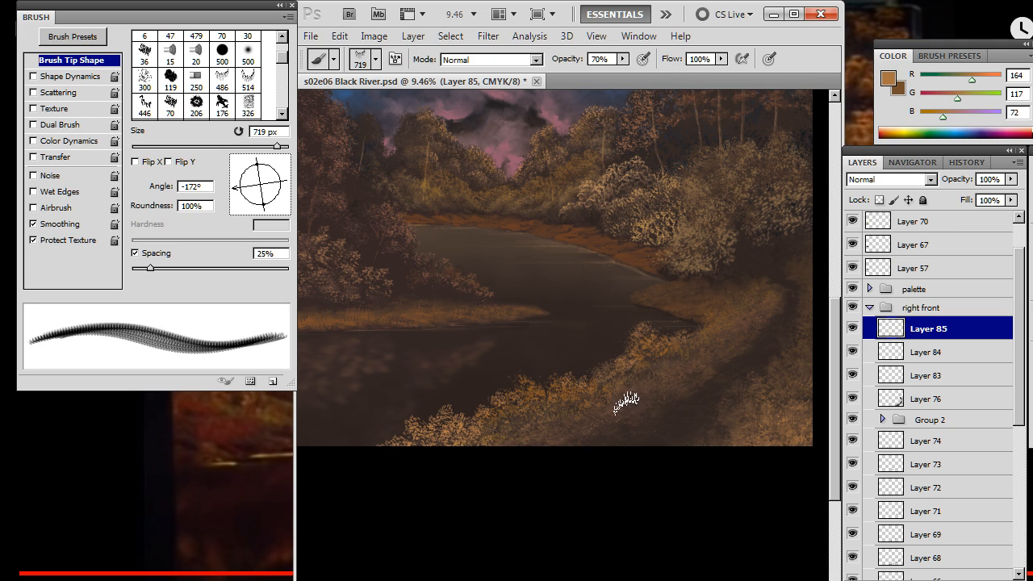
{"action": "key", "text": "r"}
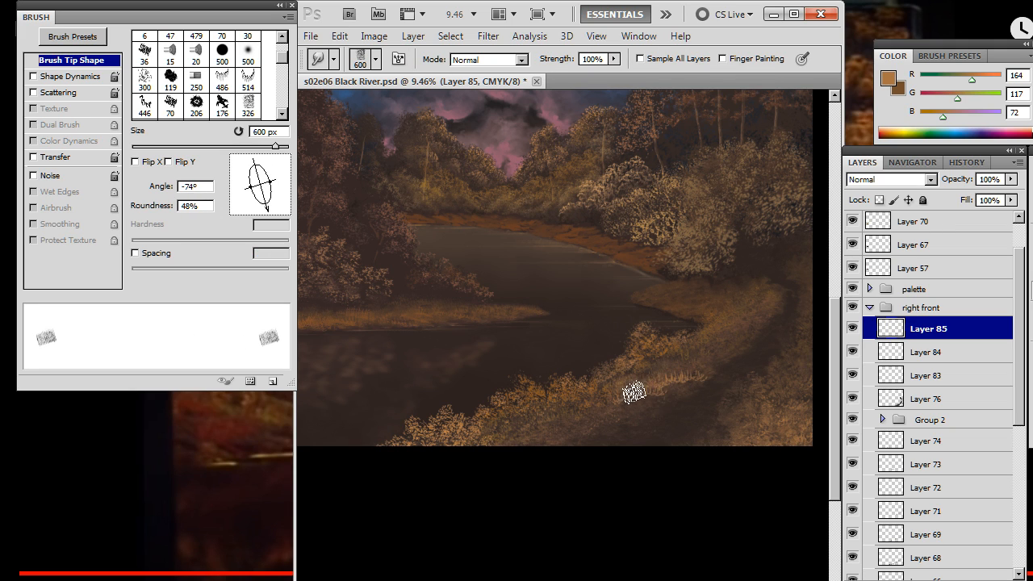
{"action": "mouse_move", "coordinate": [634, 393]}
{"action": "left_mouse_down"}
{"action": "mouse_move", "coordinate": [708, 376]}
{"action": "mouse_move", "coordinate": [676, 372]}
{"action": "mouse_move", "coordinate": [629, 399]}
{"action": "mouse_move", "coordinate": [661, 376]}
{"action": "mouse_move", "coordinate": [685, 385]}
{"action": "left_mouse_up"}
Blend the grass between the riverbank bushes and the path by alternating the 505 px Eraser and the 600 px Smudge tool
{"action": "key", "text": "e"}
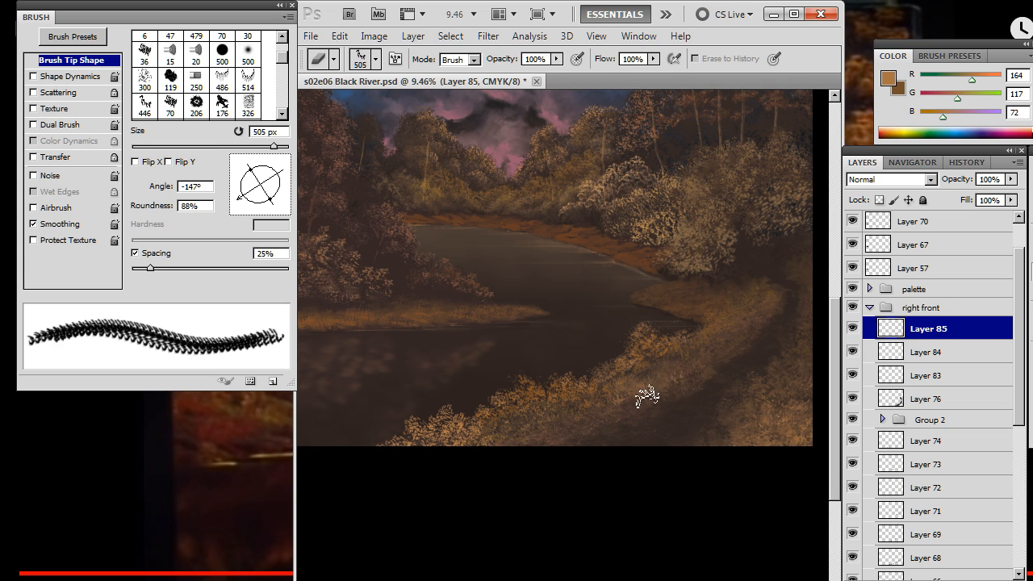
{"action": "key", "text": "r"}
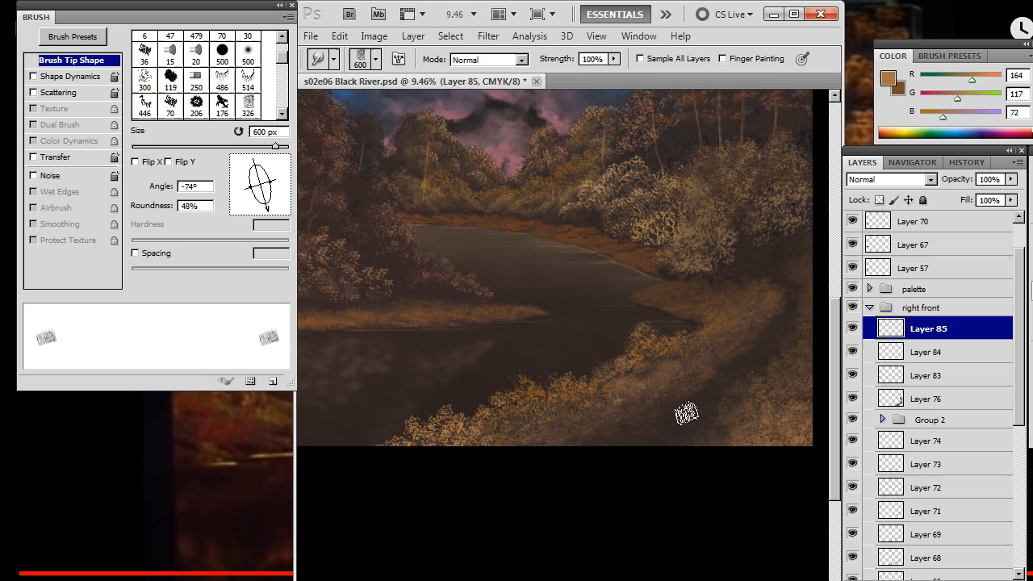
{"action": "key", "text": "e"}
{"action": "key", "text": "r"}
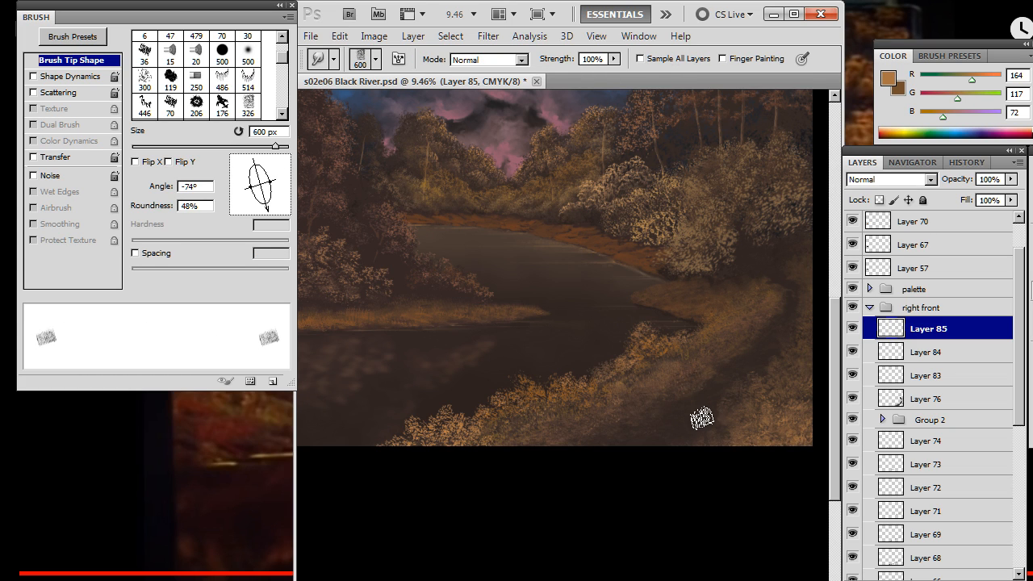
{"action": "key", "text": "e"}
{"action": "key", "text": "r"}
{"action": "key", "text": "e"}
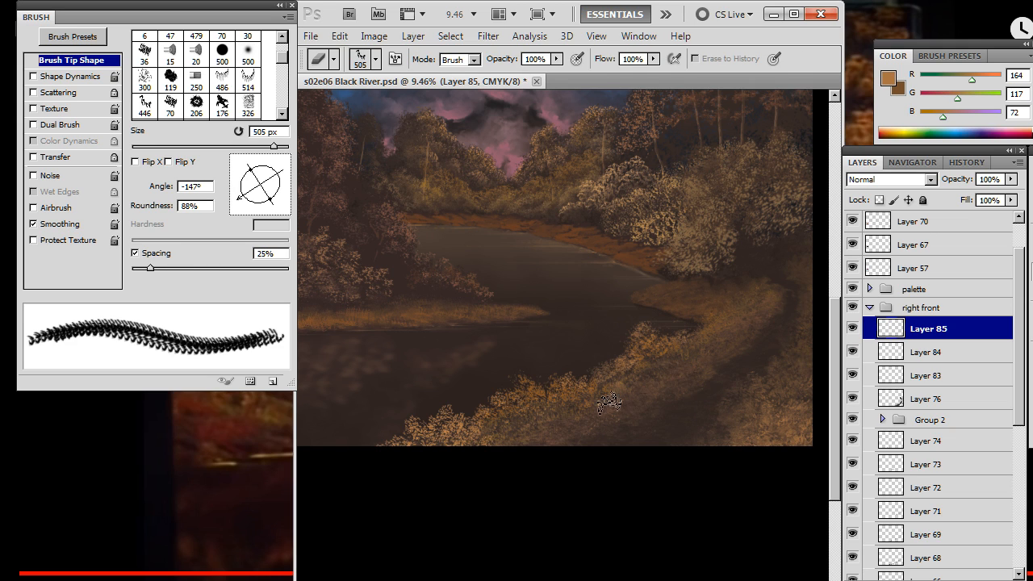
{"action": "key", "text": "r"}
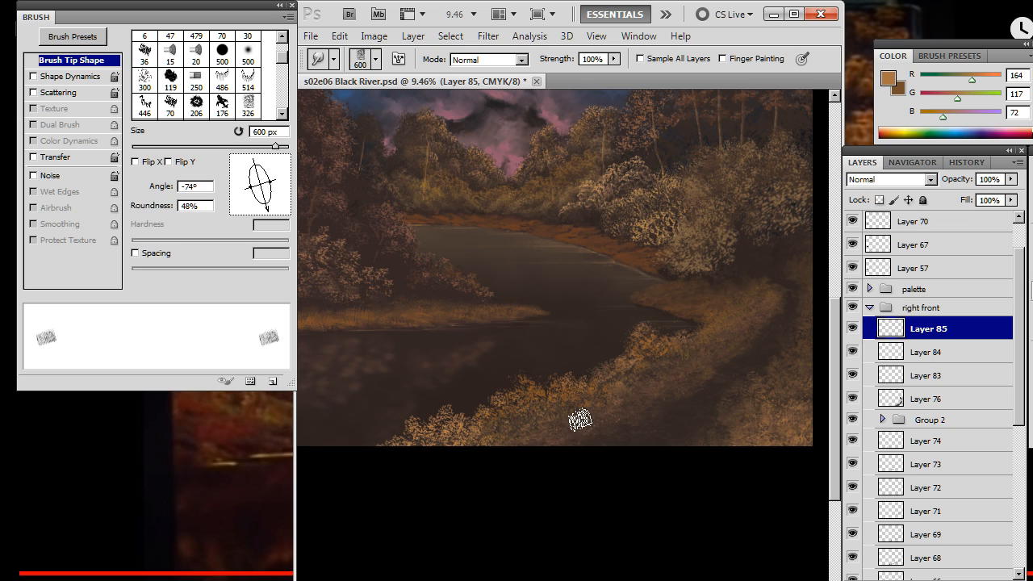
Create a new layer above the grass and sample a dark brown (R 77, G 52, B 42) from the painting as the brush colour
{"action": "key", "text": "b"}
{"action": "key", "text": "ctrl+shift+alt+n"}
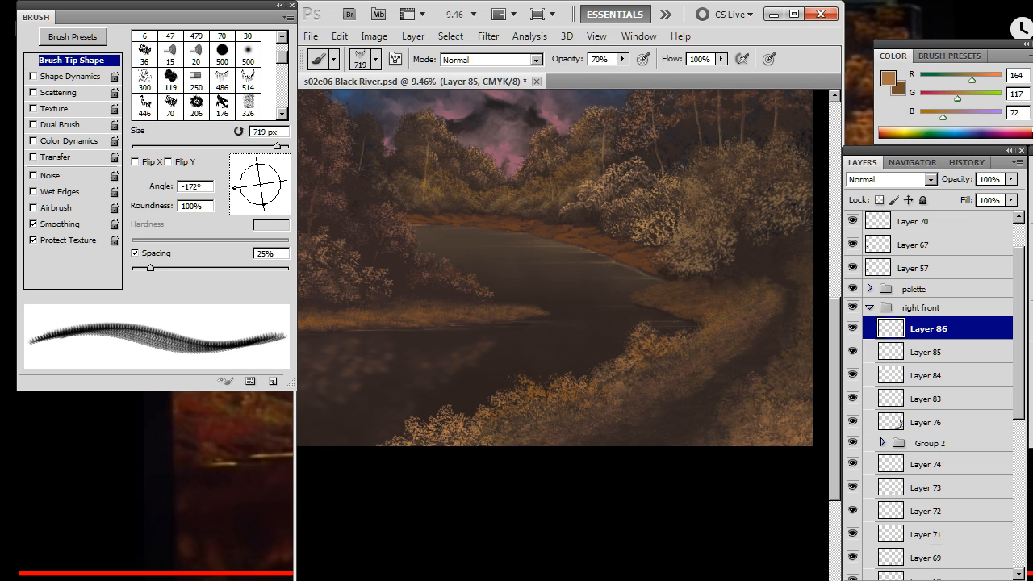
{"action": "left_click", "coordinate": [718, 217], "text": "alt"}
{"action": "left_click_drag", "start_coordinate": [656, 143], "coordinate": [660, 118], "text": "alt"}
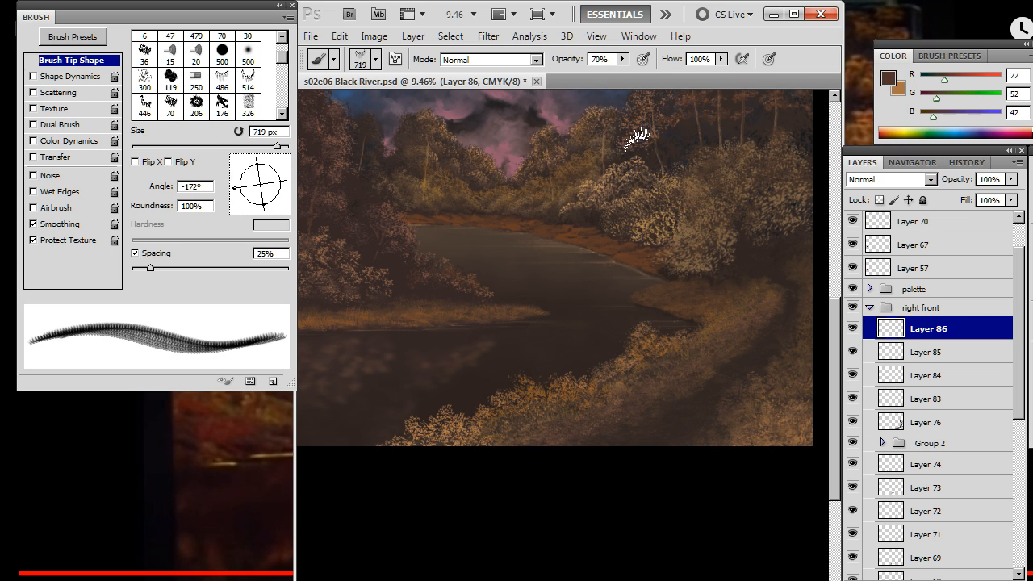
Paint a dark bush base at the path's far bend with the 21 px spatter brush set to 403 px, 26° angle and 56% roundness
{"action": "right_click", "coordinate": [682, 269]}
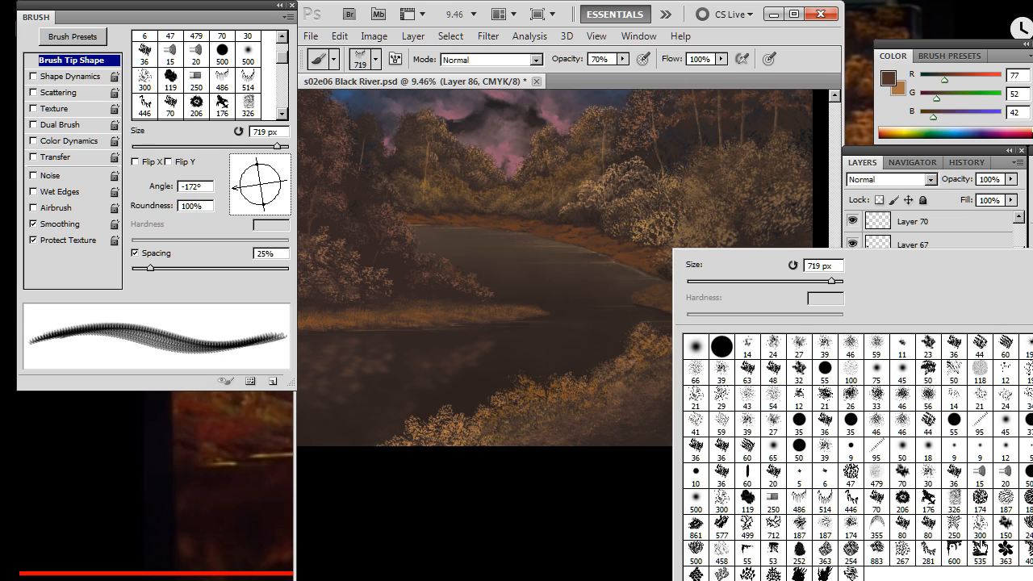
{"action": "left_click", "coordinate": [698, 397]}
{"action": "key", "text": "bracketright"}
{"action": "key", "text": "bracketright"}
{"action": "key", "text": "bracketright"}
{"action": "key", "text": "bracketright"}
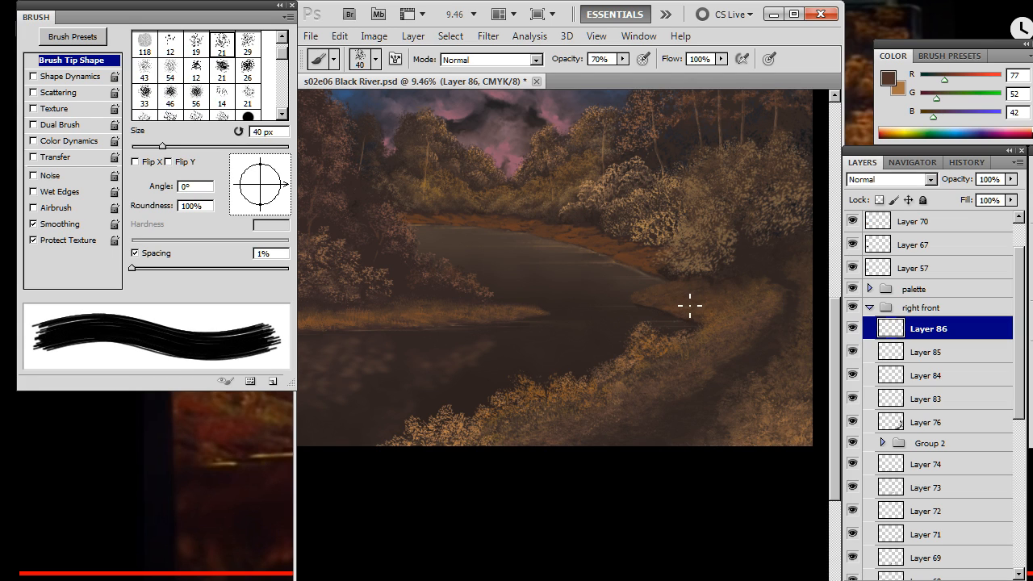
{"action": "key", "text": "bracketright"}
{"action": "key", "text": "bracketright"}
{"action": "key", "text": "bracketright"}
{"action": "key", "text": "bracketright"}
{"action": "key", "text": "bracketright"}
{"action": "key", "text": "bracketright"}
{"action": "key", "text": "bracketright"}
{"action": "key", "text": "bracketright"}
{"action": "key", "text": "bracketright"}
{"action": "key", "text": "bracketright"}
{"action": "key", "text": "bracketright"}
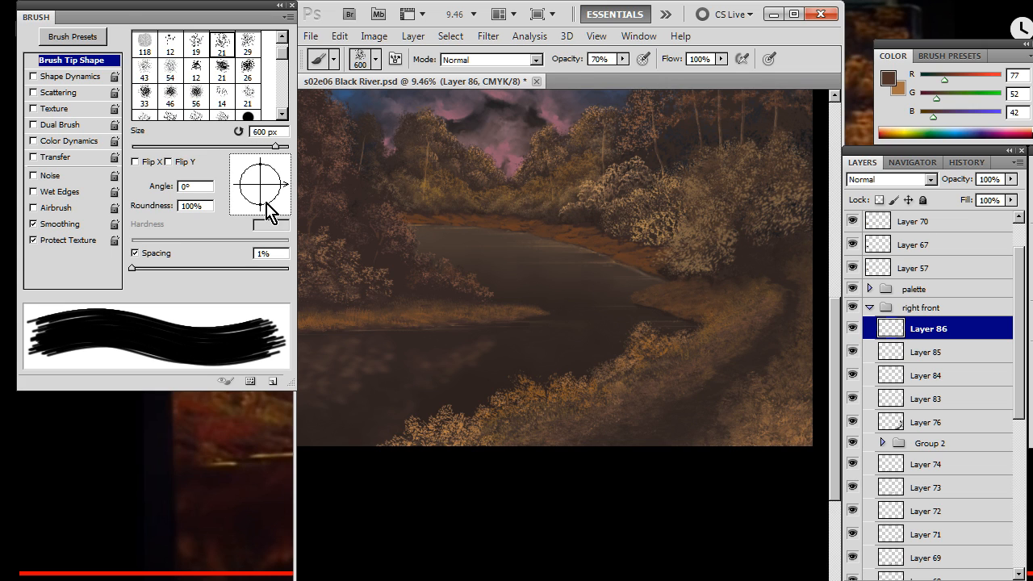
{"action": "left_click_drag", "start_coordinate": [259, 213], "coordinate": [284, 171]}
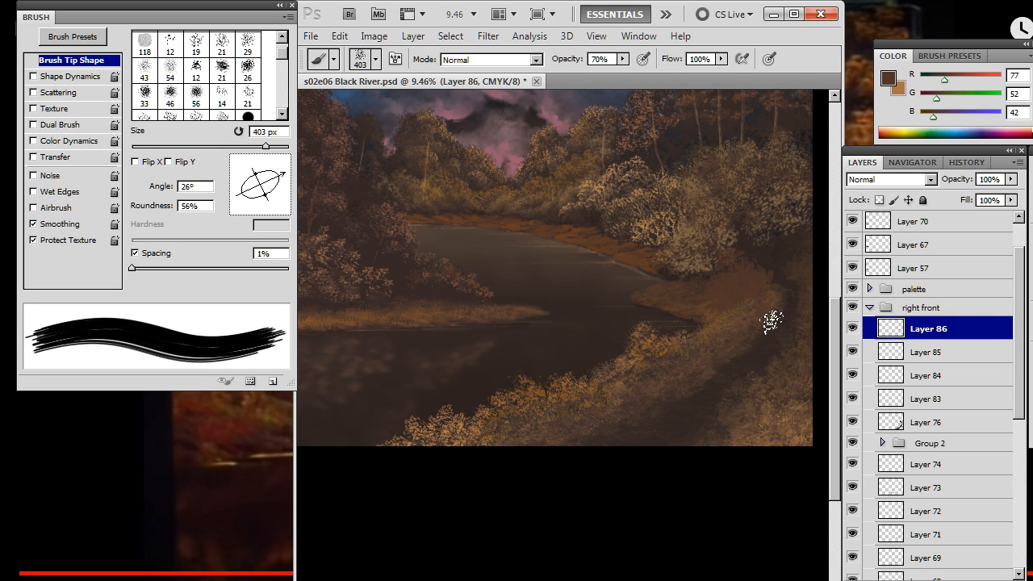
Shape the dark bush with the 300 px Eraser and 600 px Smudge tool, adding more 403 px brush strokes to fill it out
{"action": "key", "text": "e"}
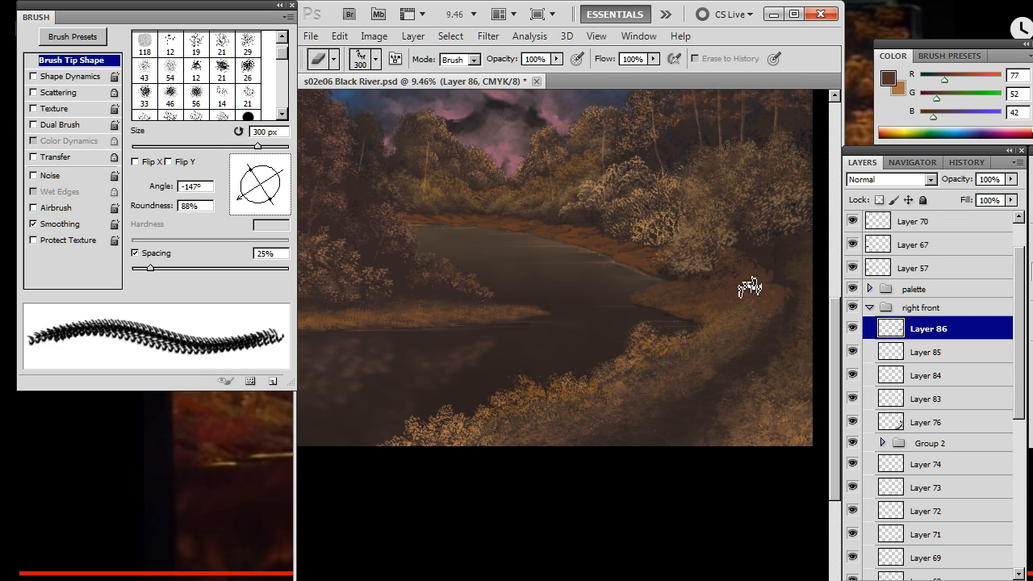
{"action": "key", "text": "r"}
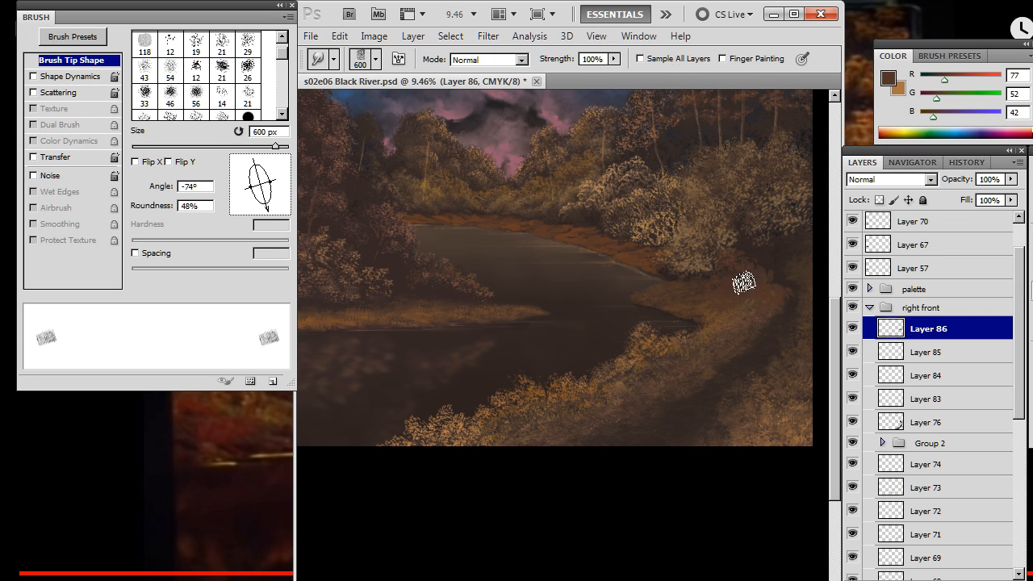
{"action": "key", "text": "b"}
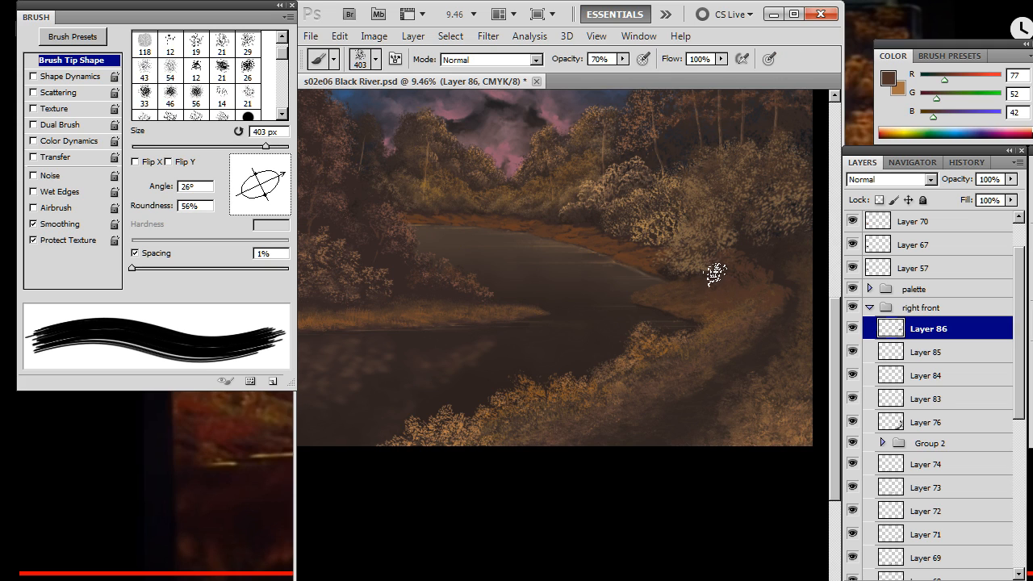
{"action": "key", "text": "r"}
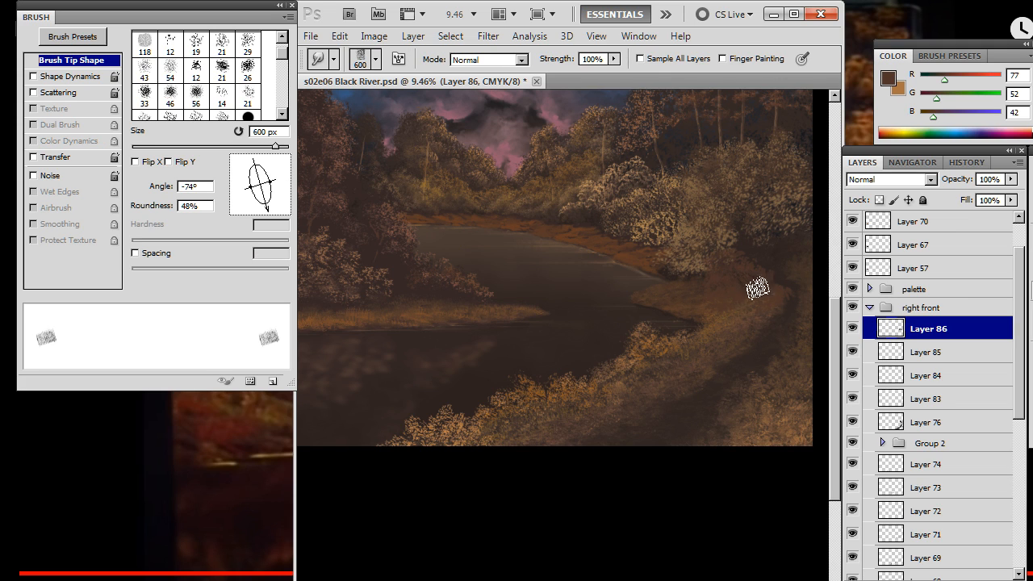
{"action": "key", "text": "e"}
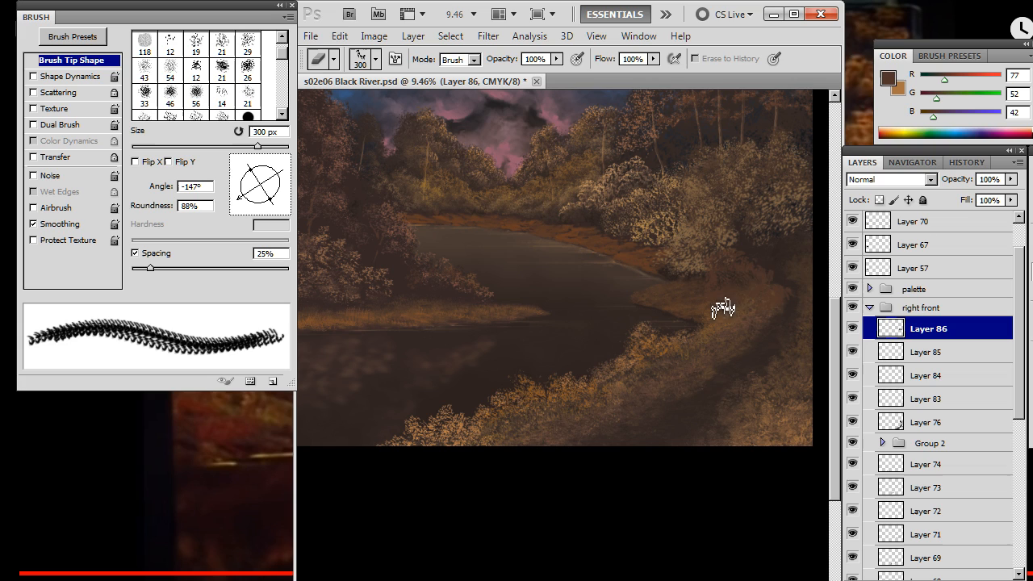
{"action": "key", "text": "b"}
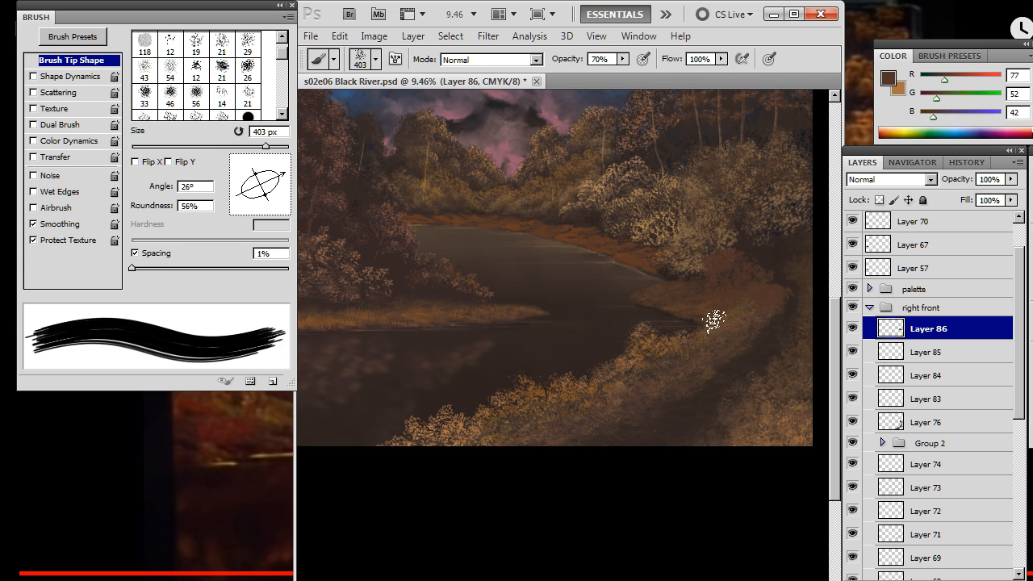
{"action": "key", "text": "e"}
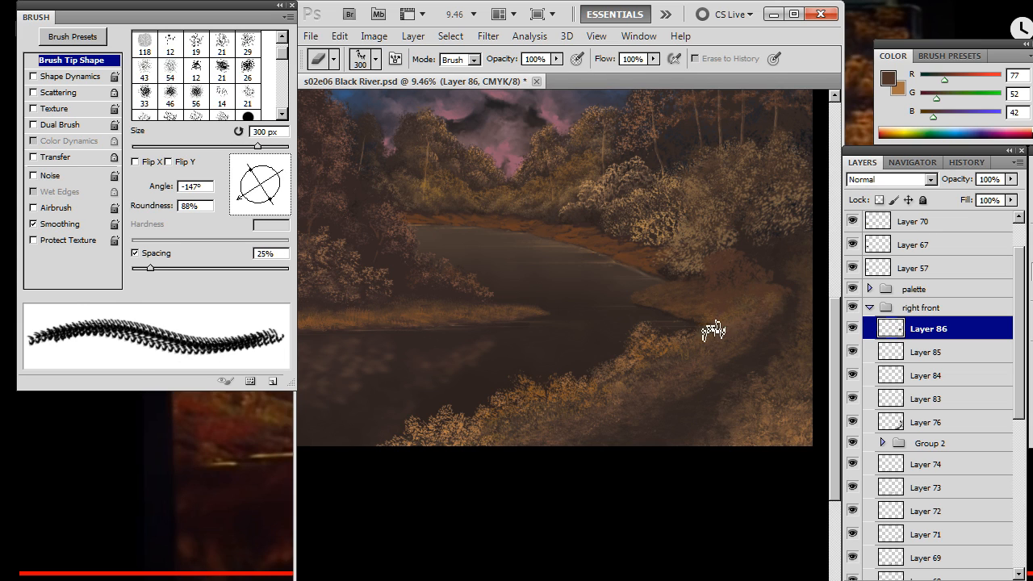
On a new layer, paint light brown (R 164, G 117, B 72) highlights on the bush's river side with the 403 px brush at 62°
{"action": "key", "text": "x"}
{"action": "key", "text": "b"}
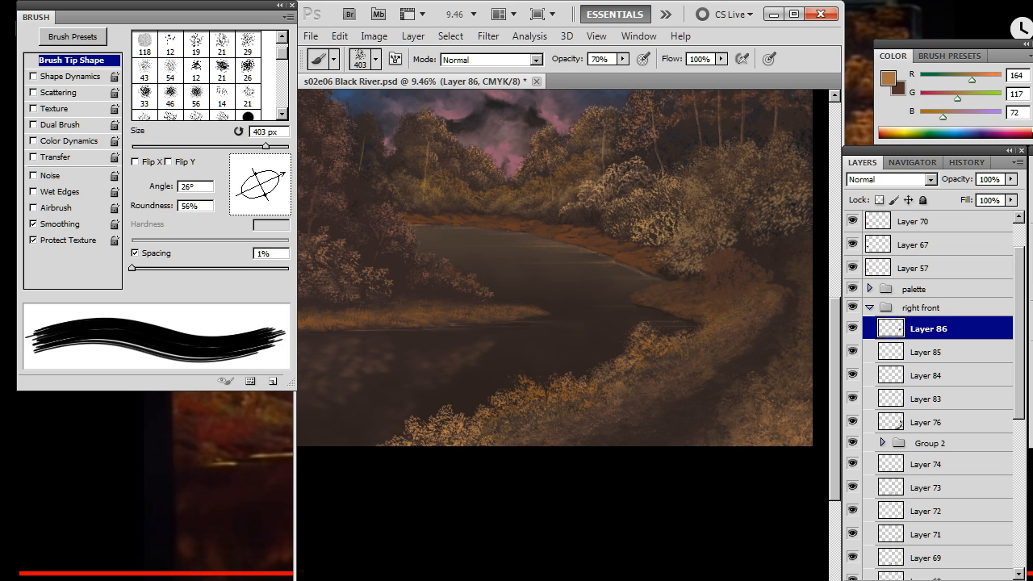
{"action": "key", "text": "ctrl+shift+alt+n"}
{"action": "key", "text": "z"}
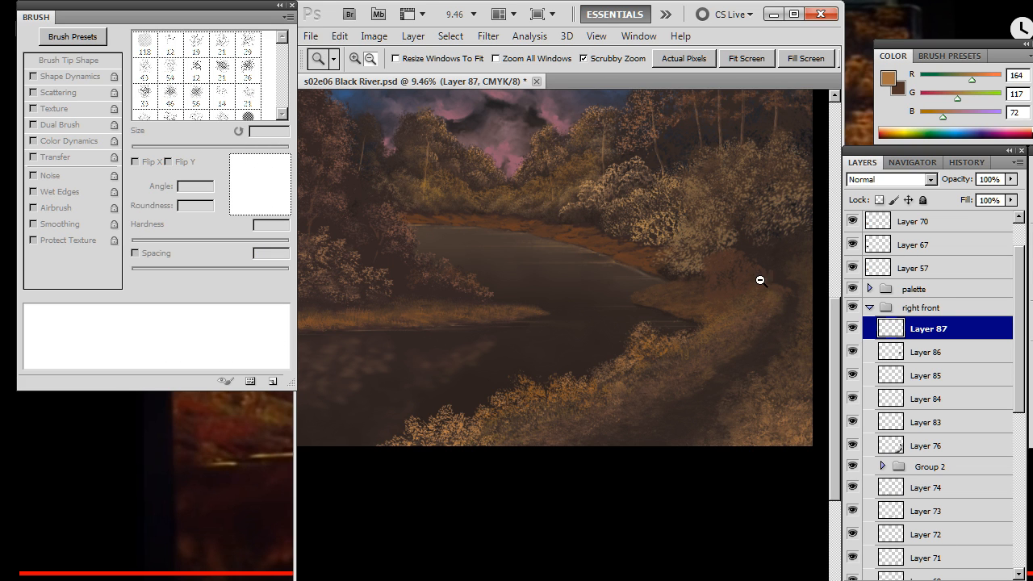
{"action": "mouse_move", "coordinate": [761, 280]}
{"action": "left_mouse_down"}
{"action": "mouse_move", "coordinate": [724, 277]}
{"action": "mouse_move", "coordinate": [764, 290]}
{"action": "mouse_move", "coordinate": [664, 342]}
{"action": "mouse_move", "coordinate": [650, 332]}
{"action": "left_mouse_up"}
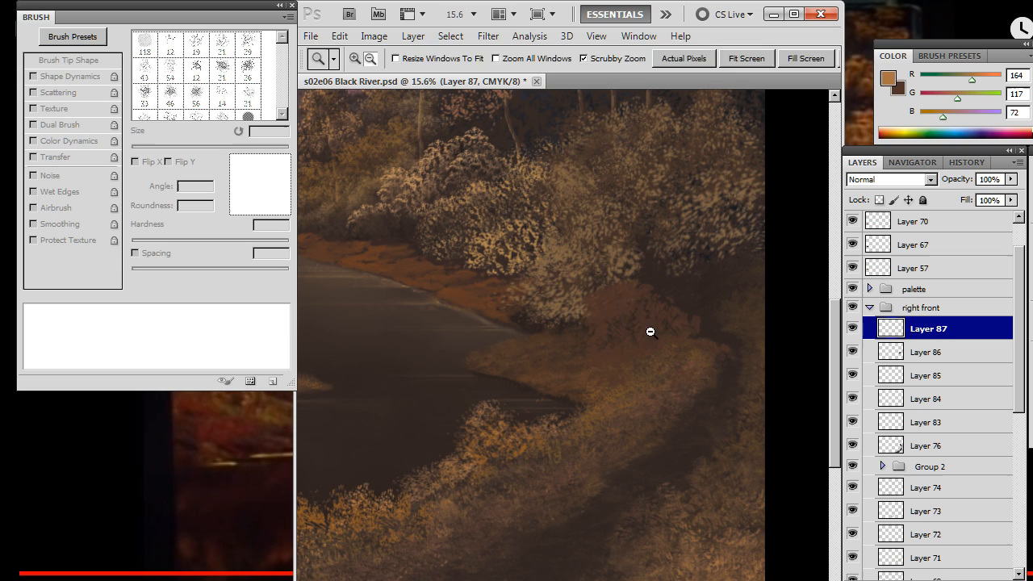
{"action": "key", "text": "b"}
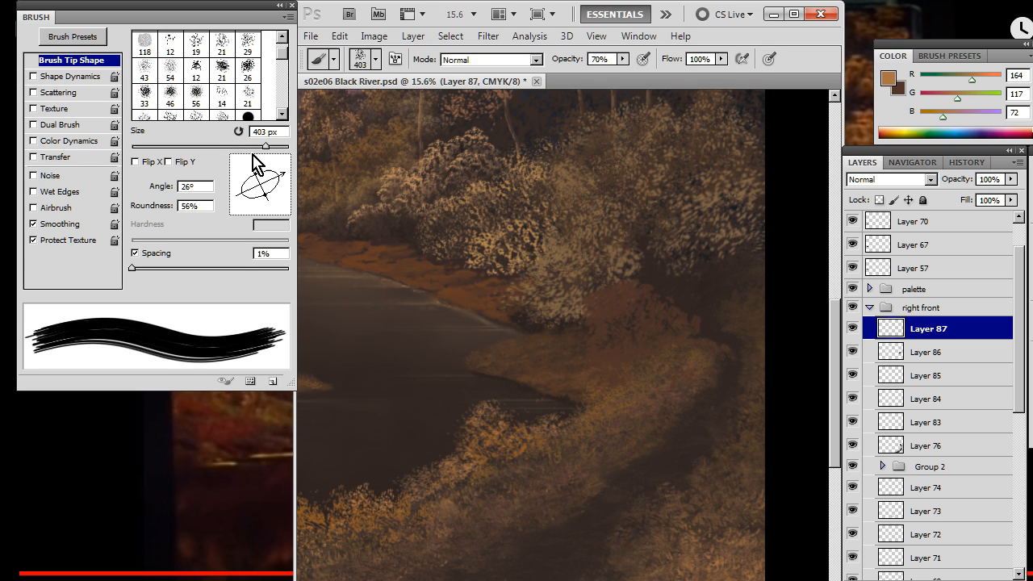
{"action": "left_click_drag", "start_coordinate": [254, 156], "coordinate": [272, 161]}
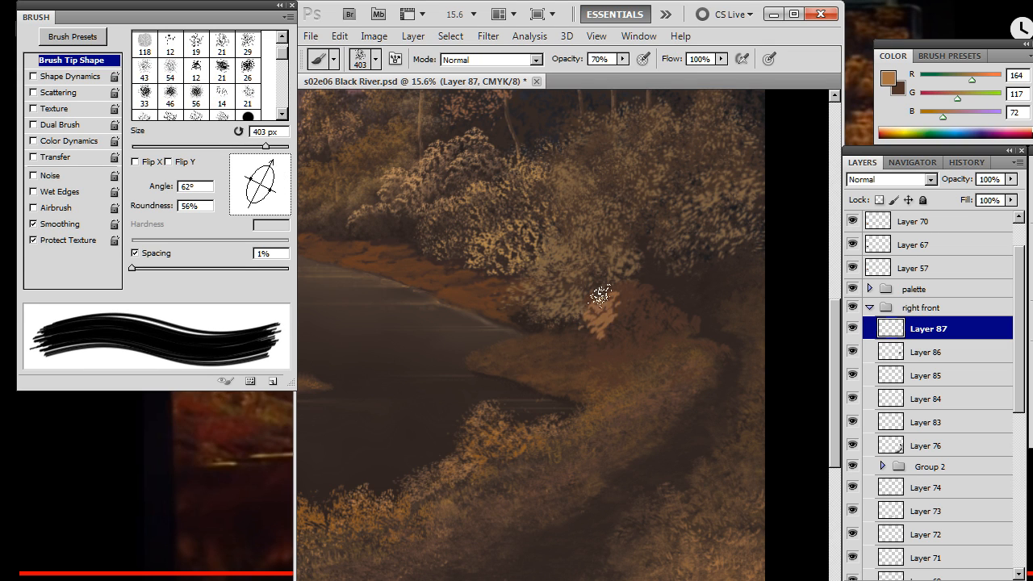
Break up the bush highlight with the 300 px Eraser and soften it with the Smudge tool set to 622 px and -44°
{"action": "key", "text": "e"}
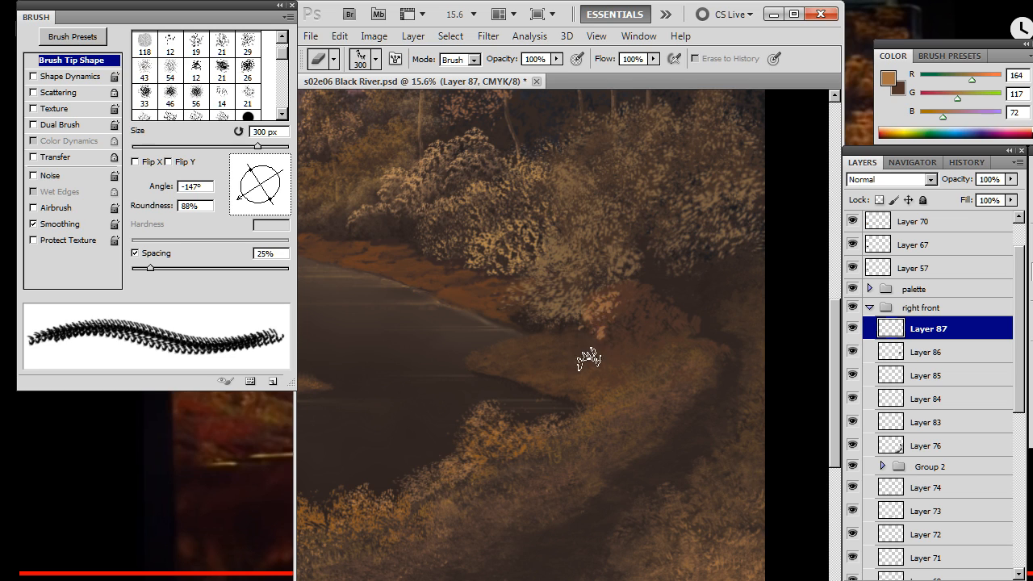
{"action": "key", "text": "r"}
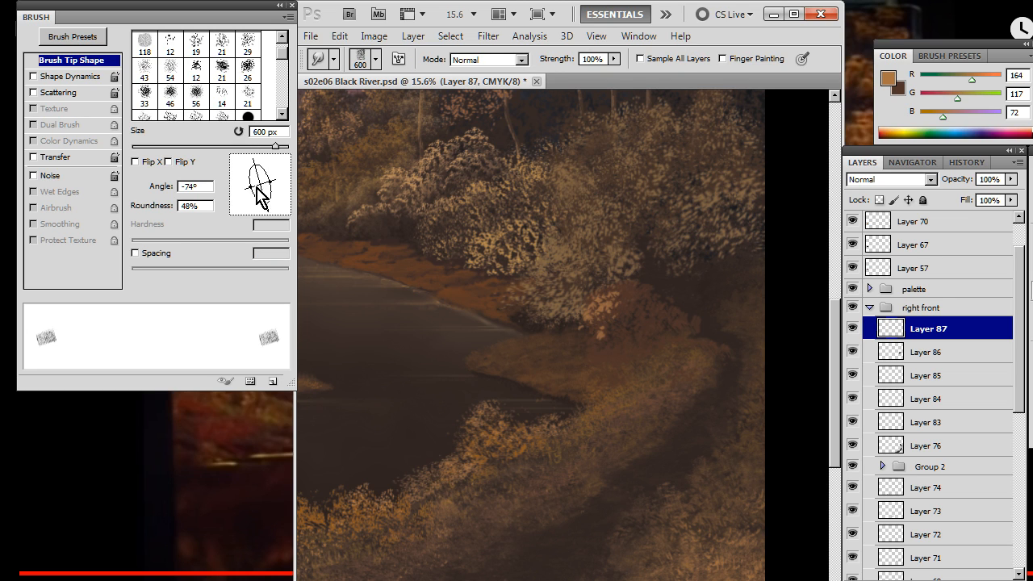
{"action": "left_click_drag", "start_coordinate": [258, 196], "coordinate": [286, 210]}
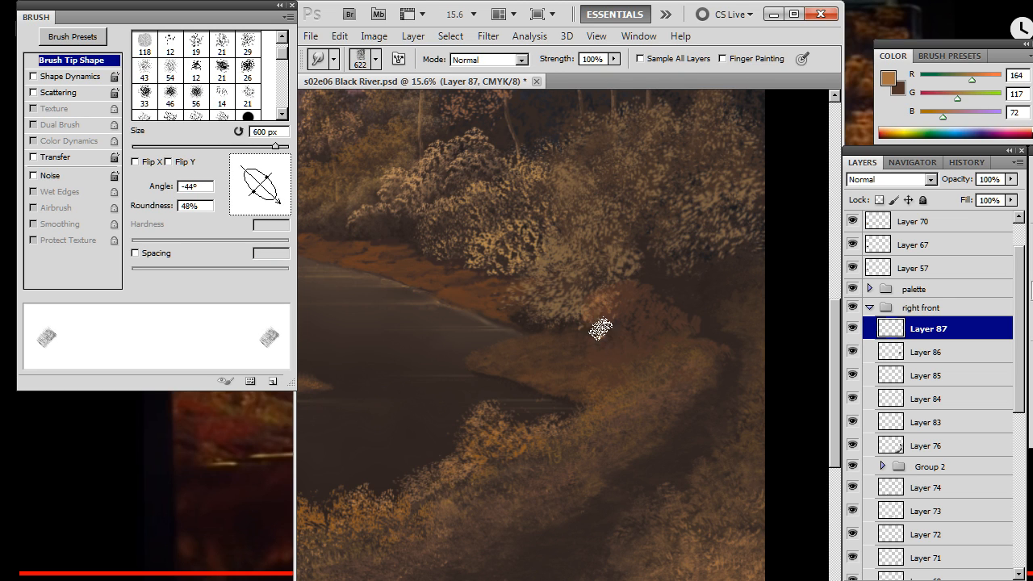
Layer more light brown leaves over the bush with the 403 px brush at 72°, smudging and erasing between strokes
{"action": "key", "text": "b"}
{"action": "key", "text": "r"}
{"action": "key", "text": "e"}
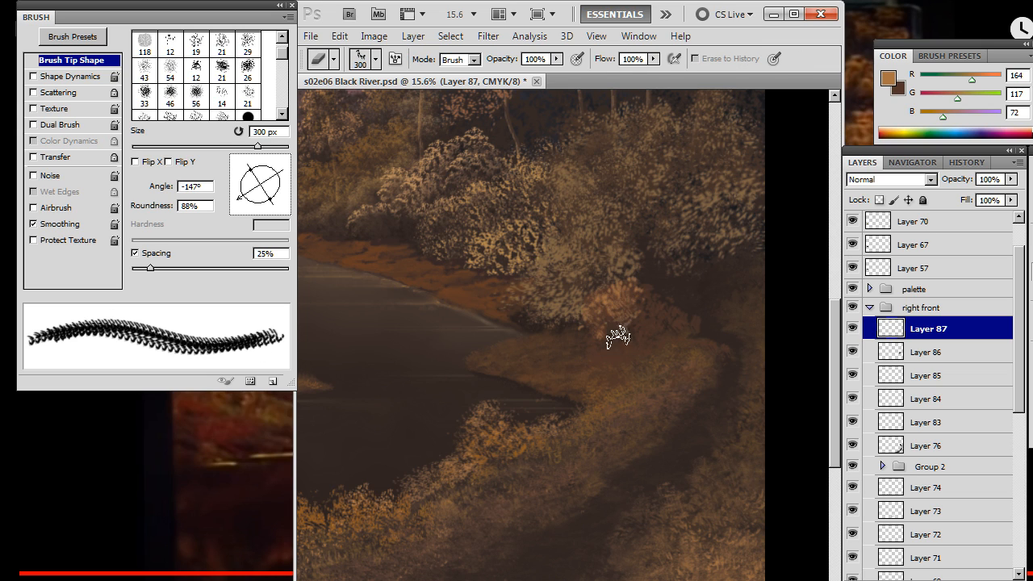
{"action": "key", "text": "r"}
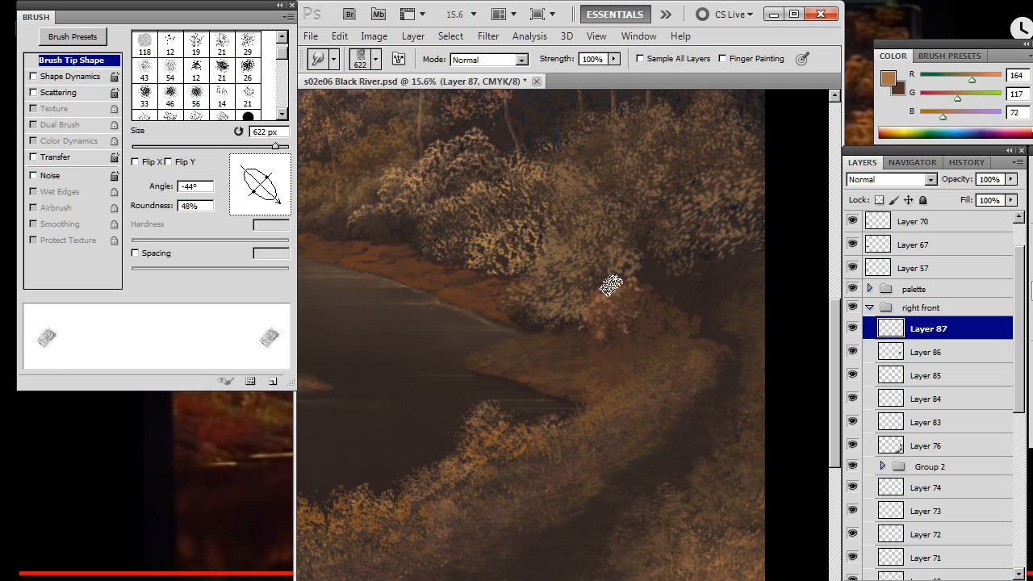
{"action": "key", "text": "b"}
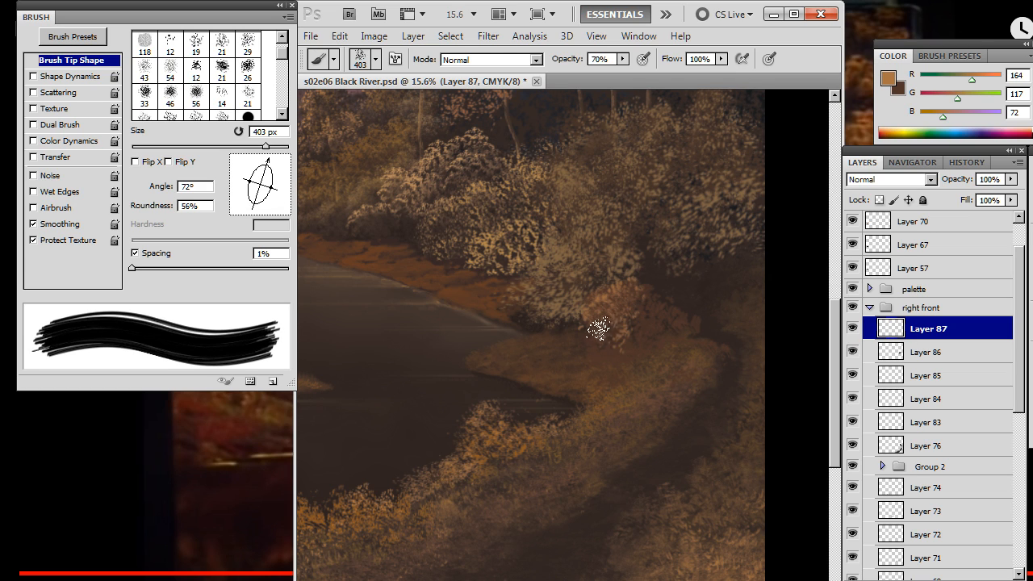
{"action": "key", "text": "e"}
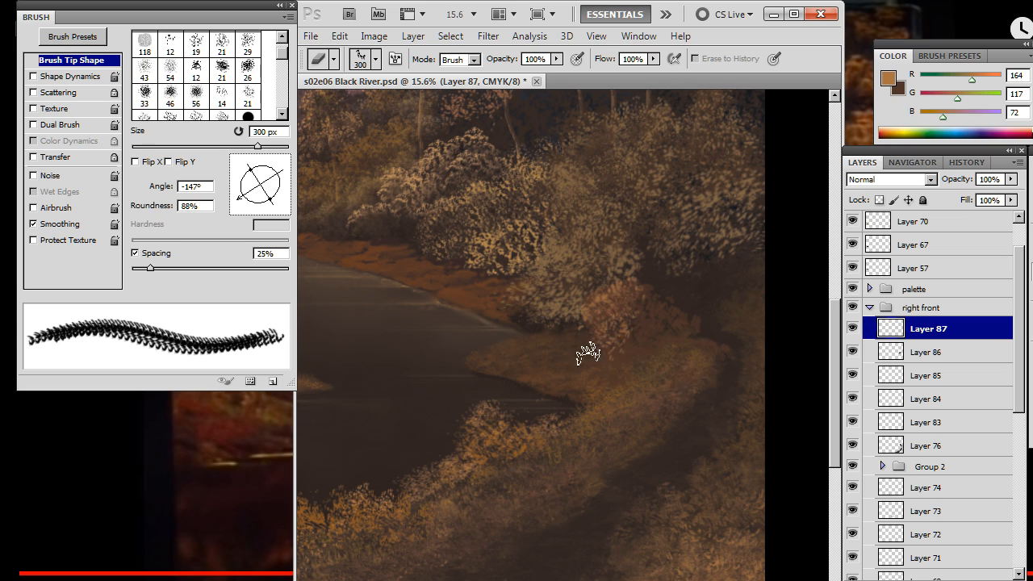
Add light brown leaves to the bush with the 403 px brush at 43°, softening them with the 300 px Eraser and 622 px Smudge tool
{"action": "key", "text": "b"}
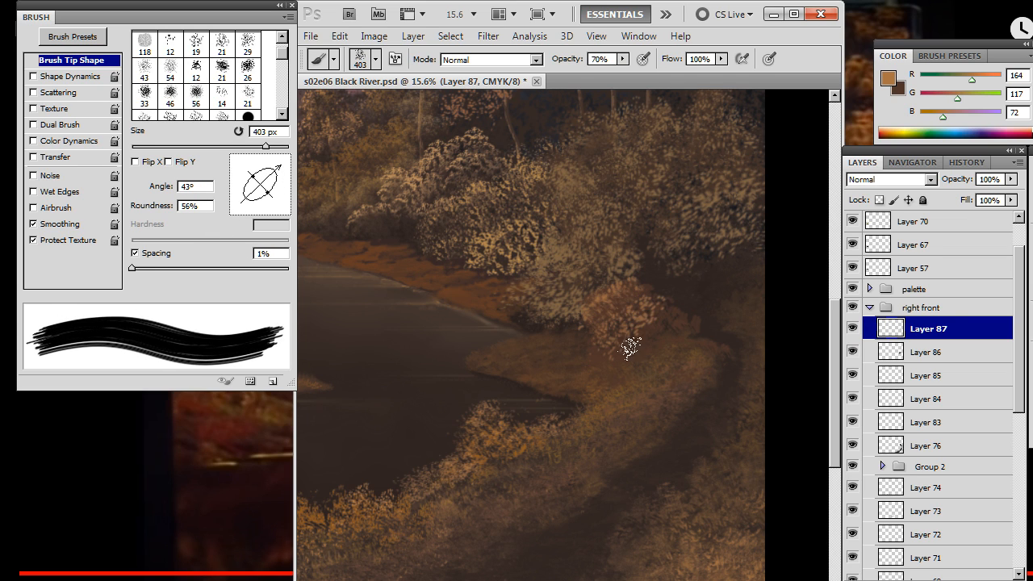
{"action": "key", "text": "e"}
{"action": "key", "text": "r"}
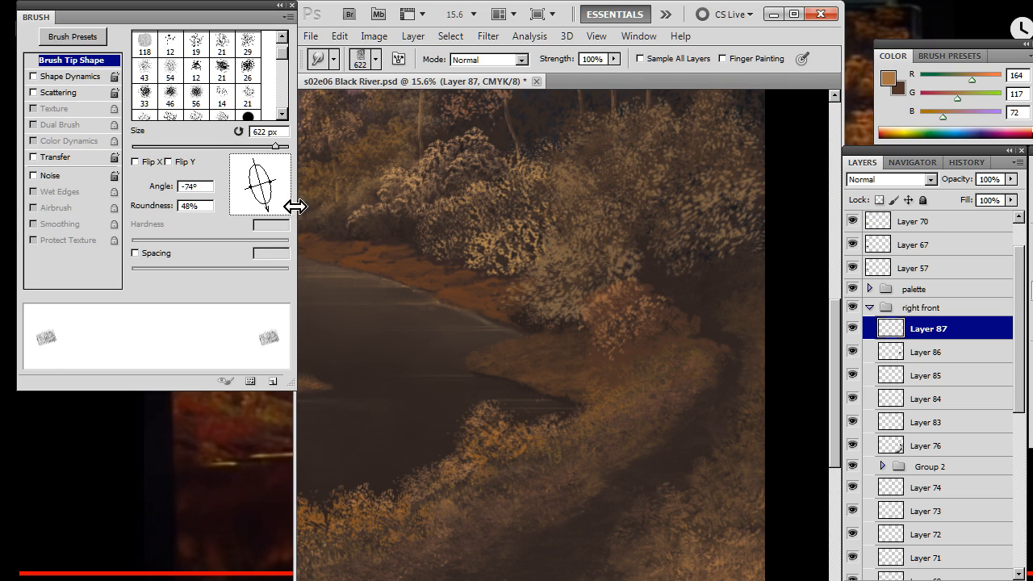
{"action": "key", "text": "e"}
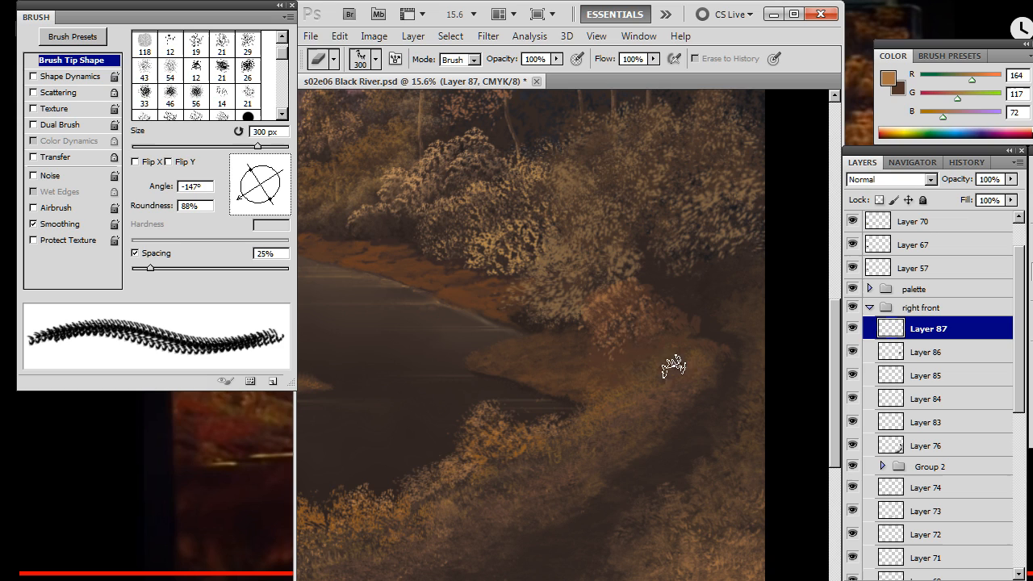
Extend the light brown leaves over the bush's lower edge and path side with the 403 px brush, smudging and erasing between strokes
{"action": "key", "text": "b"}
{"action": "left_click_drag", "start_coordinate": [619, 349], "coordinate": [656, 339]}
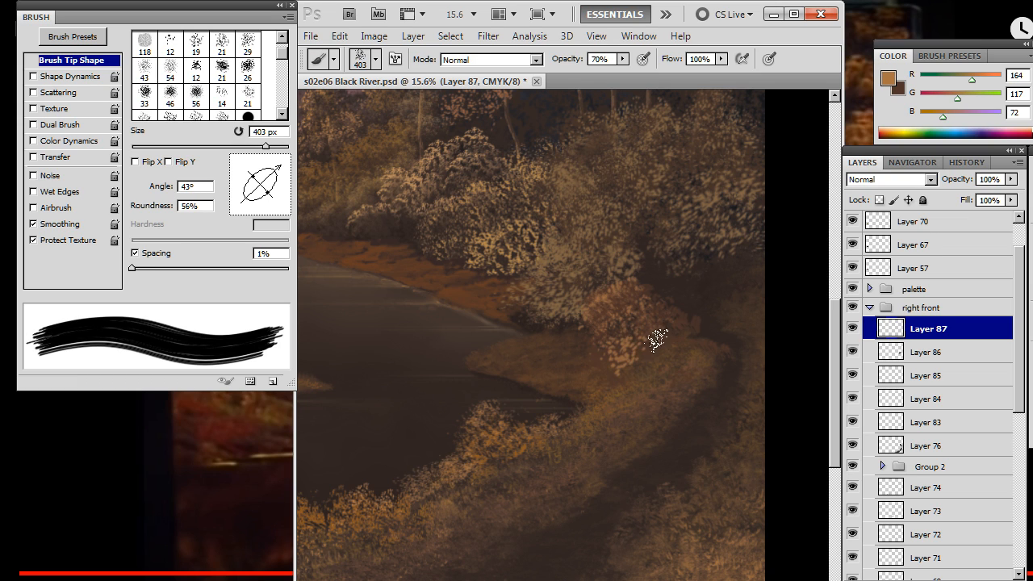
{"action": "key", "text": "r"}
{"action": "key", "text": "e"}
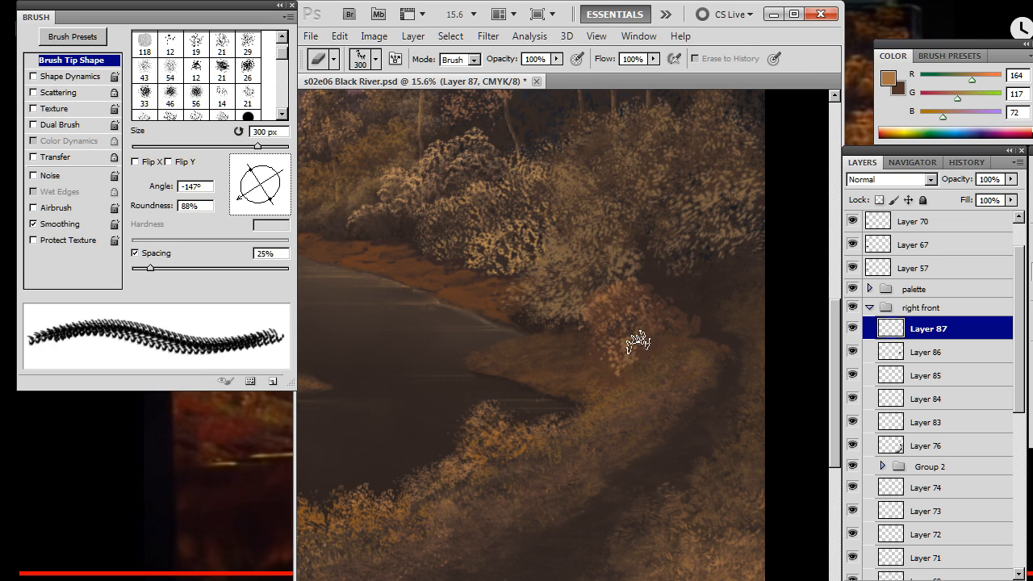
{"action": "key", "text": "r"}
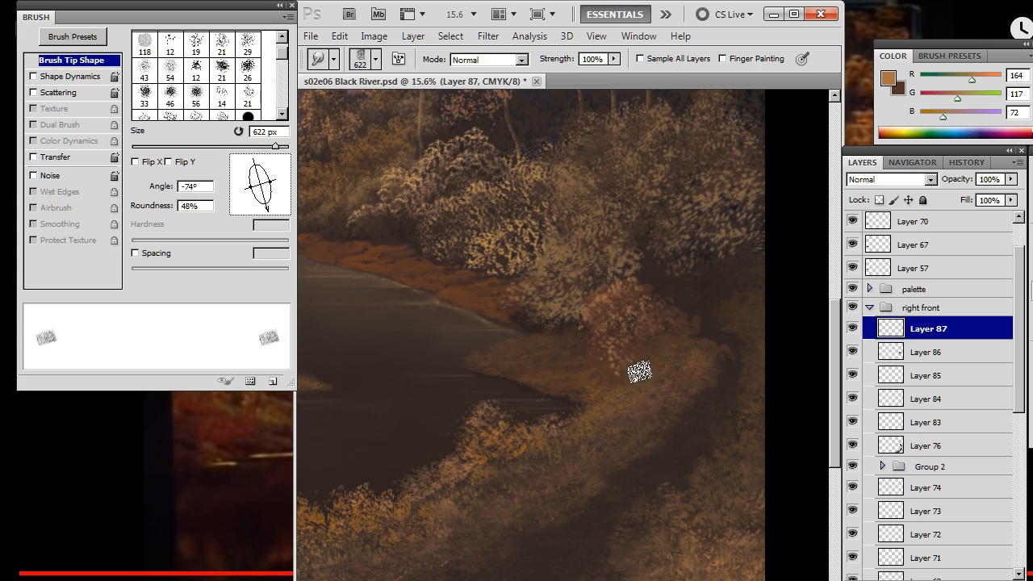
{"action": "key", "text": "e"}
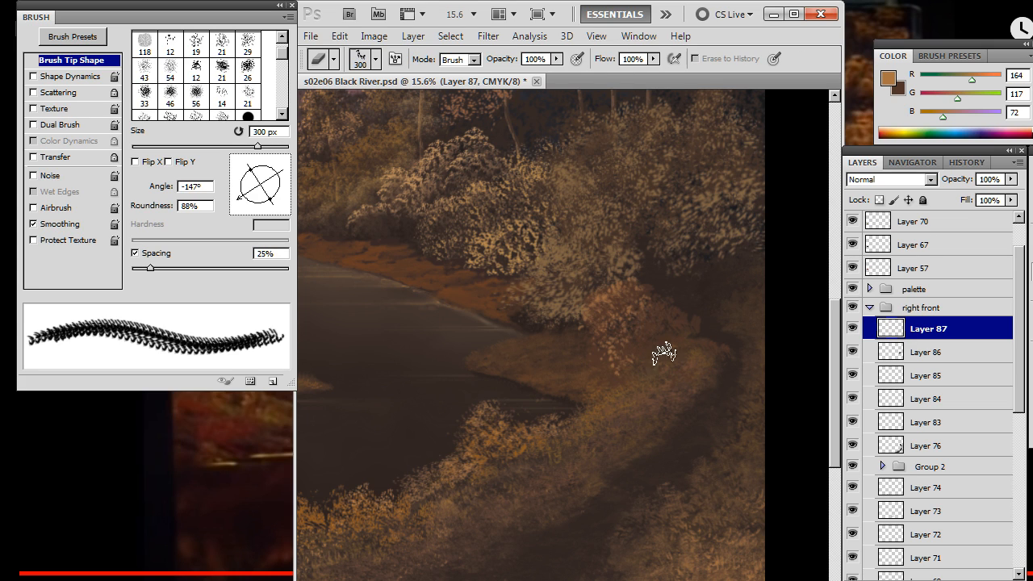
{"action": "key", "text": "b"}
{"action": "key", "text": "e"}
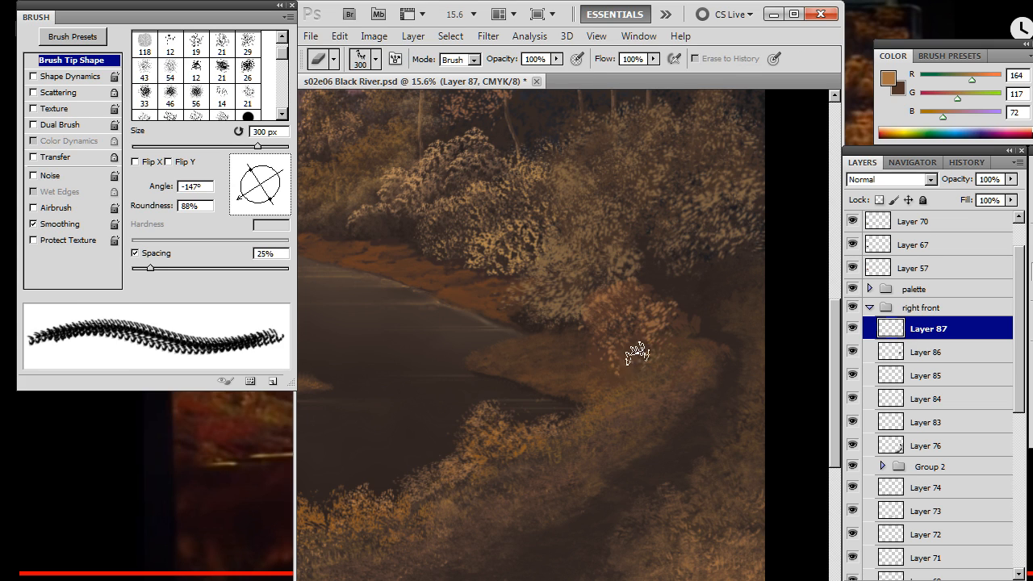
Paint finer leaves along the bush's base with the brush at 250 px and 84°, blending with the Smudge tool and Eraser
{"action": "key", "text": "b"}
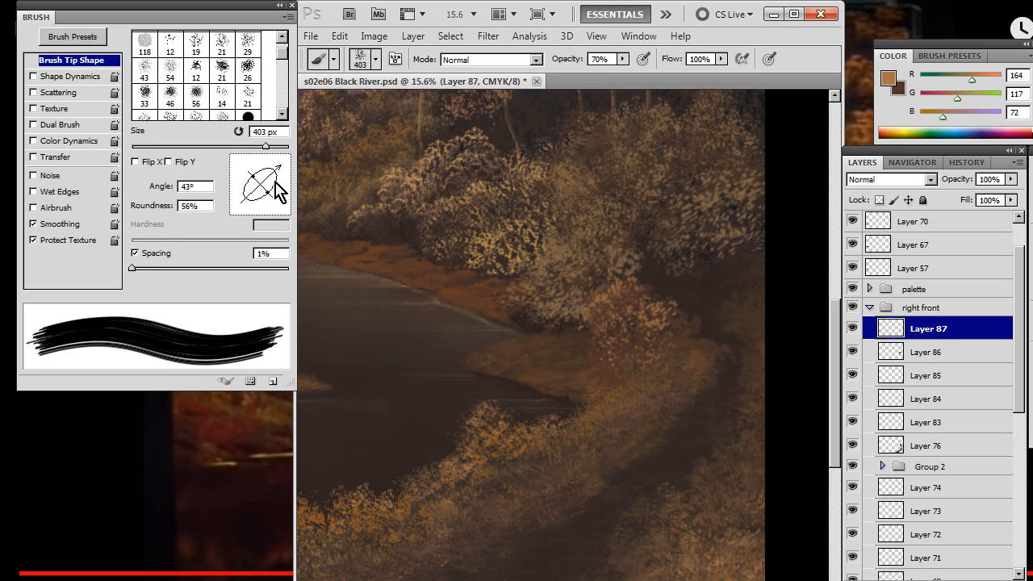
{"action": "left_click_drag", "start_coordinate": [278, 194], "coordinate": [272, 169]}
{"action": "key", "text": "bracketleft"}
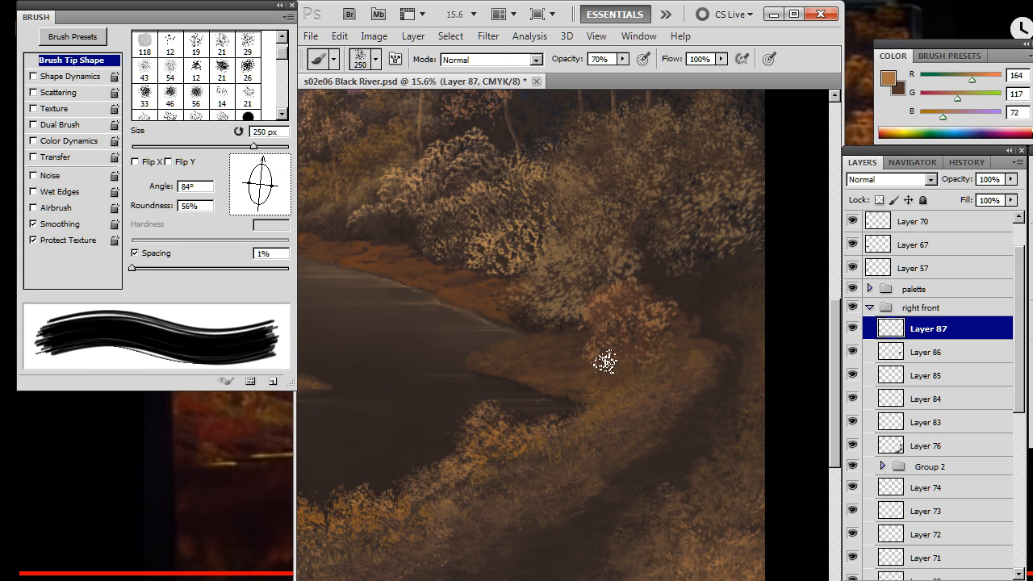
{"action": "key", "text": "r"}
{"action": "key", "text": "e"}
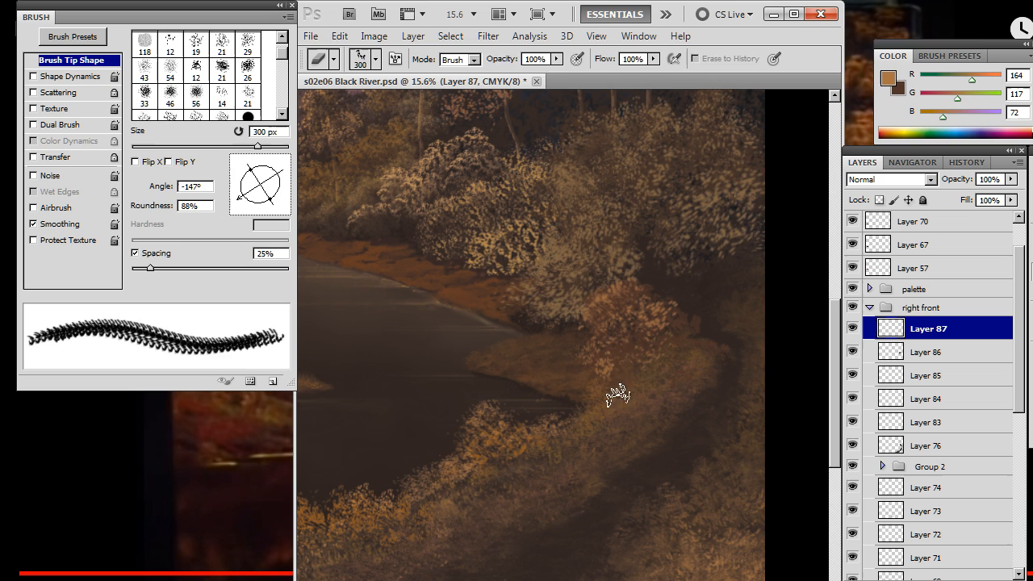
{"action": "key", "text": "b"}
{"action": "key", "text": "e"}
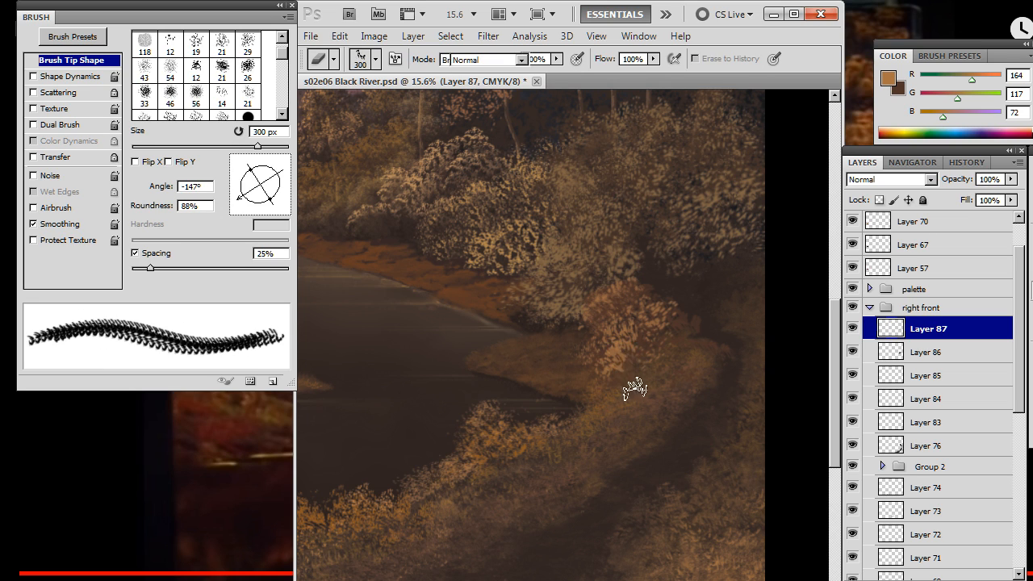
{"action": "key", "text": "r"}
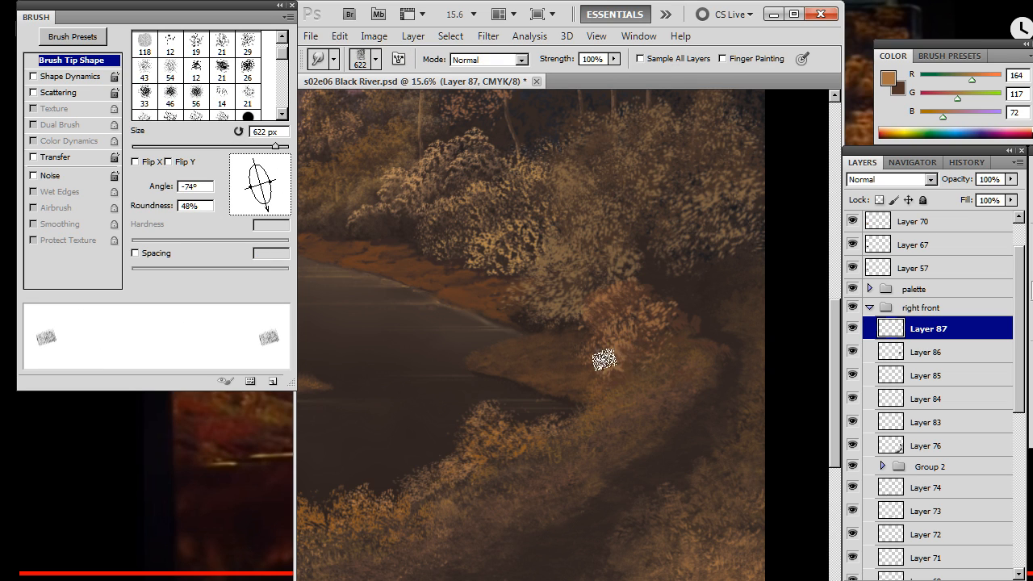
{"action": "key", "text": "e"}
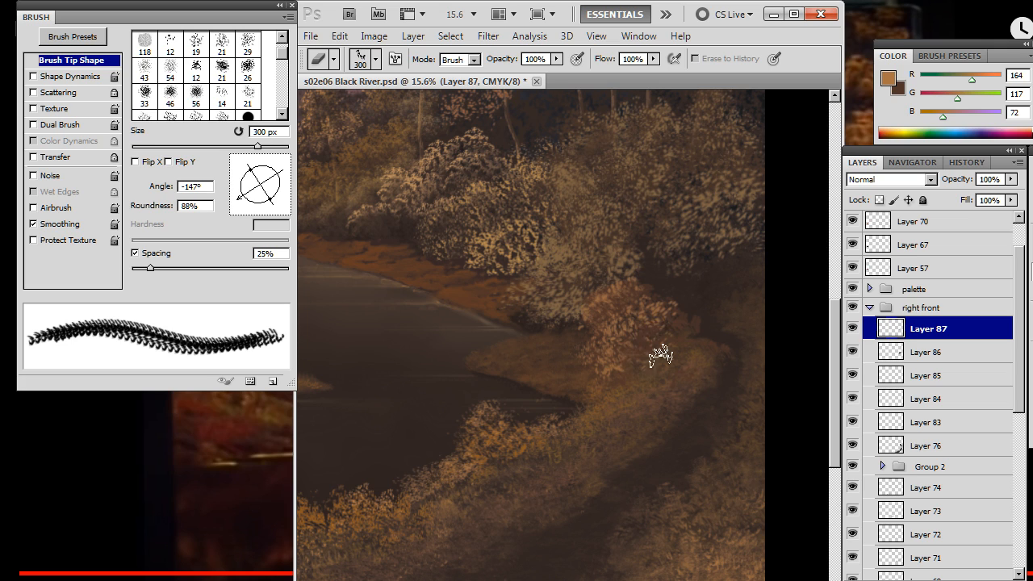
Add more light brown leaves across the bush with the brush at 249 px and 54°, erasing and smudging between strokes
{"action": "key", "text": "b"}
{"action": "left_click_drag", "start_coordinate": [264, 180], "coordinate": [276, 165]}
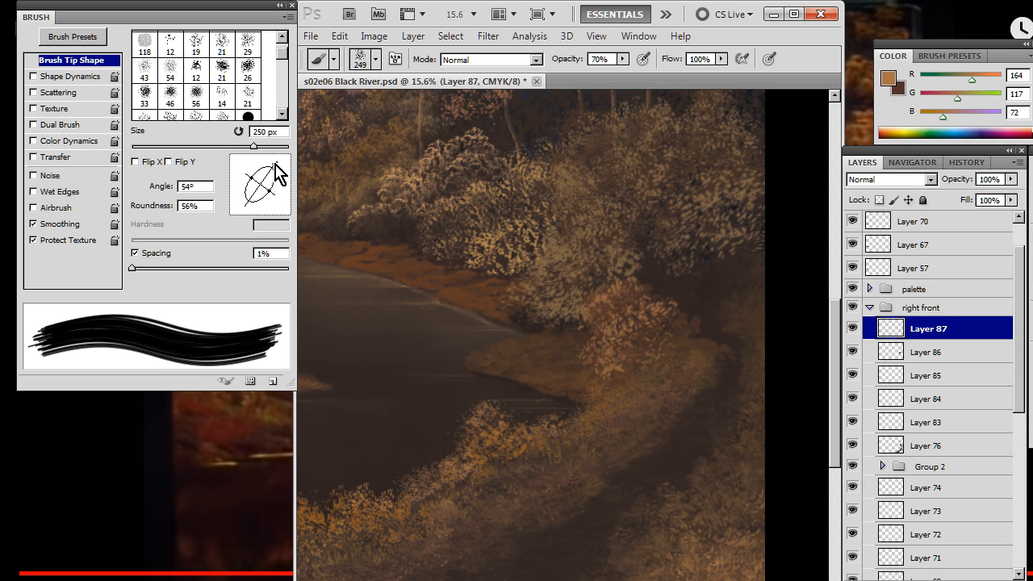
{"action": "key", "text": "e"}
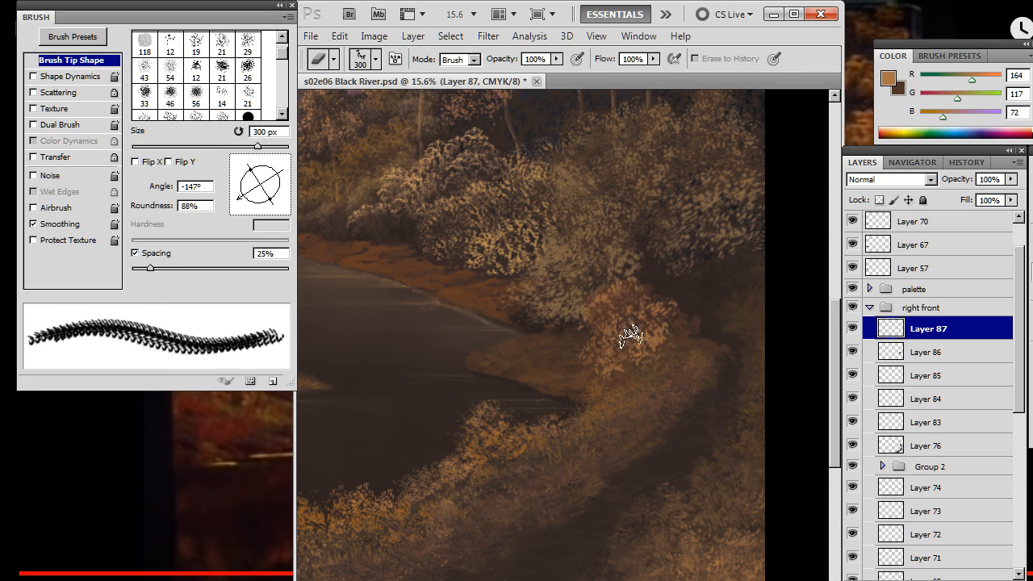
{"action": "key", "text": "r"}
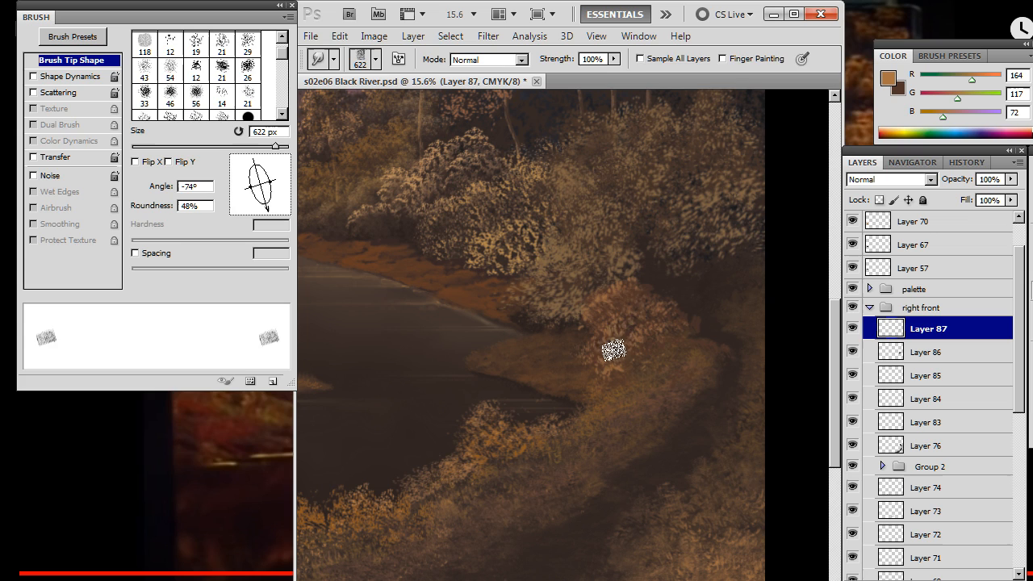
{"action": "key", "text": "b"}
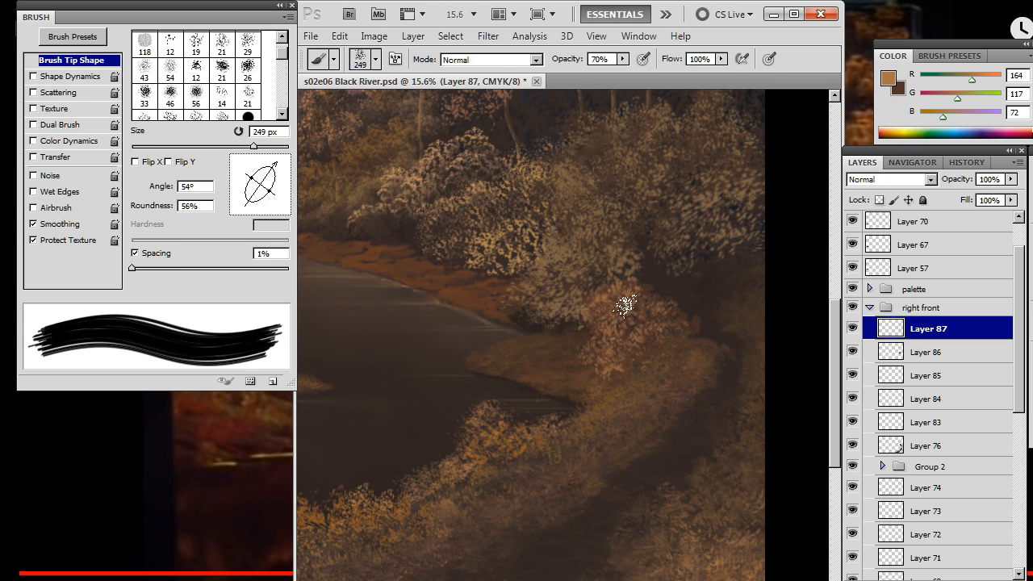
{"action": "key", "text": "r"}
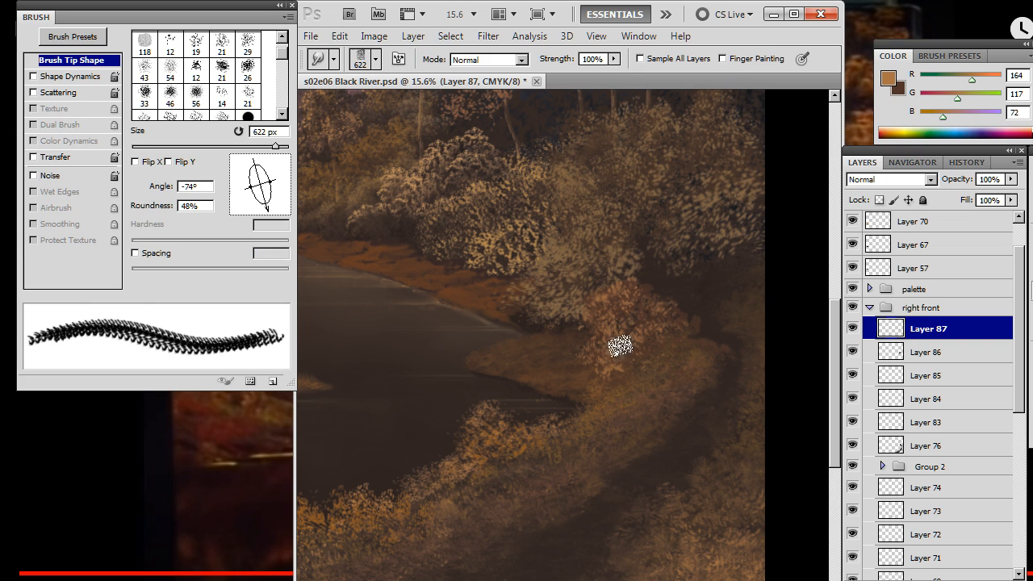
On a new layer above Layer 85, paint dark brown (R 77, G 52, B 42) behind the bush's top and thin it with the Eraser
{"action": "left_click_drag", "start_coordinate": [644, 384], "coordinate": [620, 406]}
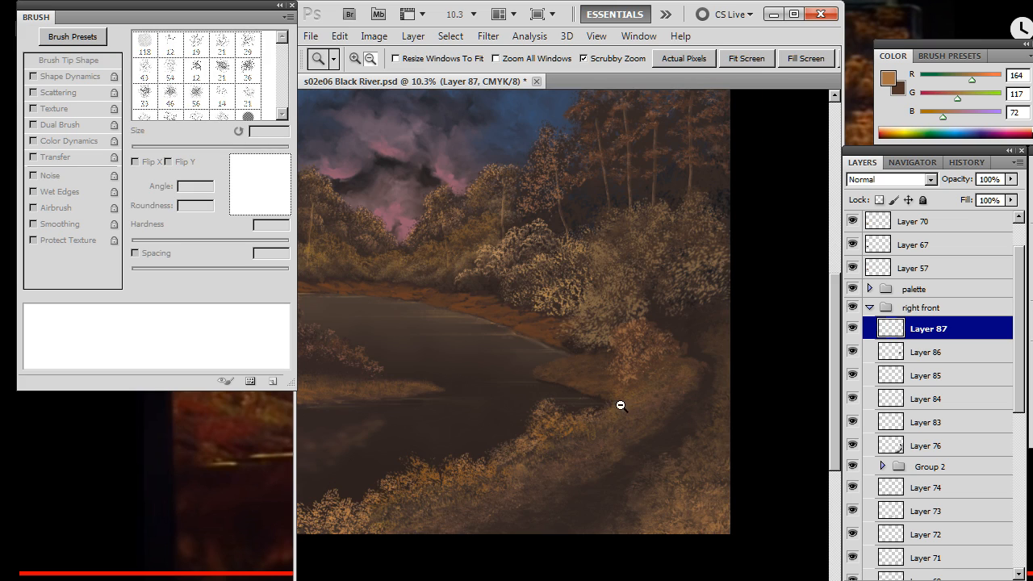
{"action": "key", "text": "b"}
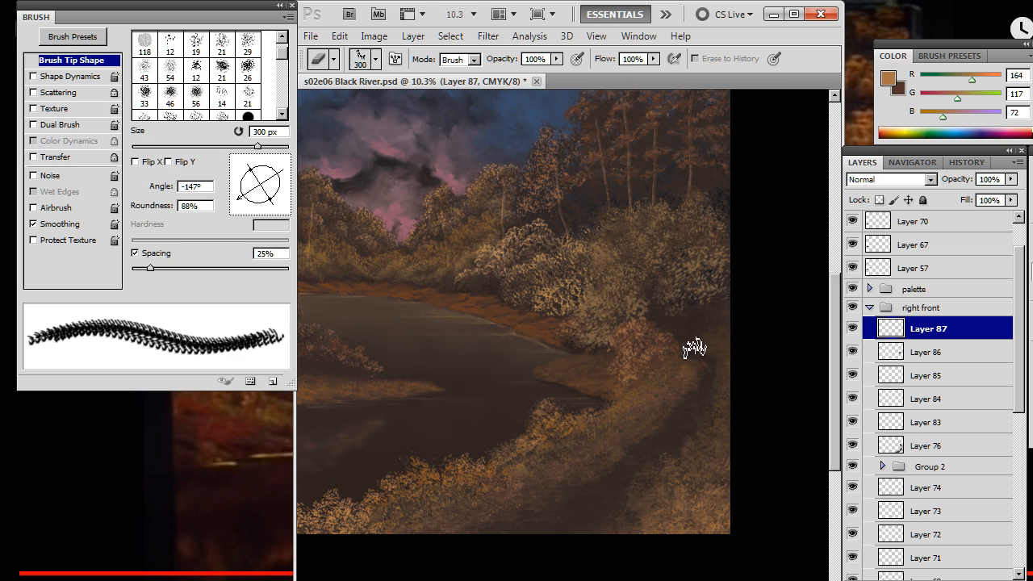
{"action": "left_click", "coordinate": [914, 356]}
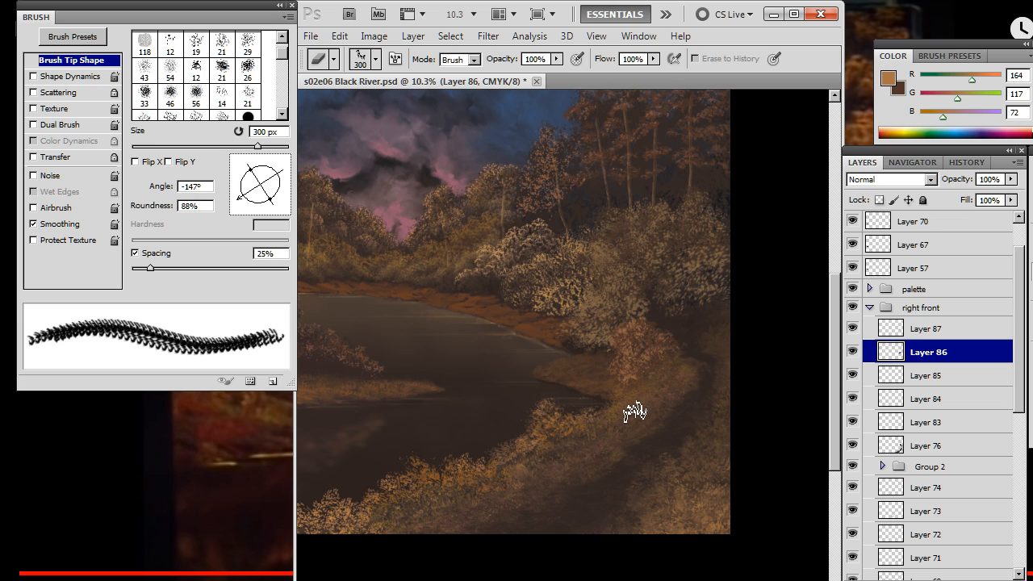
{"action": "left_click", "coordinate": [928, 378]}
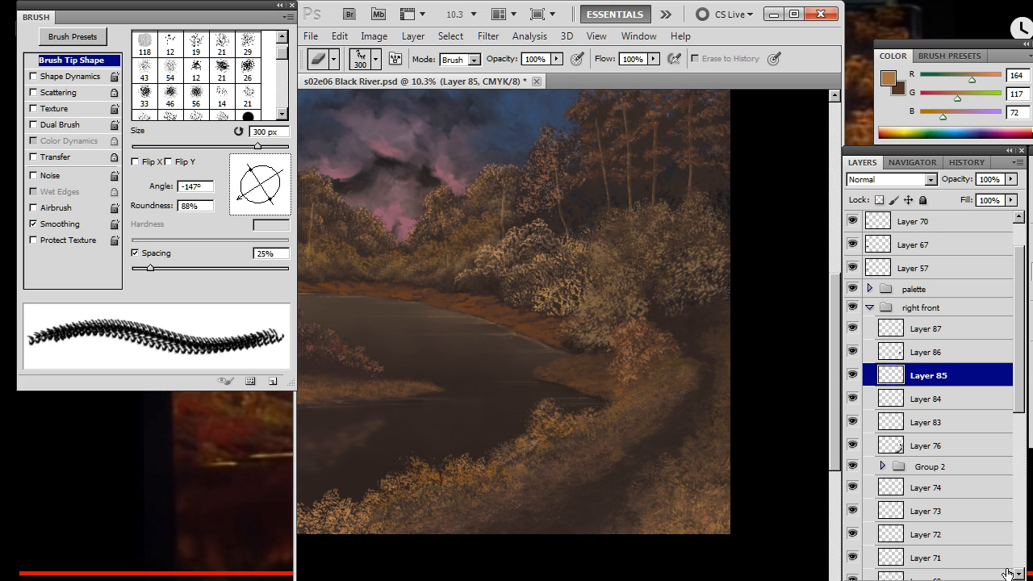
{"action": "left_click", "coordinate": [951, 577]}
{"action": "key", "text": "b"}
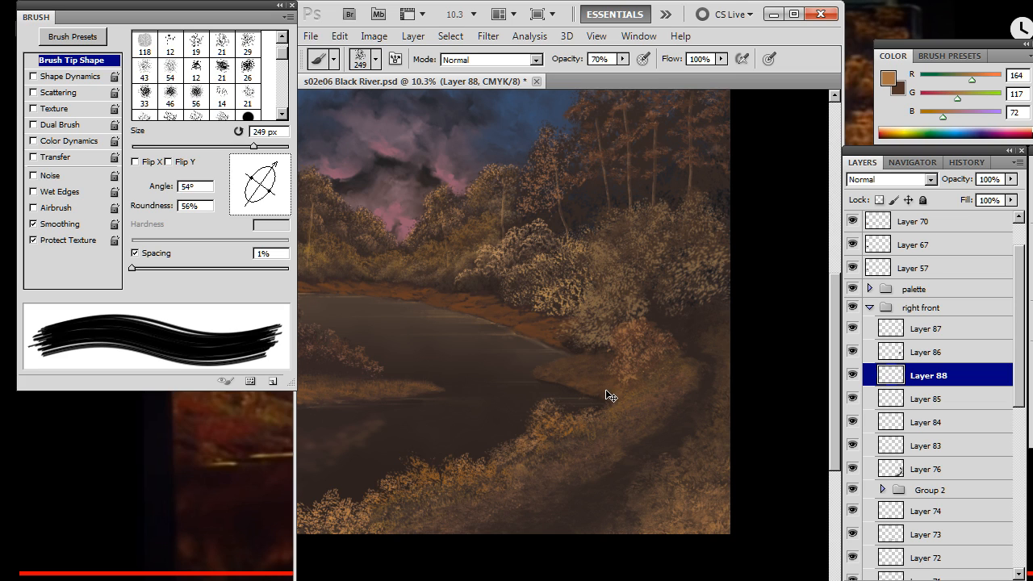
{"action": "key", "text": "x"}
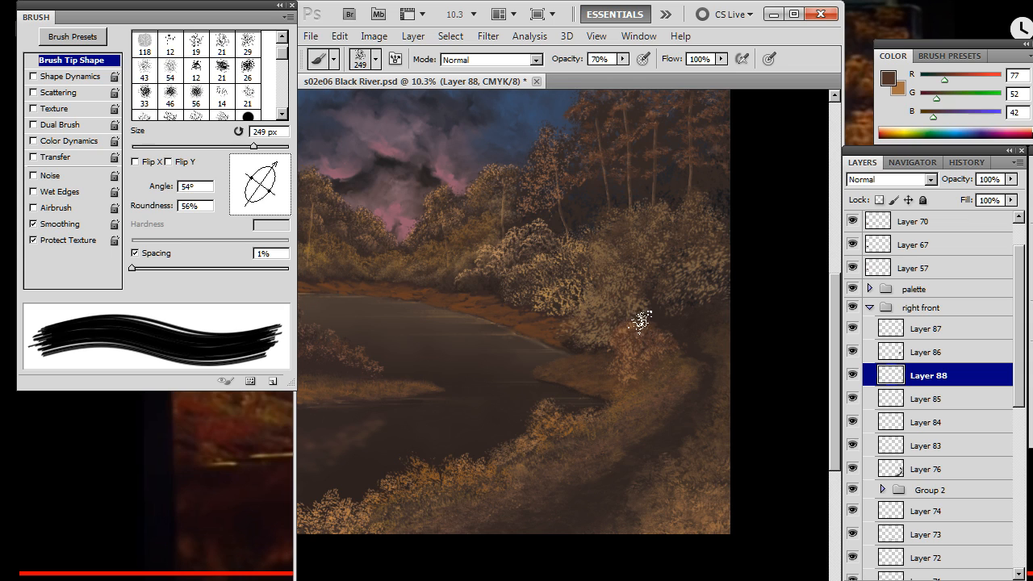
{"action": "key", "text": "e"}
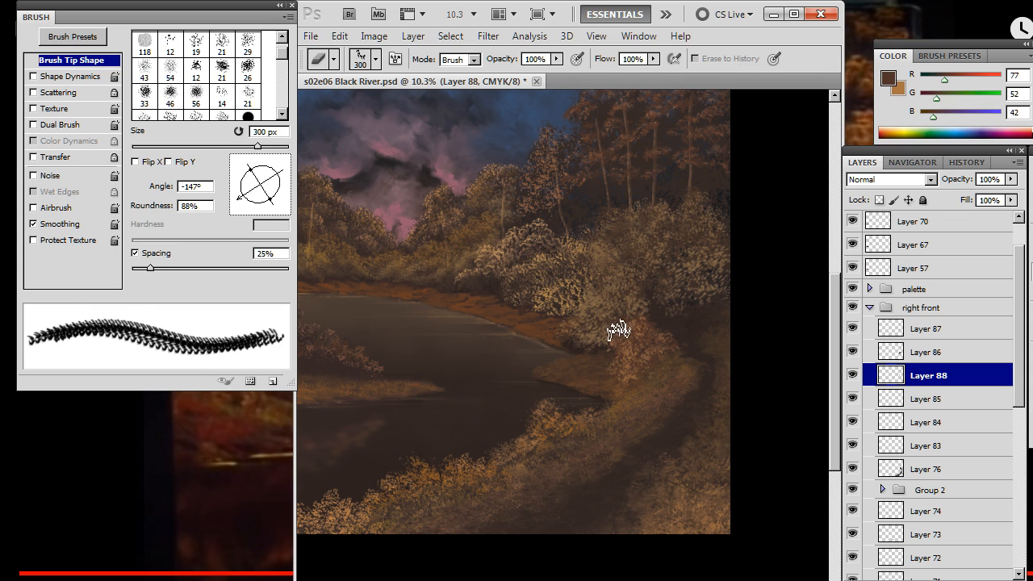
Sample a darker brown (R 47, G 37, B 34) and paint shadows behind the bush's crown and river side, trimming with the 300 px Eraser
{"action": "key", "text": "b"}
{"action": "left_click", "coordinate": [655, 332], "text": "alt"}
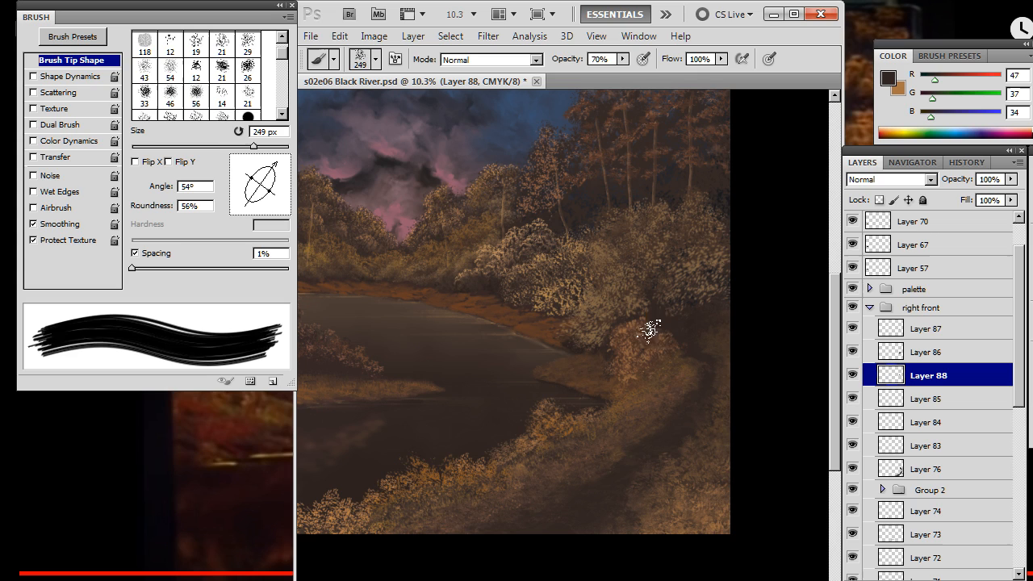
{"action": "key", "text": "e"}
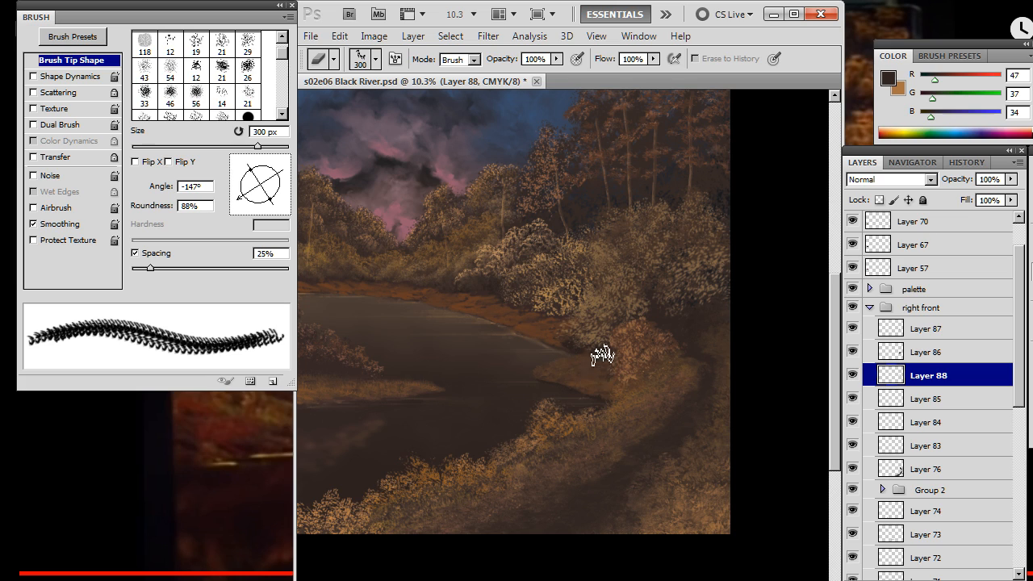
{"action": "key", "text": "b"}
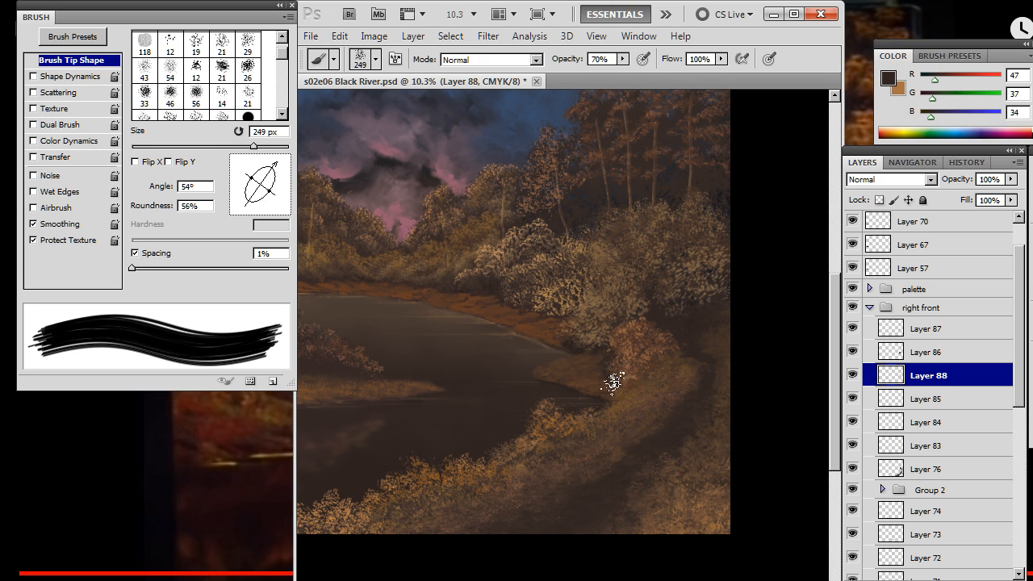
{"action": "key", "text": "e"}
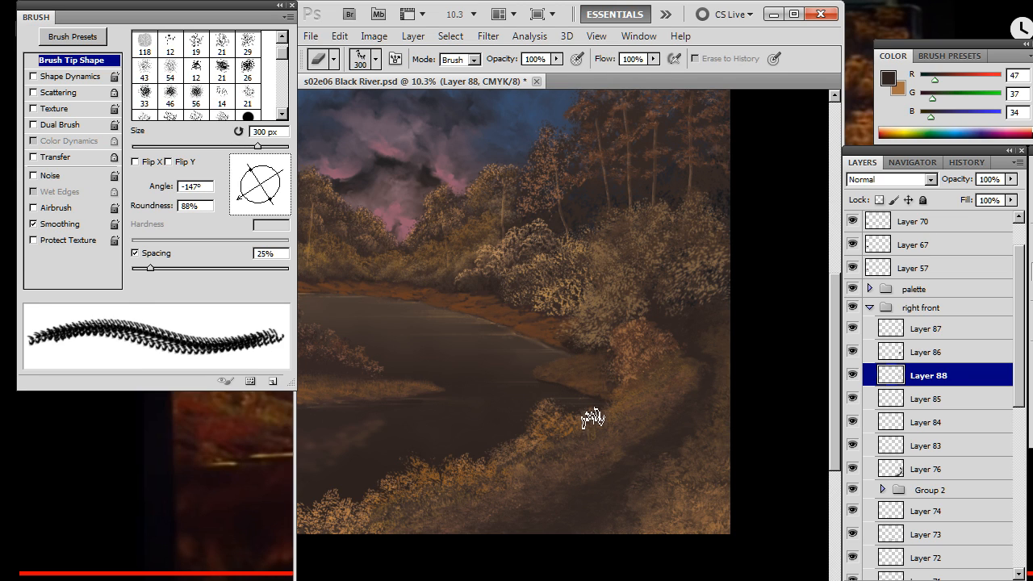
Paint dark brown (R 47, G 37, B 34) shadows on Layer 88 around the bush's base and path side, thinning them with the Eraser
{"action": "key", "text": "b"}
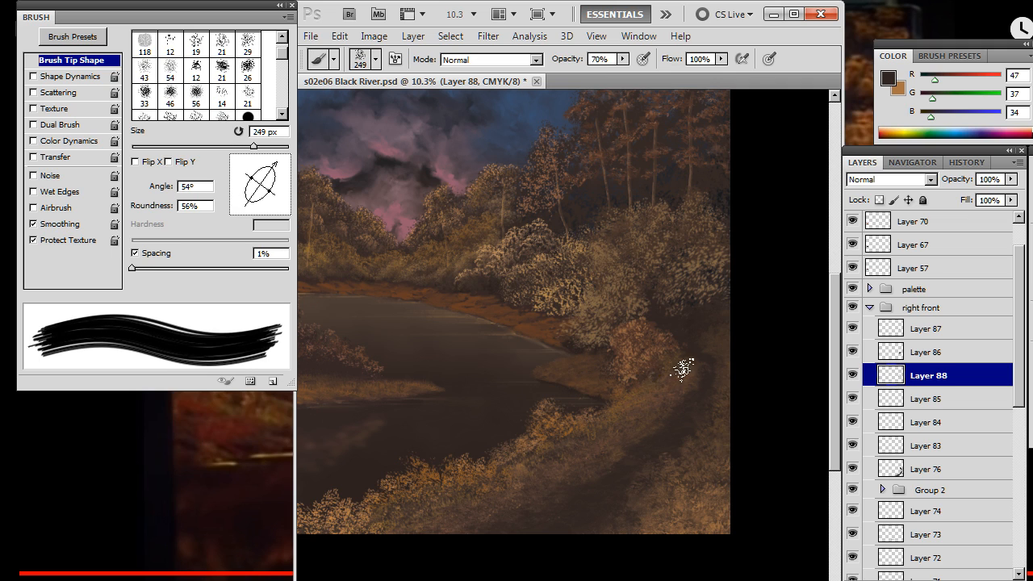
{"action": "key", "text": "e"}
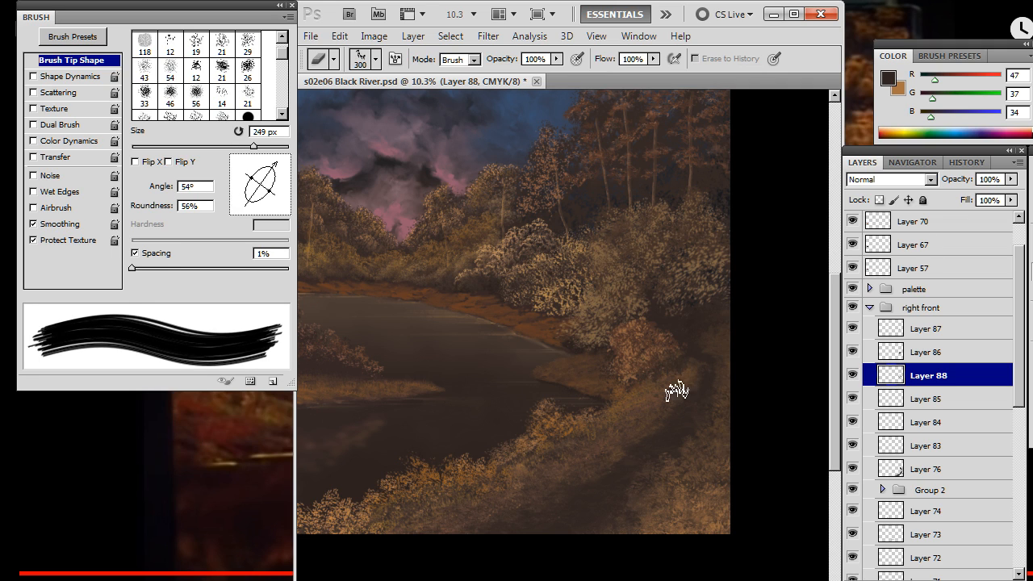
{"action": "key", "text": "b"}
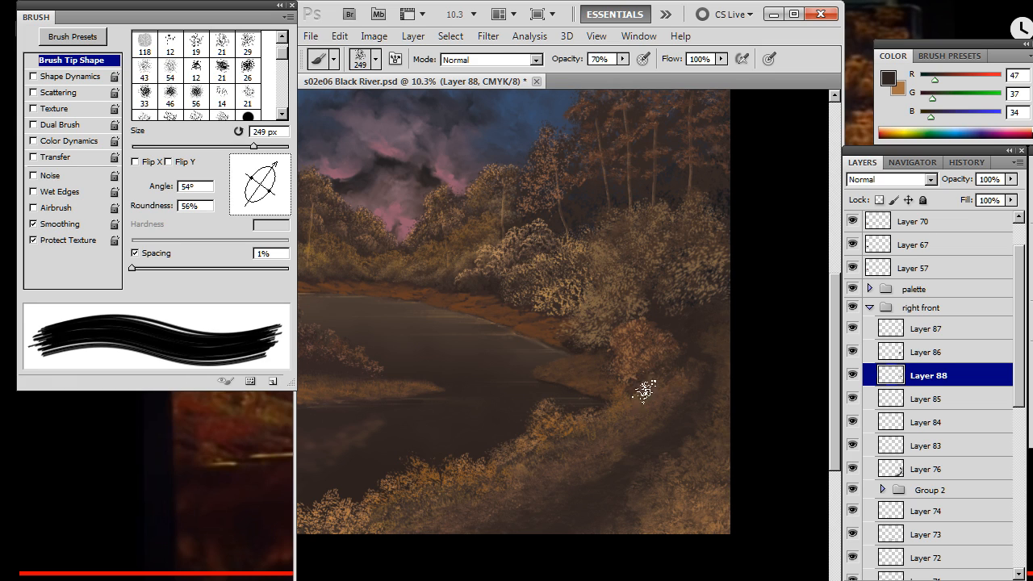
{"action": "key", "text": "e"}
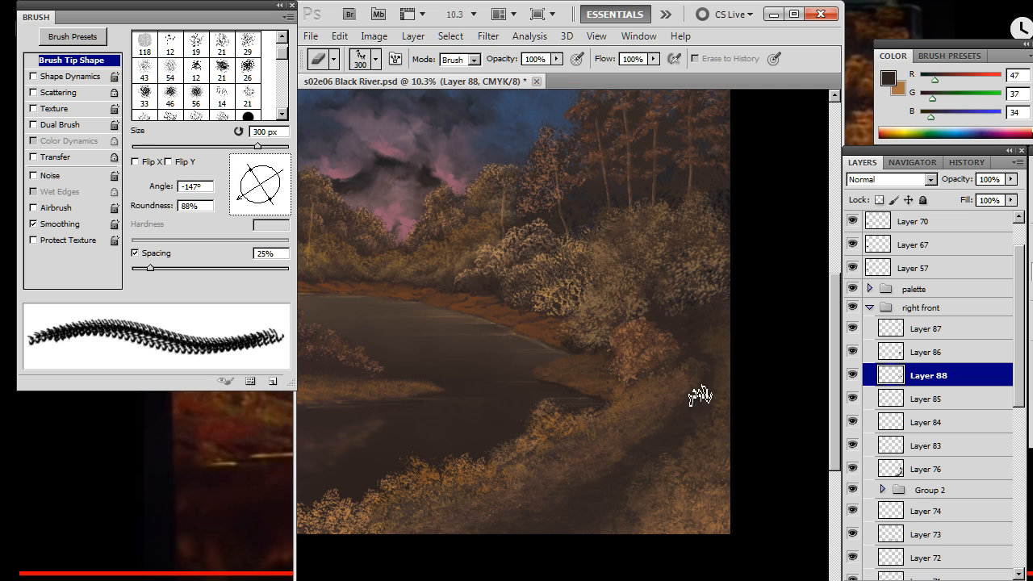
{"action": "key", "text": "b"}
{"action": "key", "text": "e"}
{"action": "key", "text": "b"}
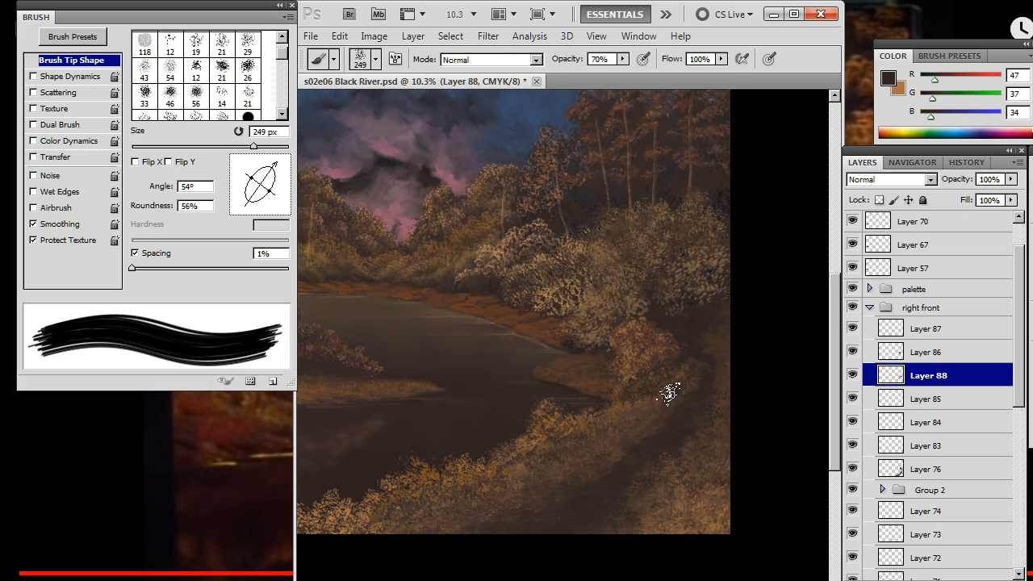
{"action": "key", "text": "e"}
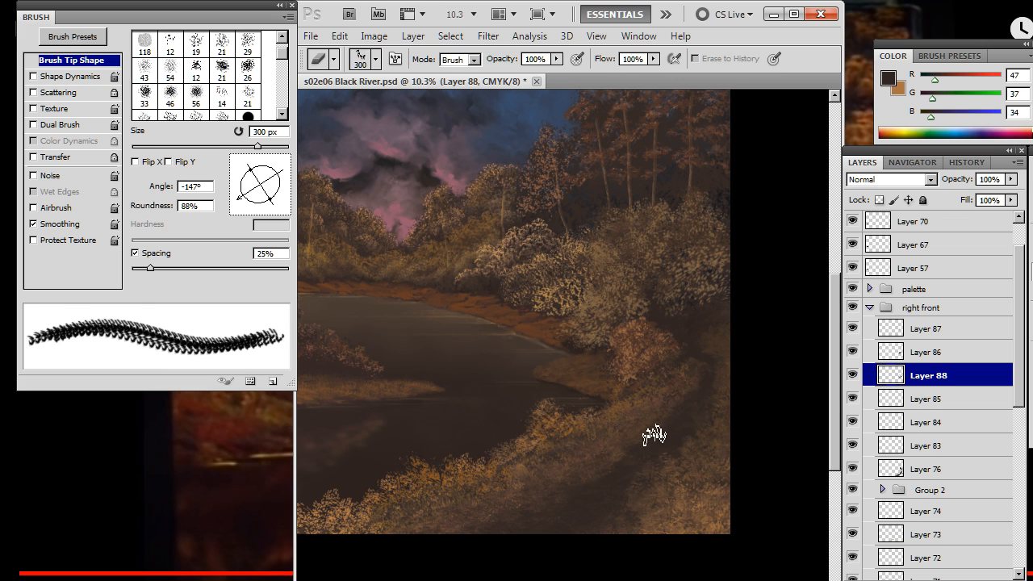
On Layer 87, paint light brown (R 164, G 117, B 72) leaves below the bush along the path, softening them with the 300 px Eraser
{"action": "key", "text": "b"}
{"action": "key", "text": "x"}
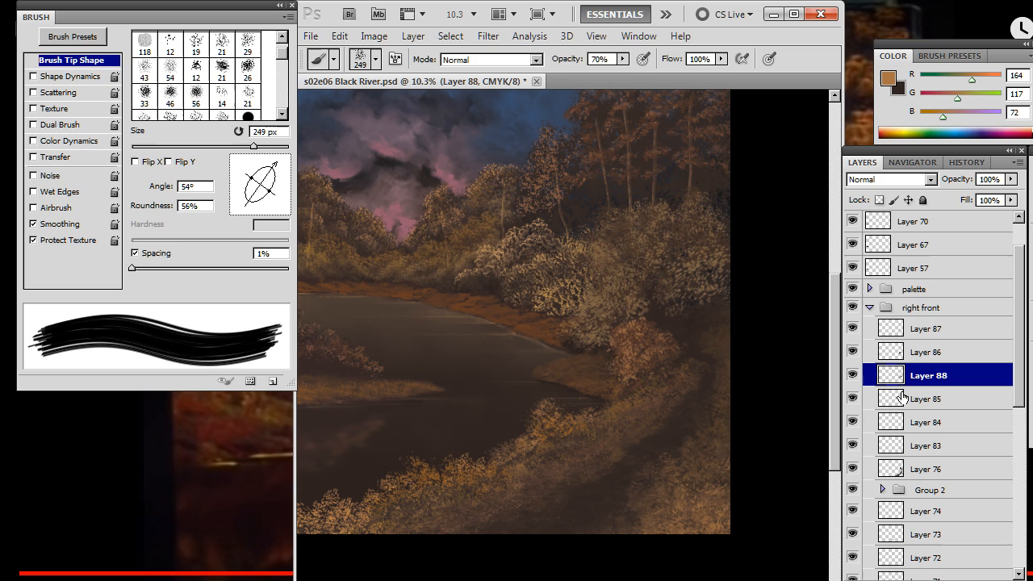
{"action": "left_click", "coordinate": [925, 333]}
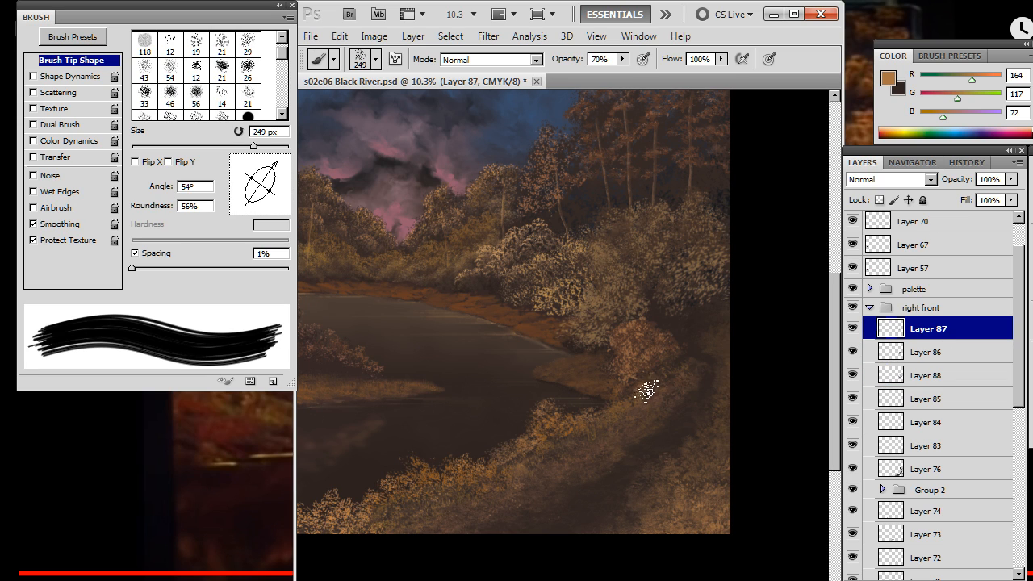
{"action": "key", "text": "e"}
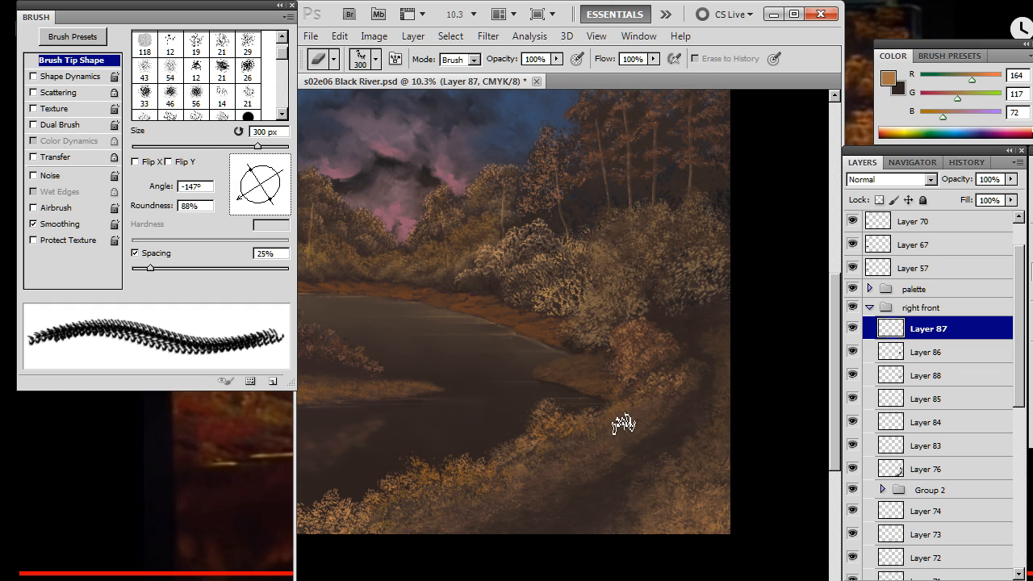
{"action": "key", "text": "b"}
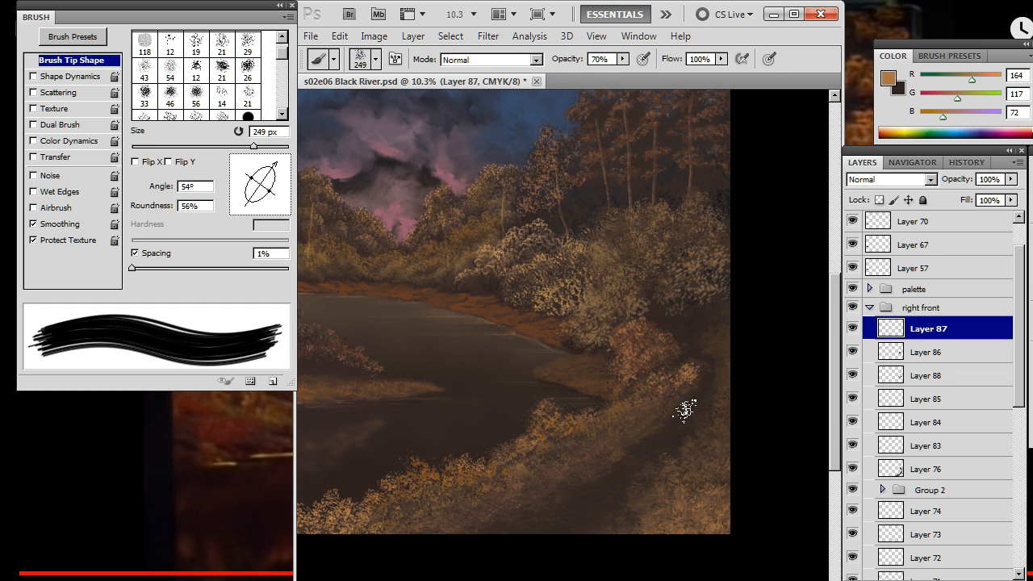
{"action": "key", "text": "e"}
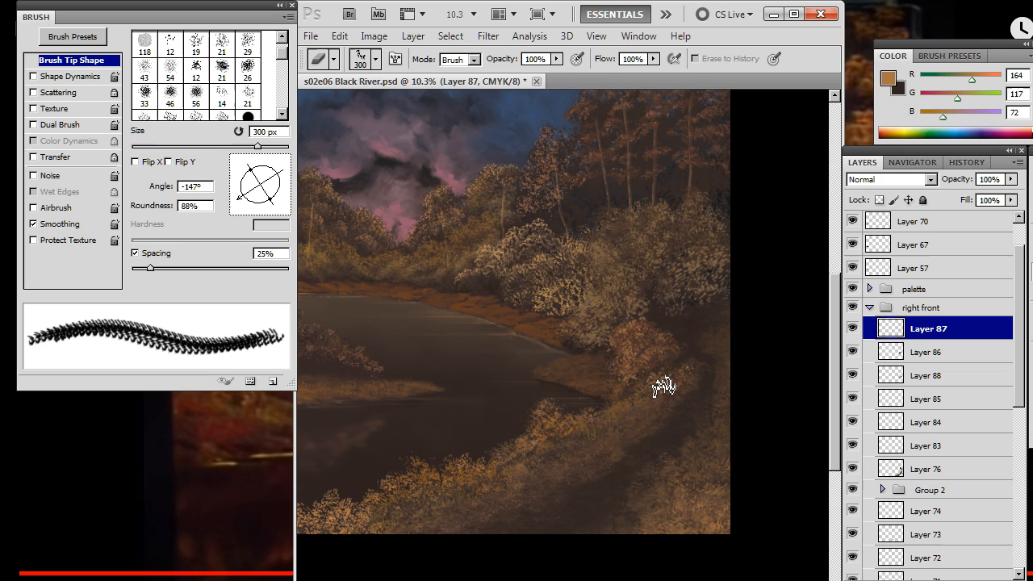
{"action": "key", "text": "b"}
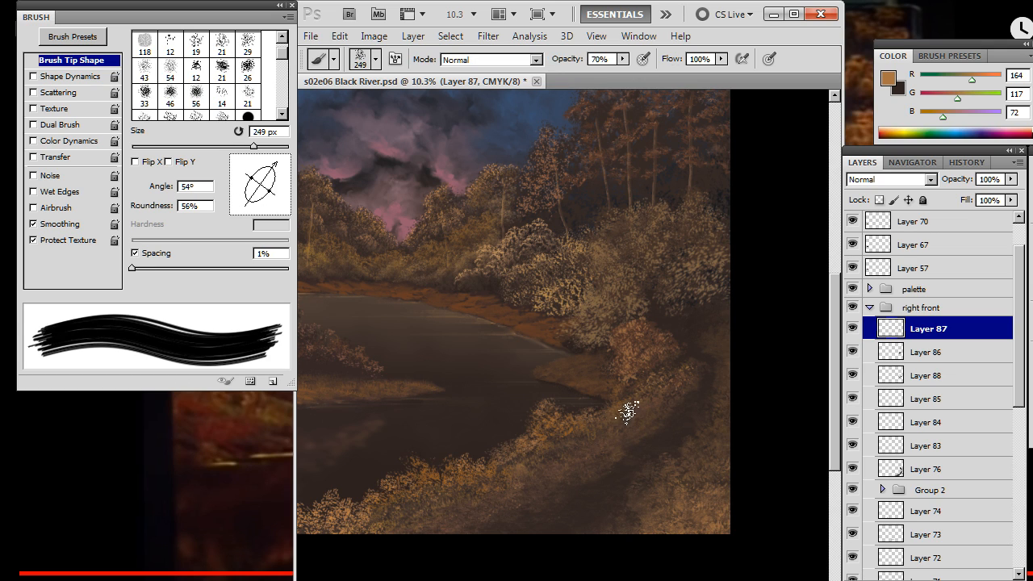
Shade beneath the new leaves on Layer 87 with dark brown (R 47, G 37, B 34), trimming the strokes with the Eraser
{"action": "key", "text": "x"}
{"action": "key", "text": "e"}
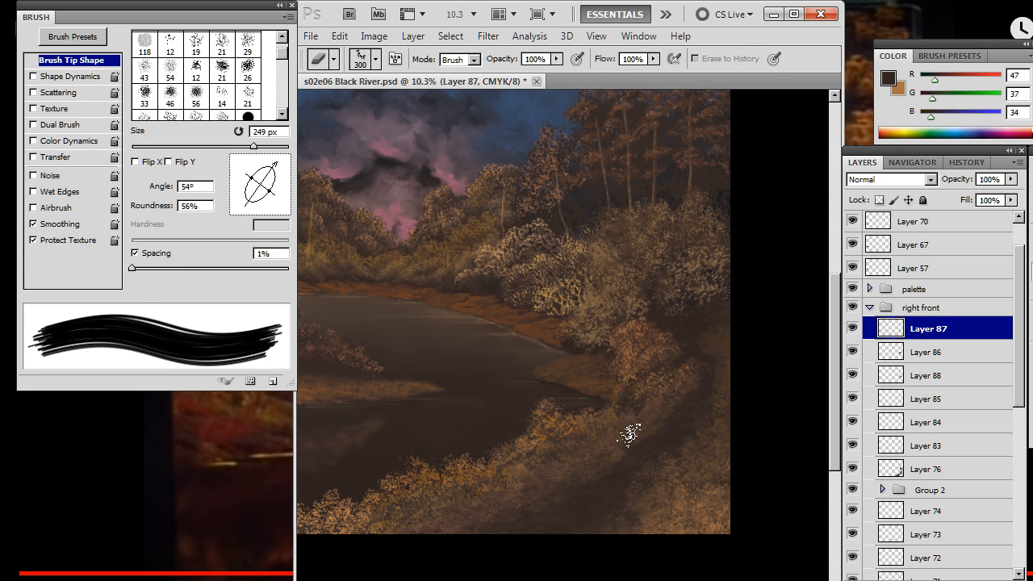
{"action": "key", "text": "b"}
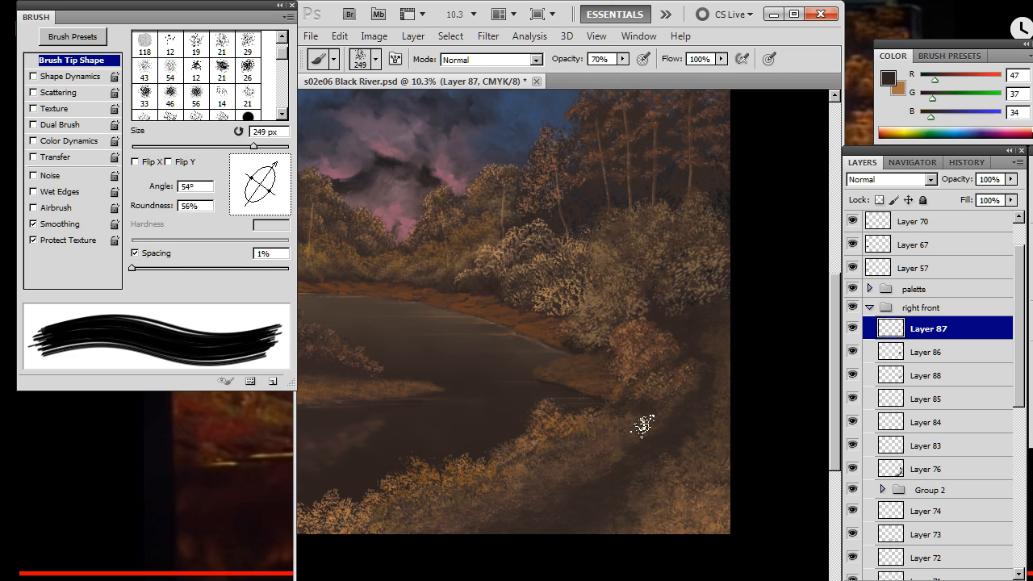
{"action": "key", "text": "e"}
{"action": "key", "text": "b"}
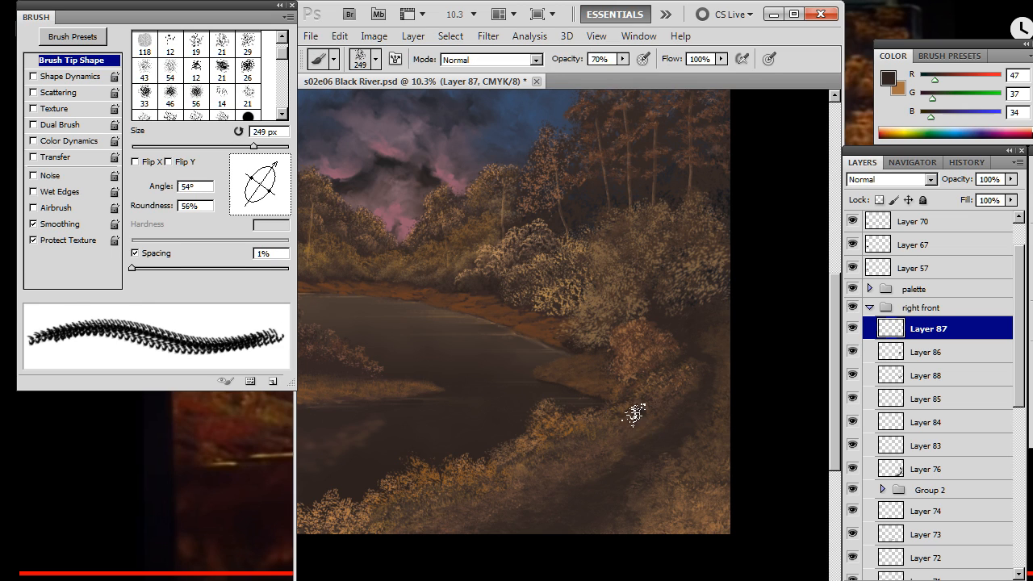
{"action": "key", "text": "e"}
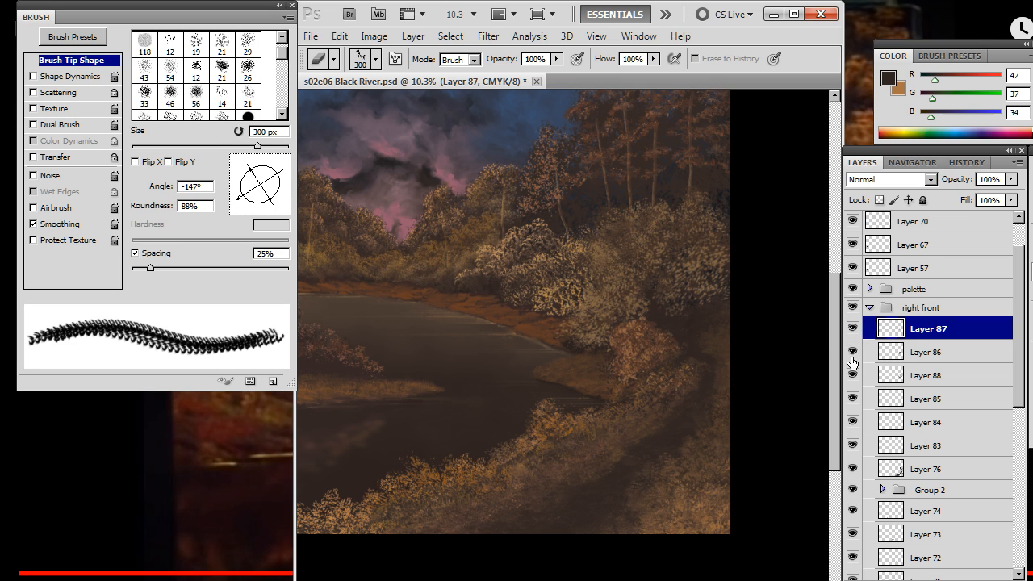
Toggle Layer 86's visibility to compare, and refine the dark brown shading between the bush and the riverbank grass on Layer 87
{"action": "left_click", "coordinate": [854, 352]}
{"action": "left_click", "coordinate": [855, 355]}
{"action": "key", "text": "b"}
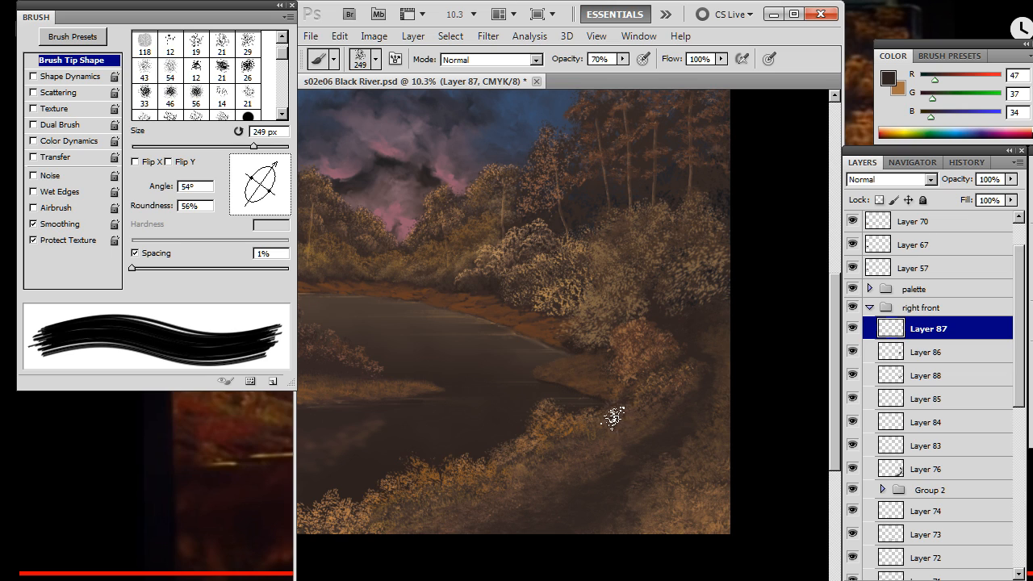
{"action": "key", "text": "e"}
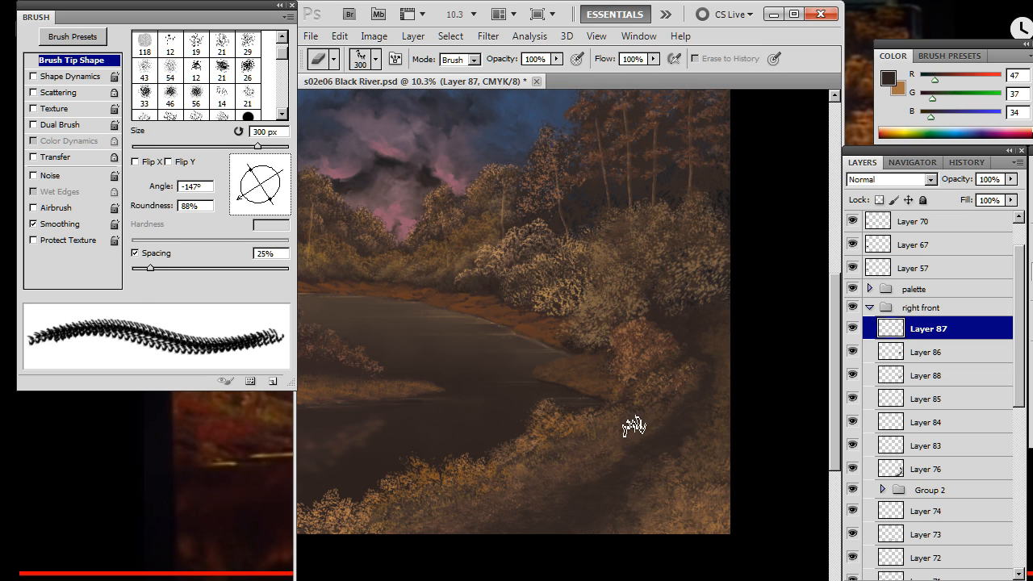
{"action": "key", "text": "b"}
{"action": "key", "text": "e"}
Paint light brown (R 164, G 117, B 72) highlights on the grass between the bush and the river, fading them toward the path with the Eraser
{"action": "key", "text": "b"}
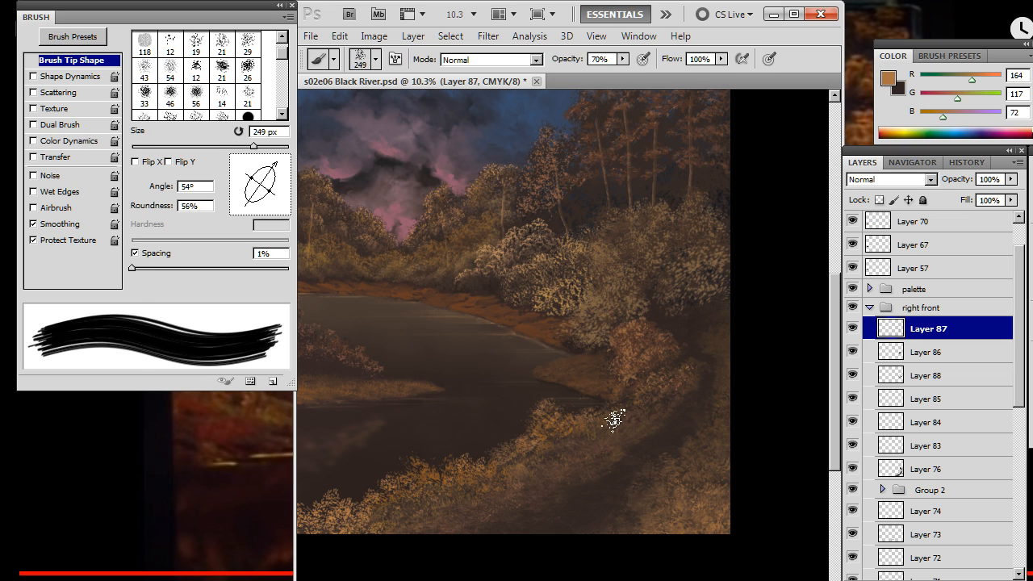
{"action": "key", "text": "e"}
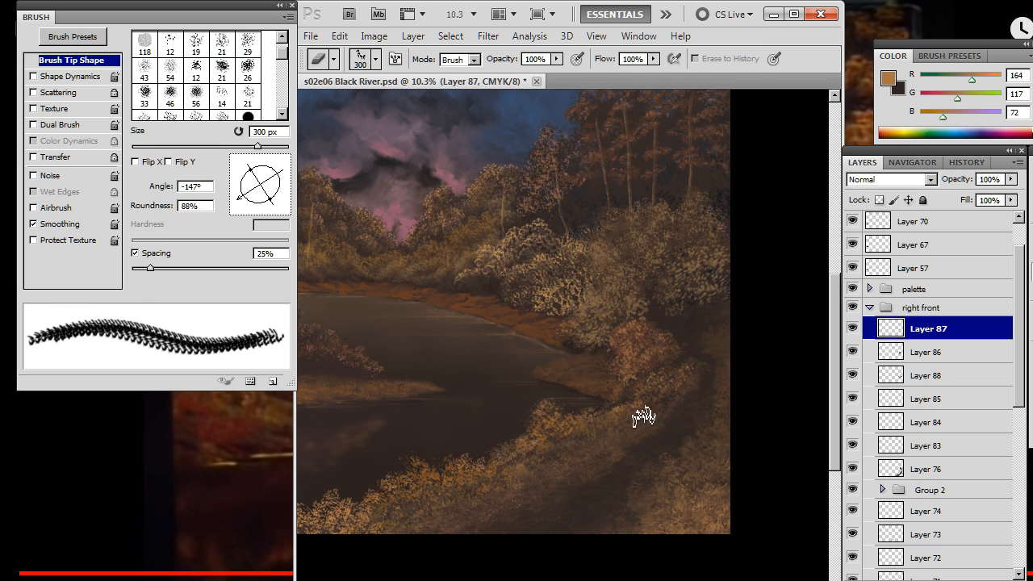
{"action": "key", "text": "b"}
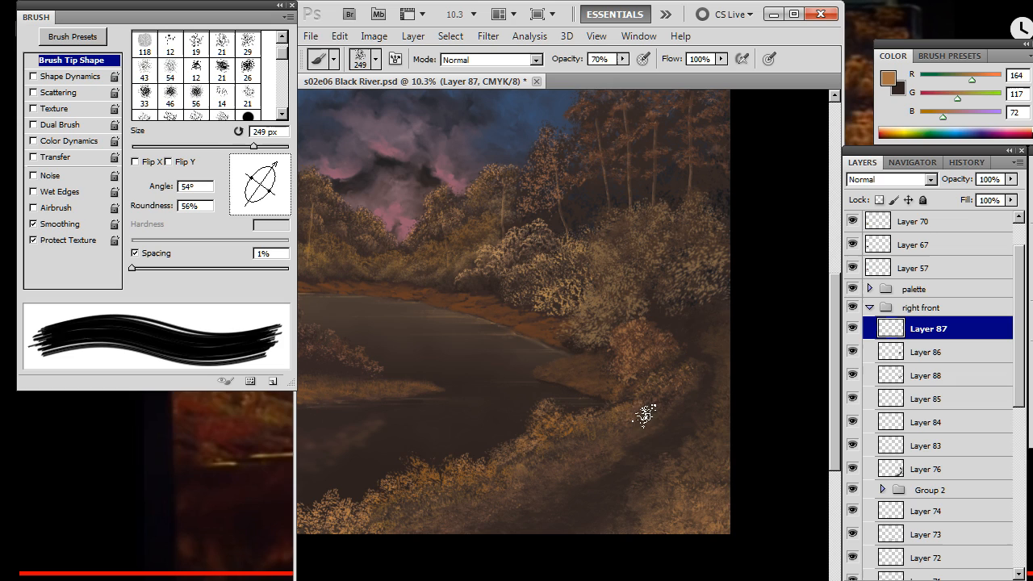
{"action": "key", "text": "e"}
{"action": "key", "text": "b"}
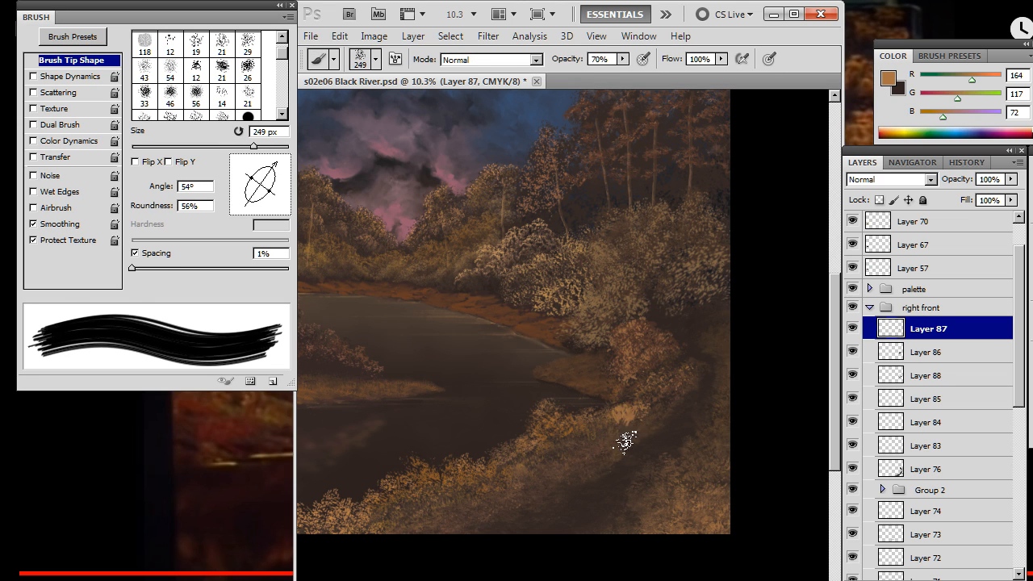
{"action": "key", "text": "e"}
{"action": "key", "text": "b"}
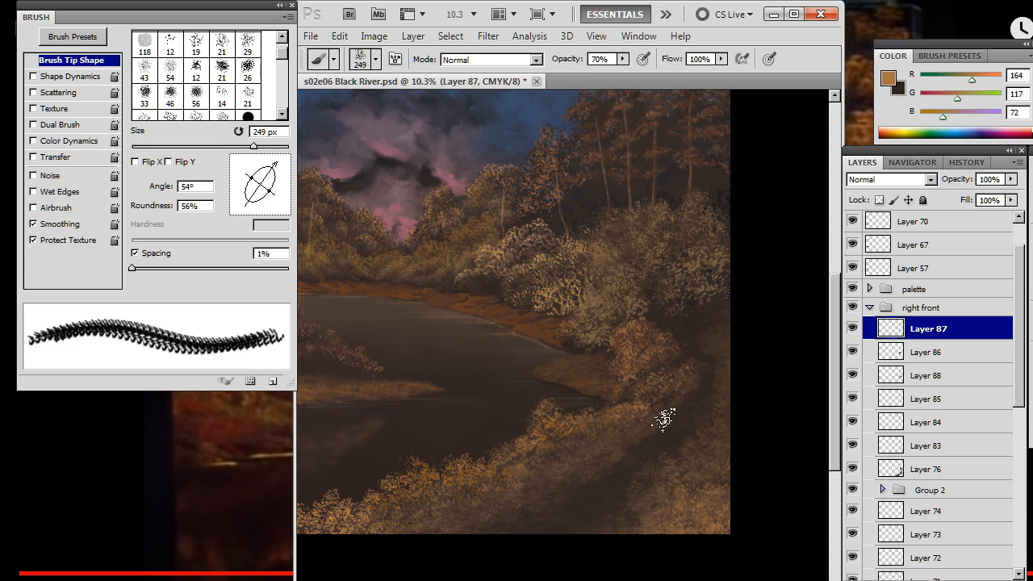
{"action": "key", "text": "e"}
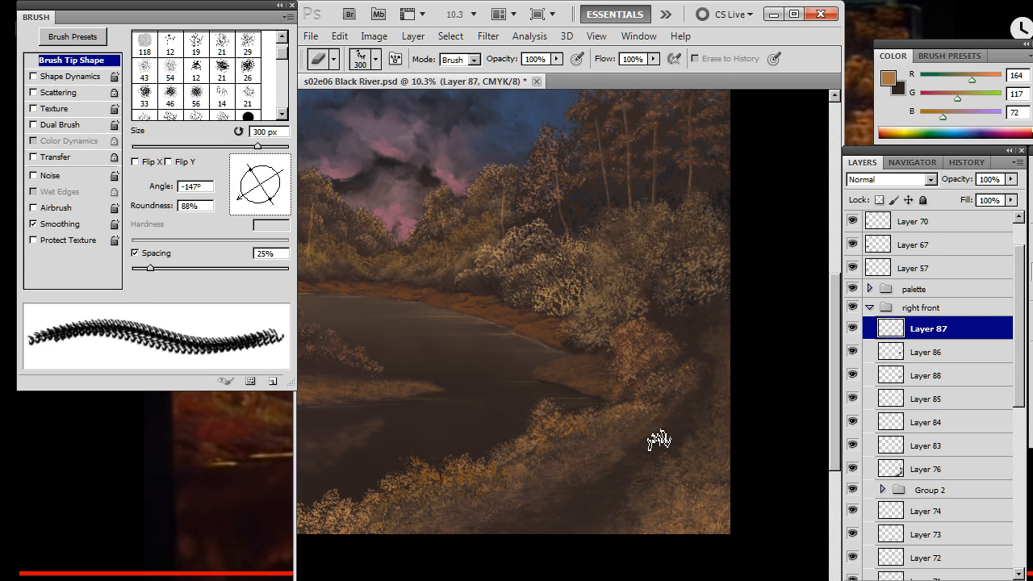
Touch up the grass clump's path-side edge with alternating dark brown and light brown strokes, erasing the excess
{"action": "key", "text": "b"}
{"action": "key", "text": "x"}
{"action": "key", "text": "e"}
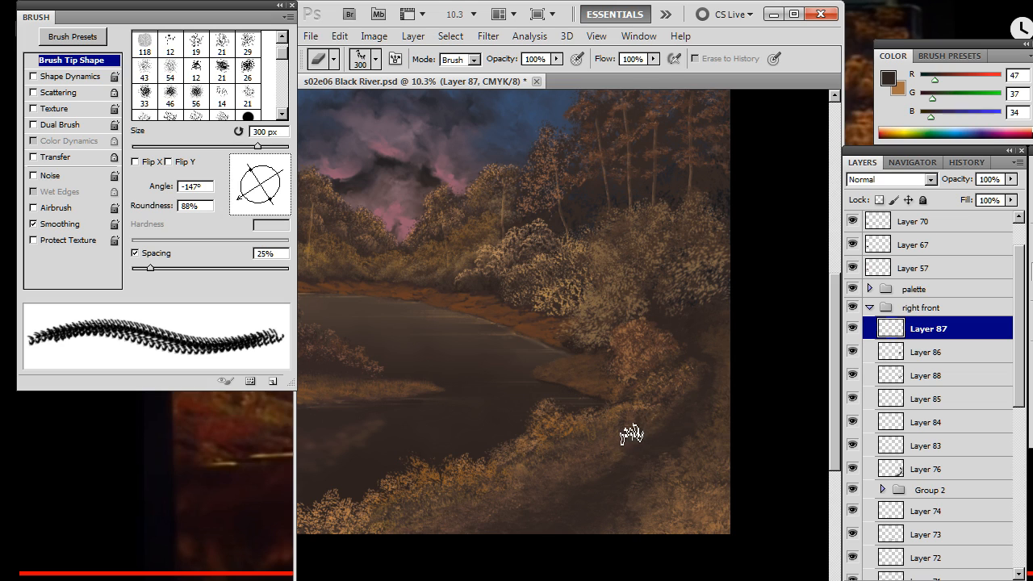
{"action": "key", "text": "b"}
{"action": "key", "text": "x"}
{"action": "key", "text": "e"}
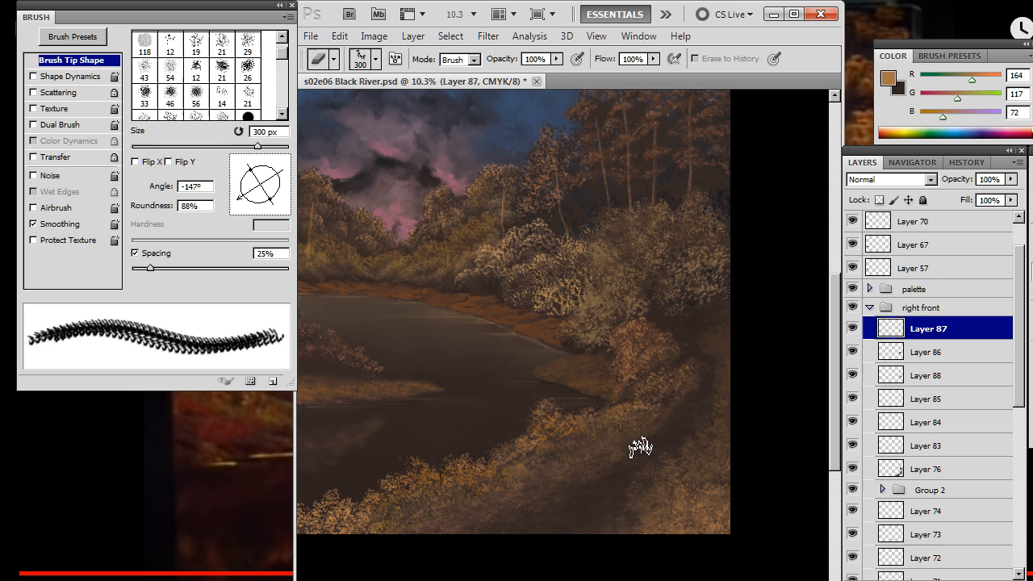
Paint a light brown leafy bush across the path at the canvas's right edge on Layer 87, thinning it with the 300 px Eraser
{"action": "key", "text": "b"}
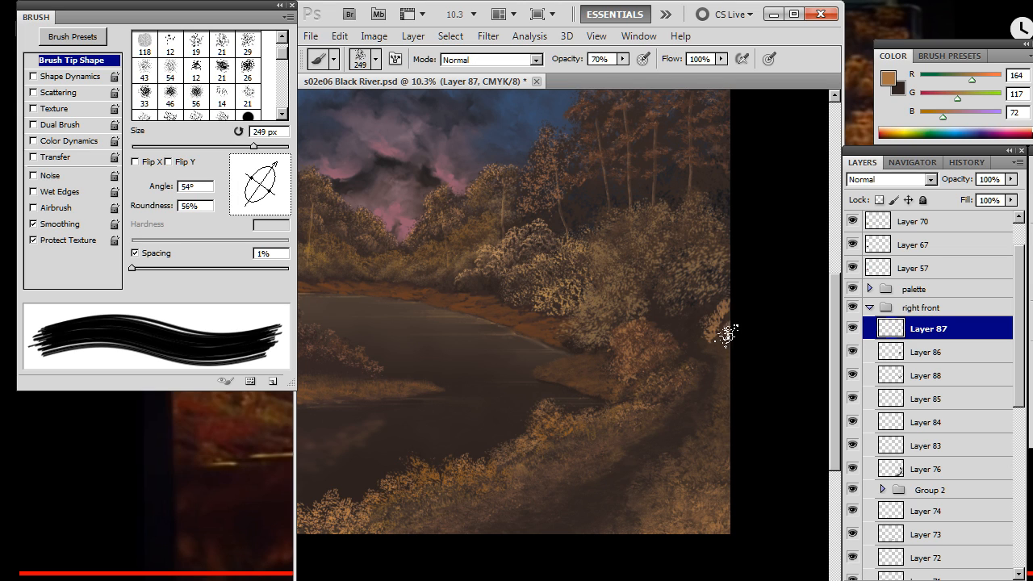
{"action": "key", "text": "e"}
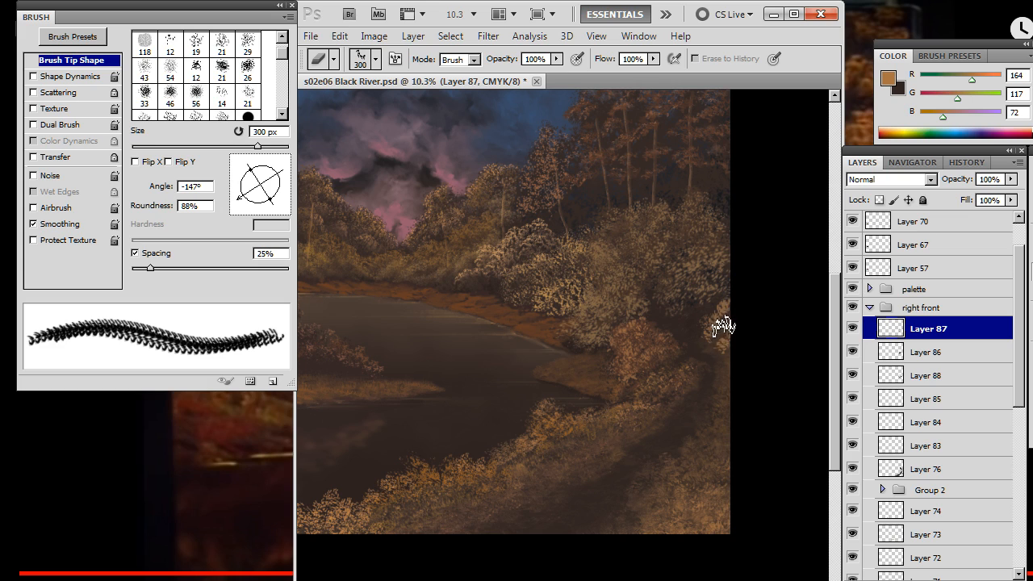
{"action": "key", "text": "b"}
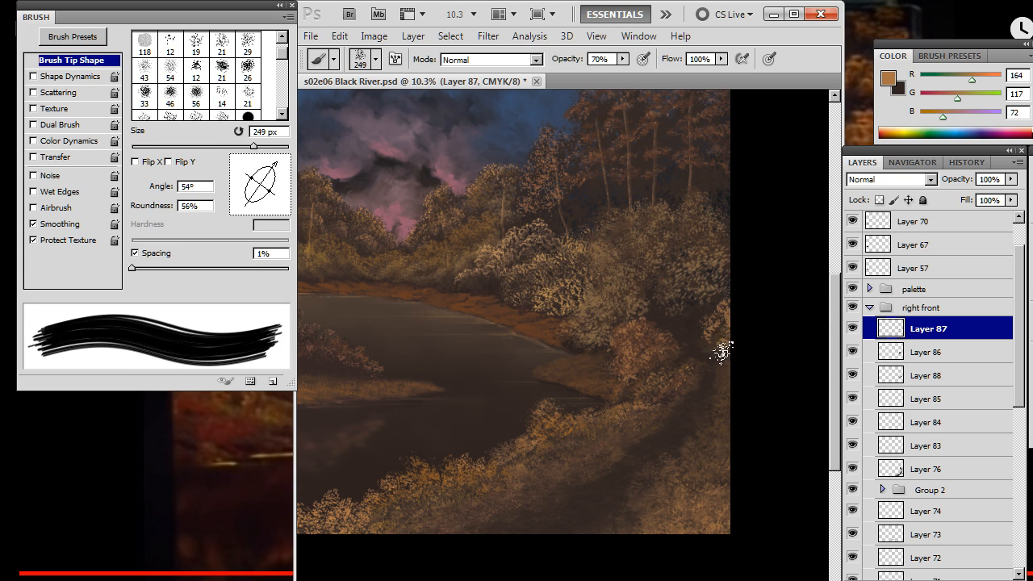
{"action": "key", "text": "e"}
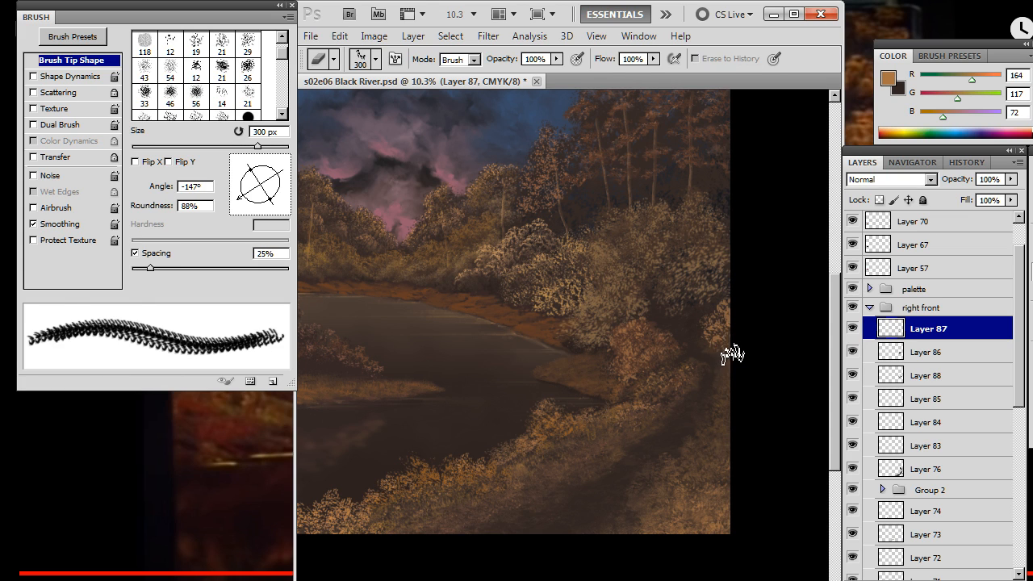
{"action": "key", "text": "b"}
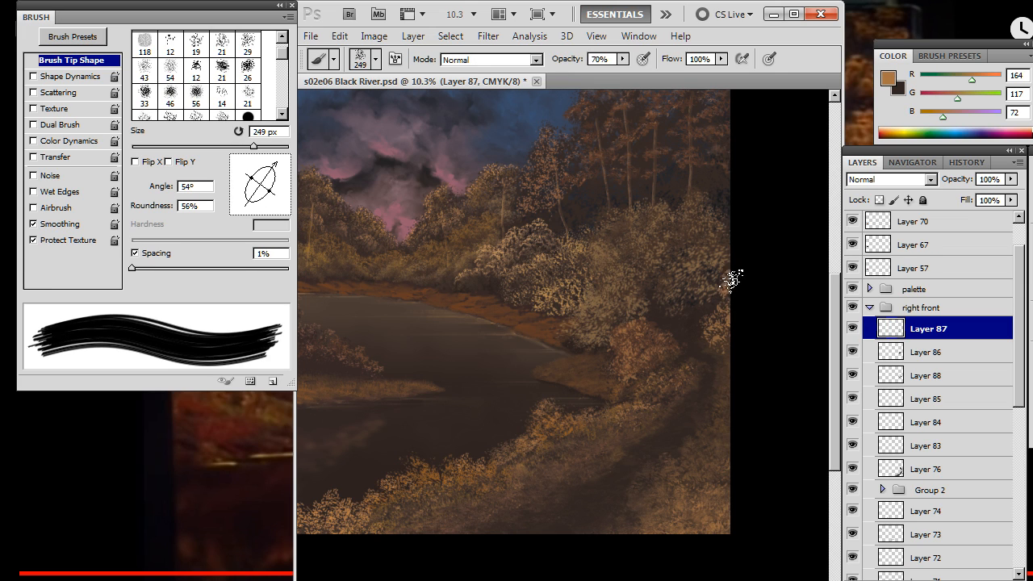
{"action": "key", "text": "e"}
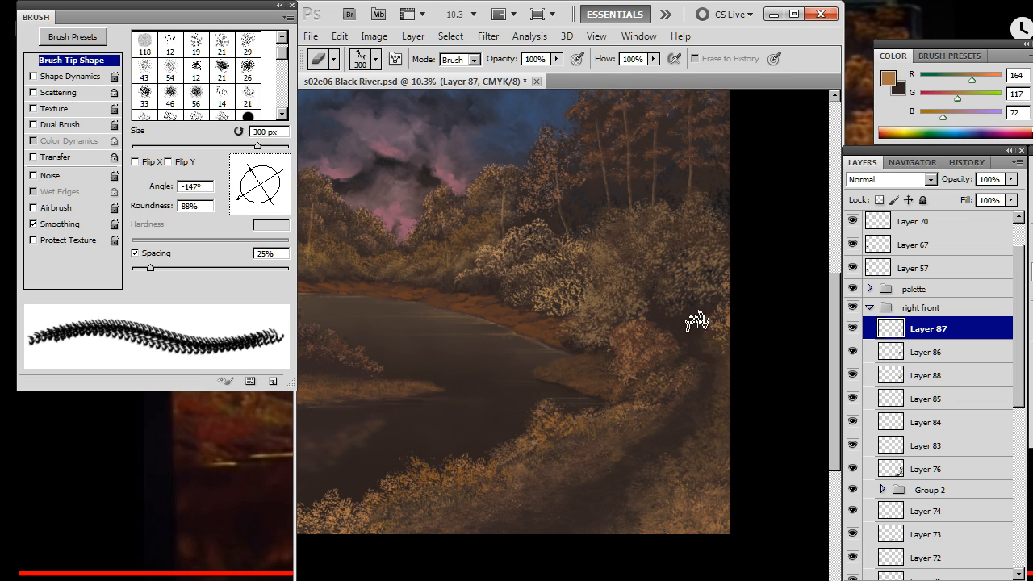
Extend the light brown leaves down the canvas's right edge beside the path, blending them with the Eraser
{"action": "key", "text": "b"}
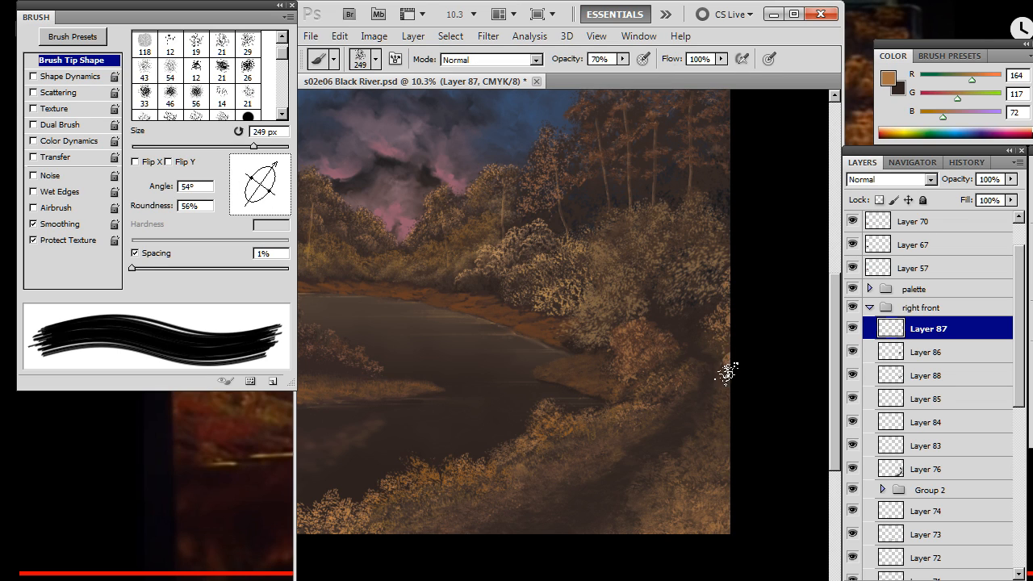
{"action": "key", "text": "e"}
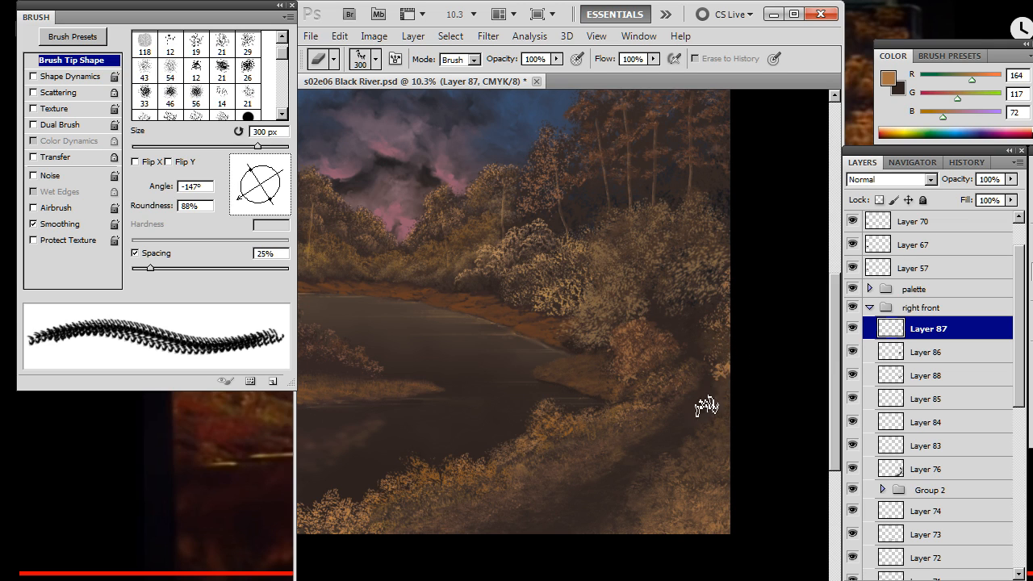
{"action": "key", "text": "b"}
{"action": "key", "text": "e"}
{"action": "key", "text": "b"}
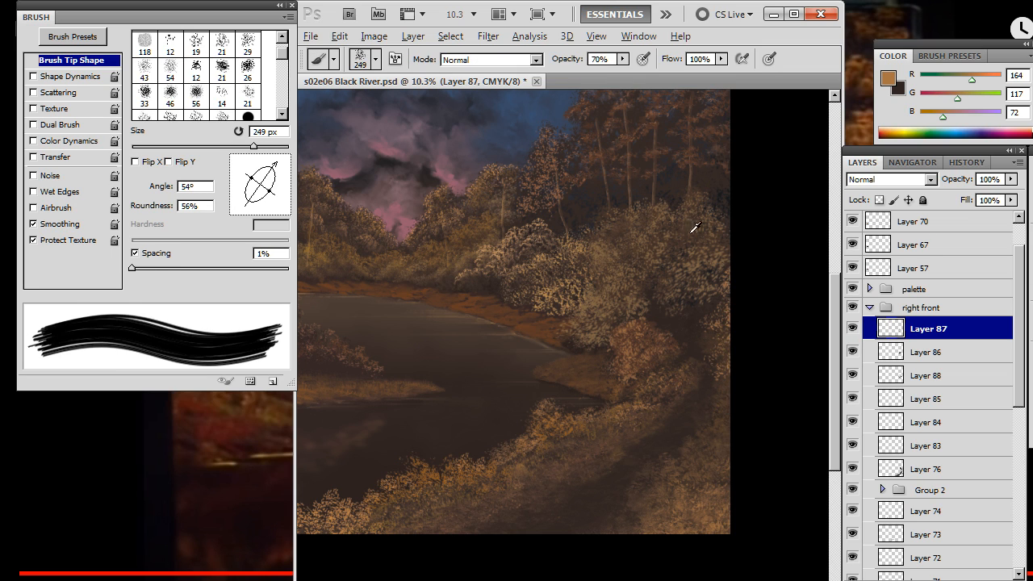
Paint dark brown (R 62, G 50, B 43) shadows into the right-edge bush on Layer 87, softening them with the 300 px Eraser
{"action": "left_click", "coordinate": [631, 223], "text": "alt"}
{"action": "left_click_drag", "start_coordinate": [632, 224], "coordinate": [627, 223]}
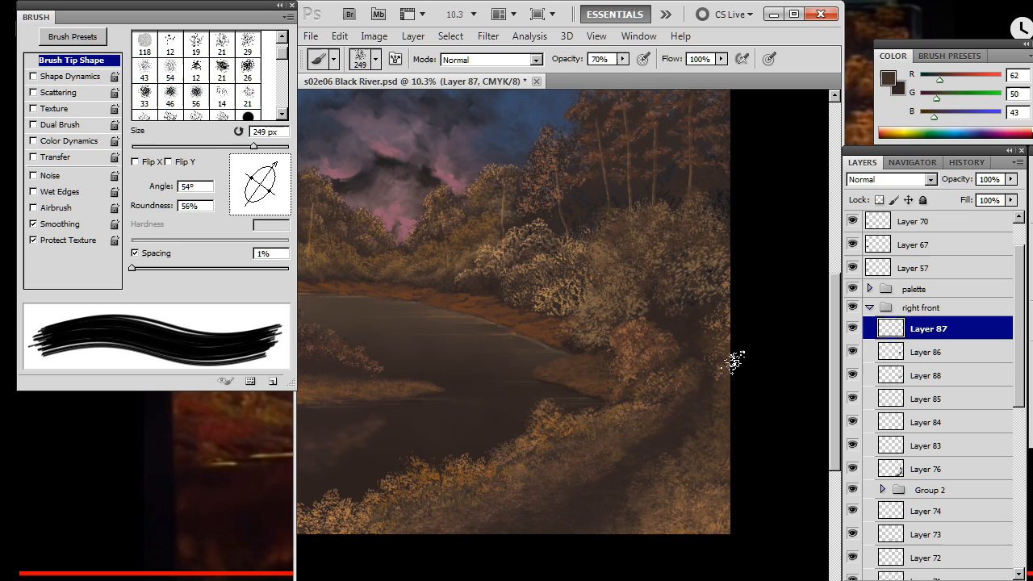
{"action": "key", "text": "e"}
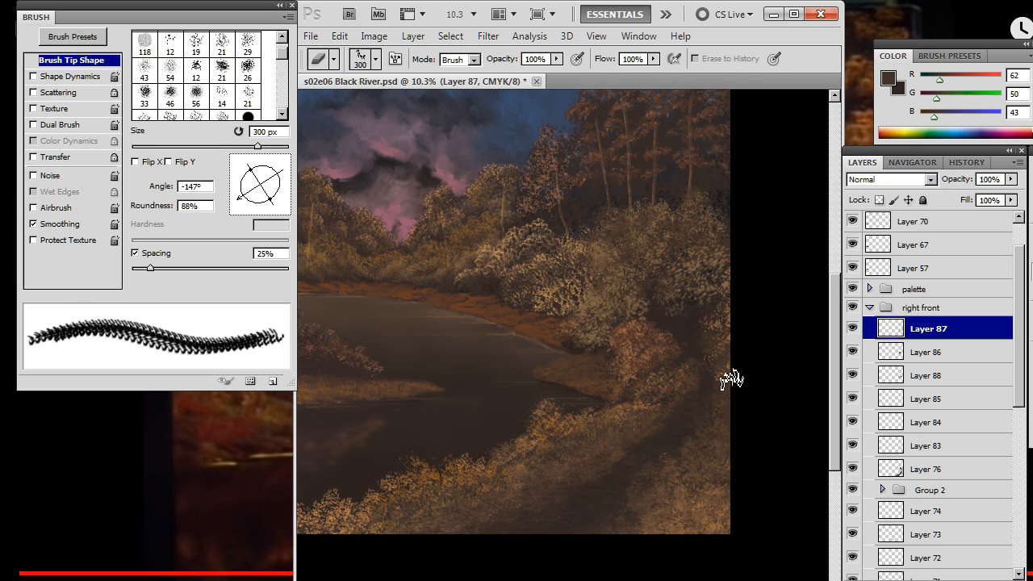
{"action": "key", "text": "b"}
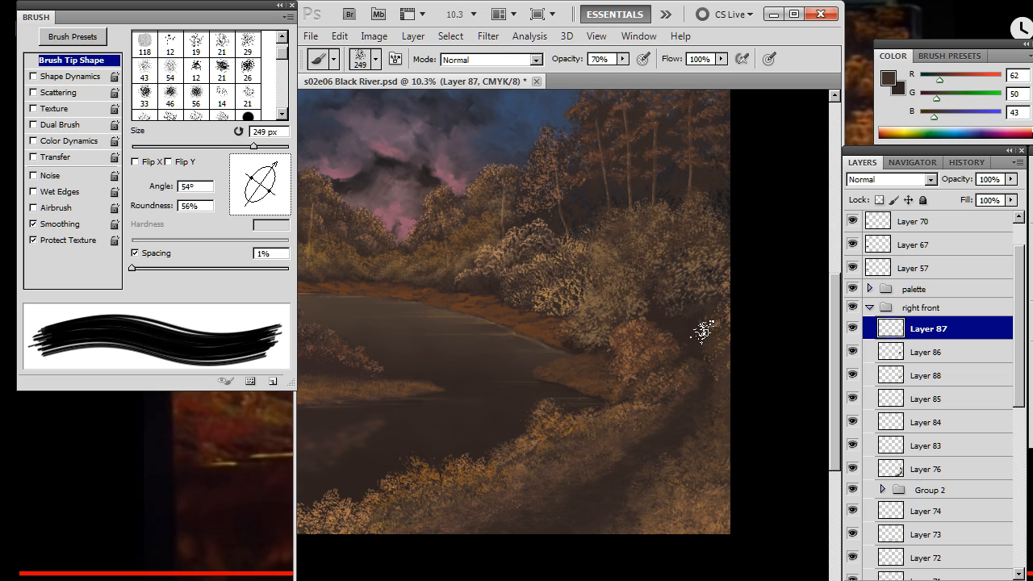
{"action": "key", "text": "e"}
{"action": "key", "text": "b"}
{"action": "key", "text": "e"}
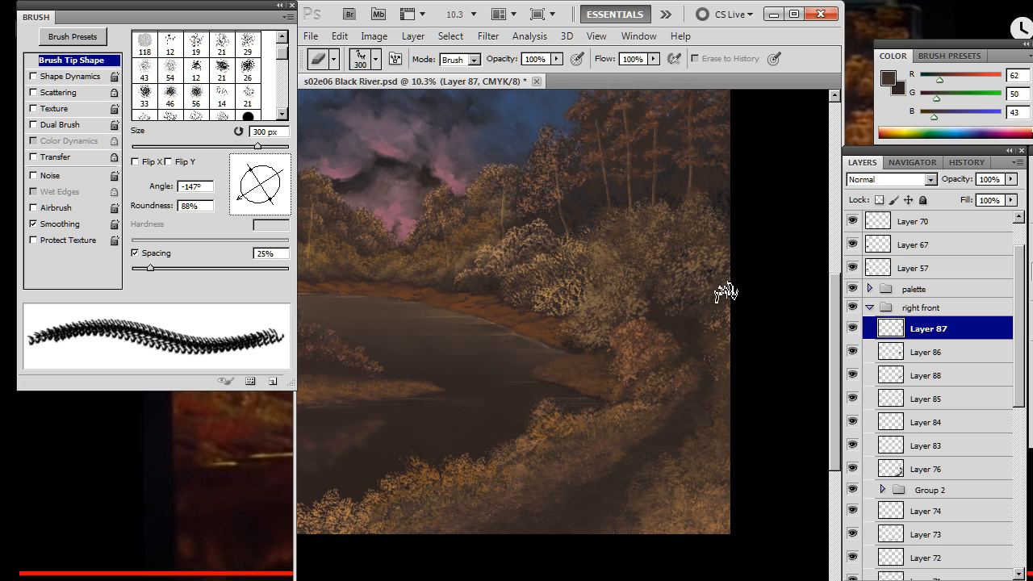
{"action": "key", "text": "b"}
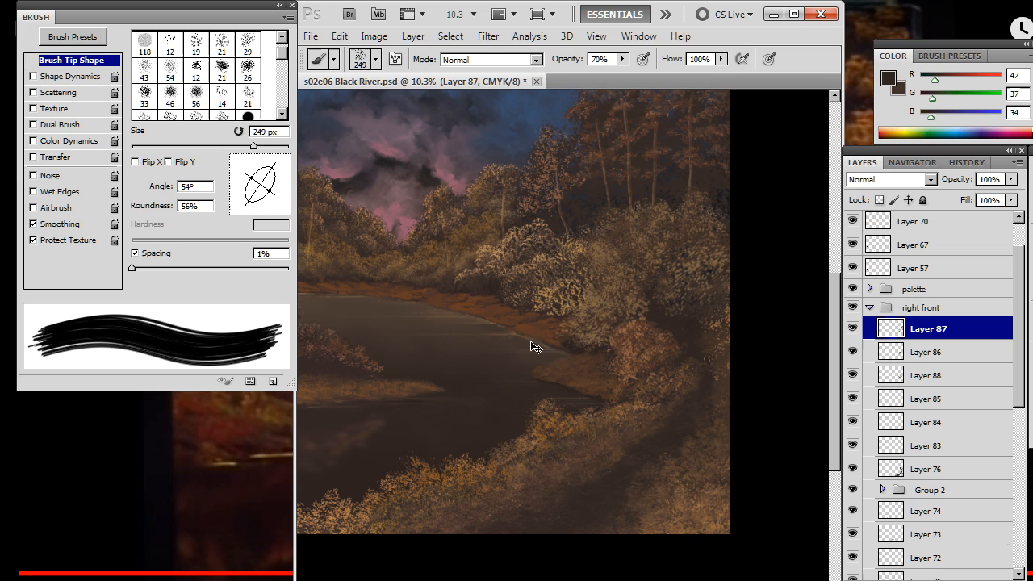
Add light brown (R 171, G 134, B 80) leaf highlights to the right-edge bush on a new layer, thinning them with the Eraser
{"action": "left_click", "coordinate": [576, 277], "text": "alt"}
{"action": "left_click_drag", "start_coordinate": [576, 277], "coordinate": [553, 297]}
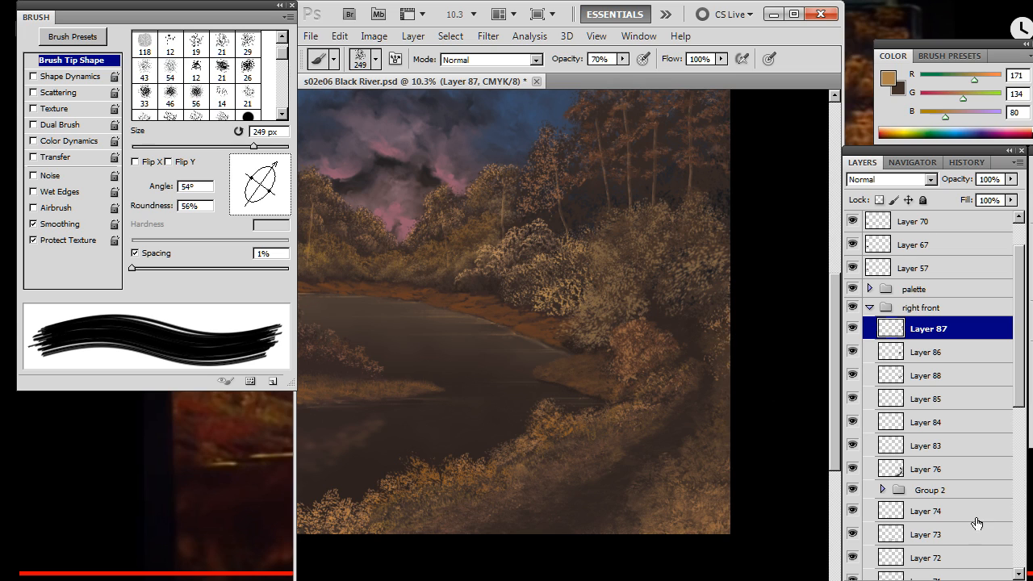
{"action": "key", "text": "ctrl+shift+alt+n"}
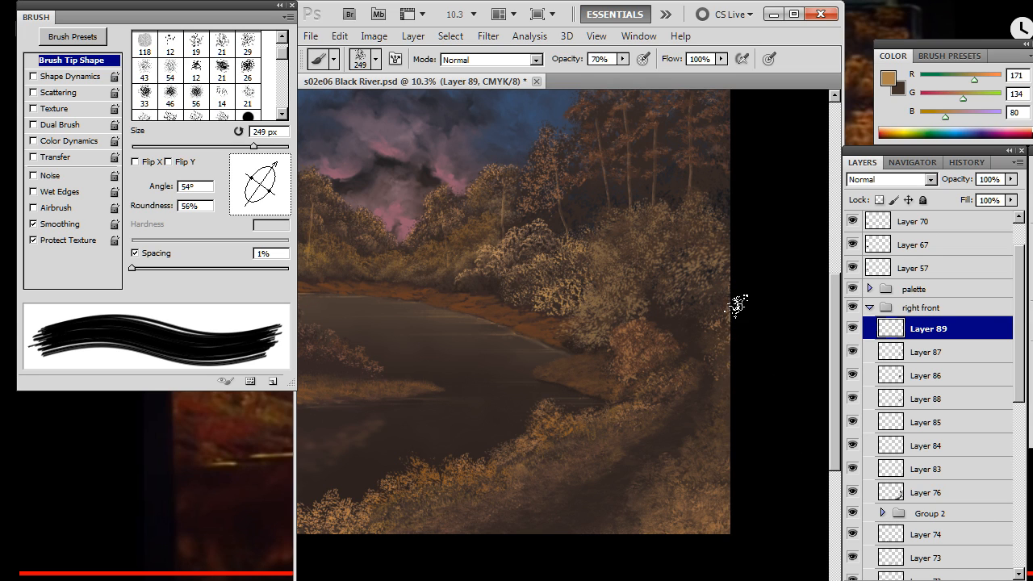
{"action": "key", "text": "e"}
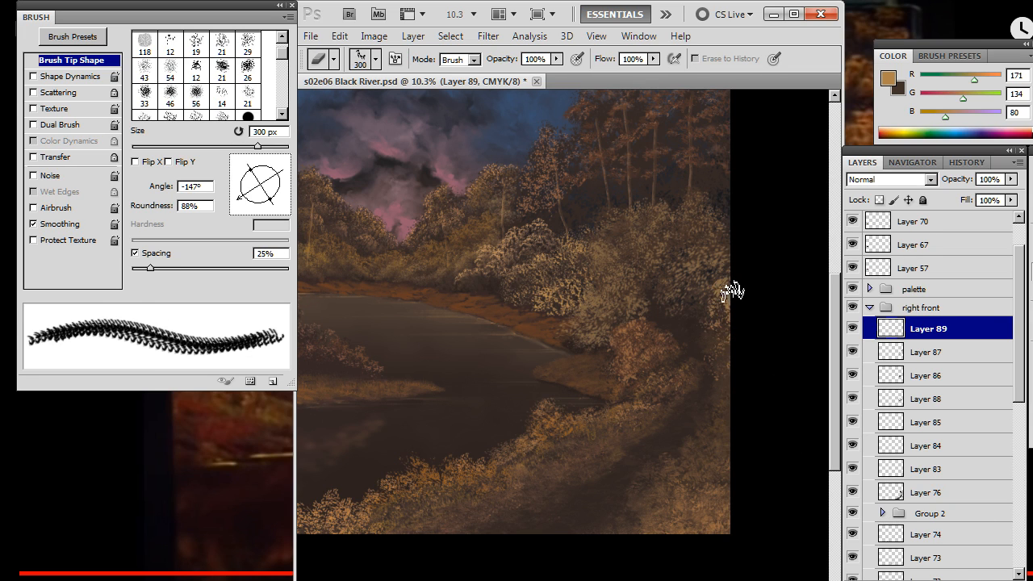
{"action": "key", "text": "b"}
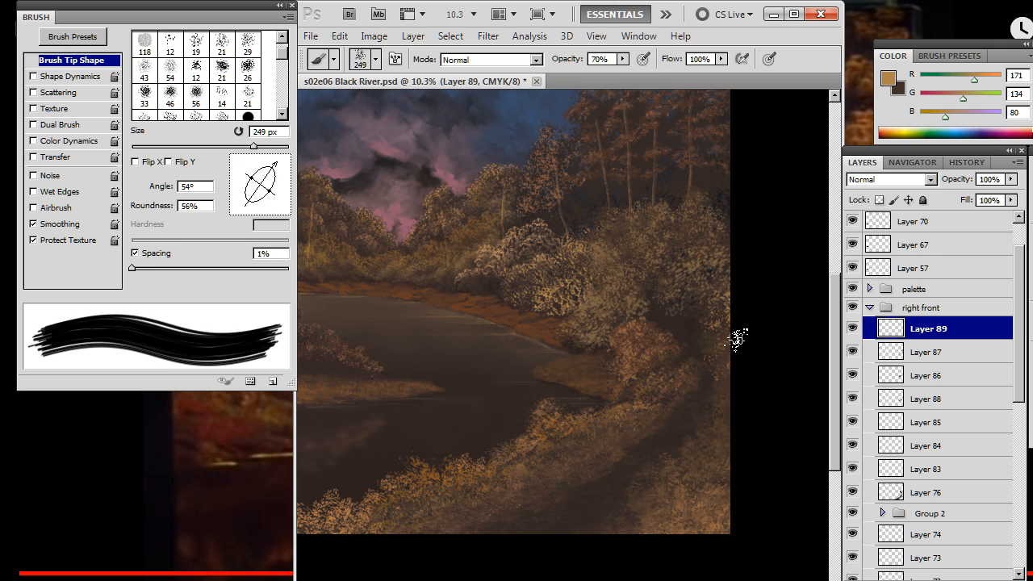
{"action": "key", "text": "e"}
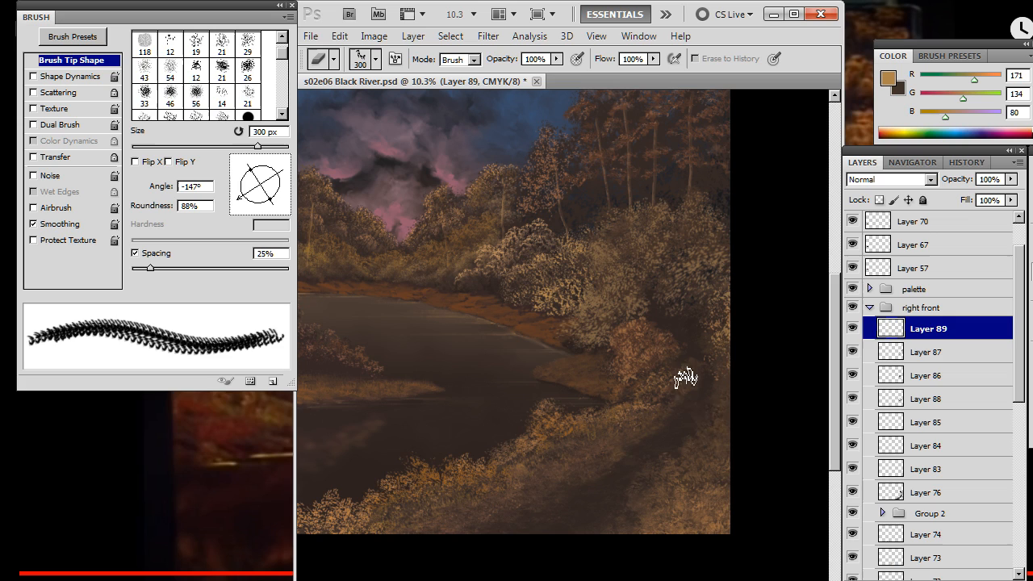
Check Layers 86 and 88 by toggling their visibility, and darken the bush's path side on Layer 87 with R 43, G 33, B 31
{"action": "left_click", "coordinate": [937, 361]}
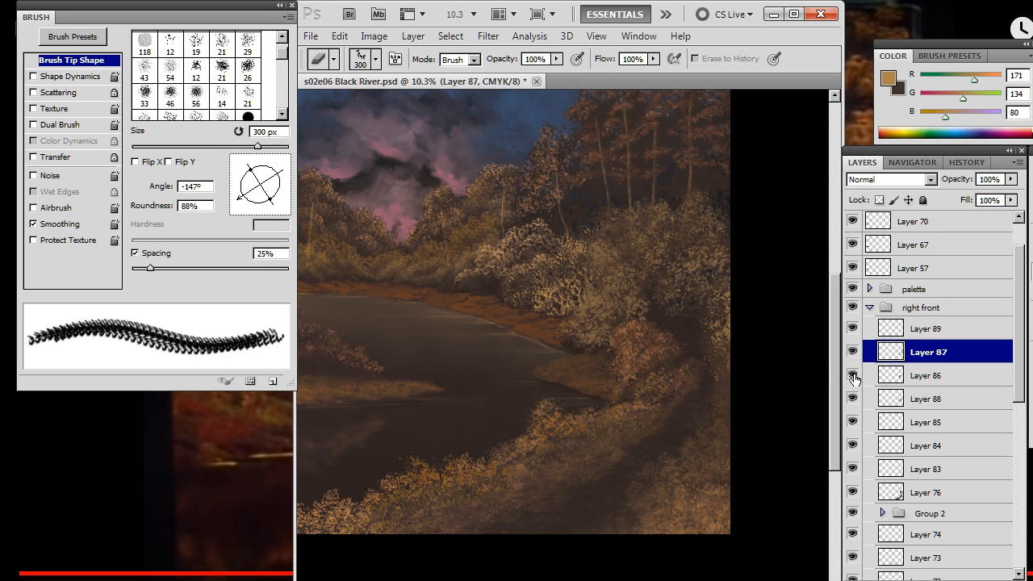
{"action": "left_click", "coordinate": [853, 377]}
{"action": "left_click", "coordinate": [853, 377]}
{"action": "left_click", "coordinate": [853, 399]}
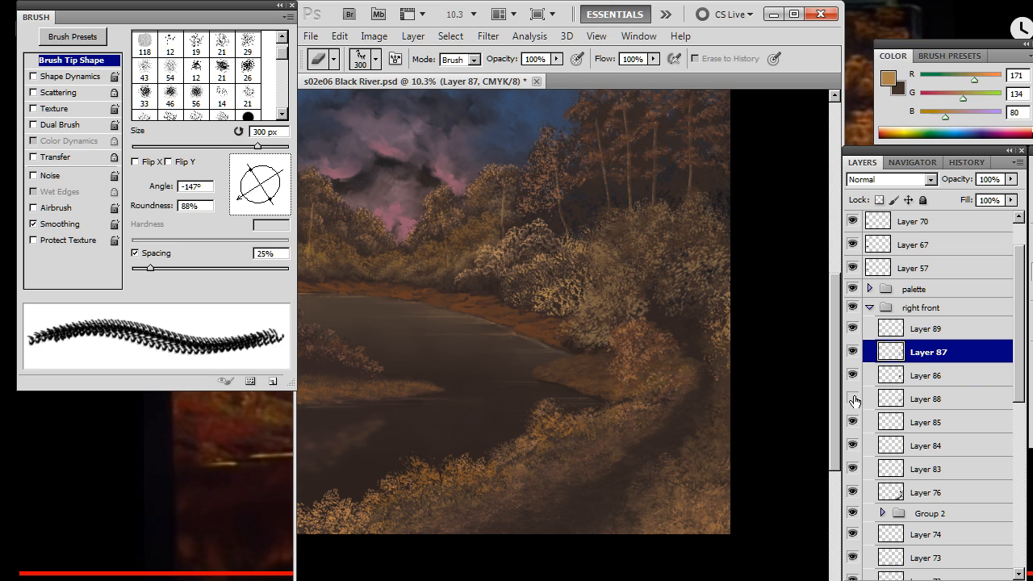
{"action": "left_click", "coordinate": [853, 399]}
{"action": "key", "text": "b"}
{"action": "left_click", "coordinate": [699, 326], "text": "alt"}
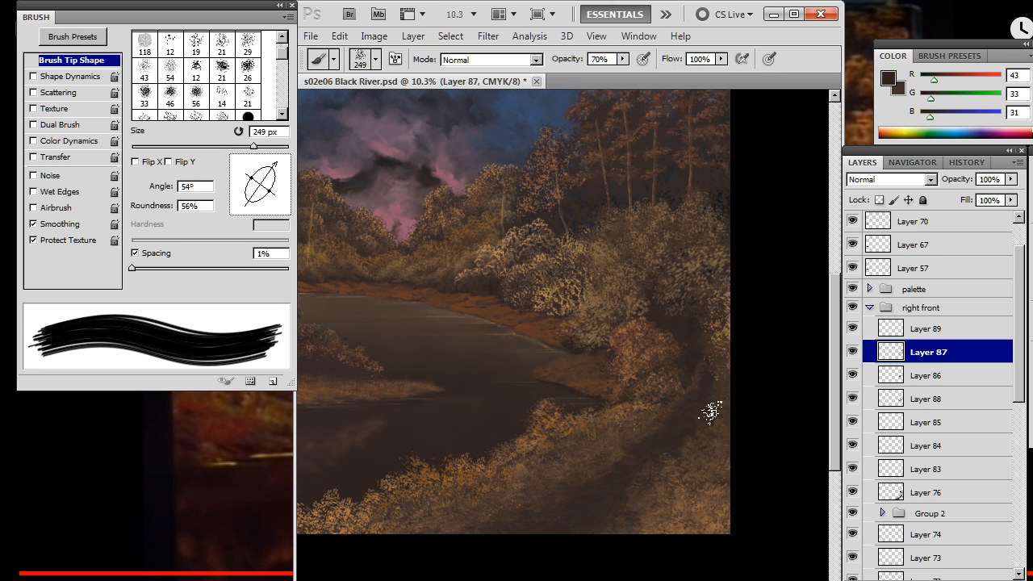
{"action": "key", "text": "e"}
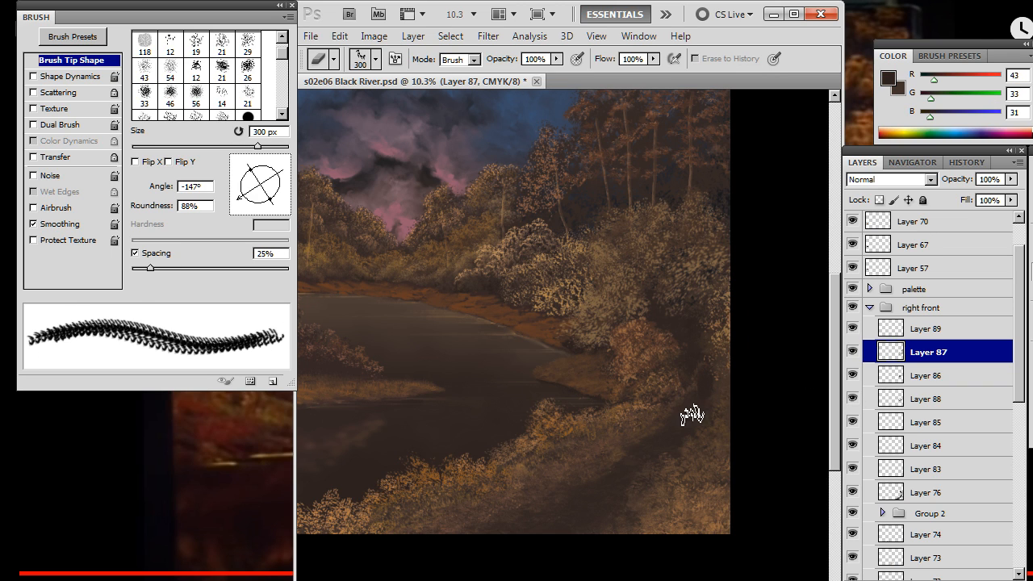
Paint dark brown (R 43, G 33, B 31) shadows around the path's bend on Layer 89, erasing the excess
{"action": "left_click", "coordinate": [851, 358]}
{"action": "key", "text": "alt+bracketright"}
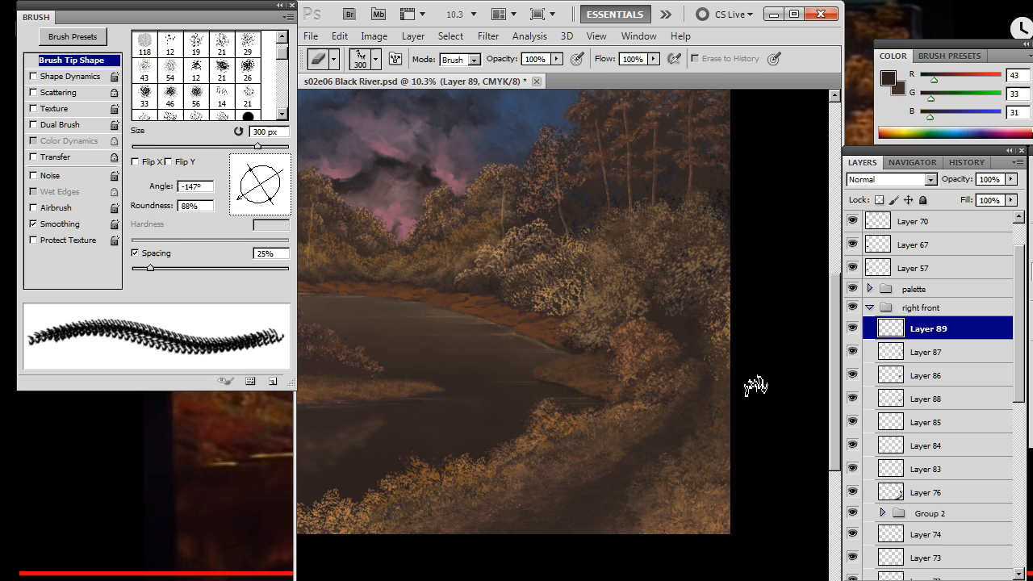
{"action": "key", "text": "b"}
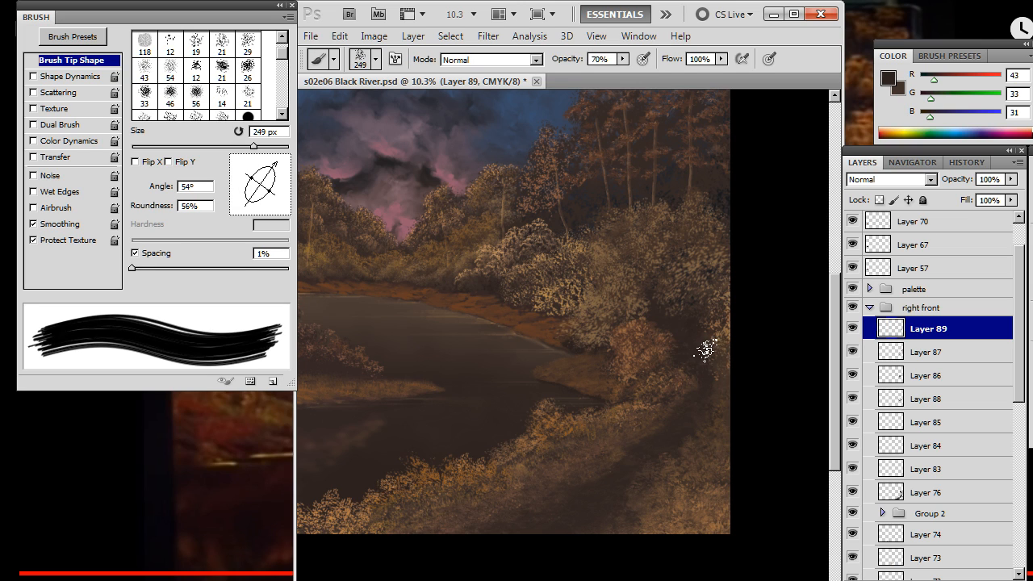
{"action": "key", "text": "e"}
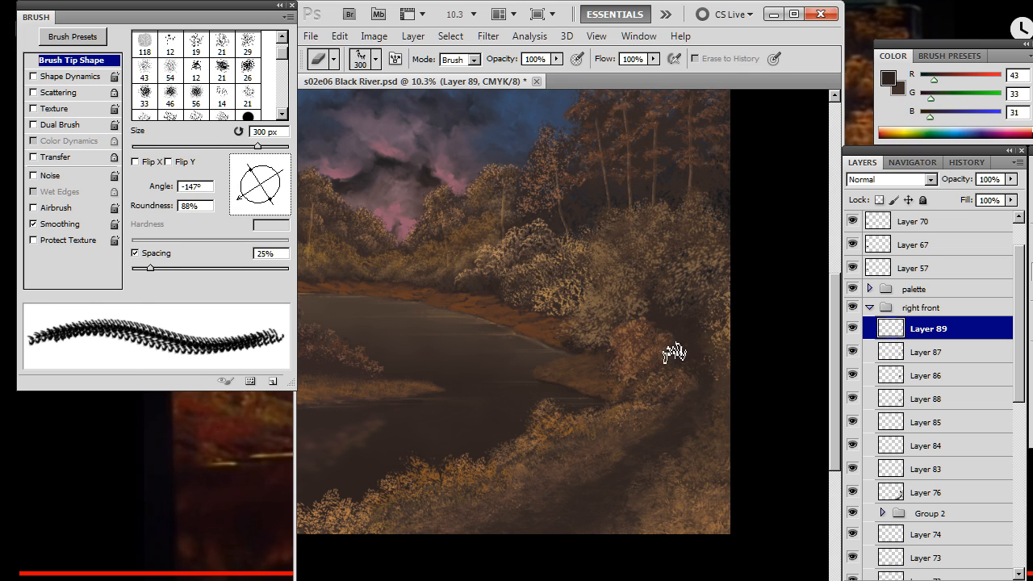
{"action": "key", "text": "b"}
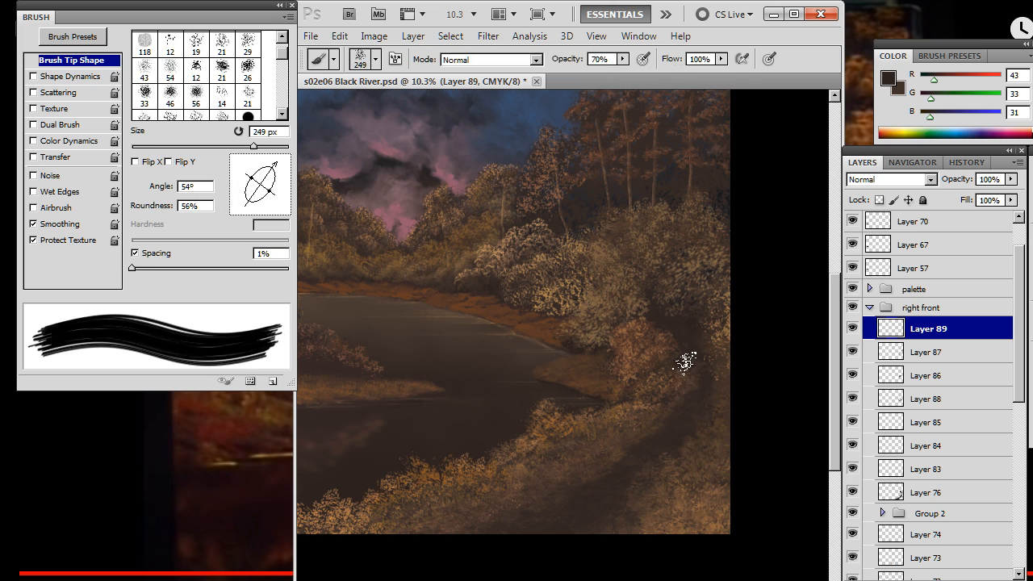
{"action": "key", "text": "e"}
{"action": "key", "text": "b"}
{"action": "mouse_move", "coordinate": [700, 385]}
{"action": "left_mouse_down"}
{"action": "mouse_move", "coordinate": [662, 410]}
{"action": "mouse_move", "coordinate": [683, 405]}
{"action": "left_mouse_up"}
{"action": "key", "text": "e"}
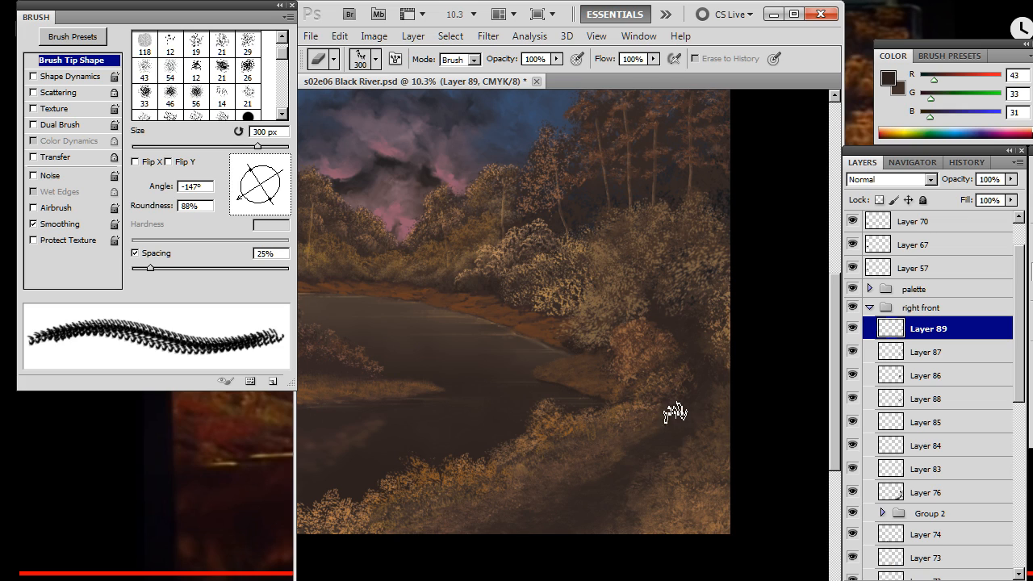
Continue the dark brown shading down the path's outer edge below the right-edge bush, blending it with the Eraser
{"action": "key", "text": "b"}
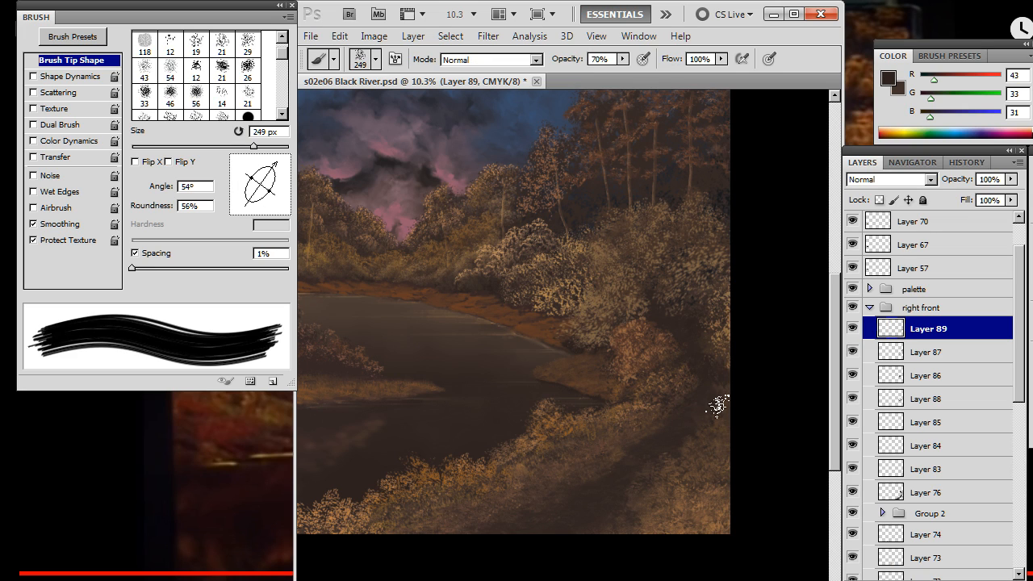
{"action": "key", "text": "e"}
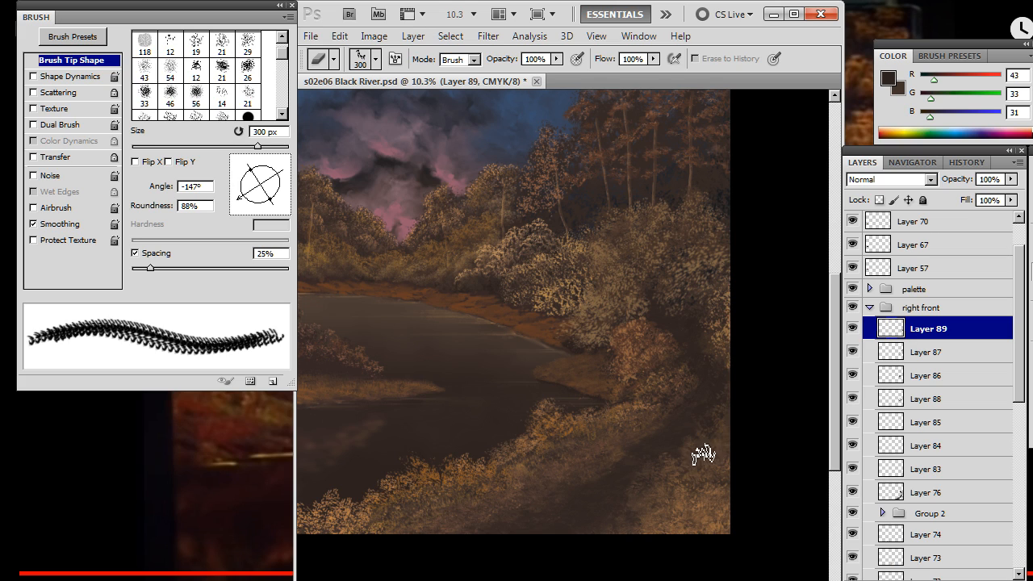
{"action": "key", "text": "b"}
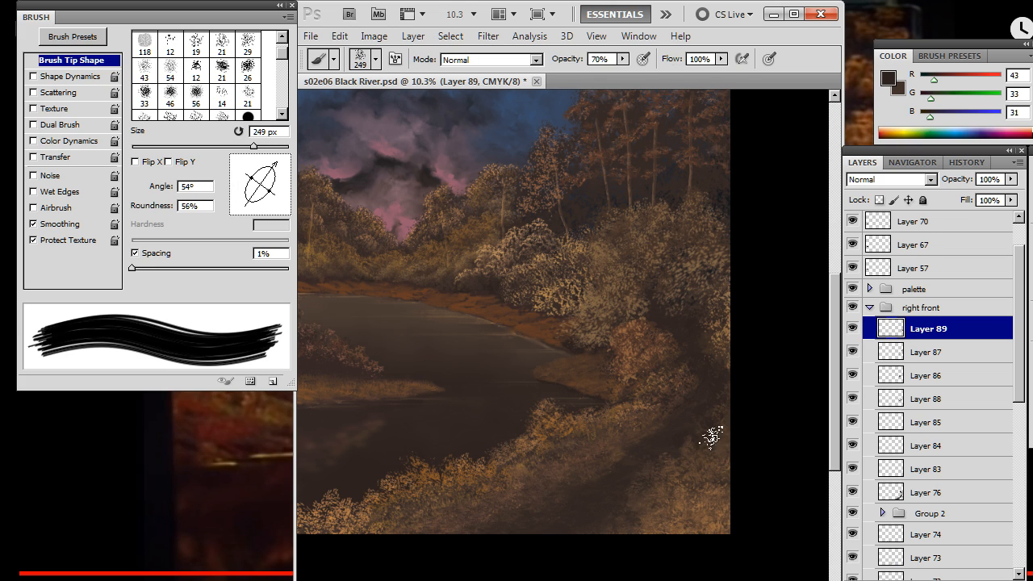
{"action": "key", "text": "e"}
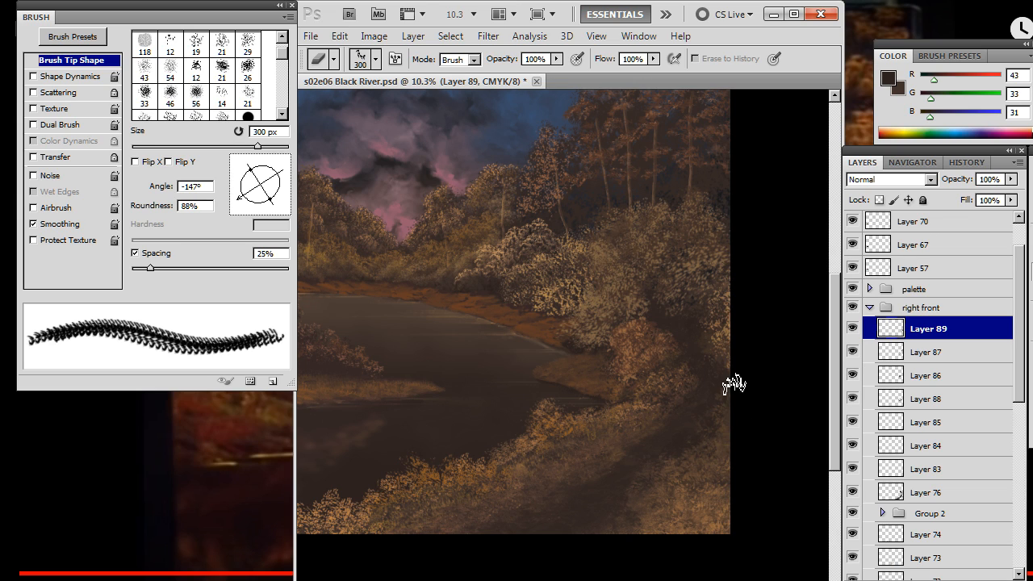
{"action": "key", "text": "b"}
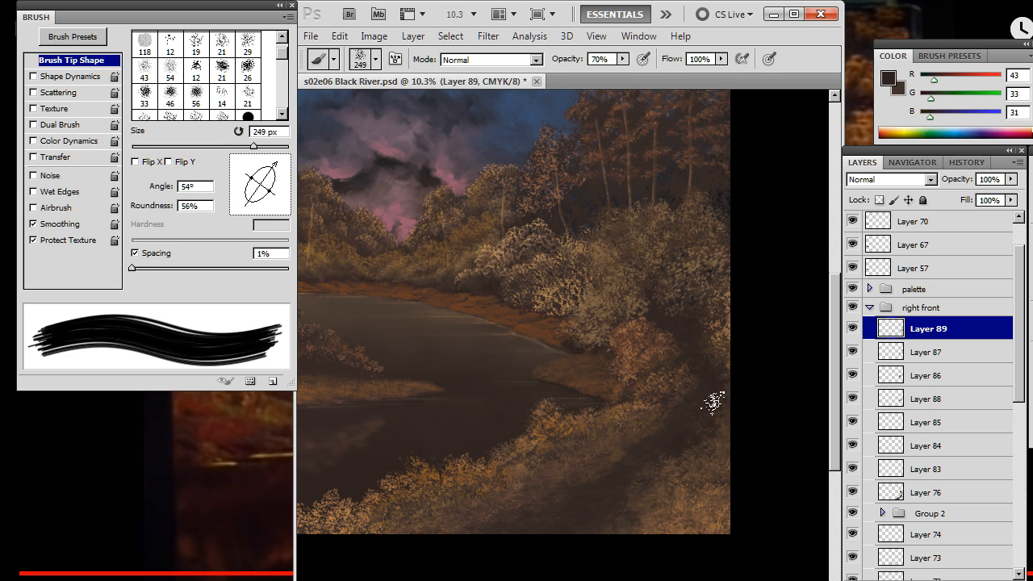
{"action": "key", "text": "e"}
{"action": "key", "text": "b"}
{"action": "key", "text": "e"}
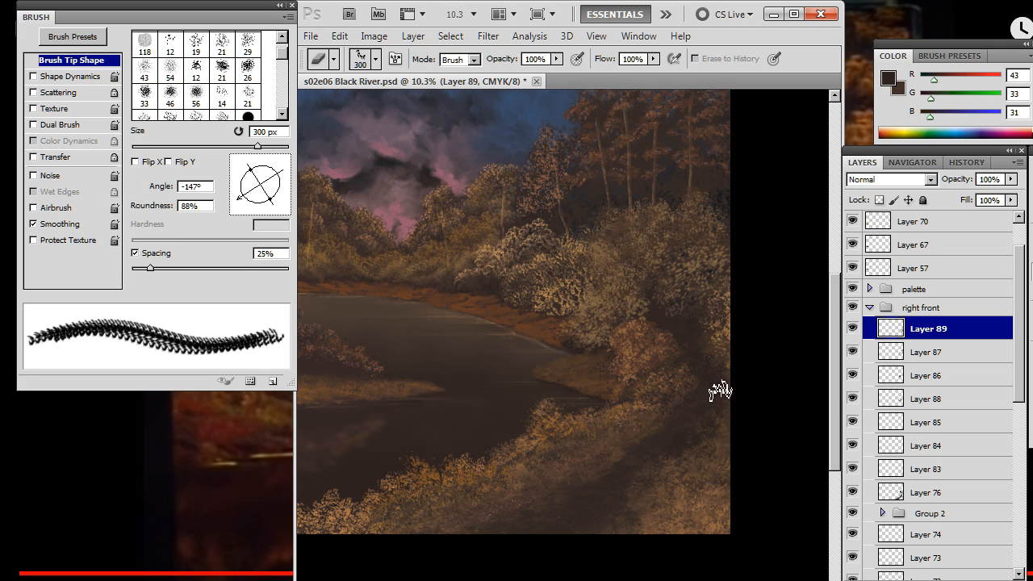
Touch up the base of the right-edge bush with alternating R 62, G 50, B 43 and R 43, G 33, B 31 strokes, erasing the excess
{"action": "key", "text": "x"}
{"action": "key", "text": "b"}
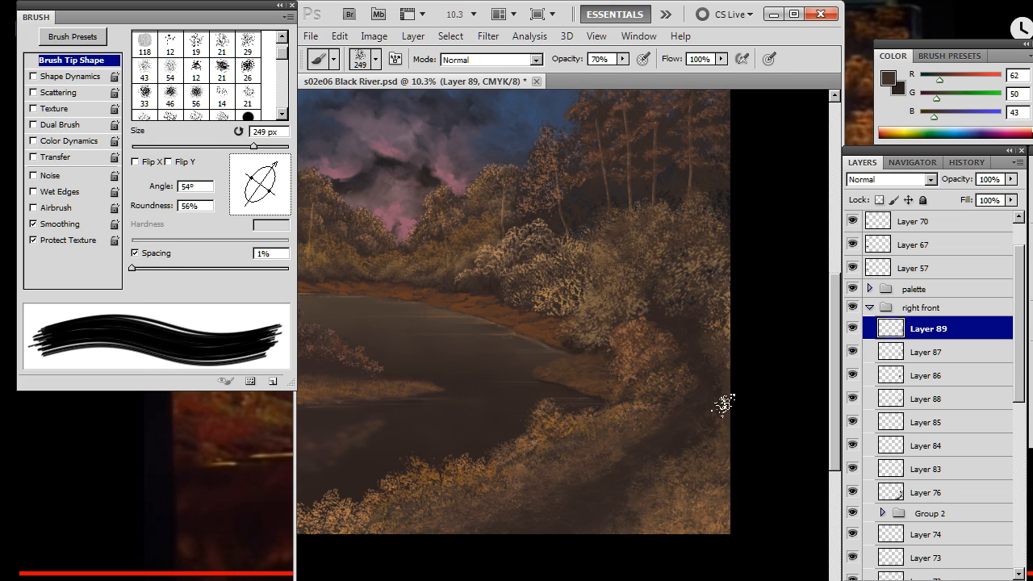
{"action": "key", "text": "e"}
{"action": "mouse_move", "coordinate": [709, 383]}
{"action": "left_mouse_down"}
{"action": "mouse_move", "coordinate": [718, 417]}
{"action": "mouse_move", "coordinate": [723, 368]}
{"action": "mouse_move", "coordinate": [711, 434]}
{"action": "left_mouse_up"}
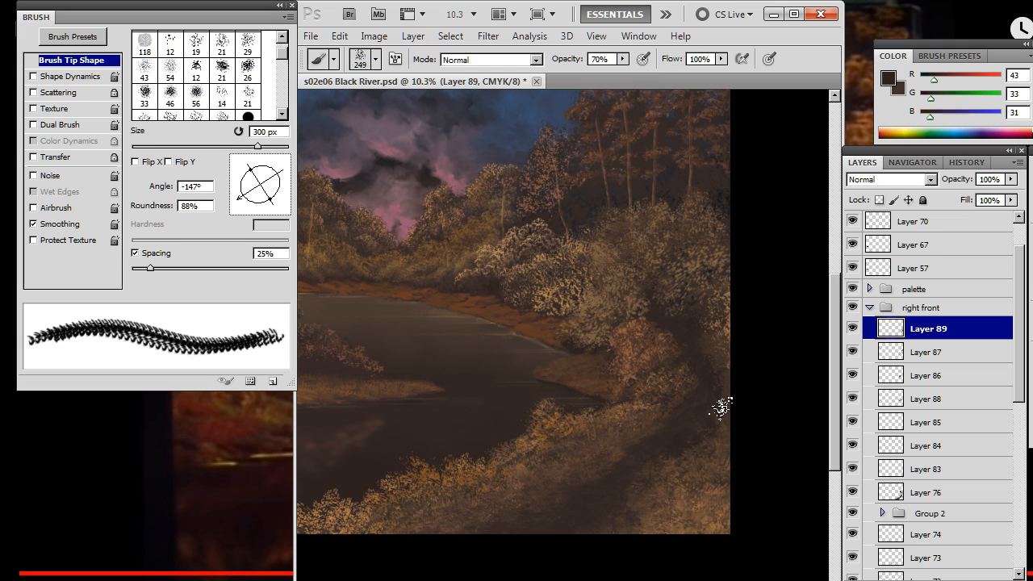
{"action": "key", "text": "b"}
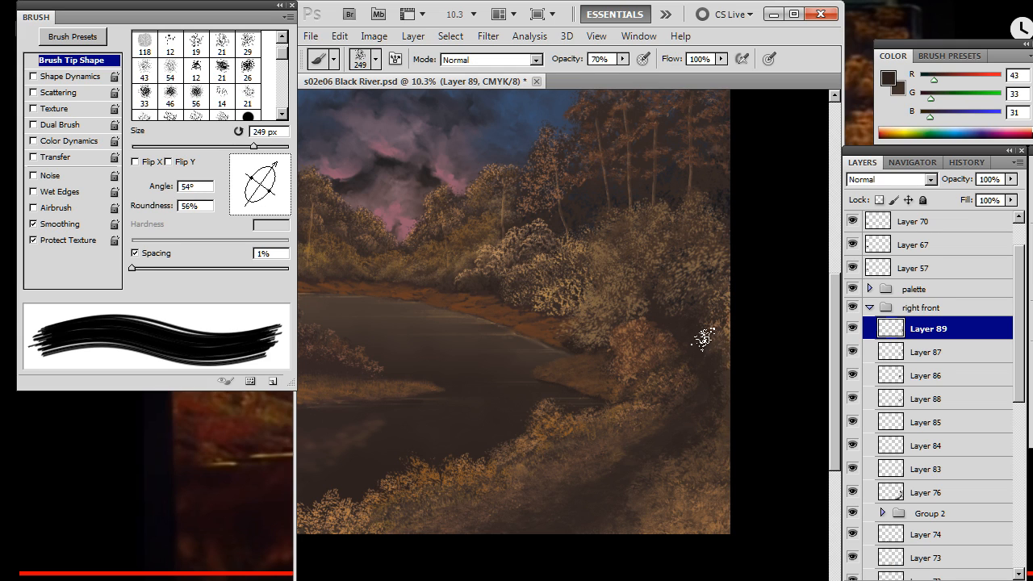
{"action": "key", "text": "e"}
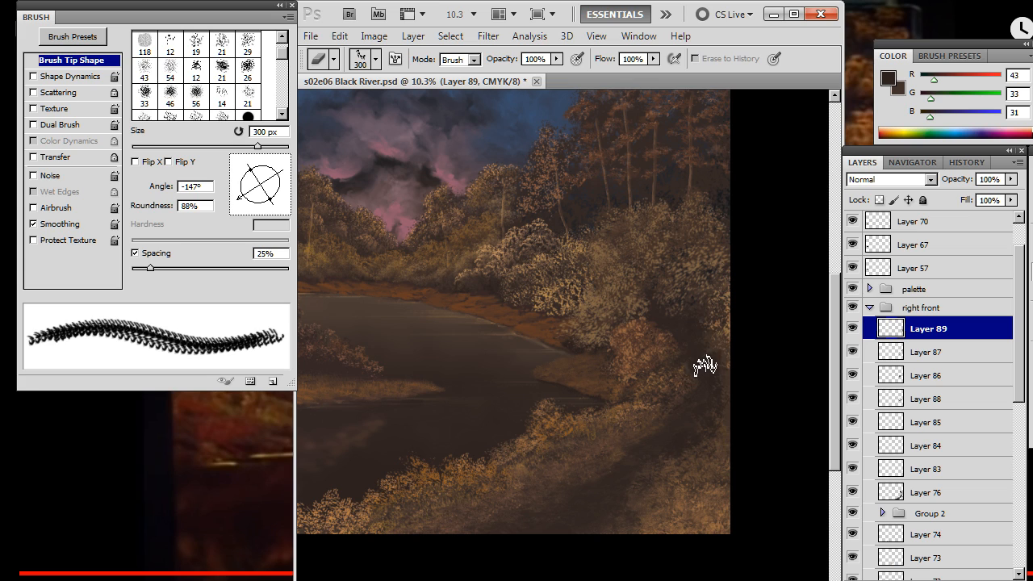
{"action": "key", "text": "b"}
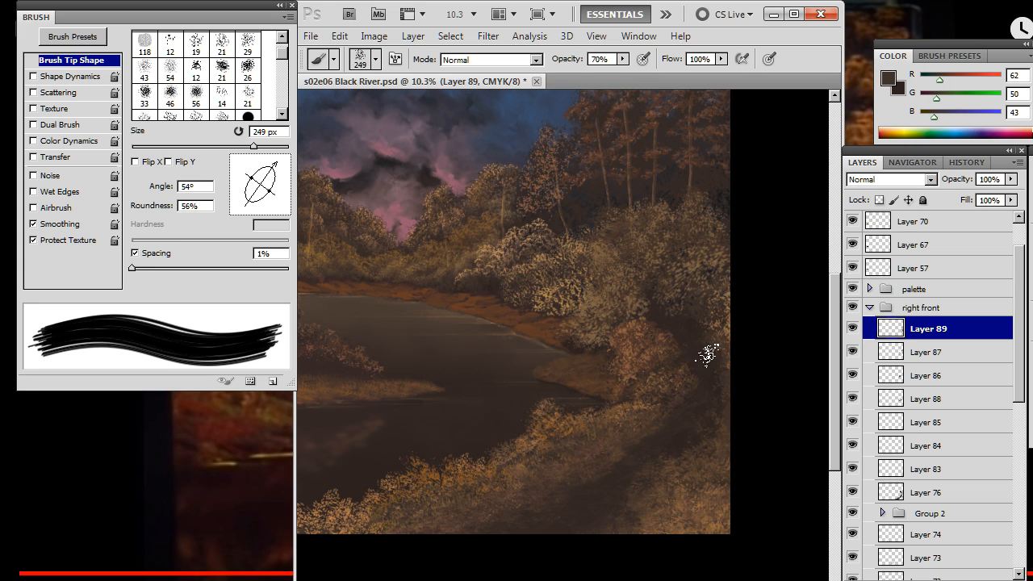
Paint muted brown (R 111, G 89, B 66) leaves on the right-edge bush beside the path, fading them with the Eraser
{"action": "left_click", "coordinate": [707, 255], "text": "alt"}
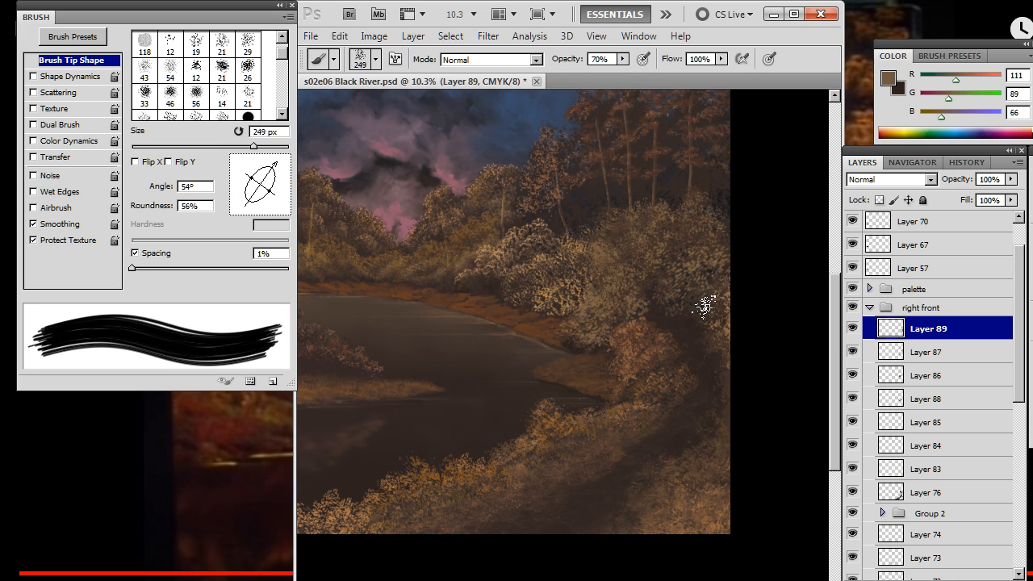
{"action": "key", "text": "e"}
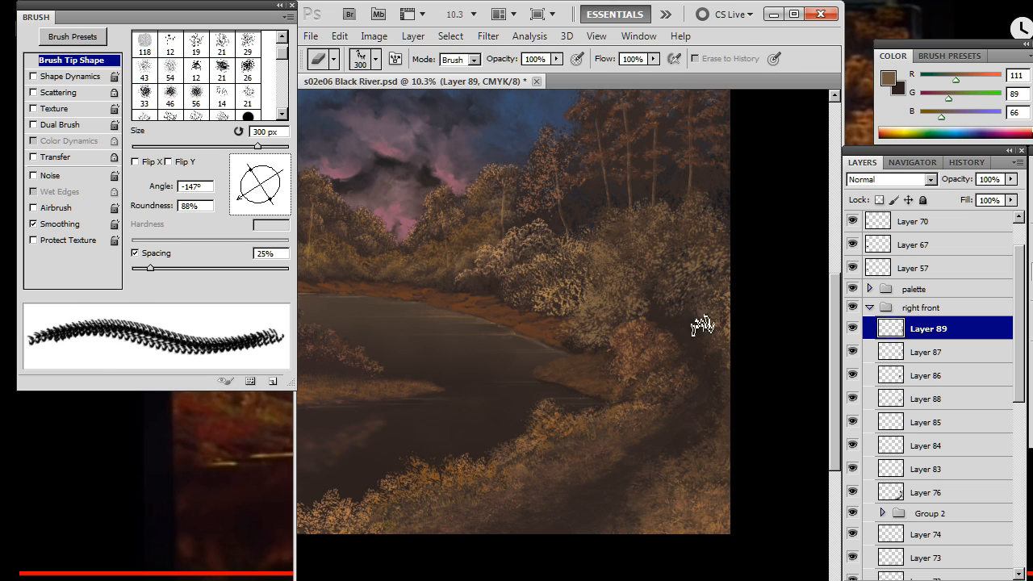
{"action": "key", "text": "b"}
{"action": "key", "text": "e"}
{"action": "key", "text": "b"}
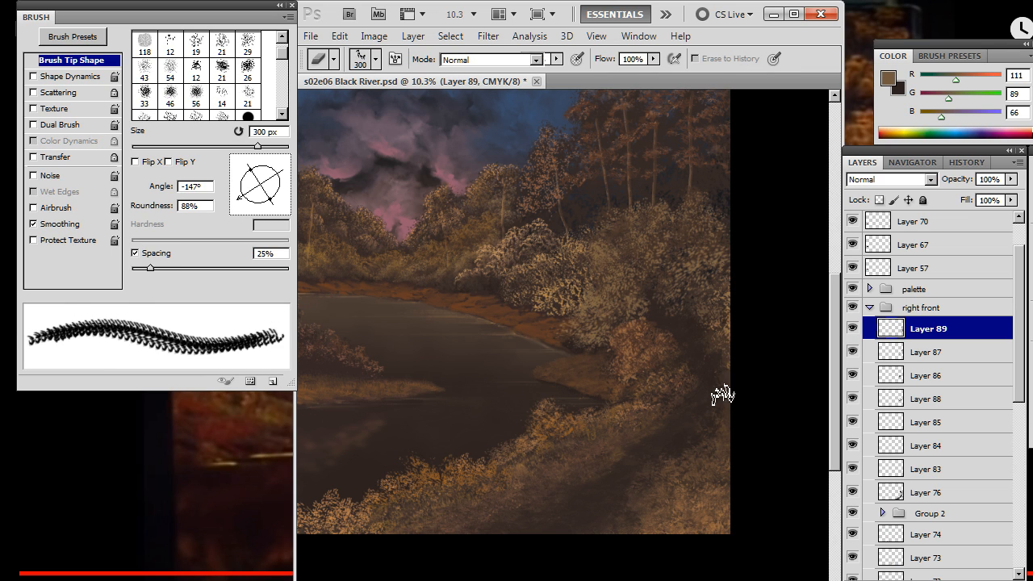
{"action": "key", "text": "e"}
{"action": "key", "text": "b"}
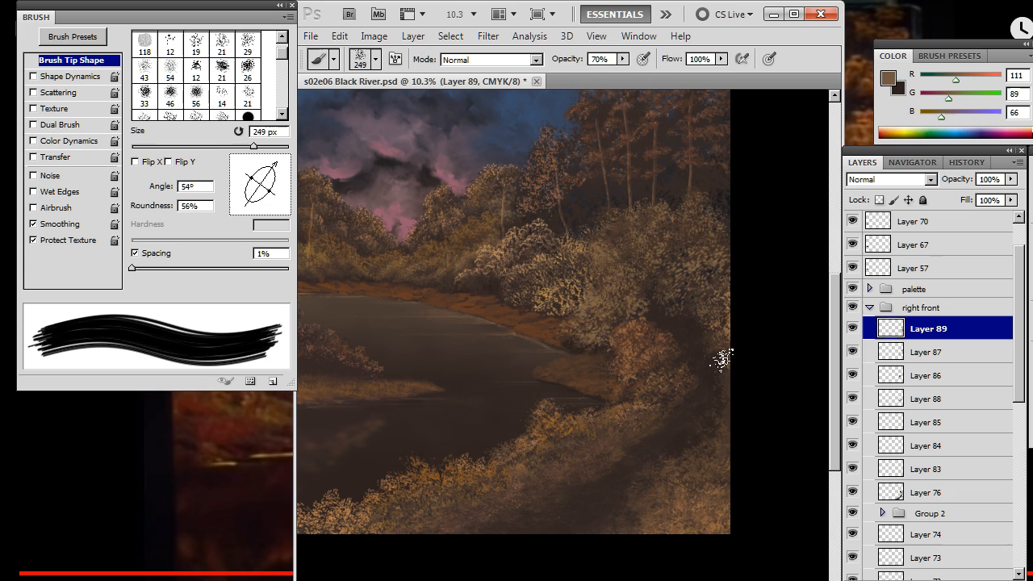
{"action": "key", "text": "e"}
{"action": "key", "text": "b"}
{"action": "key", "text": "e"}
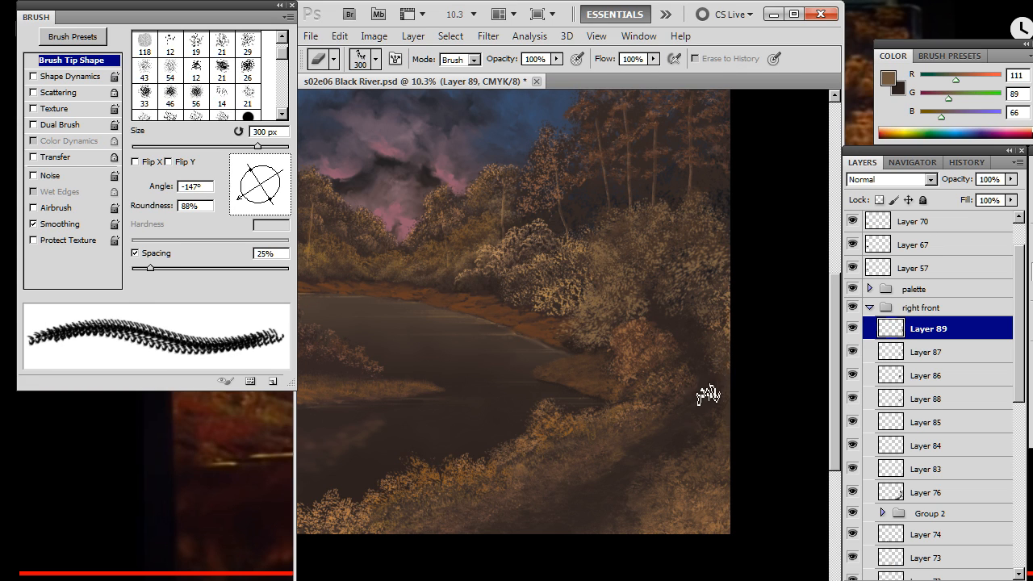
Deepen the shadows around the path's bend with dark brown (R 43, G 33, B 31), erasing the excess and checking them with Layer 87 hidden
{"action": "key", "text": "b"}
{"action": "key", "text": "x"}
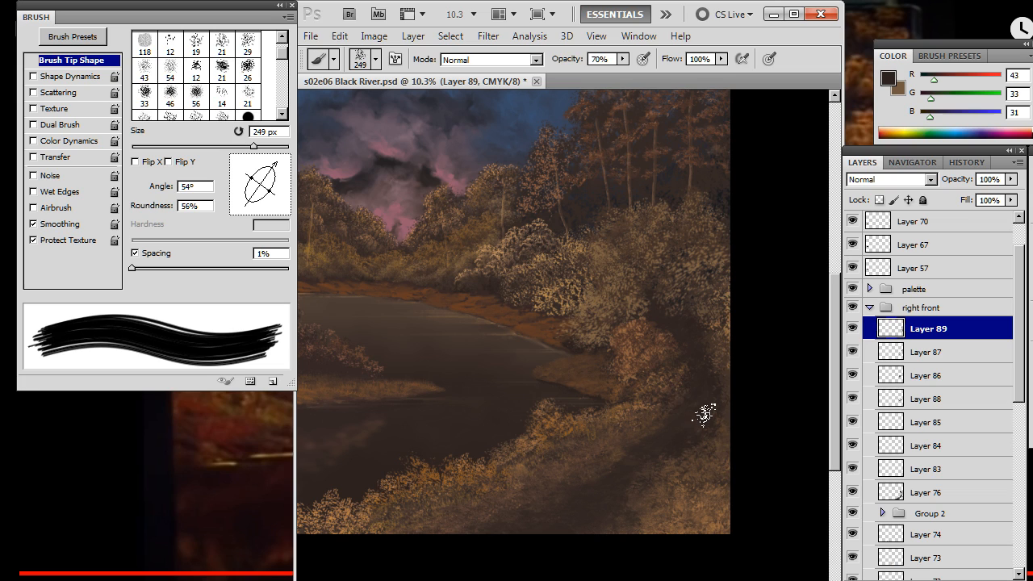
{"action": "key", "text": "e"}
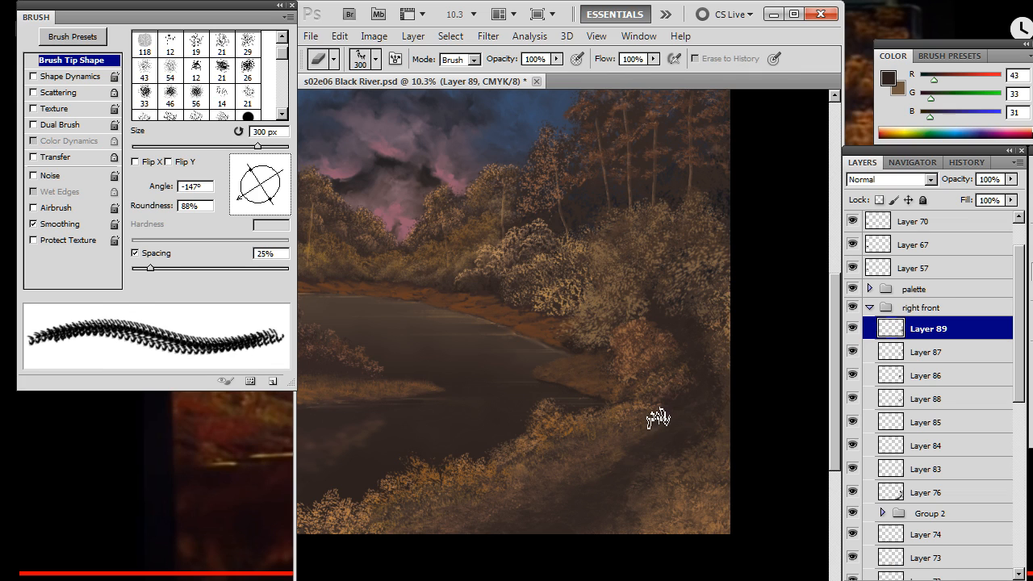
{"action": "key", "text": "b"}
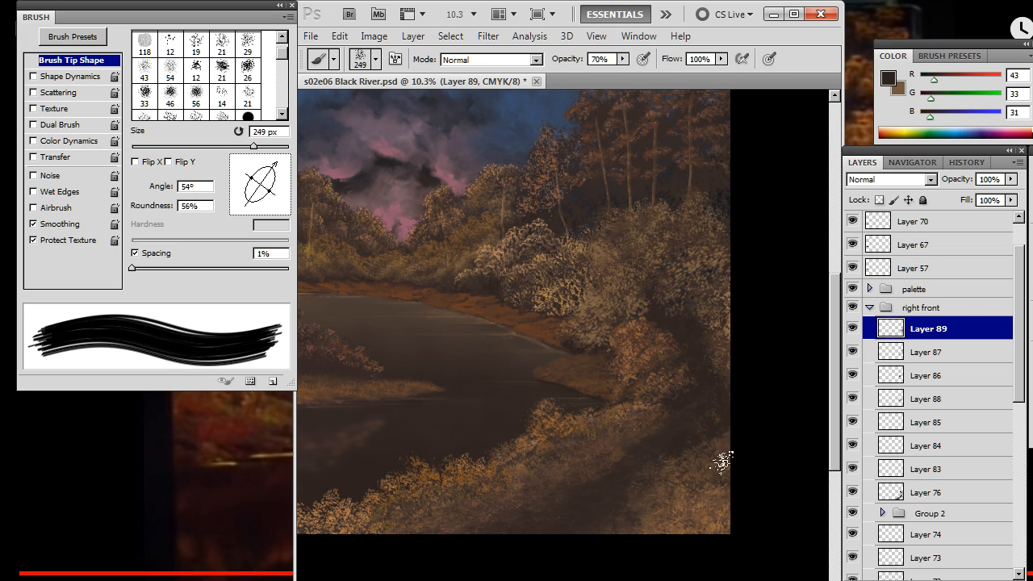
{"action": "key", "text": "e"}
{"action": "key", "text": "b"}
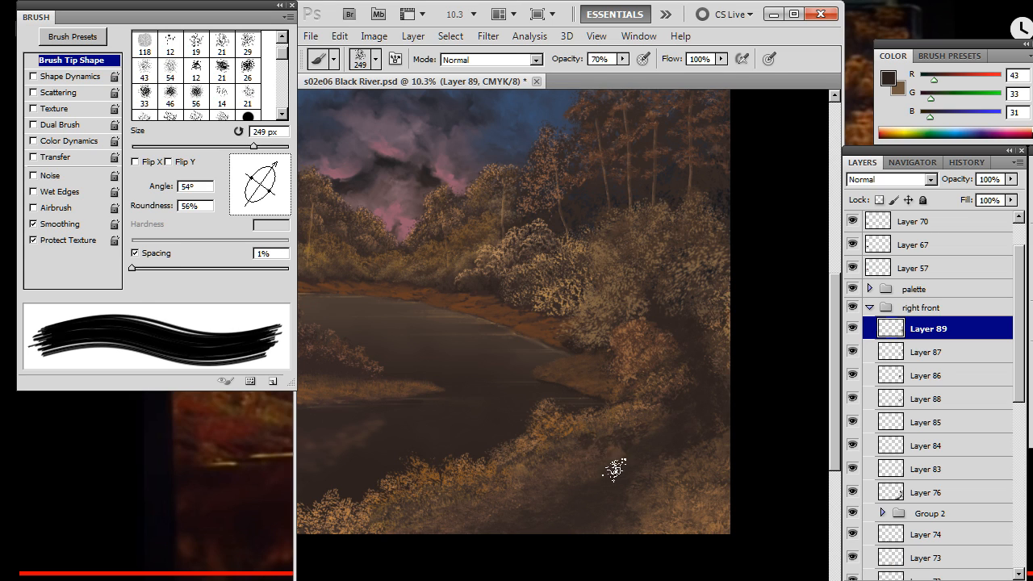
{"action": "key", "text": "e"}
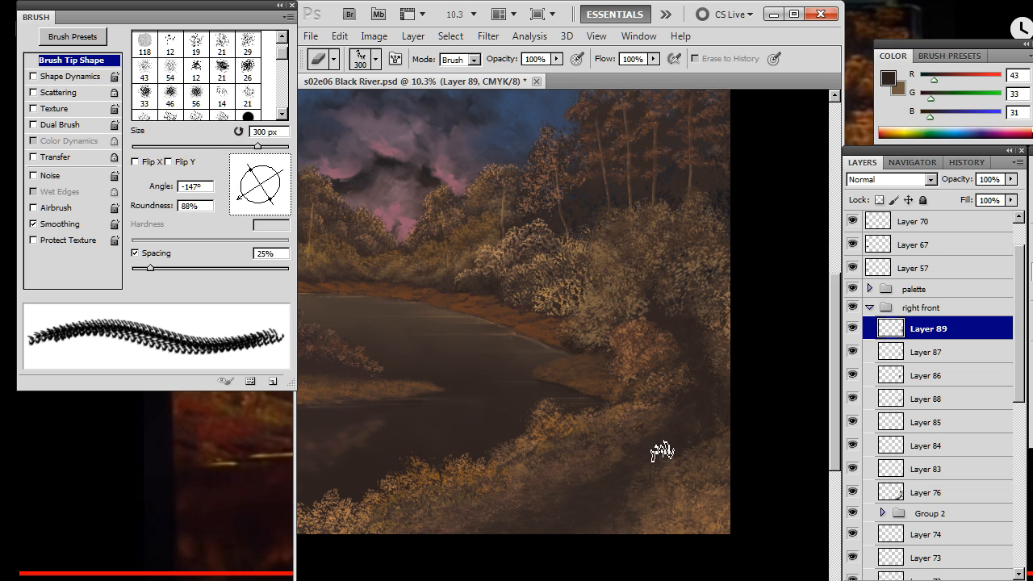
{"action": "left_click", "coordinate": [852, 352]}
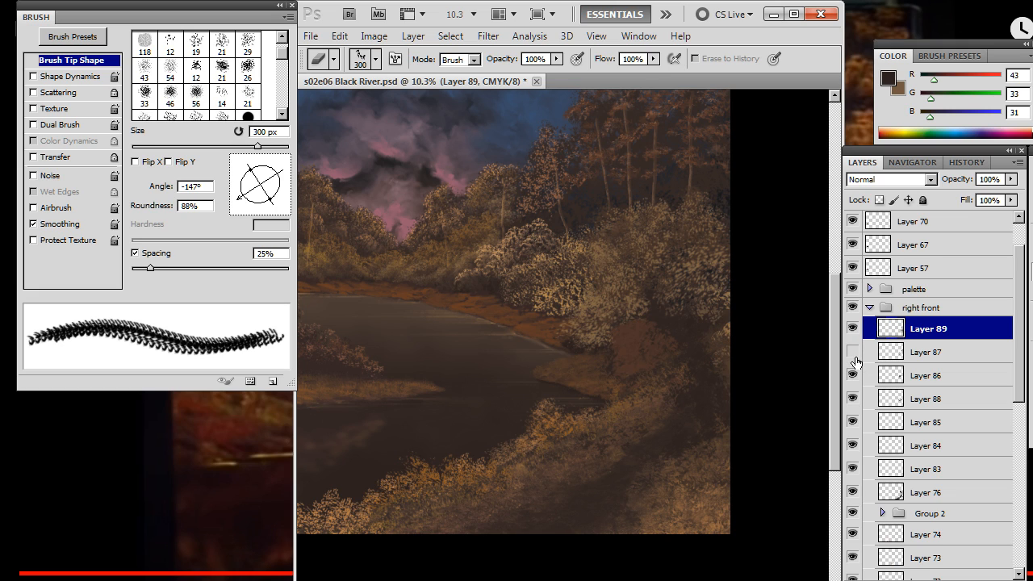
{"action": "left_click", "coordinate": [852, 353]}
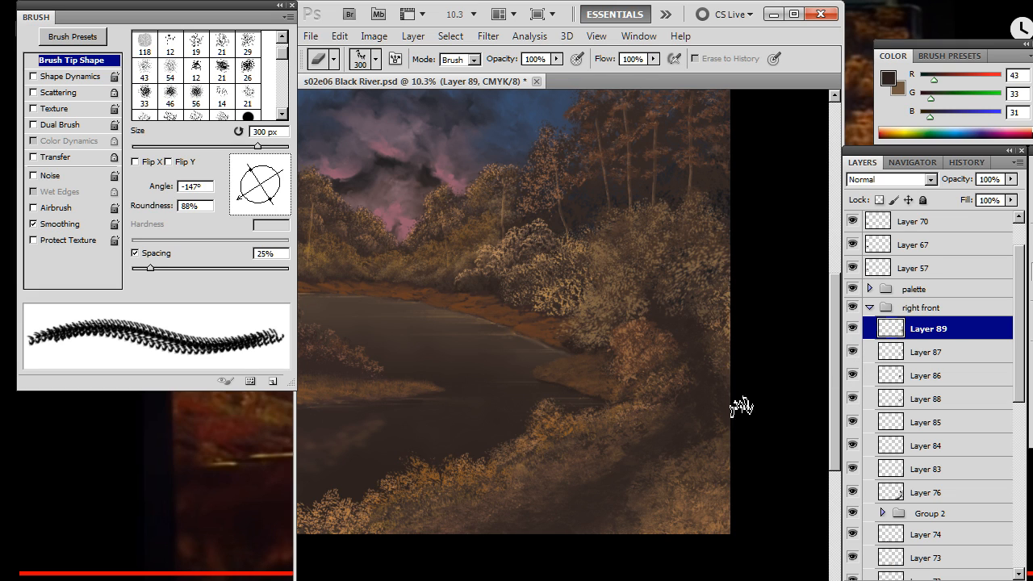
Paint sampled light brown (R 142, G 102, B 69) leaves along the path's inner edge with the brush angled at 32°, blending them with the Eraser
{"action": "key", "text": "b"}
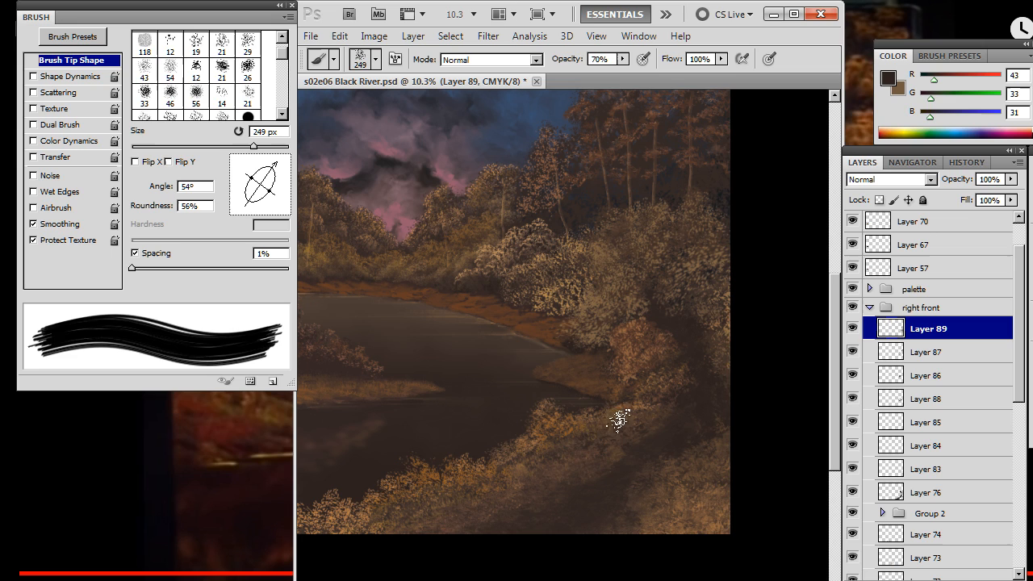
{"action": "left_click", "coordinate": [641, 408], "text": "alt"}
{"action": "left_click", "coordinate": [643, 401], "text": "alt"}
{"action": "left_click_drag", "start_coordinate": [644, 401], "coordinate": [637, 397]}
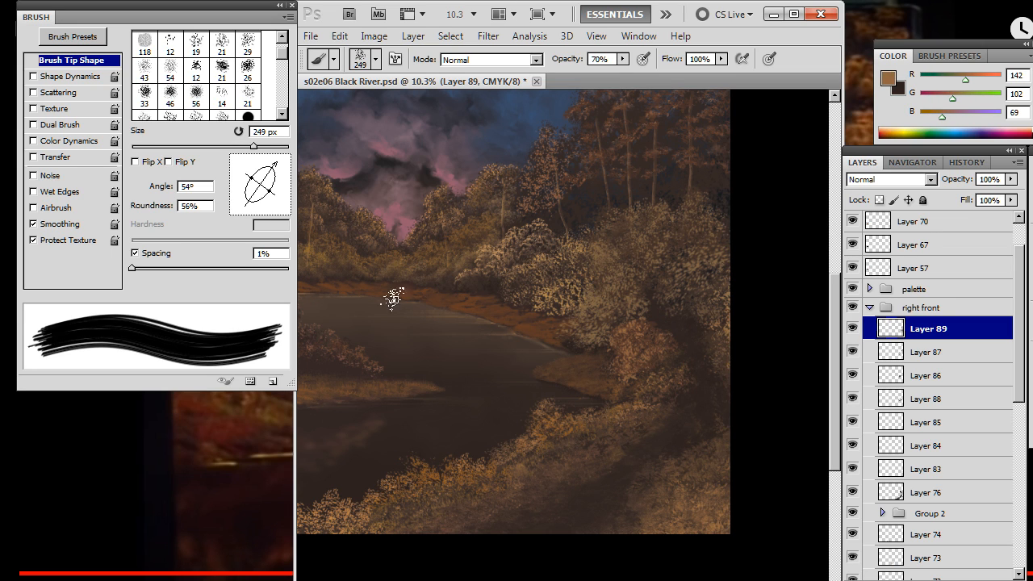
{"action": "left_click_drag", "start_coordinate": [263, 199], "coordinate": [281, 172]}
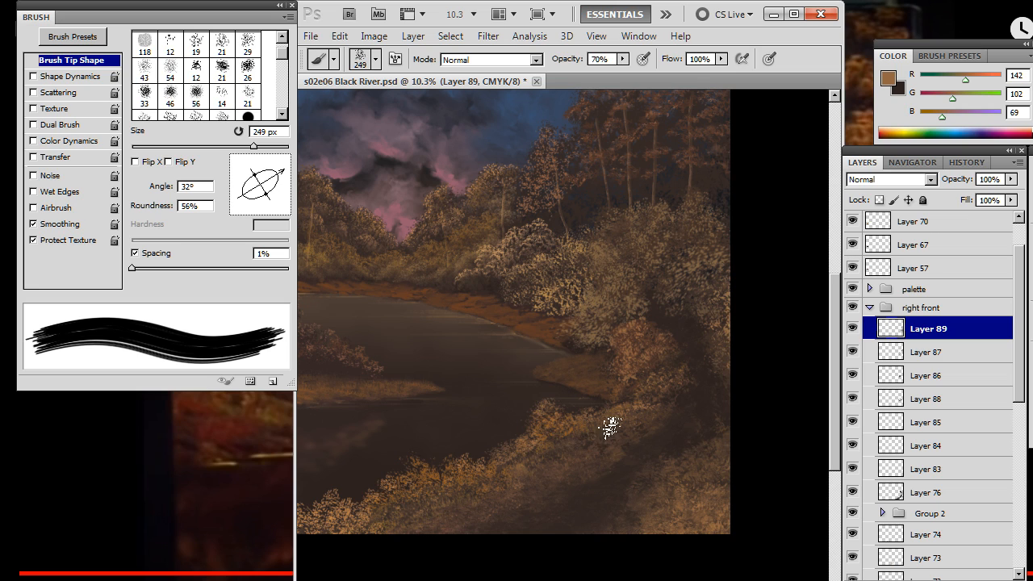
{"action": "key", "text": "e"}
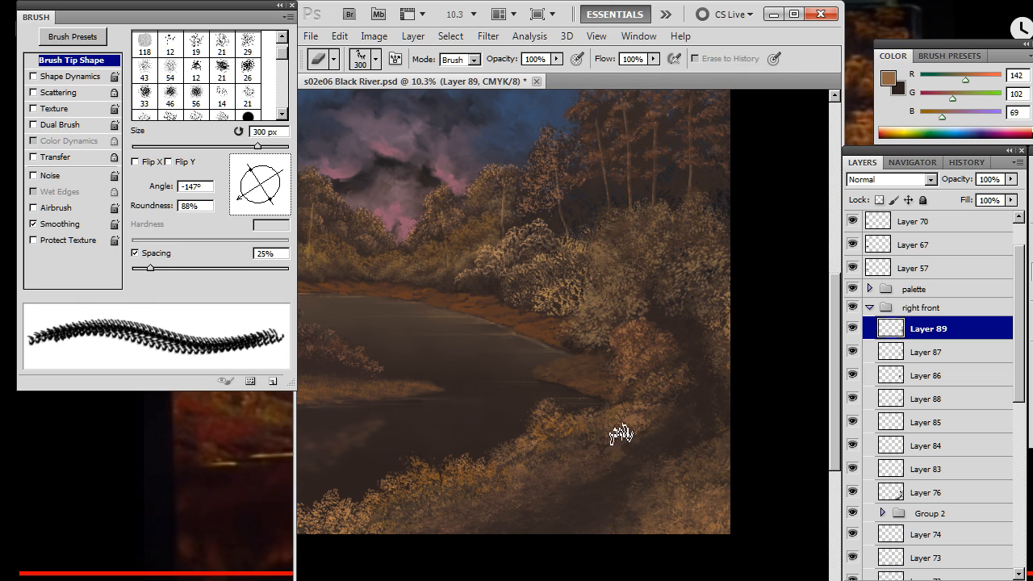
{"action": "key", "text": "b"}
{"action": "key", "text": "e"}
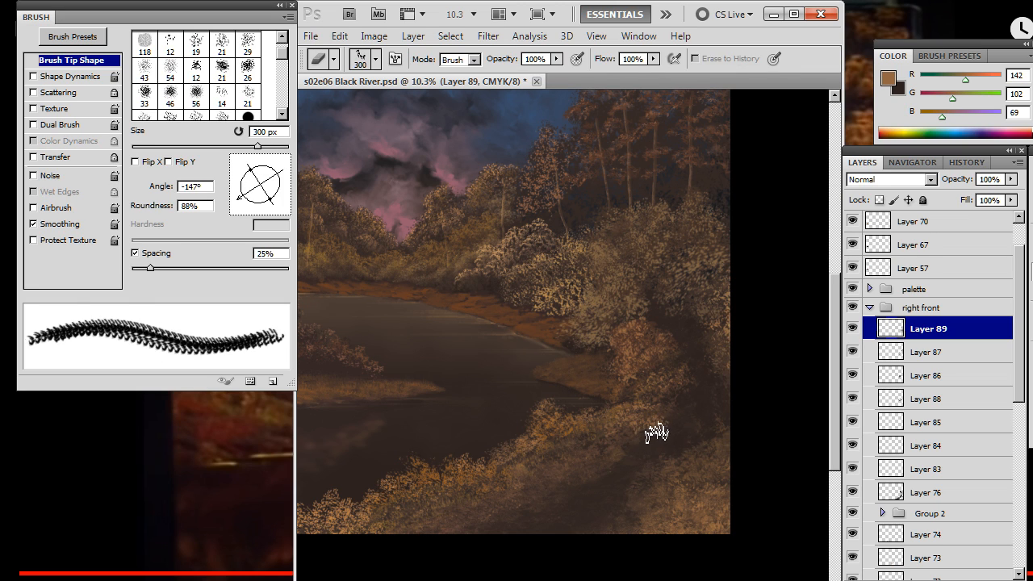
{"action": "key", "text": "b"}
{"action": "key", "text": "e"}
{"action": "key", "text": "b"}
{"action": "key", "text": "e"}
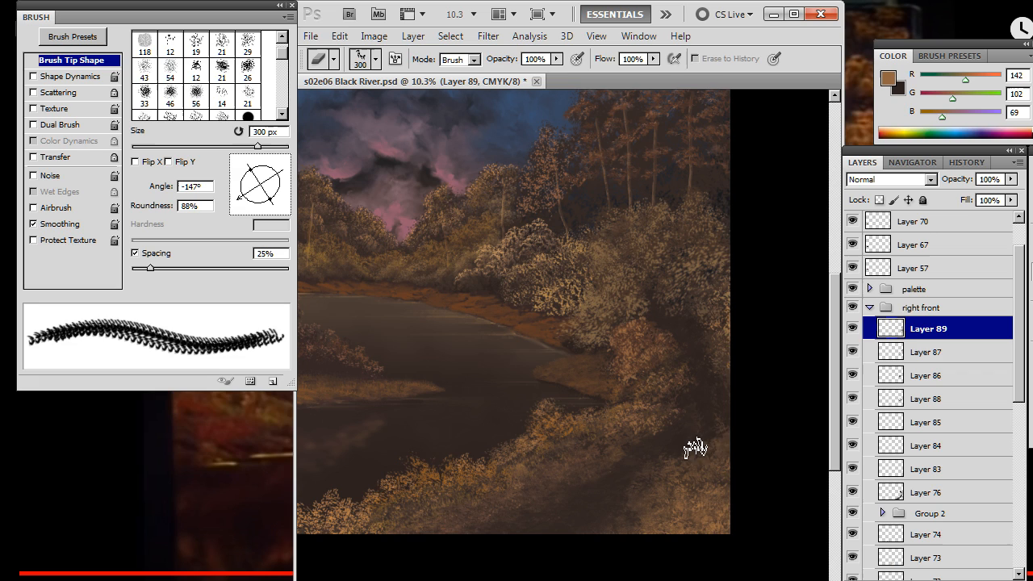
Paint a light brown bush at the canvas's right edge below the path's bend with a 300 px brush, erasing the excess
{"action": "key", "text": "b"}
{"action": "key", "text": "bracketright"}
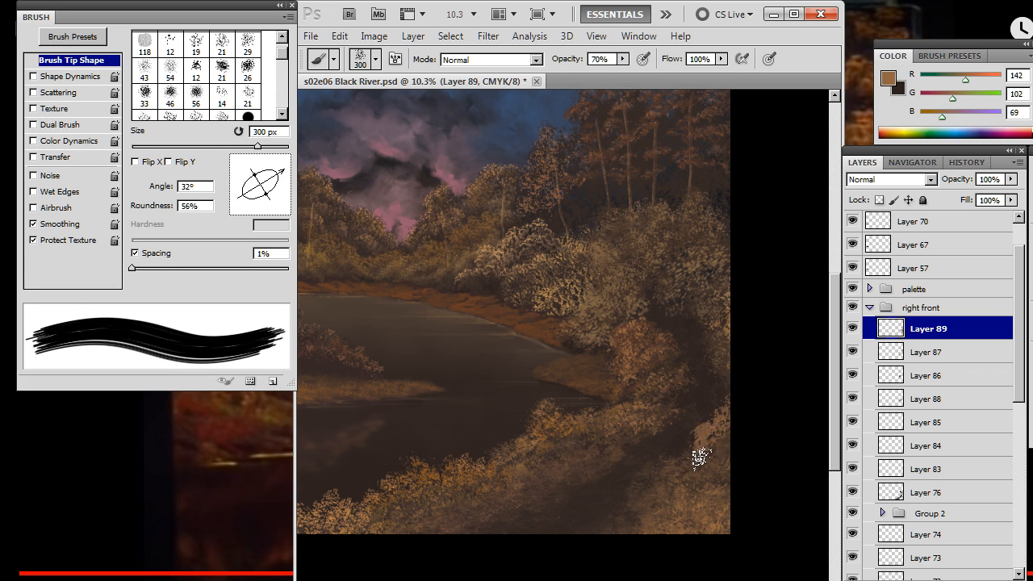
{"action": "key", "text": "e"}
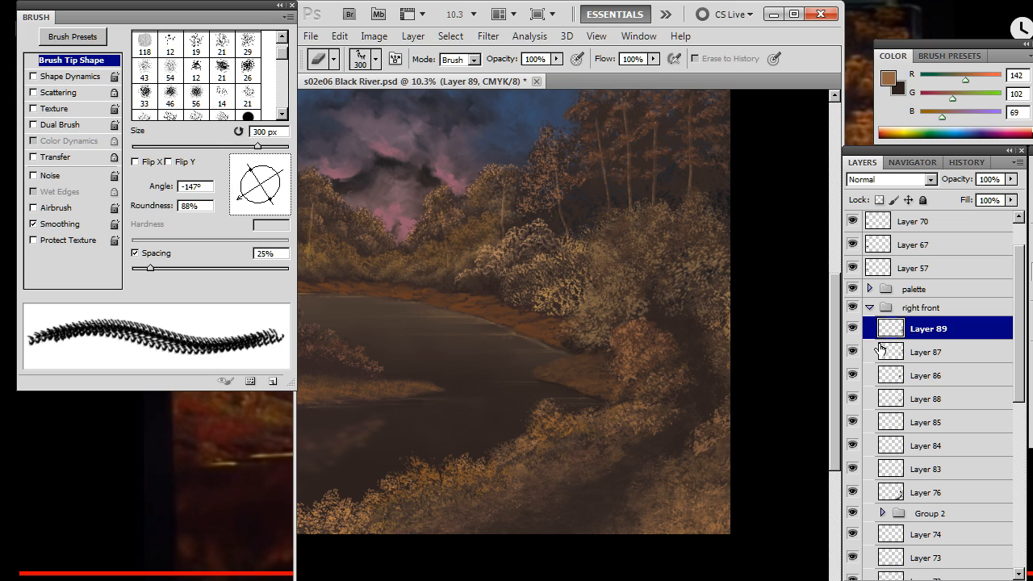
{"action": "key", "text": "b"}
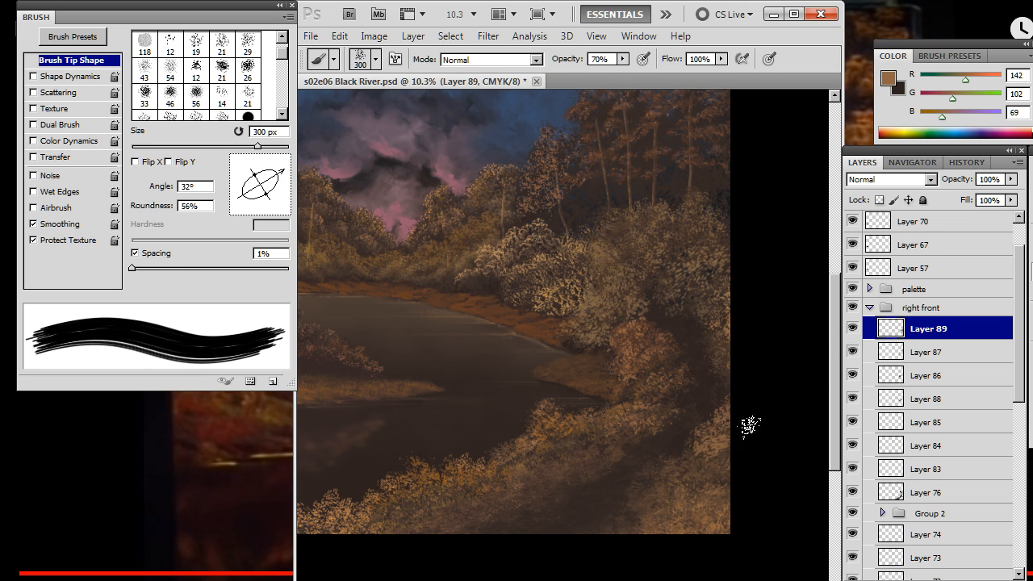
{"action": "key", "text": "e"}
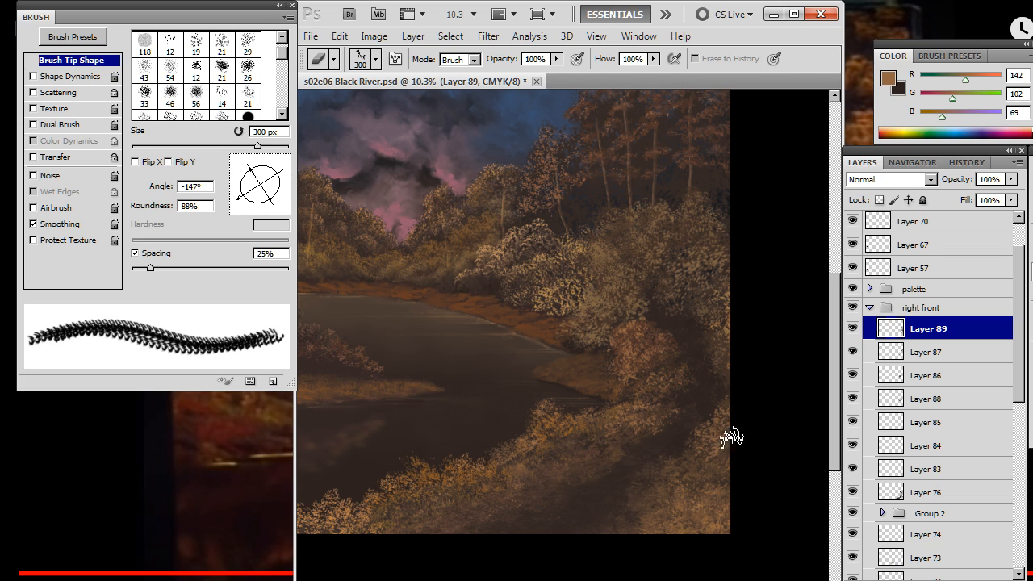
Soften the base of the light brown bush and the grass along the path with the Smudge tool and Eraser
{"action": "key", "text": "r"}
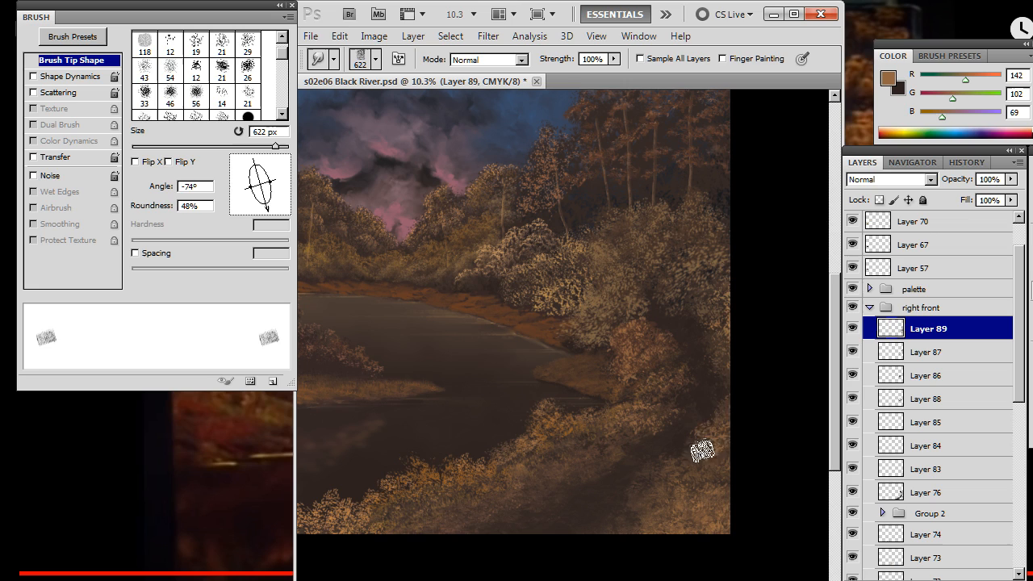
{"action": "key", "text": "e"}
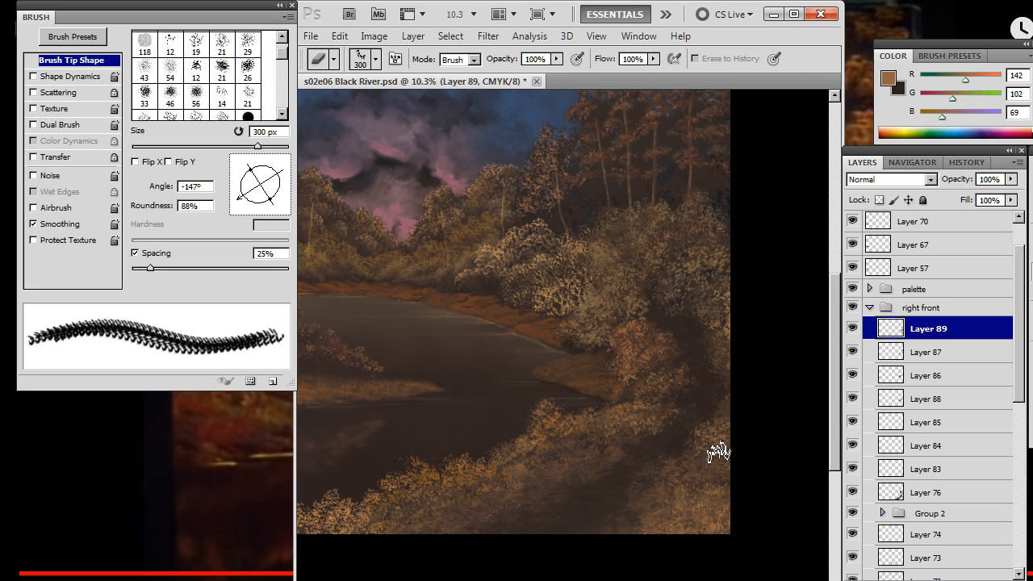
{"action": "key", "text": "r"}
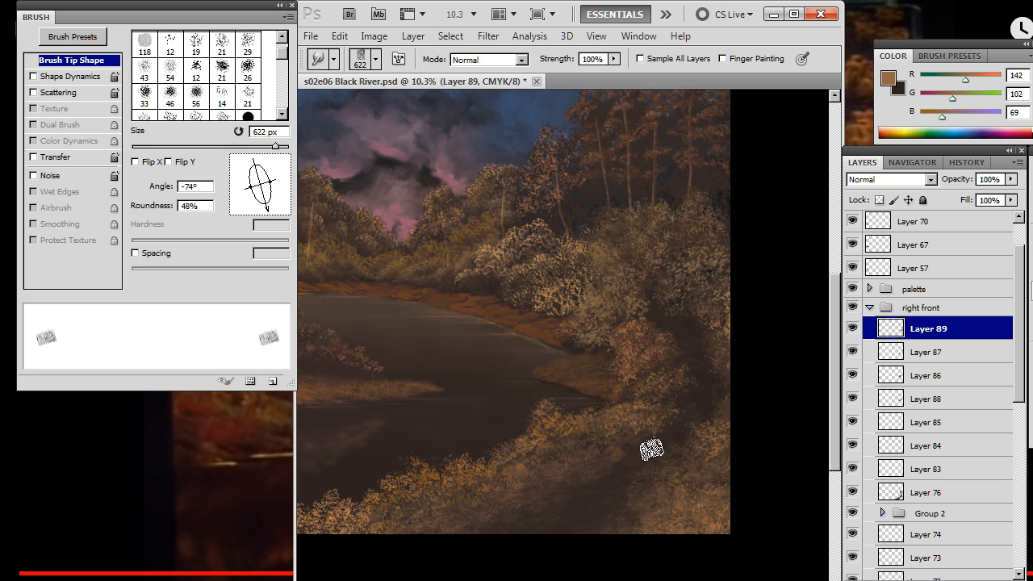
{"action": "key", "text": "e"}
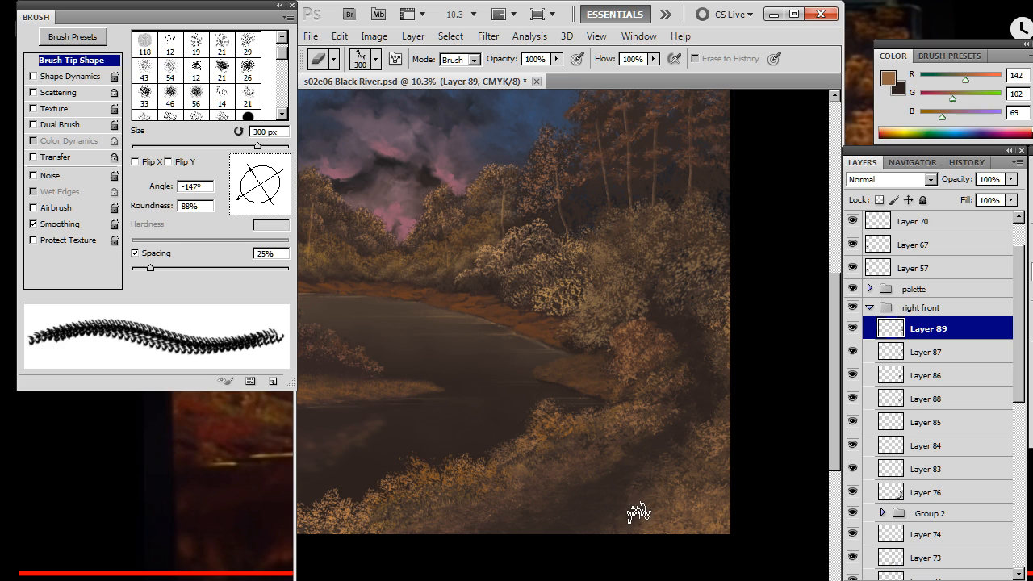
Shade the path's outer edge near the canvas's lower border with dark brown (R 43, G 33, B 31), erasing the excess
{"action": "key", "text": "x"}
{"action": "key", "text": "b"}
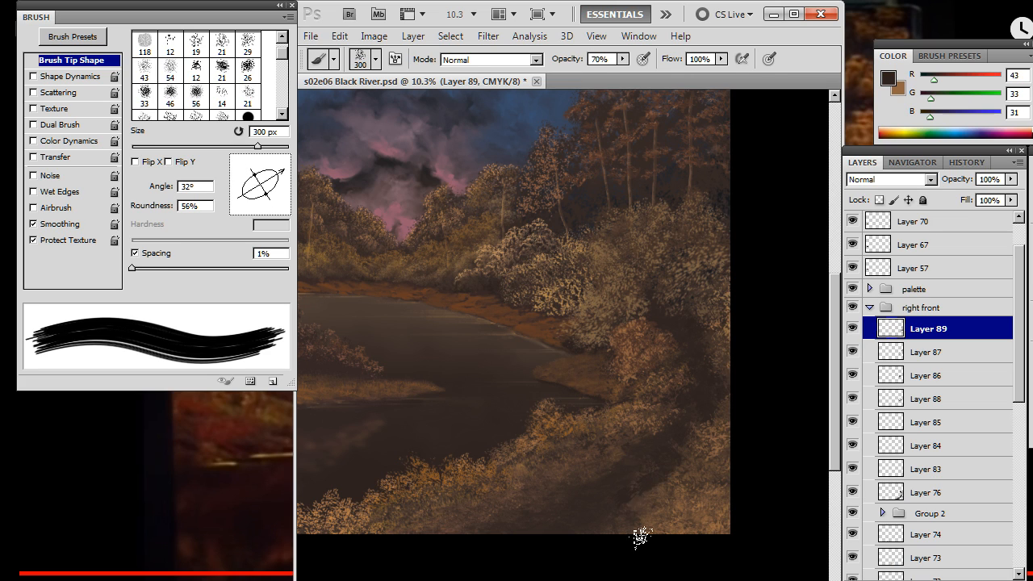
{"action": "key", "text": "e"}
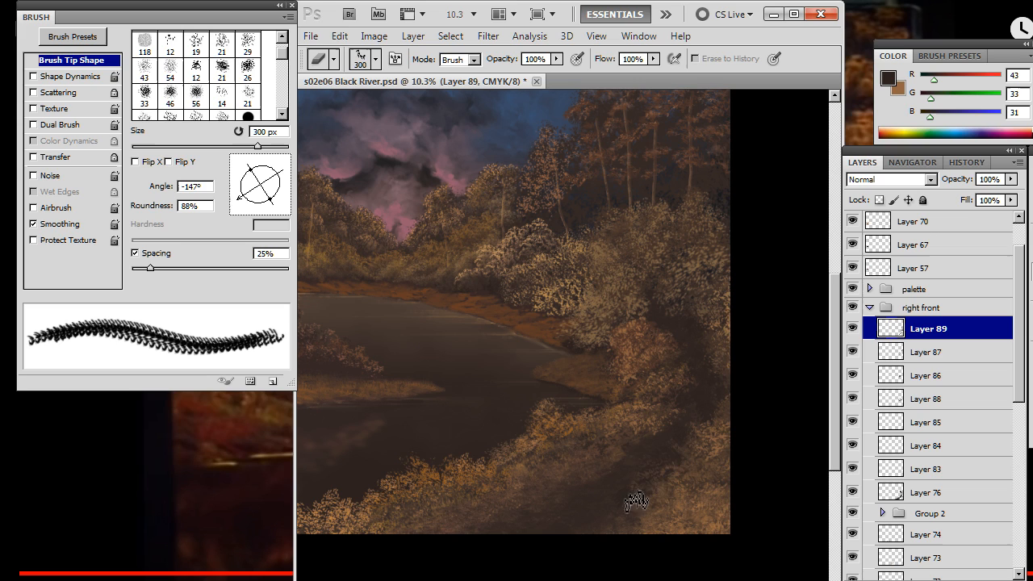
{"action": "key", "text": "b"}
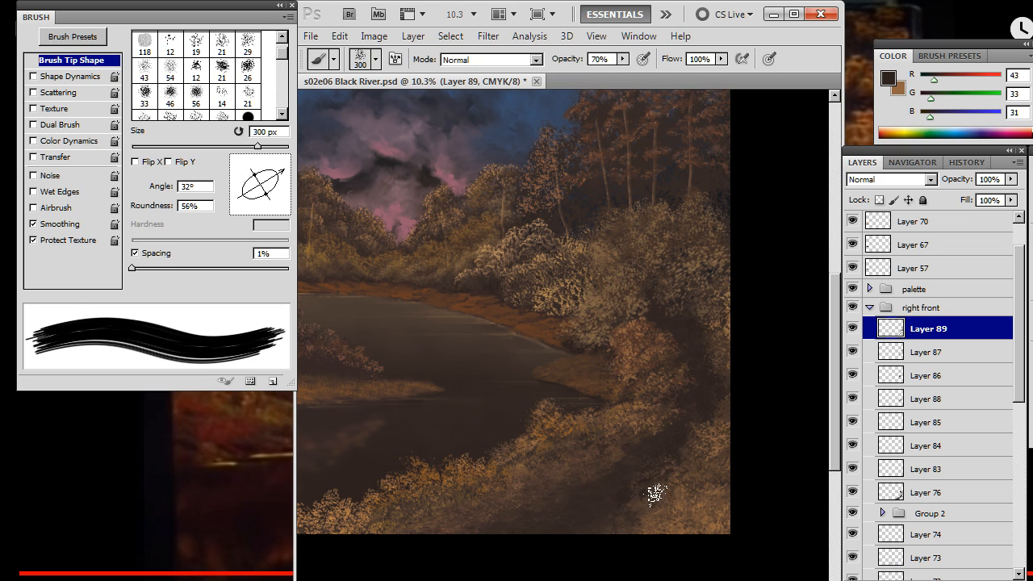
{"action": "key", "text": "e"}
Extend the bushes along the path's outer edge with R 142, G 102, B 69 leaves up to the canvas's right border, fading them with the Eraser
{"action": "key", "text": "b"}
{"action": "key", "text": "x"}
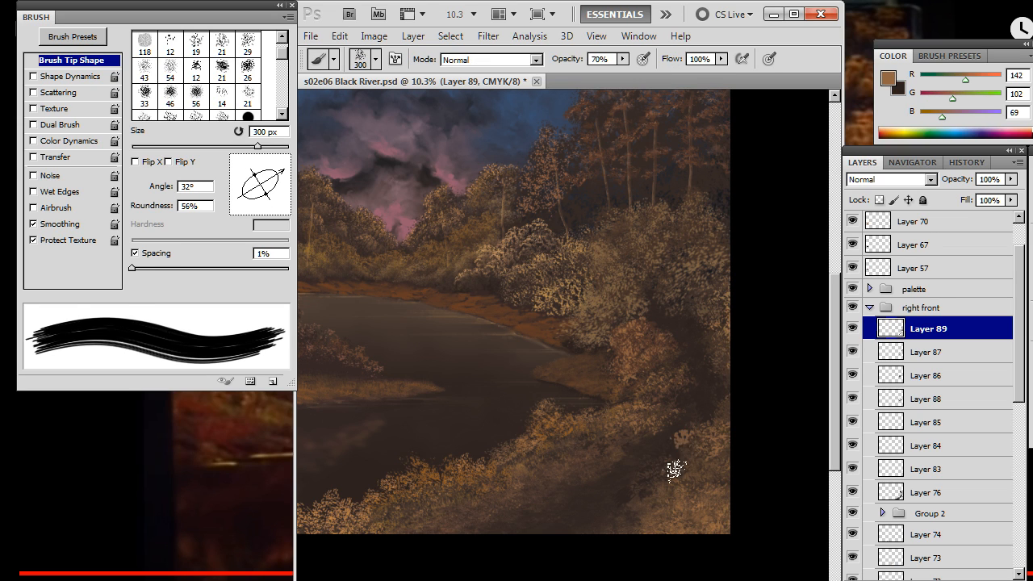
{"action": "key", "text": "e"}
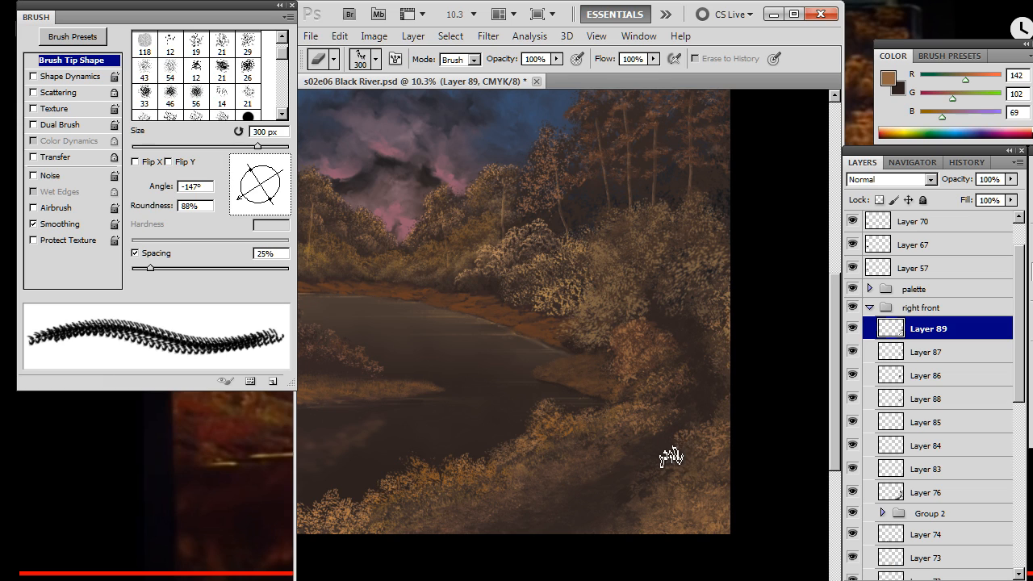
{"action": "key", "text": "b"}
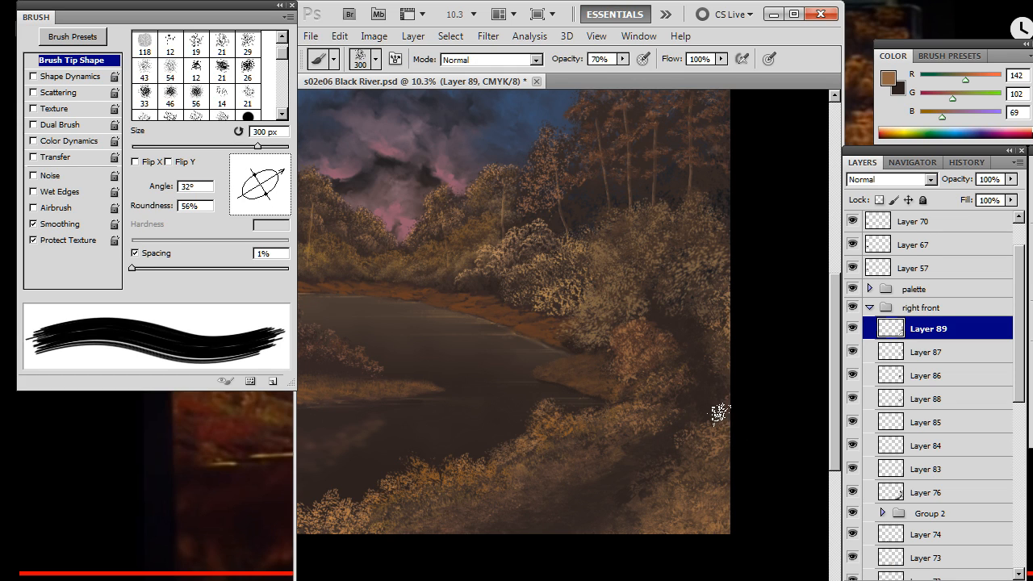
{"action": "key", "text": "e"}
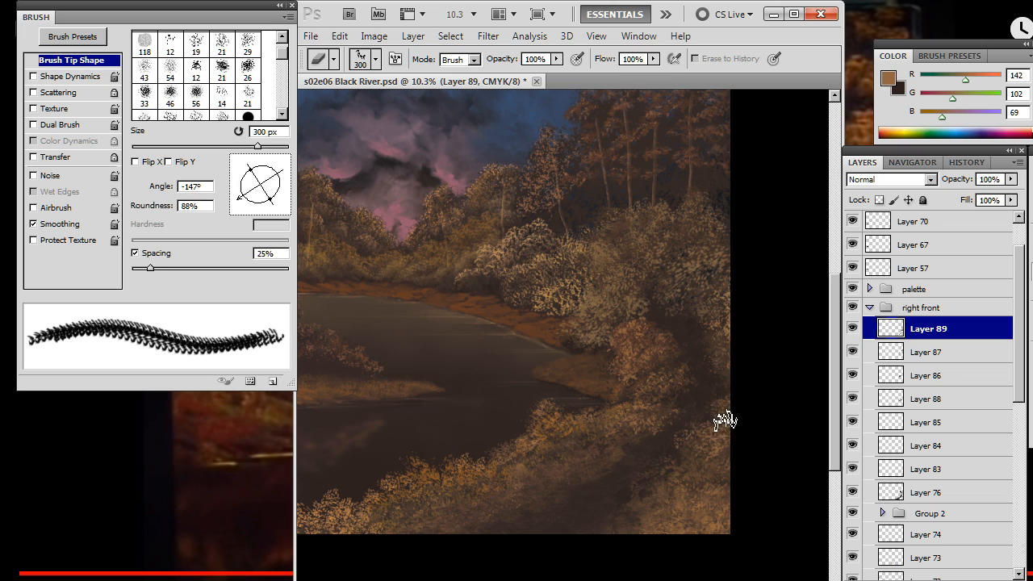
Darken the gap between the path's bend and the right-edge bushes with R 43, G 33, B 31 strokes, erasing the excess
{"action": "key", "text": "b"}
{"action": "key", "text": "x"}
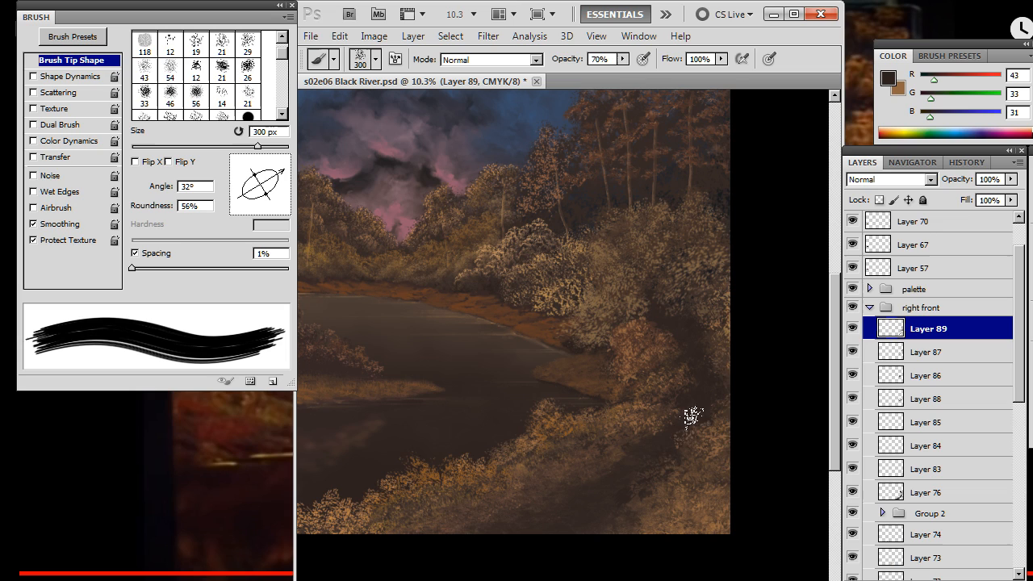
{"action": "key", "text": "e"}
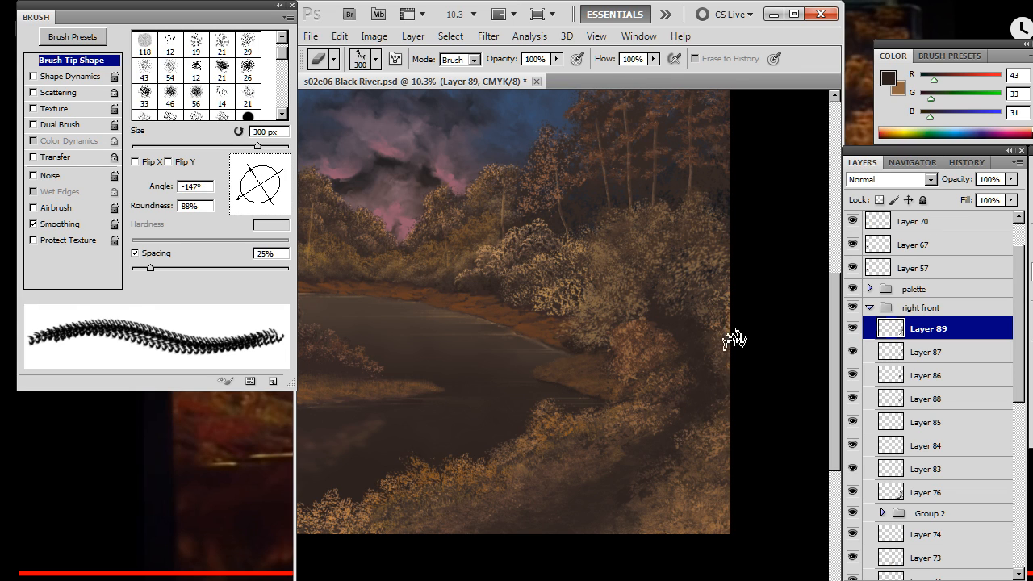
{"action": "key", "text": "b"}
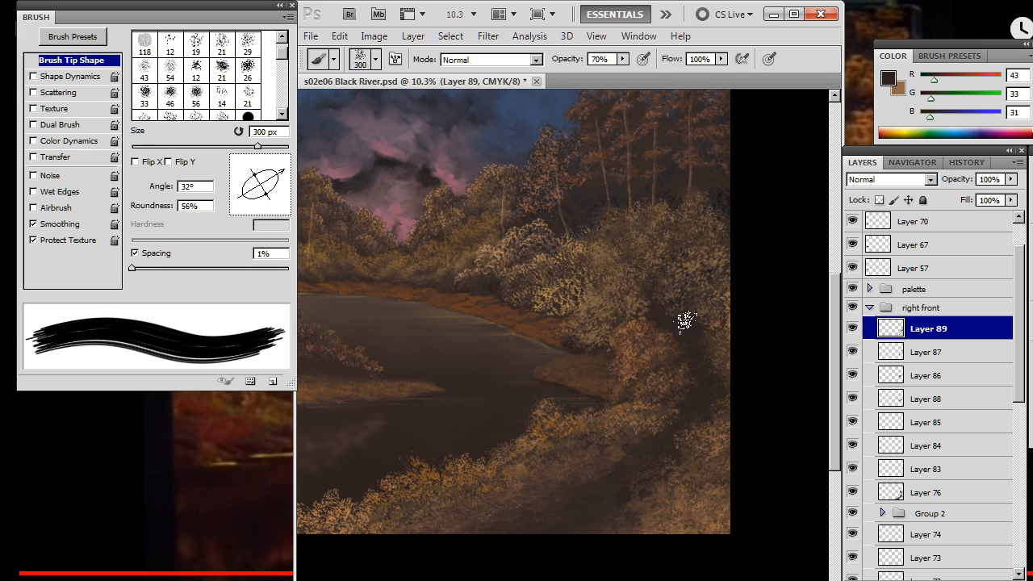
Add a new layer above Layer 89 and paint R 142, G 102, B 69 leaves on the upper right-edge bush with the brush angled at 71°
{"action": "mouse_move", "coordinate": [282, 172]}
{"action": "left_mouse_down"}
{"action": "mouse_move", "coordinate": [285, 180]}
{"action": "mouse_move", "coordinate": [270, 161]}
{"action": "left_mouse_up"}
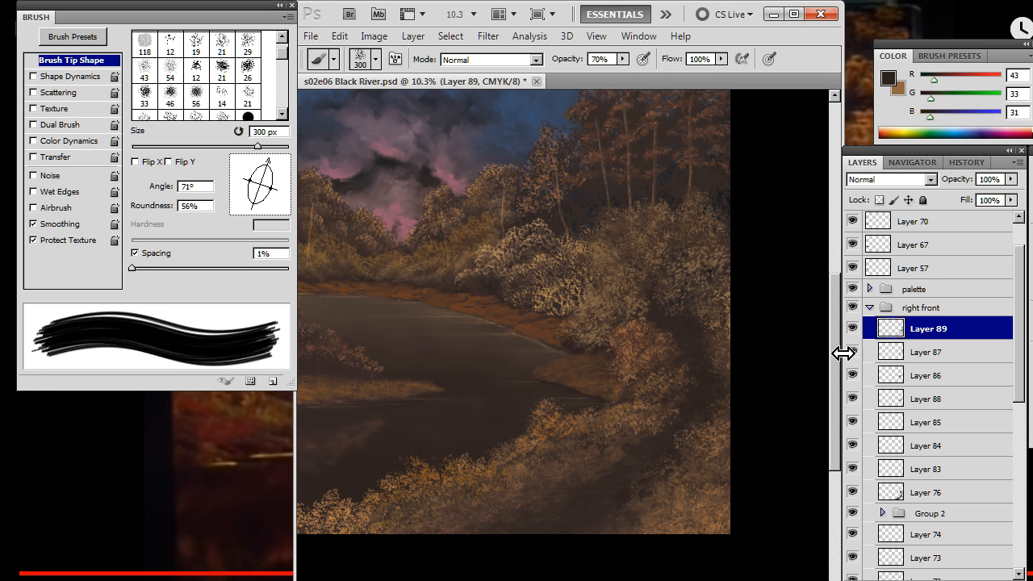
{"action": "left_click", "coordinate": [857, 335]}
{"action": "left_click", "coordinate": [856, 336]}
{"action": "key", "text": "ctrl+shift+alt+n"}
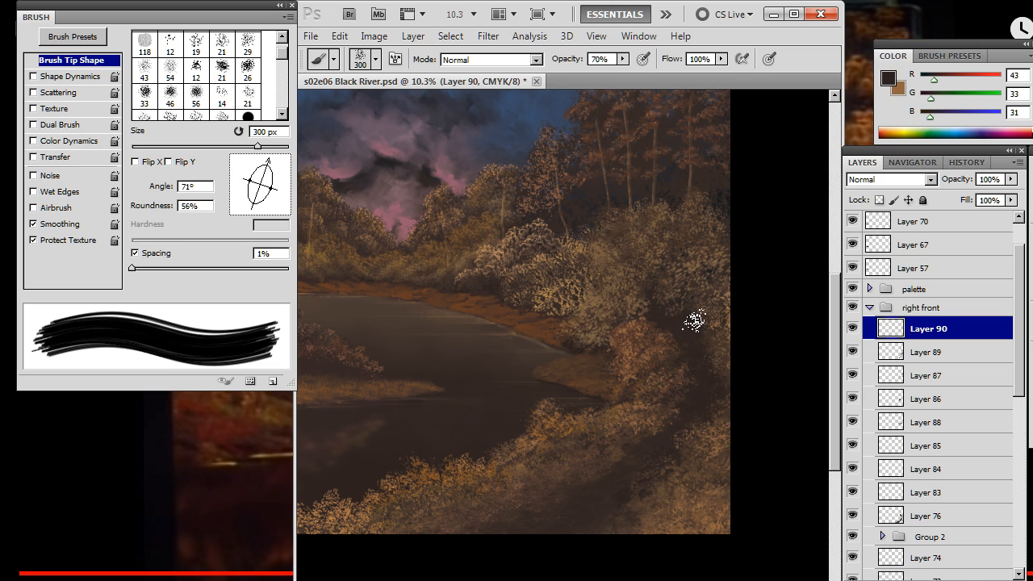
{"action": "key", "text": "x"}
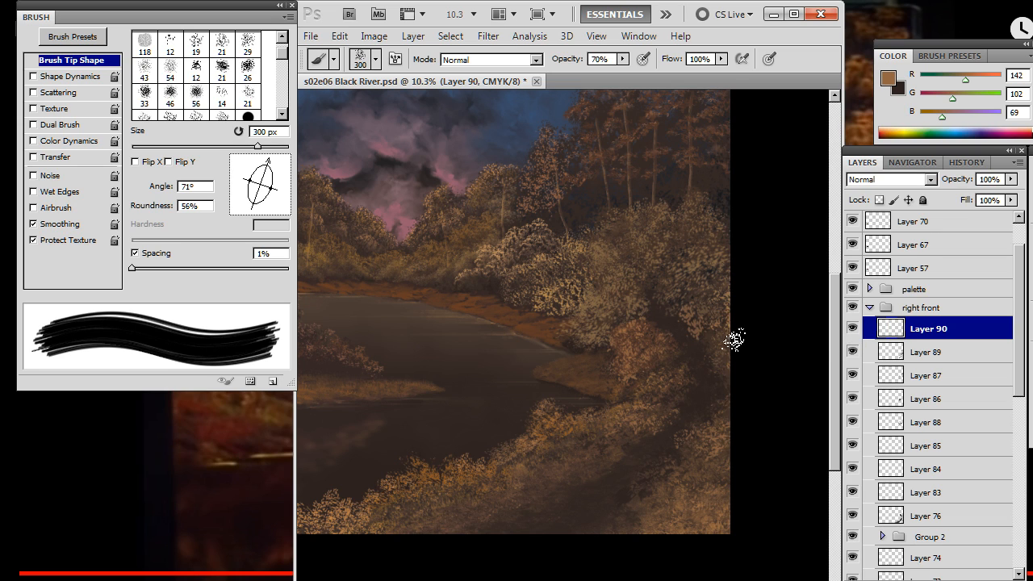
{"action": "key", "text": "e"}
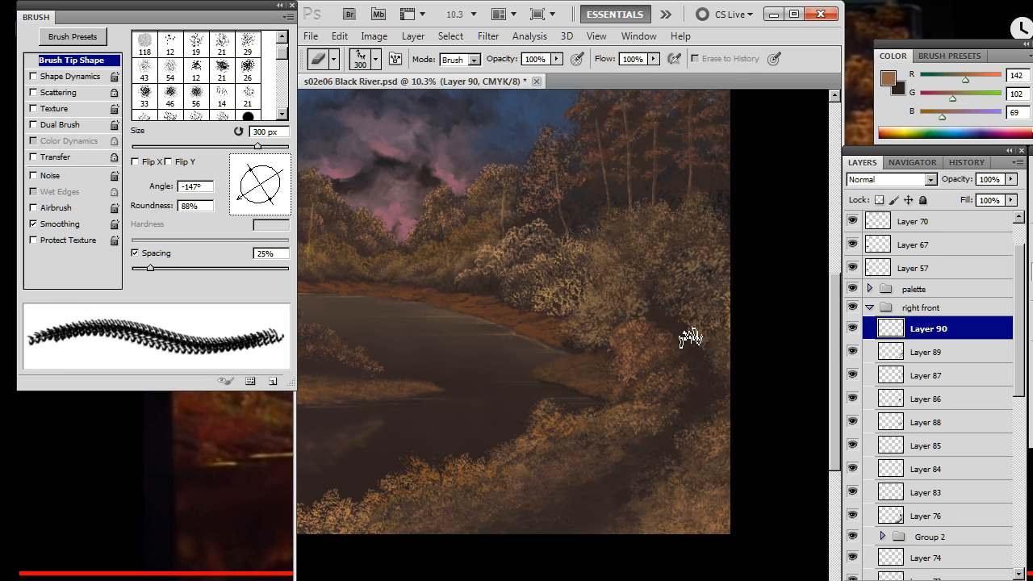
Rework the right-edge bush on Layer 90 with R 142, G 102, B 69 leaves and R 43, G 33, B 31 shadows, erasing the excess
{"action": "key", "text": "b"}
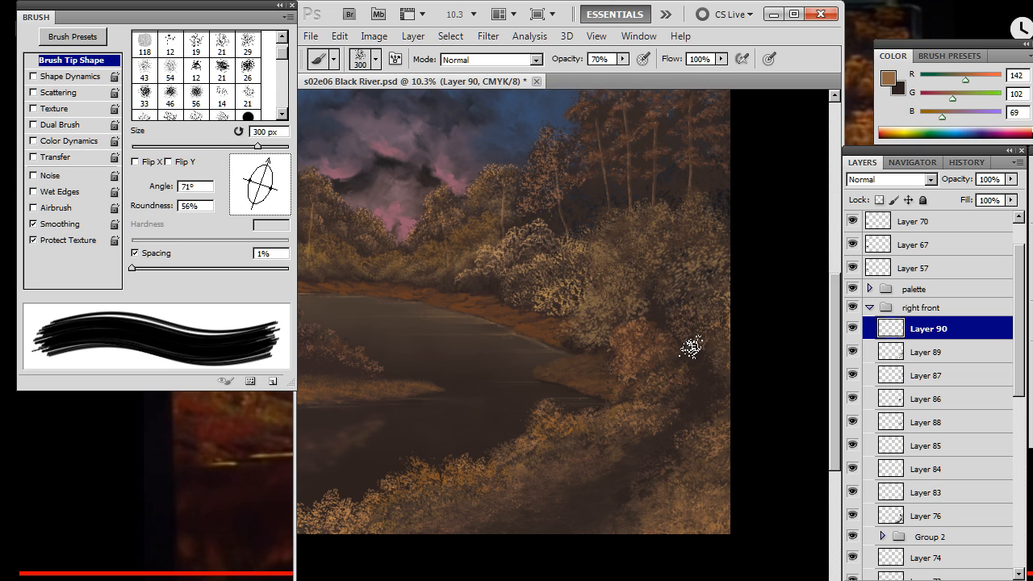
{"action": "key", "text": "e"}
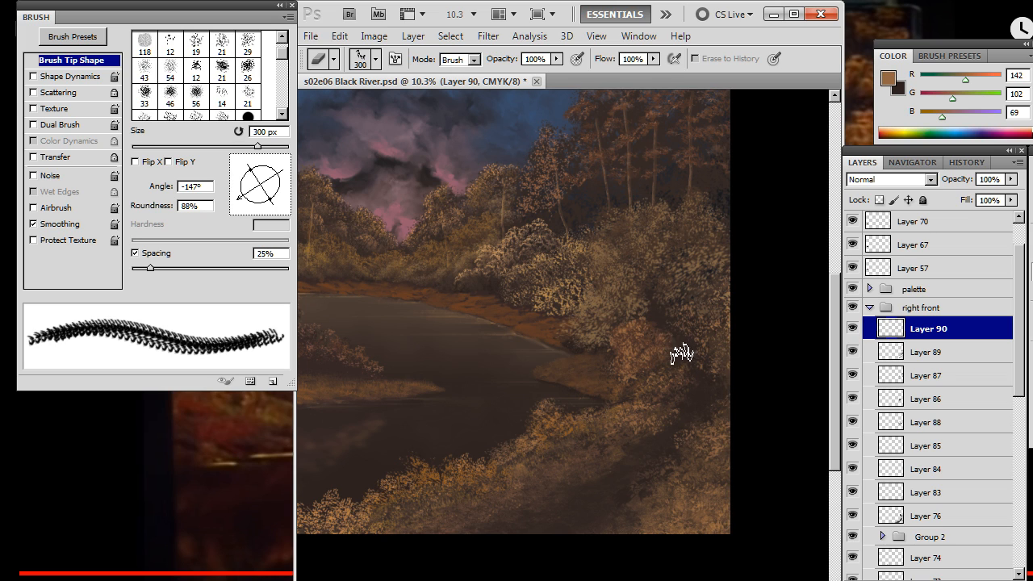
{"action": "key", "text": "b"}
{"action": "key", "text": "x"}
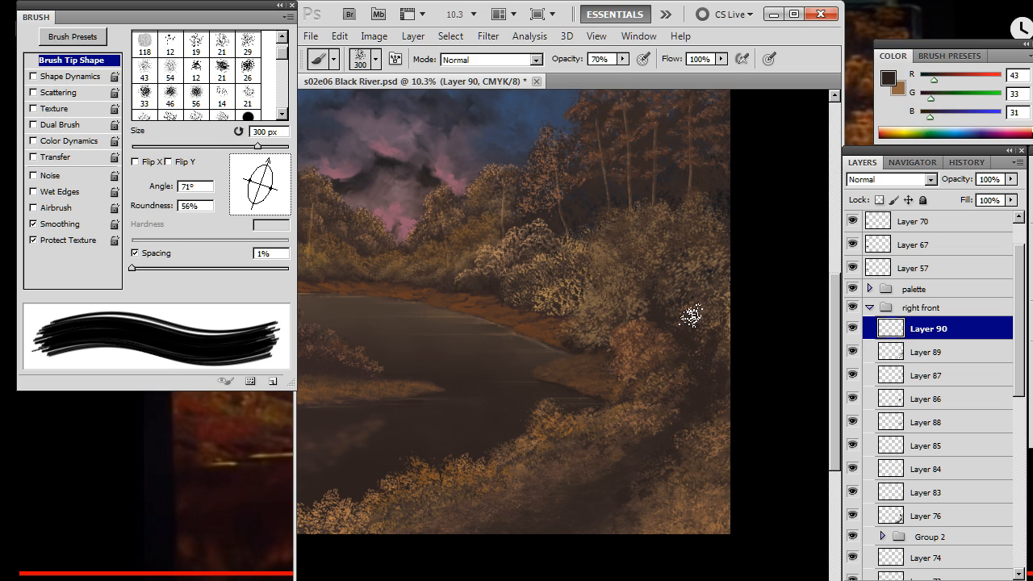
{"action": "key", "text": "e"}
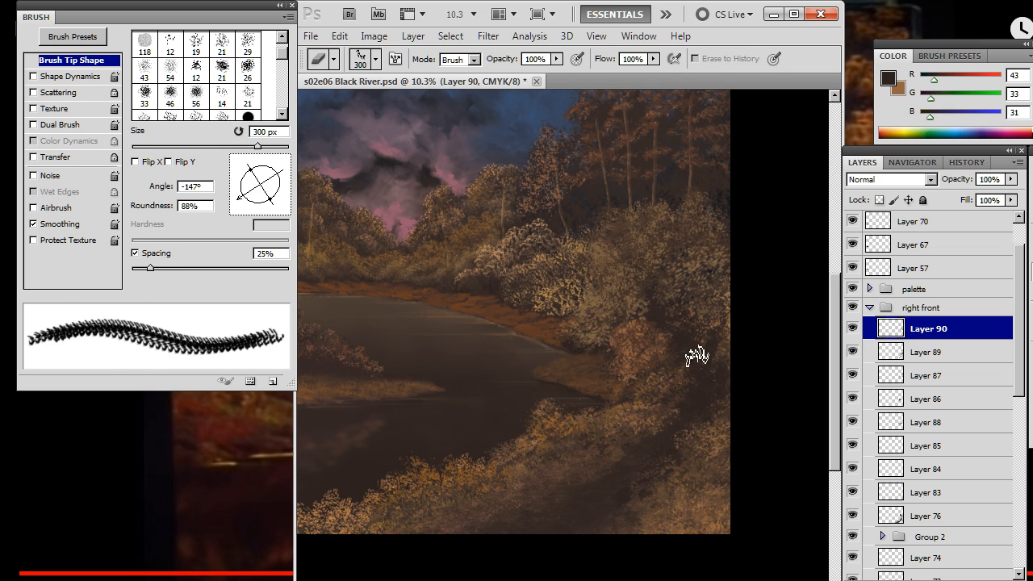
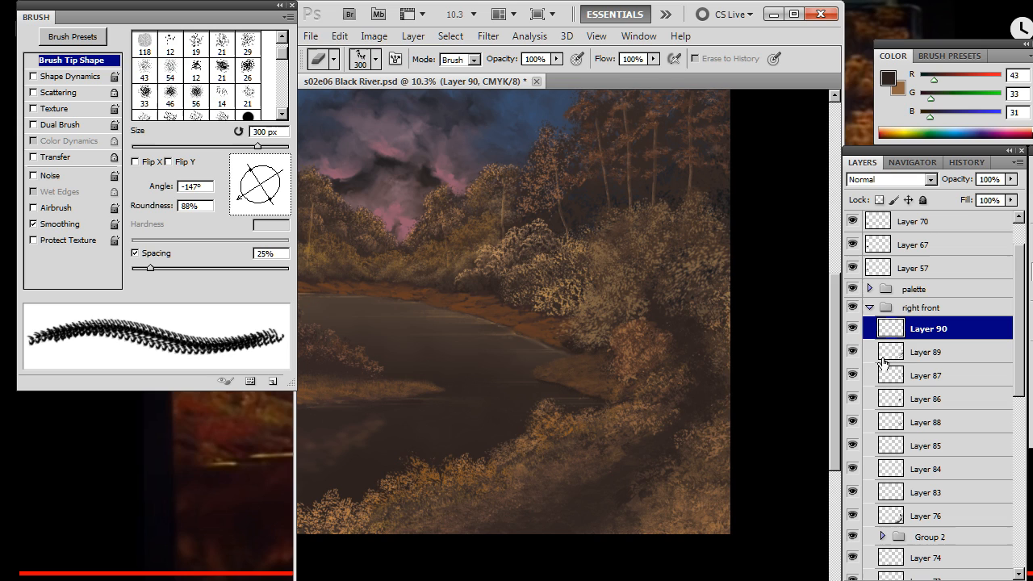
Merge Layer 90 down into Layer 89 and hide the merged layer to compare the right-edge bushes without it
{"action": "left_click", "coordinate": [852, 331]}
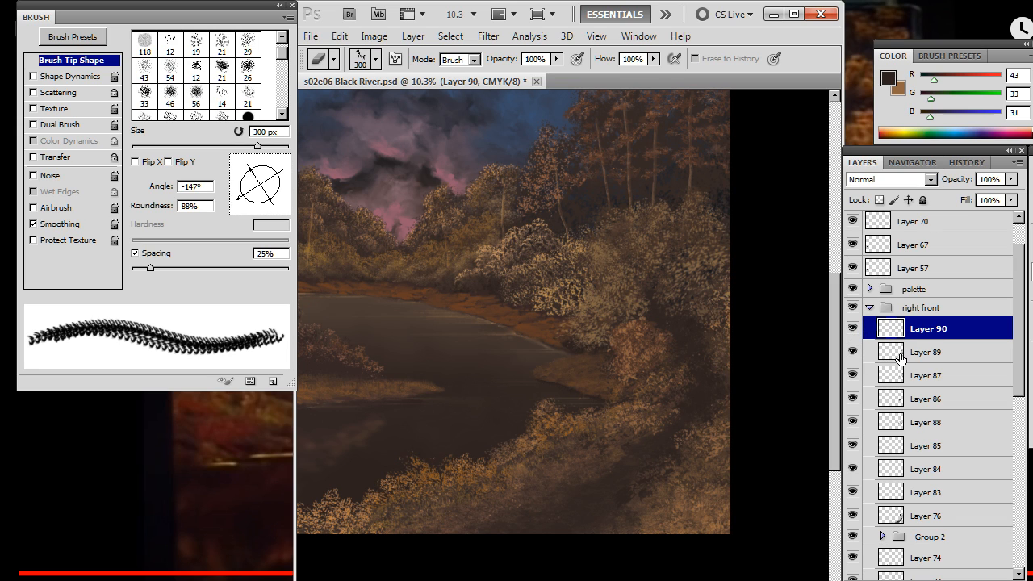
{"action": "key", "text": "ctrl+e"}
{"action": "left_click", "coordinate": [855, 332]}
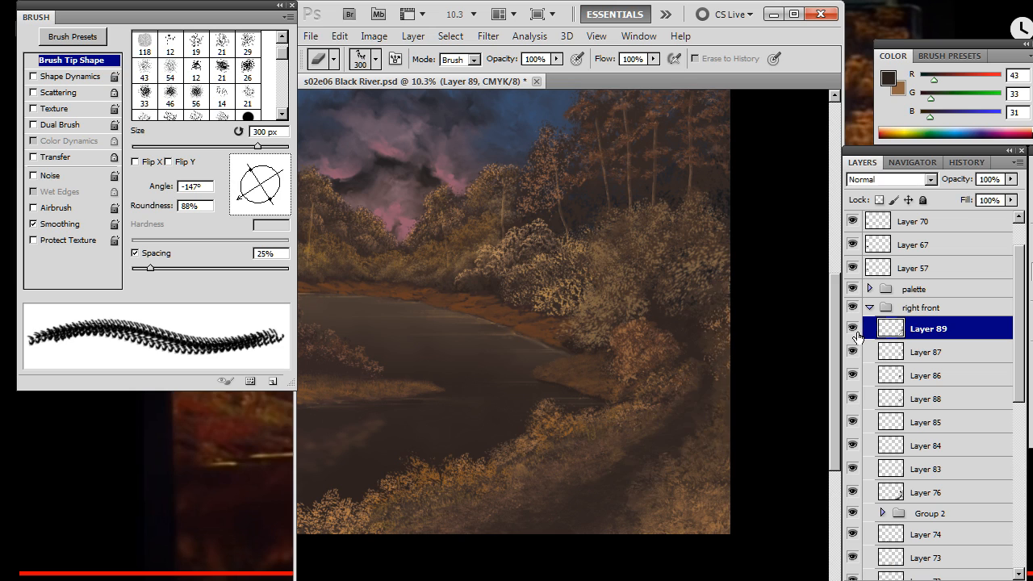
{"action": "left_click", "coordinate": [854, 332]}
{"action": "left_click", "coordinate": [855, 333]}
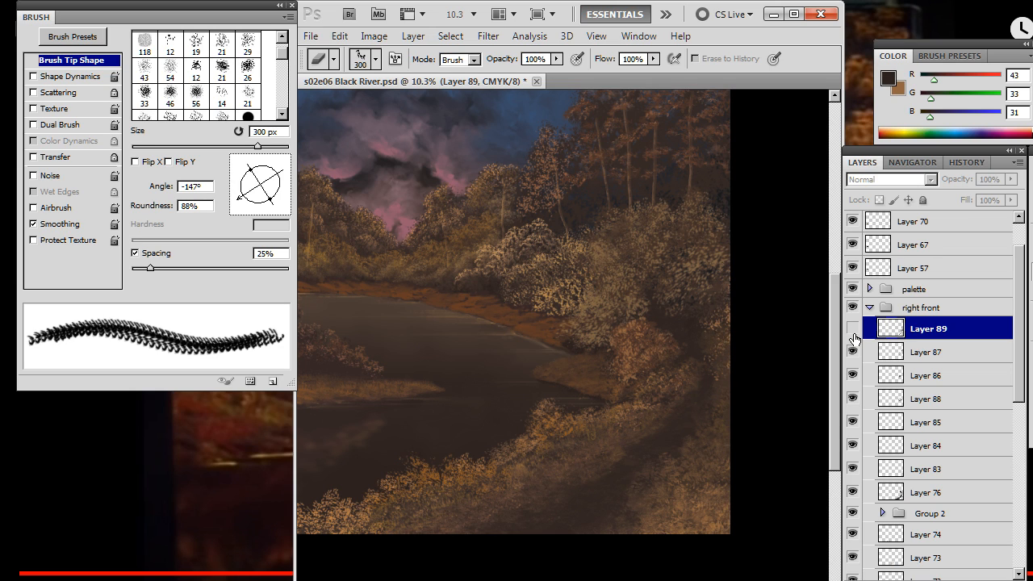
Compare the bush at the path's bend with and without Layer 87, keeping it visible, and delete Layer 89
{"action": "left_click", "coordinate": [853, 352]}
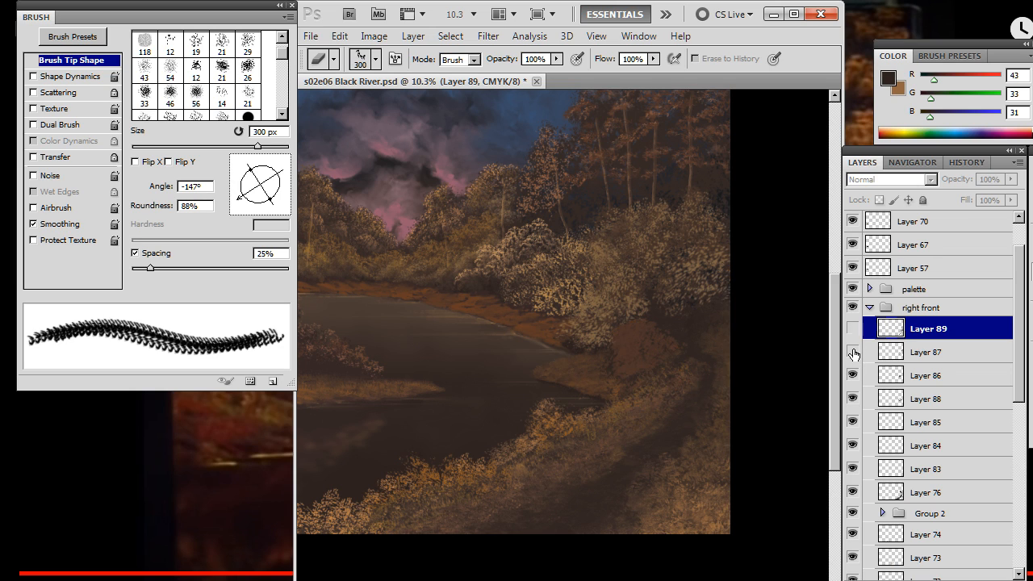
{"action": "left_click", "coordinate": [853, 352]}
{"action": "left_click", "coordinate": [853, 352]}
{"action": "left_click", "coordinate": [853, 352]}
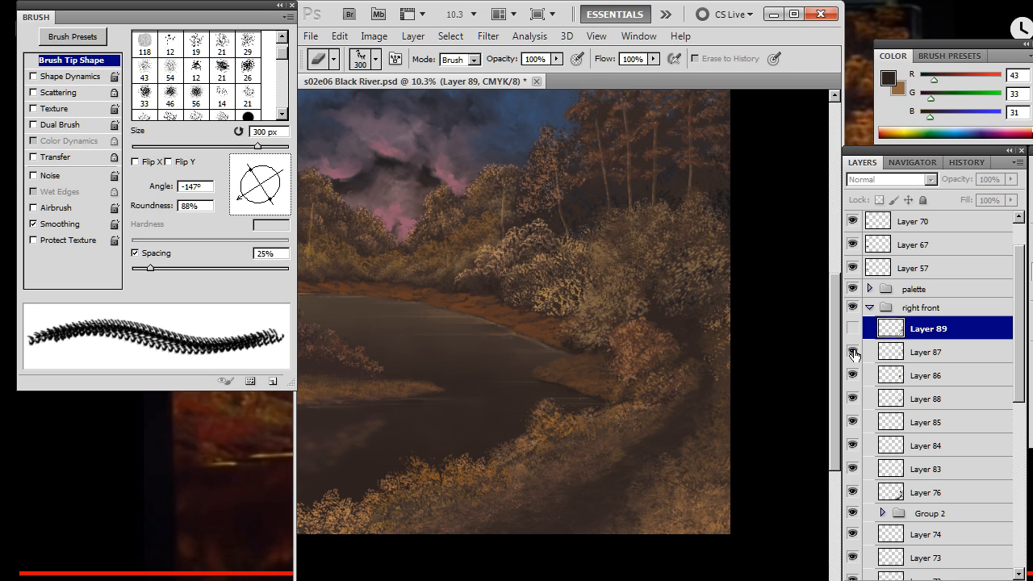
{"action": "left_click", "coordinate": [853, 352]}
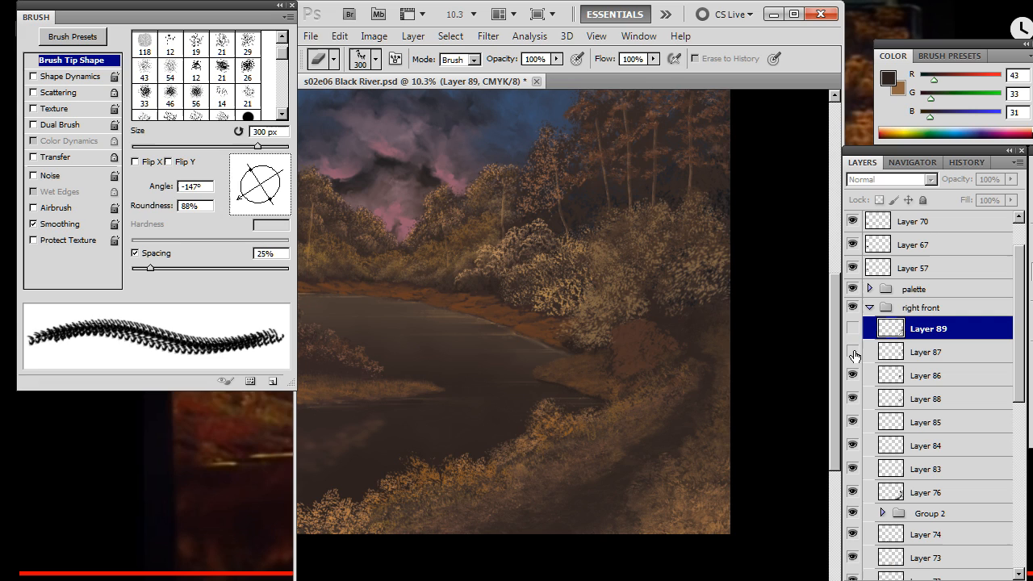
{"action": "left_click", "coordinate": [853, 353]}
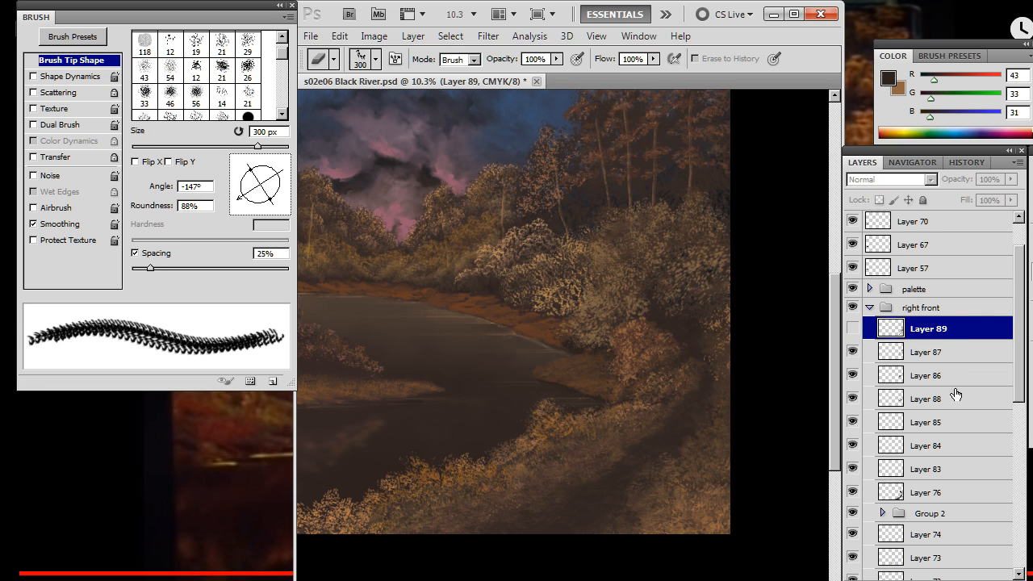
{"action": "key", "text": "Delete"}
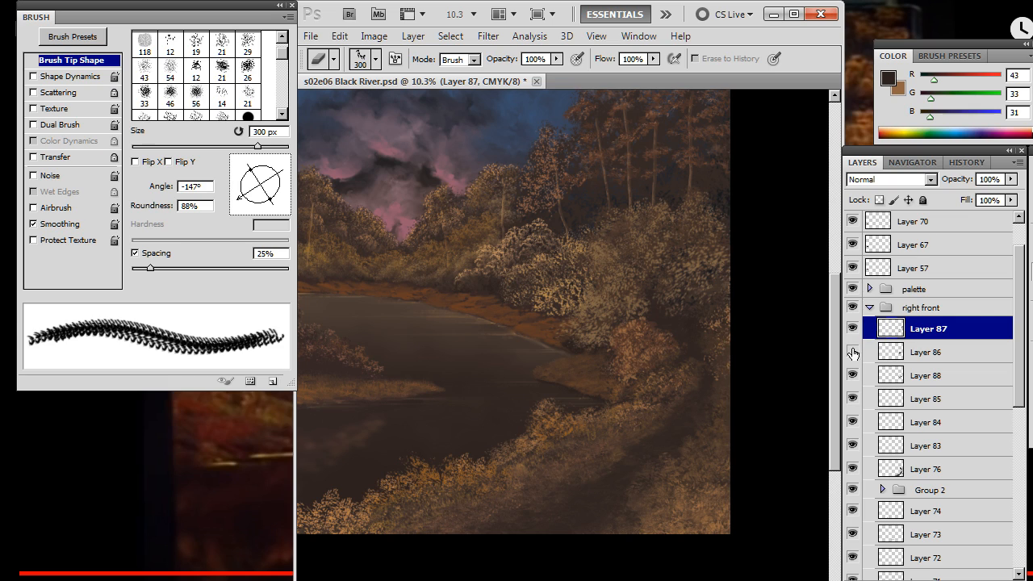
Toggle Layer 86 to check its effect on the bush at the path's bend, and delete that layer
{"action": "left_click", "coordinate": [853, 352]}
{"action": "left_click", "coordinate": [854, 353]}
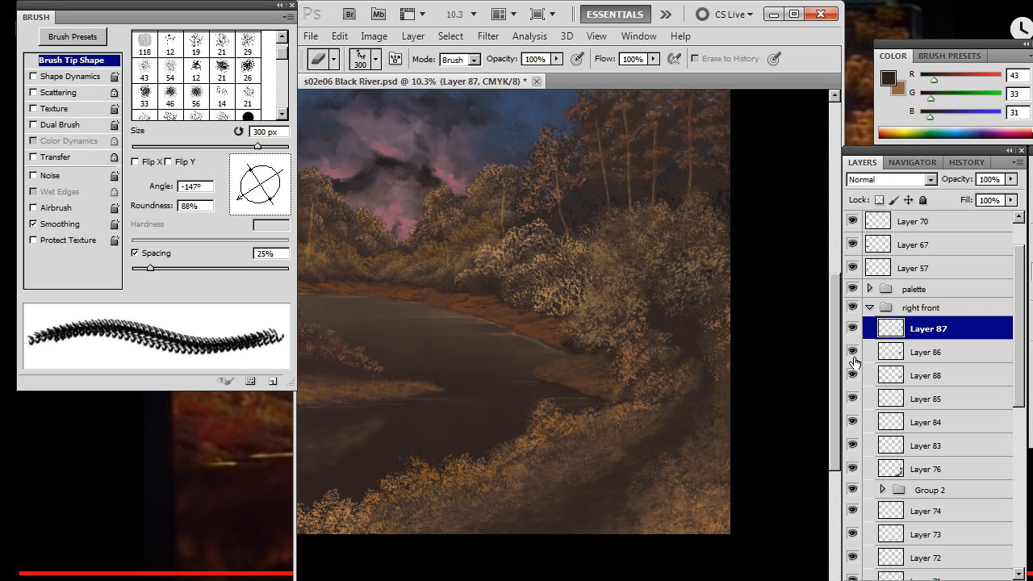
{"action": "left_click", "coordinate": [853, 359]}
{"action": "left_click", "coordinate": [917, 365]}
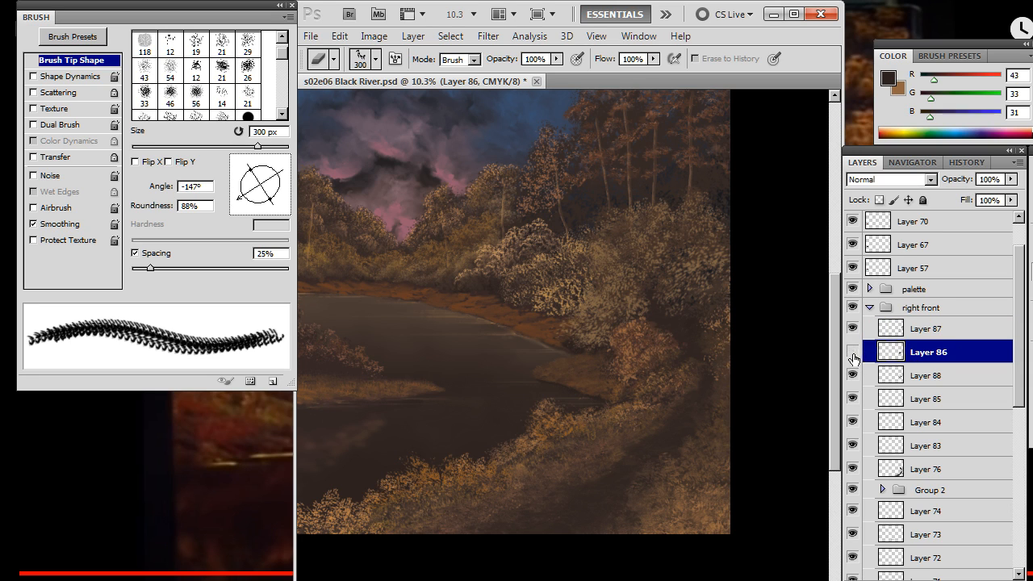
{"action": "key", "text": "Delete"}
Toggle the visibility of Layer 88 and Layer 85 to examine what each contributes around the path's bend
{"action": "left_click", "coordinate": [853, 355]}
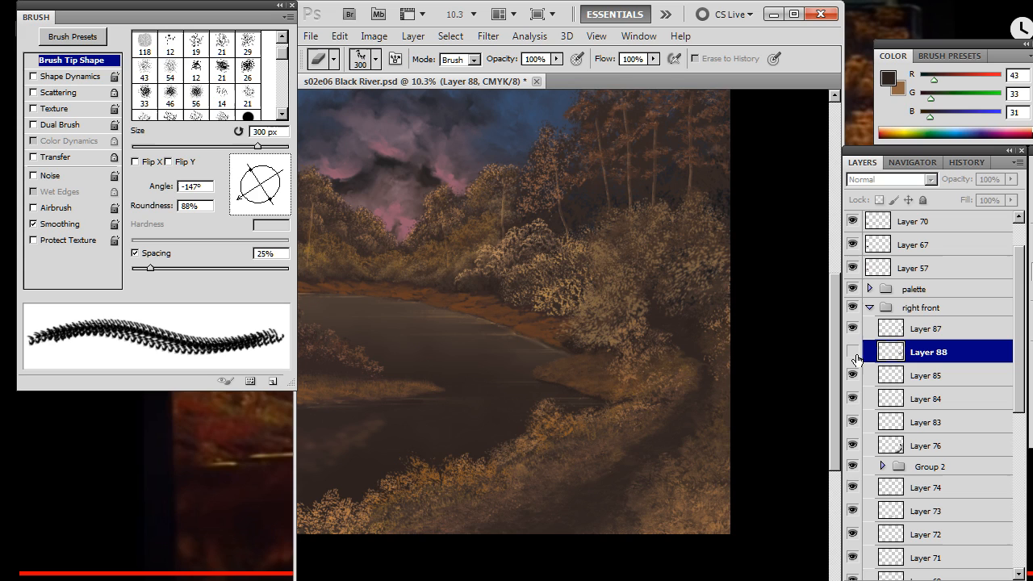
{"action": "left_click", "coordinate": [854, 356]}
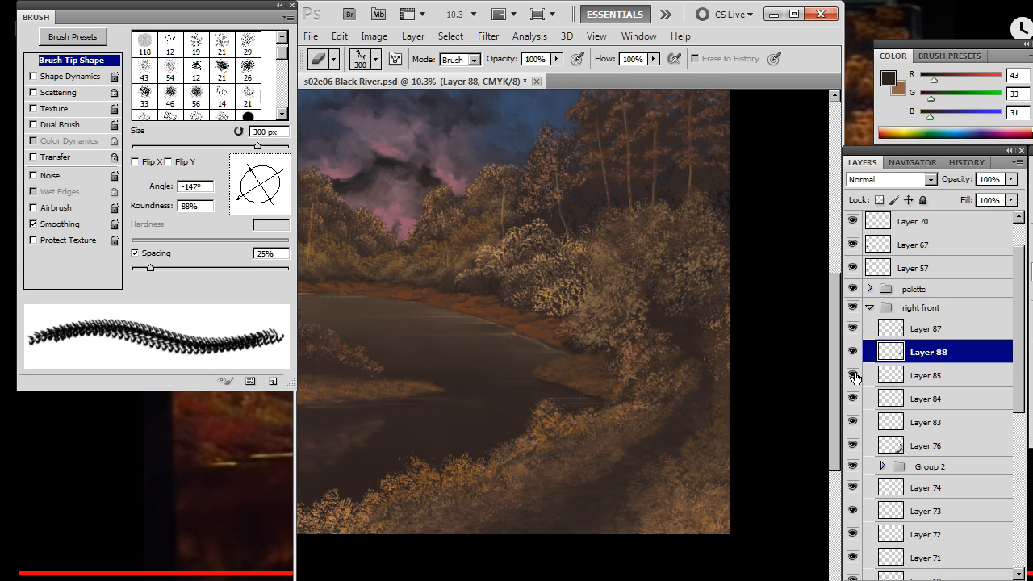
{"action": "left_click", "coordinate": [853, 376]}
{"action": "left_click", "coordinate": [853, 377]}
{"action": "left_click", "coordinate": [853, 376]}
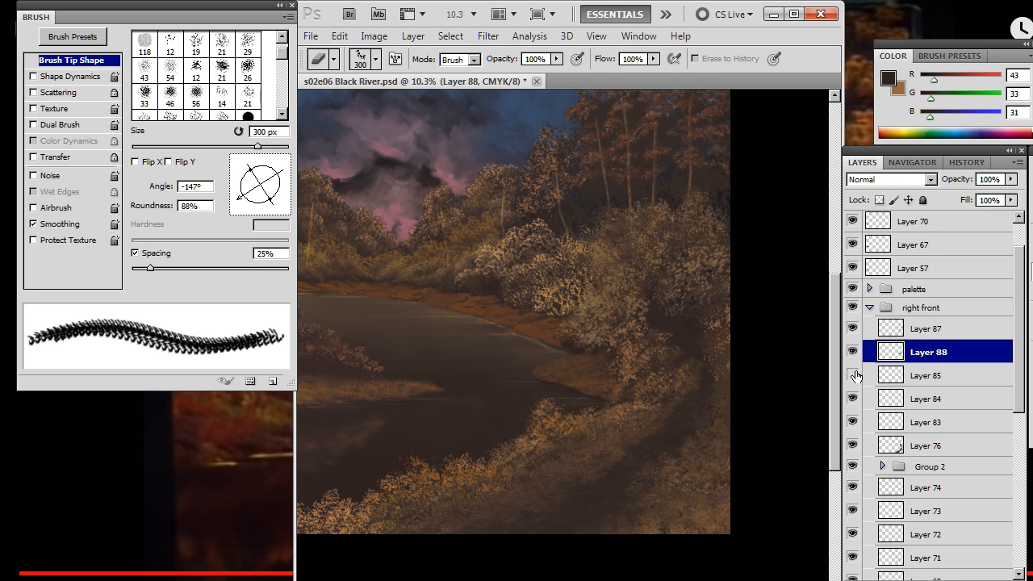
{"action": "left_click", "coordinate": [854, 376]}
Darken the foliage beside the path's bend on Layer 85 with R 43, G 33, B 31 strokes and switch to the Smudge tool
{"action": "left_click", "coordinate": [911, 381]}
{"action": "key", "text": "b"}
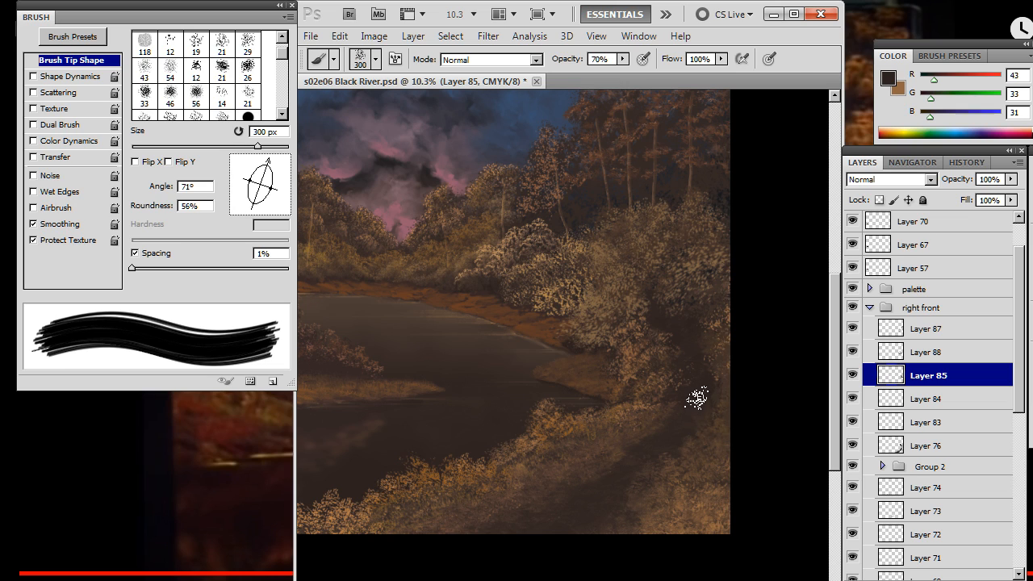
{"action": "key", "text": "r"}
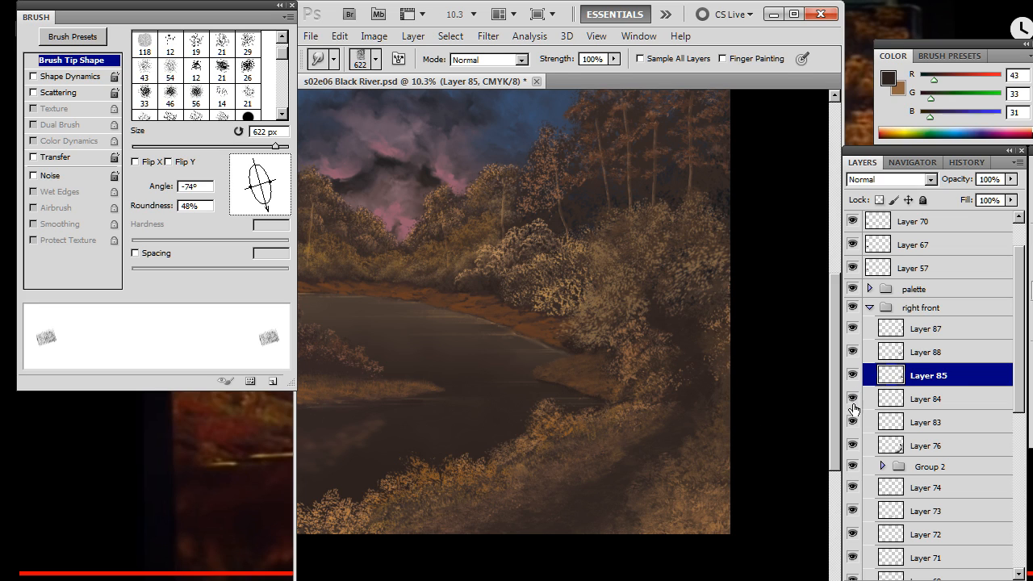
Check what Layers 76, 83, 84 and Group 2 contribute by switching their visibility, keeping them visible and hiding Layer 74
{"action": "left_click", "coordinate": [853, 446]}
{"action": "left_click", "coordinate": [853, 446]}
{"action": "left_click", "coordinate": [853, 448]}
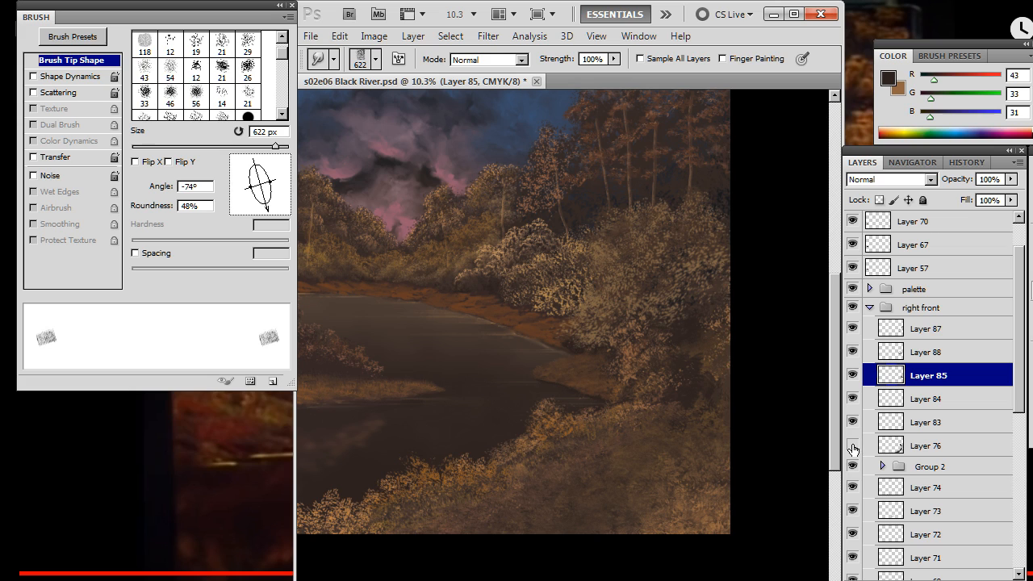
{"action": "left_click", "coordinate": [853, 424]}
{"action": "left_click", "coordinate": [852, 425]}
{"action": "left_click", "coordinate": [852, 401]}
{"action": "left_click", "coordinate": [851, 401]}
{"action": "left_click", "coordinate": [853, 488]}
{"action": "left_click", "coordinate": [853, 468]}
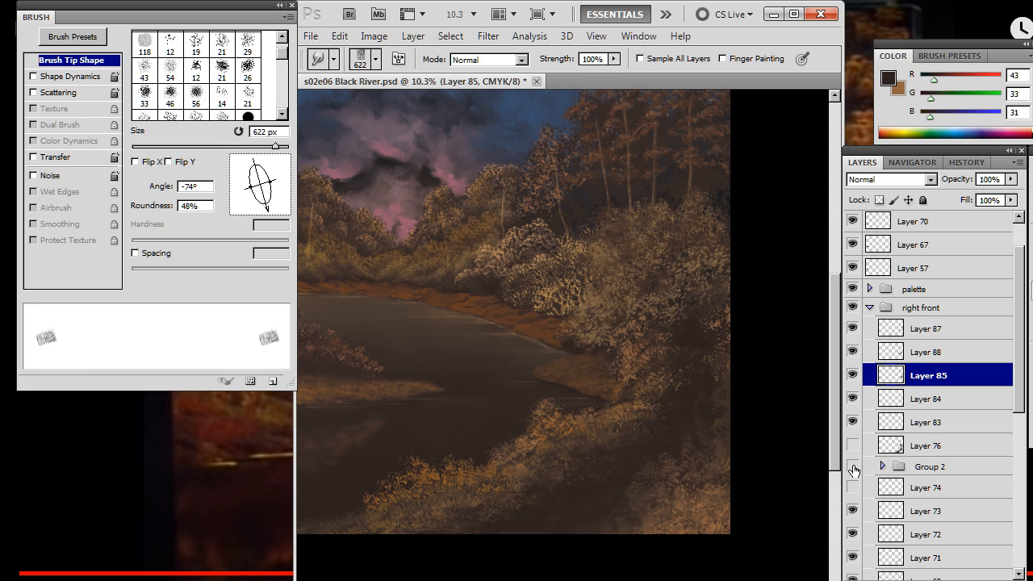
{"action": "left_click", "coordinate": [853, 467]}
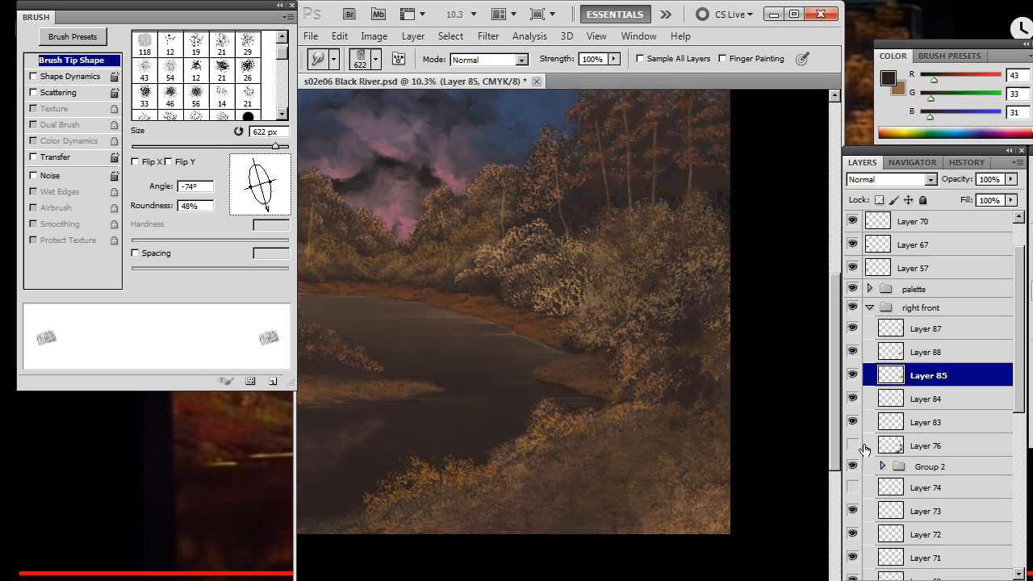
{"action": "left_click", "coordinate": [853, 446]}
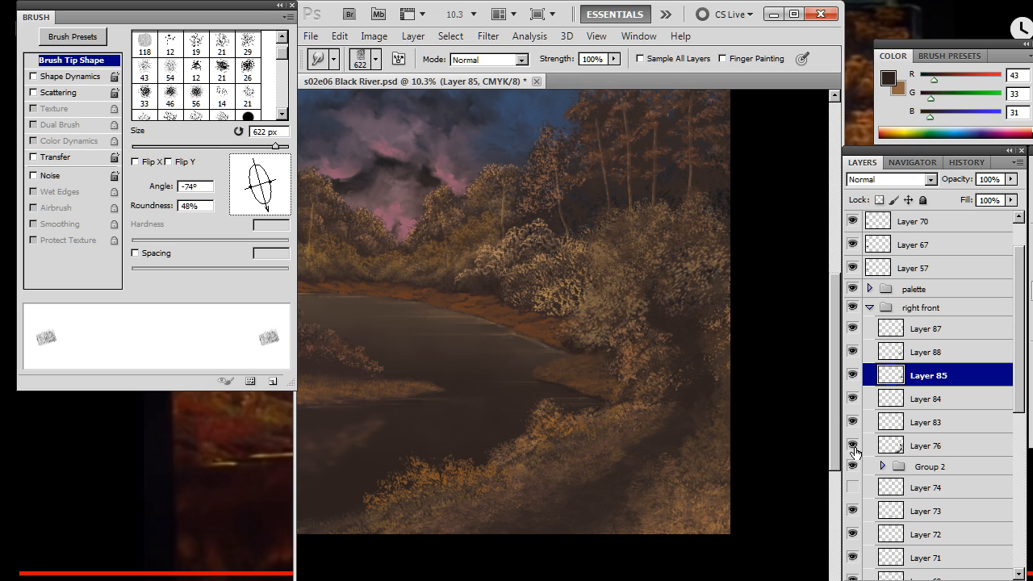
On Layer 76, rework the dark shadows in the bushes on the right bank with the 300 px Brush and Eraser
{"action": "left_click", "coordinate": [936, 444]}
{"action": "key", "text": "e"}
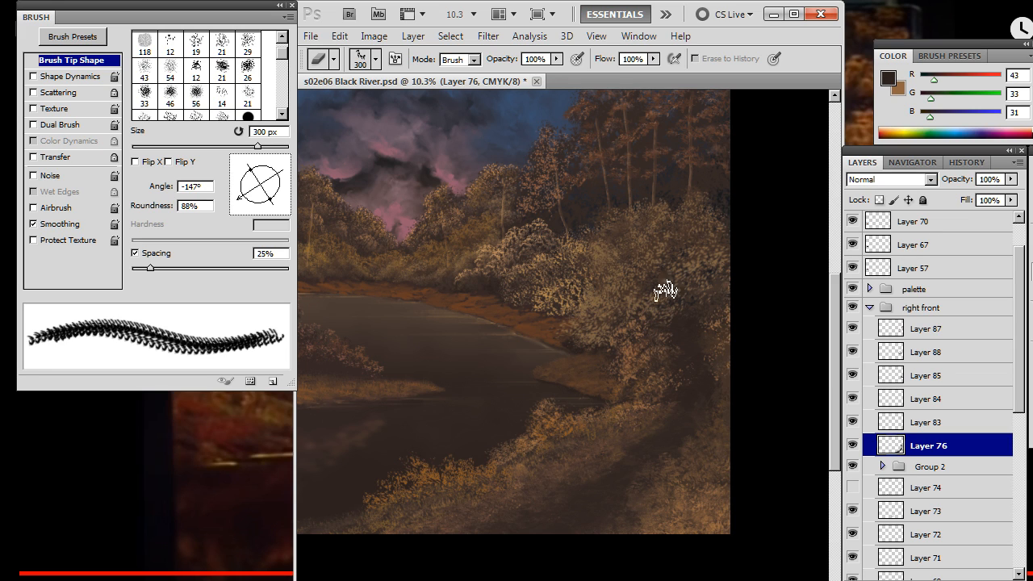
{"action": "left_click", "coordinate": [853, 446]}
{"action": "left_click", "coordinate": [854, 447]}
{"action": "key", "text": "b"}
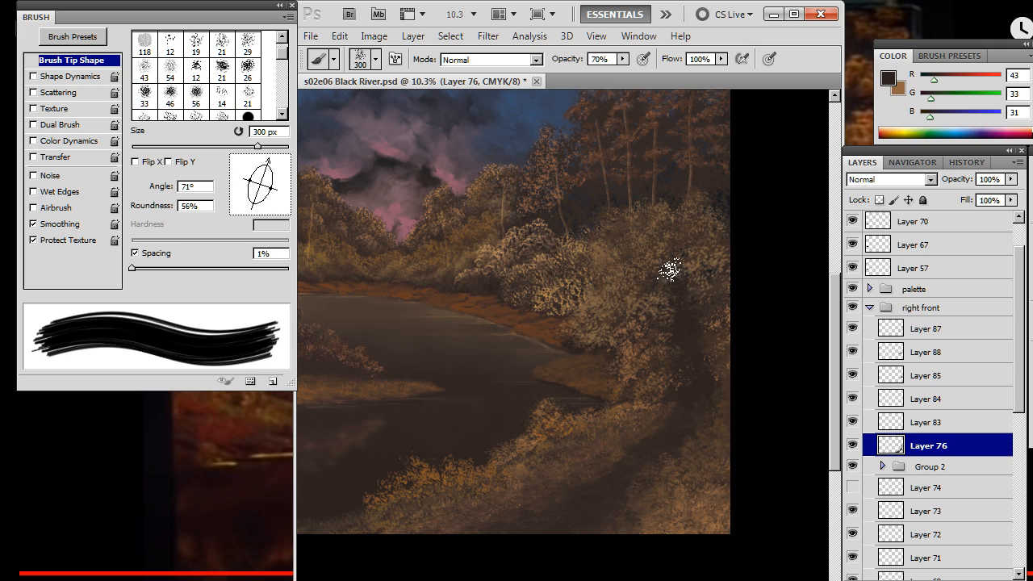
{"action": "key", "text": "e"}
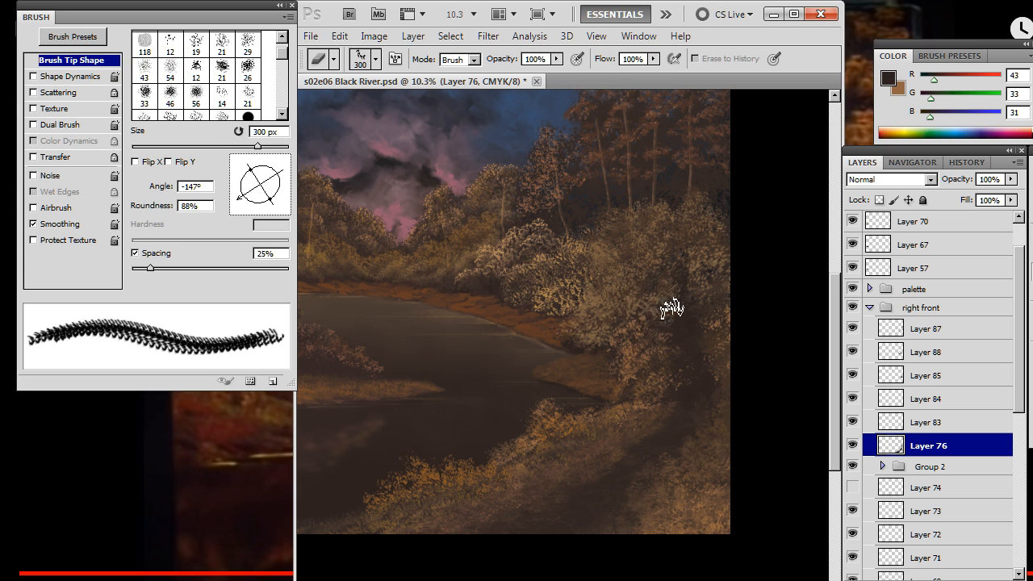
{"action": "key", "text": "b"}
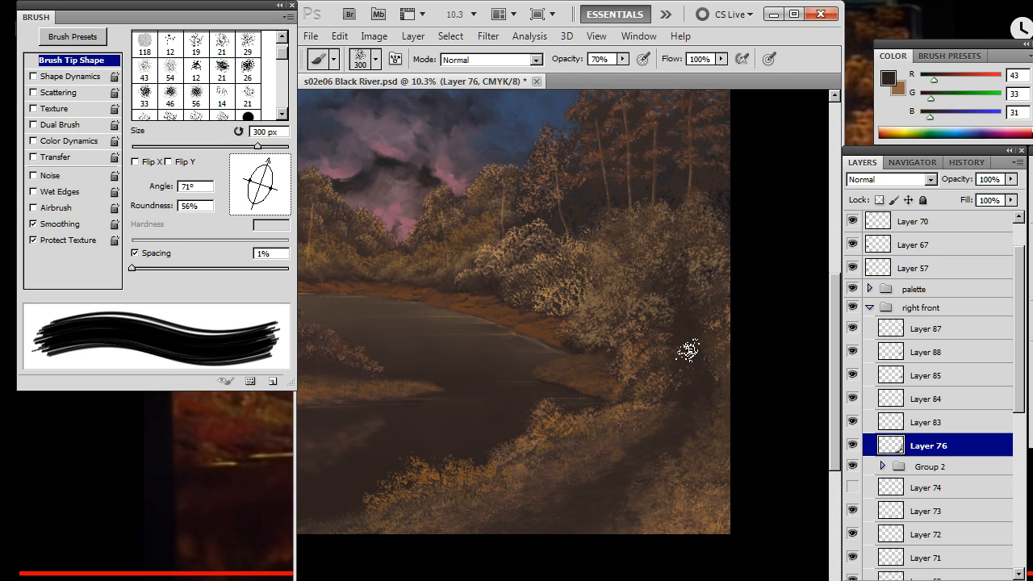
{"action": "key", "text": "e"}
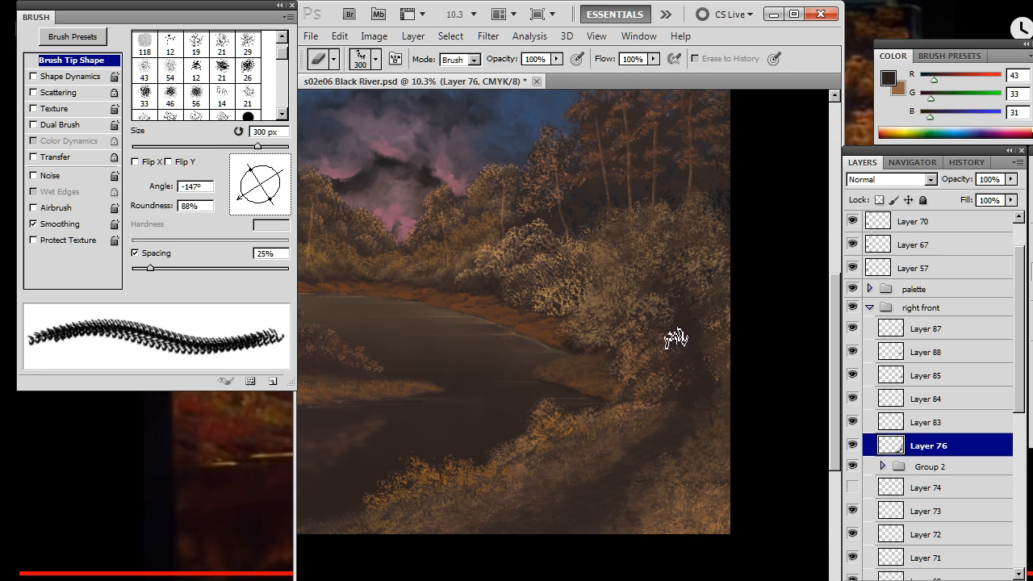
Sample a dark brown (RGB 55, 43, 40) from the tall trees, then paint and erase shadow in the right-bank bushes on Layer 76
{"action": "key", "text": "b"}
{"action": "left_click", "coordinate": [666, 137], "text": "alt"}
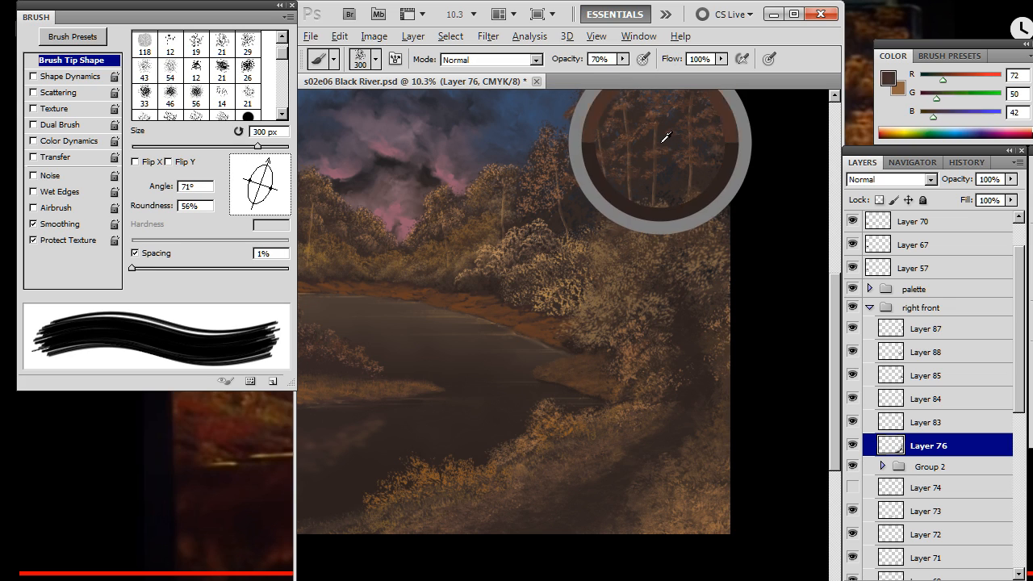
{"action": "left_click_drag", "start_coordinate": [662, 142], "coordinate": [671, 153]}
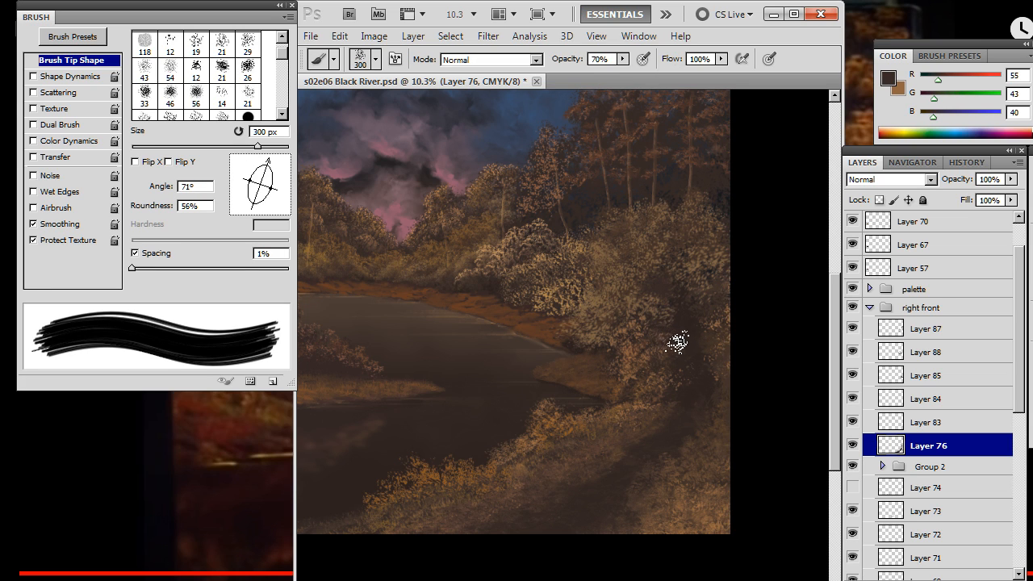
{"action": "mouse_move", "coordinate": [676, 316]}
{"action": "left_mouse_down"}
{"action": "mouse_move", "coordinate": [648, 298]}
{"action": "mouse_move", "coordinate": [624, 340]}
{"action": "mouse_move", "coordinate": [637, 297]}
{"action": "mouse_move", "coordinate": [615, 339]}
{"action": "mouse_move", "coordinate": [616, 317]}
{"action": "mouse_move", "coordinate": [638, 296]}
{"action": "mouse_move", "coordinate": [664, 333]}
{"action": "left_mouse_up"}
{"action": "key", "text": "period"}
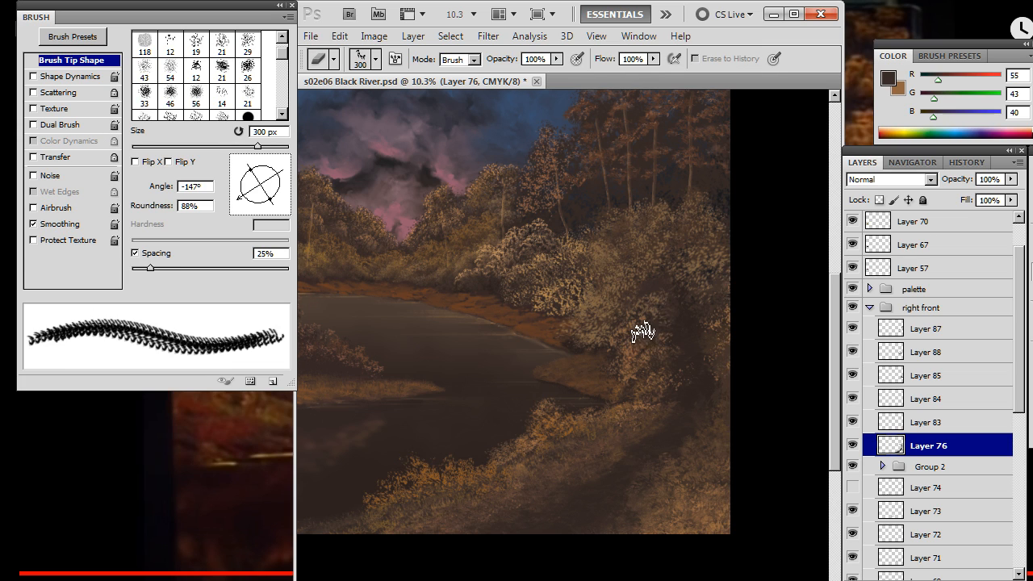
{"action": "key", "text": "comma"}
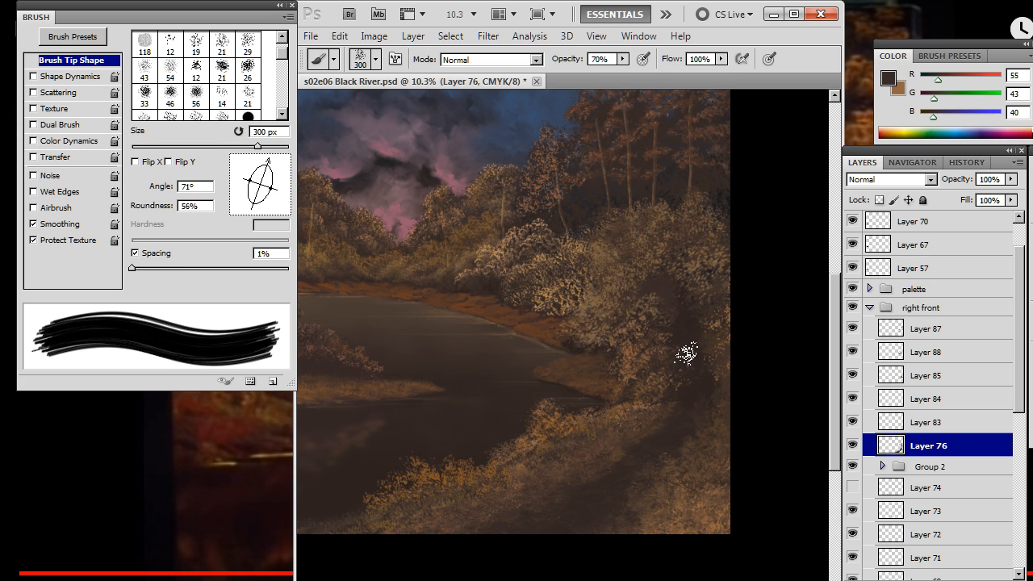
Smudge the bush shadows on Layer 76 with a 600 px tip and touch them up with sampled dark brown (RGB 54, 42, 39)
{"action": "key", "text": "r"}
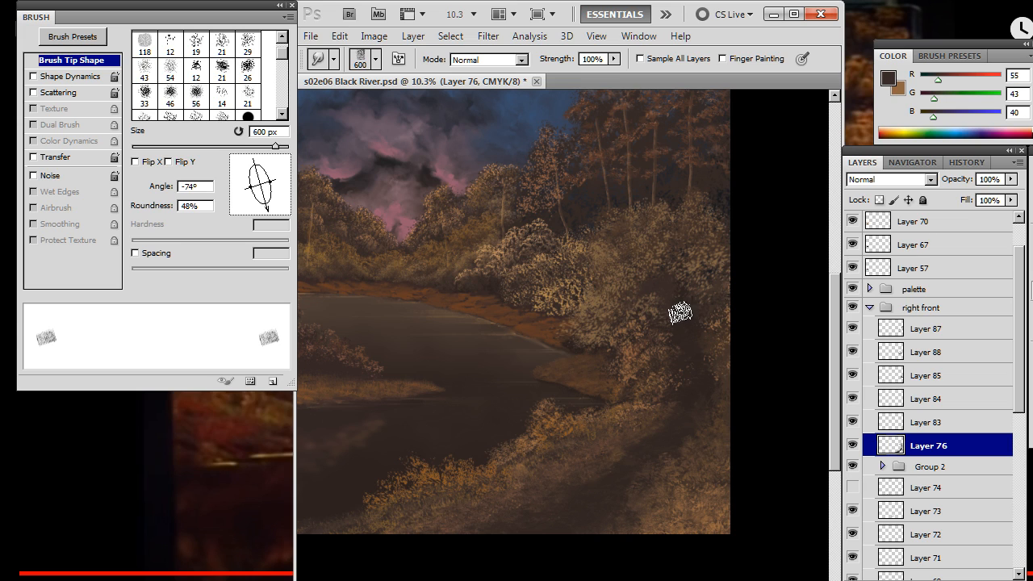
{"action": "key", "text": "b"}
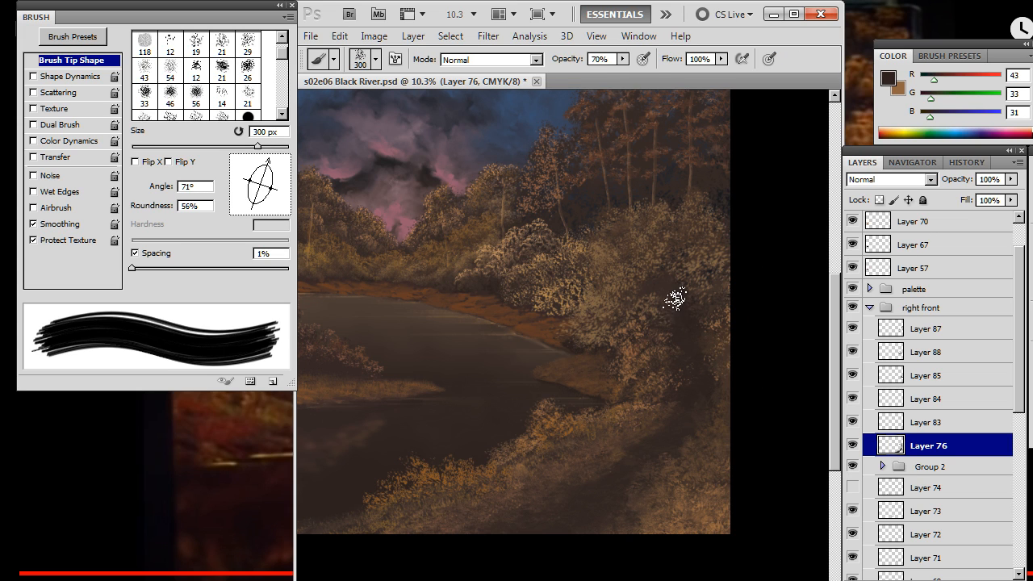
{"action": "key", "text": "x"}
{"action": "left_click", "coordinate": [663, 275], "text": "alt"}
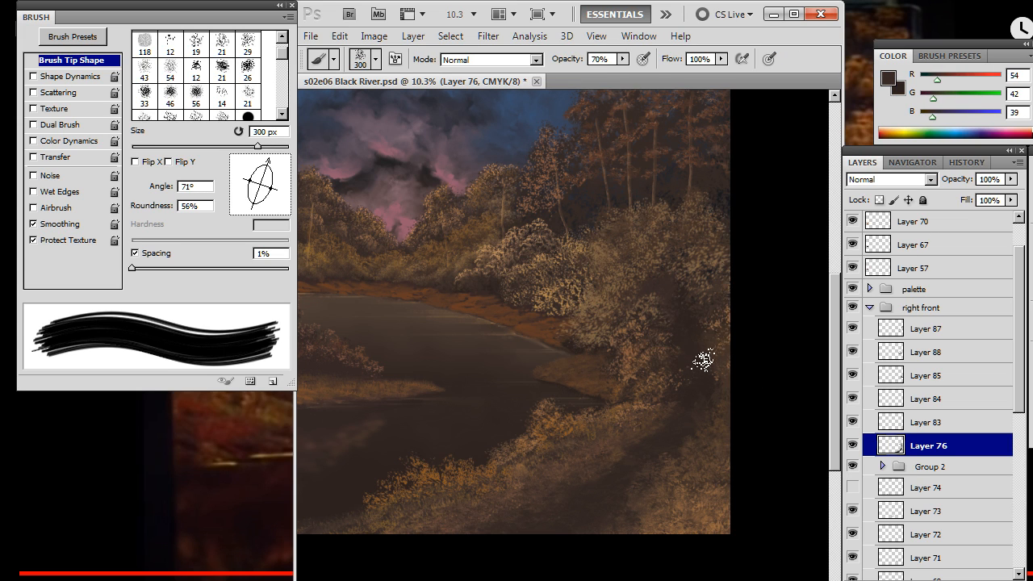
Soften the shadow edges in the right-bank bushes using the Smudge tool at 400 px and the Eraser at 300 px
{"action": "key", "text": "r"}
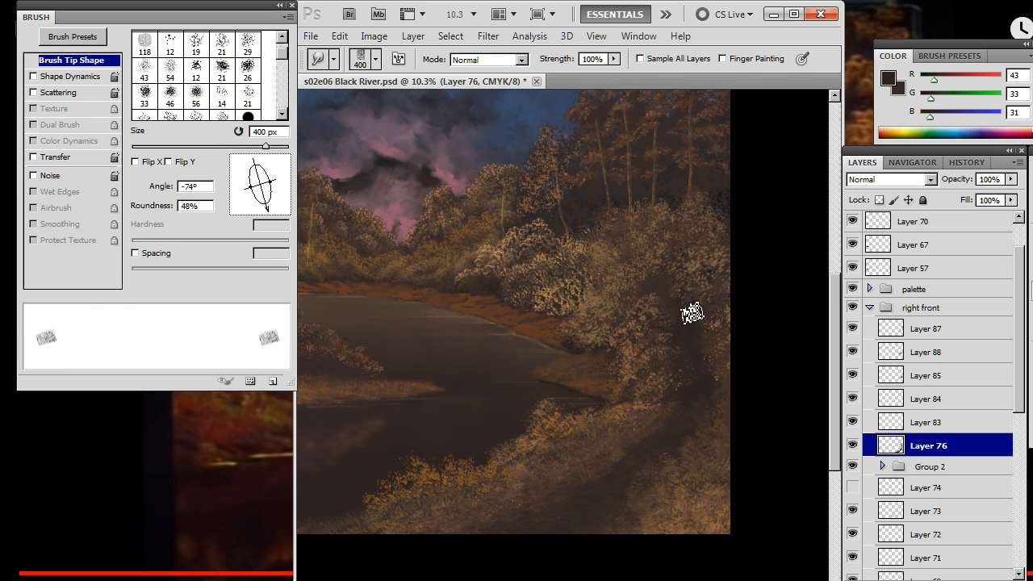
{"action": "key", "text": "b"}
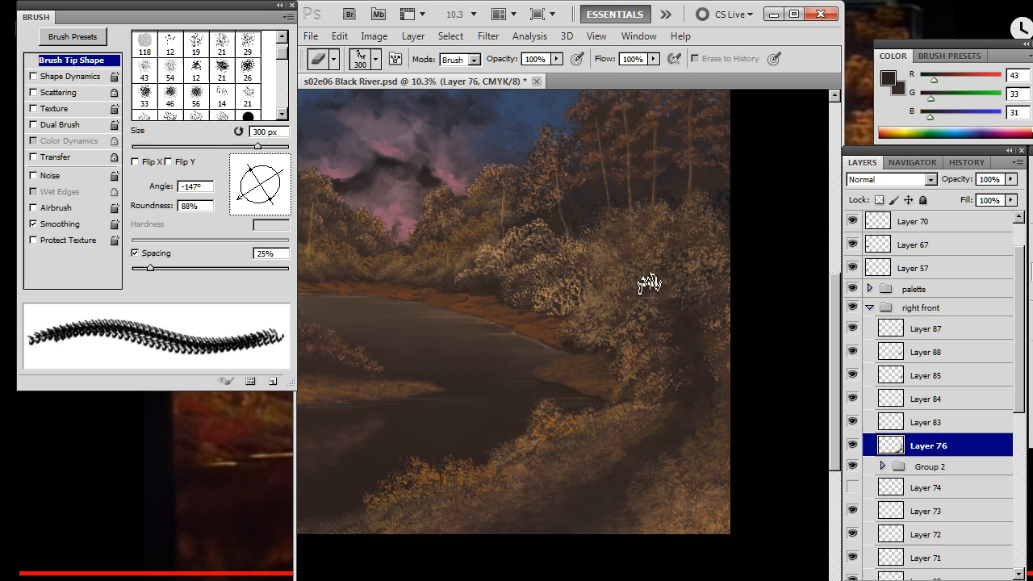
{"action": "key", "text": "r"}
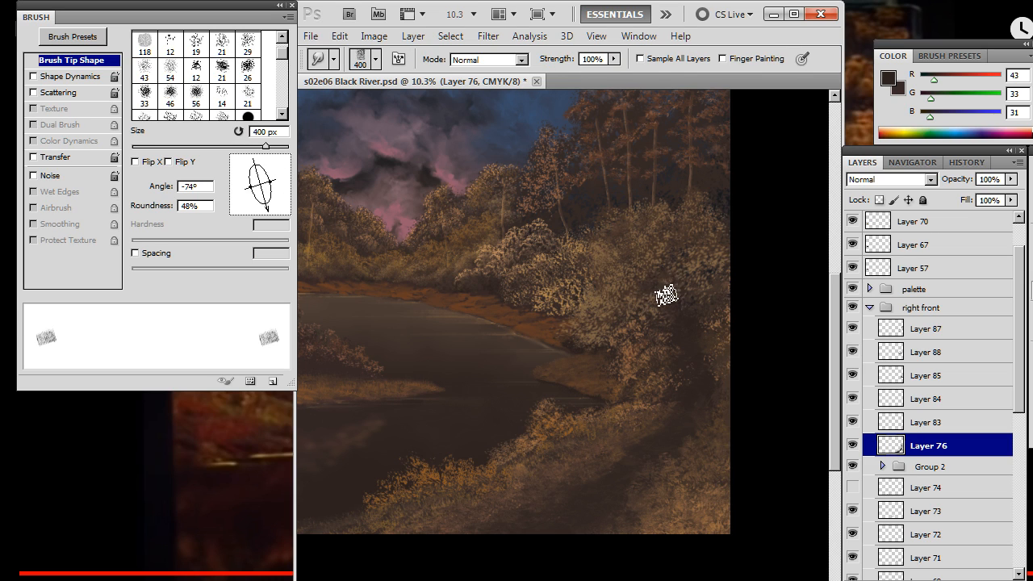
{"action": "key", "text": "e"}
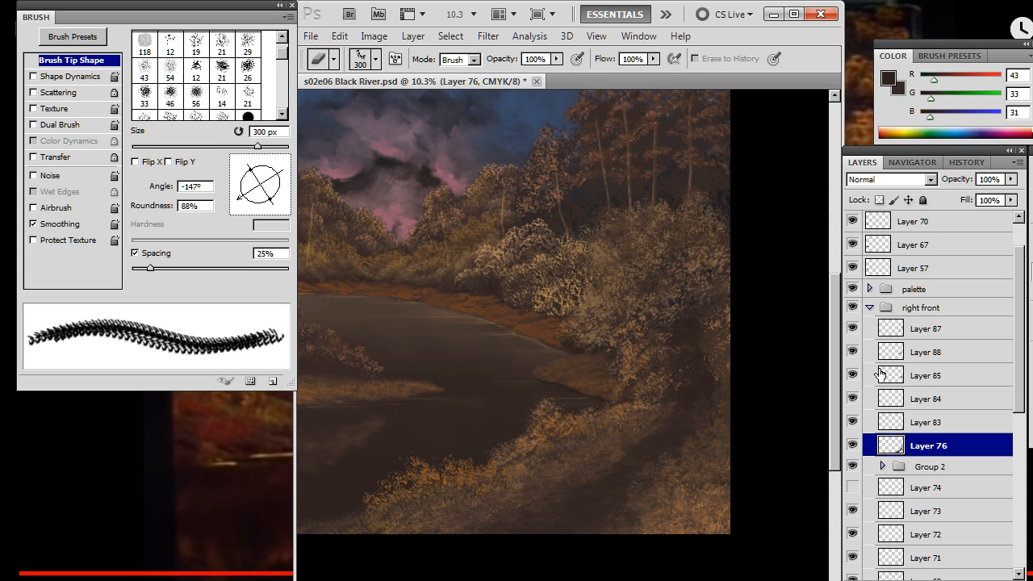
Refine the right-bank bushes on Layer 76 with sampled dark brown and tan (RGB 127, 102, 71), erase excess, and return to dark brown (RGB 43, 33, 31)
{"action": "key", "text": "b"}
{"action": "left_click", "coordinate": [674, 332], "text": "alt"}
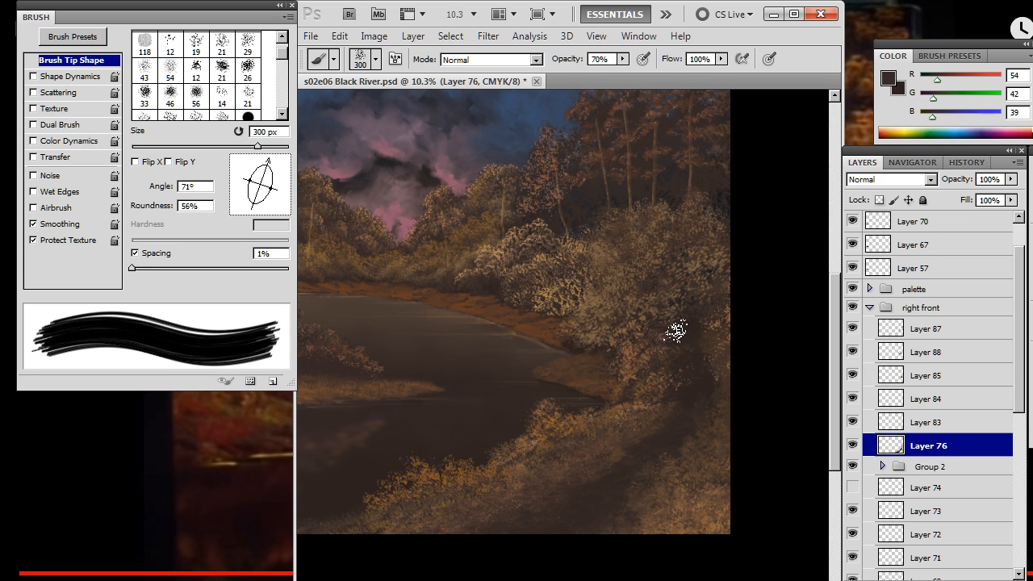
{"action": "left_click", "coordinate": [590, 301], "text": "alt"}
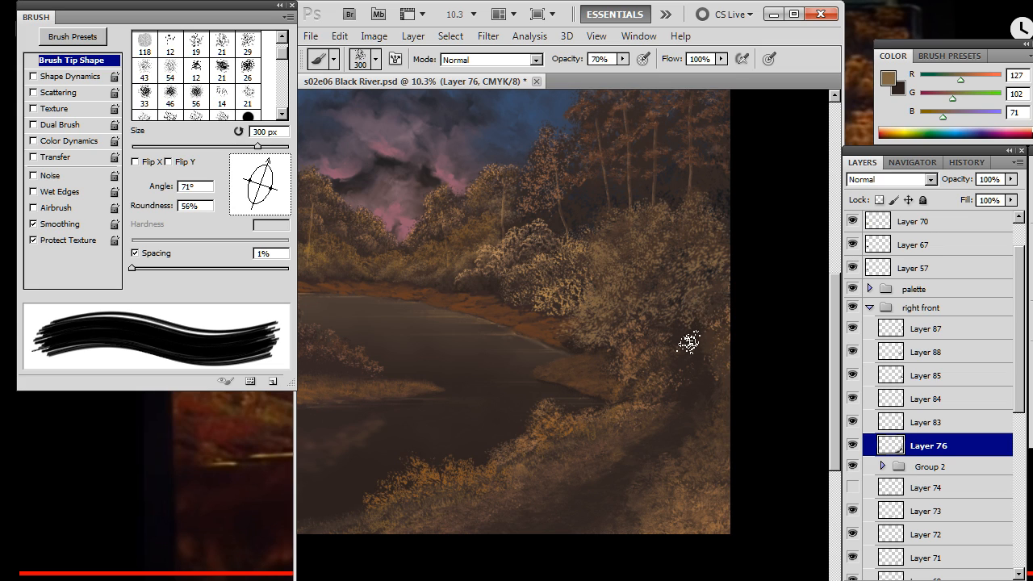
{"action": "key", "text": "e"}
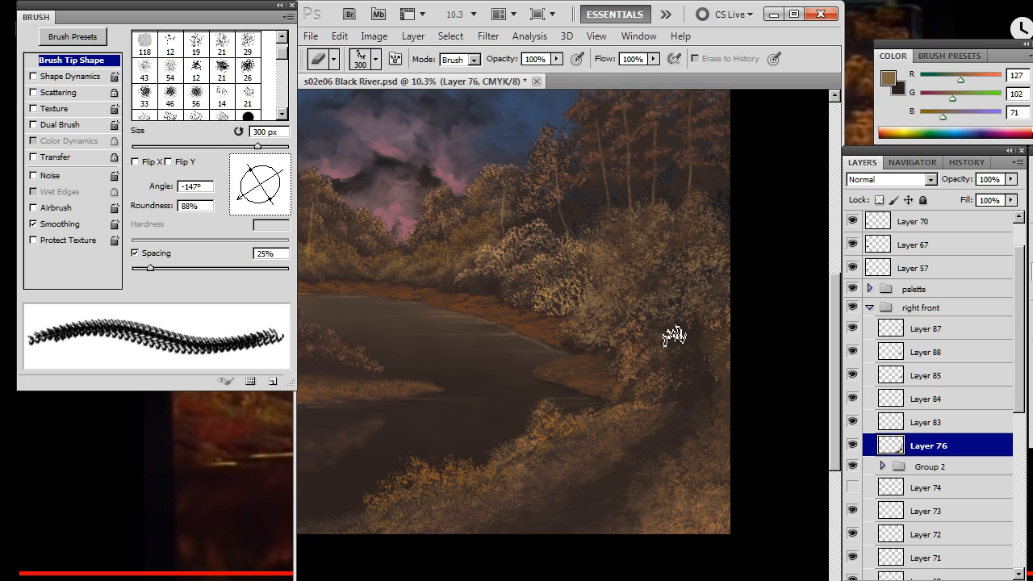
{"action": "key", "text": "x"}
{"action": "key", "text": "b"}
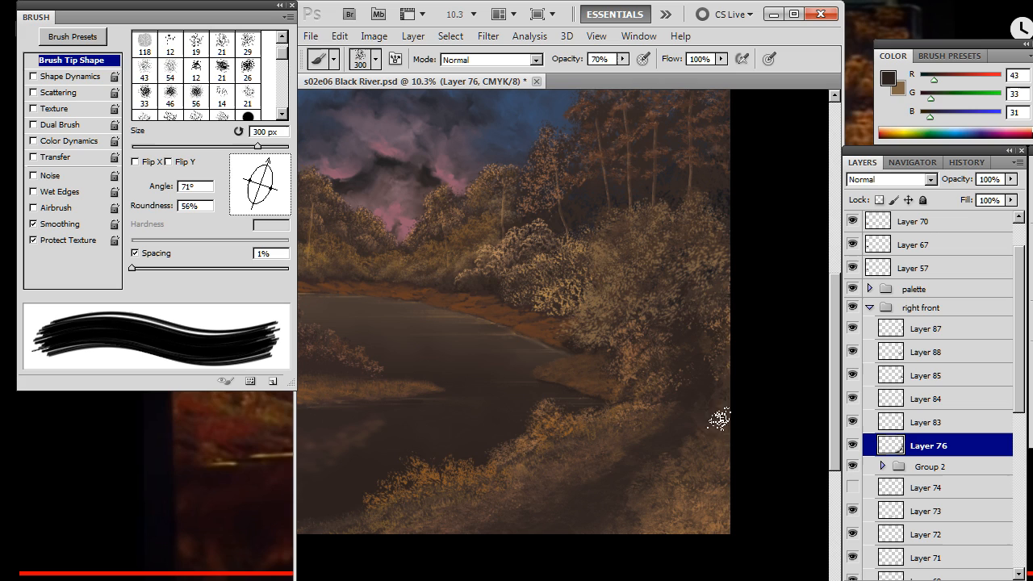
Sample reddish brown (RGB 103, 73, 55) and, on Layer 87, paint foliage beside the path with a 500 px brush, thinning it with the Eraser
{"action": "left_click", "coordinate": [637, 349], "text": "alt"}
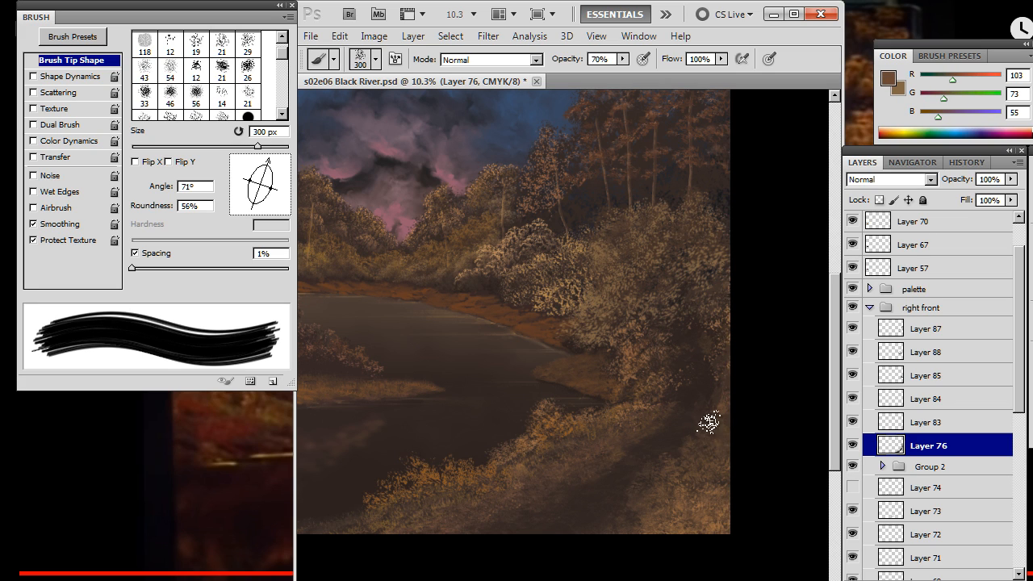
{"action": "key", "text": "bracketright"}
{"action": "key", "text": "bracketright"}
{"action": "left_click", "coordinate": [920, 336]}
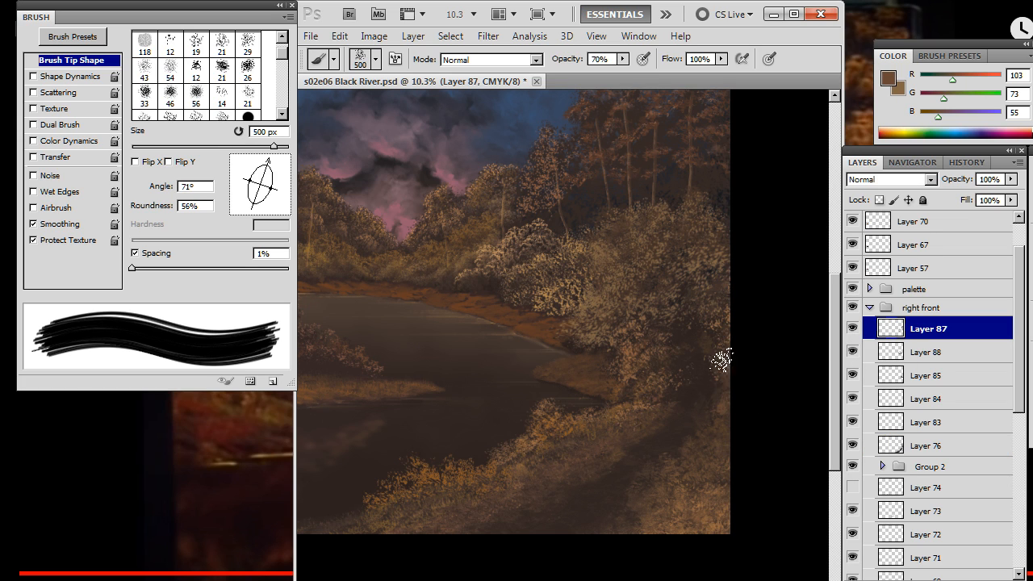
{"action": "key", "text": "e"}
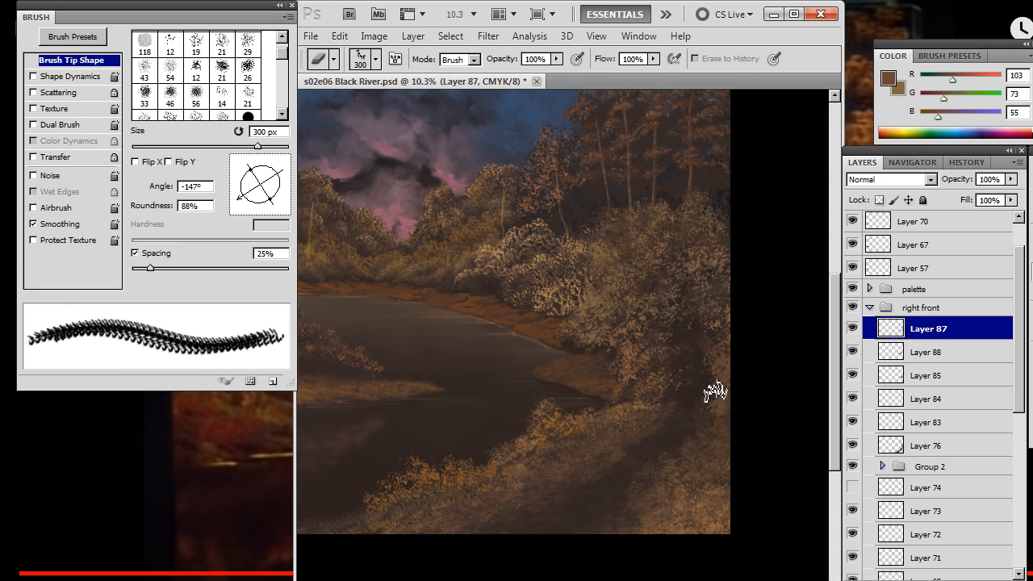
{"action": "key", "text": "b"}
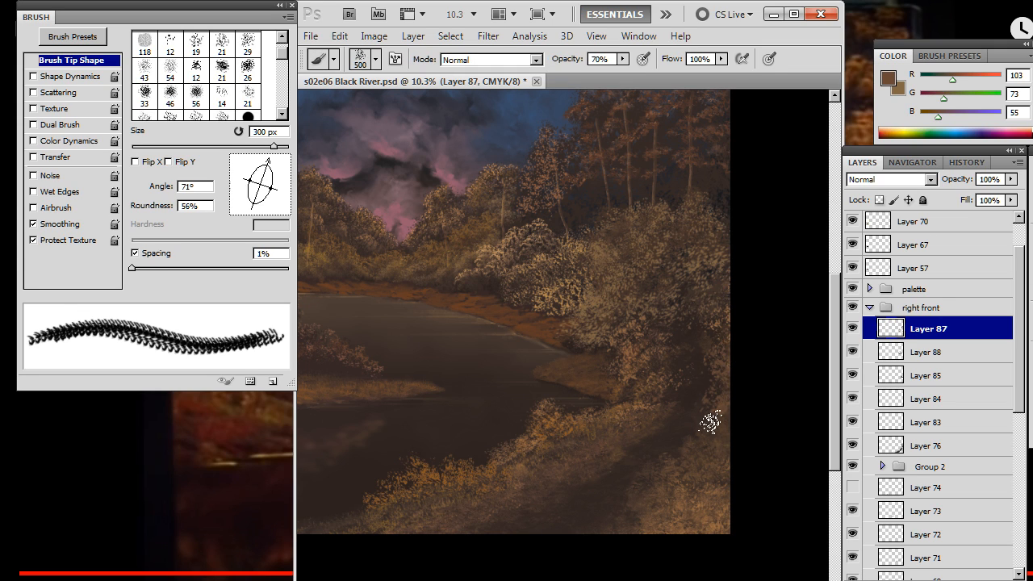
{"action": "key", "text": "e"}
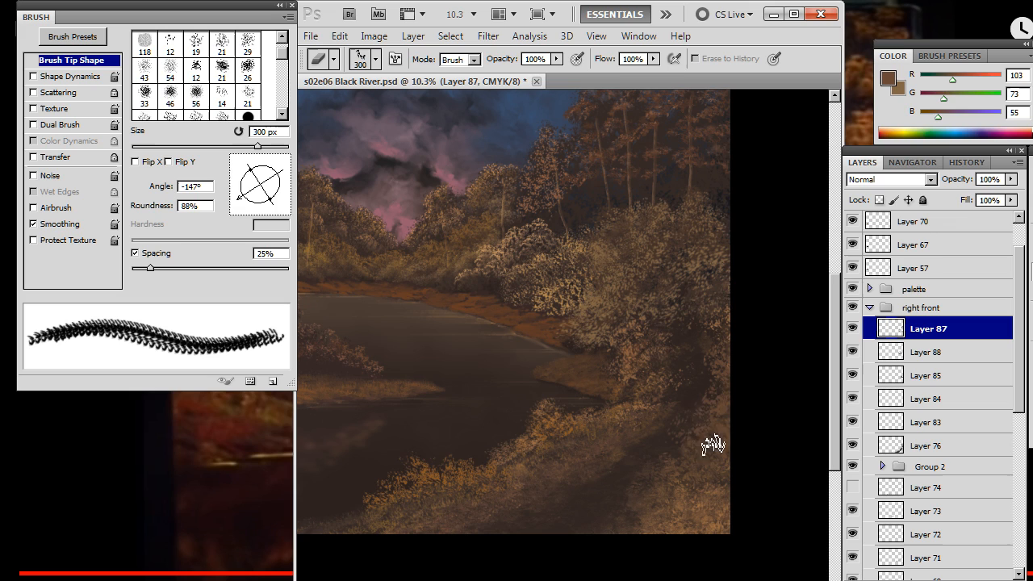
{"action": "key", "text": "b"}
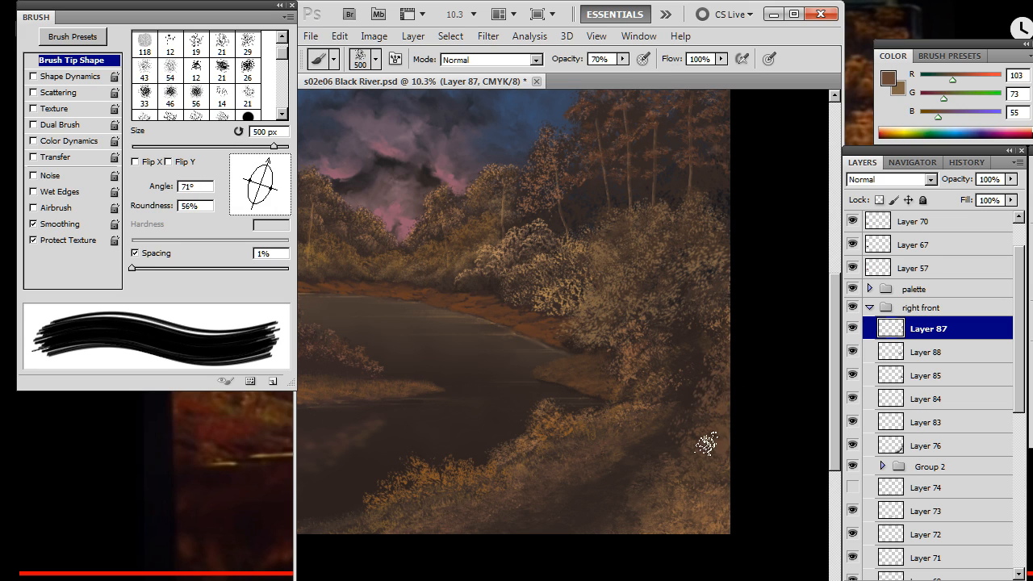
{"action": "key", "text": "e"}
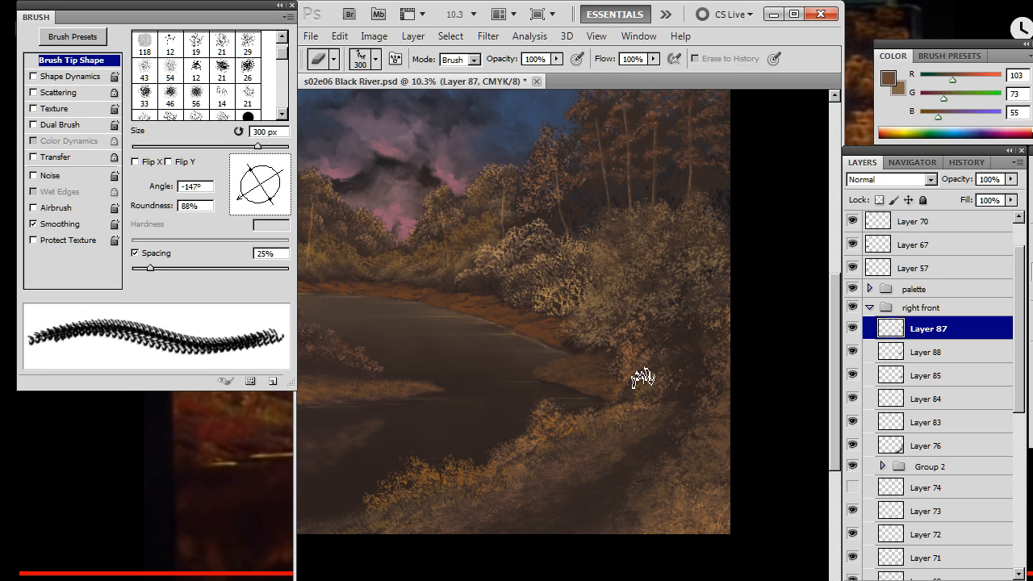
Set the brush angle to 15° and size to 505 px, sample light tan (RGB 168, 131, 80), and add foliage highlights where the path begins
{"action": "key", "text": "b"}
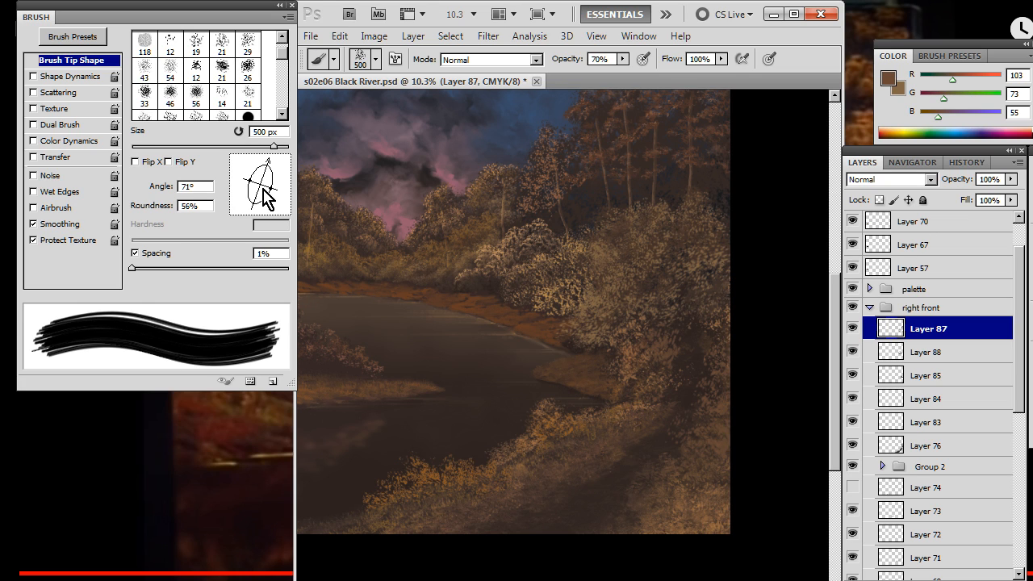
{"action": "key", "text": "e"}
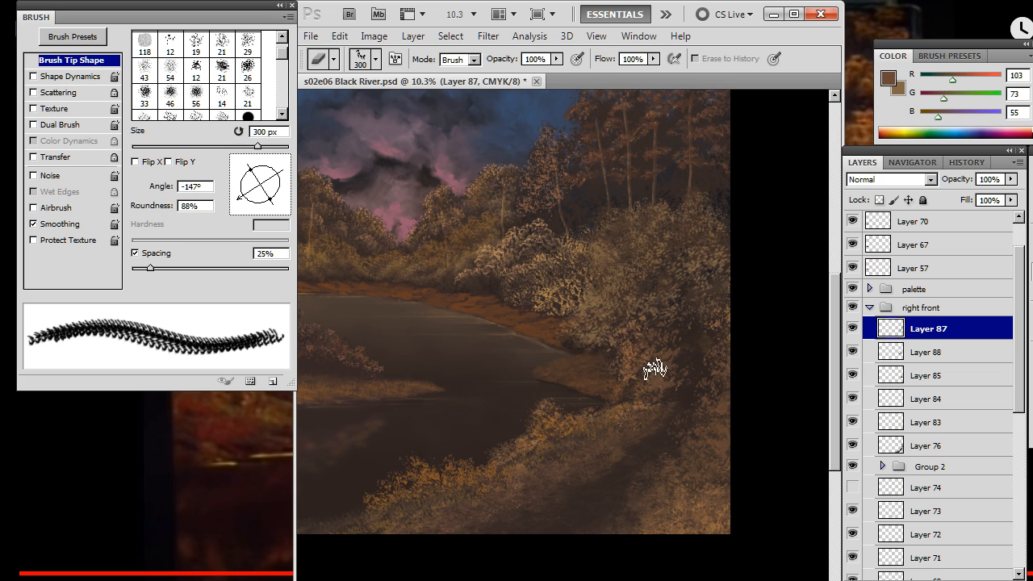
{"action": "key", "text": "b"}
{"action": "left_click", "coordinate": [553, 286], "text": "alt"}
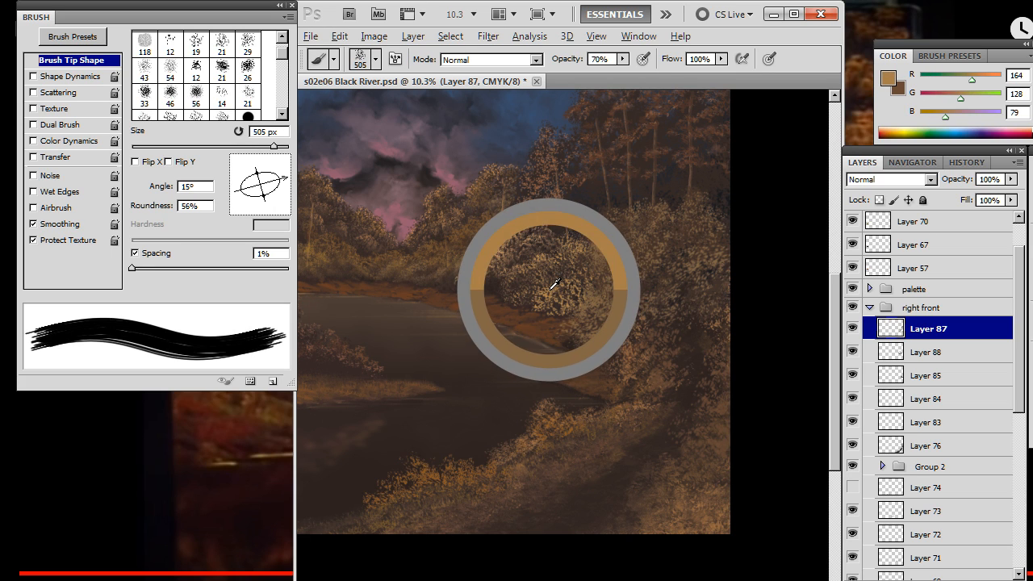
{"action": "key", "text": "e"}
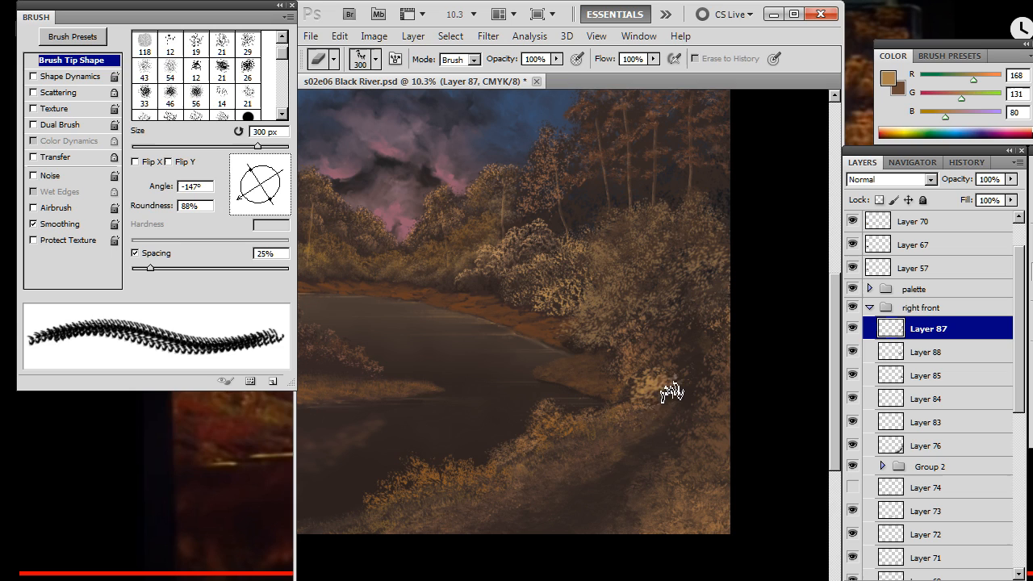
Add light tan highlights to the foliage where the path begins, thinning them with the 300 px Eraser and softening them with the 400 px Smudge tool
{"action": "key", "text": "b"}
{"action": "key", "text": "e"}
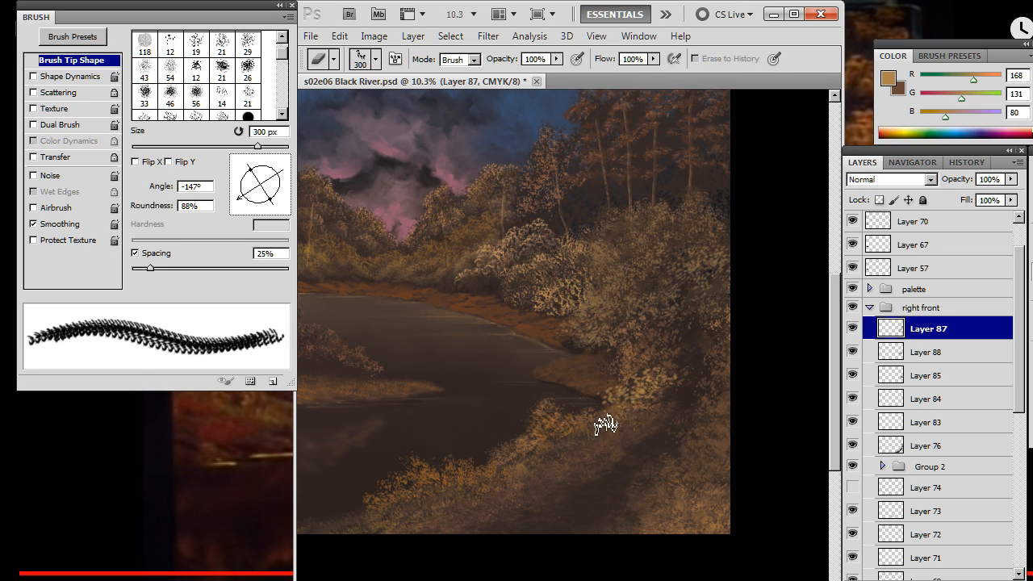
{"action": "key", "text": "b"}
{"action": "key", "text": "e"}
{"action": "key", "text": "r"}
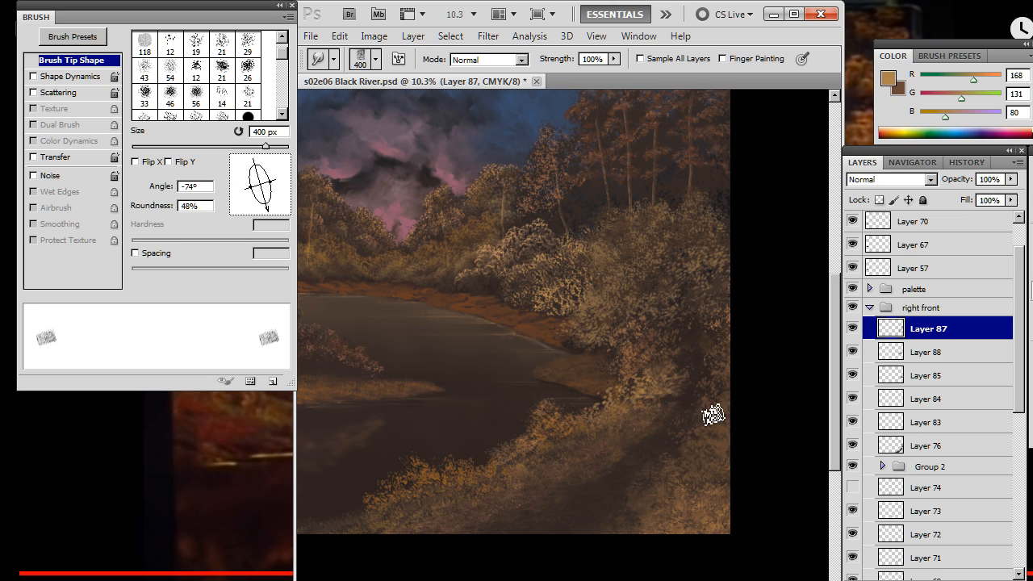
Paint light tan foliage at the painting's right edge beside the path, blending it with the 400 px Smudge tool and the 300 px Eraser
{"action": "key", "text": "b"}
{"action": "key", "text": "r"}
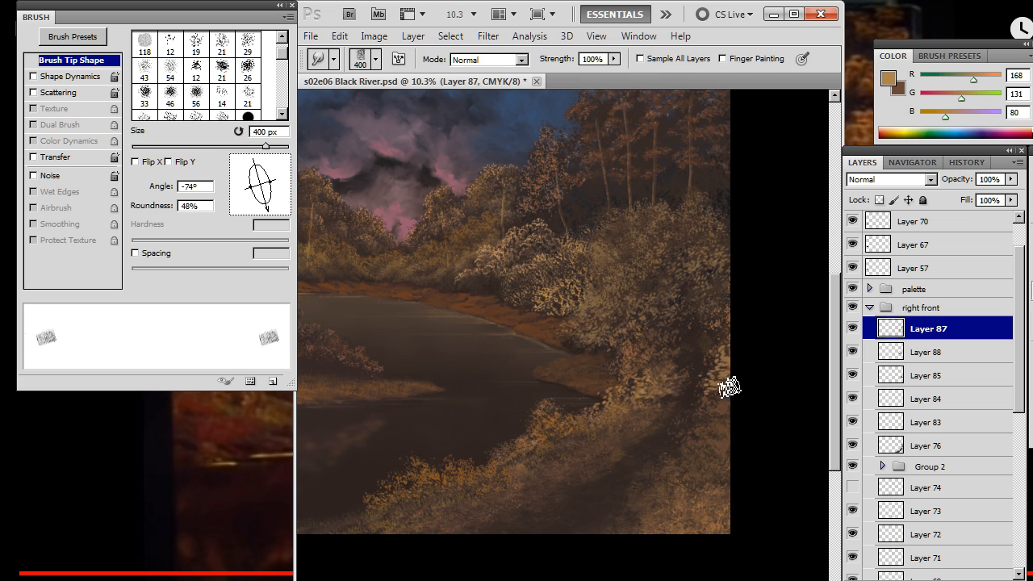
{"action": "key", "text": "e"}
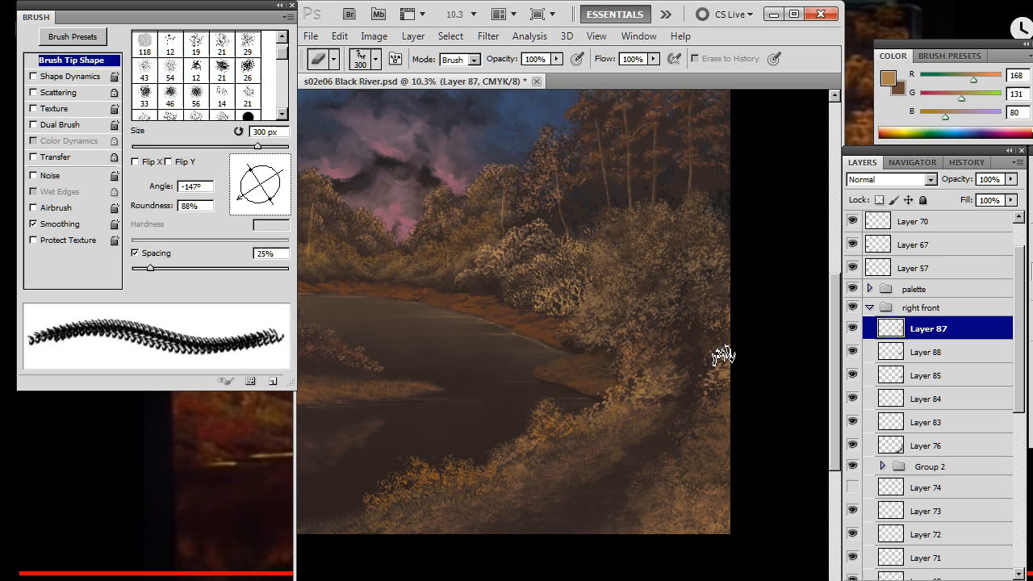
{"action": "key", "text": "z"}
{"action": "left_click_drag", "start_coordinate": [708, 422], "coordinate": [614, 429]}
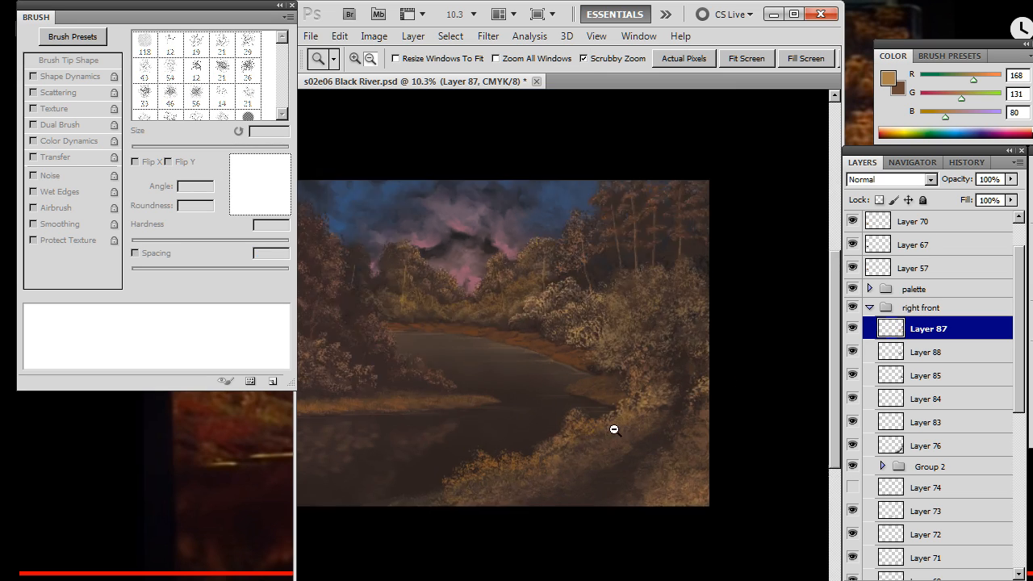
{"action": "left_click_drag", "start_coordinate": [699, 429], "coordinate": [692, 415]}
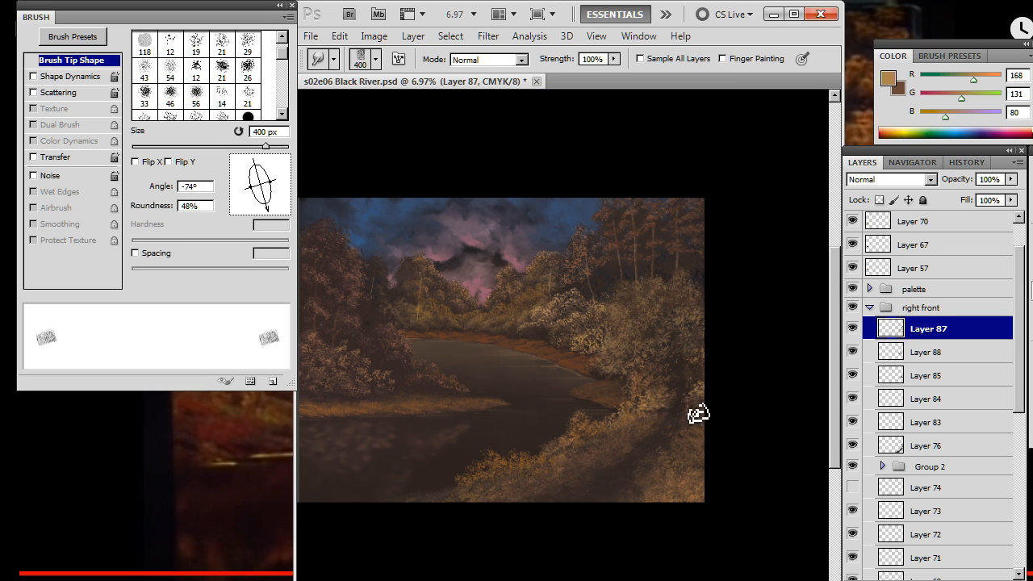
{"action": "key", "text": "e"}
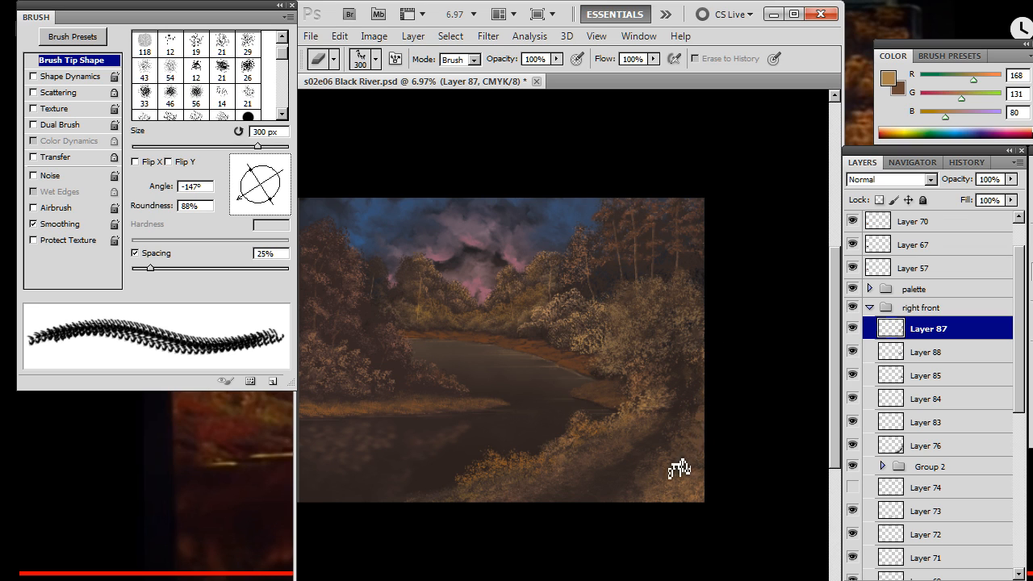
Check the whole painting, then touch up the foliage beside the path with the 505 px brush and the 300 px Eraser
{"action": "left_click_drag", "start_coordinate": [649, 429], "coordinate": [604, 409]}
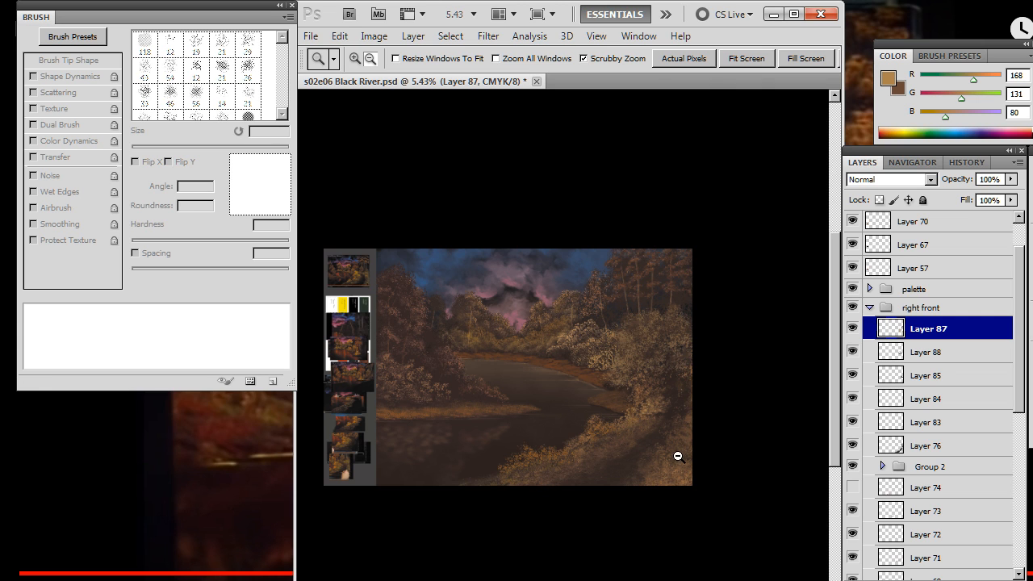
{"action": "left_click_drag", "start_coordinate": [636, 444], "coordinate": [724, 447]}
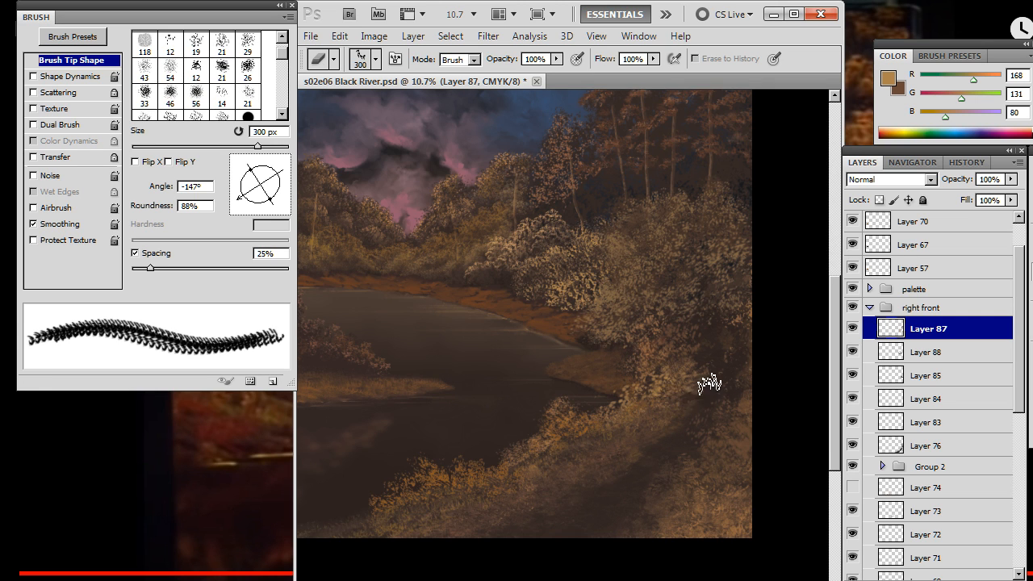
{"action": "key", "text": "b"}
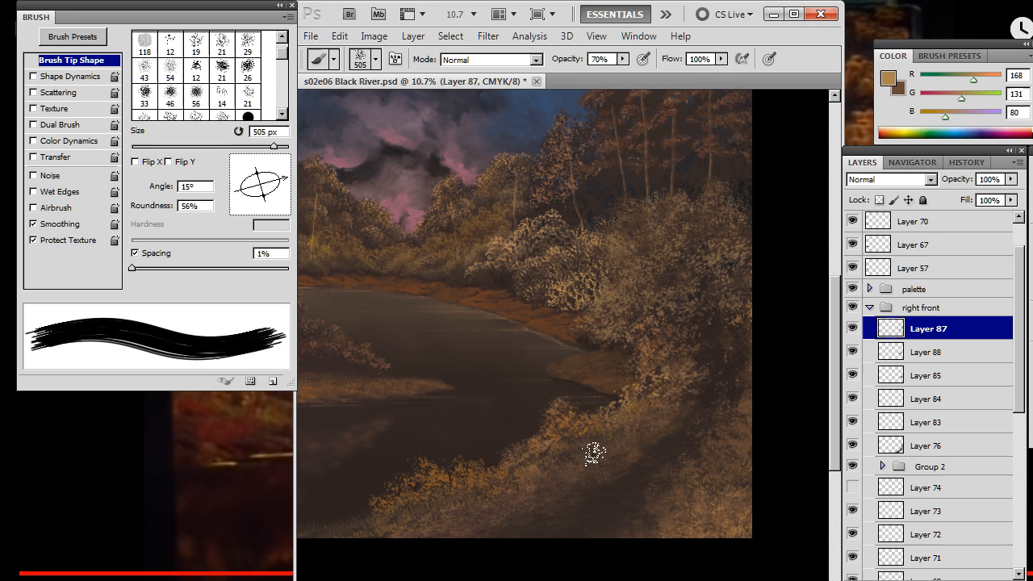
{"action": "key", "text": "e"}
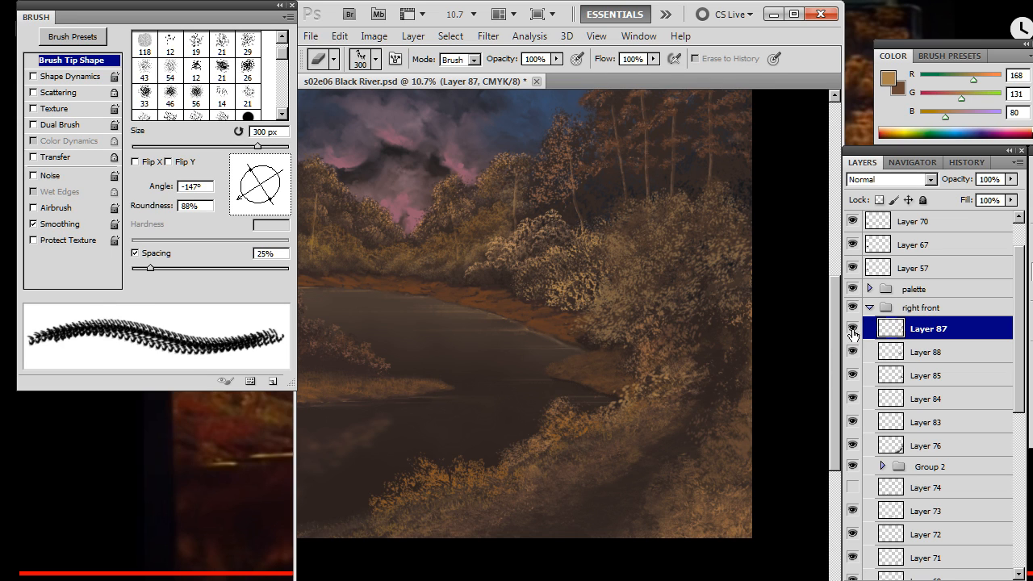
Hide Layers 87 and 88 in the right front group and make Layer 85 active
{"action": "left_click", "coordinate": [853, 352]}
{"action": "left_click", "coordinate": [852, 376]}
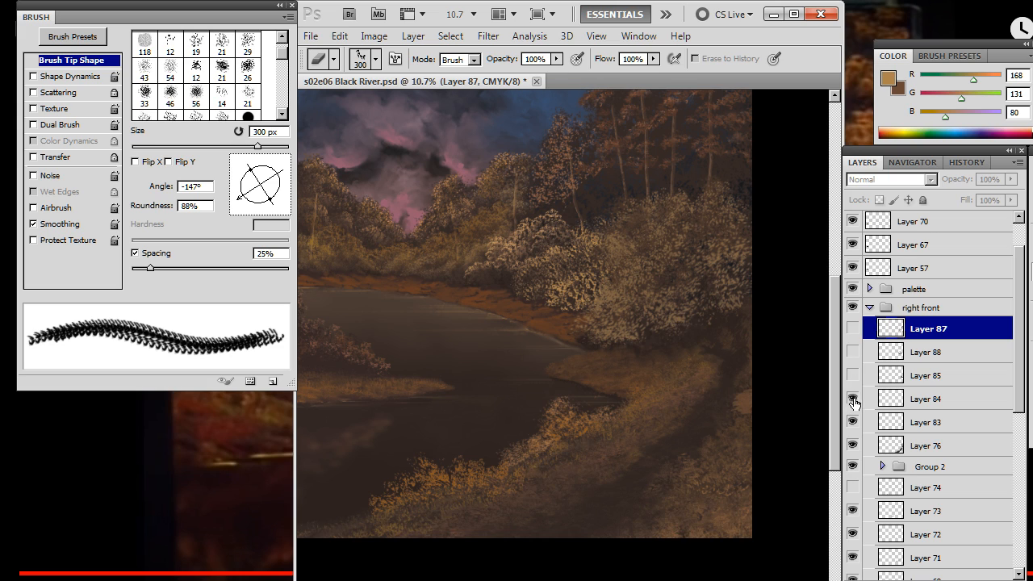
{"action": "left_click", "coordinate": [854, 376]}
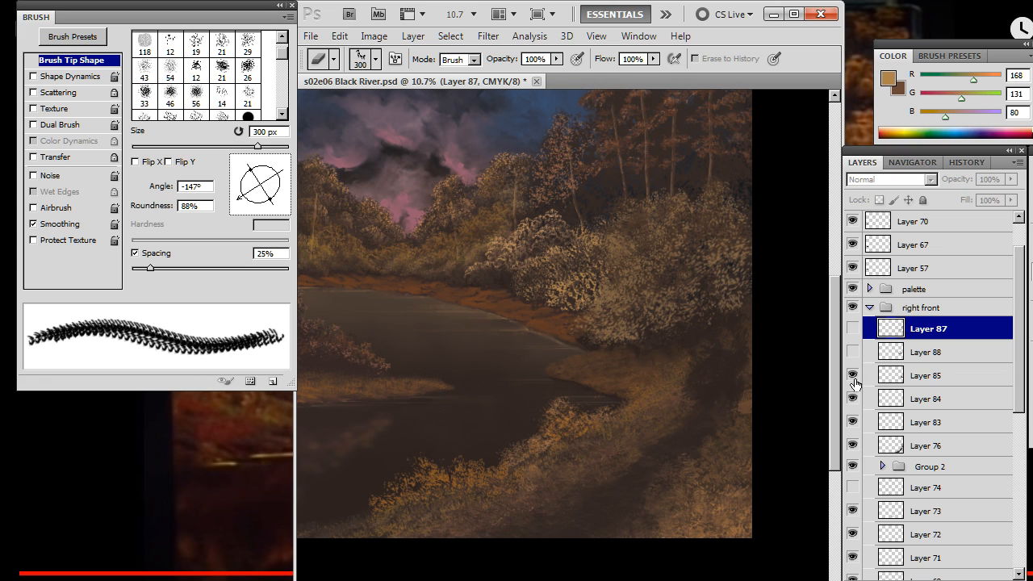
{"action": "left_click", "coordinate": [855, 380]}
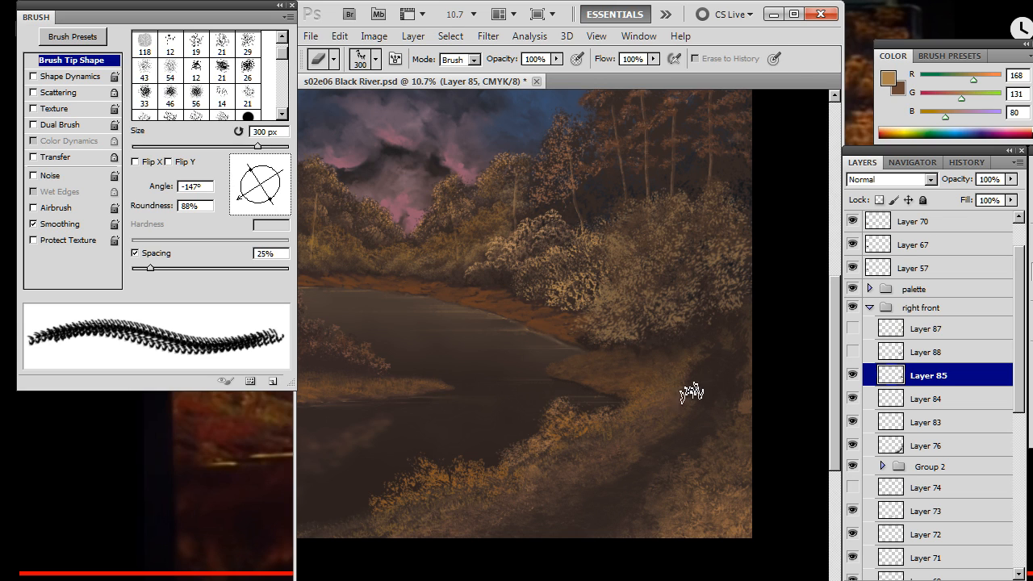
On Layer 85, soften the shadows beneath the right-bank bushes with the 400 px Smudge tool and the 300 px Eraser
{"action": "key", "text": "r"}
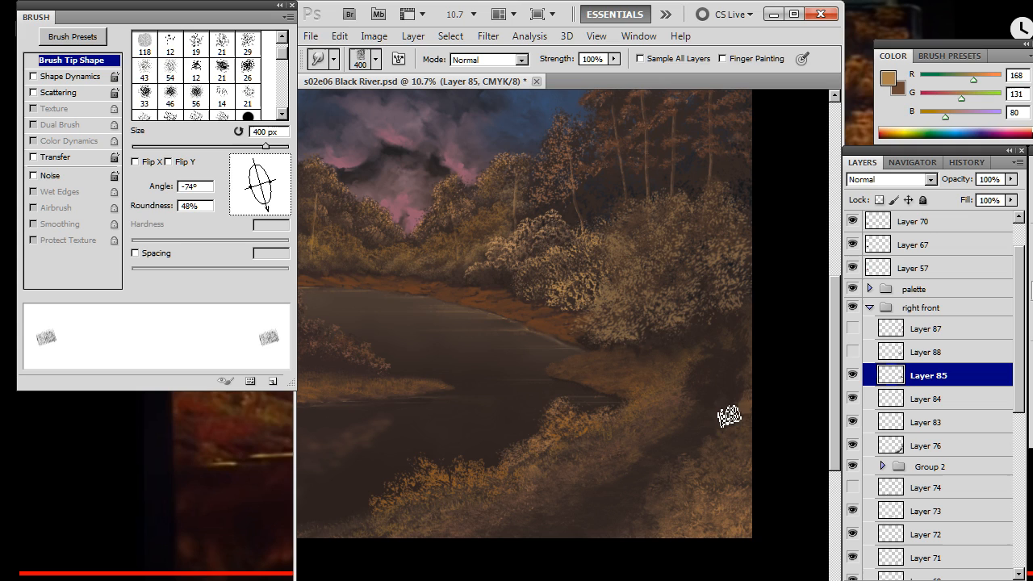
{"action": "key", "text": "e"}
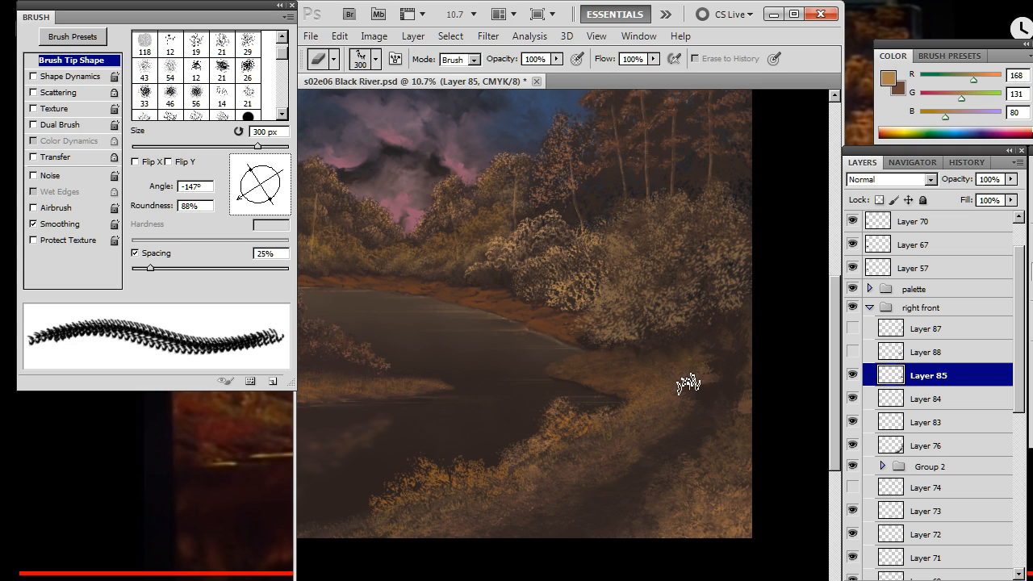
{"action": "key", "text": "r"}
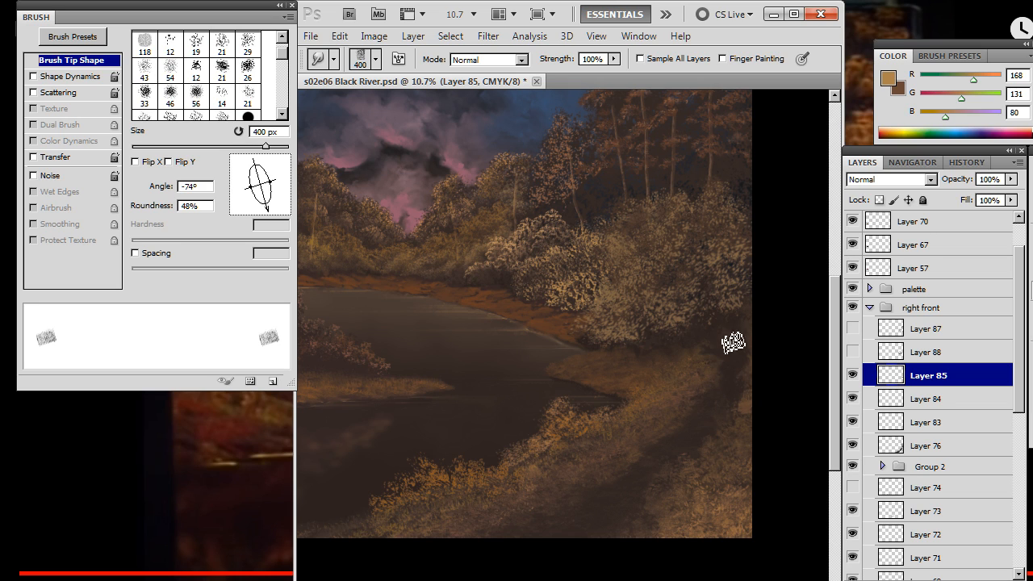
{"action": "key", "text": "e"}
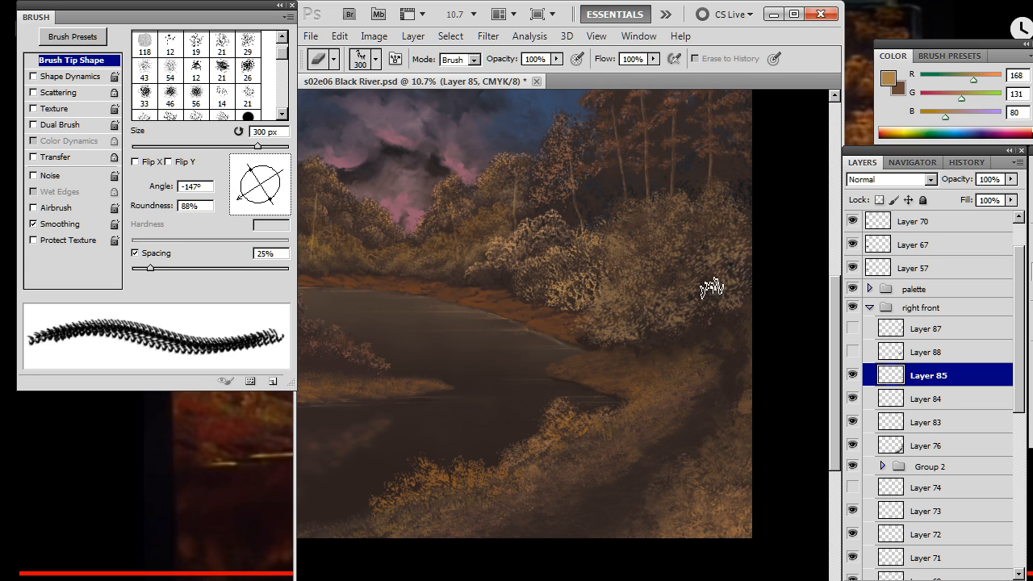
{"action": "key", "text": "r"}
Sample dark brown (RGB 43, 34, 32) from the shadow beneath the bushes and smudge the far end of the path toward the painting's right edge
{"action": "key", "text": "b"}
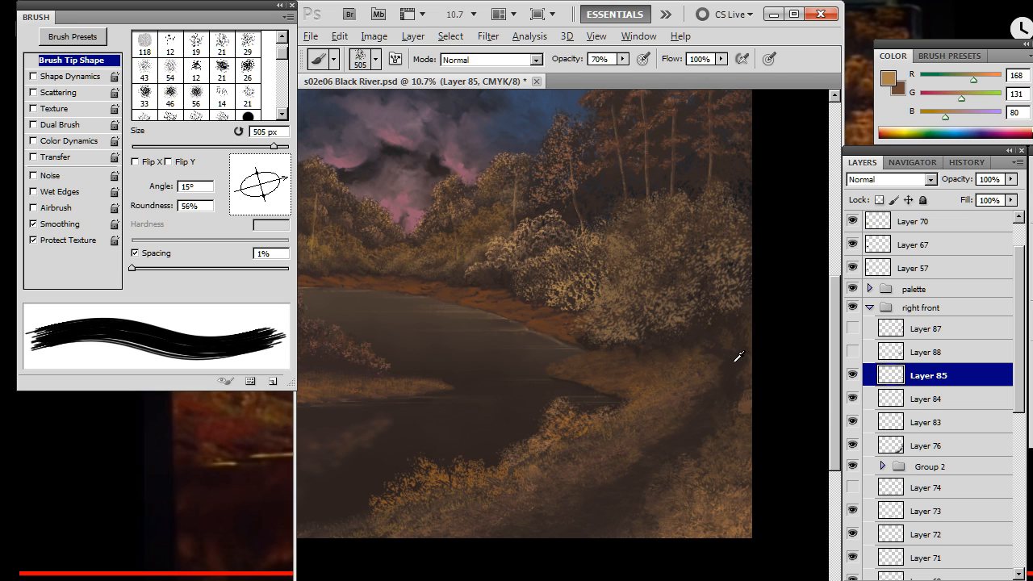
{"action": "left_click", "coordinate": [737, 356], "text": "alt"}
{"action": "key", "text": "r"}
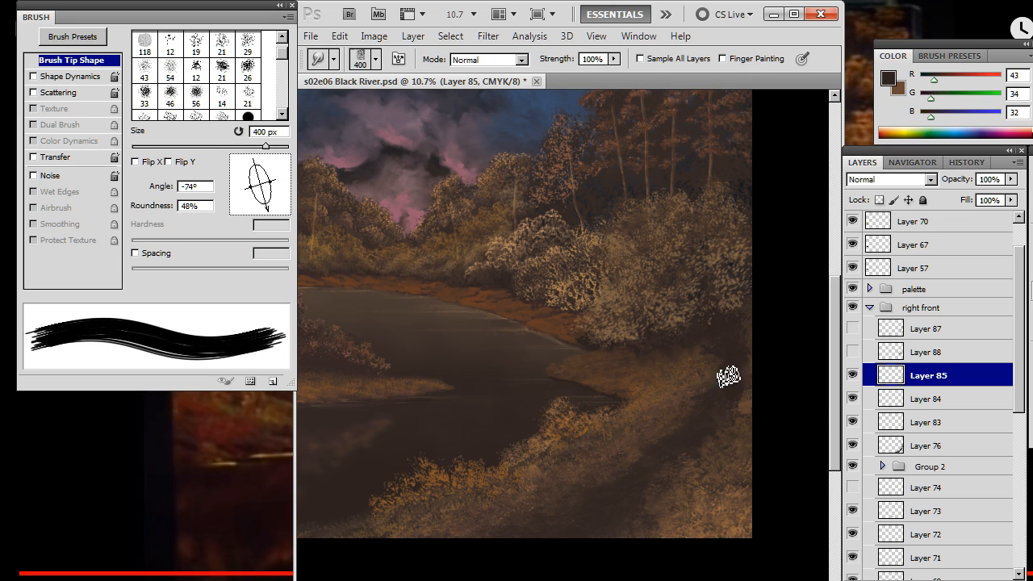
{"action": "mouse_move", "coordinate": [724, 353]}
{"action": "left_mouse_down"}
{"action": "mouse_move", "coordinate": [742, 320]}
{"action": "mouse_move", "coordinate": [735, 375]}
{"action": "mouse_move", "coordinate": [711, 358]}
{"action": "mouse_move", "coordinate": [685, 374]}
{"action": "mouse_move", "coordinate": [741, 340]}
{"action": "mouse_move", "coordinate": [733, 362]}
{"action": "mouse_move", "coordinate": [715, 356]}
{"action": "mouse_move", "coordinate": [757, 405]}
{"action": "mouse_move", "coordinate": [760, 420]}
{"action": "mouse_move", "coordinate": [736, 423]}
{"action": "mouse_move", "coordinate": [726, 405]}
{"action": "mouse_move", "coordinate": [756, 358]}
{"action": "left_mouse_up"}
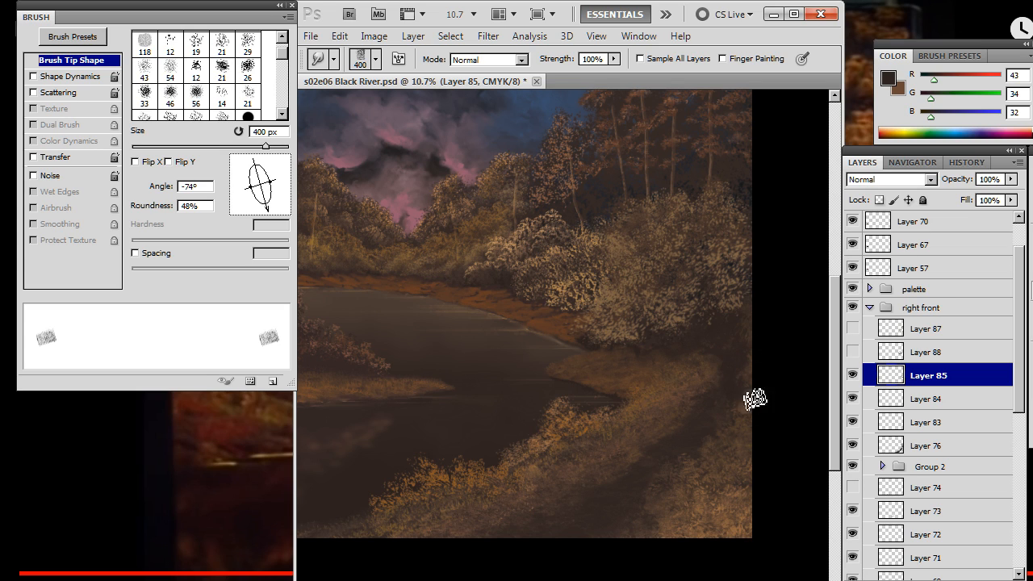
Sample reddish brown (RGB 103, 73, 55), paint foliage at the path's right edge with a 200 px brush, and thin it with the Eraser
{"action": "key", "text": "b"}
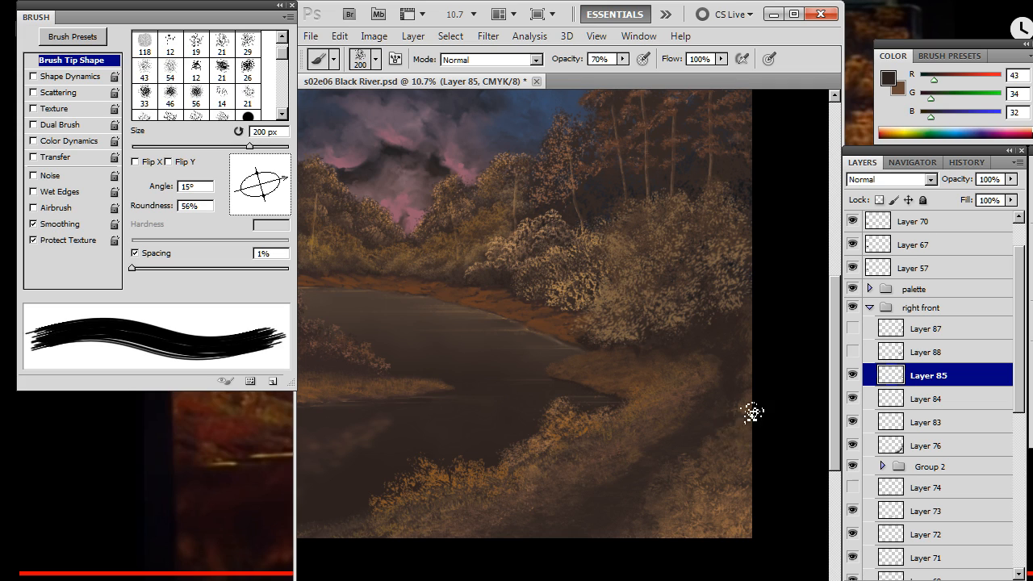
{"action": "left_click", "coordinate": [726, 435], "text": "alt"}
{"action": "key", "text": "e"}
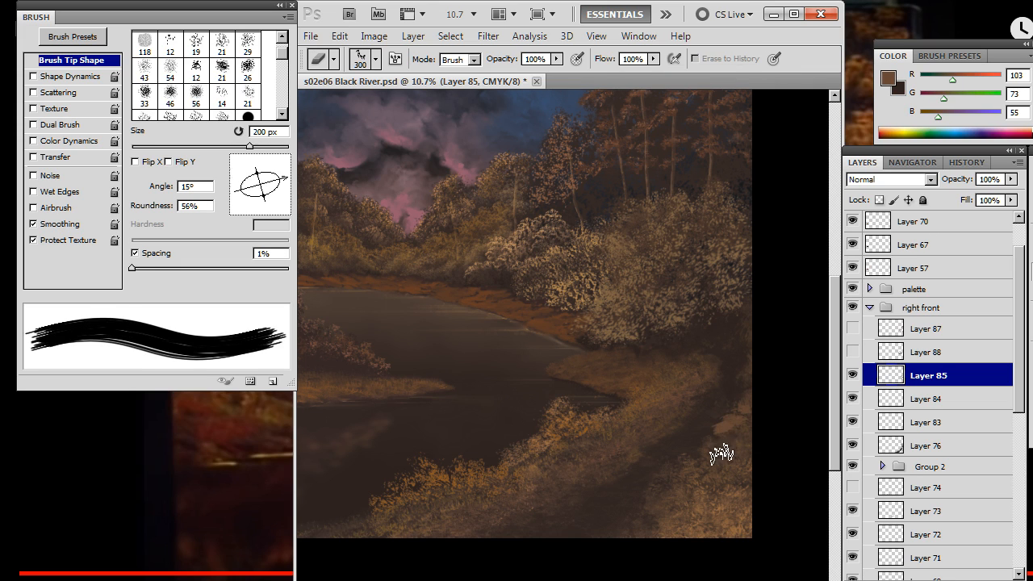
{"action": "key", "text": "b"}
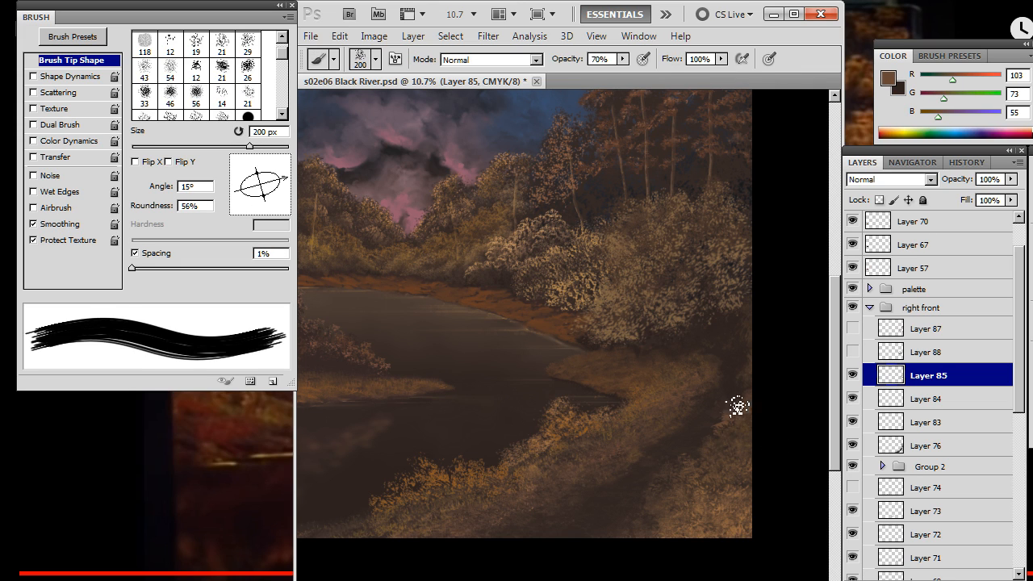
{"action": "key", "text": "e"}
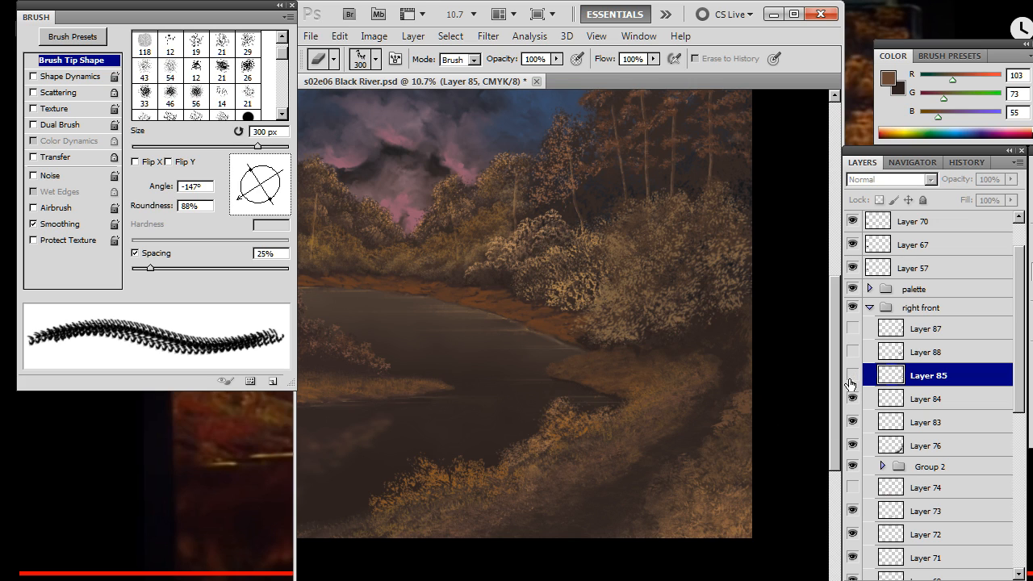
Toggle the visibility of Layers 85, 84, 83 and 76 to examine what each contributes to the right bank
{"action": "left_click", "coordinate": [852, 375]}
{"action": "left_click", "coordinate": [853, 376]}
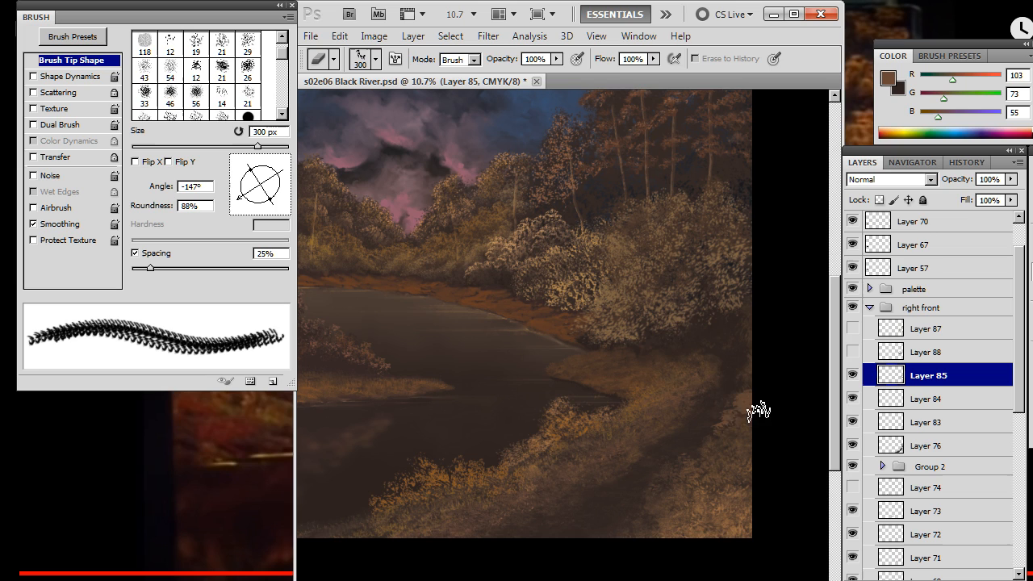
{"action": "left_click", "coordinate": [853, 376]}
{"action": "left_click", "coordinate": [853, 376]}
{"action": "left_click", "coordinate": [853, 399]}
{"action": "left_click", "coordinate": [854, 399]}
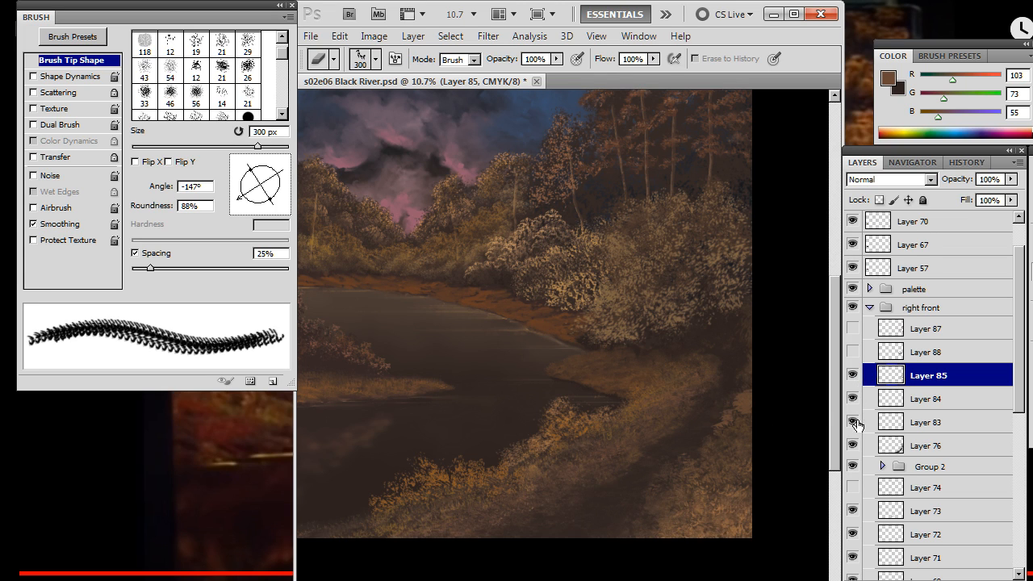
{"action": "left_click", "coordinate": [854, 422]}
{"action": "left_click", "coordinate": [853, 445]}
{"action": "left_click", "coordinate": [853, 446]}
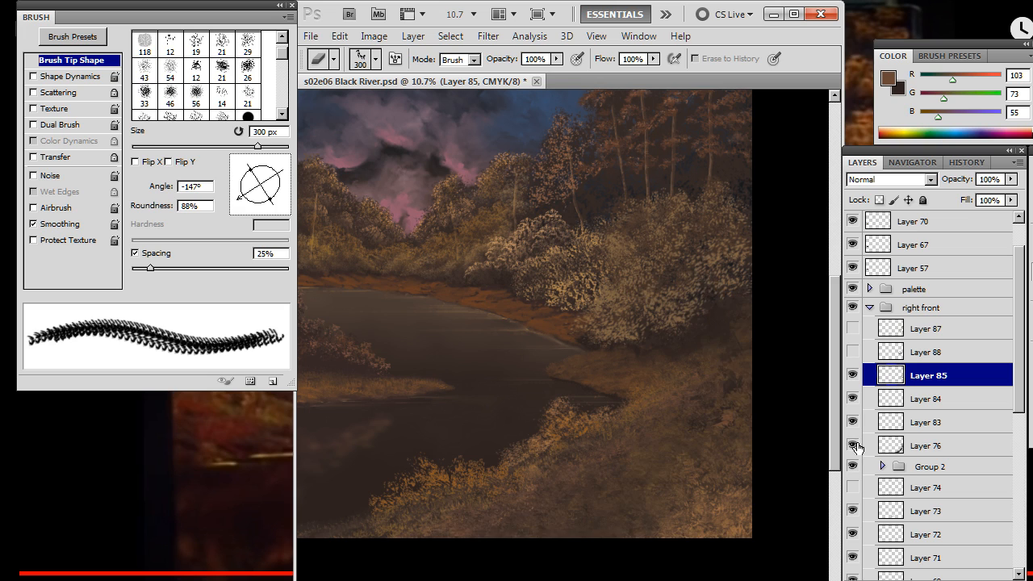
{"action": "left_click", "coordinate": [853, 445]}
On Layer 76, rework the path shadows with the 300 px Eraser, a 200 px dark brown brush (RGB 43, 34, 32) and the 400 px Smudge tool
{"action": "left_click", "coordinate": [925, 447]}
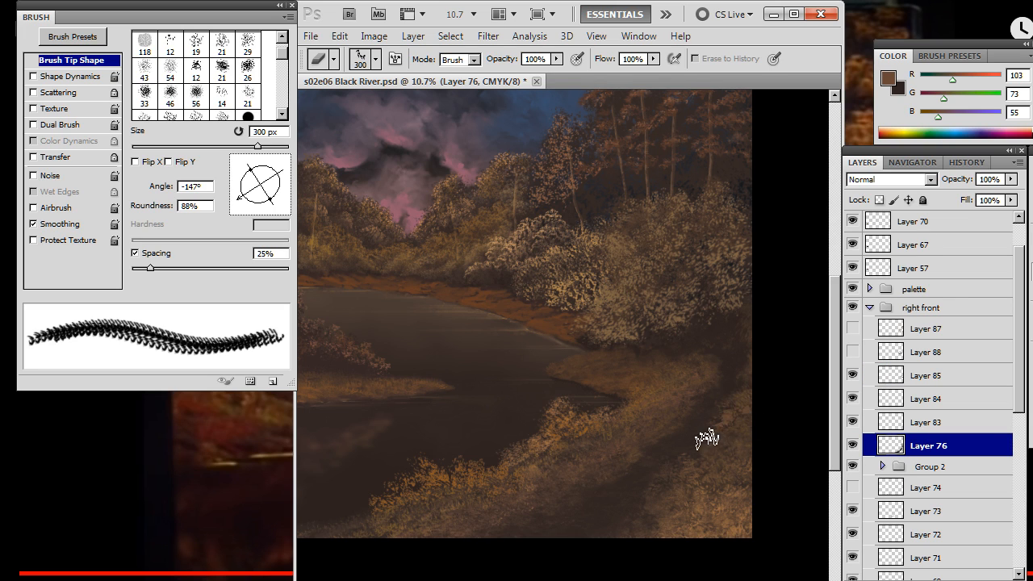
{"action": "key", "text": "r"}
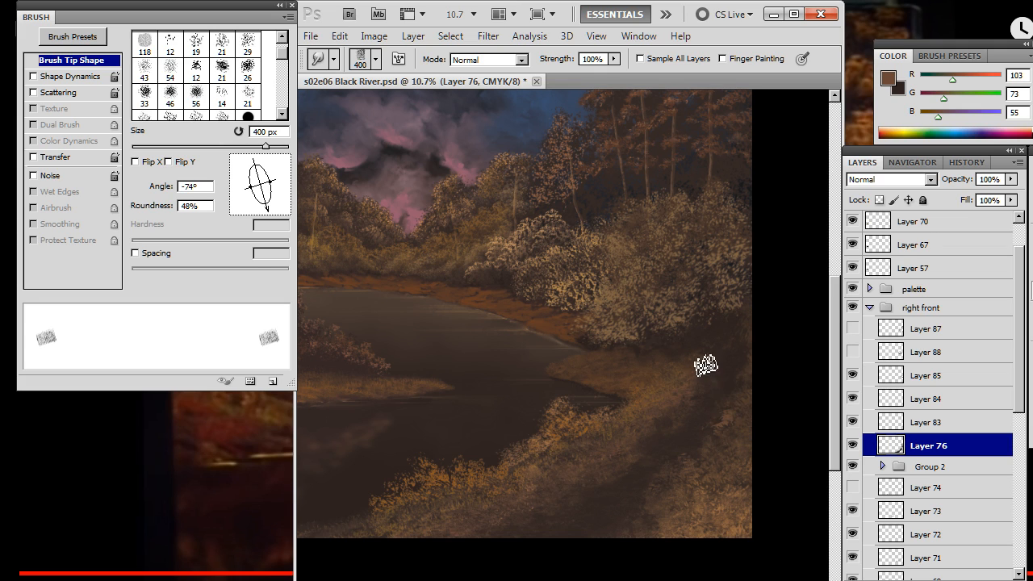
{"action": "key", "text": "e"}
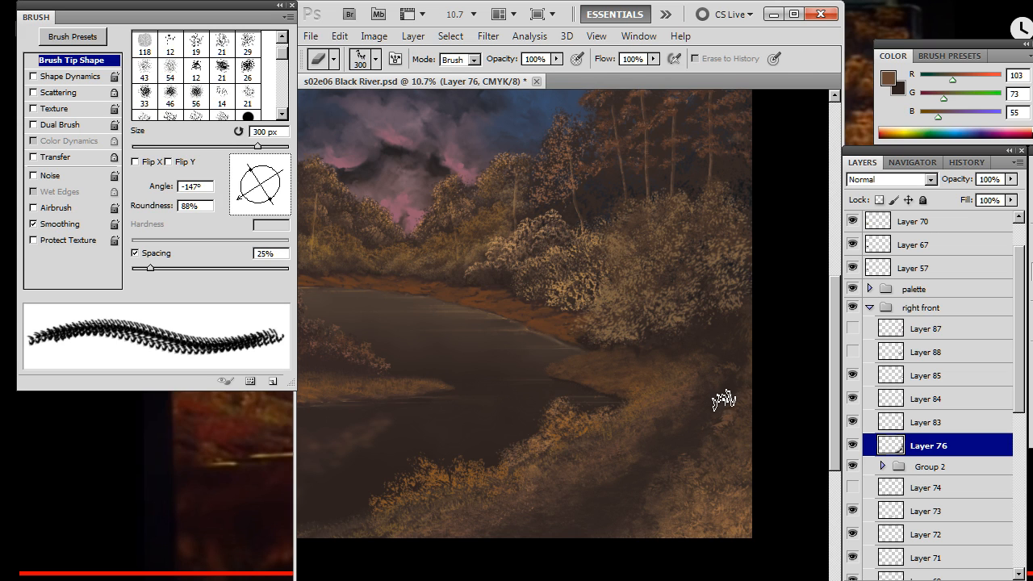
{"action": "key", "text": "b"}
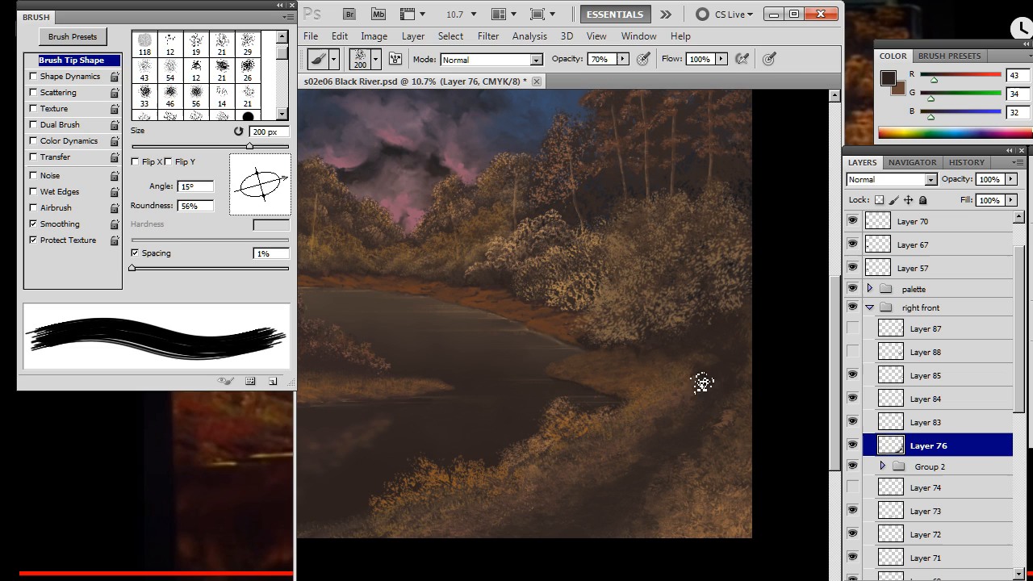
{"action": "key", "text": "r"}
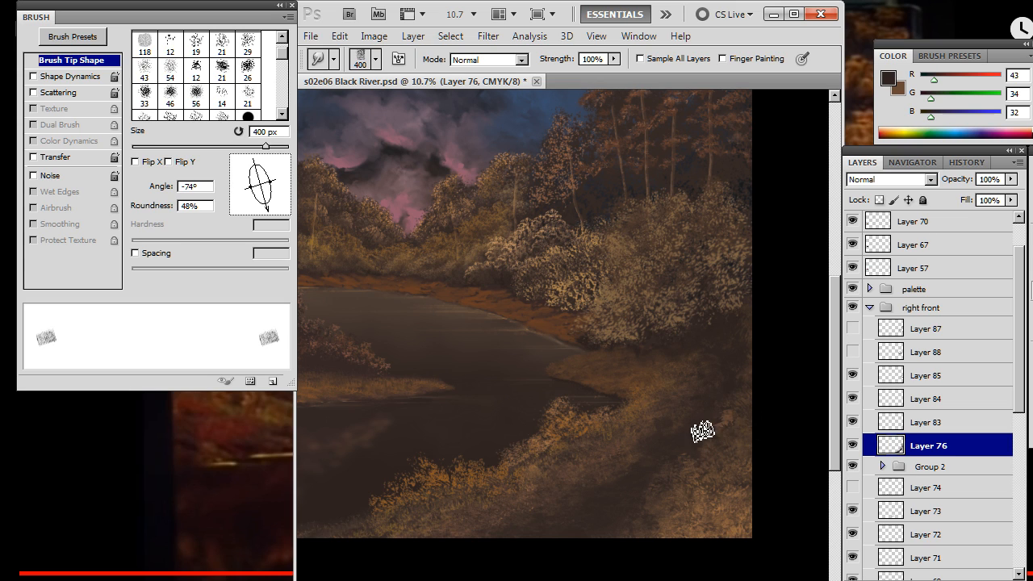
{"action": "key", "text": "b"}
{"action": "key", "text": "r"}
Toggle the visibility of Layers 83 and 85 to compare their effect on the path area
{"action": "left_click", "coordinate": [852, 422]}
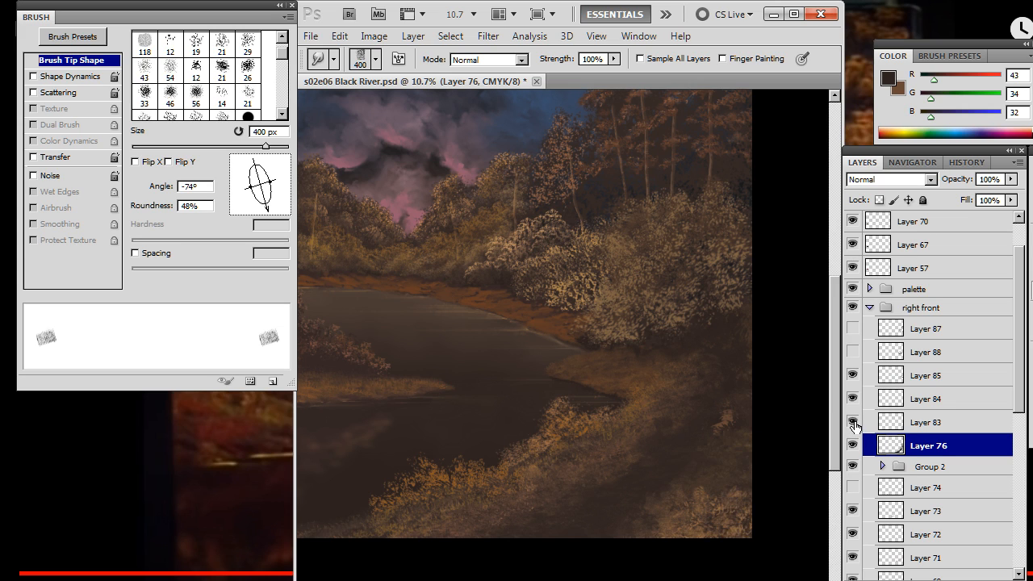
{"action": "left_click", "coordinate": [853, 375]}
{"action": "left_click", "coordinate": [853, 375]}
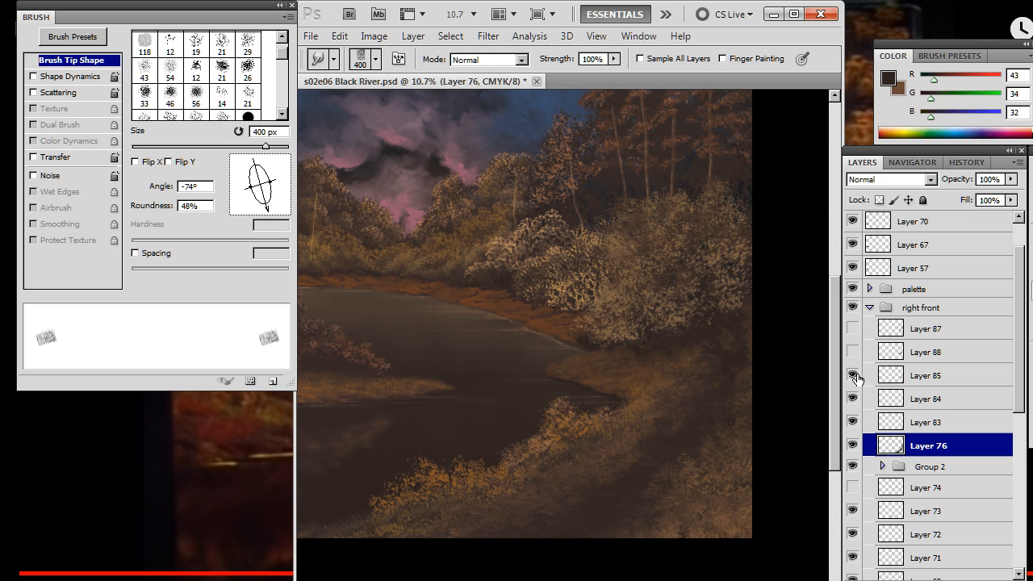
On Layer 85, rework the foliage along the path with a reddish brown brush (RGB 103, 73, 55), the 300 px Eraser and the 400 px Smudge tool
{"action": "left_click", "coordinate": [928, 378]}
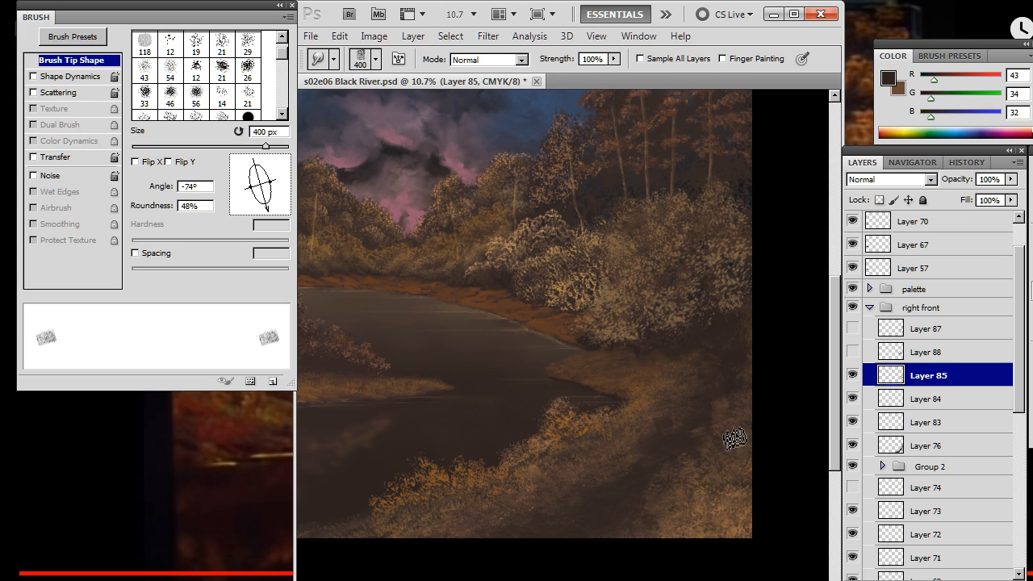
{"action": "key", "text": "e"}
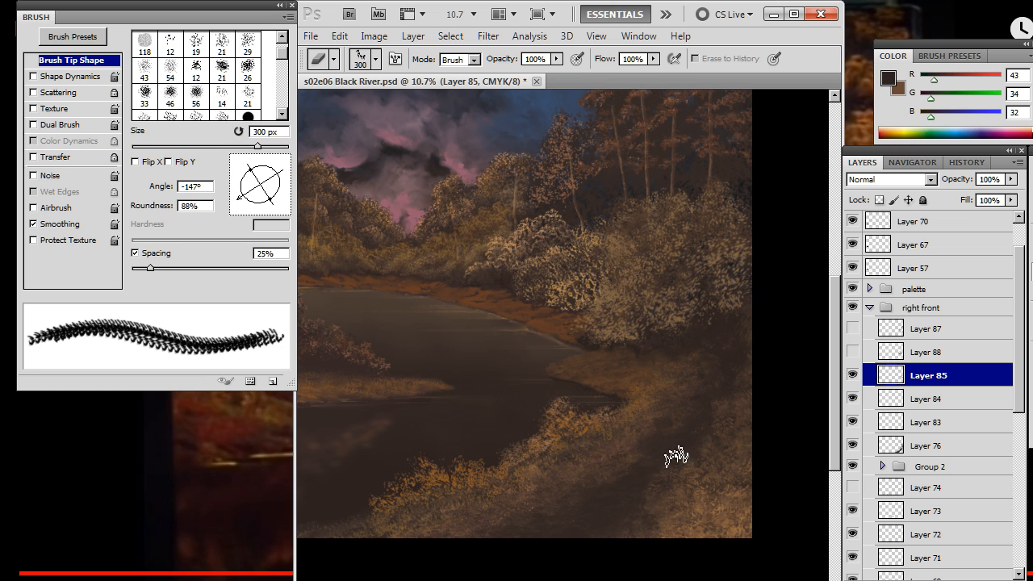
{"action": "key", "text": "b"}
{"action": "left_click", "coordinate": [658, 431], "text": "alt"}
{"action": "key", "text": "r"}
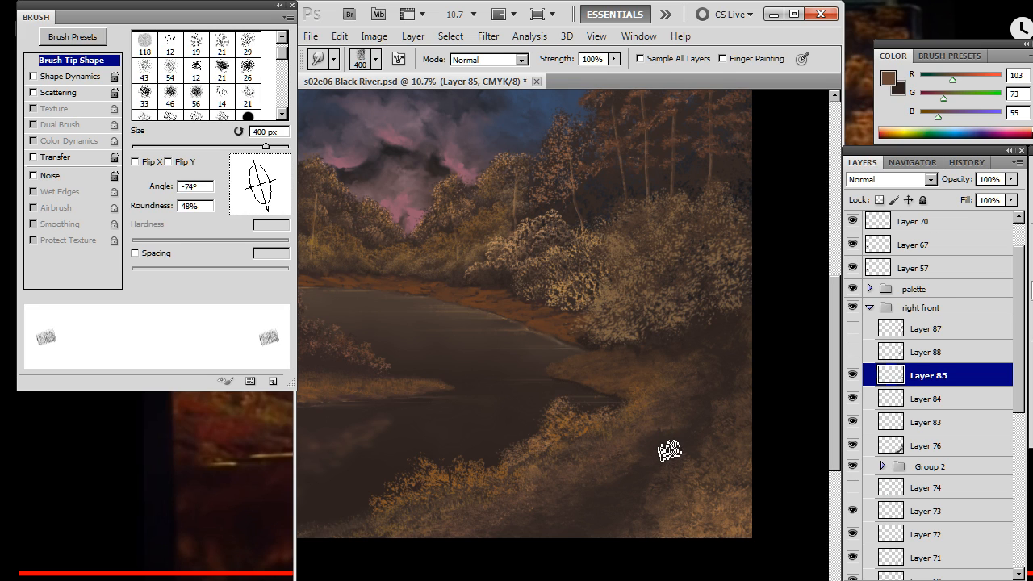
{"action": "key", "text": "b"}
{"action": "key", "text": "r"}
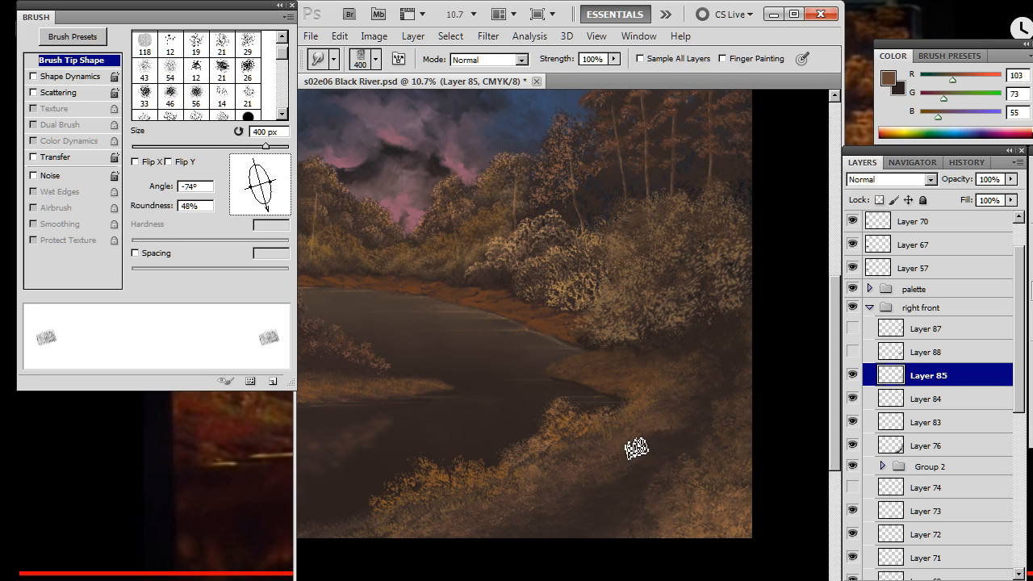
{"action": "key", "text": "e"}
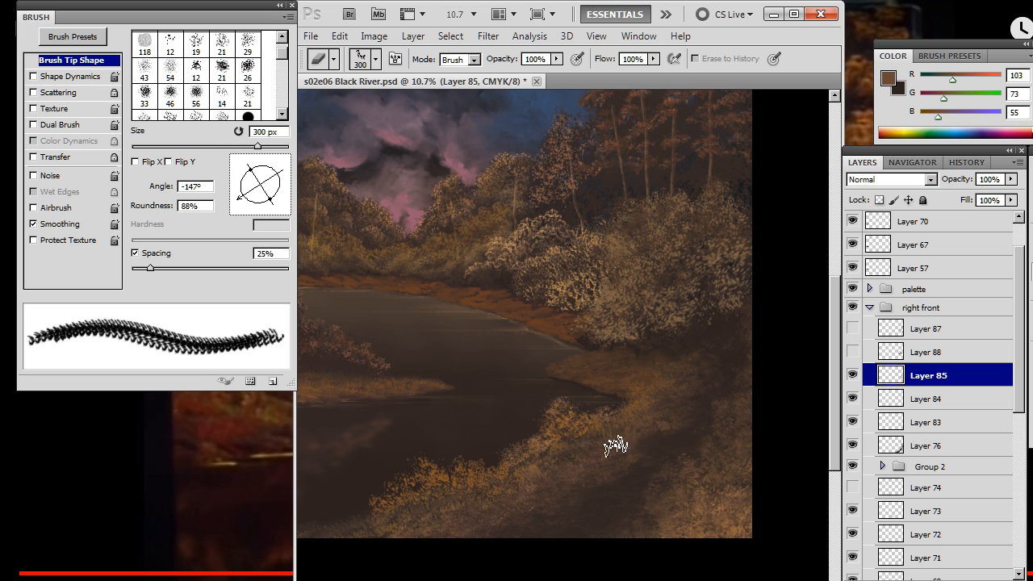
{"action": "key", "text": "r"}
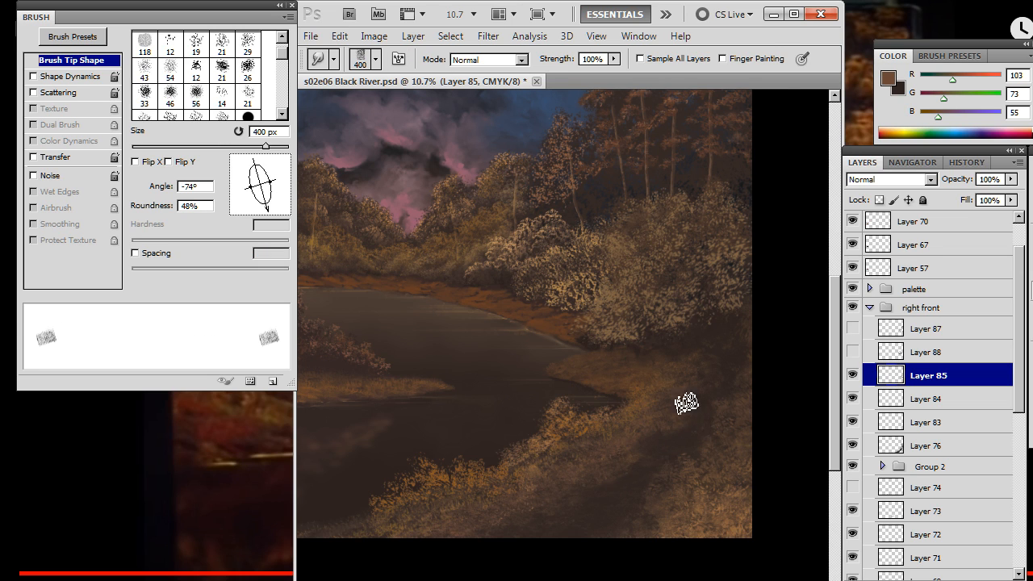
Paint dark brown shadows (RGB 43, 34, 32) beneath the far-right bushes with the 200 px brush at 70% opacity and blend them with the 400 px Smudge tool
{"action": "key", "text": "b"}
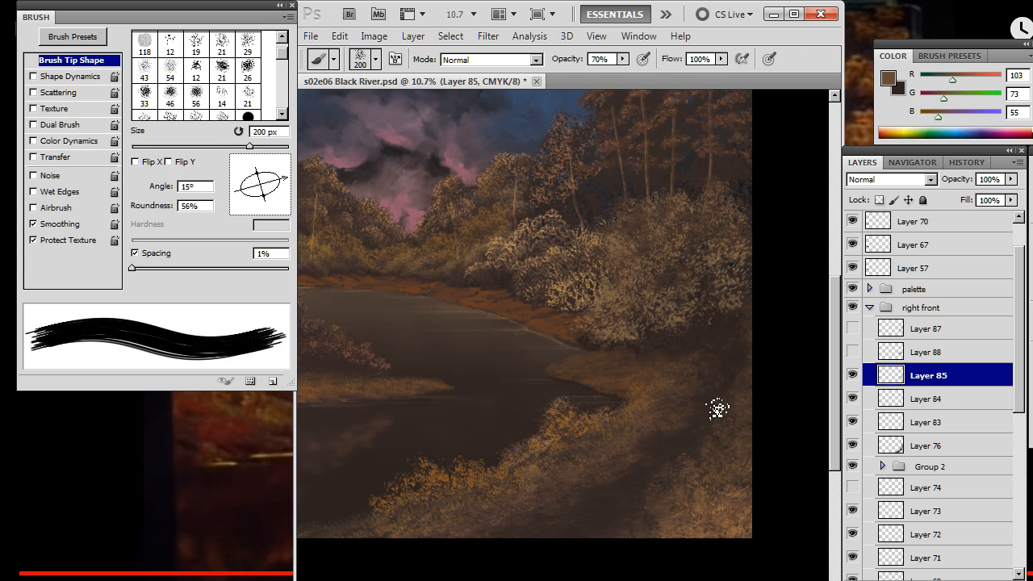
{"action": "left_click", "coordinate": [732, 414], "text": "alt"}
{"action": "key", "text": "r"}
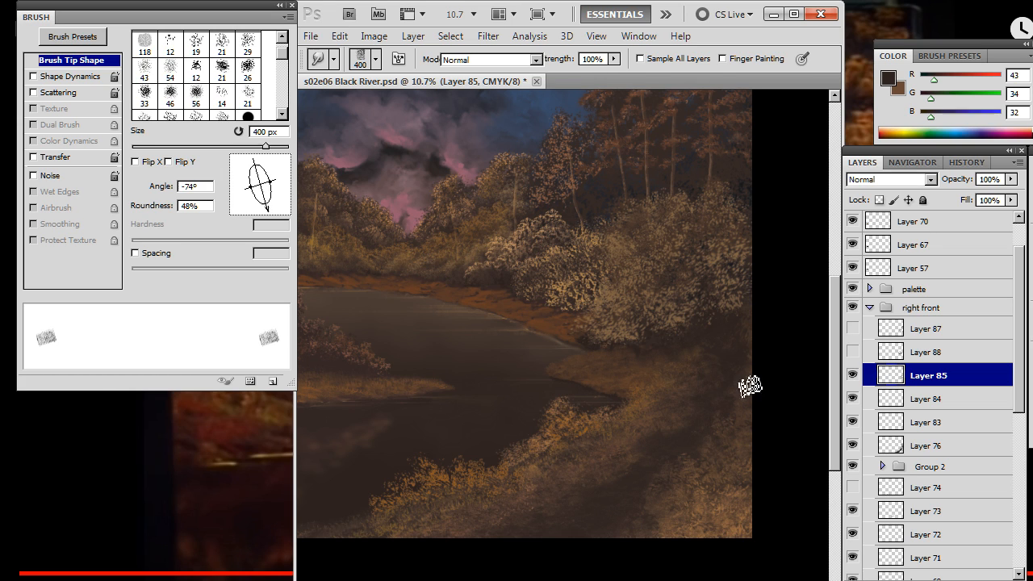
{"action": "key", "text": "b"}
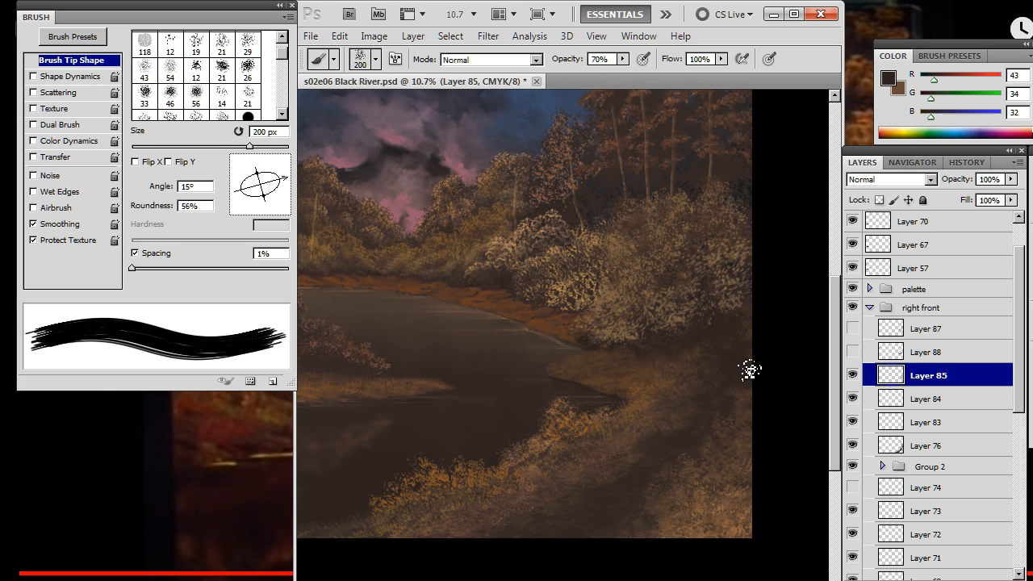
{"action": "key", "text": "r"}
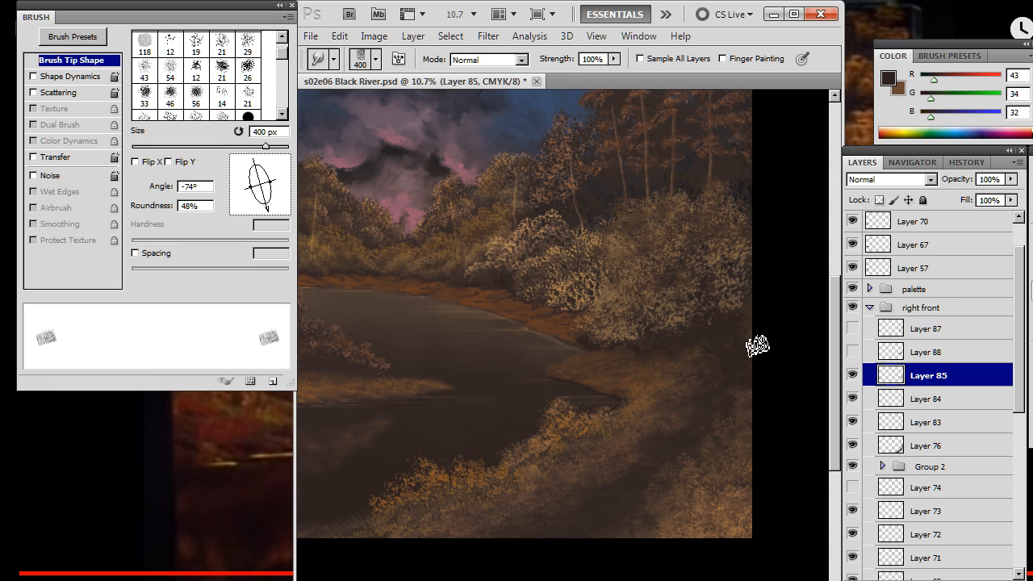
{"action": "key", "text": "b"}
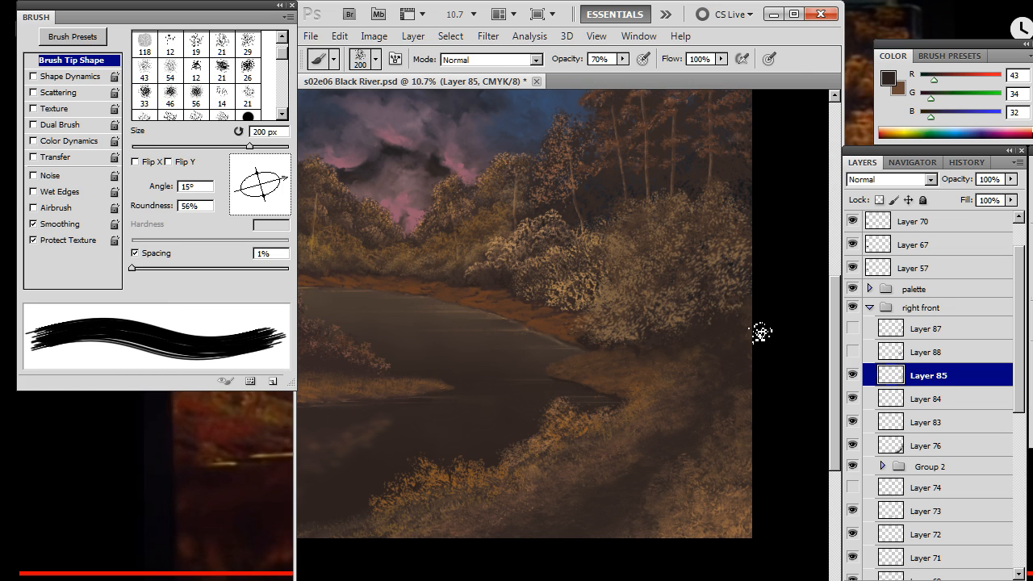
{"action": "key", "text": "r"}
{"action": "key", "text": "b"}
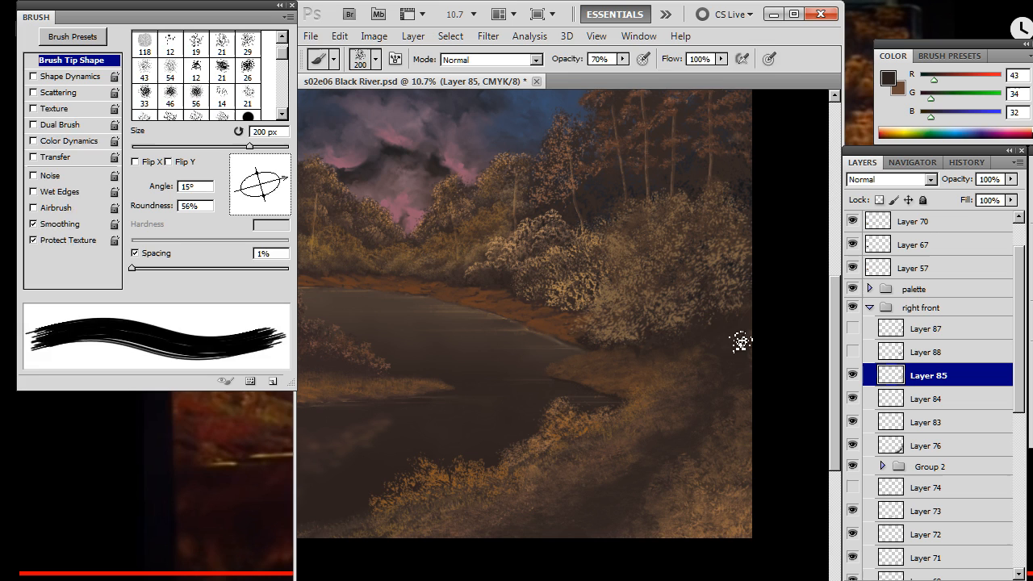
{"action": "key", "text": "r"}
Add reddish brown touches (RGB 103, 73, 55) to the right bank with the 200 px brush, then soften them with the Smudge tool and Eraser
{"action": "key", "text": "z"}
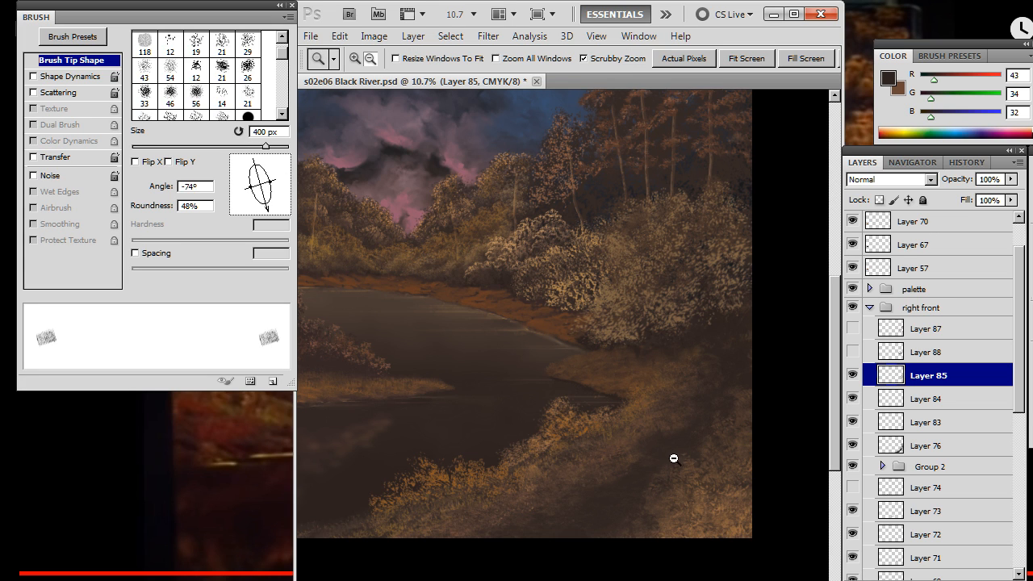
{"action": "left_click", "coordinate": [674, 458], "text": "alt"}
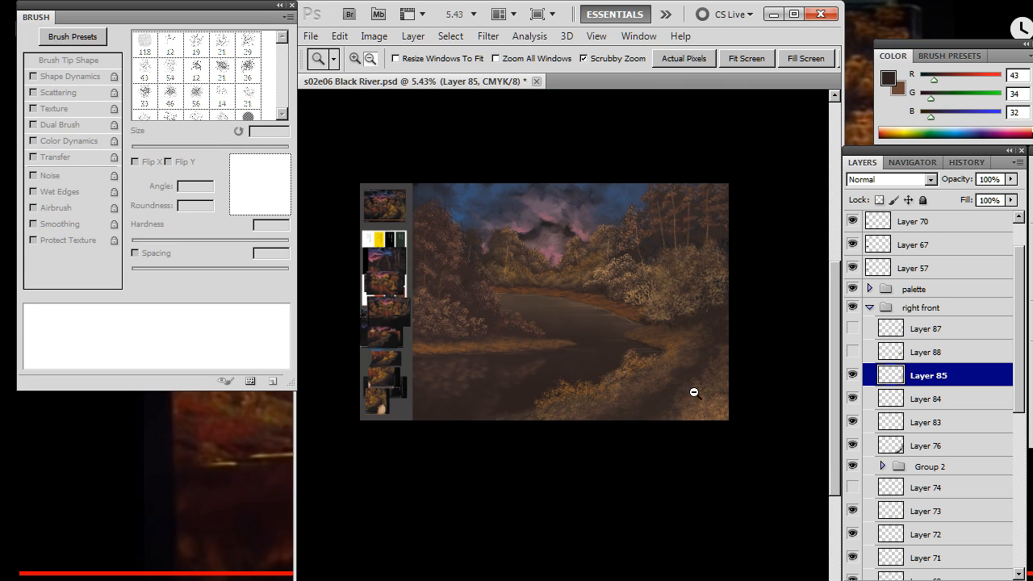
{"action": "key", "text": "r"}
{"action": "key", "text": "b"}
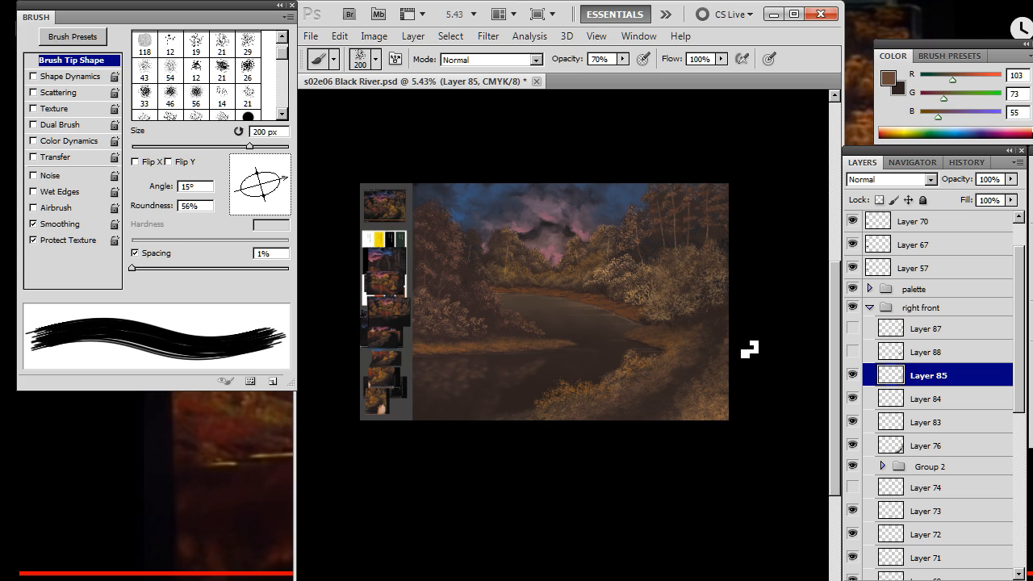
{"action": "key", "text": "r"}
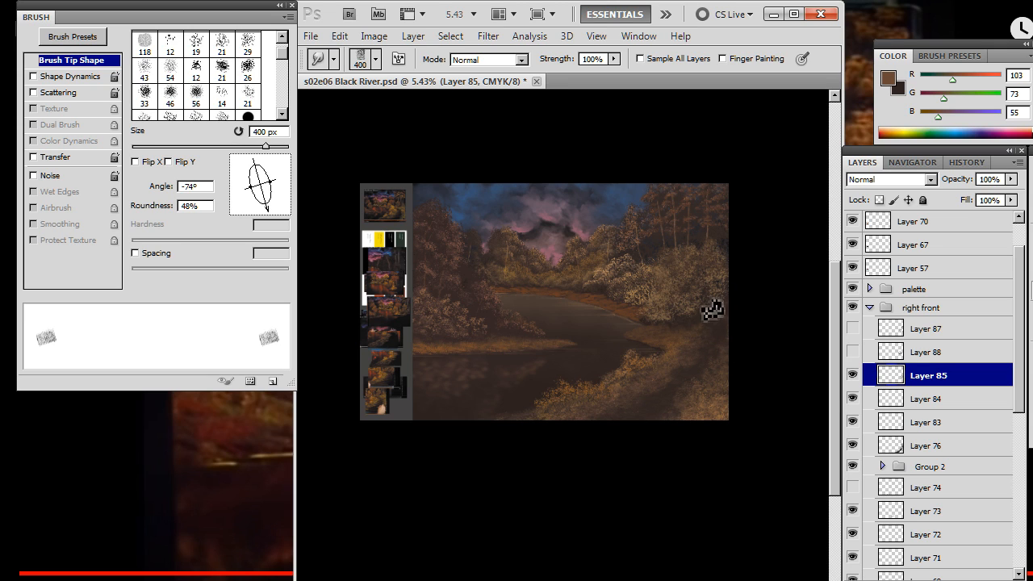
{"action": "key", "text": "b"}
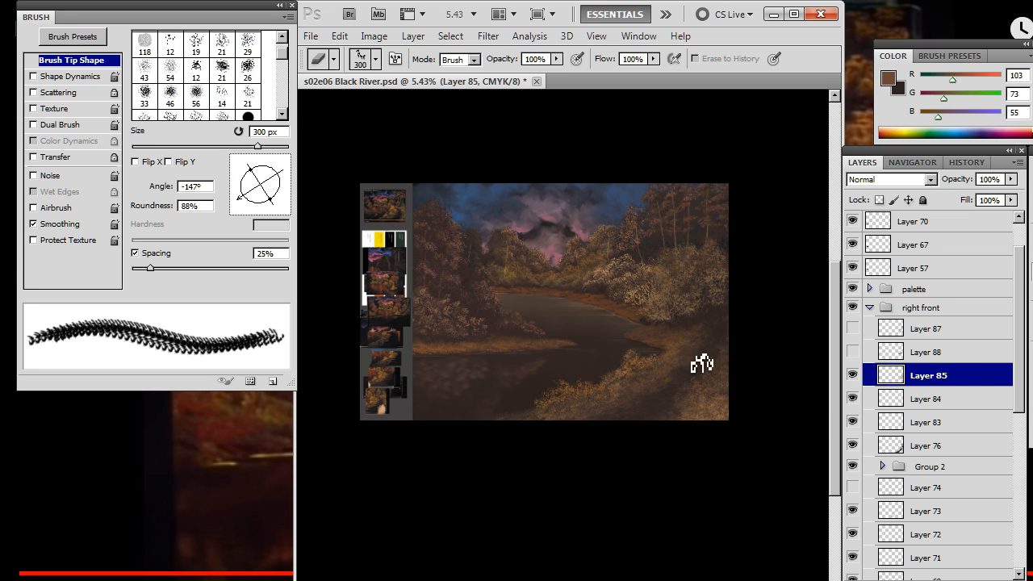
Try painting a leaning trunk across the right bank in dark brown (RGB 51, 40, 37) with a 200 px hard round brush at 100% opacity
{"action": "key", "text": "b"}
{"action": "left_click", "coordinate": [464, 271], "text": "alt"}
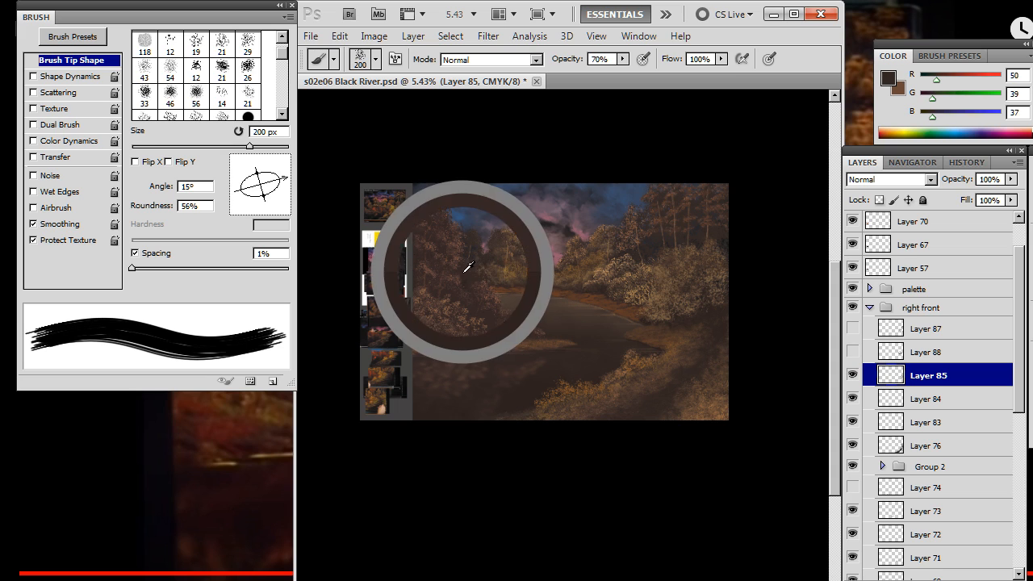
{"action": "right_click", "coordinate": [610, 178]}
{"action": "key", "text": "Escape"}
{"action": "right_click", "coordinate": [601, 254]}
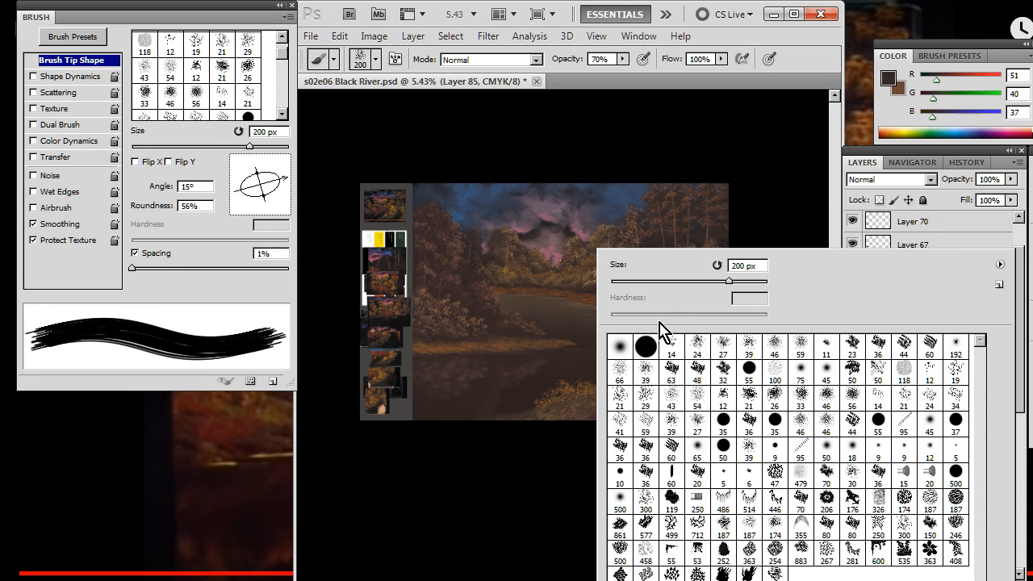
{"action": "left_click", "coordinate": [646, 347]}
{"action": "left_click", "coordinate": [767, 182]}
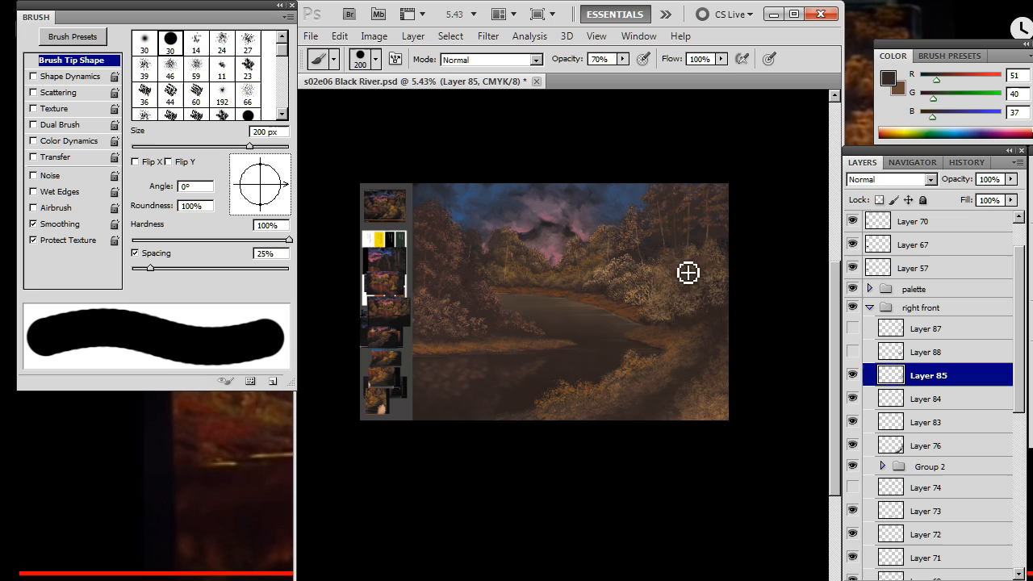
{"action": "mouse_move", "coordinate": [687, 273]}
{"action": "left_mouse_down"}
{"action": "mouse_move", "coordinate": [697, 388]}
{"action": "mouse_move", "coordinate": [678, 468]}
{"action": "left_mouse_up"}
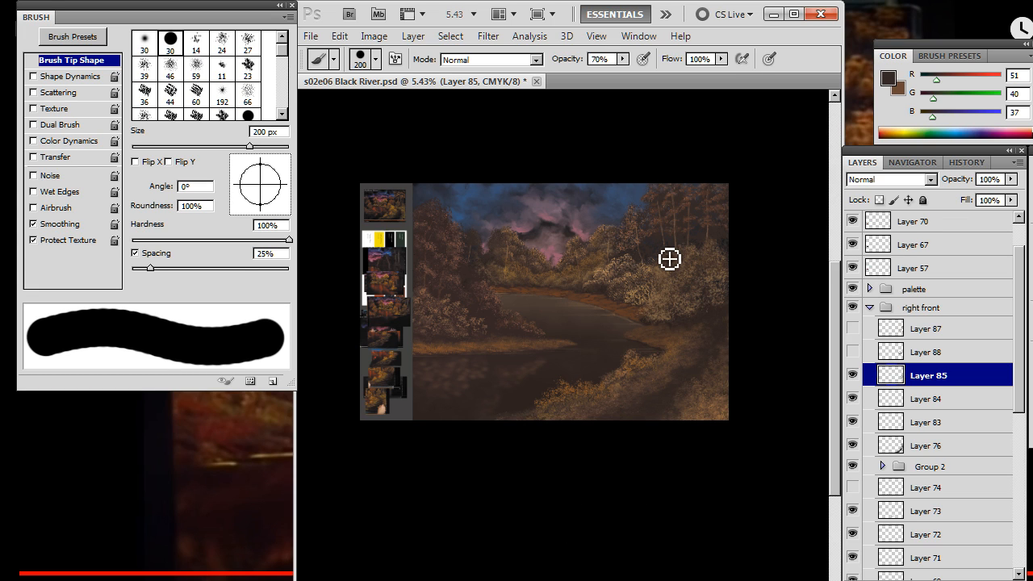
{"action": "key", "text": "0"}
{"action": "left_click_drag", "start_coordinate": [688, 304], "coordinate": [696, 416]}
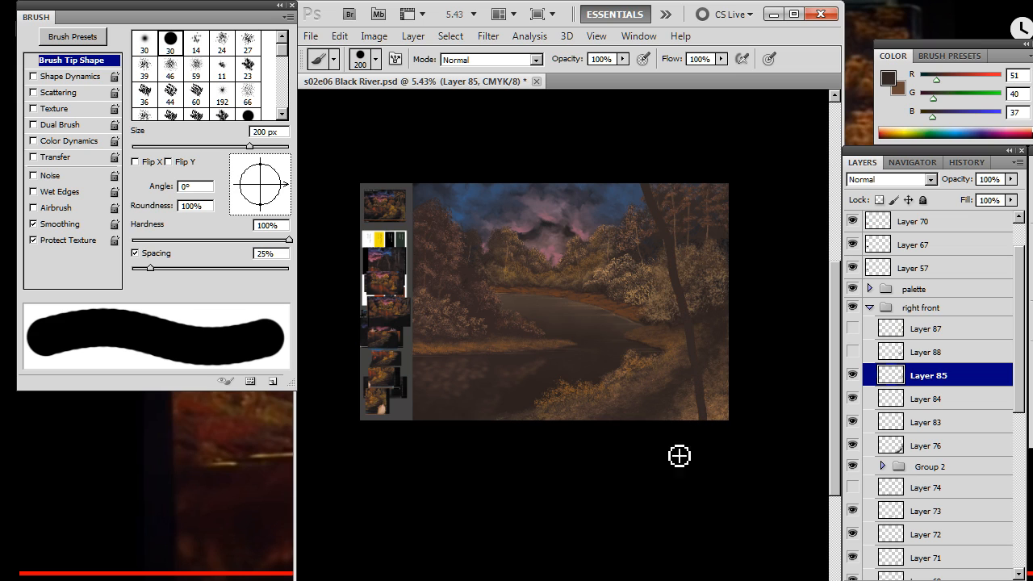
{"action": "key", "text": "v"}
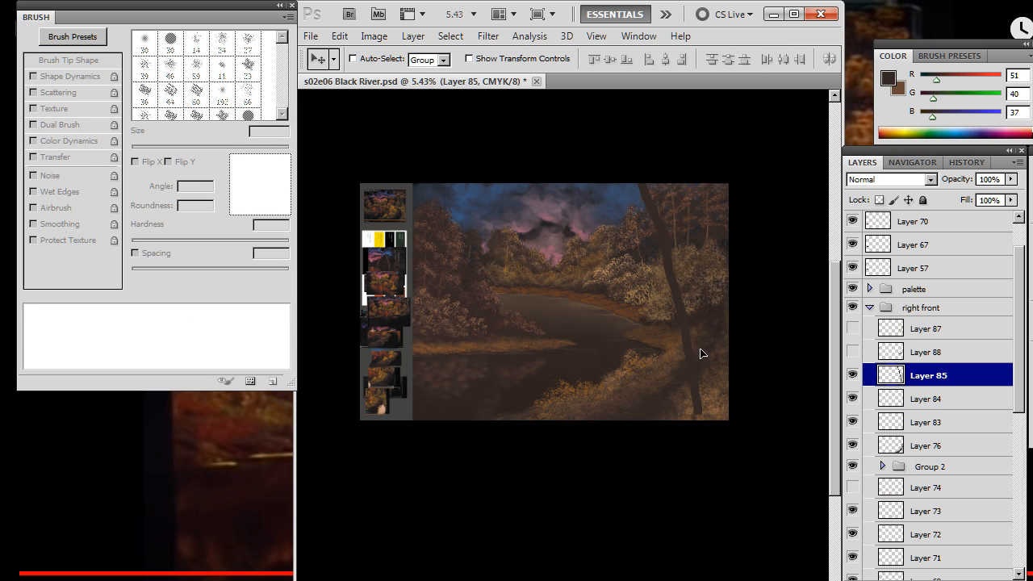
{"action": "key", "text": "ctrl+z"}
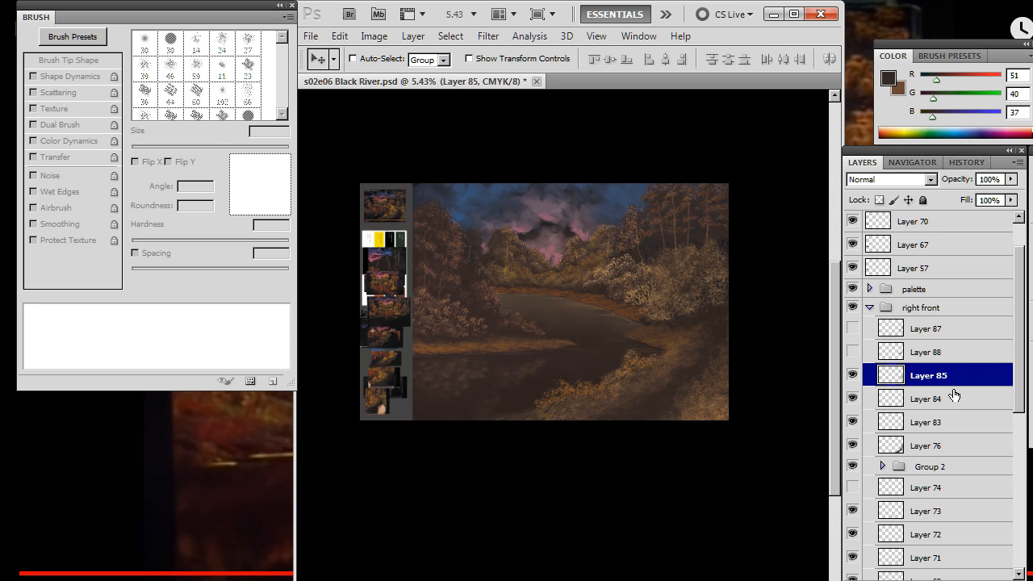
Check the contents of the hidden Layers 87 and 88 and delete both layers
{"action": "left_click", "coordinate": [934, 338]}
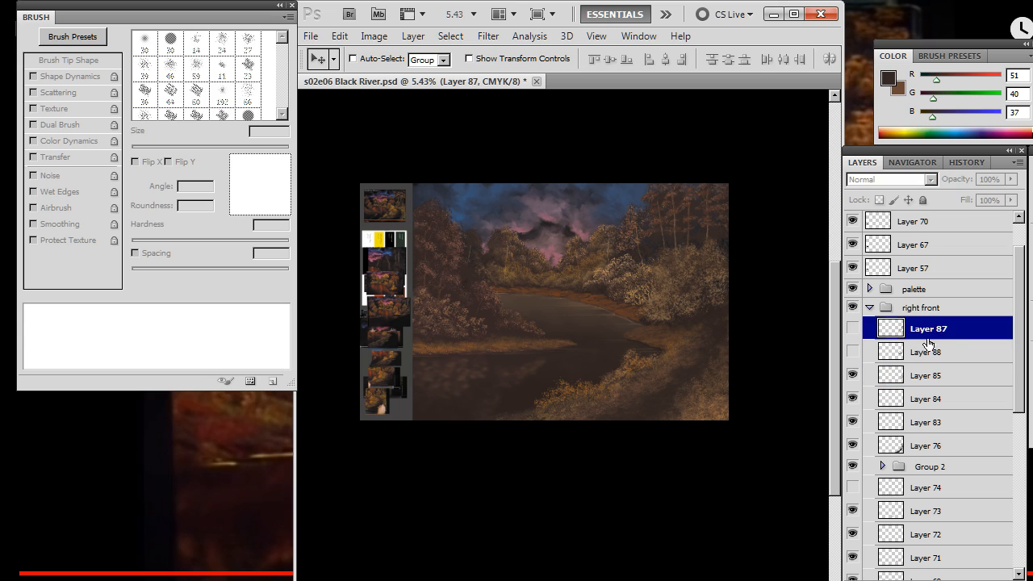
{"action": "left_click", "coordinate": [853, 329]}
{"action": "left_click", "coordinate": [853, 330]}
{"action": "left_click", "coordinate": [853, 352]}
{"action": "key", "text": "Delete"}
{"action": "key", "text": "Delete"}
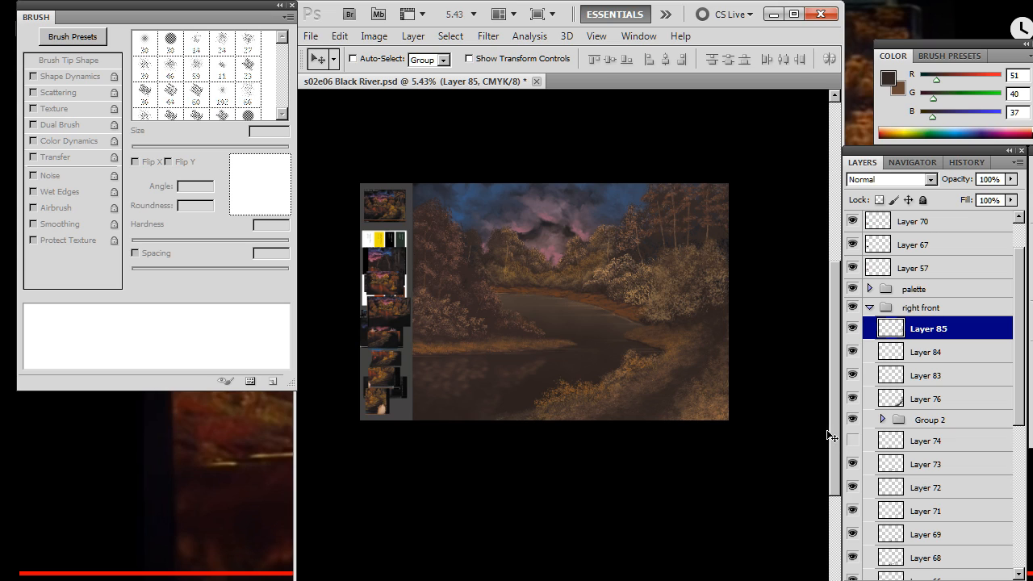
Group Layers 85, 84, 83 and 76, and add a new layer above that group in the right front folder
{"action": "left_click", "coordinate": [945, 401]}
{"action": "left_click", "coordinate": [940, 334], "text": "shift"}
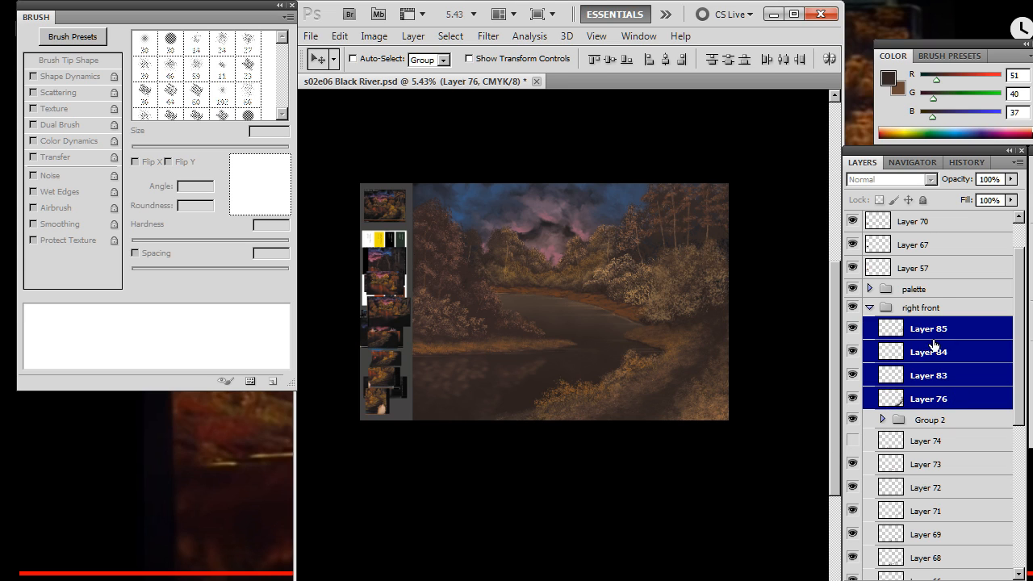
{"action": "key", "text": "ctrl+g"}
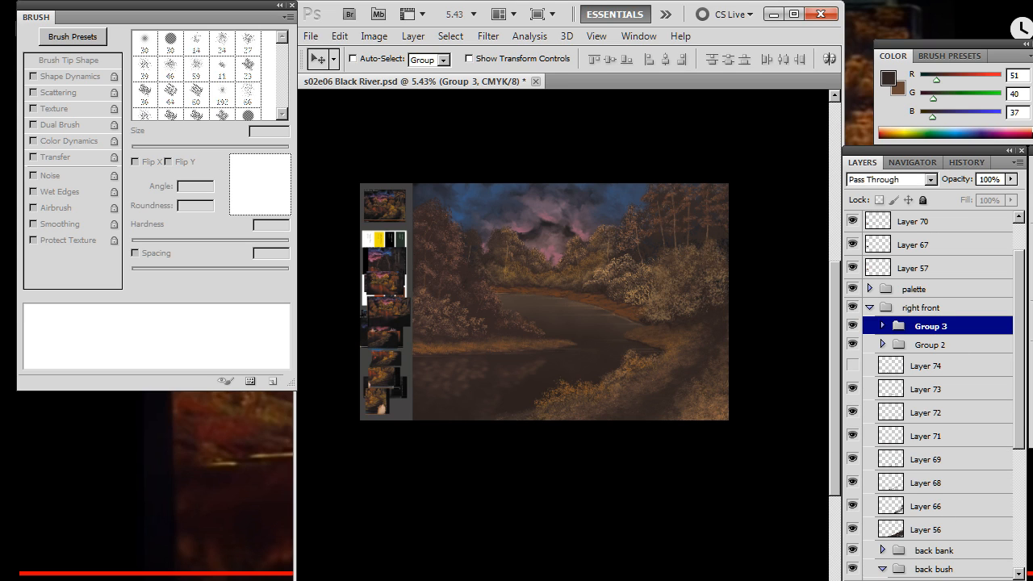
{"action": "key", "text": "ctrl+shift+alt+n"}
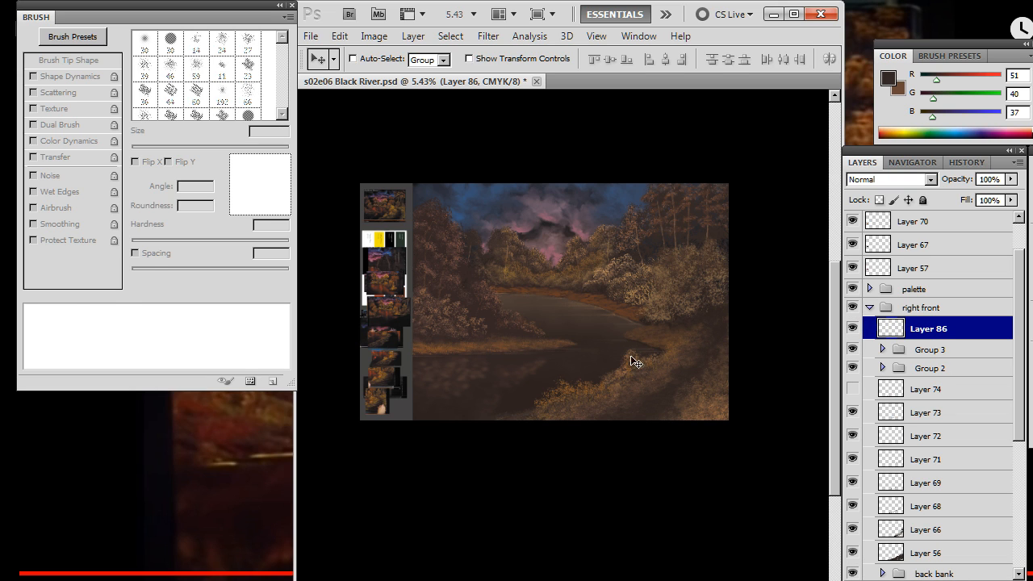
Try covering the right end of the bank with dark brown (RGB 51, 40, 37) using a 500 px bristle brush on the new layer
{"action": "key", "text": "b"}
{"action": "right_click", "coordinate": [667, 350]}
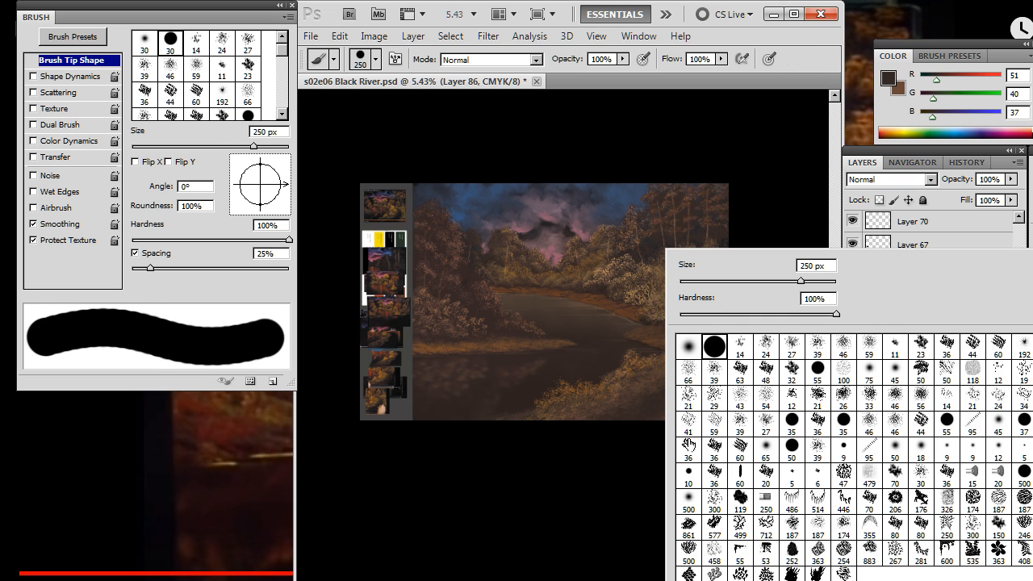
{"action": "left_click", "coordinate": [714, 394]}
{"action": "left_click", "coordinate": [668, 414]}
{"action": "key", "text": "bracketright"}
{"action": "key", "text": "bracketright"}
{"action": "key", "text": "bracketright"}
{"action": "key", "text": "bracketright"}
{"action": "key", "text": "bracketright"}
{"action": "key", "text": "bracketright"}
{"action": "key", "text": "bracketright"}
{"action": "key", "text": "bracketright"}
{"action": "key", "text": "bracketright"}
{"action": "key", "text": "bracketright"}
{"action": "key", "text": "bracketright"}
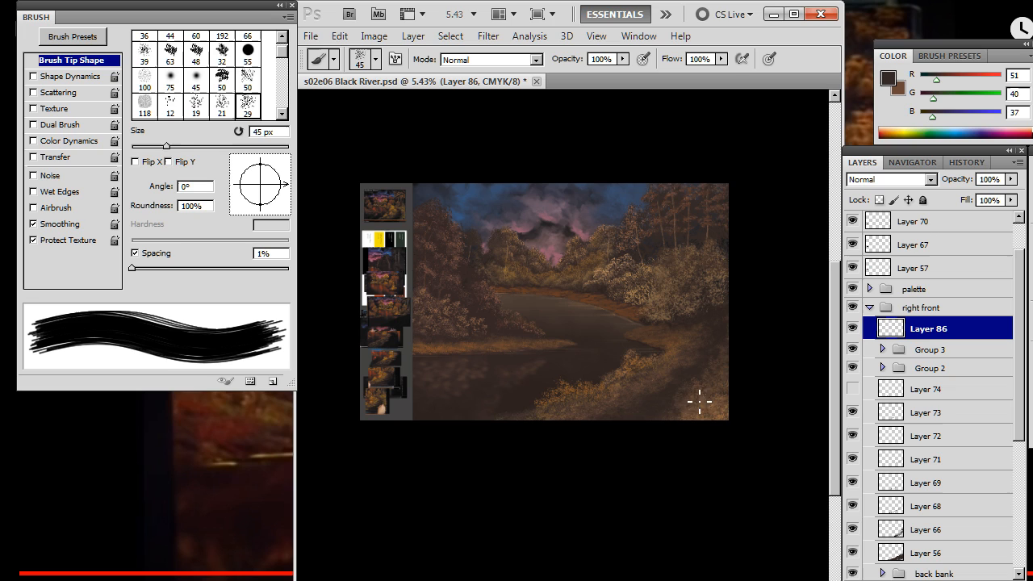
{"action": "key", "text": "bracketright"}
{"action": "key", "text": "bracketright"}
{"action": "key", "text": "bracketright"}
{"action": "key", "text": "bracketright"}
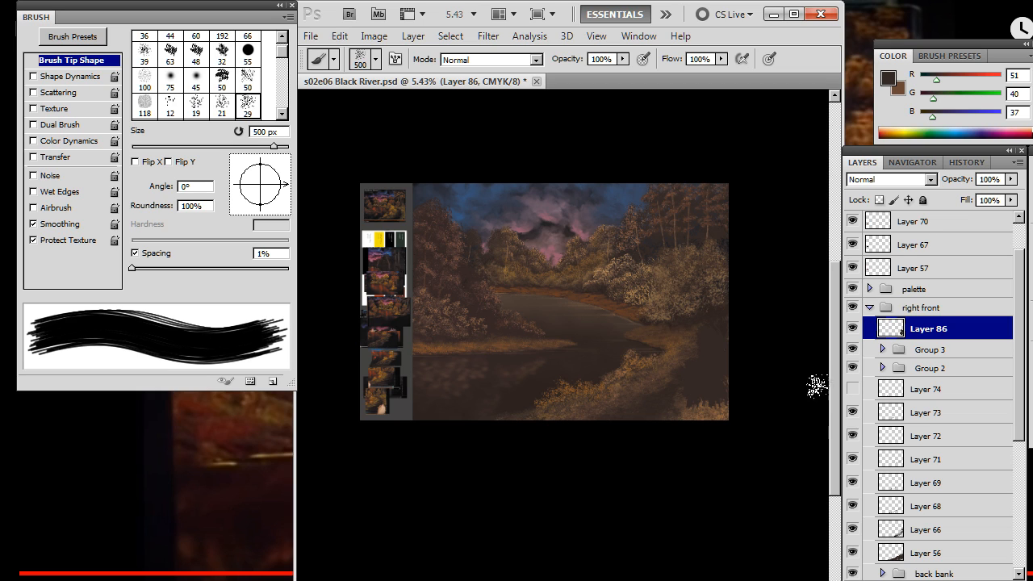
{"action": "key", "text": "Delete"}
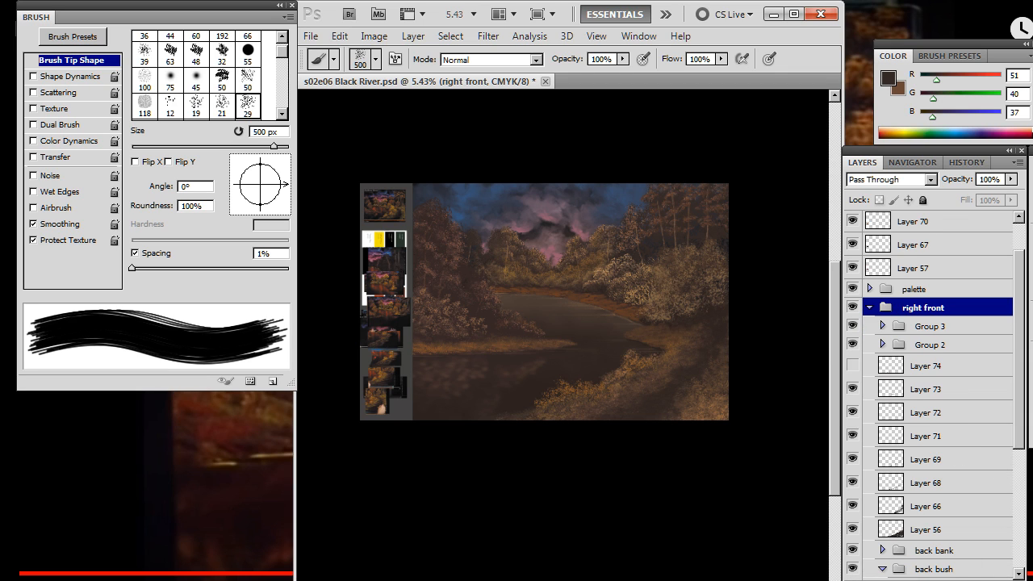
{"action": "key", "text": "ctrl+z"}
Sample the left bush's dark brown (RGB 50, 39, 37) and try a leaning trunk on Layer 86 with a 500 px hard round brush
{"action": "left_click", "coordinate": [470, 270], "text": "alt"}
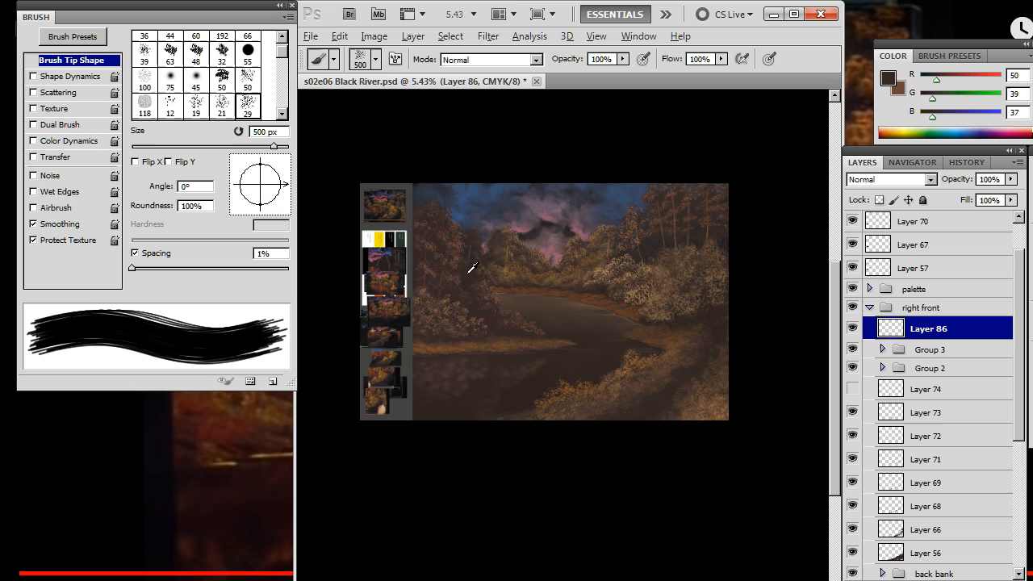
{"action": "right_click", "coordinate": [620, 236]}
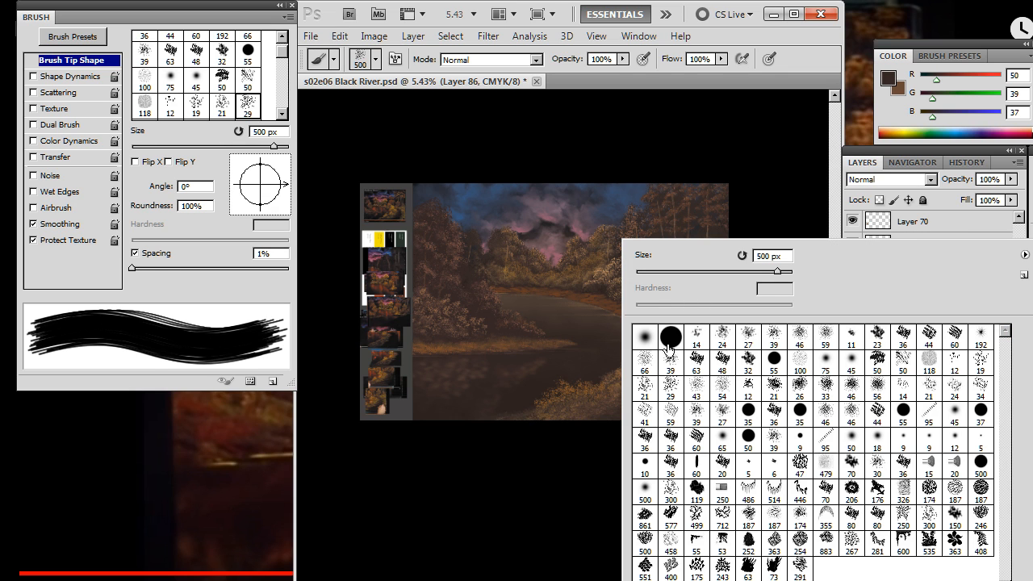
{"action": "left_click", "coordinate": [671, 337]}
{"action": "key", "text": "Return"}
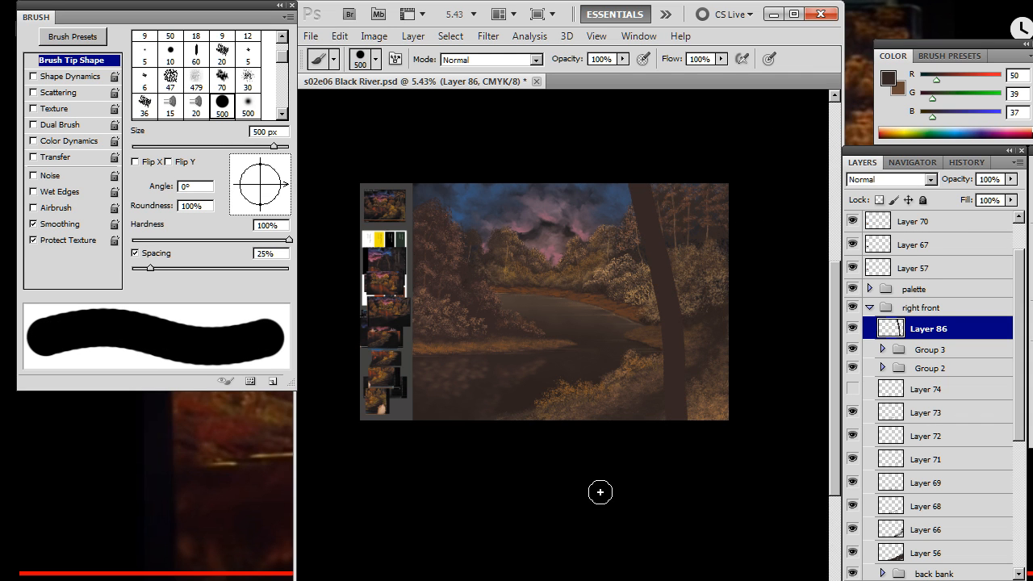
{"action": "key", "text": "ctrl+z"}
Paint a slimmer leaning trunk down the right bank with the hard round brush, reducing its size to 150 px
{"action": "key", "text": "bracketleft"}
{"action": "key", "text": "bracketleft"}
{"action": "key", "text": "bracketleft"}
{"action": "key", "text": "bracketleft"}
{"action": "key", "text": "bracketleft"}
{"action": "key", "text": "bracketleft"}
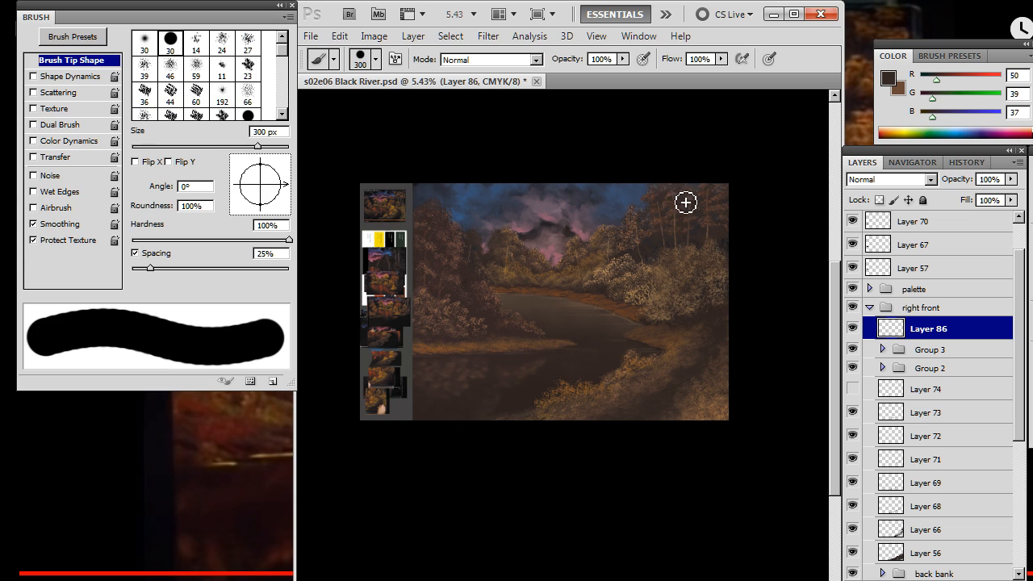
{"action": "left_click_drag", "start_coordinate": [650, 190], "coordinate": [710, 414]}
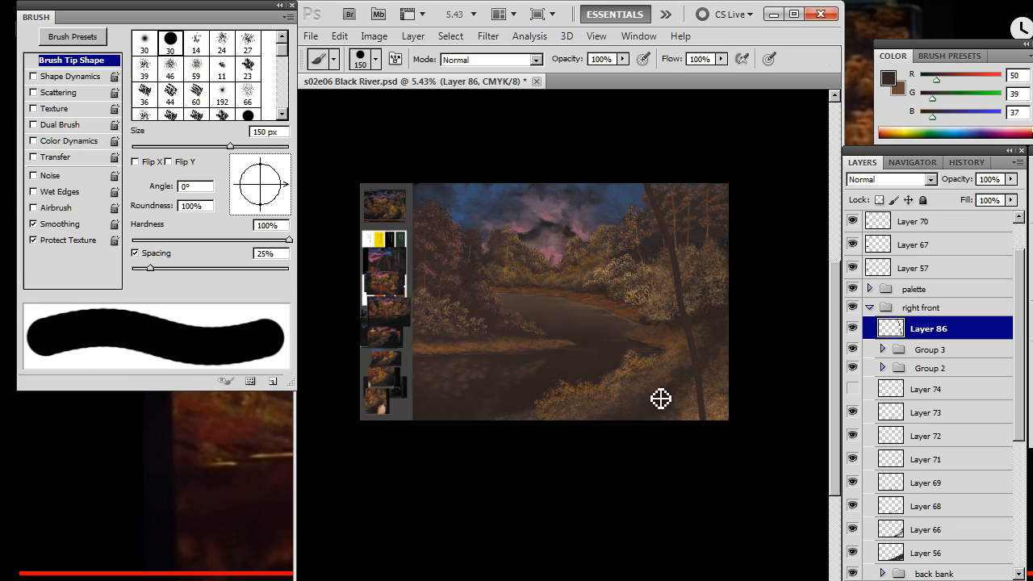
Move the trunk slightly to the right and up on the right bank
{"action": "key", "text": "v"}
{"action": "left_click_drag", "start_coordinate": [717, 310], "coordinate": [726, 311]}
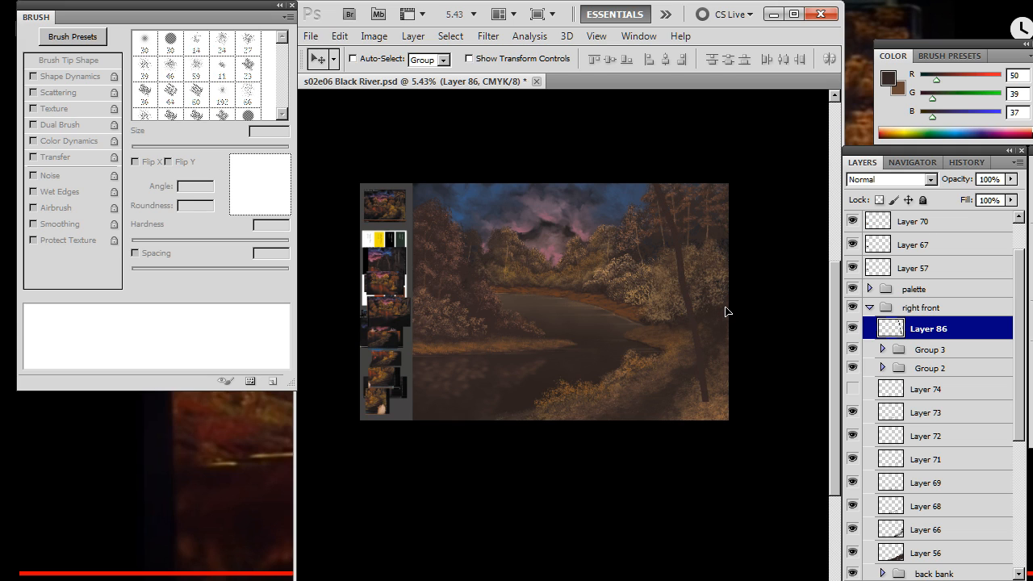
{"action": "left_click_drag", "start_coordinate": [691, 408], "coordinate": [719, 351]}
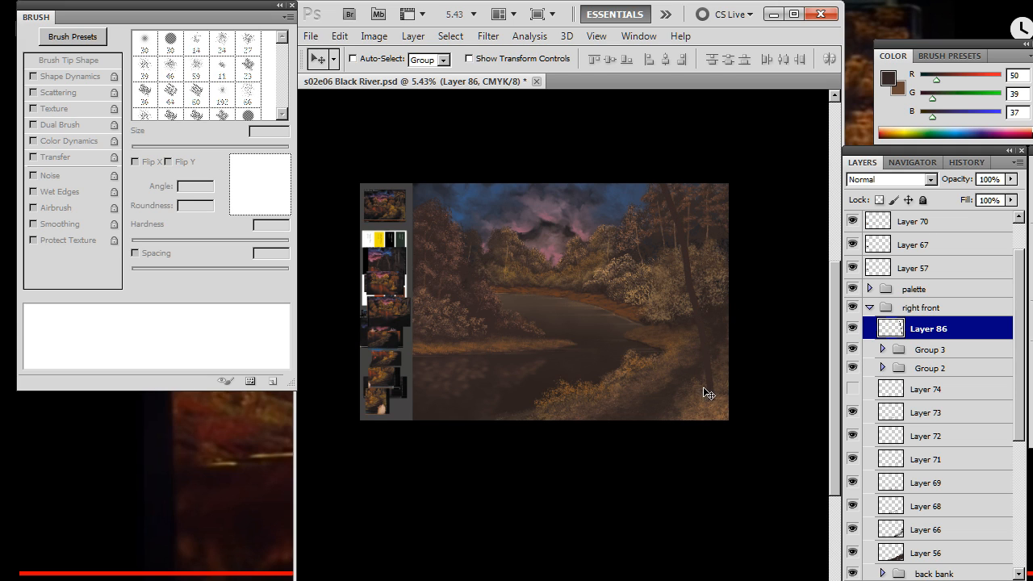
Thicken the lower trunk with a 100 px hard round brush and add a branch arching toward the upper left
{"action": "key", "text": "b"}
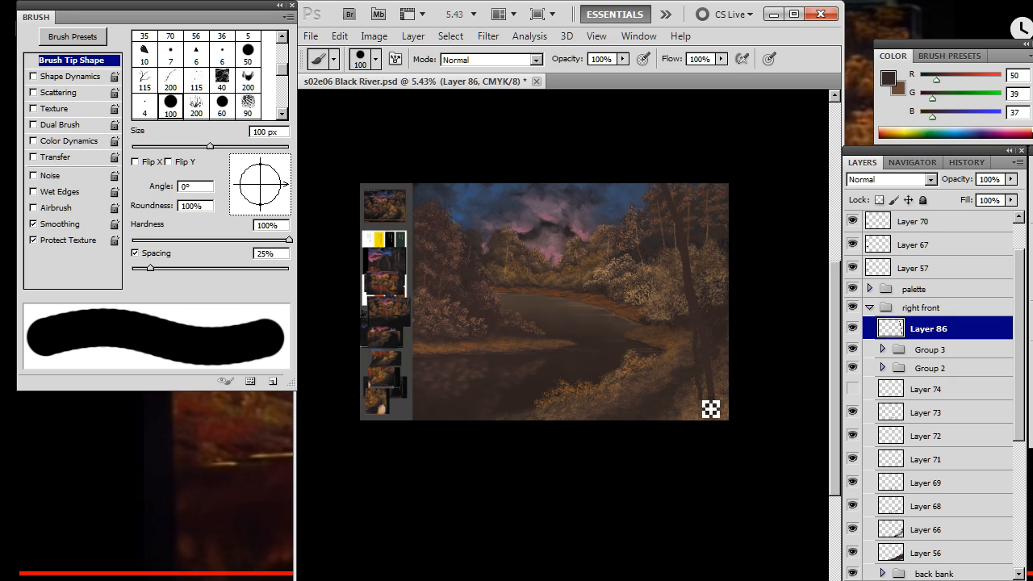
{"action": "mouse_move", "coordinate": [715, 401]}
{"action": "left_mouse_down"}
{"action": "mouse_move", "coordinate": [707, 317]}
{"action": "mouse_move", "coordinate": [709, 353]}
{"action": "left_mouse_up"}
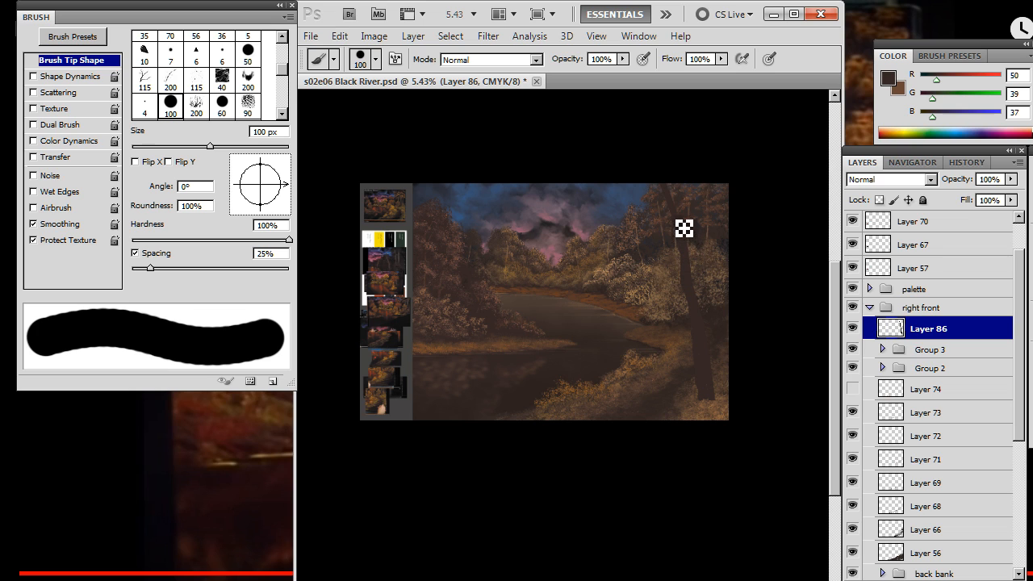
{"action": "mouse_move", "coordinate": [687, 240]}
{"action": "left_mouse_down"}
{"action": "mouse_move", "coordinate": [647, 199]}
{"action": "mouse_move", "coordinate": [600, 183]}
{"action": "mouse_move", "coordinate": [666, 233]}
{"action": "left_mouse_up"}
Set the eraser to a 175 px hard round tip and trim the upper-left branch
{"action": "key", "text": "e"}
{"action": "right_click", "coordinate": [639, 212]}
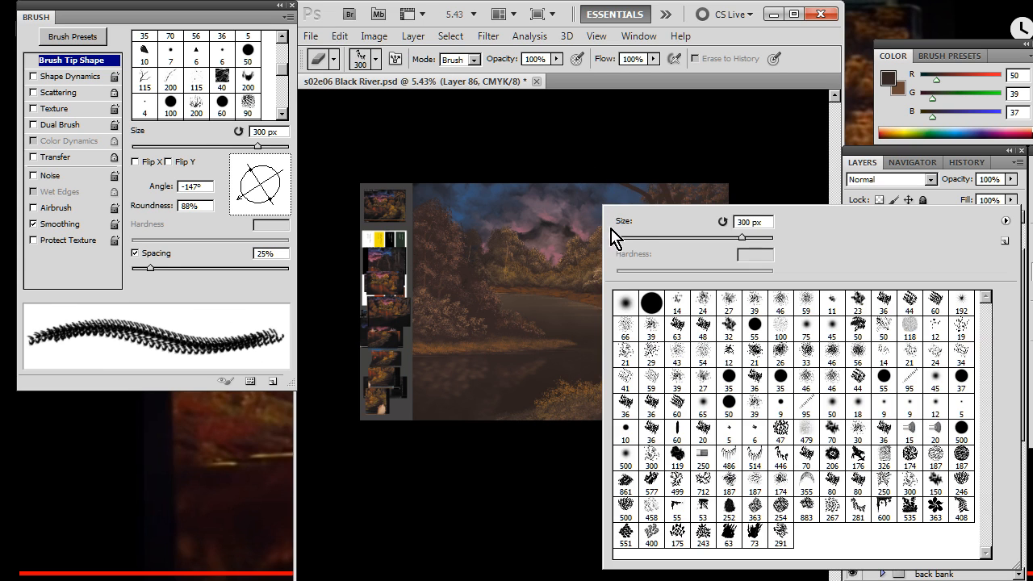
{"action": "left_click", "coordinate": [650, 299]}
{"action": "left_click", "coordinate": [530, 424]}
{"action": "key", "text": "bracketleft"}
{"action": "key", "text": "bracketleft"}
{"action": "key", "text": "bracketleft"}
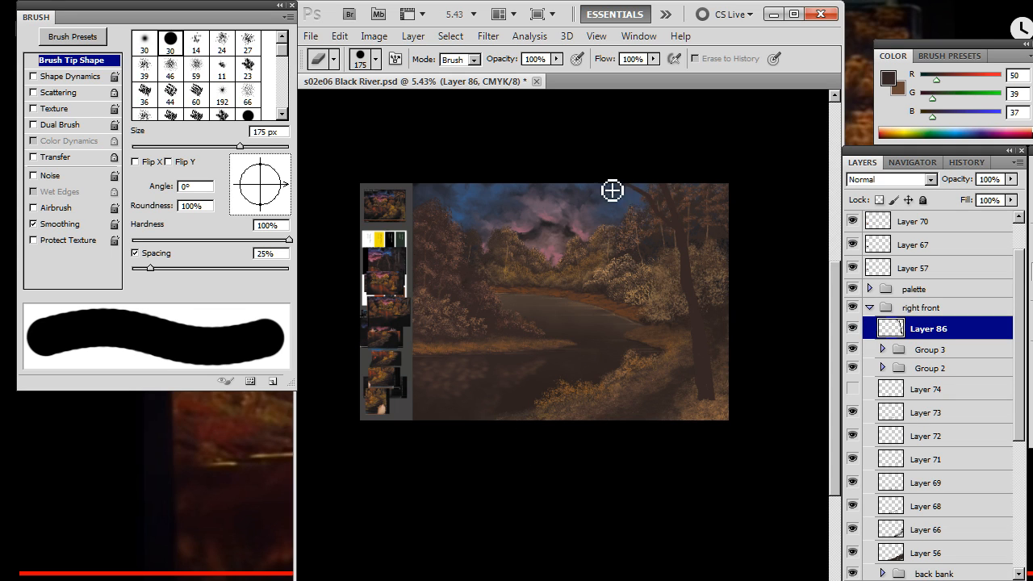
Paint a branch from the middle of the trunk left toward the river with a 100 px brush, and taper it with the eraser
{"action": "key", "text": "b"}
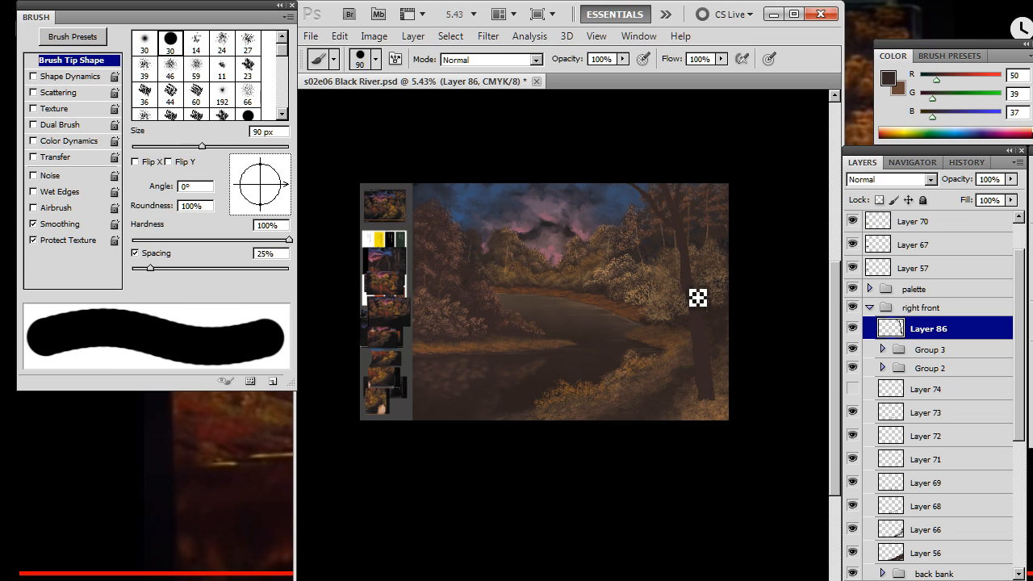
{"action": "key", "text": "bracketright"}
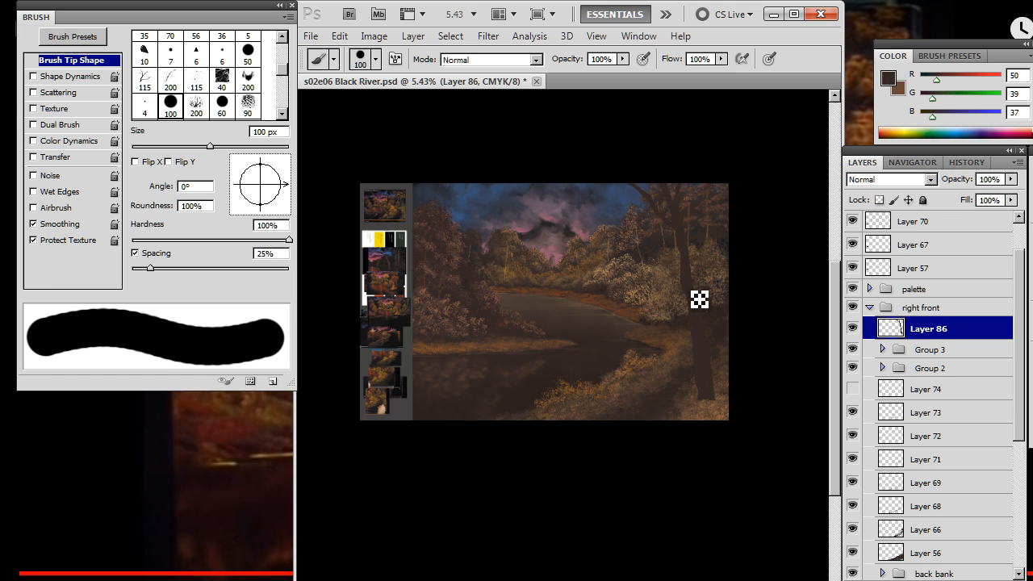
{"action": "key", "text": "e"}
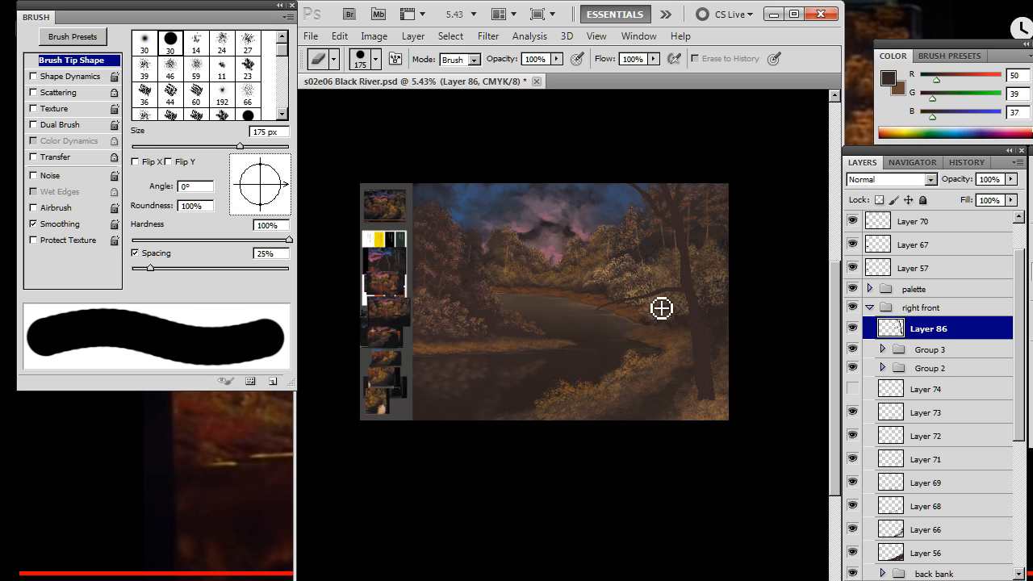
Paint a branch forking up to the right of the trunk with a 90 px brush and thin it with the 175 px eraser
{"action": "key", "text": "b"}
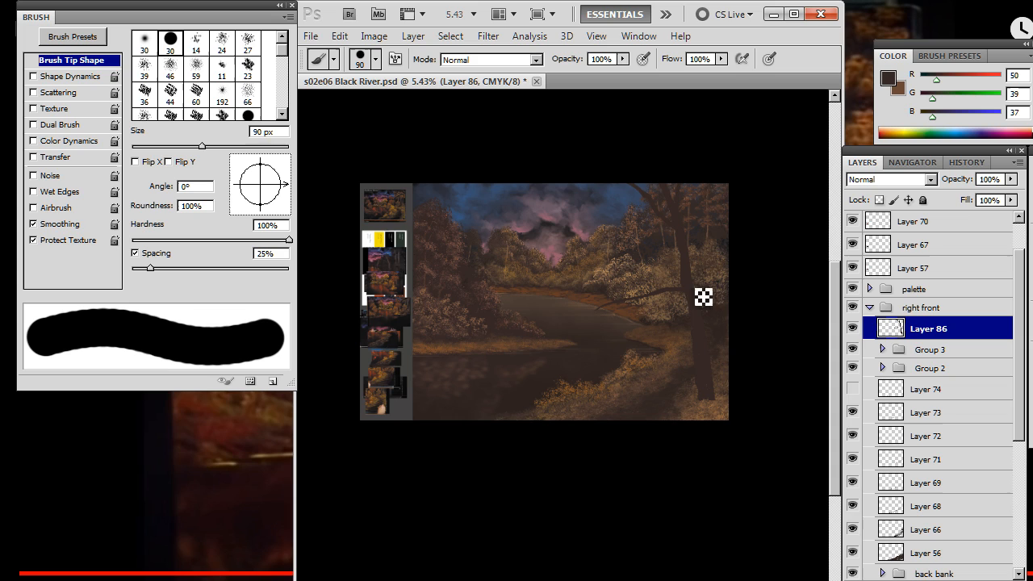
{"action": "key", "text": "e"}
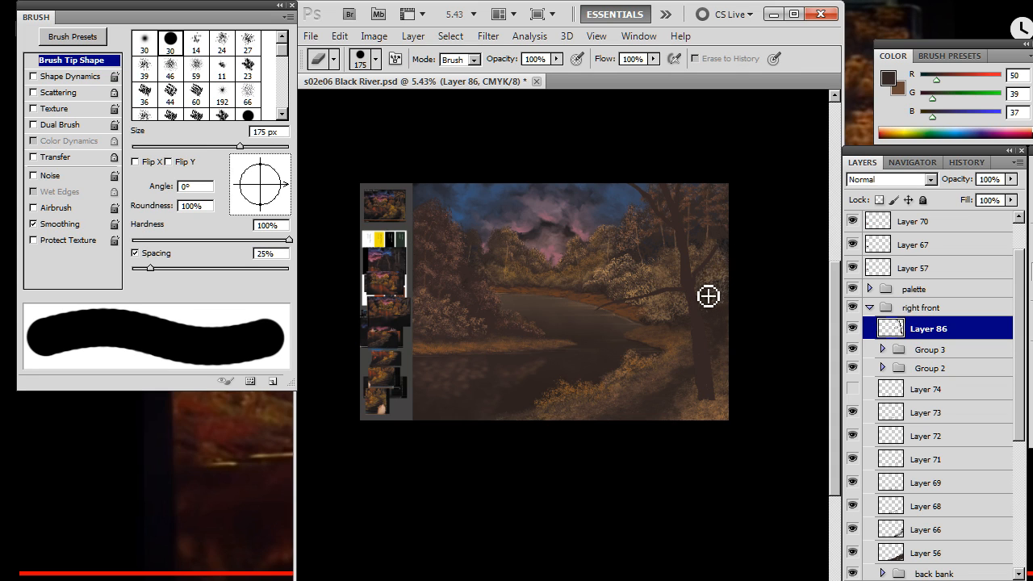
{"action": "key", "text": "b"}
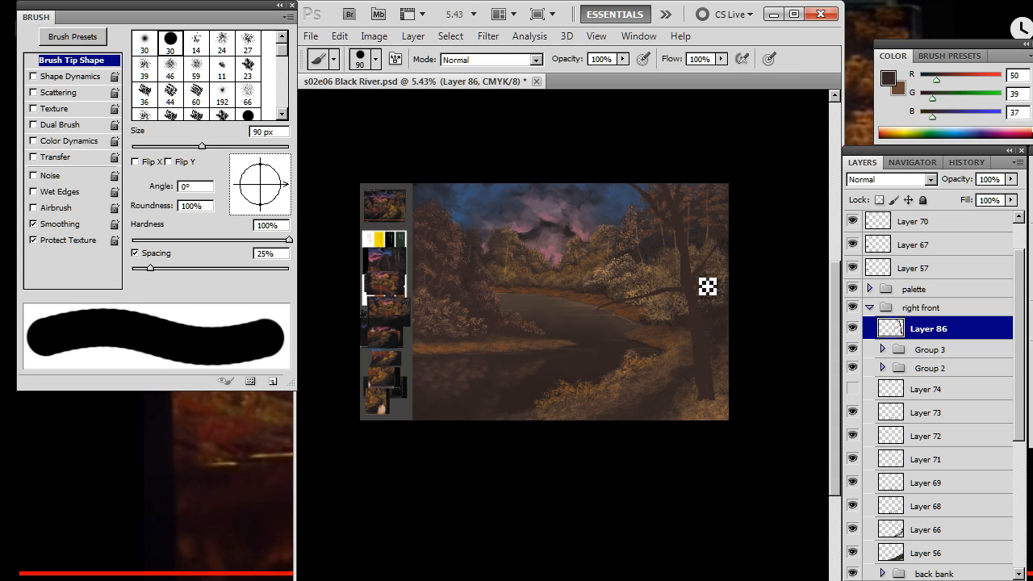
{"action": "key", "text": "e"}
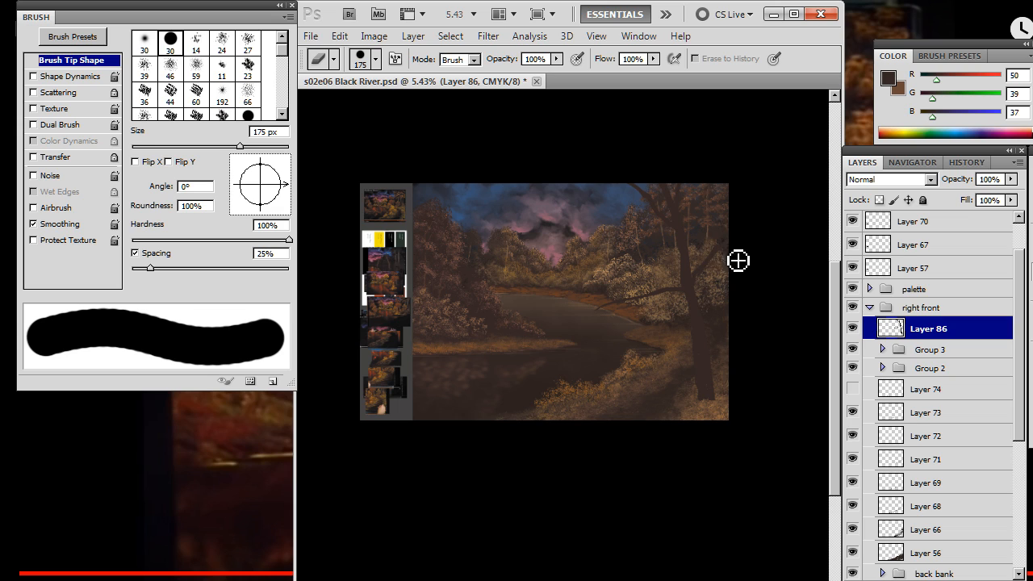
Refine the left-reaching lower branch and its joint with the trunk, alternating the 90 px brush and the 175 px eraser
{"action": "key", "text": "b"}
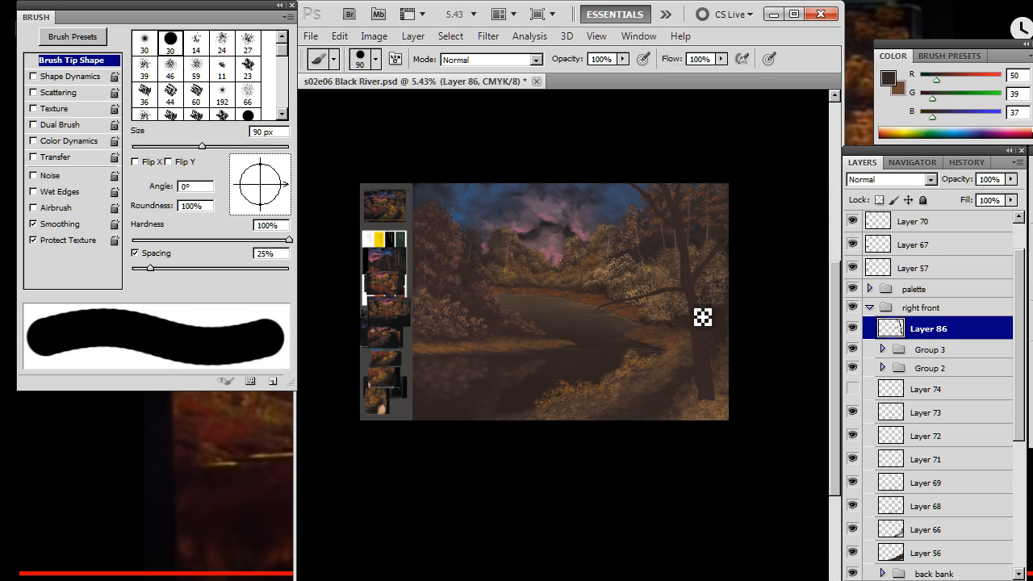
{"action": "key", "text": "e"}
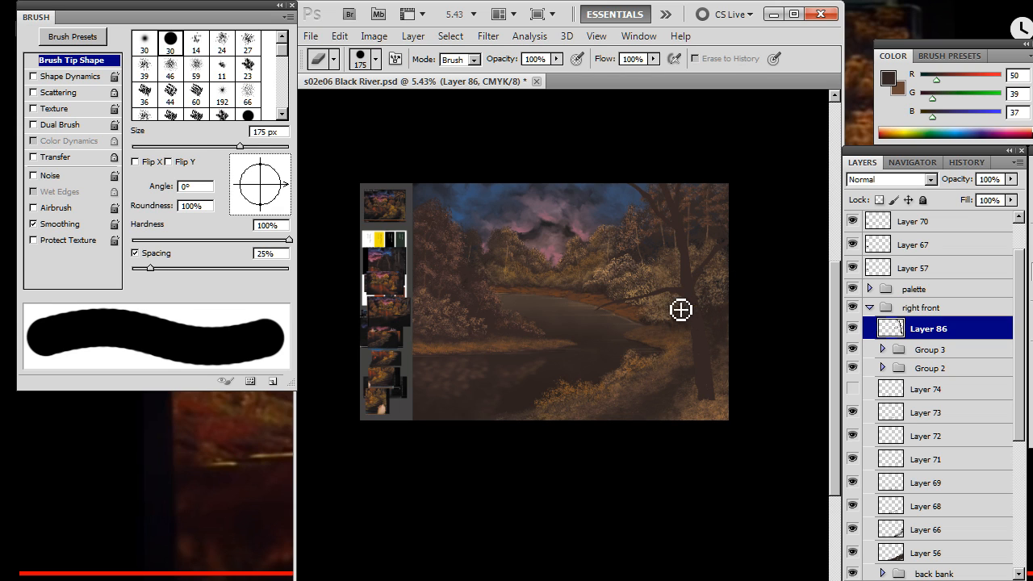
{"action": "key", "text": "b"}
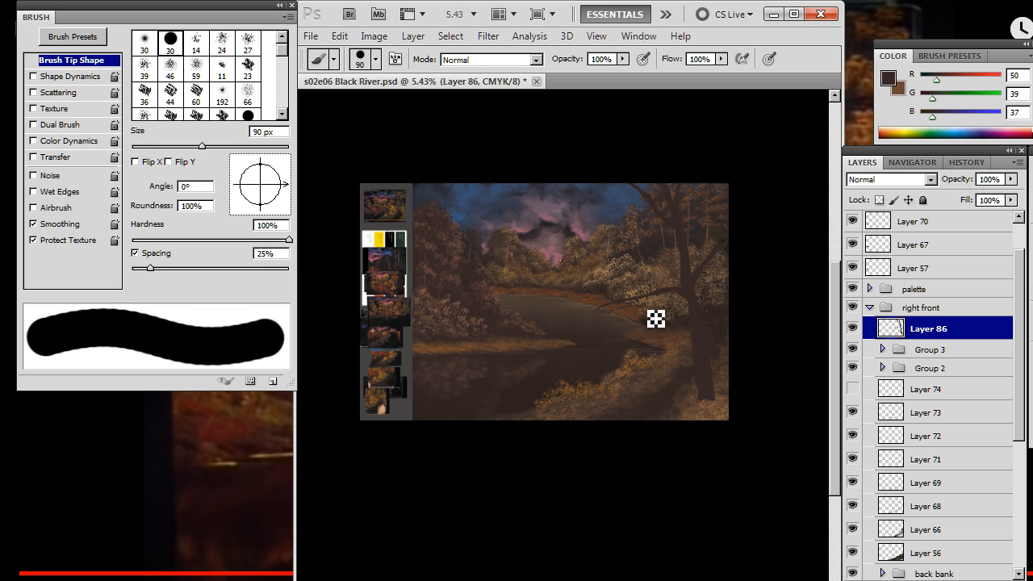
{"action": "key", "text": "e"}
{"action": "key", "text": "b"}
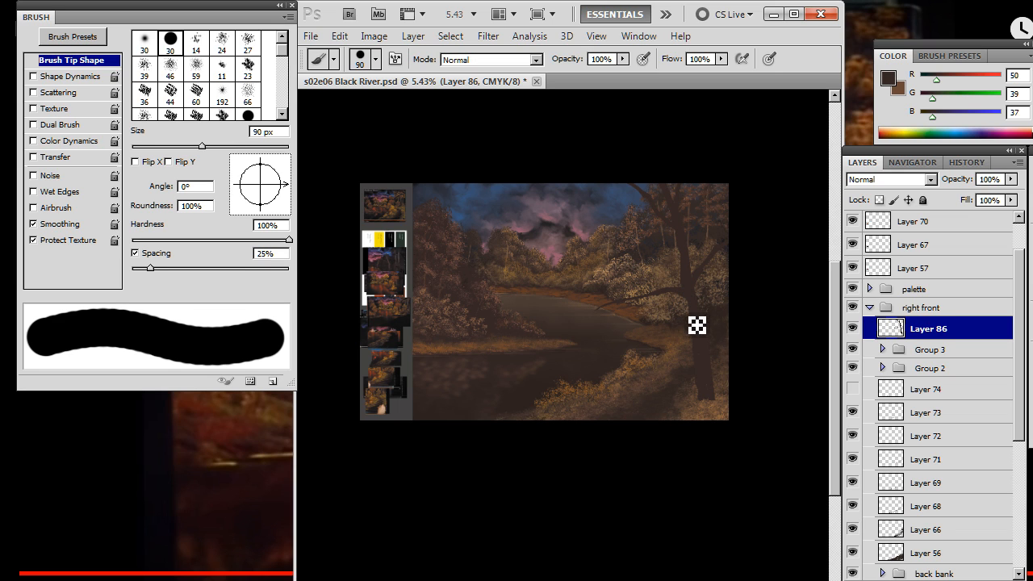
{"action": "key", "text": "e"}
{"action": "key", "text": "b"}
{"action": "key", "text": "e"}
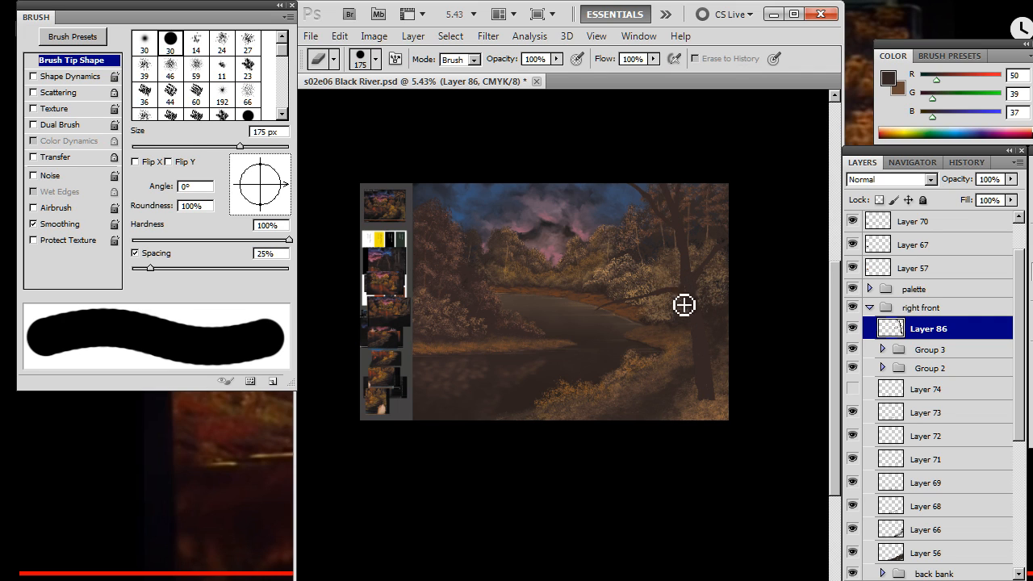
Add thinner branches to the upper and right side of the tree with 90 and 60 px brushes, smudging them with a 400 px tip
{"action": "key", "text": "b"}
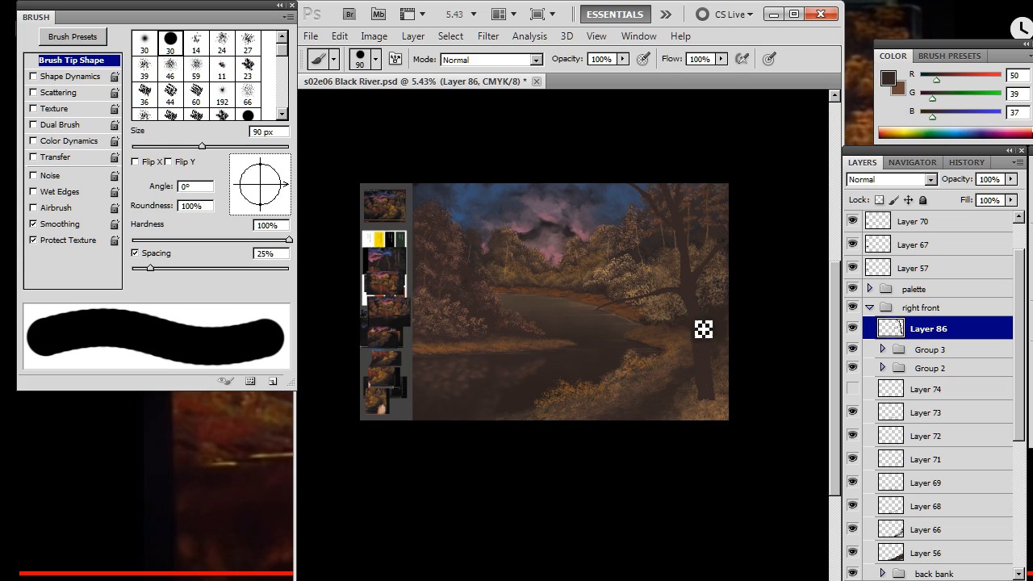
{"action": "key", "text": "r"}
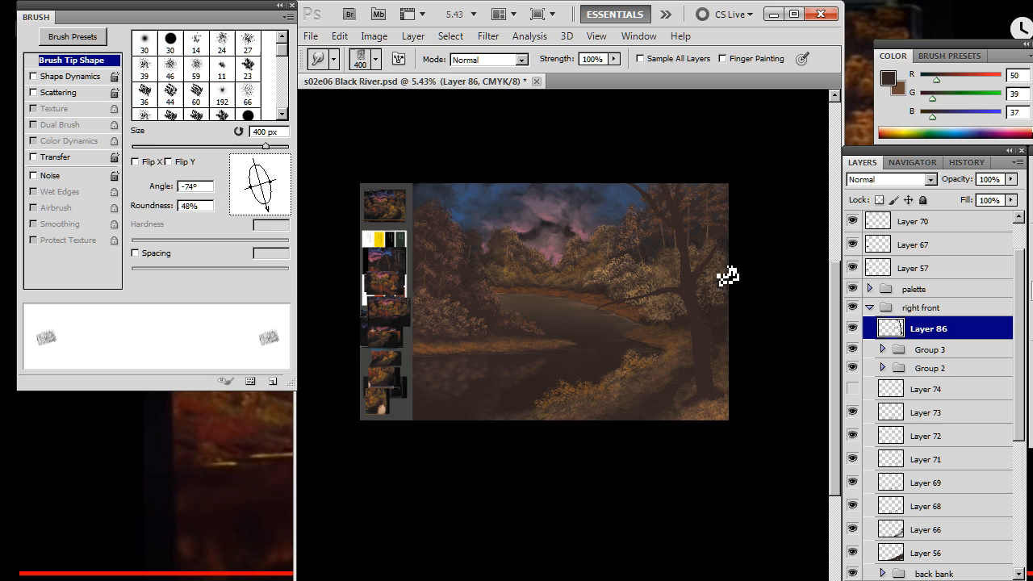
{"action": "key", "text": "b"}
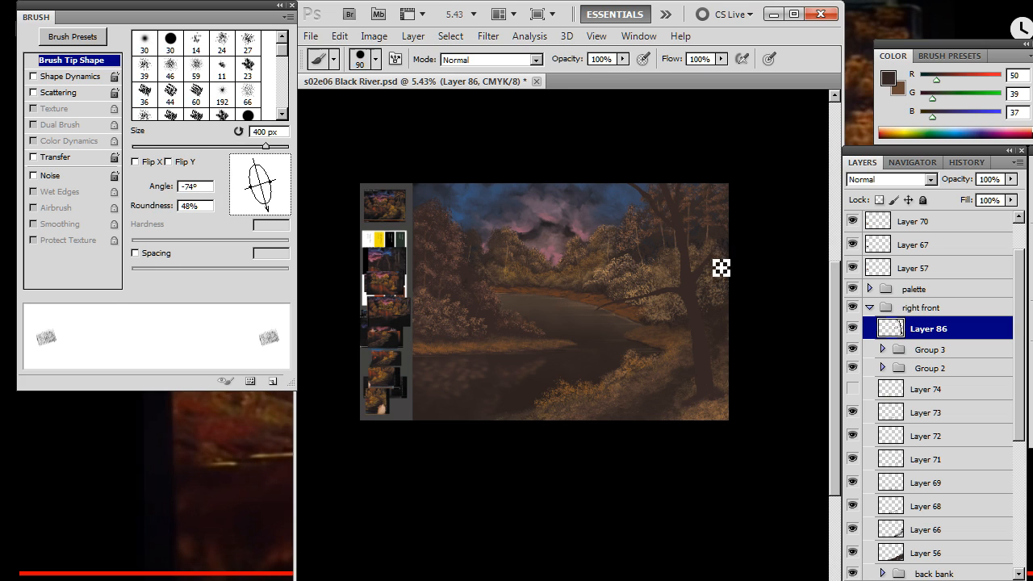
{"action": "key", "text": "r"}
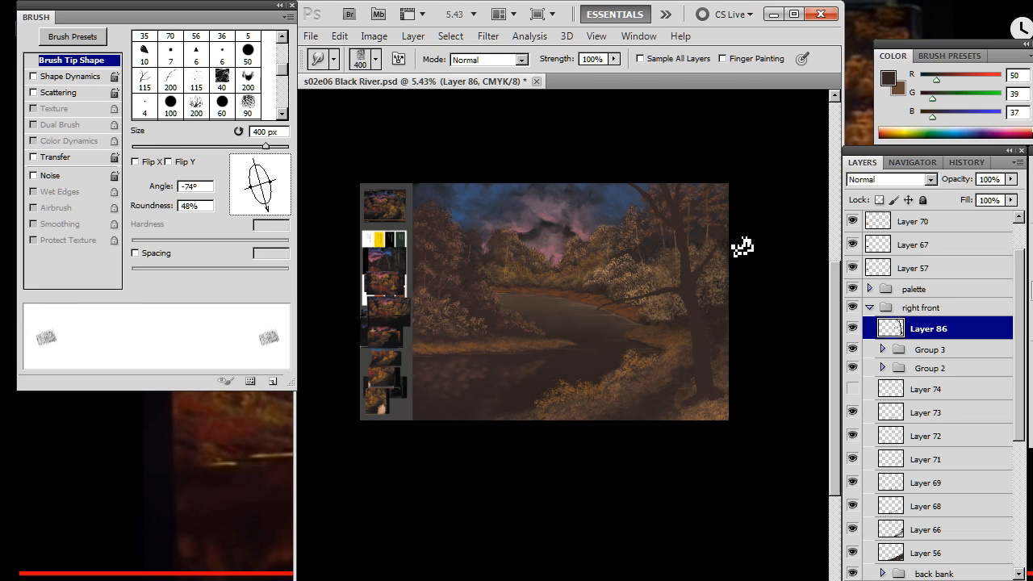
{"action": "key", "text": "b"}
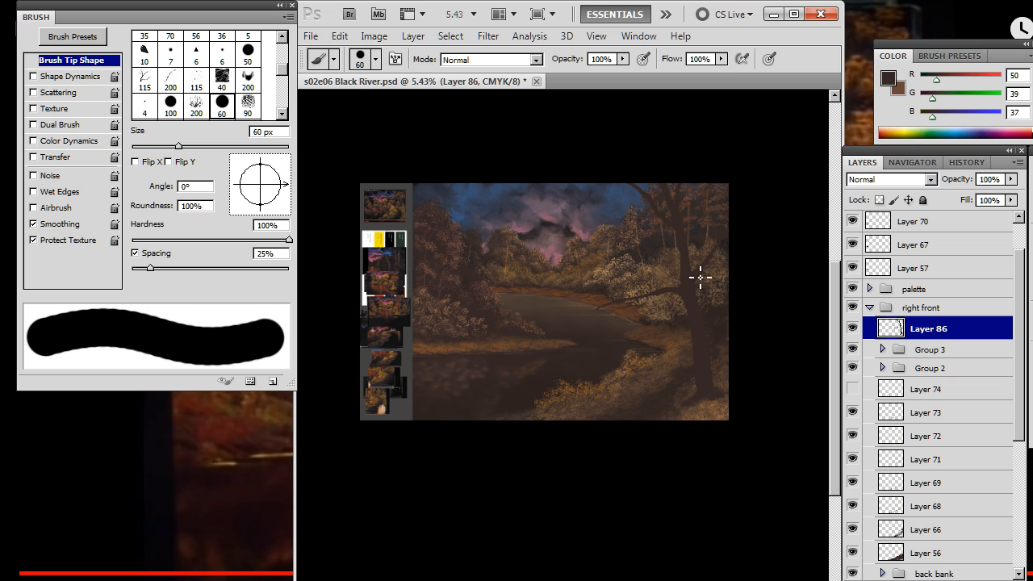
{"action": "key", "text": "r"}
{"action": "key", "text": "b"}
{"action": "key", "text": "r"}
{"action": "key", "text": "b"}
Blend the trunk's base into the ground with the 400 px Smudge tool and clean it up with the 175 px eraser
{"action": "key", "text": "r"}
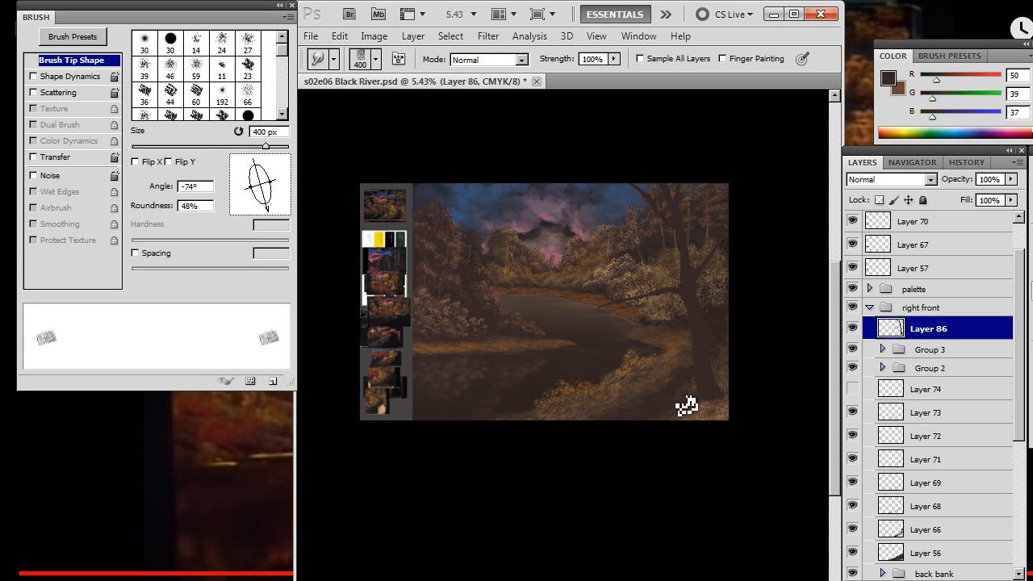
{"action": "key", "text": "e"}
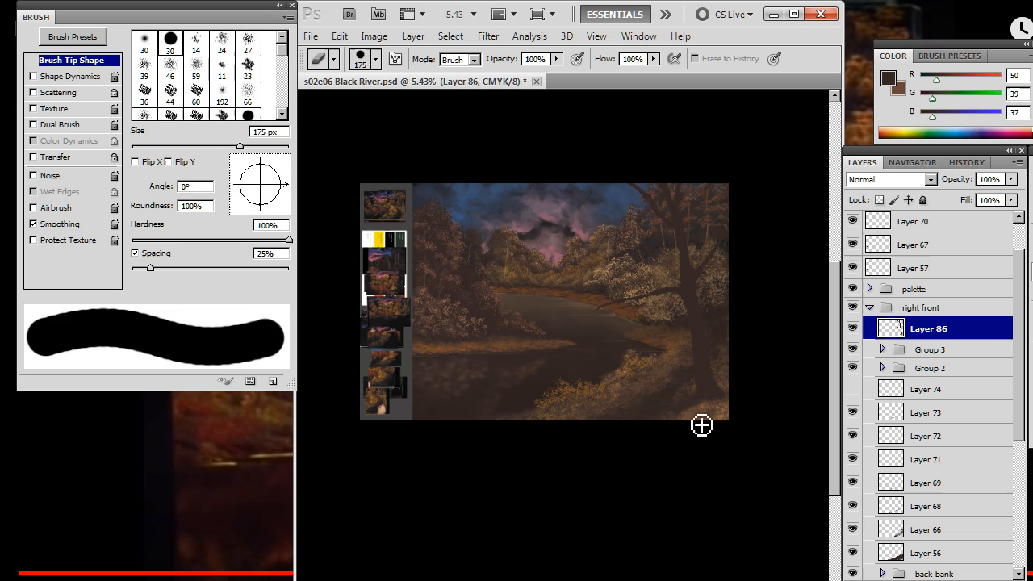
{"action": "key", "text": "r"}
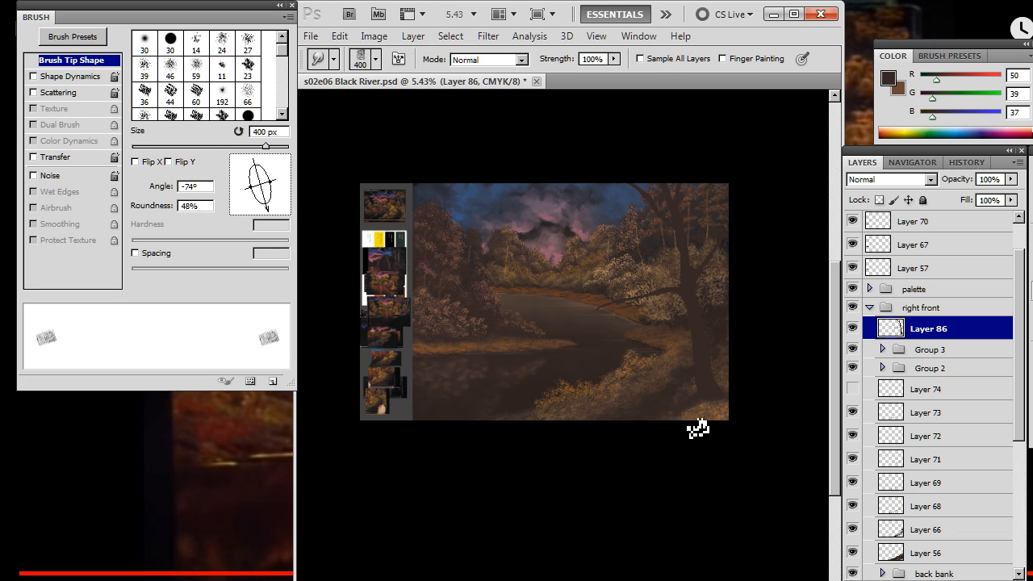
{"action": "key", "text": "e"}
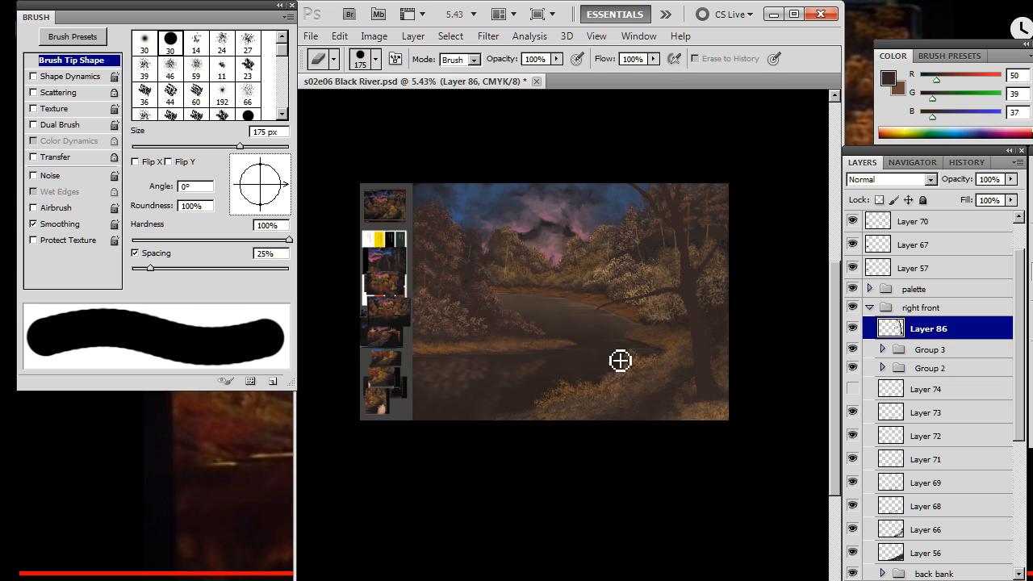
Scale the tree layer to about 90%, rotate it about -4° and shift it over the right bank with Free Transform
{"action": "key", "text": "l"}
{"action": "right_click", "coordinate": [601, 328]}
{"action": "left_click", "coordinate": [642, 446]}
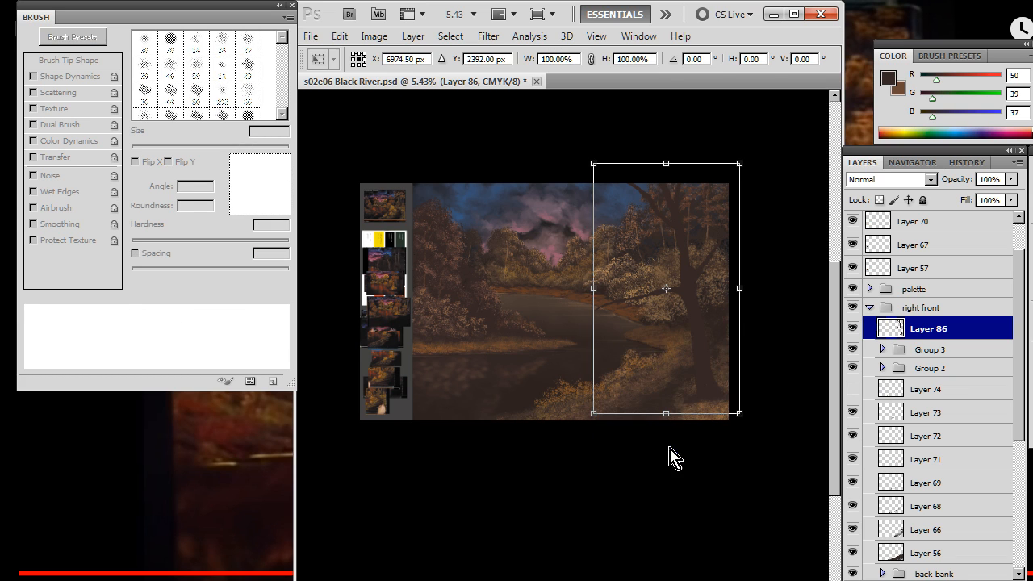
{"action": "left_click_drag", "start_coordinate": [591, 413], "coordinate": [618, 392]}
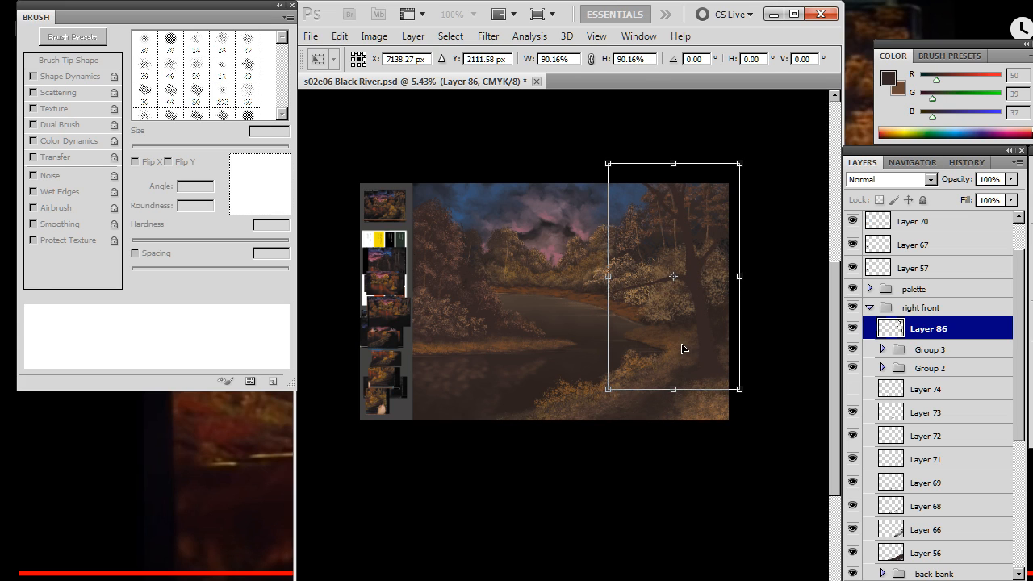
{"action": "mouse_move", "coordinate": [682, 347]}
{"action": "left_mouse_down"}
{"action": "mouse_move", "coordinate": [685, 358]}
{"action": "mouse_move", "coordinate": [674, 355]}
{"action": "left_mouse_up"}
{"action": "left_click_drag", "start_coordinate": [786, 340], "coordinate": [756, 342]}
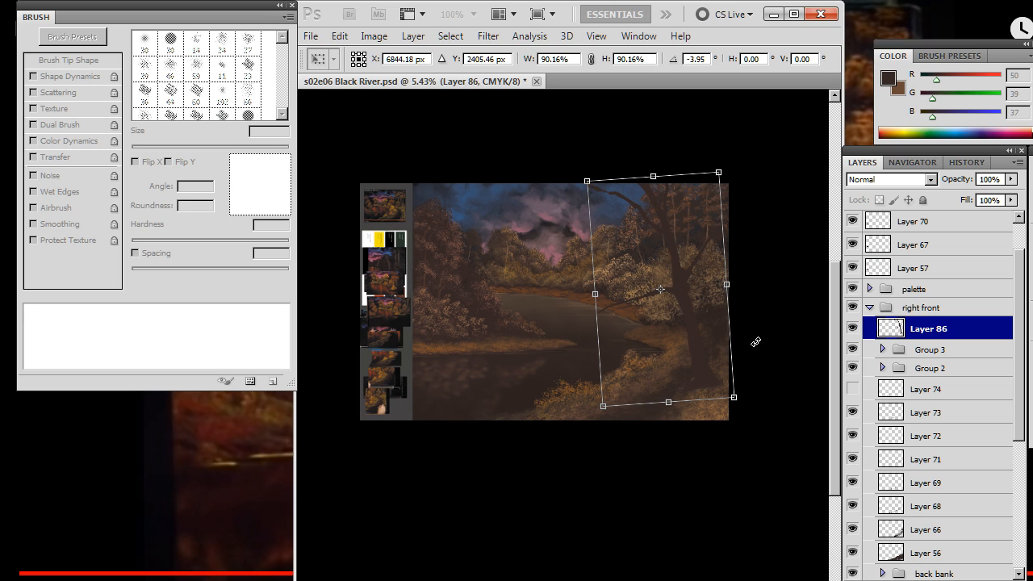
{"action": "left_click_drag", "start_coordinate": [671, 357], "coordinate": [655, 362]}
{"action": "key", "text": "Return"}
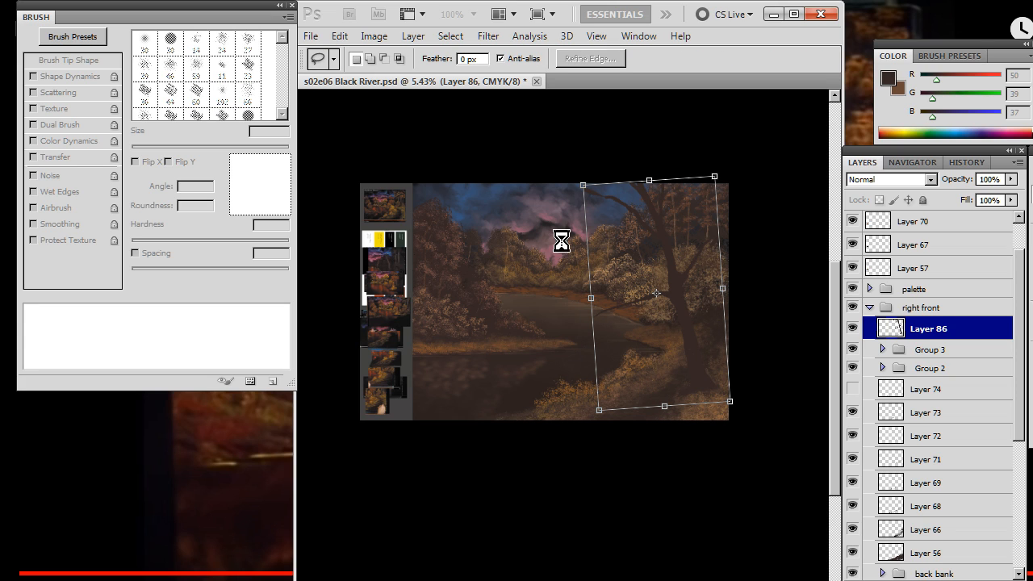
{"action": "type", "text": "r"}
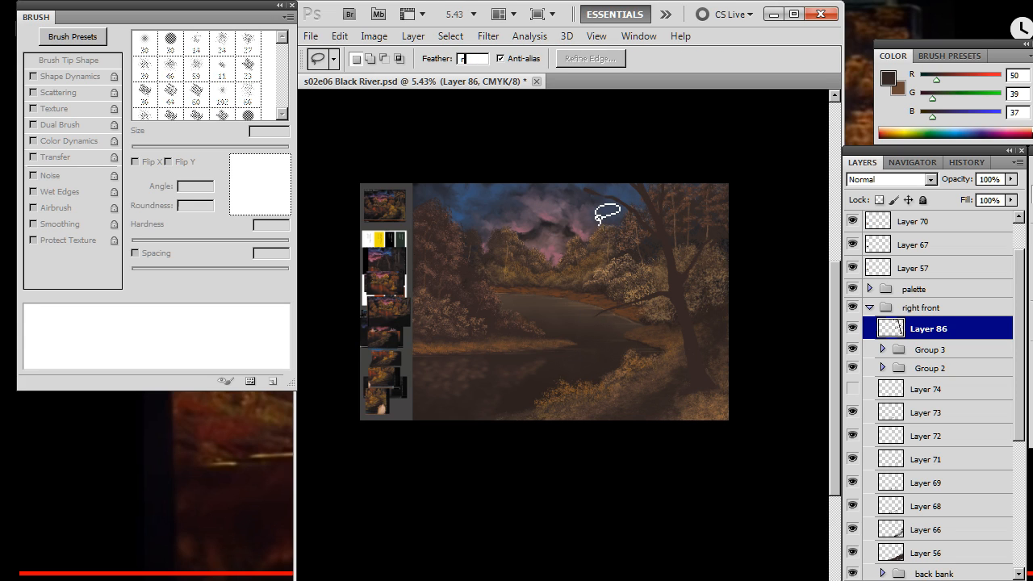
{"action": "type", "text": "e"}
{"action": "key", "text": "Return"}
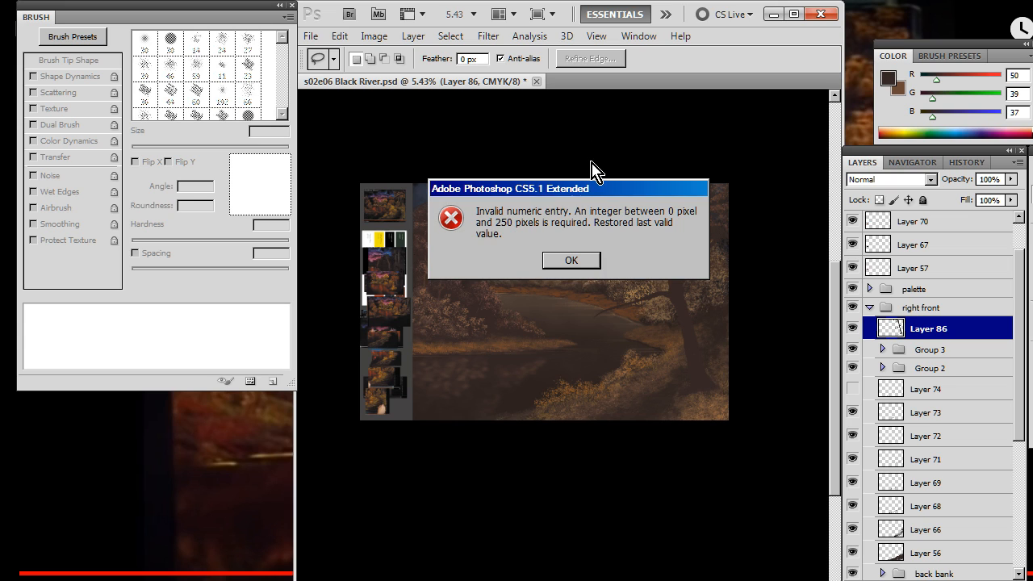
{"action": "left_click", "coordinate": [571, 260]}
{"action": "type", "text": "e"}
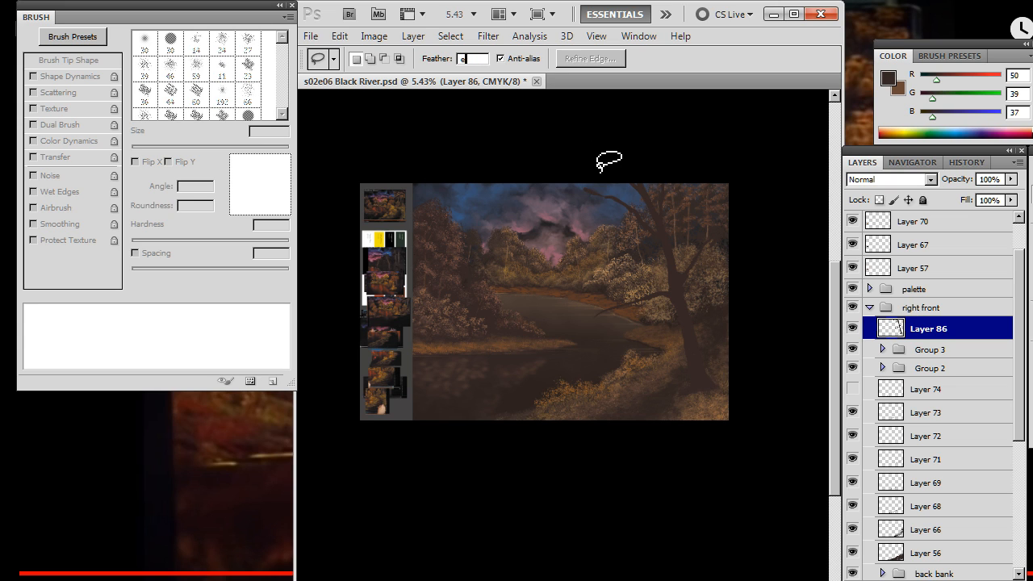
{"action": "type", "text": "e"}
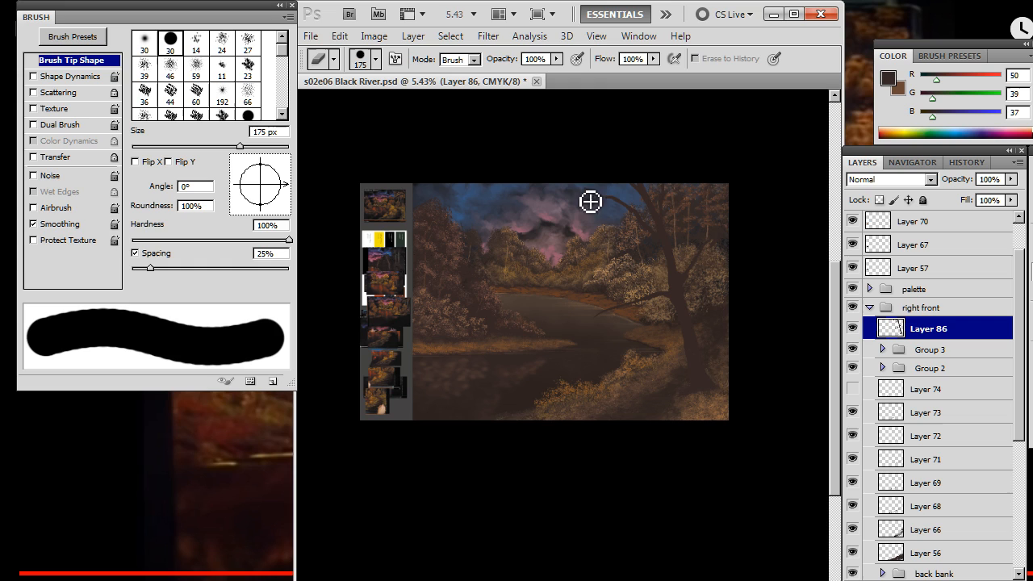
Nudge the tree with the Move tool to try different positions on the right bank
{"action": "type", "text": "rv"}
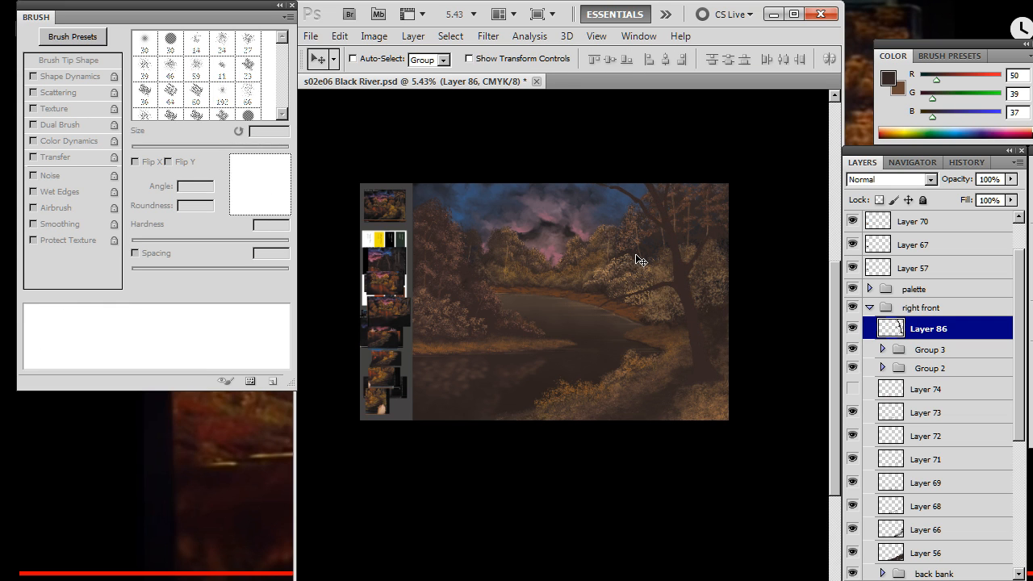
{"action": "left_click_drag", "start_coordinate": [638, 260], "coordinate": [642, 261]}
{"action": "key", "text": "r"}
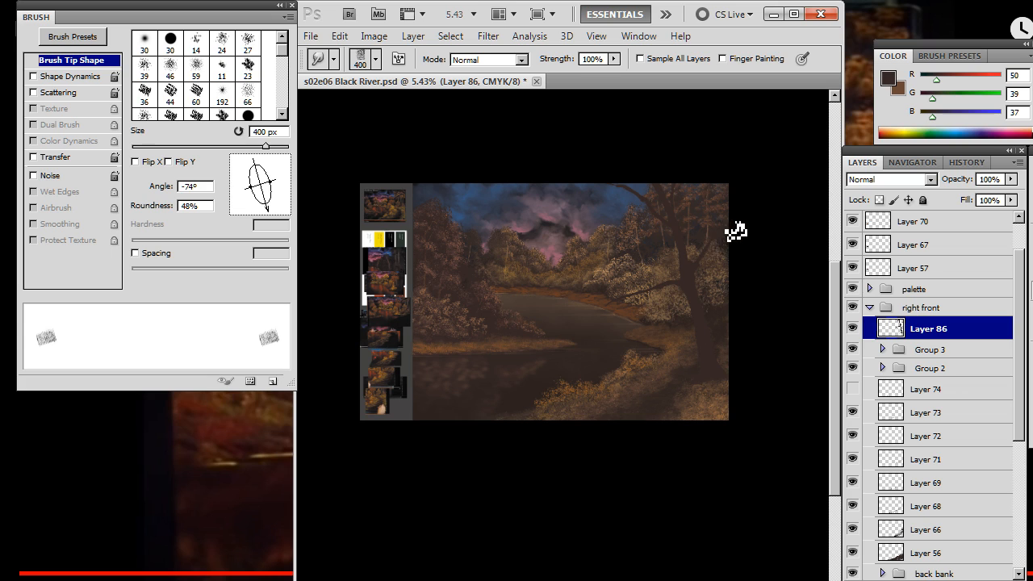
{"action": "key", "text": "b"}
{"action": "key", "text": "r"}
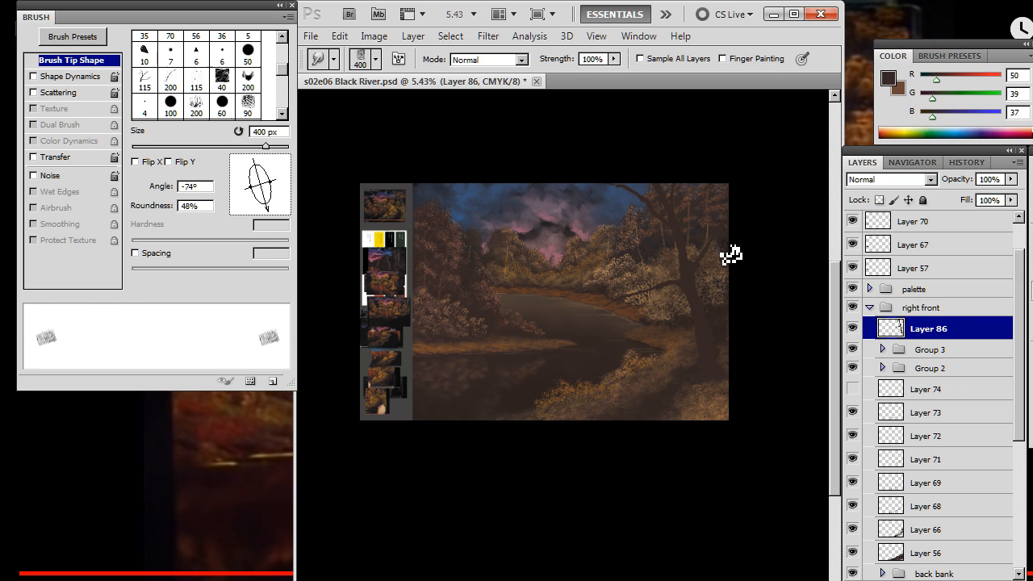
{"action": "key", "text": "e"}
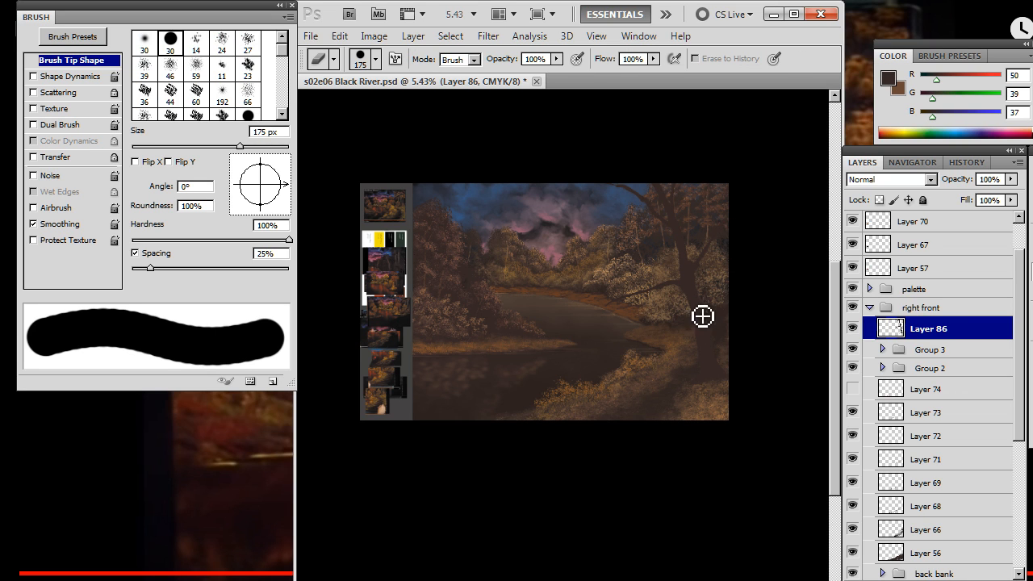
{"action": "key", "text": "b"}
{"action": "key", "text": "z"}
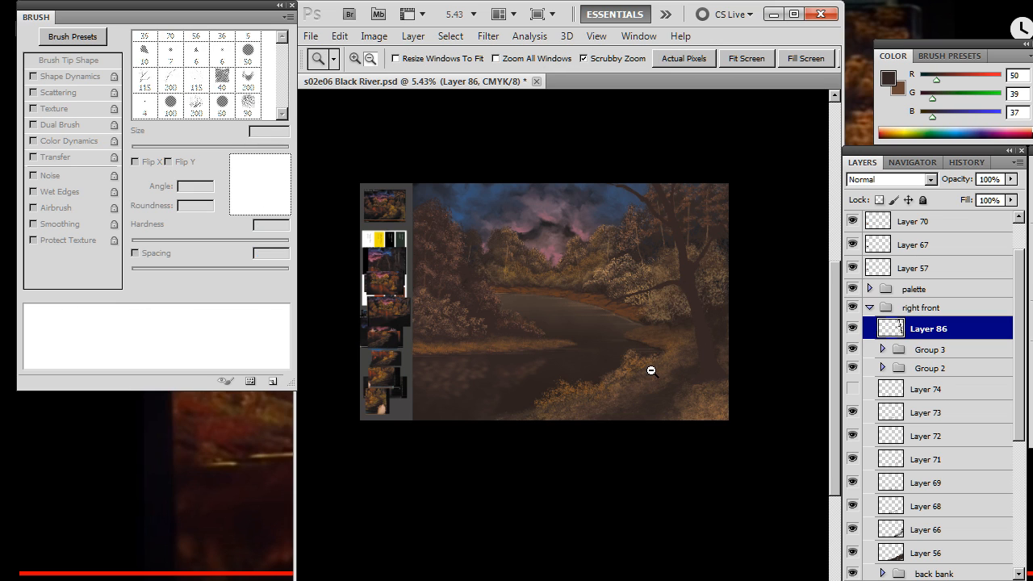
{"action": "left_click_drag", "start_coordinate": [650, 369], "coordinate": [622, 376]}
{"action": "key", "text": "v"}
{"action": "left_click_drag", "start_coordinate": [708, 401], "coordinate": [703, 423]}
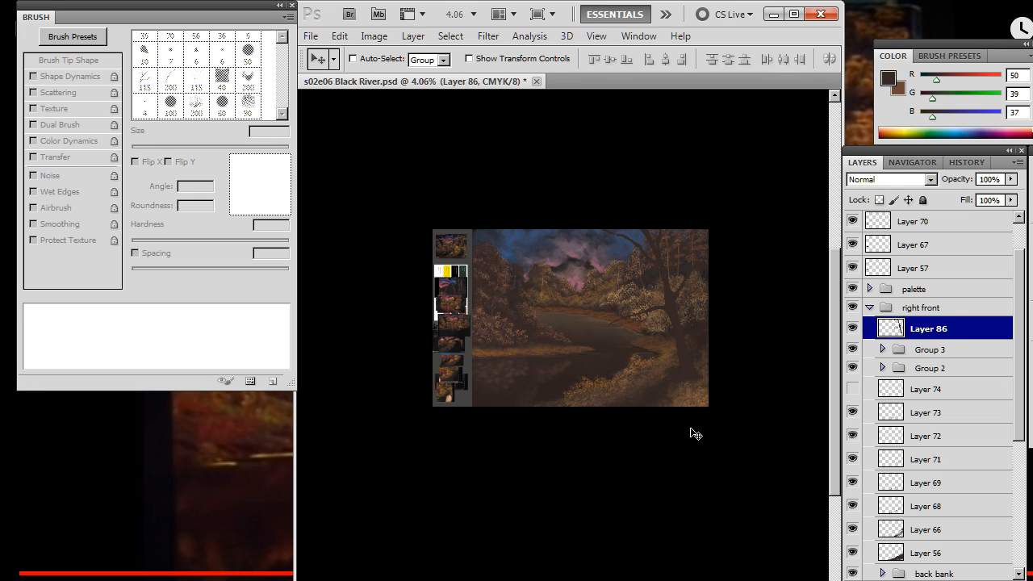
Delete the tree layer and create a new empty layer at the top of the right front group
{"action": "key", "text": "Delete"}
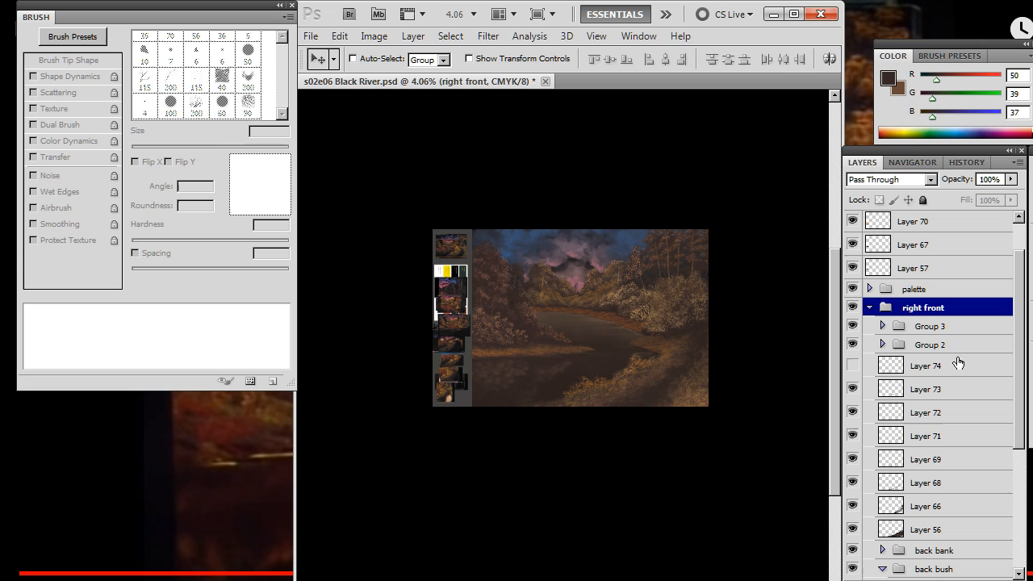
{"action": "key", "text": "ctrl+shift+alt+n"}
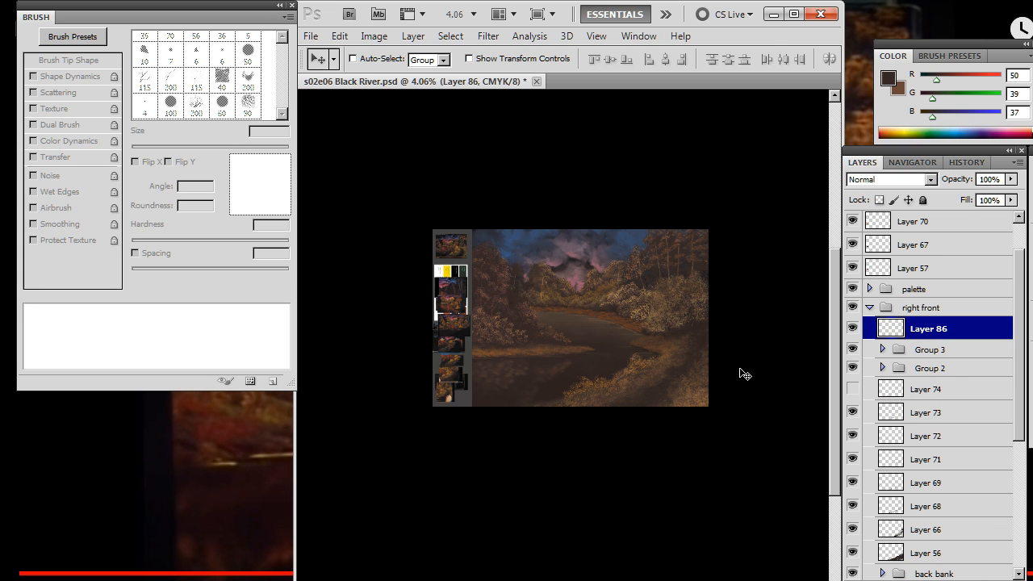
Sample a light brown (RGB 129, 101, 71) from the right-bank foliage as the Brush tool's painting colour
{"action": "key", "text": "z"}
{"action": "left_click_drag", "start_coordinate": [699, 339], "coordinate": [734, 339]}
{"action": "key", "text": "b"}
{"action": "left_click", "coordinate": [618, 285], "text": "alt"}
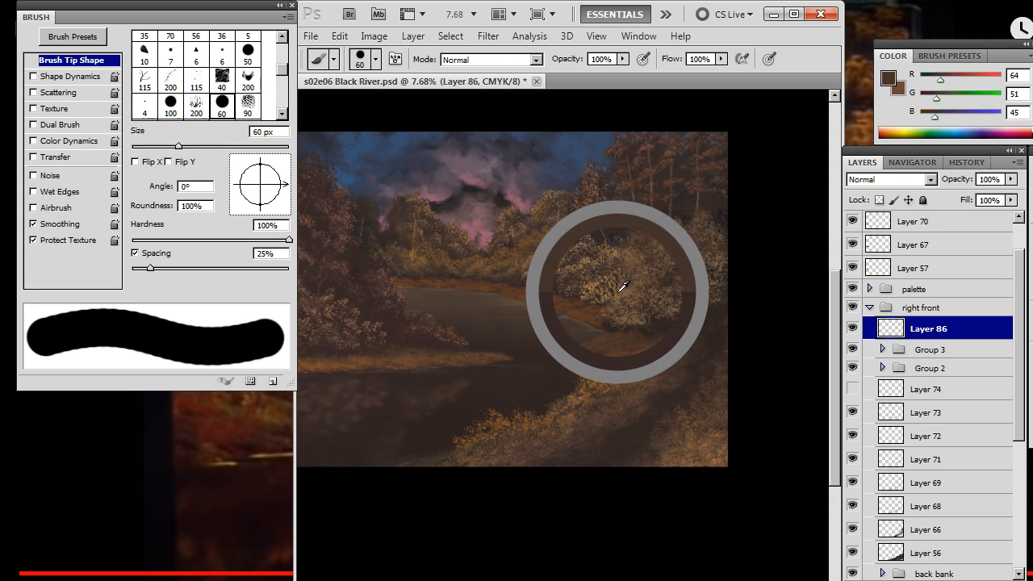
{"action": "left_click_drag", "start_coordinate": [601, 282], "coordinate": [598, 288], "text": "alt"}
{"action": "key", "text": "bracketright"}
{"action": "key", "text": "bracketright"}
{"action": "key", "text": "bracketright"}
{"action": "key", "text": "bracketright"}
Choose the 499 px foliage tip, set it to 500 px, 23° angle and 68% roundness, and dab a small bush on the right bank
{"action": "right_click", "coordinate": [671, 374]}
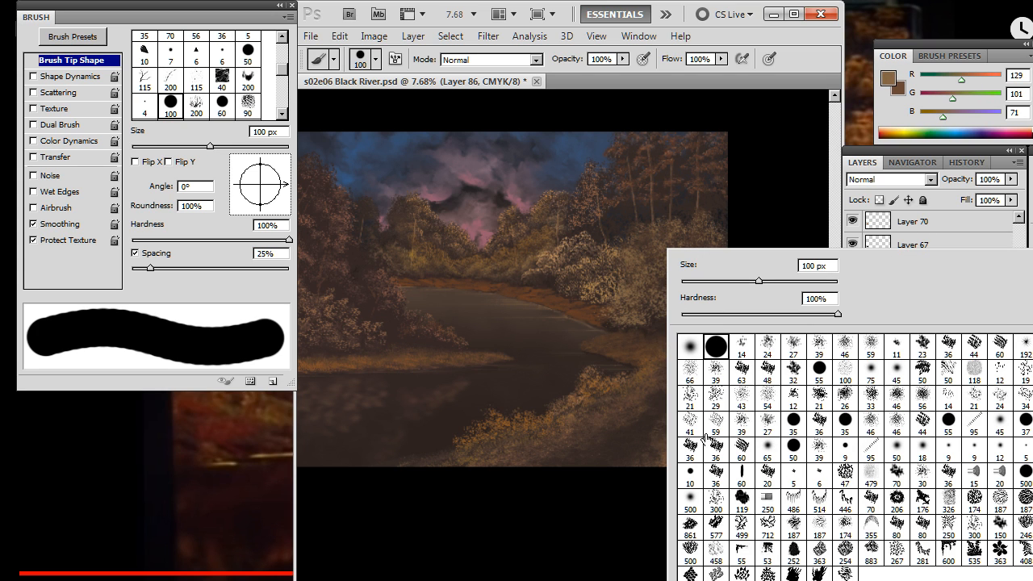
{"action": "left_click", "coordinate": [688, 397]}
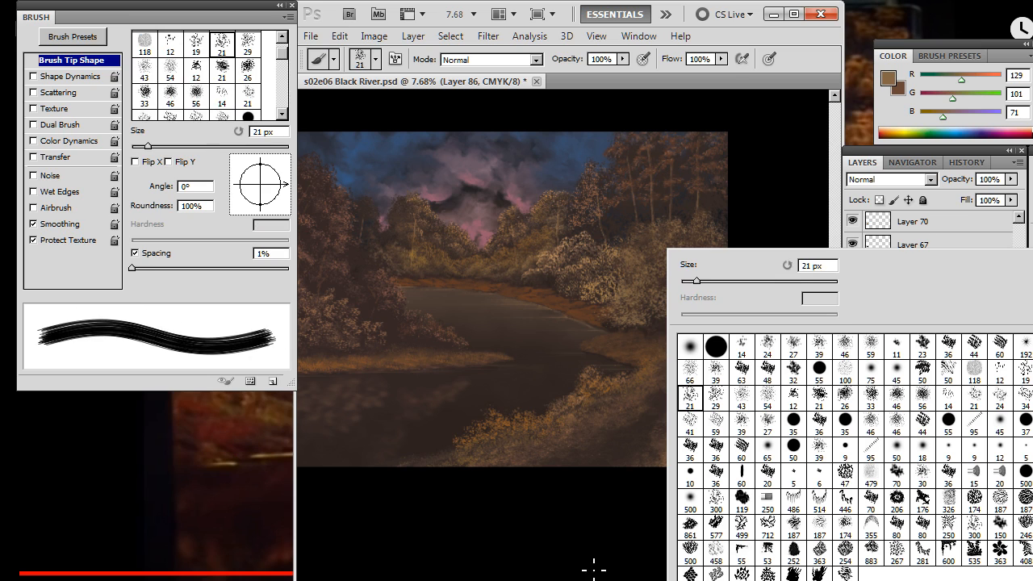
{"action": "left_click", "coordinate": [737, 529]}
{"action": "key", "text": "Return"}
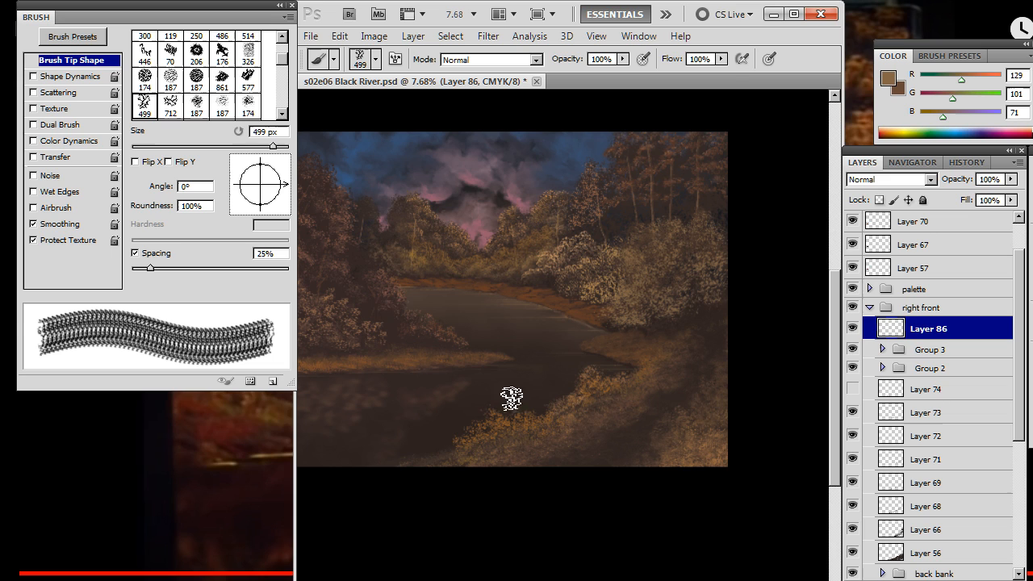
{"action": "left_click_drag", "start_coordinate": [258, 208], "coordinate": [295, 191]}
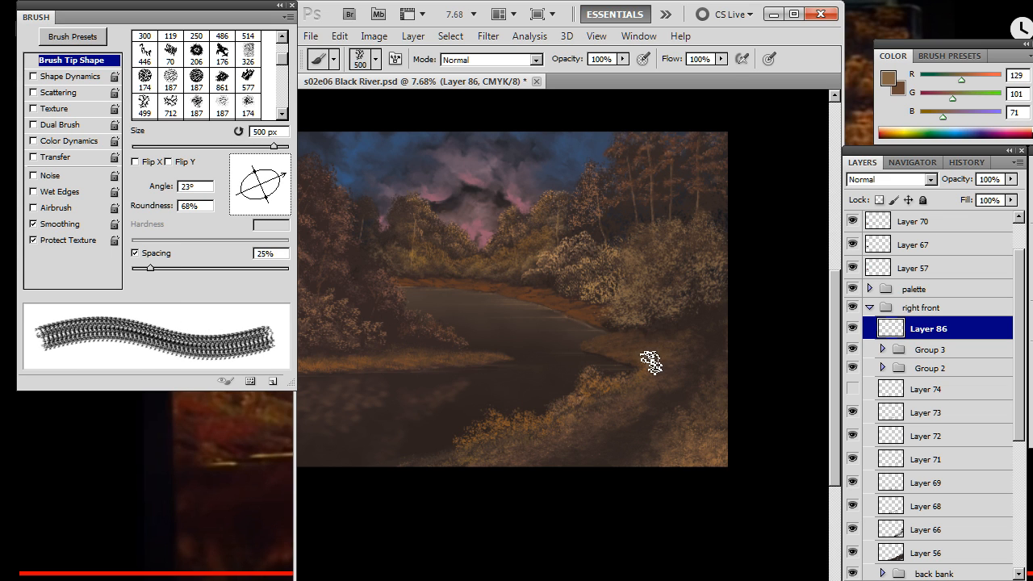
{"action": "mouse_move", "coordinate": [651, 362]}
{"action": "left_mouse_down"}
{"action": "mouse_move", "coordinate": [677, 361]}
{"action": "mouse_move", "coordinate": [665, 330]}
{"action": "mouse_move", "coordinate": [685, 349]}
{"action": "left_mouse_up"}
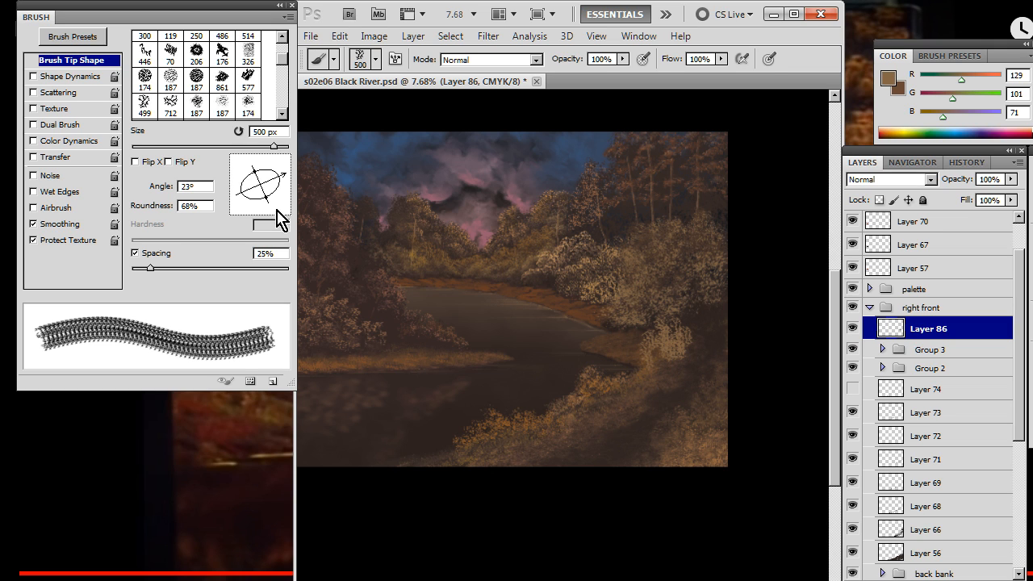
Give the Eraser the 446 px textured tip at 444 px, rotate it to -146° and break up the new bush's edge
{"action": "key", "text": "e"}
{"action": "right_click", "coordinate": [622, 351]}
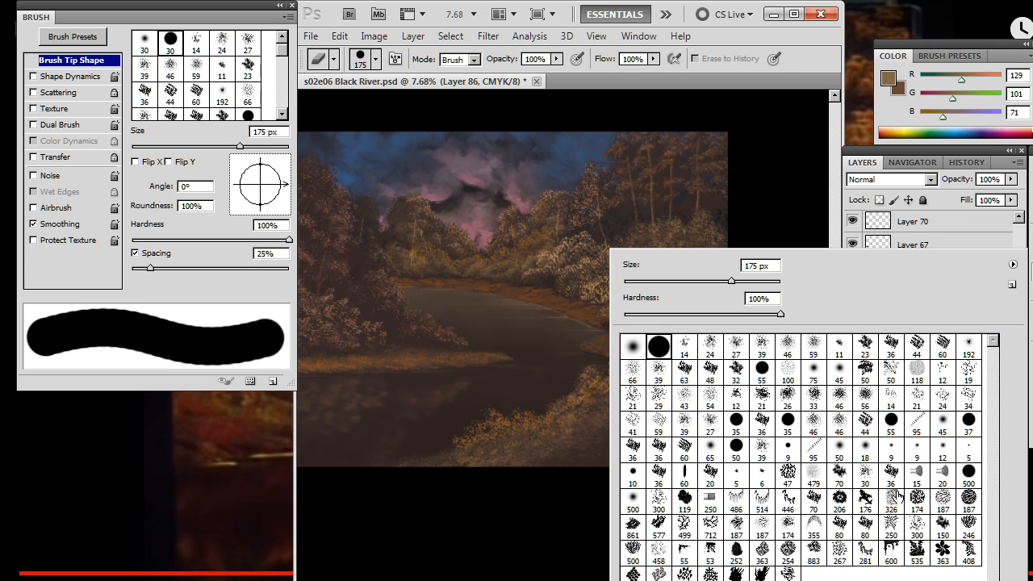
{"action": "double_click", "coordinate": [787, 499]}
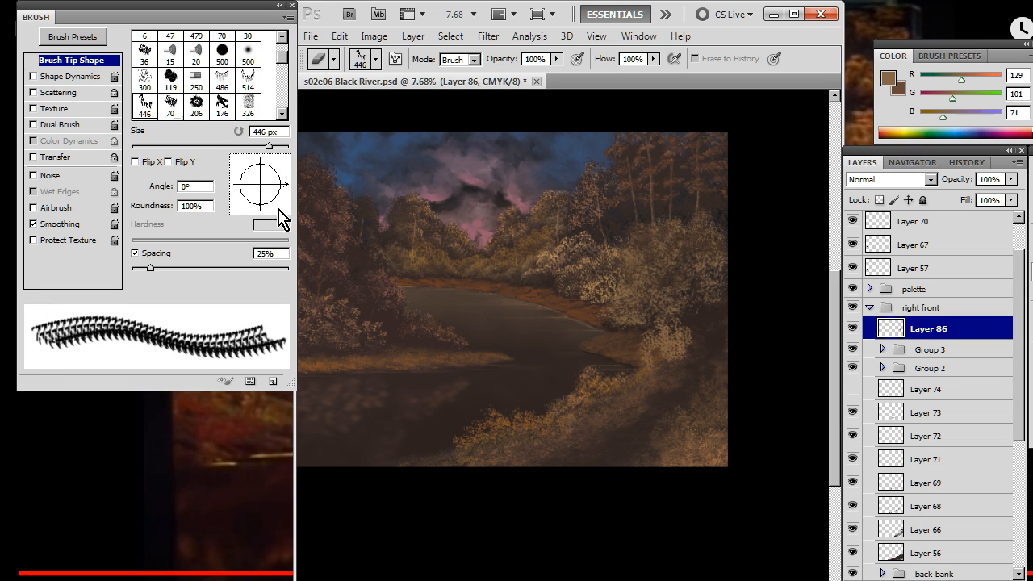
{"action": "mouse_move", "coordinate": [287, 185]}
{"action": "left_mouse_down"}
{"action": "mouse_move", "coordinate": [270, 204]}
{"action": "mouse_move", "coordinate": [244, 197]}
{"action": "left_mouse_up"}
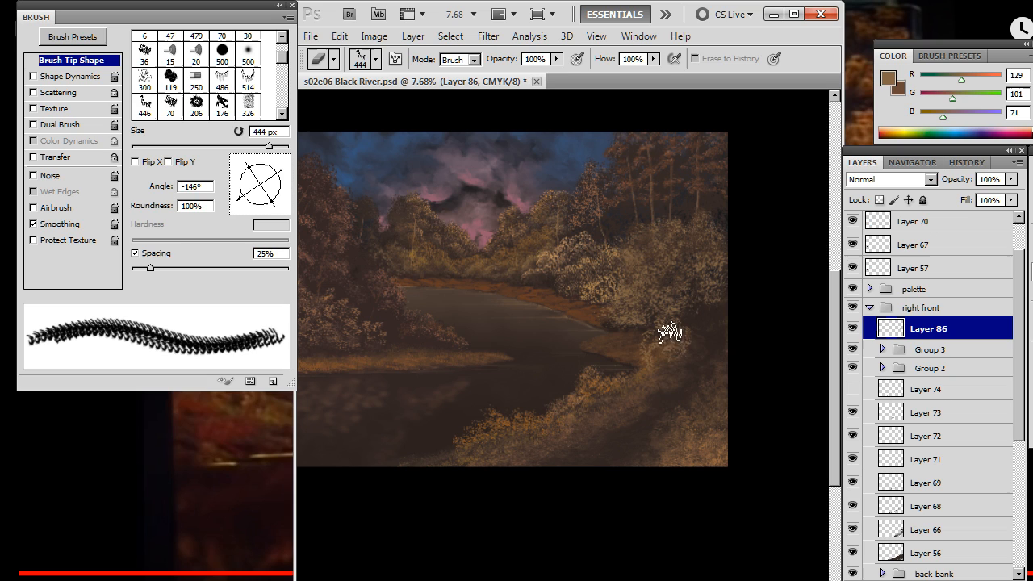
Add leaves to the small bush with the 505 px foliage tip at 44° and thin them with the eraser rotated to -122°
{"action": "key", "text": "b"}
{"action": "left_click_drag", "start_coordinate": [287, 195], "coordinate": [283, 177]}
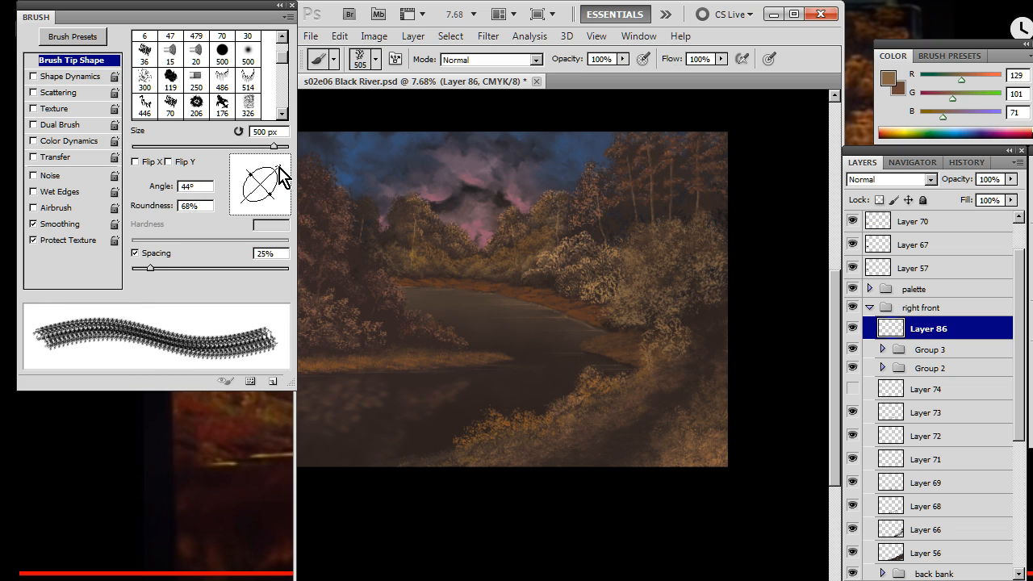
{"action": "key", "text": "e"}
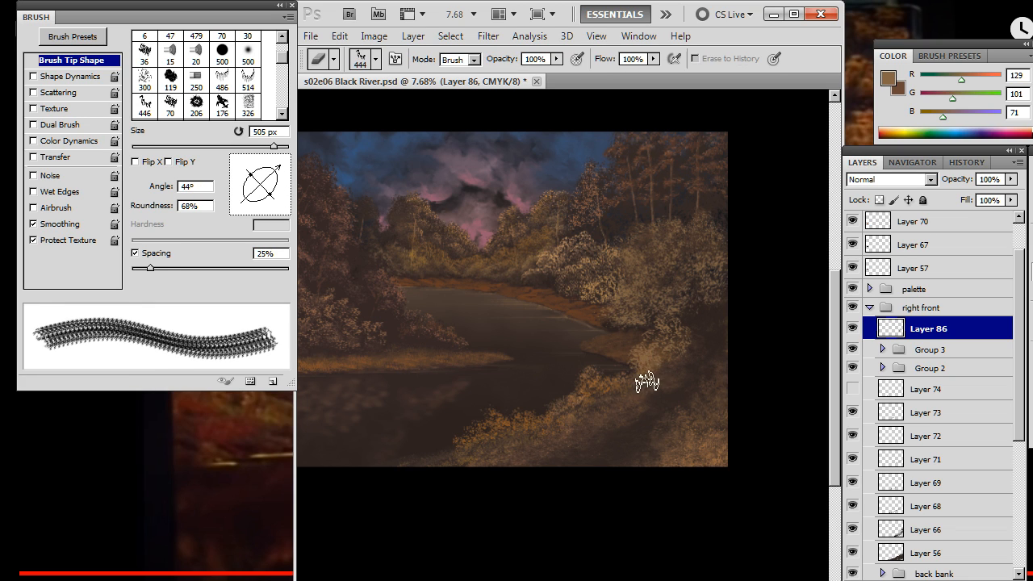
{"action": "left_click_drag", "start_coordinate": [288, 196], "coordinate": [252, 217]}
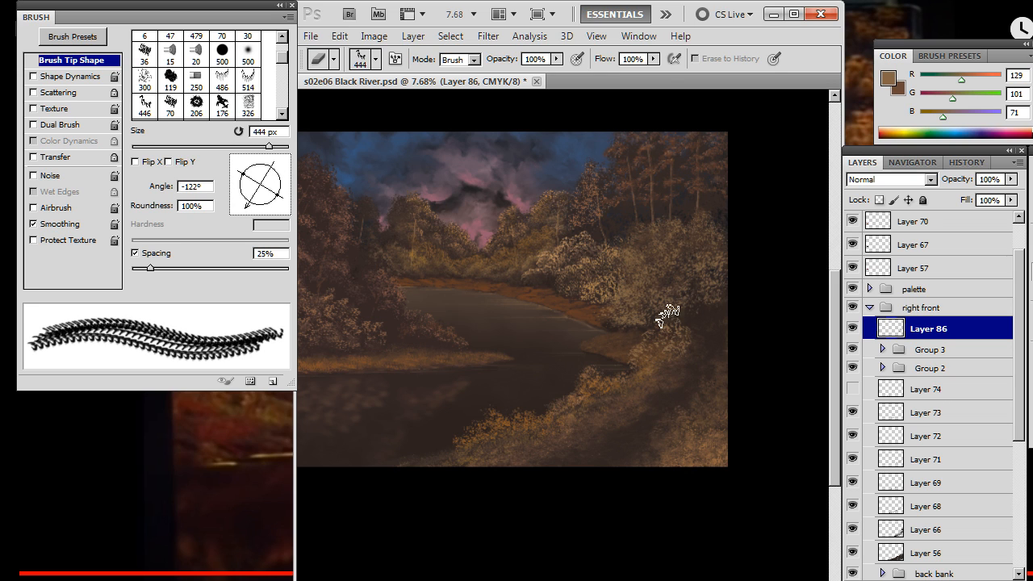
Build up the small bush's foliage with the brush at 26°, reducing its size to about 400 px and turning it to -13°
{"action": "key", "text": "v"}
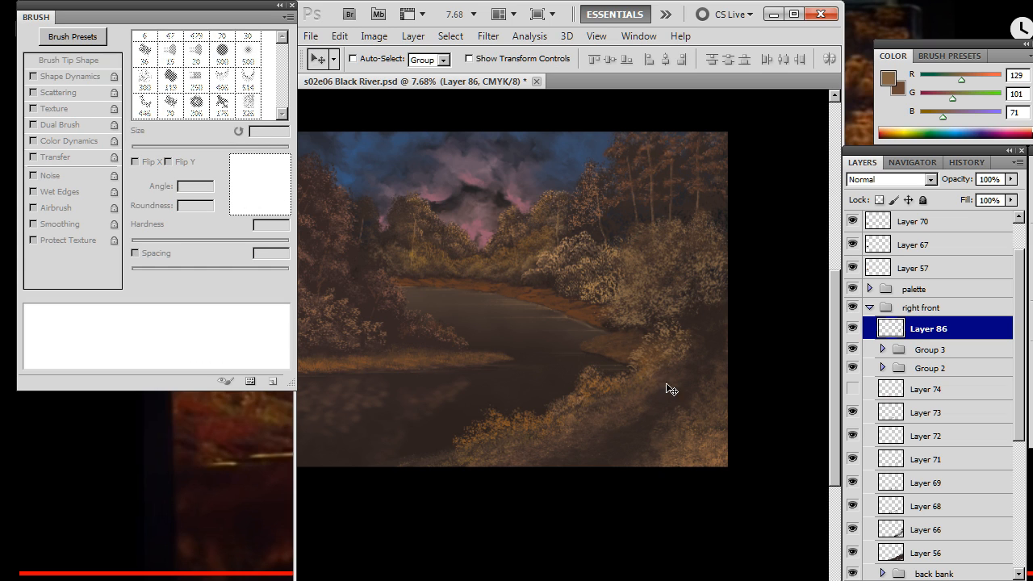
{"action": "key", "text": "b"}
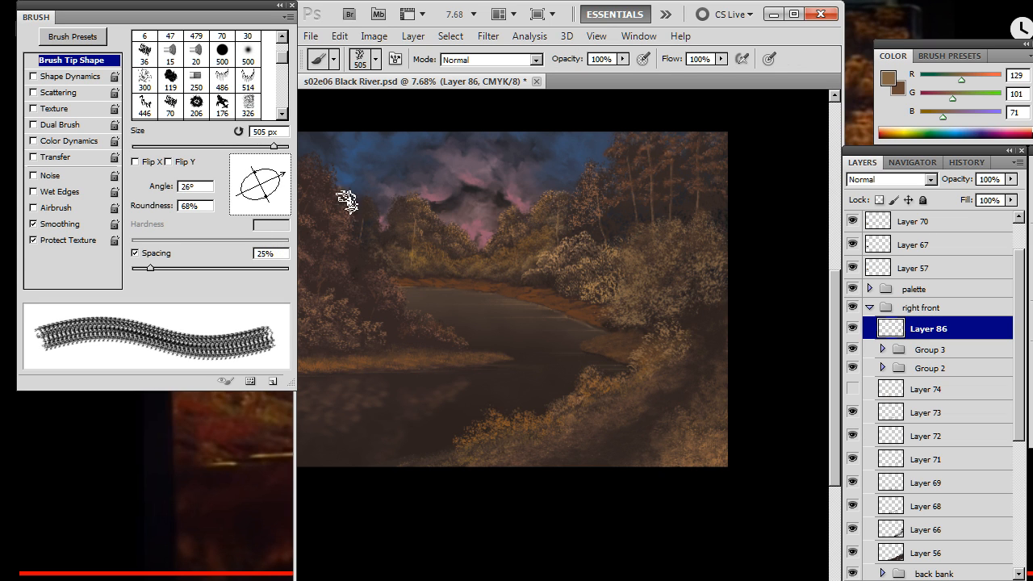
{"action": "key", "text": "bracketleft"}
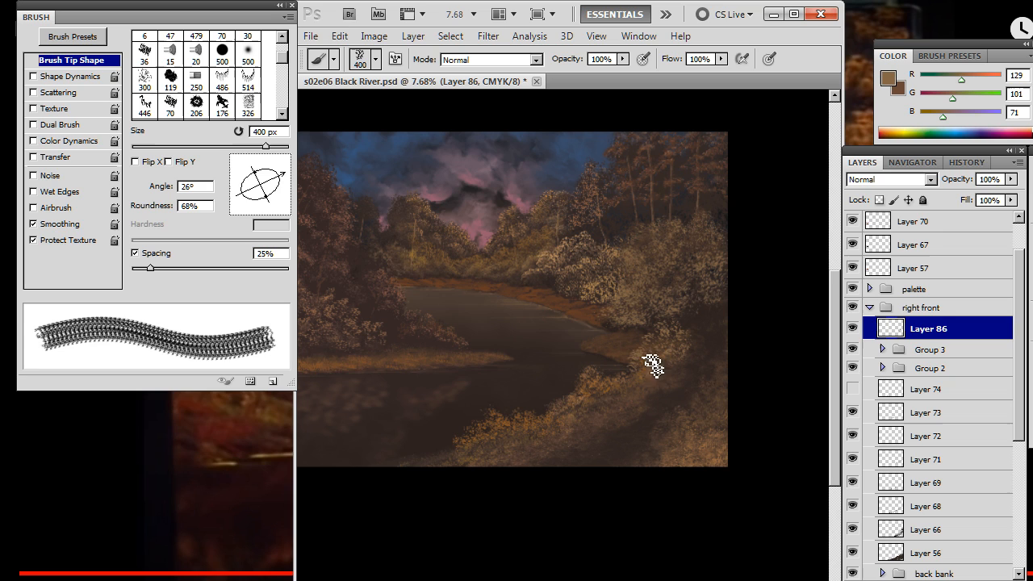
{"action": "left_click_drag", "start_coordinate": [280, 174], "coordinate": [283, 192]}
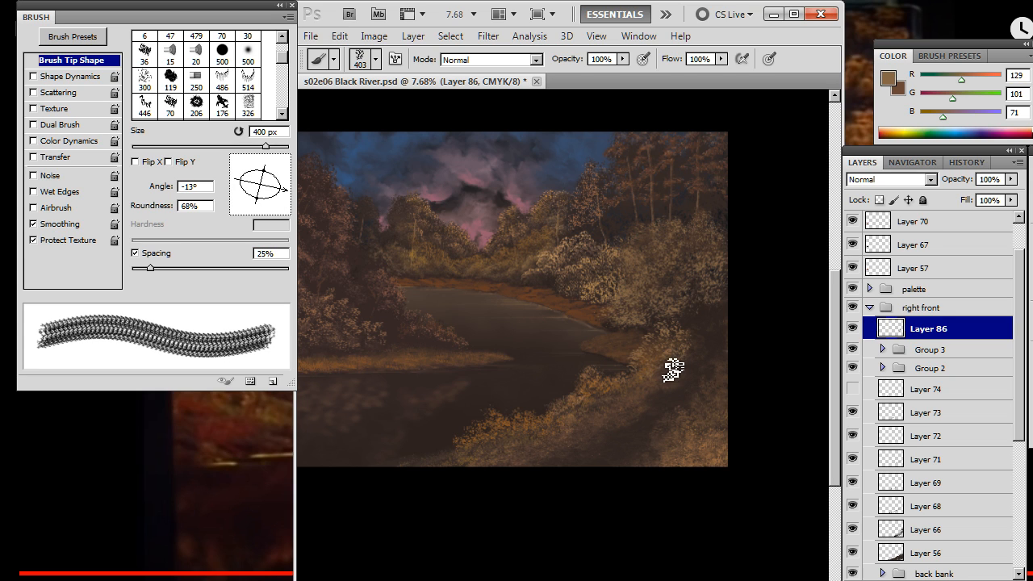
Thin the small bush with the eraser rotated to 170° and dab foliage at the painting's right edge with the 403 px brush at 45°
{"action": "key", "text": "e"}
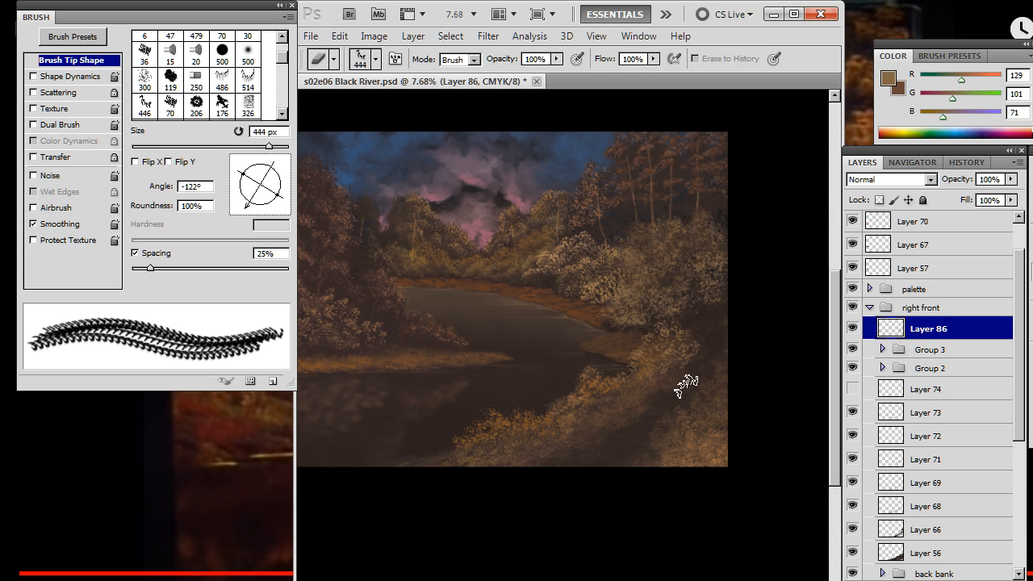
{"action": "left_click_drag", "start_coordinate": [255, 208], "coordinate": [236, 181]}
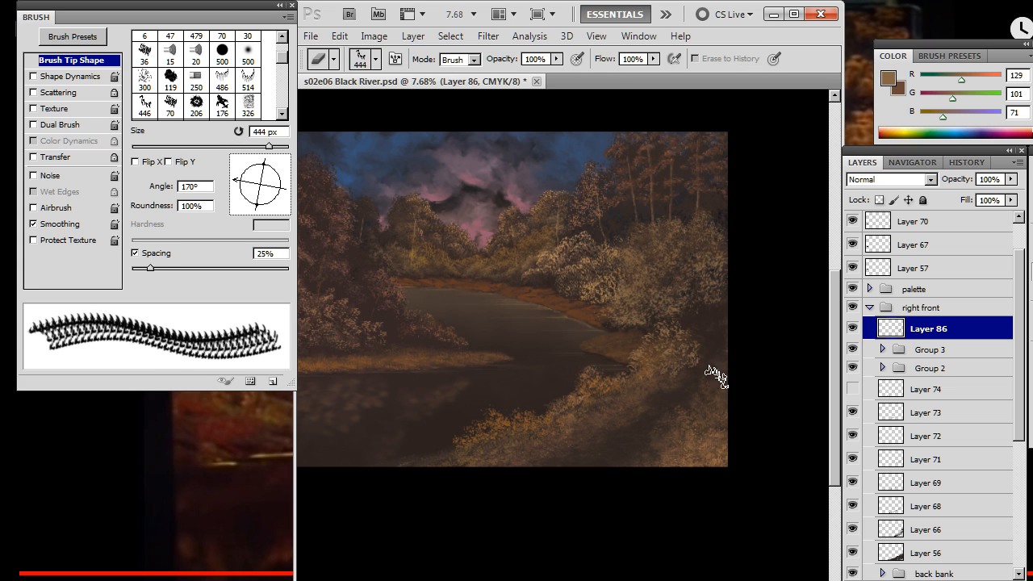
{"action": "key", "text": "b"}
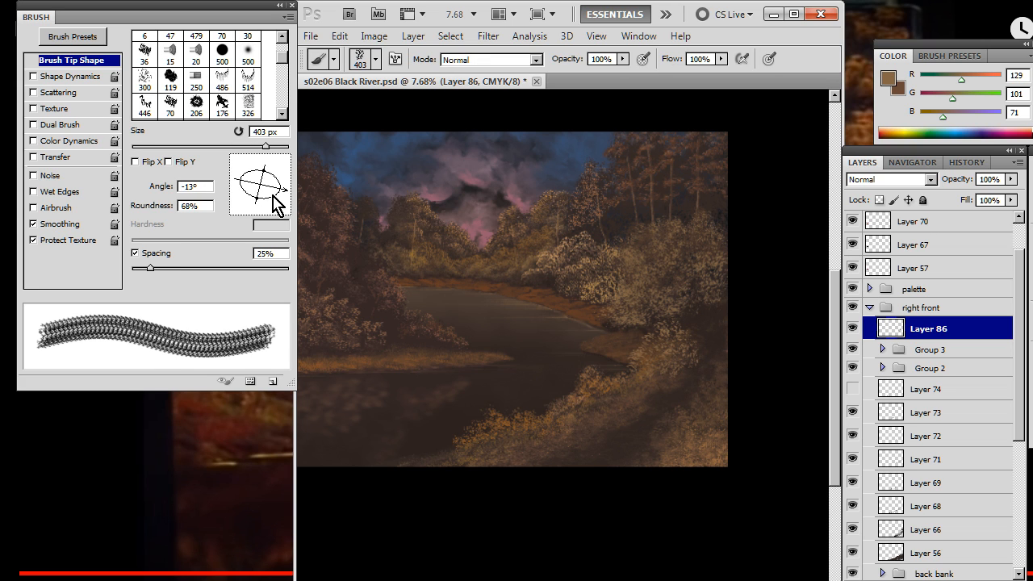
{"action": "left_click_drag", "start_coordinate": [273, 197], "coordinate": [276, 168]}
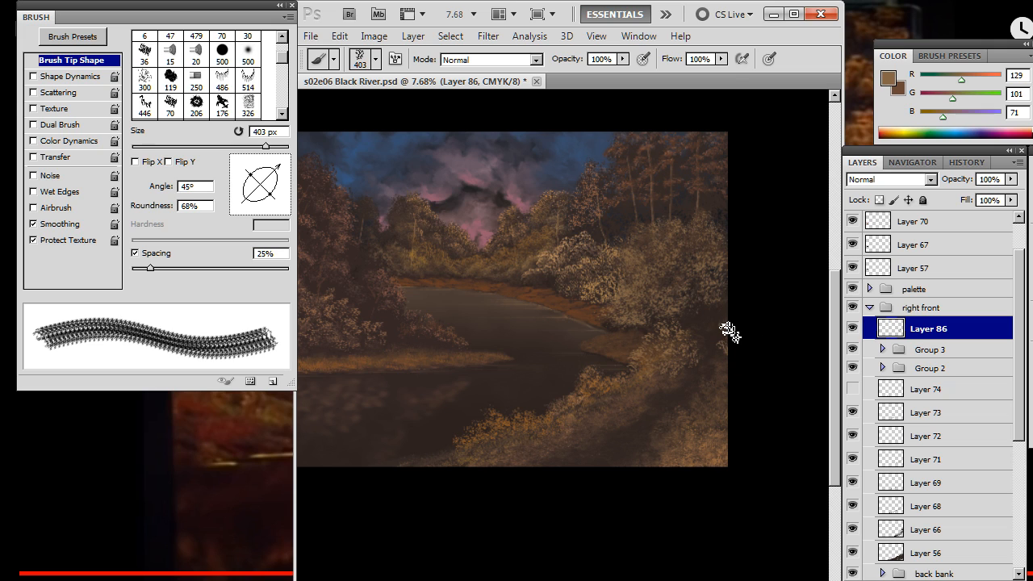
{"action": "left_click_drag", "start_coordinate": [728, 332], "coordinate": [735, 351]}
{"action": "key", "text": "e"}
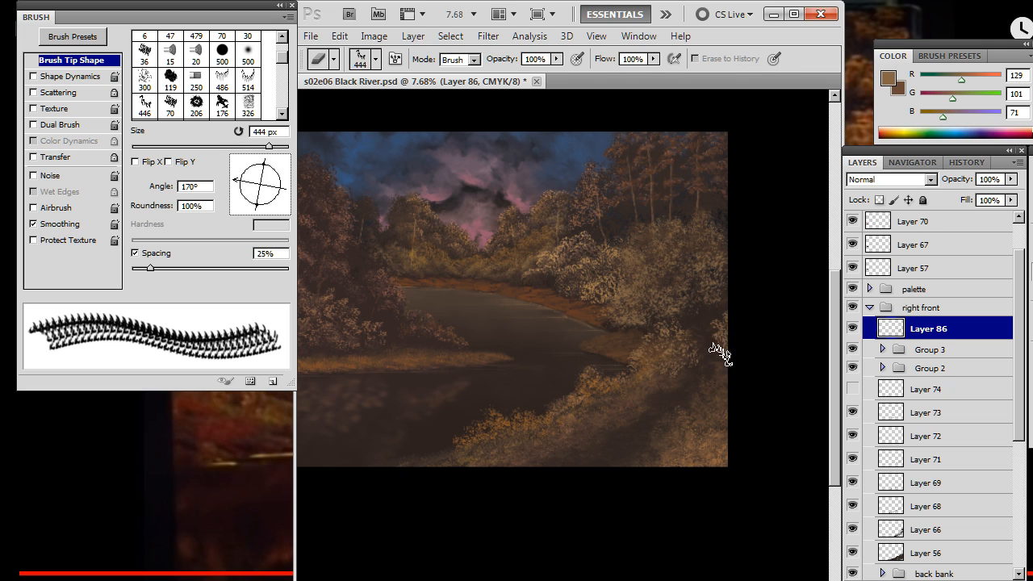
Turn the foliage brush to 8° and build up the right-edge bush, alternating leaf dabs with eraser touches
{"action": "key", "text": "b"}
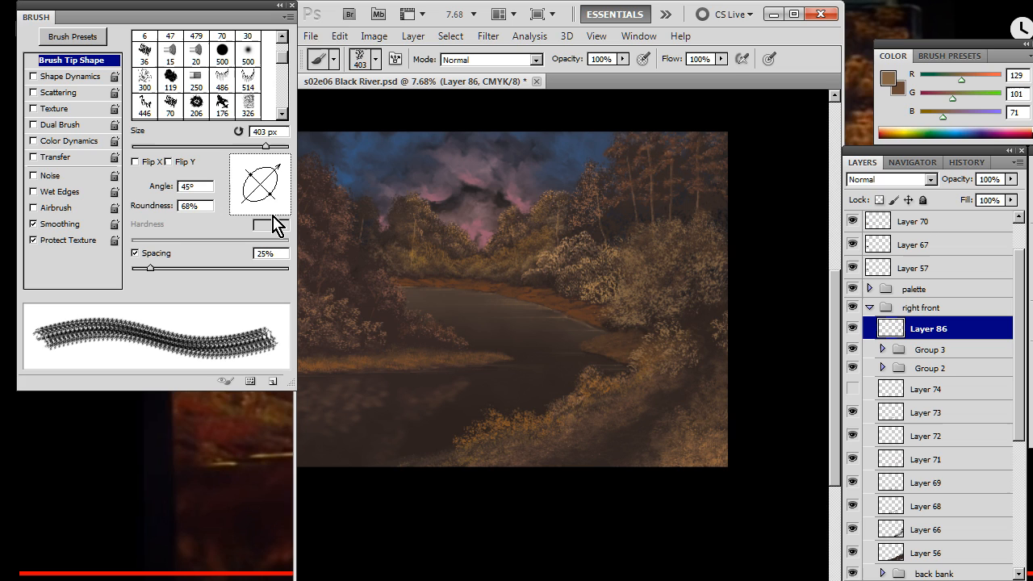
{"action": "mouse_move", "coordinate": [279, 197]}
{"action": "left_mouse_down"}
{"action": "mouse_move", "coordinate": [281, 175]}
{"action": "mouse_move", "coordinate": [303, 172]}
{"action": "left_mouse_up"}
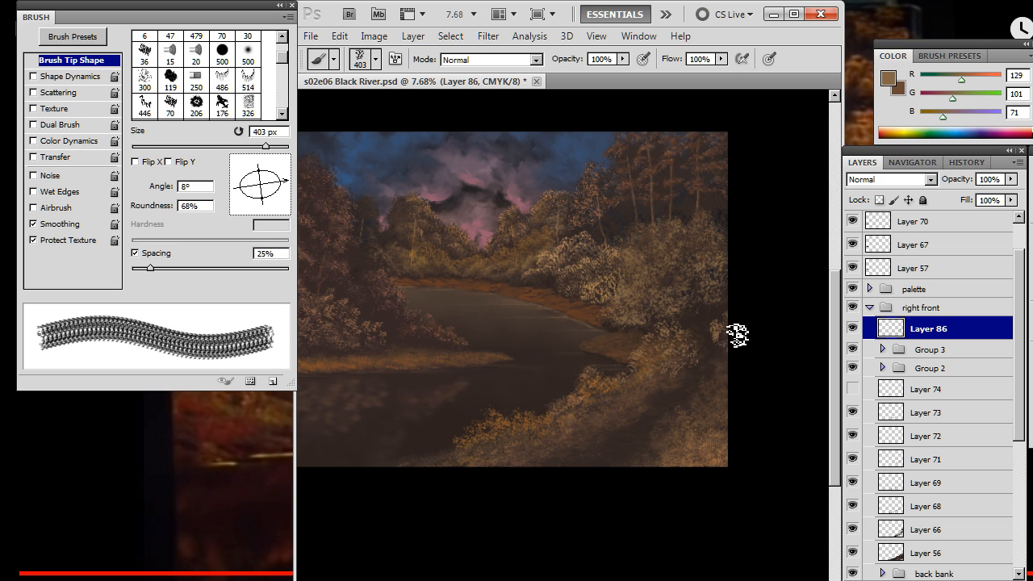
{"action": "key", "text": "e"}
{"action": "key", "text": "b"}
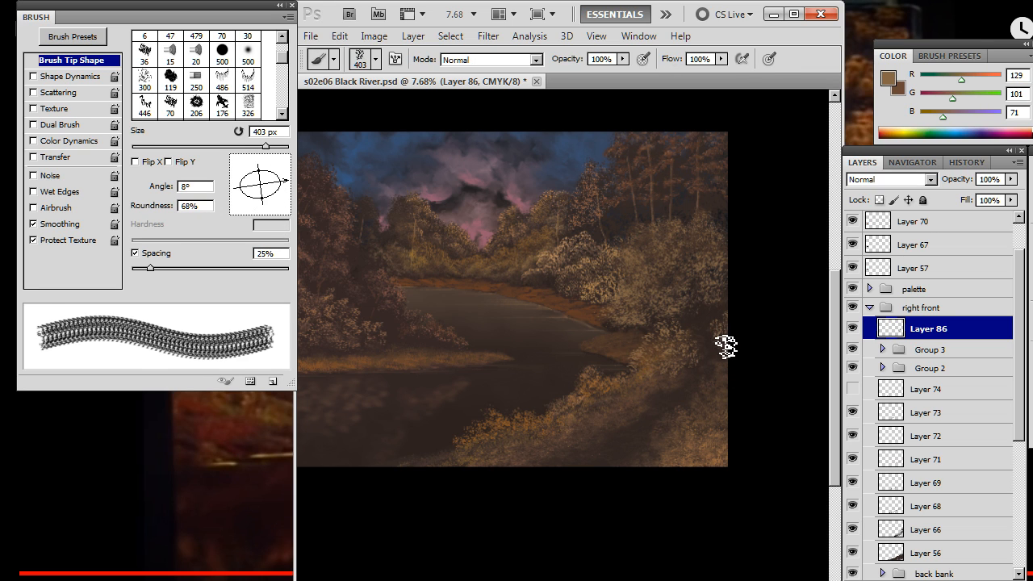
{"action": "key", "text": "e"}
{"action": "key", "text": "b"}
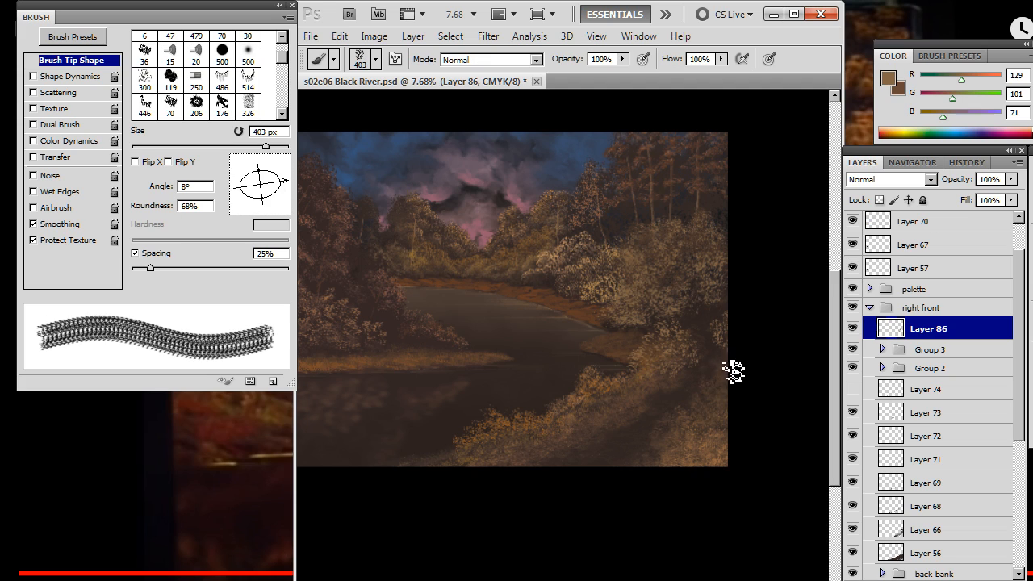
{"action": "key", "text": "e"}
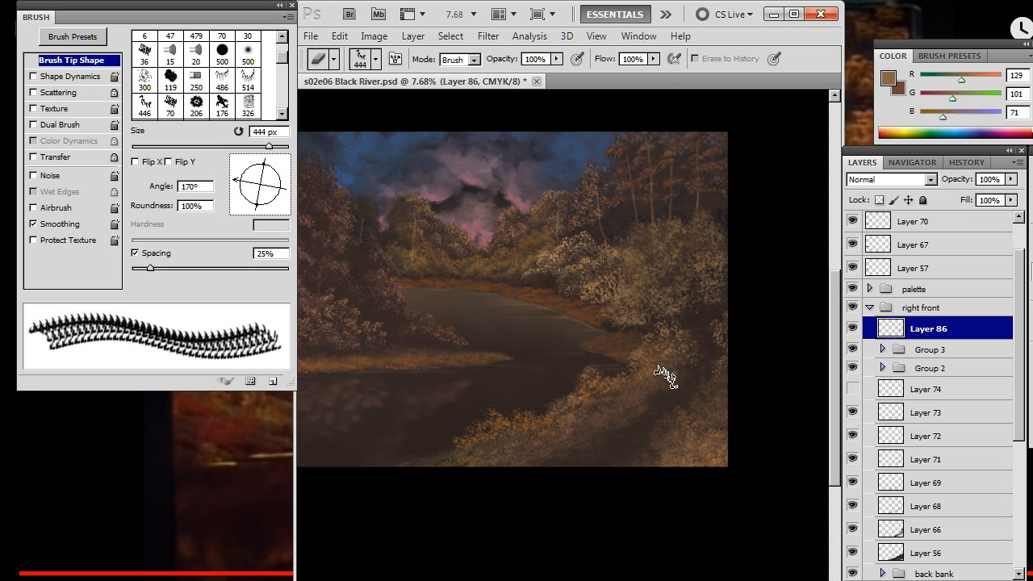
{"action": "key", "text": "b"}
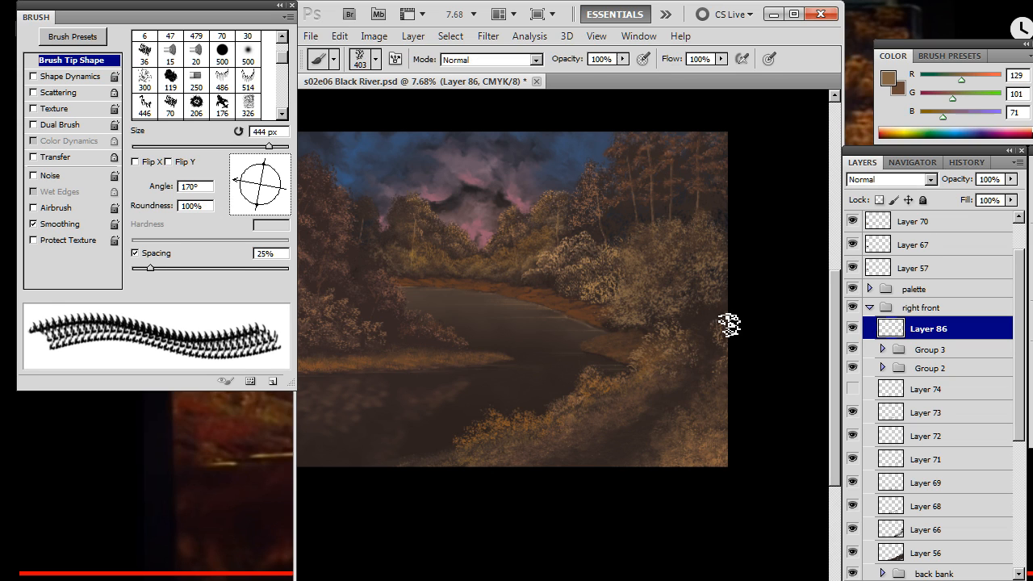
{"action": "key", "text": "e"}
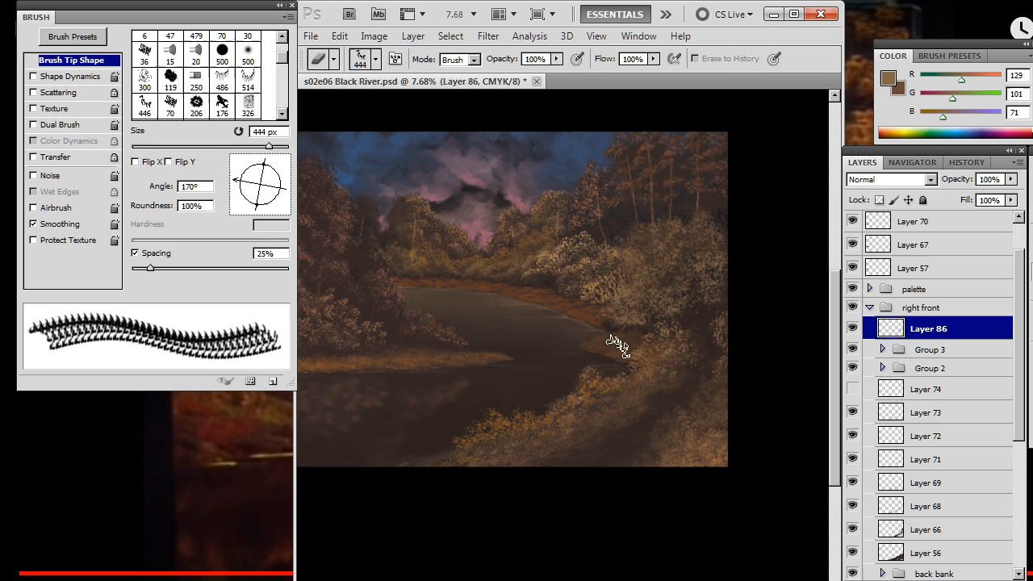
Rotate the foliage brush to 43° and add leaves to the upper part of the right-edge bush, thinning them with the eraser
{"action": "key", "text": "b"}
{"action": "left_click_drag", "start_coordinate": [286, 182], "coordinate": [279, 171]}
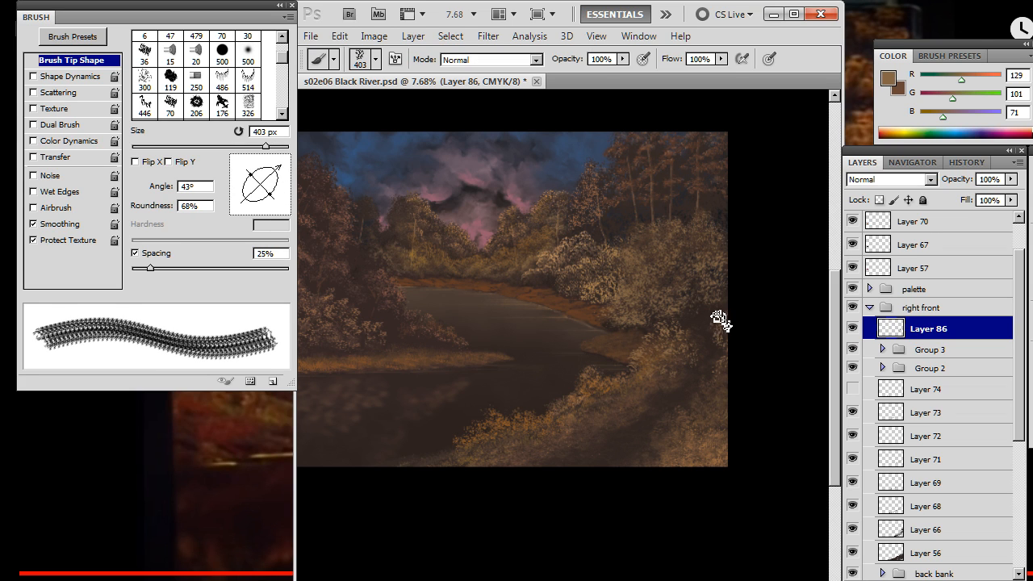
{"action": "key", "text": "e"}
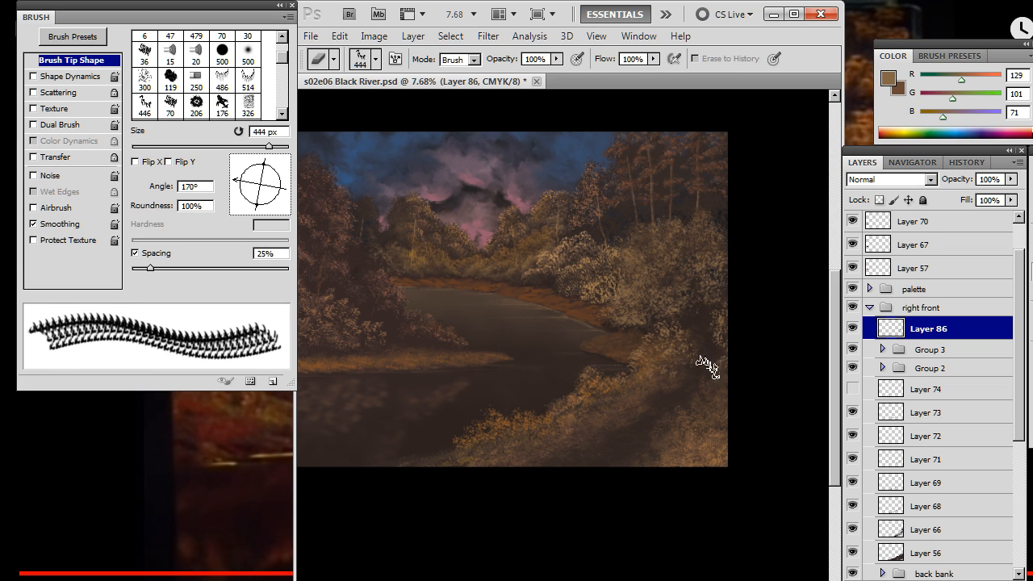
{"action": "key", "text": "b"}
{"action": "key", "text": "e"}
Set the foliage brush to 71° and extend the right-edge bush down the bank, breaking up its lower side with the eraser
{"action": "key", "text": "b"}
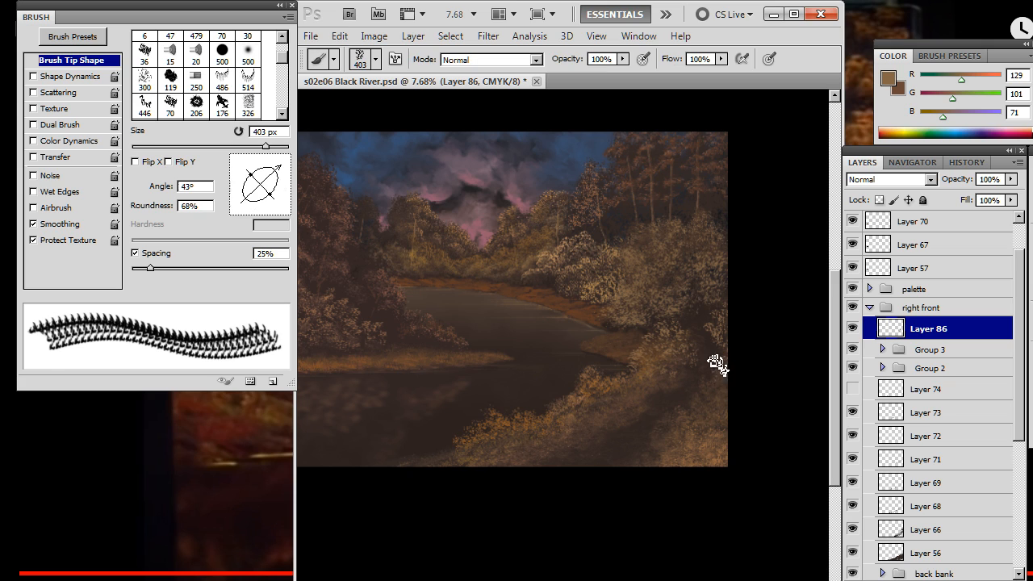
{"action": "left_click_drag", "start_coordinate": [281, 183], "coordinate": [266, 166]}
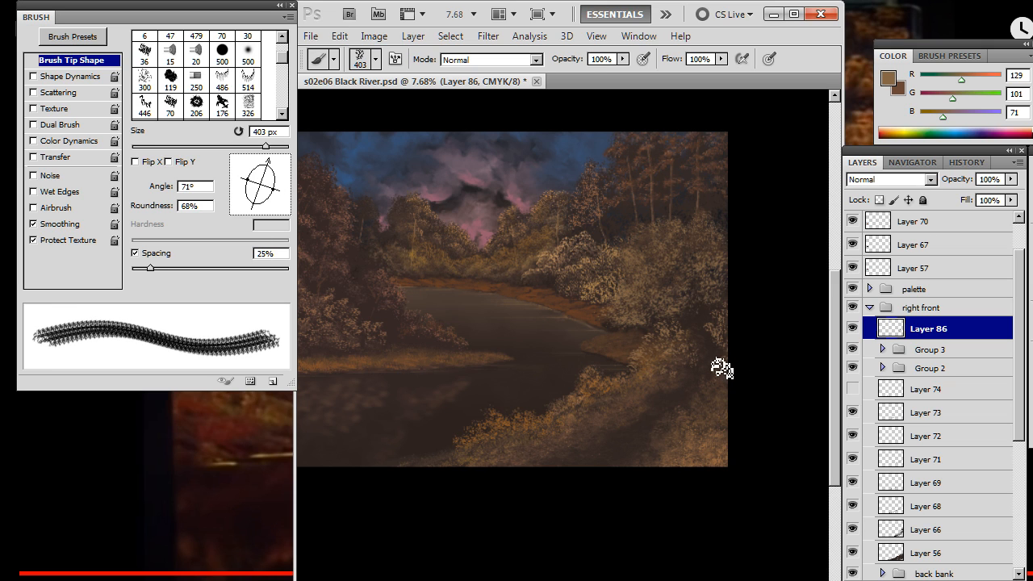
{"action": "key", "text": "e"}
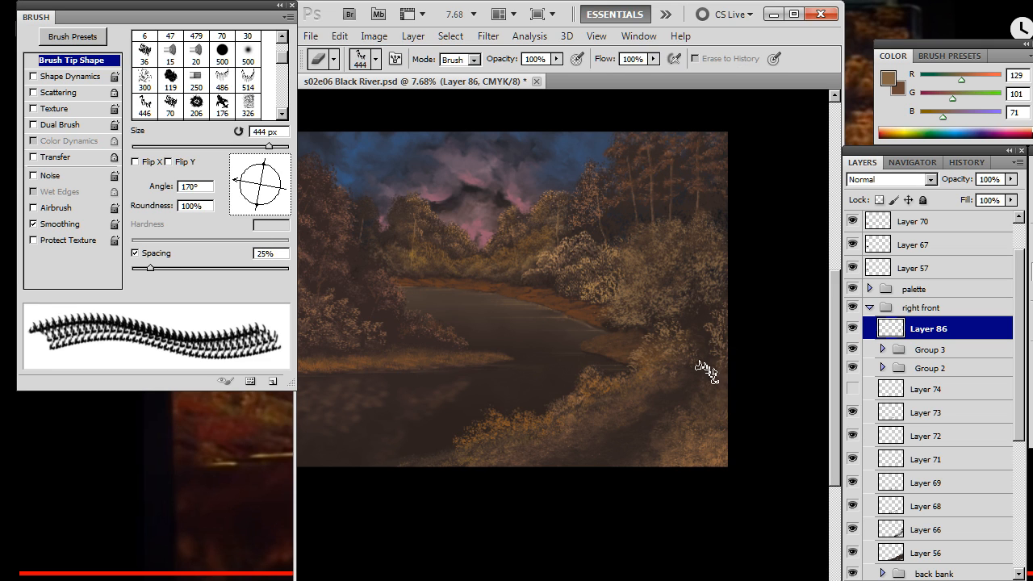
{"action": "key", "text": "b"}
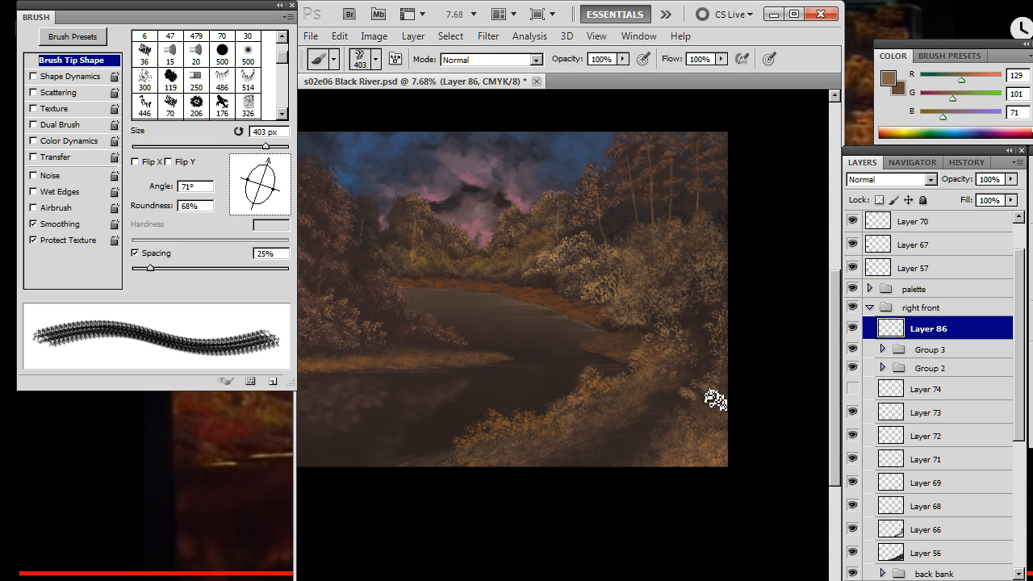
{"action": "key", "text": "e"}
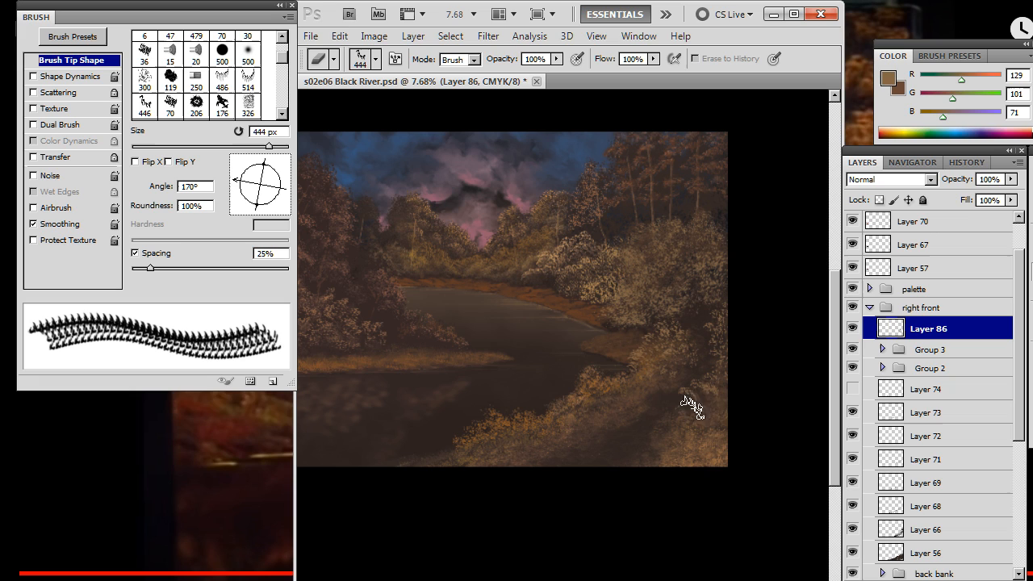
Turn the foliage brush to 38° and paint leaves lower along the painting's right edge, alternating with the eraser
{"action": "key", "text": "b"}
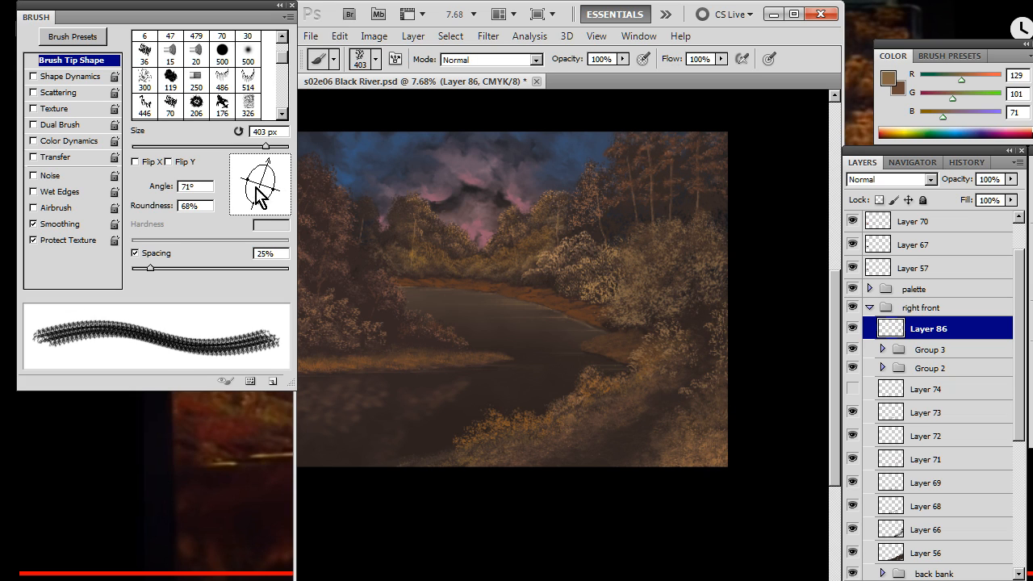
{"action": "left_click_drag", "start_coordinate": [264, 192], "coordinate": [280, 173]}
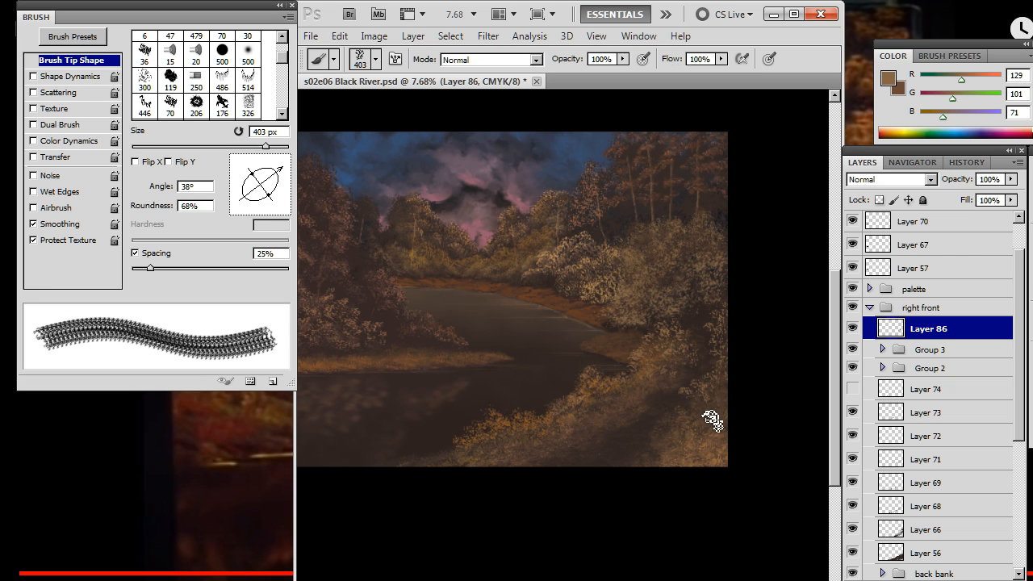
{"action": "key", "text": "e"}
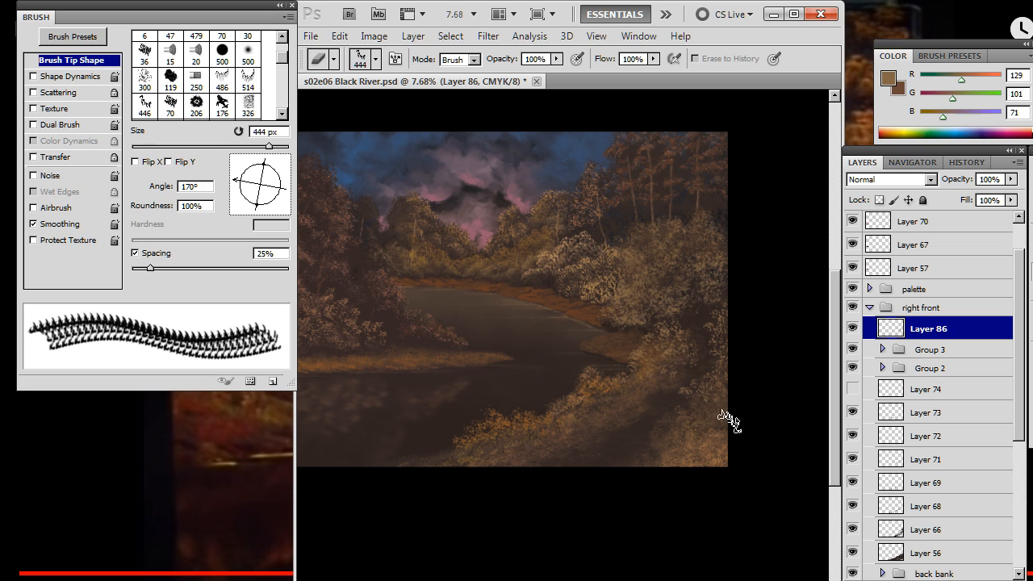
{"action": "key", "text": "b"}
{"action": "key", "text": "e"}
{"action": "key", "text": "b"}
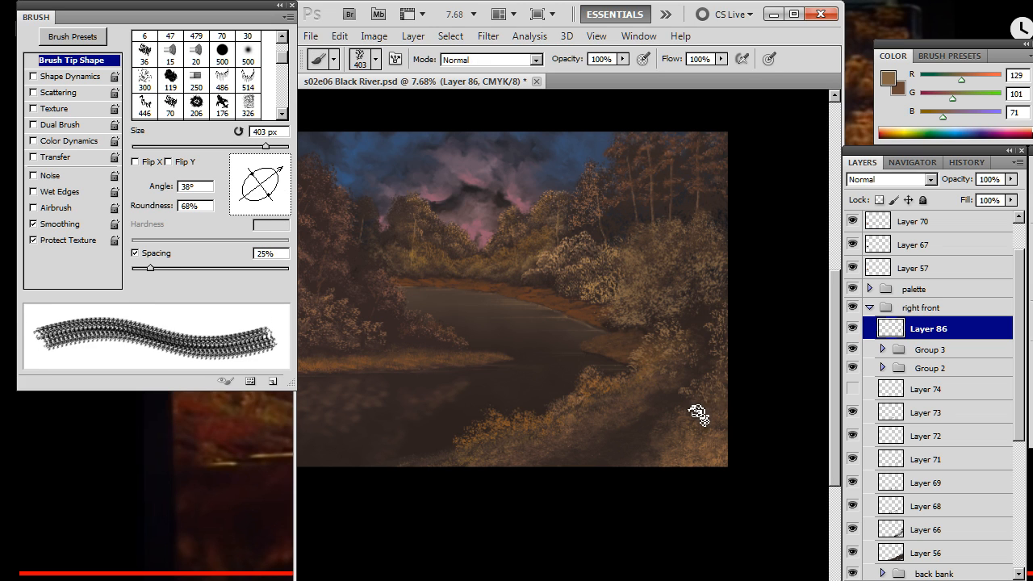
Rotate the eraser to 126° and refine the right-edge foliage and the small bush, touching up leaves with the 38° brush
{"action": "key", "text": "e"}
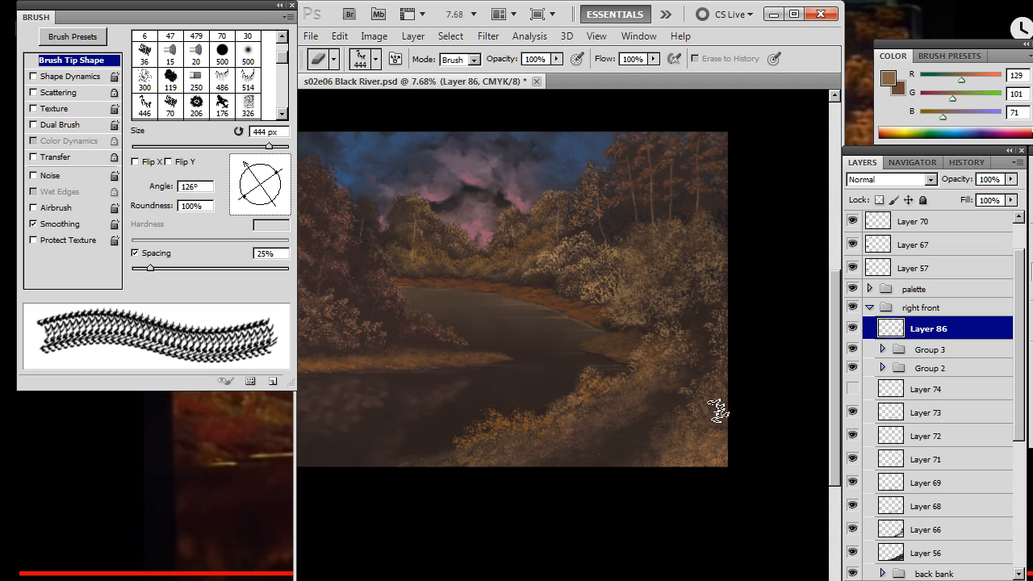
{"action": "key", "text": "b"}
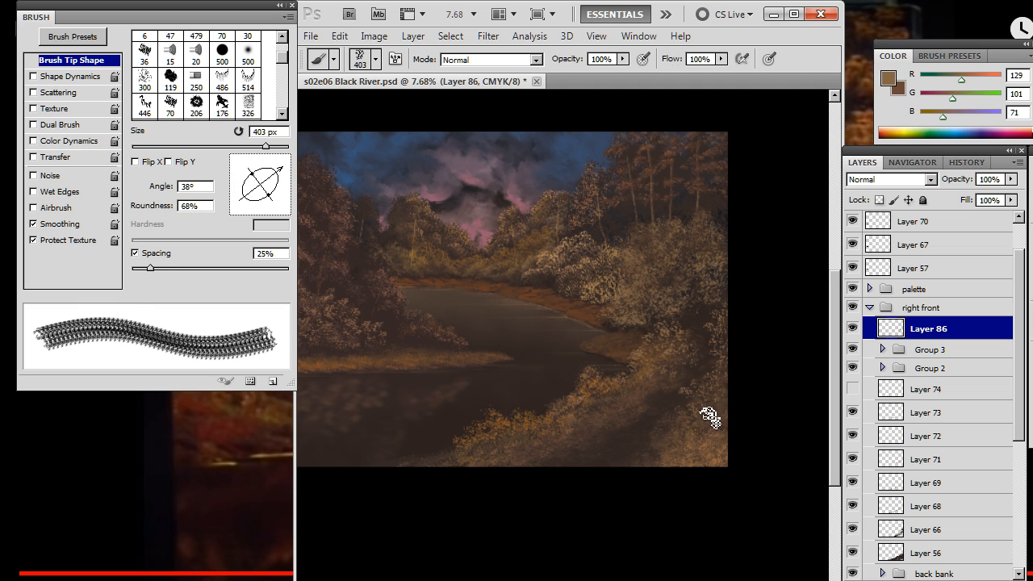
{"action": "key", "text": "e"}
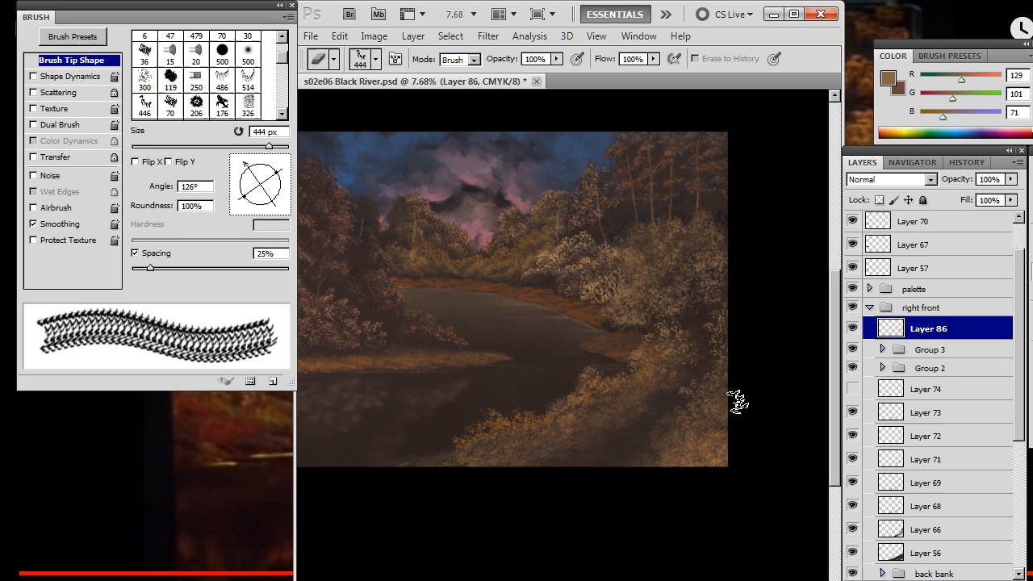
{"action": "key", "text": "b"}
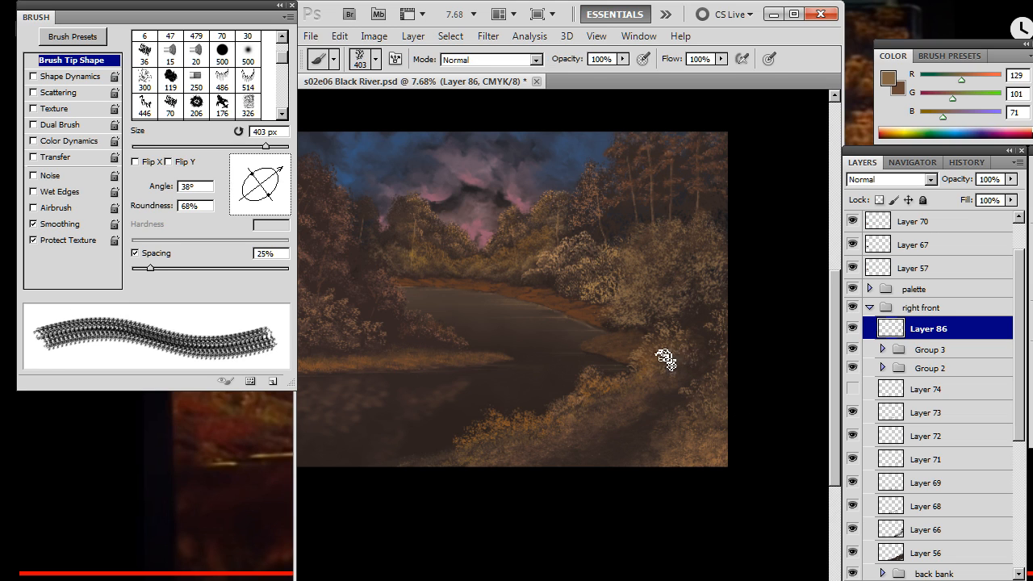
{"action": "key", "text": "e"}
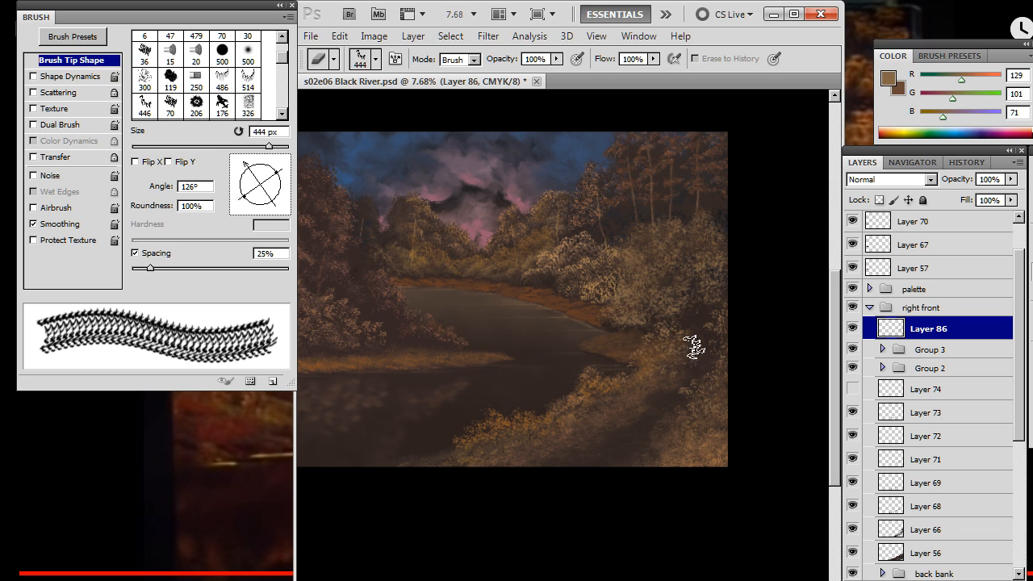
Enlarge the foliage brush to 500 px, dab foliage in the painting's lower right corner and thin it with the eraser
{"action": "key", "text": "b"}
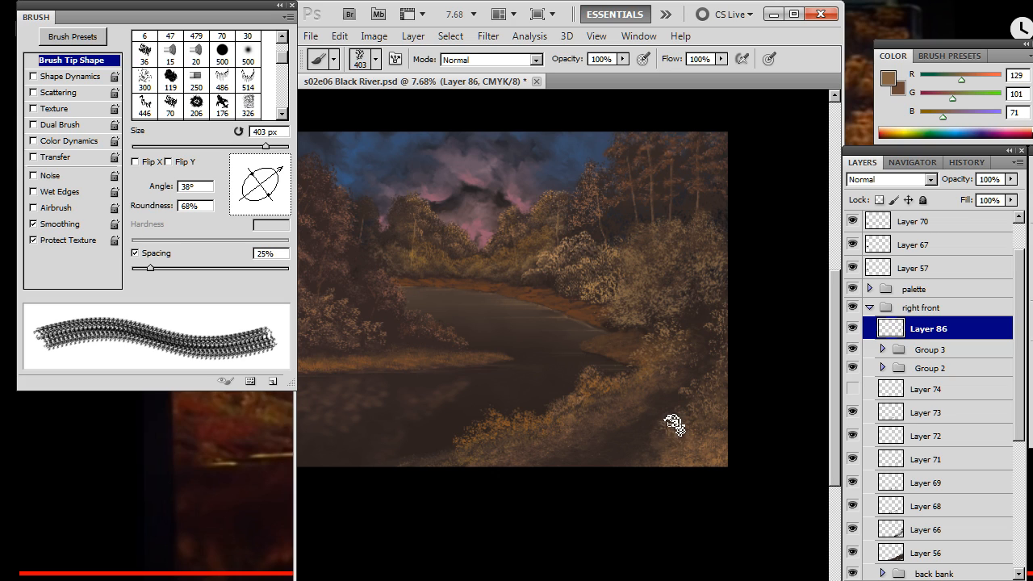
{"action": "key", "text": "bracketright"}
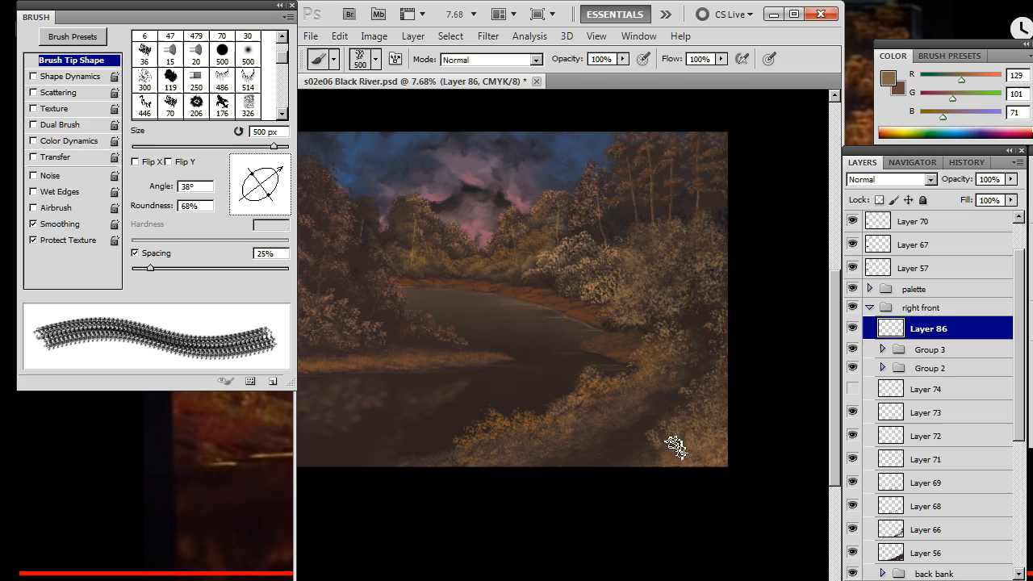
{"action": "key", "text": "e"}
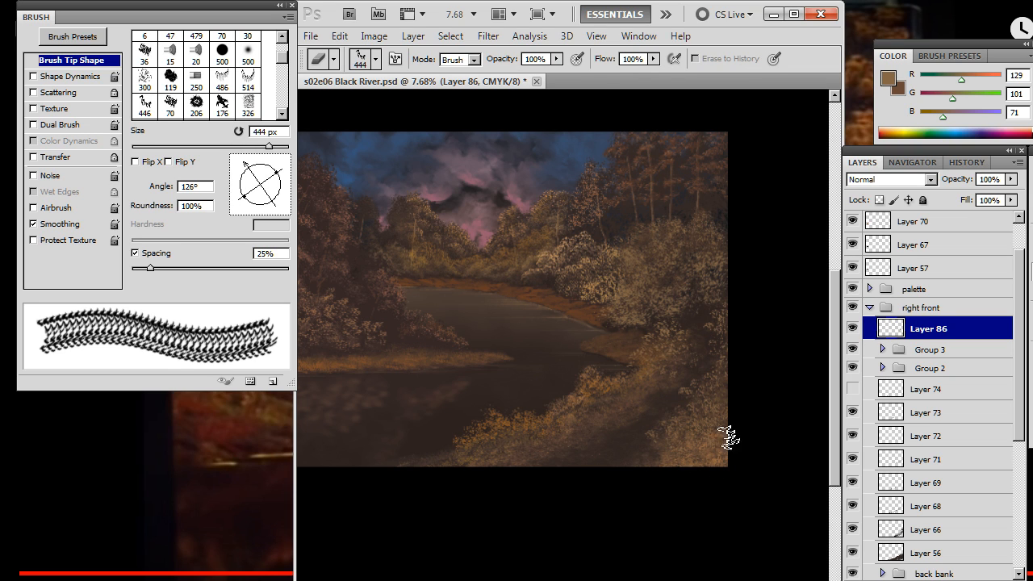
Paint foliage along the lower right corner's bottom edge with the brush at 60° and 505 px, thinning it with the eraser rotated to 160°
{"action": "key", "text": "b"}
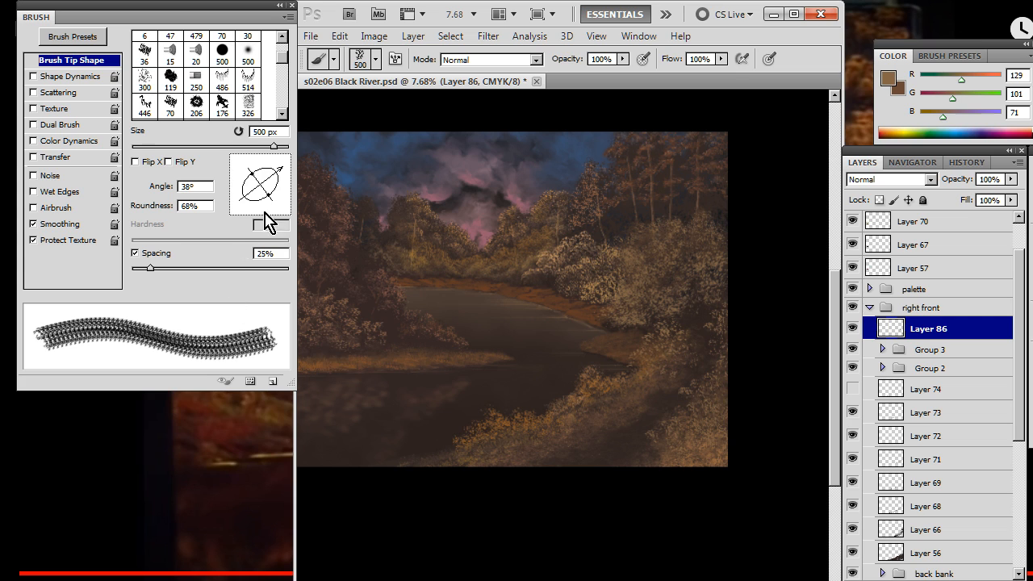
{"action": "mouse_move", "coordinate": [279, 173]}
{"action": "left_mouse_down"}
{"action": "mouse_move", "coordinate": [272, 180]}
{"action": "mouse_move", "coordinate": [274, 163]}
{"action": "left_mouse_up"}
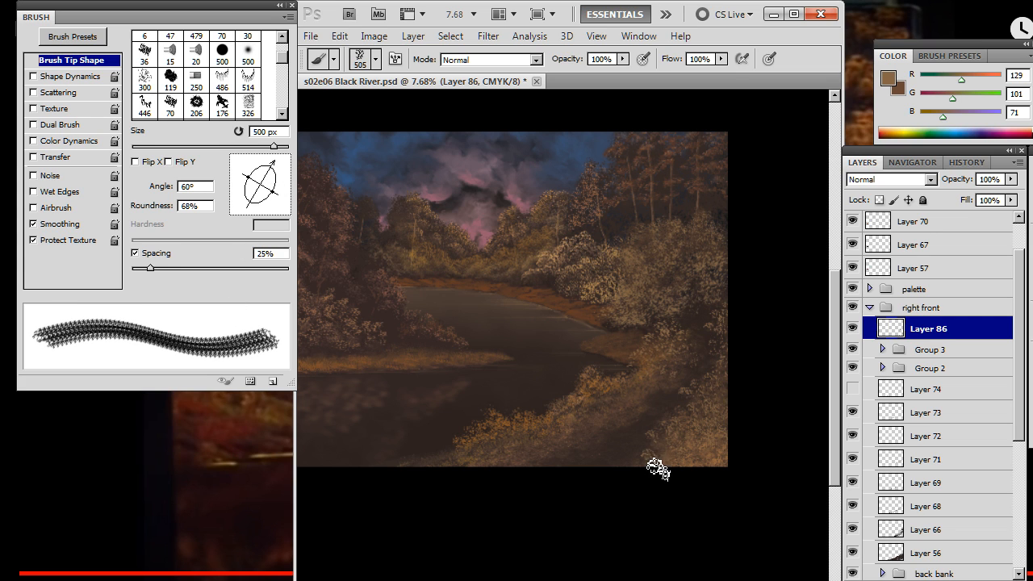
{"action": "key", "text": "e"}
{"action": "key", "text": "b"}
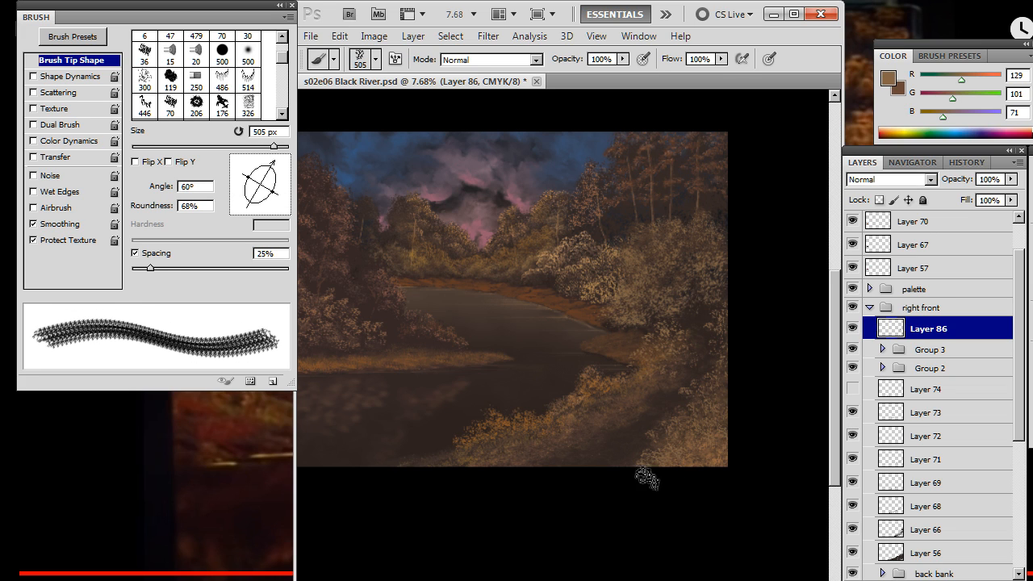
{"action": "key", "text": "e"}
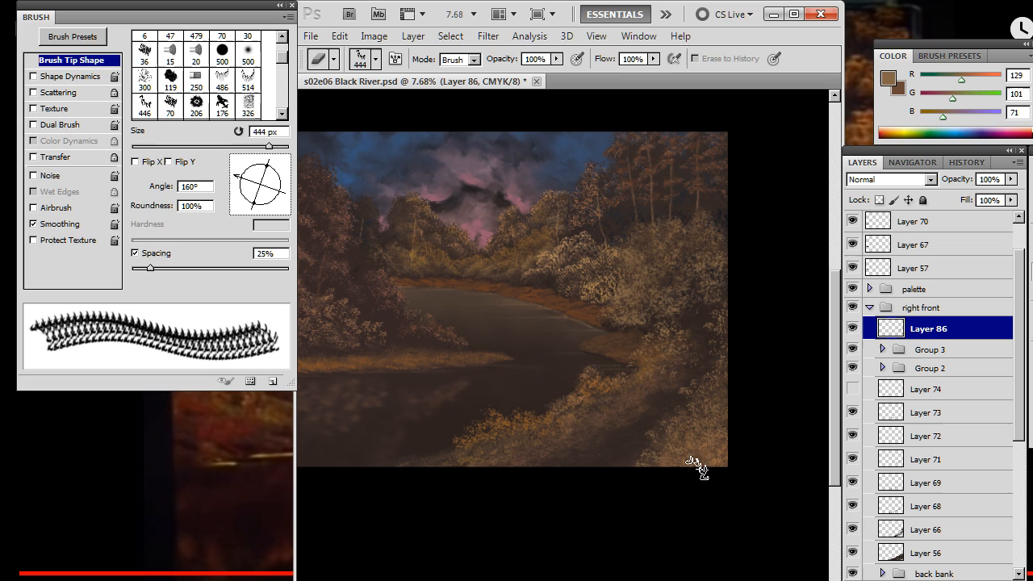
Dab a small bush at the painting's bottom edge beside the bank's tip with the 500 px brush at 60°, thinning it with the eraser
{"action": "key", "text": "b"}
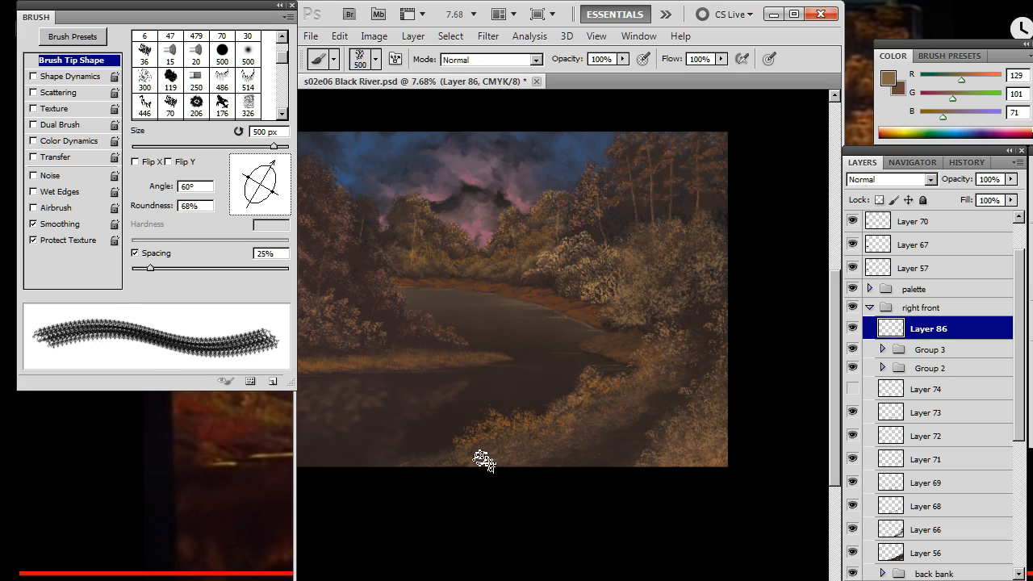
{"action": "key", "text": "e"}
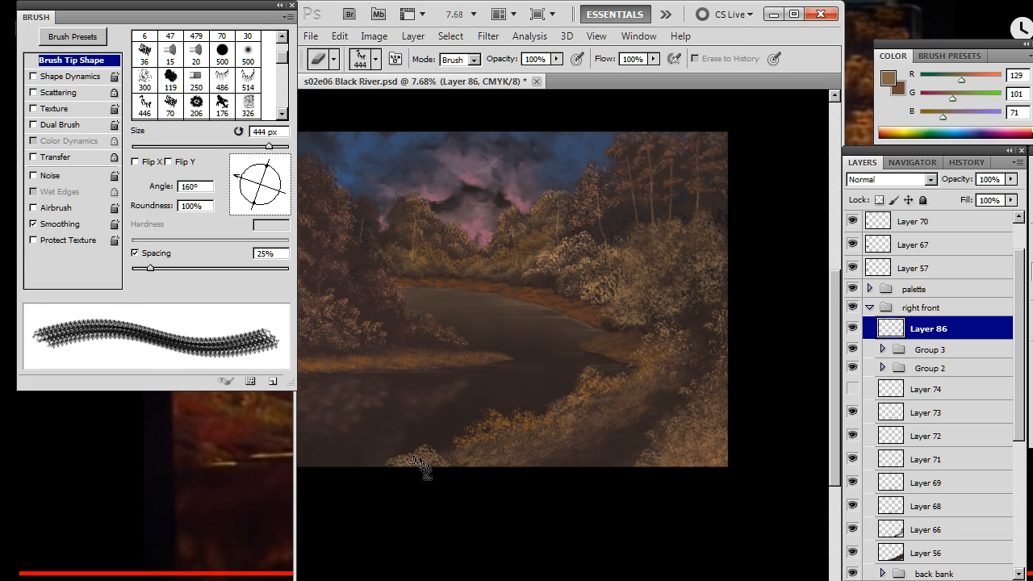
{"action": "mouse_move", "coordinate": [435, 474]}
{"action": "left_mouse_down"}
{"action": "mouse_move", "coordinate": [479, 479]}
{"action": "mouse_move", "coordinate": [618, 431]}
{"action": "left_mouse_up"}
Turn the foliage brush to 33°, enlarge it to 600 px, add leaves to the small bottom-edge bush and thin them with the eraser
{"action": "key", "text": "b"}
{"action": "left_click_drag", "start_coordinate": [258, 187], "coordinate": [279, 173]}
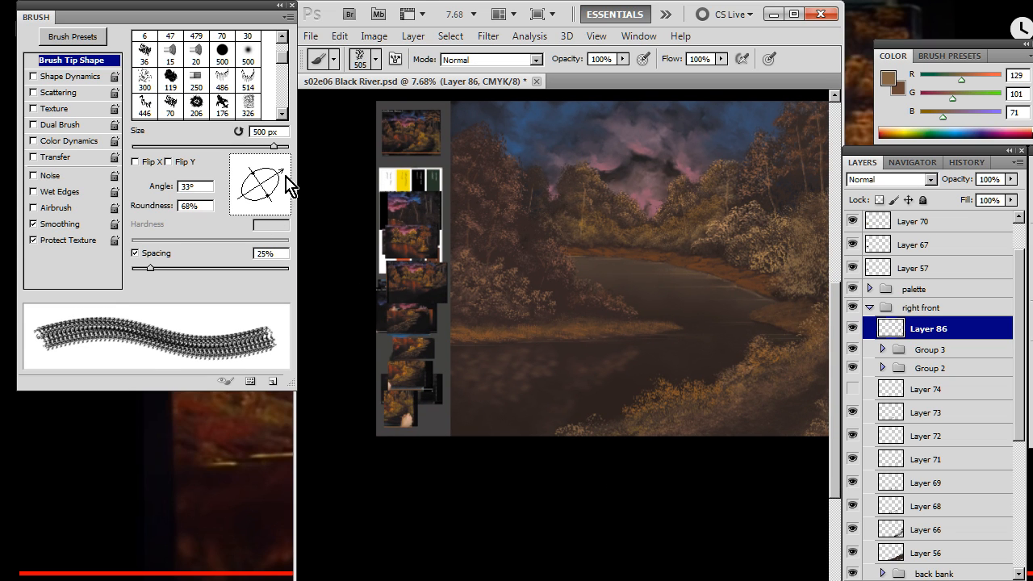
{"action": "key", "text": "bracketright"}
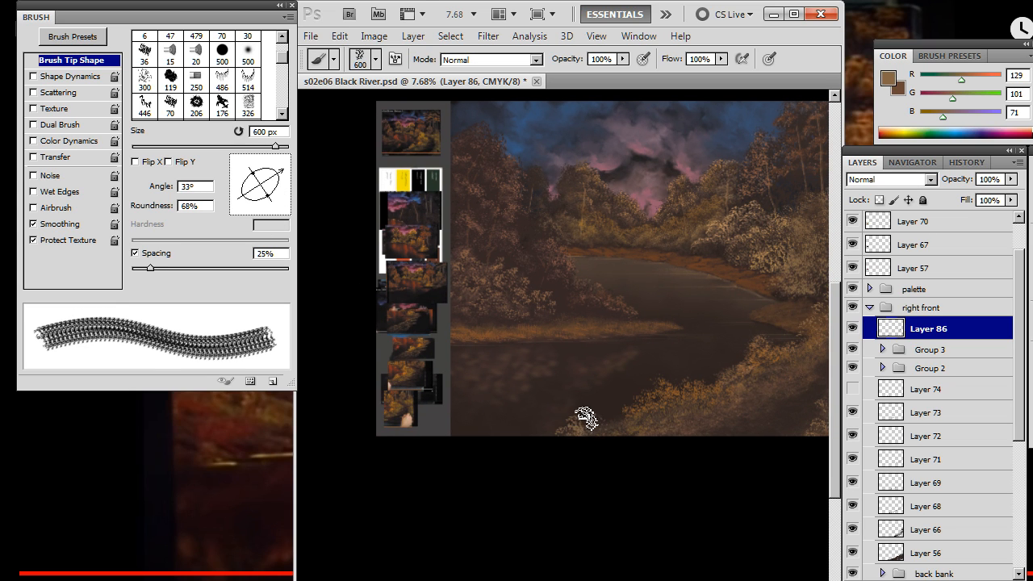
{"action": "left_click", "coordinate": [588, 420]}
{"action": "key", "text": "e"}
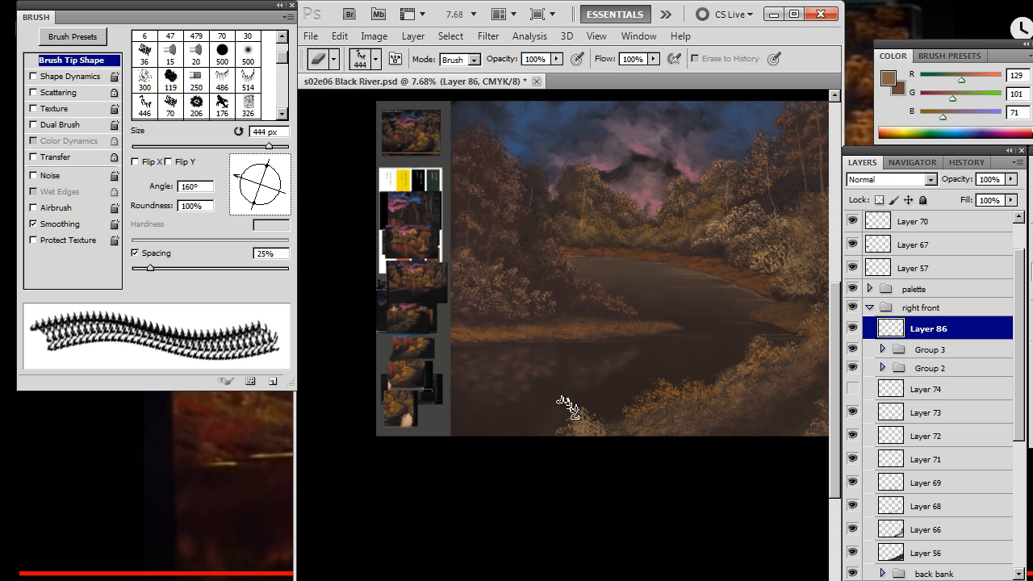
Extend the bottom-edge bush rightward with the foliage brush at -2° and 622 px, breaking it up with the eraser at 46°
{"action": "key", "text": "b"}
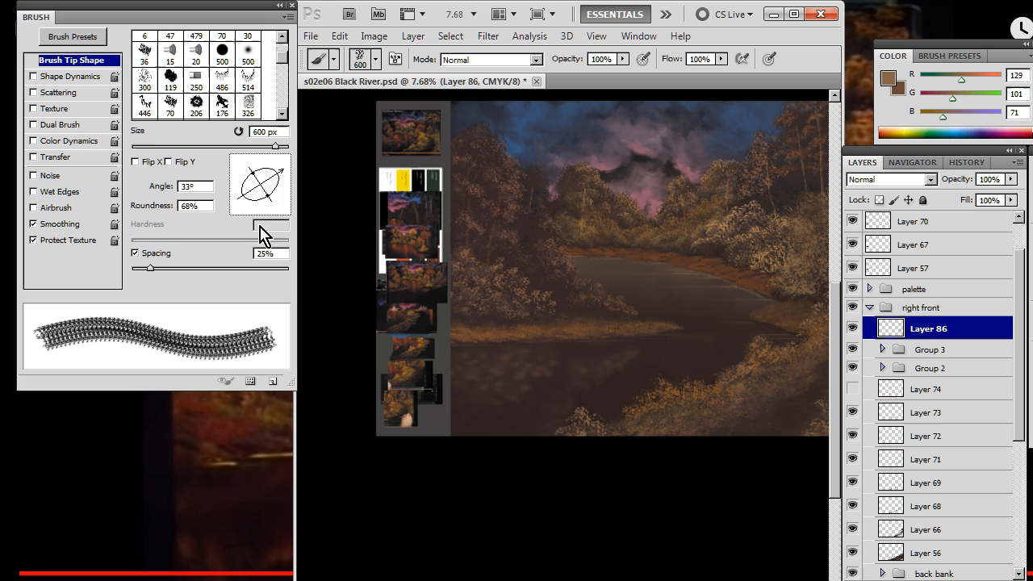
{"action": "mouse_move", "coordinate": [282, 170]}
{"action": "left_mouse_down"}
{"action": "mouse_move", "coordinate": [288, 185]}
{"action": "mouse_move", "coordinate": [259, 170]}
{"action": "mouse_move", "coordinate": [279, 167]}
{"action": "left_mouse_up"}
{"action": "key", "text": "e"}
{"action": "key", "text": "b"}
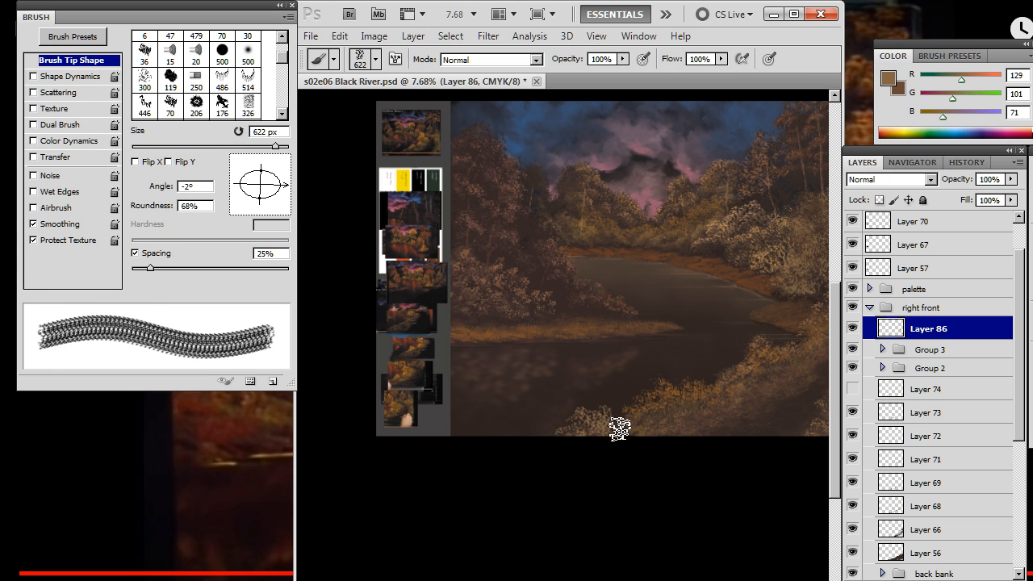
{"action": "key", "text": "e"}
{"action": "key", "text": "b"}
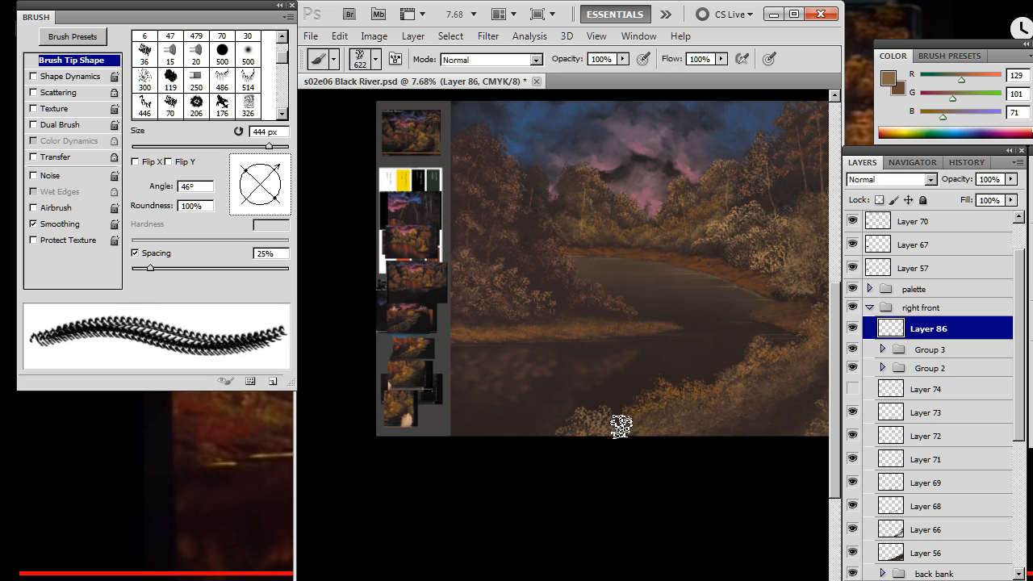
Rotate the foliage brush to -15° and then -43° to fill the bush's right side, thinning it with the eraser at -12°
{"action": "left_click_drag", "start_coordinate": [277, 206], "coordinate": [285, 190]}
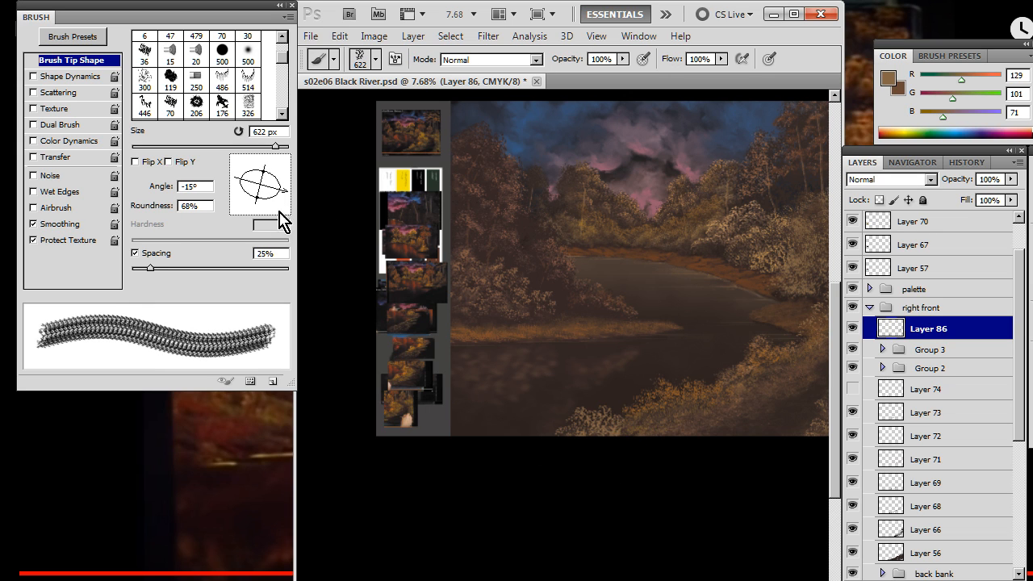
{"action": "left_click_drag", "start_coordinate": [278, 192], "coordinate": [279, 203]}
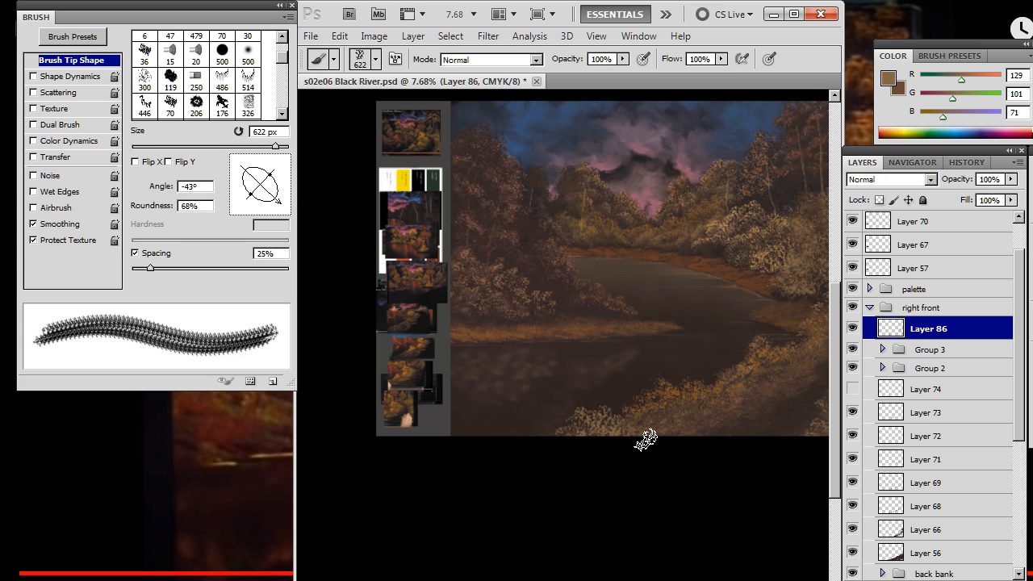
{"action": "key", "text": "e"}
{"action": "left_click_drag", "start_coordinate": [266, 194], "coordinate": [284, 190]}
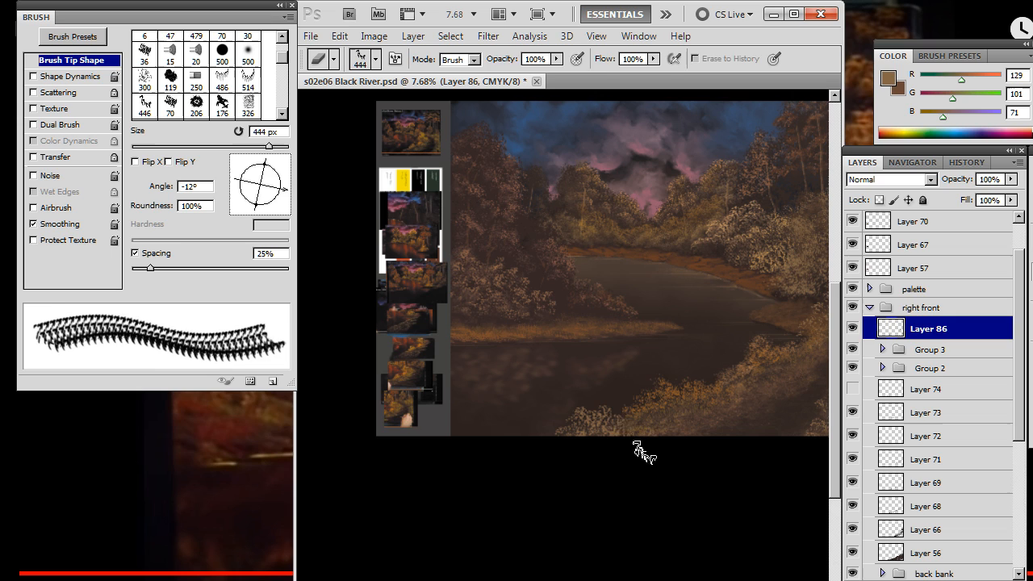
{"action": "key", "text": "b"}
{"action": "key", "text": "e"}
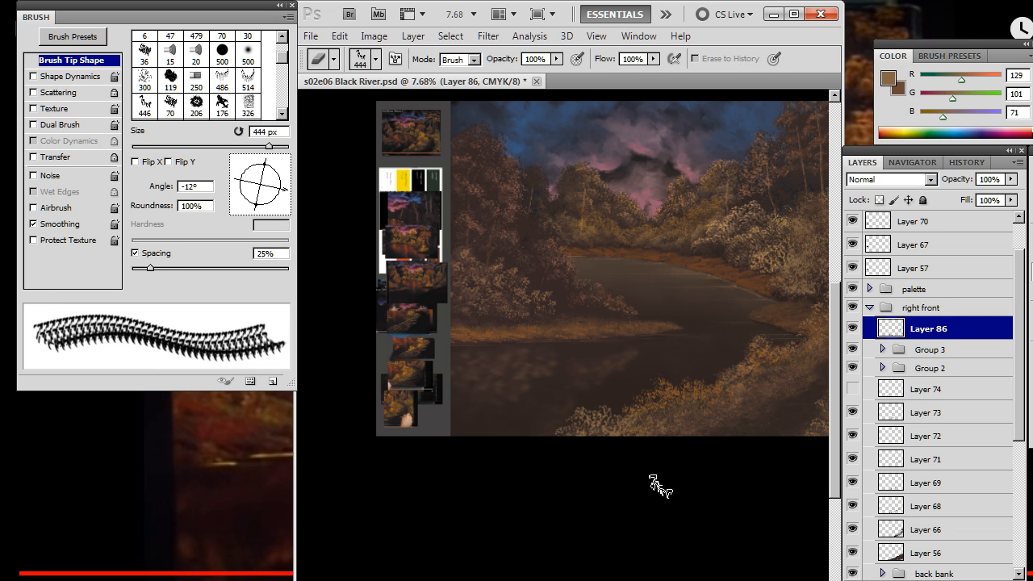
{"action": "mouse_move", "coordinate": [657, 487]}
{"action": "left_mouse_down"}
{"action": "mouse_move", "coordinate": [590, 339]}
{"action": "mouse_move", "coordinate": [624, 408]}
{"action": "left_mouse_up"}
Turn the foliage brush to 73°, spread leaves leftward from the painting's lower right corner and soften them with the eraser
{"action": "key", "text": "b"}
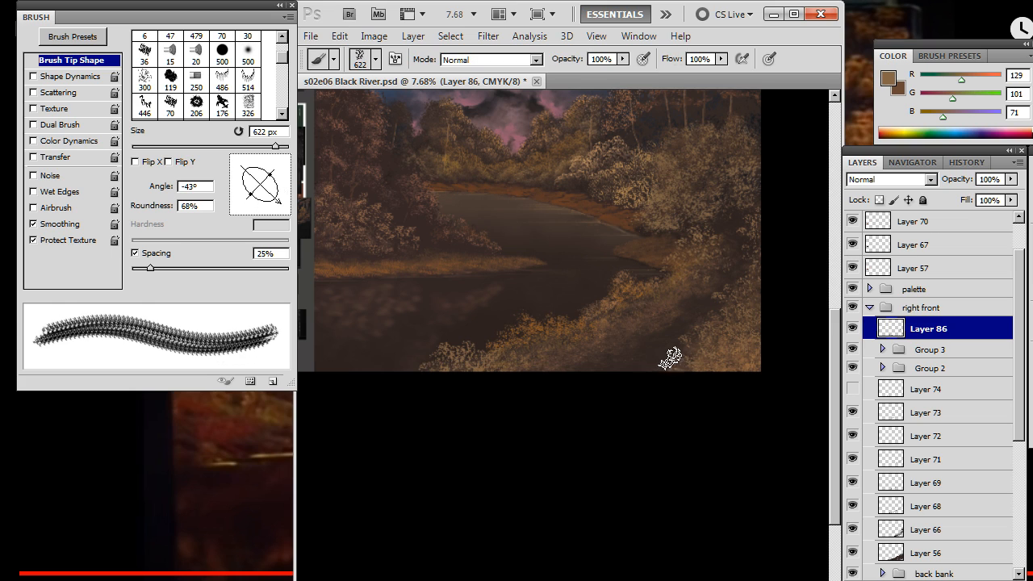
{"action": "left_click_drag", "start_coordinate": [277, 199], "coordinate": [271, 159]}
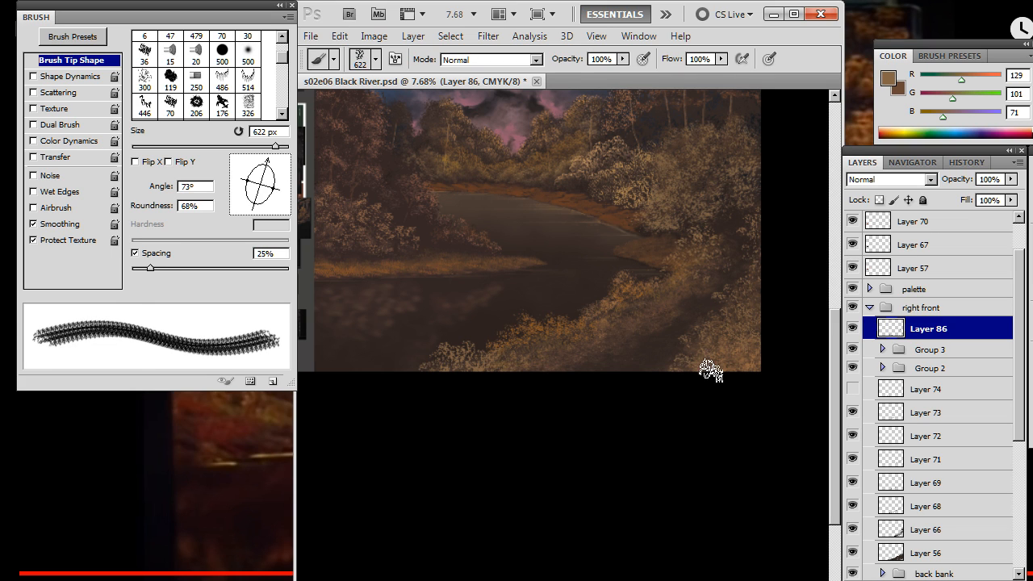
{"action": "key", "text": "e"}
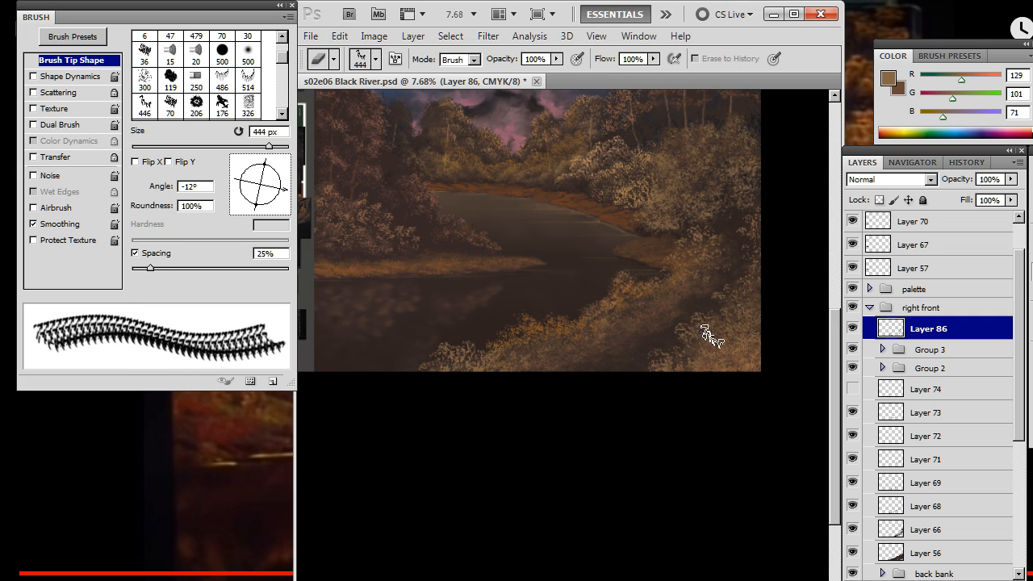
Set the foliage brush to 27° and then -14°, paint leaves along the bottom edge below the orange bushes and thin them
{"action": "key", "text": "b"}
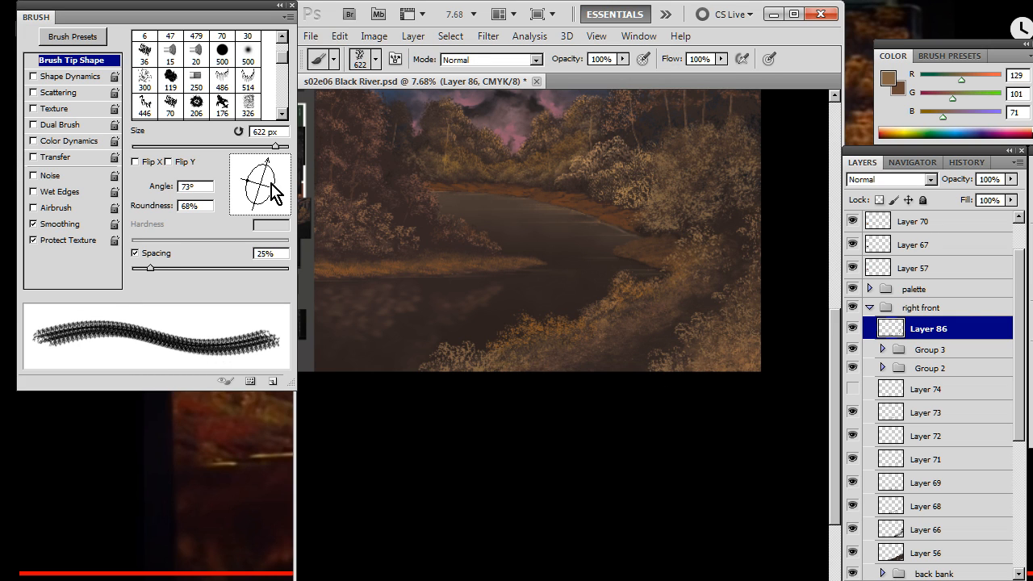
{"action": "left_click_drag", "start_coordinate": [274, 194], "coordinate": [276, 176]}
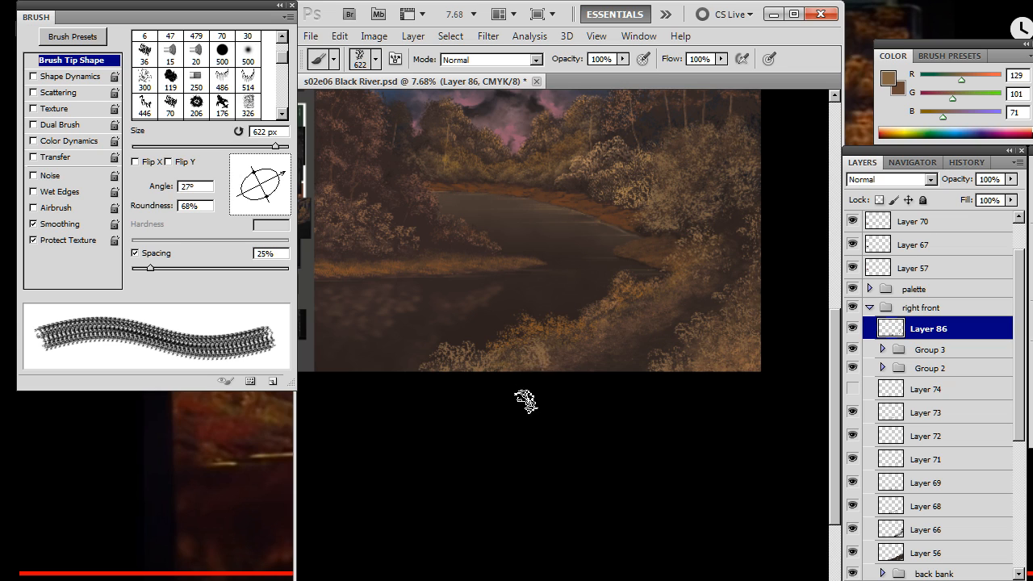
{"action": "key", "text": "e"}
{"action": "key", "text": "b"}
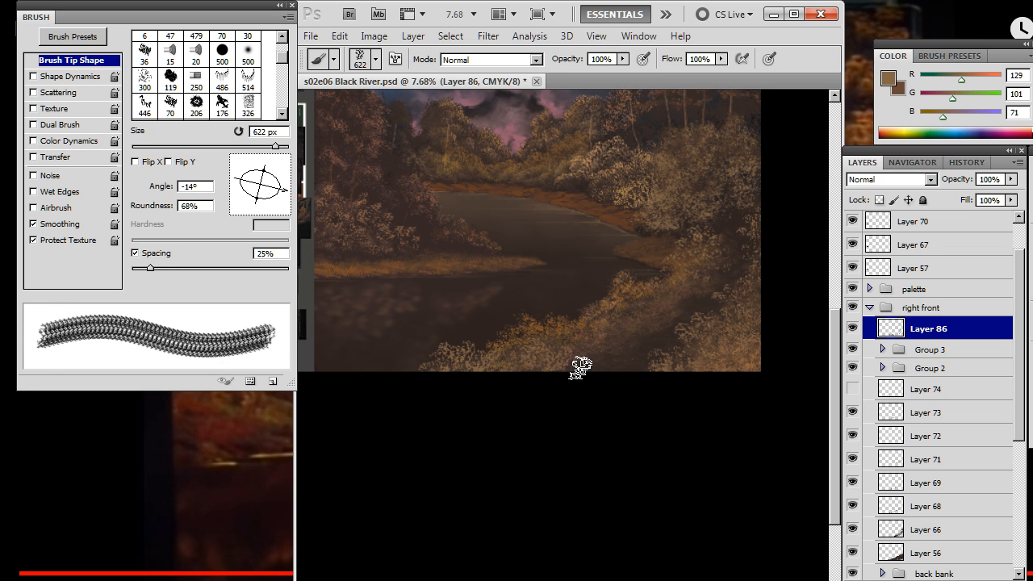
{"action": "key", "text": "e"}
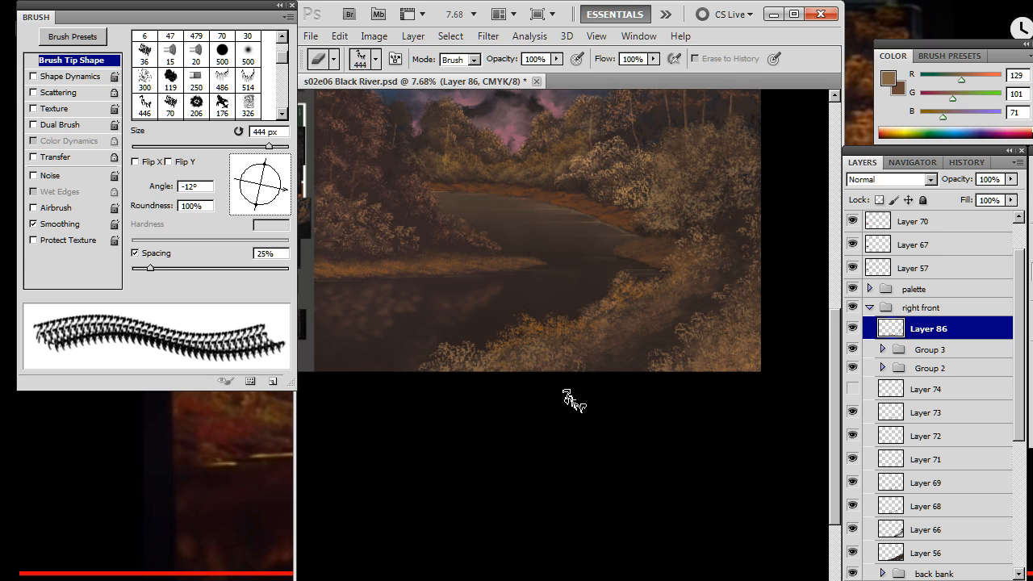
Build up the bottom-edge foliage further with the -14° brush, alternating with the textured eraser
{"action": "key", "text": "b"}
{"action": "key", "text": "e"}
{"action": "key", "text": "b"}
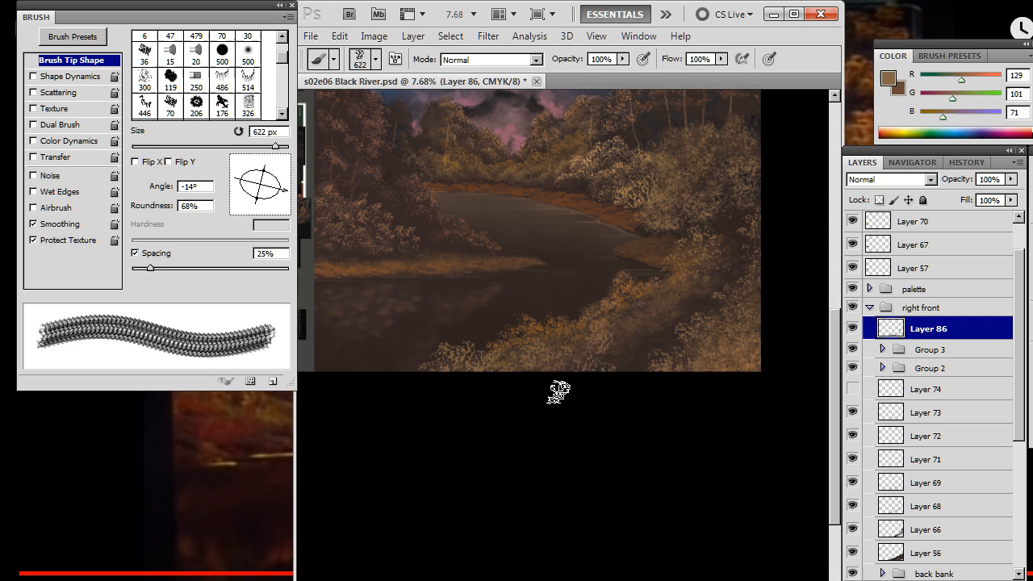
{"action": "key", "text": "e"}
{"action": "key", "text": "b"}
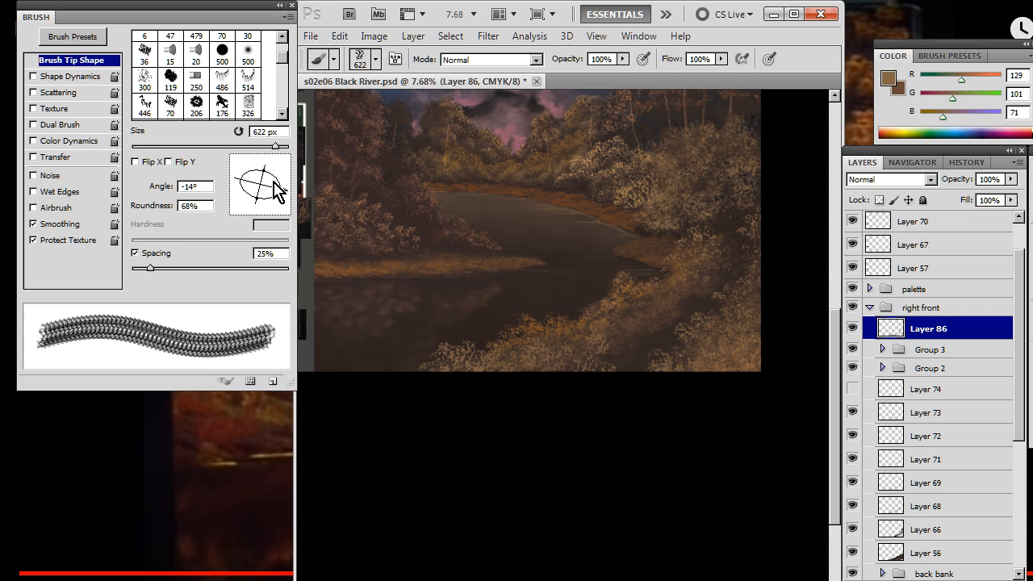
Rotate the foliage brush to 14° and then 36° to extend the bottom-edge bushes toward the dark gap, thinning with the eraser
{"action": "key", "text": "e"}
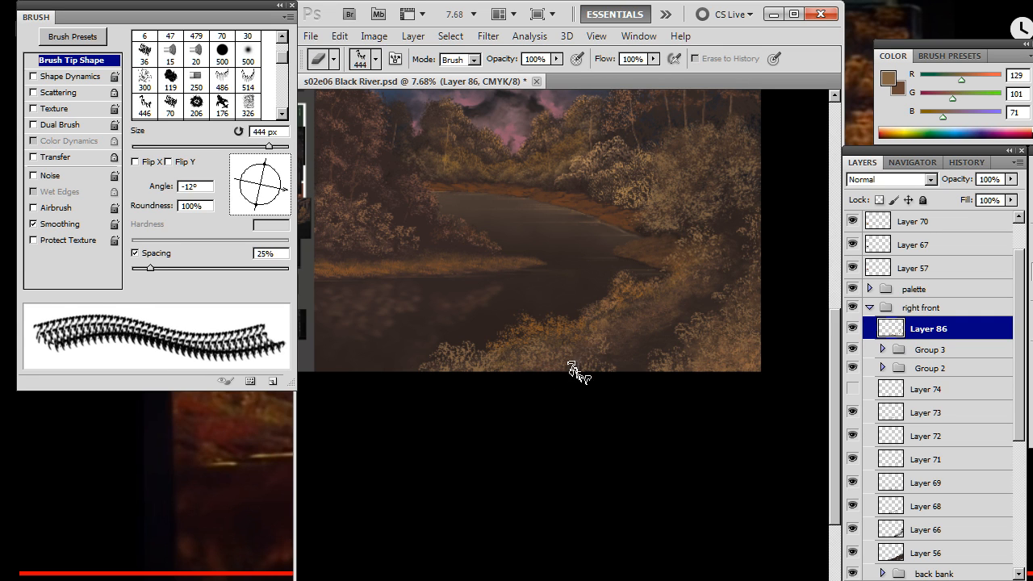
{"action": "key", "text": "b"}
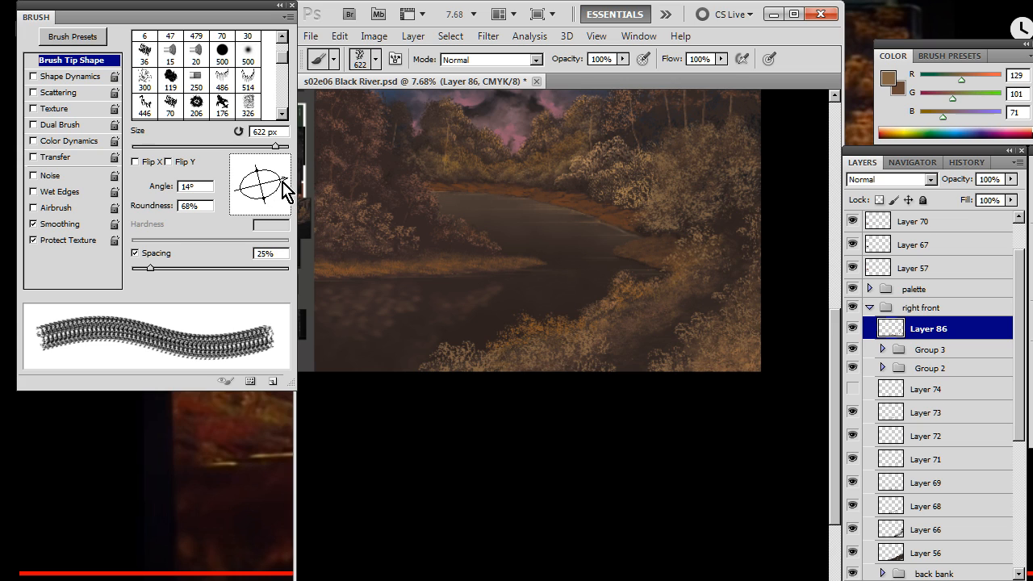
{"action": "key", "text": "e"}
{"action": "key", "text": "b"}
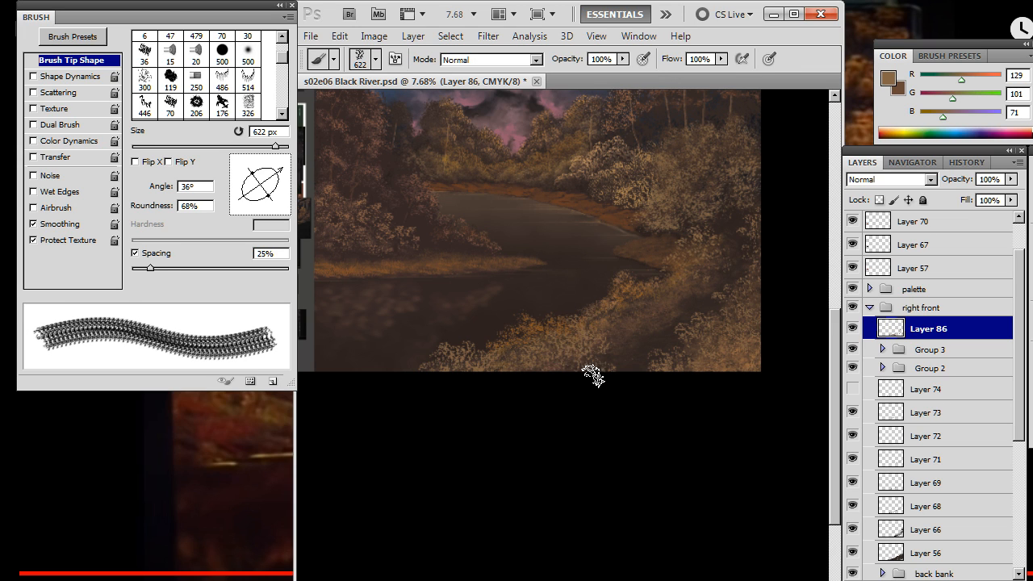
{"action": "key", "text": "e"}
Paint leaves higher up along the bank's river edge with the 36° brush and thin them with the eraser
{"action": "key", "text": "b"}
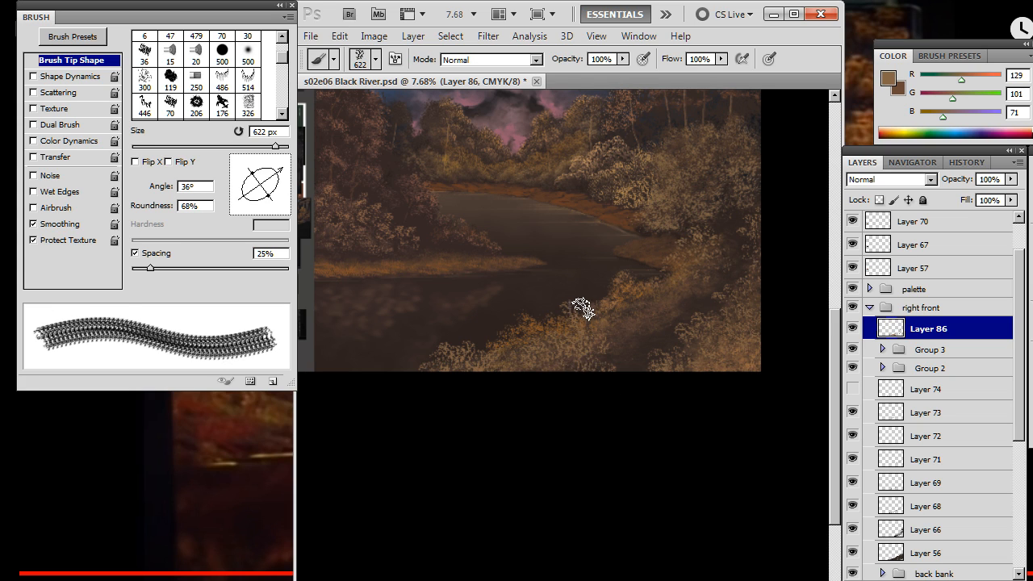
{"action": "key", "text": "e"}
{"action": "key", "text": "b"}
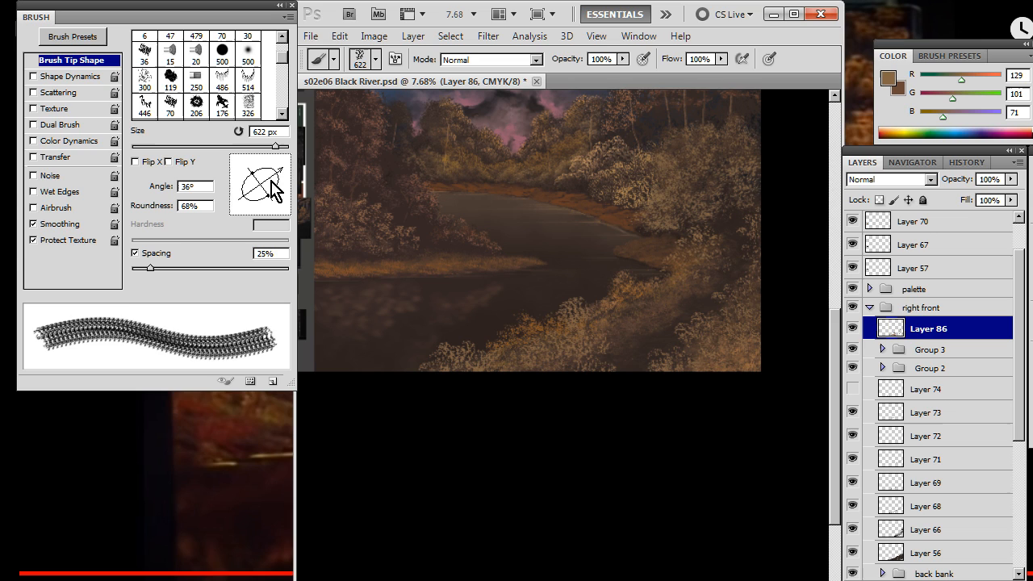
{"action": "key", "text": "e"}
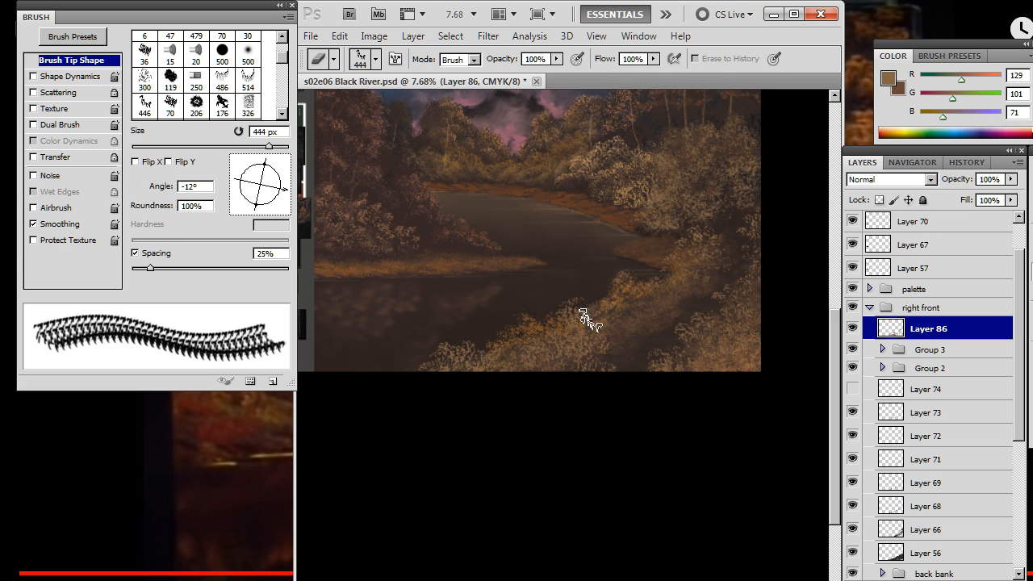
Turn the foliage brush to 51° at 500 px, dab leaves onto the bush at the bank's river edge and refine it with the eraser
{"action": "key", "text": "b"}
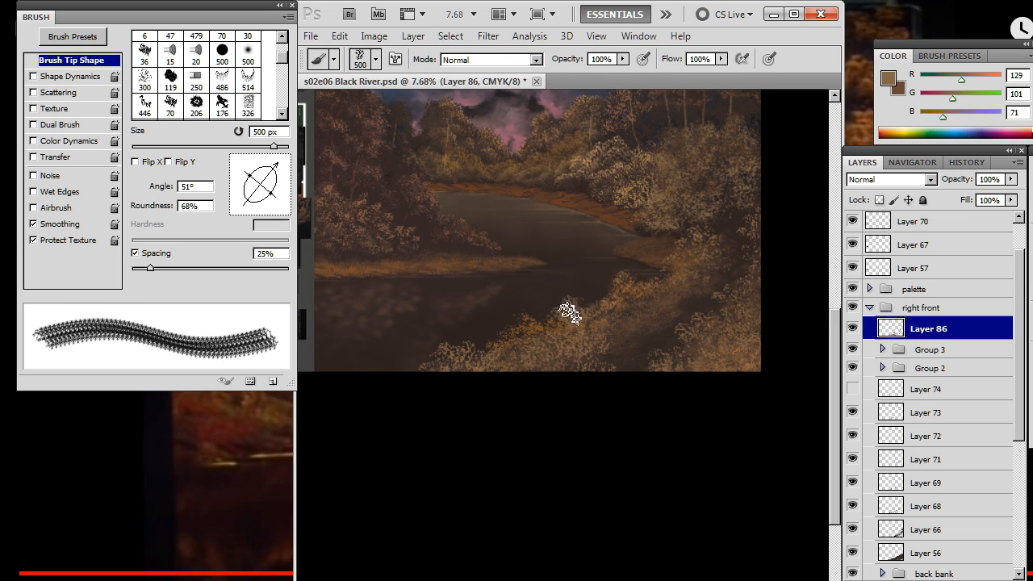
{"action": "left_click", "coordinate": [589, 307]}
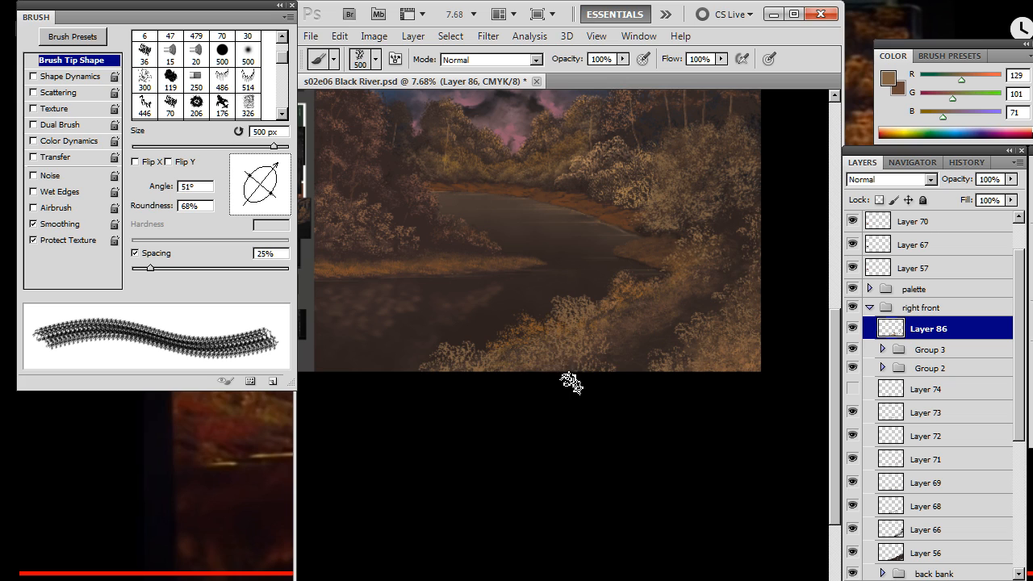
{"action": "key", "text": "e"}
{"action": "key", "text": "b"}
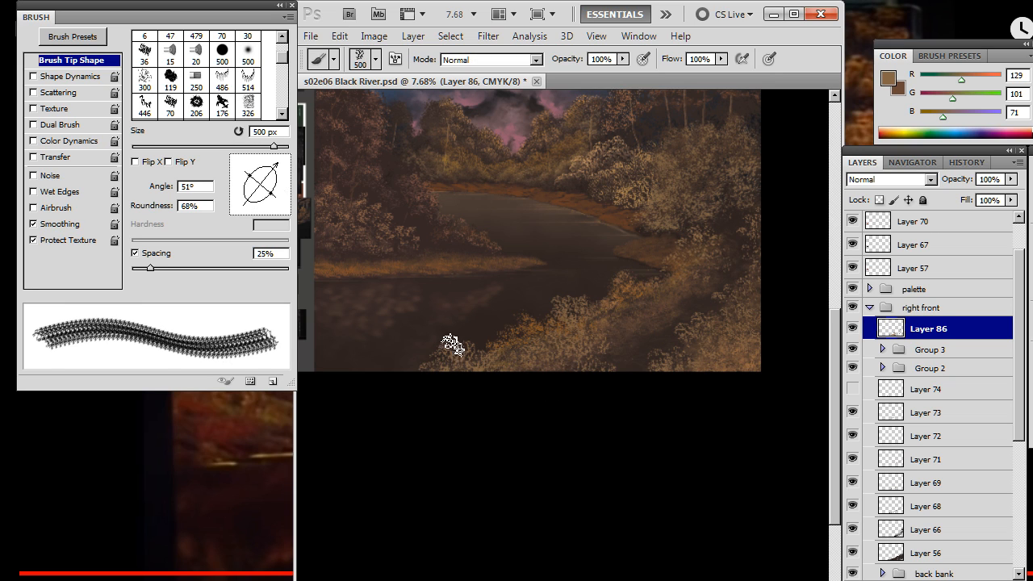
Rotate the foliage brush to -60° at 505 px and shape the bank bushes' right side with the eraser at -77° and -130°
{"action": "mouse_move", "coordinate": [279, 171]}
{"action": "left_mouse_down"}
{"action": "mouse_move", "coordinate": [287, 184]}
{"action": "mouse_move", "coordinate": [273, 206]}
{"action": "left_mouse_up"}
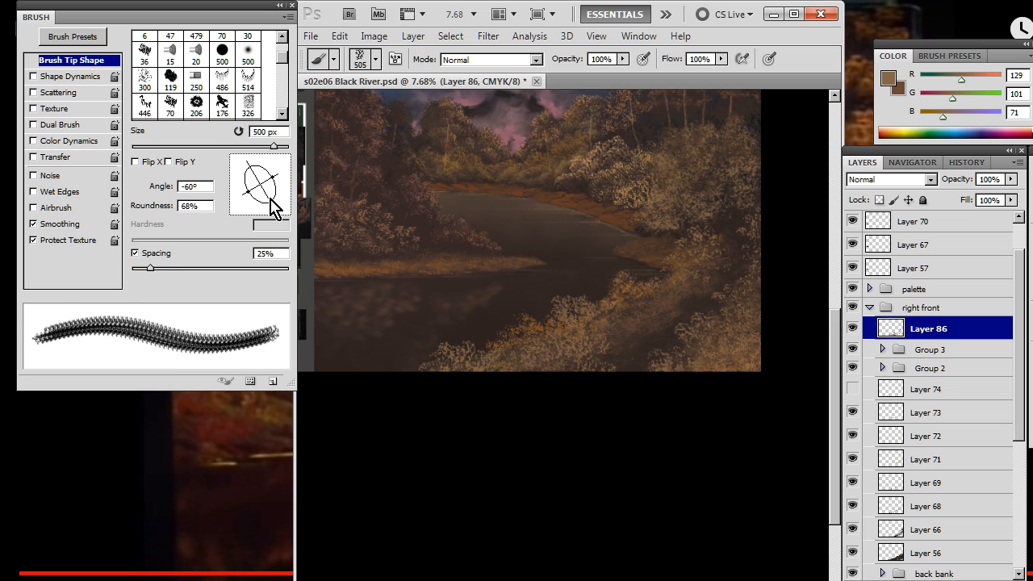
{"action": "key", "text": "e"}
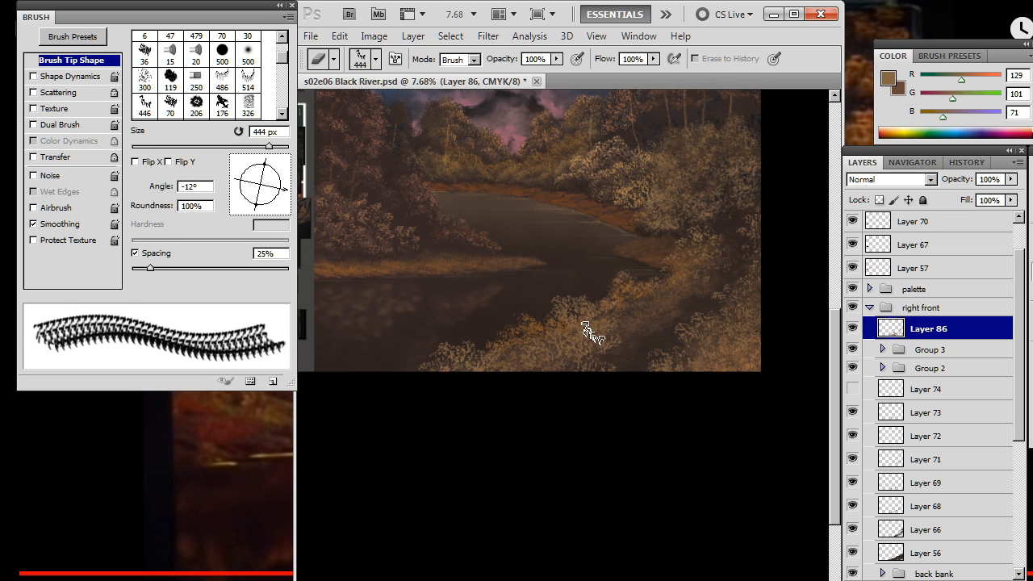
{"action": "left_click_drag", "start_coordinate": [284, 206], "coordinate": [271, 208]}
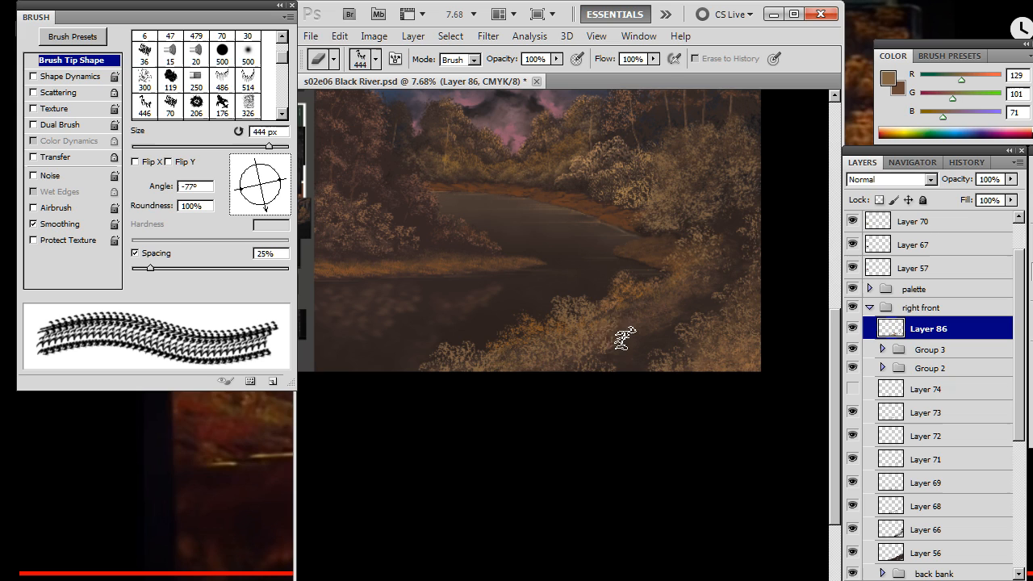
{"action": "left_click", "coordinate": [246, 212]}
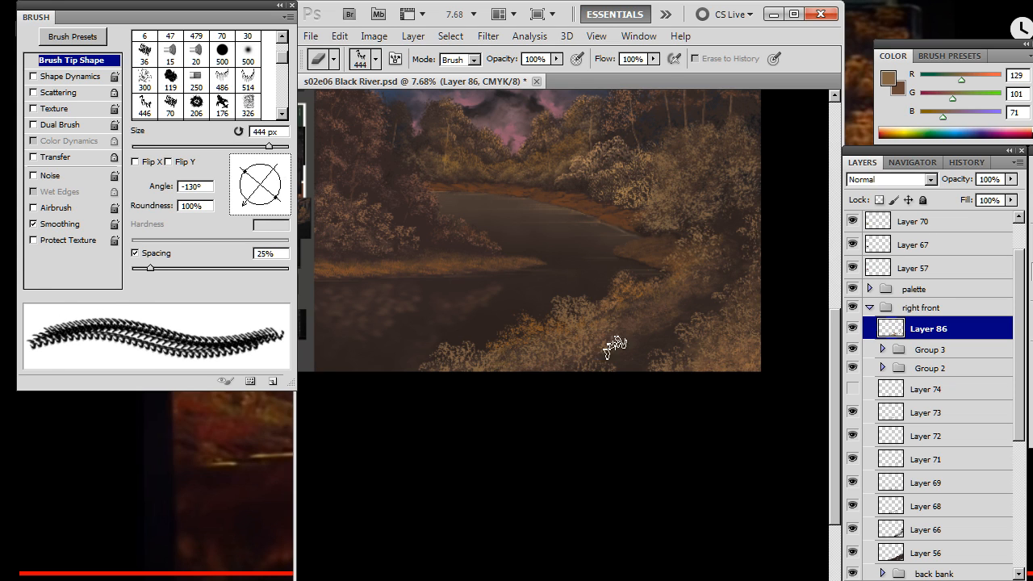
{"action": "key", "text": "b"}
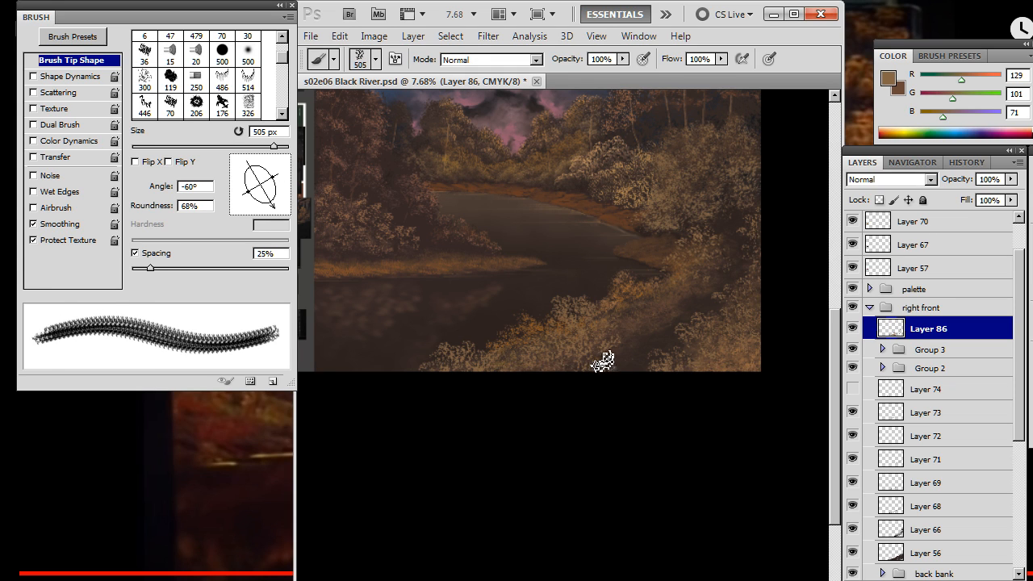
Dab leaves with the -60° foliage brush along the bottom edge near the dark gap, thinning them with the eraser
{"action": "key", "text": "e"}
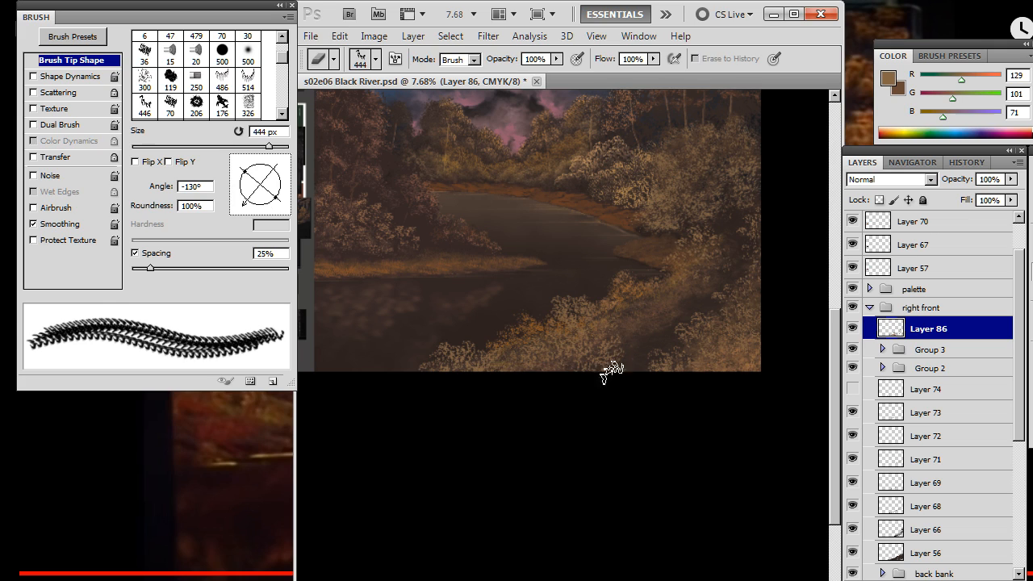
{"action": "key", "text": "b"}
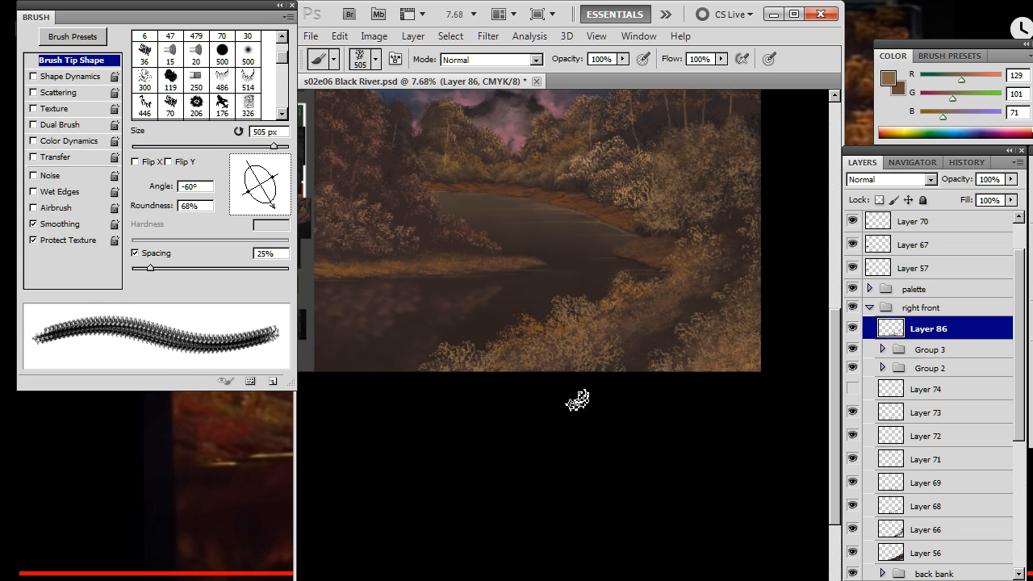
{"action": "key", "text": "e"}
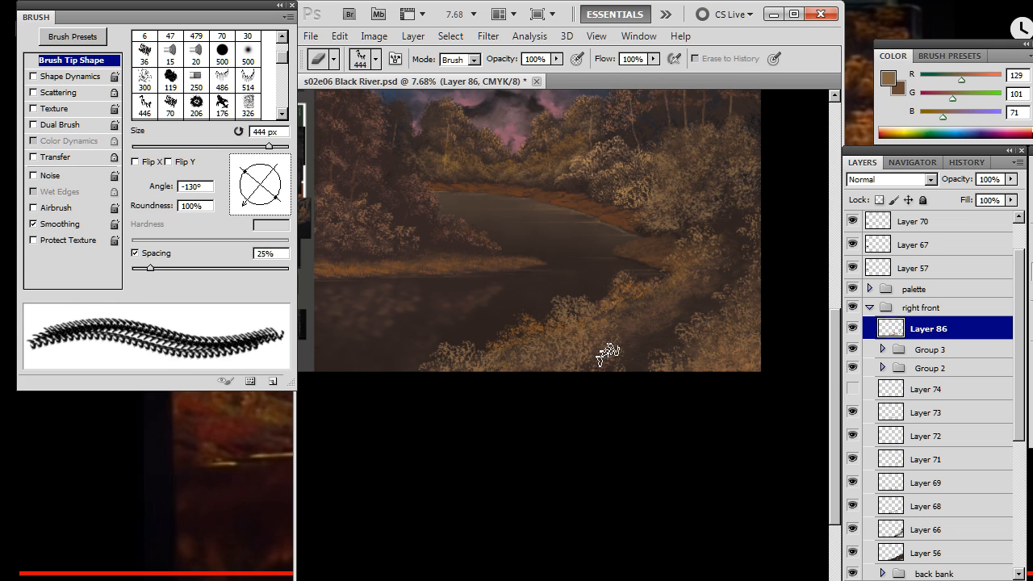
{"action": "key", "text": "b"}
{"action": "key", "text": "e"}
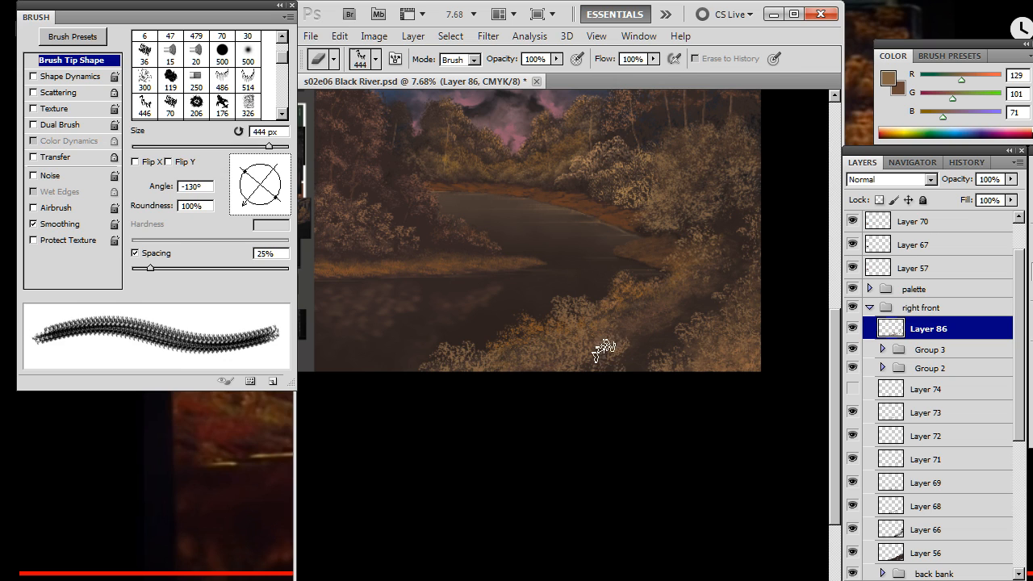
{"action": "key", "text": "b"}
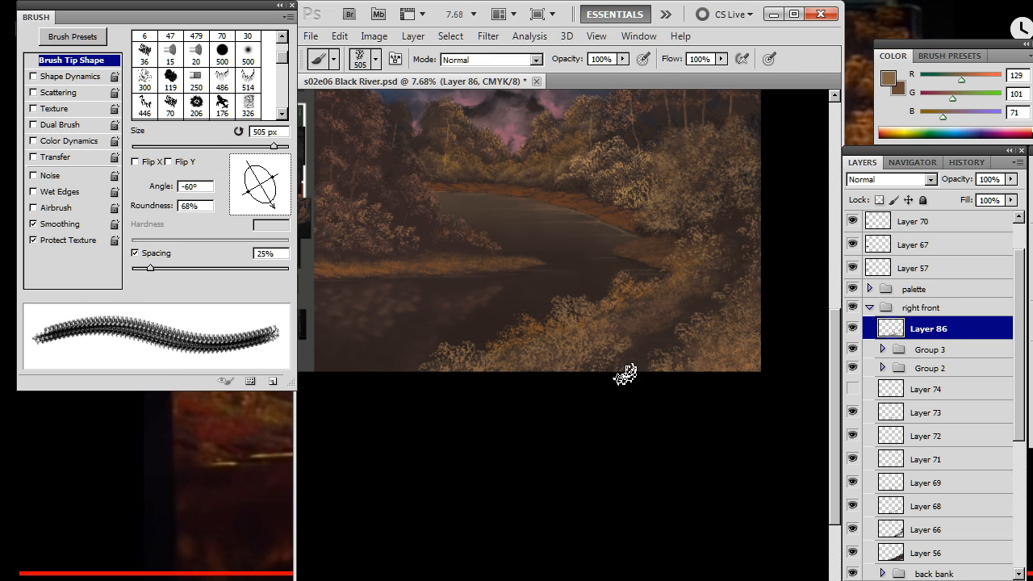
{"action": "key", "text": "e"}
{"action": "key", "text": "b"}
Rotate the foliage brush to 78°, dab brown leaves (RGB 103, 73, 55) onto the bank bushes and refine them with the eraser
{"action": "left_click_drag", "start_coordinate": [268, 203], "coordinate": [265, 164]}
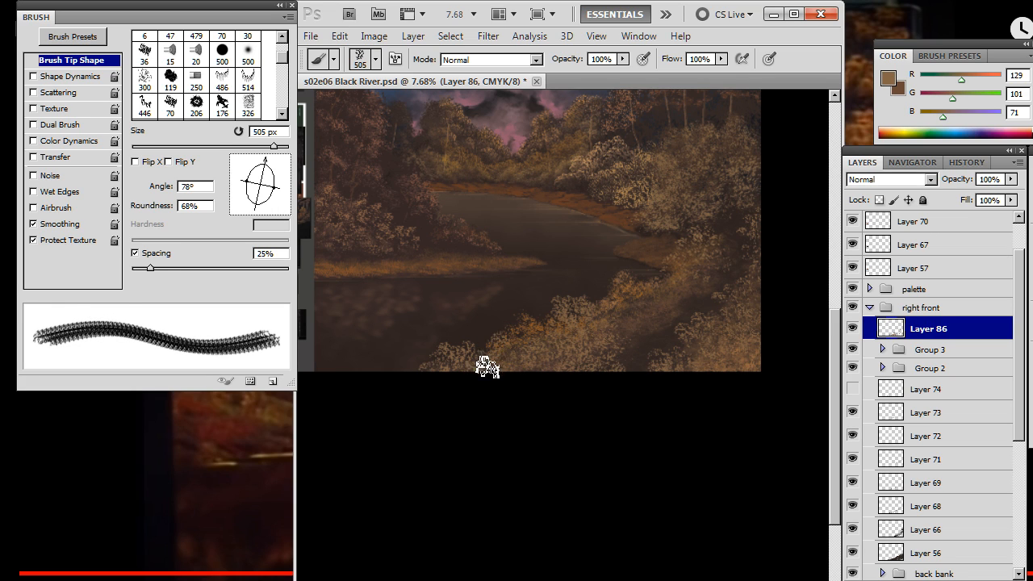
{"action": "key", "text": "e"}
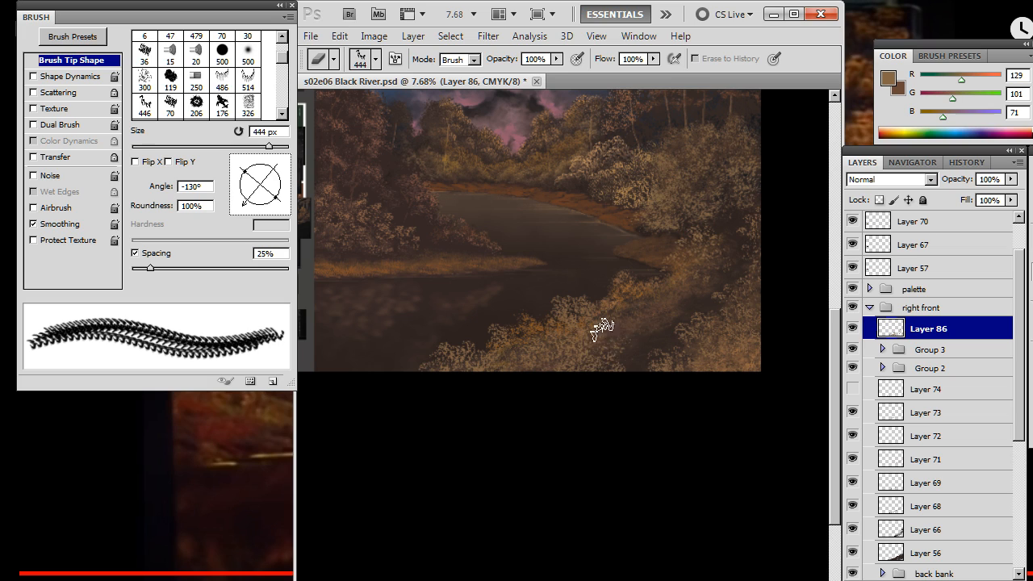
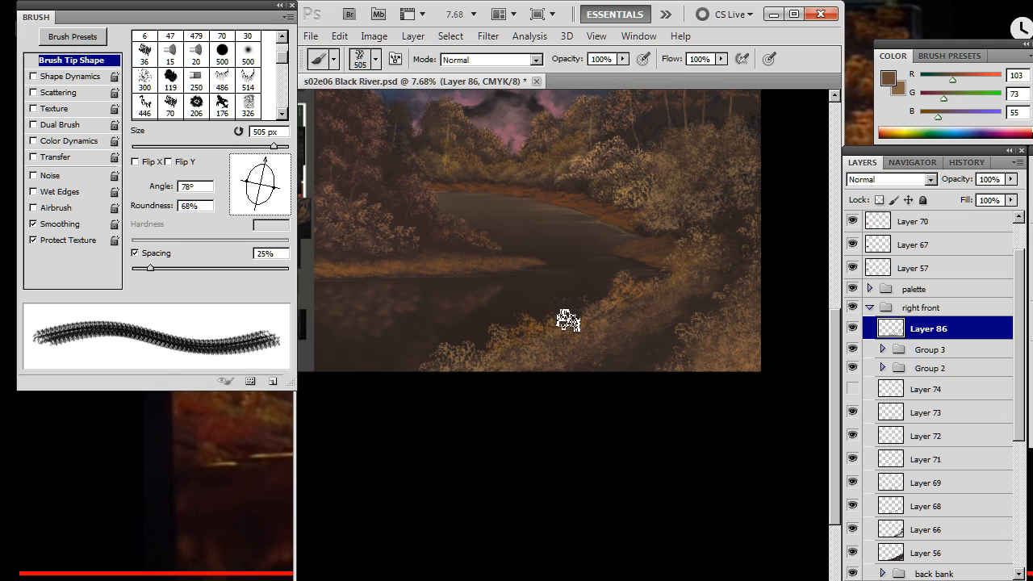
{"action": "left_click", "coordinate": [562, 286], "text": "alt"}
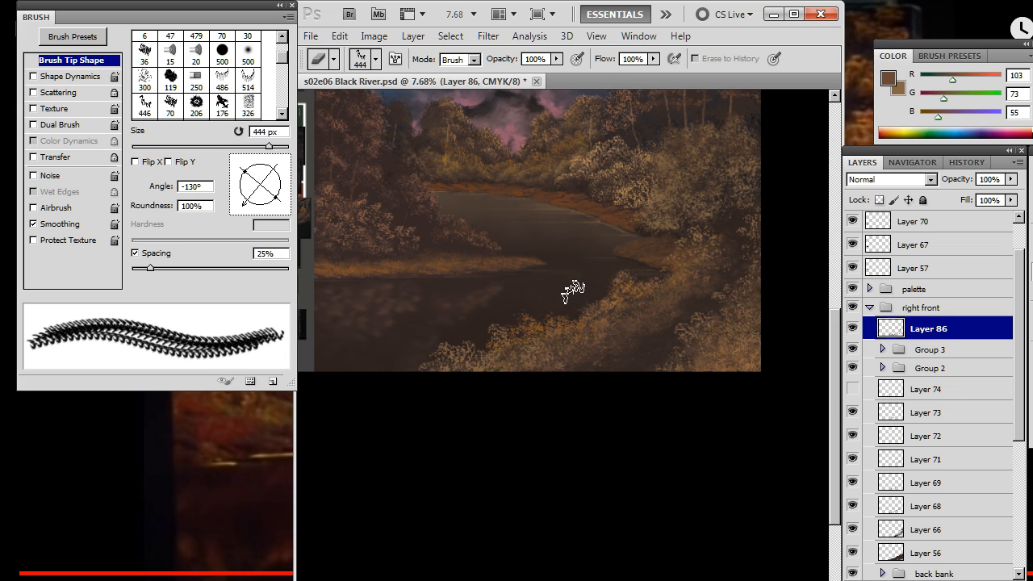
{"action": "key", "text": "b"}
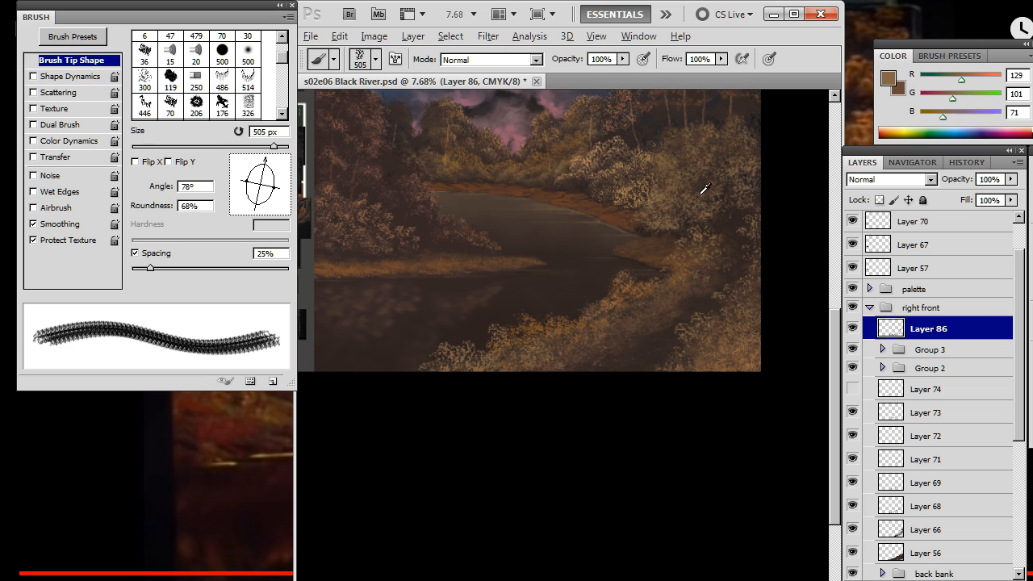
Sample a dark brown (RGB 71, 55, 45), enlarge the foliage brush to 700 px and add a new layer above Layer 86
{"action": "left_click_drag", "start_coordinate": [759, 180], "coordinate": [724, 153], "text": "alt"}
{"action": "key", "text": "bracketright"}
{"action": "key", "text": "bracketright"}
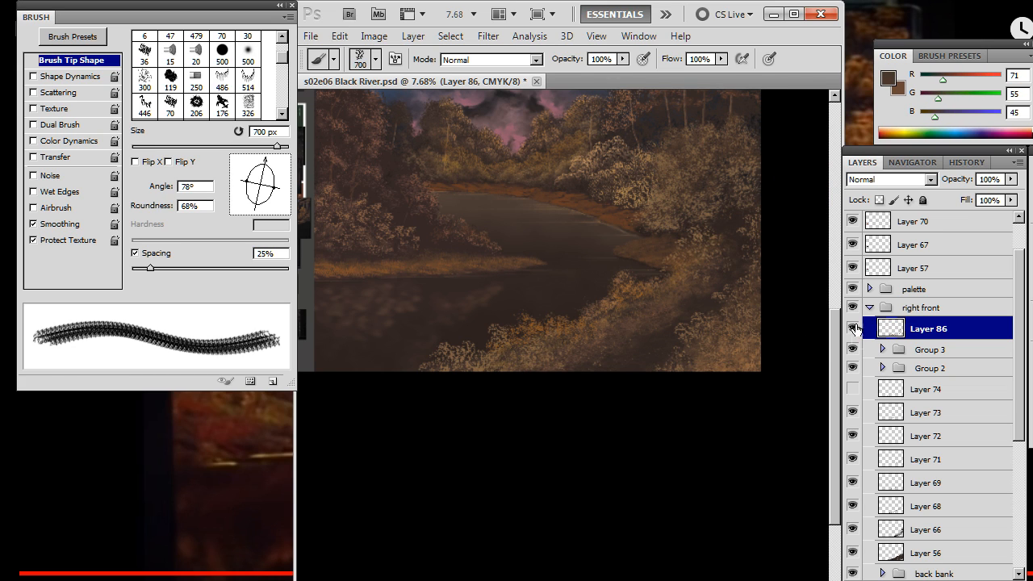
{"action": "left_click", "coordinate": [853, 328]}
{"action": "left_click", "coordinate": [853, 328]}
{"action": "key", "text": "ctrl+shift+alt+n"}
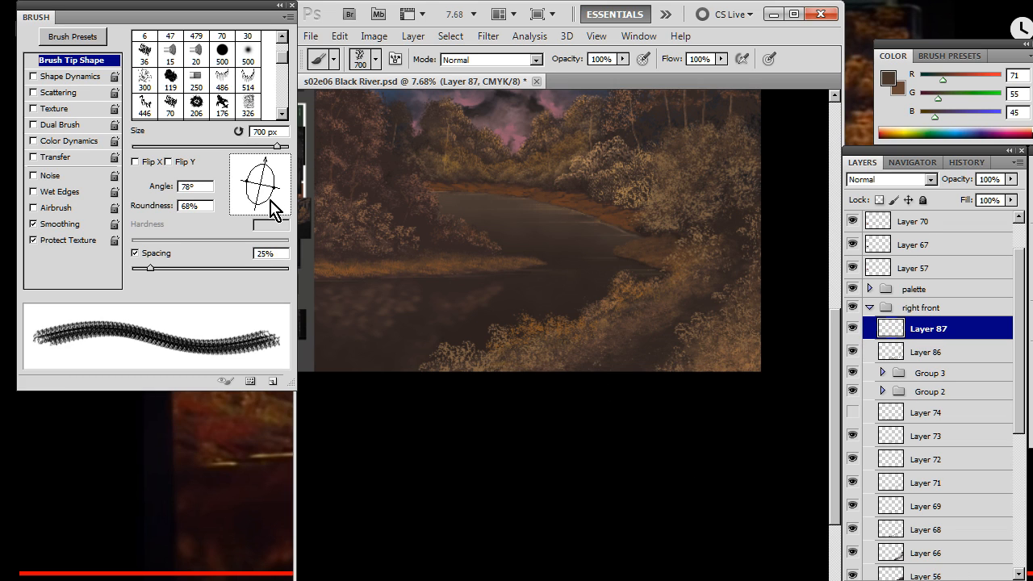
Turn the foliage brush to 6° at 719 px and sample a darker shadow brown (RGB 50, 39, 37) from the painting
{"action": "left_click_drag", "start_coordinate": [276, 172], "coordinate": [285, 183]}
{"action": "left_click", "coordinate": [738, 342]}
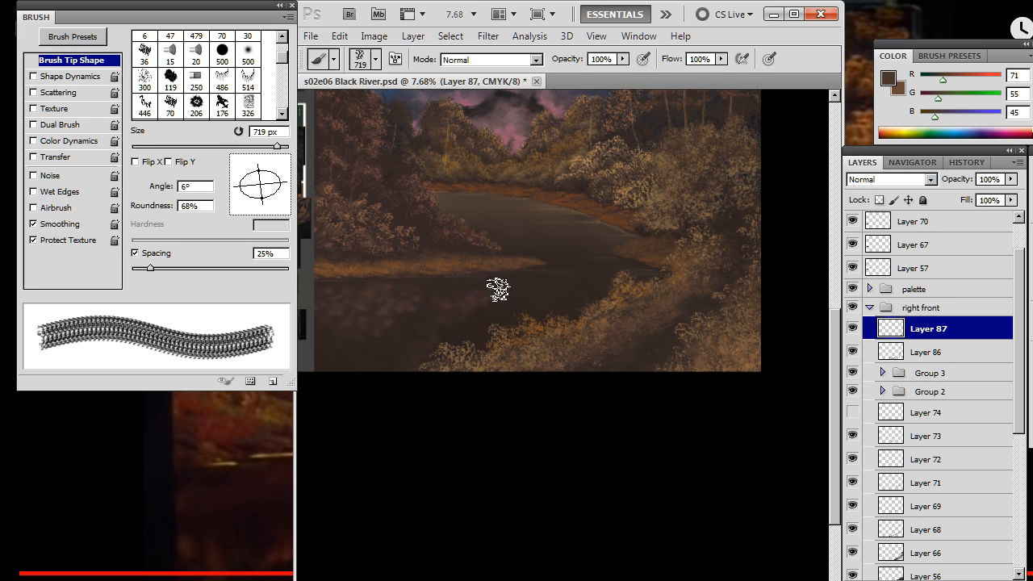
{"action": "left_click", "coordinate": [431, 216], "text": "alt"}
{"action": "left_click", "coordinate": [417, 195], "text": "alt"}
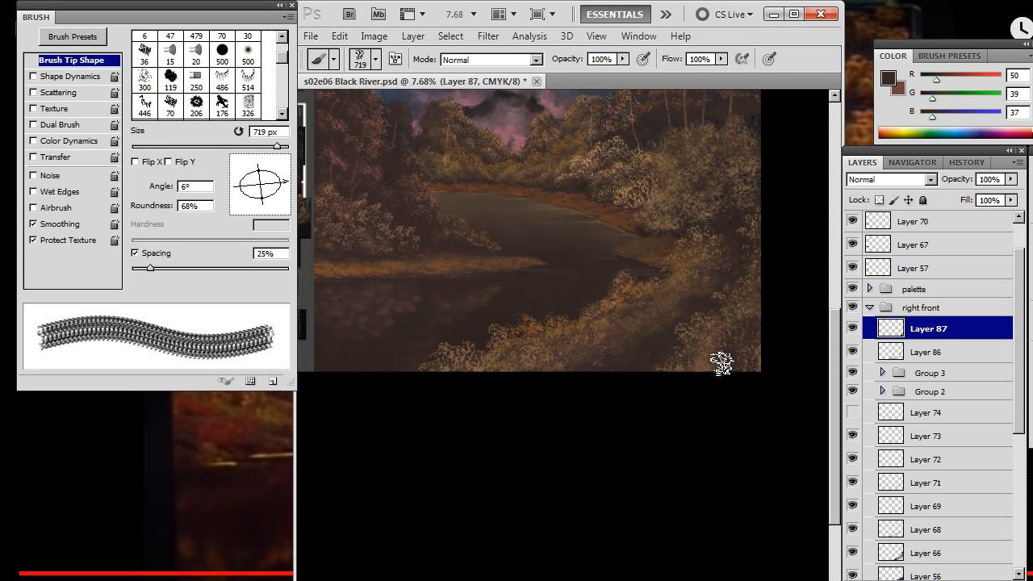
Paint dark shadow leaves into the bushes in the painting's lower-right corner and break them up with the eraser
{"action": "key", "text": "e"}
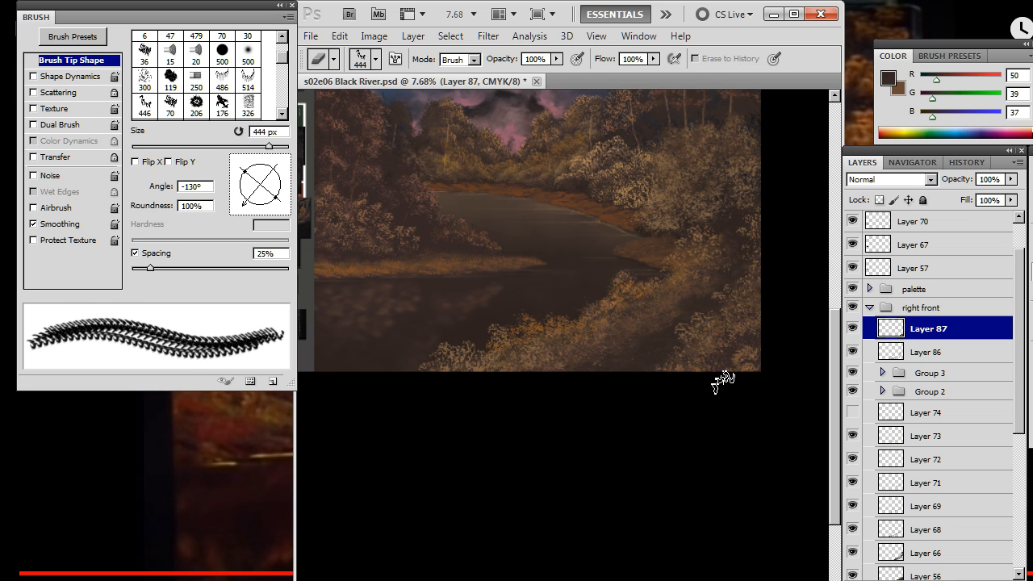
{"action": "key", "text": "b"}
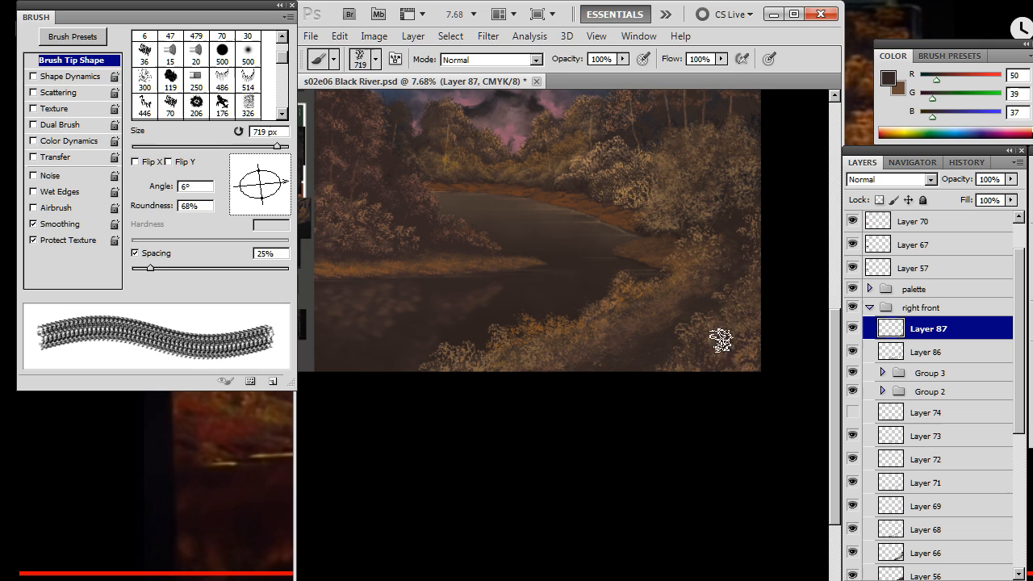
{"action": "key", "text": "e"}
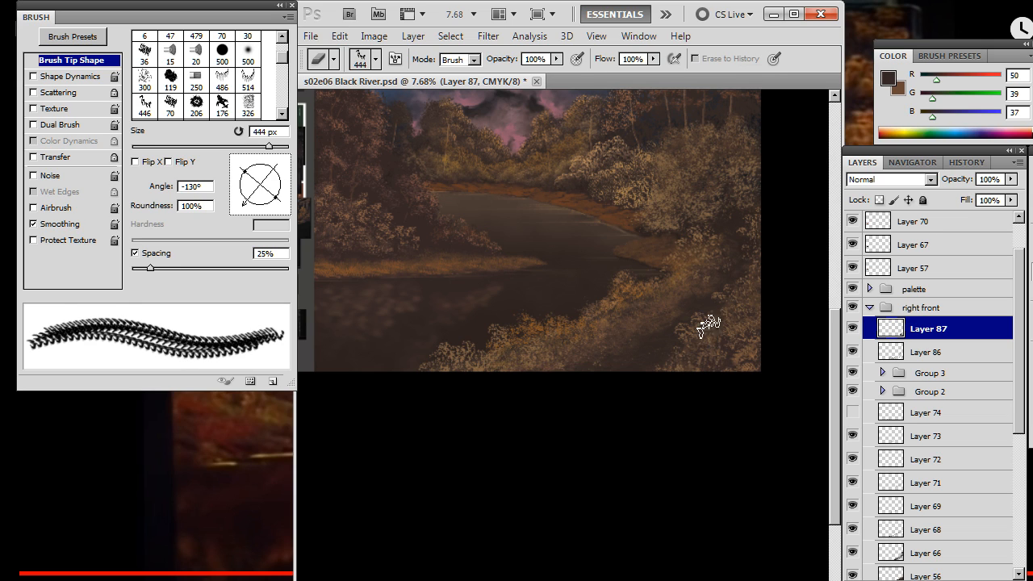
{"action": "key", "text": "b"}
{"action": "key", "text": "e"}
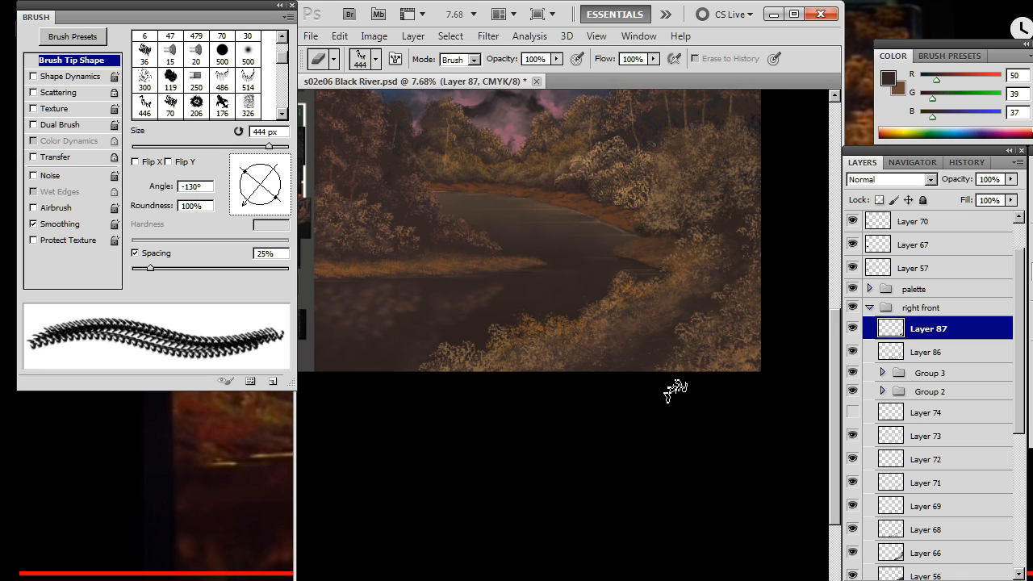
Zoom in to 13.6% on the lower-right bushes and shade the canvas corner and right edge with dark leaves, thinning with the eraser
{"action": "scroll", "coordinate": [674, 390], "scroll_direction": "up", "scroll_amount": 2}
{"action": "key", "text": "z"}
{"action": "left_click", "coordinate": [637, 373], "text": "alt"}
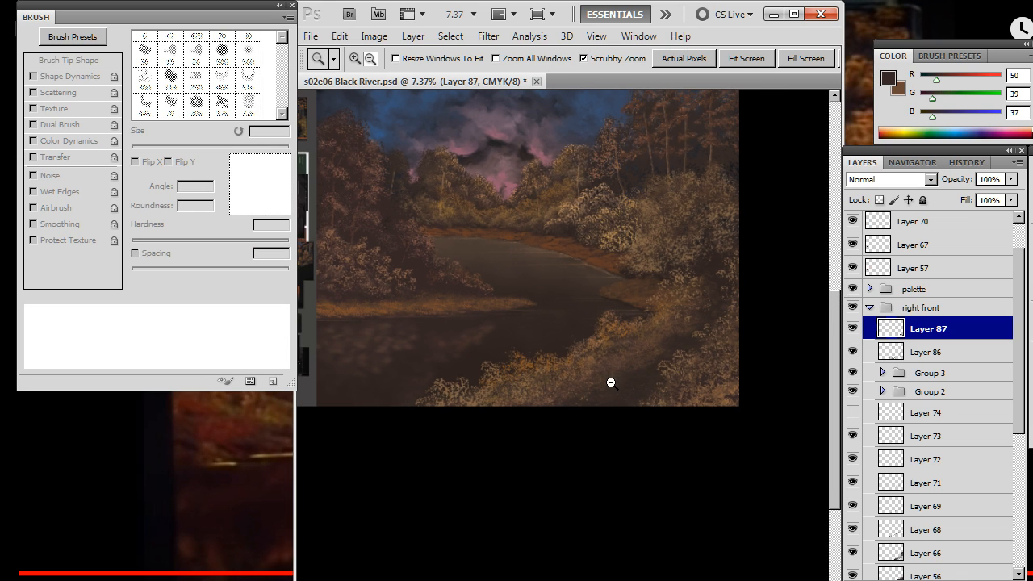
{"action": "left_click_drag", "start_coordinate": [611, 382], "coordinate": [650, 425]}
{"action": "mouse_move", "coordinate": [613, 350]}
{"action": "left_mouse_down"}
{"action": "mouse_move", "coordinate": [721, 350]}
{"action": "mouse_move", "coordinate": [740, 335]}
{"action": "left_mouse_up"}
{"action": "key", "text": "b"}
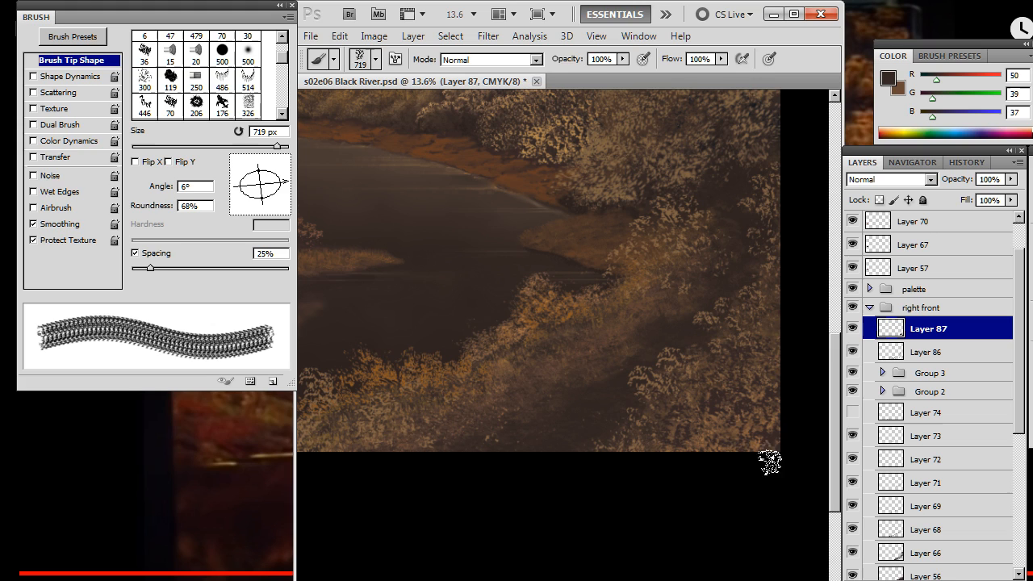
{"action": "key", "text": "e"}
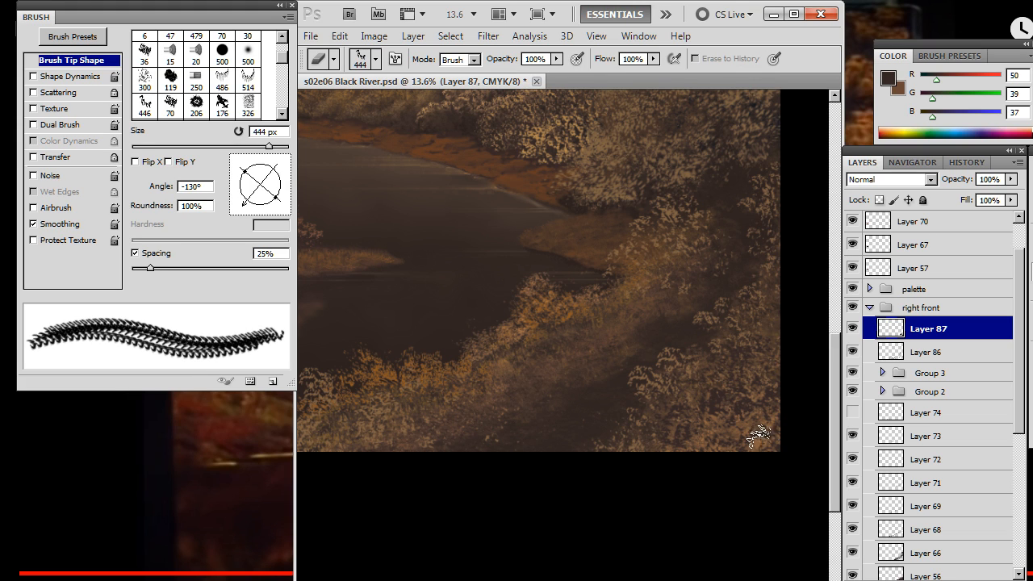
{"action": "key", "text": "b"}
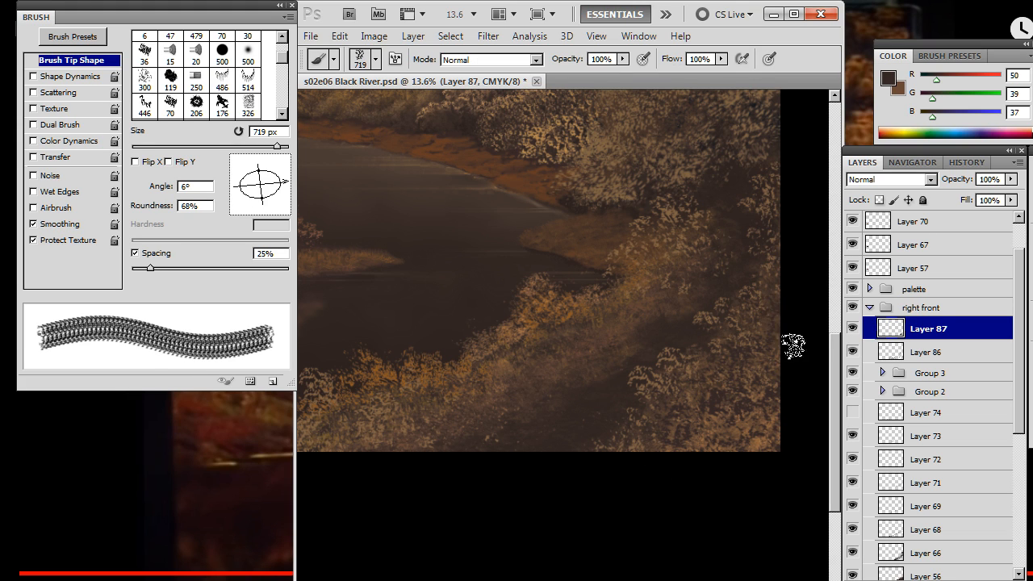
{"action": "key", "text": "e"}
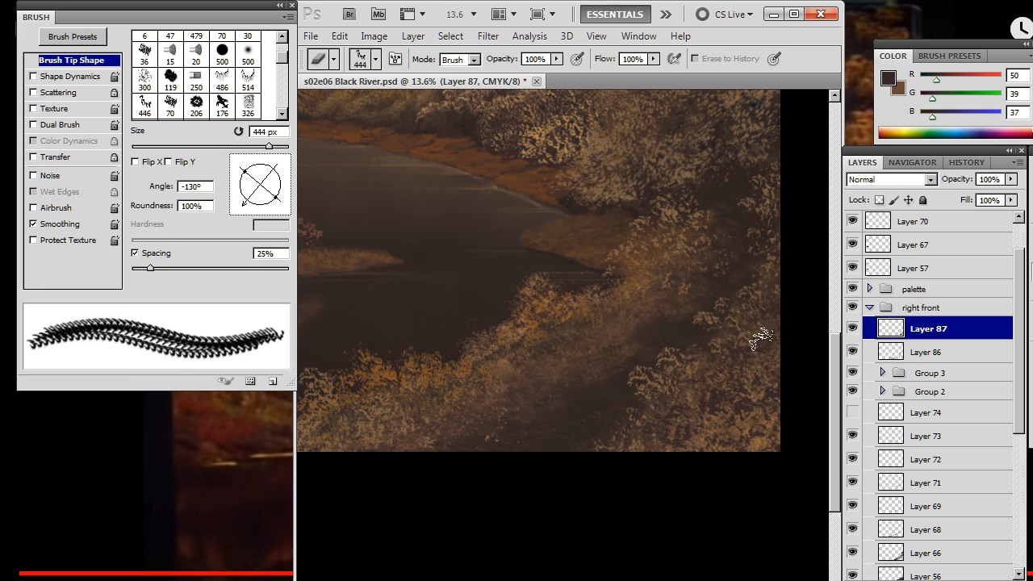
Reduce the foliage brush to 600 px and shade the bank's upper slope above the dark gap, softening with the eraser
{"action": "key", "text": "b"}
{"action": "key", "text": "bracketleft"}
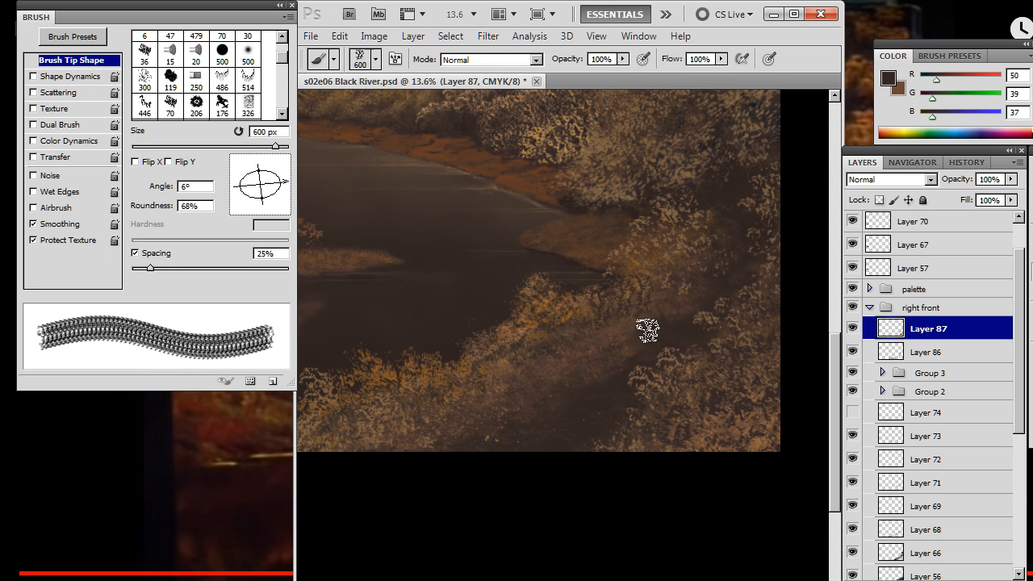
{"action": "key", "text": "e"}
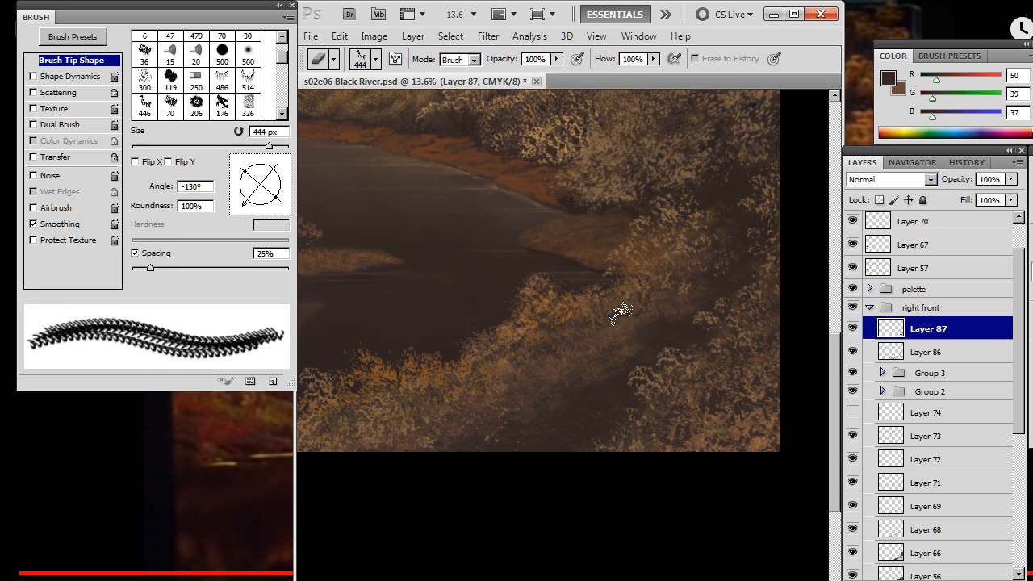
{"action": "key", "text": "b"}
{"action": "key", "text": "e"}
{"action": "key", "text": "b"}
{"action": "key", "text": "e"}
Extend the dark leaf shading down the bank's lower slope toward the bottom edge and thin it with the eraser
{"action": "key", "text": "b"}
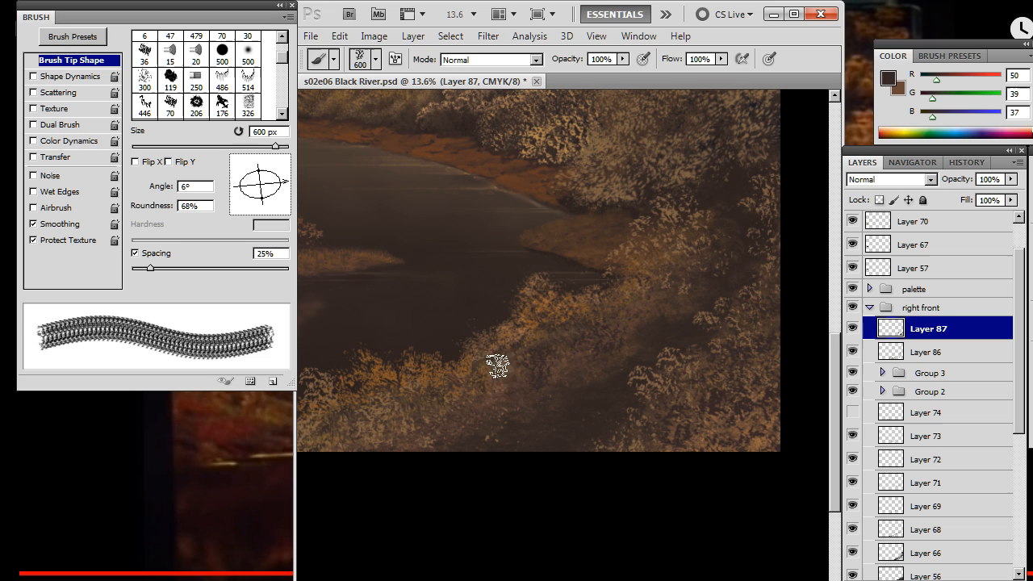
{"action": "key", "text": "e"}
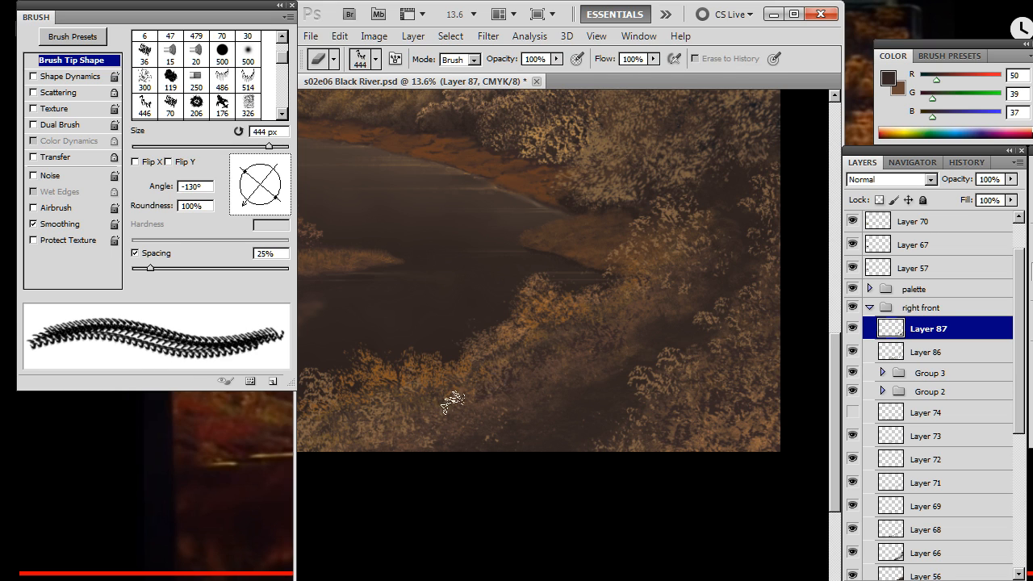
{"action": "key", "text": "b"}
{"action": "key", "text": "e"}
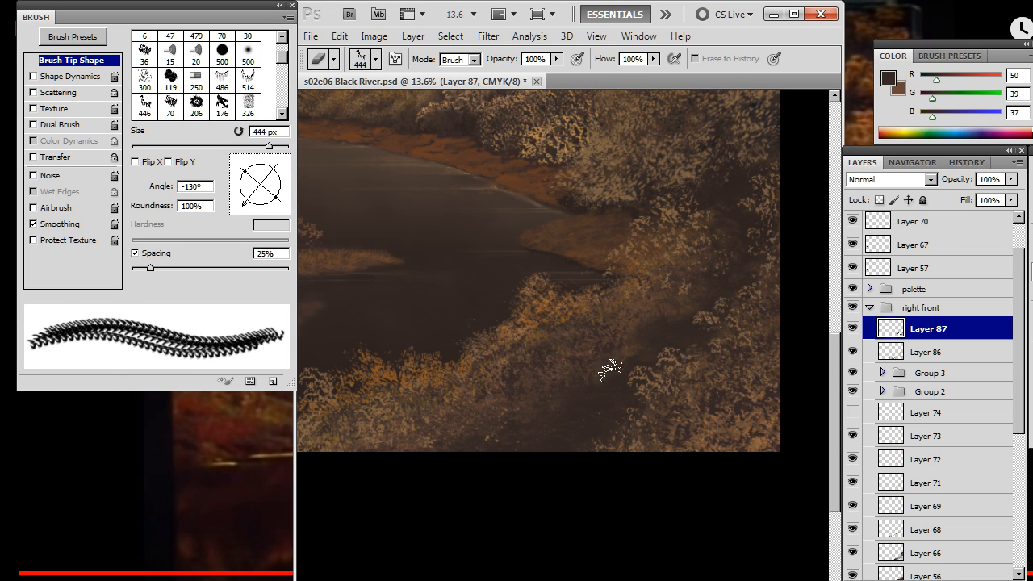
Rotate the foliage brush to 107° at 622 px and shade the bank bushes beside the dark gap, breaking up the leaves with the eraser
{"action": "key", "text": "b"}
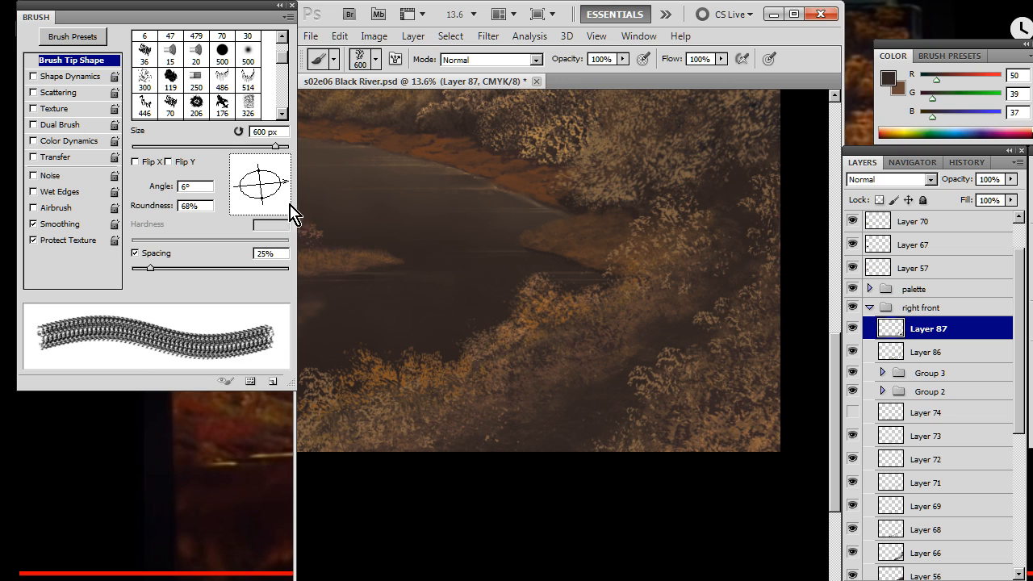
{"action": "left_click_drag", "start_coordinate": [278, 186], "coordinate": [255, 166]}
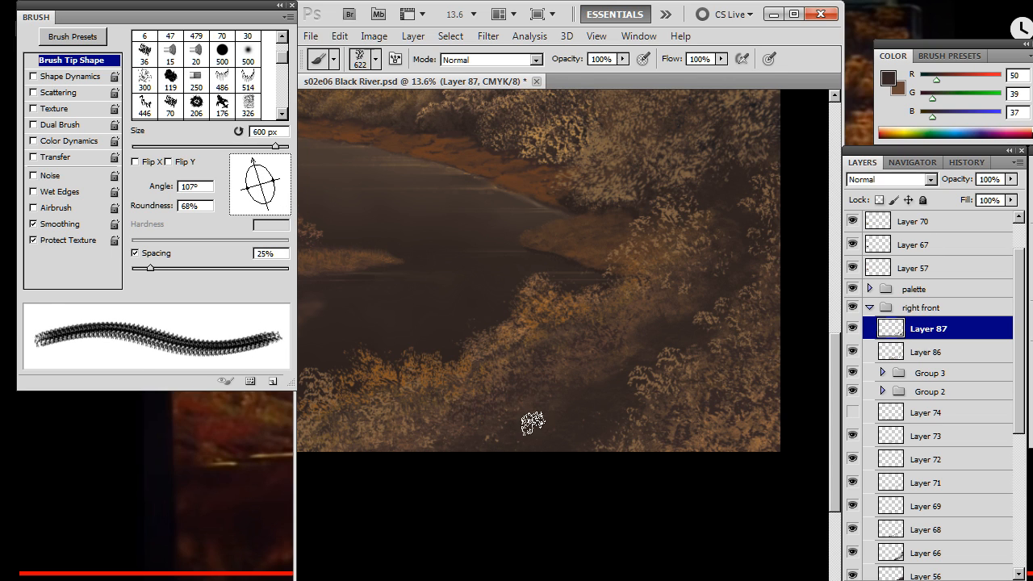
{"action": "key", "text": "e"}
{"action": "key", "text": "b"}
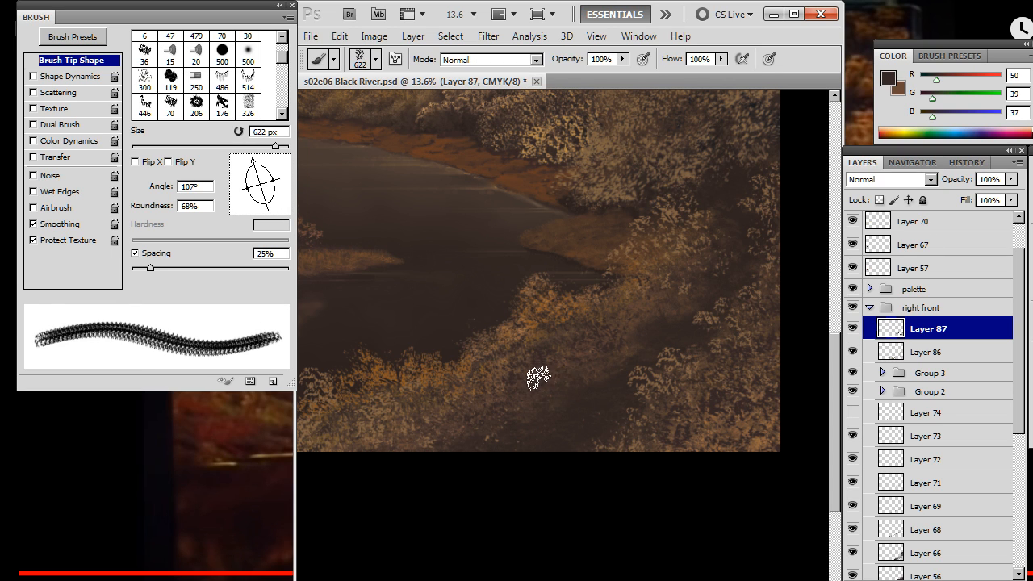
{"action": "key", "text": "e"}
{"action": "key", "text": "b"}
{"action": "key", "text": "e"}
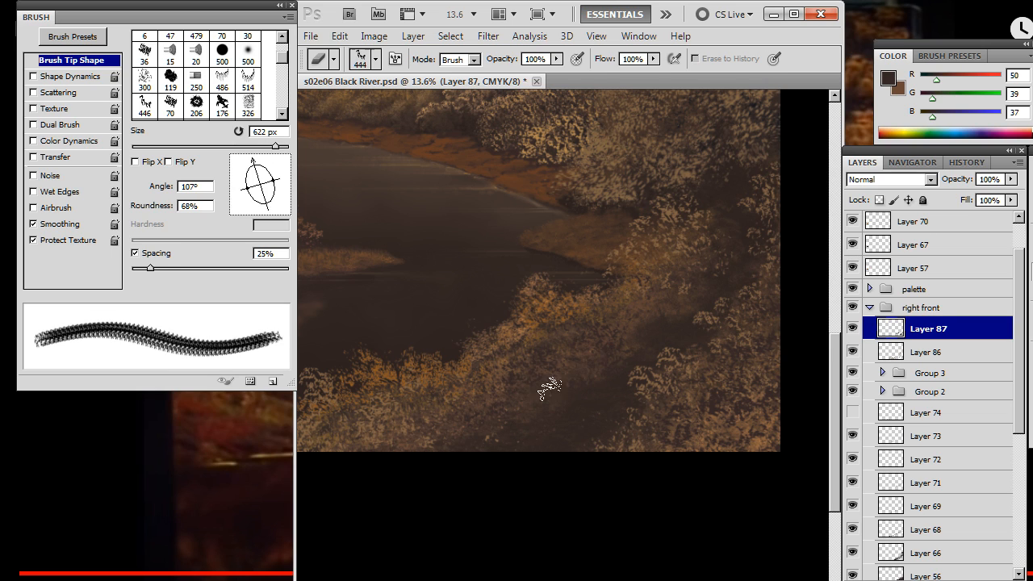
Continue dabbing dark leaves beside the bank's dark gap with the 622 px foliage brush and thin them with the eraser
{"action": "key", "text": "b"}
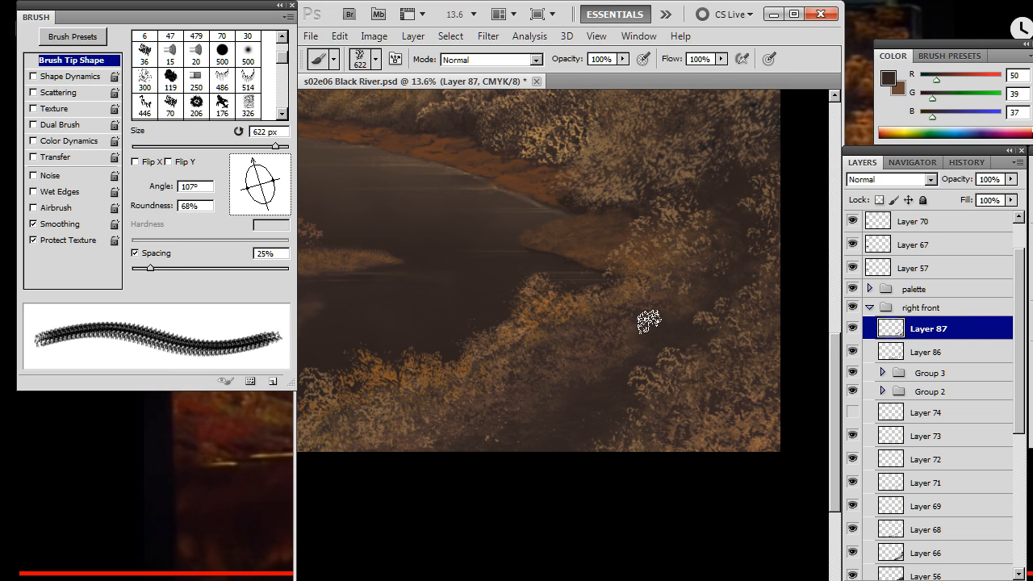
{"action": "key", "text": "e"}
{"action": "key", "text": "b"}
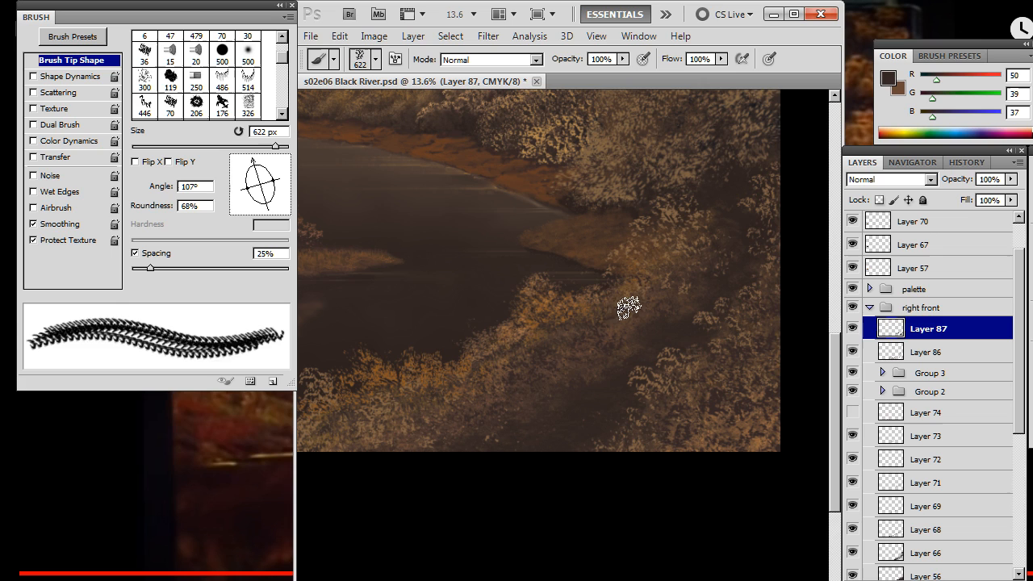
{"action": "key", "text": "e"}
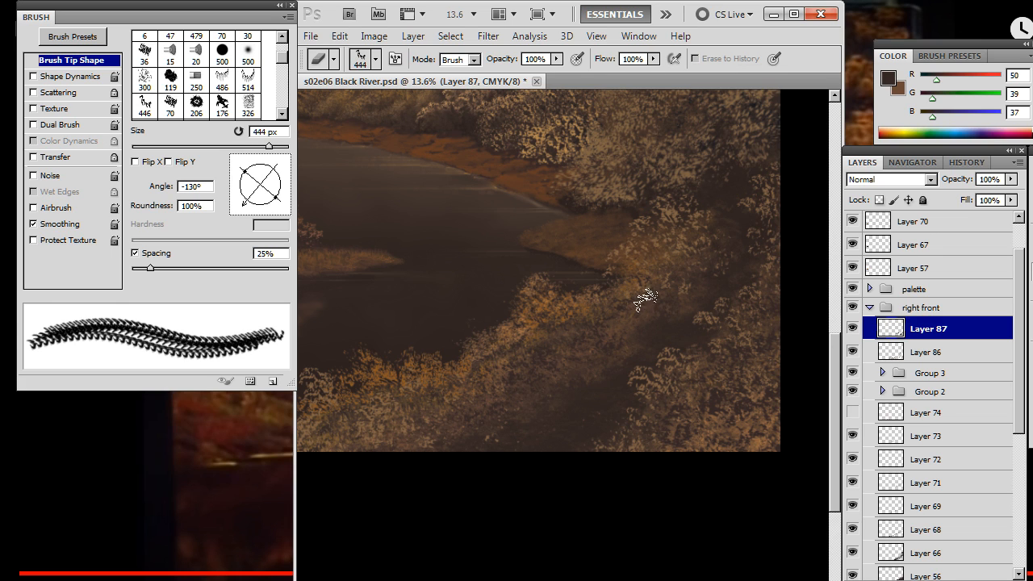
Reduce the eraser to 300 px and the foliage brush to 400 px, and refine the dark leaves around the gap
{"action": "key", "text": "bracketleft"}
{"action": "key", "text": "bracketleft"}
{"action": "left_click_drag", "start_coordinate": [677, 333], "coordinate": [651, 344]}
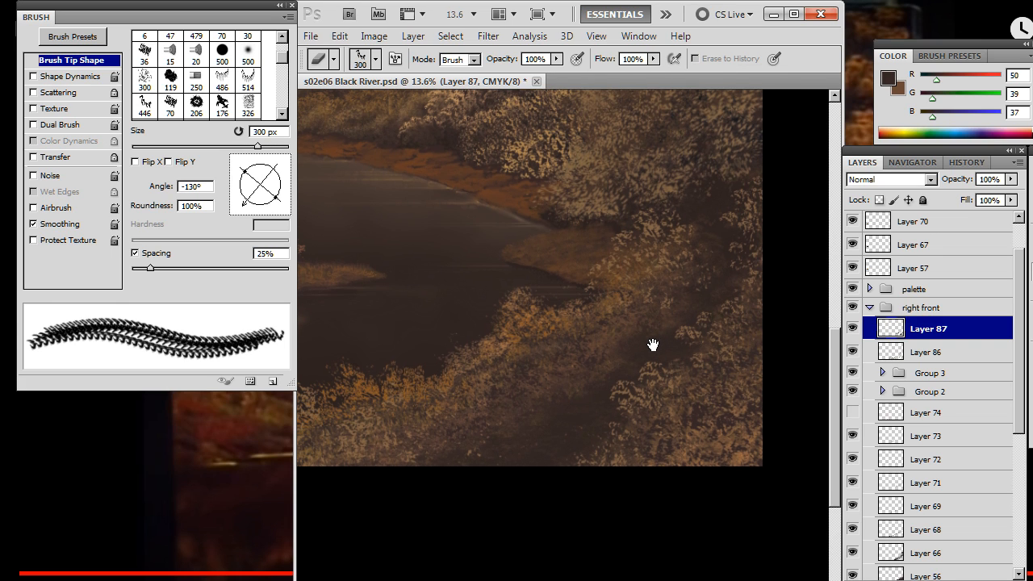
{"action": "key", "text": "b"}
{"action": "key", "text": "e"}
{"action": "key", "text": "b"}
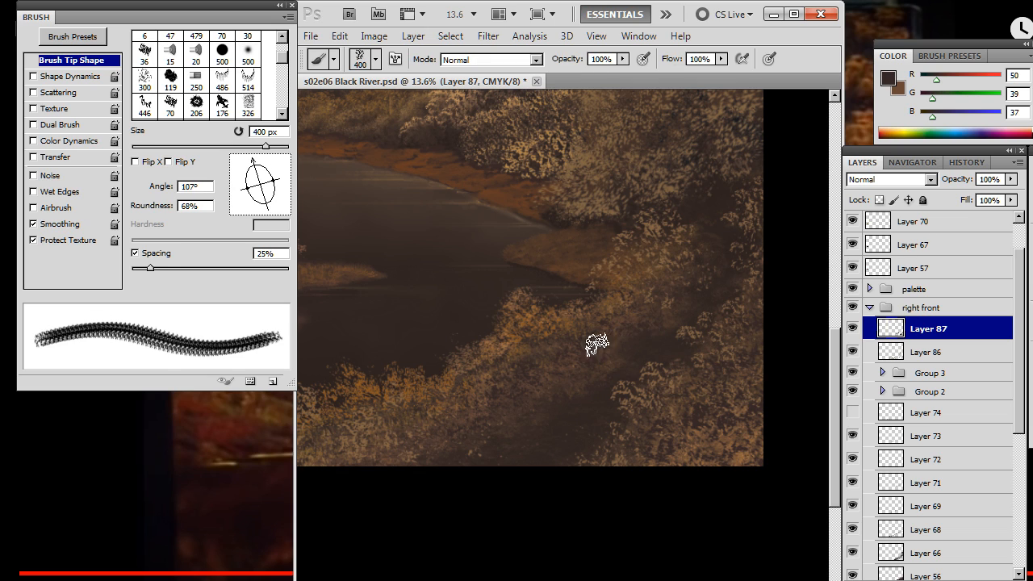
{"action": "key", "text": "e"}
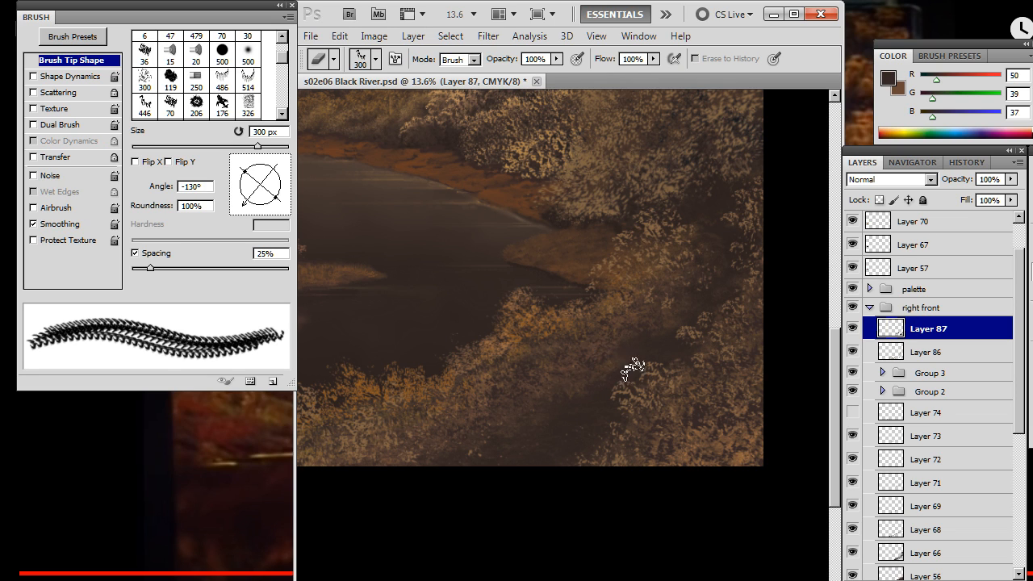
{"action": "key", "text": "b"}
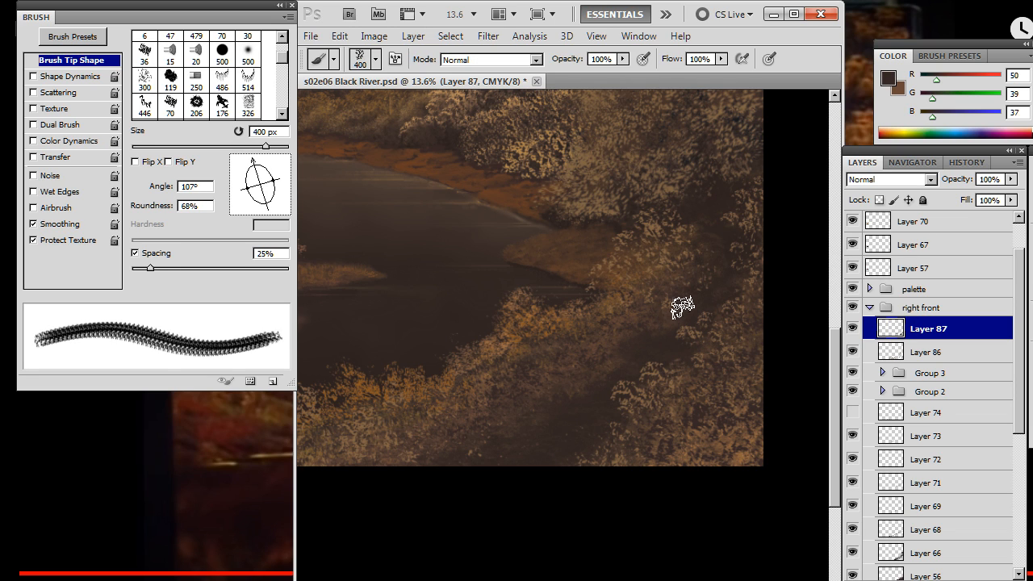
Sample a brown from the bank bushes and dab leaves along the edge of the dark gap, trimming with the eraser
{"action": "left_click", "coordinate": [666, 296], "text": "alt"}
{"action": "key", "text": "e"}
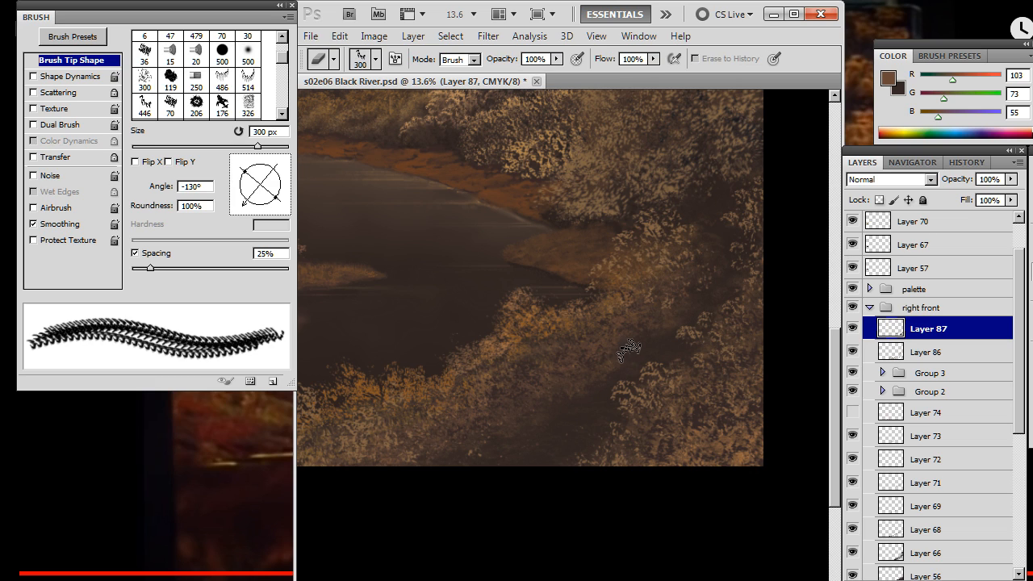
{"action": "key", "text": "b"}
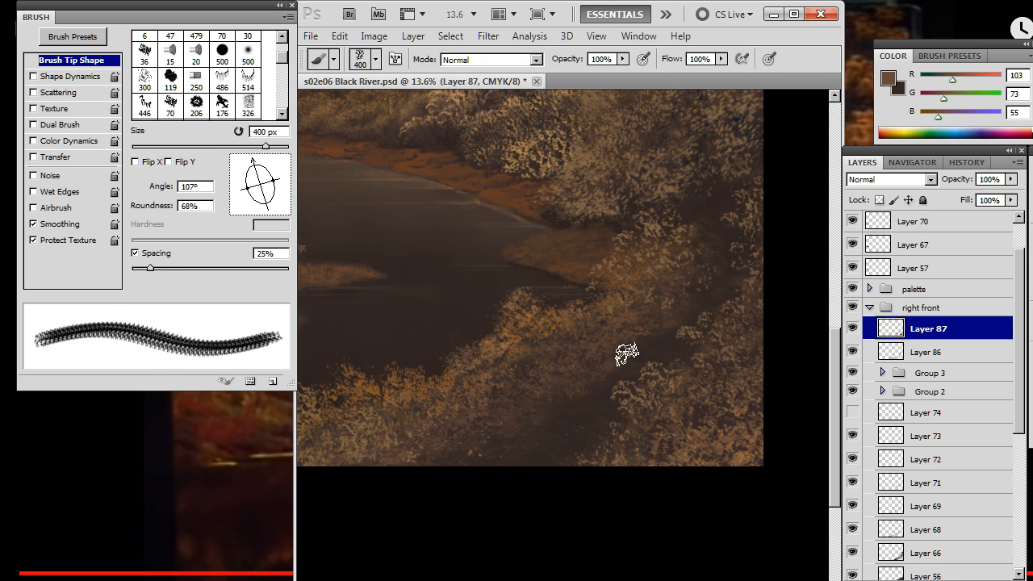
{"action": "key", "text": "e"}
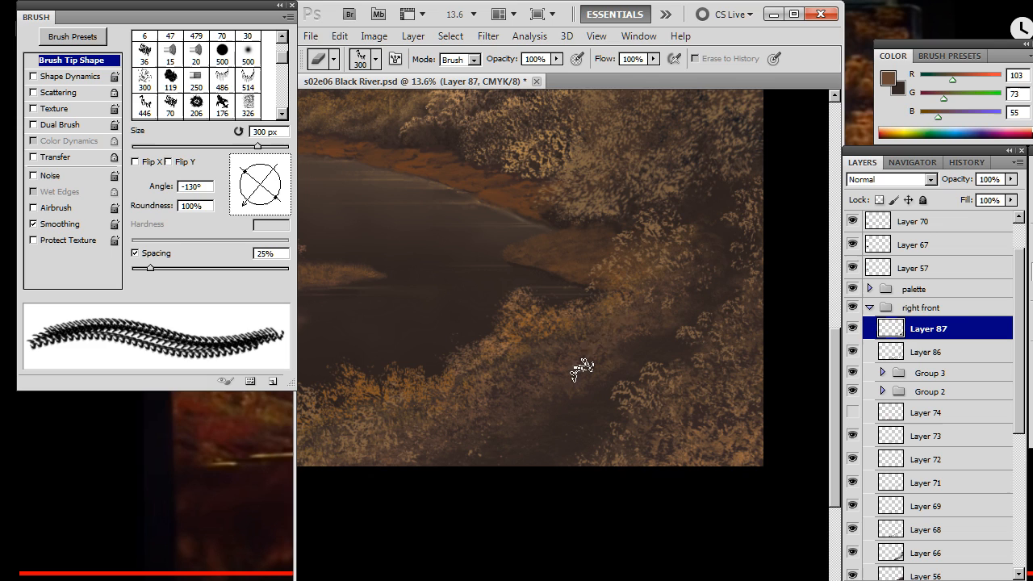
Switch back to the dark color, shade down the bank, resample the shadow tone near the bottom edge, and break up the leaves
{"action": "key", "text": "x"}
{"action": "key", "text": "b"}
{"action": "key", "text": "e"}
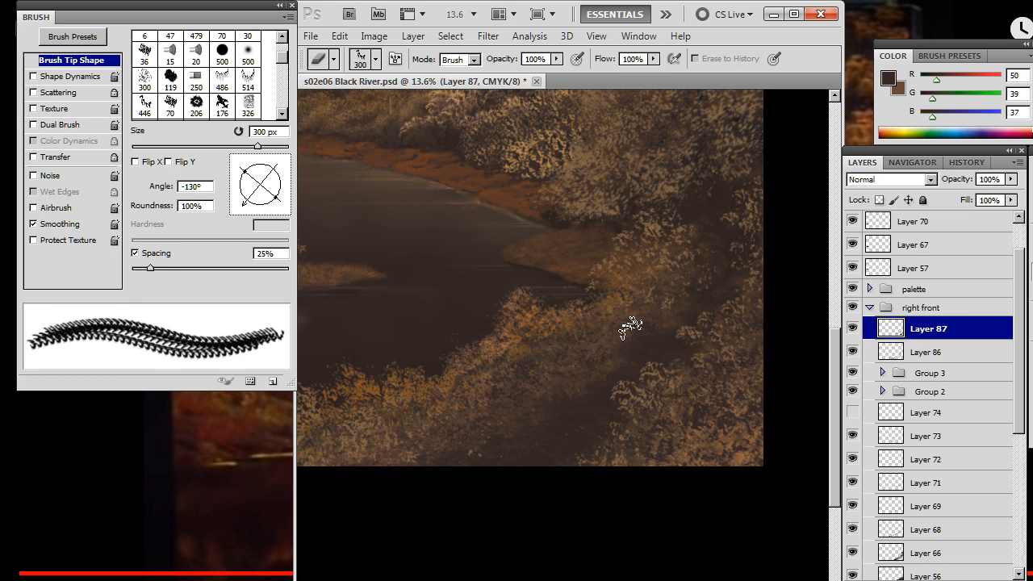
{"action": "key", "text": "b"}
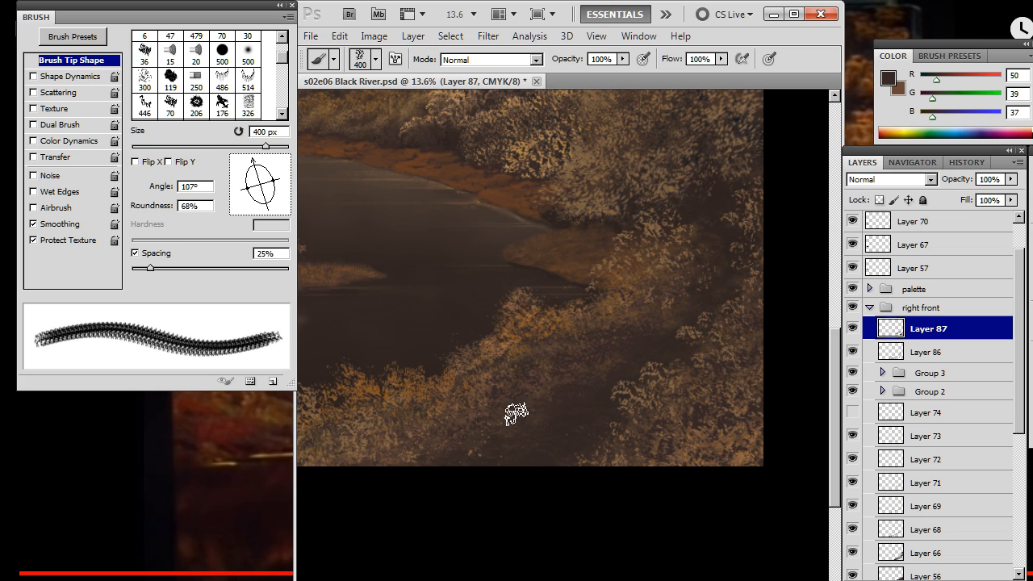
{"action": "left_click", "coordinate": [546, 438], "text": "alt"}
{"action": "key", "text": "e"}
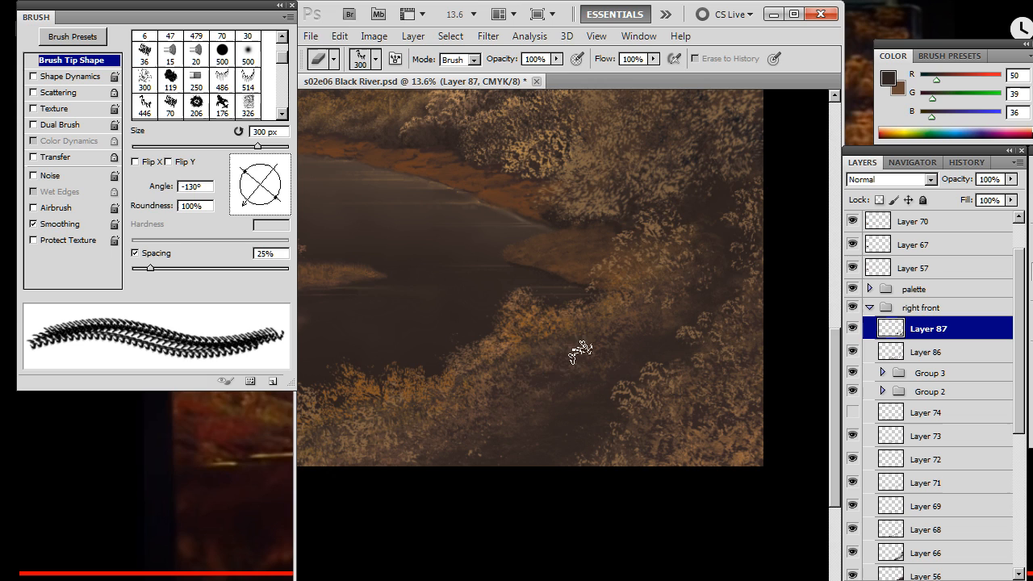
Rotate the eraser tip to -160° and alternate dark leaf dabs and erasing down the lower slope toward the bottom edge
{"action": "mouse_move", "coordinate": [279, 212]}
{"action": "left_mouse_down"}
{"action": "mouse_move", "coordinate": [239, 206]}
{"action": "mouse_move", "coordinate": [234, 195]}
{"action": "left_mouse_up"}
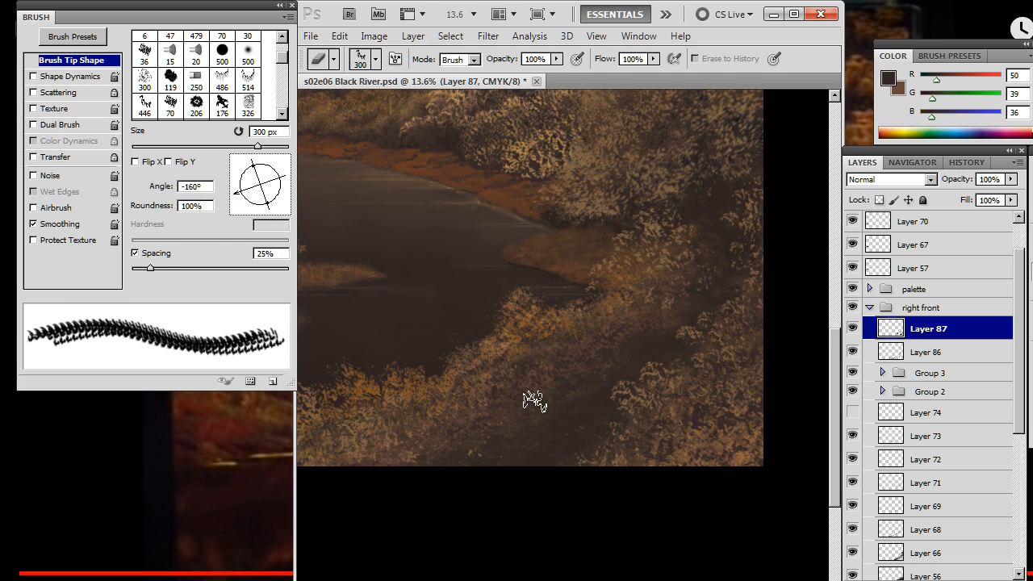
{"action": "key", "text": "b"}
{"action": "key", "text": "e"}
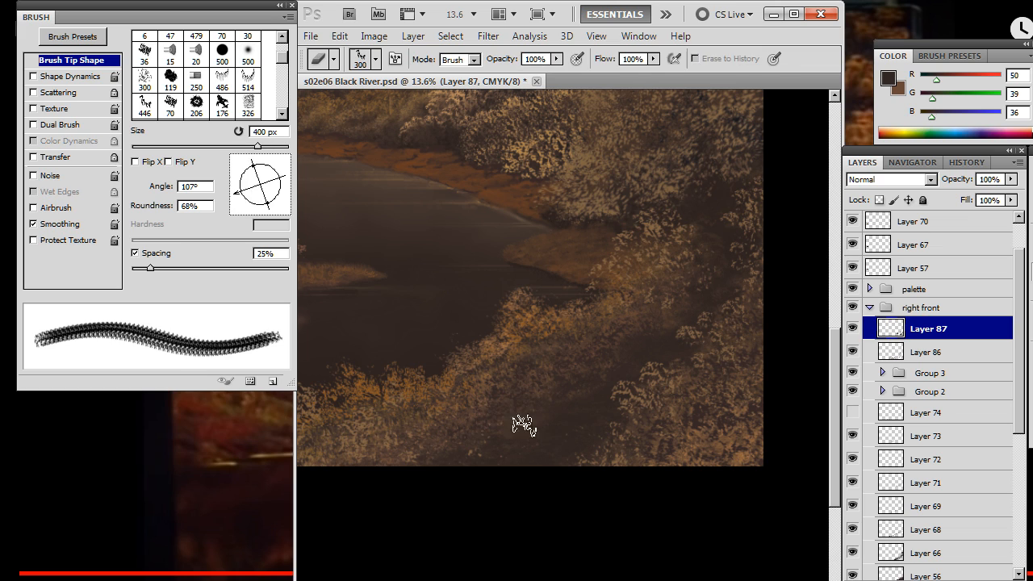
{"action": "key", "text": "b"}
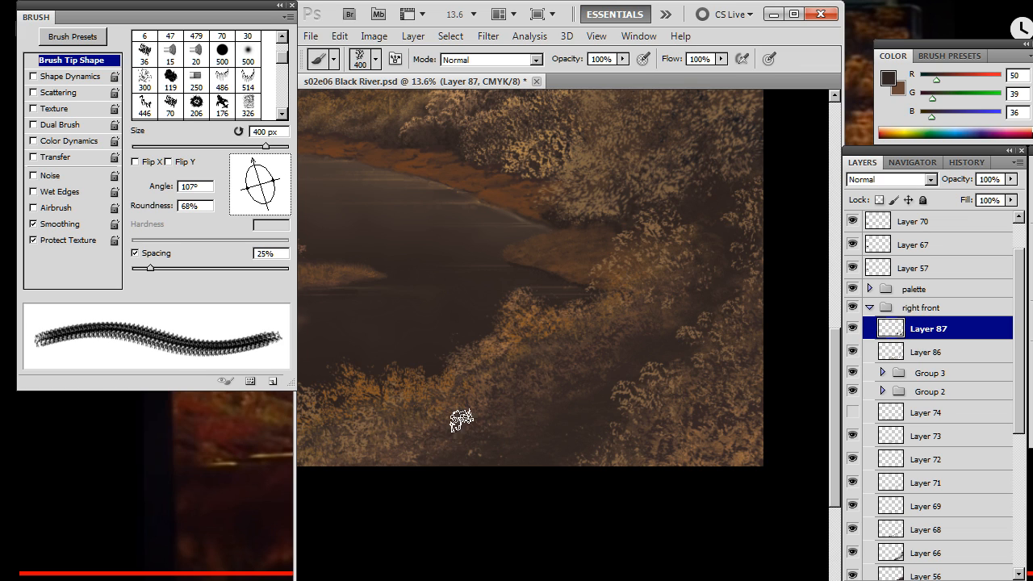
{"action": "key", "text": "e"}
{"action": "key", "text": "b"}
{"action": "key", "text": "e"}
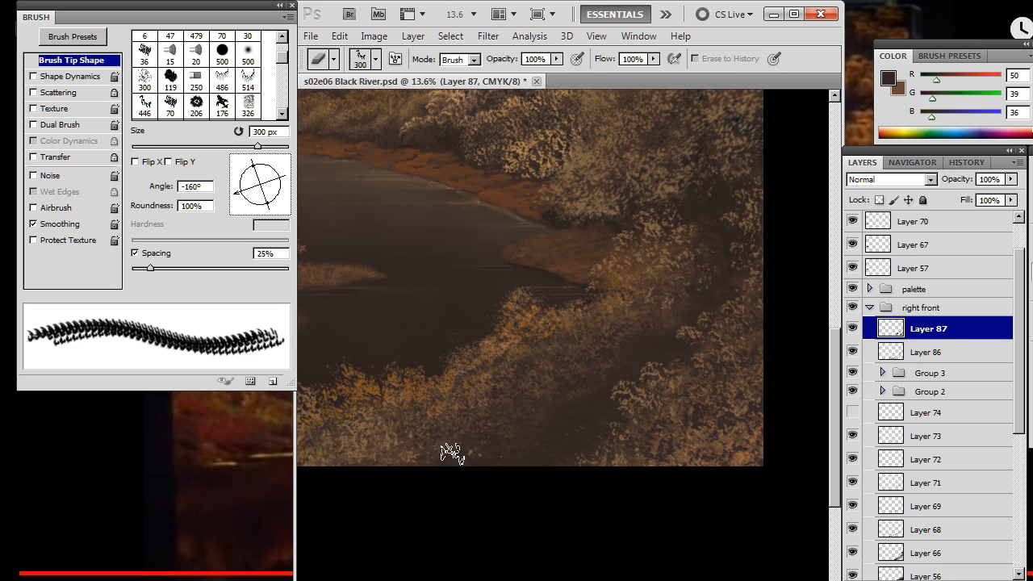
Blend dark leaf shading into the middle of the bank's slope, alternating the 400 px foliage brush with the eraser
{"action": "key", "text": "b"}
{"action": "key", "text": "e"}
{"action": "key", "text": "b"}
{"action": "key", "text": "e"}
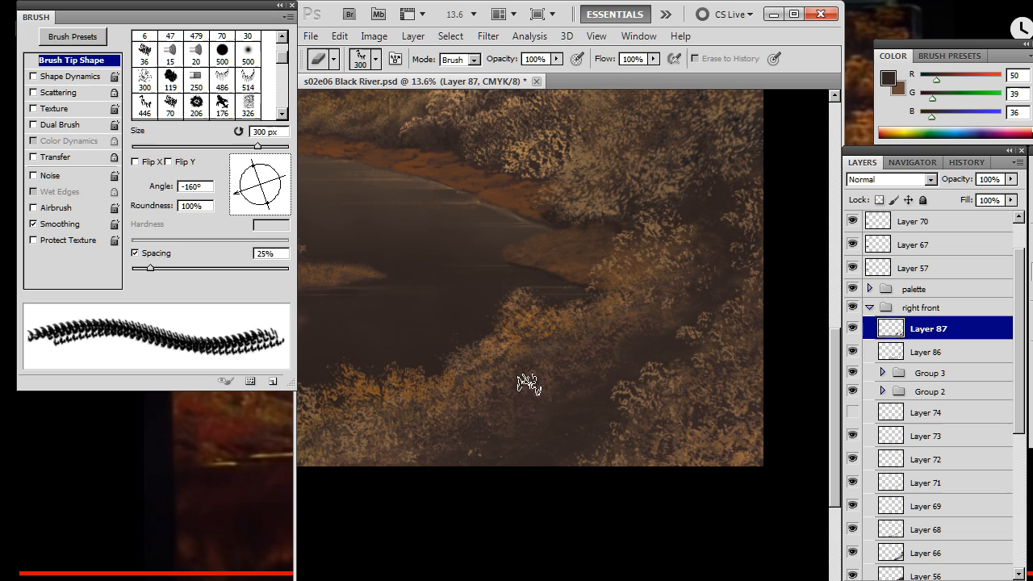
{"action": "key", "text": "b"}
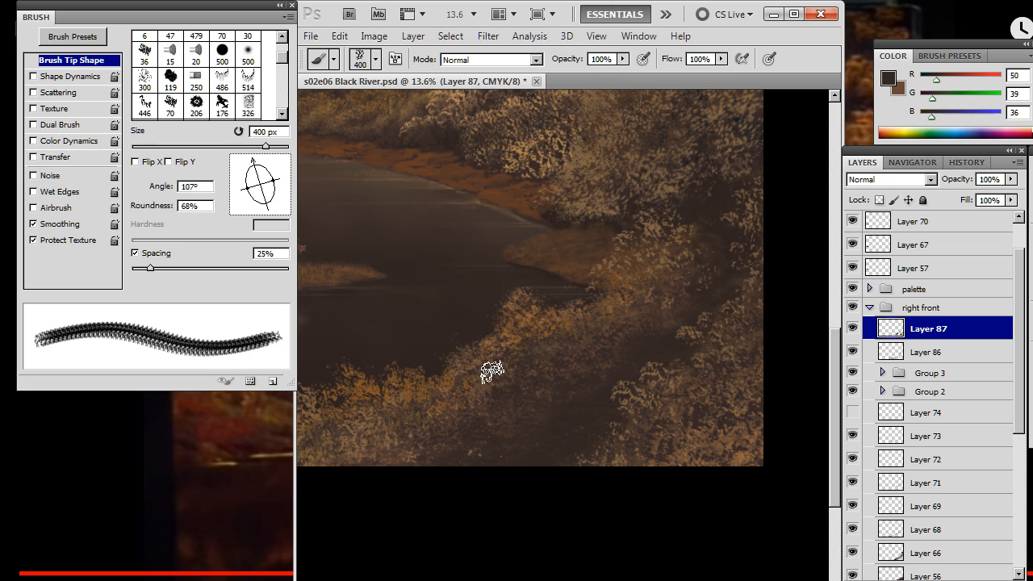
{"action": "key", "text": "e"}
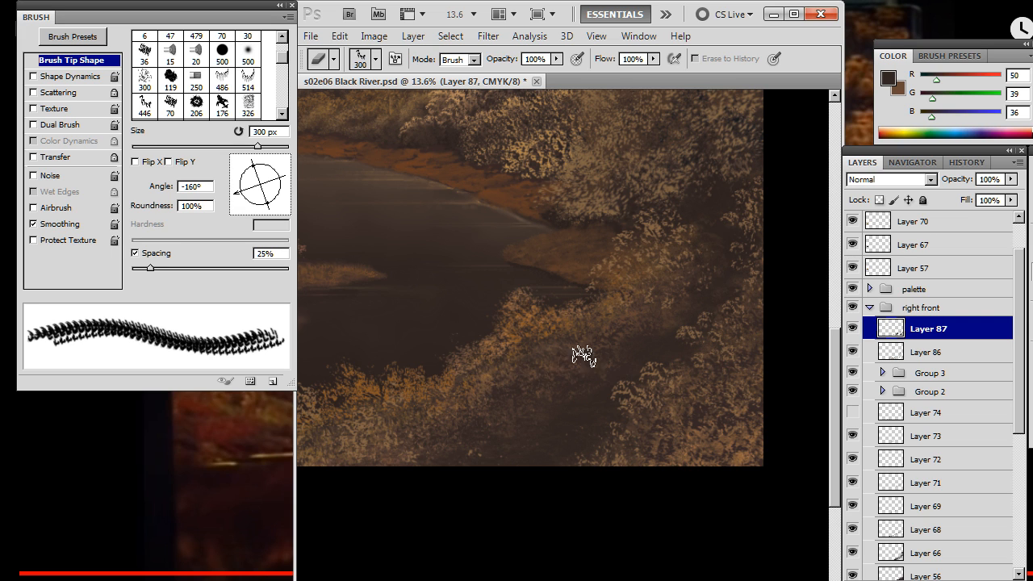
Zoom out to 8.95%, collapse the right front group and add a new layer above it
{"action": "key", "text": "z"}
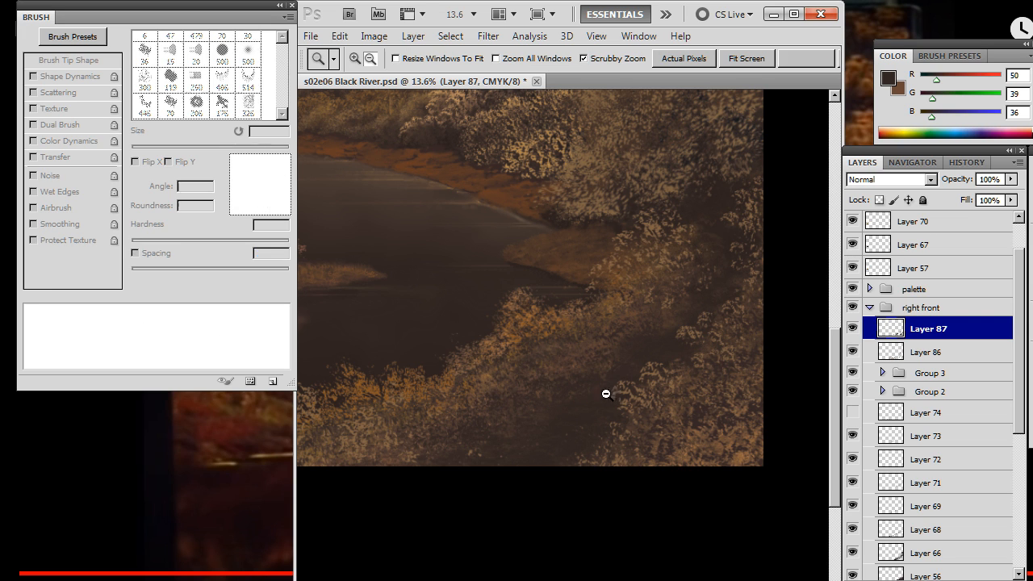
{"action": "left_click", "coordinate": [498, 383], "text": "alt"}
{"action": "left_click_drag", "start_coordinate": [559, 376], "coordinate": [557, 410]}
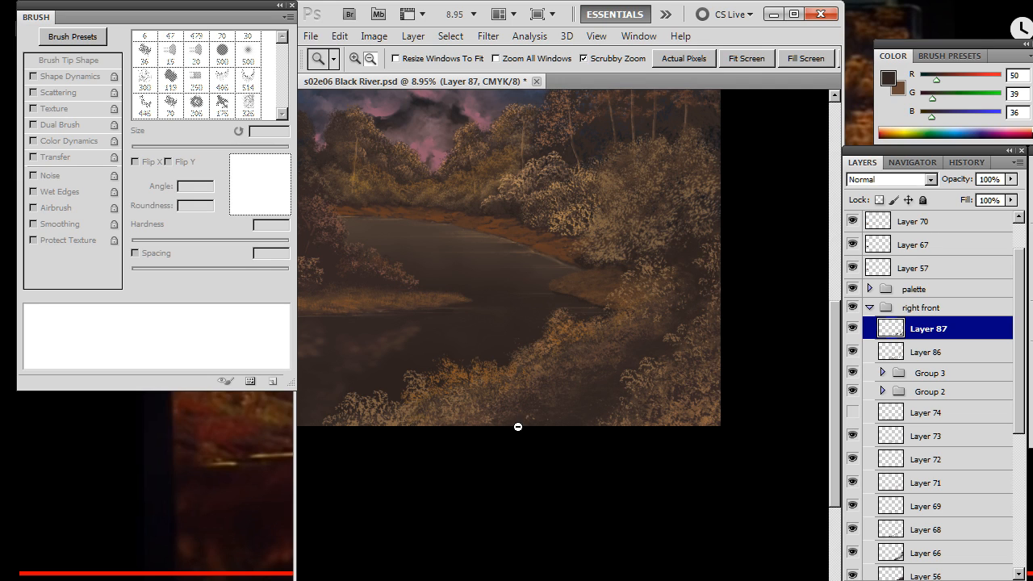
{"action": "left_click", "coordinate": [869, 309]}
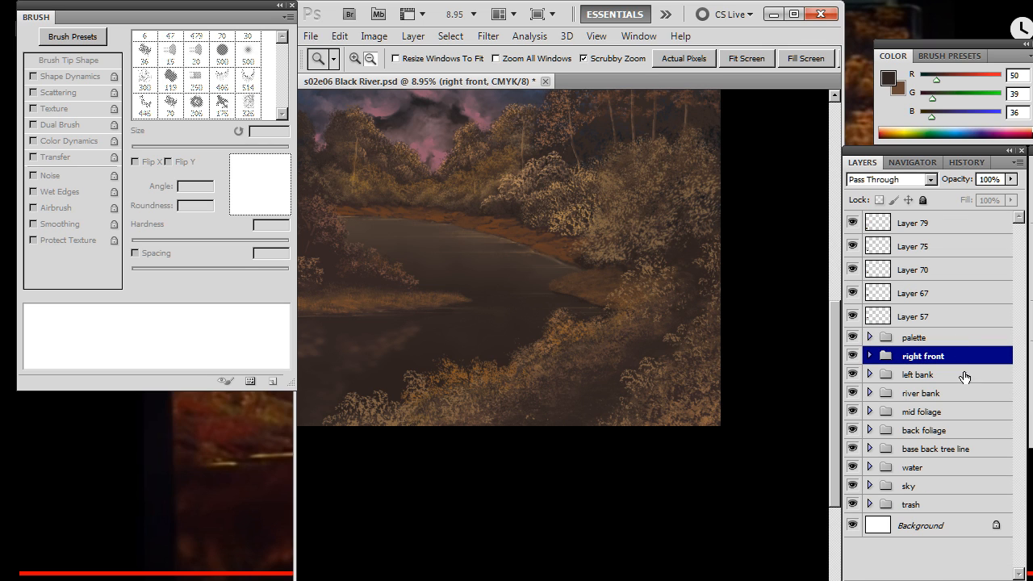
{"action": "key", "text": "ctrl+shift+alt+n"}
Choose the 176 px brush tip and set its angle to -80° and its roundness to 12%
{"action": "key", "text": "b"}
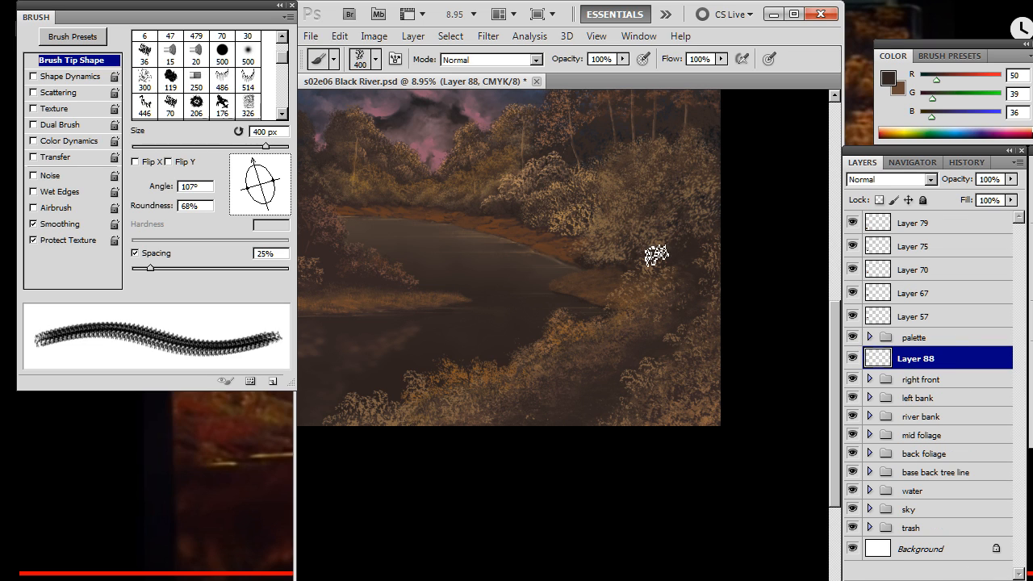
{"action": "right_click", "coordinate": [600, 266]}
{"action": "left_click", "coordinate": [643, 339]}
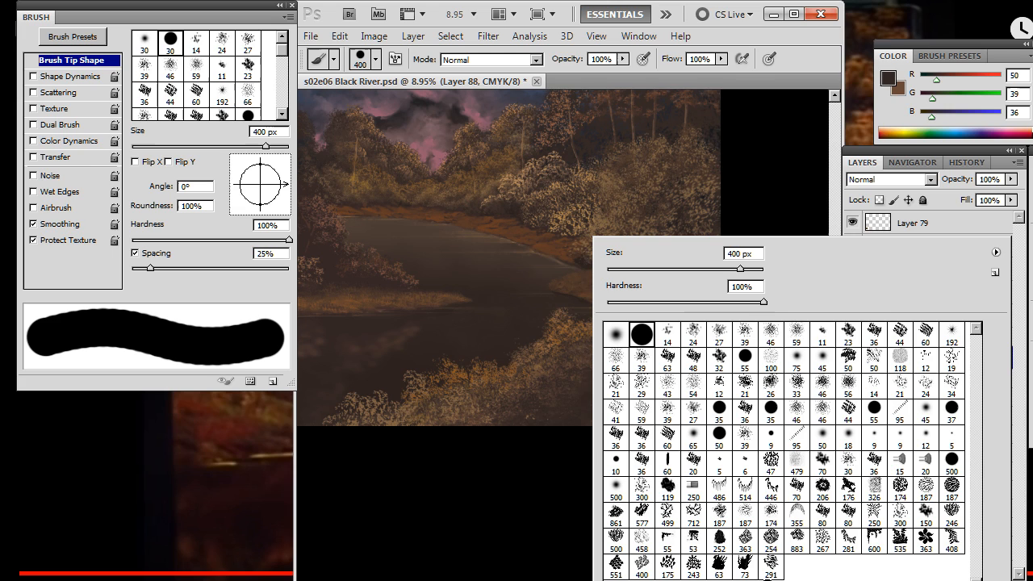
{"action": "left_click", "coordinate": [843, 493]}
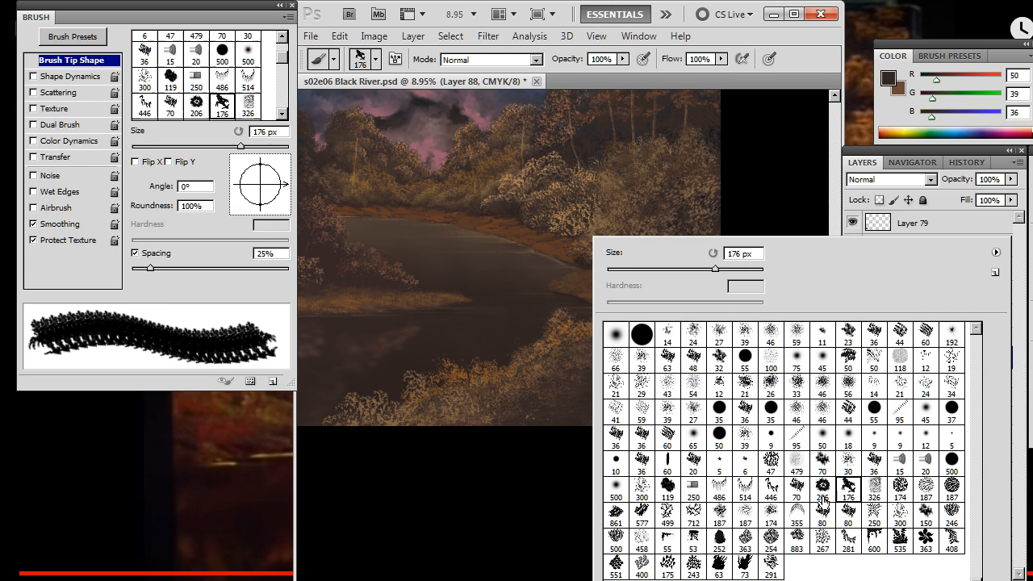
{"action": "left_click", "coordinate": [262, 204]}
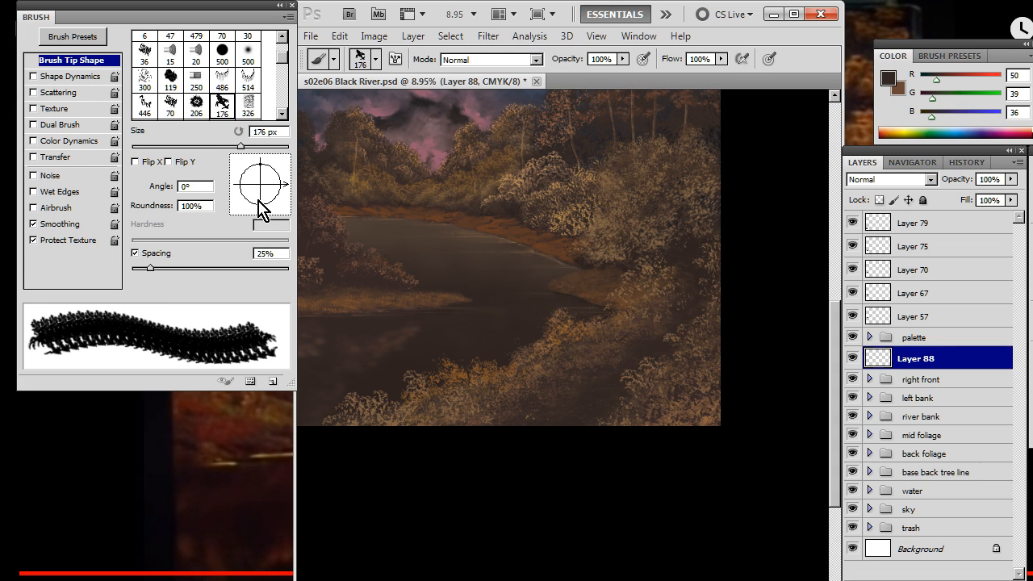
{"action": "mouse_move", "coordinate": [261, 204]}
{"action": "left_mouse_down"}
{"action": "mouse_move", "coordinate": [261, 189]}
{"action": "mouse_move", "coordinate": [264, 211]}
{"action": "left_mouse_up"}
{"action": "key", "text": "]"}
{"action": "key", "text": "]"}
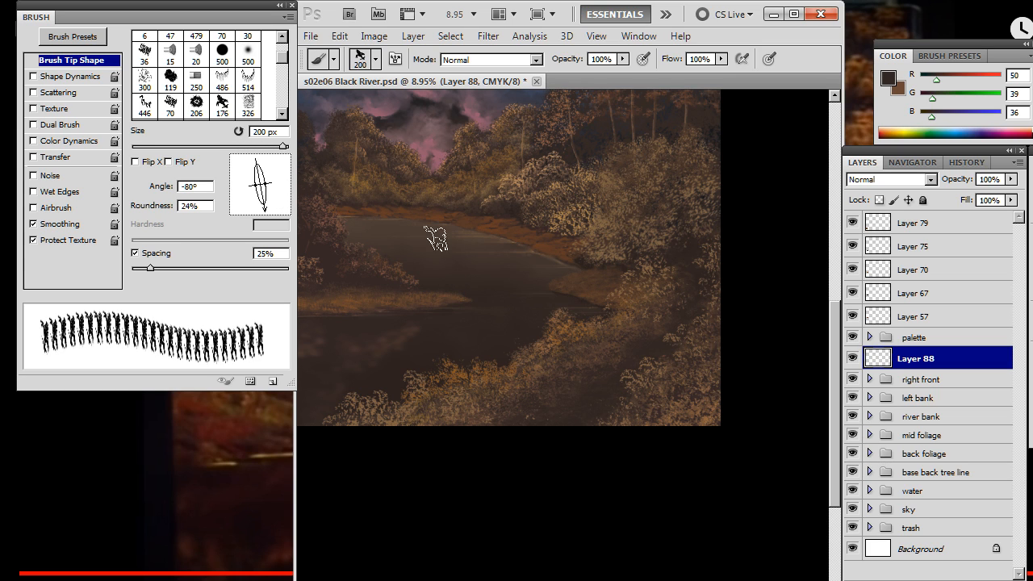
{"action": "left_click_drag", "start_coordinate": [255, 185], "coordinate": [257, 183]}
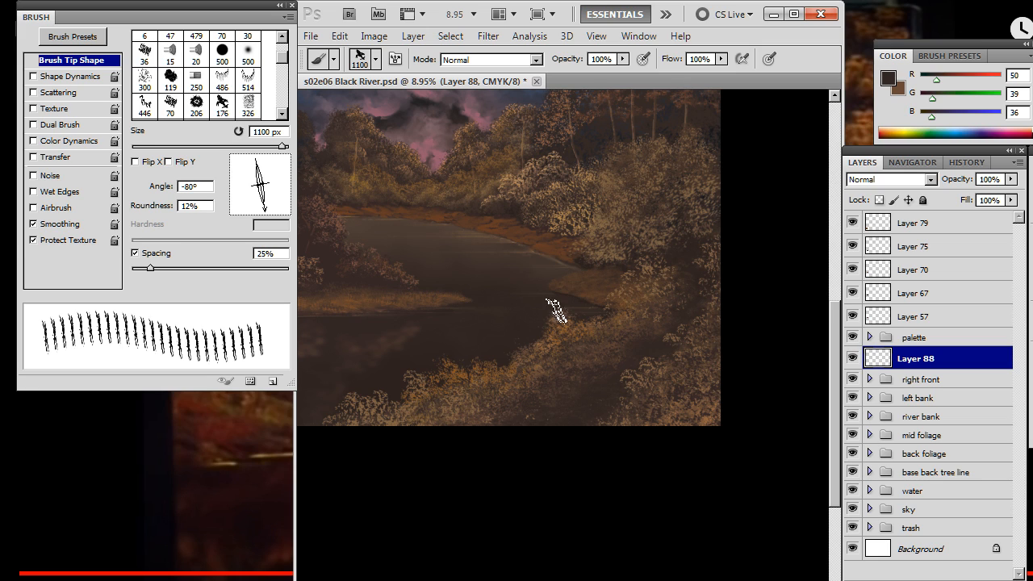
Reduce the flattened brush to 300 px and paint a thin dark trunk in the right bank's upper bushes
{"action": "key", "text": "["}
{"action": "key", "text": "["}
{"action": "key", "text": "["}
{"action": "key", "text": "["}
{"action": "key", "text": "["}
{"action": "key", "text": "["}
{"action": "key", "text": "["}
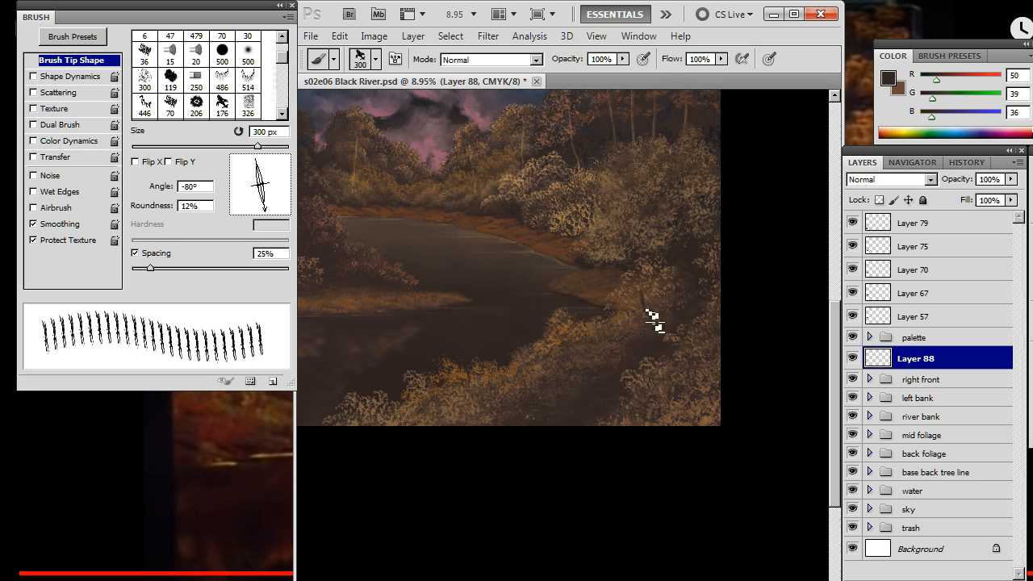
Switch to the eraser and choose the textured 326 px brush tip for it
{"action": "key", "text": "e"}
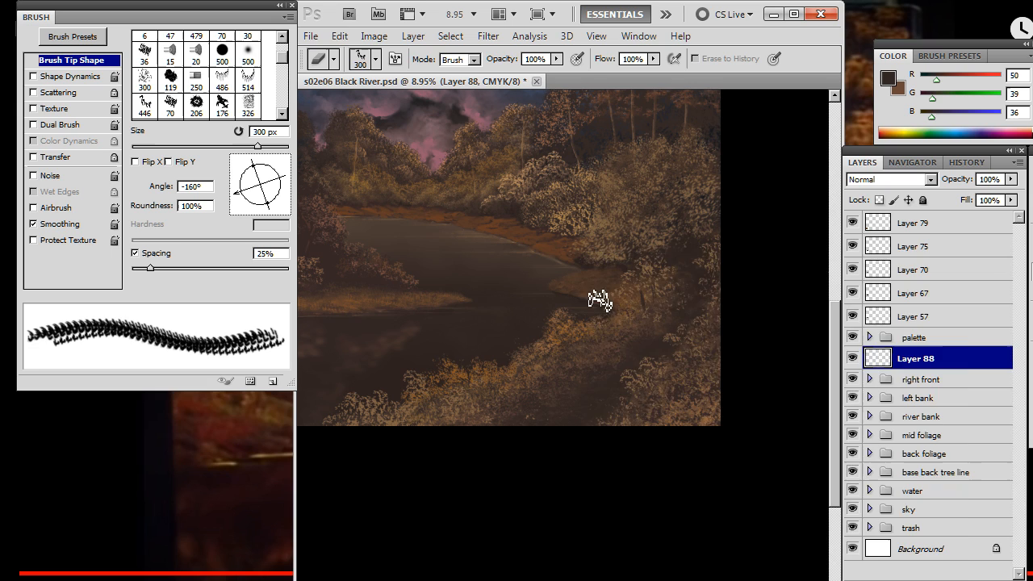
{"action": "right_click", "coordinate": [595, 299]}
{"action": "left_click", "coordinate": [873, 534]}
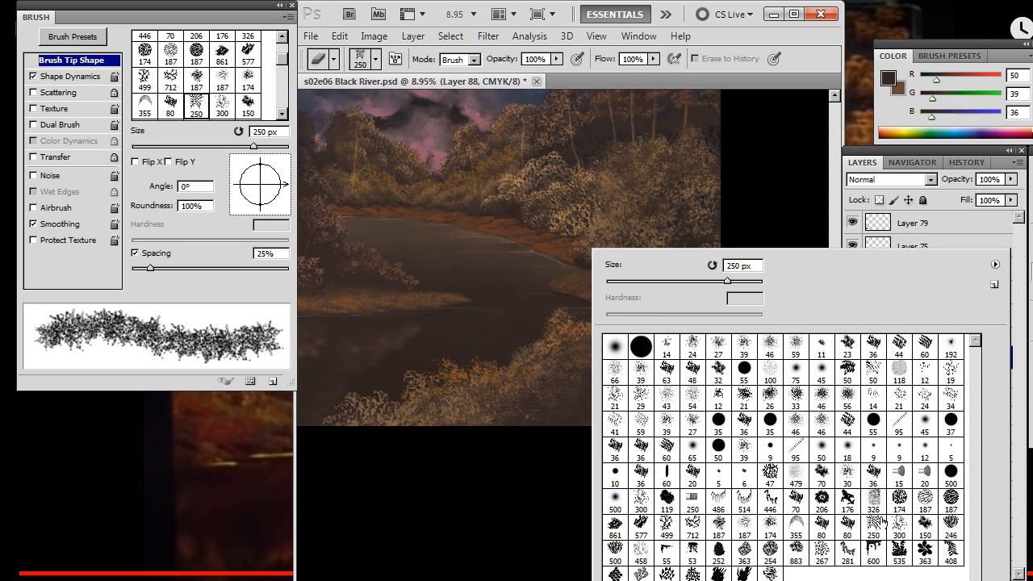
{"action": "left_click", "coordinate": [874, 497]}
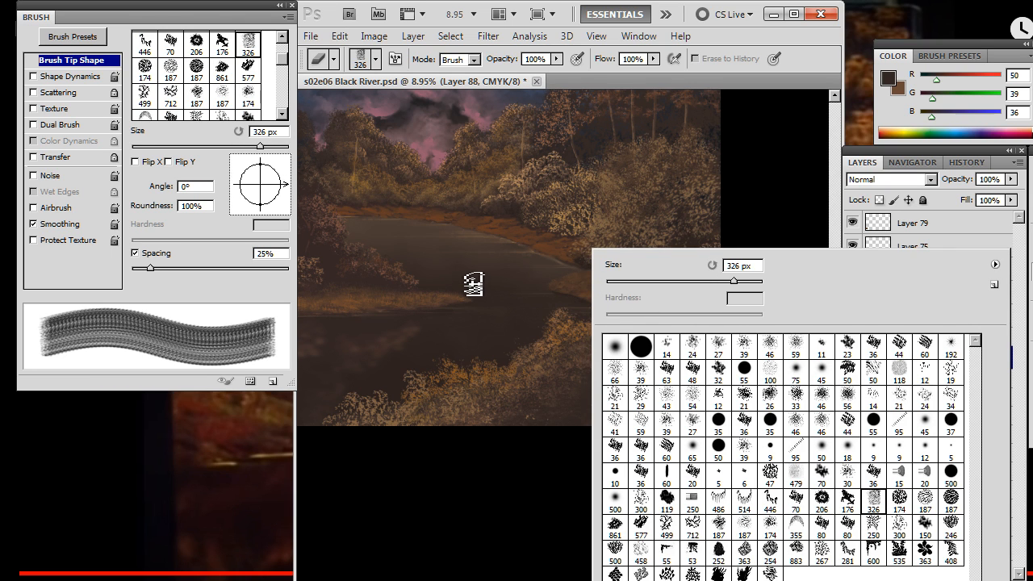
Enlarge the eraser tip to 500 px and set its angle to -83°
{"action": "left_click", "coordinate": [683, 281]}
{"action": "key", "text": "Return"}
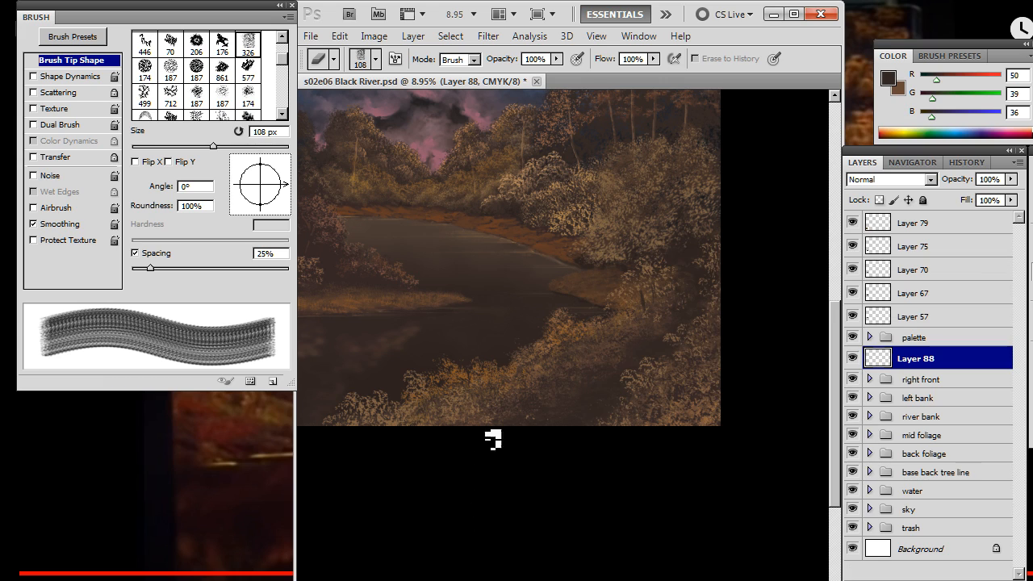
{"action": "key", "text": "bracketright"}
{"action": "key", "text": "bracketright"}
{"action": "key", "text": "bracketright"}
{"action": "key", "text": "bracketright"}
{"action": "key", "text": "bracketright"}
{"action": "key", "text": "bracketright"}
{"action": "key", "text": "bracketright"}
{"action": "key", "text": "bracketright"}
{"action": "key", "text": "bracketright"}
{"action": "key", "text": "bracketright"}
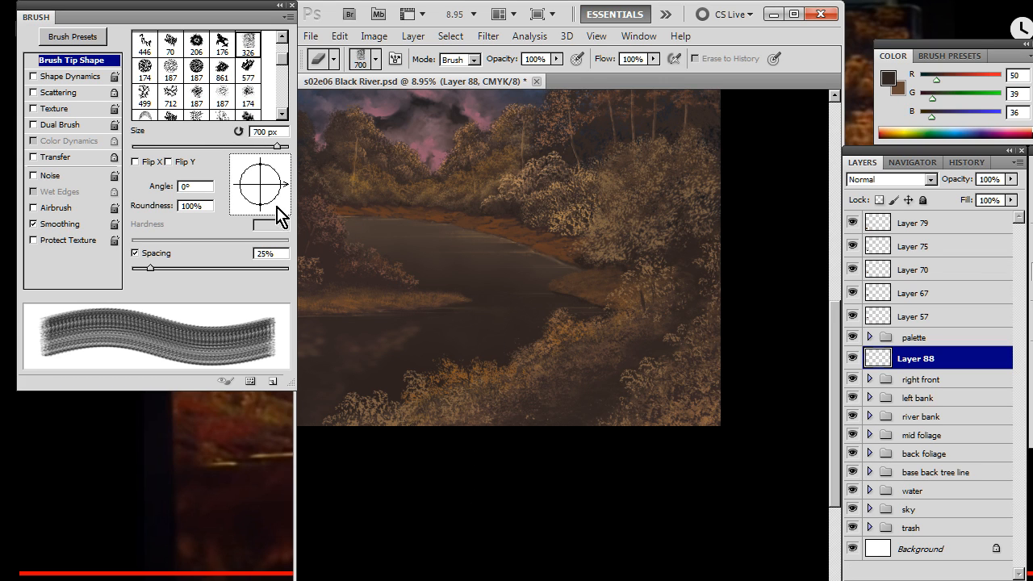
{"action": "key", "text": "bracketleft"}
{"action": "key", "text": "bracketleft"}
{"action": "left_click_drag", "start_coordinate": [278, 217], "coordinate": [260, 211]}
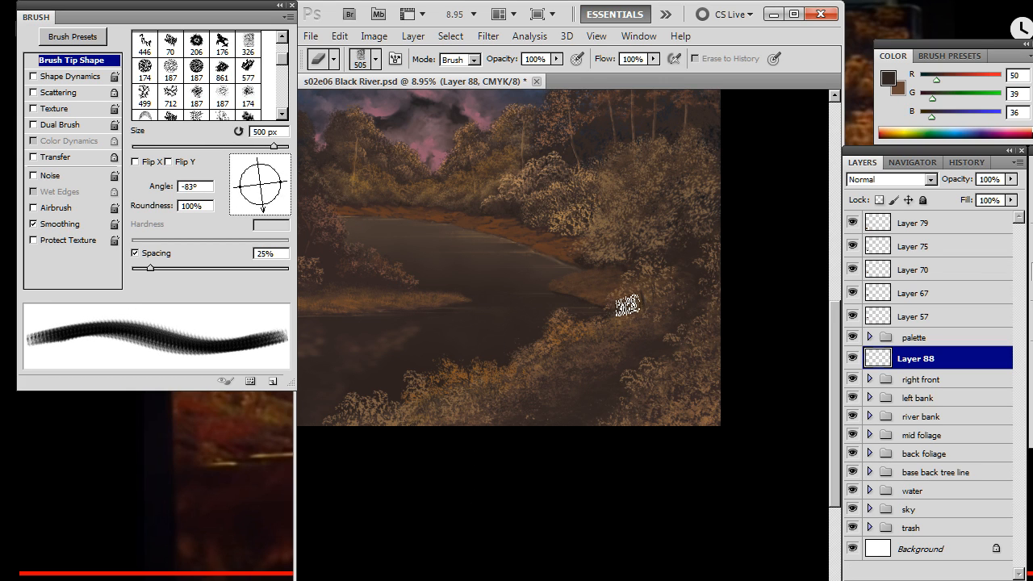
Paint dark trunks in the right bank's bushes with the flattened brush at 400 px, turned to -72°, and soften them with the eraser
{"action": "key", "text": "b"}
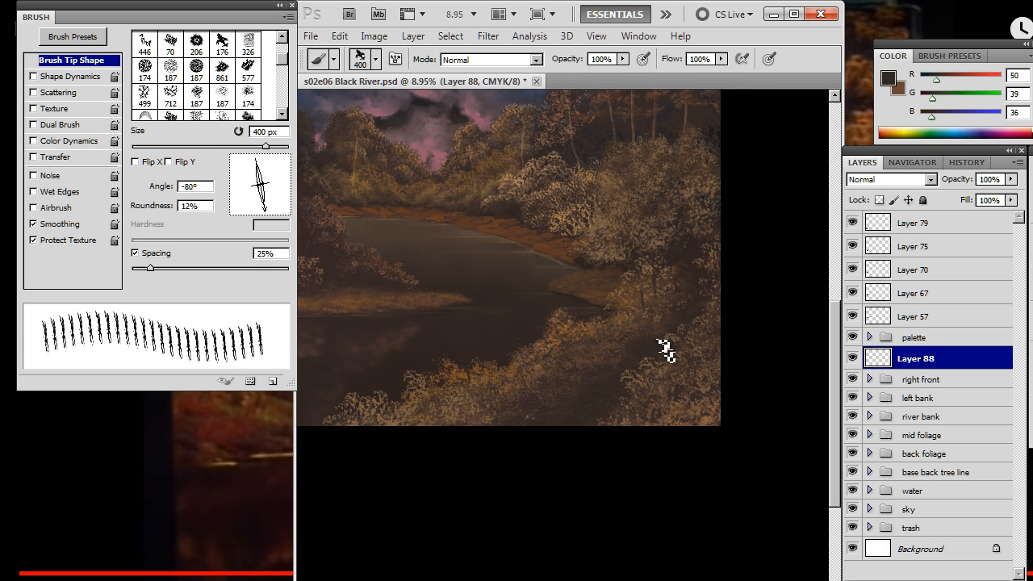
{"action": "key", "text": "e"}
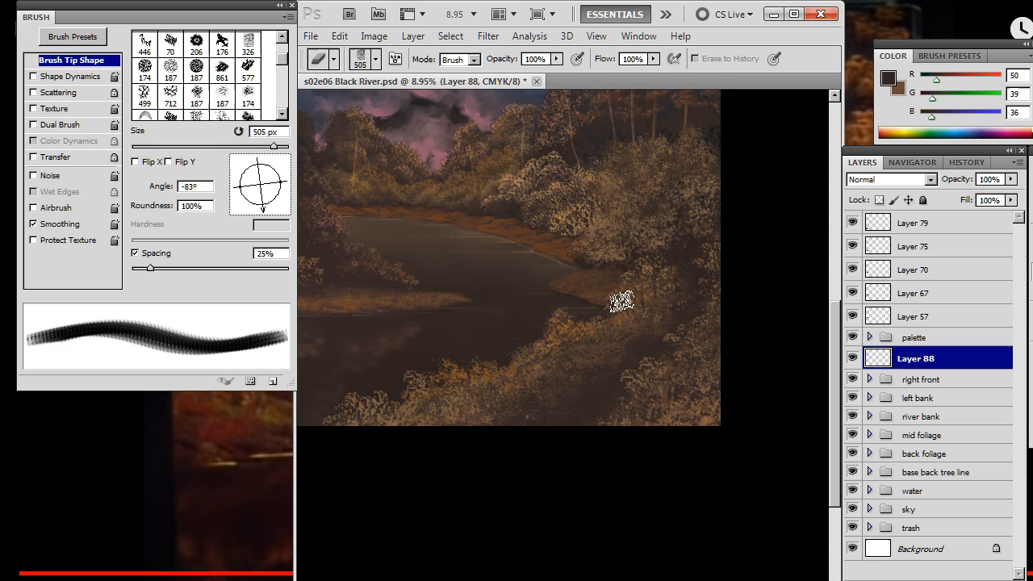
{"action": "key", "text": "b"}
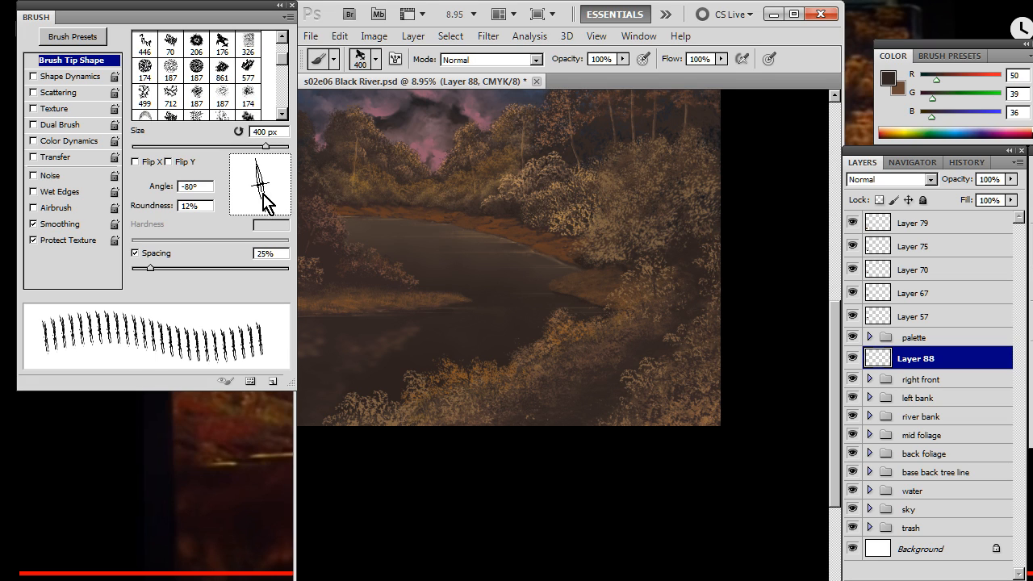
{"action": "left_click_drag", "start_coordinate": [264, 202], "coordinate": [269, 216]}
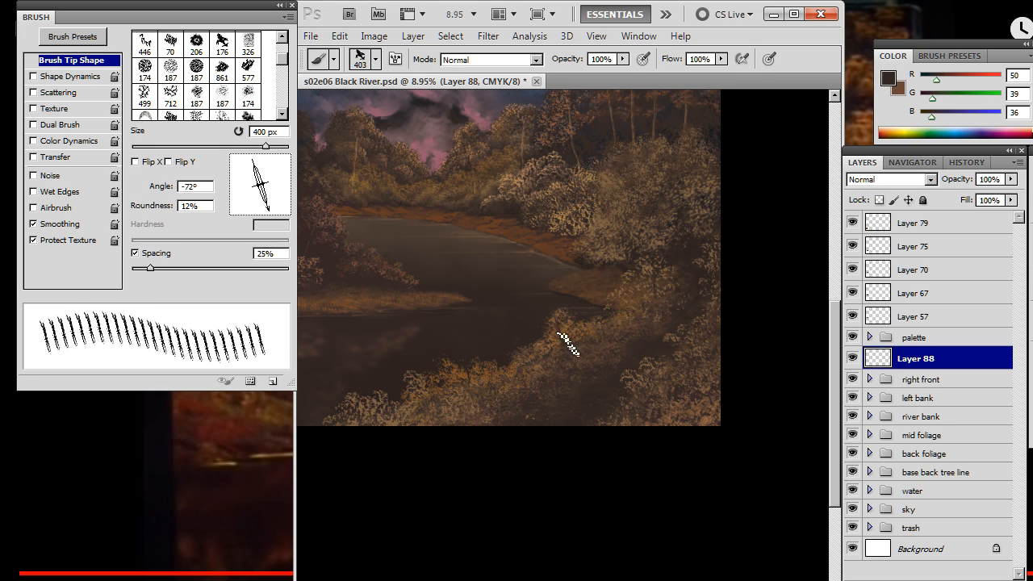
{"action": "key", "text": "e"}
{"action": "left_click_drag", "start_coordinate": [550, 336], "coordinate": [555, 375]}
{"action": "key", "text": "b"}
{"action": "key", "text": "e"}
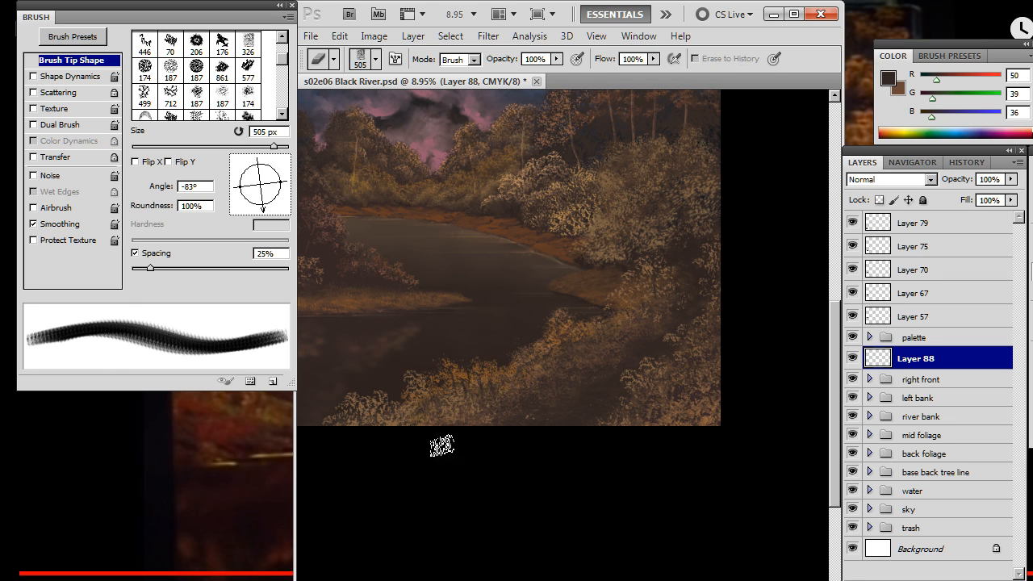
Paint slanted dark stems in the bank's lower bushes with the brush at 300 px and -50°, and fade them with the eraser
{"action": "left_click_drag", "start_coordinate": [439, 444], "coordinate": [482, 404]}
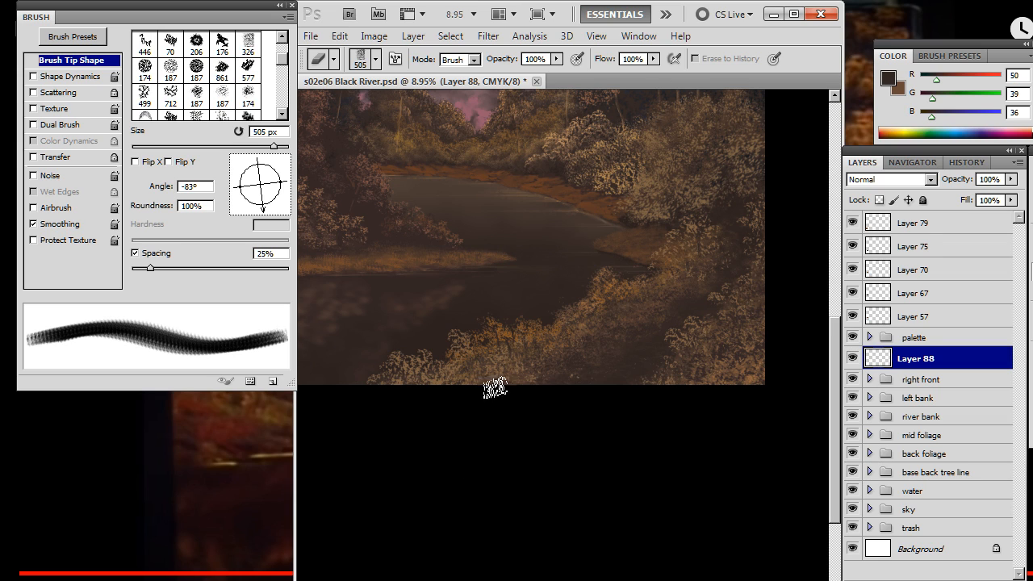
{"action": "key", "text": "b"}
{"action": "left_click_drag", "start_coordinate": [284, 218], "coordinate": [279, 206]}
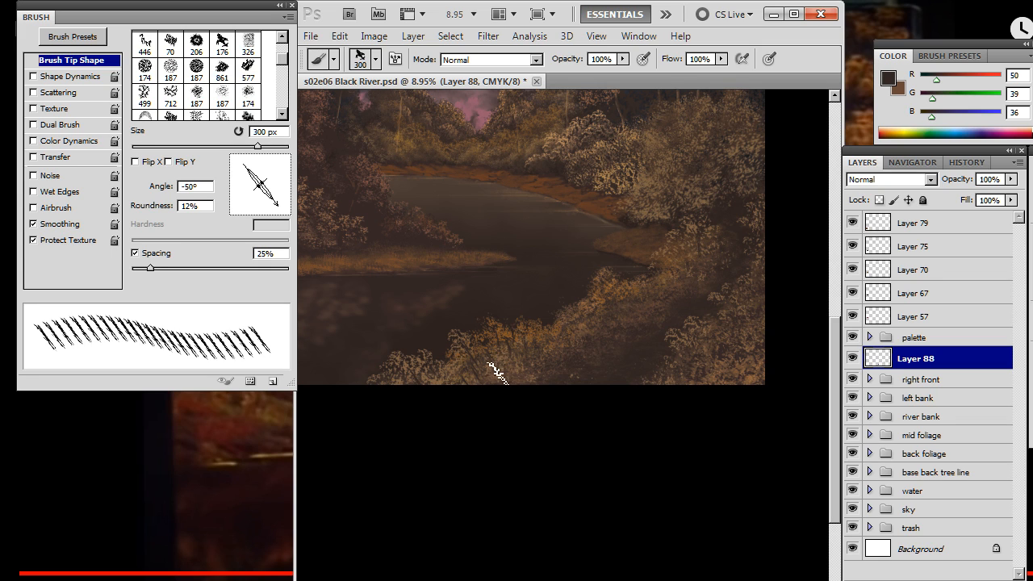
{"action": "key", "text": "e"}
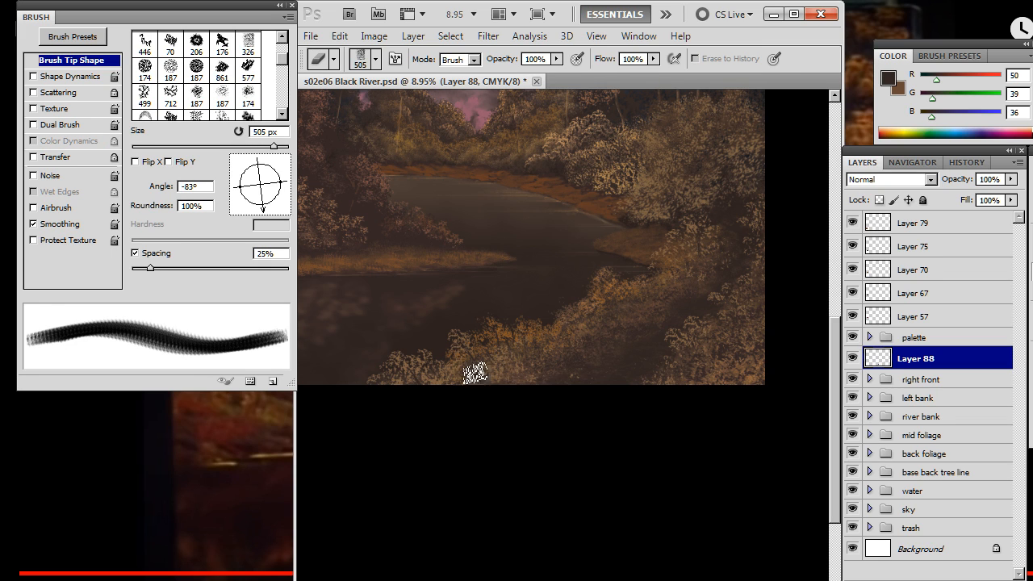
Turn the brush to -88° and paint near-vertical trunks in the orange waterside bushes and the upper right bushes, softening them with the eraser
{"action": "key", "text": "b"}
{"action": "left_click_drag", "start_coordinate": [283, 213], "coordinate": [260, 219]}
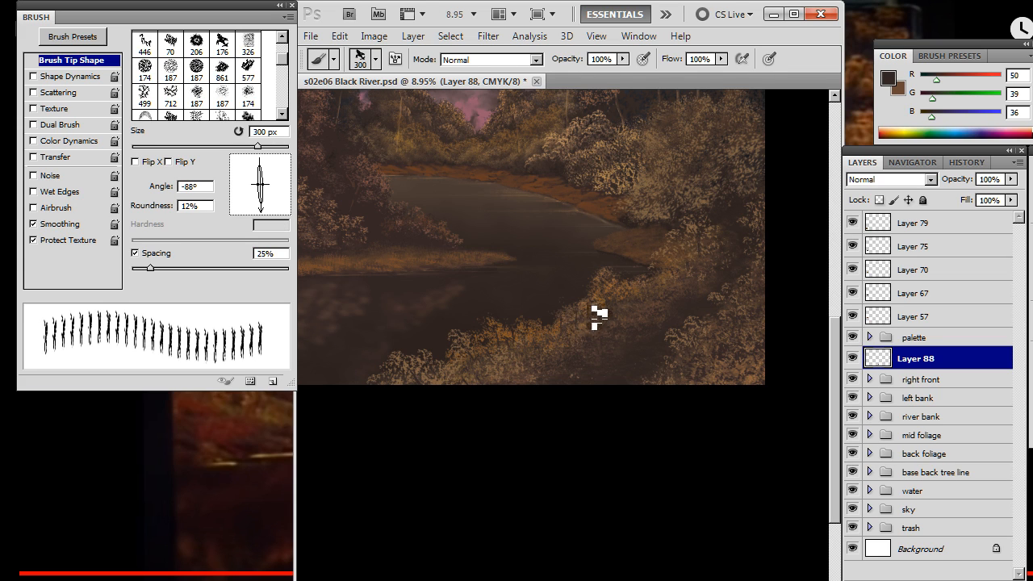
{"action": "key", "text": "e"}
{"action": "key", "text": "b"}
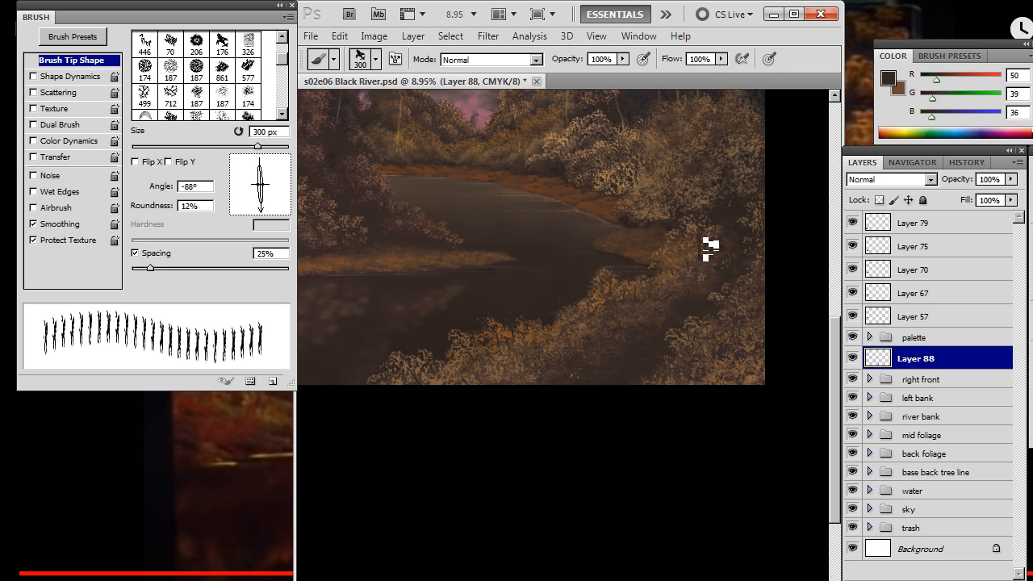
{"action": "key", "text": "e"}
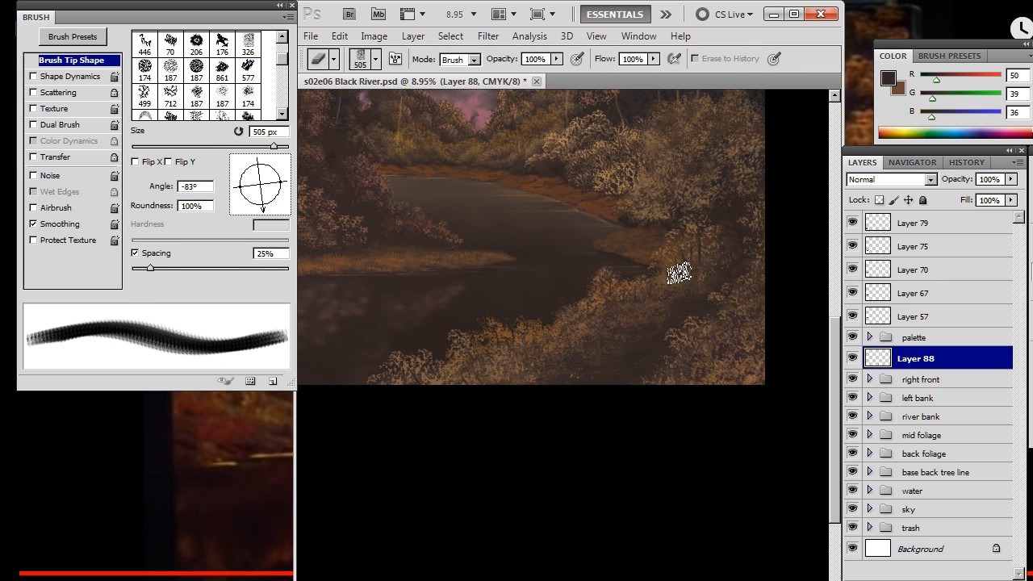
Turn the brush to -45° and add diagonal dark branches in the bushes along the painting's right edge, blending with the eraser
{"action": "key", "text": "b"}
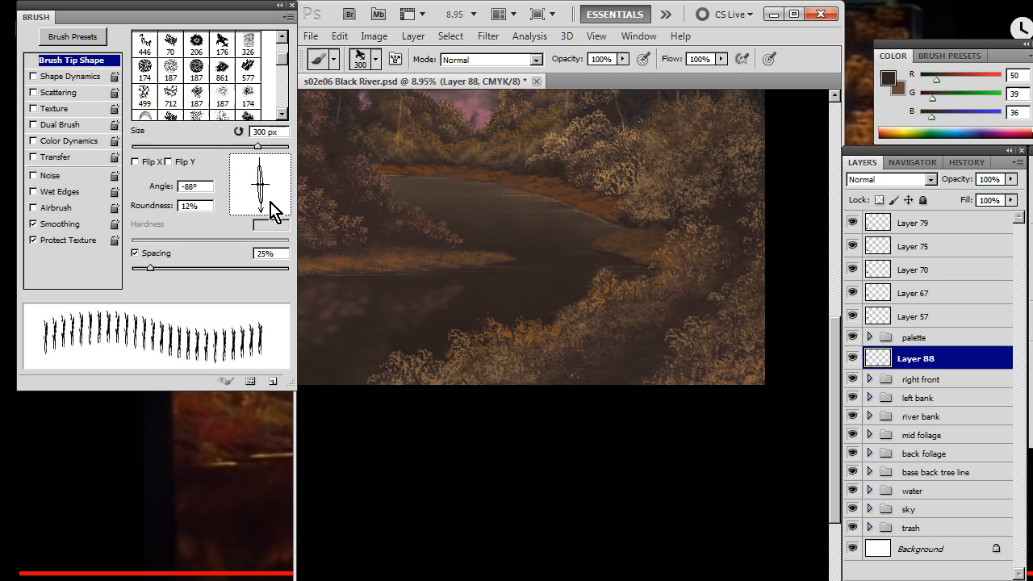
{"action": "left_click_drag", "start_coordinate": [271, 208], "coordinate": [279, 215]}
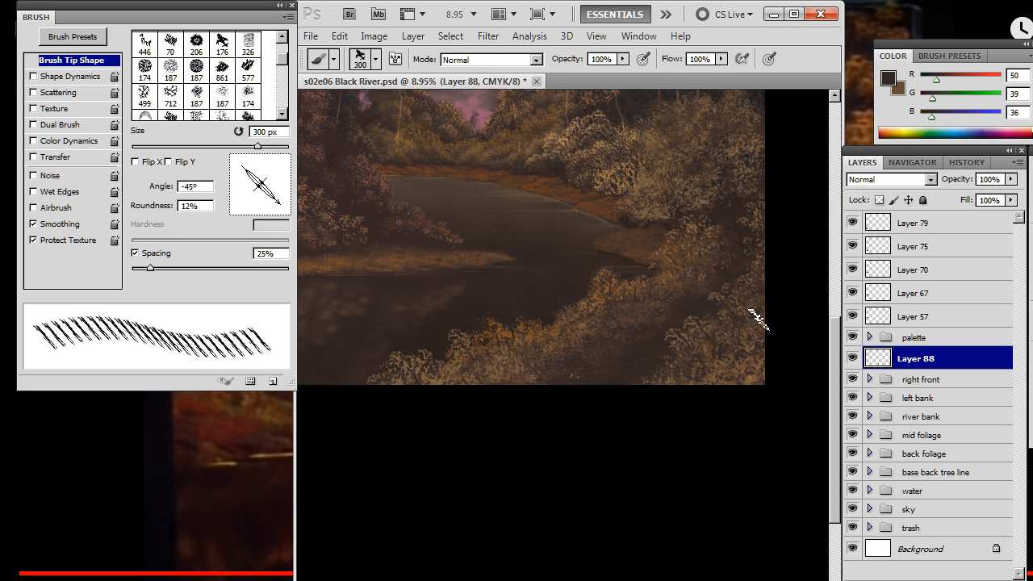
{"action": "key", "text": "e"}
Turn the brush to -20° and paint leaning stems in the lower right corner bushes, alternating with the 505 px eraser
{"action": "key", "text": "b"}
{"action": "left_click_drag", "start_coordinate": [282, 207], "coordinate": [288, 194]}
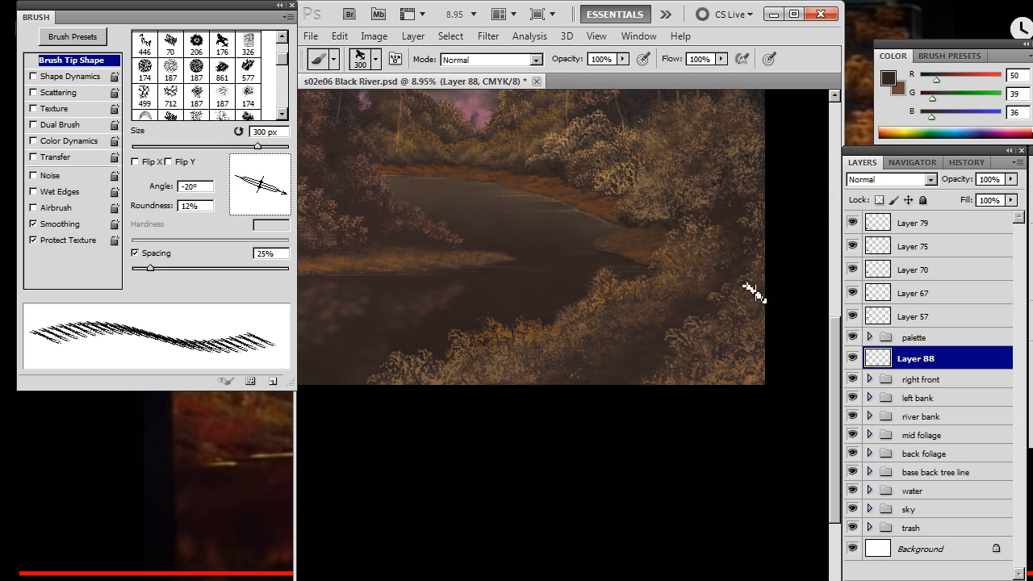
{"action": "key", "text": "e"}
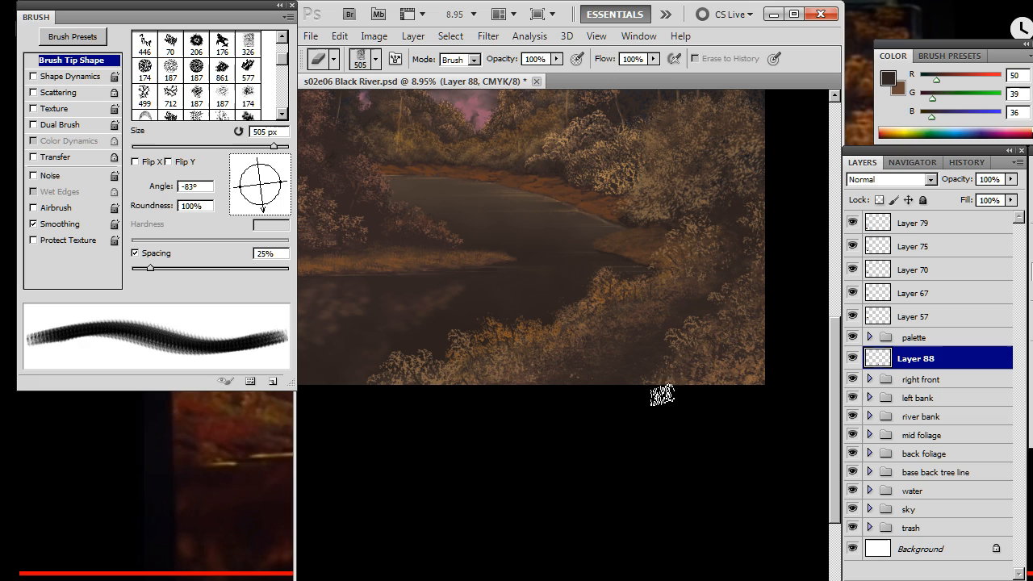
{"action": "key", "text": "b"}
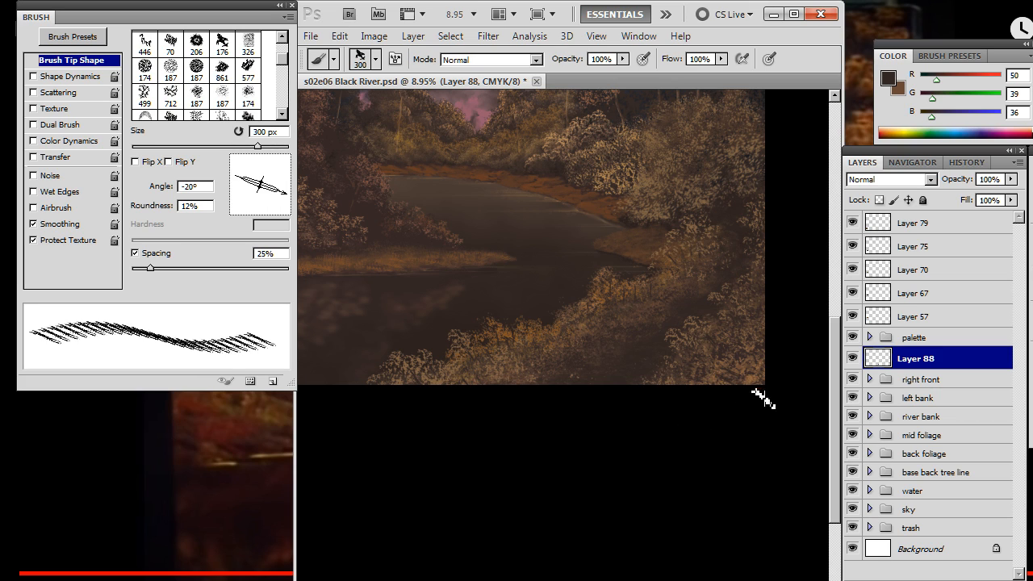
{"action": "key", "text": "e"}
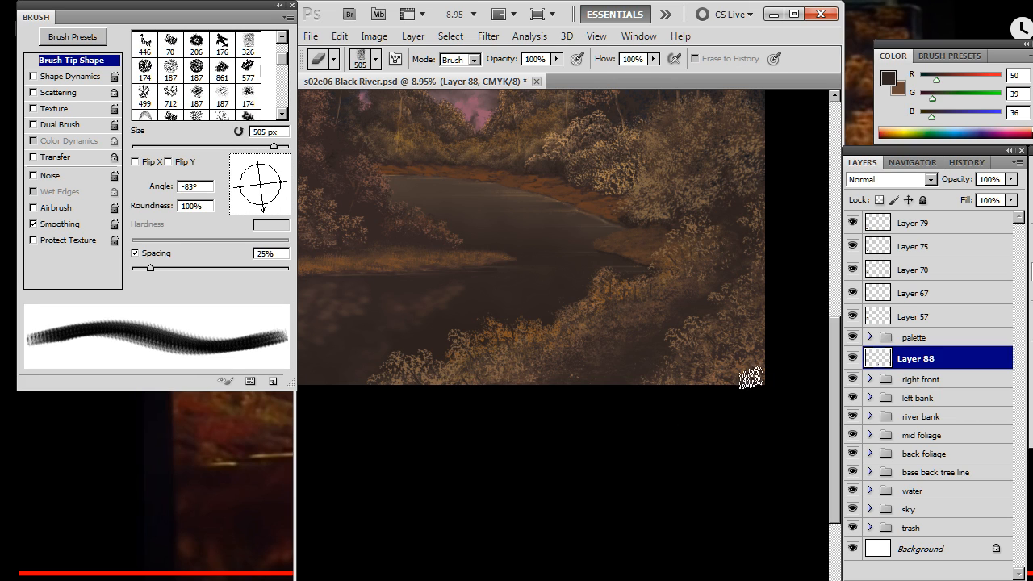
{"action": "key", "text": "b"}
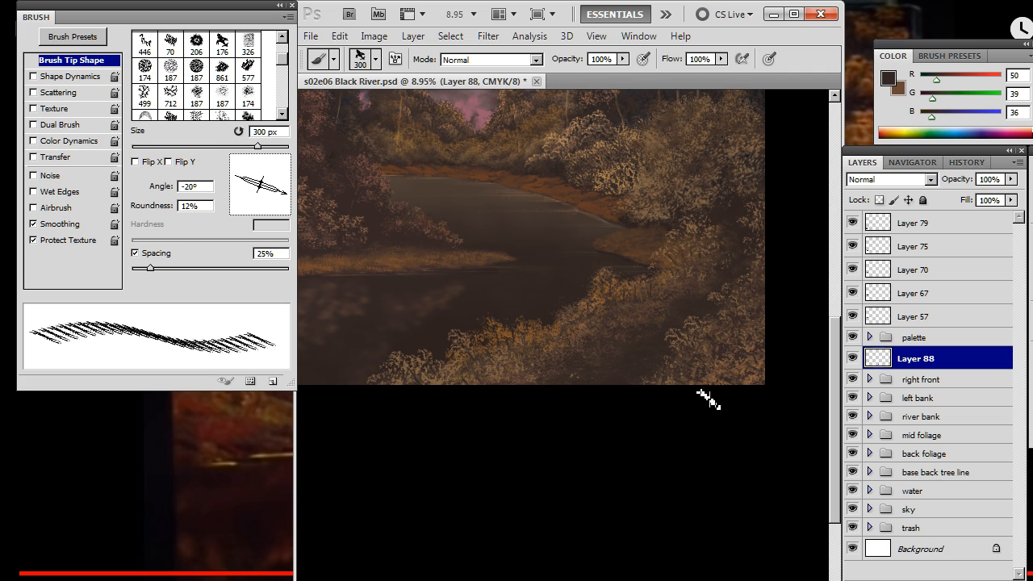
Set the eraser's angle to -25° and refine the stems near the right edge, alternating between the brush and the eraser
{"action": "key", "text": "e"}
{"action": "left_click_drag", "start_coordinate": [266, 216], "coordinate": [295, 203]}
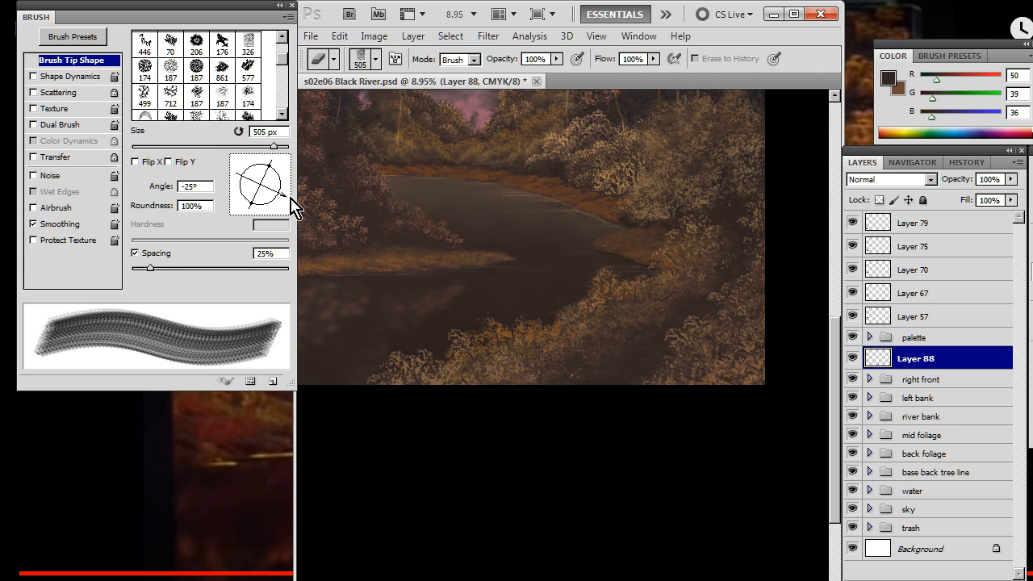
{"action": "key", "text": "b"}
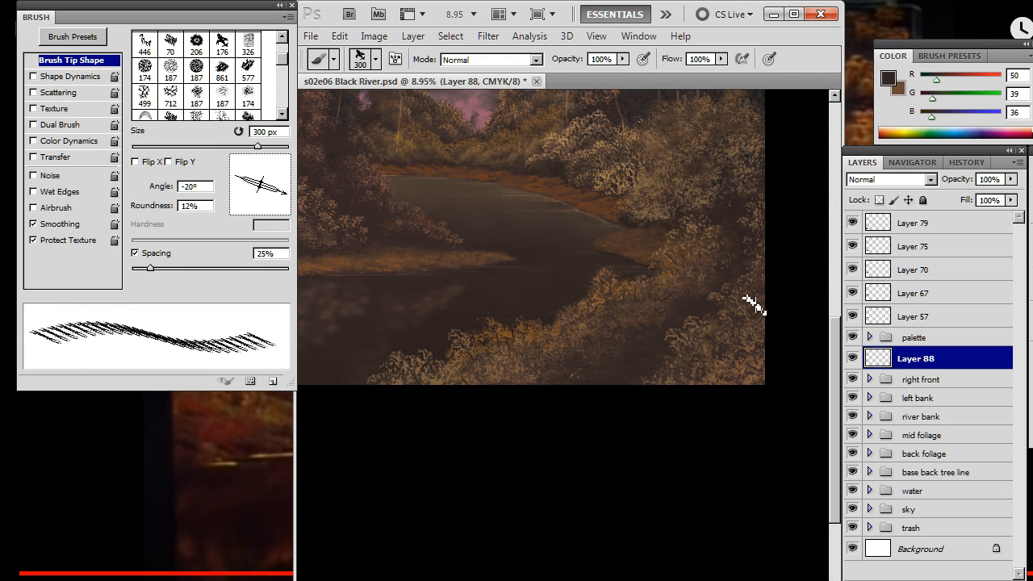
{"action": "key", "text": "e"}
{"action": "key", "text": "b"}
{"action": "key", "text": "e"}
Set the brush to 250 px at -67° and paint a thin dark trunk in the foliage above the small orange bank
{"action": "key", "text": "b"}
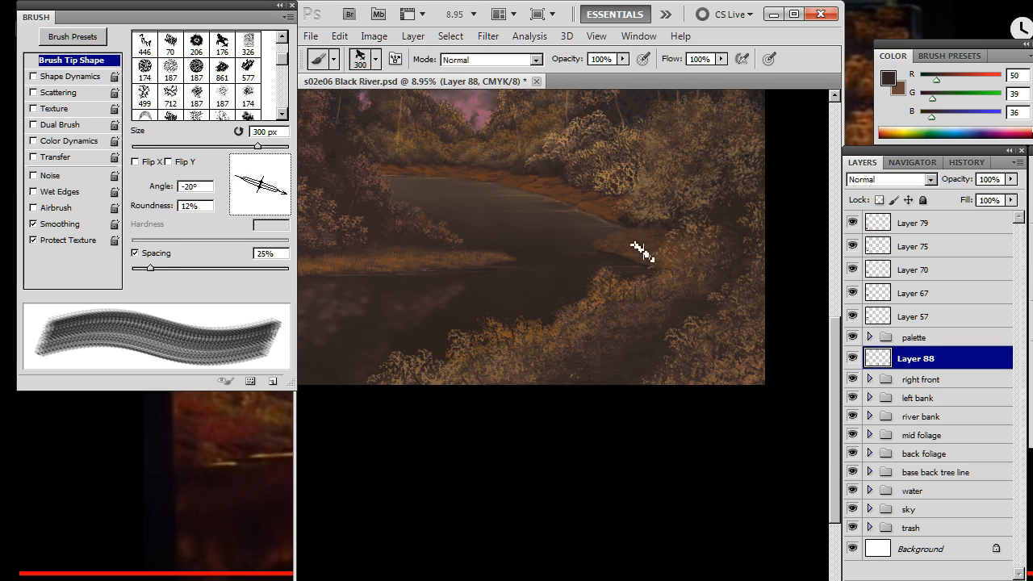
{"action": "left_click_drag", "start_coordinate": [278, 202], "coordinate": [271, 214]}
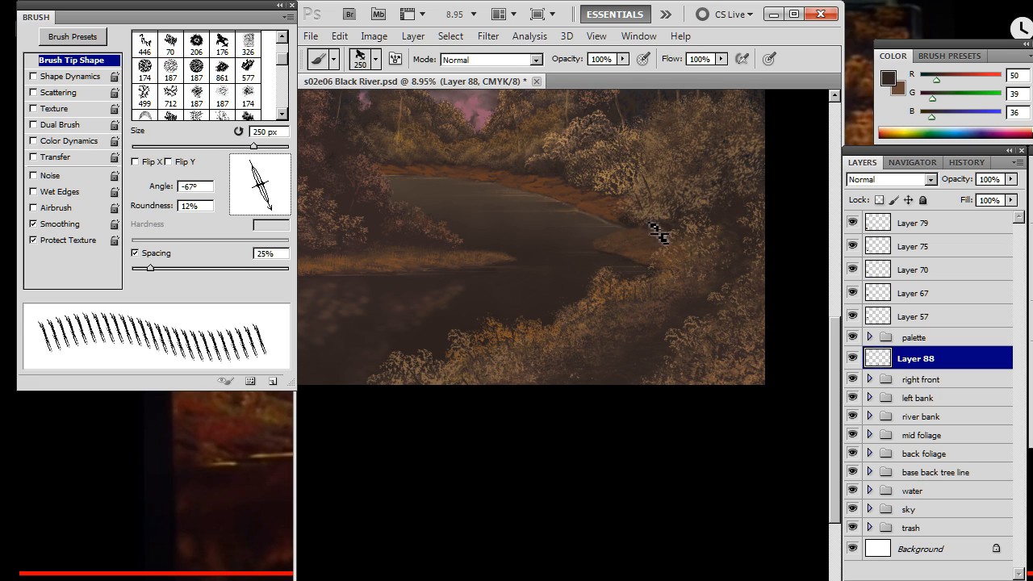
Paint dark brown twigs through the right-bank bushes on Layer 88 with the 250 px brush, trimming them with the eraser
{"action": "key", "text": "e"}
{"action": "key", "text": "b"}
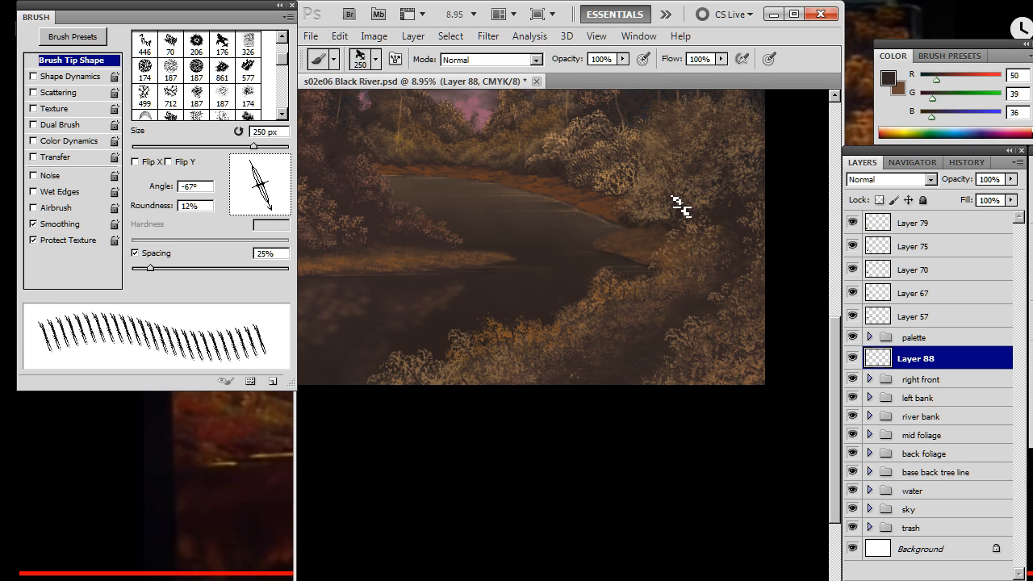
{"action": "key", "text": "e"}
{"action": "key", "text": "b"}
{"action": "key", "text": "e"}
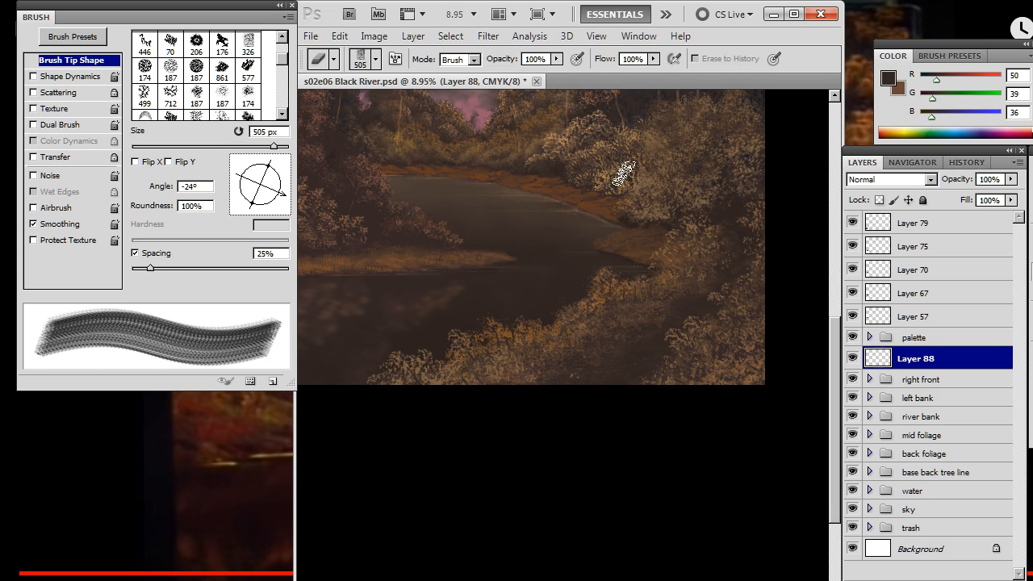
{"action": "key", "text": "b"}
{"action": "key", "text": "e"}
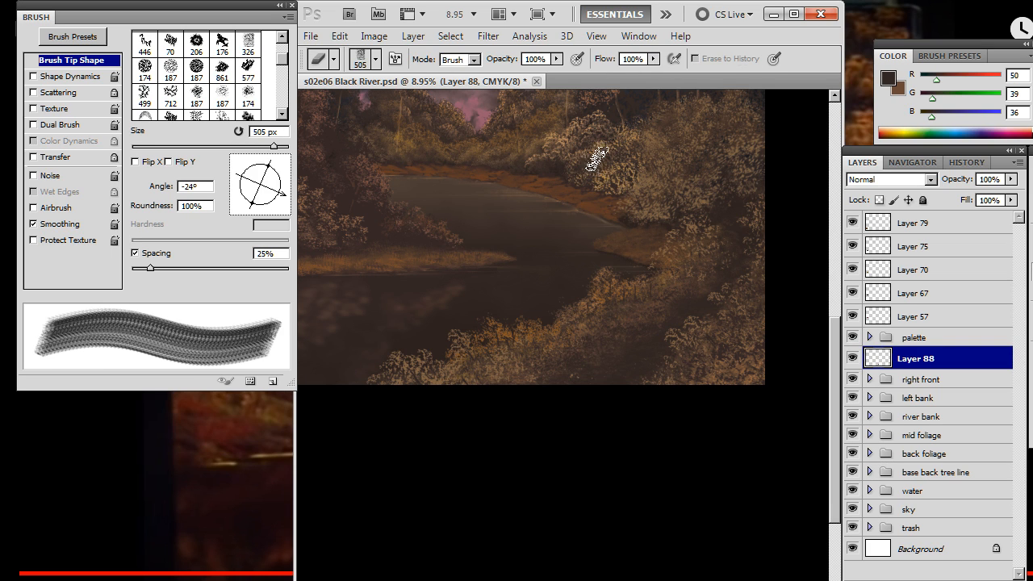
{"action": "key", "text": "b"}
{"action": "key", "text": "e"}
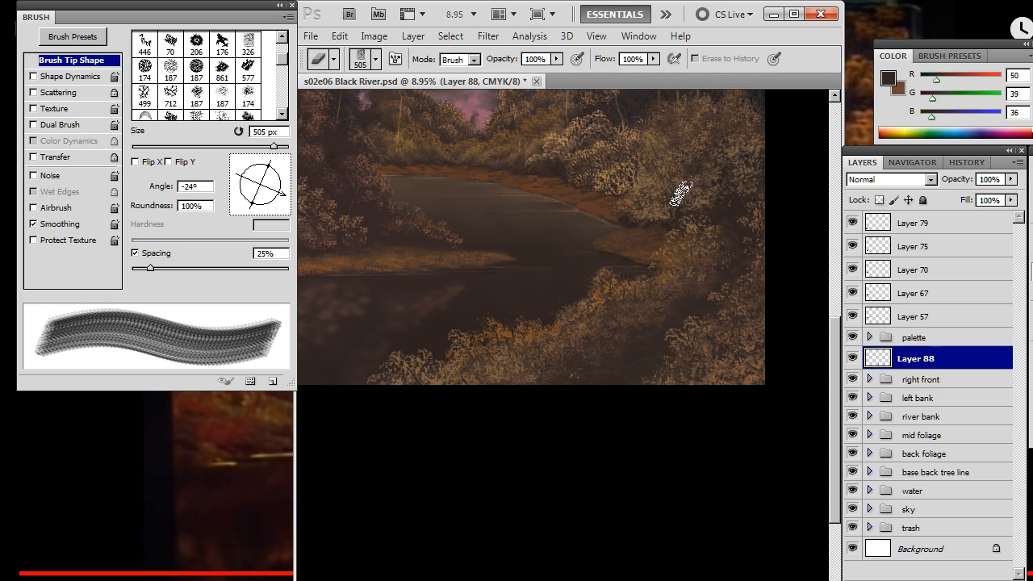
{"action": "key", "text": "b"}
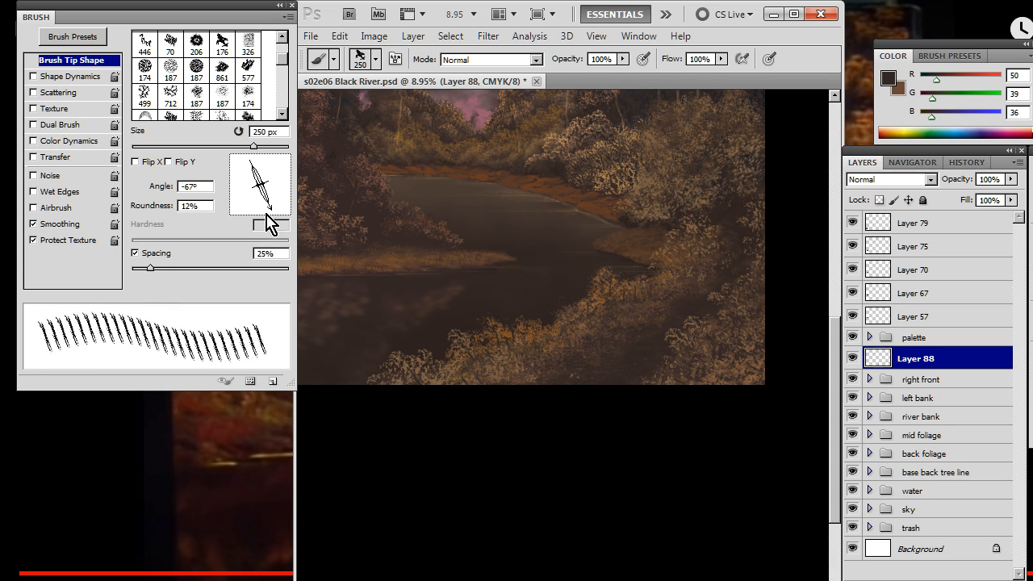
Rotate the brush tip to -97°, enlarge it to 300 px and add dark twigs in the far right foliage, trimming with the eraser
{"action": "left_click_drag", "start_coordinate": [266, 213], "coordinate": [257, 213]}
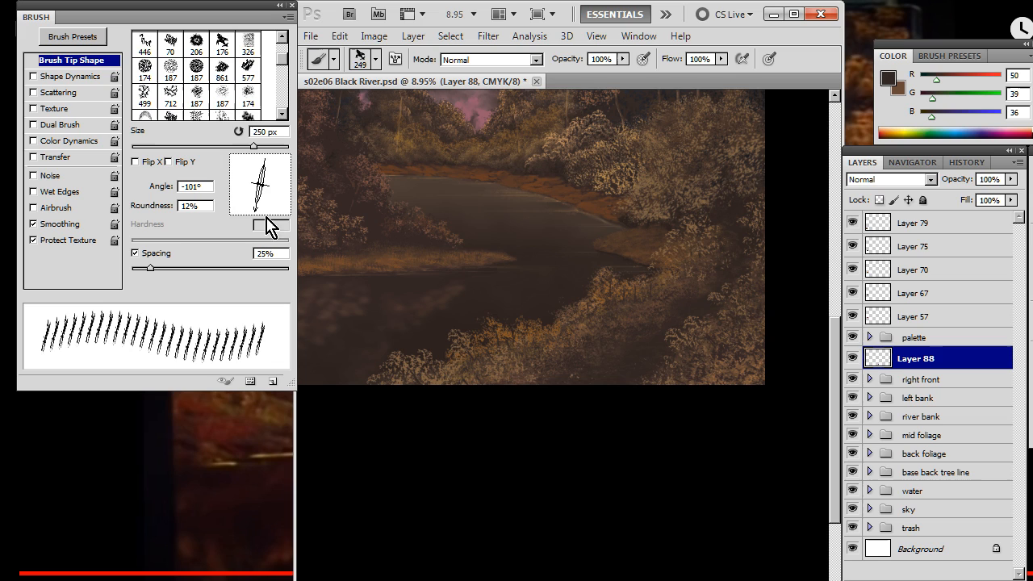
{"action": "left_click_drag", "start_coordinate": [255, 219], "coordinate": [258, 222]}
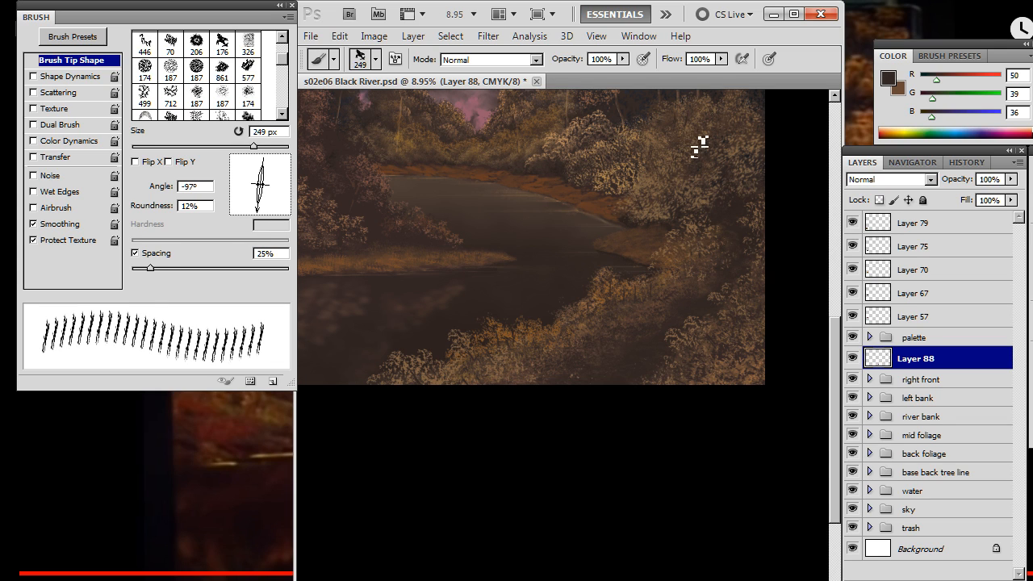
{"action": "key", "text": "bracketright"}
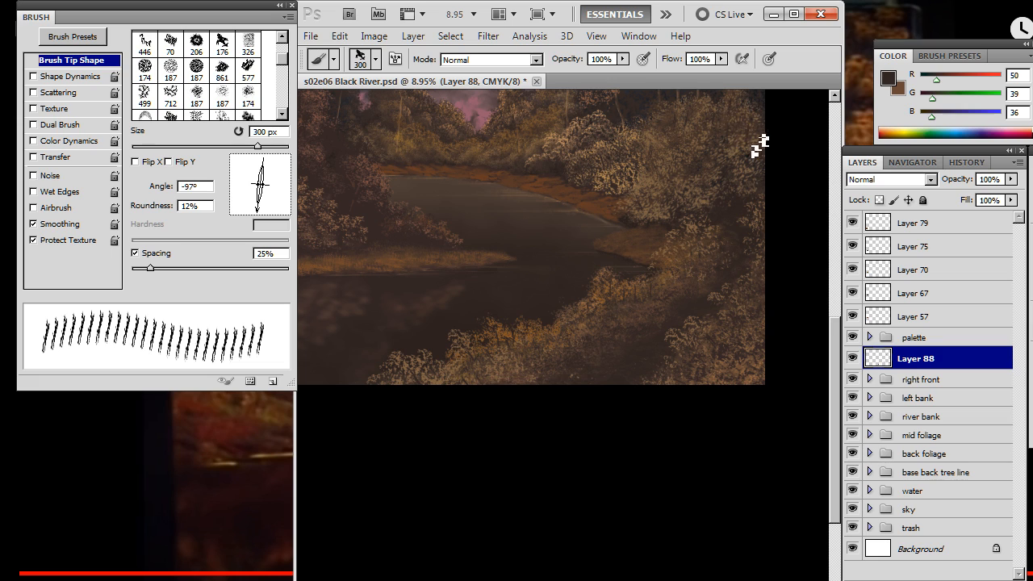
{"action": "left_click_drag", "start_coordinate": [704, 205], "coordinate": [694, 260]}
{"action": "key", "text": "e"}
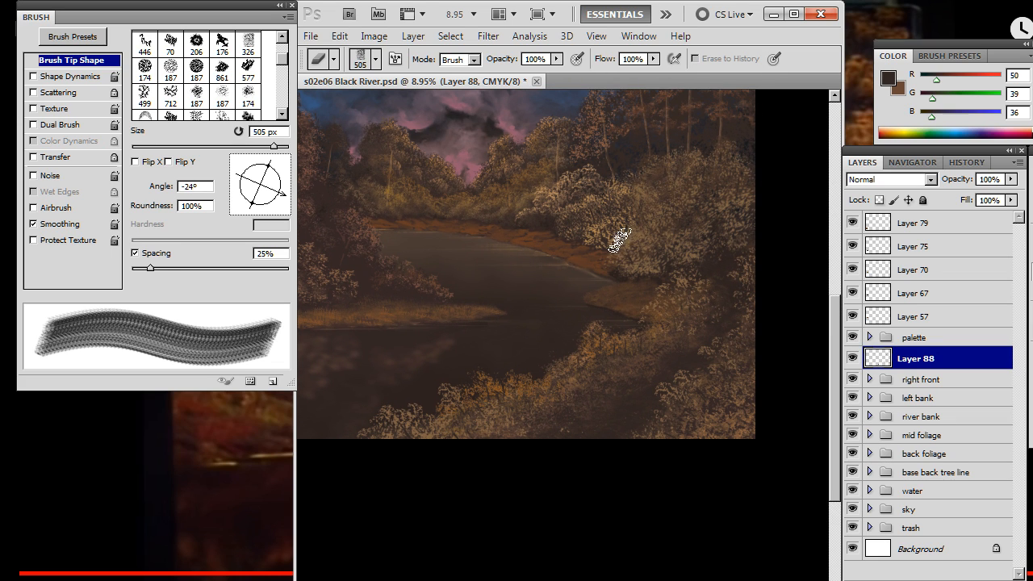
{"action": "key", "text": "b"}
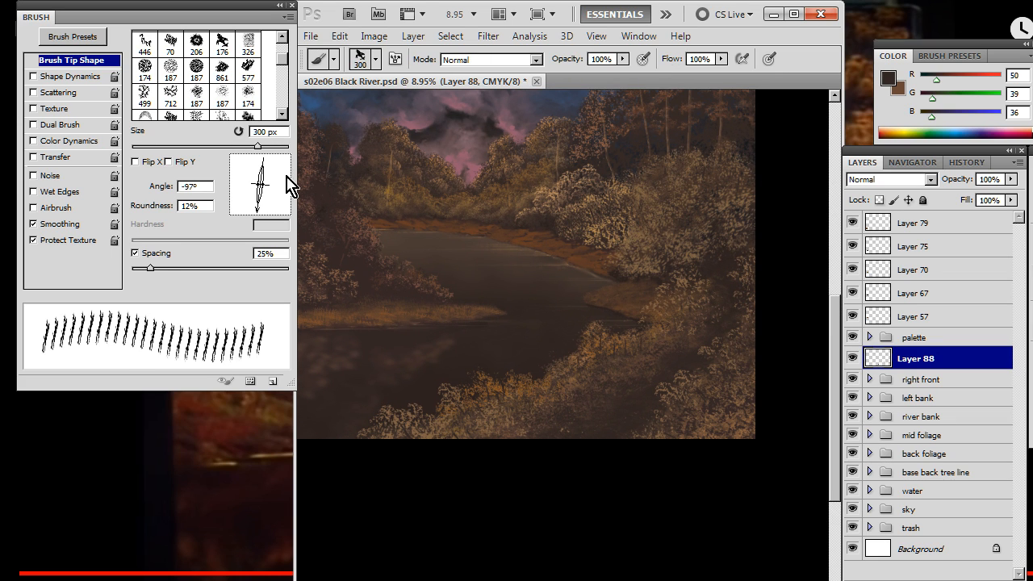
Set the brush tip to -83° and 100 px and paint small dark twigs in the distant foliage, softening them with the eraser
{"action": "left_click_drag", "start_coordinate": [260, 217], "coordinate": [265, 219]}
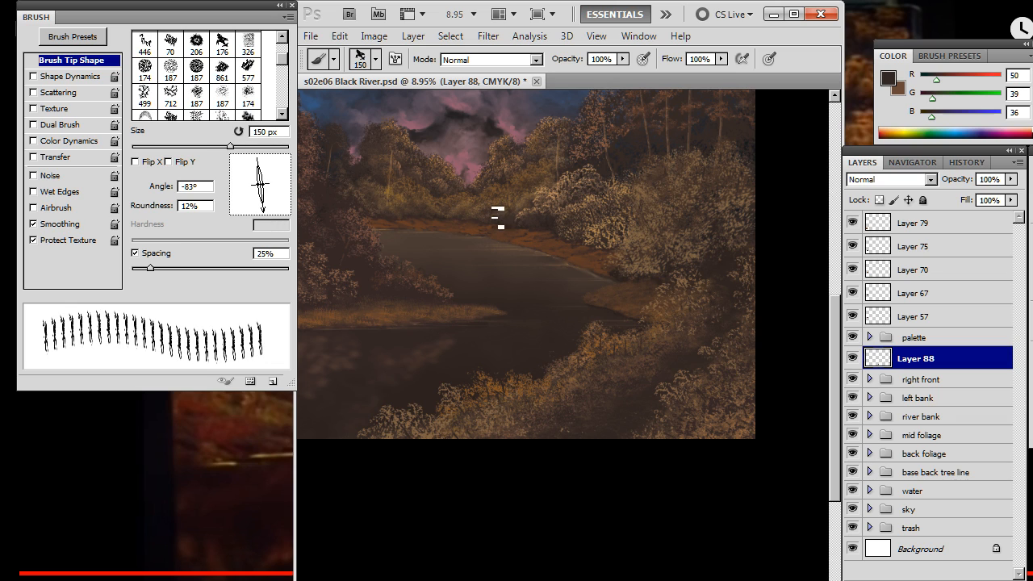
{"action": "key", "text": "bracketleft"}
{"action": "key", "text": "bracketleft"}
{"action": "key", "text": "bracketleft"}
{"action": "key", "text": "bracketleft"}
{"action": "key", "text": "e"}
{"action": "key", "text": "b"}
{"action": "key", "text": "e"}
{"action": "key", "text": "b"}
{"action": "key", "text": "e"}
{"action": "key", "text": "b"}
{"action": "key", "text": "e"}
{"action": "key", "text": "b"}
Rotate the brush tip to -52° and paint slanted dark twigs in the mid foliage, trimming them with the eraser
{"action": "left_click_drag", "start_coordinate": [269, 212], "coordinate": [276, 207]}
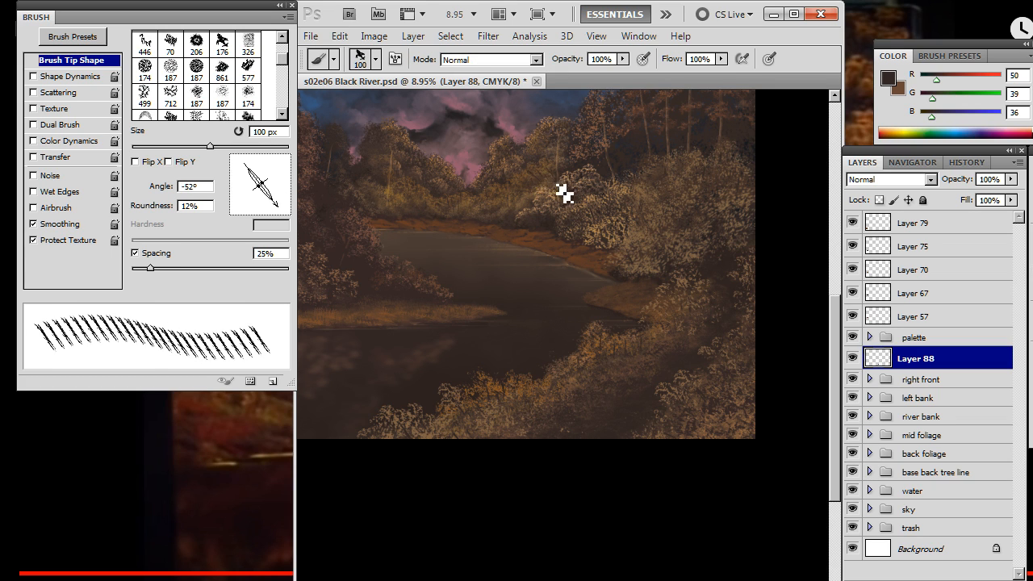
{"action": "key", "text": "e"}
{"action": "key", "text": "b"}
{"action": "key", "text": "e"}
{"action": "key", "text": "b"}
Sample a lighter brown (RGB 131, 104, 76) from the mid trees and touch in light twigs there, softening with the eraser
{"action": "left_click", "coordinate": [563, 157], "text": "alt"}
{"action": "left_click", "coordinate": [562, 153], "text": "alt"}
{"action": "left_click", "coordinate": [563, 151], "text": "alt"}
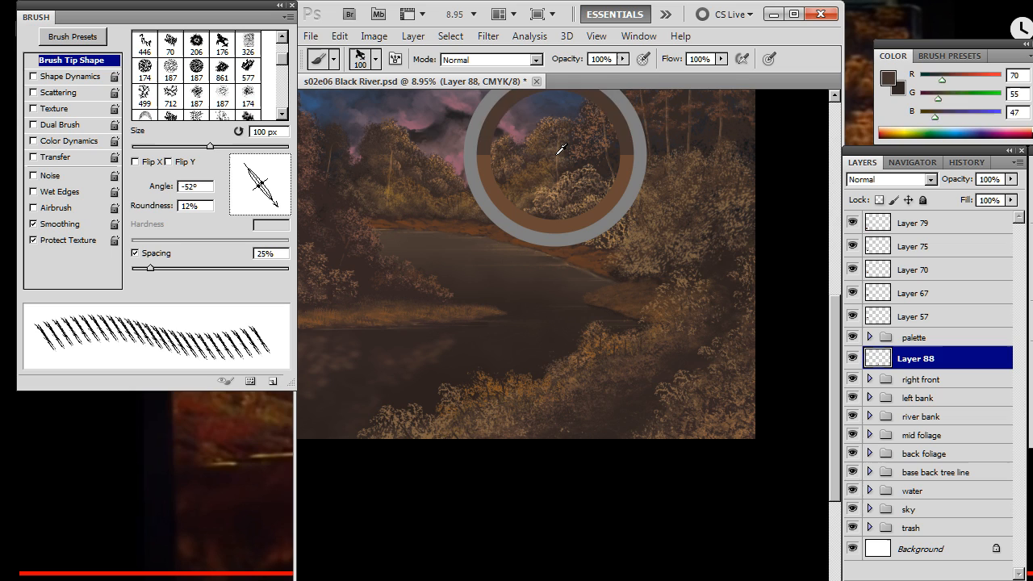
{"action": "left_click", "coordinate": [561, 147], "text": "alt"}
{"action": "key", "text": "e"}
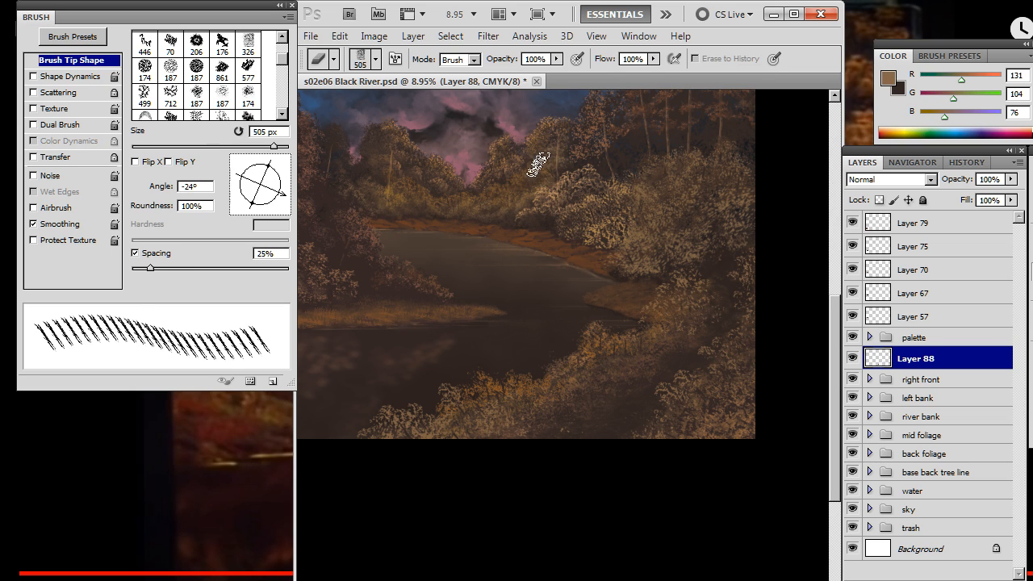
{"action": "key", "text": "b"}
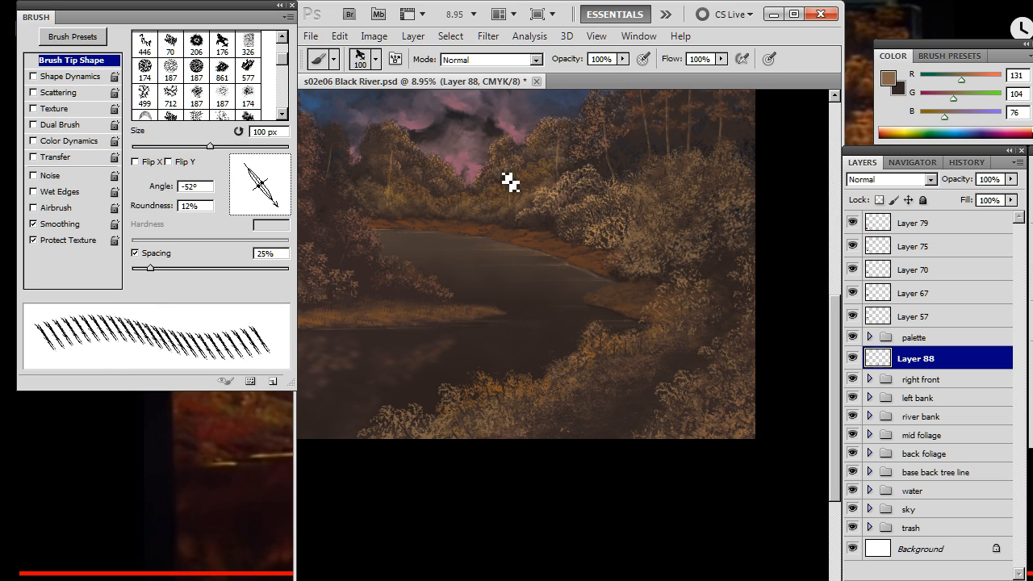
Add light brown twigs beside the mid trees with the brush tip at -60°, blending them with the eraser reduced to 400 px
{"action": "key", "text": "e"}
{"action": "key", "text": "b"}
{"action": "key", "text": "e"}
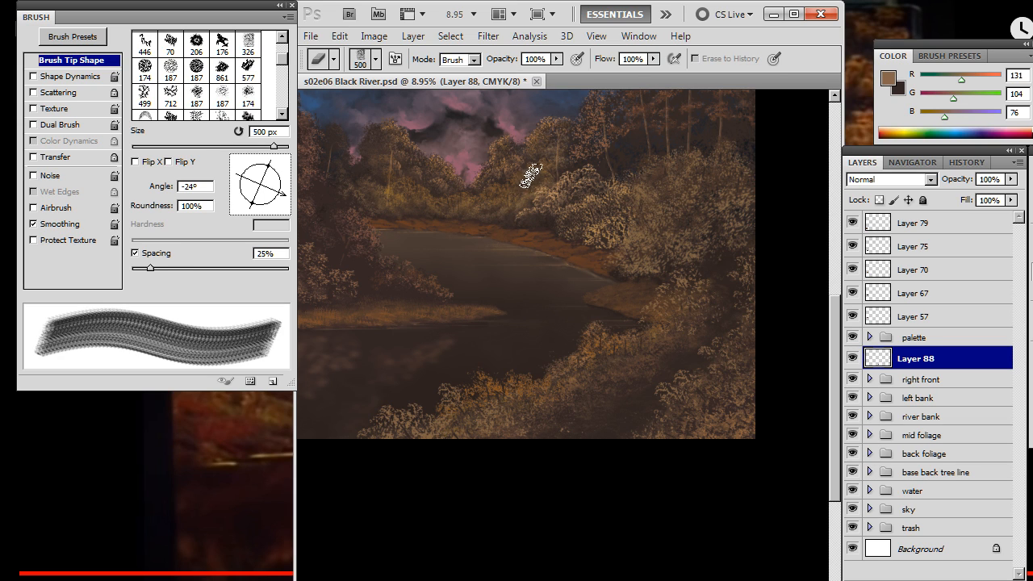
{"action": "key", "text": "b"}
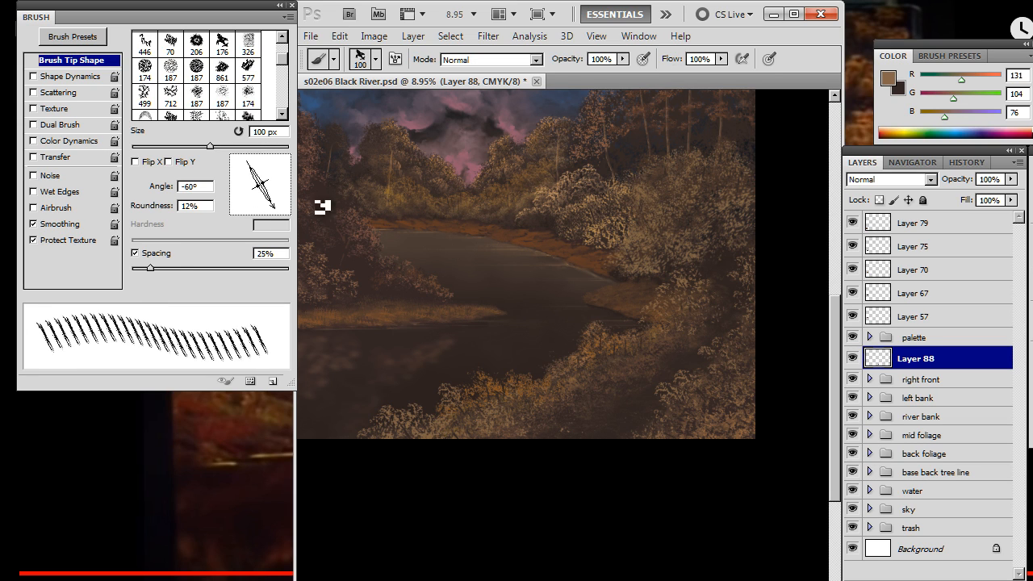
{"action": "key", "text": "x"}
{"action": "key", "text": "e"}
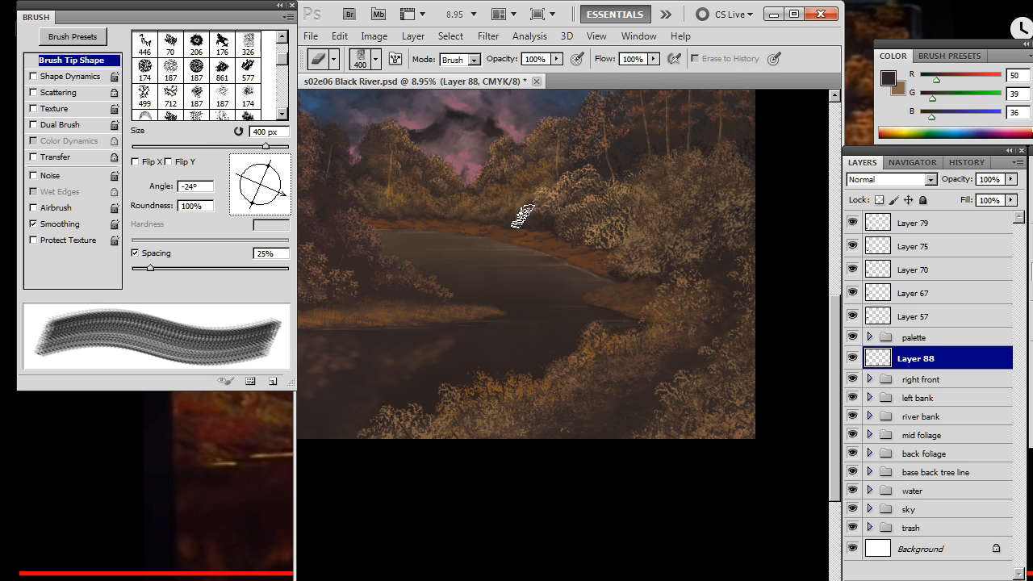
{"action": "key", "text": "x"}
{"action": "key", "text": "b"}
{"action": "key", "text": "e"}
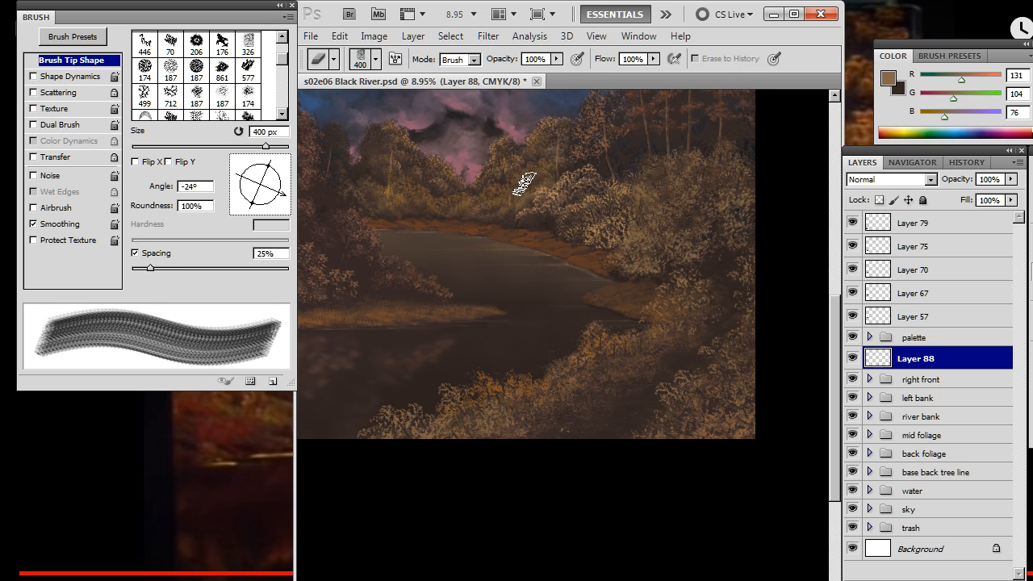
{"action": "key", "text": "b"}
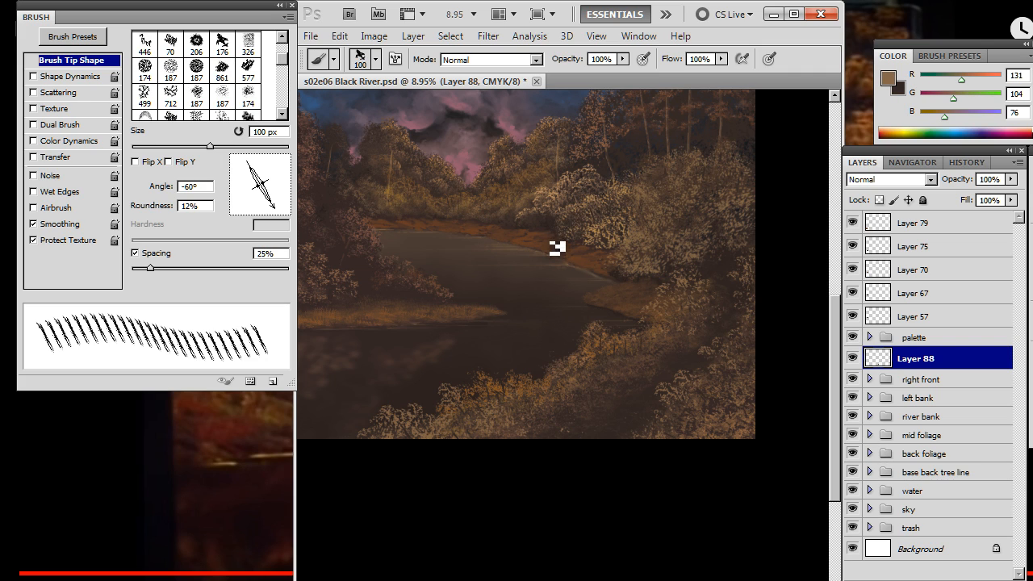
Paint light brown twigs along the far riverbank below the bushes, trimming them with a 250 px eraser
{"action": "key", "text": "e"}
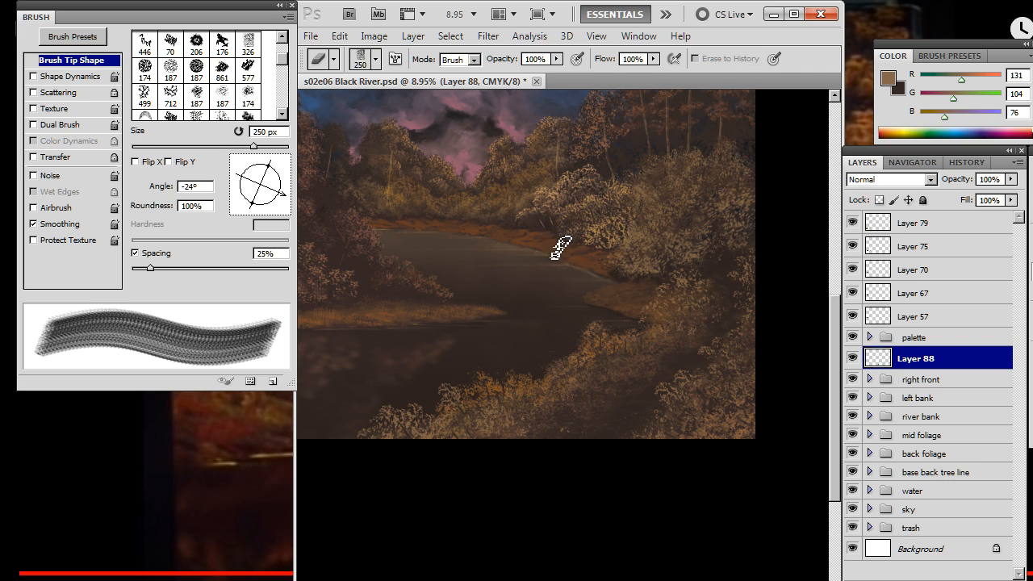
{"action": "key", "text": "b"}
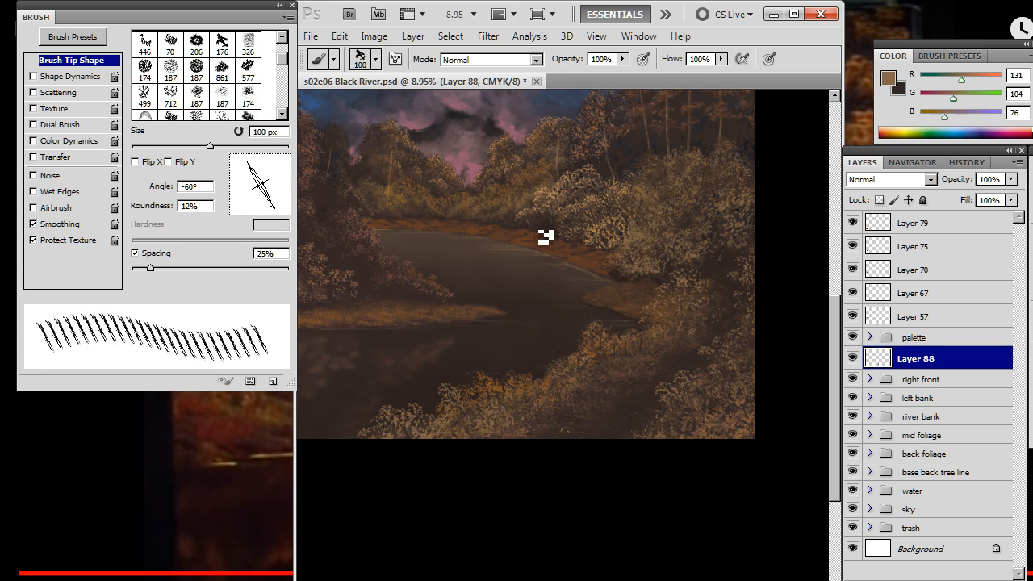
{"action": "key", "text": "e"}
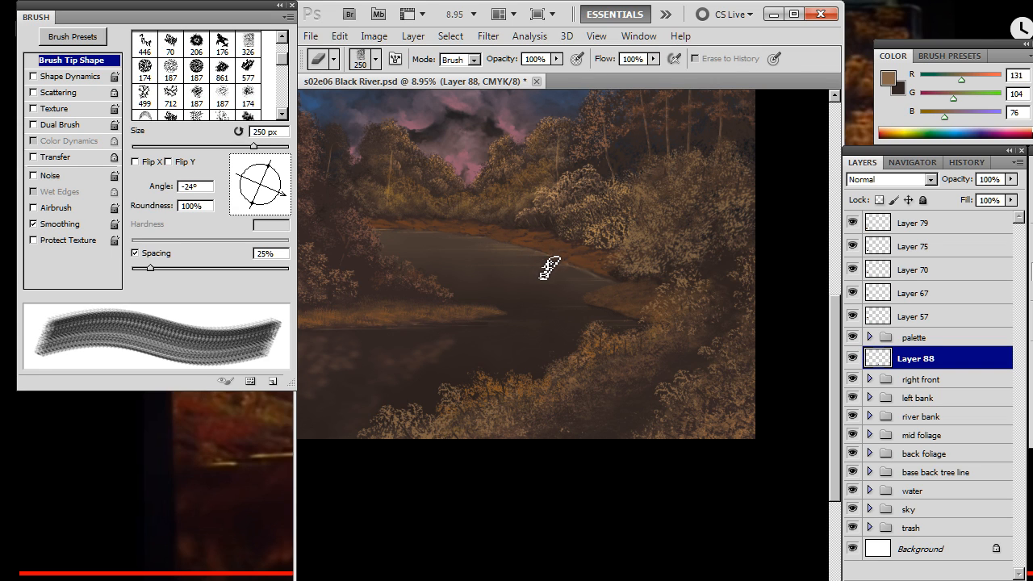
{"action": "key", "text": "b"}
{"action": "key", "text": "e"}
Rotate the eraser tip to -63° and paint and trim a light twig hanging over the riverbank
{"action": "left_click_drag", "start_coordinate": [282, 217], "coordinate": [287, 226]}
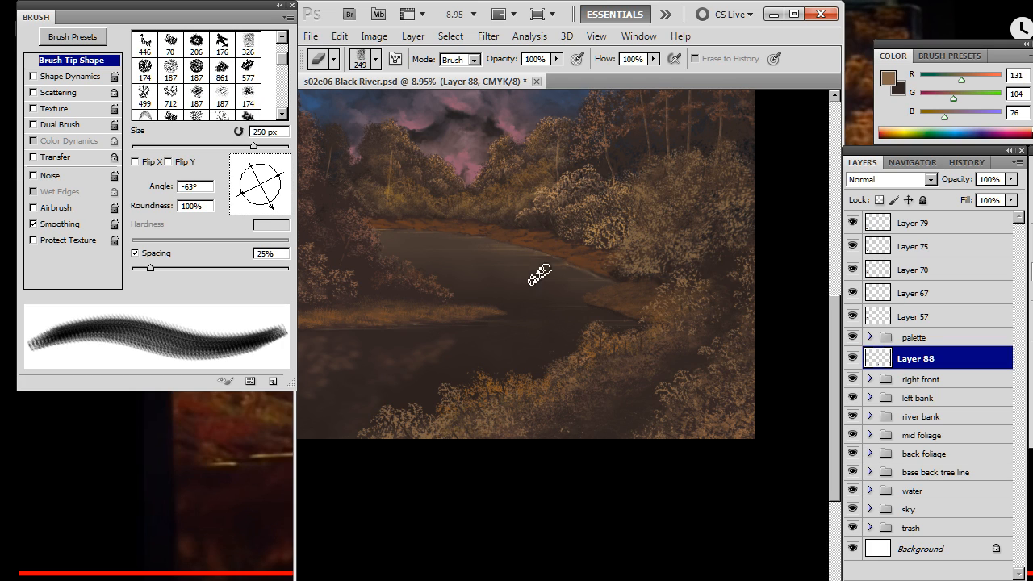
{"action": "key", "text": "b"}
{"action": "left_click_drag", "start_coordinate": [540, 222], "coordinate": [558, 238]}
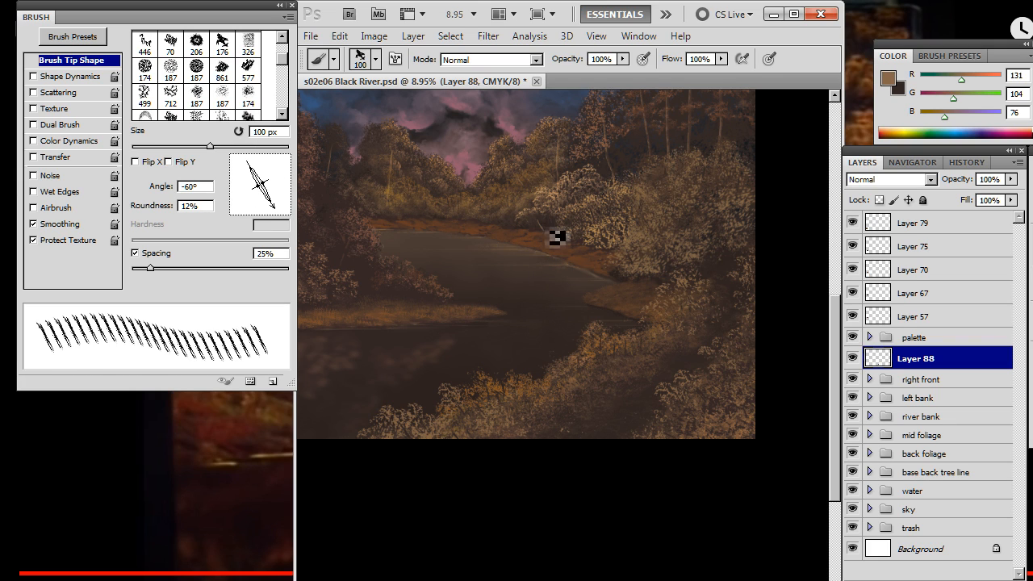
{"action": "key", "text": "e"}
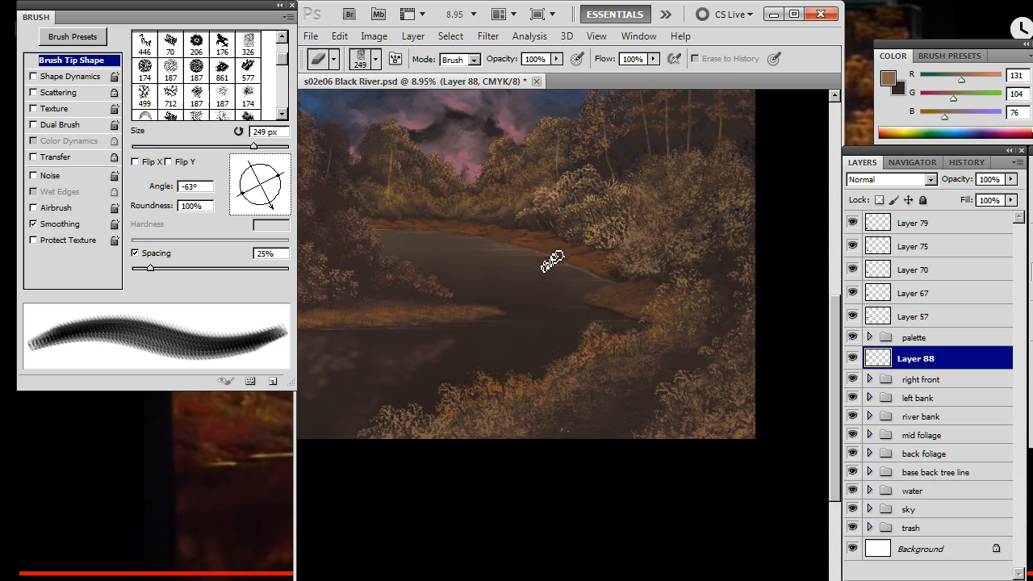
{"action": "key", "text": "b"}
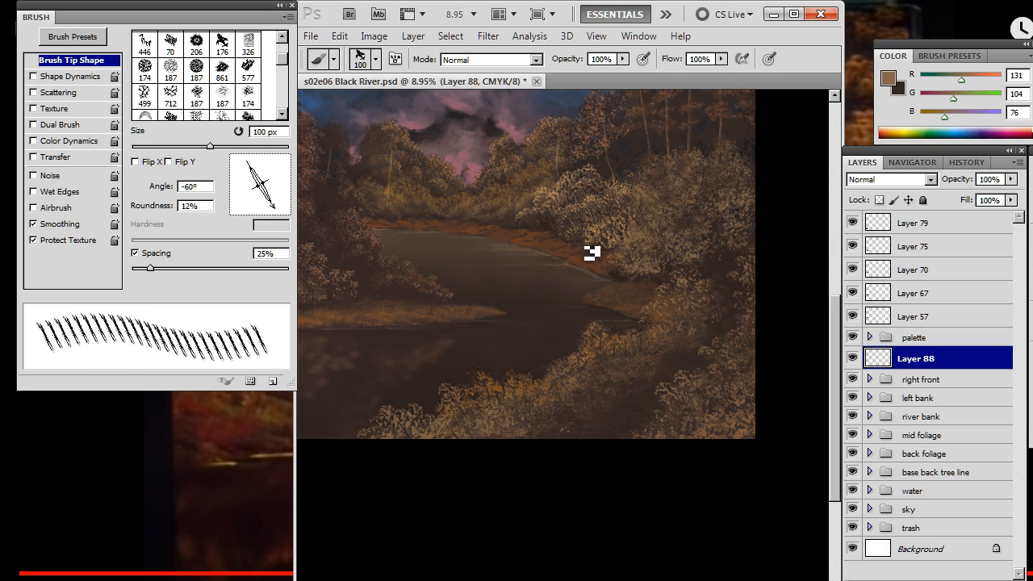
Add light brown twigs at -60° to the upper part of the right-bank bushes, trimming them with the eraser
{"action": "key", "text": "e"}
{"action": "key", "text": "b"}
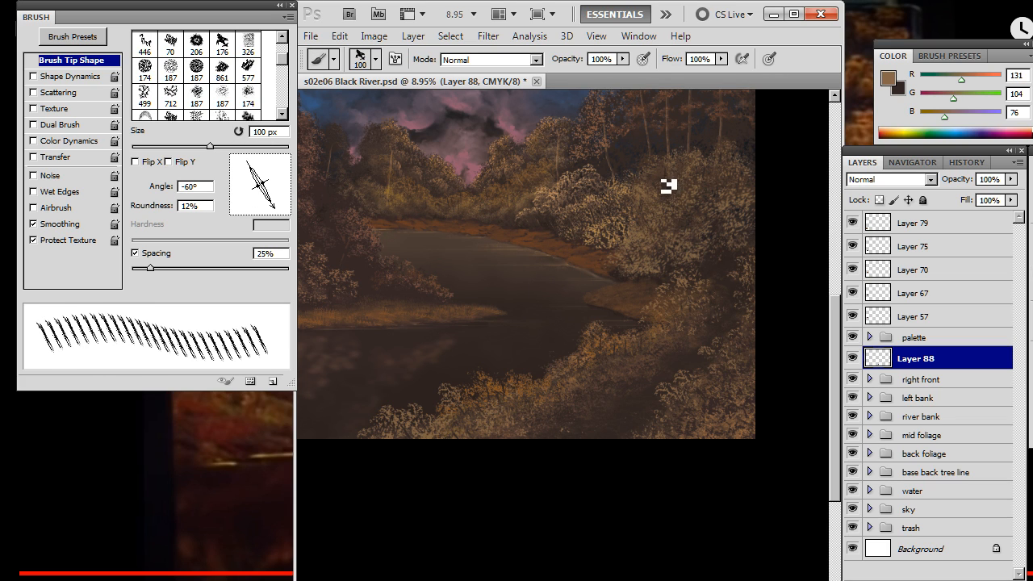
{"action": "key", "text": "e"}
{"action": "key", "text": "b"}
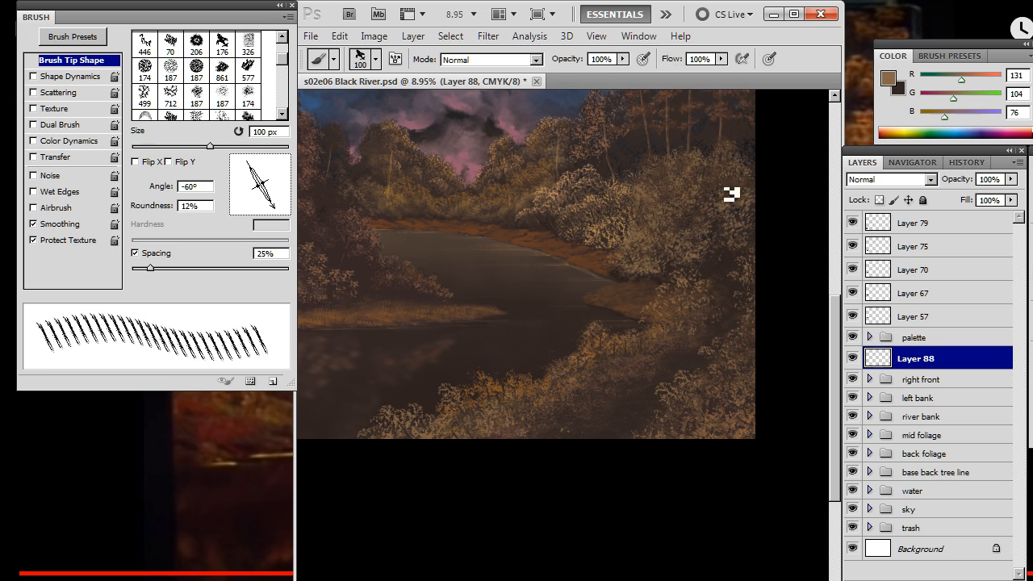
Rotate the brush tip to -120° and the eraser tip to -126° for twigs leaning the other way
{"action": "left_click_drag", "start_coordinate": [278, 214], "coordinate": [249, 214]}
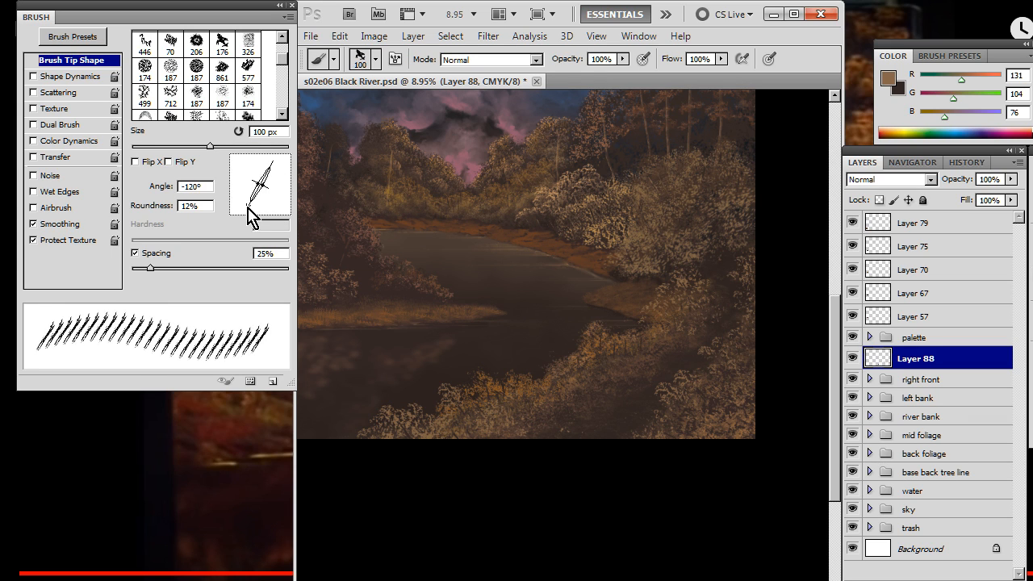
{"action": "key", "text": "e"}
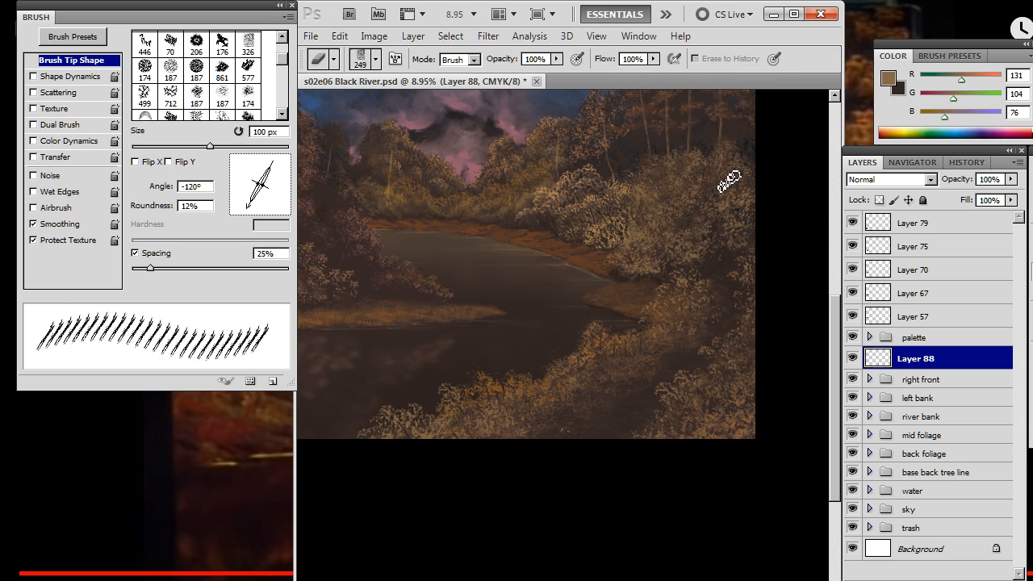
{"action": "left_click_drag", "start_coordinate": [262, 214], "coordinate": [247, 208]}
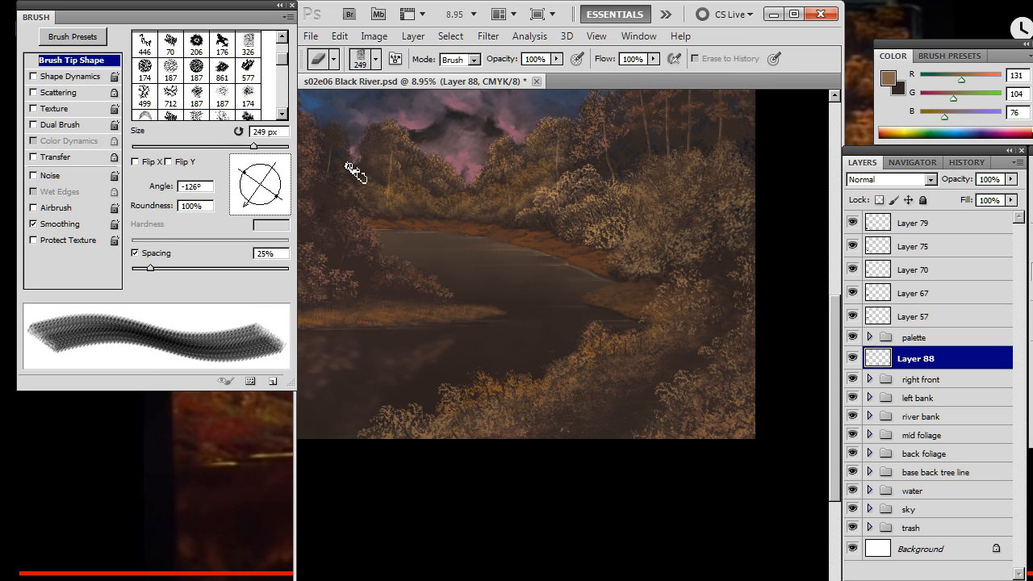
{"action": "key", "text": "b"}
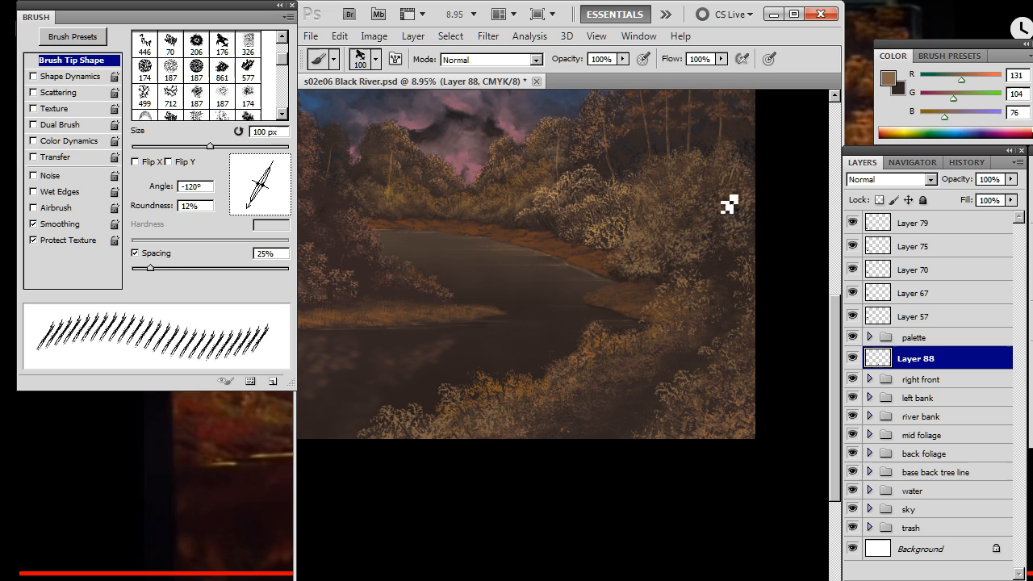
Paint light brown twigs leaning the opposite way in the far right bushes, trimming their ends with the eraser
{"action": "key", "text": "e"}
{"action": "key", "text": "b"}
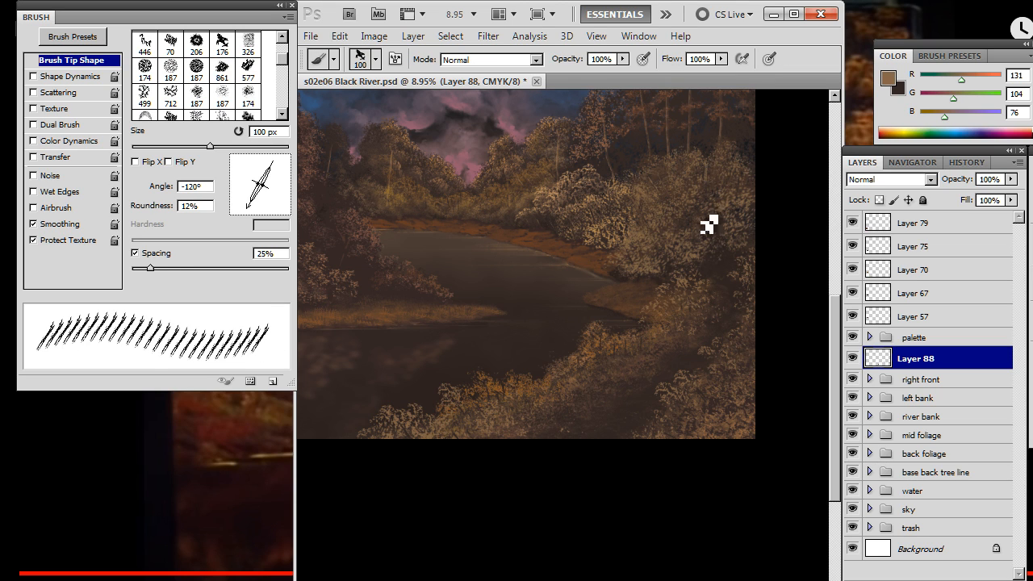
{"action": "key", "text": "e"}
{"action": "key", "text": "b"}
{"action": "key", "text": "e"}
{"action": "key", "text": "b"}
Rotate the brush tip to -90° and paint upright light brown twigs where the right-bank bushes meet the shore, trimming them with the eraser
{"action": "left_click_drag", "start_coordinate": [257, 189], "coordinate": [260, 223]}
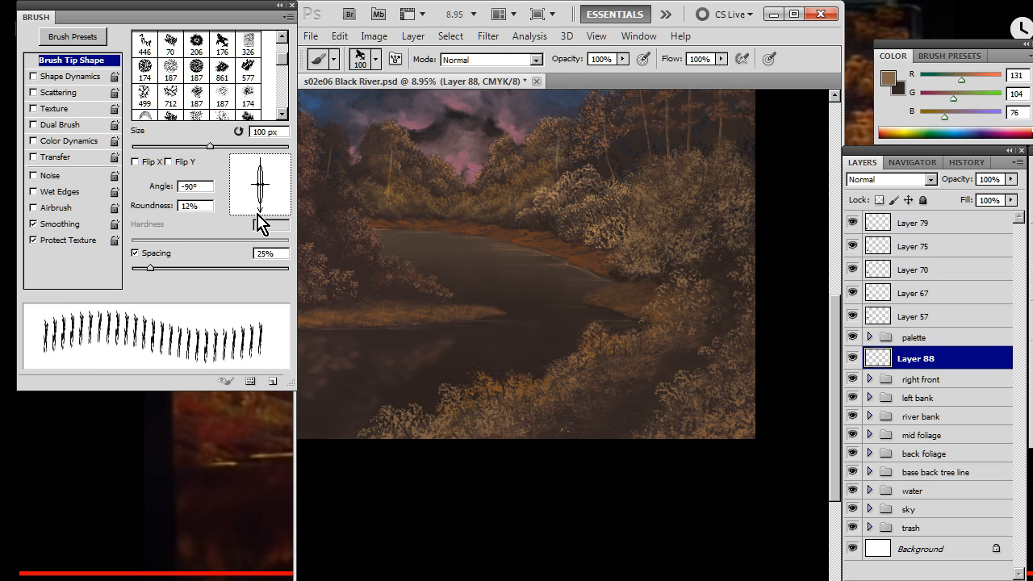
{"action": "key", "text": "e"}
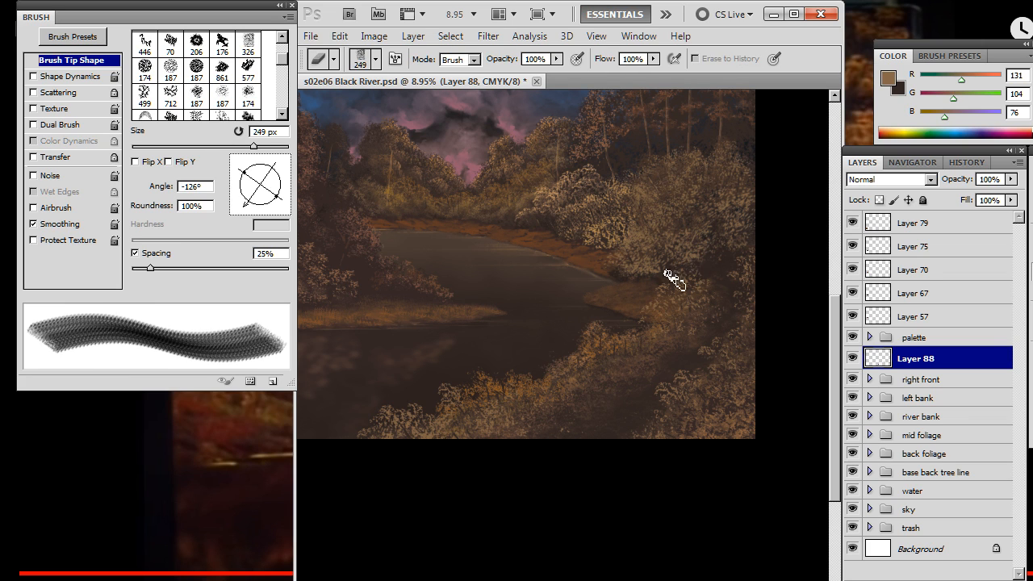
{"action": "key", "text": "b"}
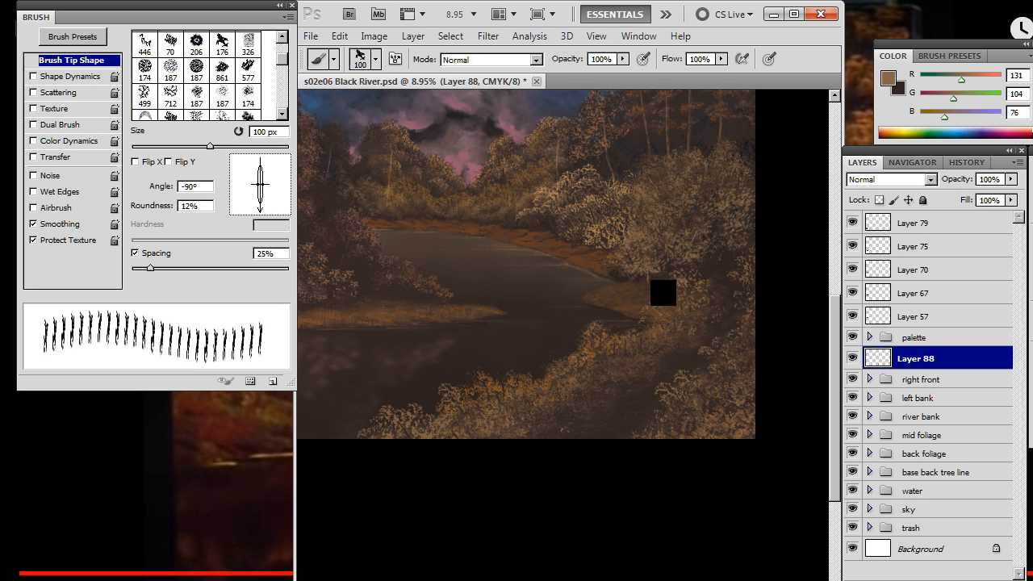
{"action": "key", "text": "e"}
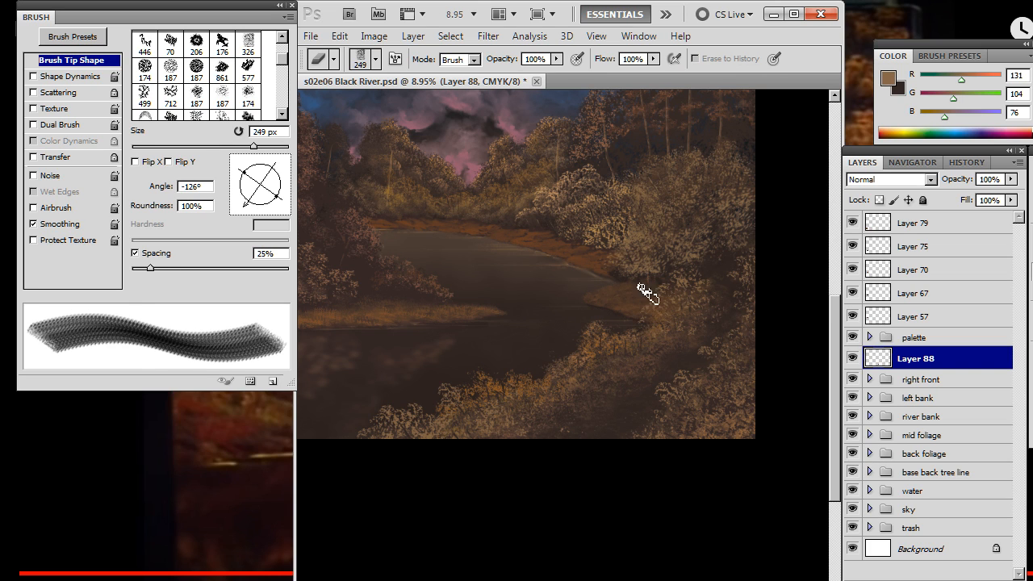
{"action": "key", "text": "b"}
{"action": "key", "text": "e"}
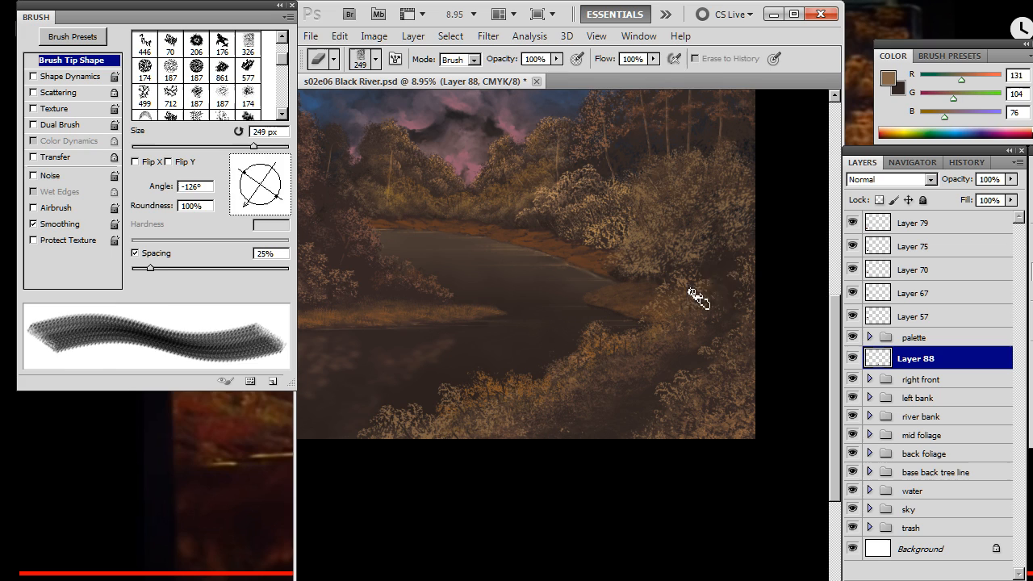
Add upright light brown twigs to the far right bushes below the right-bank foliage, trimming their ends with the eraser
{"action": "key", "text": "b"}
{"action": "key", "text": "e"}
{"action": "key", "text": "b"}
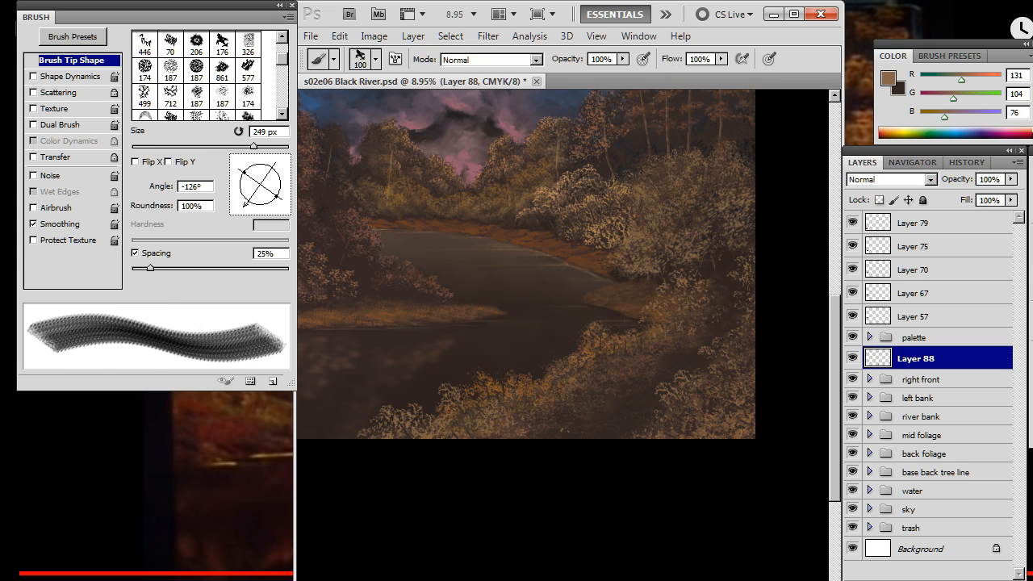
{"action": "key", "text": "e"}
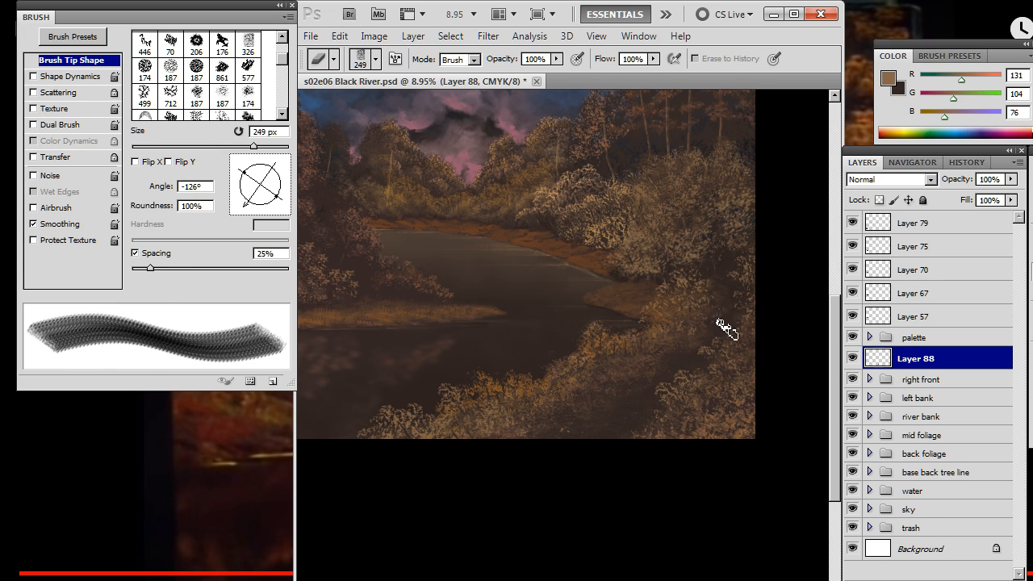
{"action": "key", "text": "b"}
{"action": "key", "text": "e"}
Paint upright light brown twigs in the back foliage beyond the river, reducing the brush to 80 px and trimming with the eraser
{"action": "key", "text": "b"}
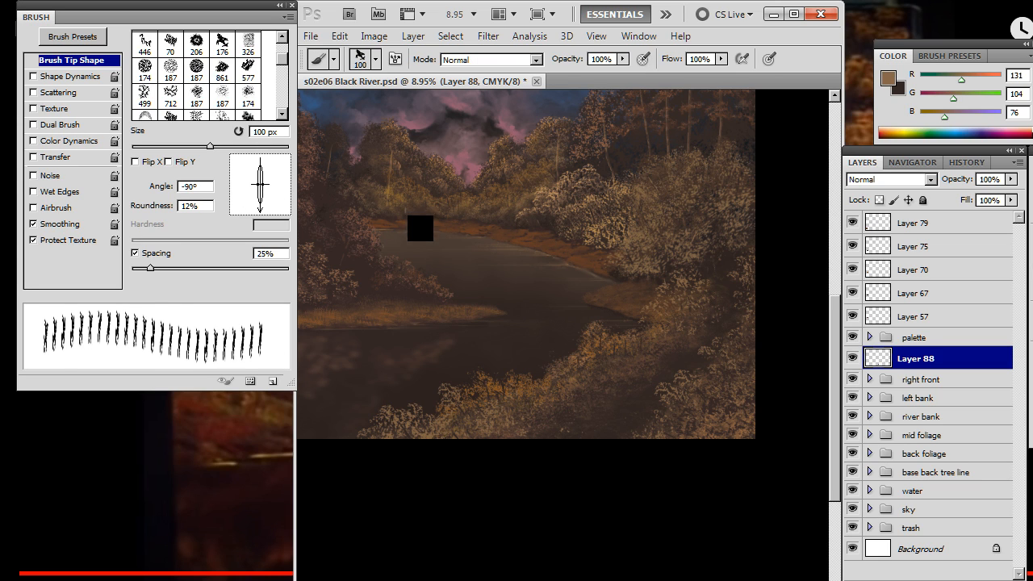
{"action": "key", "text": "e"}
{"action": "key", "text": "b"}
{"action": "key", "text": "e"}
{"action": "key", "text": "b"}
{"action": "key", "text": "e"}
{"action": "key", "text": "b"}
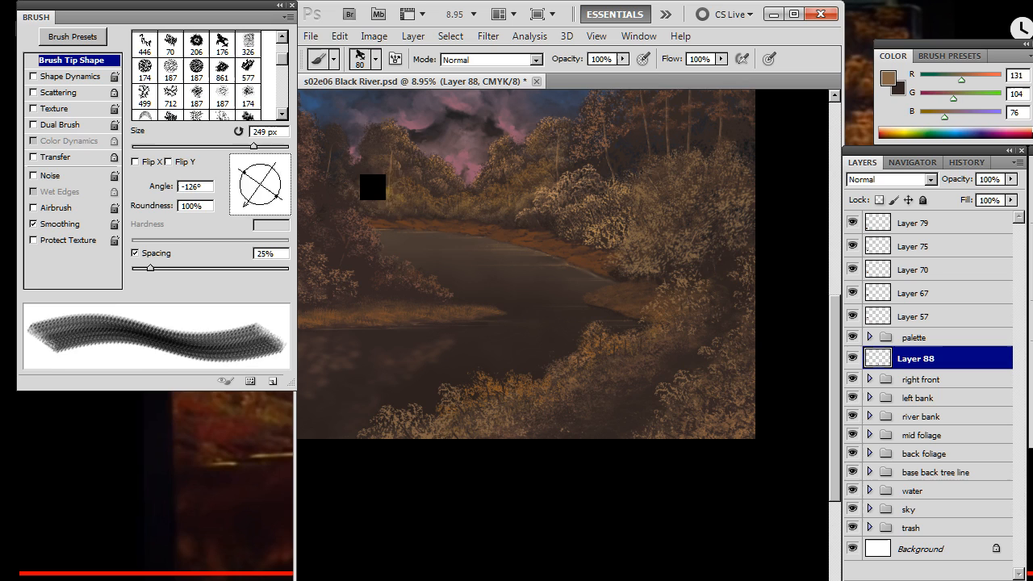
{"action": "key", "text": "e"}
Rotate the brush tip to -68° and paint light brown twigs in the left back trees, trimming them with the eraser
{"action": "key", "text": "b"}
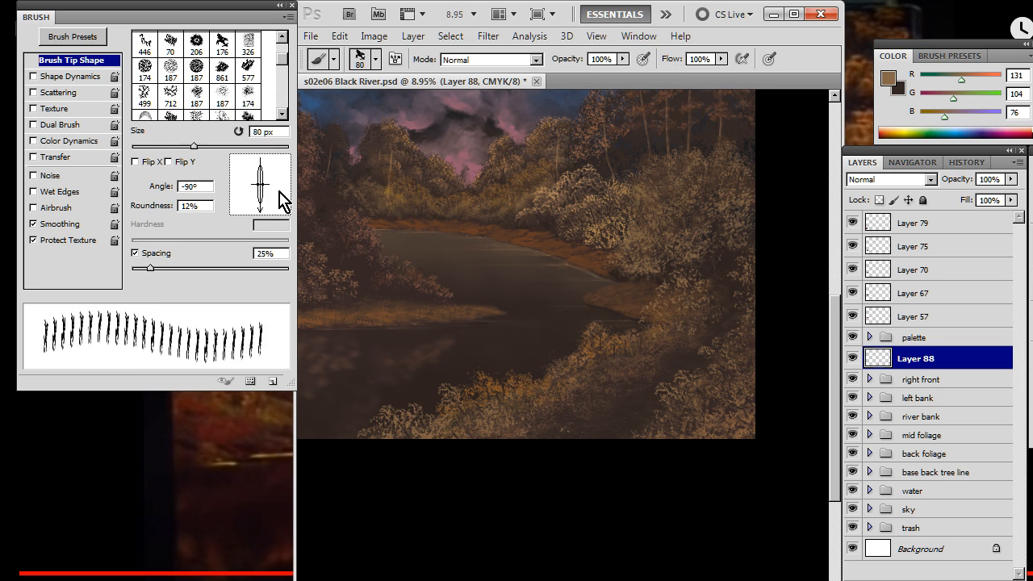
{"action": "left_click_drag", "start_coordinate": [263, 204], "coordinate": [272, 198]}
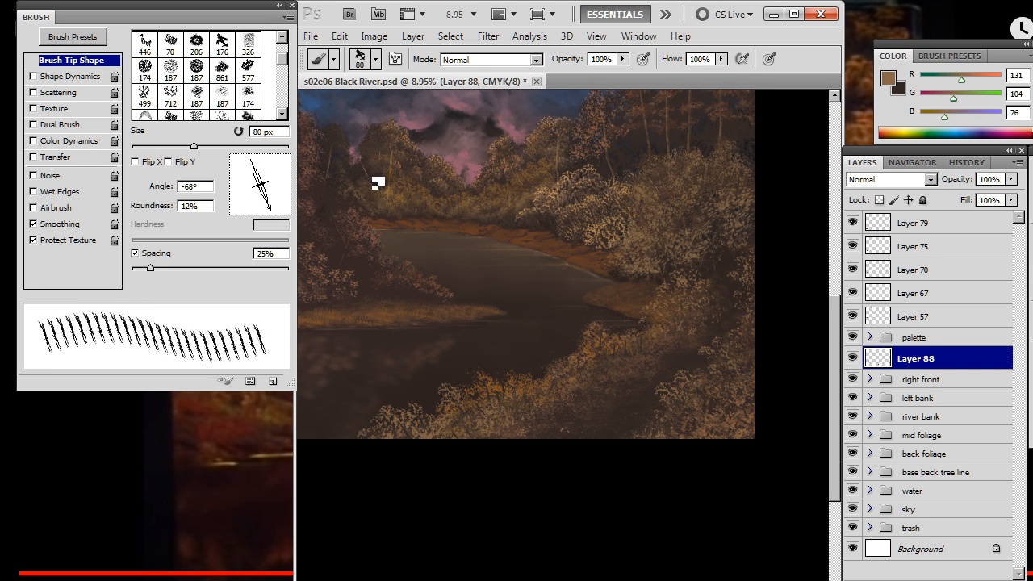
{"action": "key", "text": "e"}
{"action": "key", "text": "b"}
{"action": "key", "text": "e"}
Switch to the dark brown color and paint a dark twig near the crown of the left back tree, softening it with the eraser
{"action": "key", "text": "b"}
{"action": "key", "text": "x"}
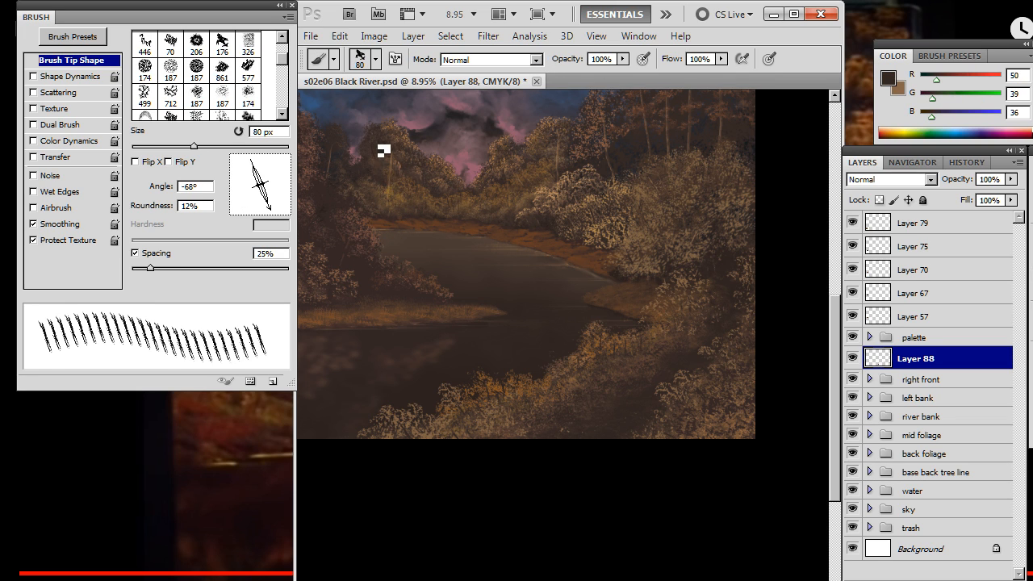
{"action": "key", "text": "e"}
Switch back to light brown and paint more -68° twigs in the lower part of the left back tree, trimming them
{"action": "key", "text": "b"}
{"action": "key", "text": "x"}
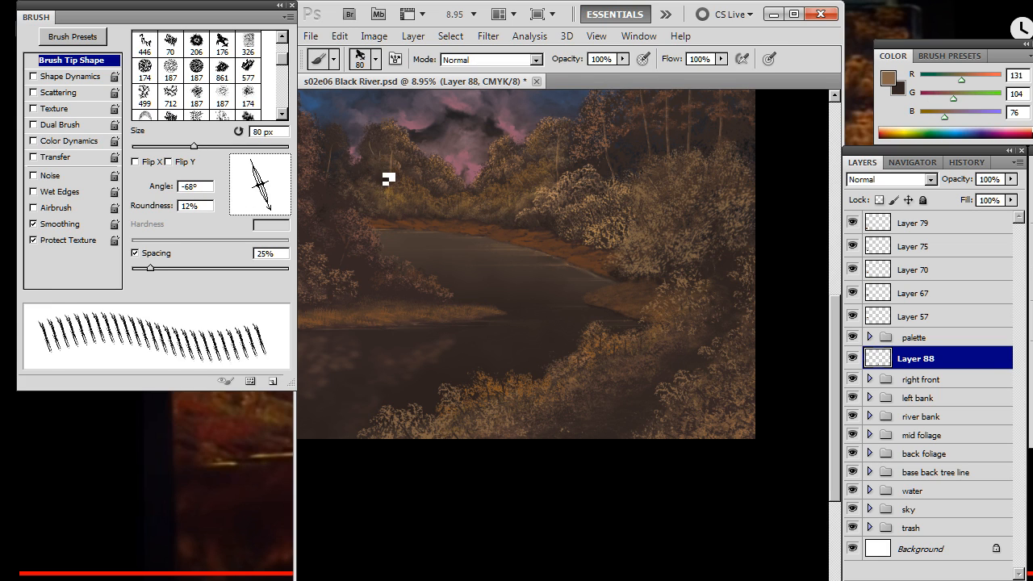
{"action": "key", "text": "e"}
{"action": "key", "text": "b"}
{"action": "key", "text": "e"}
Add light brown twigs to the bushes beside the left back tree, blending them with repeated eraser touches
{"action": "key", "text": "b"}
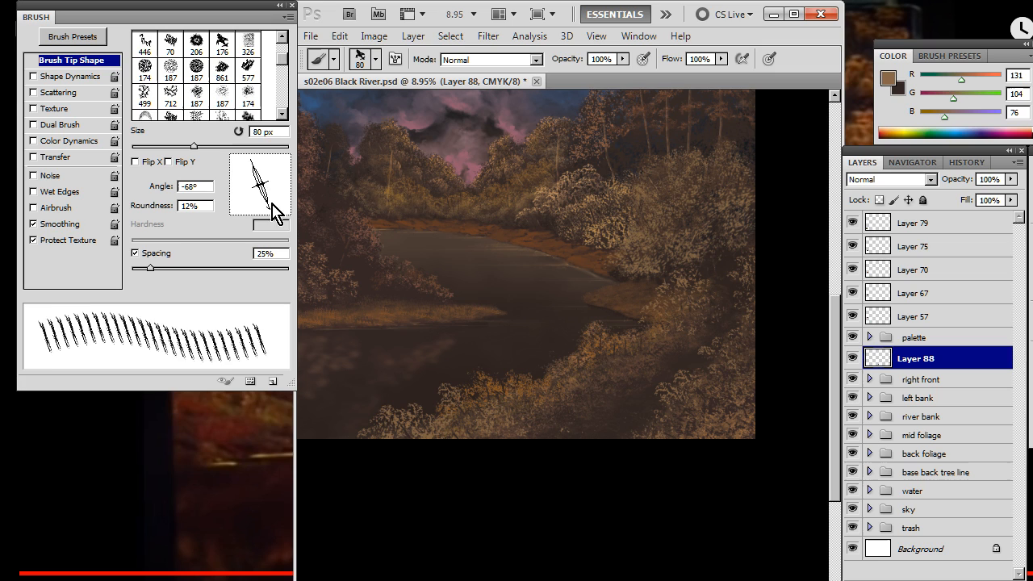
{"action": "key", "text": "Right"}
{"action": "key", "text": "e"}
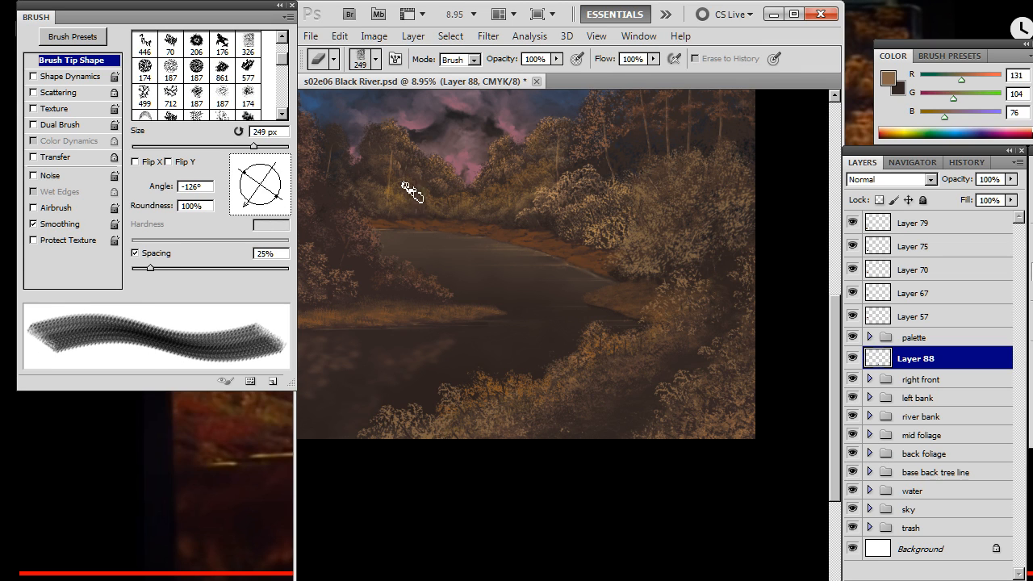
{"action": "key", "text": "b"}
{"action": "key", "text": "e"}
{"action": "key", "text": "b"}
{"action": "key", "text": "e"}
Rotate the brush tip to -119° and paint light brown twigs in the bushes above the far riverbank, trimming them with the eraser
{"action": "key", "text": "b"}
{"action": "left_click_drag", "start_coordinate": [261, 210], "coordinate": [282, 208]}
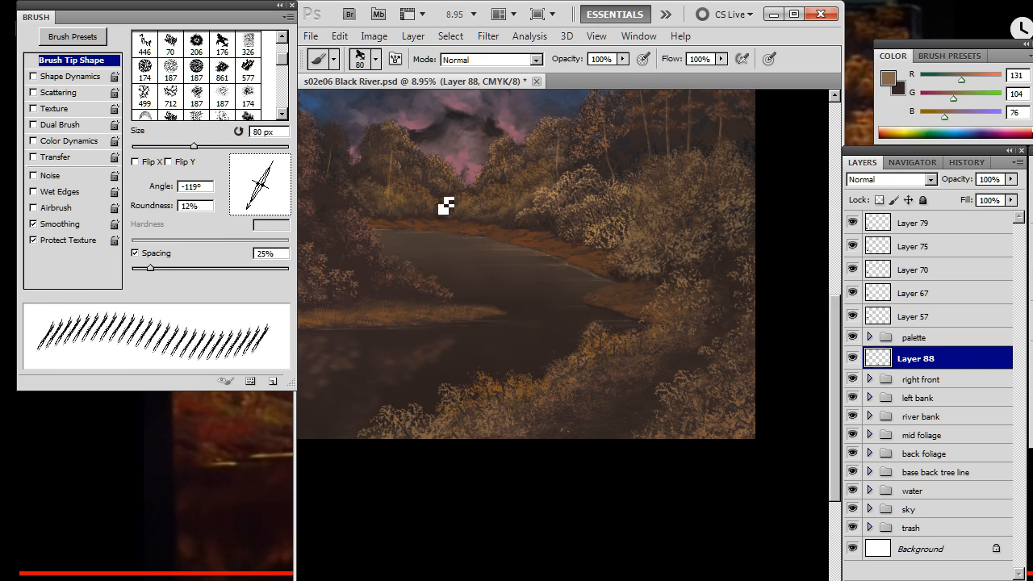
{"action": "key", "text": "e"}
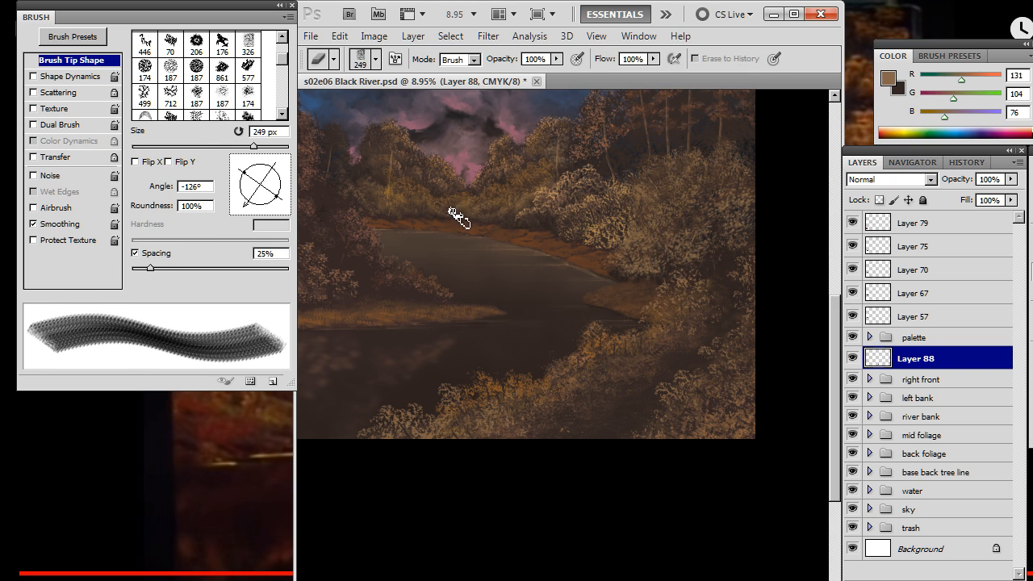
{"action": "key", "text": "b"}
{"action": "key", "text": "e"}
Rotate the brush tip to -56° and paint light brown twigs in the back foliage right of the sky gap, trimming them
{"action": "key", "text": "b"}
{"action": "left_click_drag", "start_coordinate": [259, 207], "coordinate": [273, 203]}
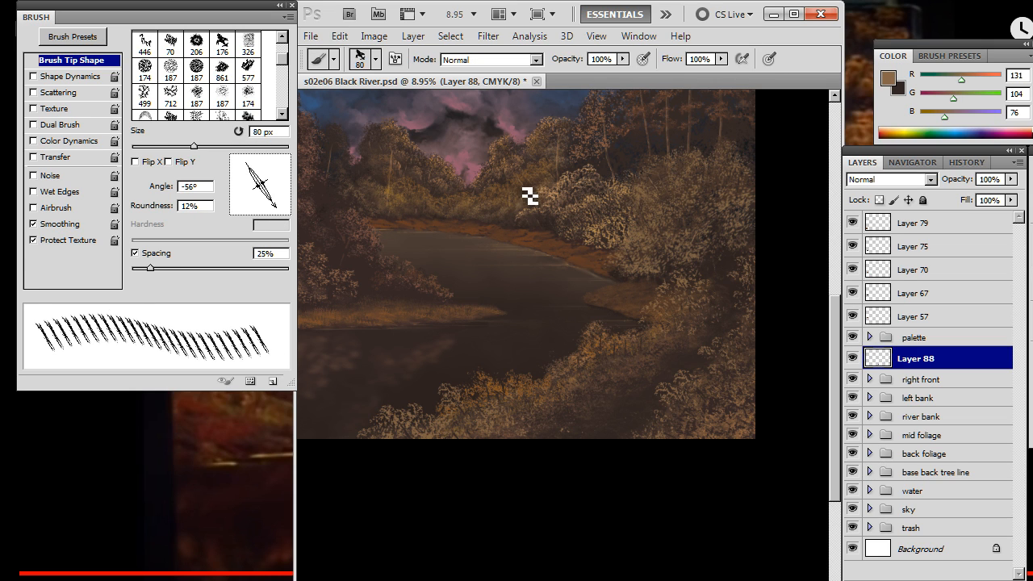
{"action": "key", "text": "e"}
{"action": "key", "text": "b"}
{"action": "key", "text": "e"}
Paint nearly upright light brown twigs at -83° and -98° in the central back bushes, trimming them with the eraser
{"action": "key", "text": "b"}
{"action": "left_click_drag", "start_coordinate": [275, 208], "coordinate": [263, 213]}
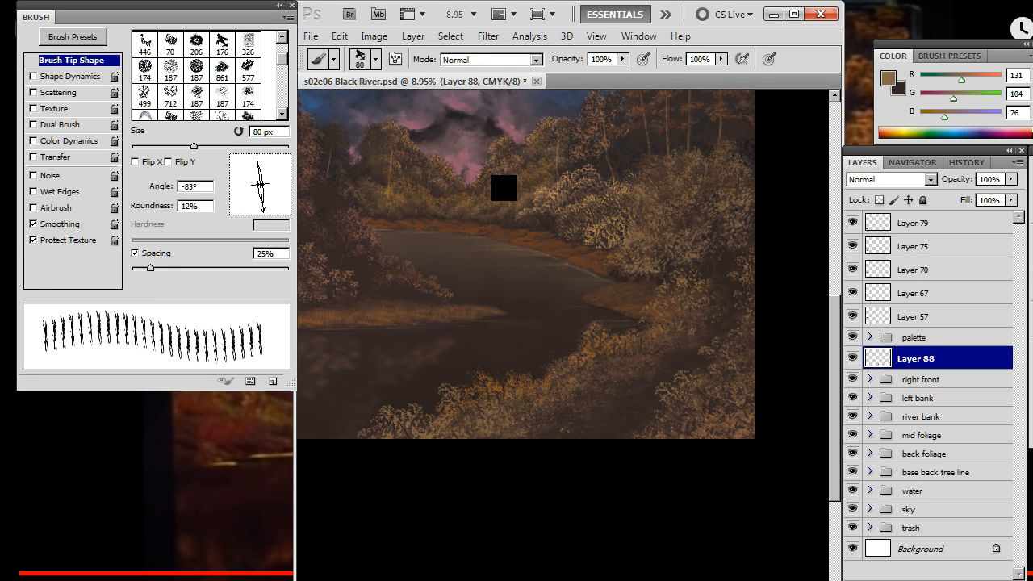
{"action": "key", "text": "e"}
{"action": "key", "text": "b"}
{"action": "left_click_drag", "start_coordinate": [267, 211], "coordinate": [257, 212]}
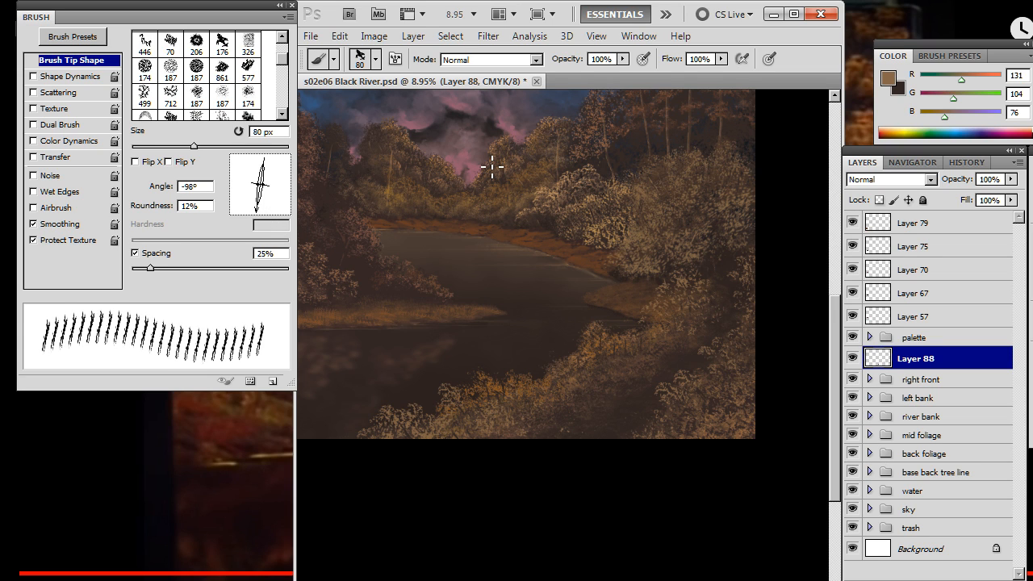
{"action": "key", "text": "e"}
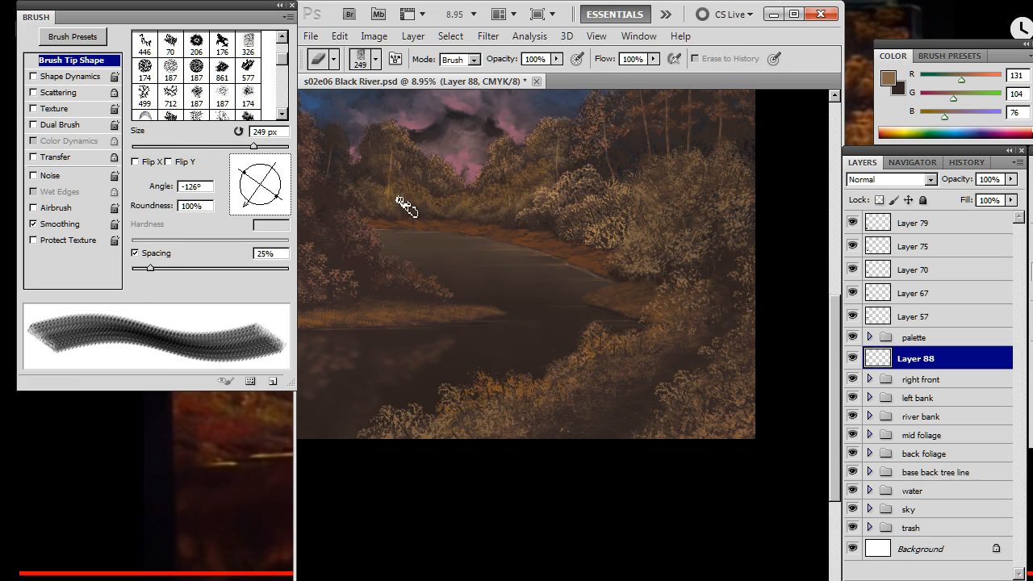
Switch to dark brown and paint dark twigs at -98° in the left back trees, blending them with the eraser
{"action": "key", "text": "b"}
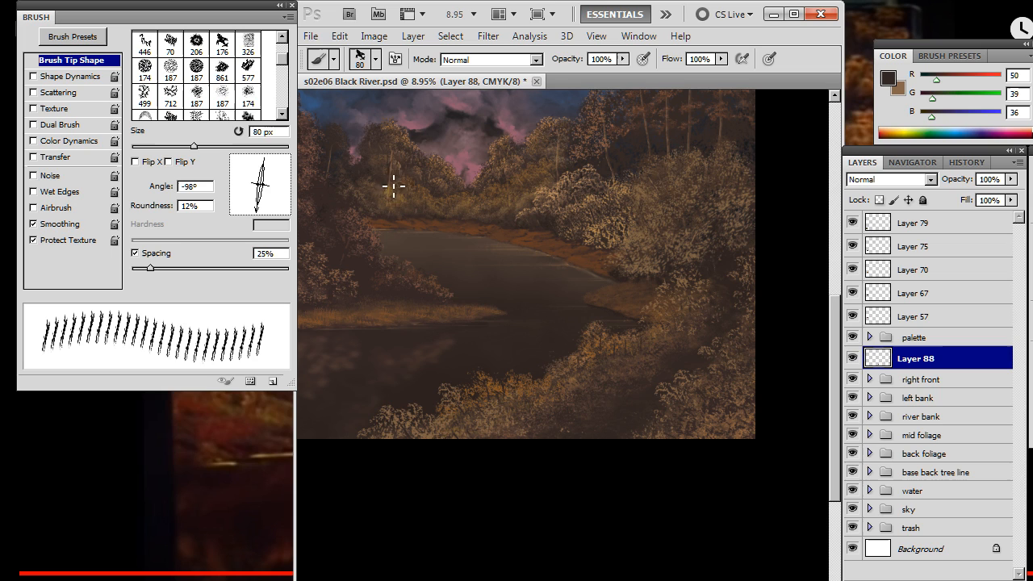
{"action": "key", "text": "e"}
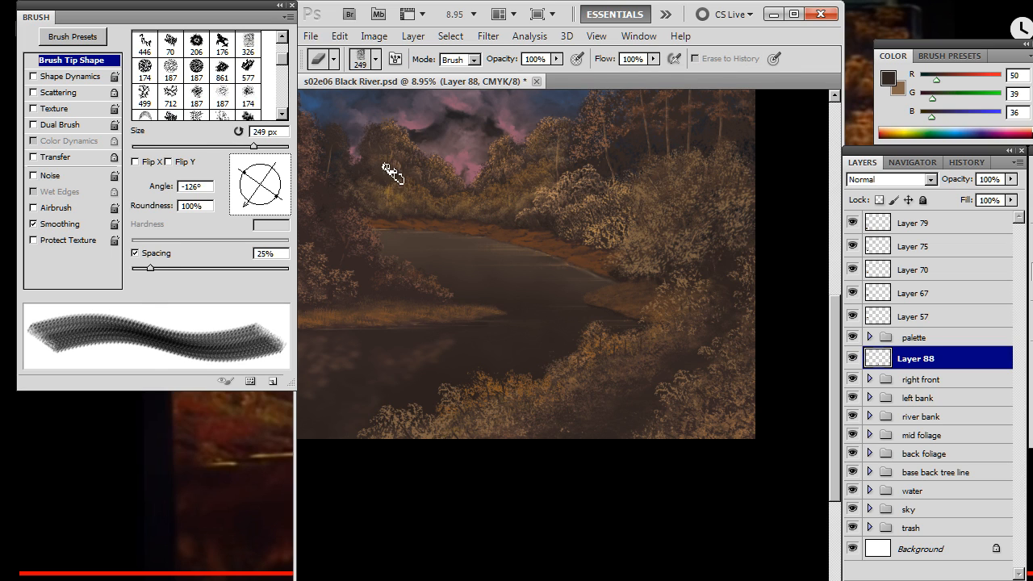
{"action": "key", "text": "b"}
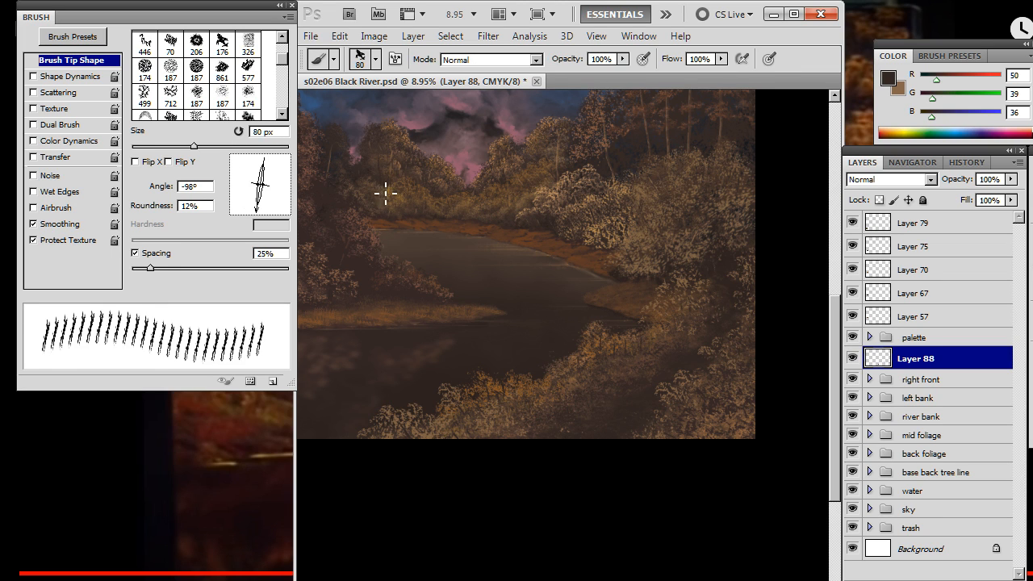
{"action": "key", "text": "e"}
{"action": "key", "text": "b"}
{"action": "key", "text": "e"}
{"action": "key", "text": "b"}
{"action": "key", "text": "e"}
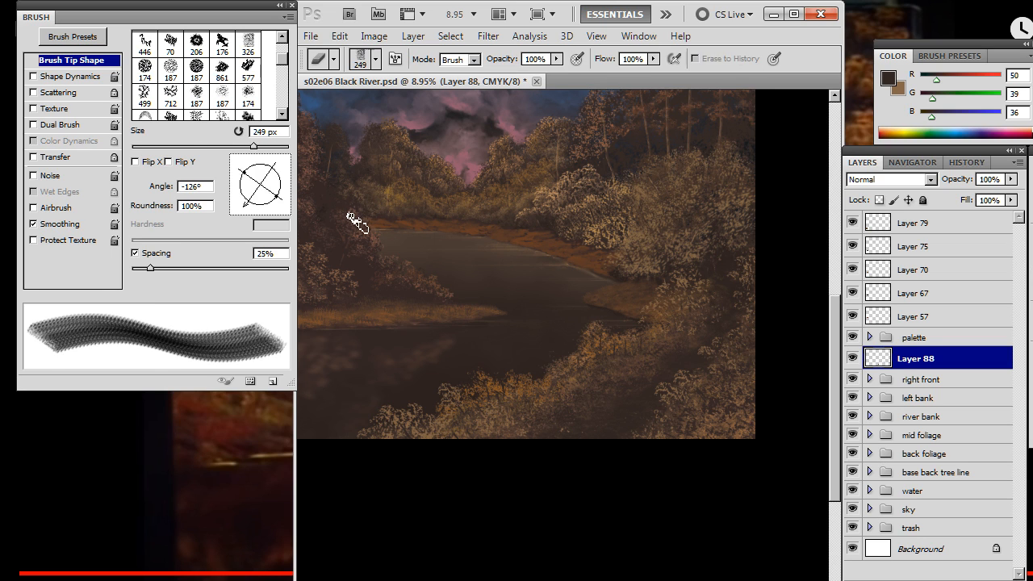
Rotate the brush tip to -73° and paint dark twigs in the bushes above the left end of the far riverbank, trimming them
{"action": "key", "text": "b"}
{"action": "left_click_drag", "start_coordinate": [255, 219], "coordinate": [269, 228]}
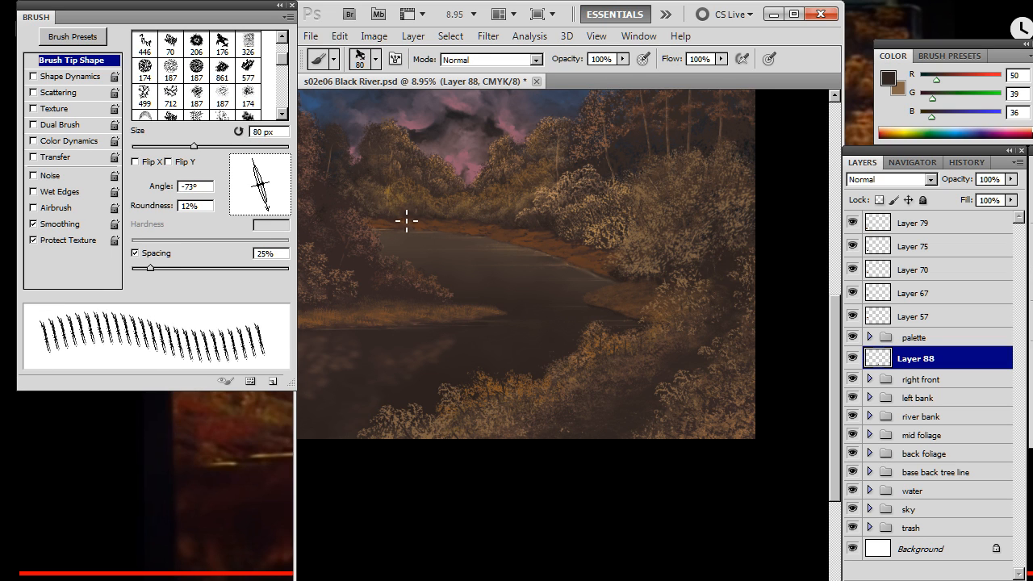
{"action": "key", "text": "e"}
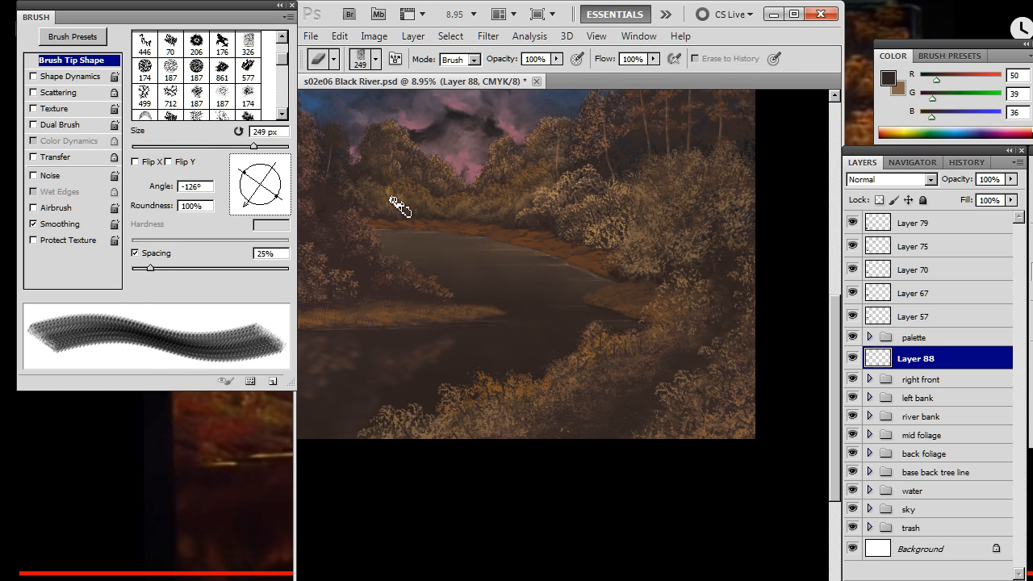
Rotate the brush tip to -119° and paint dark twigs along the far riverbank, trimming them with the eraser
{"action": "key", "text": "b"}
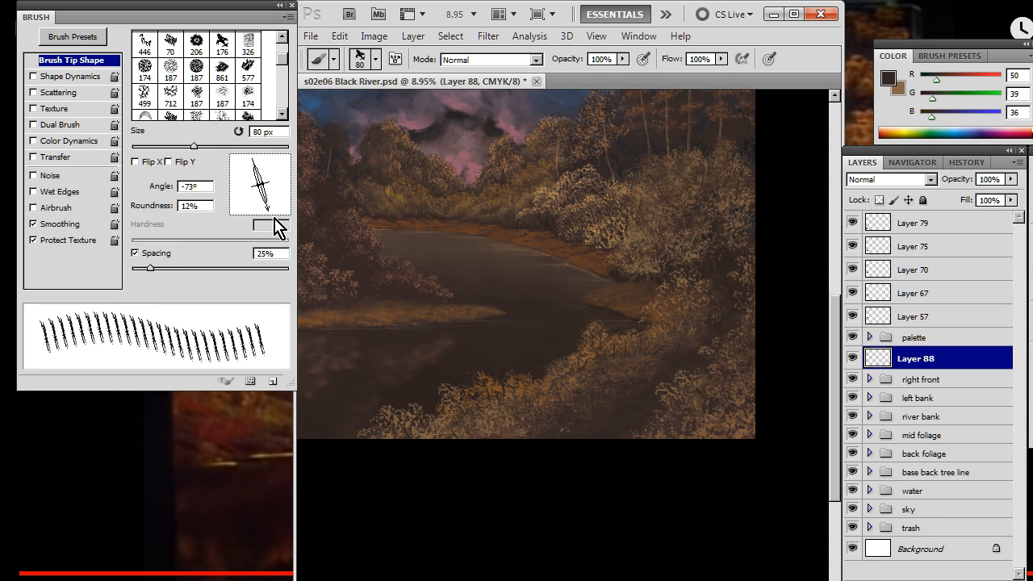
{"action": "left_click_drag", "start_coordinate": [275, 228], "coordinate": [253, 207]}
{"action": "key", "text": "e"}
{"action": "key", "text": "b"}
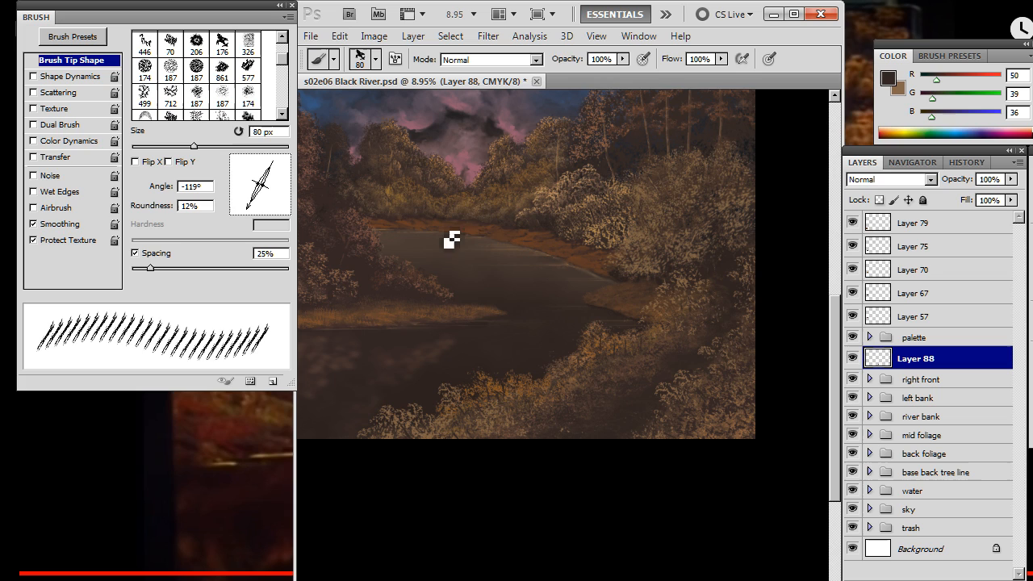
{"action": "key", "text": "e"}
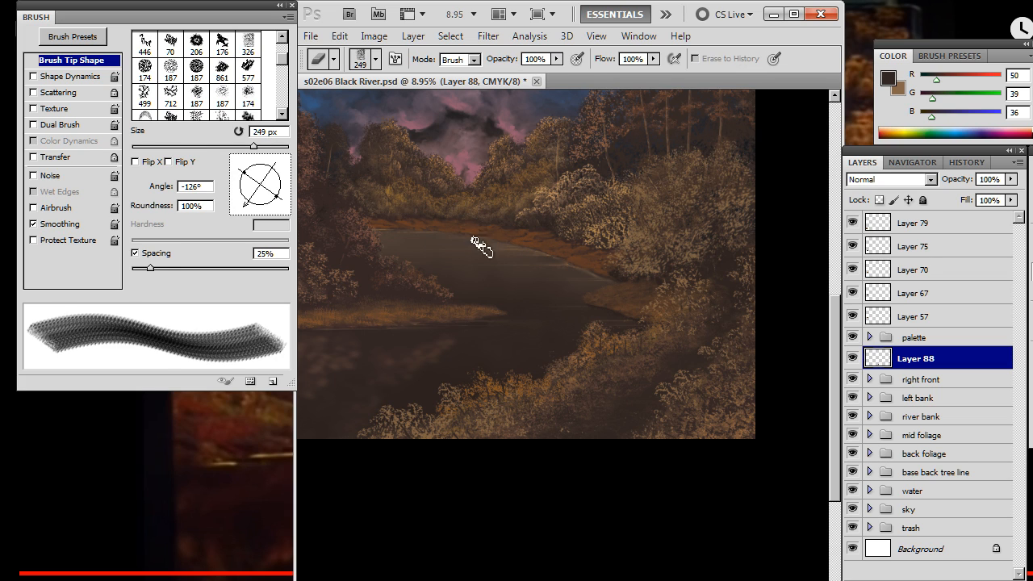
Rotate the brush tip to -53° and paint dark twigs in the right-bank bushes near the shore, trimming them with the eraser
{"action": "key", "text": "b"}
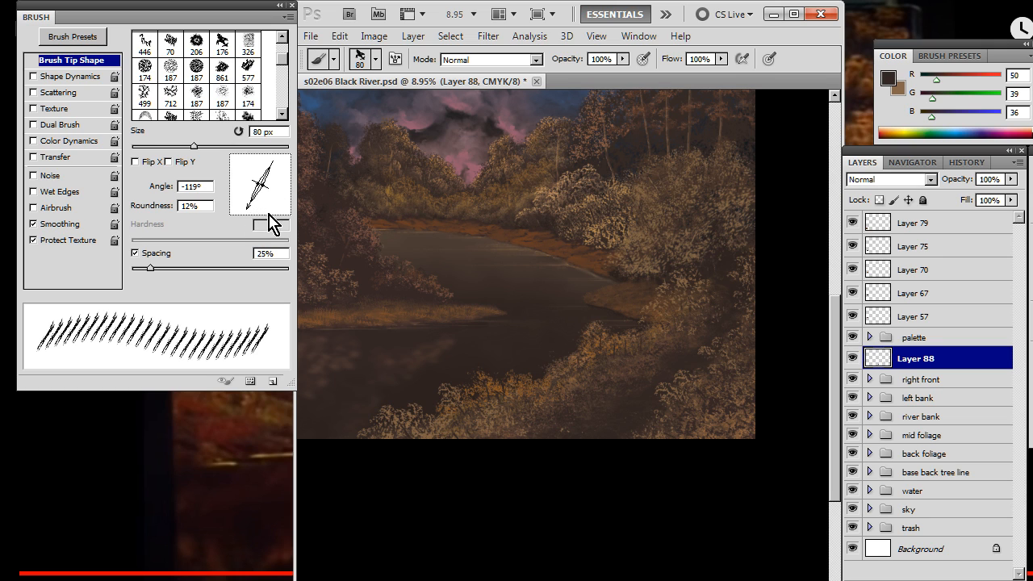
{"action": "left_click_drag", "start_coordinate": [255, 208], "coordinate": [278, 208]}
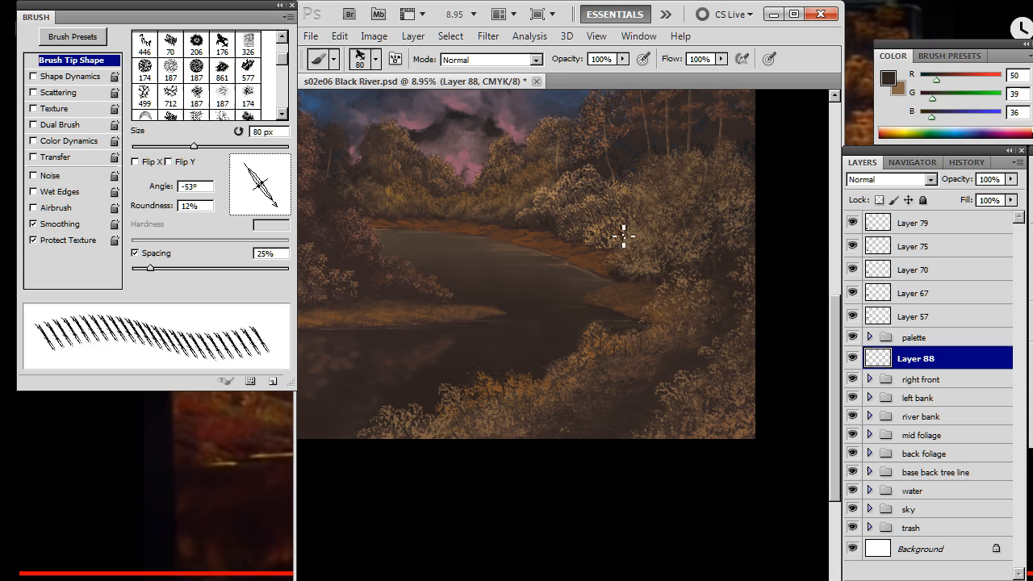
{"action": "key", "text": "e"}
Rotate the brush tip to -97° and paint dark twigs in the right-bank bushes, trimming them with the eraser
{"action": "key", "text": "b"}
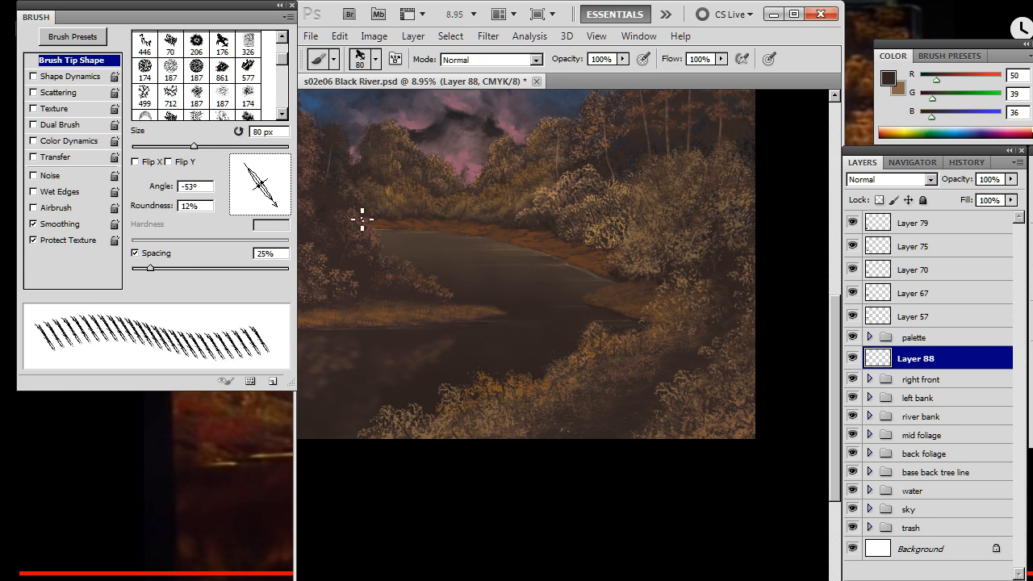
{"action": "left_click_drag", "start_coordinate": [274, 212], "coordinate": [257, 217]}
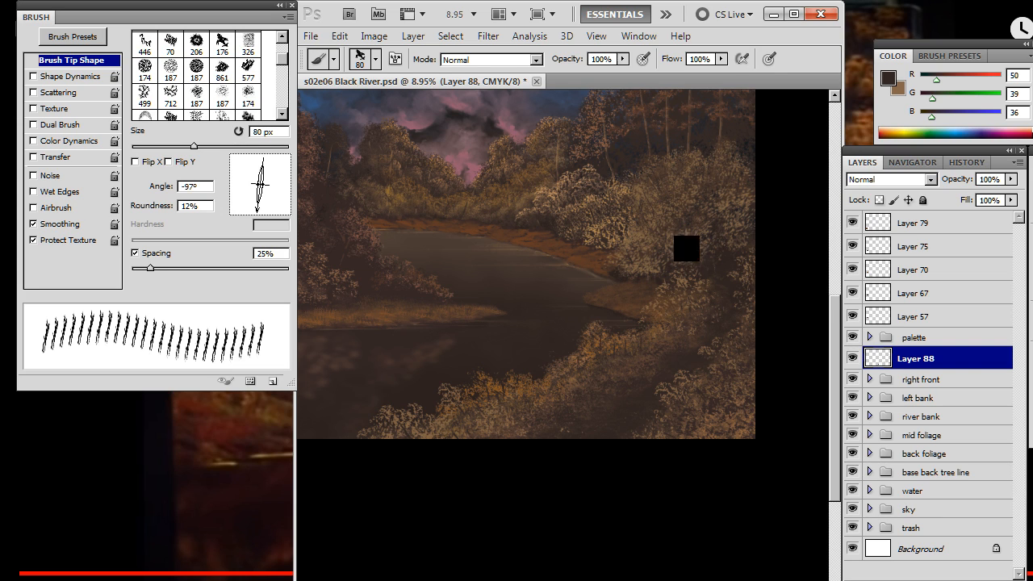
{"action": "key", "text": "e"}
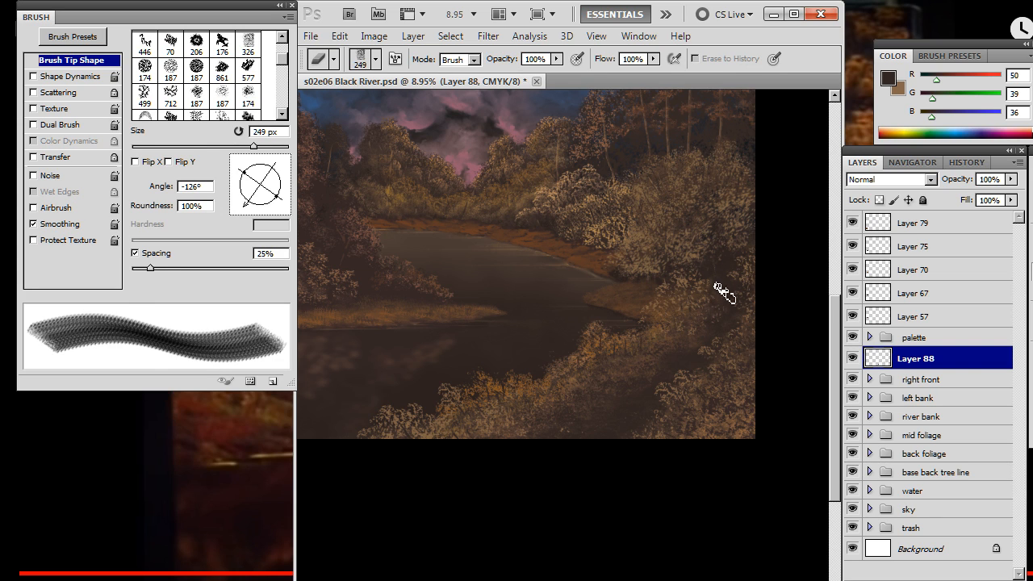
{"action": "key", "text": "b"}
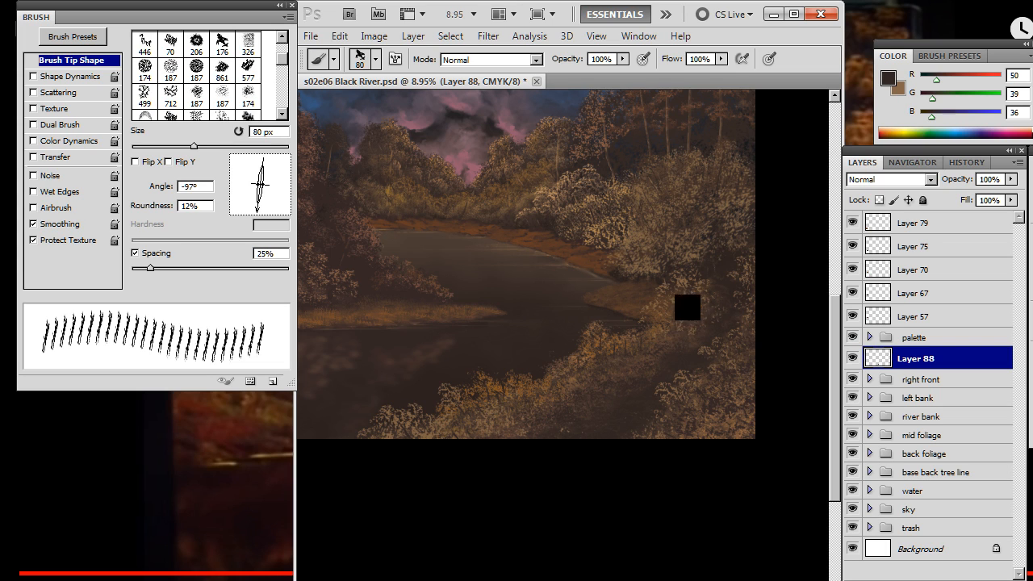
{"action": "key", "text": "e"}
{"action": "key", "text": "b"}
{"action": "key", "text": "e"}
{"action": "key", "text": "b"}
Rotate the brush tip to -137° and paint dark twigs in the middle of the foreground bushes, trimming them with the eraser
{"action": "left_click_drag", "start_coordinate": [260, 206], "coordinate": [249, 201]}
{"action": "key", "text": "e"}
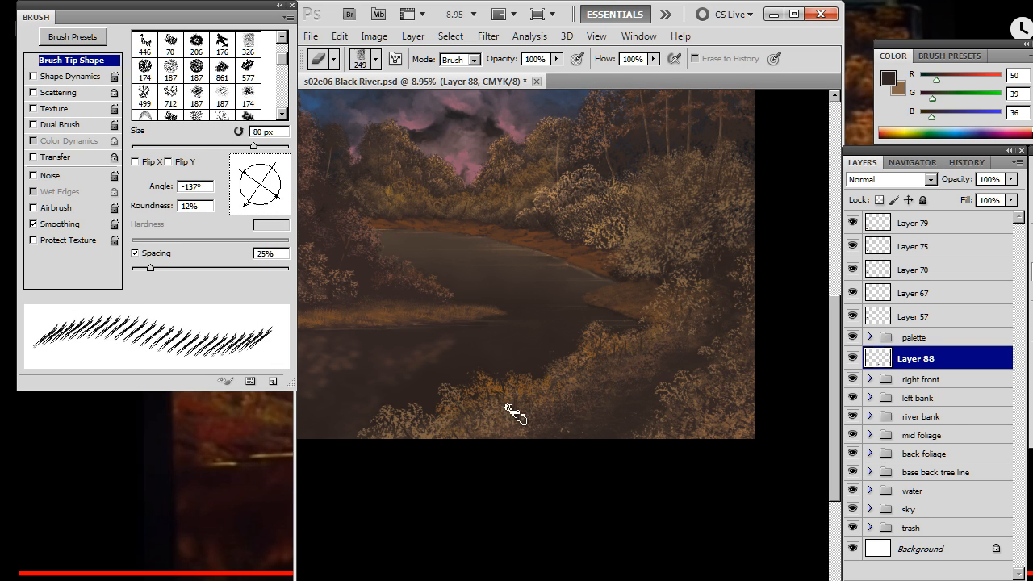
{"action": "key", "text": "b"}
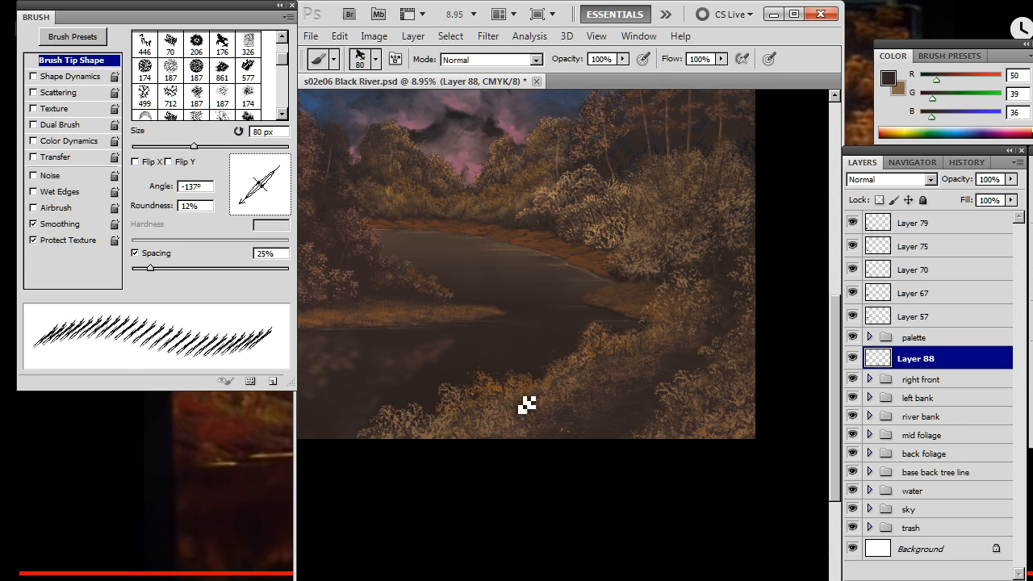
{"action": "key", "text": "e"}
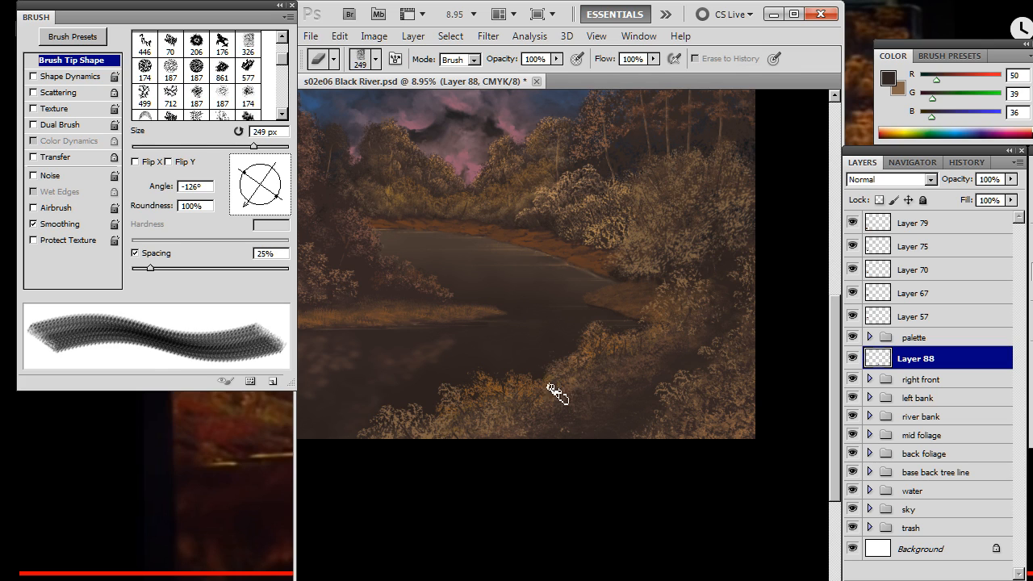
Paint dark twigs at -137° through the back trees above the far riverbank, blending them with the eraser
{"action": "key", "text": "b"}
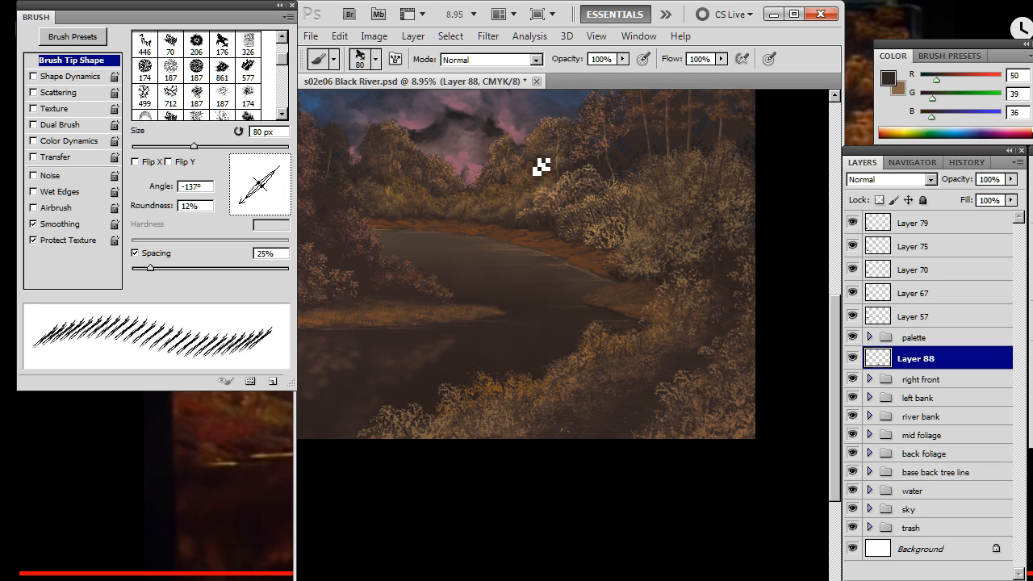
{"action": "key", "text": "e"}
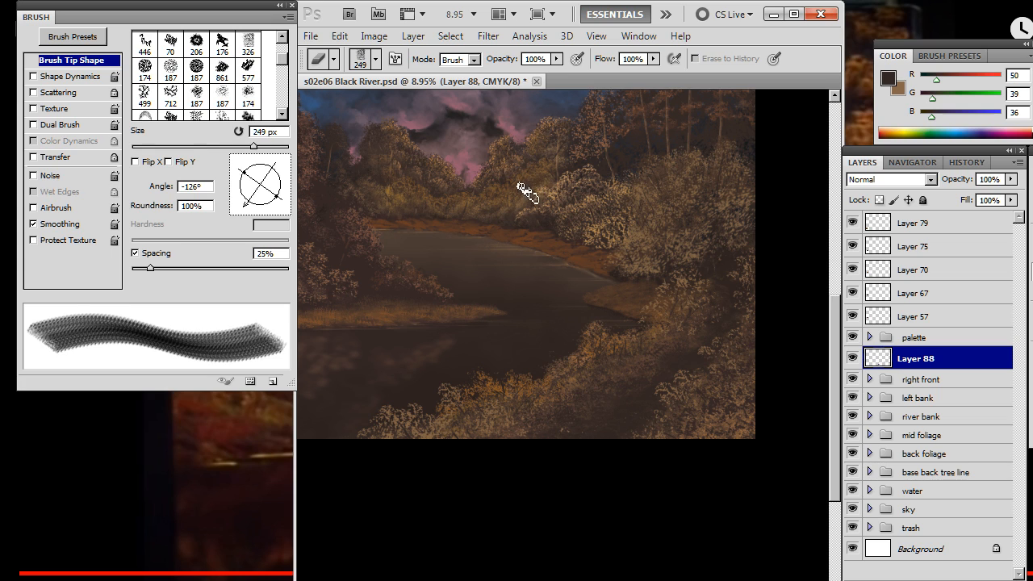
{"action": "key", "text": "b"}
{"action": "key", "text": "e"}
{"action": "key", "text": "b"}
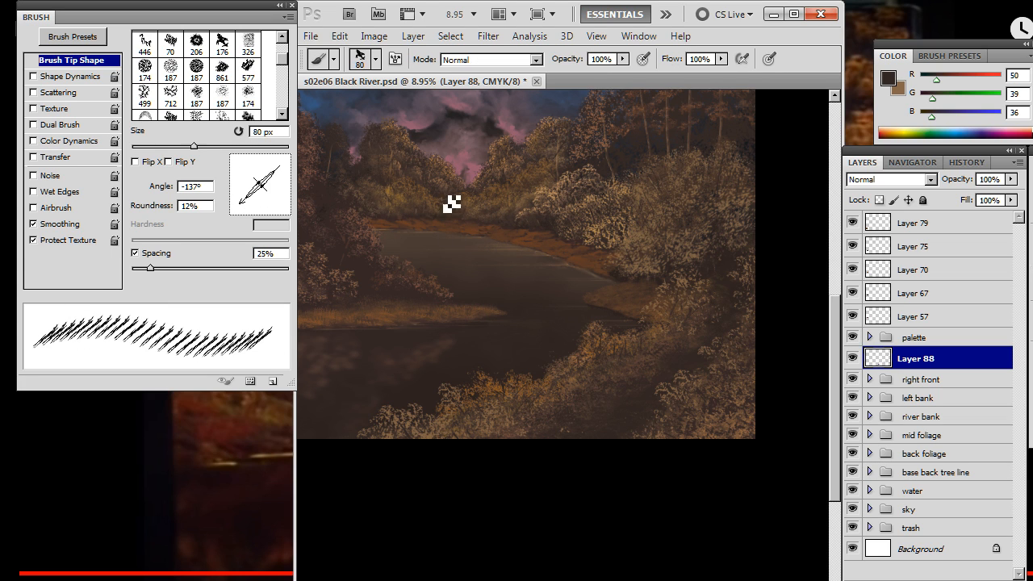
{"action": "key", "text": "e"}
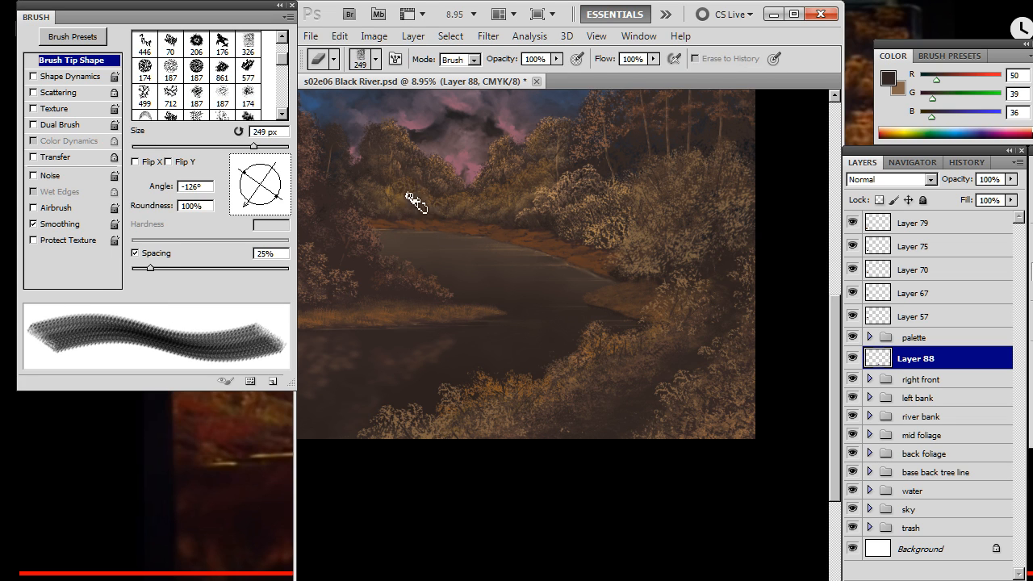
{"action": "key", "text": "b"}
{"action": "key", "text": "e"}
{"action": "key", "text": "b"}
{"action": "key", "text": "e"}
Add dark -137° twigs to the right-bank bushes from the shore up to the treetops, trimming them with the eraser
{"action": "key", "text": "b"}
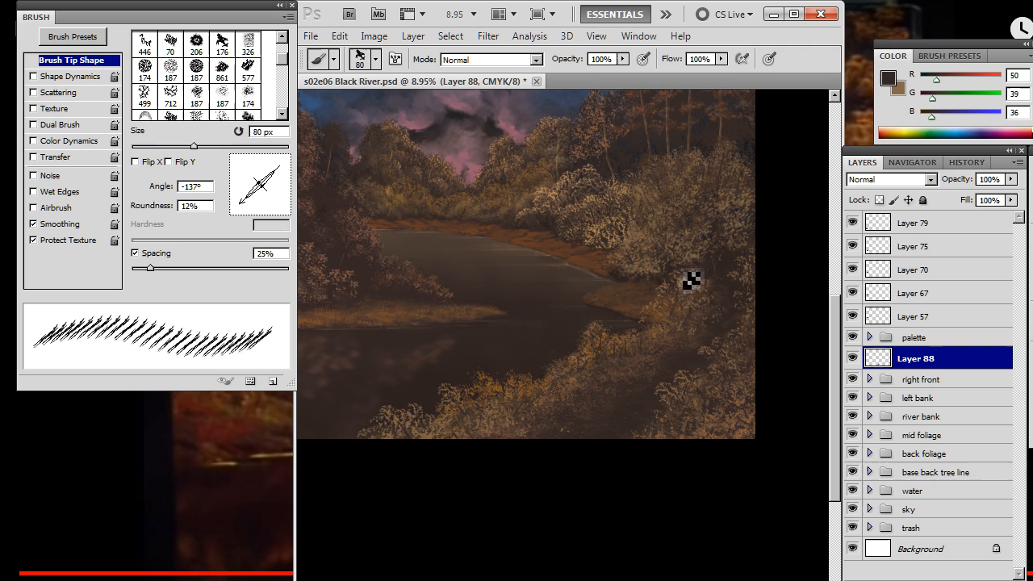
{"action": "key", "text": "e"}
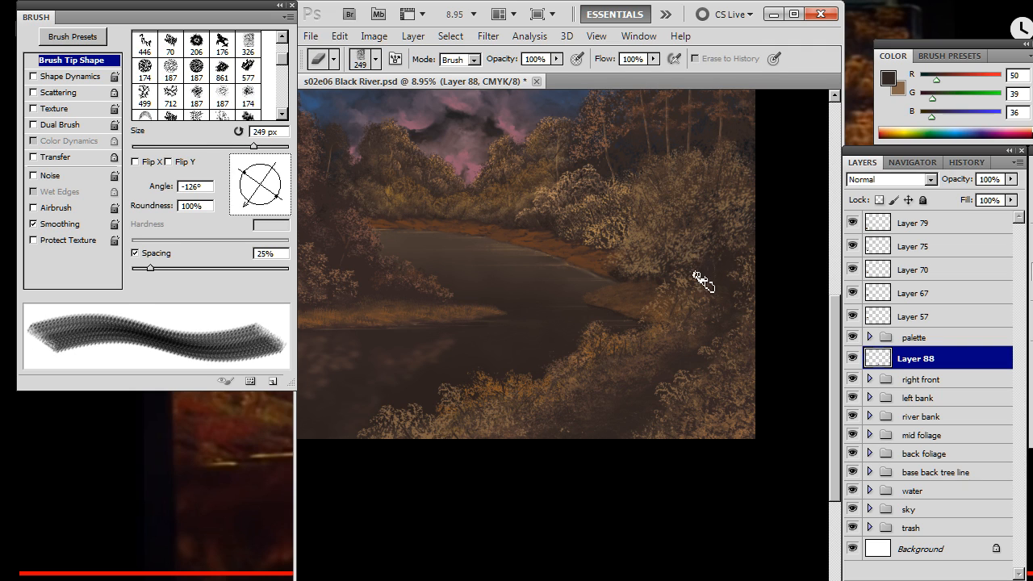
{"action": "key", "text": "b"}
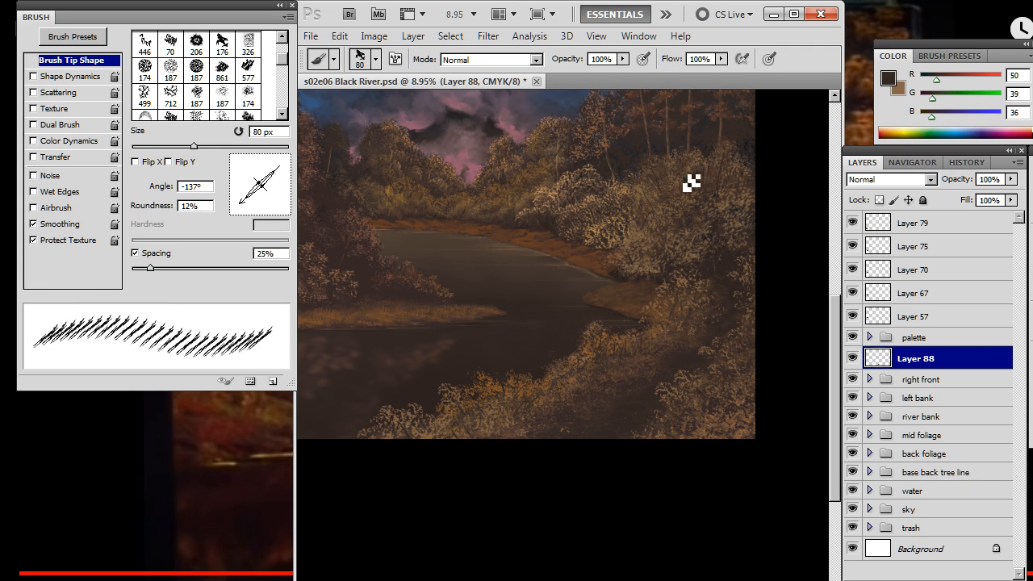
{"action": "key", "text": "e"}
{"action": "key", "text": "b"}
{"action": "key", "text": "e"}
{"action": "key", "text": "b"}
{"action": "key", "text": "e"}
{"action": "key", "text": "b"}
{"action": "key", "text": "e"}
{"action": "key", "text": "b"}
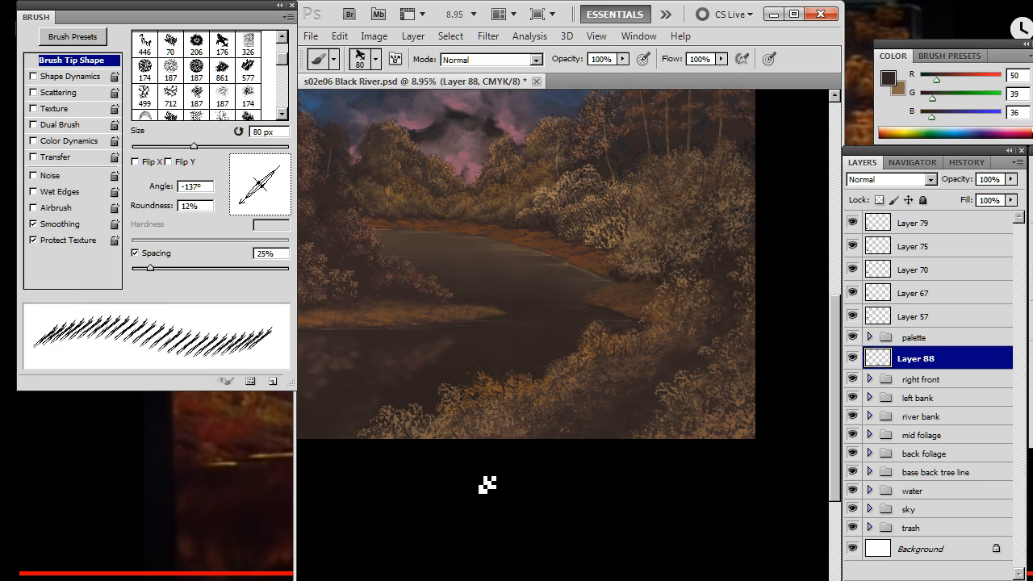
Rotate the brush tip to -72°, enlarge it to 100 px and paint dark twigs in the lower-left foreground bushes, blending them with the eraser
{"action": "key", "text": "x"}
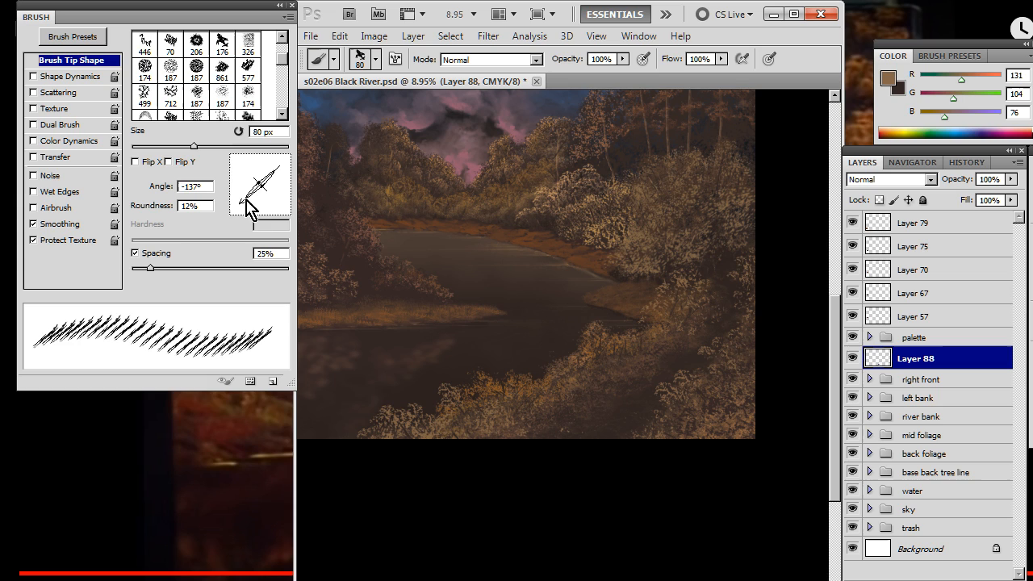
{"action": "left_click_drag", "start_coordinate": [249, 207], "coordinate": [273, 224]}
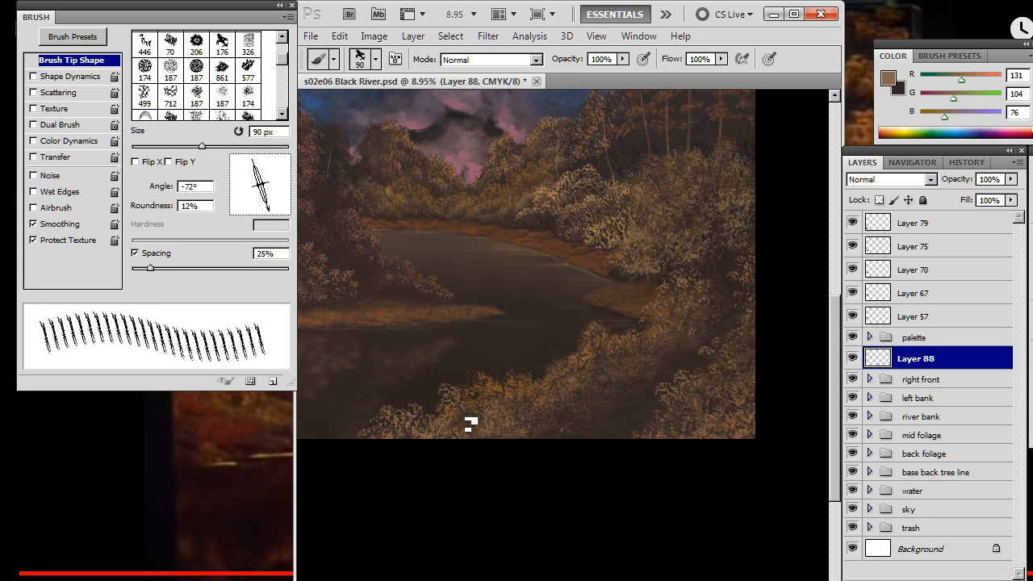
{"action": "key", "text": "x"}
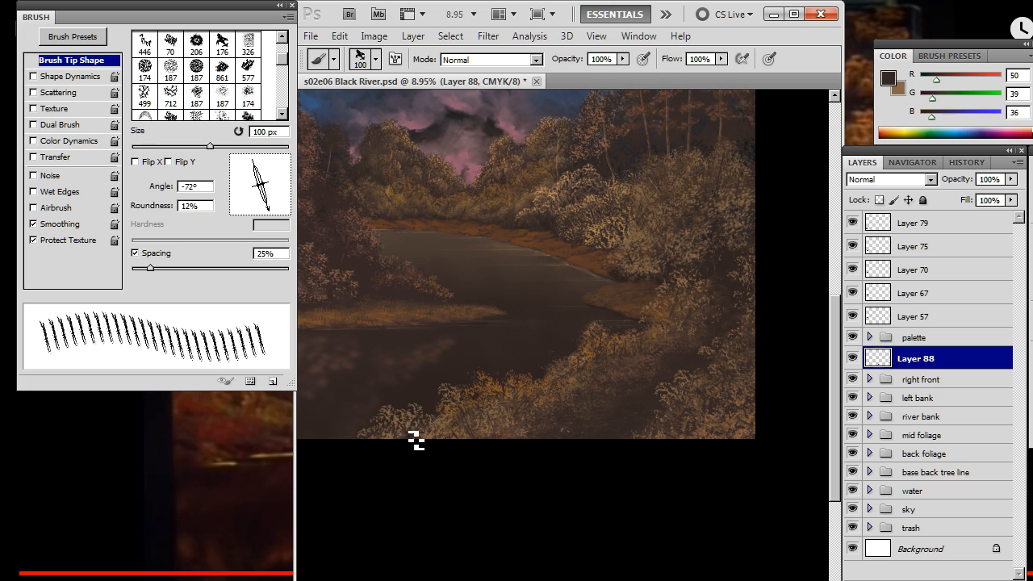
{"action": "key", "text": "e"}
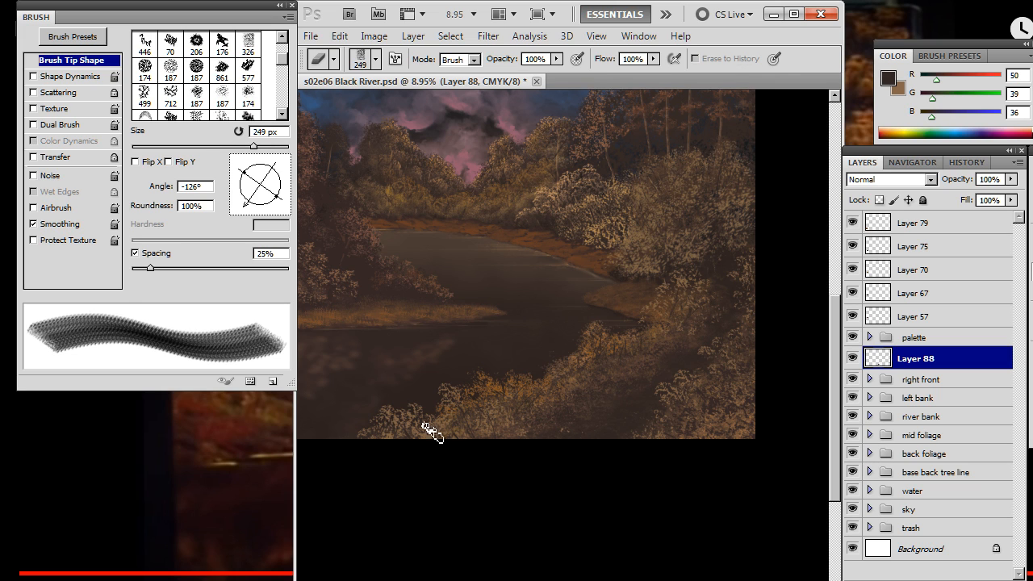
{"action": "key", "text": "b"}
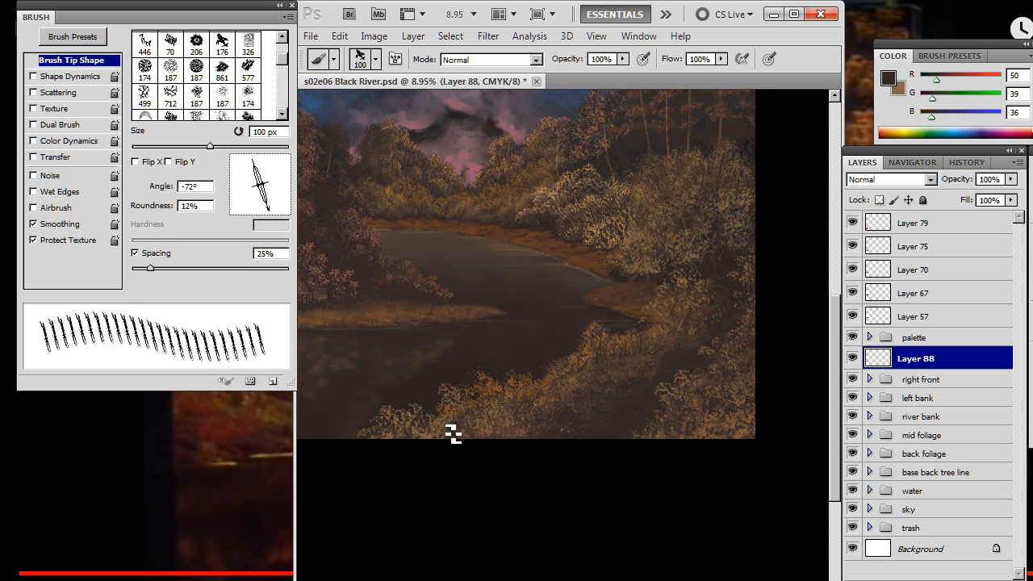
{"action": "key", "text": "e"}
{"action": "key", "text": "b"}
{"action": "key", "text": "e"}
{"action": "key", "text": "b"}
Rotate the brush tip to -118° and paint dark twigs across the central foreground bushes, trimming them with the eraser
{"action": "left_click_drag", "start_coordinate": [274, 216], "coordinate": [269, 231]}
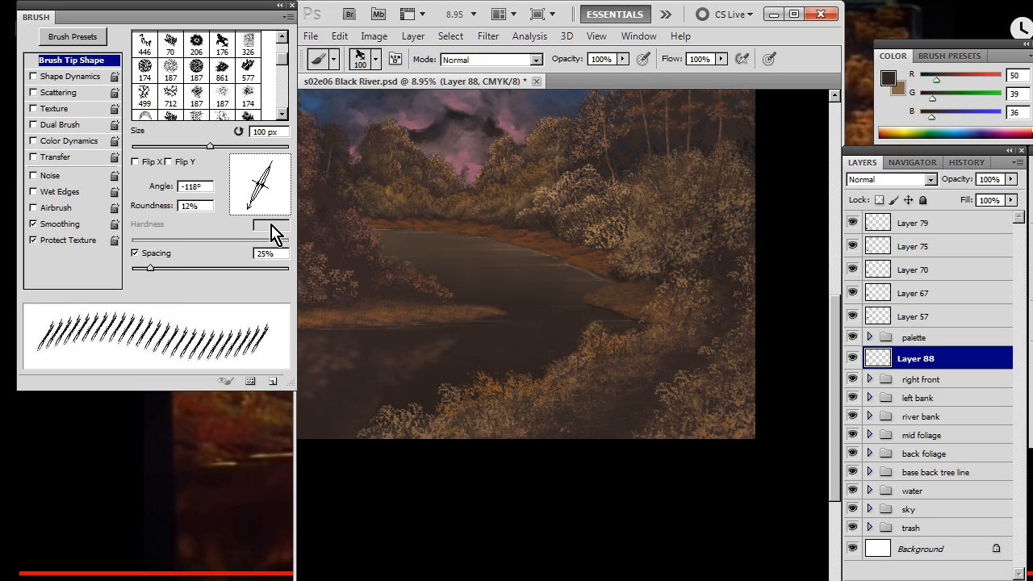
{"action": "key", "text": "e"}
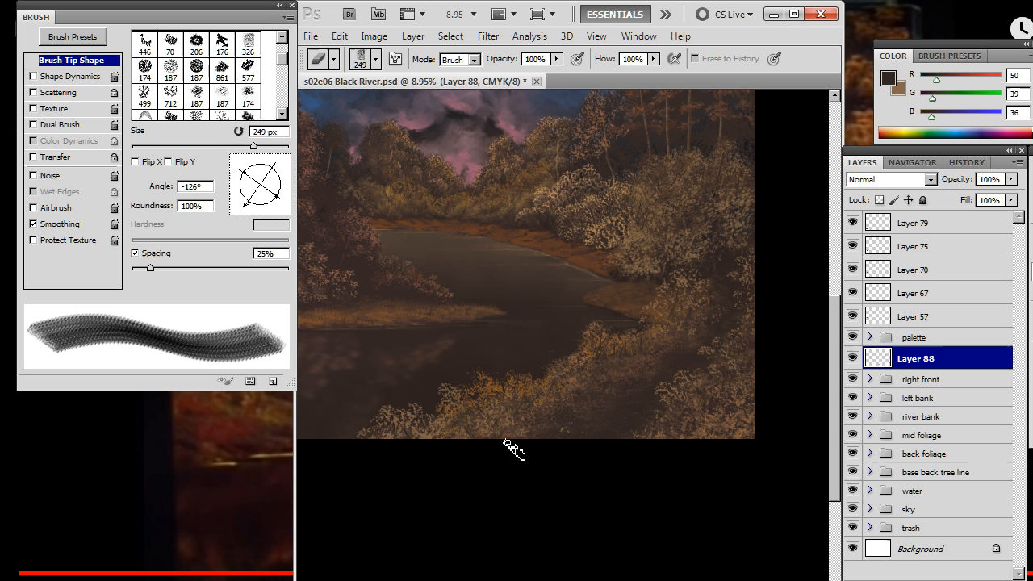
{"action": "key", "text": "b"}
{"action": "key", "text": "e"}
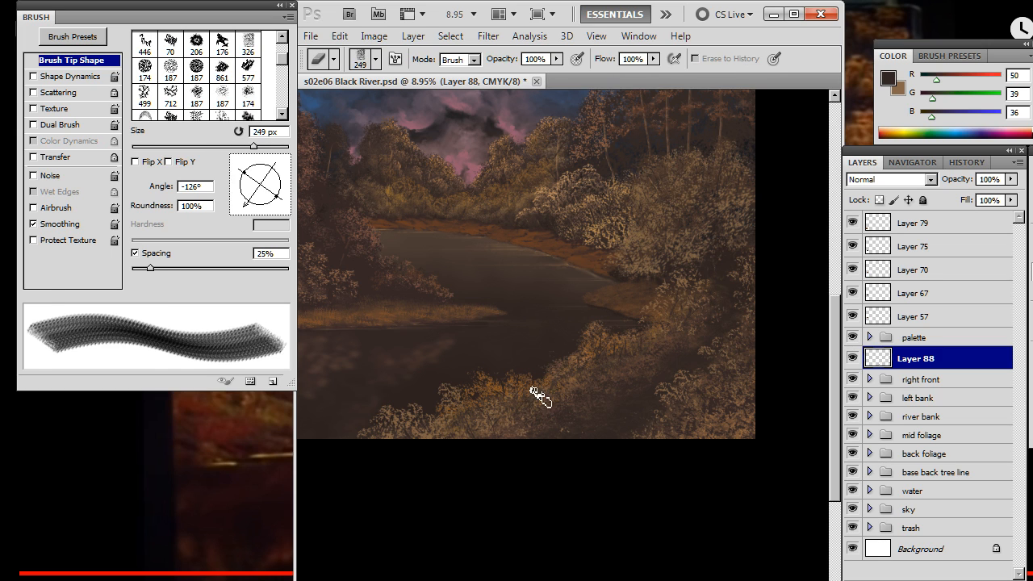
{"action": "key", "text": "b"}
{"action": "key", "text": "e"}
{"action": "key", "text": "b"}
{"action": "key", "text": "e"}
Paint dark -118° twigs in the lower right-bank bushes beside the shore, blending them with the eraser
{"action": "key", "text": "b"}
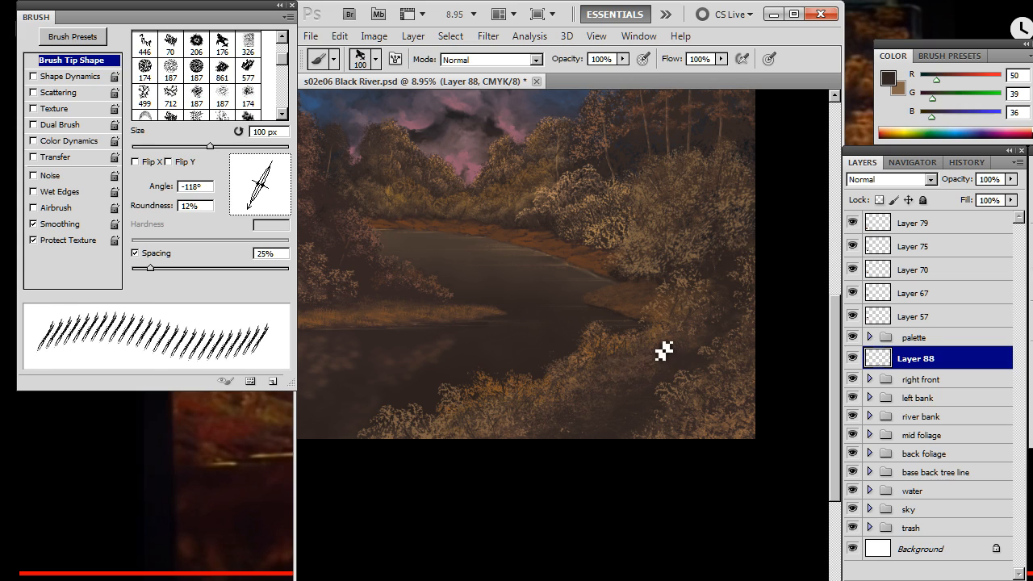
{"action": "key", "text": "e"}
{"action": "key", "text": "b"}
{"action": "key", "text": "e"}
{"action": "key", "text": "b"}
{"action": "key", "text": "e"}
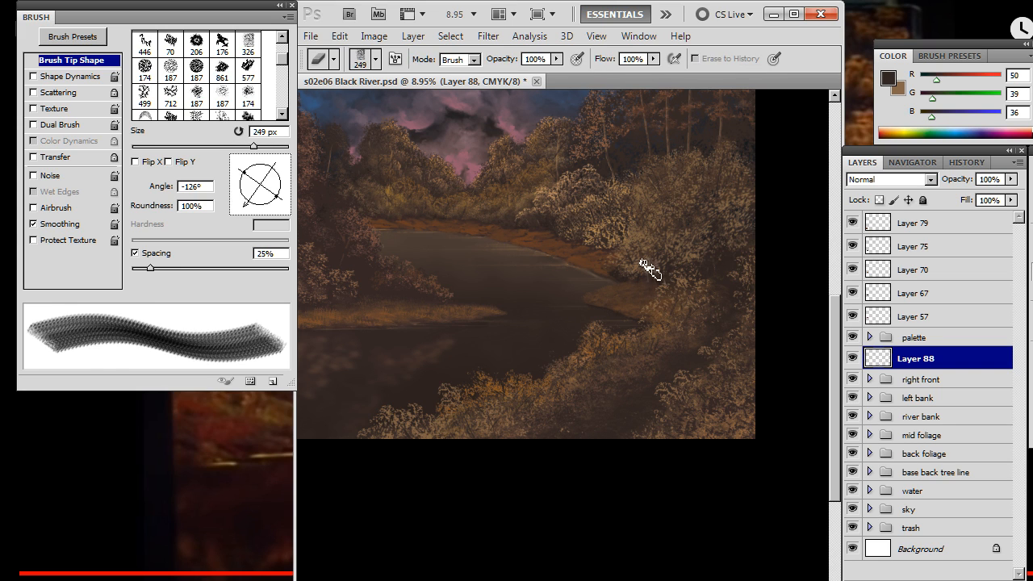
{"action": "key", "text": "b"}
{"action": "key", "text": "e"}
Paint dark -118° twigs in the upper right-bank bushes near the canvas edge, trimming them with the eraser
{"action": "key", "text": "b"}
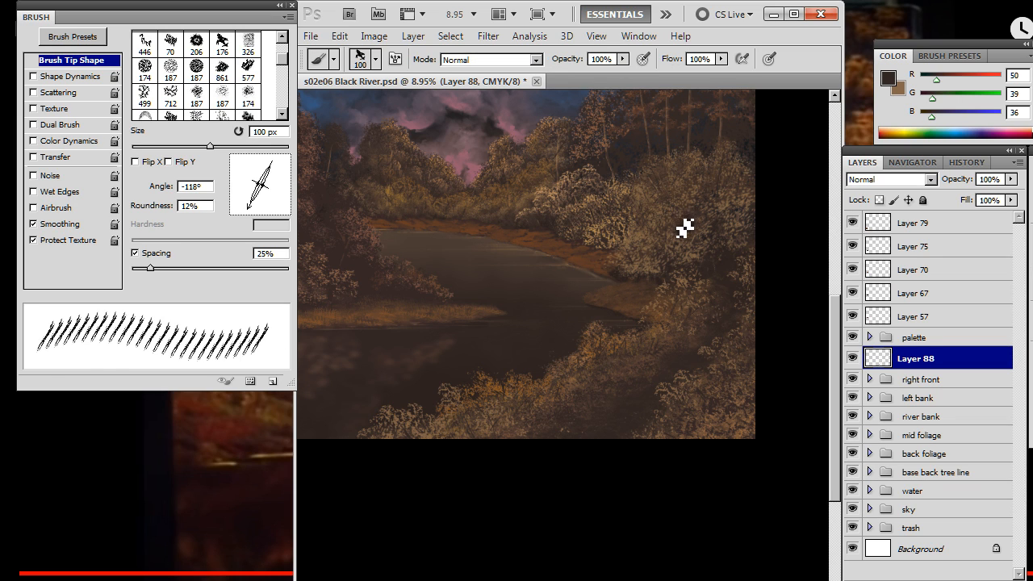
{"action": "key", "text": "e"}
{"action": "key", "text": "b"}
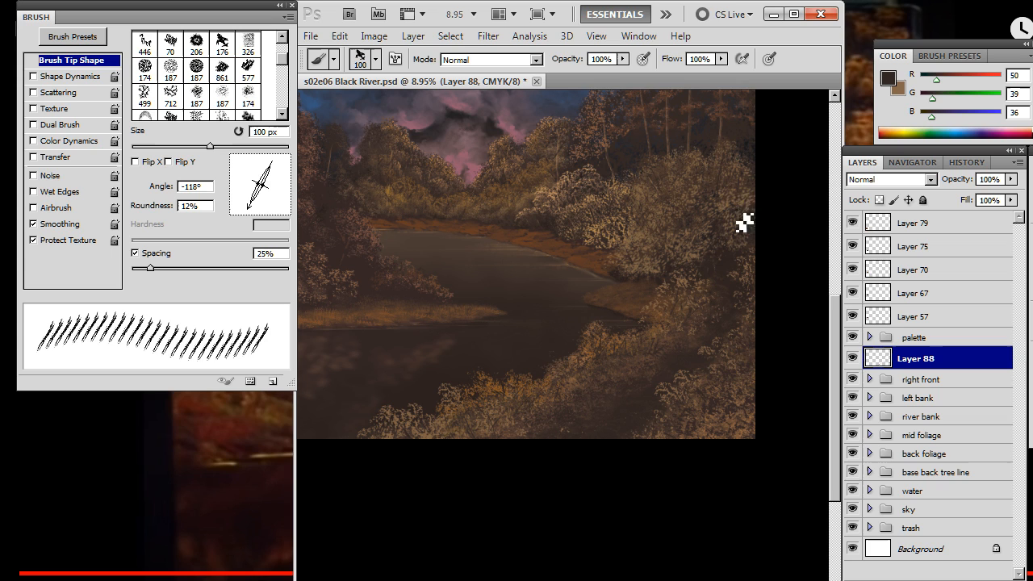
{"action": "key", "text": "e"}
{"action": "key", "text": "b"}
{"action": "key", "text": "e"}
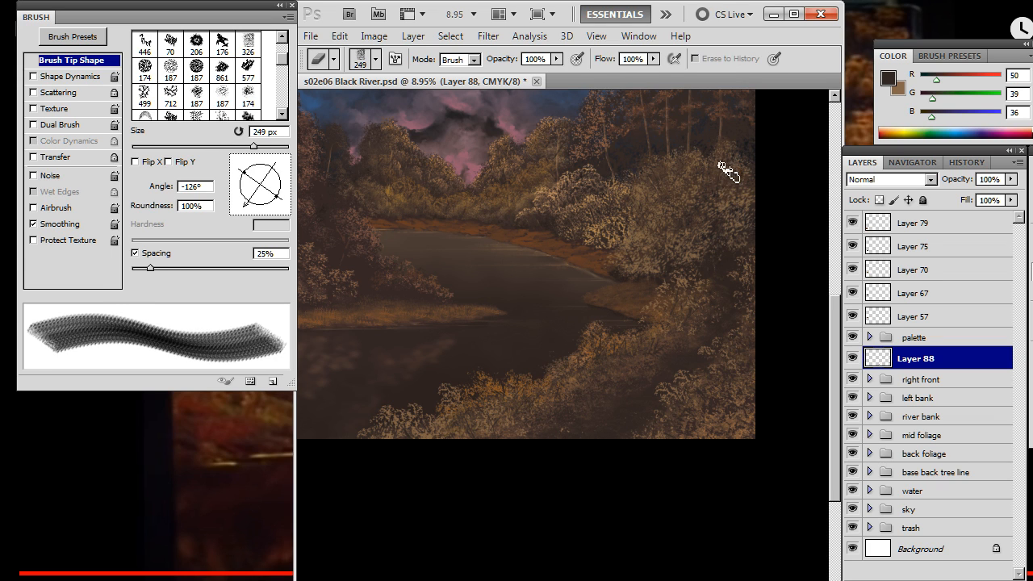
{"action": "key", "text": "b"}
{"action": "key", "text": "e"}
{"action": "key", "text": "b"}
Rotate the brush tip to -74° and paint dark twigs along the far riverbank, trimming them with the eraser
{"action": "left_click_drag", "start_coordinate": [258, 211], "coordinate": [267, 214]}
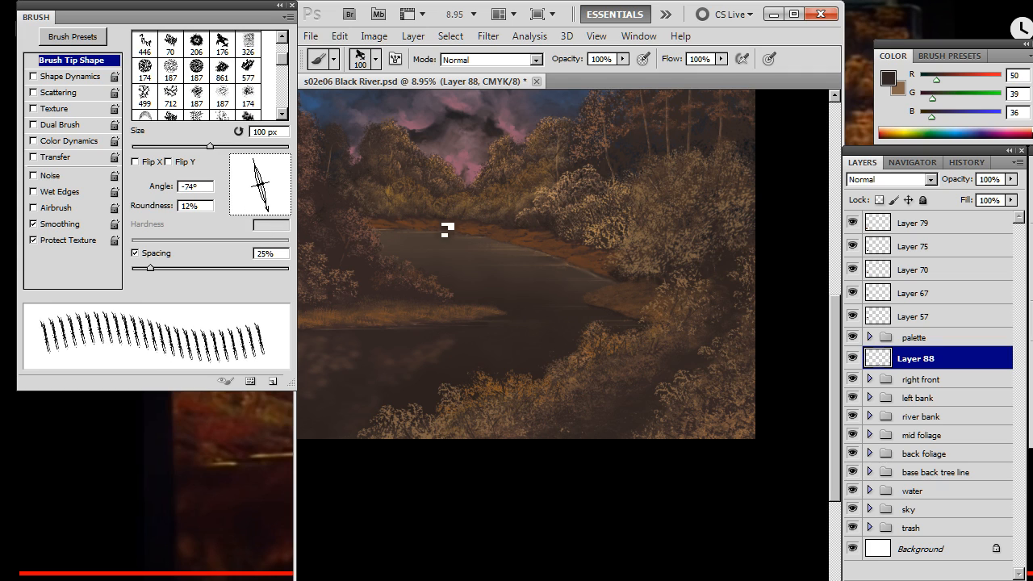
{"action": "key", "text": "e"}
{"action": "key", "text": "b"}
Rotate the eraser tip to -37° and blend dark -74° twigs into the pale bushes right of the far riverbank
{"action": "key", "text": "e"}
{"action": "left_click_drag", "start_coordinate": [253, 205], "coordinate": [279, 202]}
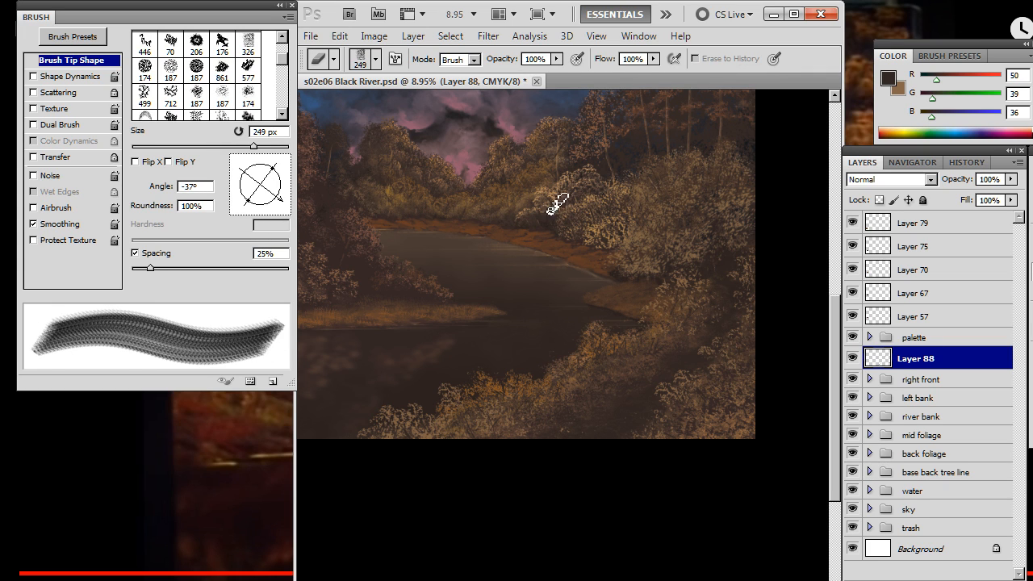
{"action": "key", "text": "b"}
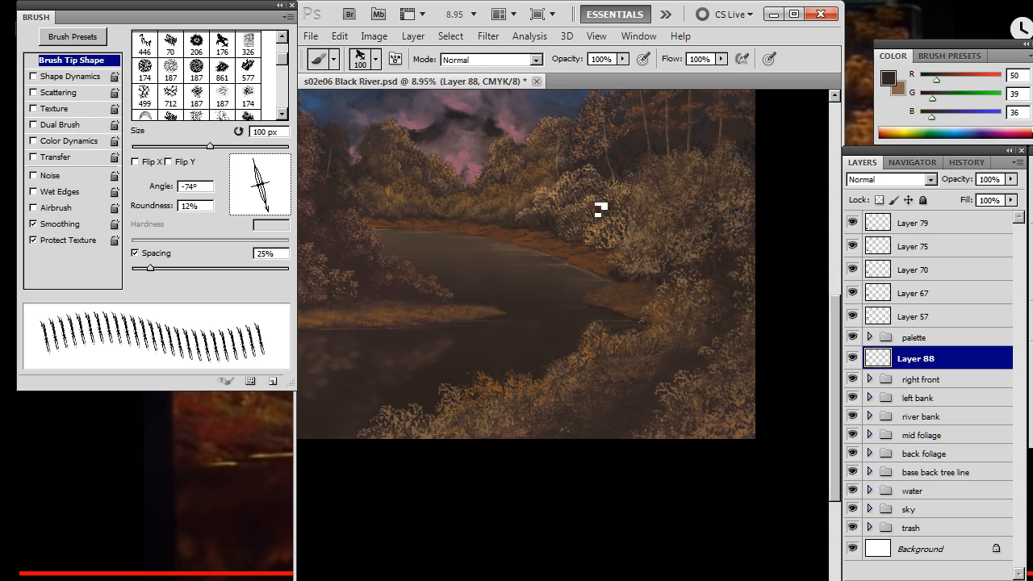
{"action": "key", "text": "e"}
{"action": "key", "text": "b"}
{"action": "key", "text": "e"}
Paint dark -74° twigs in the central back bushes above the far riverbank, blending them with the eraser
{"action": "key", "text": "b"}
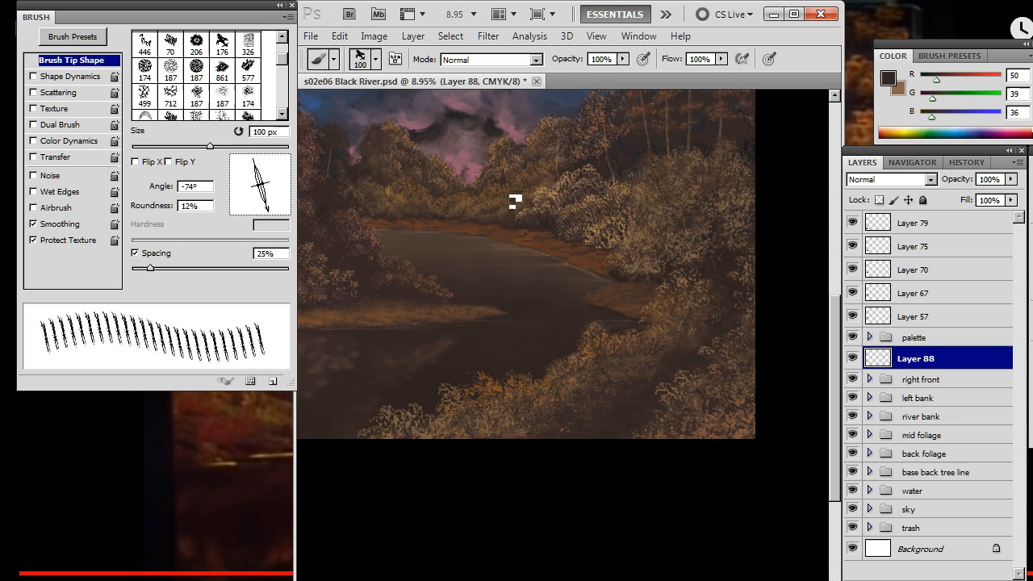
{"action": "key", "text": "e"}
{"action": "key", "text": "b"}
{"action": "key", "text": "e"}
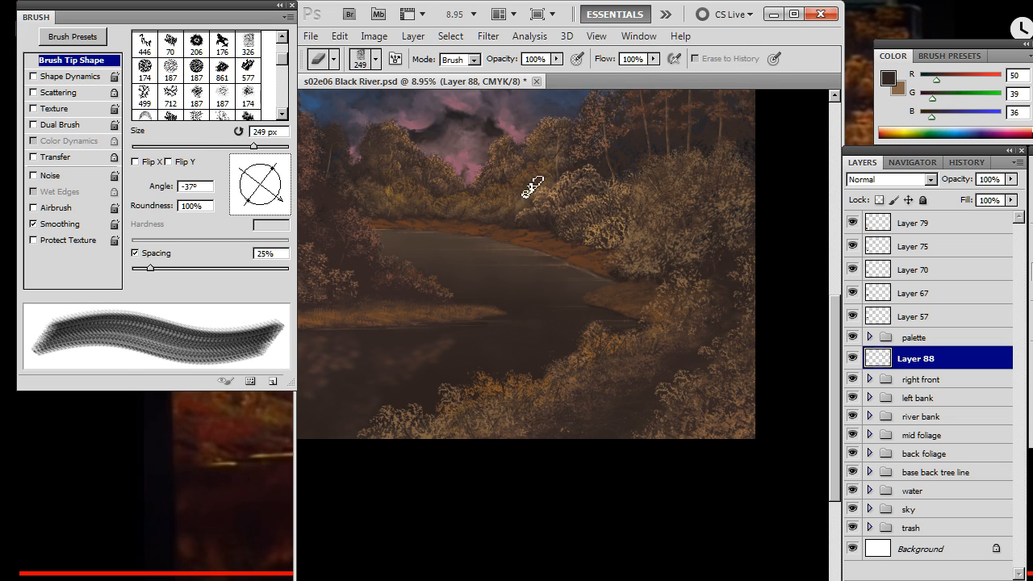
{"action": "key", "text": "b"}
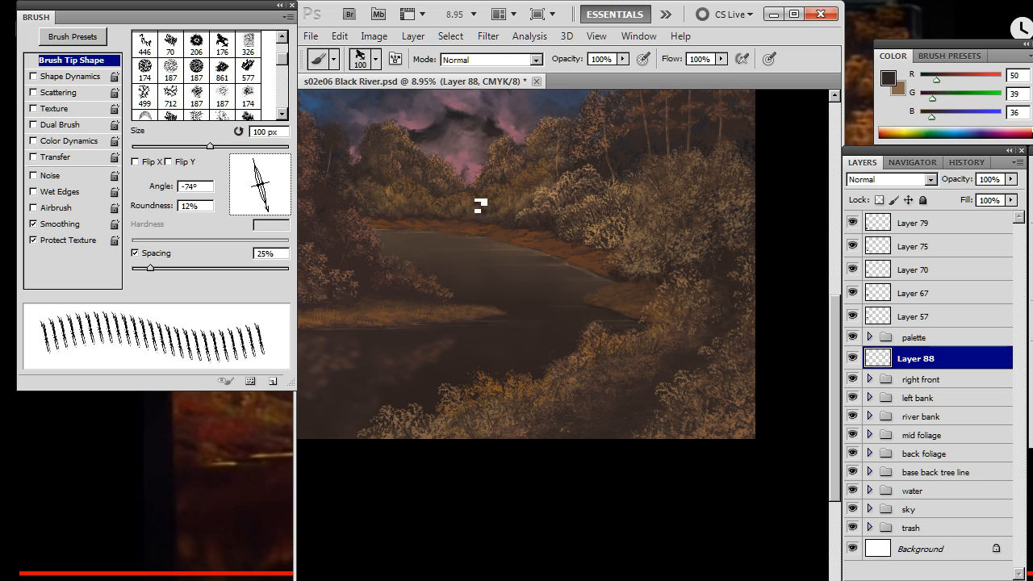
{"action": "key", "text": "e"}
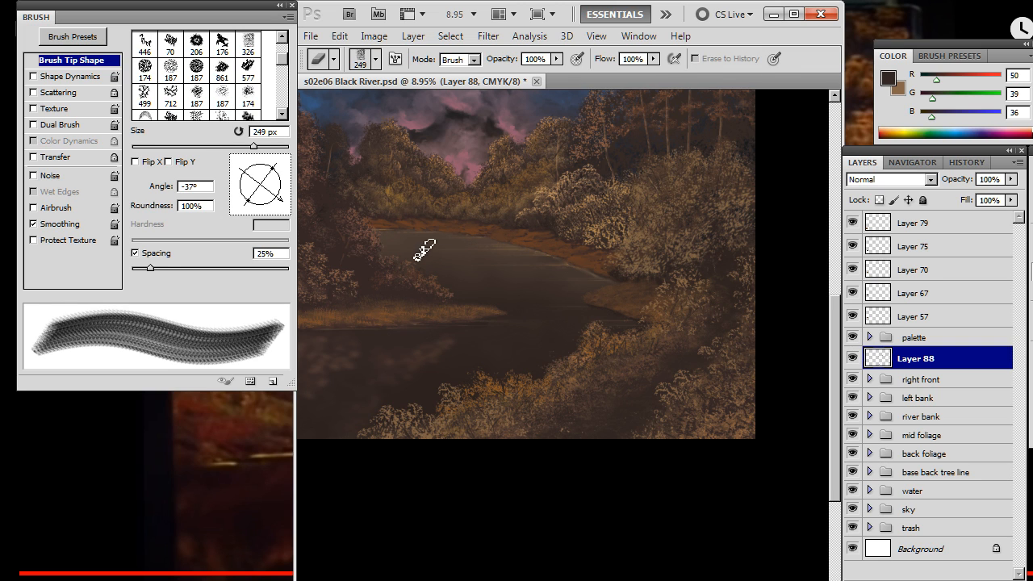
Paint dark -74° twigs in the back bushes near the far riverbank's left end, blending them with the eraser
{"action": "key", "text": "b"}
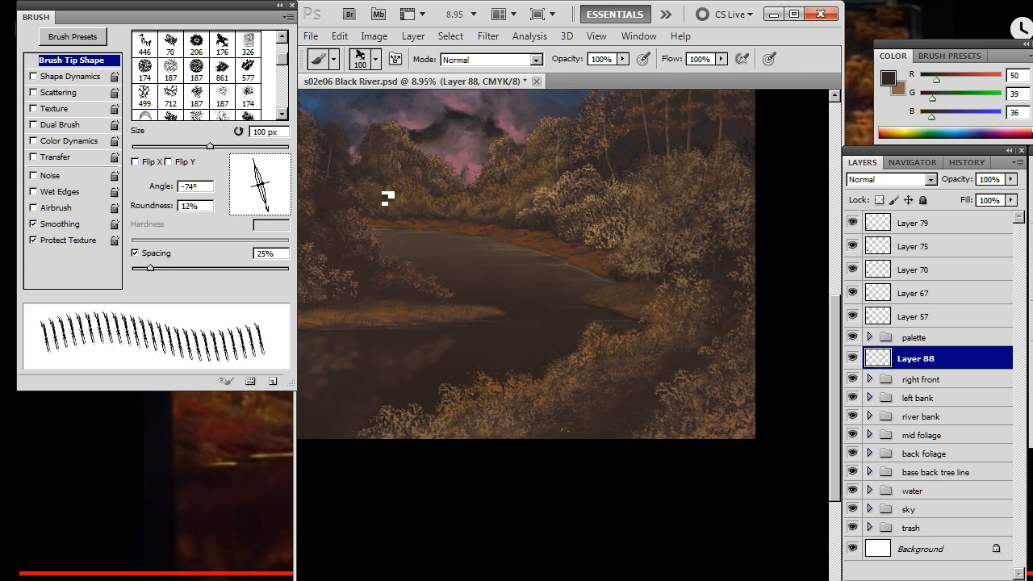
{"action": "key", "text": "e"}
{"action": "key", "text": "b"}
{"action": "key", "text": "e"}
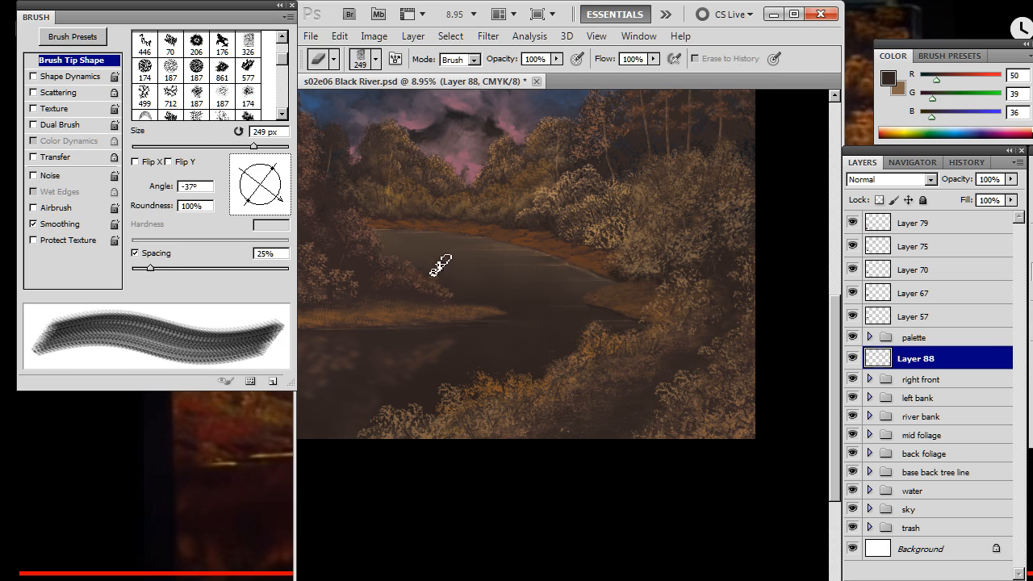
Rotate the brush tip to -94° and paint dark twigs in the bushes above the far riverbank, trimming them with the eraser
{"action": "key", "text": "b"}
{"action": "left_click_drag", "start_coordinate": [270, 211], "coordinate": [259, 216]}
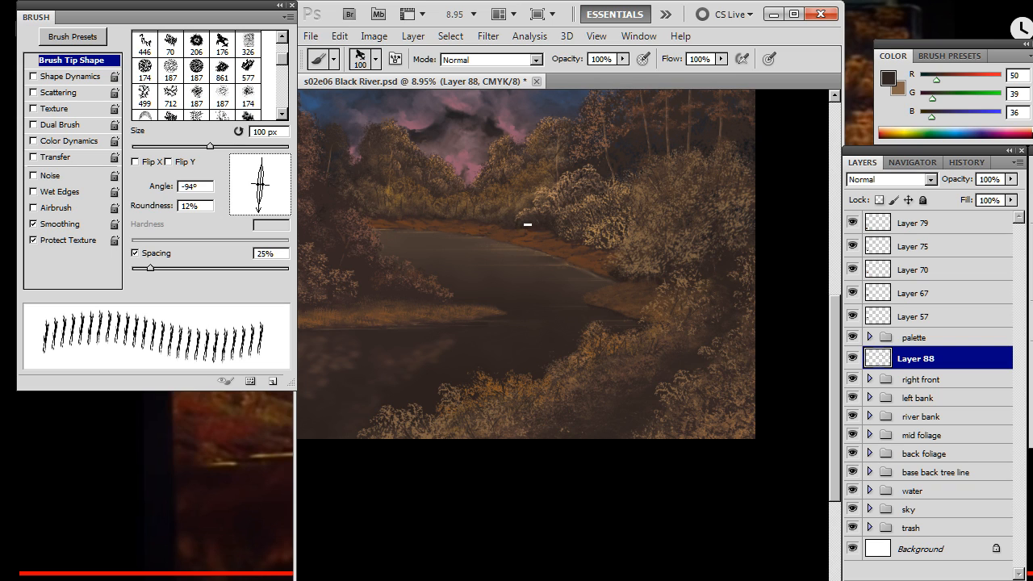
{"action": "key", "text": "e"}
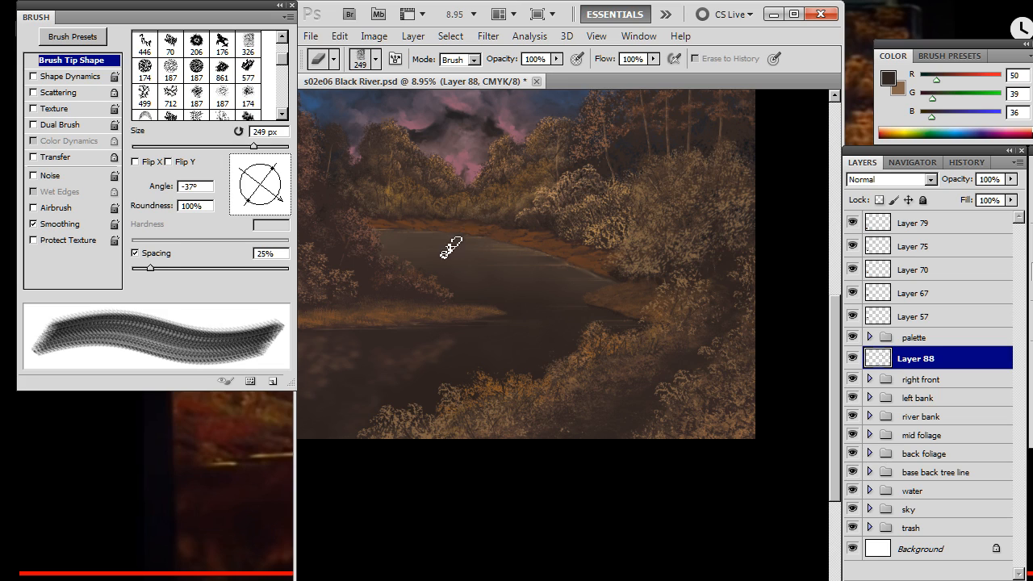
{"action": "key", "text": "b"}
{"action": "key", "text": "e"}
{"action": "key", "text": "b"}
Swap to the light brown color and paint -94° twigs in the bushes above the far riverbank, blending them with the eraser
{"action": "key", "text": "x"}
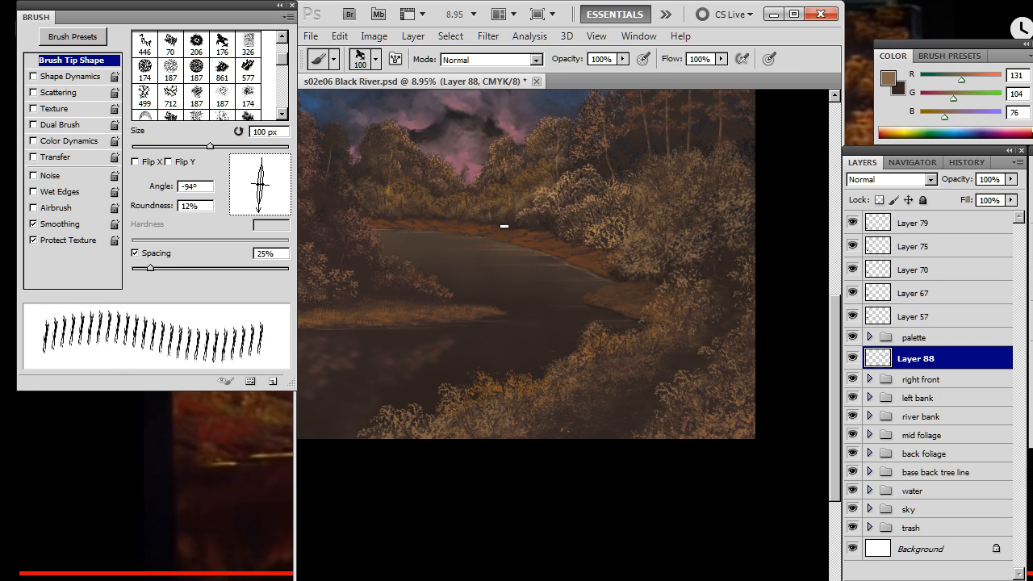
{"action": "key", "text": "e"}
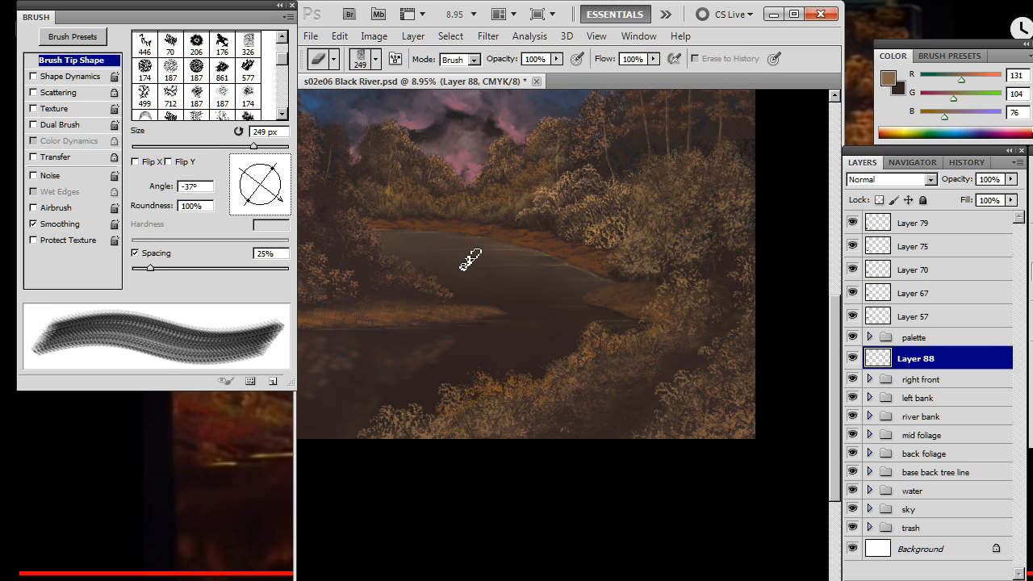
{"action": "key", "text": "b"}
{"action": "key", "text": "e"}
{"action": "key", "text": "b"}
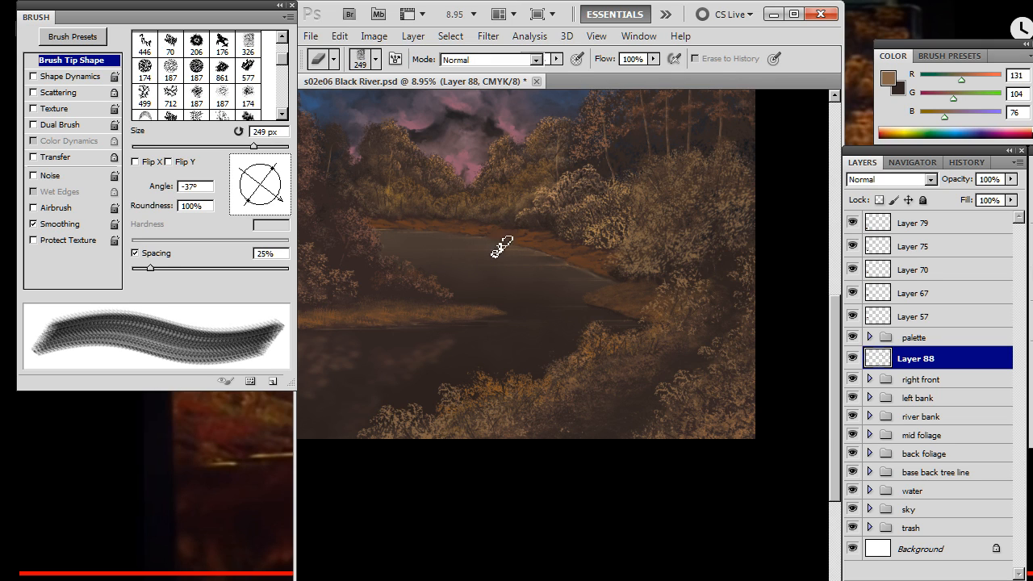
{"action": "key", "text": "e"}
{"action": "key", "text": "b"}
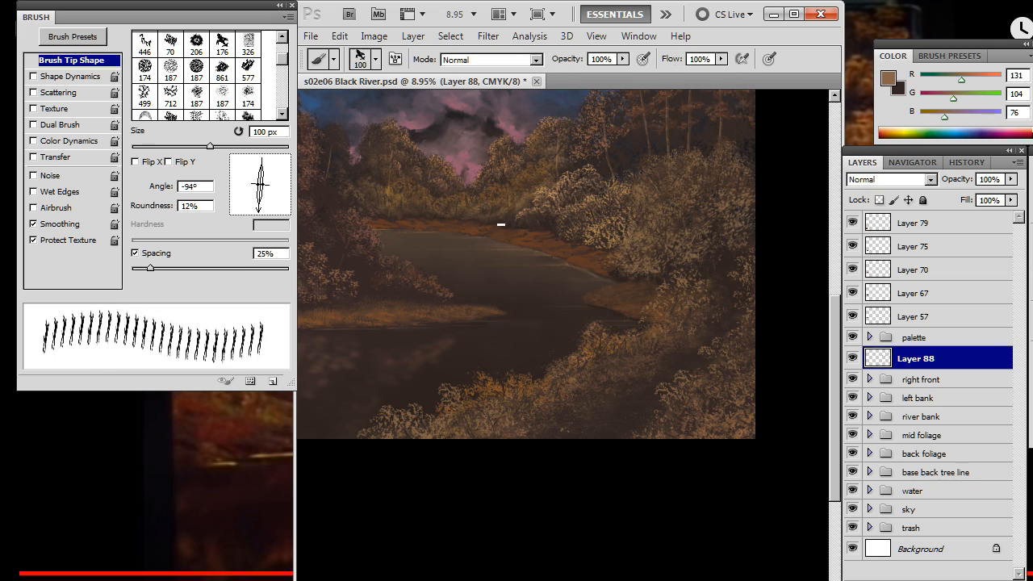
{"action": "key", "text": "e"}
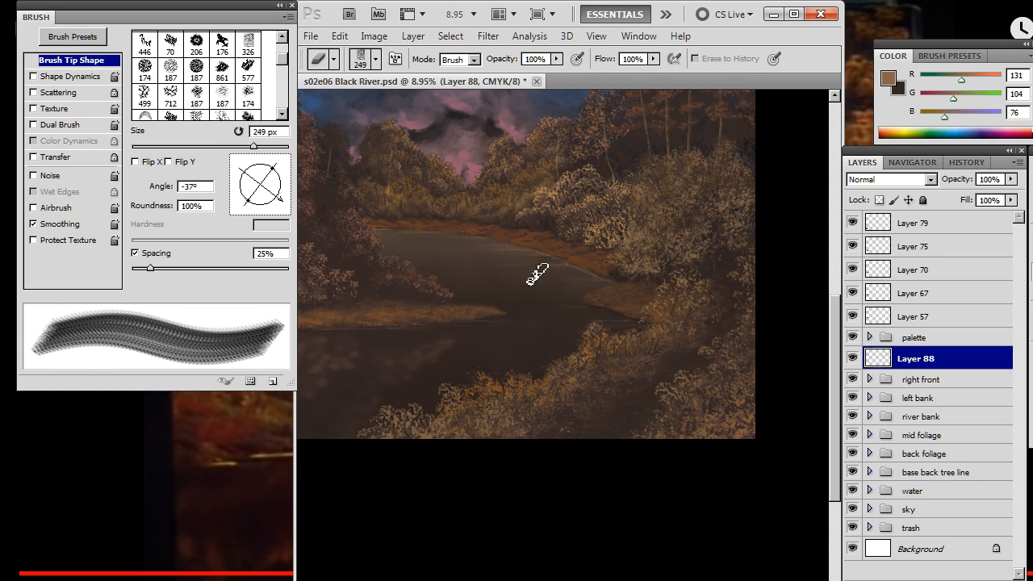
Paint light brown -94° twigs from the far riverbank toward the upper right-bank bushes, alternating with the eraser
{"action": "key", "text": "b"}
{"action": "key", "text": "e"}
{"action": "key", "text": "b"}
{"action": "key", "text": "e"}
{"action": "key", "text": "b"}
{"action": "key", "text": "e"}
{"action": "key", "text": "b"}
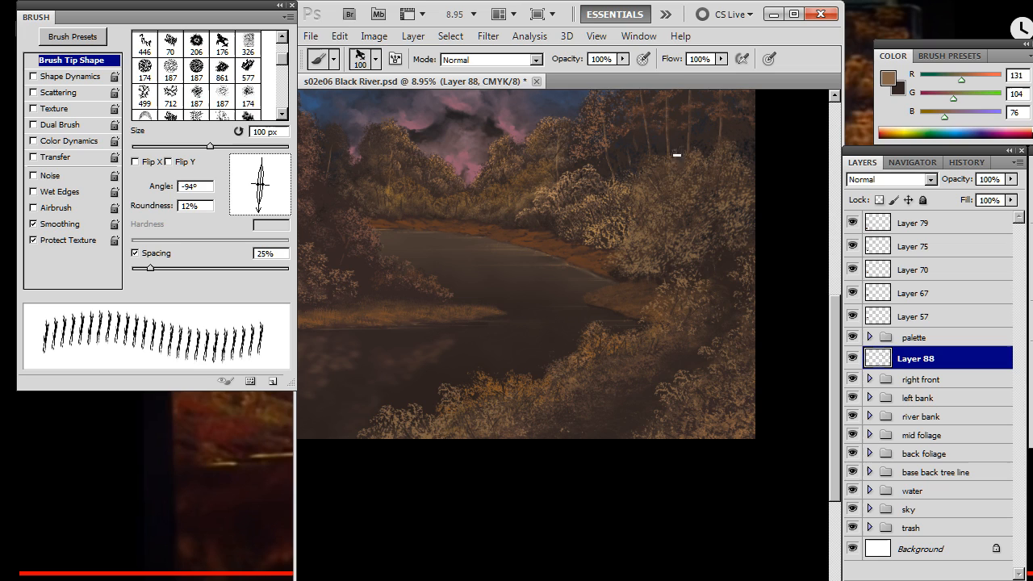
Add light brown -94° twigs along the crest of the right-bank foliage below the tall trees, softening them with the eraser
{"action": "key", "text": "e"}
{"action": "key", "text": "b"}
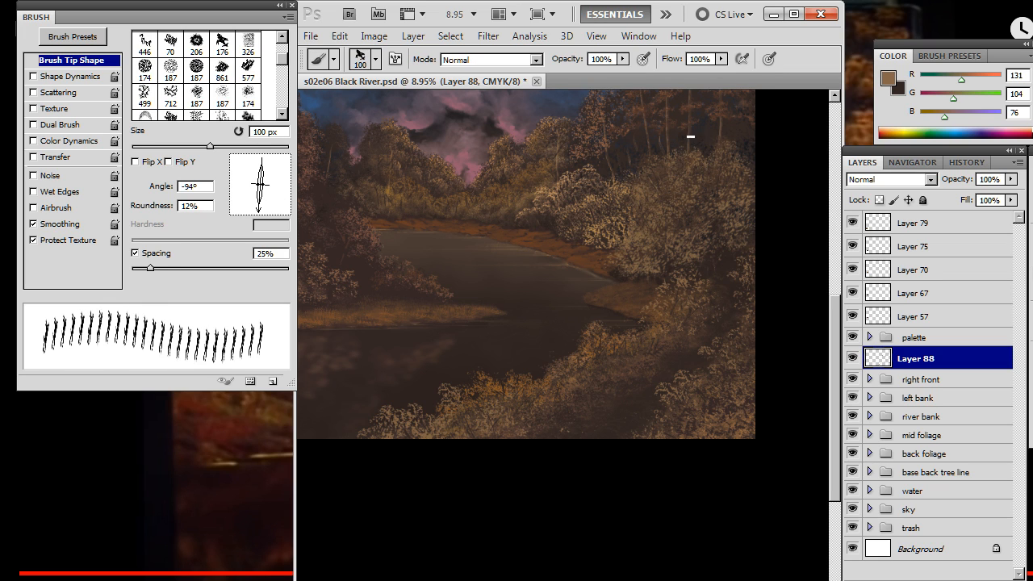
{"action": "key", "text": "e"}
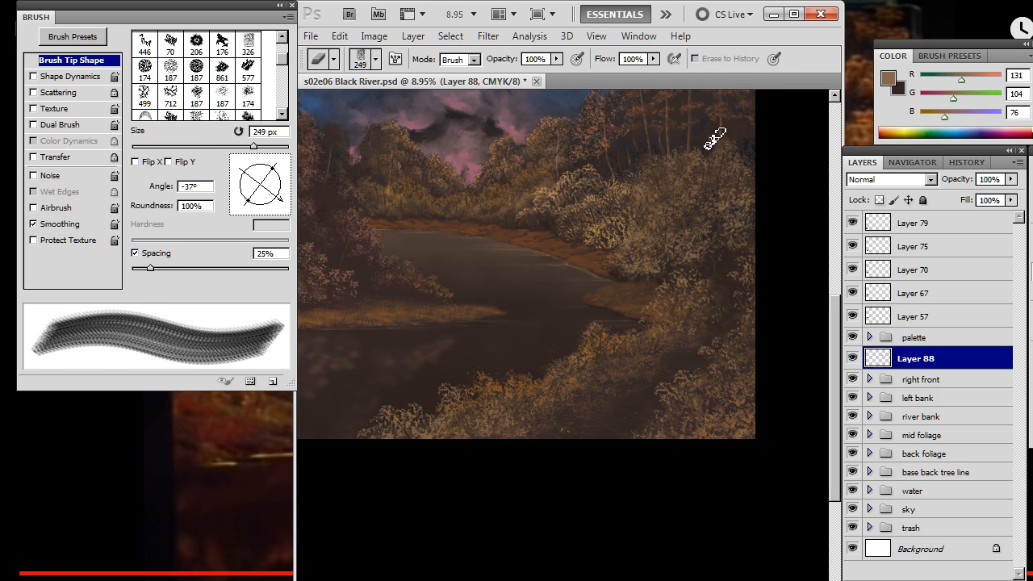
{"action": "key", "text": "r"}
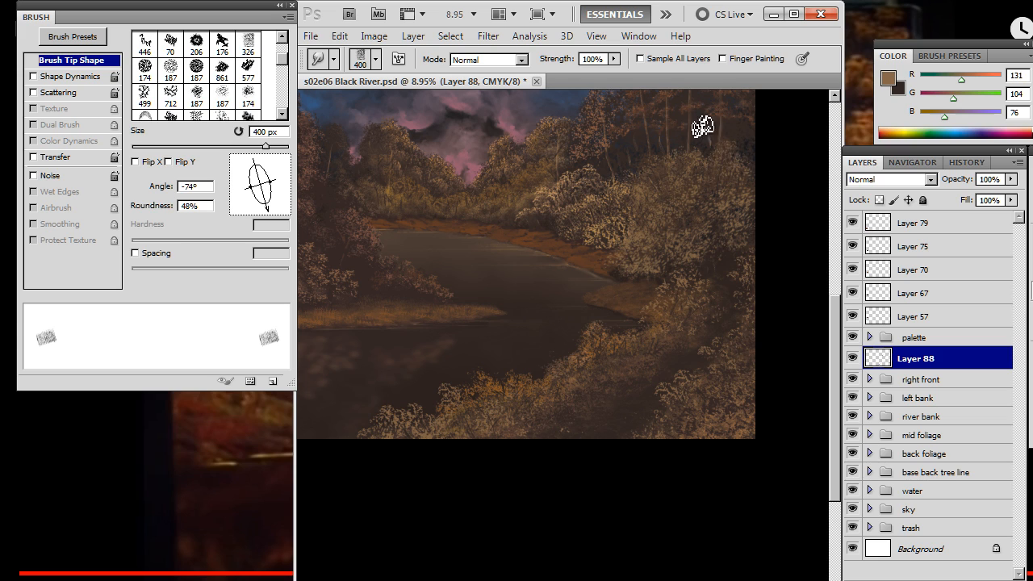
{"action": "key", "text": "e"}
{"action": "key", "text": "b"}
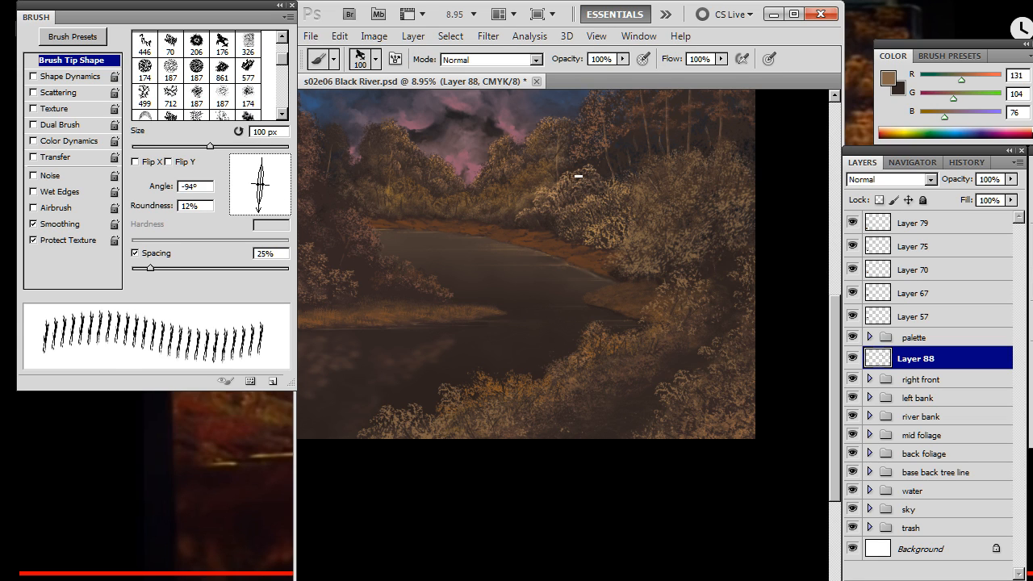
Rotate the brush tip to -98° and paint light brown twigs in the upper right-bank foliage, trimming them with the eraser
{"action": "left_click_drag", "start_coordinate": [260, 214], "coordinate": [255, 216]}
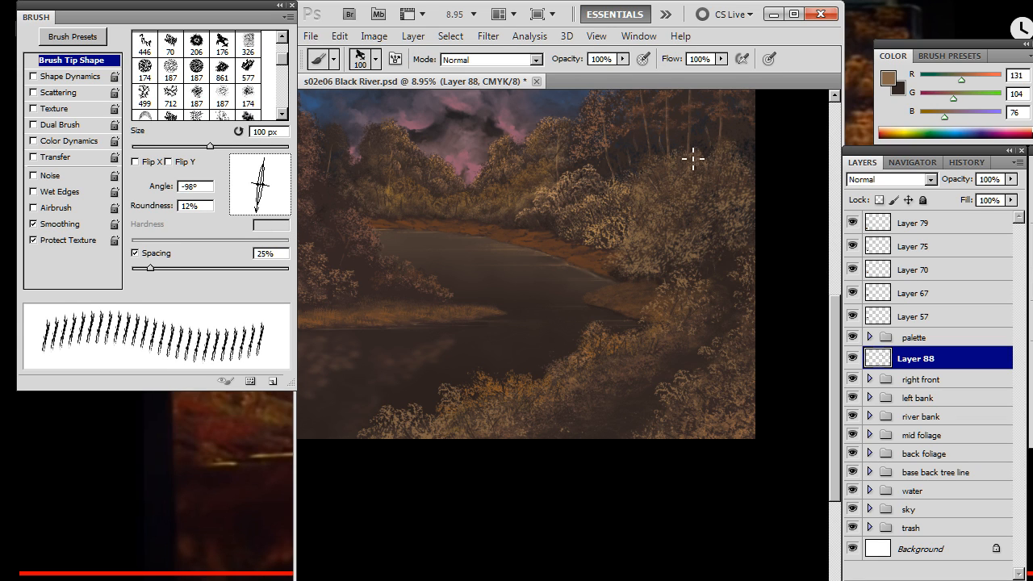
{"action": "key", "text": "e"}
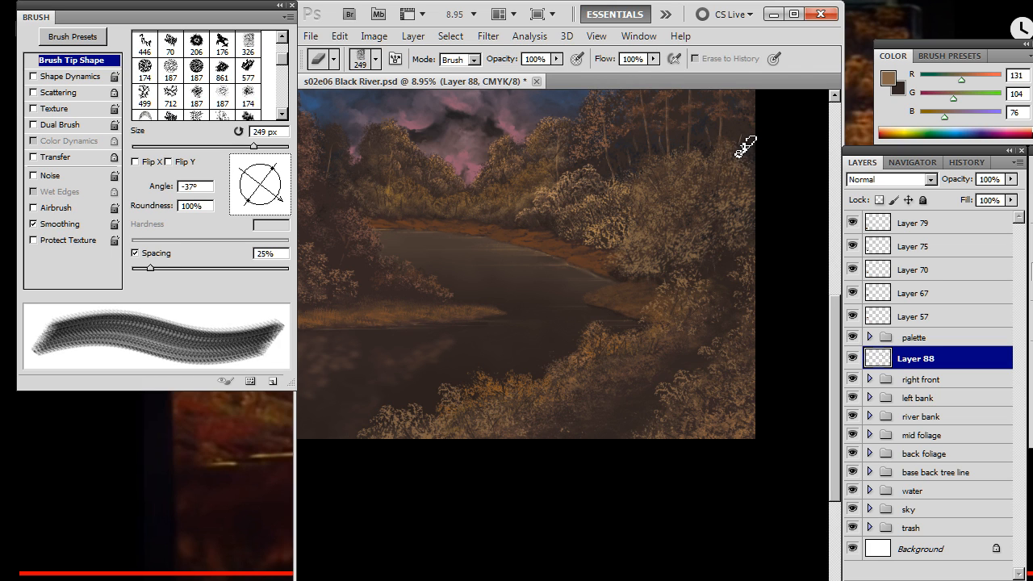
{"action": "key", "text": "r"}
{"action": "key", "text": "e"}
Rotate the eraser tip to -118° and blend light brown -98° twigs into the left-bank bushes above the grassy shore
{"action": "left_click_drag", "start_coordinate": [722, 196], "coordinate": [643, 306]}
{"action": "key", "text": "ctrl+space"}
{"action": "left_click_drag", "start_coordinate": [654, 256], "coordinate": [567, 291]}
{"action": "mouse_move", "coordinate": [555, 341]}
{"action": "left_mouse_down"}
{"action": "mouse_move", "coordinate": [597, 350]}
{"action": "mouse_move", "coordinate": [511, 401]}
{"action": "mouse_move", "coordinate": [576, 388]}
{"action": "mouse_move", "coordinate": [589, 365]}
{"action": "mouse_move", "coordinate": [511, 366]}
{"action": "mouse_move", "coordinate": [493, 313]}
{"action": "left_mouse_up"}
{"action": "key", "text": "e"}
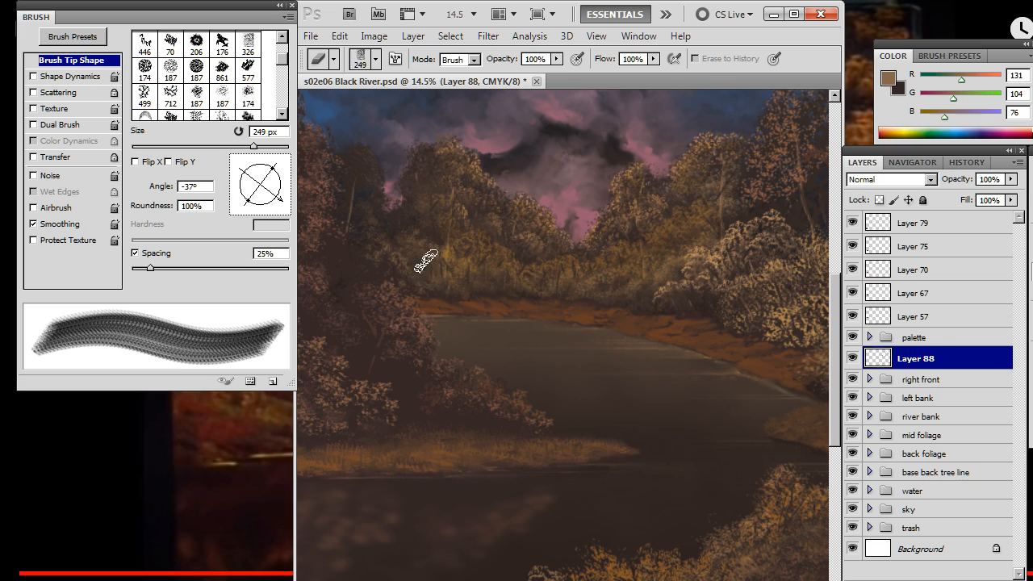
{"action": "left_click", "coordinate": [252, 202]}
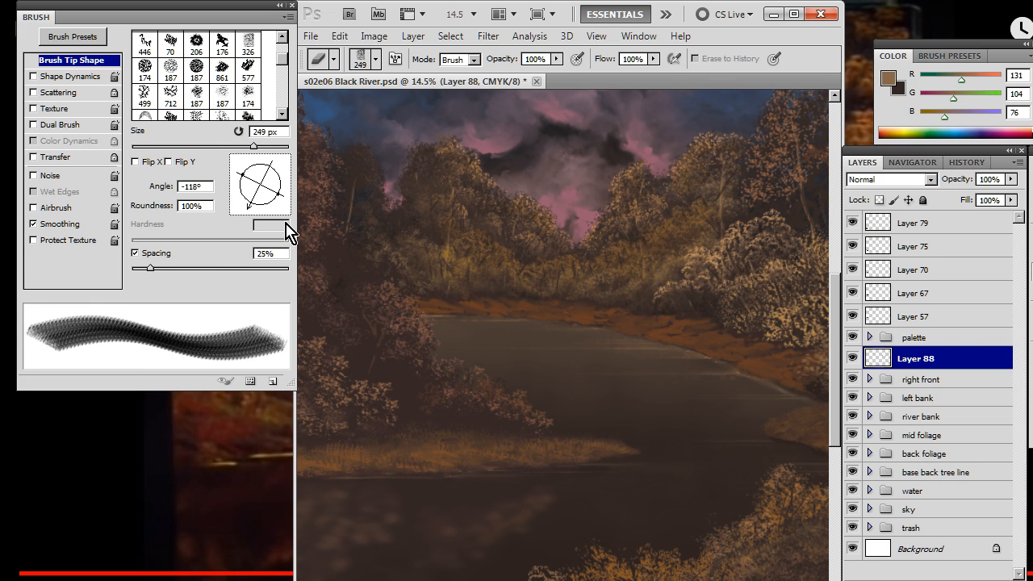
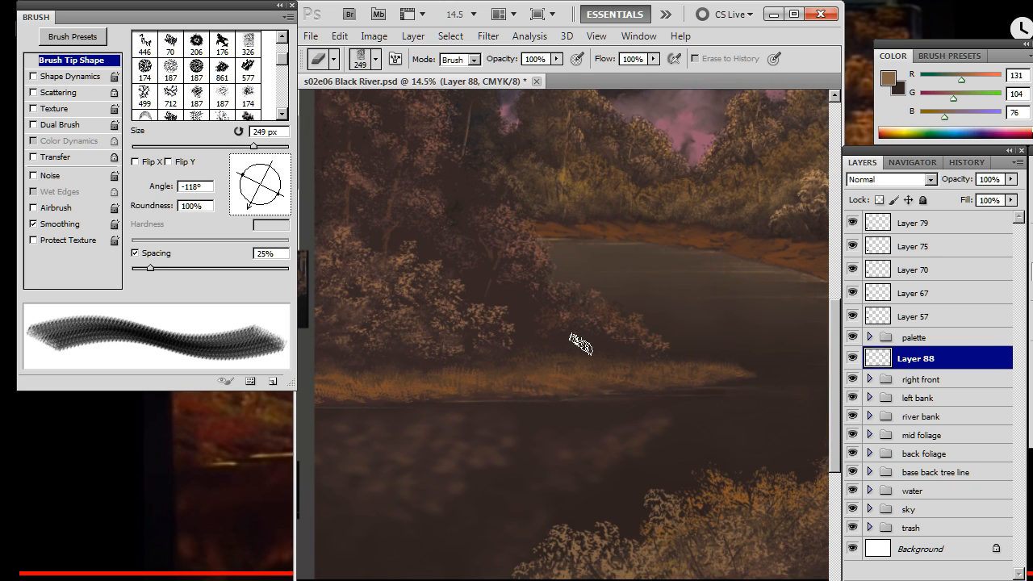
{"action": "key", "text": "b"}
{"action": "key", "text": "e"}
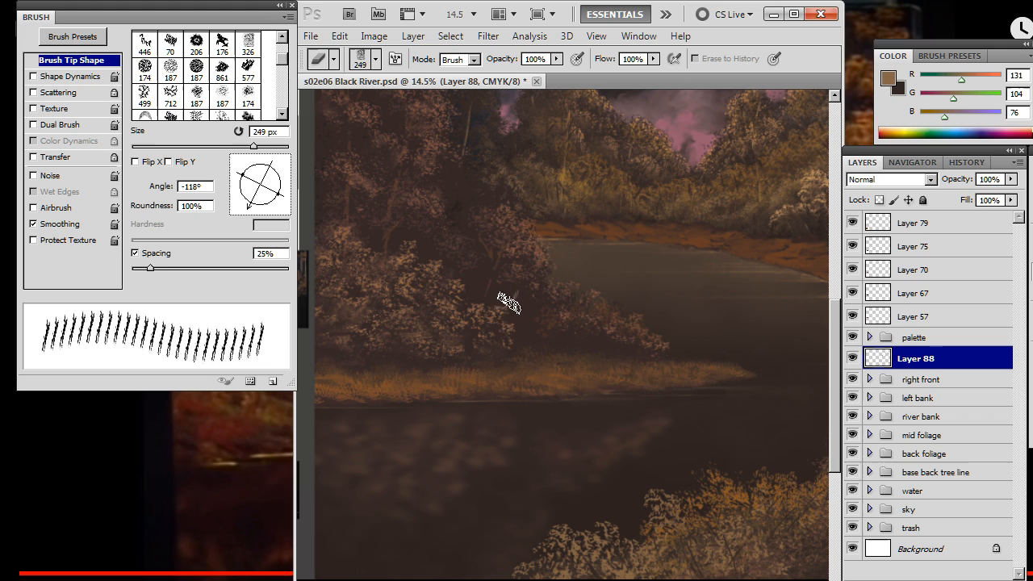
{"action": "key", "text": "b"}
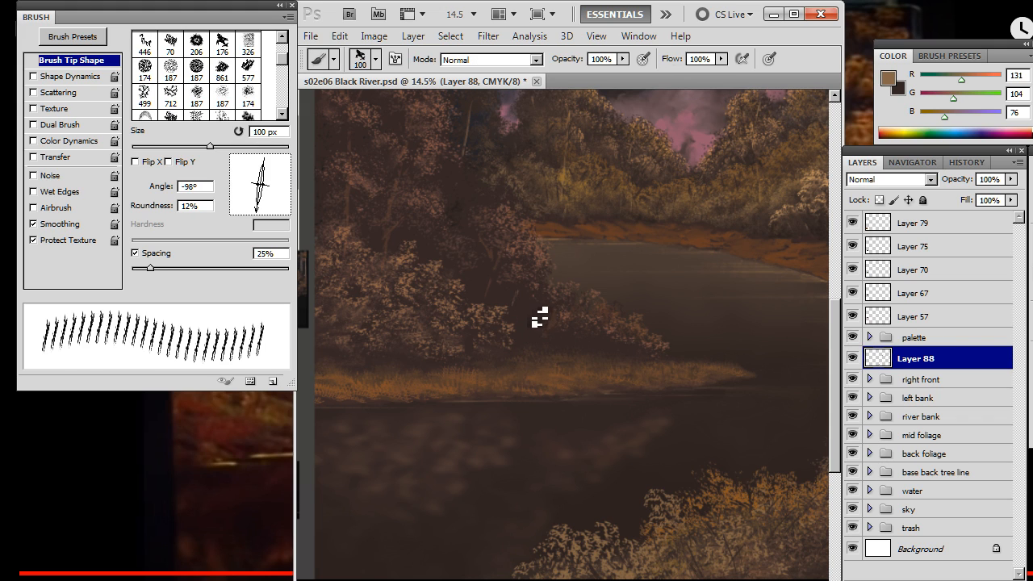
{"action": "key", "text": "e"}
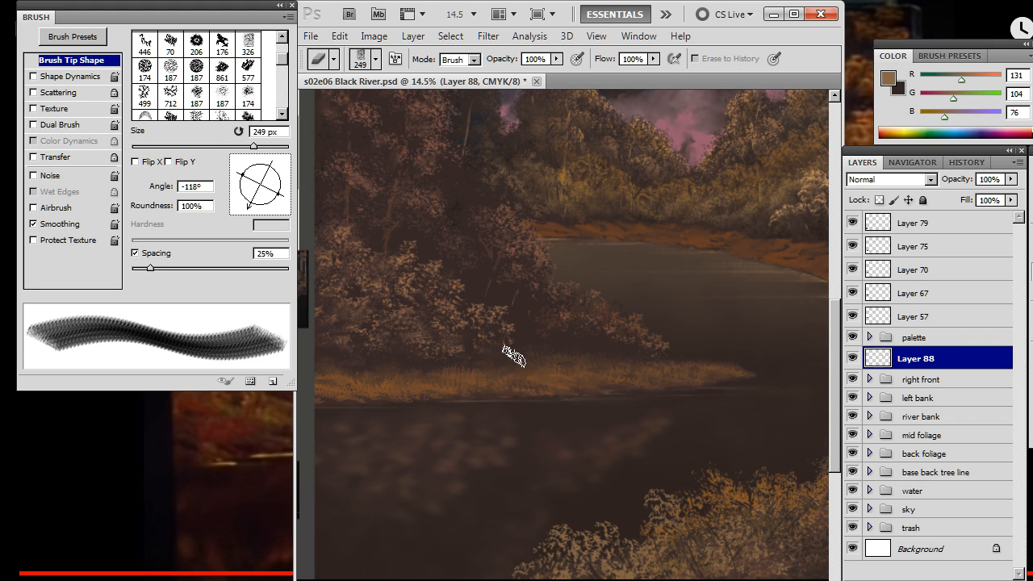
{"action": "key", "text": "b"}
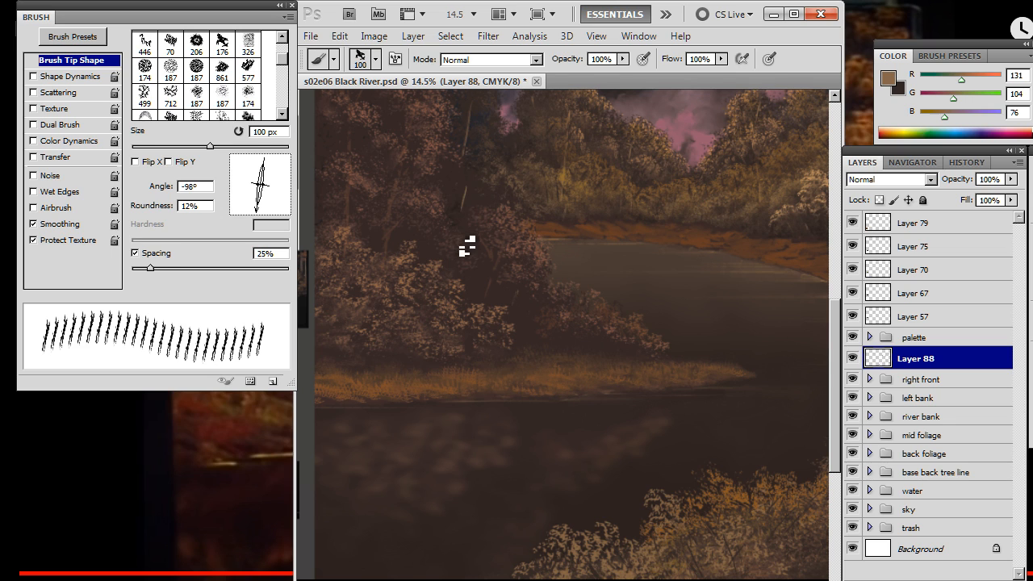
{"action": "key", "text": "e"}
Paint light brown -98° twigs where the tall left-bank tree meets the lower bushes, blending them with the eraser
{"action": "left_click_drag", "start_coordinate": [442, 251], "coordinate": [528, 341]}
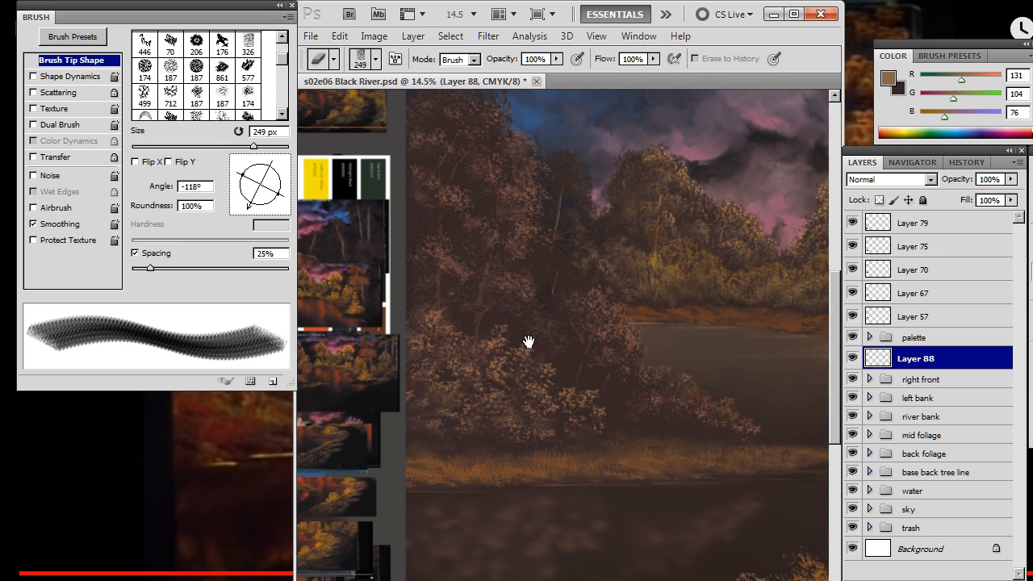
{"action": "key", "text": "b"}
{"action": "key", "text": "e"}
{"action": "key", "text": "b"}
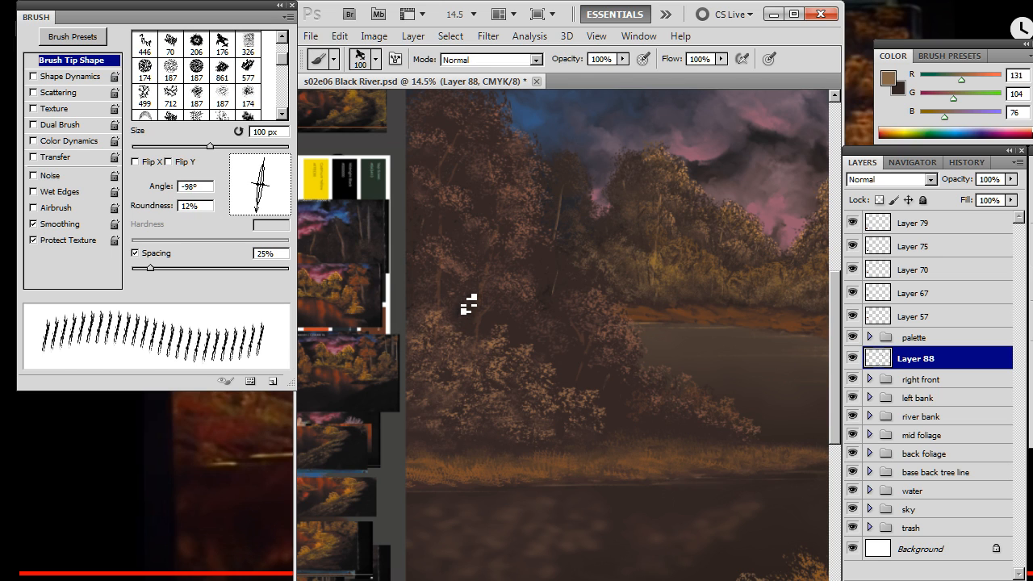
{"action": "key", "text": "e"}
{"action": "key", "text": "b"}
Paint light brown -98° twigs through the crown and middle of the tall left-bank tree, trimming them with the eraser
{"action": "left_click_drag", "start_coordinate": [454, 218], "coordinate": [519, 321]}
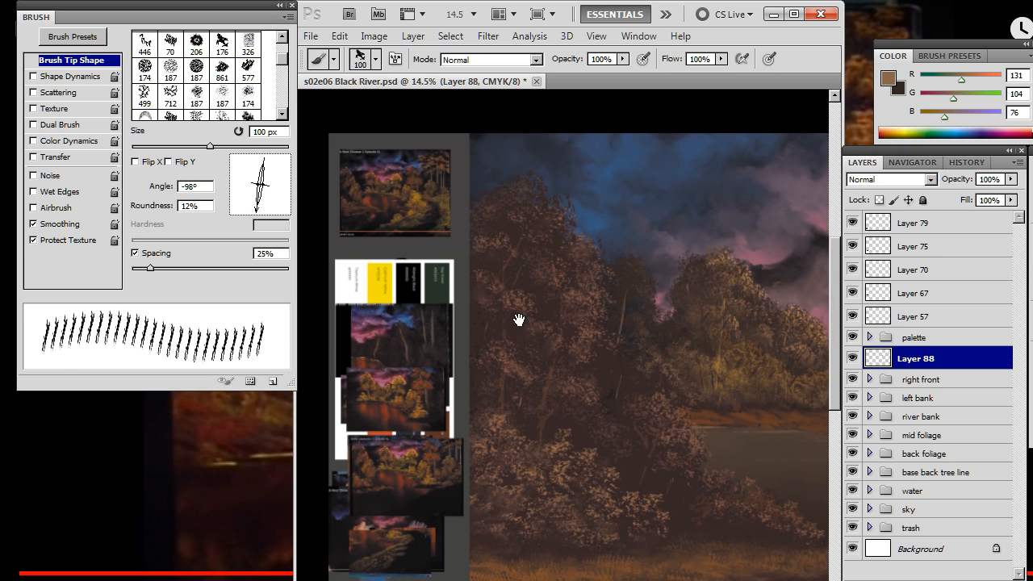
{"action": "key", "text": "e"}
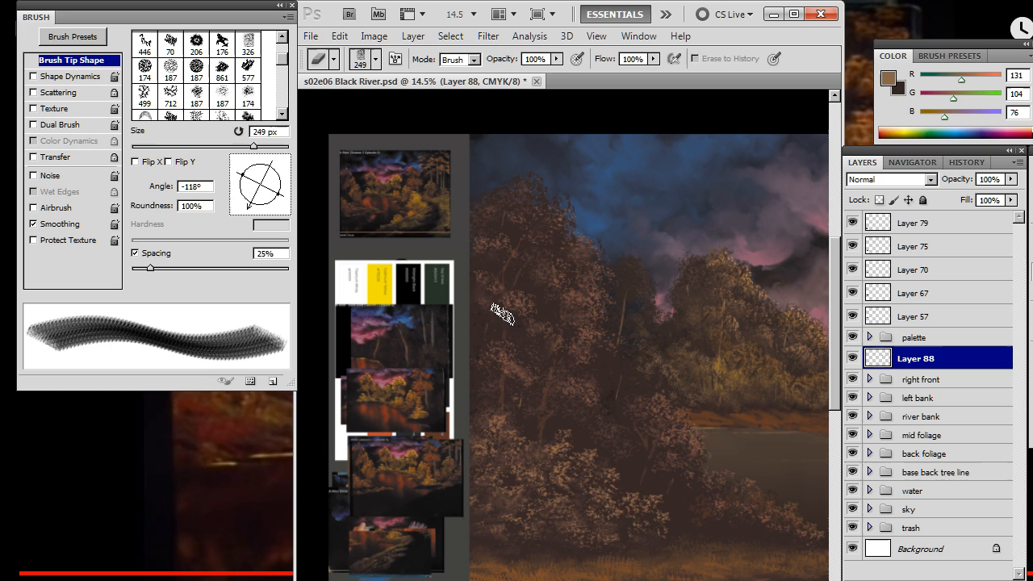
{"action": "key", "text": "b"}
{"action": "key", "text": "e"}
{"action": "key", "text": "b"}
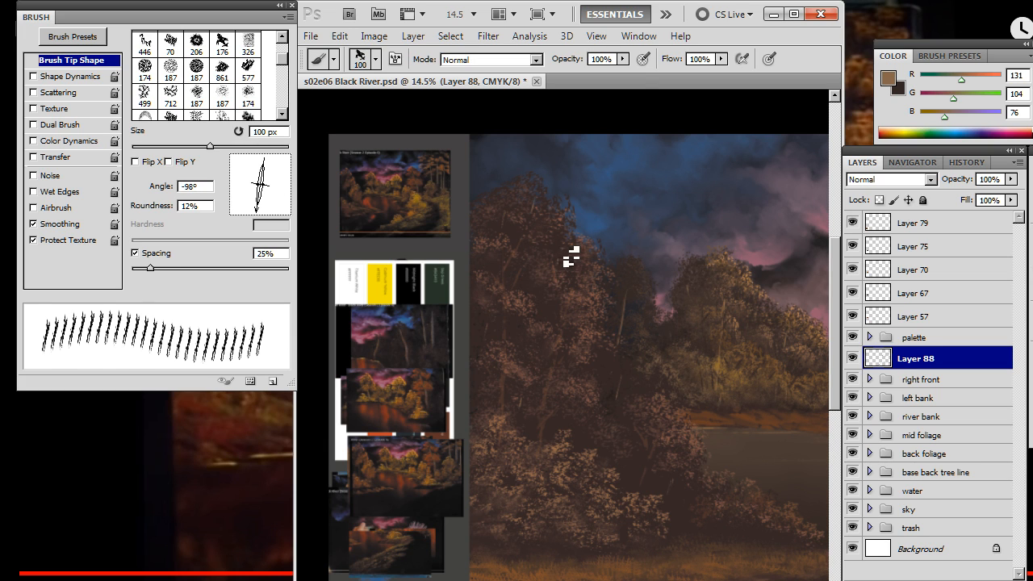
{"action": "key", "text": "e"}
{"action": "key", "text": "b"}
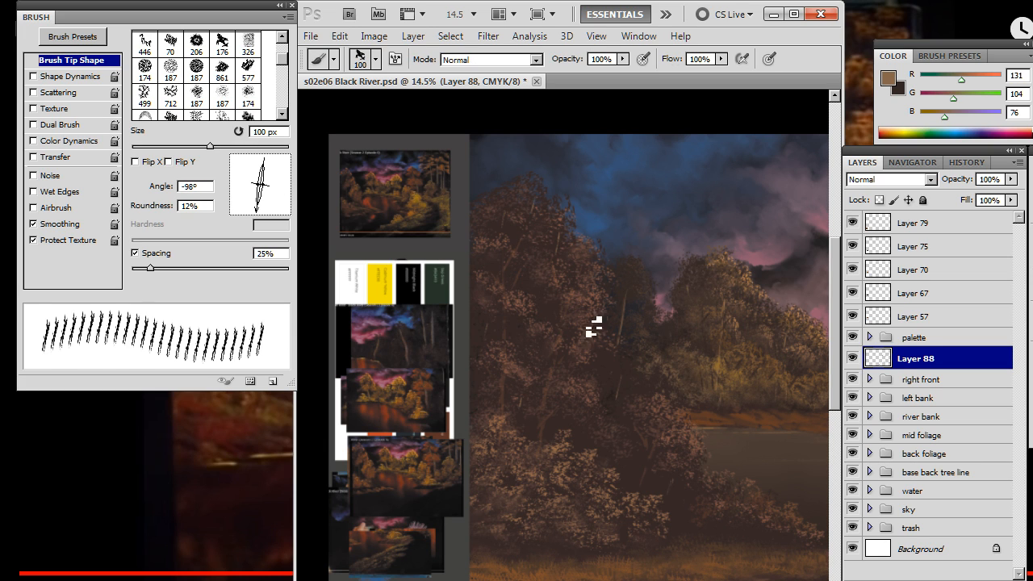
{"action": "key", "text": "e"}
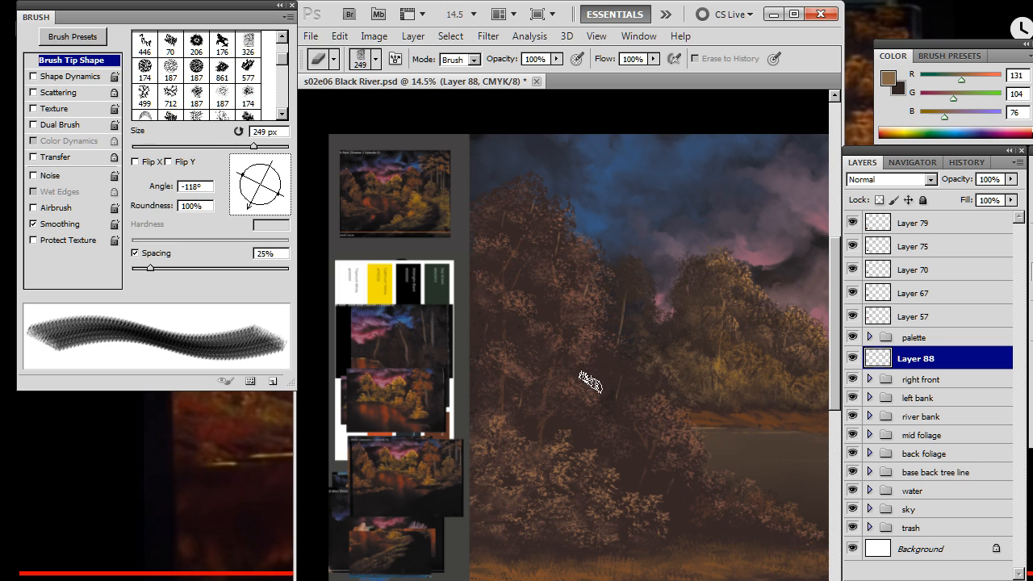
Paint light brown -98° twigs down the narrow tree beside the tall left-bank tree, blending them with the eraser
{"action": "scroll", "coordinate": [598, 388], "scroll_direction": "down", "scroll_amount": 3}
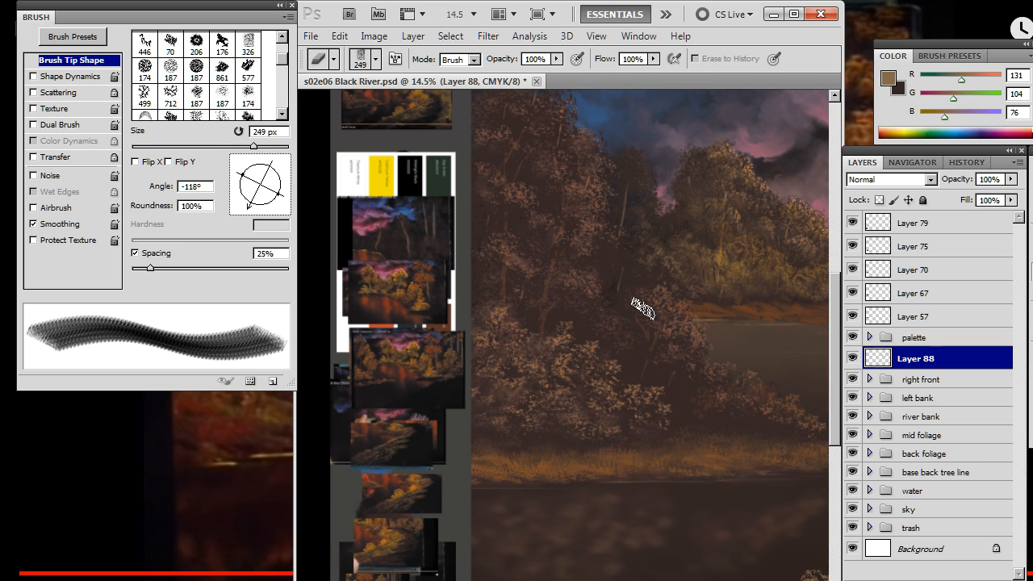
{"action": "key", "text": "b"}
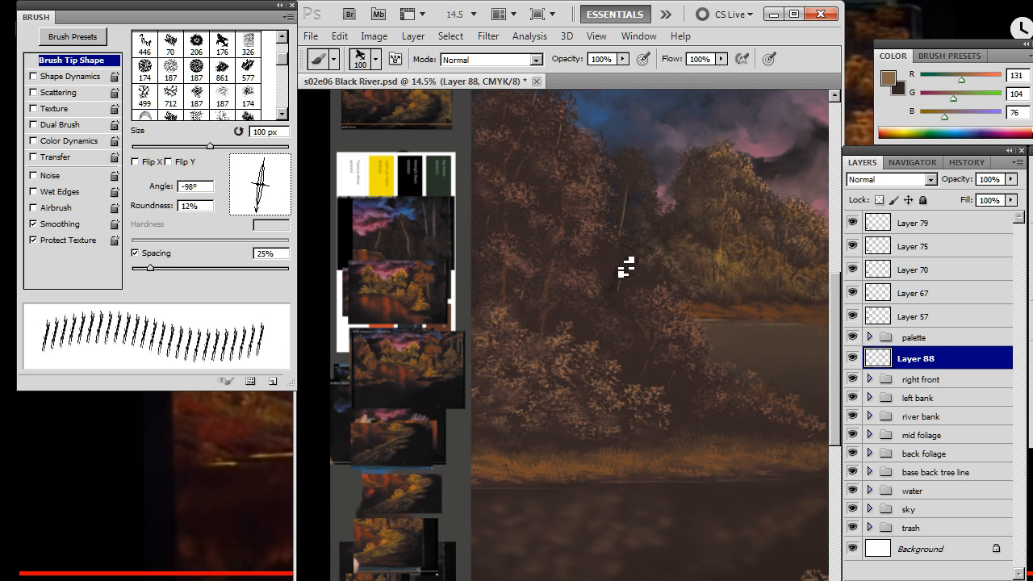
{"action": "key", "text": "e"}
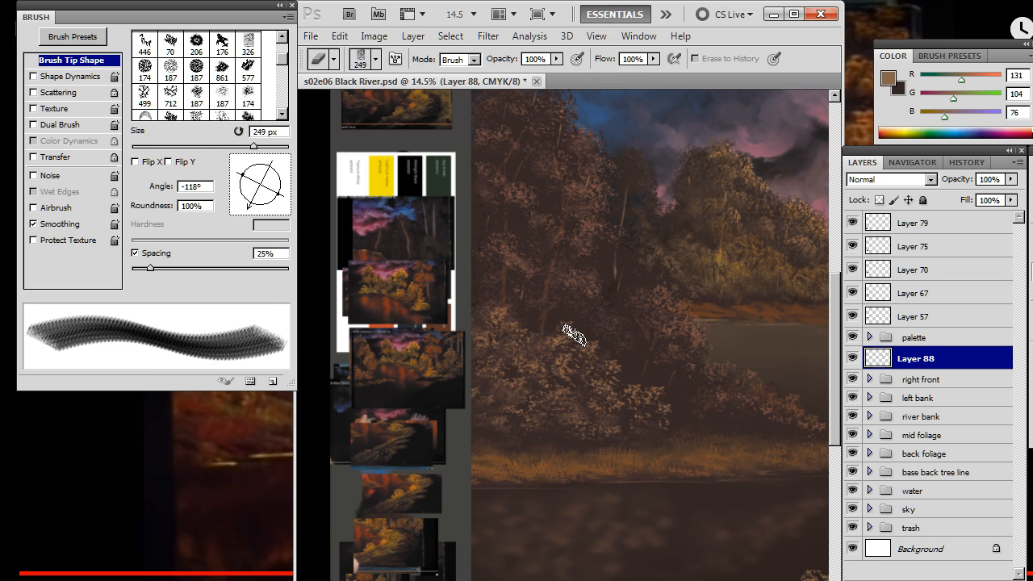
{"action": "key", "text": "b"}
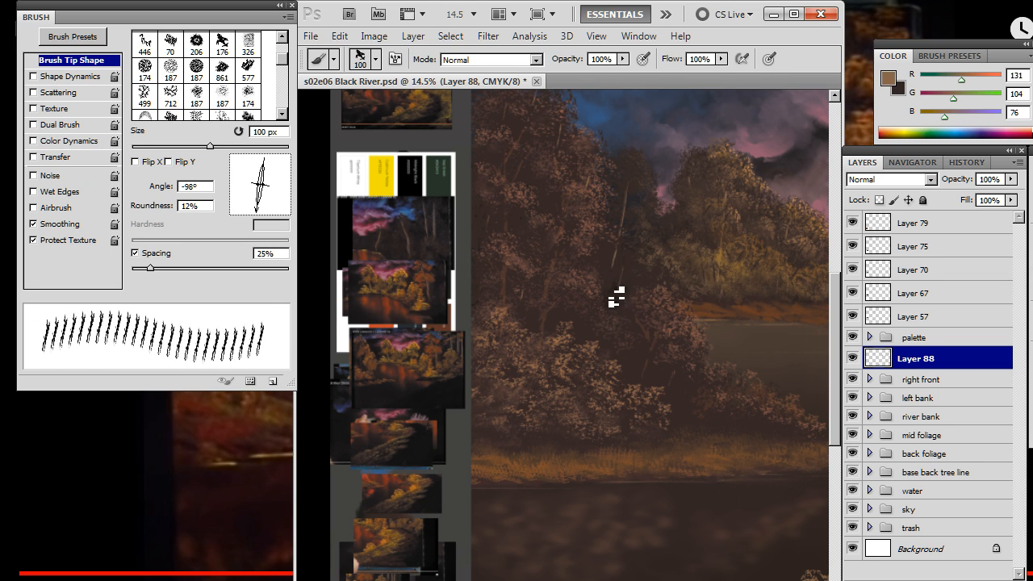
{"action": "key", "text": "e"}
{"action": "scroll", "coordinate": [594, 301], "scroll_direction": "up", "scroll_amount": 2}
{"action": "key", "text": "b"}
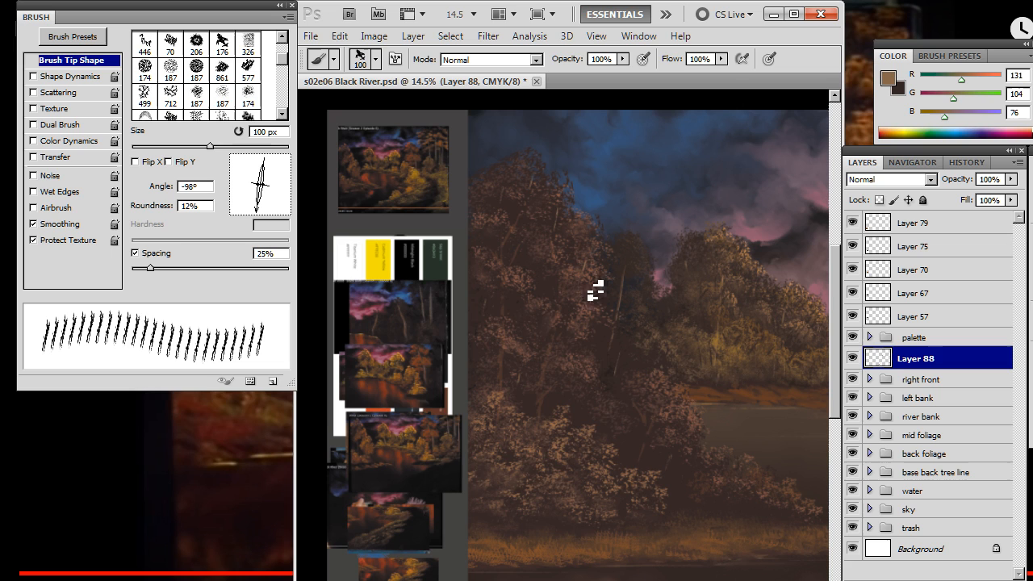
Sample reddish brown (RGB 137, 87, 70) from the left-bank foliage and choose the 21 px speckled brush tip
{"action": "left_click", "coordinate": [508, 392], "text": "alt"}
{"action": "left_click", "coordinate": [487, 215], "text": "alt"}
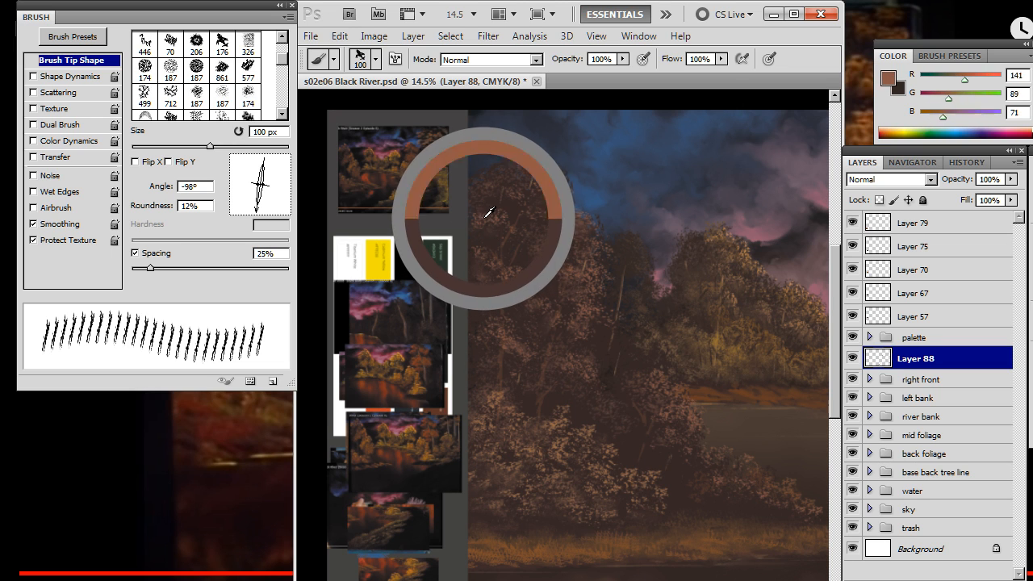
{"action": "right_click", "coordinate": [600, 239]}
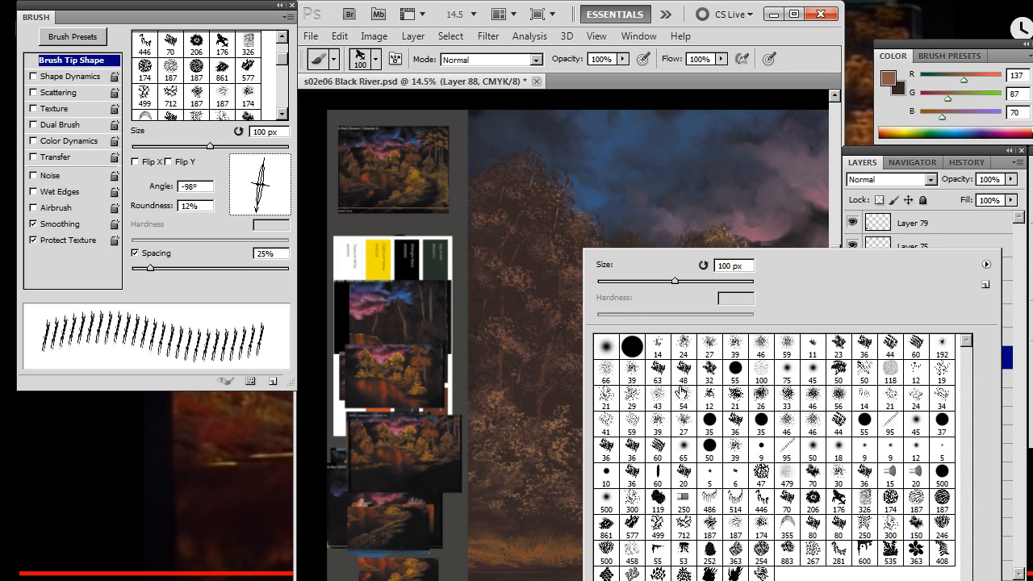
{"action": "left_click", "coordinate": [607, 396]}
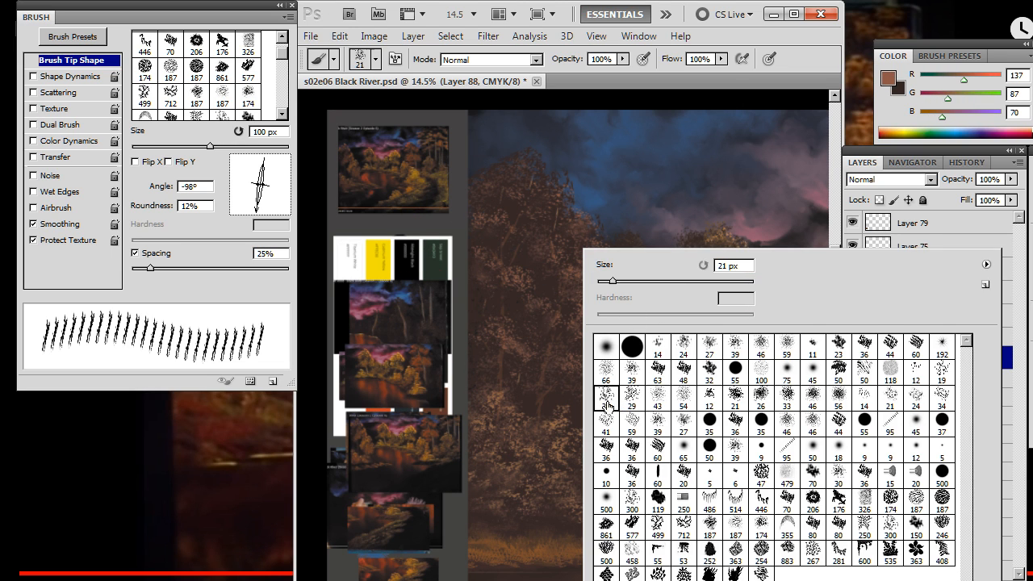
{"action": "left_click", "coordinate": [638, 104]}
Enlarge the speckled brush to 250 px, set it to -32° and 28% roundness, and dab leaves onto the narrow tree's crown
{"action": "key", "text": "bracketright"}
{"action": "key", "text": "bracketright"}
{"action": "key", "text": "bracketright"}
{"action": "key", "text": "bracketright"}
{"action": "key", "text": "bracketright"}
{"action": "key", "text": "bracketright"}
{"action": "key", "text": "bracketright"}
{"action": "key", "text": "bracketright"}
{"action": "key", "text": "bracketright"}
{"action": "key", "text": "bracketright"}
{"action": "key", "text": "bracketright"}
{"action": "key", "text": "bracketright"}
{"action": "key", "text": "bracketright"}
{"action": "key", "text": "bracketright"}
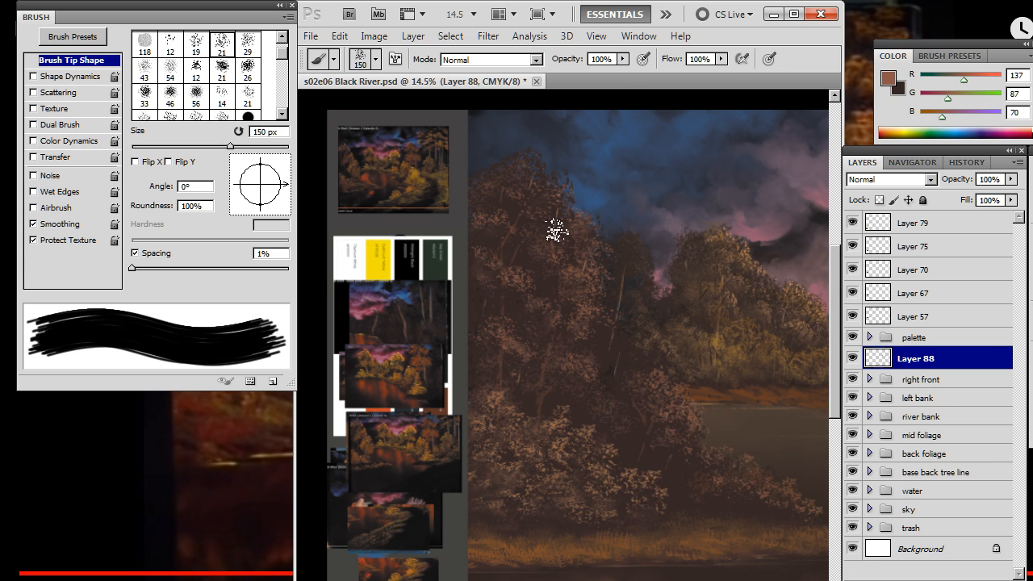
{"action": "left_click_drag", "start_coordinate": [259, 213], "coordinate": [270, 202]}
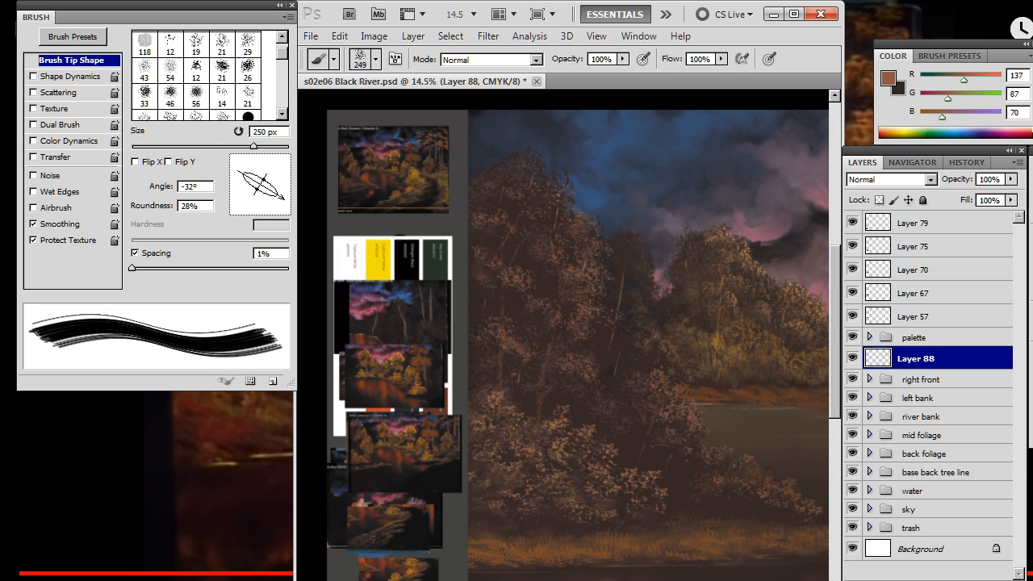
Give the eraser the 29 px speckled tip, enlarge it to 150 px, and thin the leaves on the narrow tree's crown
{"action": "key", "text": "e"}
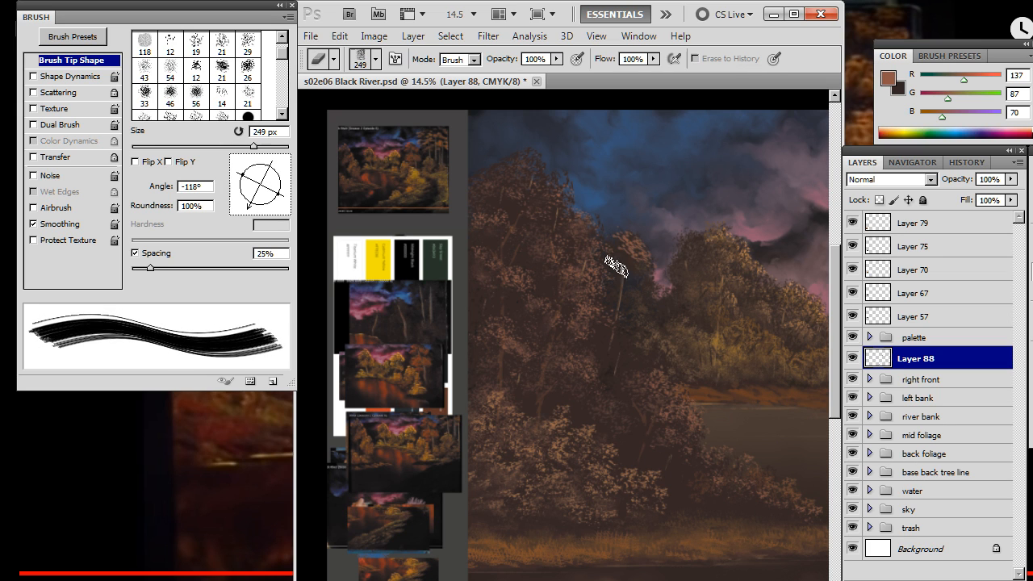
{"action": "right_click", "coordinate": [564, 266]}
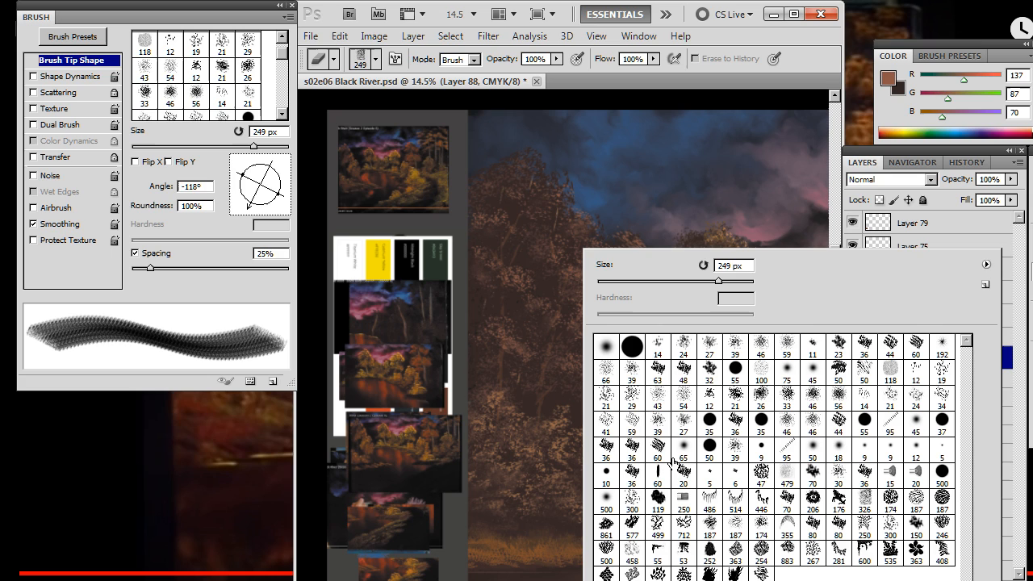
{"action": "left_click", "coordinate": [630, 399]}
{"action": "left_click", "coordinate": [615, 242]}
{"action": "key", "text": "bracketright"}
{"action": "key", "text": "bracketright"}
{"action": "key", "text": "bracketright"}
{"action": "key", "text": "bracketright"}
{"action": "key", "text": "bracketright"}
{"action": "key", "text": "bracketright"}
{"action": "key", "text": "bracketright"}
{"action": "key", "text": "bracketright"}
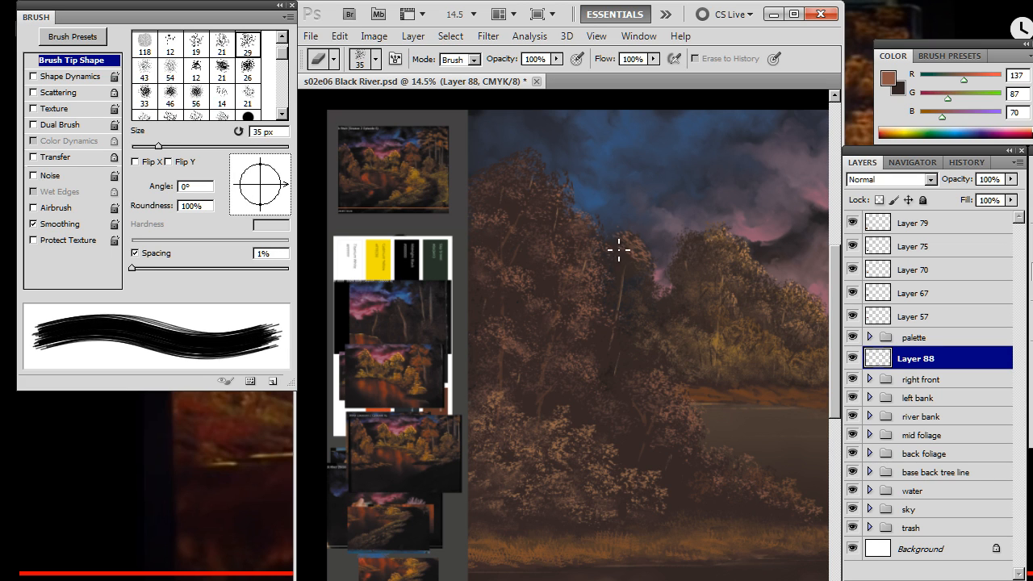
{"action": "key", "text": "bracketright"}
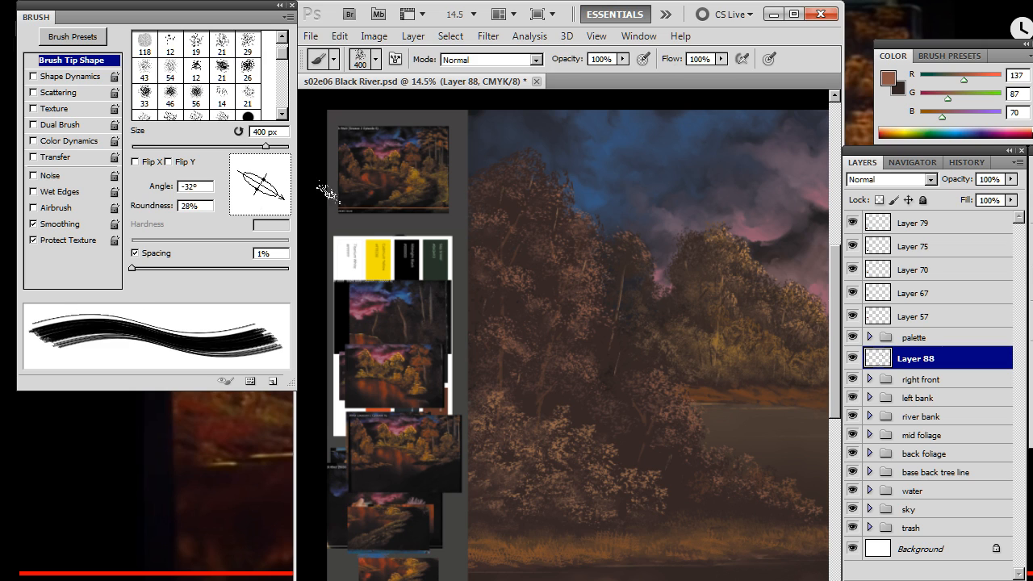
Set the brush to -49° and 44% roundness and paint reddish-brown leaves around the narrow tree's crown, trimming them with the eraser
{"action": "mouse_move", "coordinate": [257, 197]}
{"action": "left_mouse_down"}
{"action": "mouse_move", "coordinate": [267, 185]}
{"action": "mouse_move", "coordinate": [290, 212]}
{"action": "left_mouse_up"}
{"action": "key", "text": "bracketleft"}
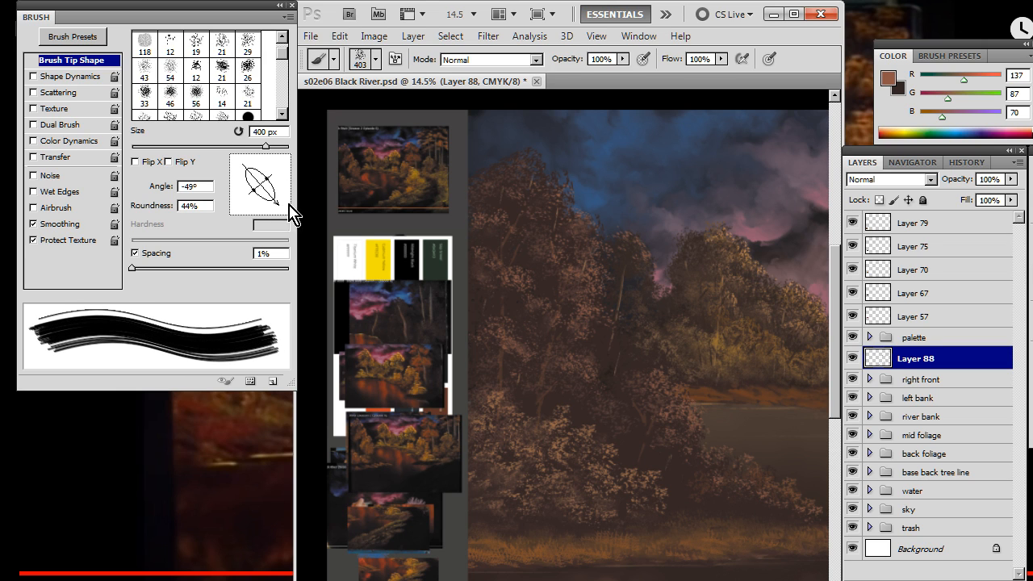
{"action": "key", "text": "e"}
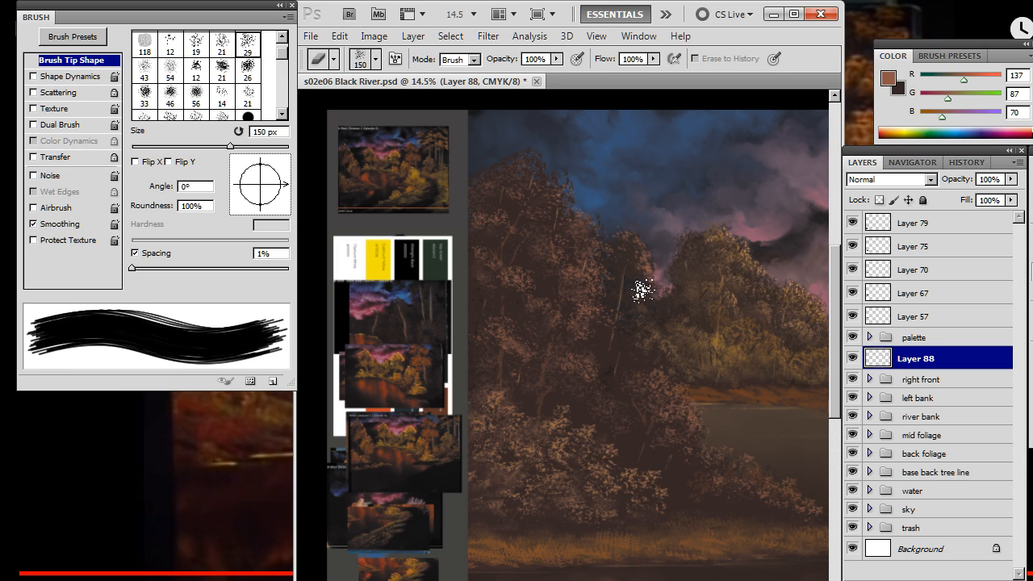
{"action": "key", "text": "b"}
{"action": "key", "text": "e"}
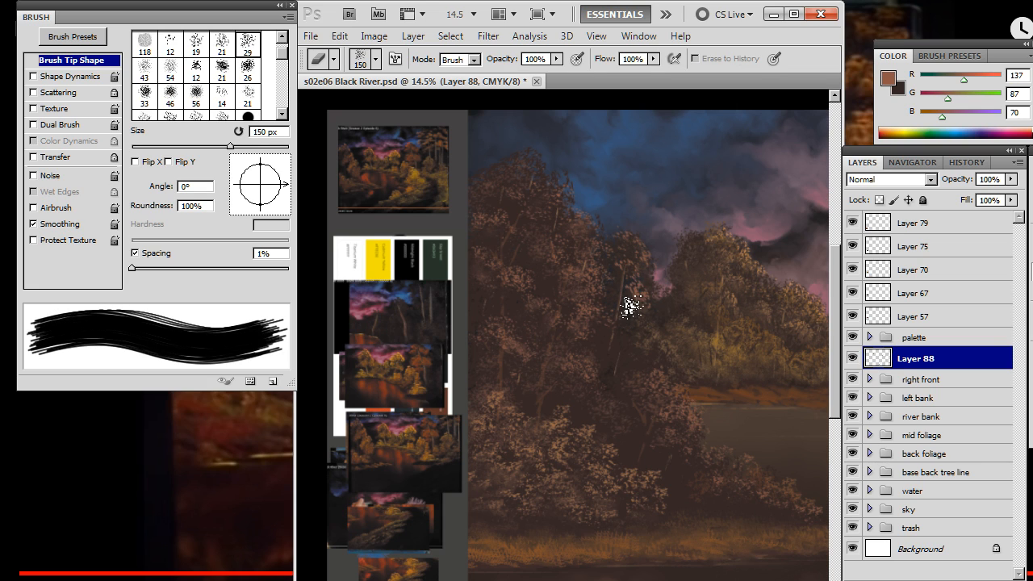
{"action": "key", "text": "b"}
{"action": "key", "text": "e"}
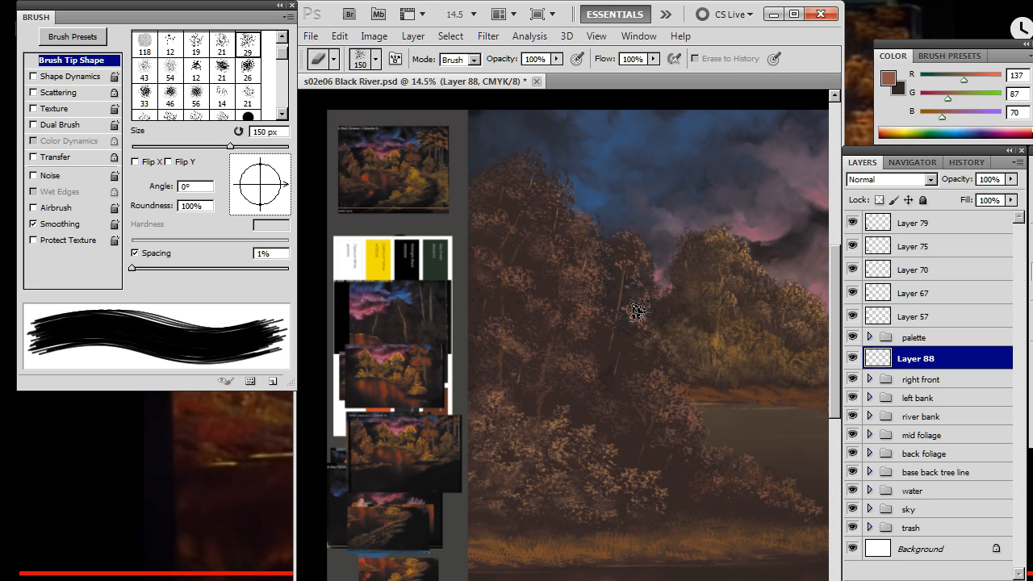
Paint reddish-brown leaf clumps down the narrow tree's trunk toward the lower bushes, thinning them with the 150 px eraser
{"action": "key", "text": "b"}
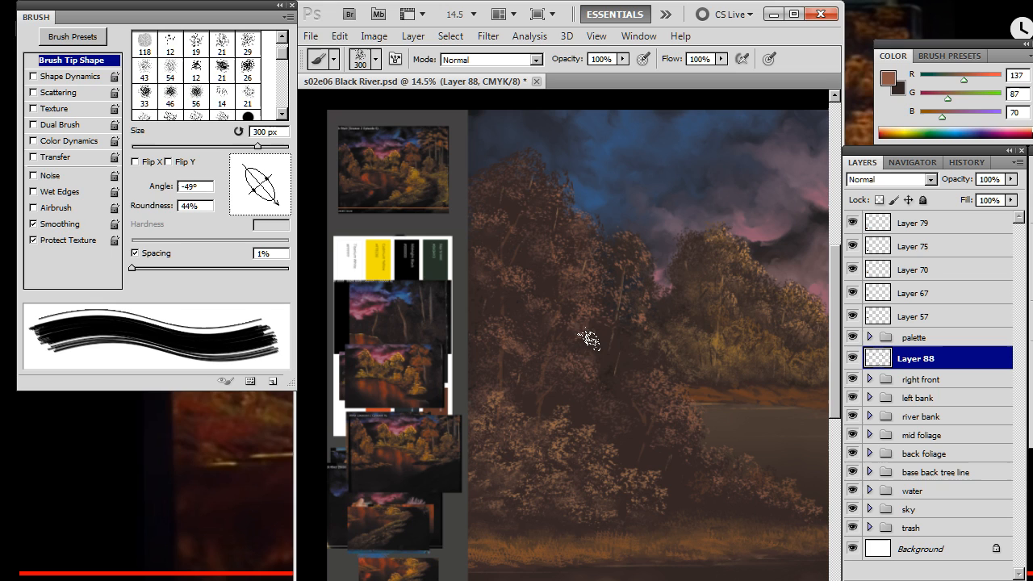
{"action": "key", "text": "e"}
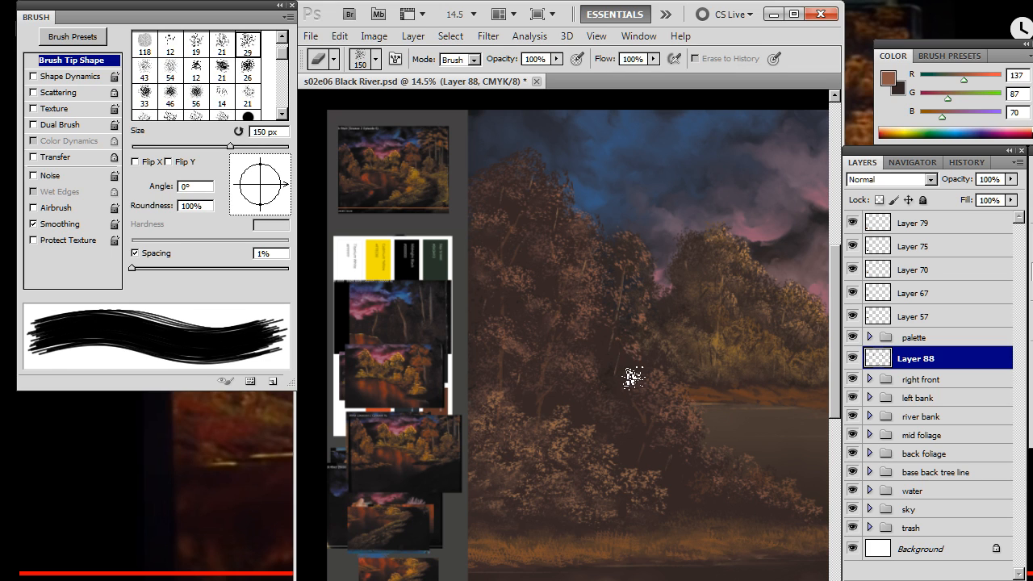
{"action": "key", "text": "b"}
{"action": "key", "text": "e"}
{"action": "key", "text": "b"}
{"action": "key", "text": "e"}
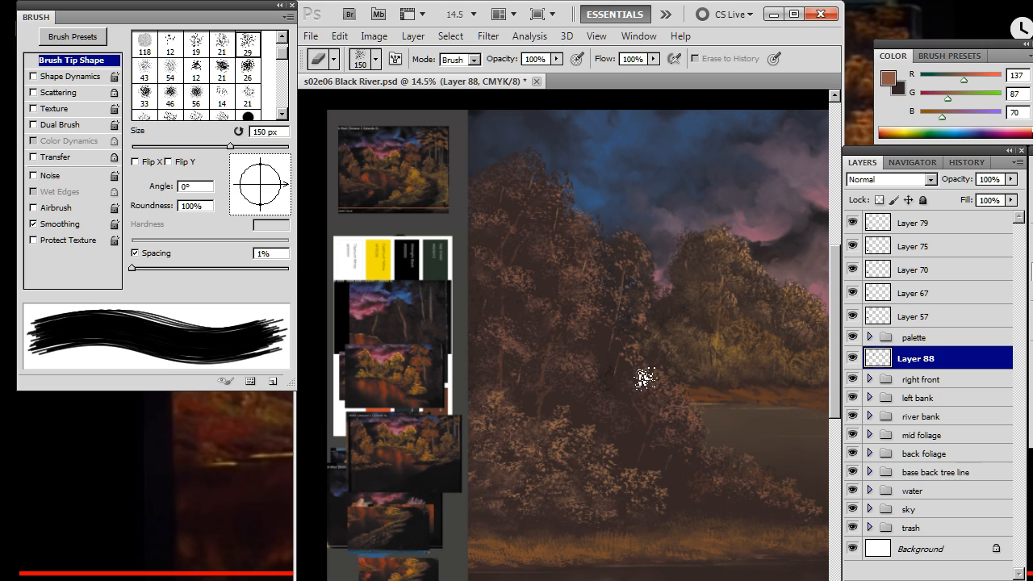
Add reddish-brown leaves with the 250 px brush along the narrow tree's lower river-side edge, breaking them up with the eraser
{"action": "key", "text": "b"}
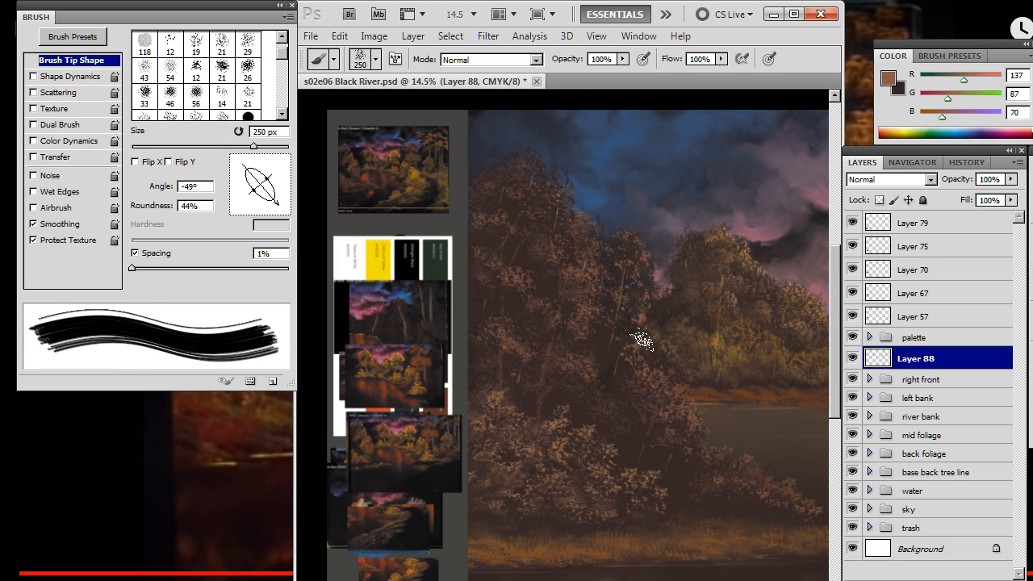
{"action": "key", "text": "e"}
{"action": "key", "text": "b"}
{"action": "key", "text": "e"}
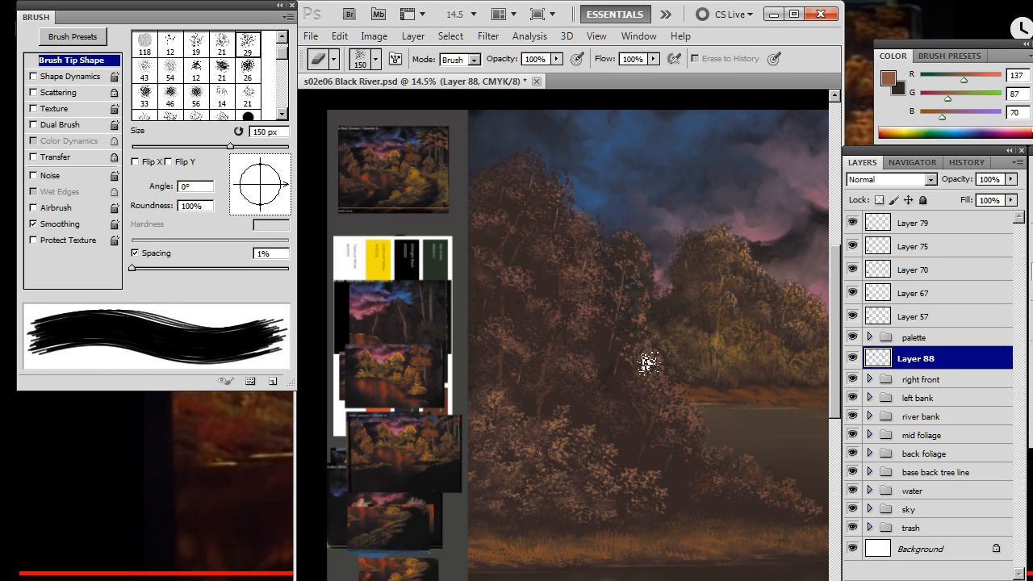
{"action": "key", "text": "b"}
{"action": "key", "text": "e"}
{"action": "key", "text": "b"}
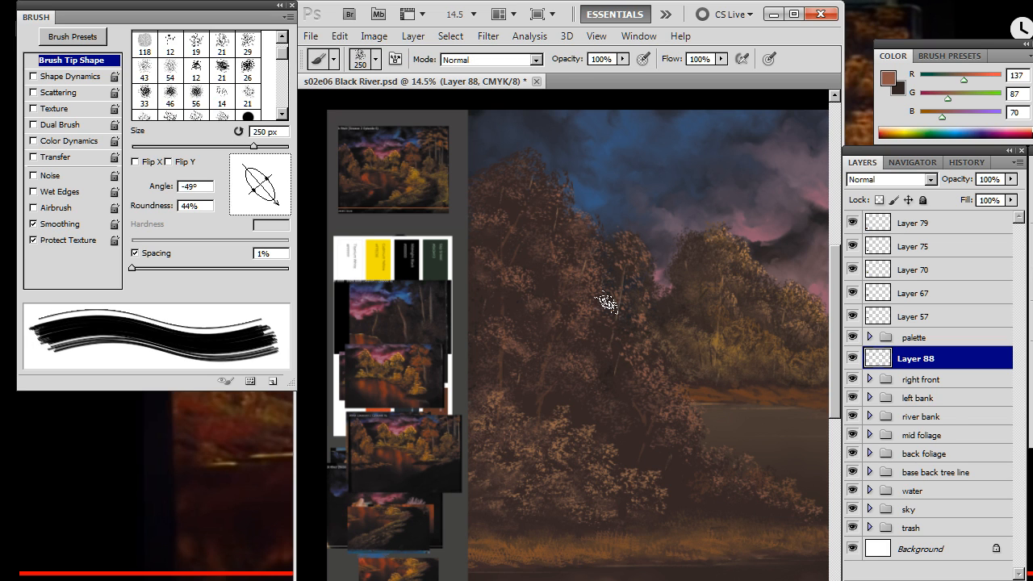
Soften the narrow tree's new foliage with the eraser at 20% opacity
{"action": "key", "text": "z"}
{"action": "mouse_move", "coordinate": [643, 376]}
{"action": "left_mouse_down"}
{"action": "mouse_move", "coordinate": [592, 411]}
{"action": "mouse_move", "coordinate": [622, 346]}
{"action": "mouse_move", "coordinate": [677, 370]}
{"action": "left_mouse_up"}
{"action": "key", "text": "e"}
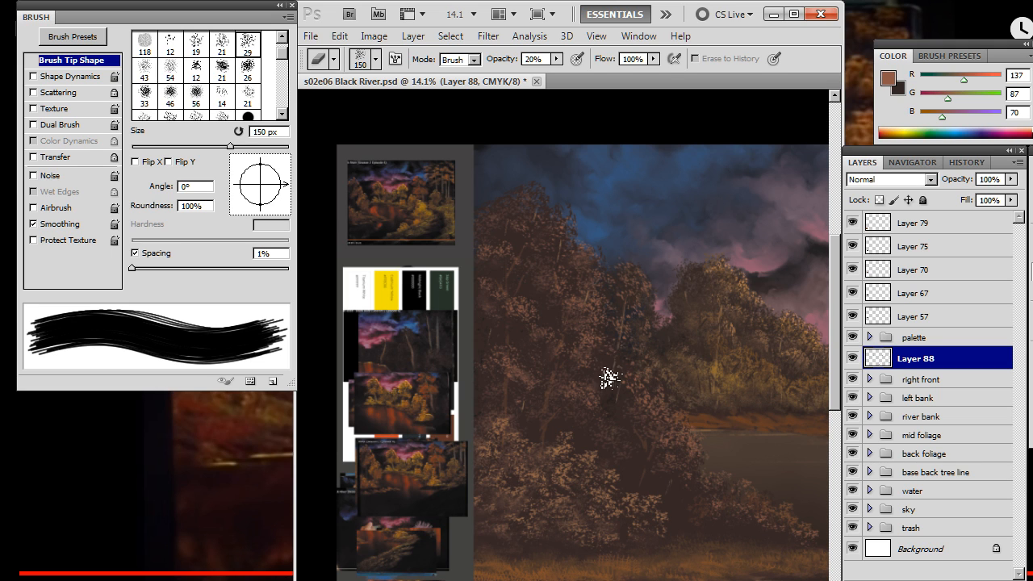
Choose the 535 px twig brush tip and set it to -90° with 12% roundness
{"action": "key", "text": "z"}
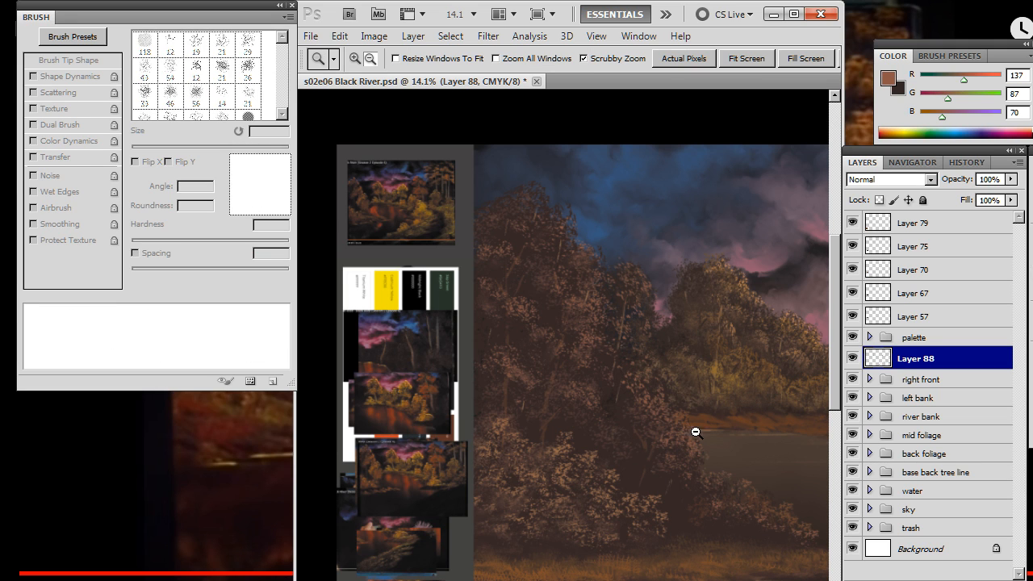
{"action": "mouse_move", "coordinate": [696, 431]}
{"action": "left_mouse_down"}
{"action": "mouse_move", "coordinate": [636, 415]}
{"action": "mouse_move", "coordinate": [648, 403]}
{"action": "mouse_move", "coordinate": [586, 393]}
{"action": "left_mouse_up"}
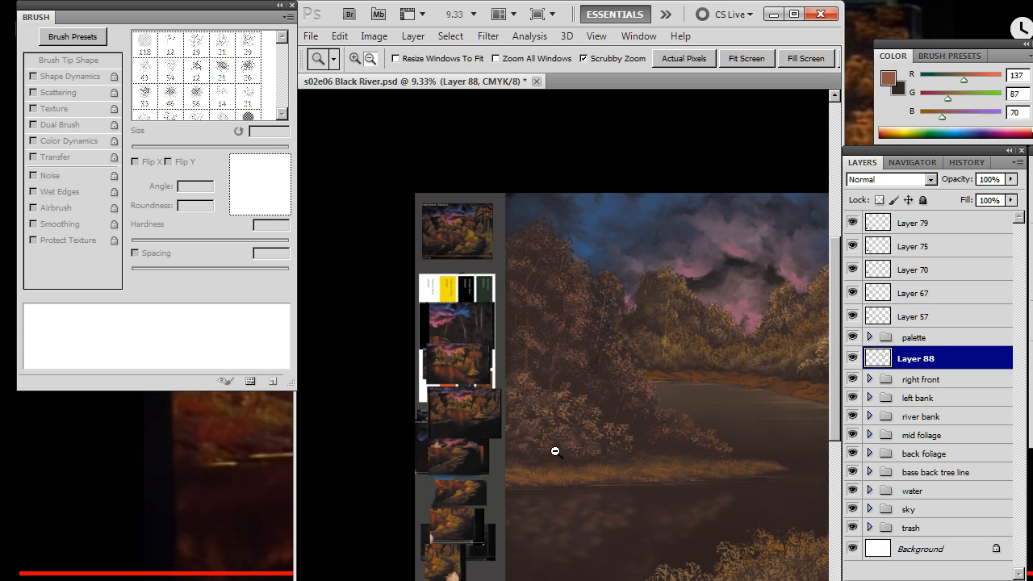
{"action": "left_click_drag", "start_coordinate": [633, 464], "coordinate": [563, 498]}
{"action": "left_click_drag", "start_coordinate": [685, 412], "coordinate": [526, 330]}
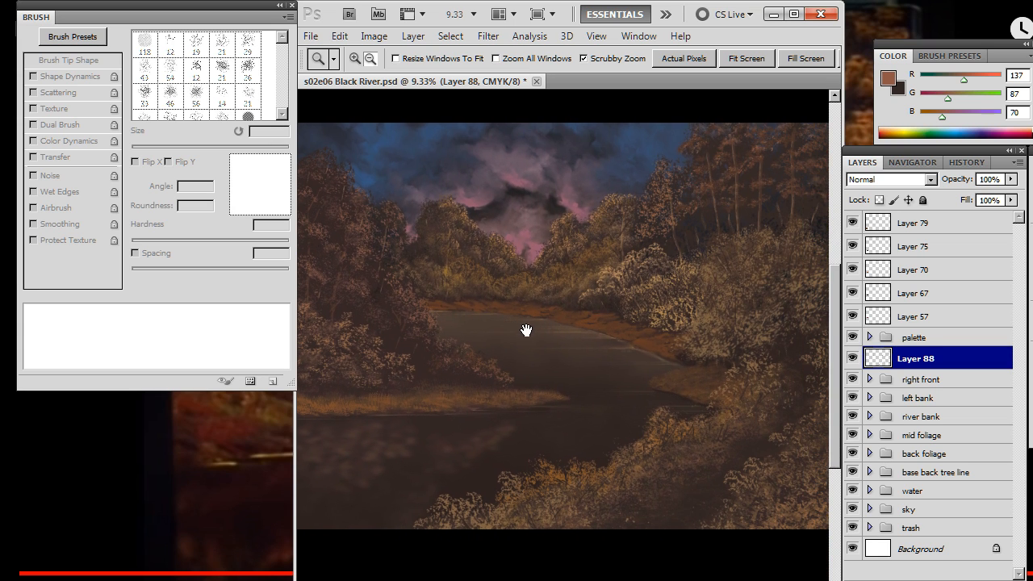
{"action": "left_click_drag", "start_coordinate": [459, 408], "coordinate": [600, 396]}
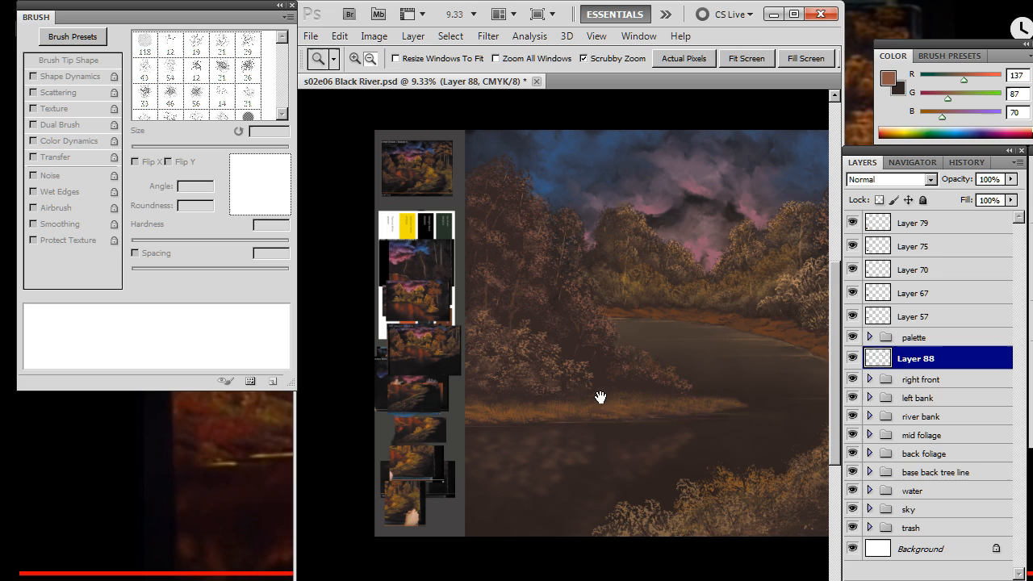
{"action": "key", "text": "b"}
{"action": "right_click", "coordinate": [532, 359]}
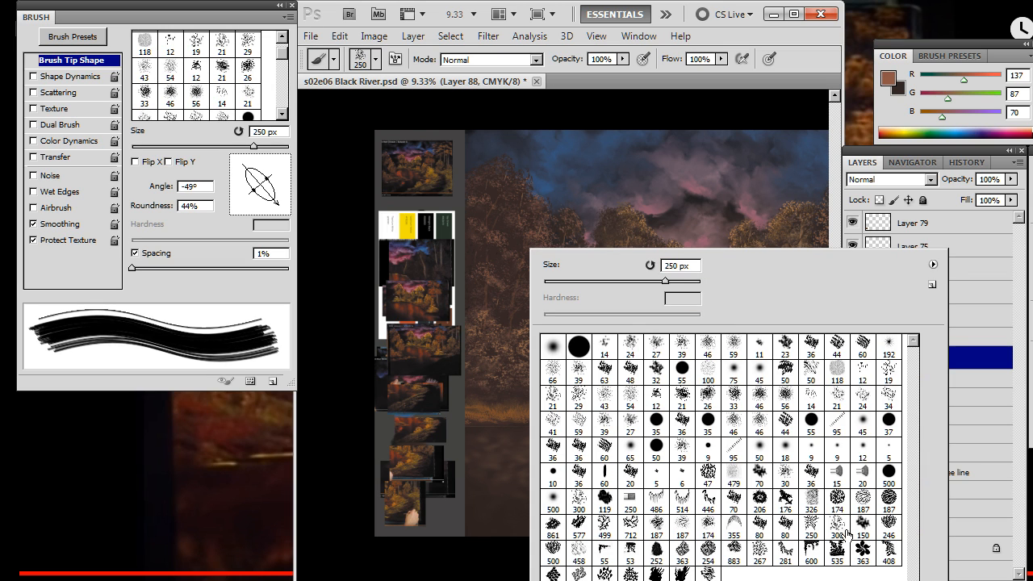
{"action": "left_click", "coordinate": [838, 555]}
{"action": "mouse_move", "coordinate": [273, 227]}
{"action": "left_mouse_down"}
{"action": "mouse_move", "coordinate": [242, 191]}
{"action": "mouse_move", "coordinate": [258, 216]}
{"action": "mouse_move", "coordinate": [263, 187]}
{"action": "mouse_move", "coordinate": [252, 190]}
{"action": "mouse_move", "coordinate": [266, 219]}
{"action": "left_mouse_up"}
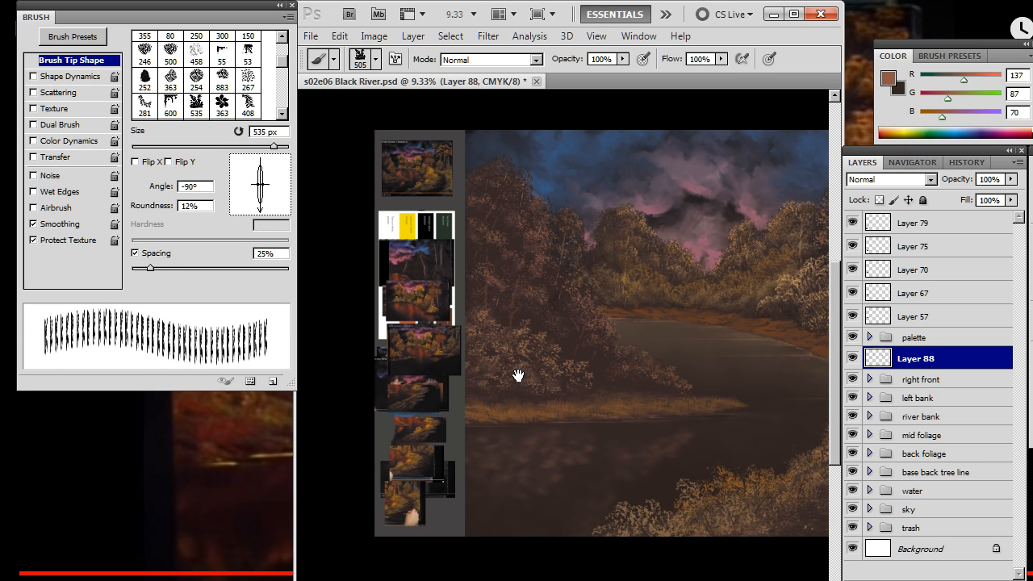
Reduce the twig brush to 150 px and rotate its tip to -98°
{"action": "left_click_drag", "start_coordinate": [519, 367], "coordinate": [531, 357]}
{"action": "key", "text": "bracketleft"}
{"action": "key", "text": "bracketleft"}
{"action": "key", "text": "bracketleft"}
{"action": "key", "text": "bracketleft"}
{"action": "key", "text": "bracketleft"}
{"action": "key", "text": "bracketleft"}
{"action": "key", "text": "bracketleft"}
{"action": "left_click_drag", "start_coordinate": [263, 214], "coordinate": [257, 212]}
Paint dark and reddish-brown twigs with the 150 px twig brush at the base of the near-bank bushes, softening them with the eraser
{"action": "key", "text": "x"}
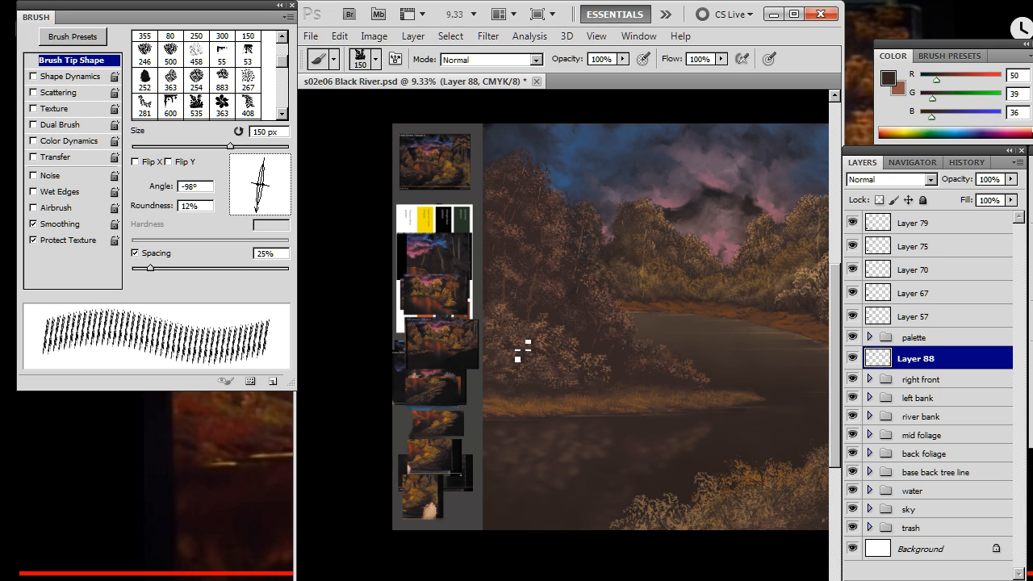
{"action": "key", "text": "e"}
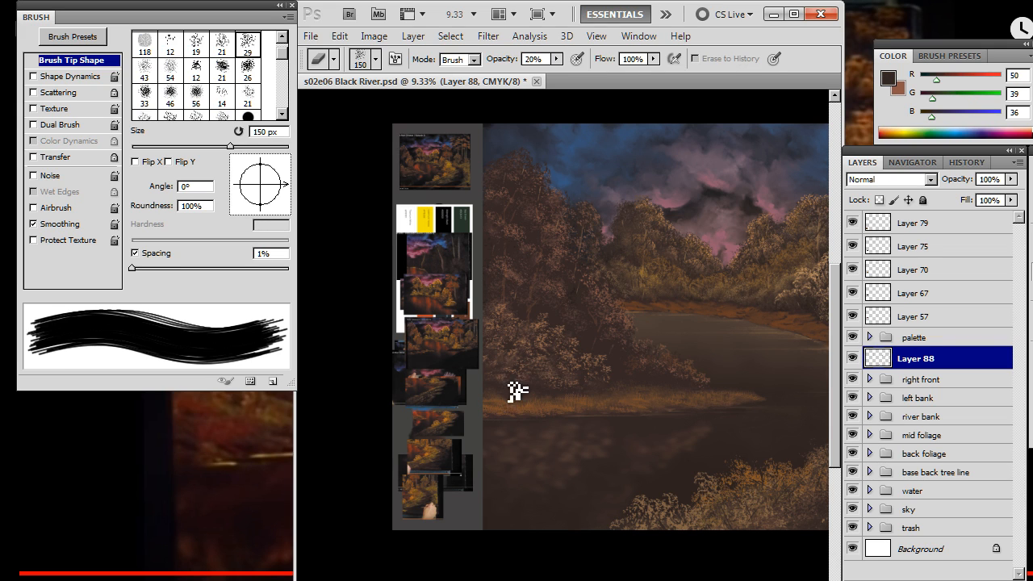
{"action": "key", "text": "b"}
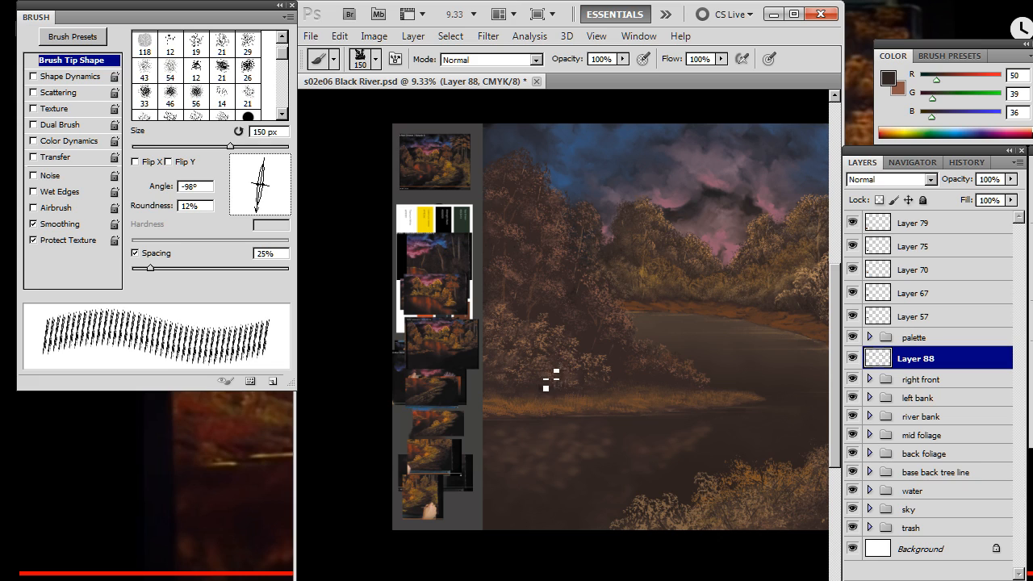
{"action": "key", "text": "x"}
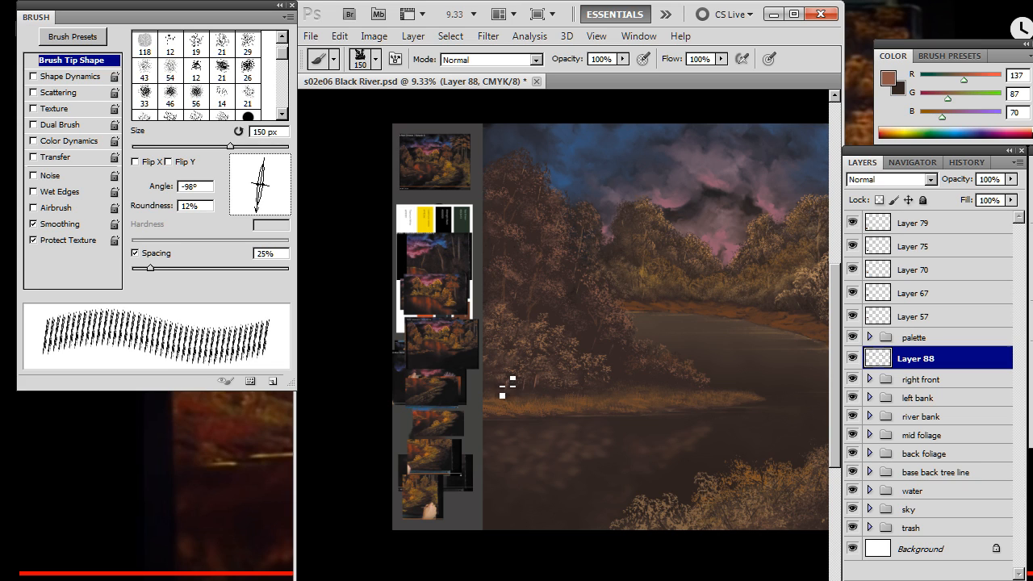
{"action": "key", "text": "e"}
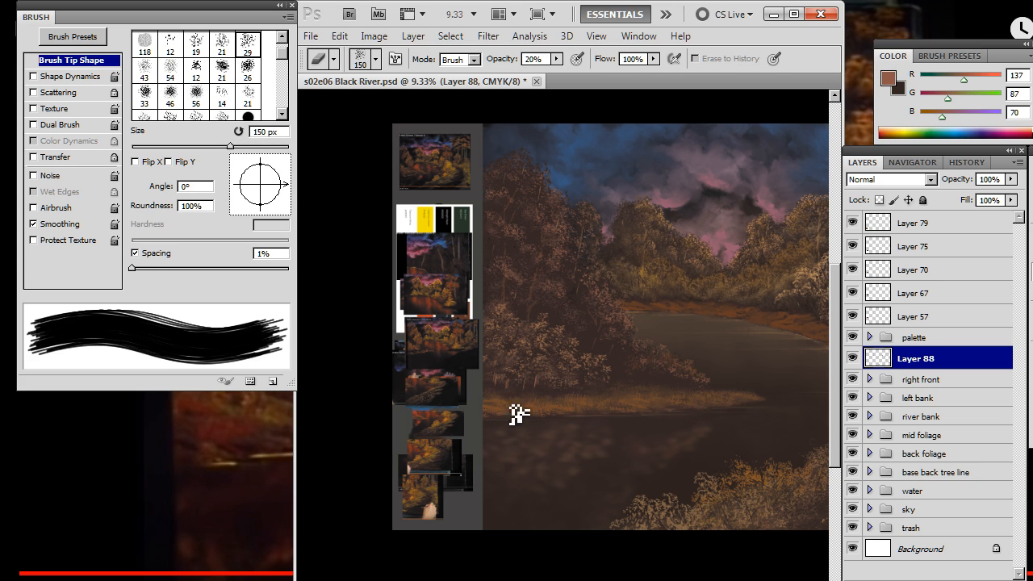
Set the eraser to 100% opacity with the 326 px textured tip, sized to 331 px and angled at -87°
{"action": "key", "text": "0"}
{"action": "right_click", "coordinate": [563, 373]}
{"action": "left_click", "coordinate": [809, 502]}
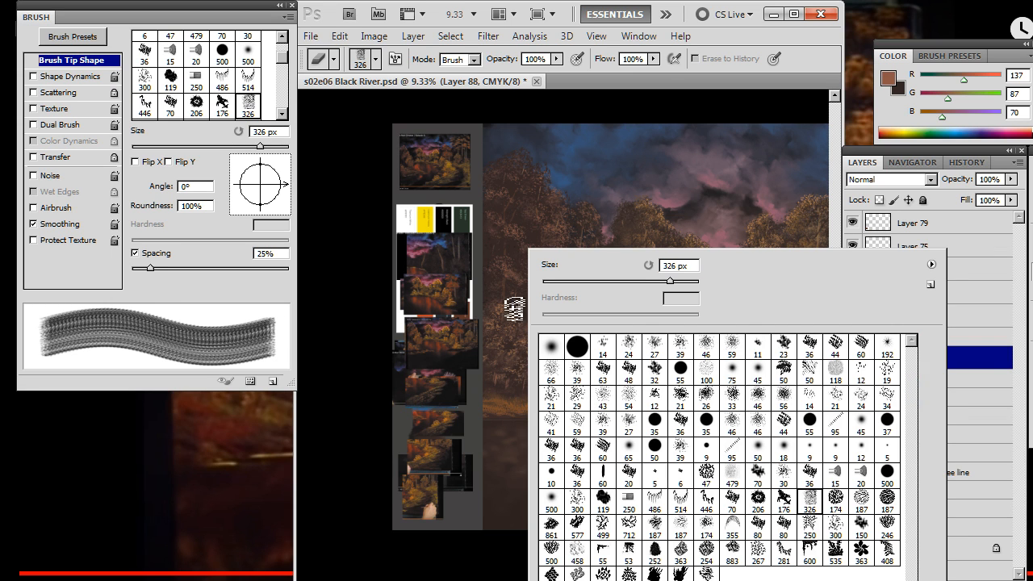
{"action": "key", "text": "Return"}
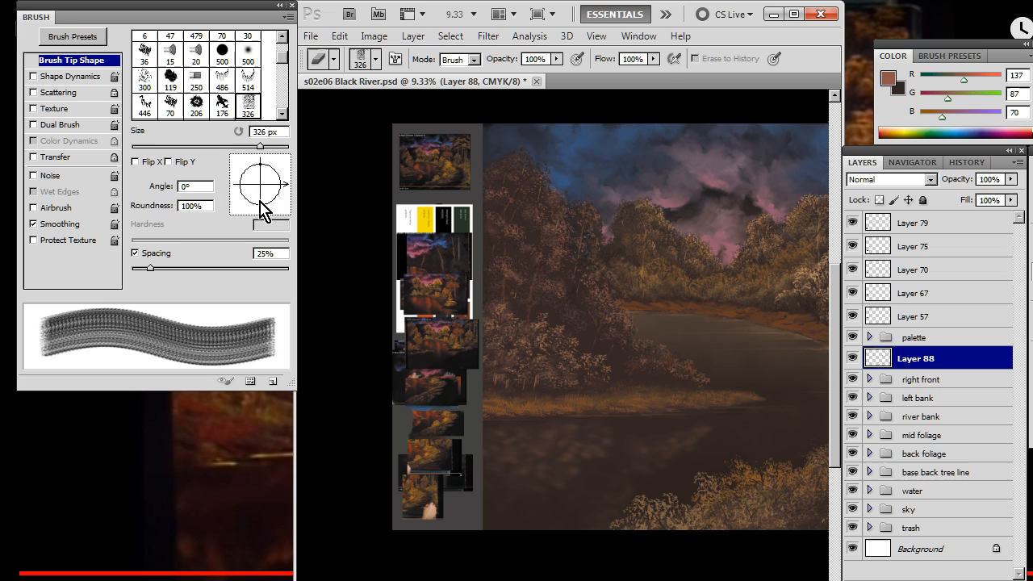
{"action": "left_click_drag", "start_coordinate": [284, 187], "coordinate": [262, 230]}
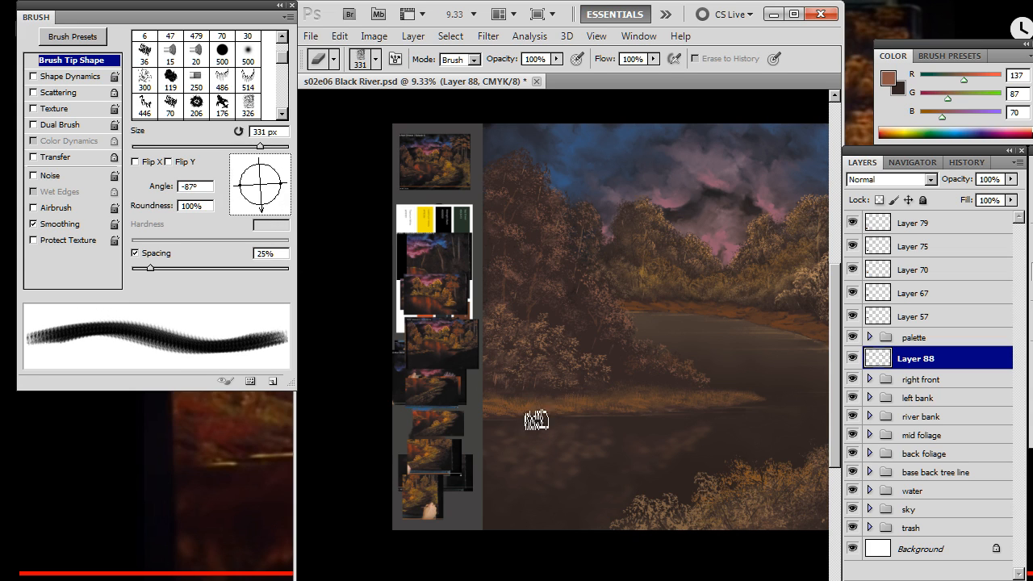
Paint dark twigs at -98° through the near-bank bushes, breaking them up with the textured eraser
{"action": "key", "text": "b"}
{"action": "key", "text": "x"}
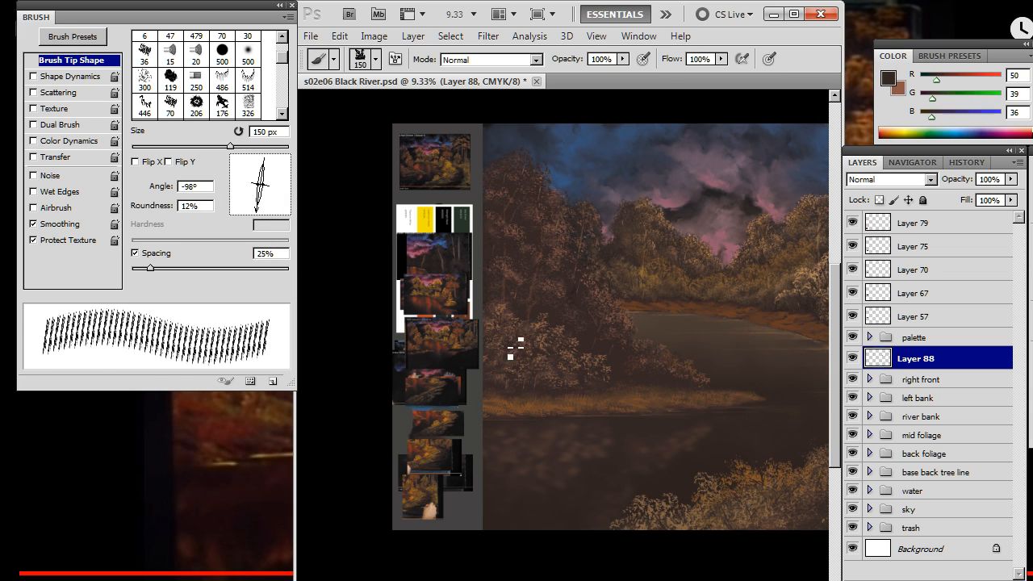
{"action": "key", "text": "e"}
{"action": "key", "text": "b"}
{"action": "key", "text": "e"}
{"action": "key", "text": "b"}
Rotate both the twig brush and the eraser tips to -113°, adding slanted dark and reddish-brown twigs in the near-bank bushes
{"action": "left_click_drag", "start_coordinate": [262, 213], "coordinate": [257, 207]}
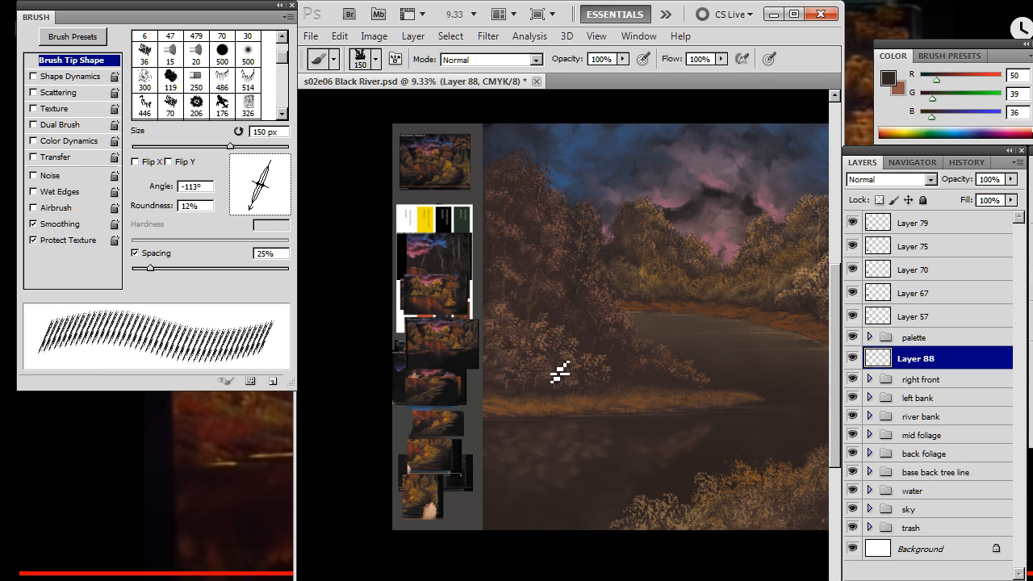
{"action": "key", "text": "x"}
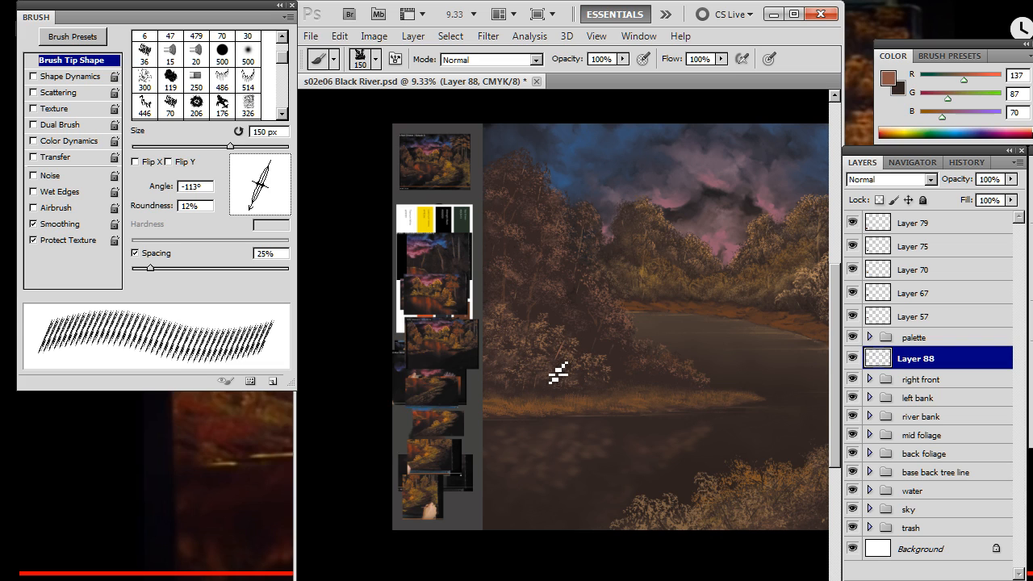
{"action": "key", "text": "e"}
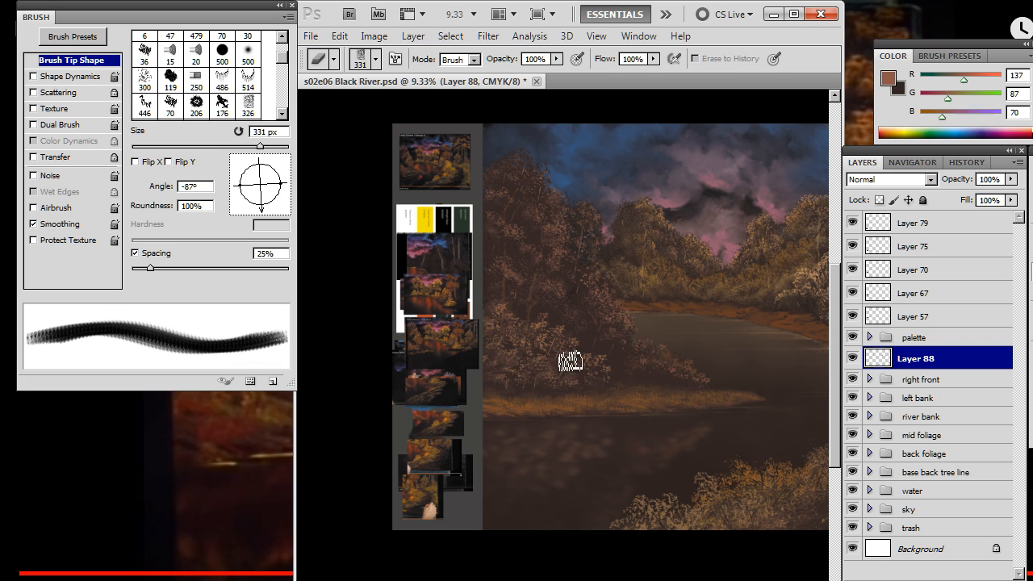
{"action": "left_click_drag", "start_coordinate": [264, 208], "coordinate": [248, 215]}
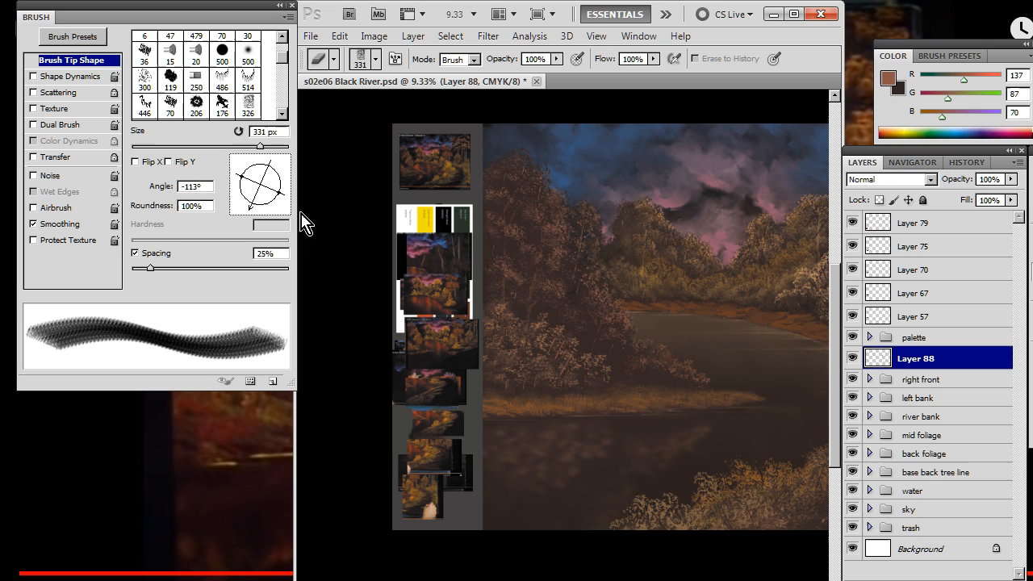
{"action": "key", "text": "b"}
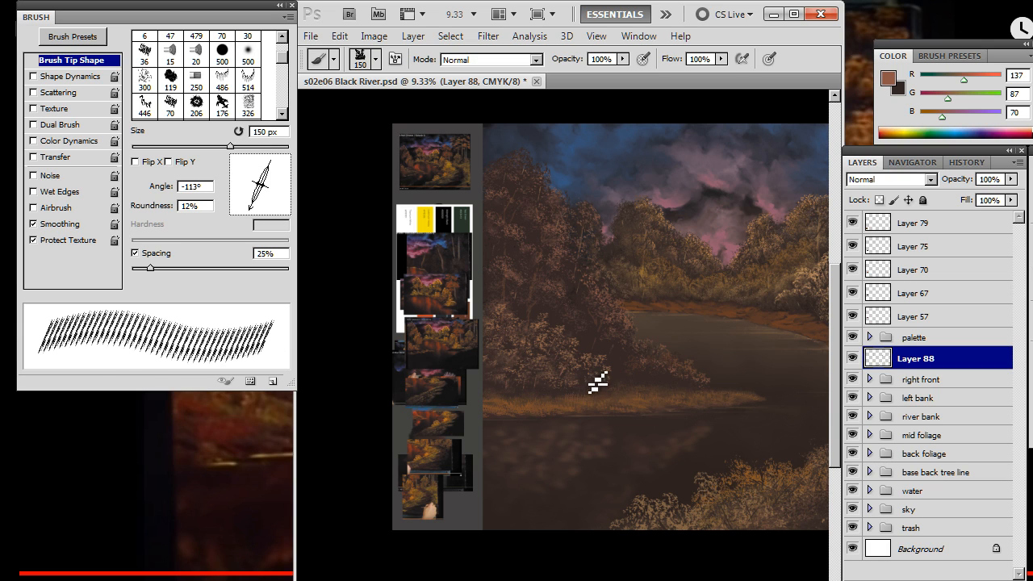
Add reddish-brown and dark twigs at -113° among the lower branches of the near-bank bushes, trimming each with the eraser
{"action": "key", "text": "e"}
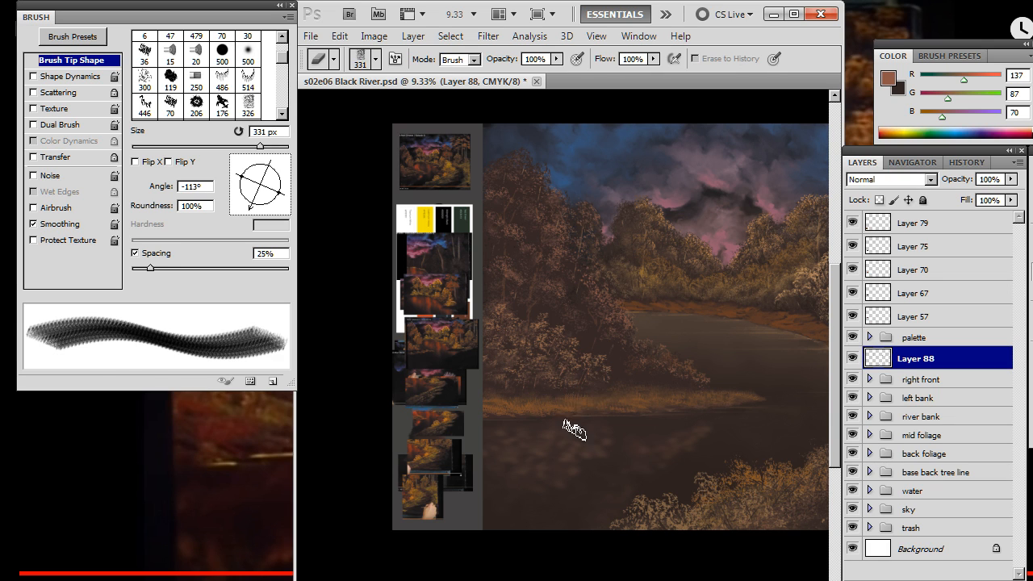
{"action": "key", "text": "b"}
{"action": "key", "text": "e"}
{"action": "key", "text": "x"}
{"action": "key", "text": "b"}
{"action": "key", "text": "e"}
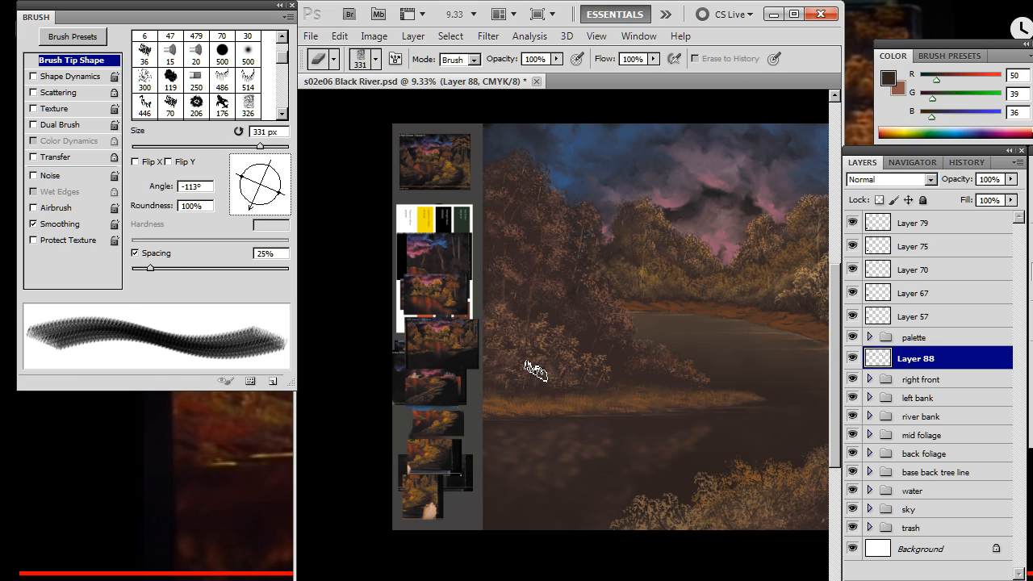
Paint reddish-brown twigs at the bushes' outer end beside the reference images and blend them with the eraser
{"action": "key", "text": "x"}
{"action": "key", "text": "b"}
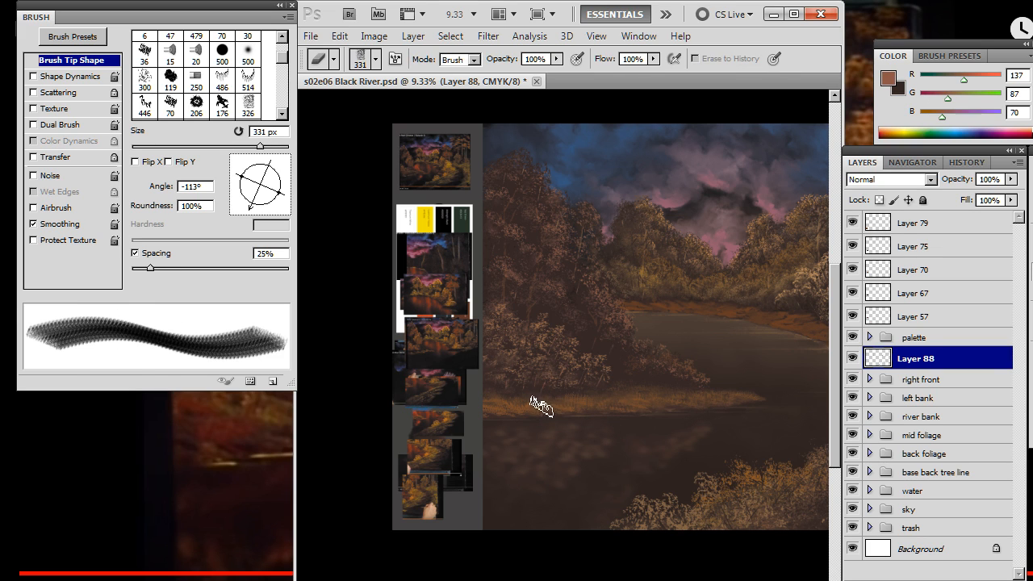
{"action": "key", "text": "e"}
{"action": "key", "text": "b"}
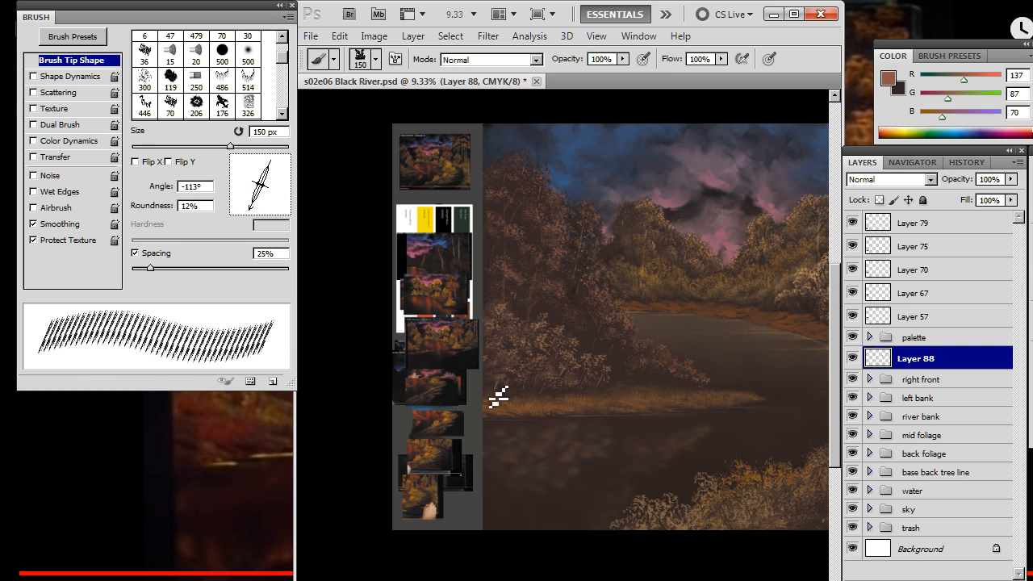
{"action": "key", "text": "e"}
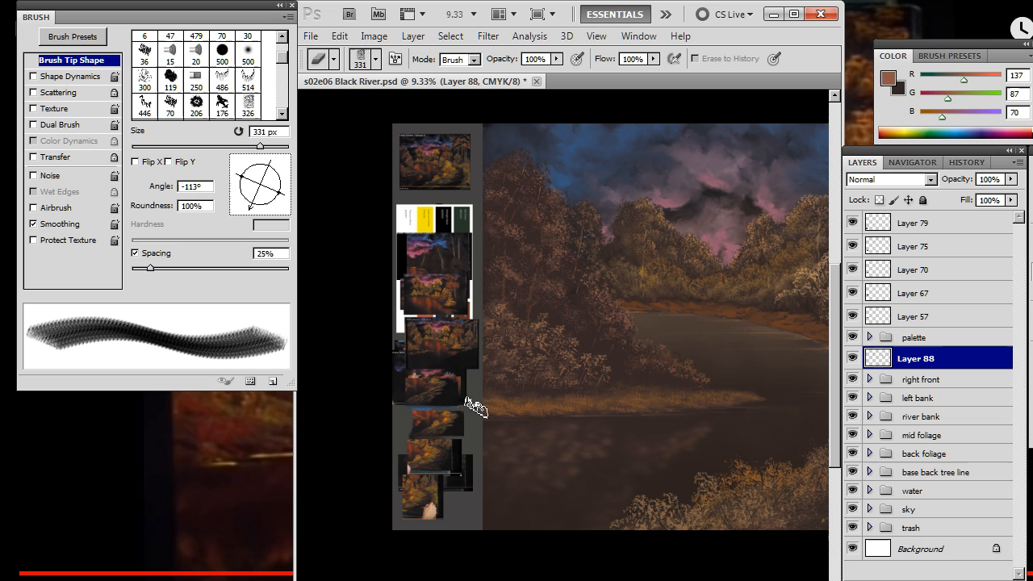
{"action": "key", "text": "b"}
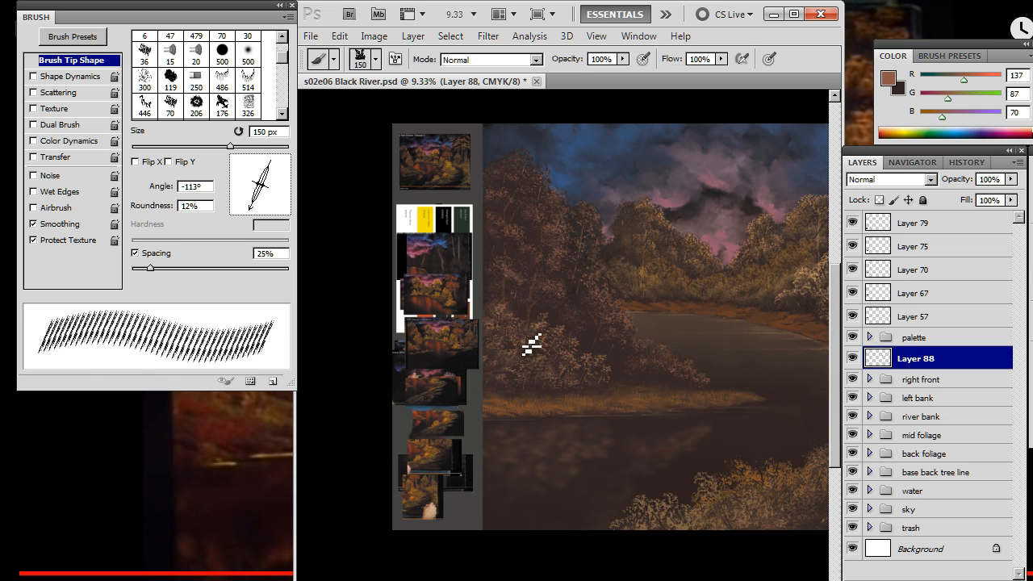
{"action": "key", "text": "e"}
Add dark slanted twigs to the outer part of the near-bank bushes, fading them with the eraser
{"action": "key", "text": "b"}
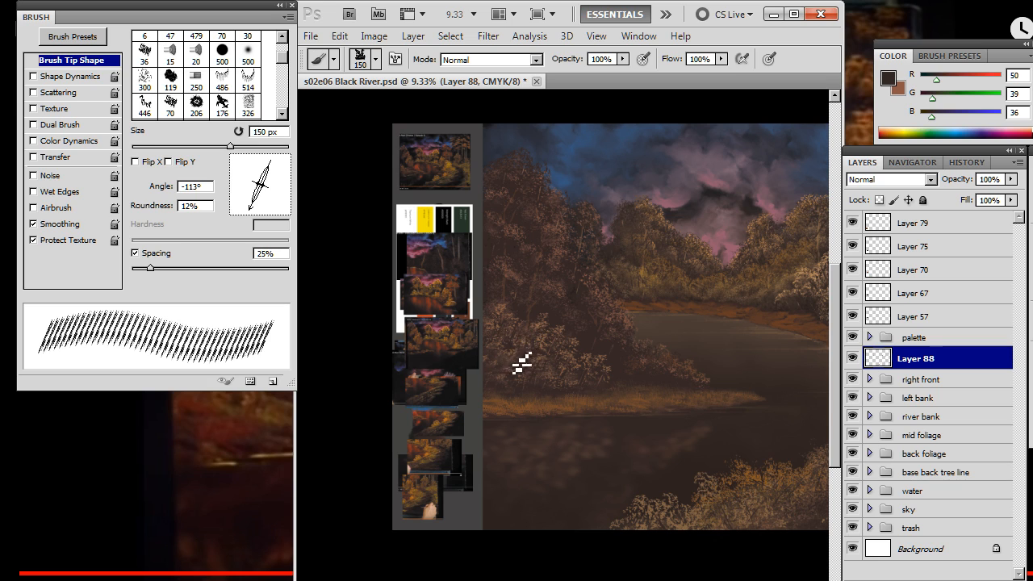
{"action": "key", "text": "e"}
{"action": "key", "text": "b"}
{"action": "key", "text": "e"}
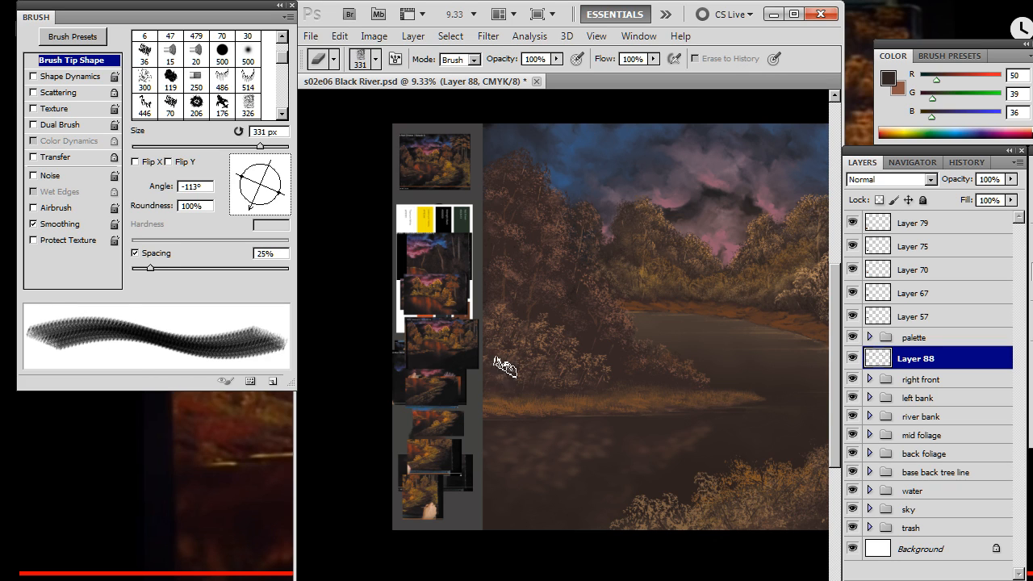
{"action": "key", "text": "b"}
Paint reddish-brown twigs along the low foliage towards its river-side tip, breaking them up with the eraser
{"action": "key", "text": "x"}
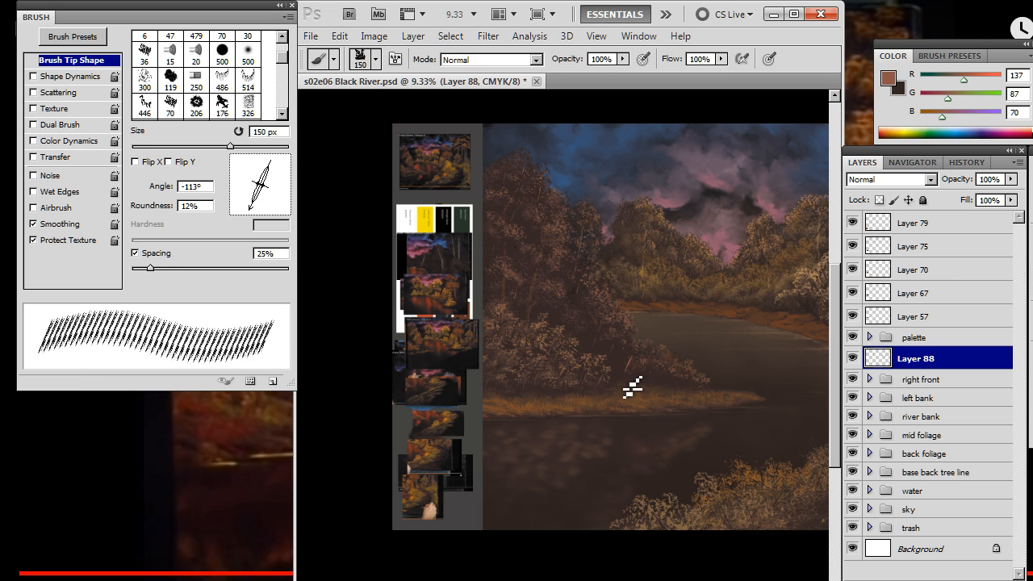
{"action": "key", "text": "e"}
{"action": "key", "text": "b"}
{"action": "key", "text": "e"}
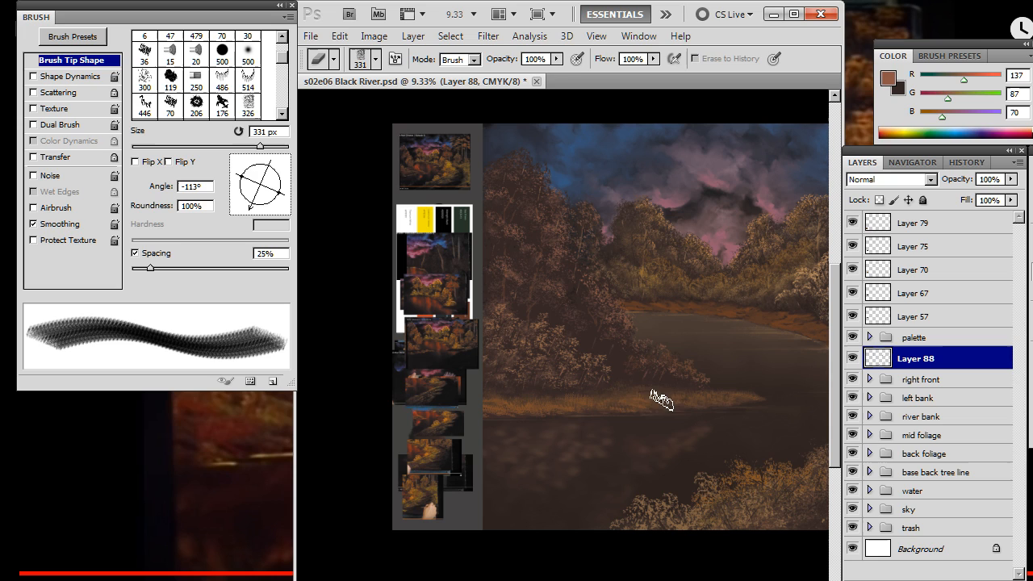
{"action": "key", "text": "b"}
{"action": "key", "text": "e"}
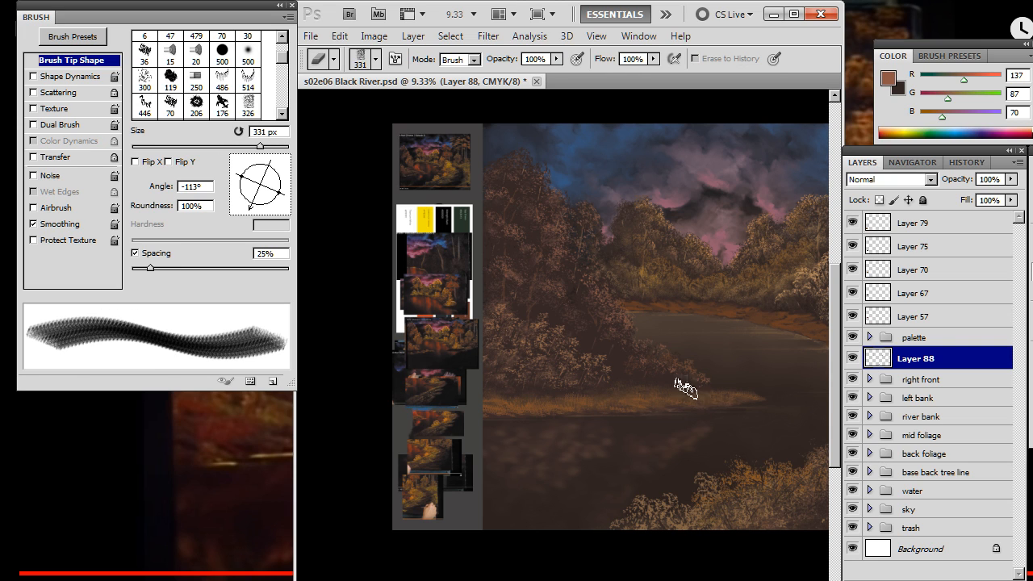
{"action": "key", "text": "b"}
Add dark slanted twigs at the river-side tip of the low foliage and erase their hard ends
{"action": "key", "text": "x"}
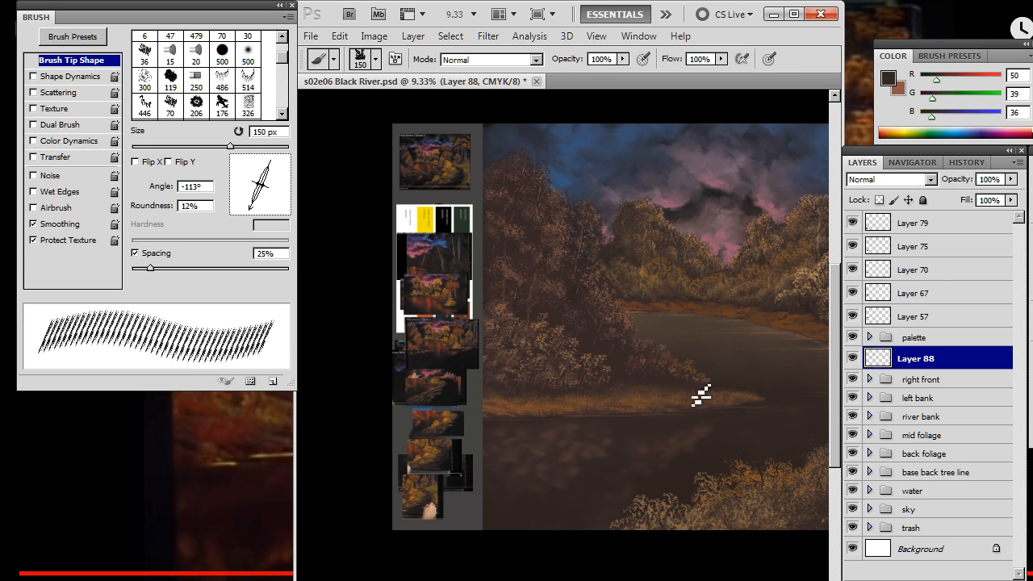
{"action": "key", "text": "e"}
{"action": "key", "text": "b"}
Rotate the twig brush to -71° and paint dark, opposite-leaning twigs through the large tree and near-bank bushes, blending them with the eraser
{"action": "left_click_drag", "start_coordinate": [266, 194], "coordinate": [270, 220]}
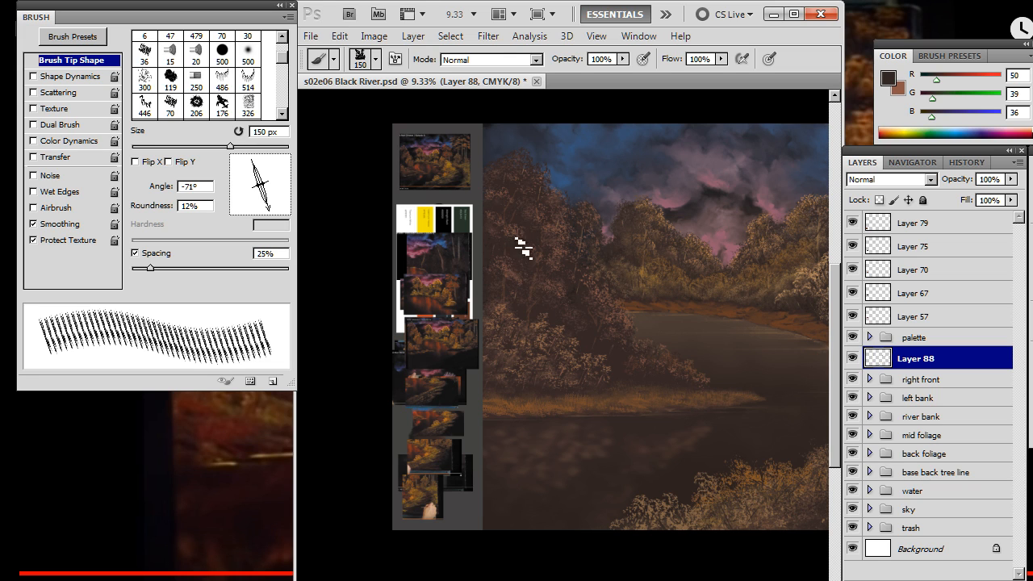
{"action": "key", "text": "e"}
{"action": "key", "text": "b"}
{"action": "key", "text": "e"}
{"action": "key", "text": "b"}
{"action": "key", "text": "e"}
{"action": "key", "text": "b"}
{"action": "key", "text": "e"}
{"action": "key", "text": "b"}
{"action": "key", "text": "e"}
{"action": "key", "text": "b"}
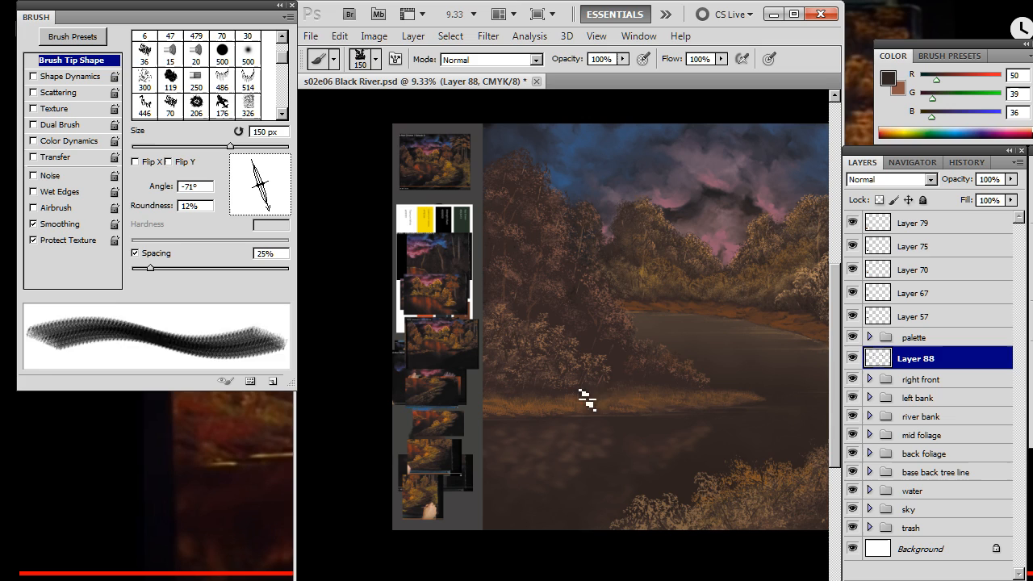
Paint reddish-brown twigs at -71° on the river side of the near-bank bushes, breaking them up with the eraser at 250 px
{"action": "left_click", "coordinate": [631, 367], "text": "alt"}
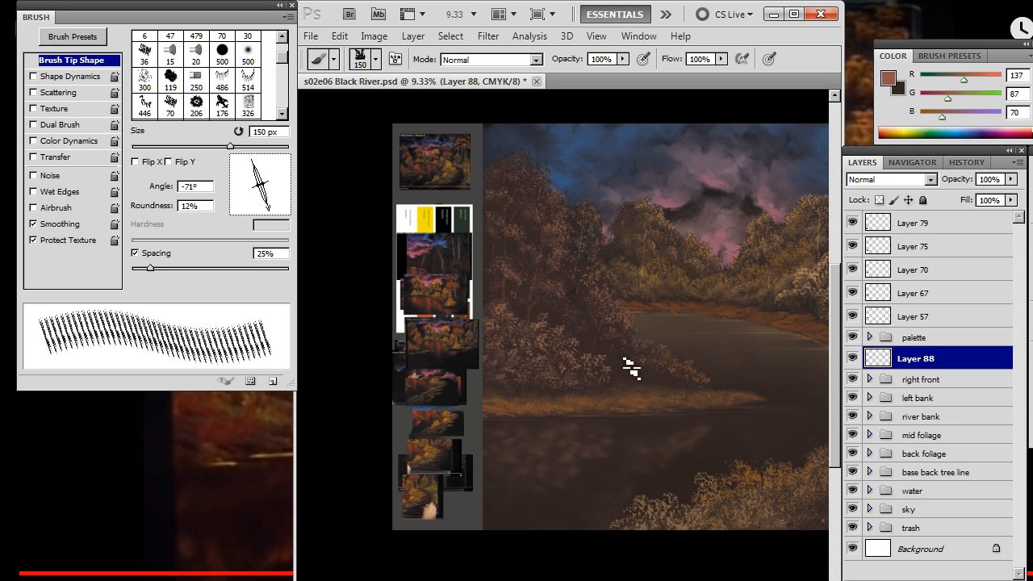
{"action": "key", "text": "e"}
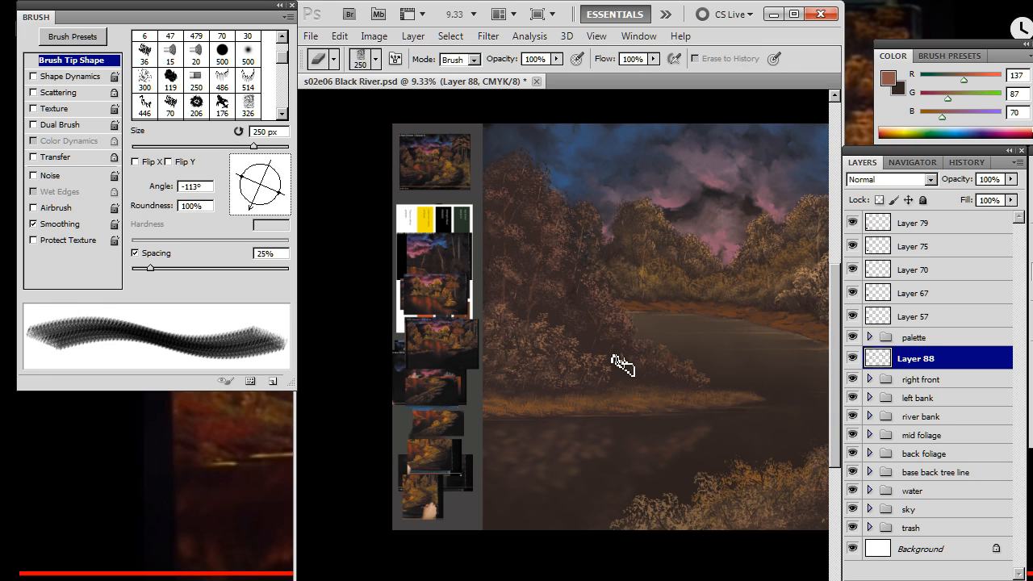
{"action": "key", "text": "b"}
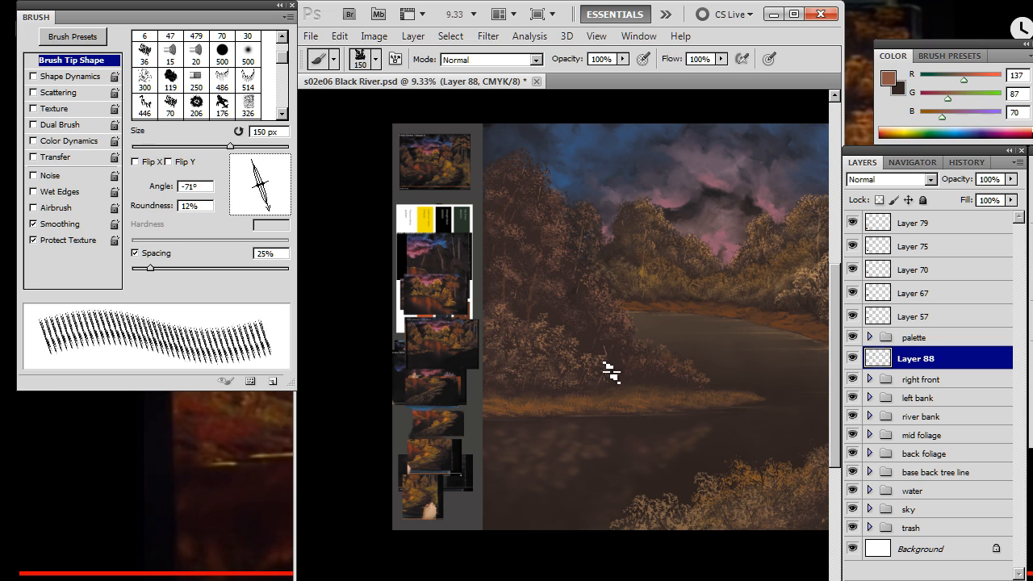
{"action": "key", "text": "e"}
{"action": "key", "text": "b"}
Lower the twig brush's opacity to 20% and trim the new twigs with the eraser at 200 px
{"action": "key", "text": "2"}
{"action": "key", "text": "e"}
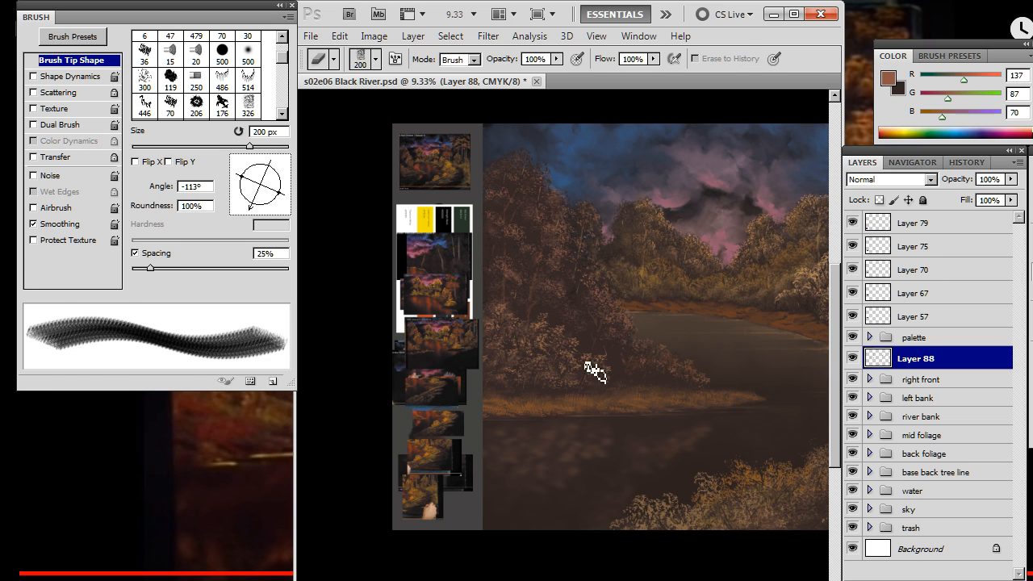
{"action": "key", "text": "b"}
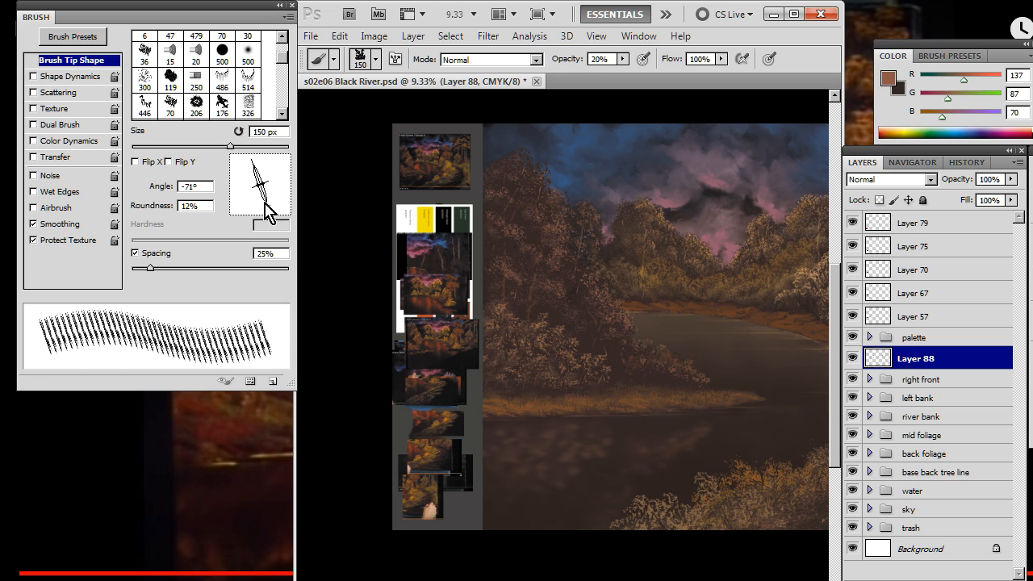
Add faint reddish-brown twigs at -122° near the foliage's river-side tip, blend them with the eraser, and rotate the brush to -64°
{"action": "left_click_drag", "start_coordinate": [269, 214], "coordinate": [247, 209]}
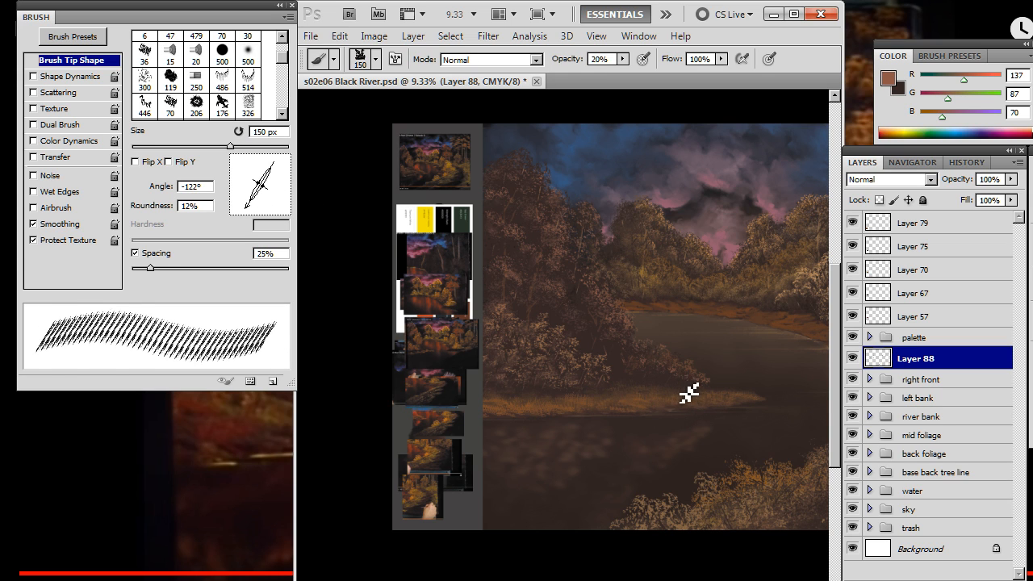
{"action": "key", "text": "e"}
{"action": "key", "text": "b"}
{"action": "left_click_drag", "start_coordinate": [246, 214], "coordinate": [271, 215]}
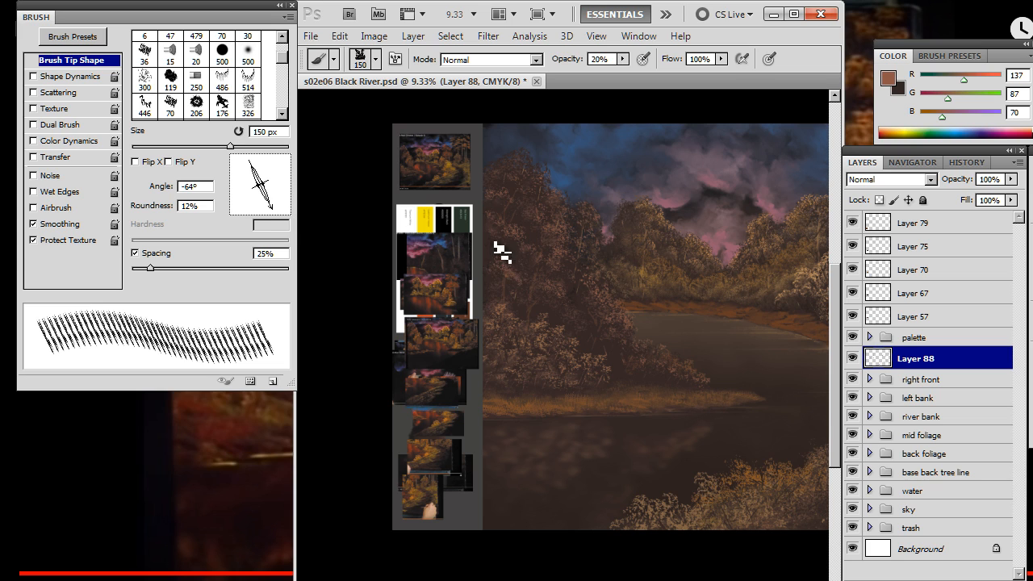
Paint faint reddish-brown twigs at -64° in the right-bank bushes and blend them with the eraser
{"action": "key", "text": "e"}
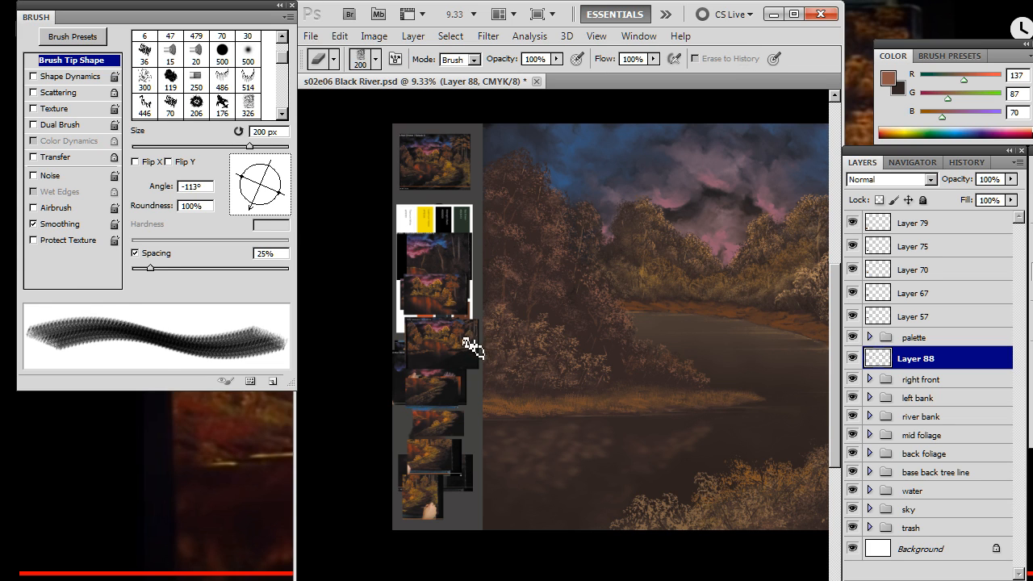
{"action": "scroll", "coordinate": [573, 355], "scroll_direction": "right", "scroll_amount": 5}
{"action": "left_click_drag", "start_coordinate": [612, 318], "coordinate": [565, 346]}
{"action": "key", "text": "b"}
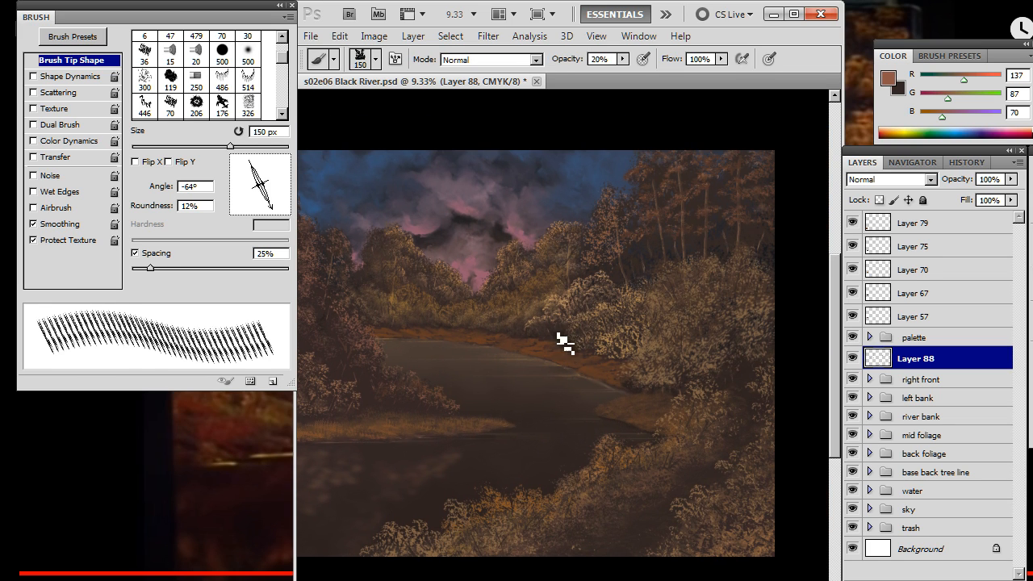
{"action": "key", "text": "e"}
{"action": "key", "text": "b"}
Rotate the twig brush to -135° and add opposite-leaning faint twigs to the right-bank bushes, trimming them with the eraser
{"action": "left_click_drag", "start_coordinate": [287, 212], "coordinate": [284, 210]}
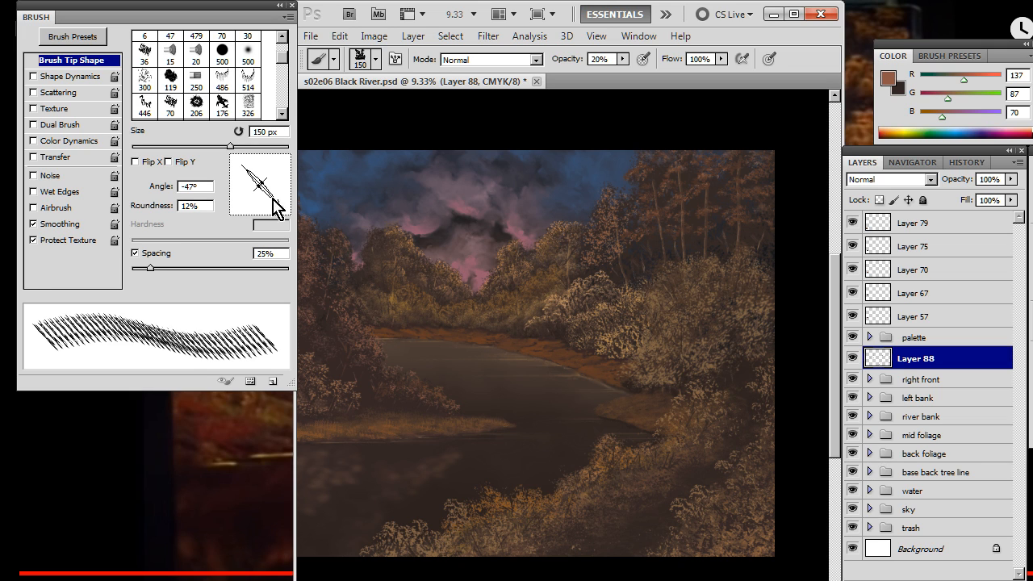
{"action": "mouse_move", "coordinate": [272, 207]}
{"action": "left_mouse_down"}
{"action": "mouse_move", "coordinate": [254, 220]}
{"action": "mouse_move", "coordinate": [248, 206]}
{"action": "left_mouse_up"}
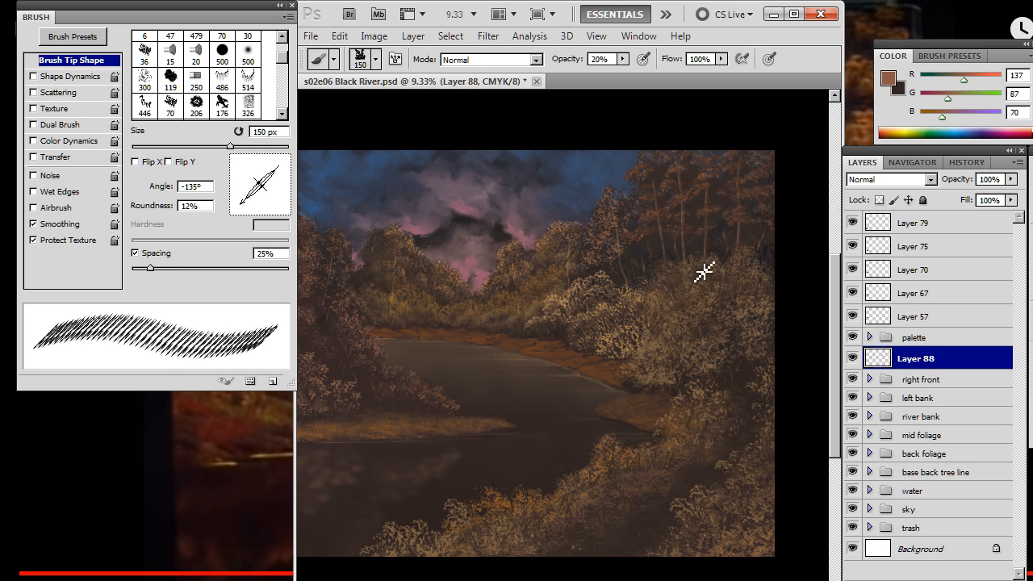
{"action": "key", "text": "e"}
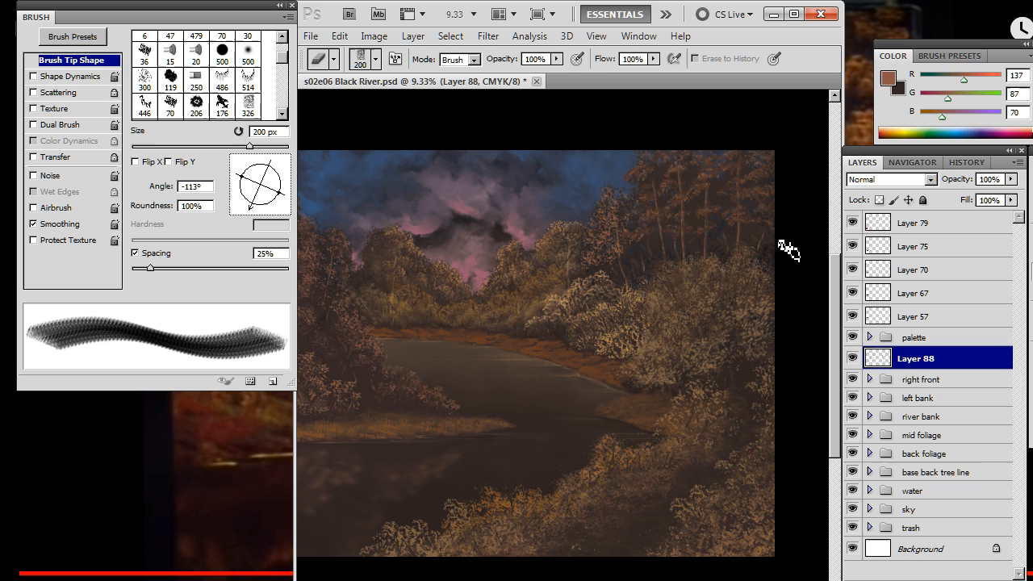
{"action": "key", "text": "b"}
{"action": "scroll", "coordinate": [597, 359], "scroll_direction": "down", "scroll_amount": 3}
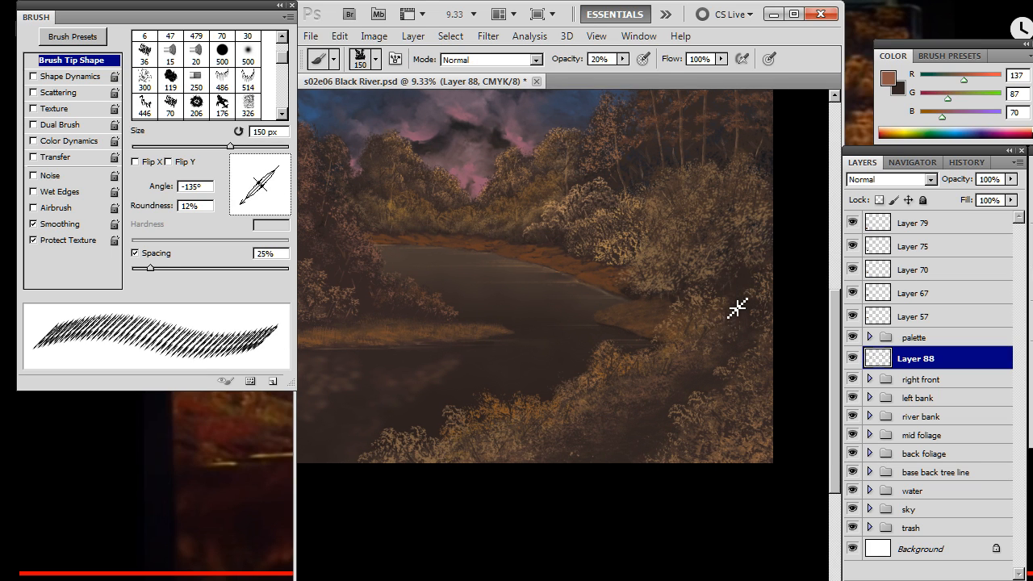
Touch up the lower right-bank foliage with dark brown, return to the reddish brown, and blend with the eraser
{"action": "left_click", "coordinate": [684, 370], "text": "alt"}
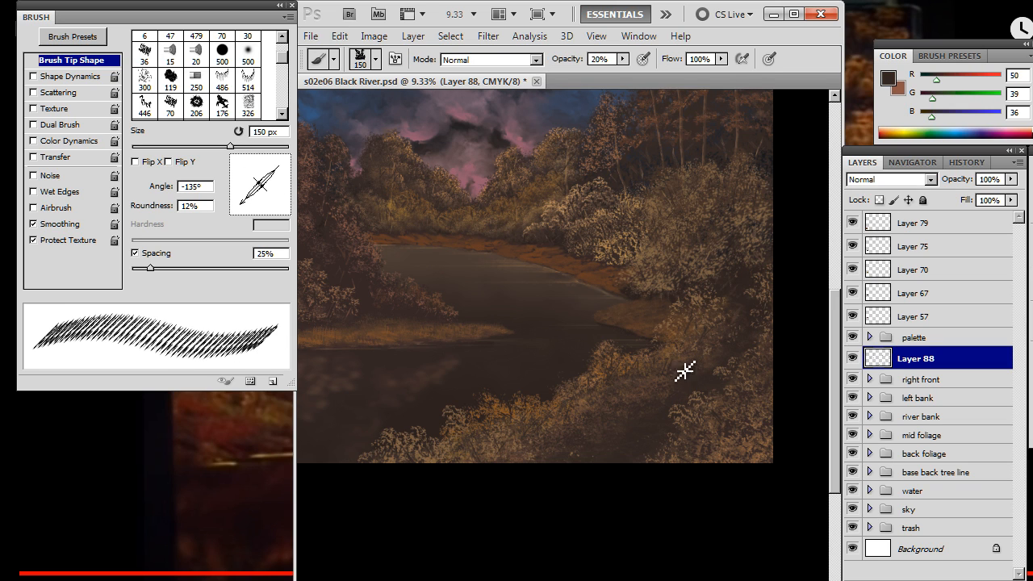
{"action": "key", "text": "x"}
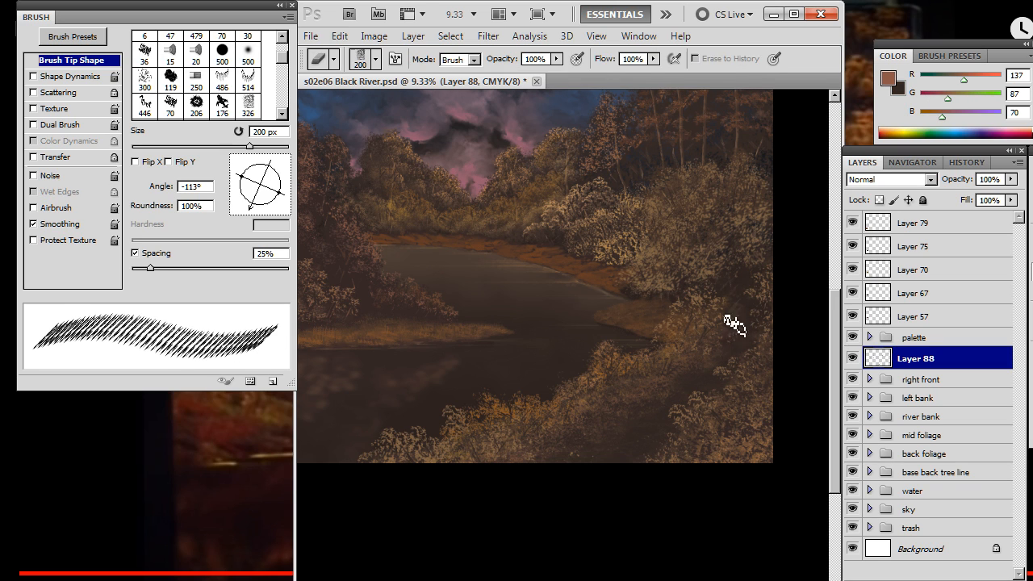
{"action": "key", "text": "r"}
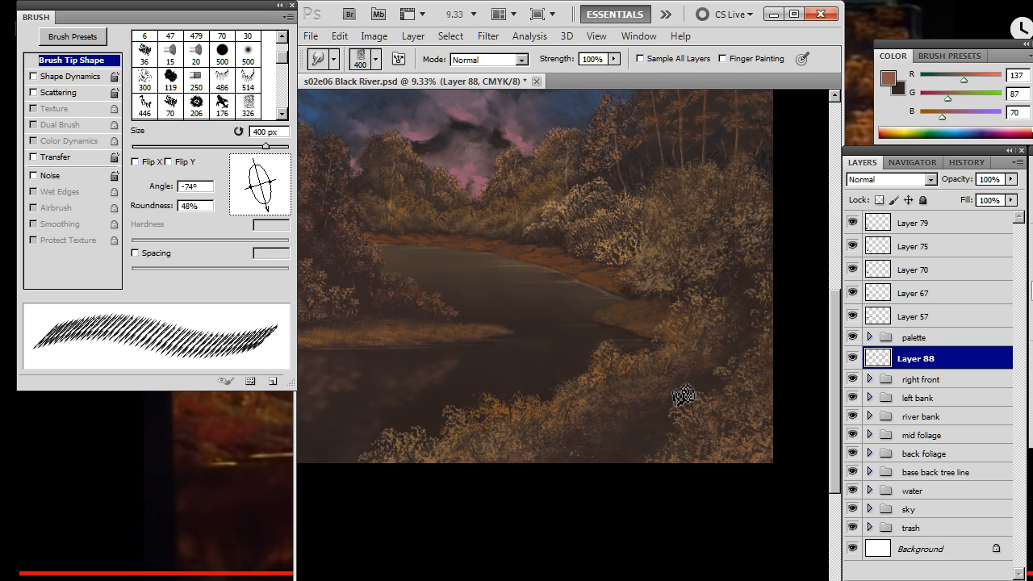
{"action": "key", "text": "e"}
Paint faint reddish-brown twigs at -135° through the left-bank bushes, alternating with the 200 px eraser to break them up
{"action": "scroll", "coordinate": [527, 409], "scroll_direction": "left", "scroll_amount": 5}
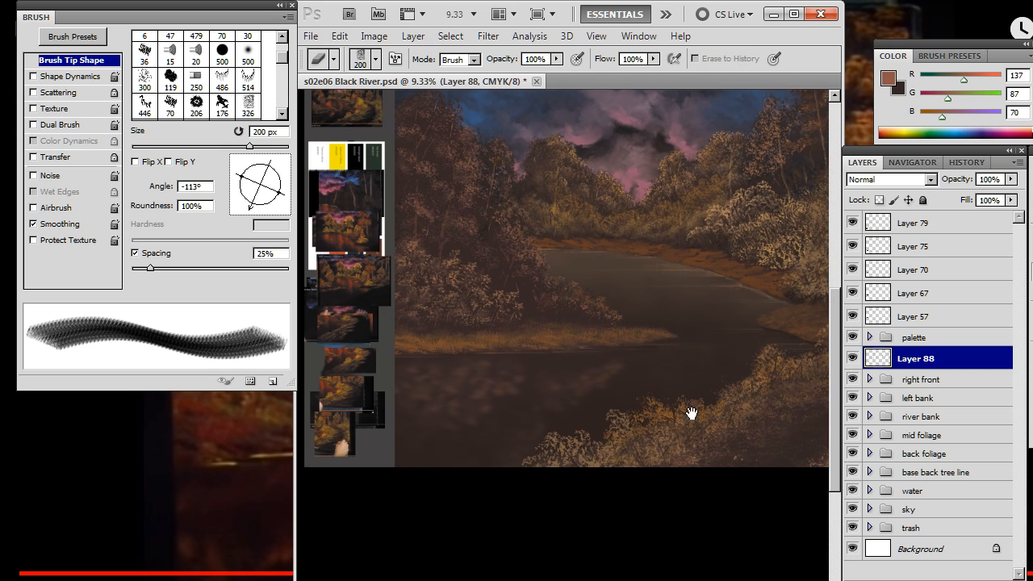
{"action": "key", "text": "b"}
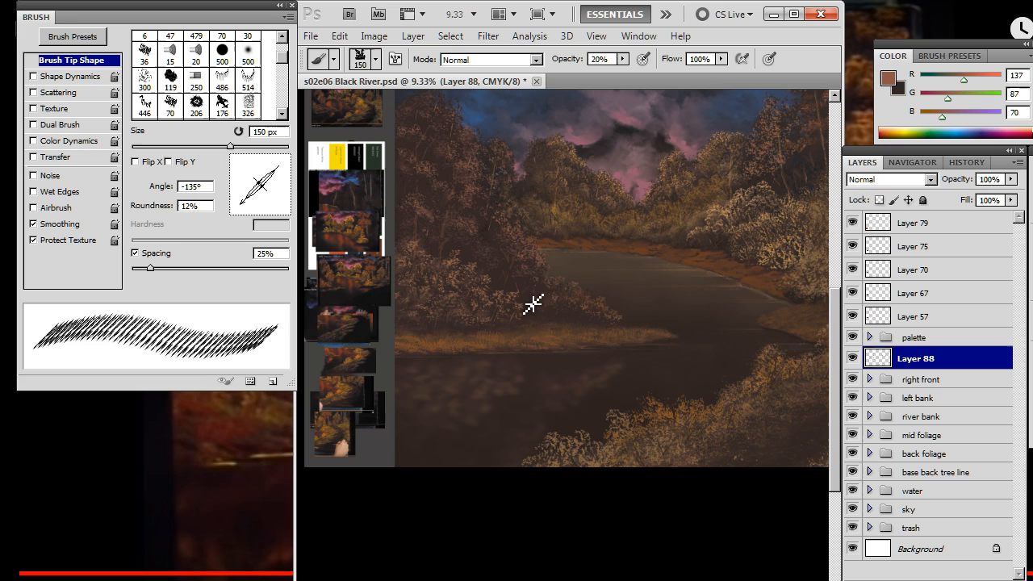
{"action": "key", "text": "e"}
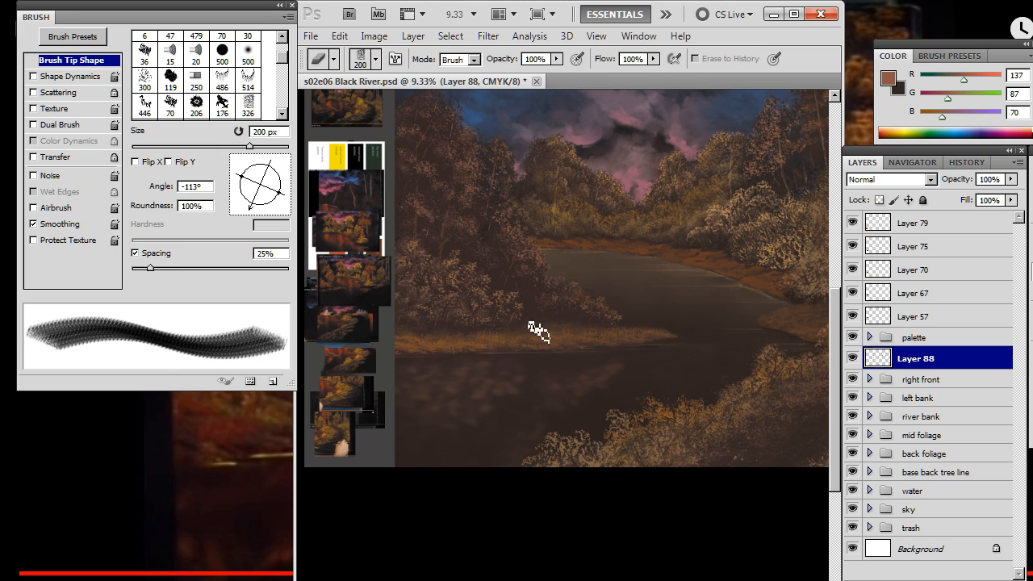
{"action": "key", "text": "b"}
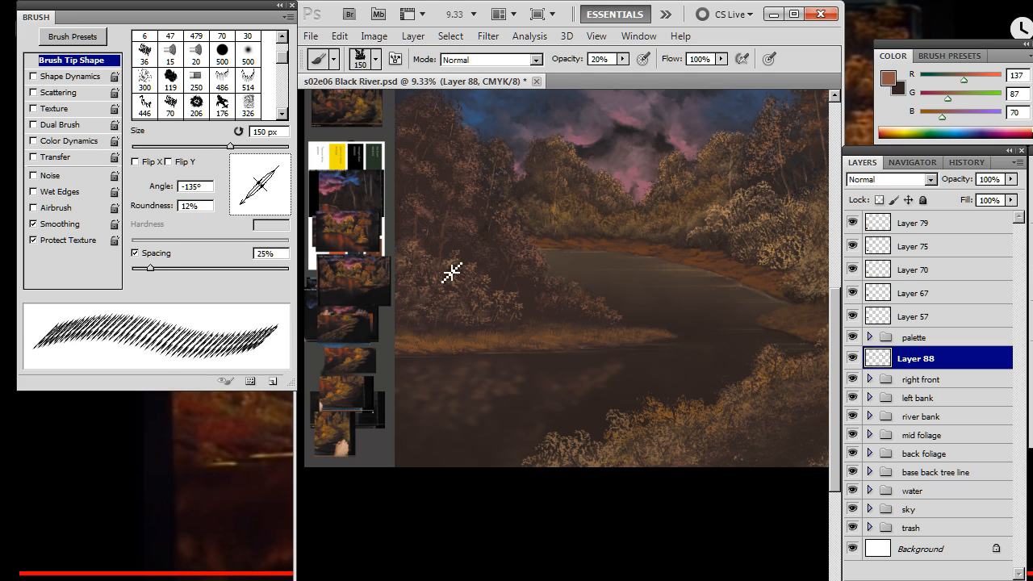
{"action": "scroll", "coordinate": [512, 300], "scroll_direction": "up", "scroll_amount": 1}
{"action": "scroll", "coordinate": [512, 299], "scroll_direction": "left", "scroll_amount": 1}
{"action": "key", "text": "e"}
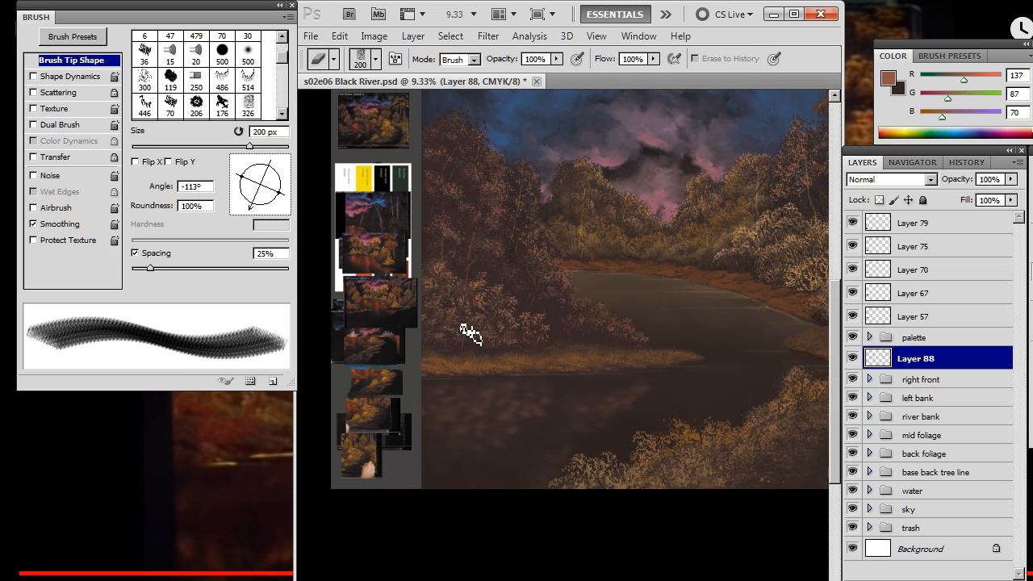
{"action": "scroll", "coordinate": [476, 336], "scroll_direction": "up", "scroll_amount": 2}
{"action": "scroll", "coordinate": [476, 336], "scroll_direction": "left", "scroll_amount": 2}
{"action": "key", "text": "b"}
{"action": "key", "text": "e"}
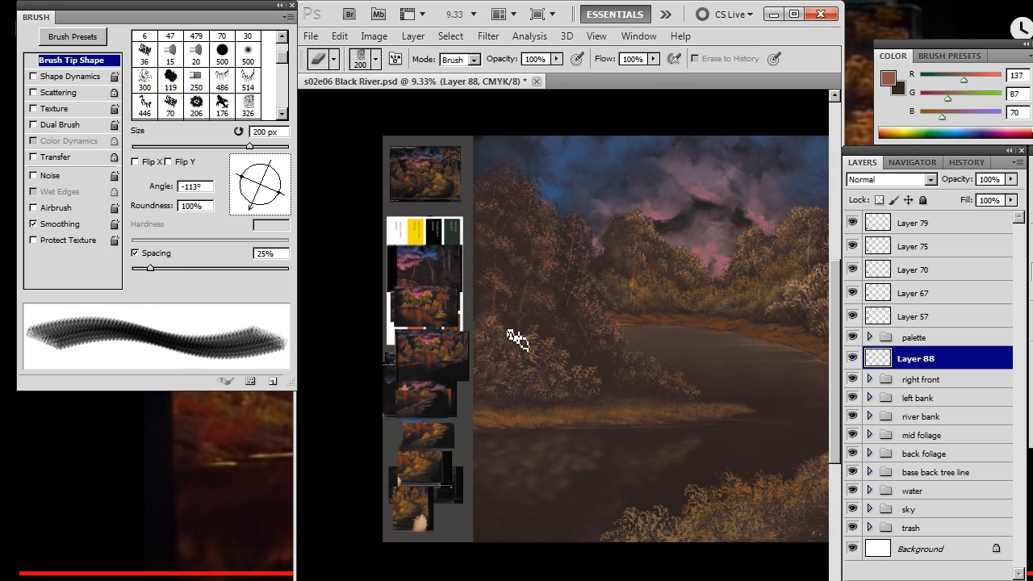
Reduce the twig brush to 90 px for finer twigs where the left-bank tree meets the back foliage
{"action": "key", "text": "z"}
{"action": "left_click_drag", "start_coordinate": [579, 326], "coordinate": [570, 327]}
{"action": "key", "text": "b"}
{"action": "key", "text": "e"}
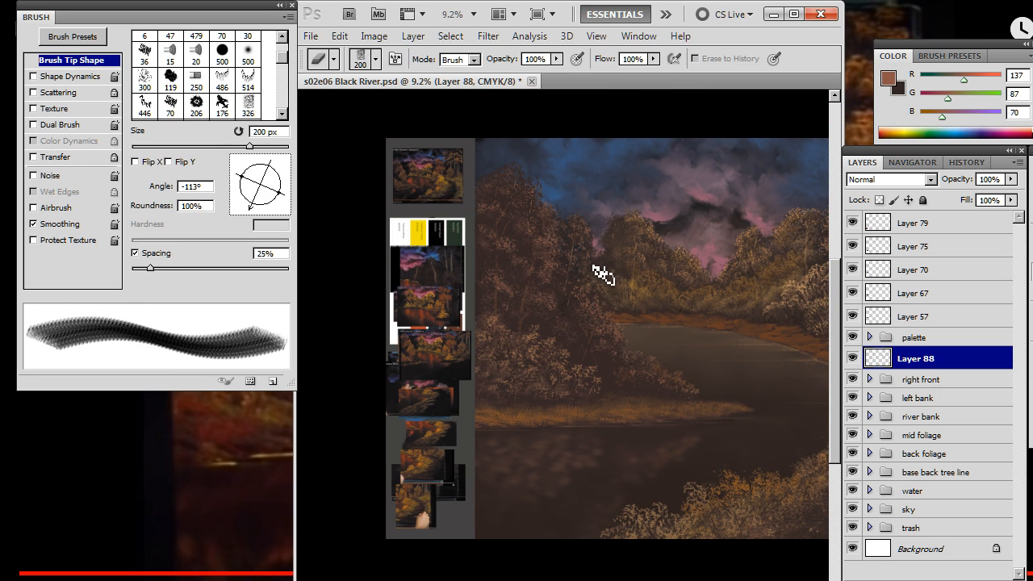
{"action": "key", "text": "b"}
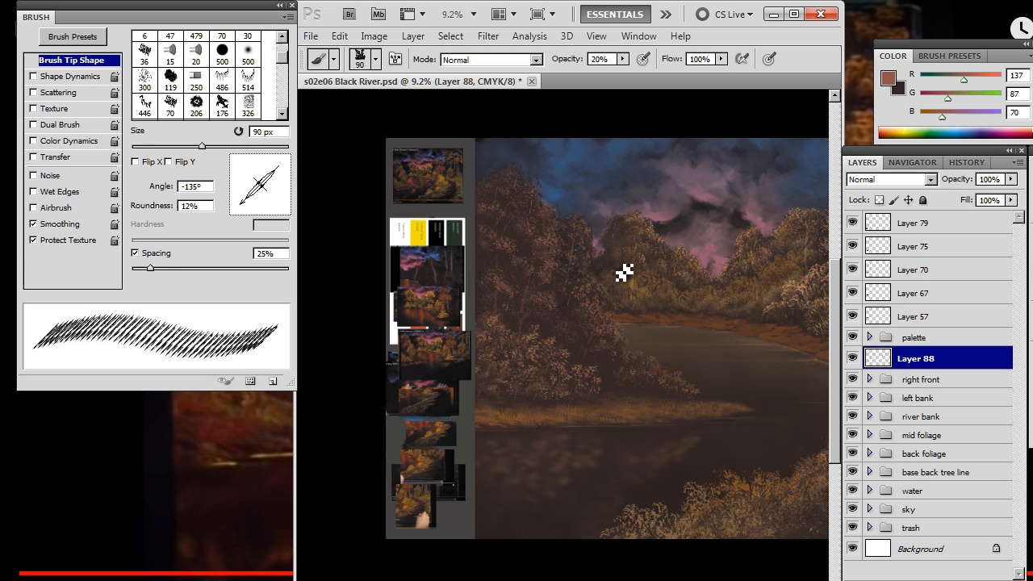
Rotate the 90 px twig brush to -67° and paint fine twigs along the left-bank tree's river-side edge and back foliage
{"action": "left_click_drag", "start_coordinate": [242, 213], "coordinate": [277, 230]}
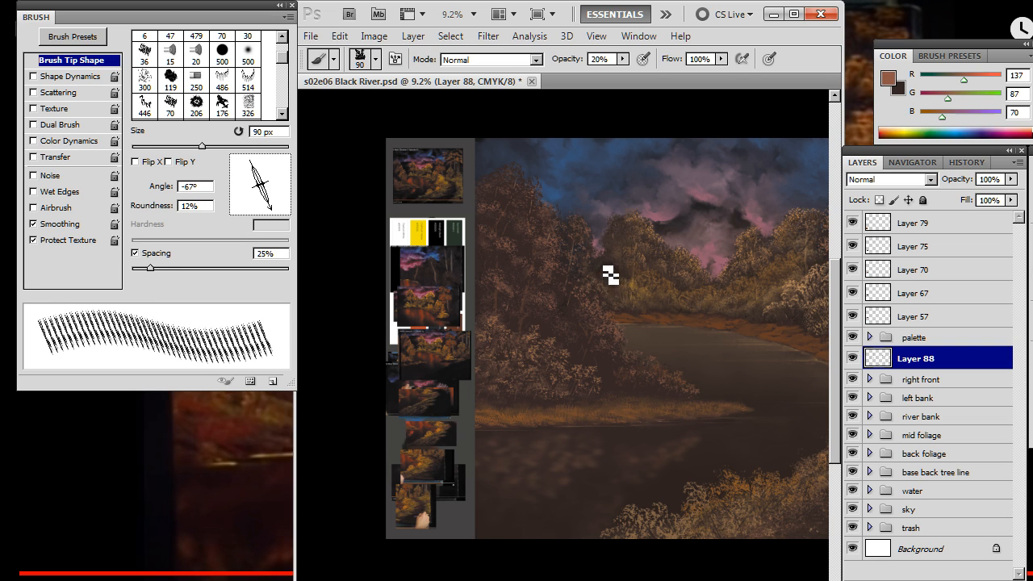
{"action": "key", "text": "e"}
{"action": "key", "text": "b"}
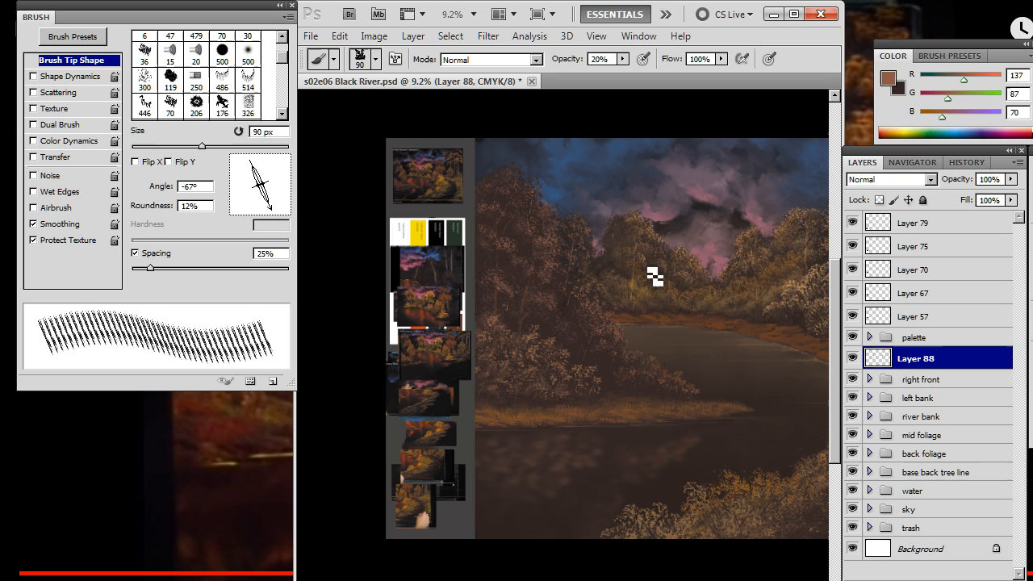
Add fine reddish-brown twigs at -67° to the trees behind the right-bank bushes, blending them with the eraser
{"action": "key", "text": "e"}
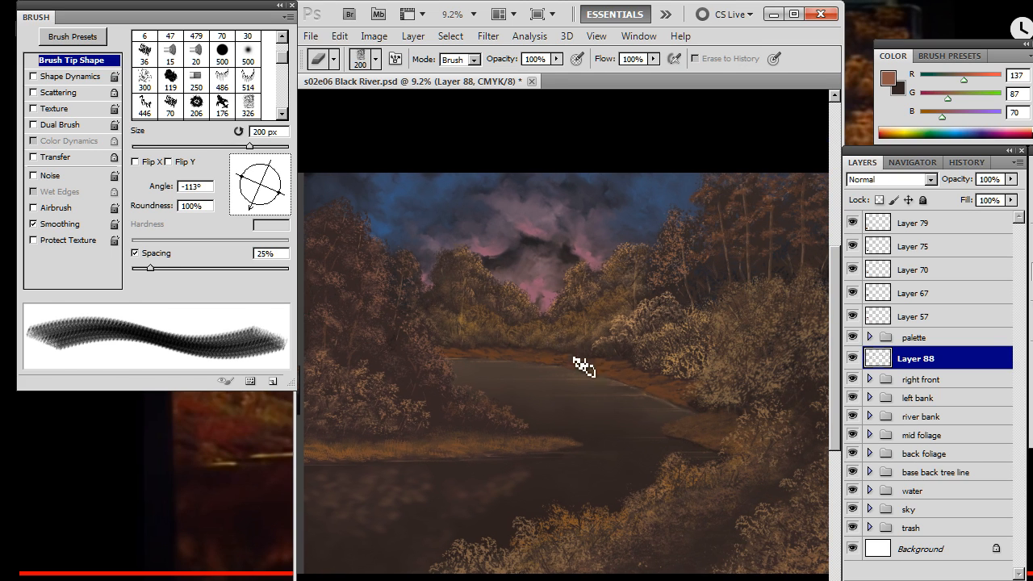
{"action": "key", "text": "b"}
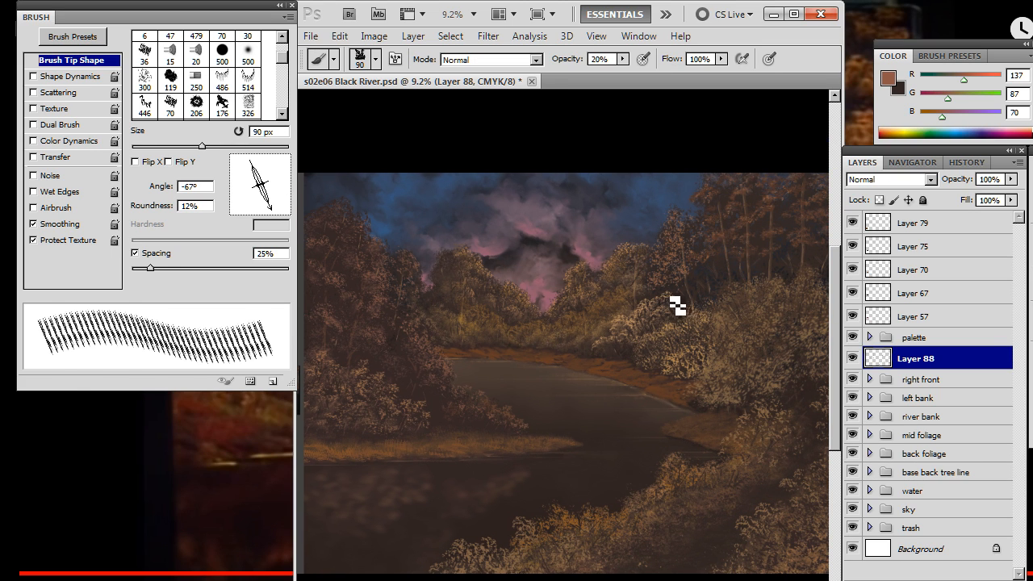
{"action": "key", "text": "e"}
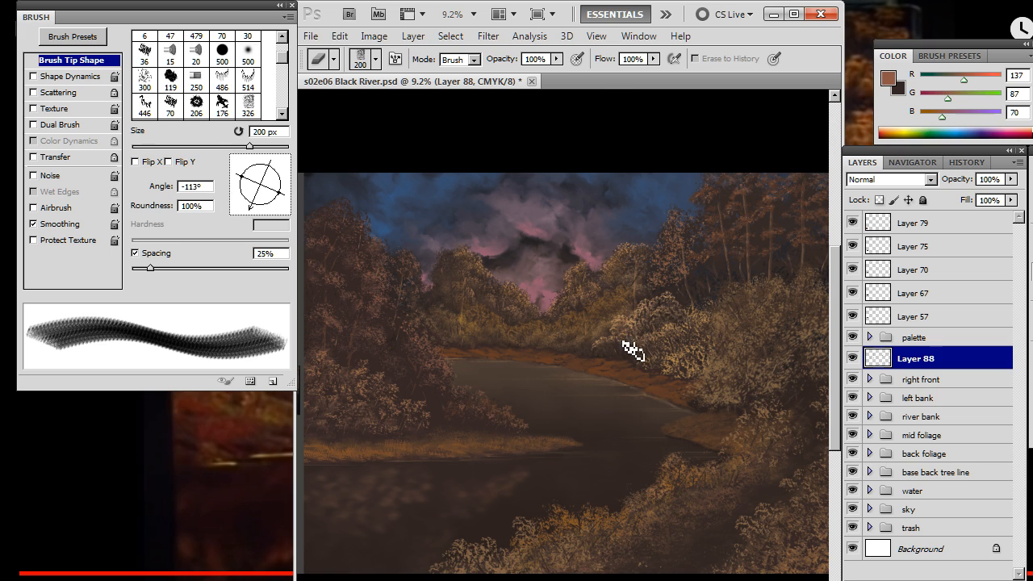
{"action": "left_click_drag", "start_coordinate": [633, 351], "coordinate": [547, 394]}
{"action": "key", "text": "b"}
{"action": "key", "text": "e"}
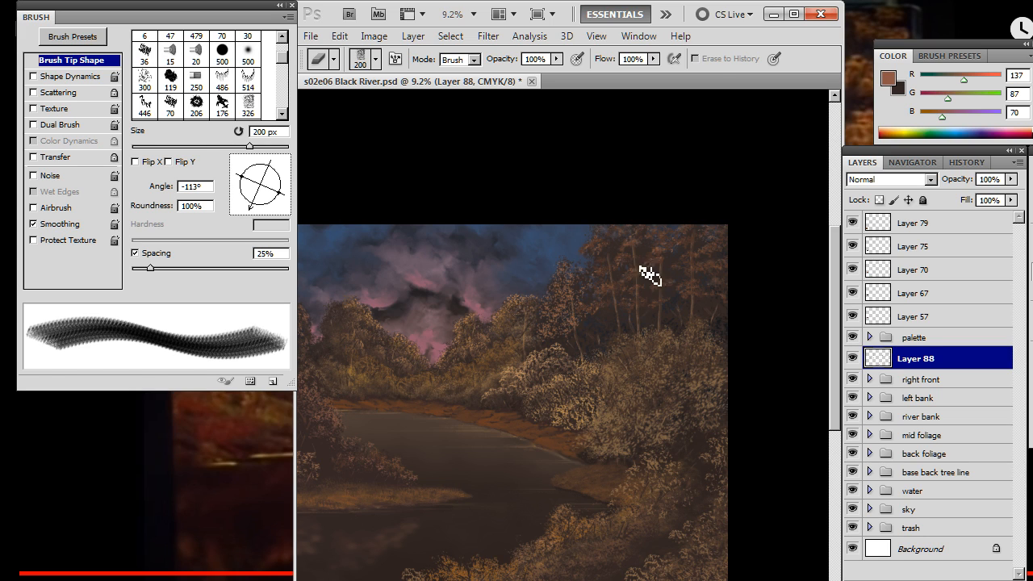
Paint fine dark and reddish-brown twigs among the tall right-bank trunks, blending them with the eraser
{"action": "key", "text": "b"}
{"action": "key", "text": "x"}
{"action": "key", "text": "e"}
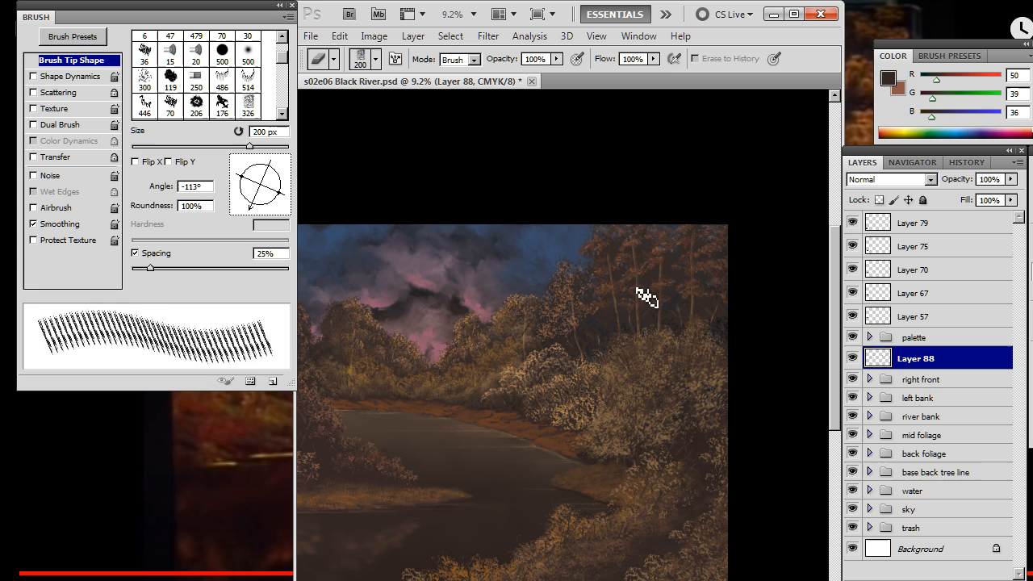
{"action": "key", "text": "b"}
{"action": "key", "text": "x"}
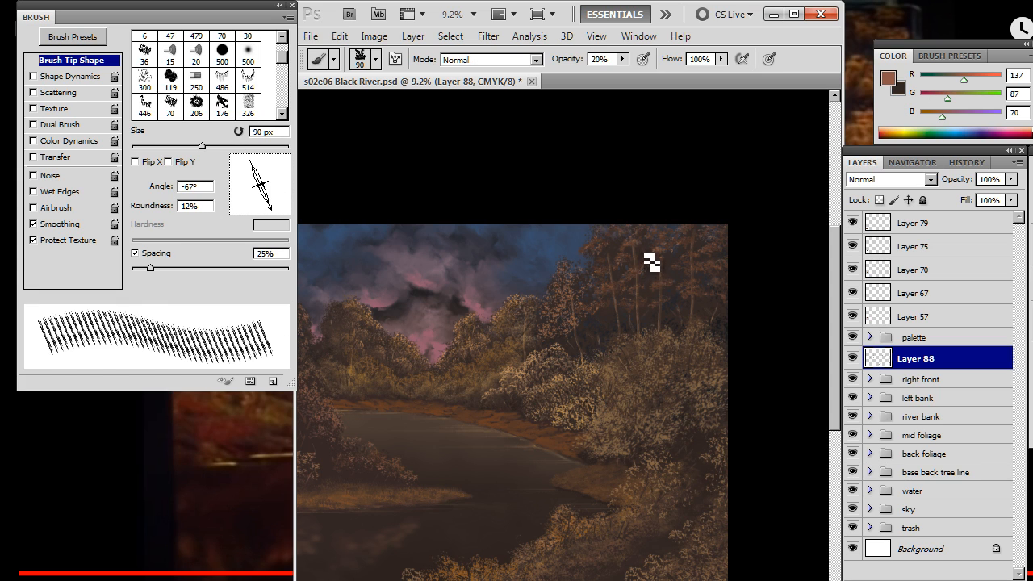
{"action": "key", "text": "e"}
{"action": "key", "text": "b"}
Raise the twig brush's opacity to 60% and paint stronger twigs between the tall right-bank trunks, trimming them with the eraser
{"action": "key", "text": "6"}
{"action": "key", "text": "e"}
{"action": "key", "text": "b"}
Rotate the twig brush to -42° and paint reddish-brown twigs at the base of the tall right-bank trees, blending with the eraser
{"action": "left_click_drag", "start_coordinate": [273, 216], "coordinate": [279, 214]}
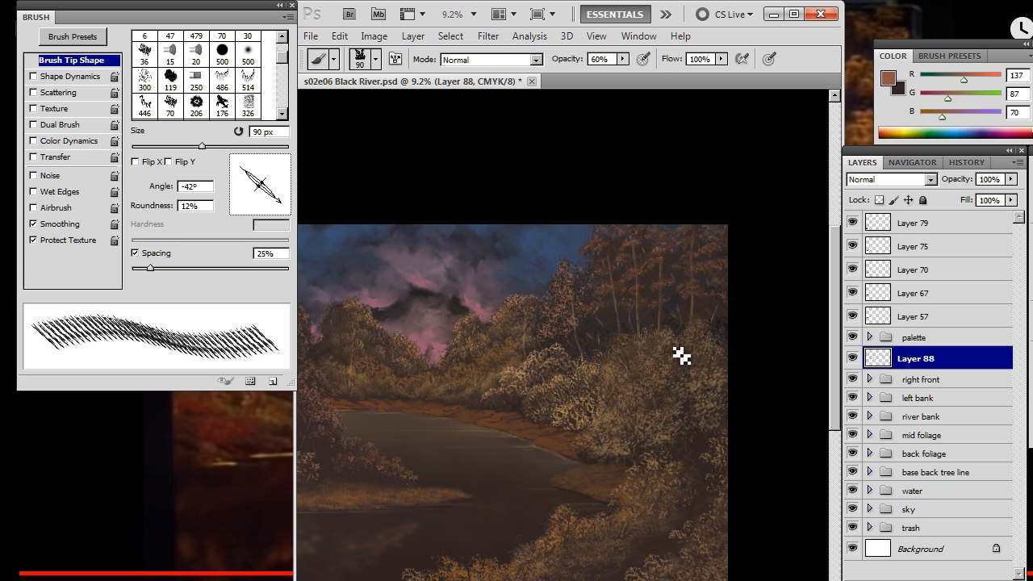
{"action": "key", "text": "e"}
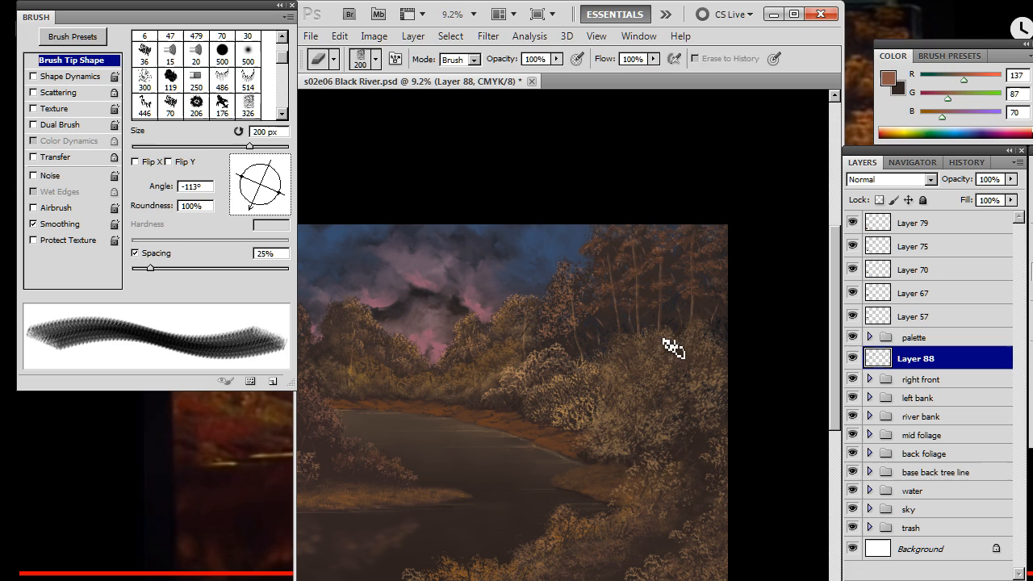
{"action": "key", "text": "b"}
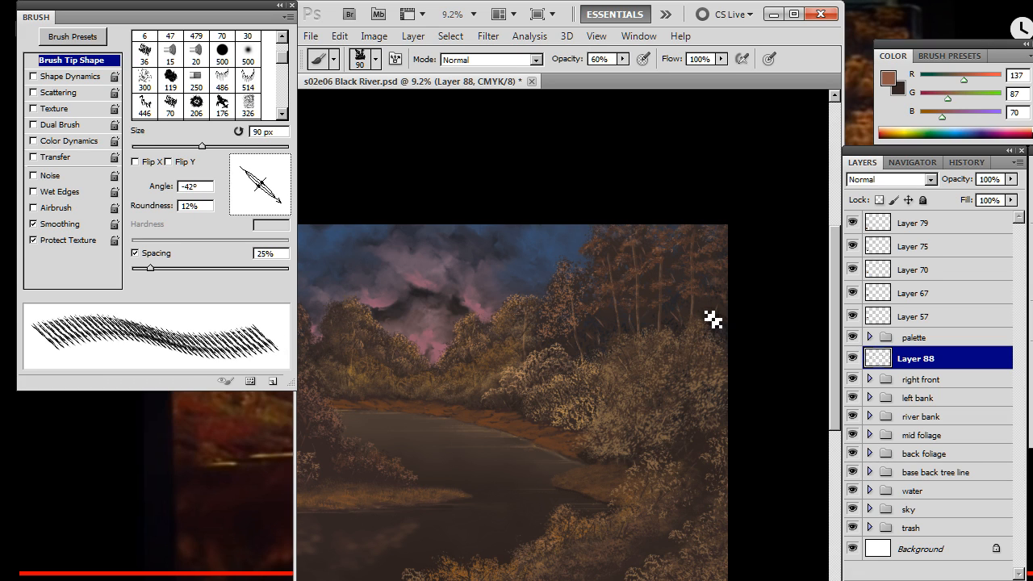
{"action": "key", "text": "e"}
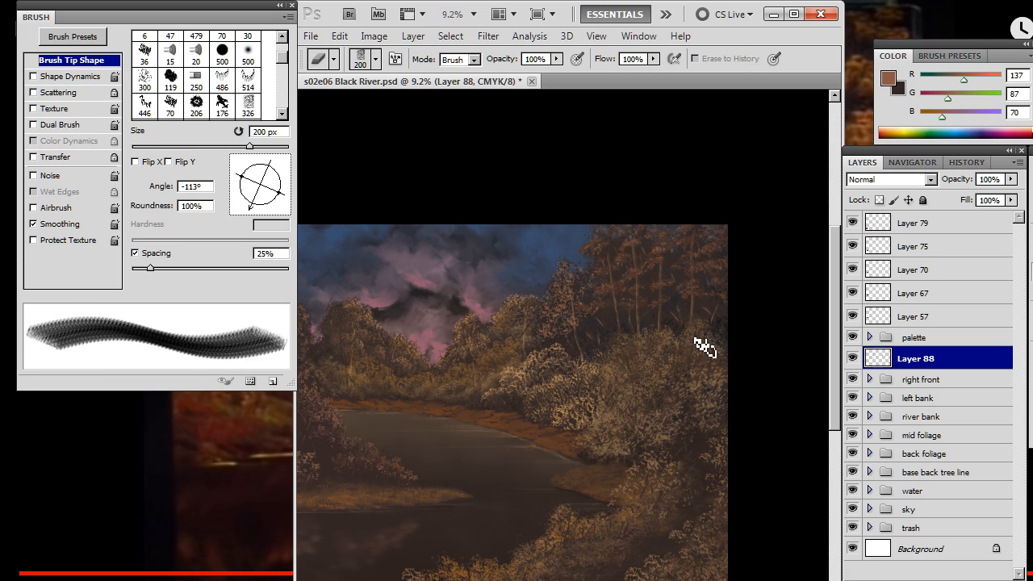
{"action": "key", "text": "b"}
Lower the eraser's opacity to 23% and soften the new twigs in the right-bank trees and bushes
{"action": "key", "text": "e"}
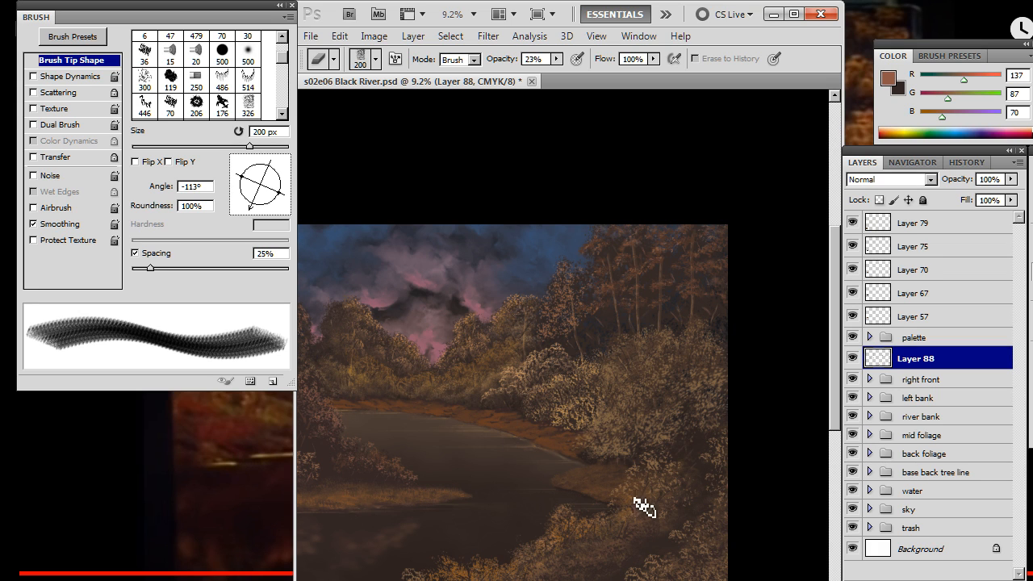
{"action": "key", "text": "z"}
{"action": "left_click_drag", "start_coordinate": [635, 428], "coordinate": [538, 484]}
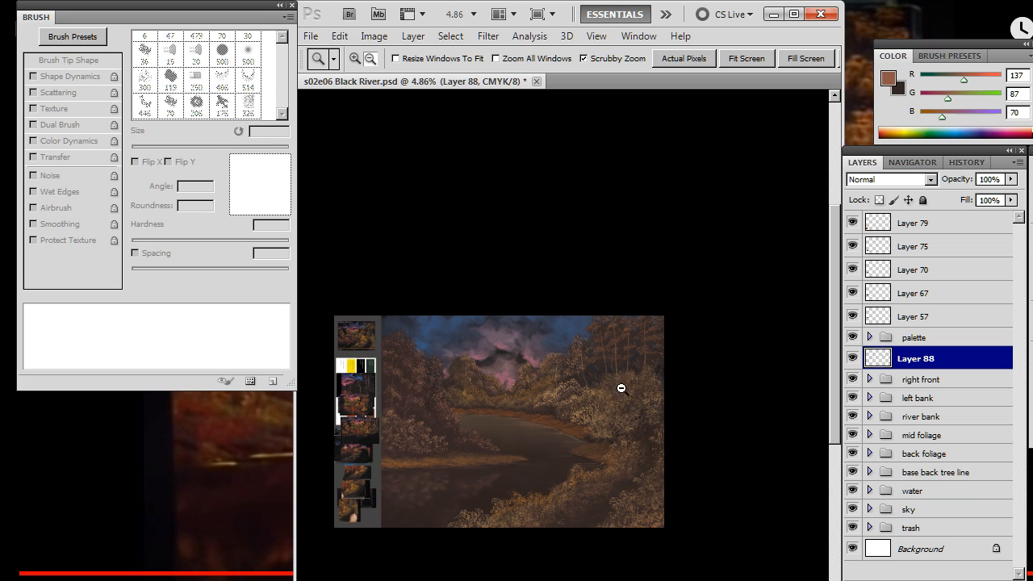
{"action": "left_click_drag", "start_coordinate": [650, 389], "coordinate": [660, 392]}
{"action": "key", "text": "e"}
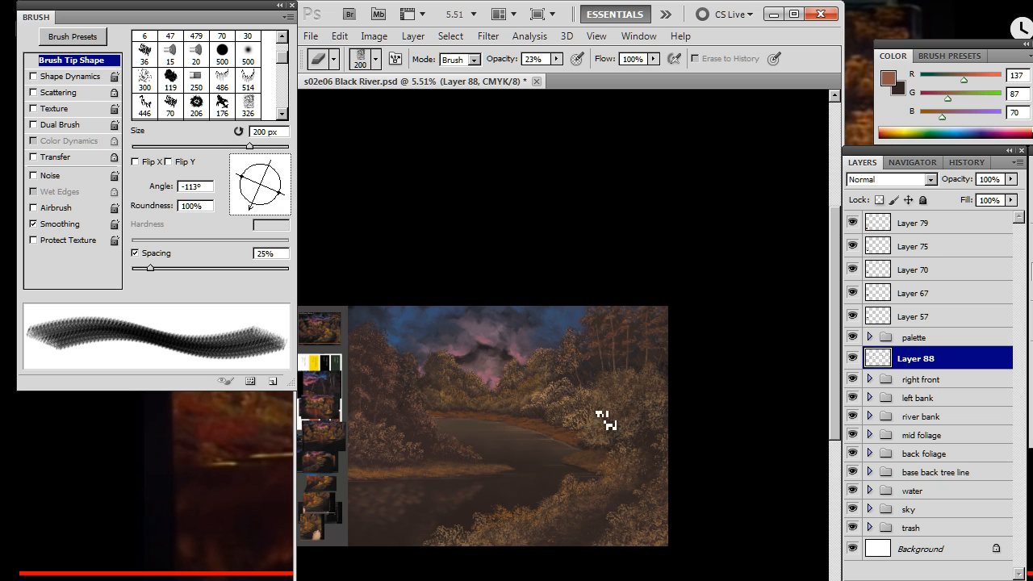
{"action": "key", "text": "z"}
{"action": "mouse_move", "coordinate": [614, 442]}
{"action": "left_mouse_down"}
{"action": "mouse_move", "coordinate": [691, 369]}
{"action": "mouse_move", "coordinate": [644, 452]}
{"action": "left_mouse_up"}
{"action": "key", "text": "e"}
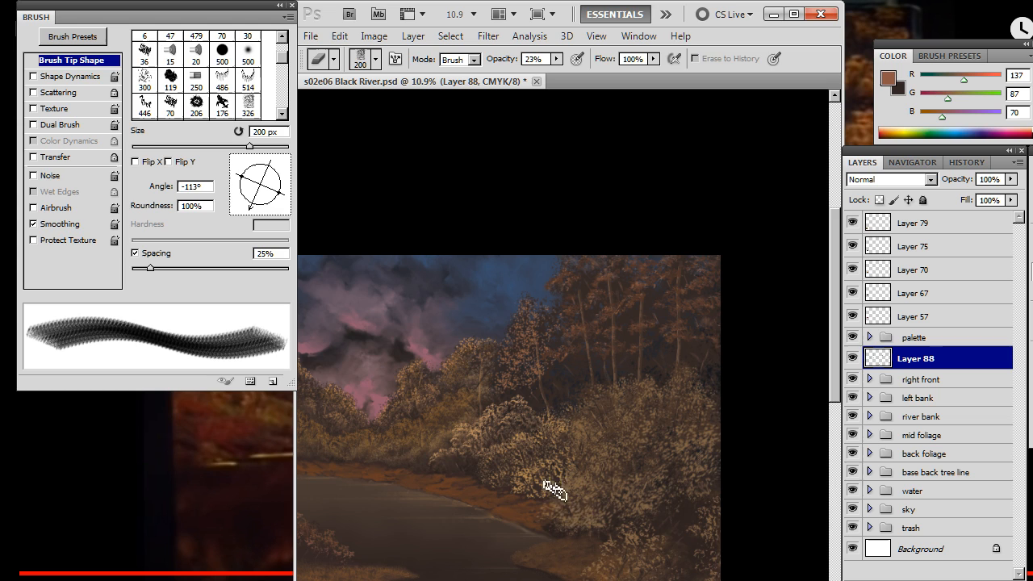
Examine the left-bank trees and bushes with Layer 88 hidden and shown to compare the painted twigs
{"action": "key", "text": "z"}
{"action": "mouse_move", "coordinate": [595, 489]}
{"action": "left_mouse_down"}
{"action": "mouse_move", "coordinate": [548, 509]}
{"action": "mouse_move", "coordinate": [535, 482]}
{"action": "left_mouse_up"}
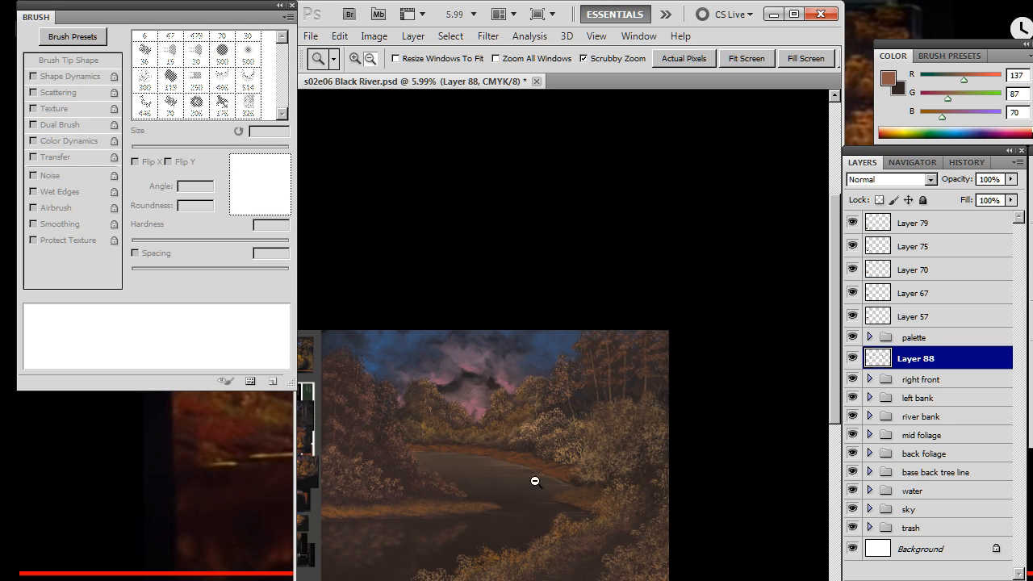
{"action": "left_click", "coordinate": [488, 470]}
{"action": "left_click_drag", "start_coordinate": [412, 458], "coordinate": [537, 368]}
{"action": "key", "text": "e"}
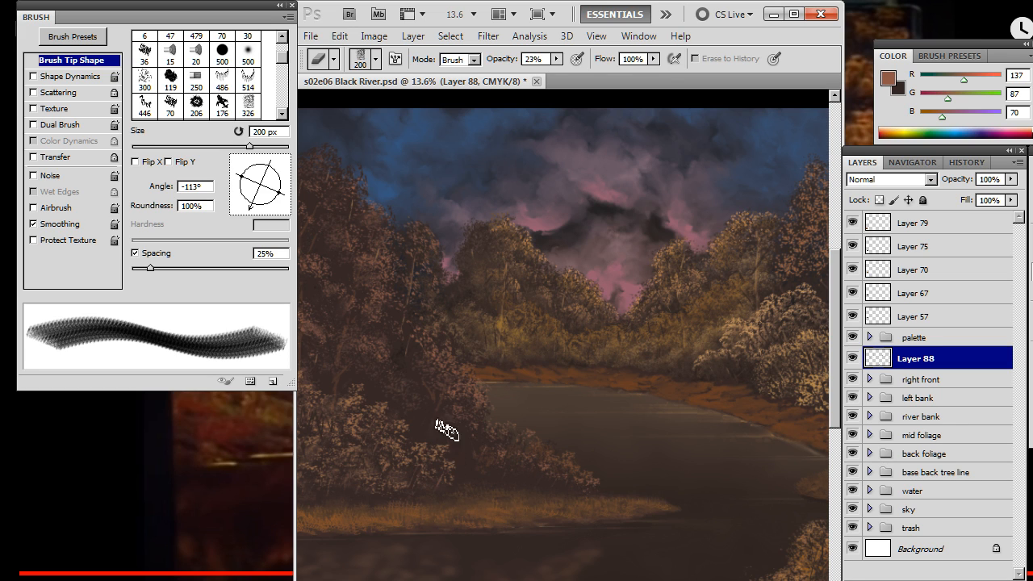
{"action": "mouse_move", "coordinate": [407, 473]}
{"action": "left_mouse_down"}
{"action": "mouse_move", "coordinate": [498, 475]}
{"action": "mouse_move", "coordinate": [505, 494]}
{"action": "left_mouse_up"}
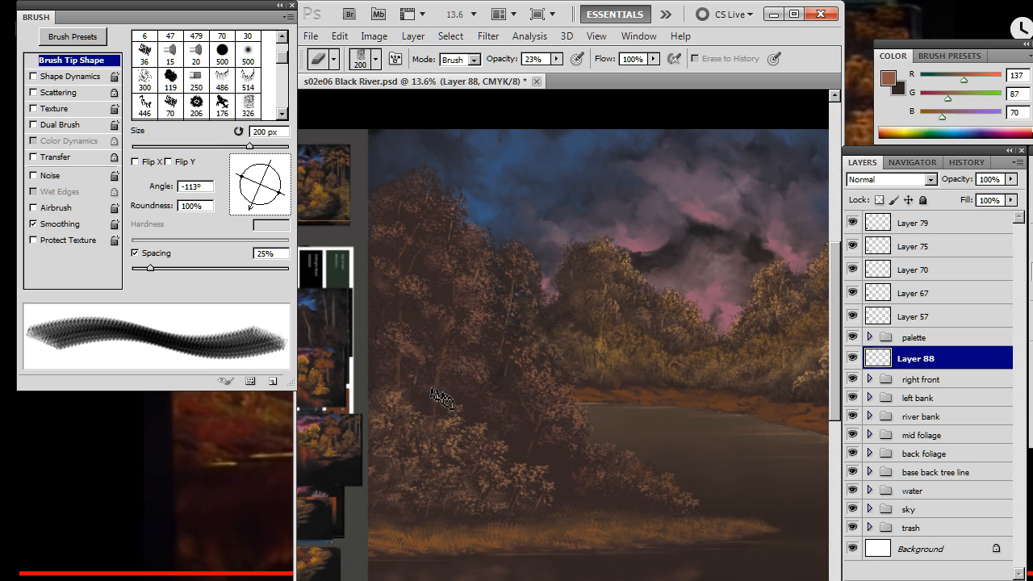
{"action": "left_click_drag", "start_coordinate": [414, 382], "coordinate": [464, 455]}
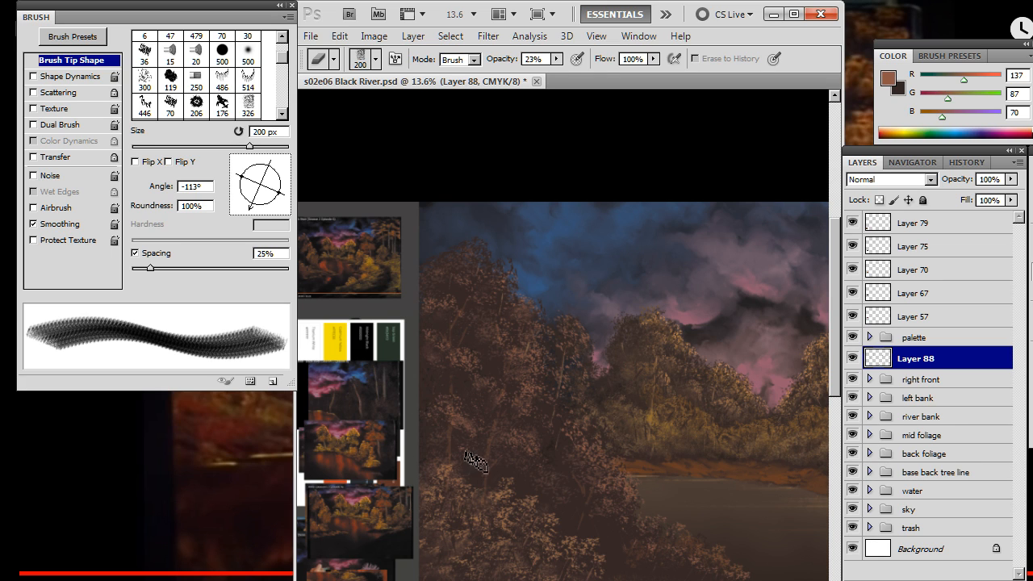
{"action": "left_click_drag", "start_coordinate": [496, 511], "coordinate": [517, 427]}
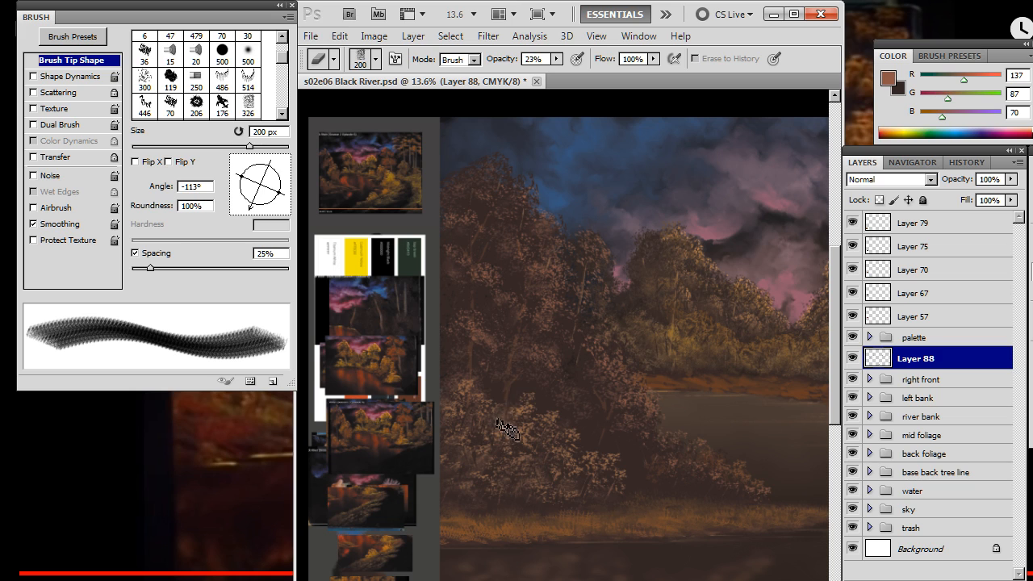
{"action": "left_click", "coordinate": [854, 361]}
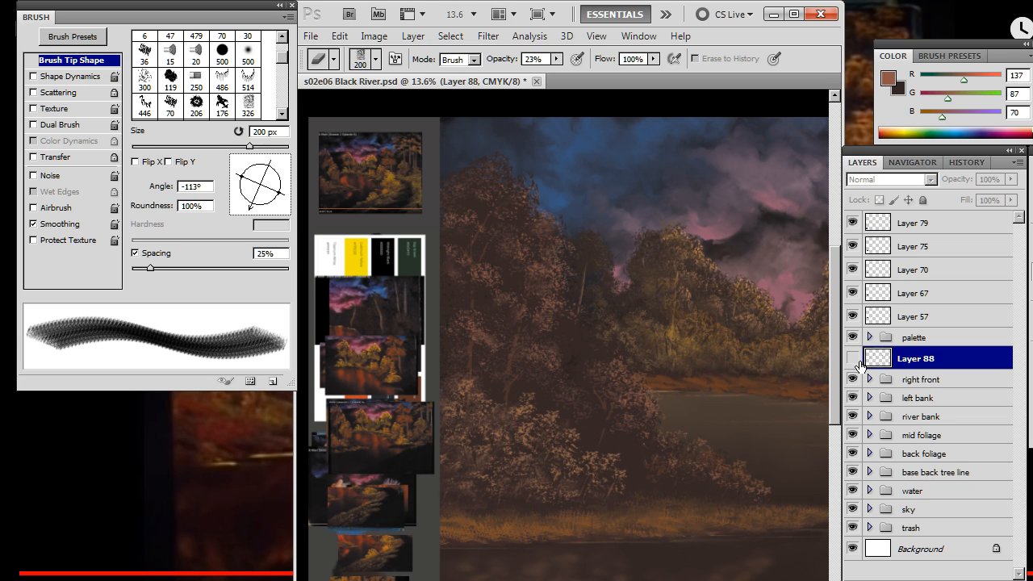
{"action": "left_click", "coordinate": [853, 359]}
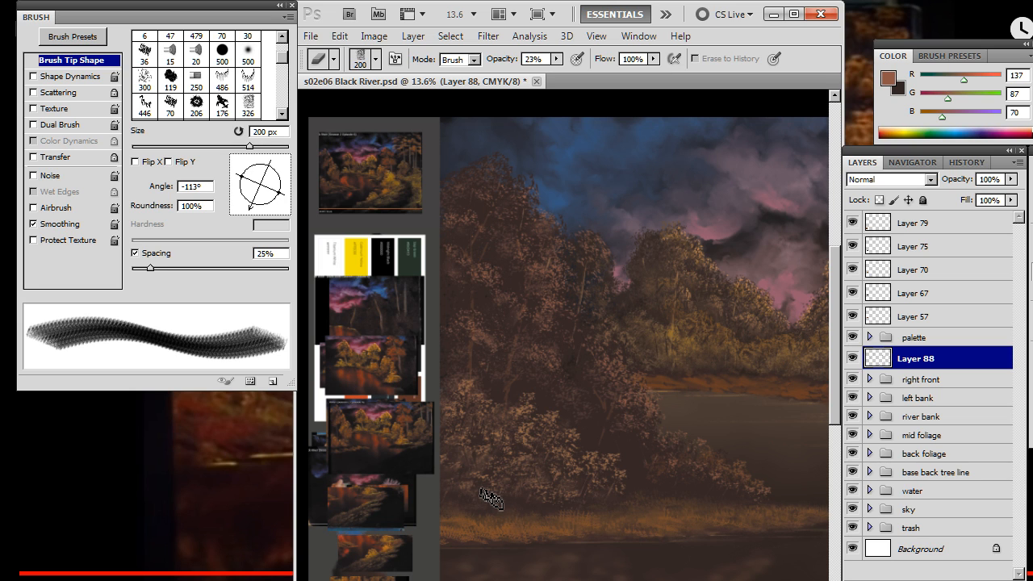
Review the overall composition of the whole painting beside its reference images
{"action": "key", "text": "z"}
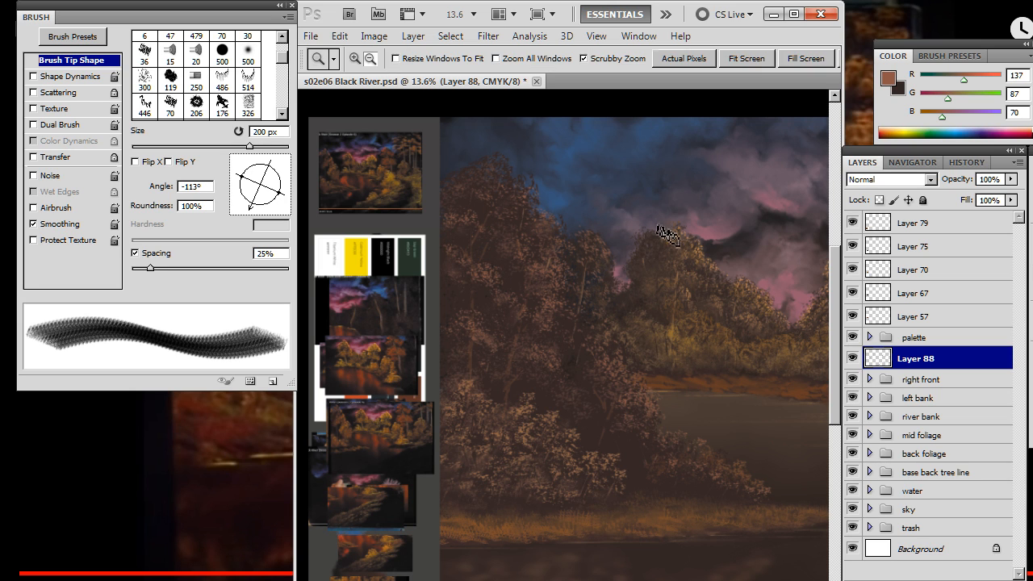
{"action": "left_click", "coordinate": [633, 234], "text": "alt"}
{"action": "left_click_drag", "start_coordinate": [633, 234], "coordinate": [586, 230]}
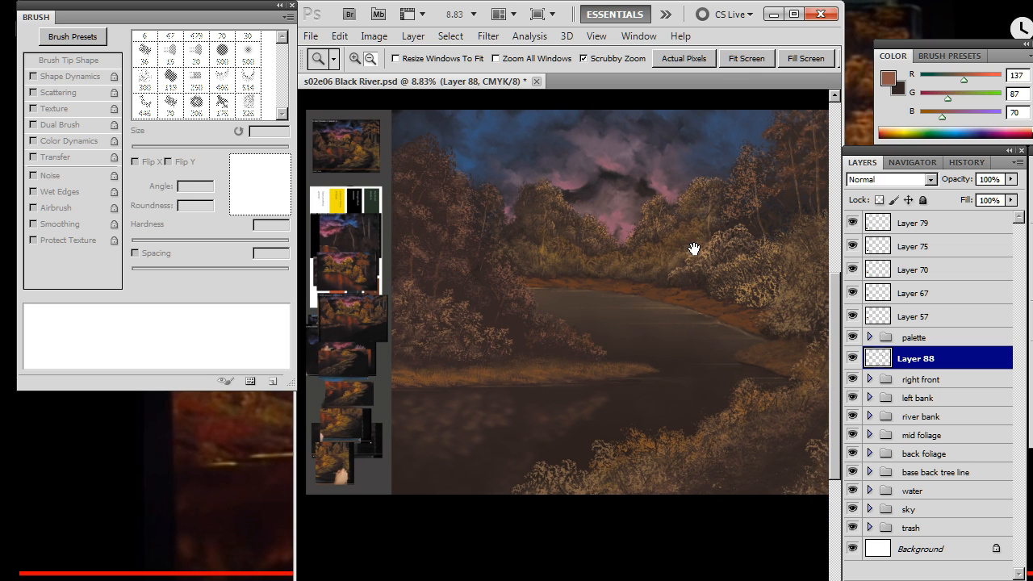
{"action": "left_click_drag", "start_coordinate": [694, 249], "coordinate": [614, 209]}
{"action": "mouse_move", "coordinate": [643, 256]}
{"action": "left_mouse_down"}
{"action": "mouse_move", "coordinate": [589, 279]}
{"action": "mouse_move", "coordinate": [634, 285]}
{"action": "mouse_move", "coordinate": [594, 258]}
{"action": "left_mouse_up"}
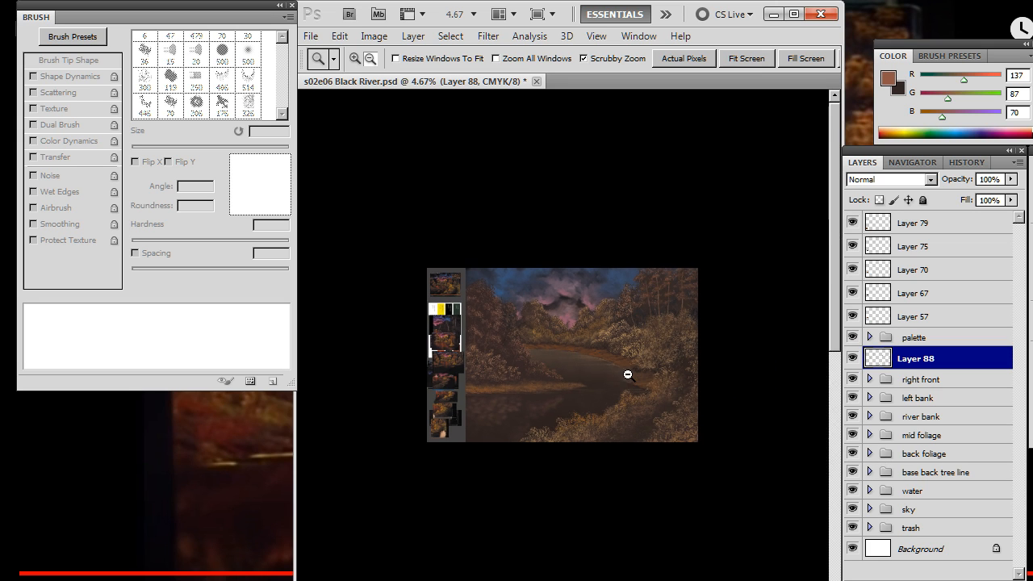
{"action": "left_click_drag", "start_coordinate": [578, 397], "coordinate": [599, 403]}
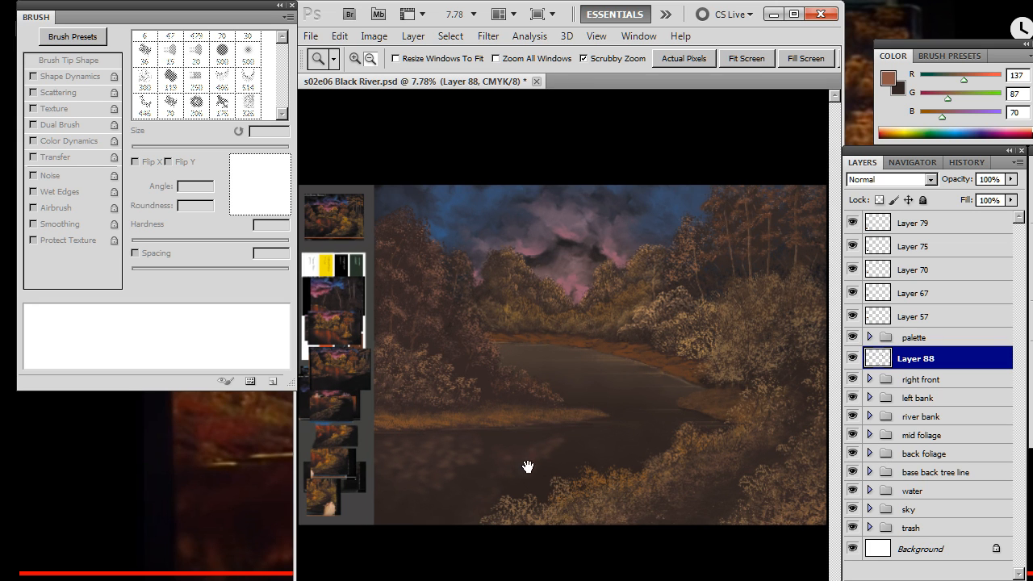
{"action": "key", "text": "alt+Tab"}
{"action": "key", "text": "alt+shift+Tab"}
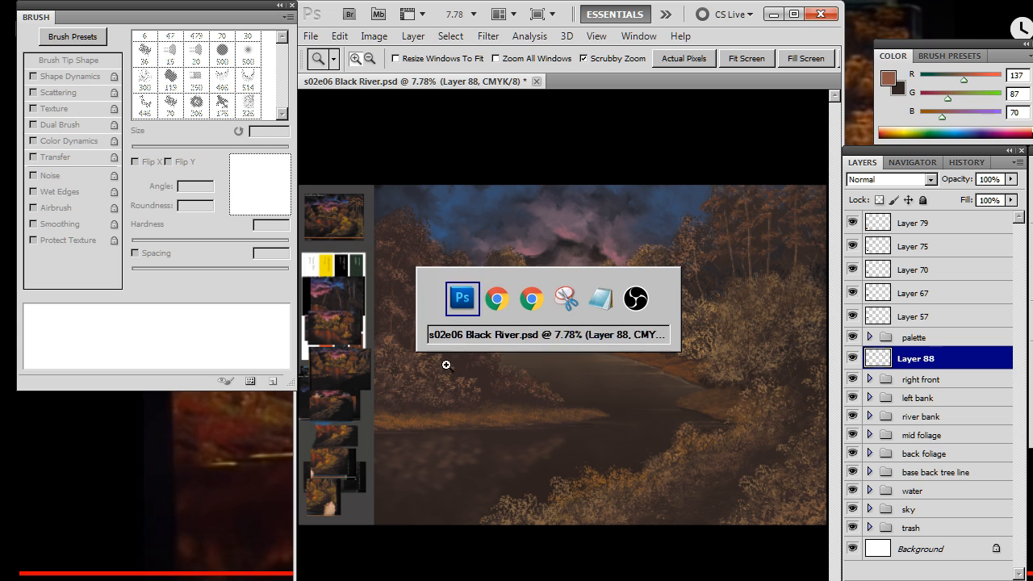
Copy the whole signature artwork from the recently used file logo.psd and close that file
{"action": "left_click", "coordinate": [311, 37]}
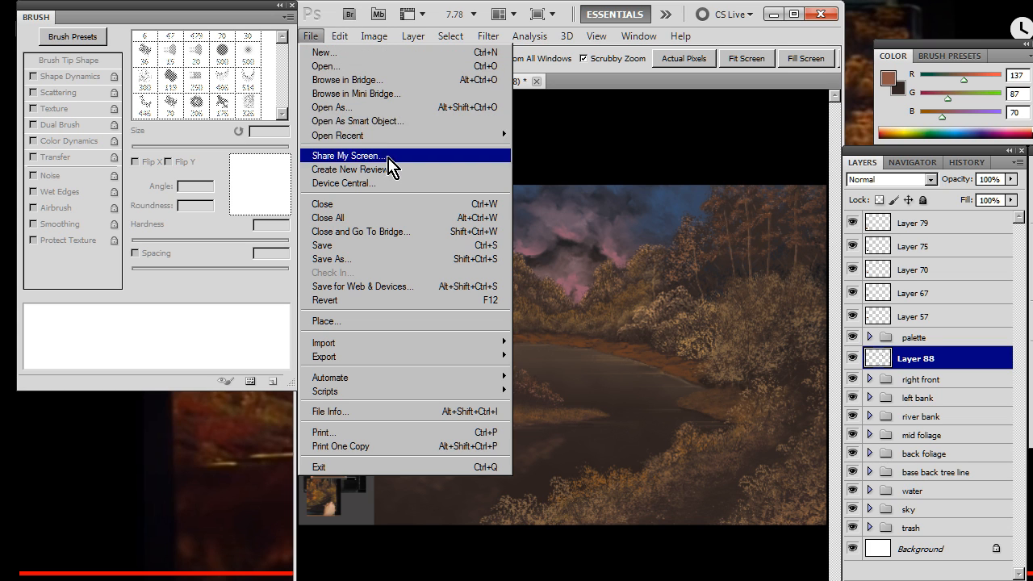
{"action": "mouse_move", "coordinate": [404, 135]}
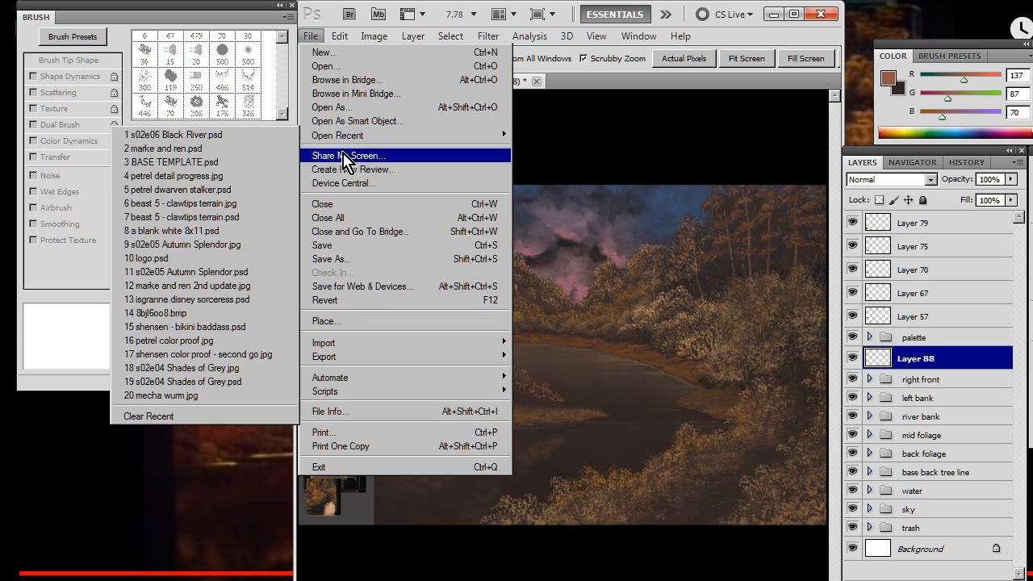
{"action": "left_click", "coordinate": [230, 259]}
{"action": "key", "text": "l"}
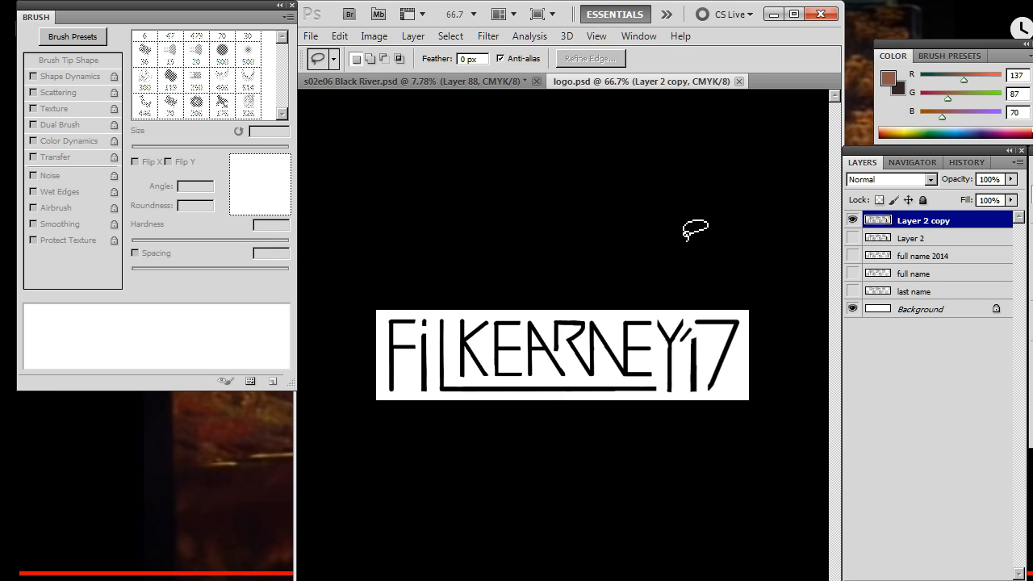
{"action": "key", "text": "ctrl+a"}
{"action": "left_click", "coordinate": [739, 81]}
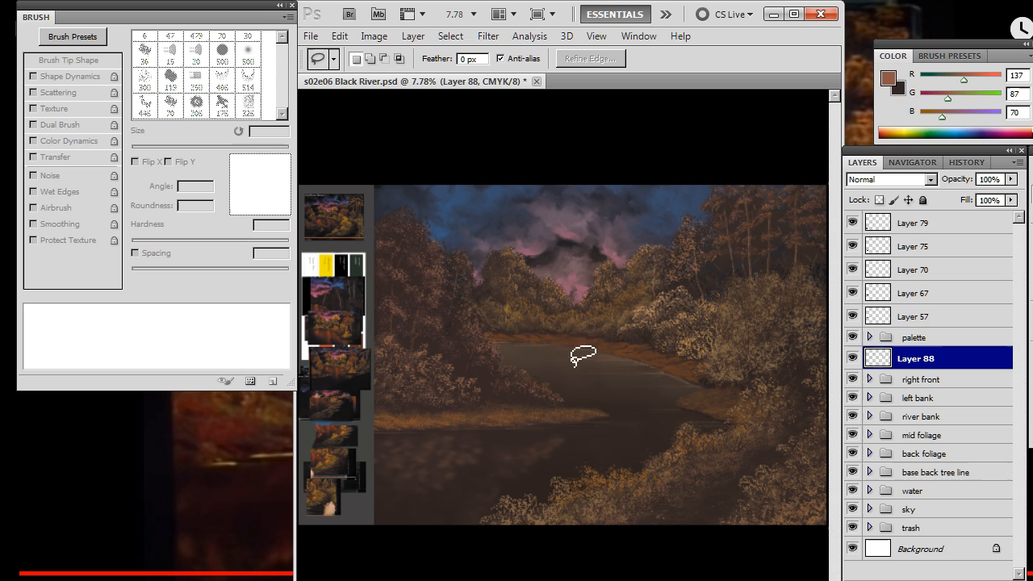
Move Layers 57, 67, 70, 75 and 79 into the palette group and collapse the group
{"action": "left_click", "coordinate": [871, 339]}
{"action": "left_click", "coordinate": [930, 319]}
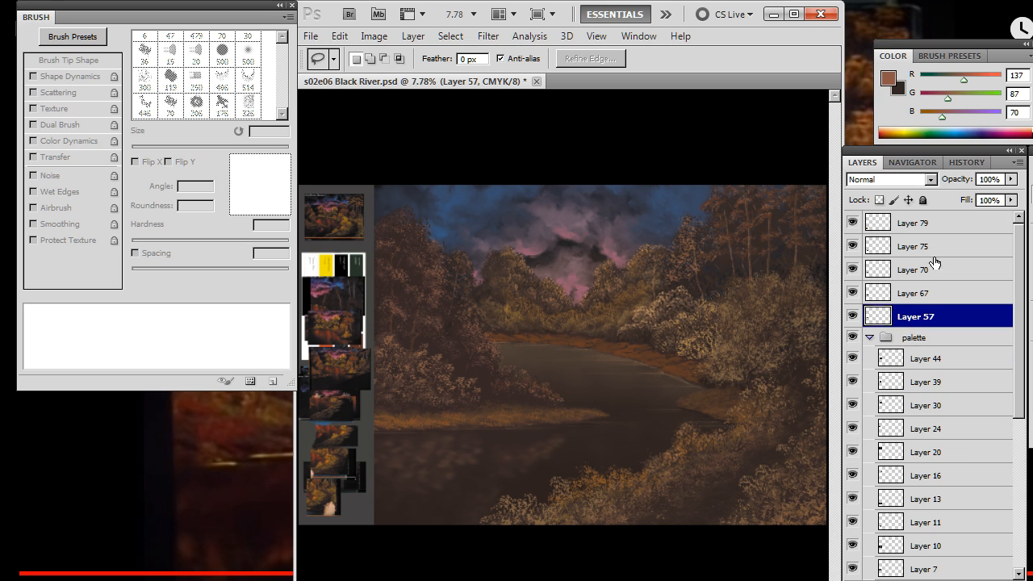
{"action": "left_click", "coordinate": [934, 233], "text": "shift"}
{"action": "left_click_drag", "start_coordinate": [934, 233], "coordinate": [936, 341]}
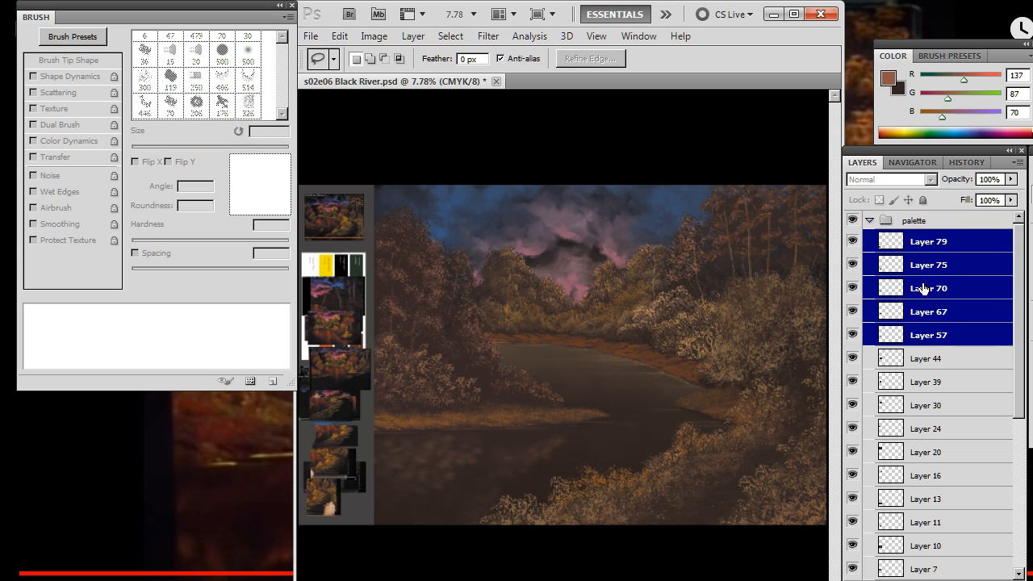
{"action": "left_click", "coordinate": [870, 226]}
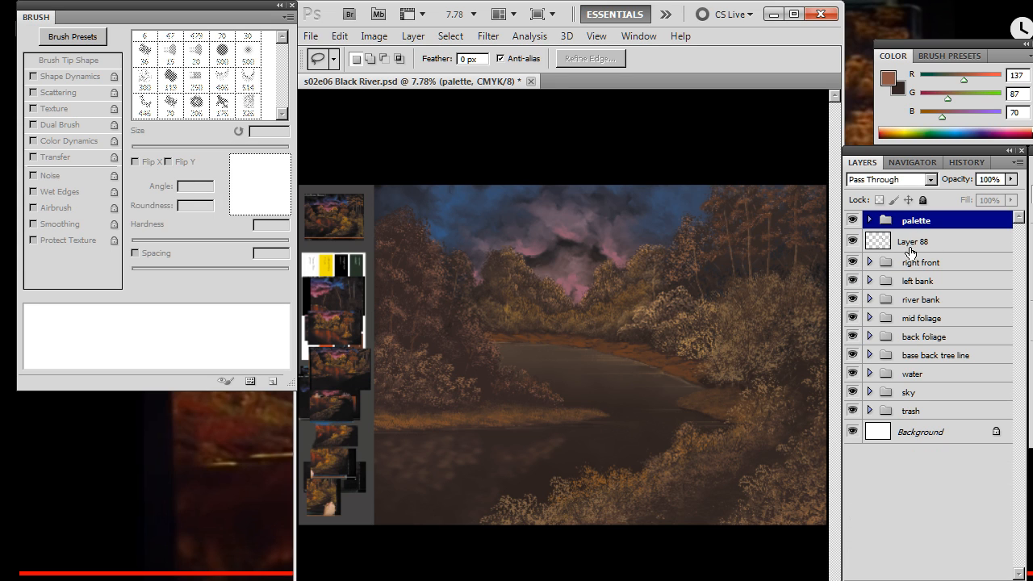
Paste the signature on a new layer above the palette group, place it over the lower-left water, and select its outline
{"action": "key", "text": "ctrl+shift+alt+n"}
{"action": "key", "text": "v"}
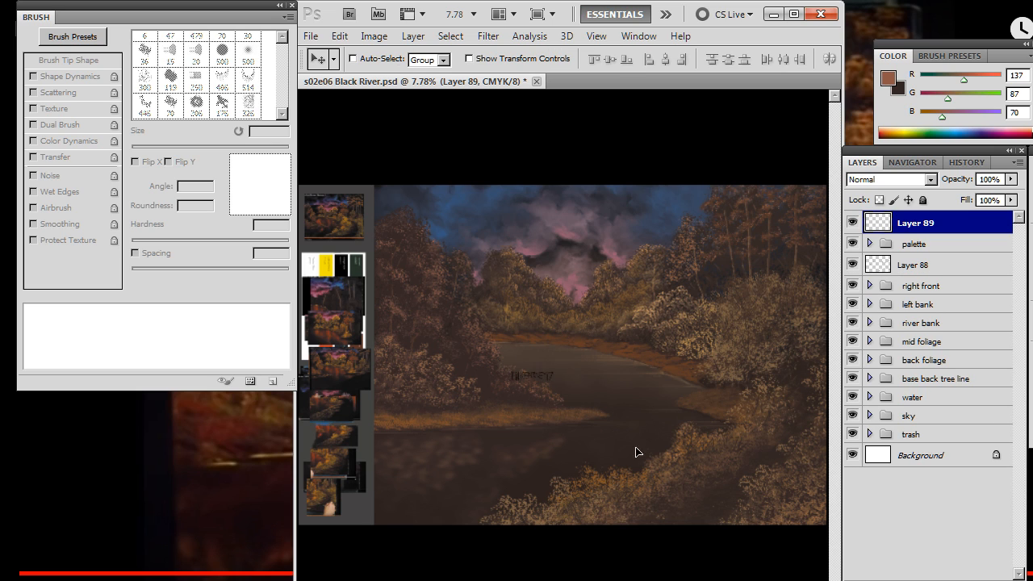
{"action": "key", "text": "l"}
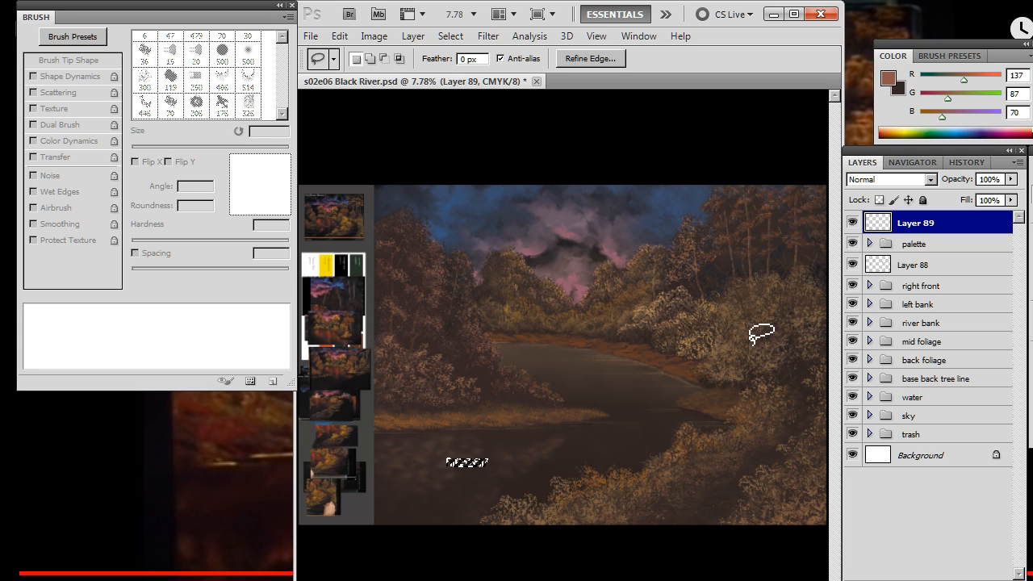
Recolour the selected signature with a tan sampled from the foliage (RGB 168, 131, 89), using a 1000 px brush at 60% opacity, and deselect
{"action": "key", "text": "b"}
{"action": "key", "text": "x"}
{"action": "left_click", "coordinate": [638, 305], "text": "alt"}
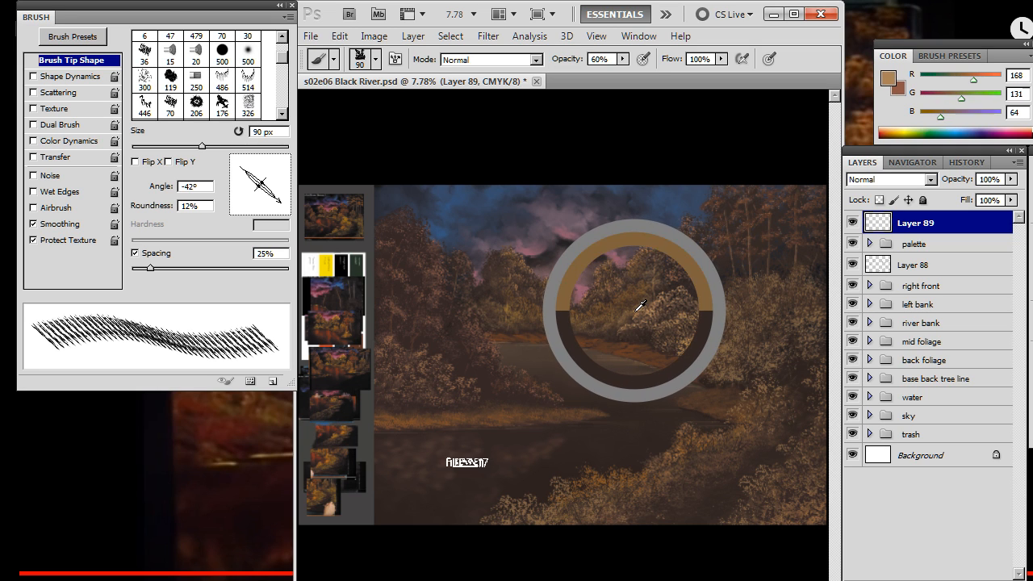
{"action": "key", "text": "bracketright"}
{"action": "key", "text": "bracketright"}
{"action": "key", "text": "bracketright"}
{"action": "key", "text": "bracketright"}
{"action": "key", "text": "bracketright"}
{"action": "key", "text": "bracketright"}
{"action": "key", "text": "bracketright"}
{"action": "key", "text": "bracketright"}
{"action": "key", "text": "bracketright"}
{"action": "key", "text": "bracketright"}
{"action": "key", "text": "bracketright"}
{"action": "key", "text": "bracketright"}
{"action": "key", "text": "bracketright"}
{"action": "key", "text": "bracketright"}
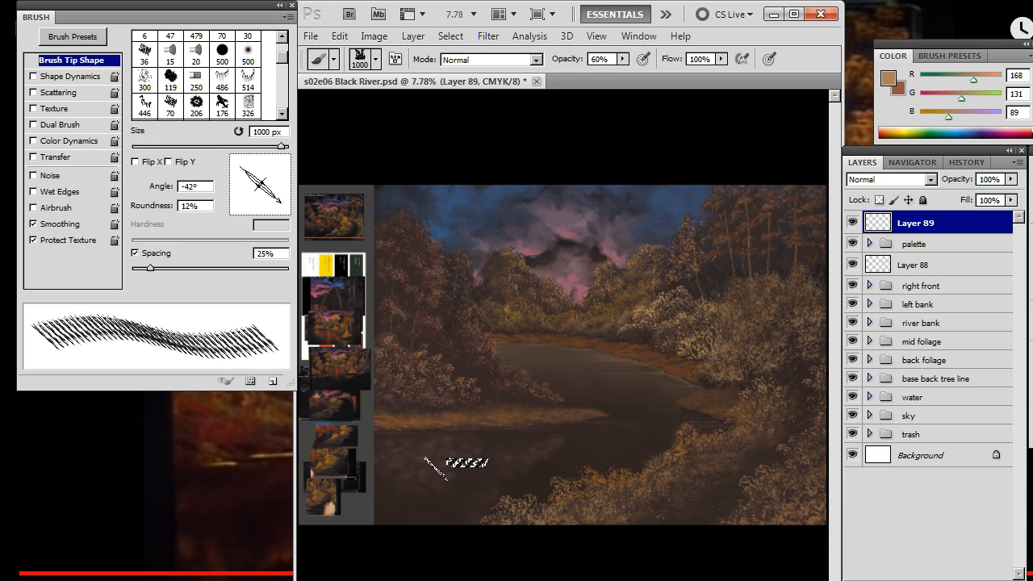
{"action": "key", "text": "l"}
Move the signature near the painting's lower-left corner and lower Layer 89's opacity to 29%
{"action": "key", "text": "z"}
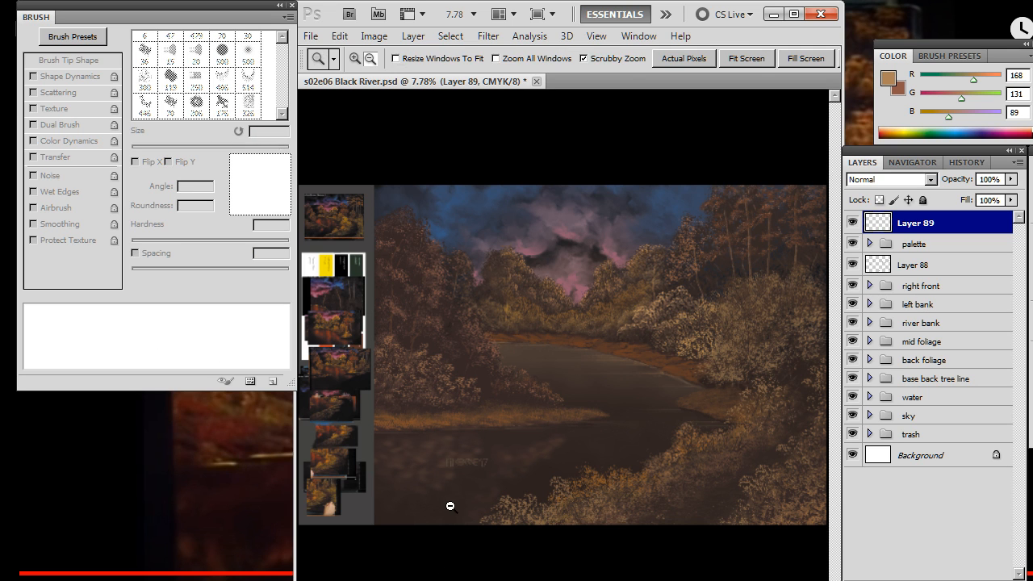
{"action": "left_click_drag", "start_coordinate": [450, 503], "coordinate": [574, 498]}
{"action": "mouse_move", "coordinate": [723, 441]}
{"action": "left_mouse_down"}
{"action": "mouse_move", "coordinate": [642, 410]}
{"action": "mouse_move", "coordinate": [596, 432]}
{"action": "left_mouse_up"}
{"action": "left_click_drag", "start_coordinate": [525, 528], "coordinate": [671, 361]}
{"action": "left_click_drag", "start_coordinate": [657, 457], "coordinate": [624, 456]}
{"action": "key", "text": "v"}
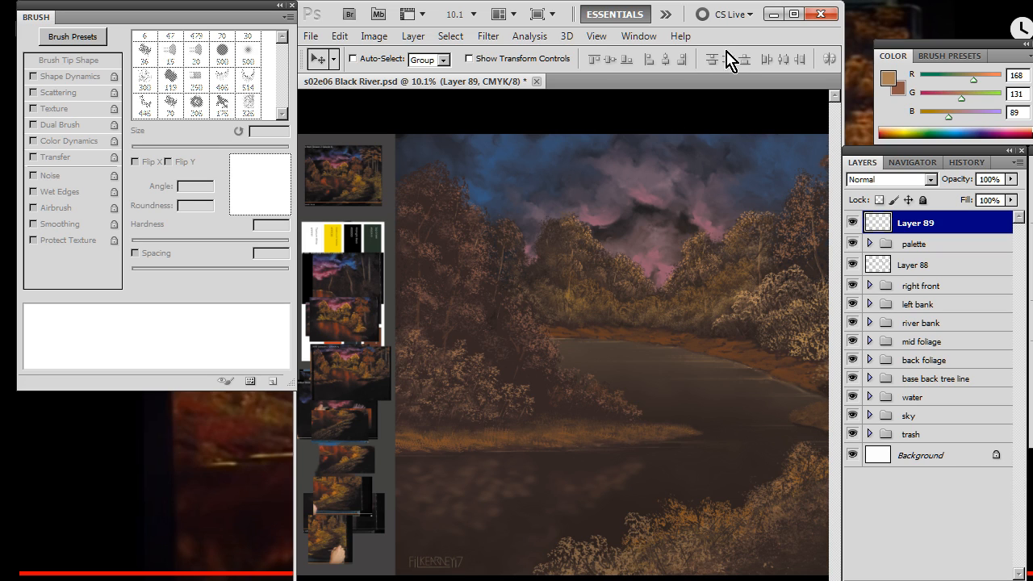
{"action": "left_click", "coordinate": [1012, 180]}
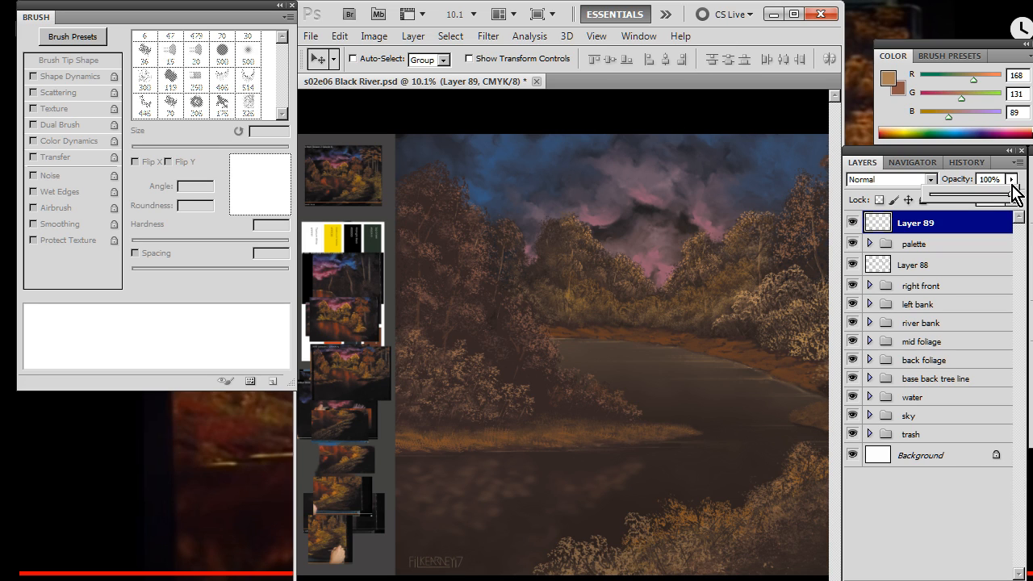
{"action": "left_click_drag", "start_coordinate": [1006, 193], "coordinate": [972, 200]}
{"action": "left_click_drag", "start_coordinate": [699, 418], "coordinate": [662, 415]}
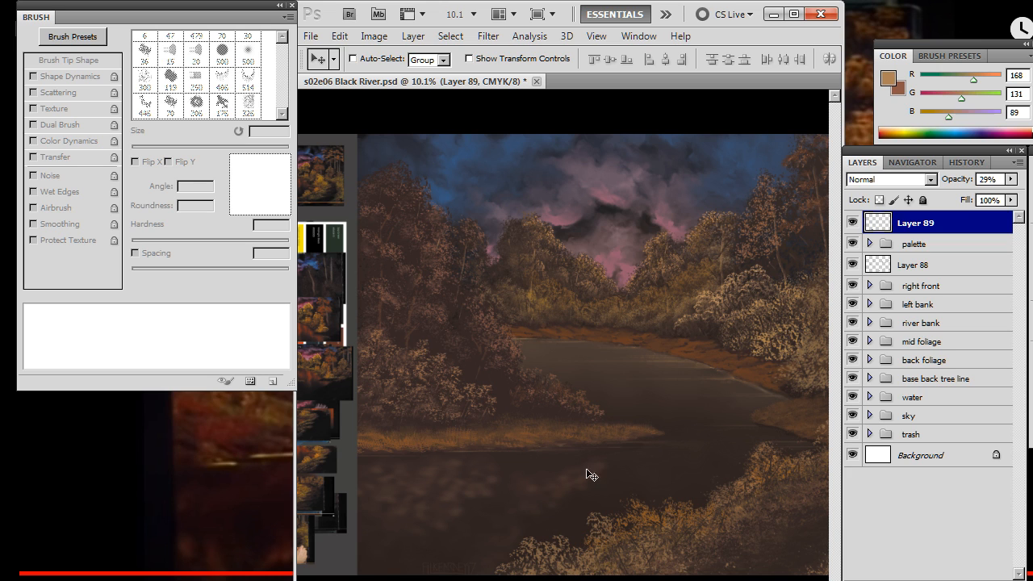
Examine what Layer 9 and Layer 19 in the sky group contribute by hiding and showing each one
{"action": "key", "text": "z"}
{"action": "left_click_drag", "start_coordinate": [595, 385], "coordinate": [559, 365]}
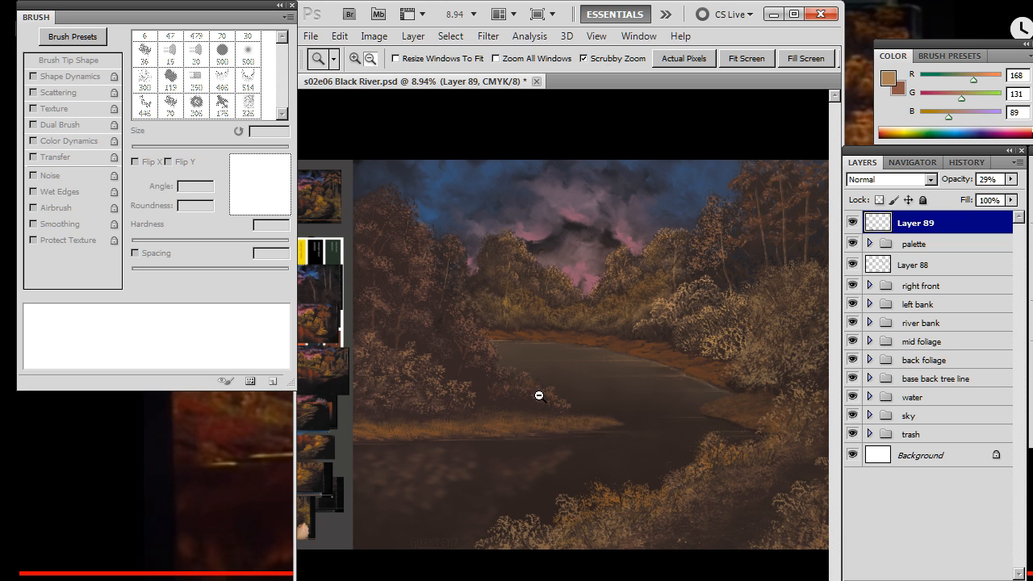
{"action": "left_click_drag", "start_coordinate": [713, 304], "coordinate": [662, 311]}
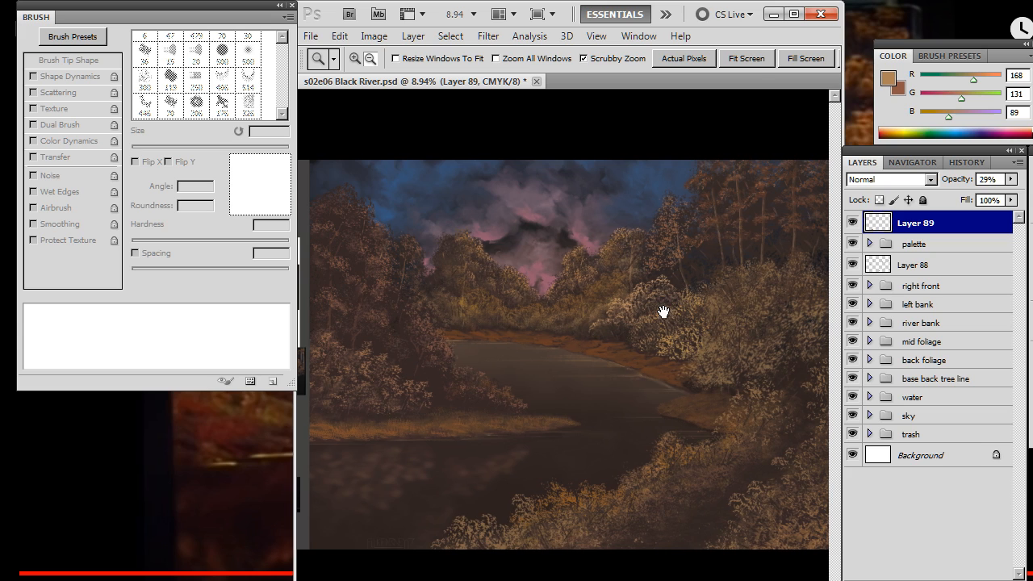
{"action": "left_click", "coordinate": [869, 416]}
{"action": "left_click", "coordinate": [853, 460]}
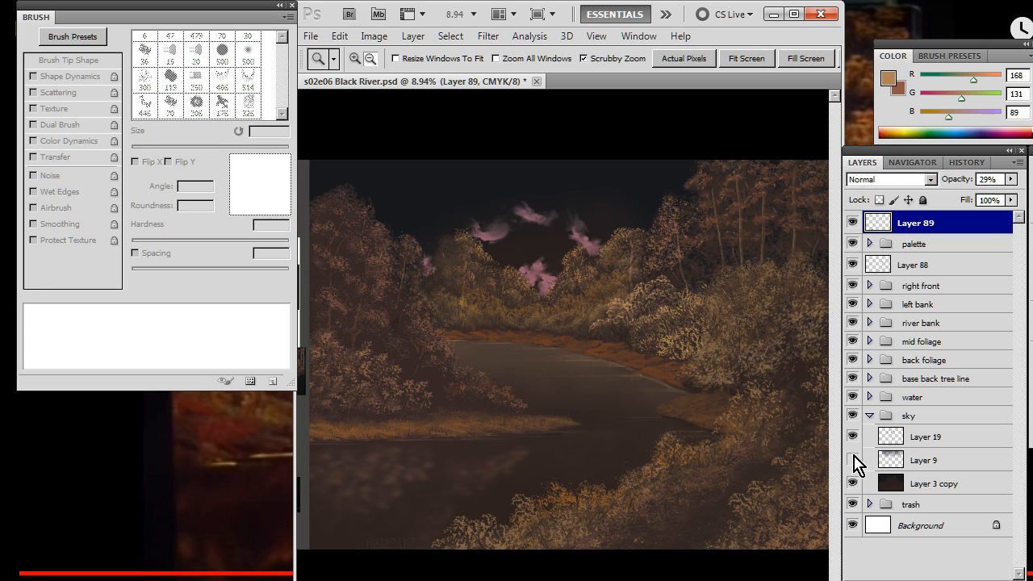
{"action": "left_click", "coordinate": [852, 460]}
{"action": "left_click", "coordinate": [852, 437]}
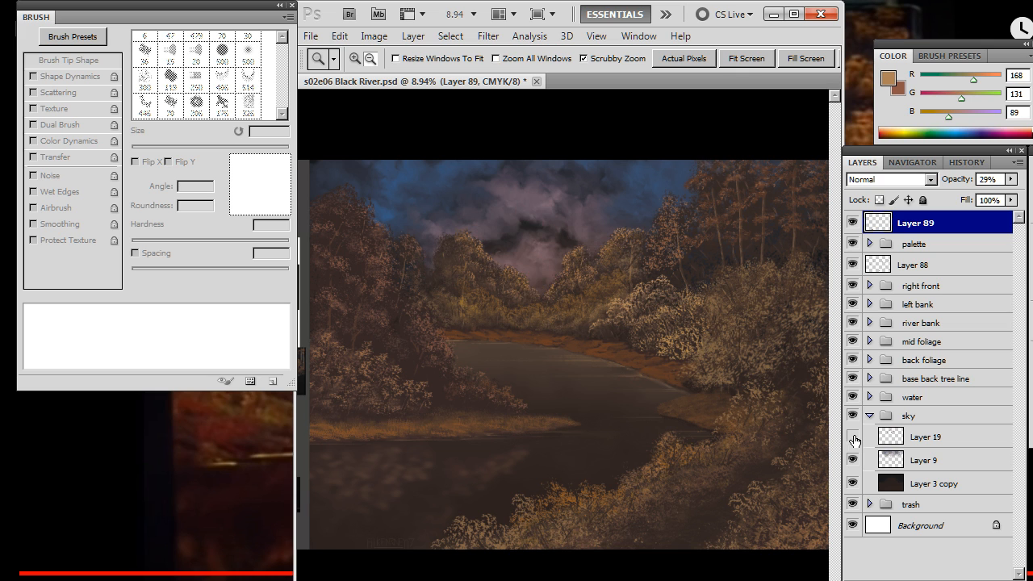
{"action": "left_click", "coordinate": [852, 437]}
Set the Smudge tool to the blotchy 119 brush tip at 90 px with spacing disabled, ready over the clouds
{"action": "key", "text": "r"}
{"action": "right_click", "coordinate": [725, 355]}
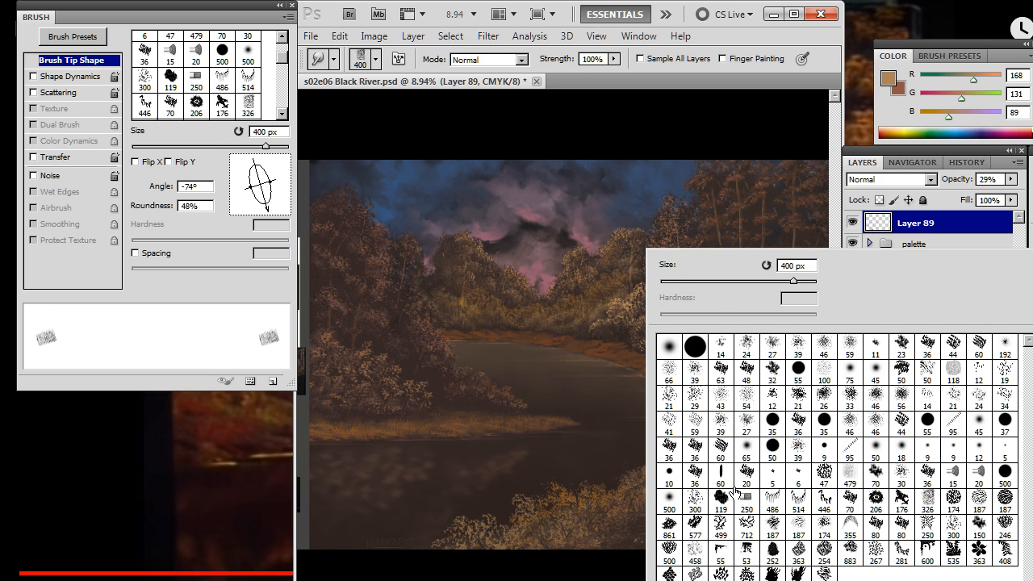
{"action": "left_click", "coordinate": [720, 494]}
{"action": "key", "text": "Return"}
{"action": "key", "text": "z"}
{"action": "left_click", "coordinate": [553, 238]}
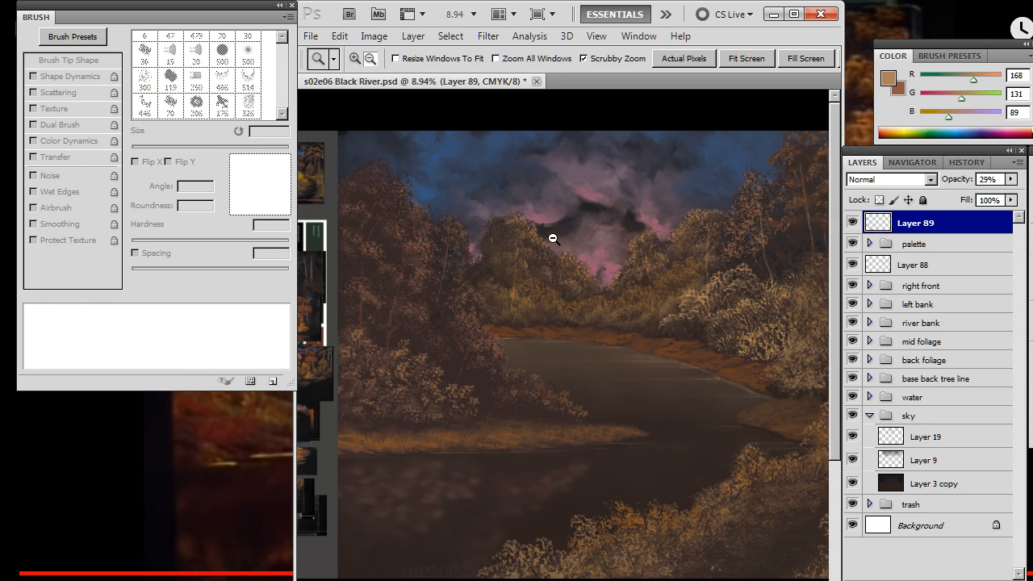
{"action": "left_click", "coordinate": [553, 238]}
{"action": "key", "text": "r"}
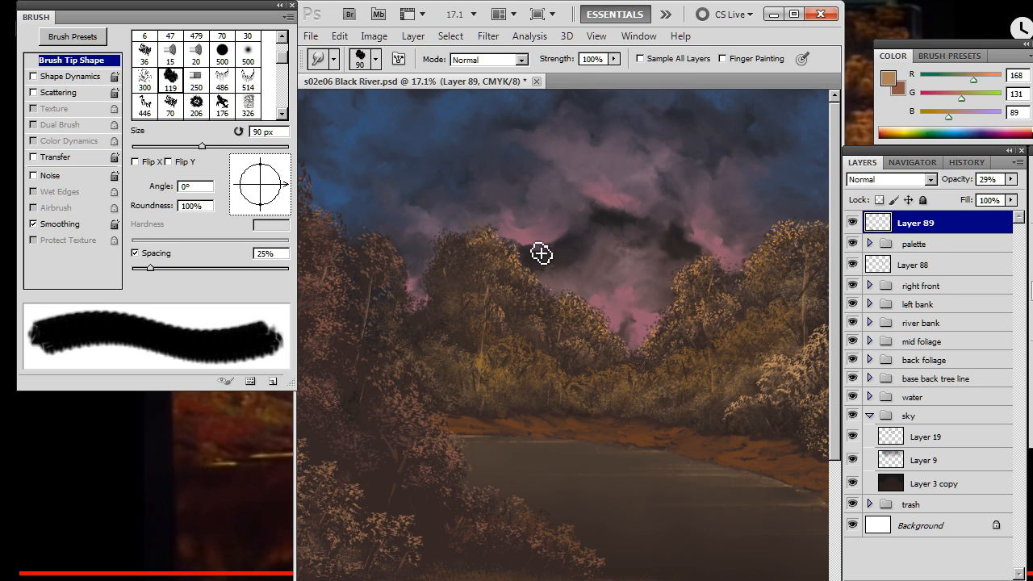
{"action": "left_click", "coordinate": [143, 250]}
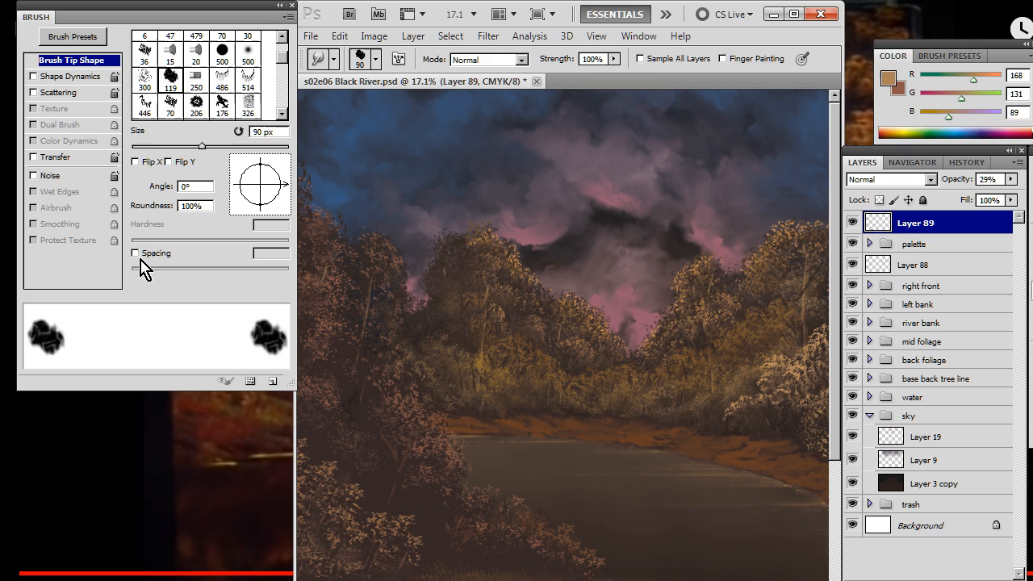
Smudge the pink cloud edges around the dark patch on Layer 19, using a 125 px tip at 40% strength
{"action": "key", "text": "bracketright"}
{"action": "key", "text": "bracketright"}
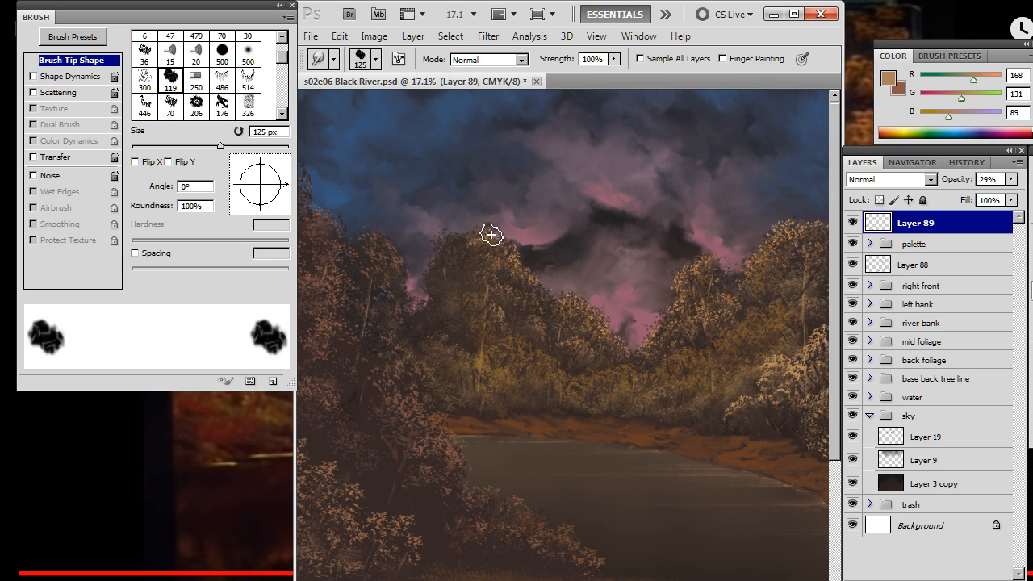
{"action": "left_click", "coordinate": [853, 438]}
{"action": "left_click", "coordinate": [853, 438]}
{"action": "left_click", "coordinate": [894, 443]}
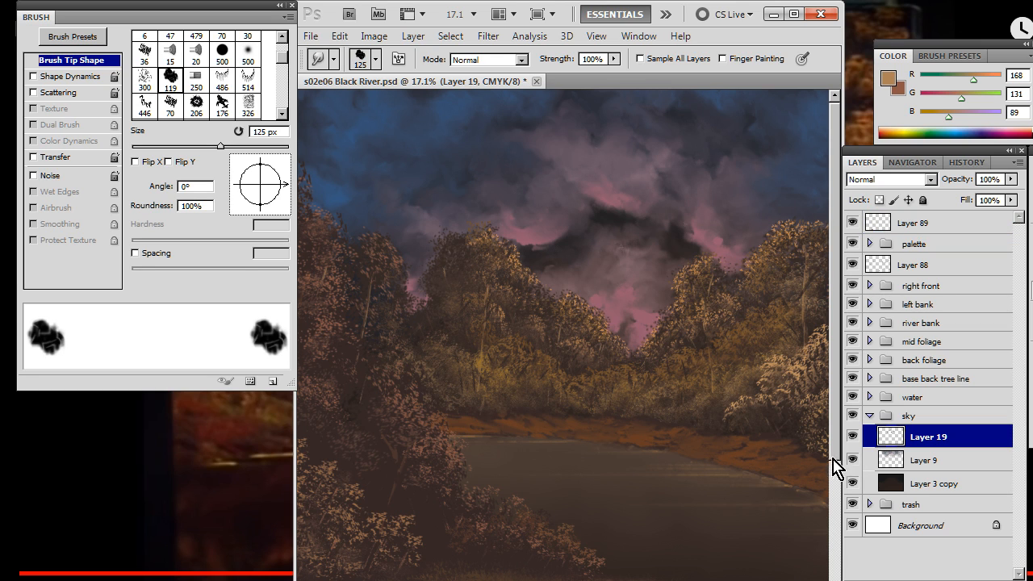
{"action": "mouse_move", "coordinate": [557, 232]}
{"action": "left_mouse_down"}
{"action": "mouse_move", "coordinate": [516, 229]}
{"action": "mouse_move", "coordinate": [566, 230]}
{"action": "mouse_move", "coordinate": [510, 223]}
{"action": "mouse_move", "coordinate": [525, 249]}
{"action": "mouse_move", "coordinate": [565, 240]}
{"action": "mouse_move", "coordinate": [535, 238]}
{"action": "mouse_move", "coordinate": [558, 243]}
{"action": "mouse_move", "coordinate": [582, 216]}
{"action": "mouse_move", "coordinate": [529, 240]}
{"action": "mouse_move", "coordinate": [571, 234]}
{"action": "mouse_move", "coordinate": [564, 220]}
{"action": "mouse_move", "coordinate": [581, 199]}
{"action": "mouse_move", "coordinate": [567, 227]}
{"action": "mouse_move", "coordinate": [522, 226]}
{"action": "left_mouse_up"}
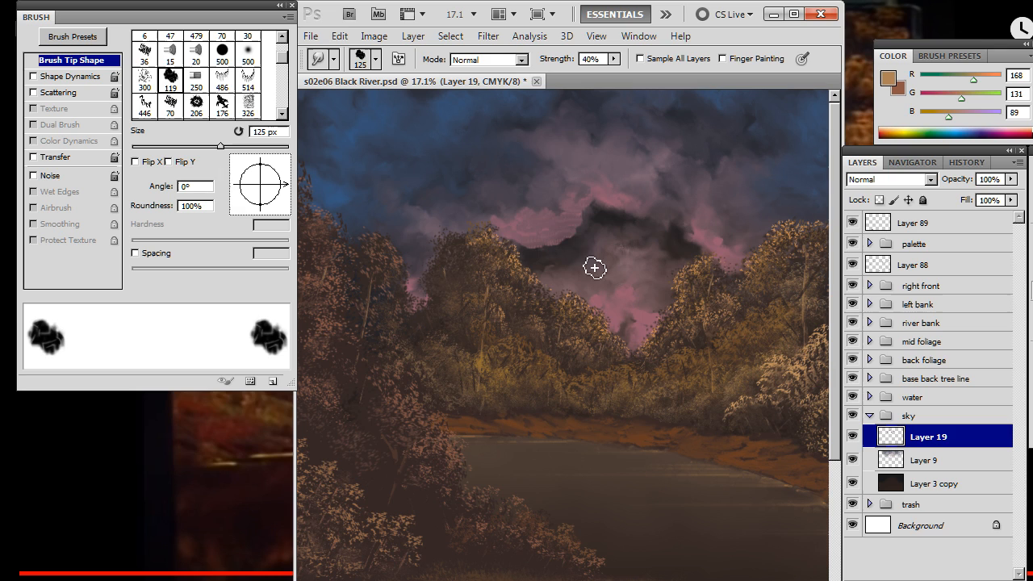
{"action": "key", "text": "4"}
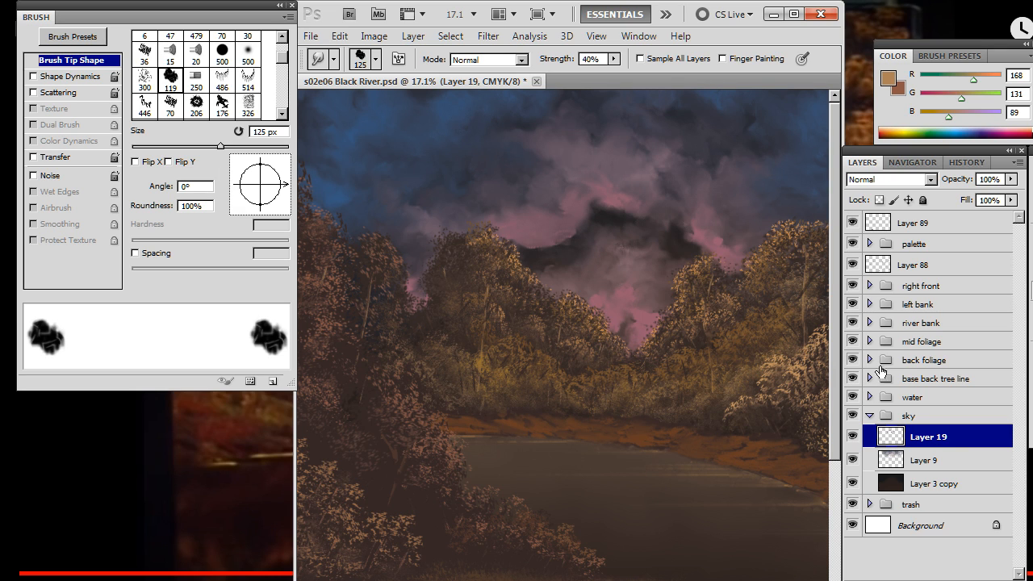
{"action": "left_click", "coordinate": [853, 437]}
{"action": "left_click", "coordinate": [853, 436]}
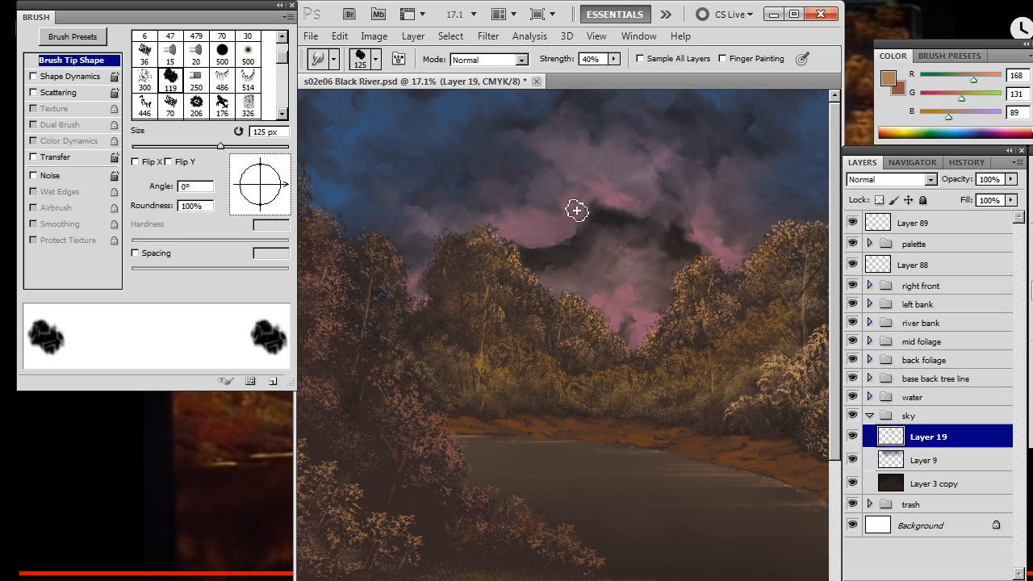
{"action": "mouse_move", "coordinate": [576, 210]}
{"action": "left_mouse_down"}
{"action": "mouse_move", "coordinate": [642, 215]}
{"action": "mouse_move", "coordinate": [644, 197]}
{"action": "mouse_move", "coordinate": [616, 190]}
{"action": "mouse_move", "coordinate": [657, 214]}
{"action": "left_mouse_up"}
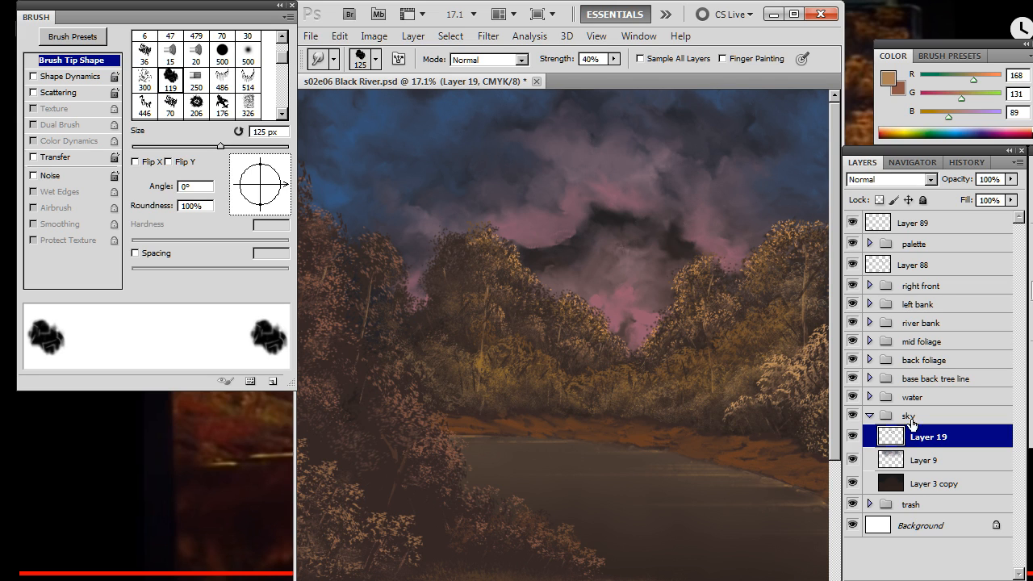
Compare the sky with and without Layer 19 and merge it down into Layer 9
{"action": "left_click", "coordinate": [852, 437]}
{"action": "left_click", "coordinate": [852, 436]}
{"action": "right_click", "coordinate": [926, 440]}
{"action": "left_click", "coordinate": [876, 399]}
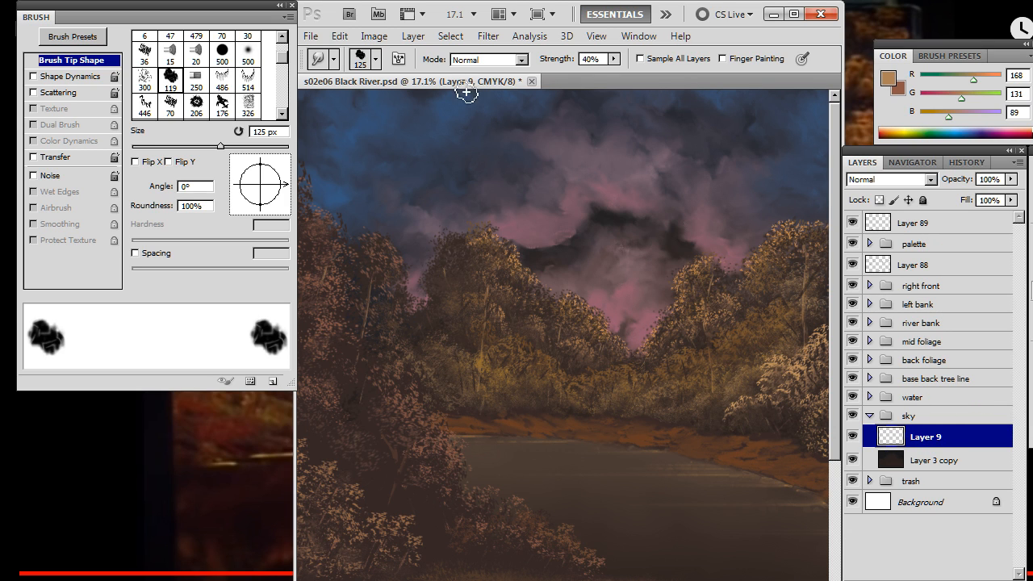
{"action": "left_click", "coordinate": [489, 36]}
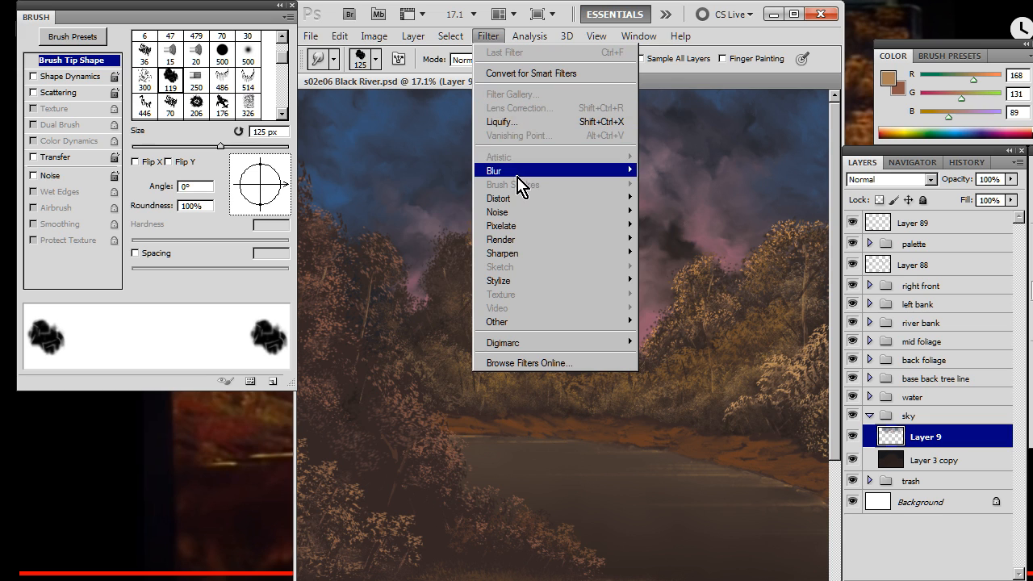
{"action": "mouse_move", "coordinate": [516, 171]}
{"action": "left_click", "coordinate": [446, 253]}
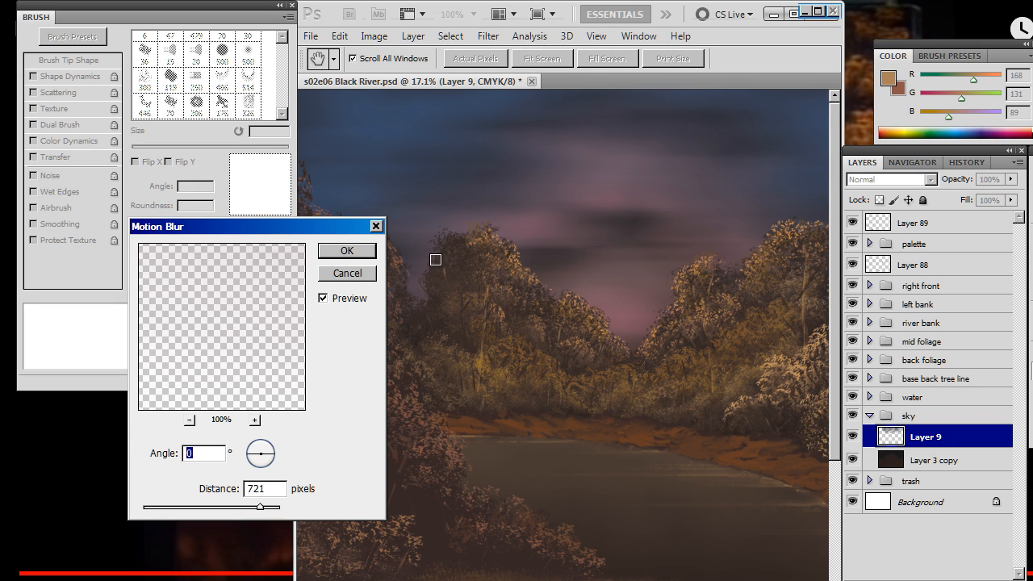
{"action": "left_click", "coordinate": [150, 506]}
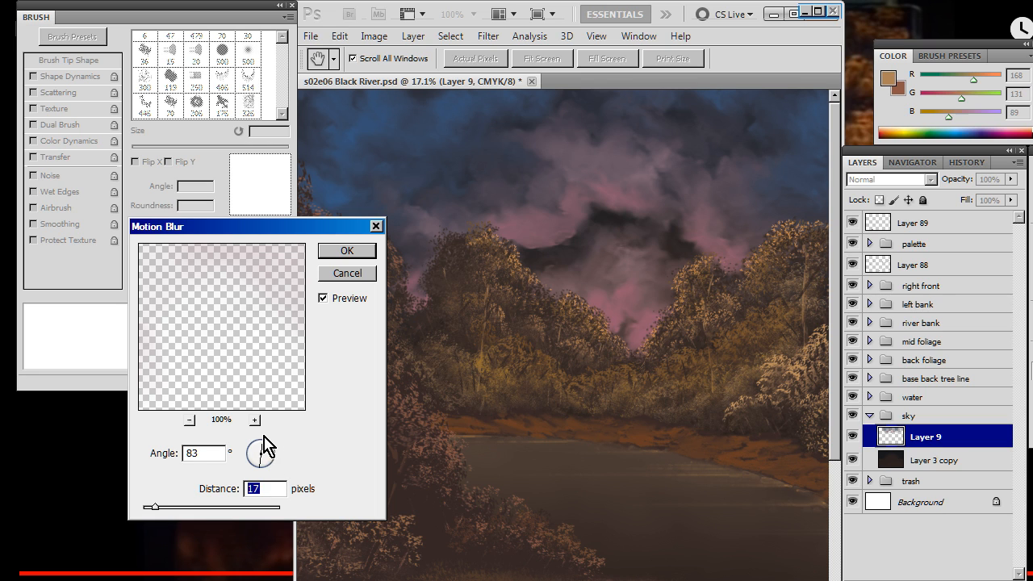
{"action": "left_click", "coordinate": [263, 443]}
{"action": "key", "text": "Return"}
Soften the clouds on Layer 9 with a Gaussian Blur of 4.7 pixels radius
{"action": "left_click", "coordinate": [488, 36]}
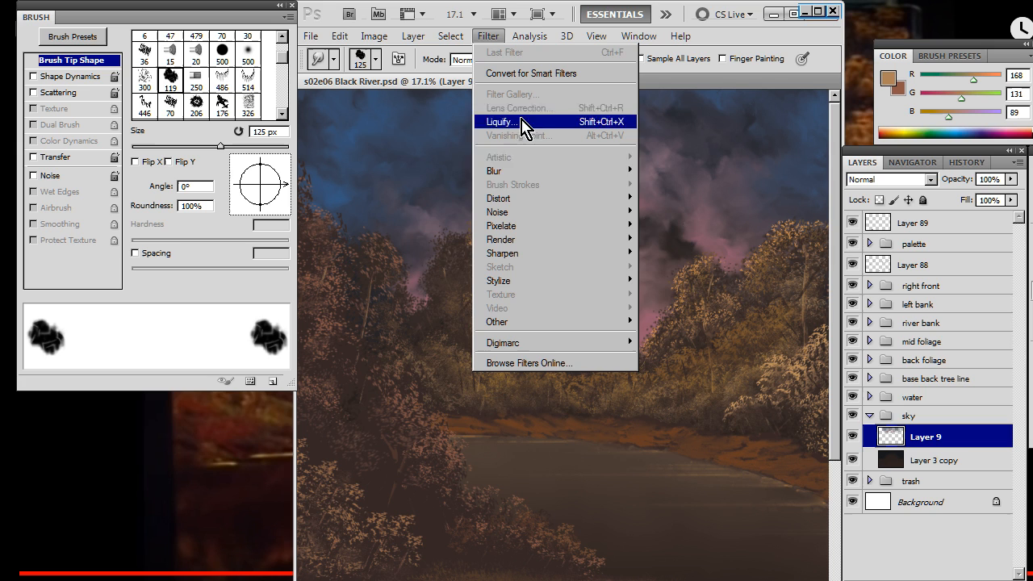
{"action": "mouse_move", "coordinate": [505, 172]}
{"action": "left_click", "coordinate": [453, 227]}
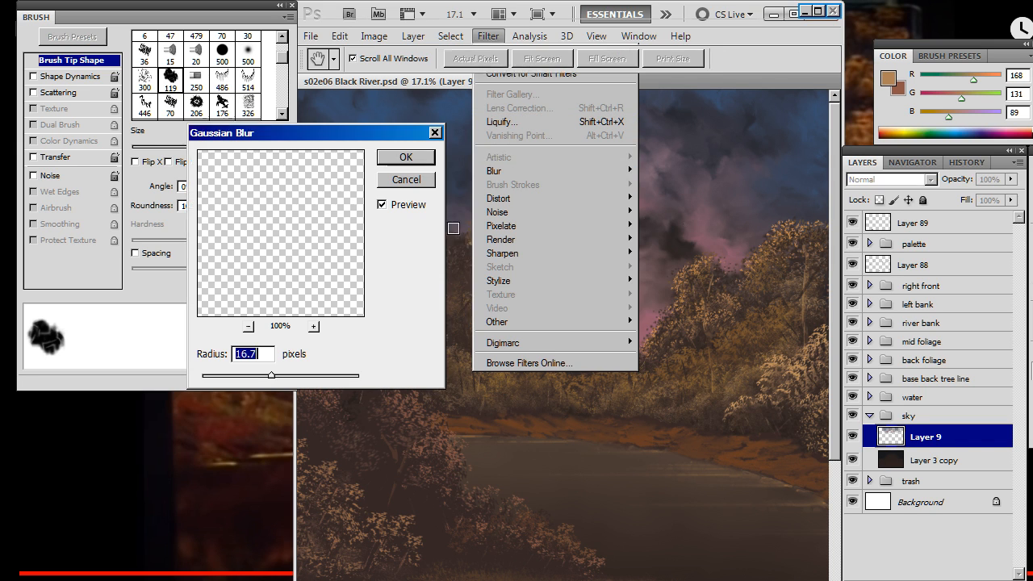
{"action": "mouse_move", "coordinate": [267, 382]}
{"action": "left_mouse_down"}
{"action": "mouse_move", "coordinate": [297, 381]}
{"action": "mouse_move", "coordinate": [321, 396]}
{"action": "mouse_move", "coordinate": [261, 392]}
{"action": "mouse_move", "coordinate": [268, 384]}
{"action": "left_mouse_up"}
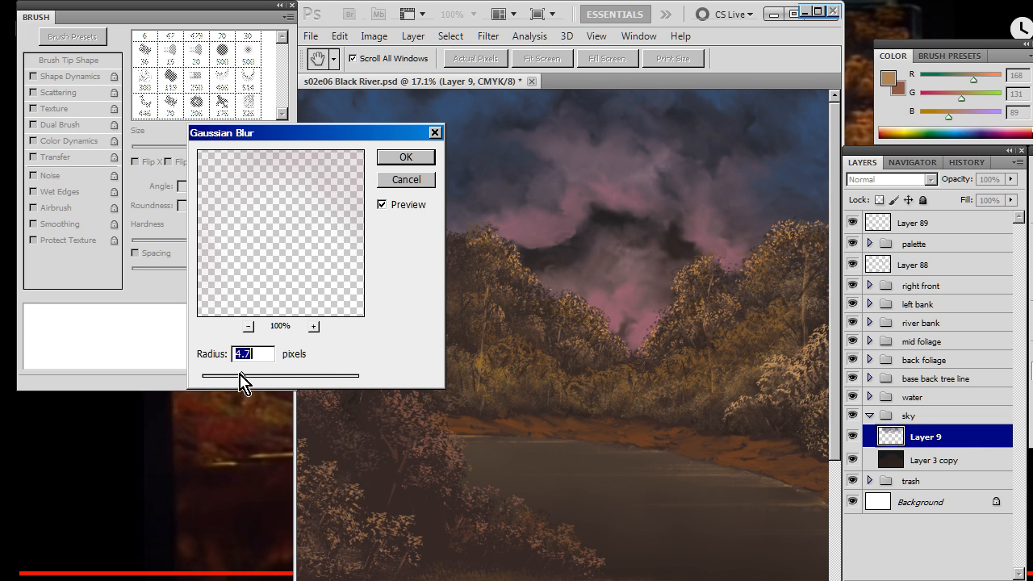
{"action": "left_click", "coordinate": [421, 155]}
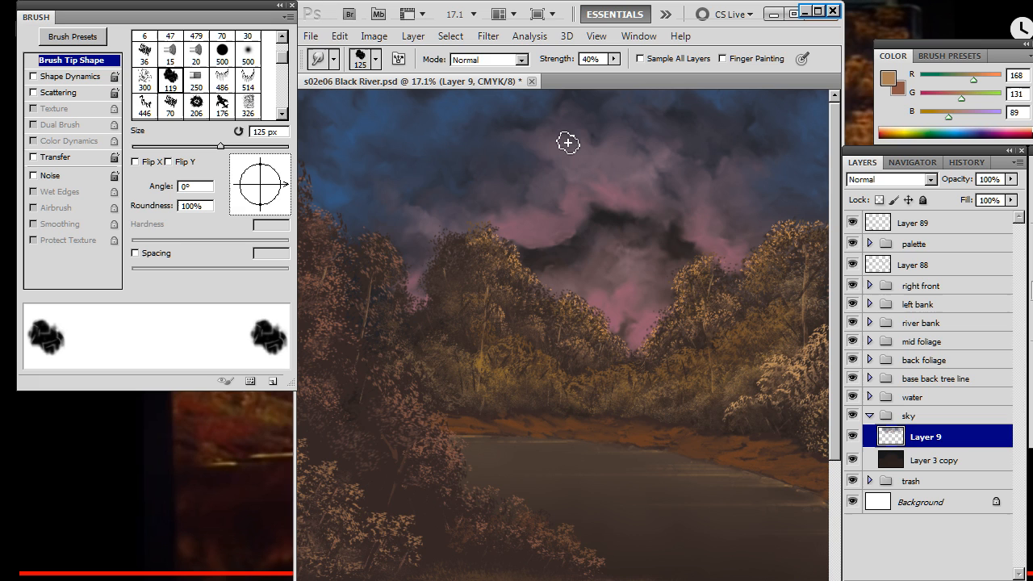
Duplicate Layer 9 in the sky group and hide the original layer
{"action": "left_click_drag", "start_coordinate": [548, 203], "coordinate": [538, 185]}
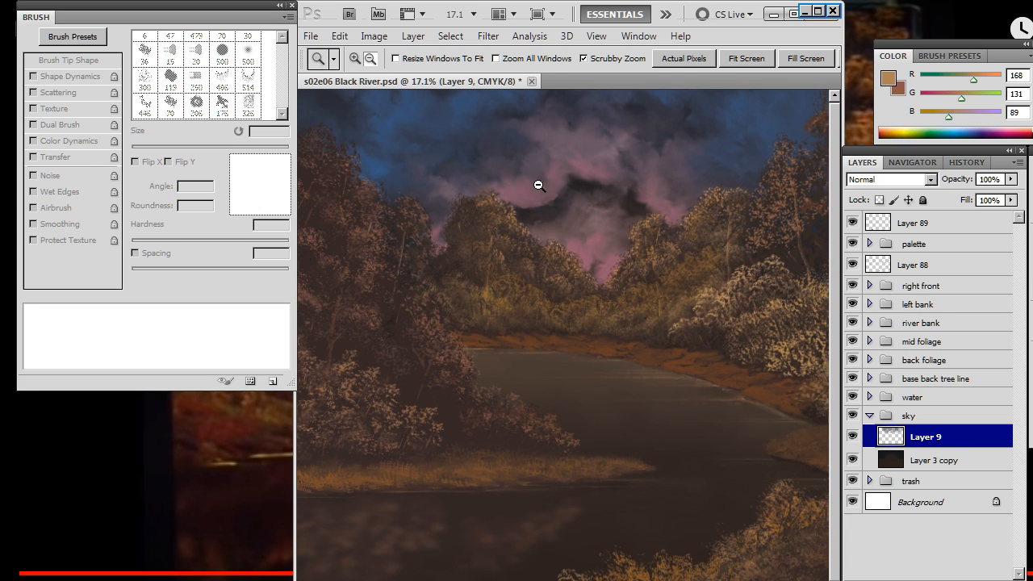
{"action": "left_click_drag", "start_coordinate": [565, 143], "coordinate": [560, 199]}
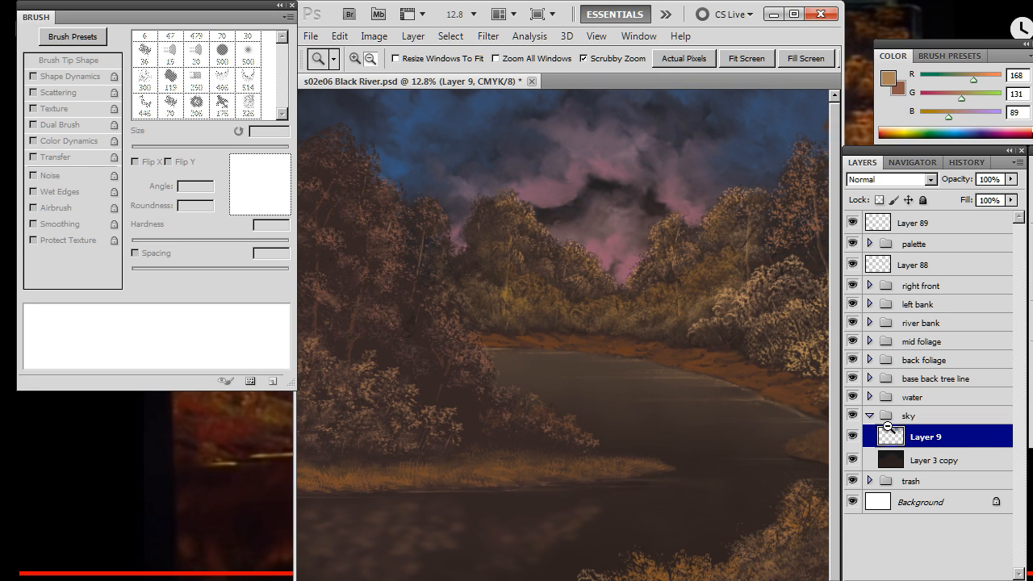
{"action": "right_click", "coordinate": [945, 447]}
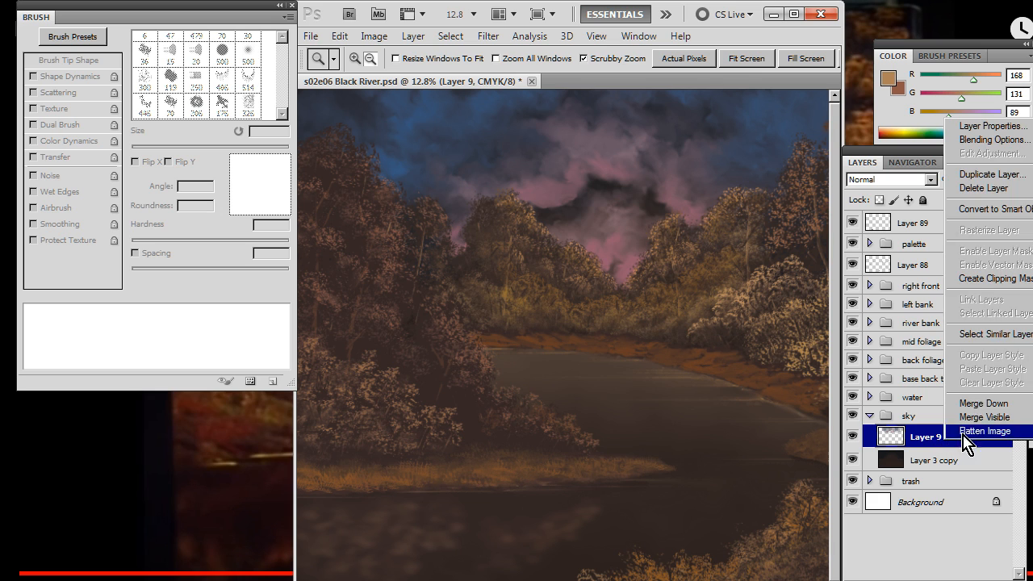
{"action": "left_click", "coordinate": [1001, 172]}
{"action": "key", "text": "Return"}
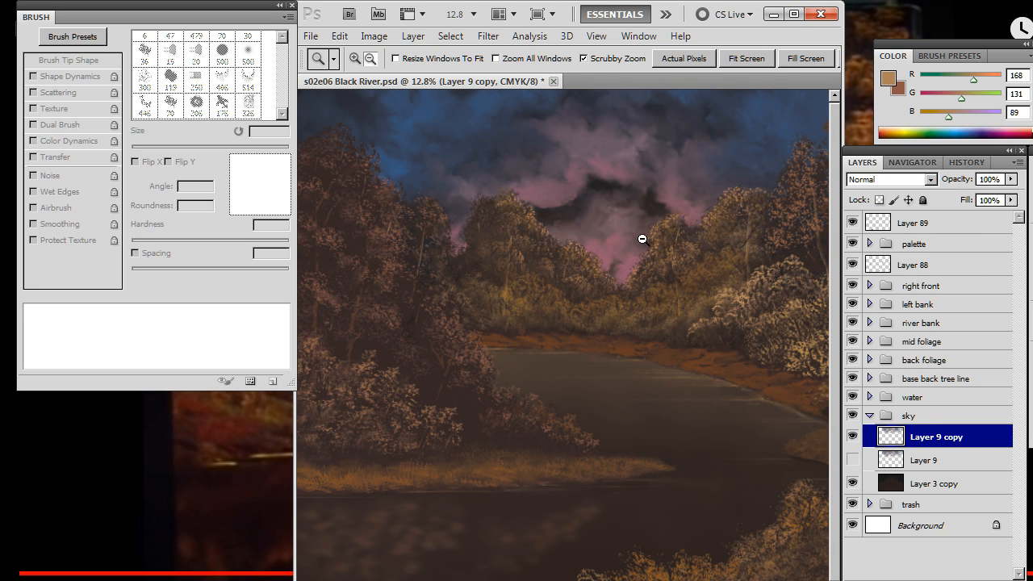
Add a new empty layer above Layer 9 copy in the sky group
{"action": "left_click_drag", "start_coordinate": [632, 237], "coordinate": [611, 223]}
{"action": "left_click_drag", "start_coordinate": [553, 300], "coordinate": [451, 277]}
{"action": "key", "text": "r"}
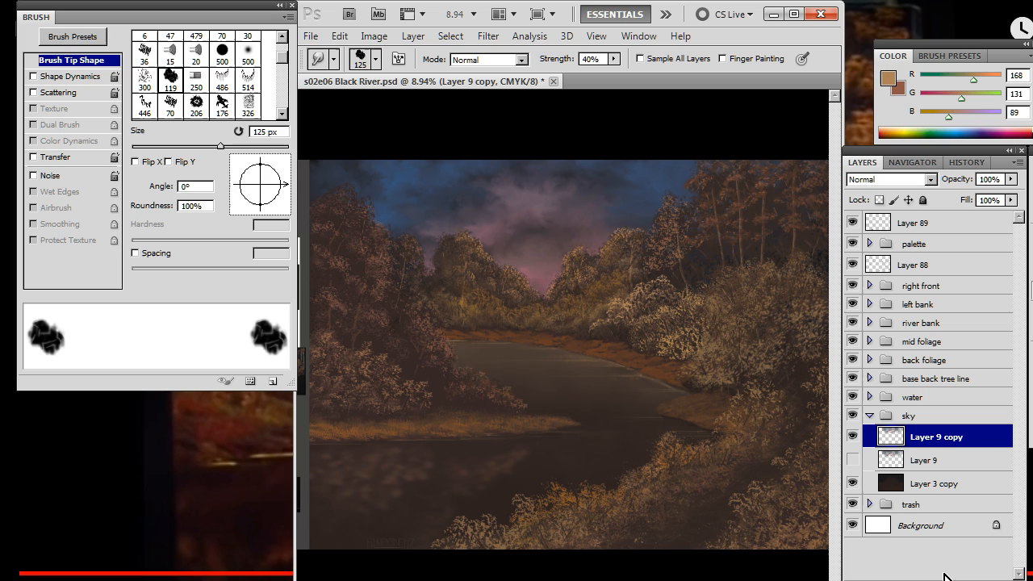
{"action": "key", "text": "ctrl+shift+alt+n"}
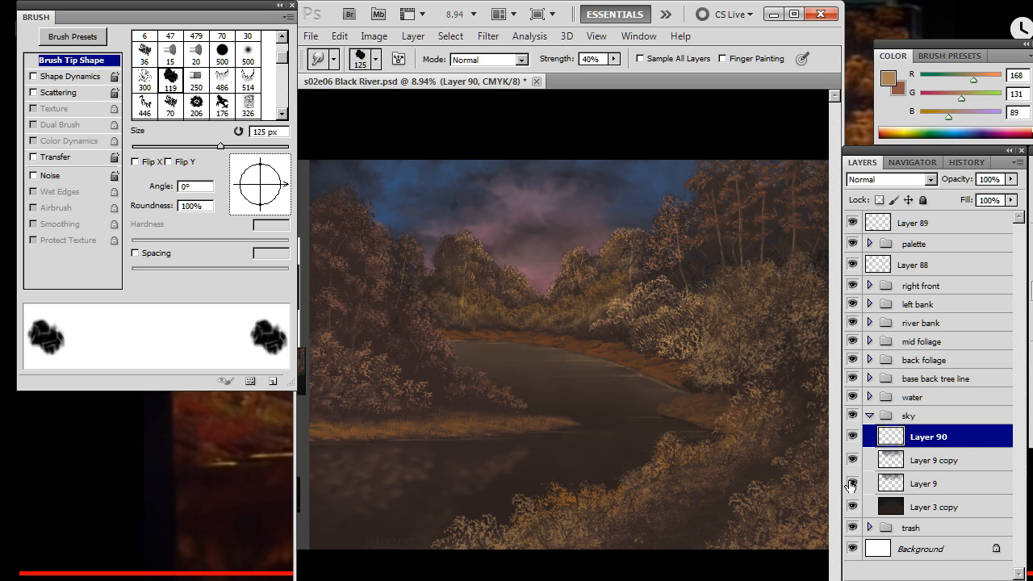
Compare the sky with Layer 9 shown and hidden, and lower that layer's opacity to 0%
{"action": "left_click", "coordinate": [851, 483]}
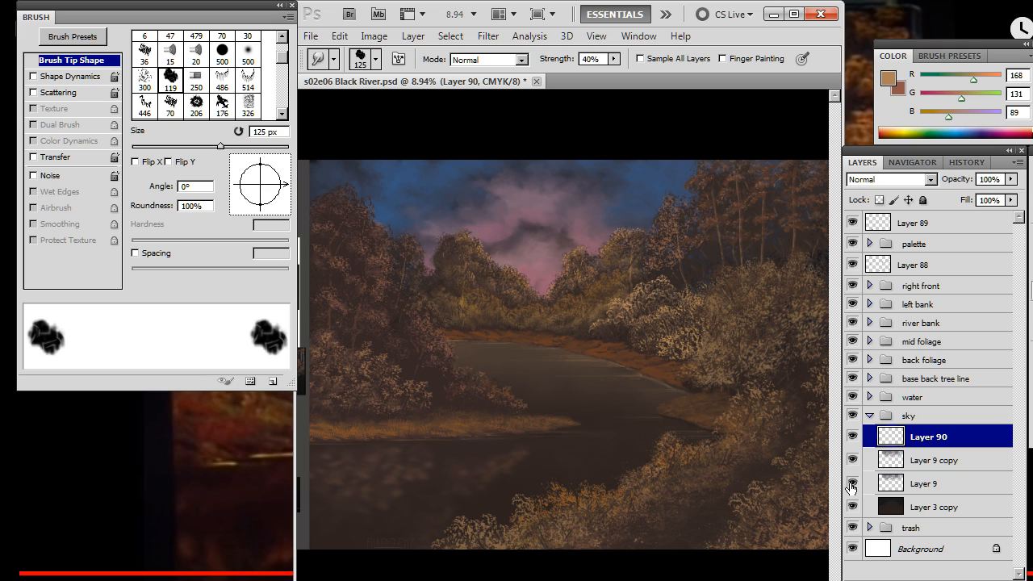
{"action": "left_click", "coordinate": [852, 484]}
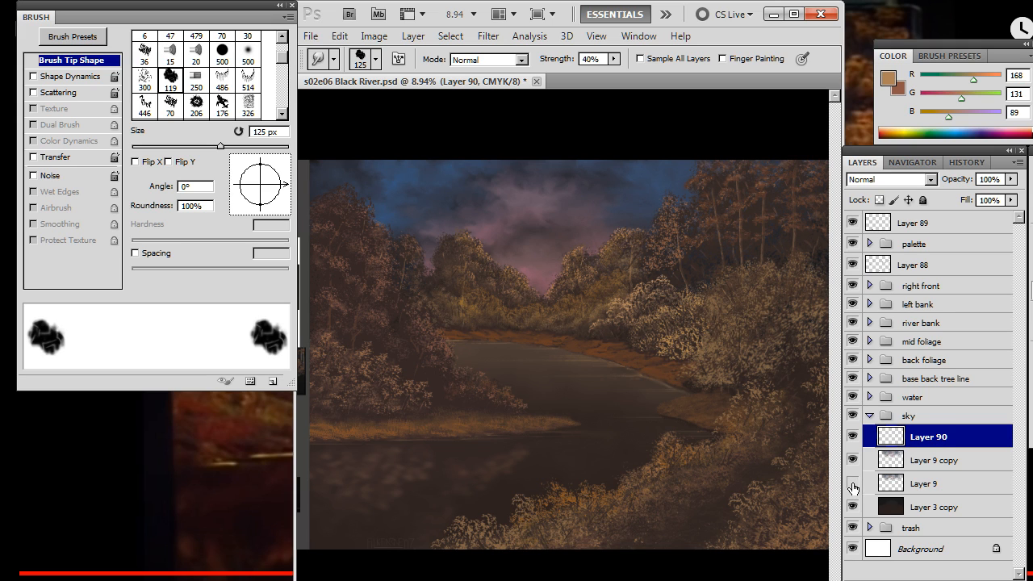
{"action": "left_click", "coordinate": [853, 484]}
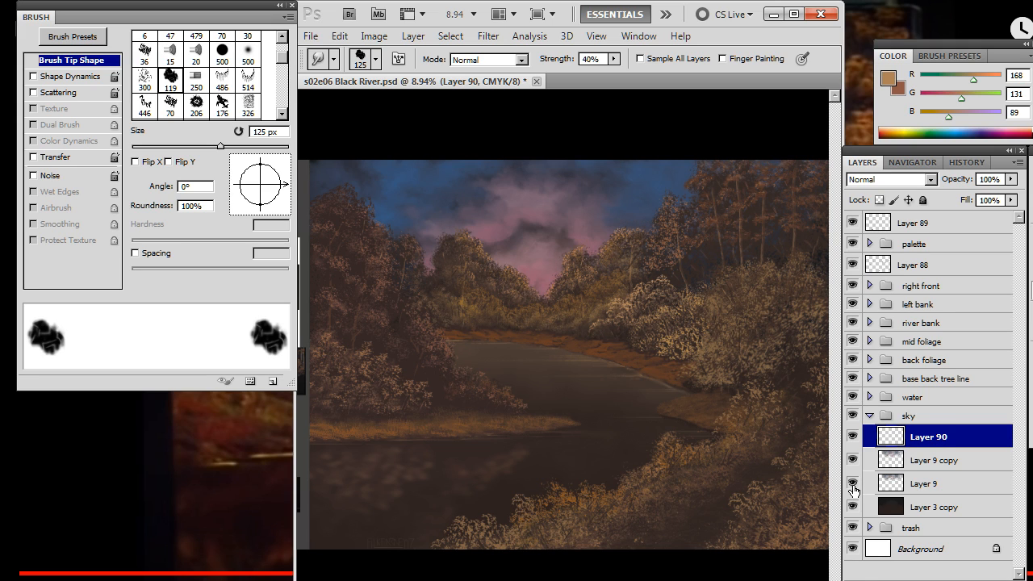
{"action": "left_click", "coordinate": [945, 483]}
{"action": "left_click", "coordinate": [1012, 179]}
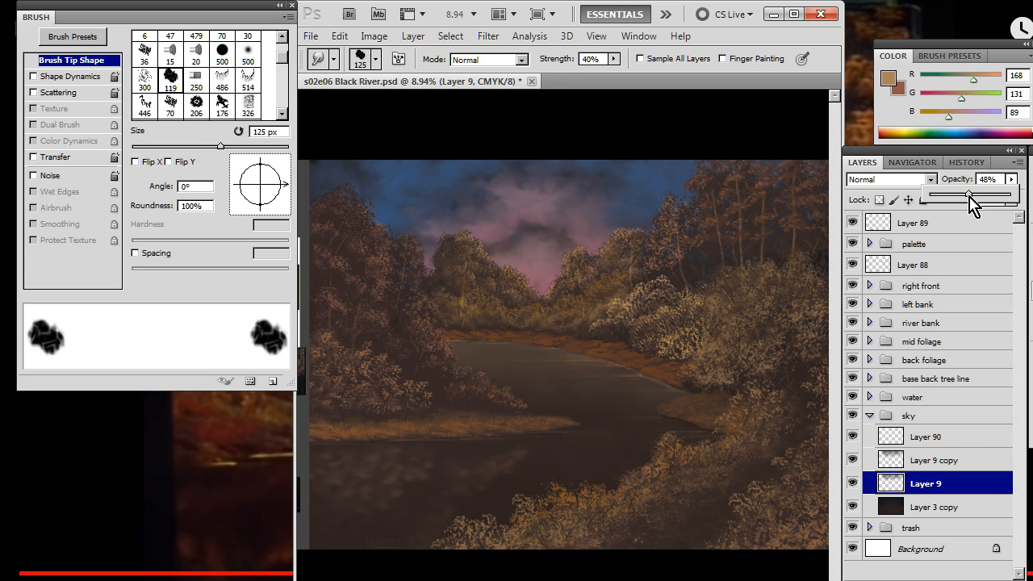
{"action": "left_click_drag", "start_coordinate": [959, 195], "coordinate": [916, 198]}
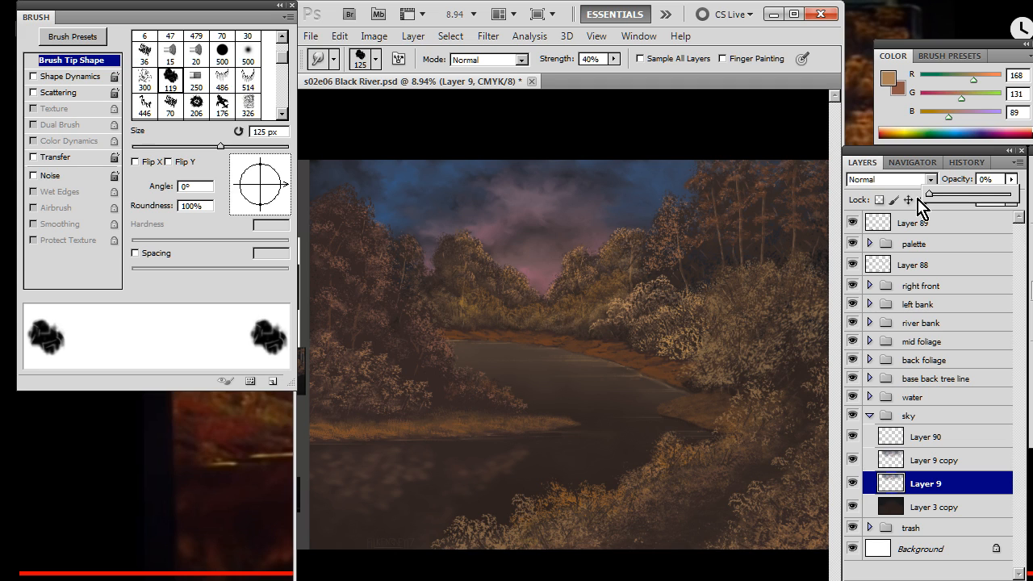
Hide Layer 9 and make Layer 9 copy the active layer, with the reference images in view
{"action": "left_click", "coordinate": [928, 436]}
{"action": "left_click_drag", "start_coordinate": [538, 396], "coordinate": [611, 425]}
{"action": "key", "text": "z"}
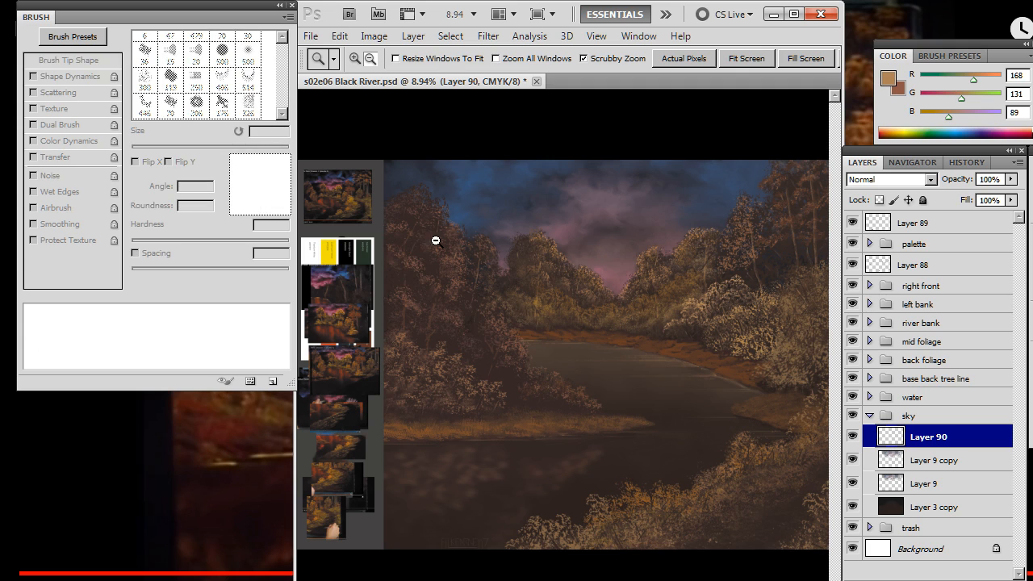
{"action": "key", "text": "r"}
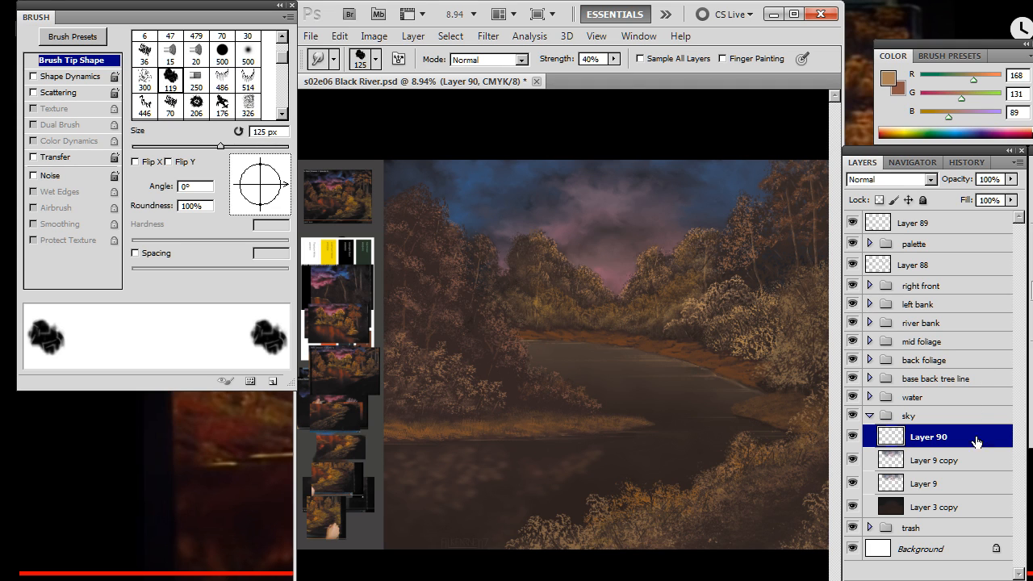
{"action": "left_click", "coordinate": [951, 465]}
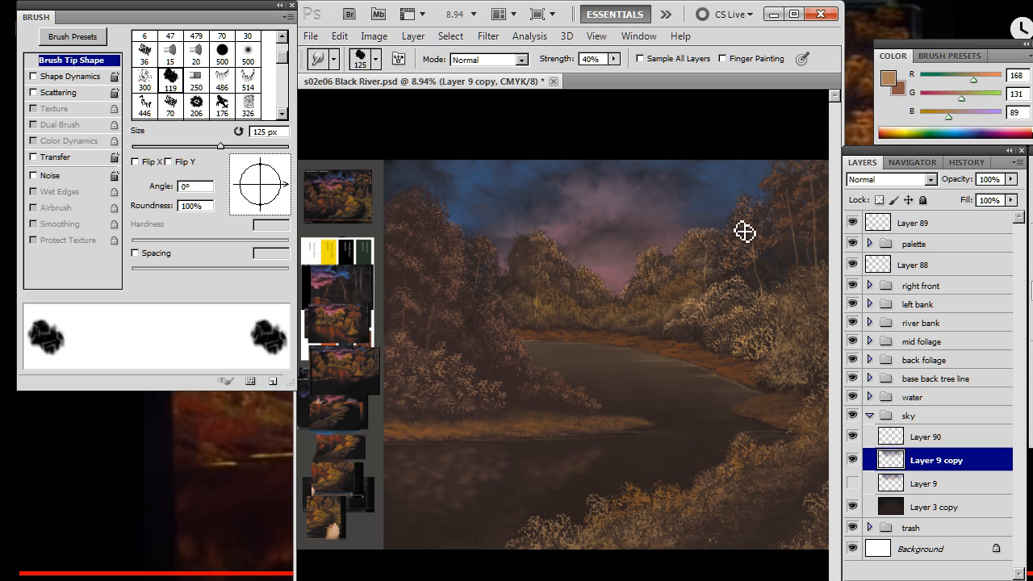
Sample a dark cloud colour (RGB 51, 38, 40) from the sky of the reference painting for the Brush tool
{"action": "key", "text": "ctrl+space"}
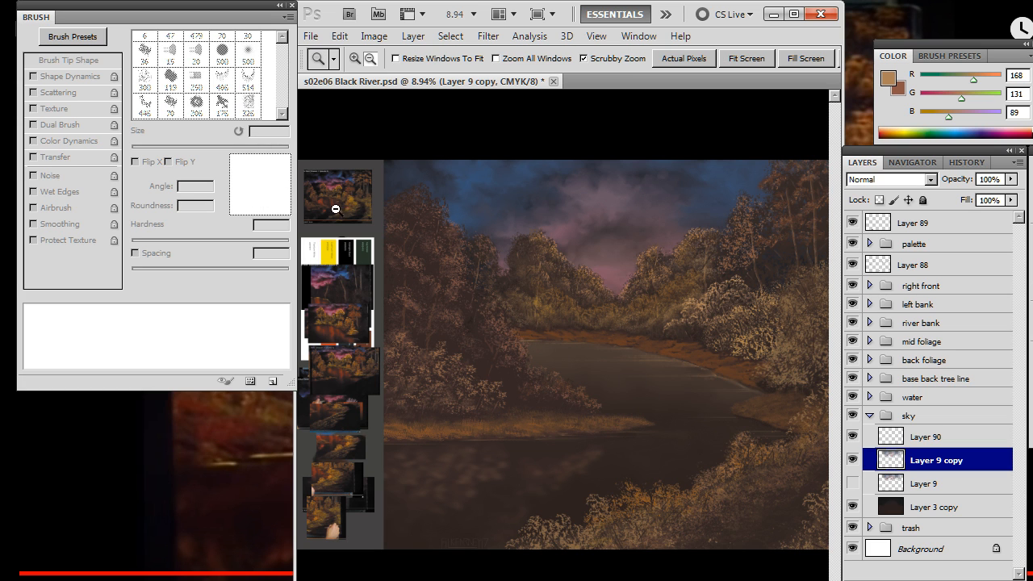
{"action": "left_click_drag", "start_coordinate": [337, 211], "coordinate": [479, 261]}
{"action": "left_click_drag", "start_coordinate": [426, 216], "coordinate": [427, 364]}
{"action": "mouse_move", "coordinate": [563, 351]}
{"action": "left_mouse_down"}
{"action": "mouse_move", "coordinate": [565, 360]}
{"action": "mouse_move", "coordinate": [530, 350]}
{"action": "left_mouse_up"}
{"action": "left_click", "coordinate": [604, 279], "text": "alt"}
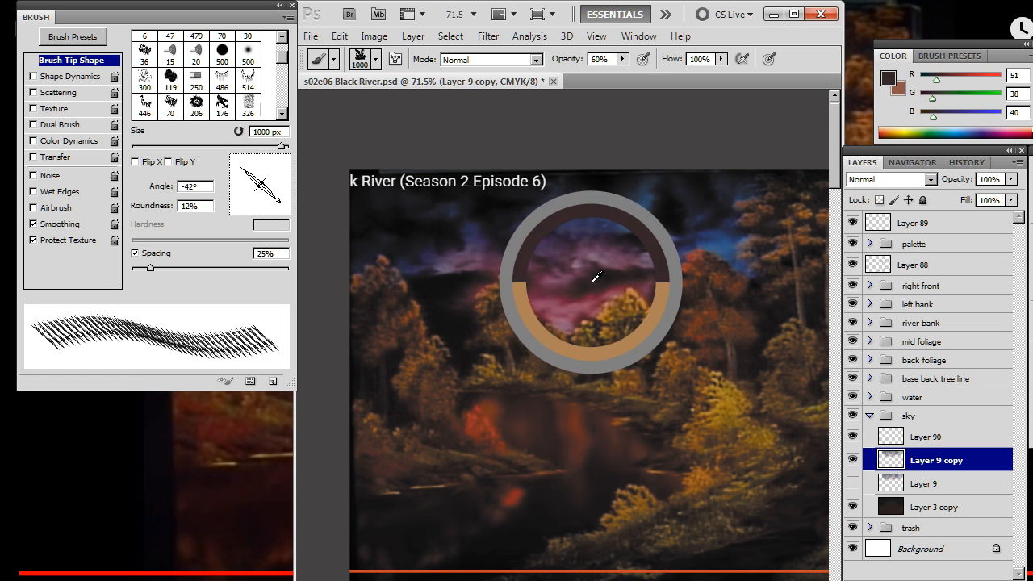
Switch the Brush tool to the 119 px textured tip at 199 px with spacing turned off
{"action": "key", "text": "ctrl+space"}
{"action": "mouse_move", "coordinate": [703, 293]}
{"action": "left_mouse_down"}
{"action": "mouse_move", "coordinate": [686, 301]}
{"action": "mouse_move", "coordinate": [643, 288]}
{"action": "left_mouse_up"}
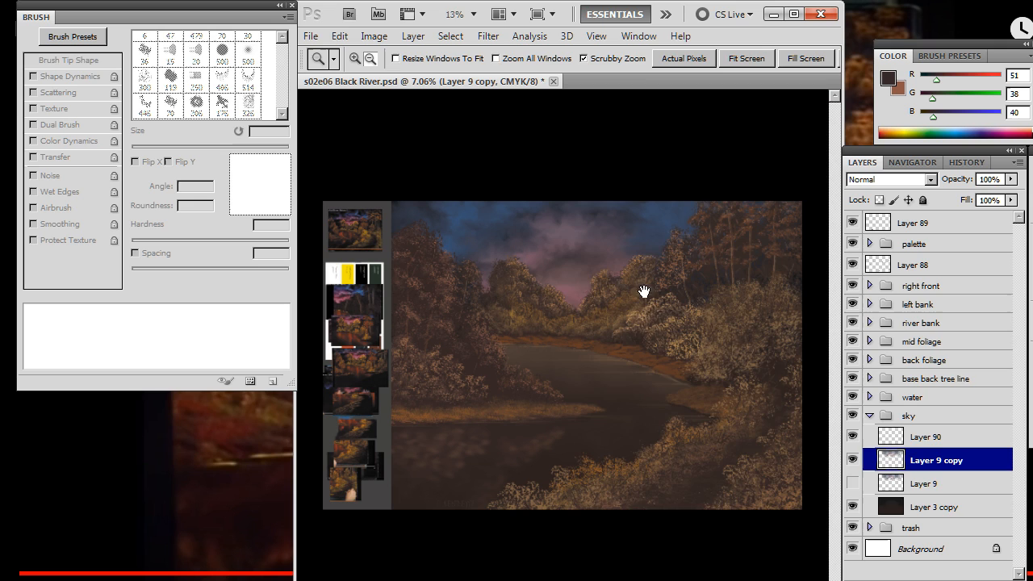
{"action": "right_click", "coordinate": [643, 288]}
{"action": "left_click", "coordinate": [645, 493]}
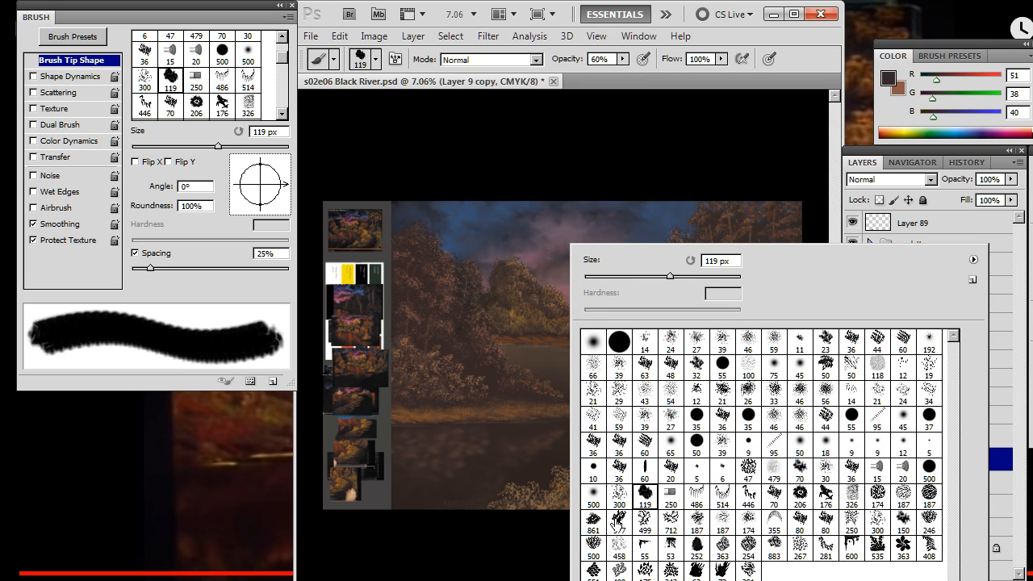
{"action": "key", "text": "Return"}
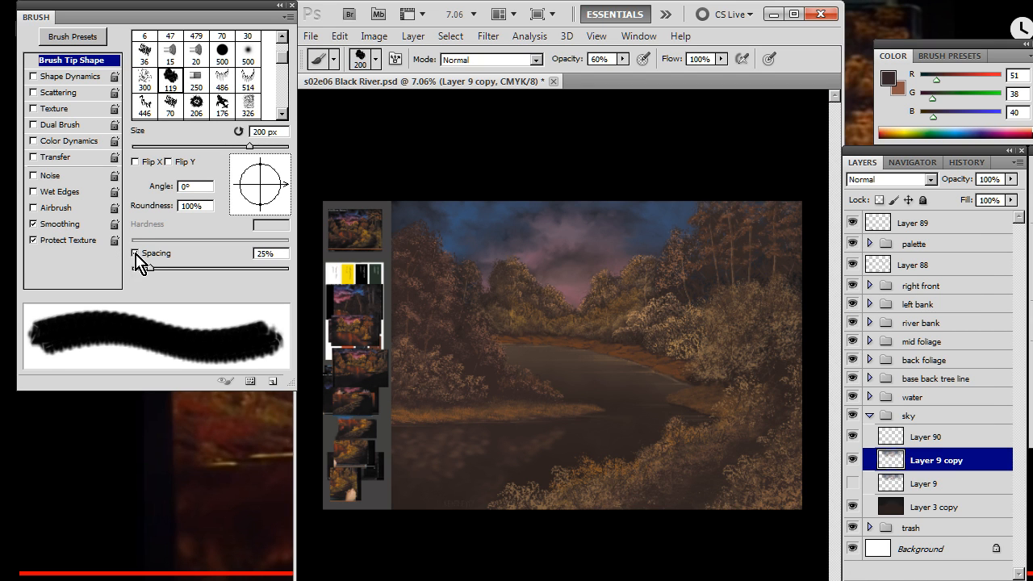
{"action": "left_click", "coordinate": [135, 253]}
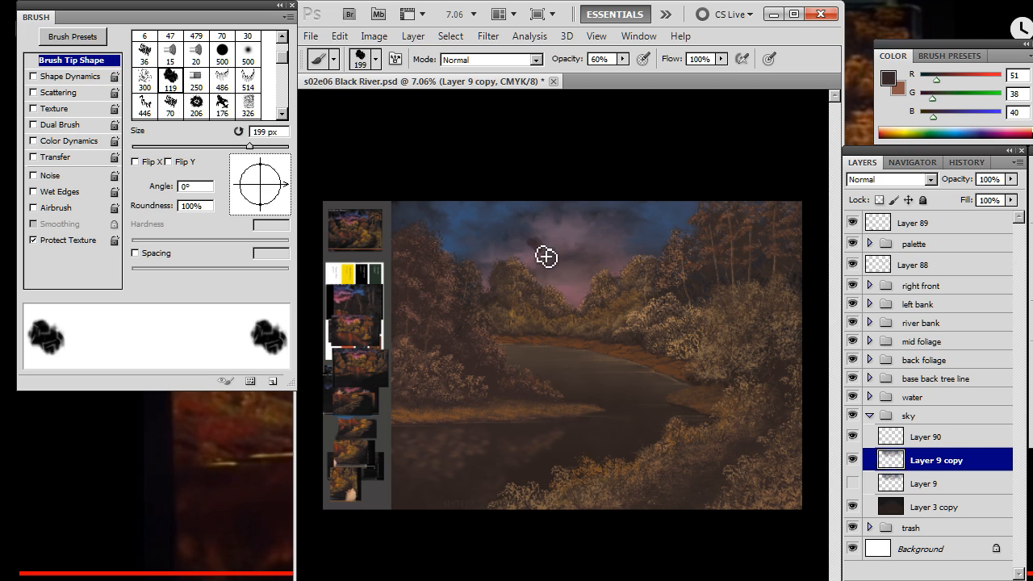
Paint dark cloud strokes in the middle of the sky on Layer 9 copy and smudge them at 60% strength
{"action": "mouse_move", "coordinate": [546, 256]}
{"action": "left_mouse_down"}
{"action": "mouse_move", "coordinate": [541, 248]}
{"action": "mouse_move", "coordinate": [569, 275]}
{"action": "left_mouse_up"}
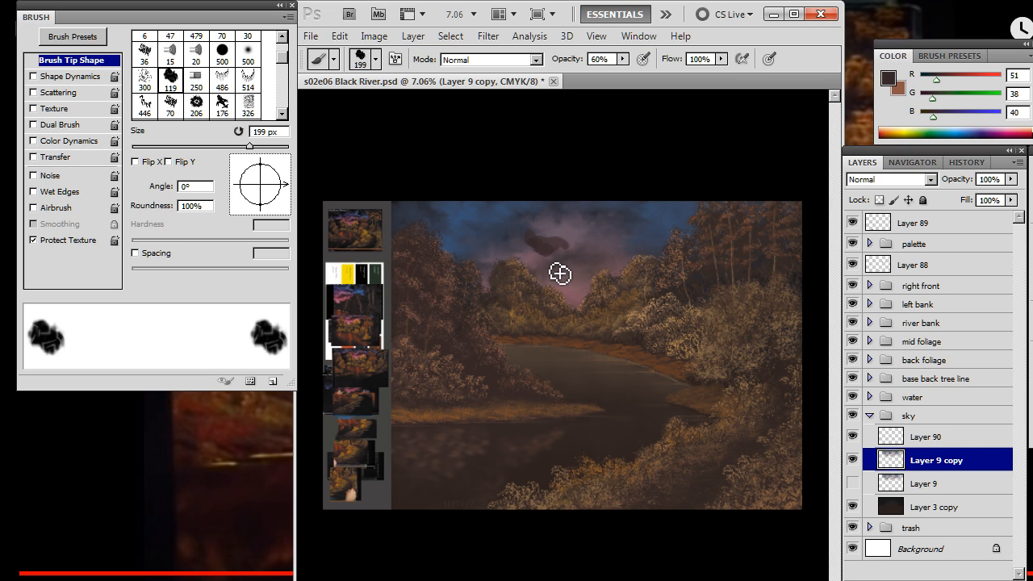
{"action": "mouse_move", "coordinate": [525, 242]}
{"action": "left_mouse_down"}
{"action": "mouse_move", "coordinate": [560, 239]}
{"action": "mouse_move", "coordinate": [540, 250]}
{"action": "mouse_move", "coordinate": [506, 239]}
{"action": "mouse_move", "coordinate": [498, 251]}
{"action": "mouse_move", "coordinate": [495, 235]}
{"action": "mouse_move", "coordinate": [481, 236]}
{"action": "mouse_move", "coordinate": [513, 236]}
{"action": "mouse_move", "coordinate": [493, 242]}
{"action": "mouse_move", "coordinate": [501, 246]}
{"action": "mouse_move", "coordinate": [518, 238]}
{"action": "mouse_move", "coordinate": [485, 240]}
{"action": "mouse_move", "coordinate": [516, 250]}
{"action": "mouse_move", "coordinate": [508, 270]}
{"action": "mouse_move", "coordinate": [489, 236]}
{"action": "left_mouse_up"}
{"action": "key", "text": "r"}
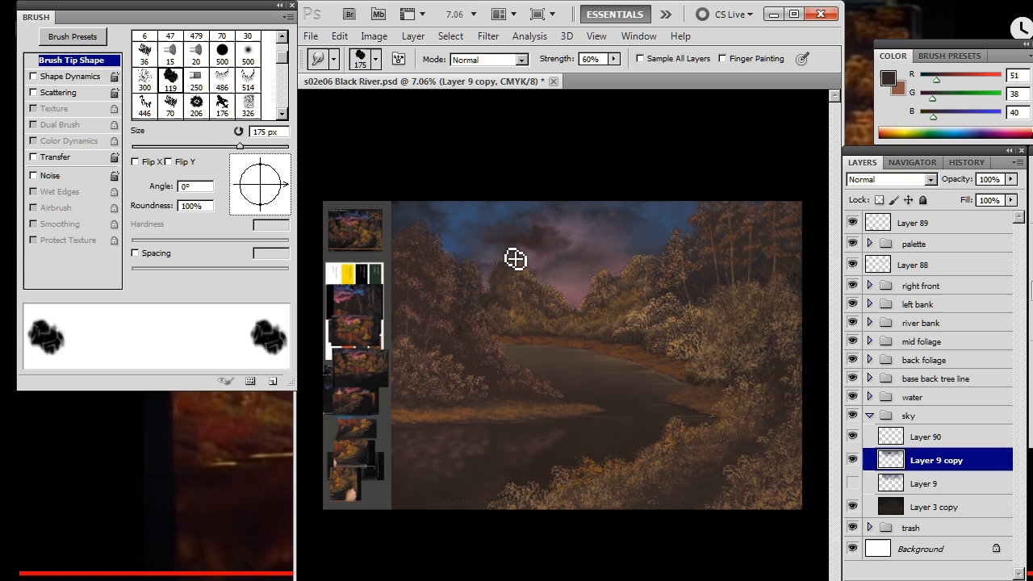
{"action": "key", "text": "6"}
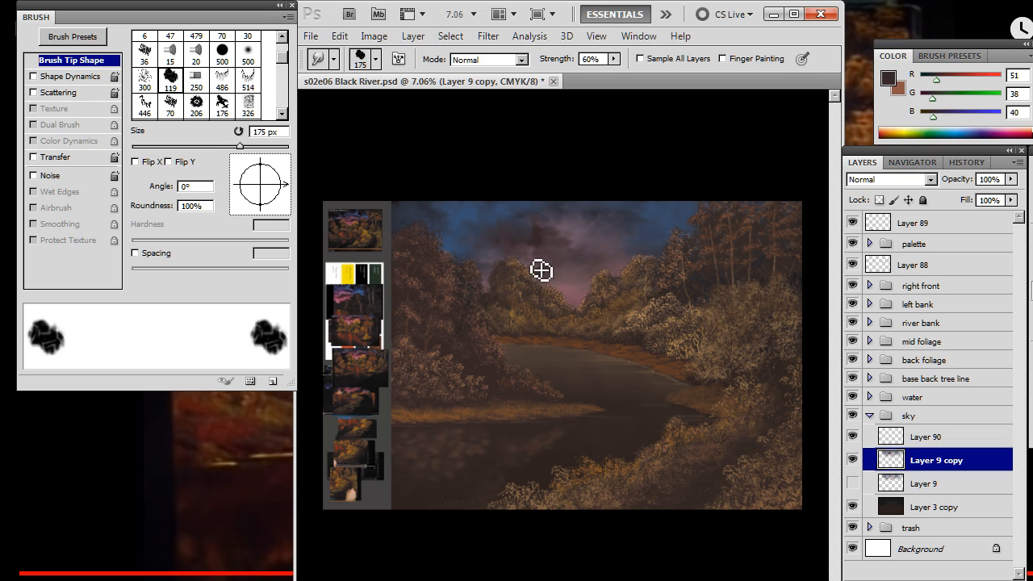
Add another dark cloud patch to the central sky at 100% brush opacity and smudge it into the surrounding clouds
{"action": "key", "text": "b"}
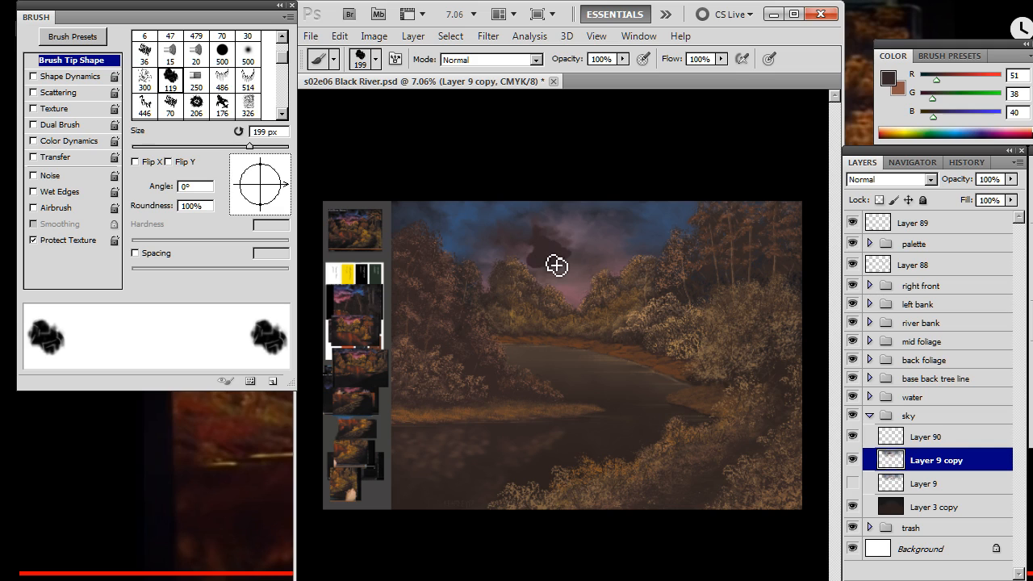
{"action": "key", "text": "r"}
{"action": "mouse_move", "coordinate": [576, 267]}
{"action": "left_mouse_down"}
{"action": "mouse_move", "coordinate": [566, 294]}
{"action": "mouse_move", "coordinate": [576, 272]}
{"action": "mouse_move", "coordinate": [560, 286]}
{"action": "mouse_move", "coordinate": [566, 292]}
{"action": "mouse_move", "coordinate": [570, 275]}
{"action": "mouse_move", "coordinate": [546, 273]}
{"action": "left_mouse_up"}
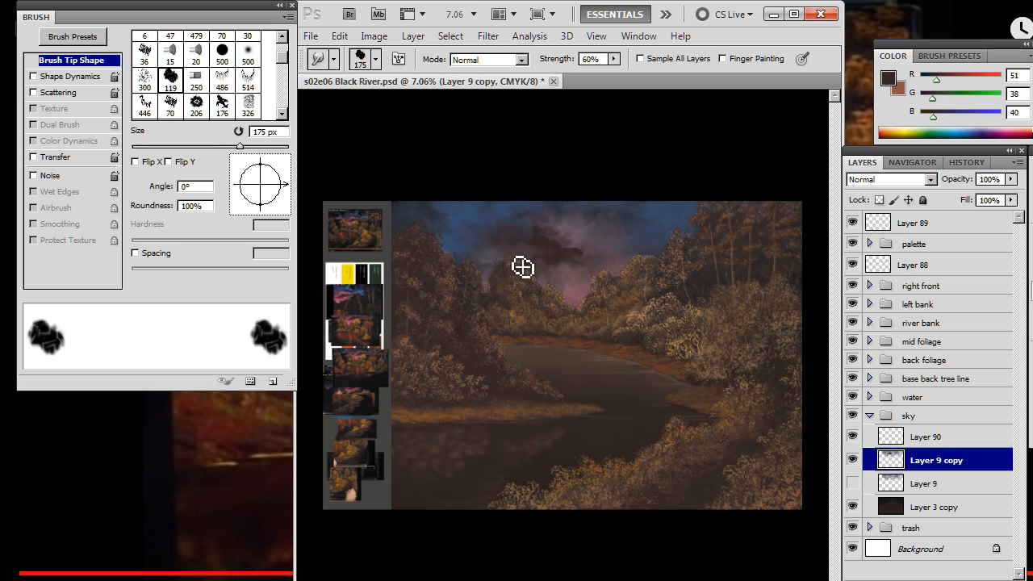
{"action": "mouse_move", "coordinate": [540, 239]}
{"action": "left_mouse_down"}
{"action": "mouse_move", "coordinate": [565, 243]}
{"action": "mouse_move", "coordinate": [562, 261]}
{"action": "mouse_move", "coordinate": [575, 249]}
{"action": "mouse_move", "coordinate": [595, 279]}
{"action": "mouse_move", "coordinate": [579, 281]}
{"action": "mouse_move", "coordinate": [586, 268]}
{"action": "mouse_move", "coordinate": [598, 274]}
{"action": "mouse_move", "coordinate": [561, 282]}
{"action": "mouse_move", "coordinate": [522, 275]}
{"action": "mouse_move", "coordinate": [563, 262]}
{"action": "mouse_move", "coordinate": [528, 257]}
{"action": "mouse_move", "coordinate": [544, 250]}
{"action": "mouse_move", "coordinate": [569, 259]}
{"action": "mouse_move", "coordinate": [541, 266]}
{"action": "mouse_move", "coordinate": [546, 284]}
{"action": "mouse_move", "coordinate": [584, 276]}
{"action": "mouse_move", "coordinate": [552, 289]}
{"action": "mouse_move", "coordinate": [538, 278]}
{"action": "mouse_move", "coordinate": [543, 294]}
{"action": "mouse_move", "coordinate": [565, 288]}
{"action": "mouse_move", "coordinate": [547, 271]}
{"action": "mouse_move", "coordinate": [548, 285]}
{"action": "mouse_move", "coordinate": [531, 278]}
{"action": "mouse_move", "coordinate": [556, 262]}
{"action": "mouse_move", "coordinate": [516, 270]}
{"action": "mouse_move", "coordinate": [538, 276]}
{"action": "mouse_move", "coordinate": [506, 296]}
{"action": "mouse_move", "coordinate": [547, 273]}
{"action": "mouse_move", "coordinate": [507, 262]}
{"action": "mouse_move", "coordinate": [495, 303]}
{"action": "mouse_move", "coordinate": [544, 266]}
{"action": "mouse_move", "coordinate": [522, 276]}
{"action": "mouse_move", "coordinate": [556, 267]}
{"action": "mouse_move", "coordinate": [523, 266]}
{"action": "mouse_move", "coordinate": [532, 296]}
{"action": "mouse_move", "coordinate": [552, 268]}
{"action": "mouse_move", "coordinate": [518, 256]}
{"action": "mouse_move", "coordinate": [507, 267]}
{"action": "mouse_move", "coordinate": [547, 252]}
{"action": "mouse_move", "coordinate": [500, 259]}
{"action": "left_mouse_up"}
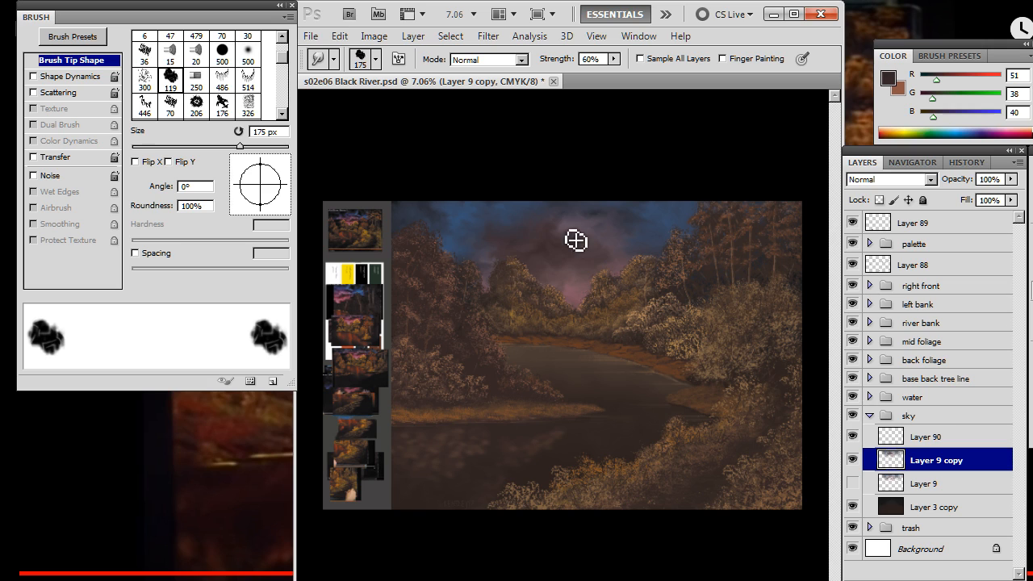
Sample RGB 51, 50, 60 and RGB 51, 38, 40 from the sky, paint more dark cloud and smudge it
{"action": "key", "text": "b"}
{"action": "key", "text": "x"}
{"action": "left_click", "coordinate": [602, 204], "text": "alt"}
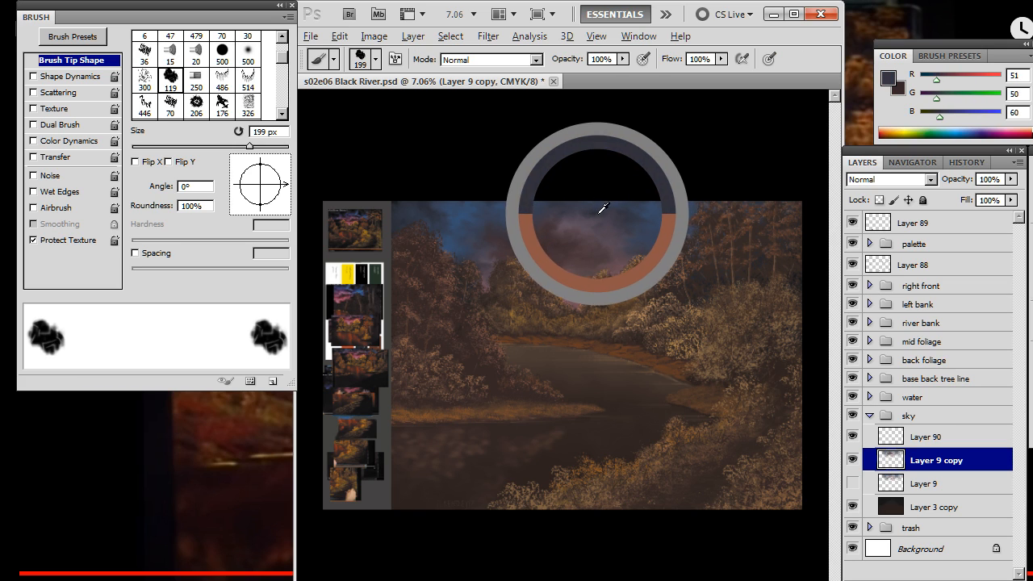
{"action": "left_click", "coordinate": [563, 241], "text": "alt"}
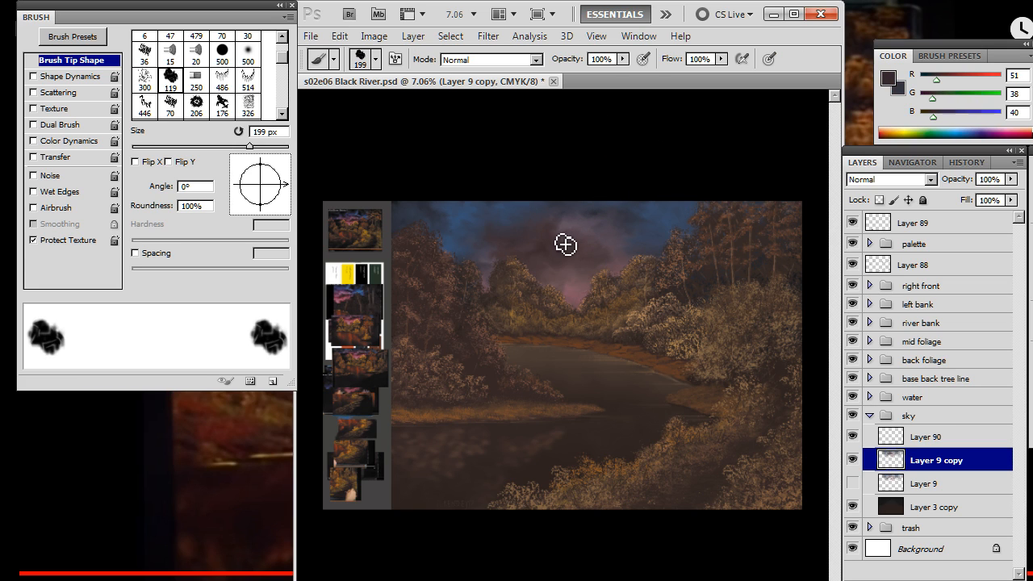
{"action": "key", "text": "r"}
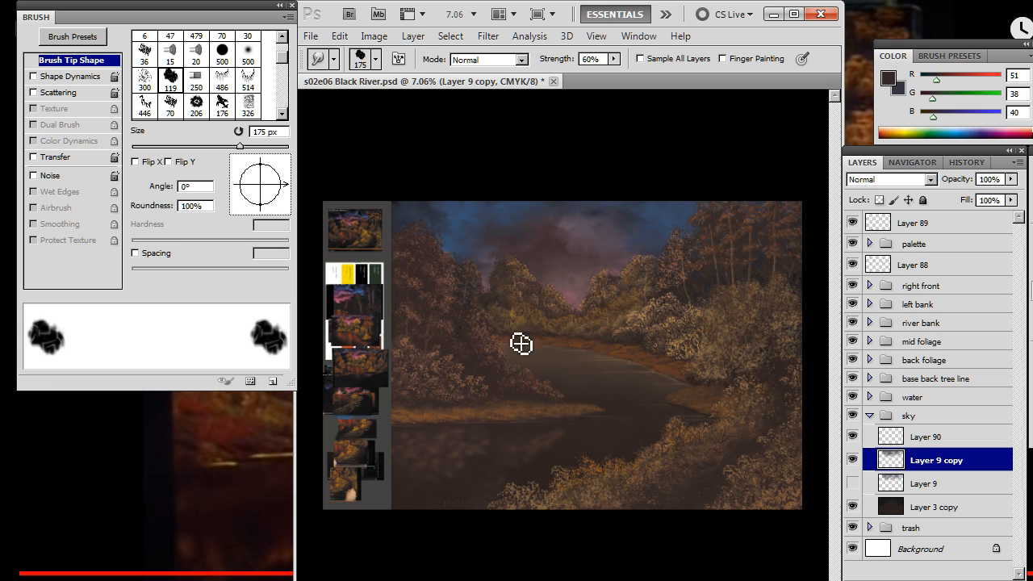
Hide Layer 90 and Layer 9 copy, show Layer 9 and raise its opacity to 100%
{"action": "left_click", "coordinate": [853, 461]}
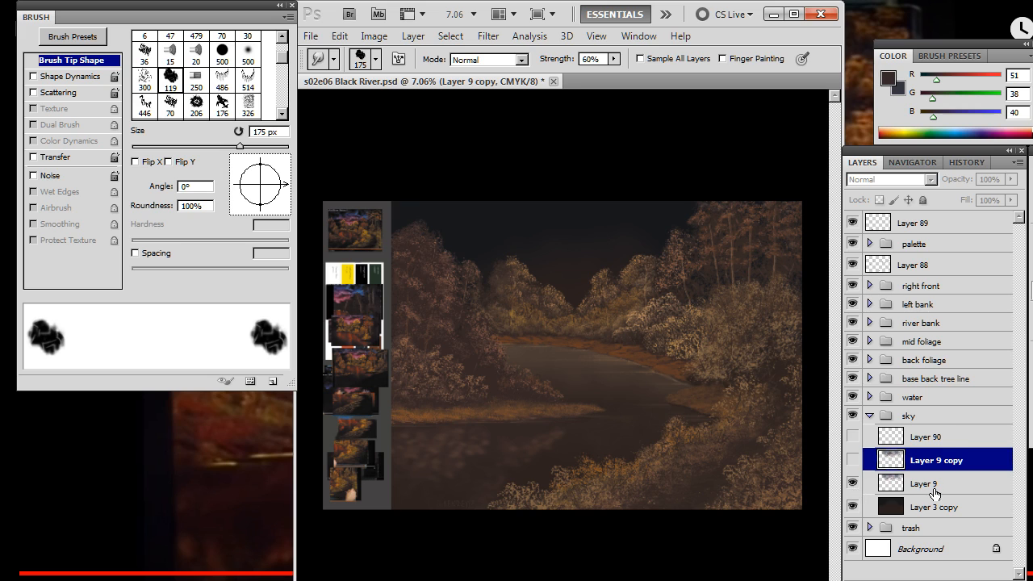
{"action": "left_click", "coordinate": [935, 488]}
{"action": "left_click", "coordinate": [1011, 180]}
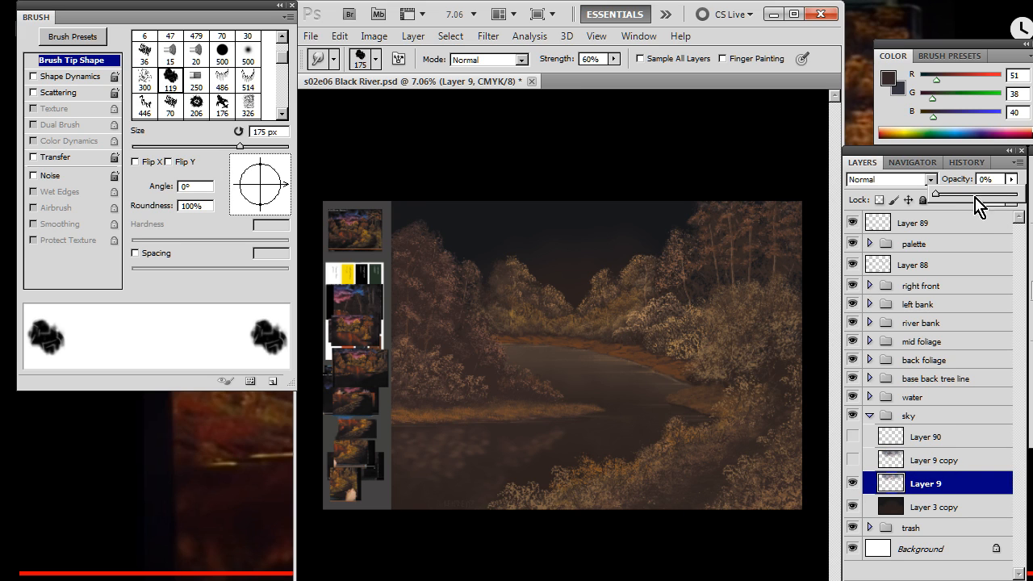
{"action": "left_click_drag", "start_coordinate": [940, 202], "coordinate": [1028, 209]}
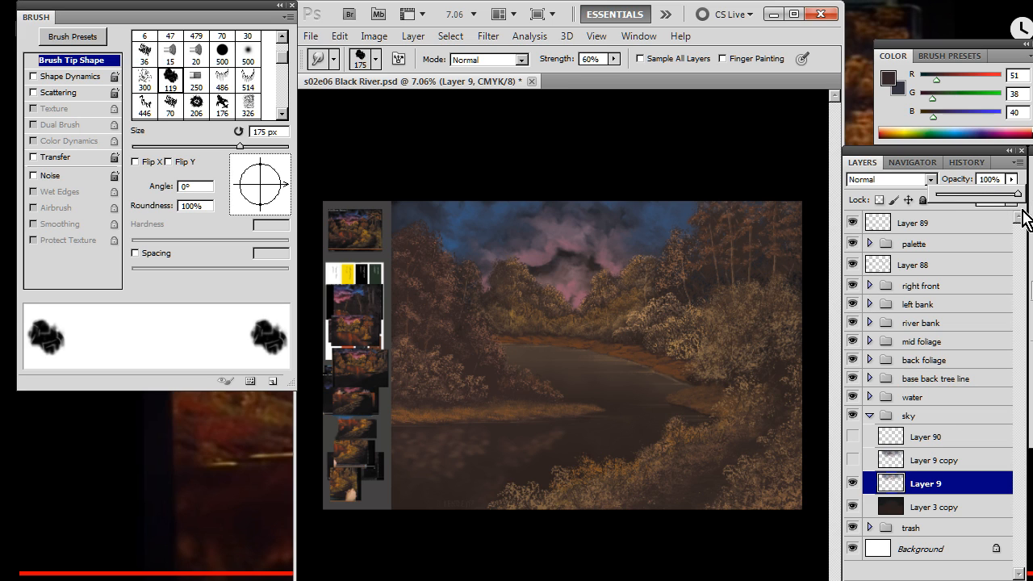
Duplicate Layer 9 within the sky group and hide the original
{"action": "right_click", "coordinate": [936, 483]}
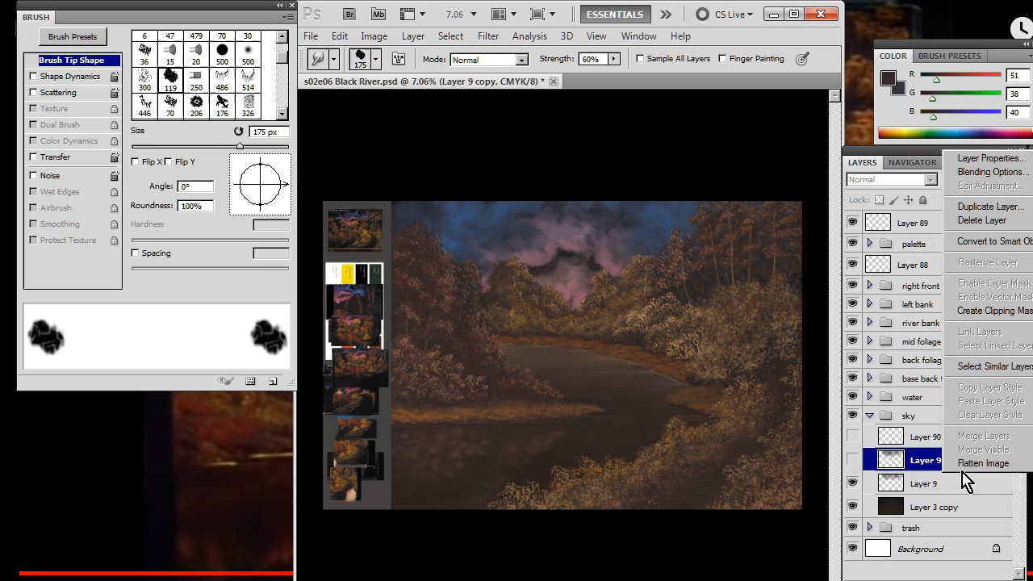
{"action": "right_click", "coordinate": [933, 485]}
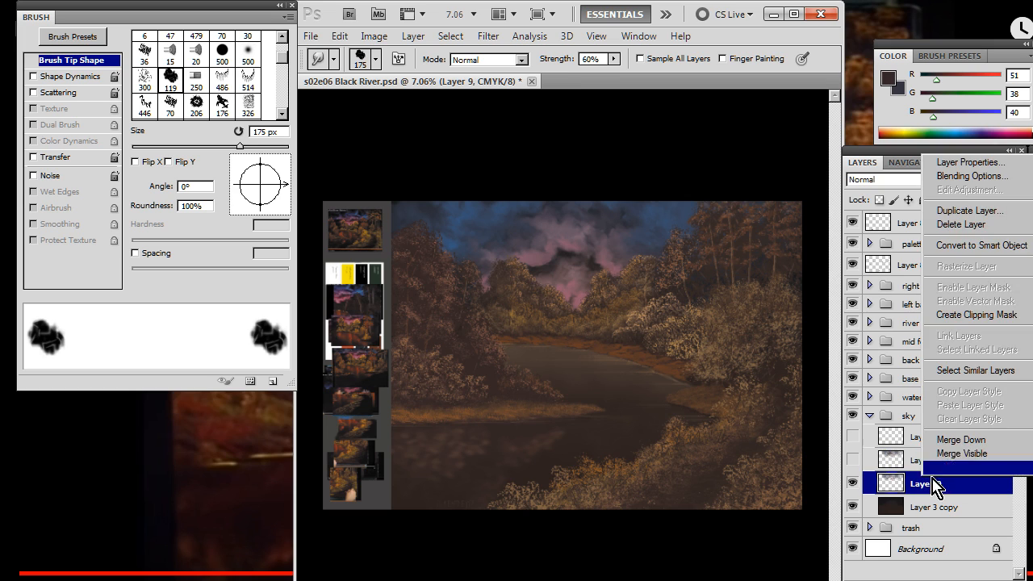
{"action": "left_click", "coordinate": [972, 211]}
{"action": "key", "text": "Return"}
{"action": "left_click", "coordinate": [847, 507]}
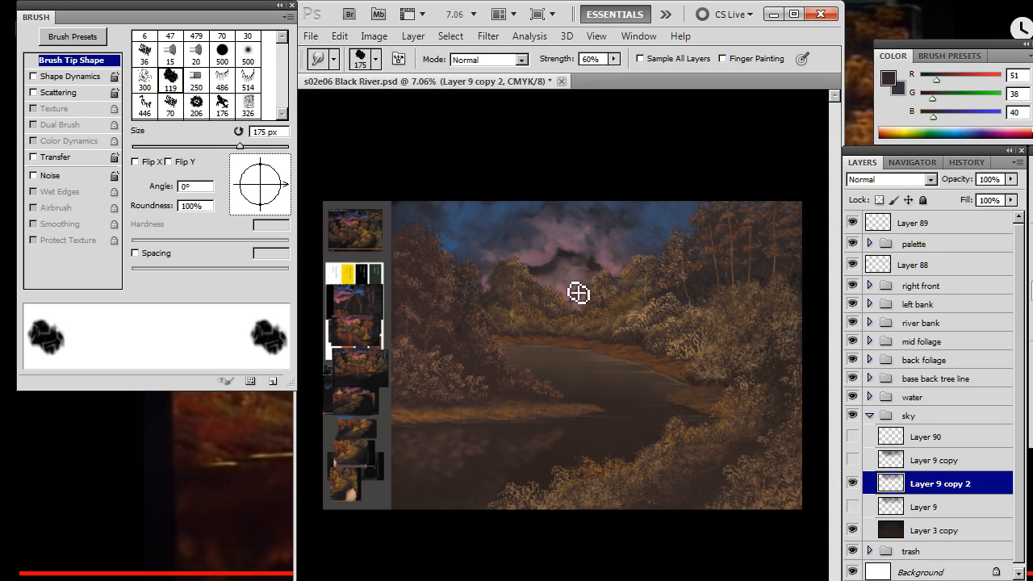
Smudge the clouds on Layer 9 copy 2 at 60% strength, reducing the tip to 125 px and down to 90 px
{"action": "key", "text": "bracketleft"}
{"action": "key", "text": "bracketleft"}
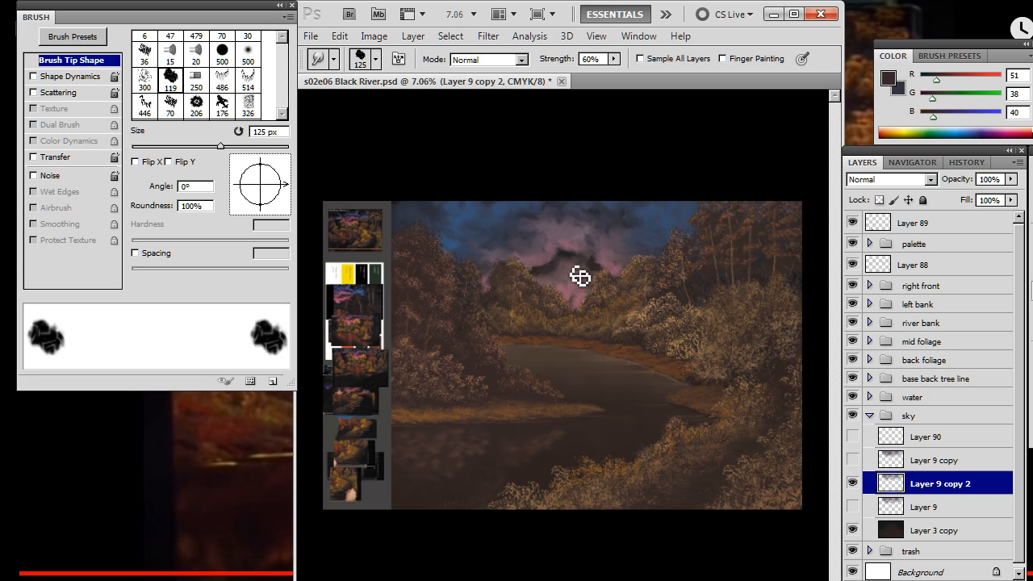
{"action": "key", "text": "bracketleft"}
{"action": "key", "text": "bracketleft"}
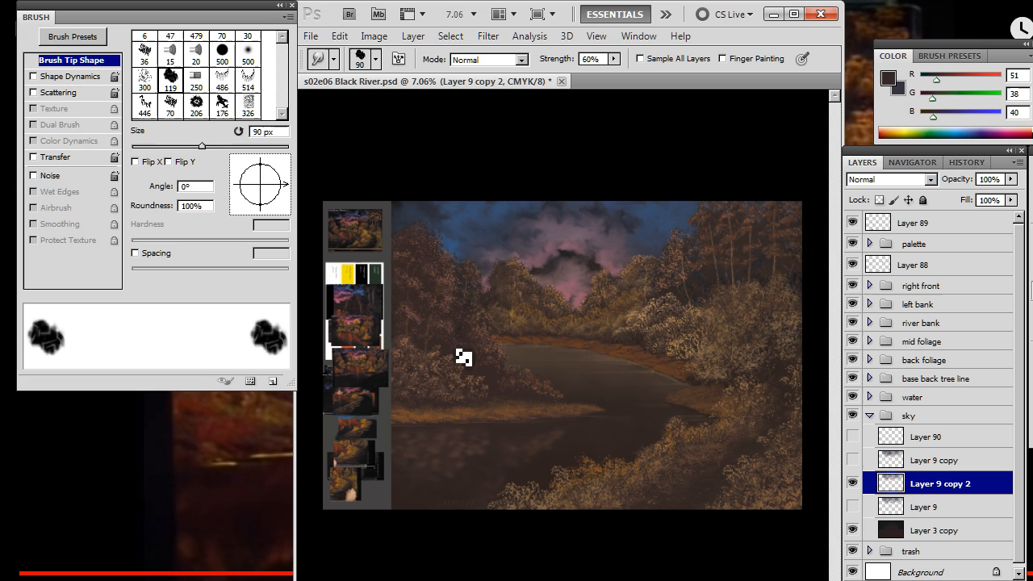
Apply a Gaussian Blur with a reduced radius to Layer 9 copy 2
{"action": "left_click", "coordinate": [491, 37]}
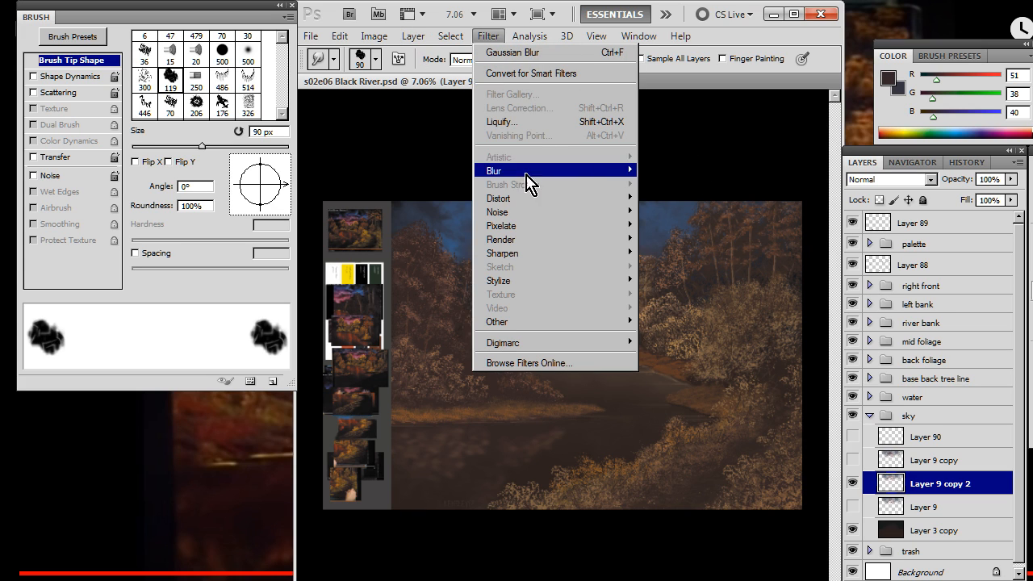
{"action": "mouse_move", "coordinate": [516, 171]}
{"action": "left_click", "coordinate": [448, 226]}
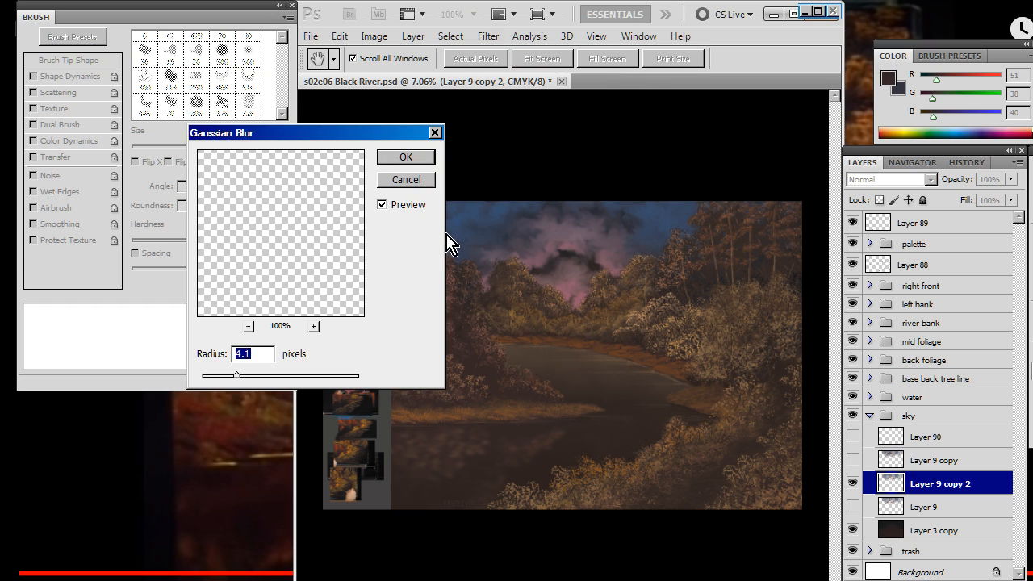
{"action": "left_click_drag", "start_coordinate": [242, 379], "coordinate": [221, 381]}
{"action": "left_click", "coordinate": [406, 156]}
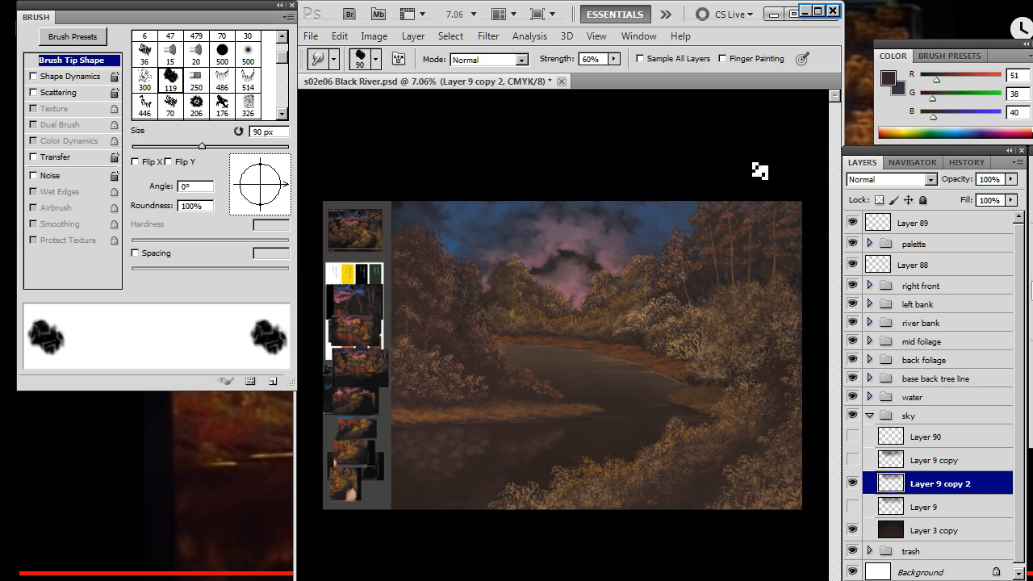
Switch to Chrome, take the Black River reference video out of full screen and view the DeviantArt profile page
{"action": "key", "text": "alt+Tab"}
{"action": "key", "text": "alt+Tab"}
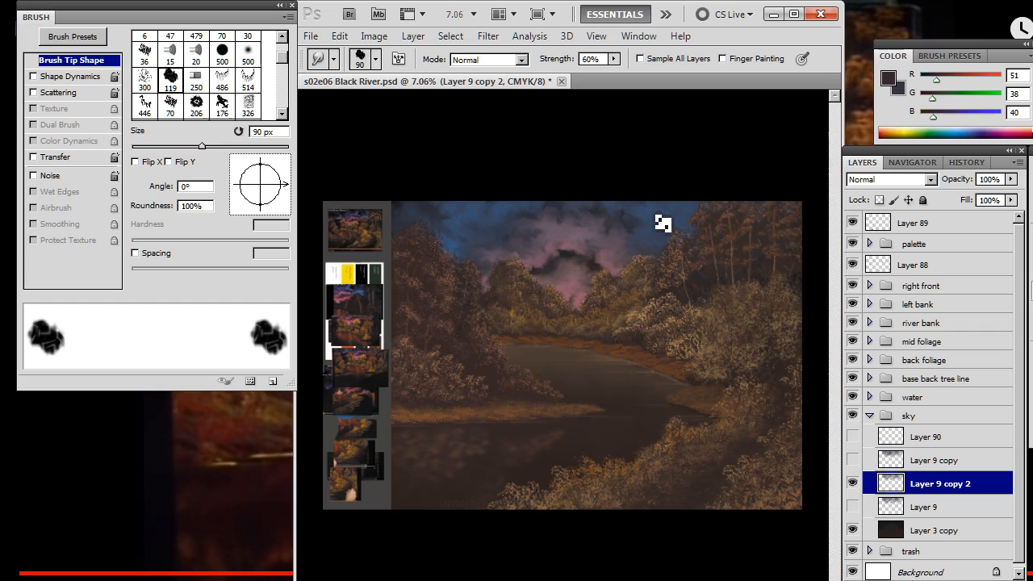
{"action": "key", "text": "alt+Tab"}
{"action": "key", "text": "Escape"}
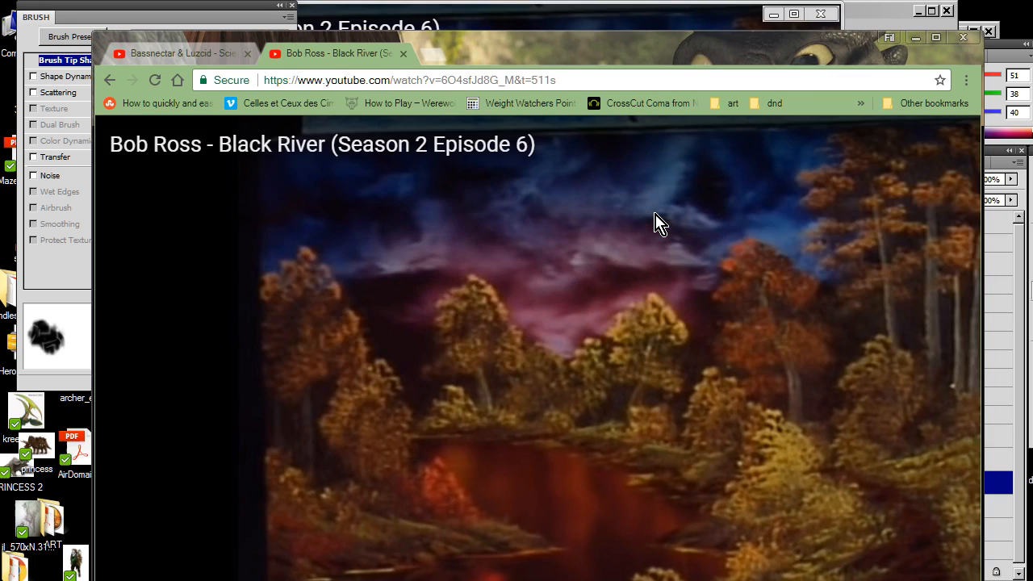
{"action": "key", "text": "alt+Tab"}
{"action": "key", "text": "alt+Tab"}
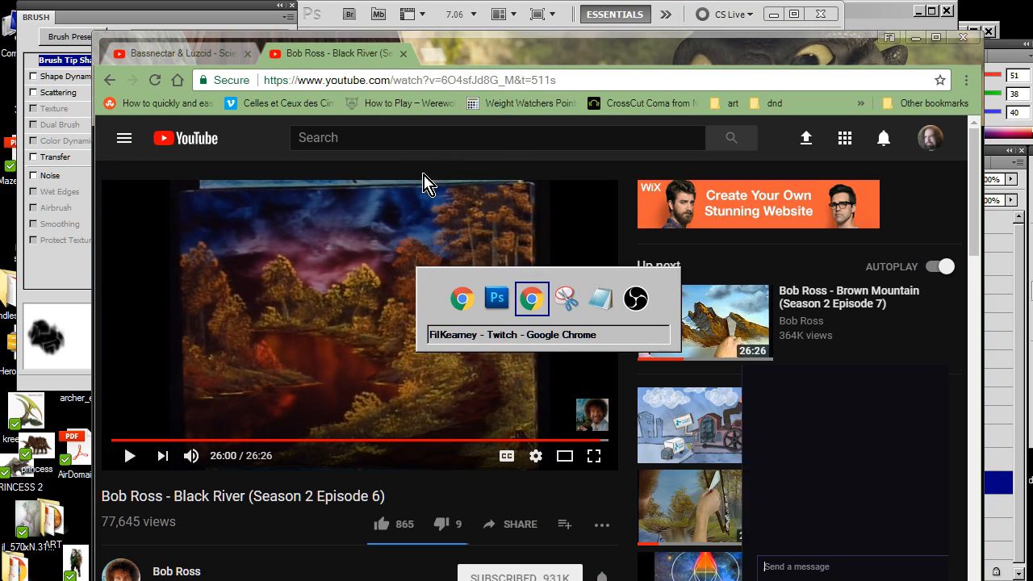
{"action": "key", "text": "ctrl+Tab"}
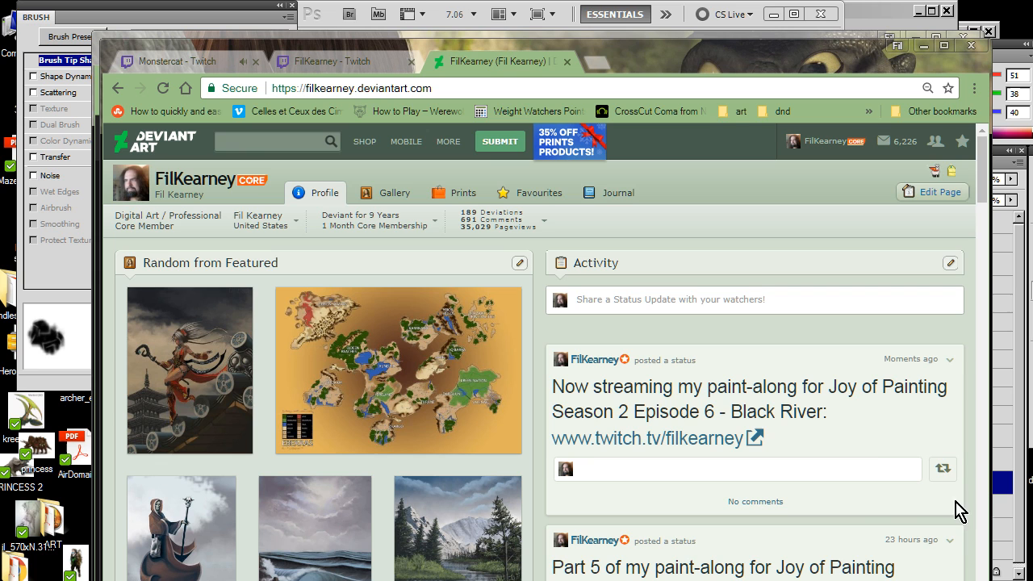
{"action": "key", "text": "alt+Tab"}
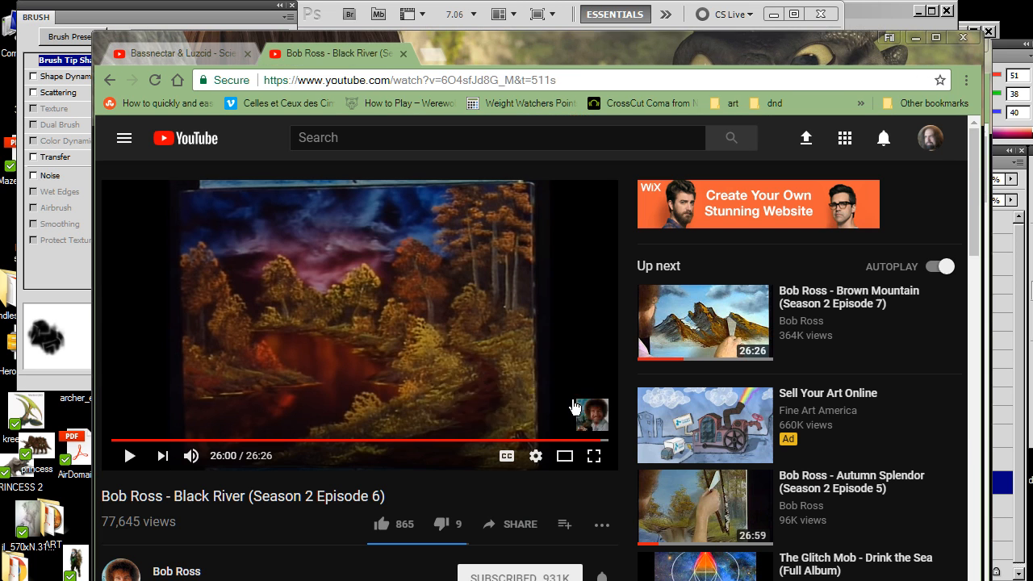
Switch to OBS and request the end of the live stream
{"action": "key", "text": "alt+Tab"}
{"action": "key", "text": "alt+Tab"}
{"action": "key", "text": "alt+Tab"}
{"action": "key", "text": "alt+Tab"}
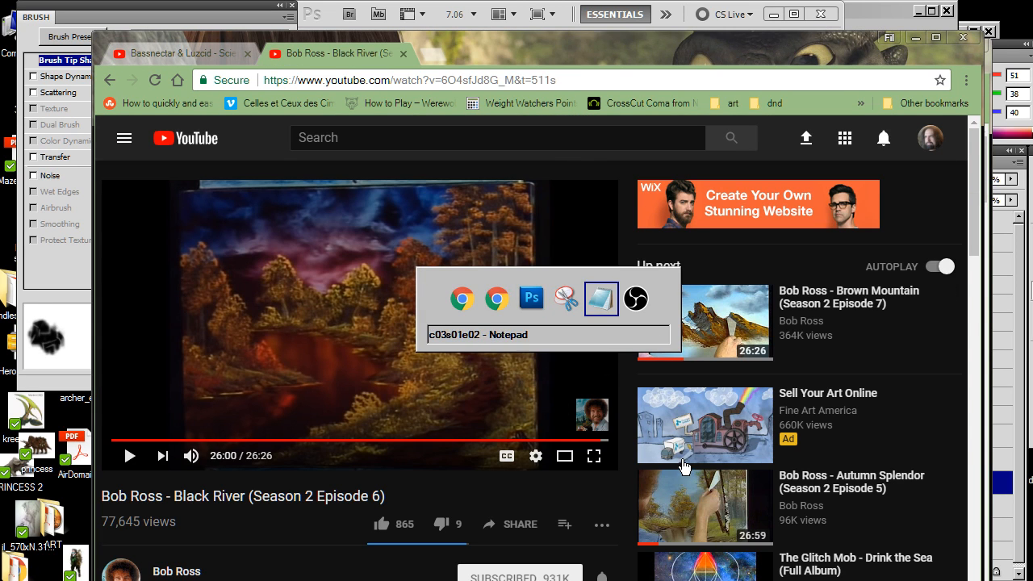
{"action": "left_click", "coordinate": [938, 507]}
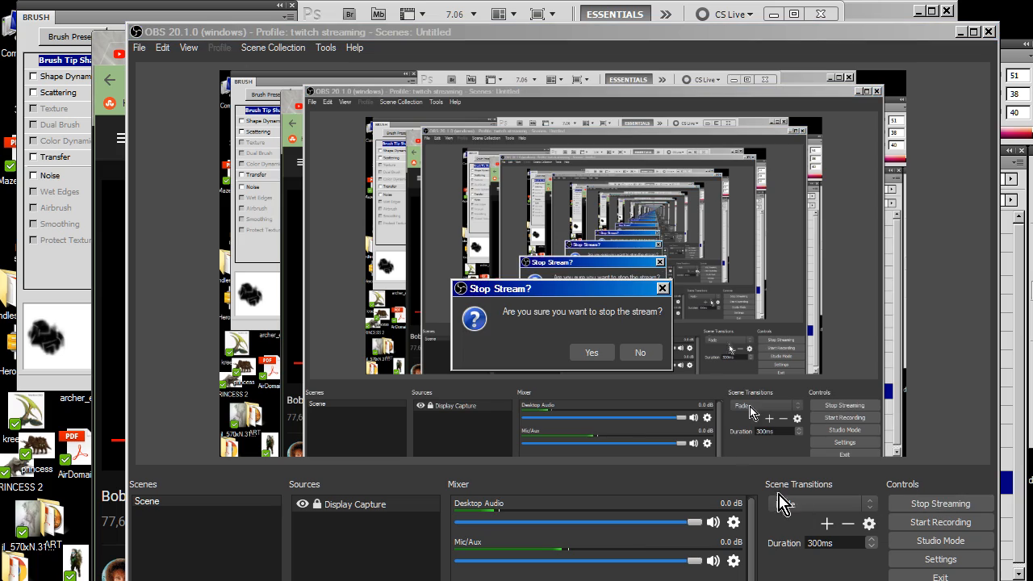